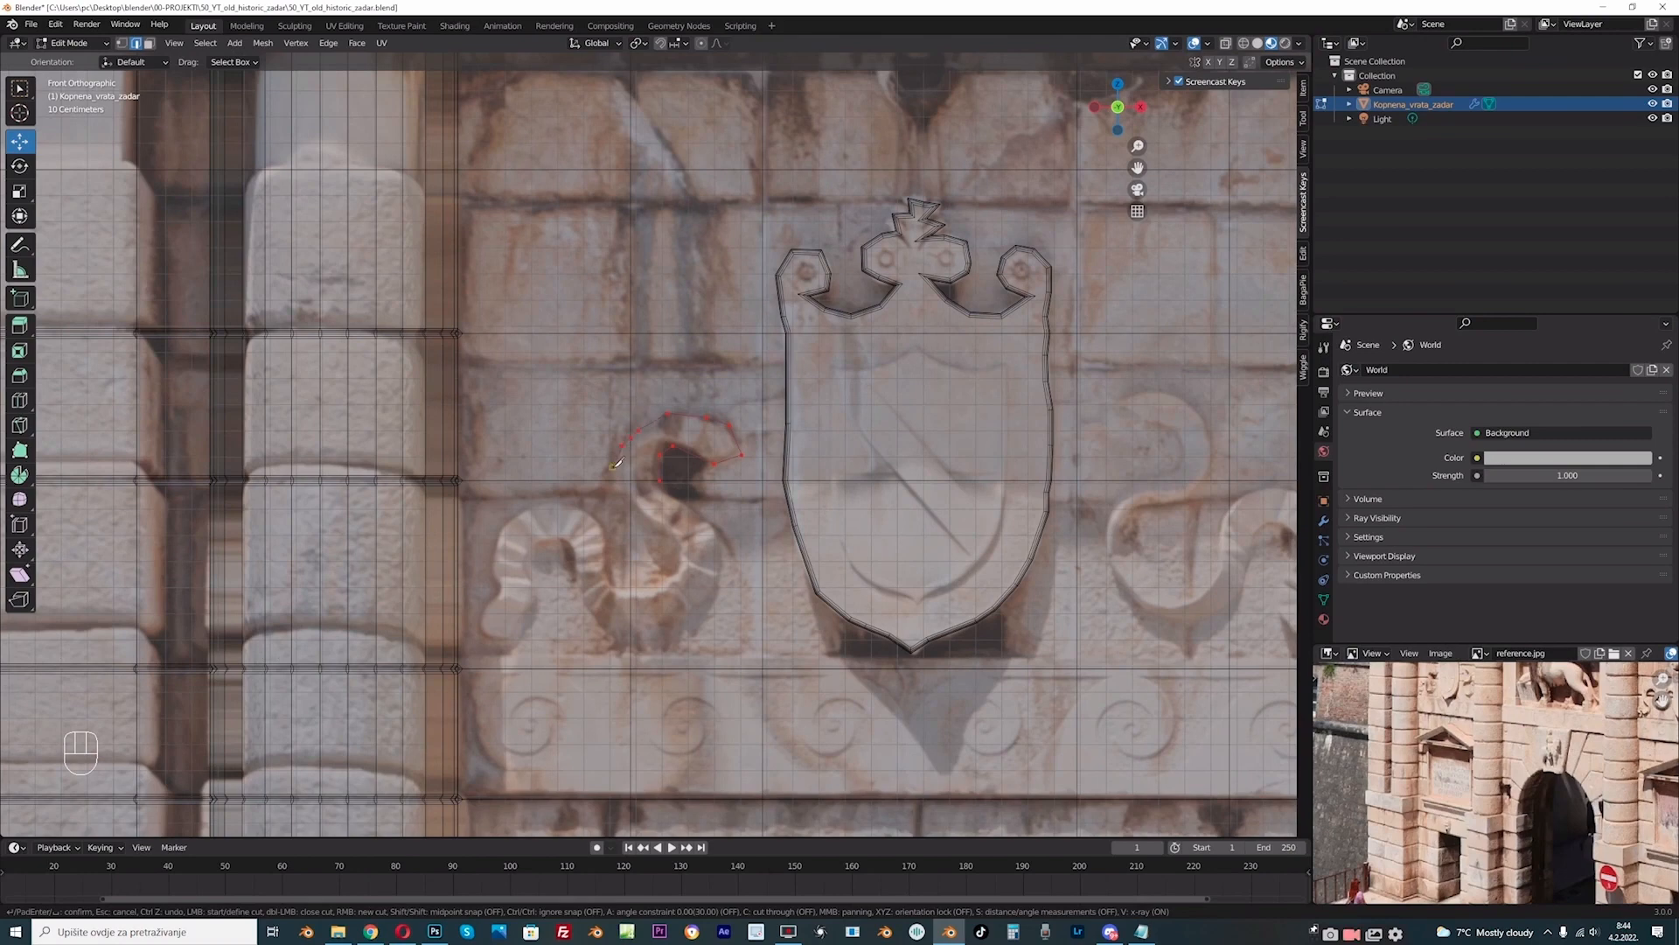
Step: Finish cutting the outline of the snake-shaped ornament into the wall beside the shield with the Knife tool
click(612, 466)
click(614, 480)
click(642, 512)
key(Return)
Step: Select all faces of the snake-shaped ornament and extrude them outward from the wall along the Y axis
middle_drag(662, 476, 555, 361)
click(149, 43)
scroll(1101, 146, up, 1)
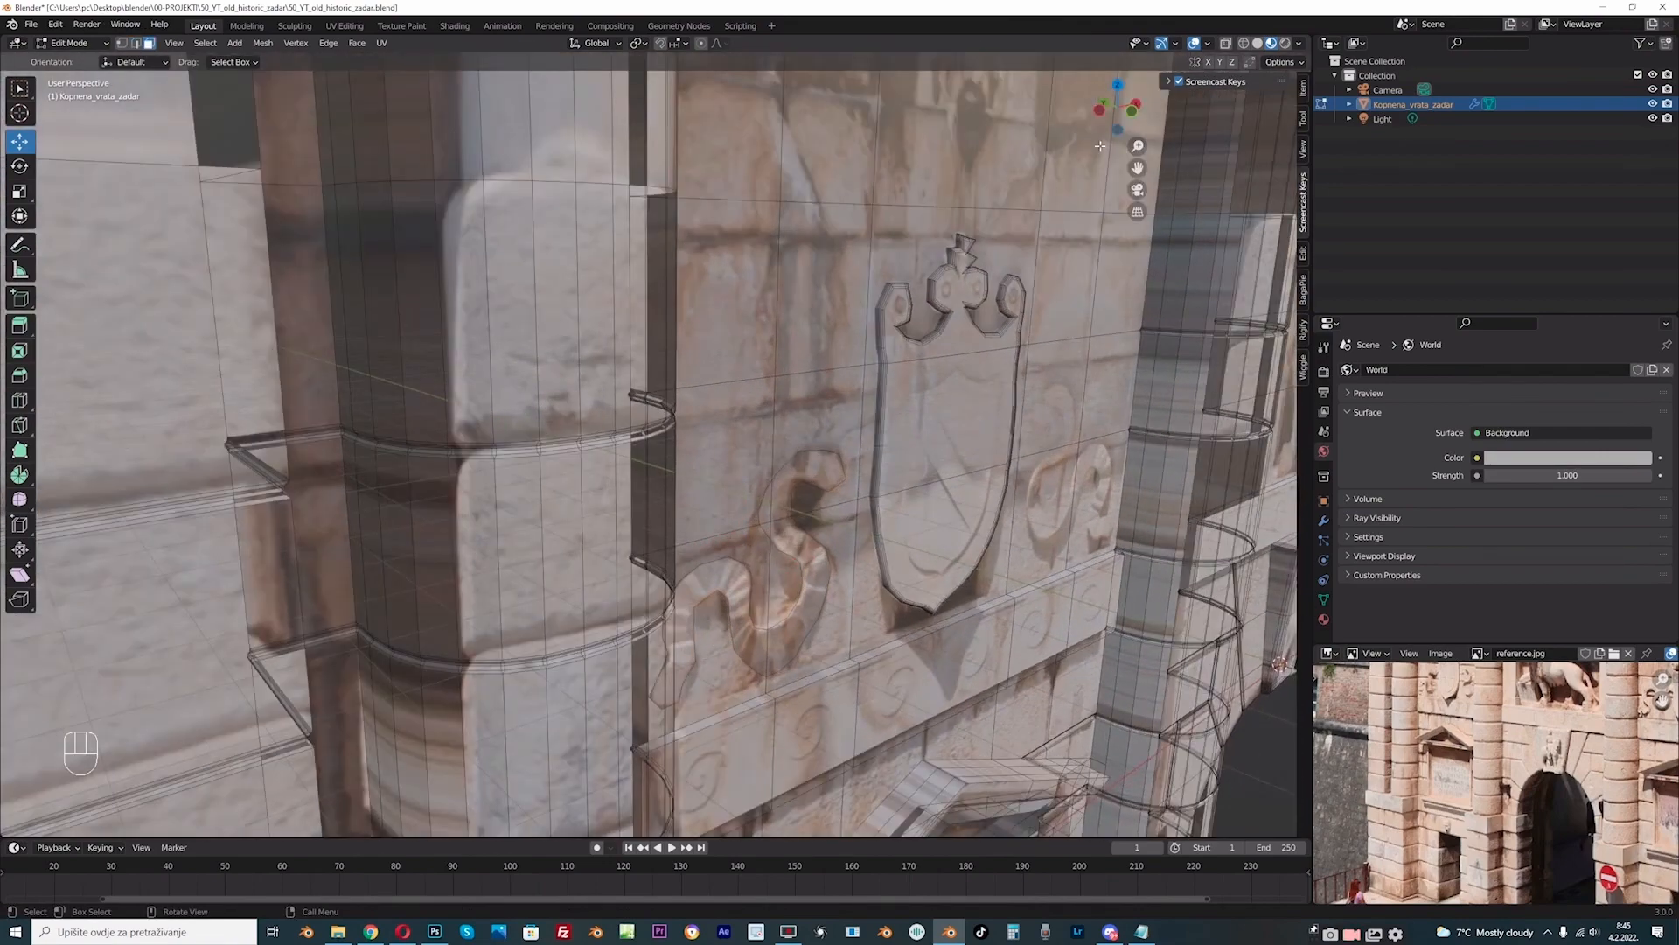
shift+middle_drag(818, 468, 711, 427)
click(709, 427)
shift+click(653, 463)
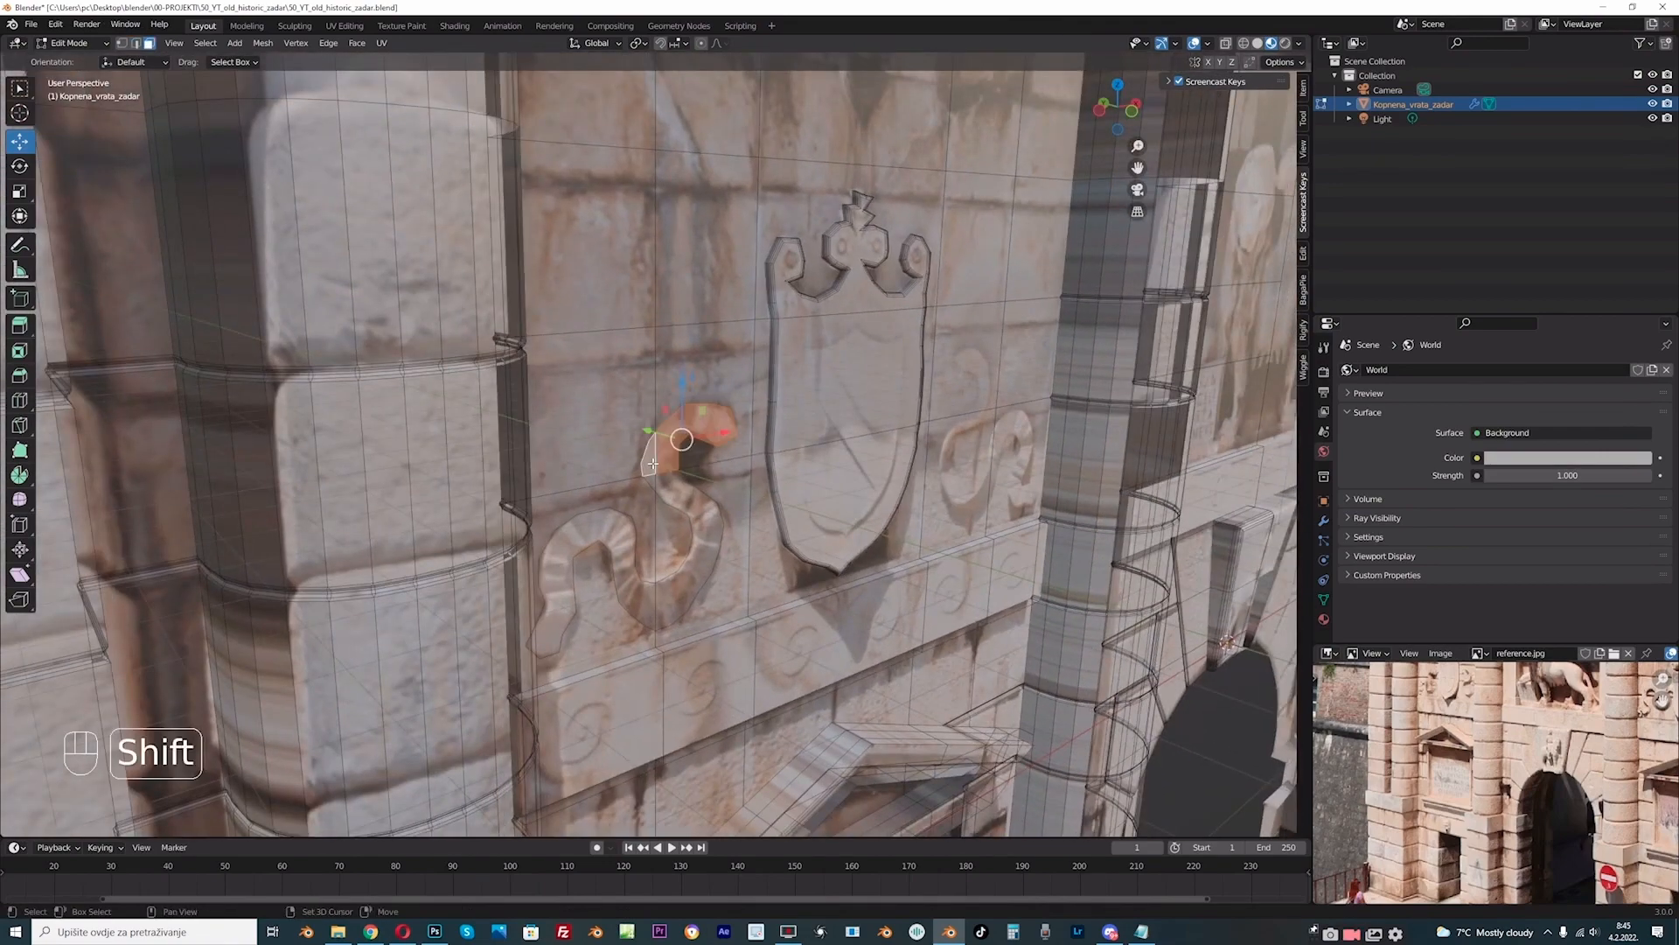
shift+click(666, 488)
shift+click(652, 484)
shift+click(617, 529)
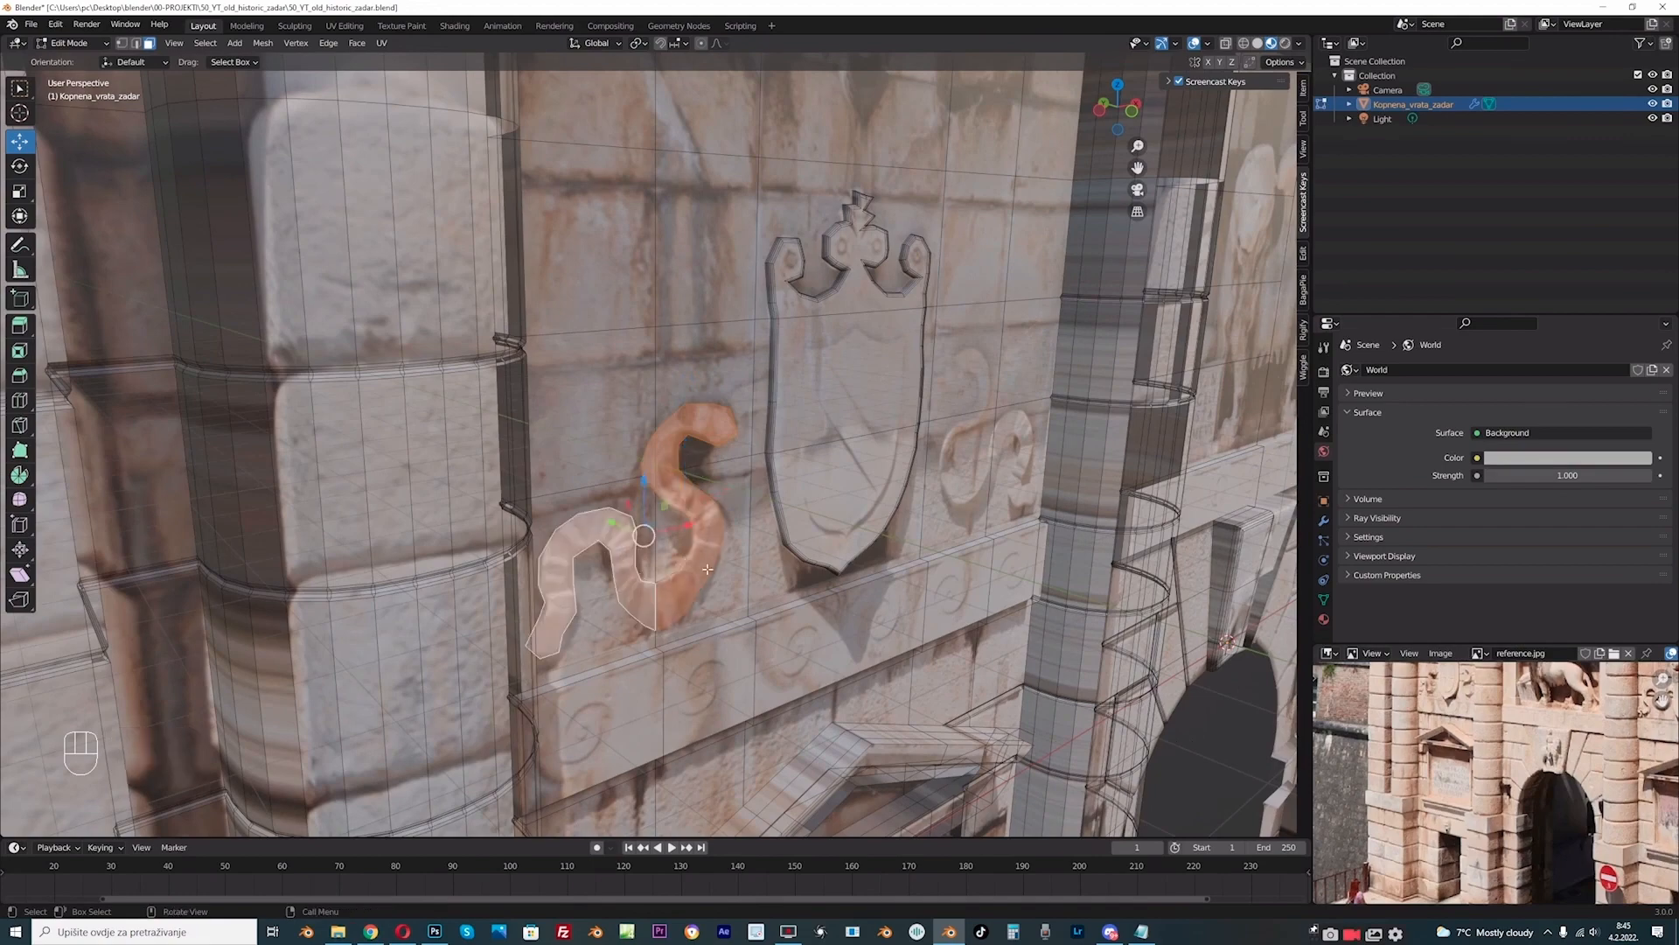
scroll(704, 530, up, 1)
middle_drag(703, 530, 714, 539)
key(e)
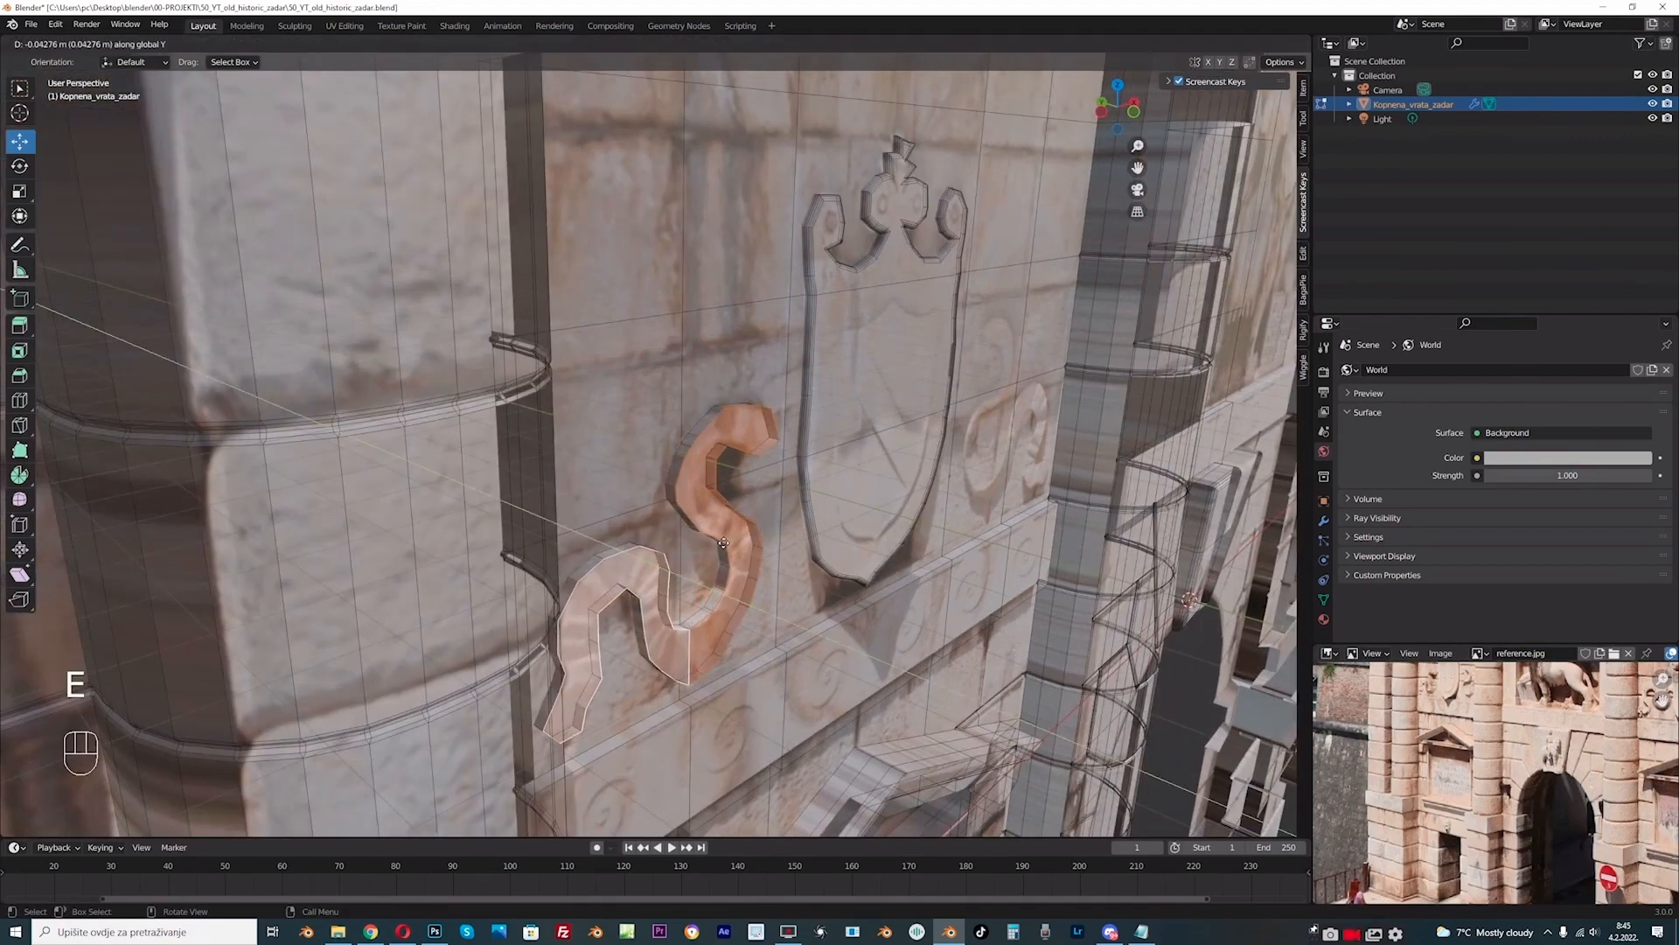
click(724, 542)
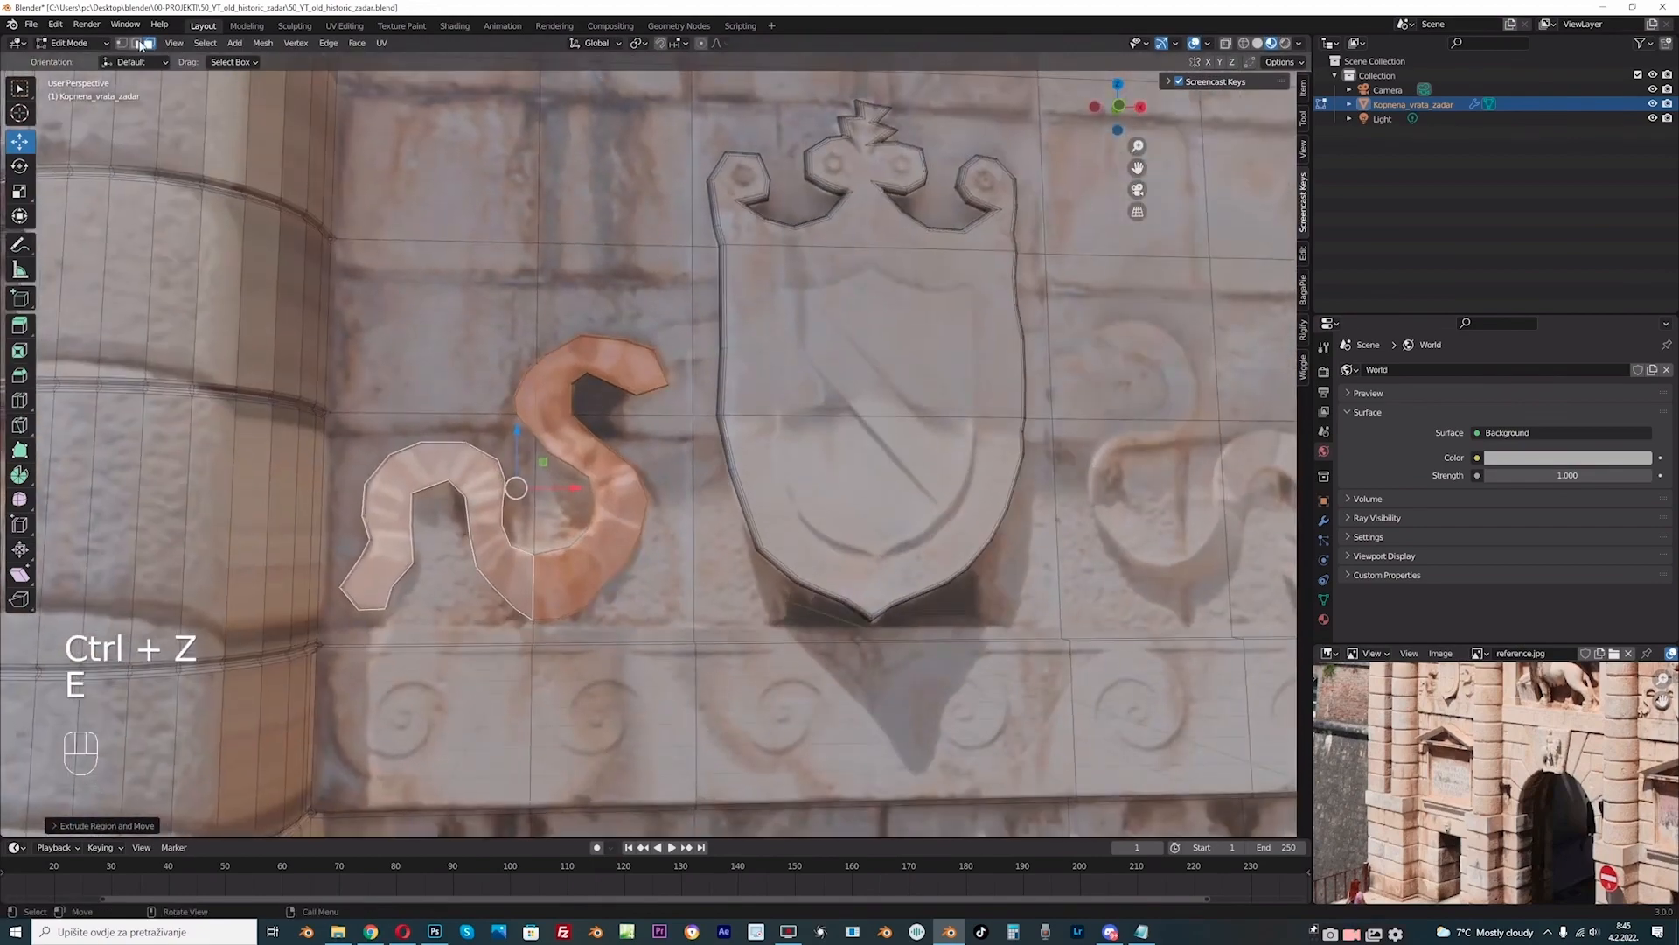
Step: Shift the outer edges of the snake's lower bend slightly along Y and upward
scroll(512, 567, up, 1)
middle_drag(512, 567, 481, 578)
click(573, 606)
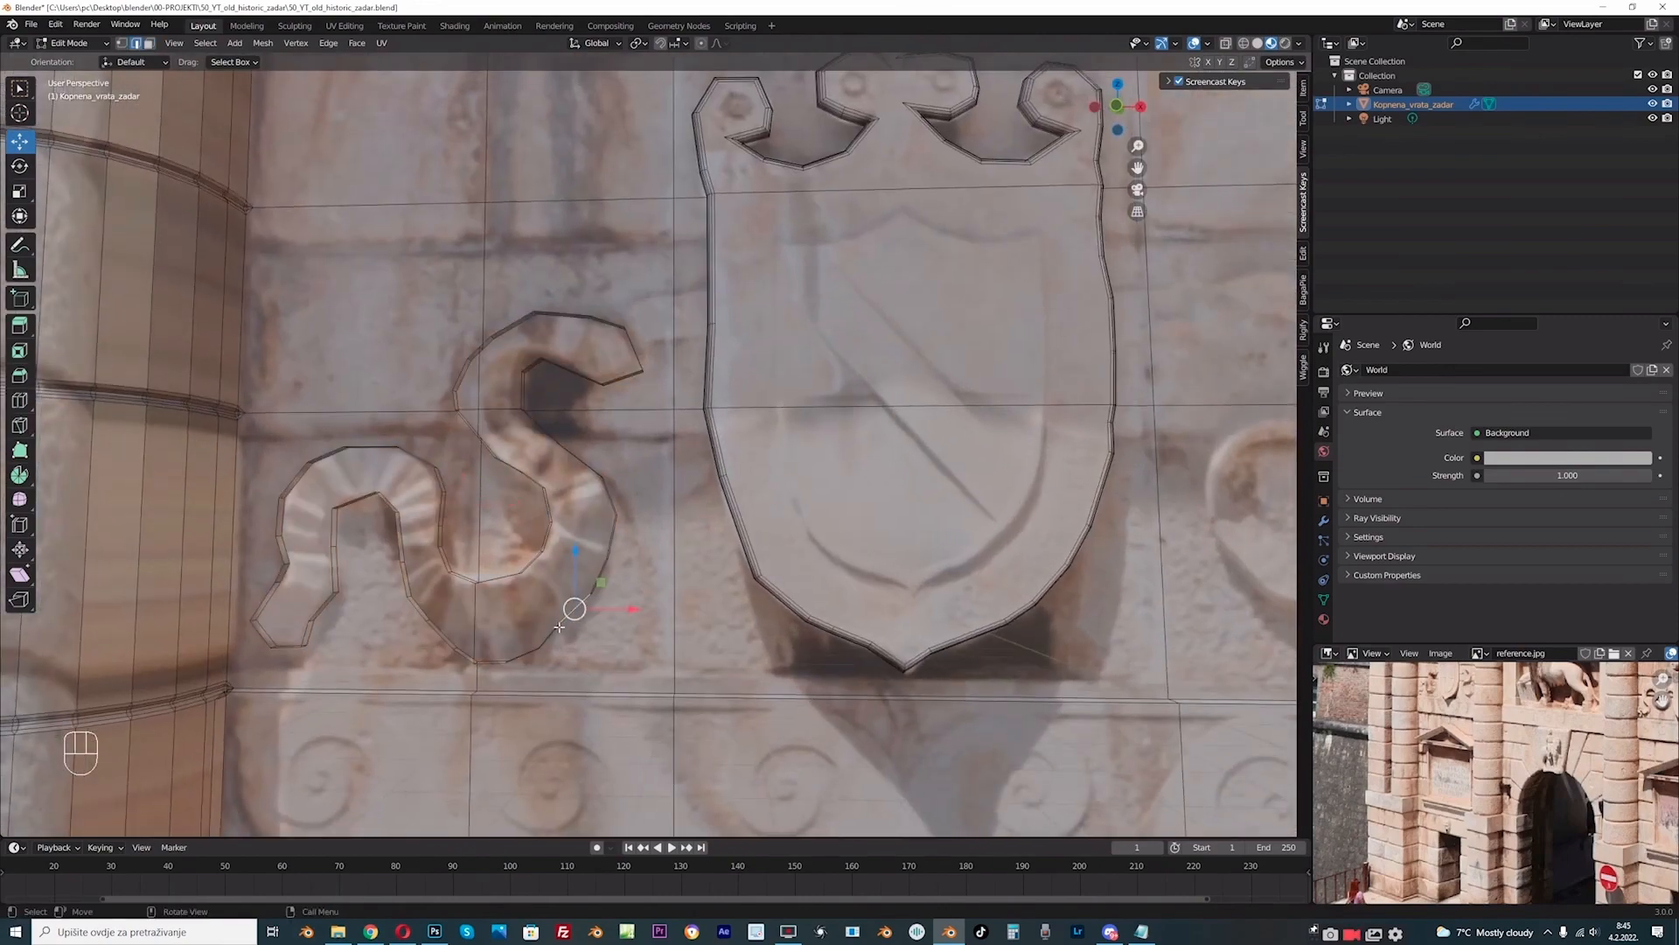
shift+click(546, 637)
shift+click(522, 654)
middle_drag(523, 654, 510, 592)
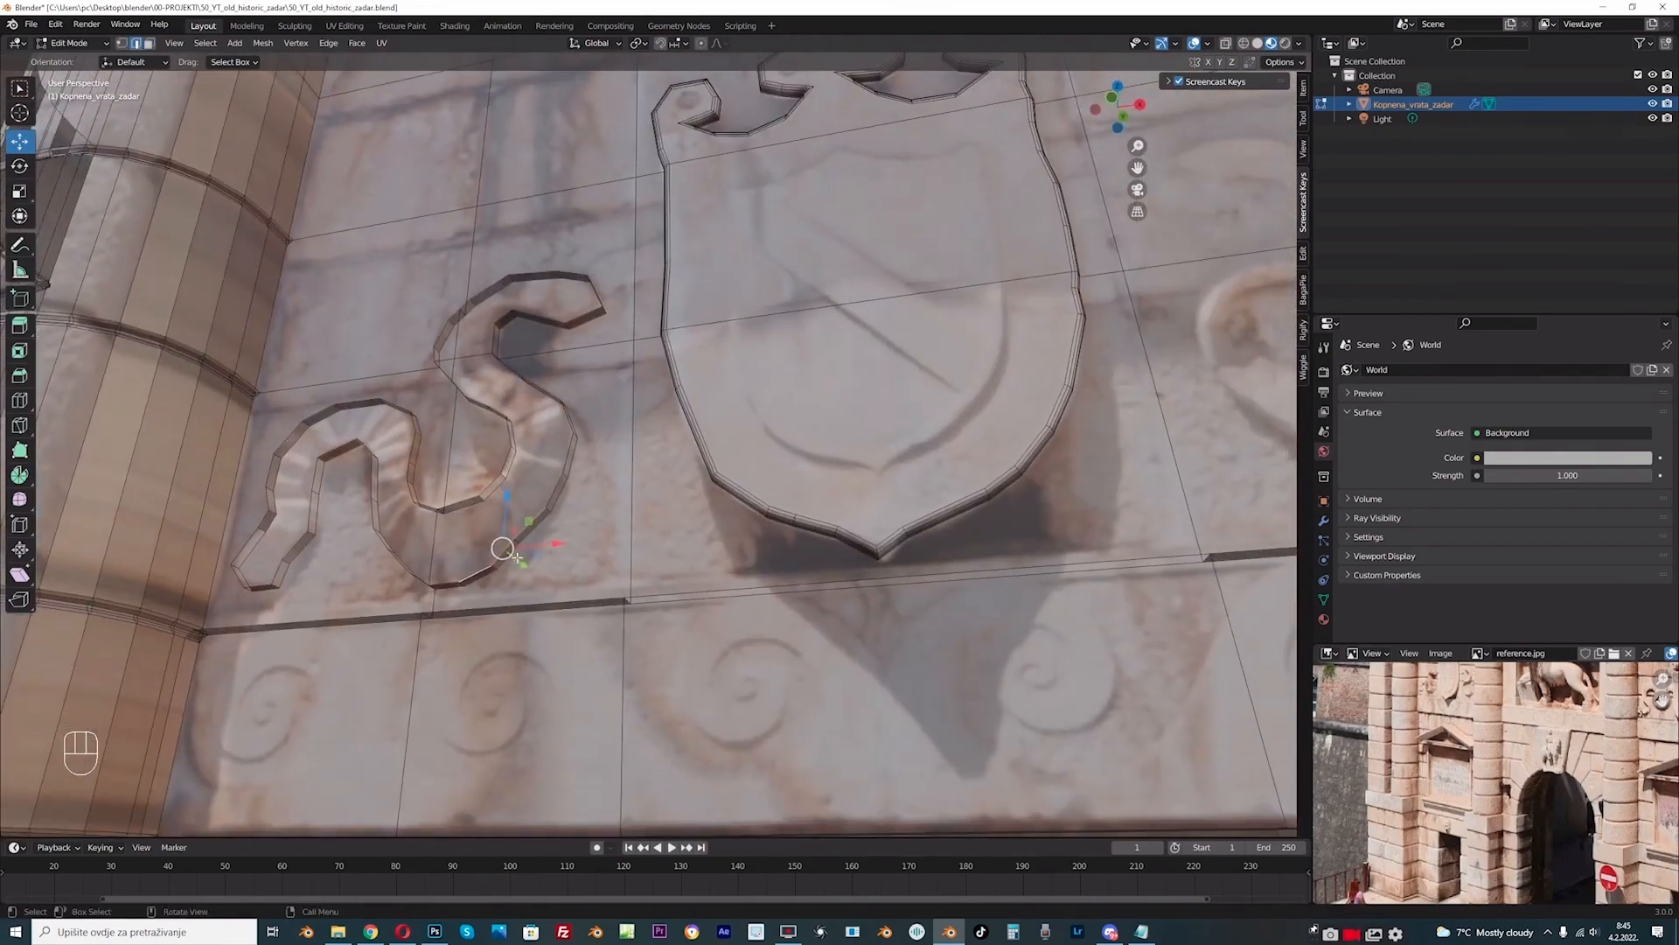
drag(516, 560, 512, 557)
middle_drag(512, 558, 538, 604)
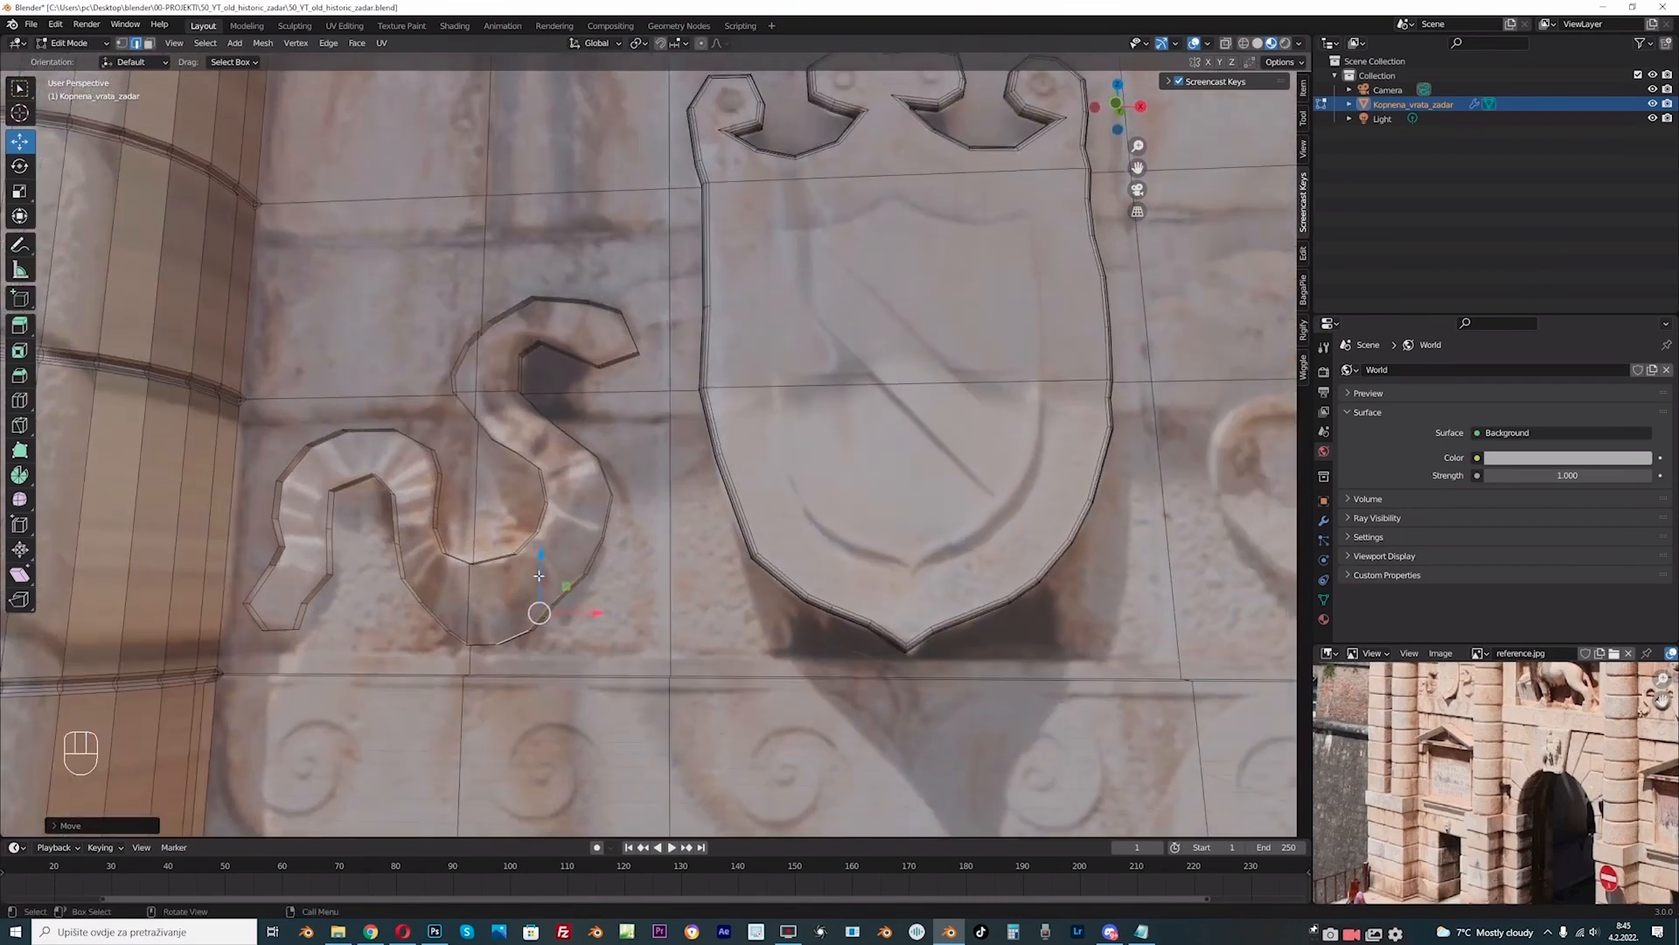
drag(542, 566, 543, 564)
Step: Nudge the outer edges on the right of the snake's middle bend and on the left of its upper bend inward
middle_drag(543, 564, 596, 519)
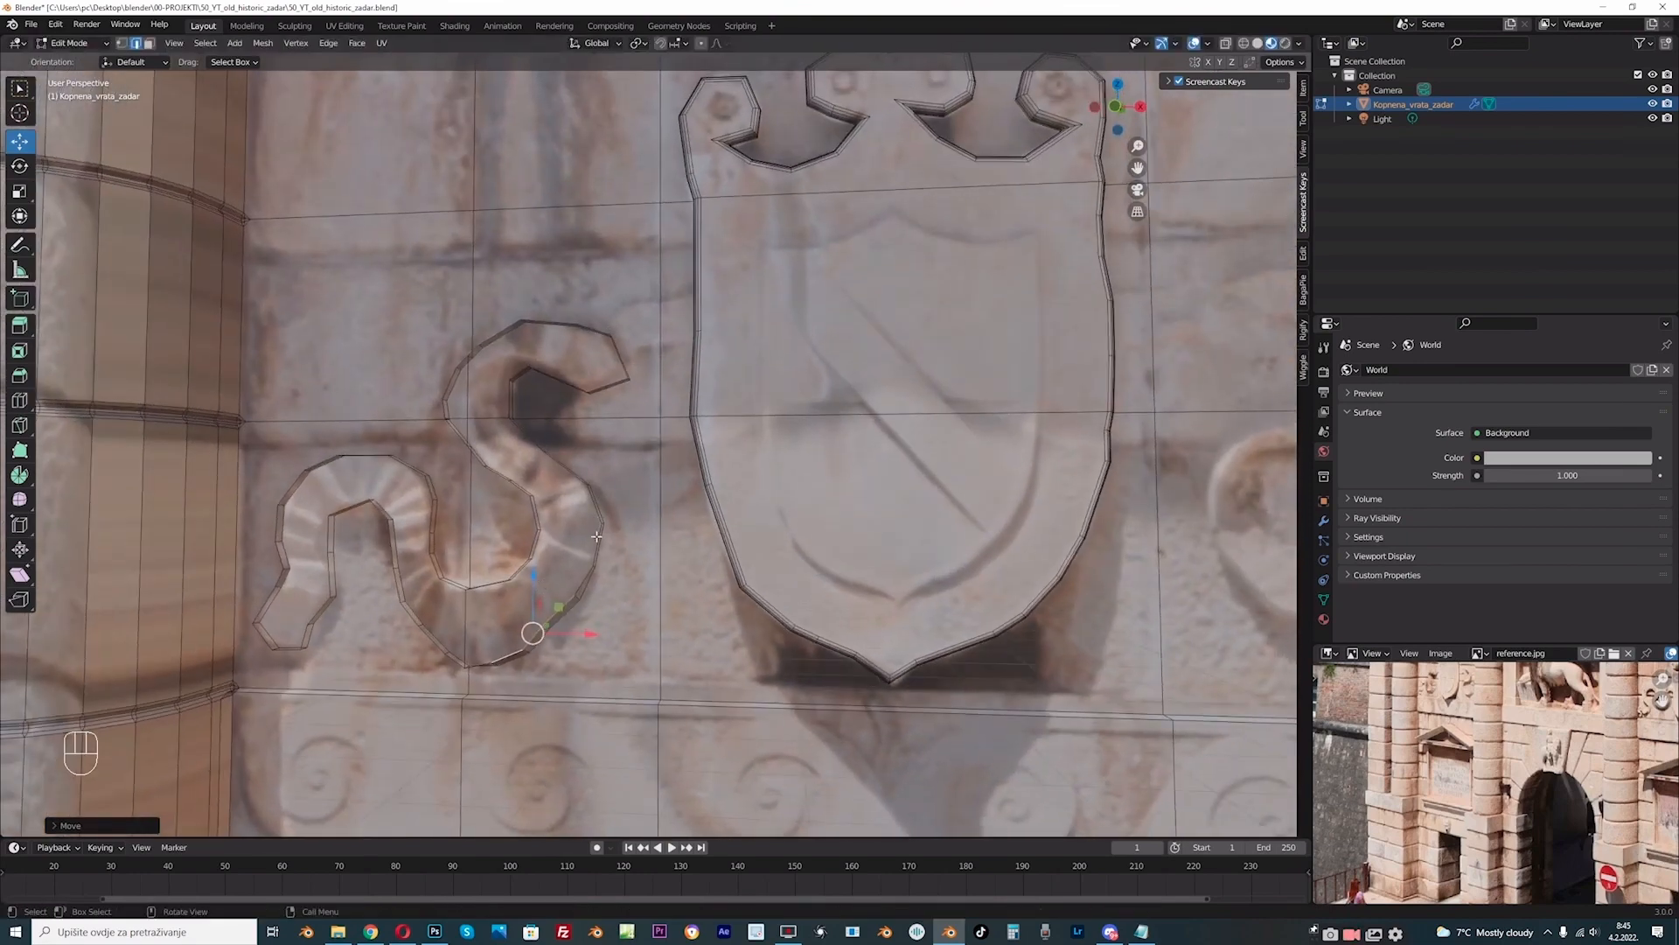
shift+click(597, 536)
shift+click(600, 519)
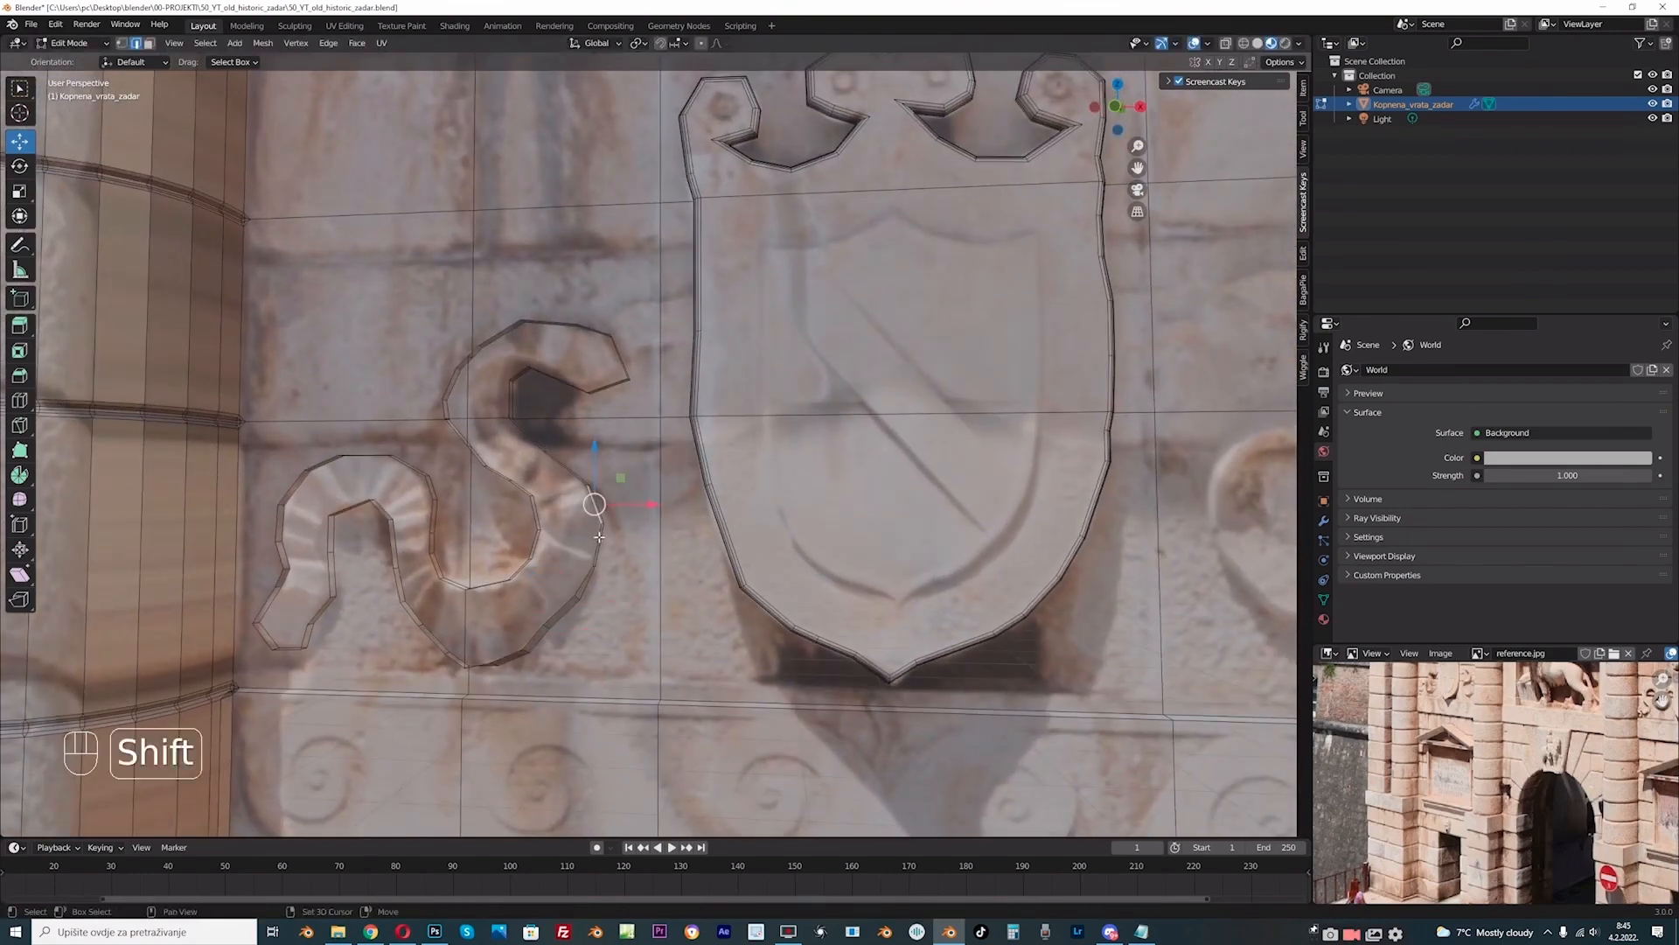
drag(625, 524, 620, 524)
middle_drag(620, 525, 600, 400)
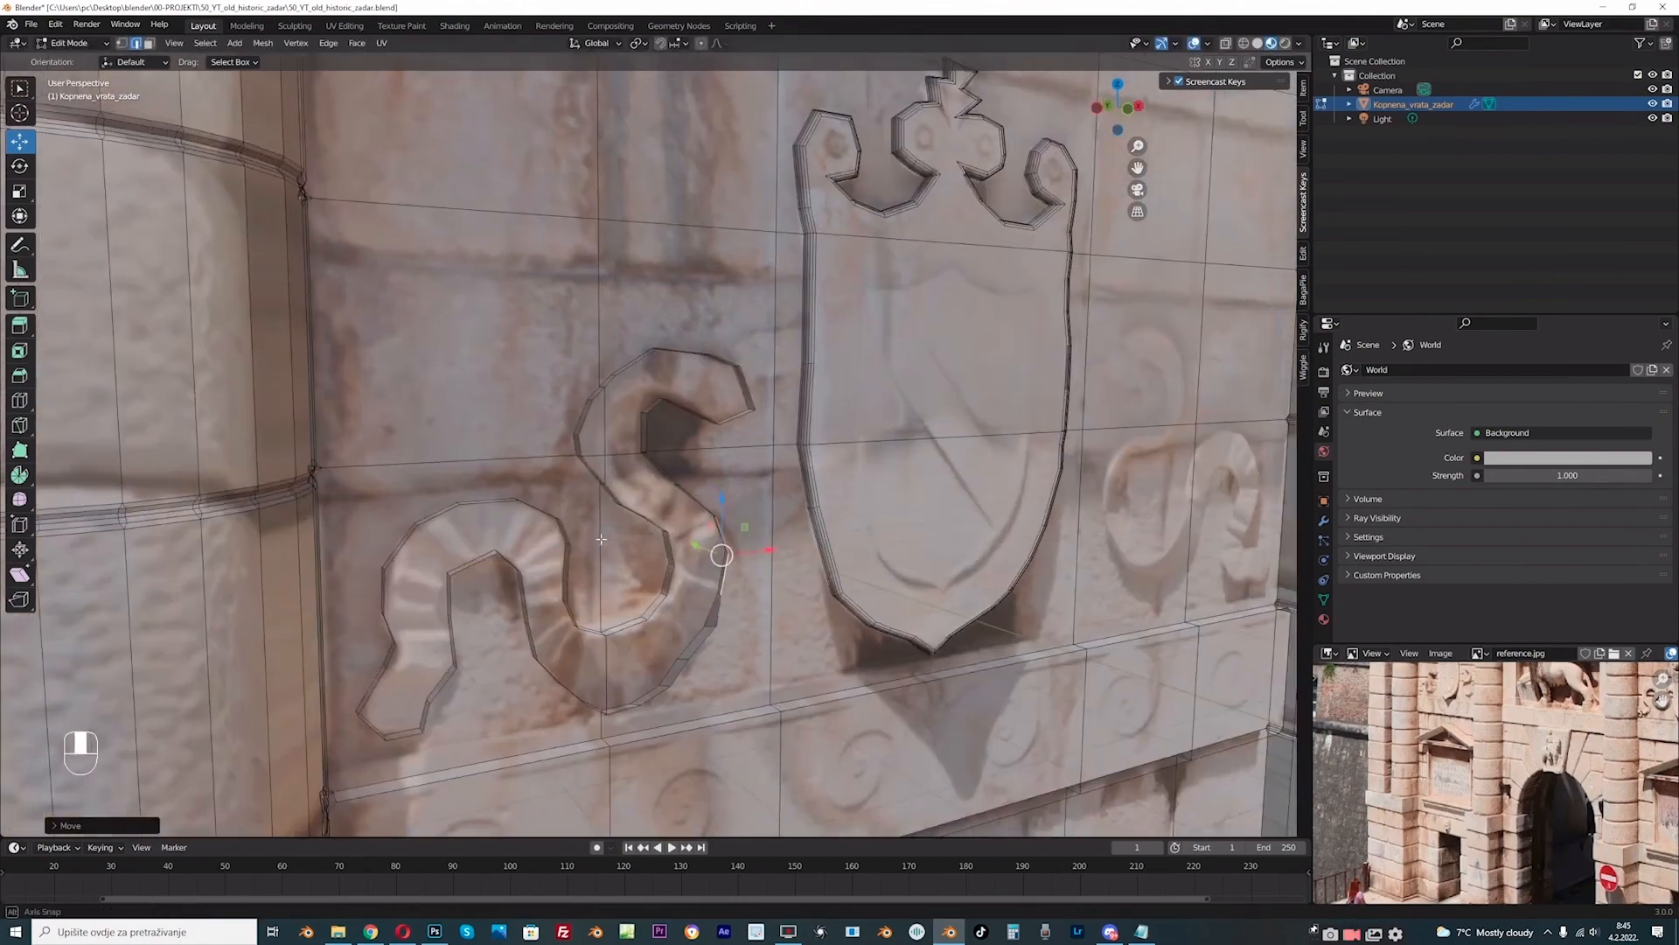
shift+click(580, 431)
middle_drag(581, 431, 600, 446)
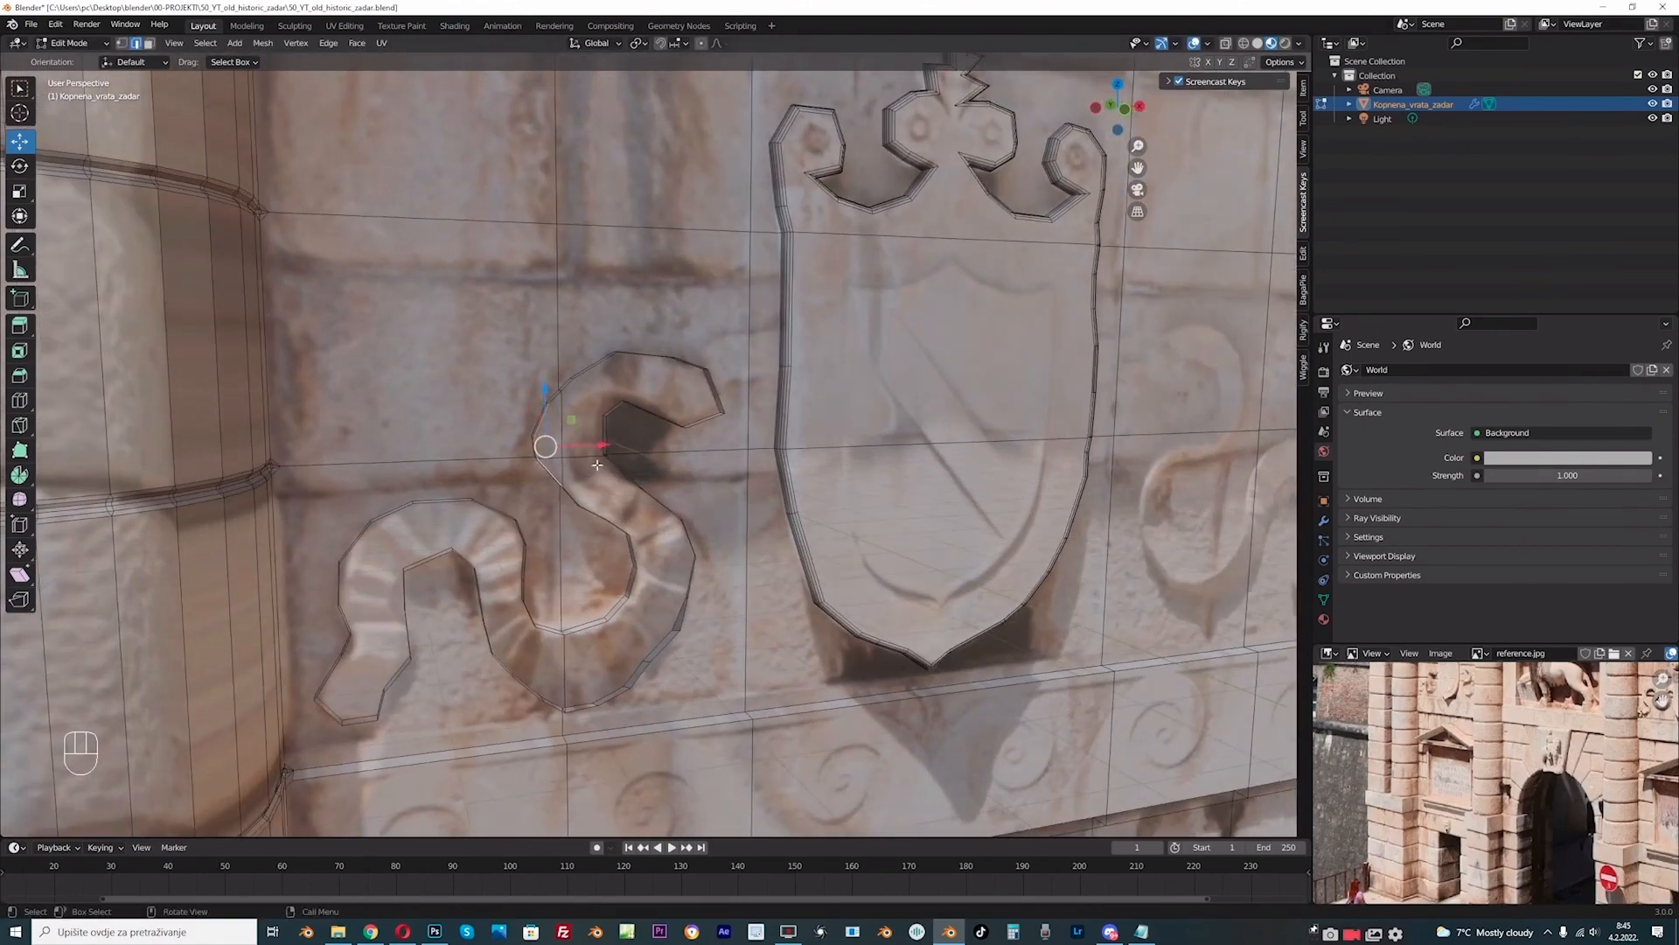
drag(599, 446, 604, 444)
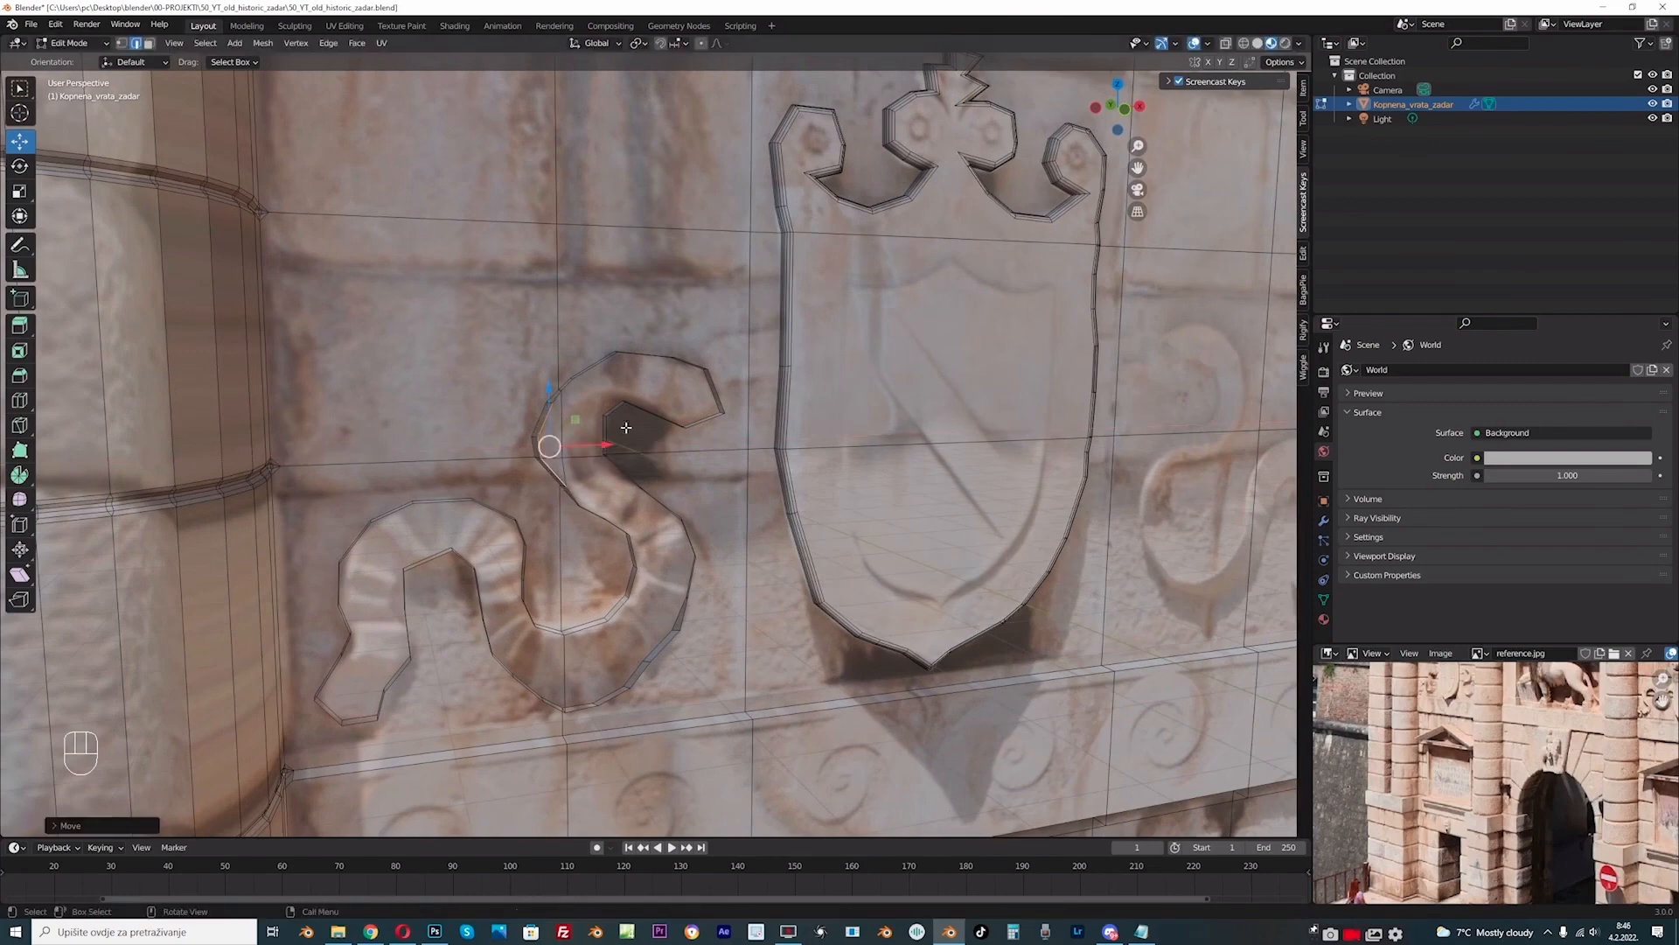
Step: Lower the edges along the top of the snake's upper bend slightly
click(653, 359)
middle_drag(652, 359, 612, 427)
shift+click(579, 440)
drag(619, 409, 619, 416)
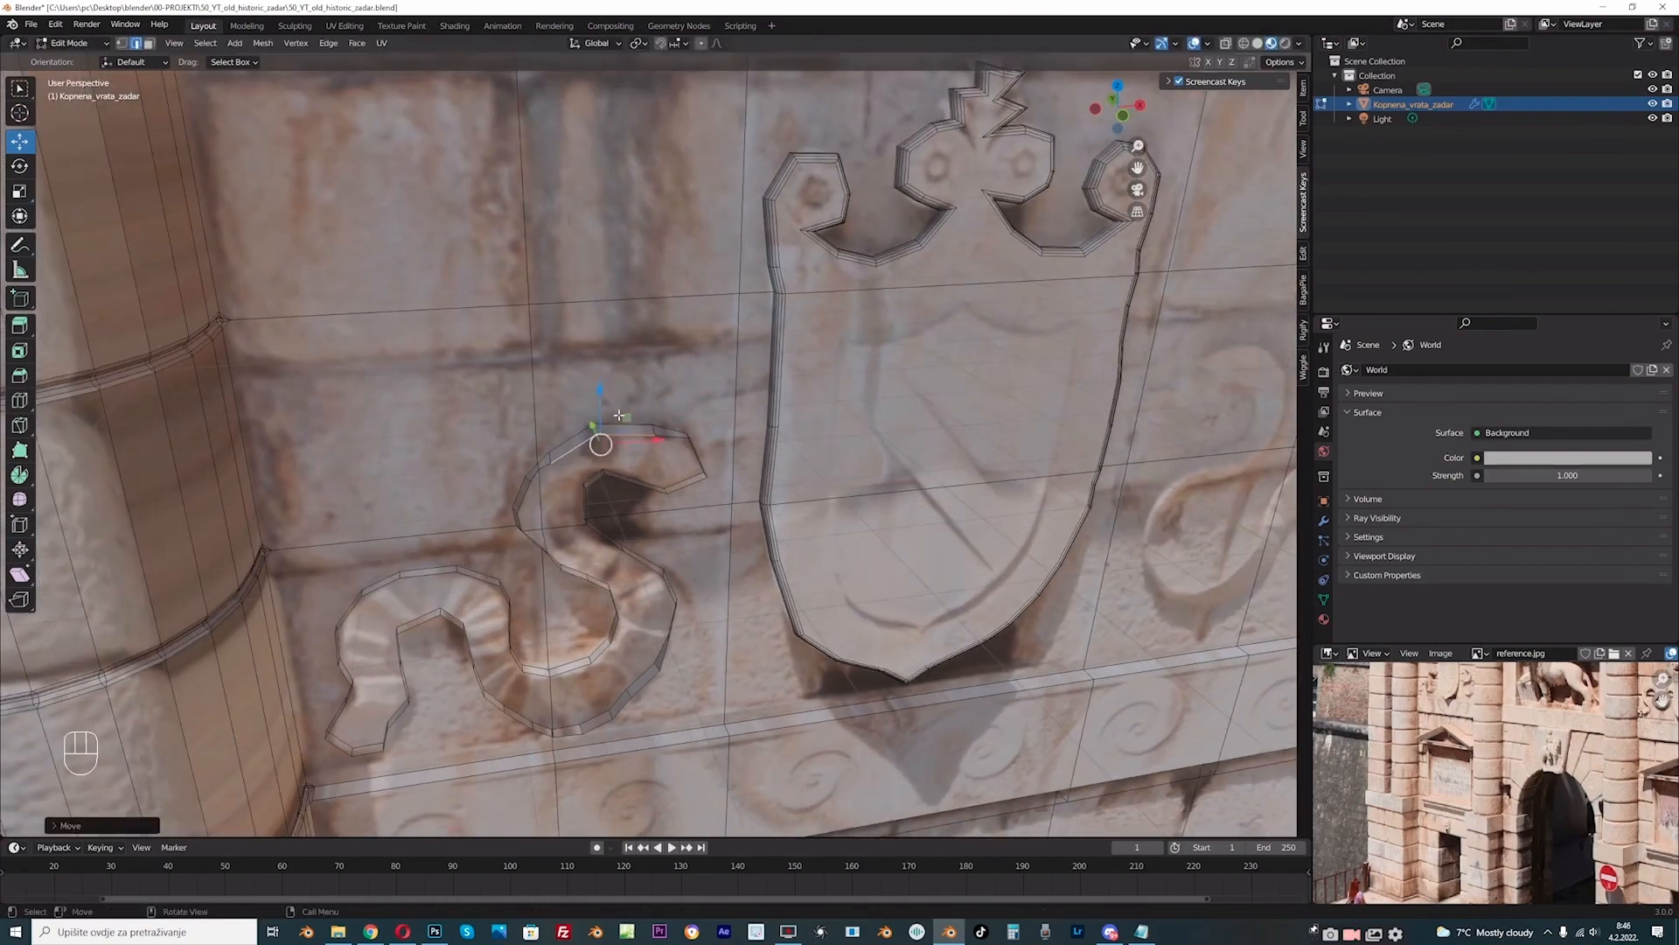
middle_drag(619, 415, 517, 374)
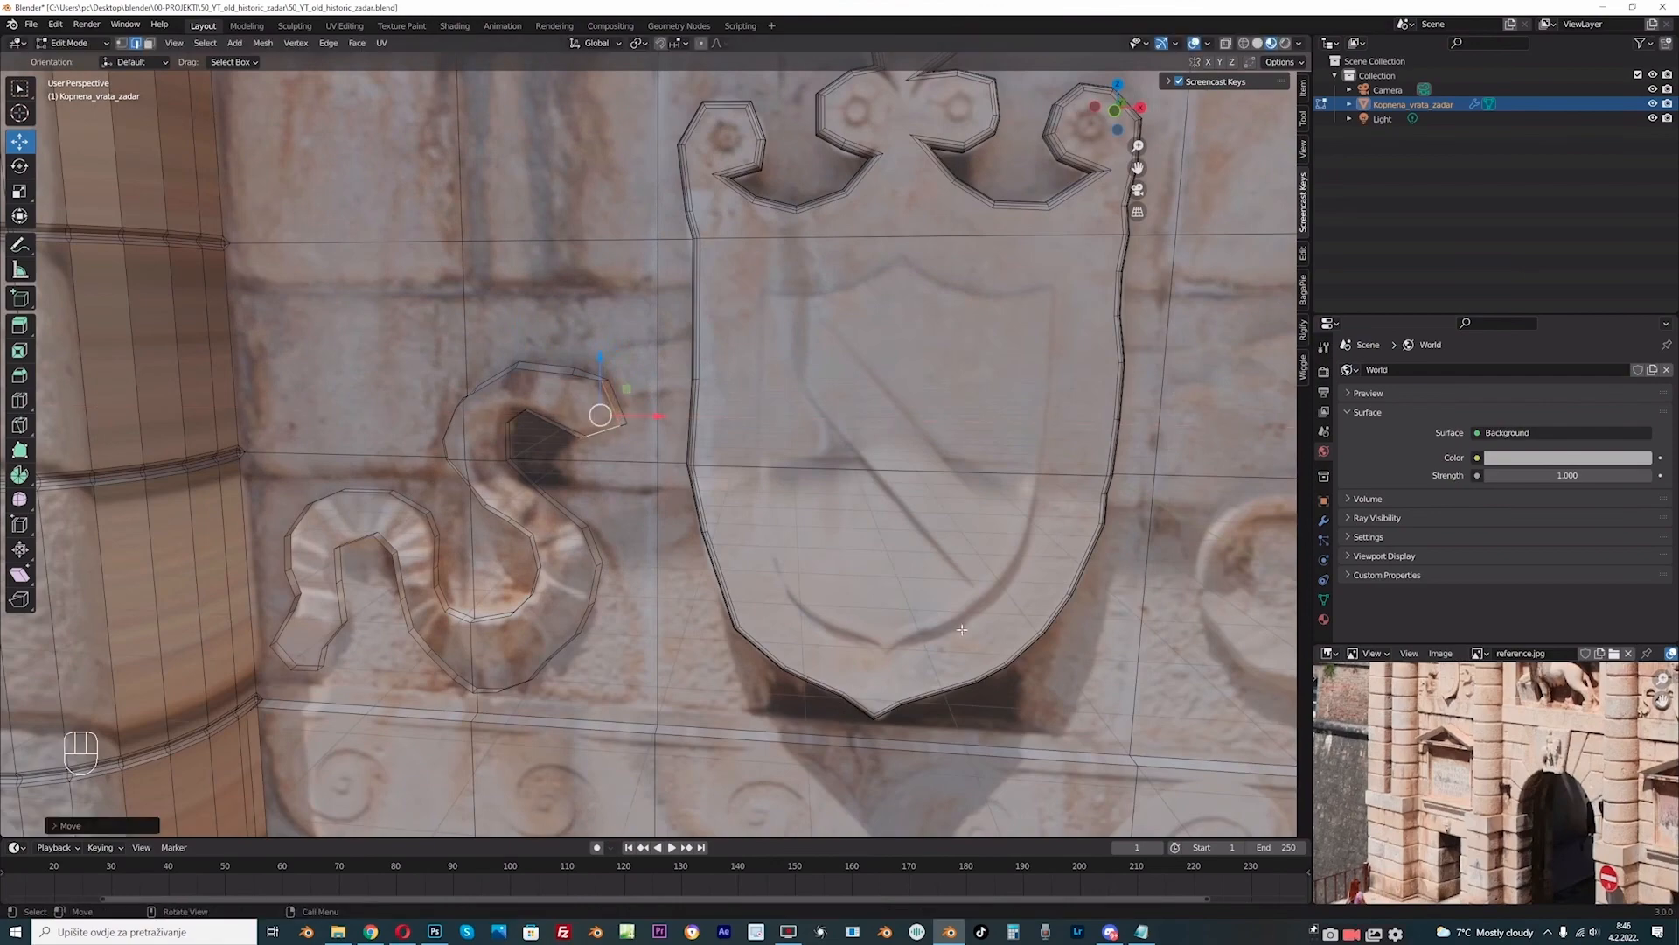
Step: Compare with the ornament in the reference photo and lower the top edges of the snake's left bend slightly
scroll(1456, 699, up, 3)
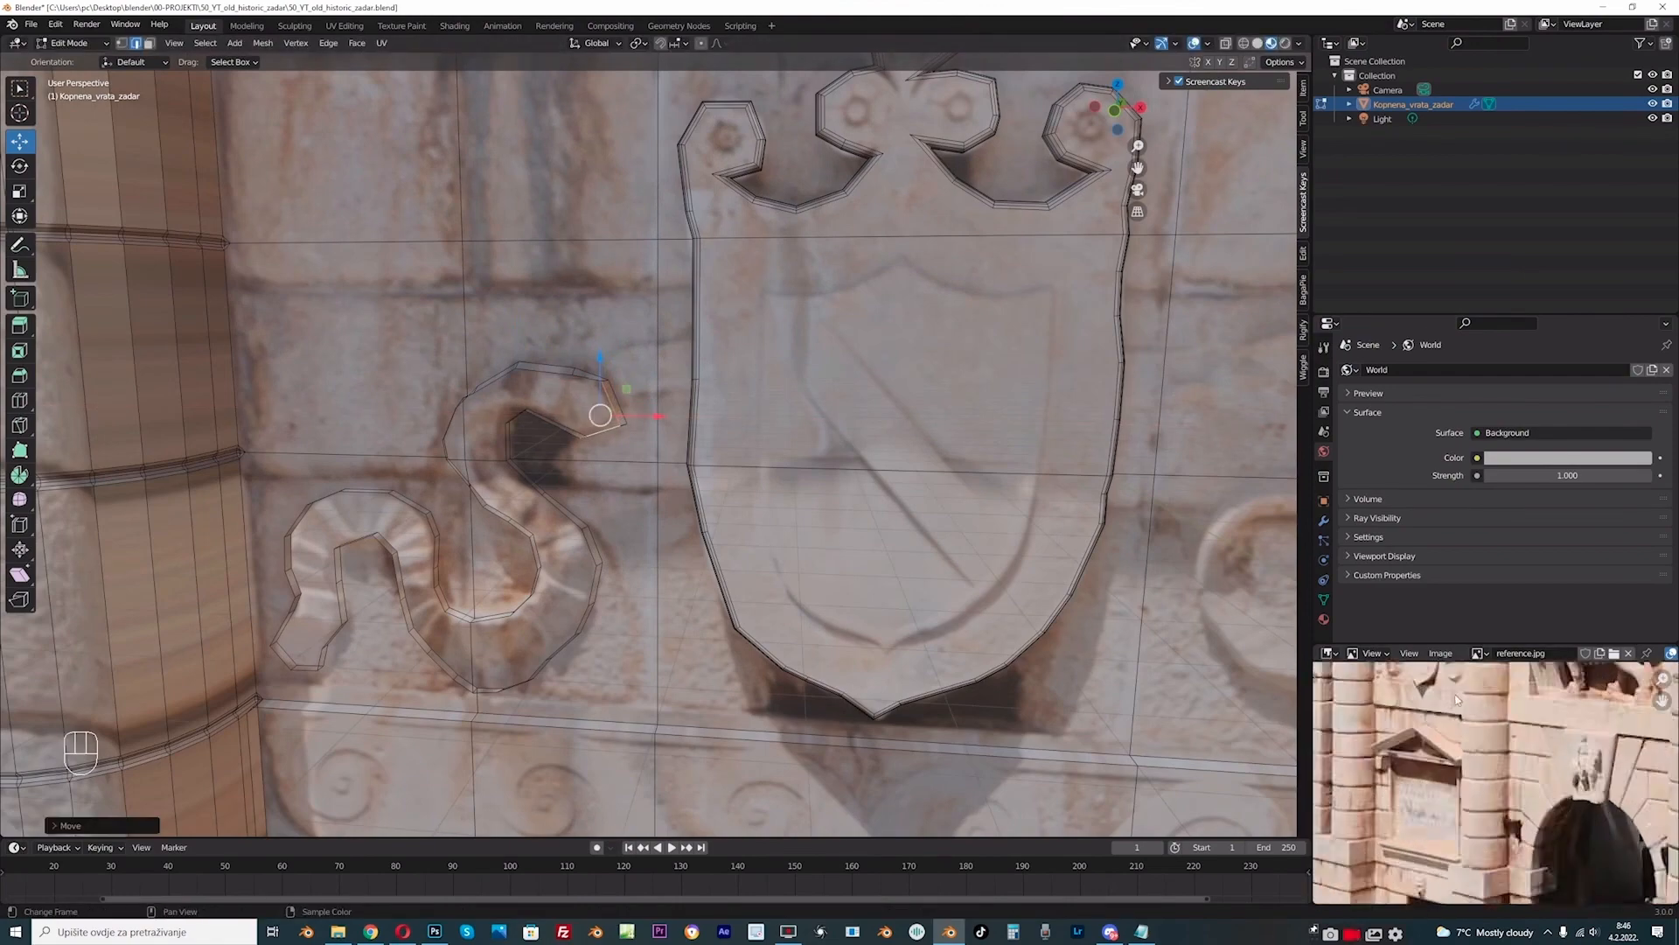
middle_drag(1457, 700, 1426, 866)
scroll(1519, 755, up, 4)
scroll(500, 619, down, 2)
middle_drag(500, 619, 529, 620)
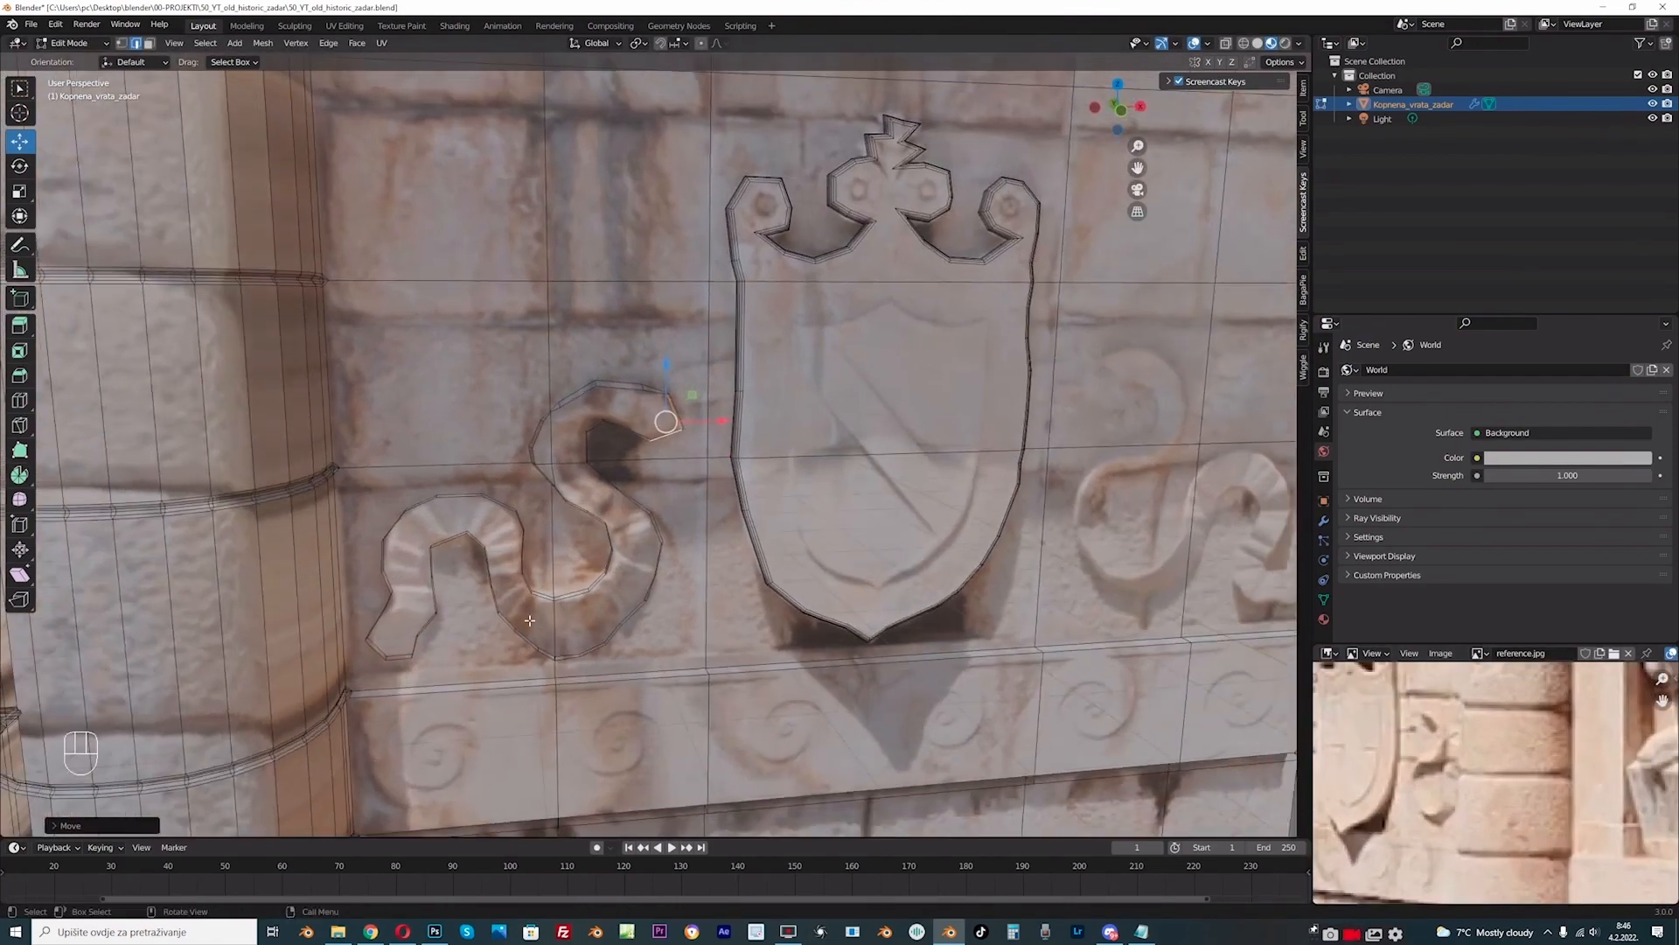
click(426, 504)
shift+click(459, 496)
shift+click(498, 503)
middle_drag(498, 506, 536, 507)
drag(508, 506, 454, 539)
click(454, 539)
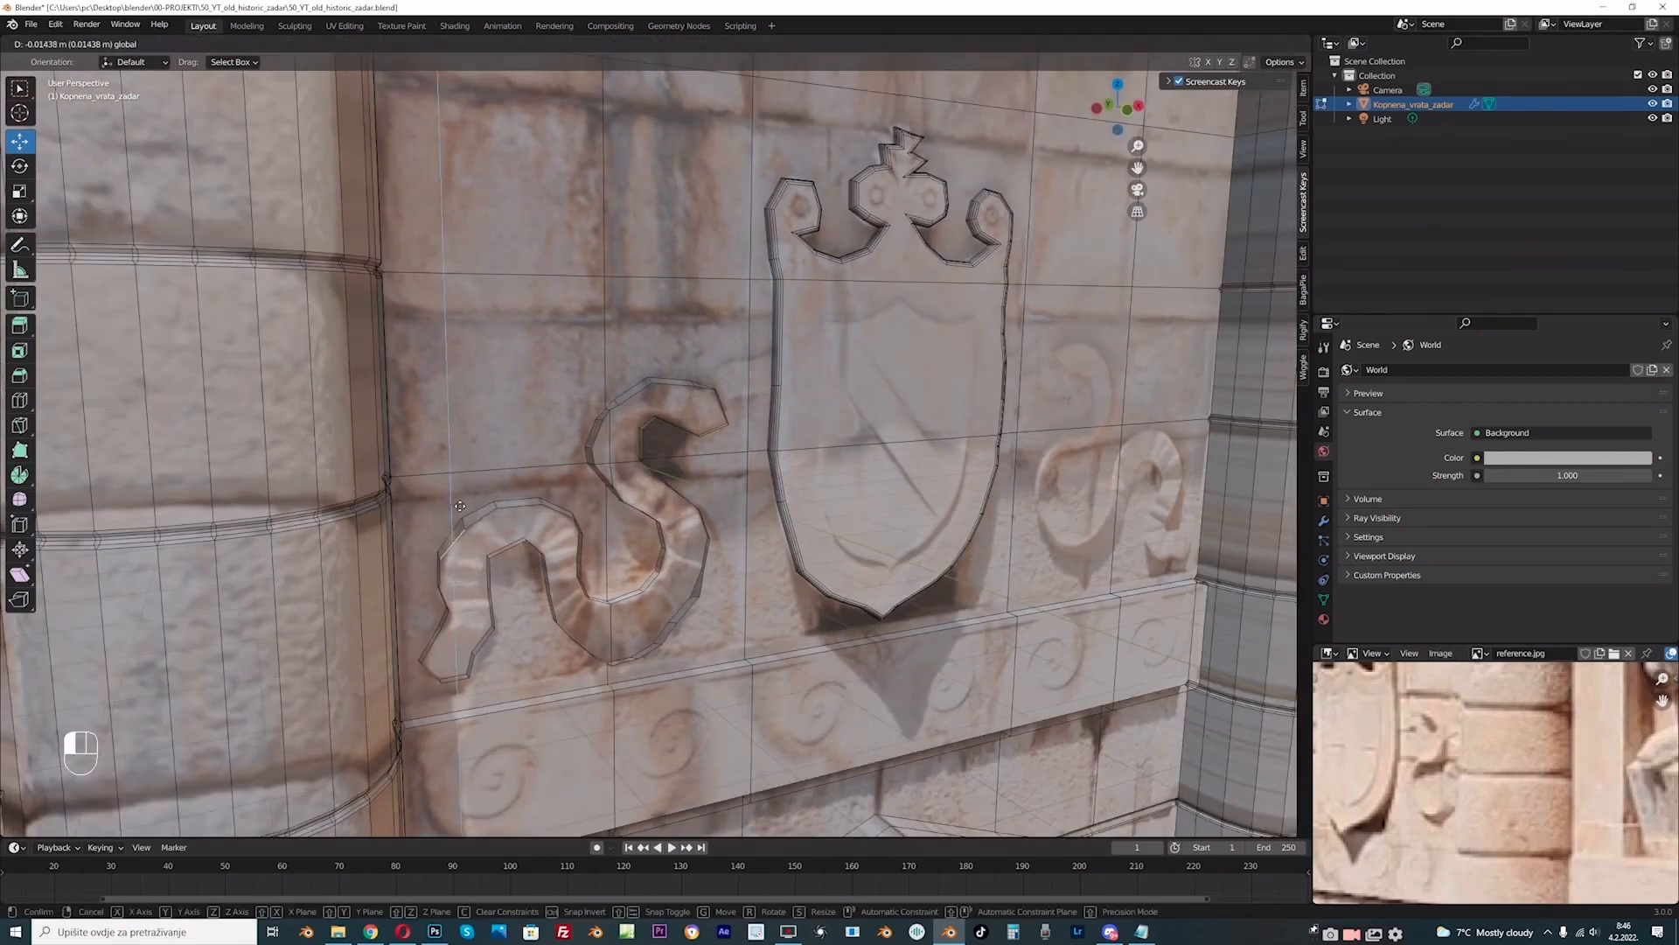
Step: Select the snake's front outline edges all the way around and bevel them about 0.014 m wide with 3 segments
click(439, 568)
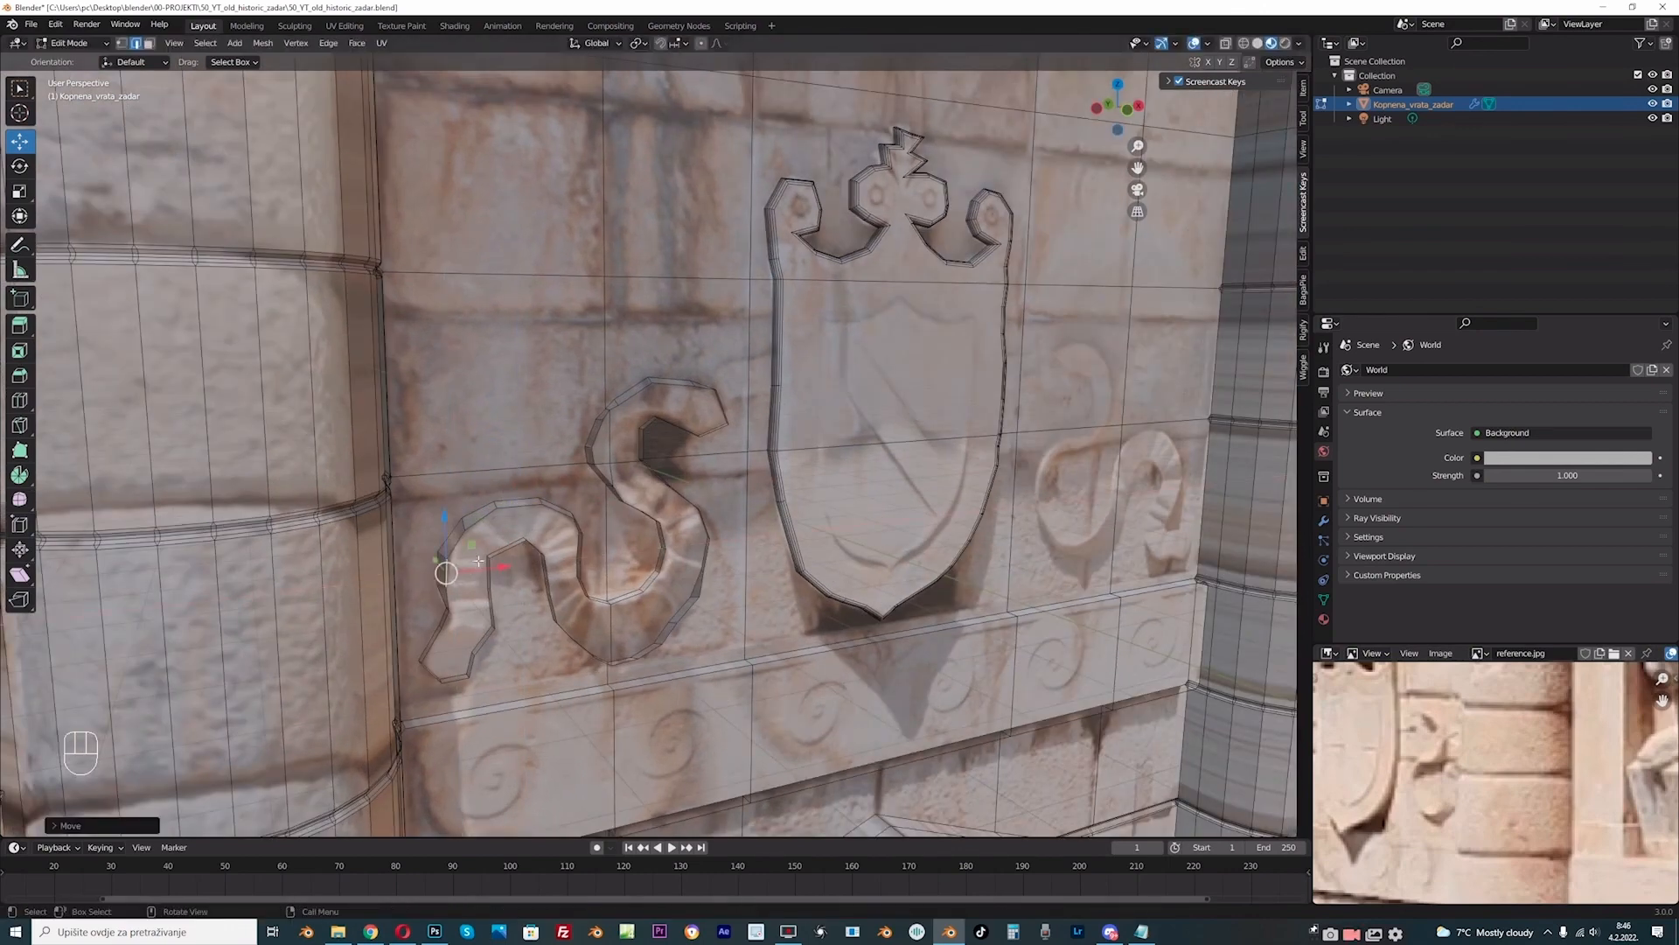
ctrl+click(507, 495)
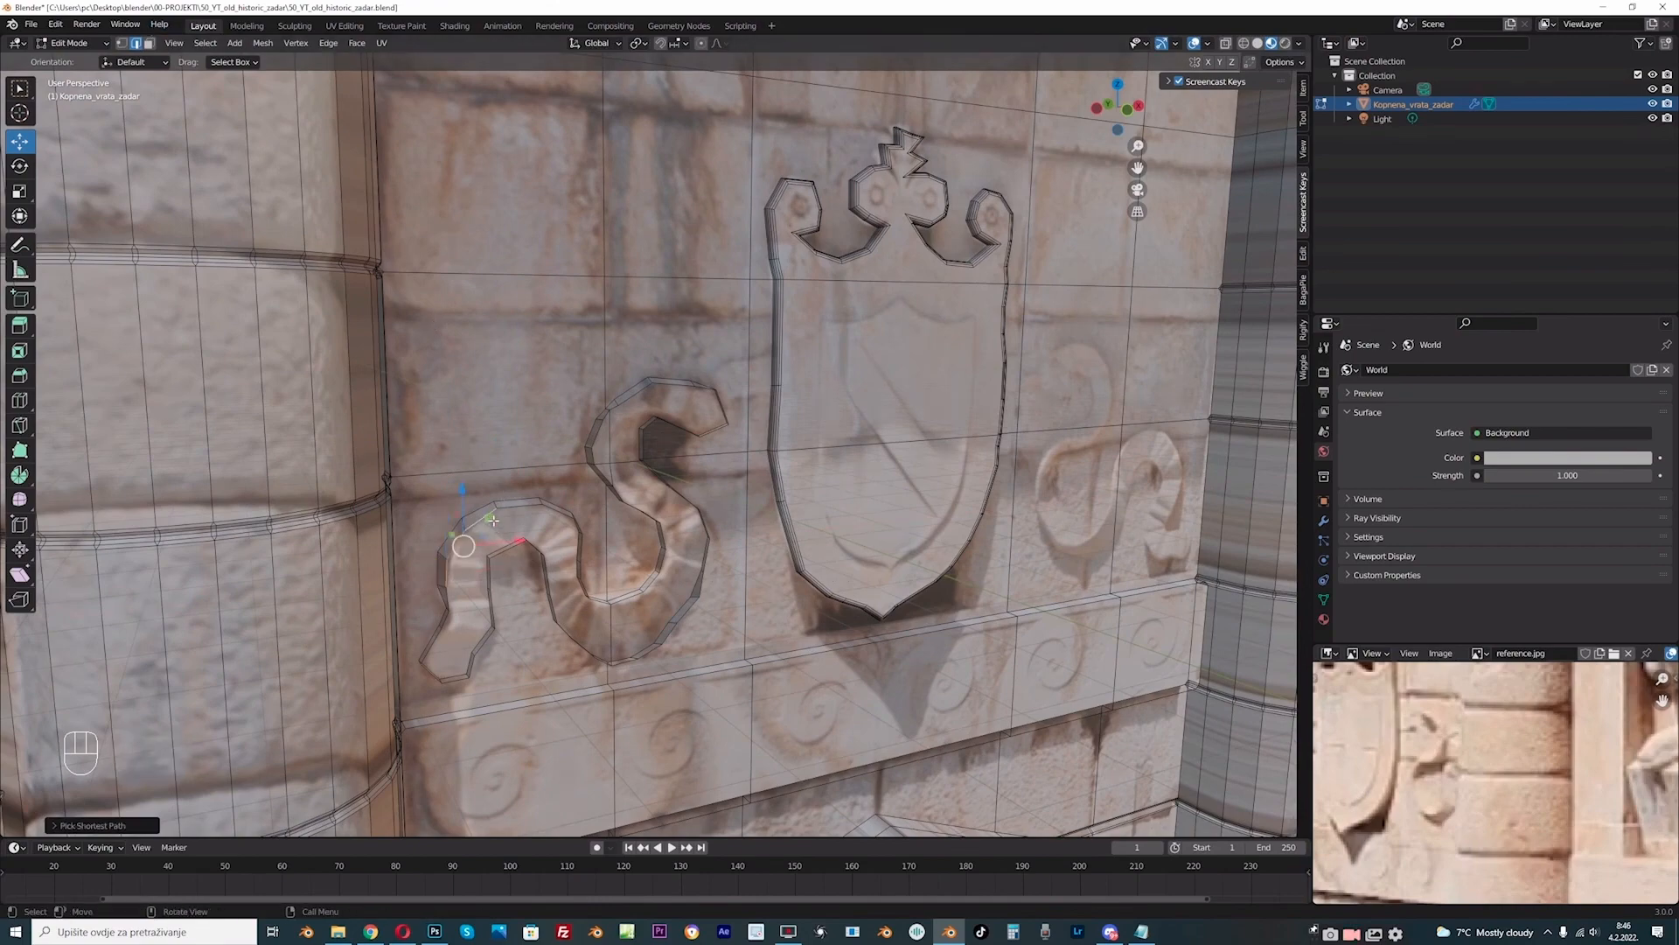
scroll(506, 497, up, 3)
middle_drag(471, 532, 420, 502)
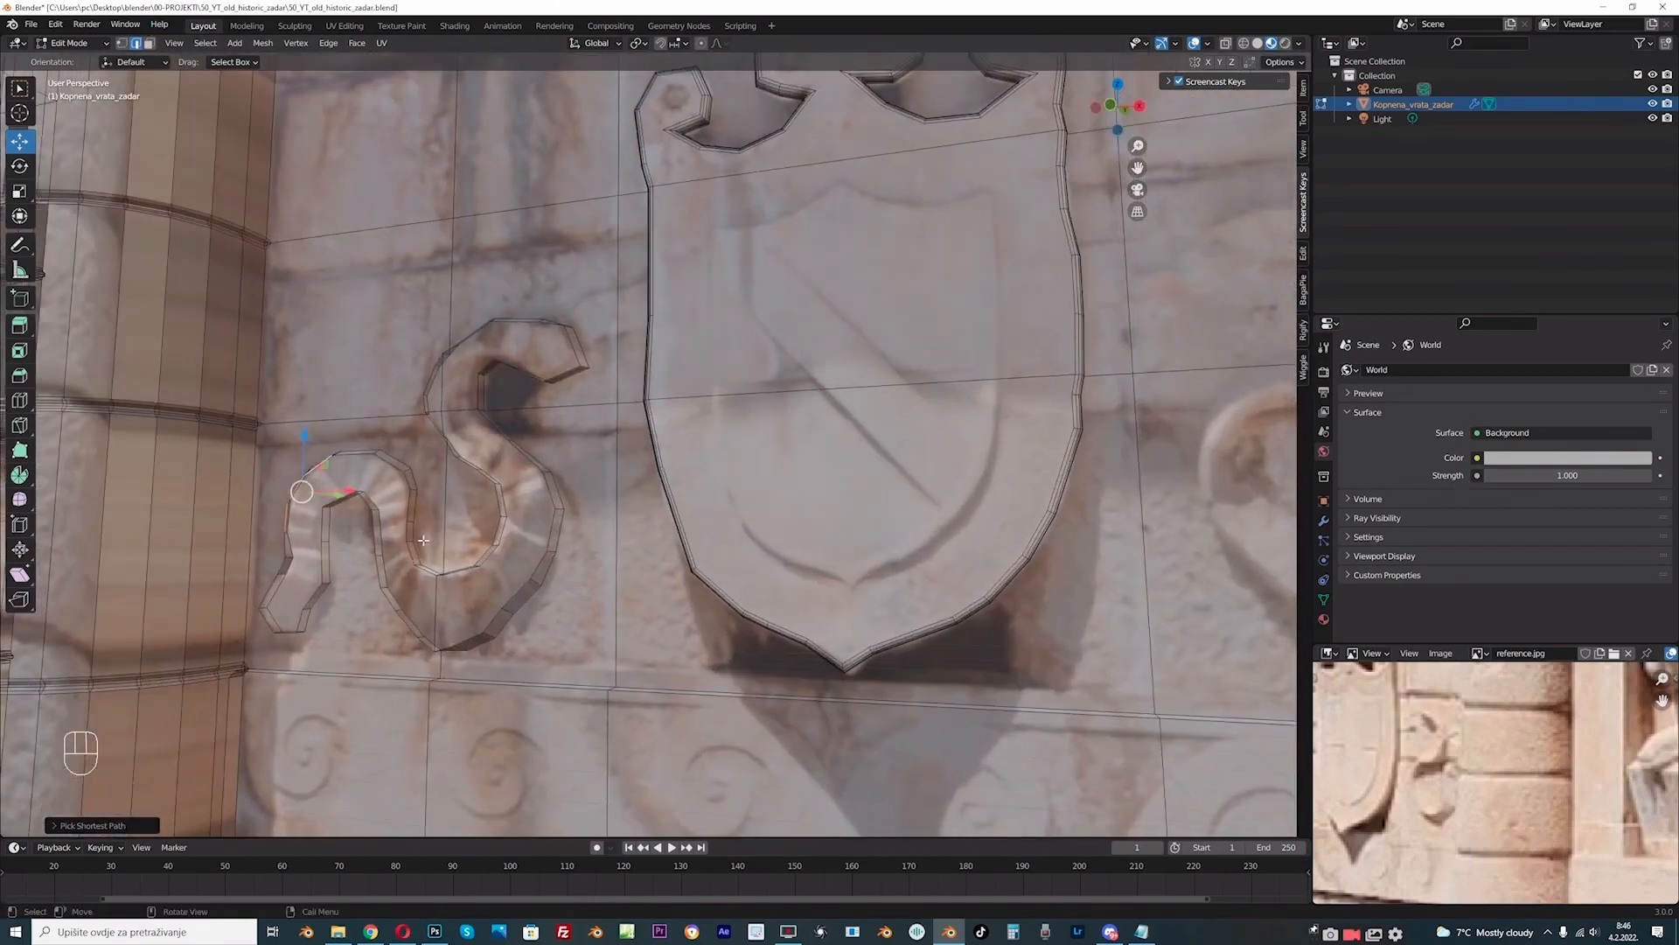
ctrl+click(413, 555)
scroll(488, 555, down, 4)
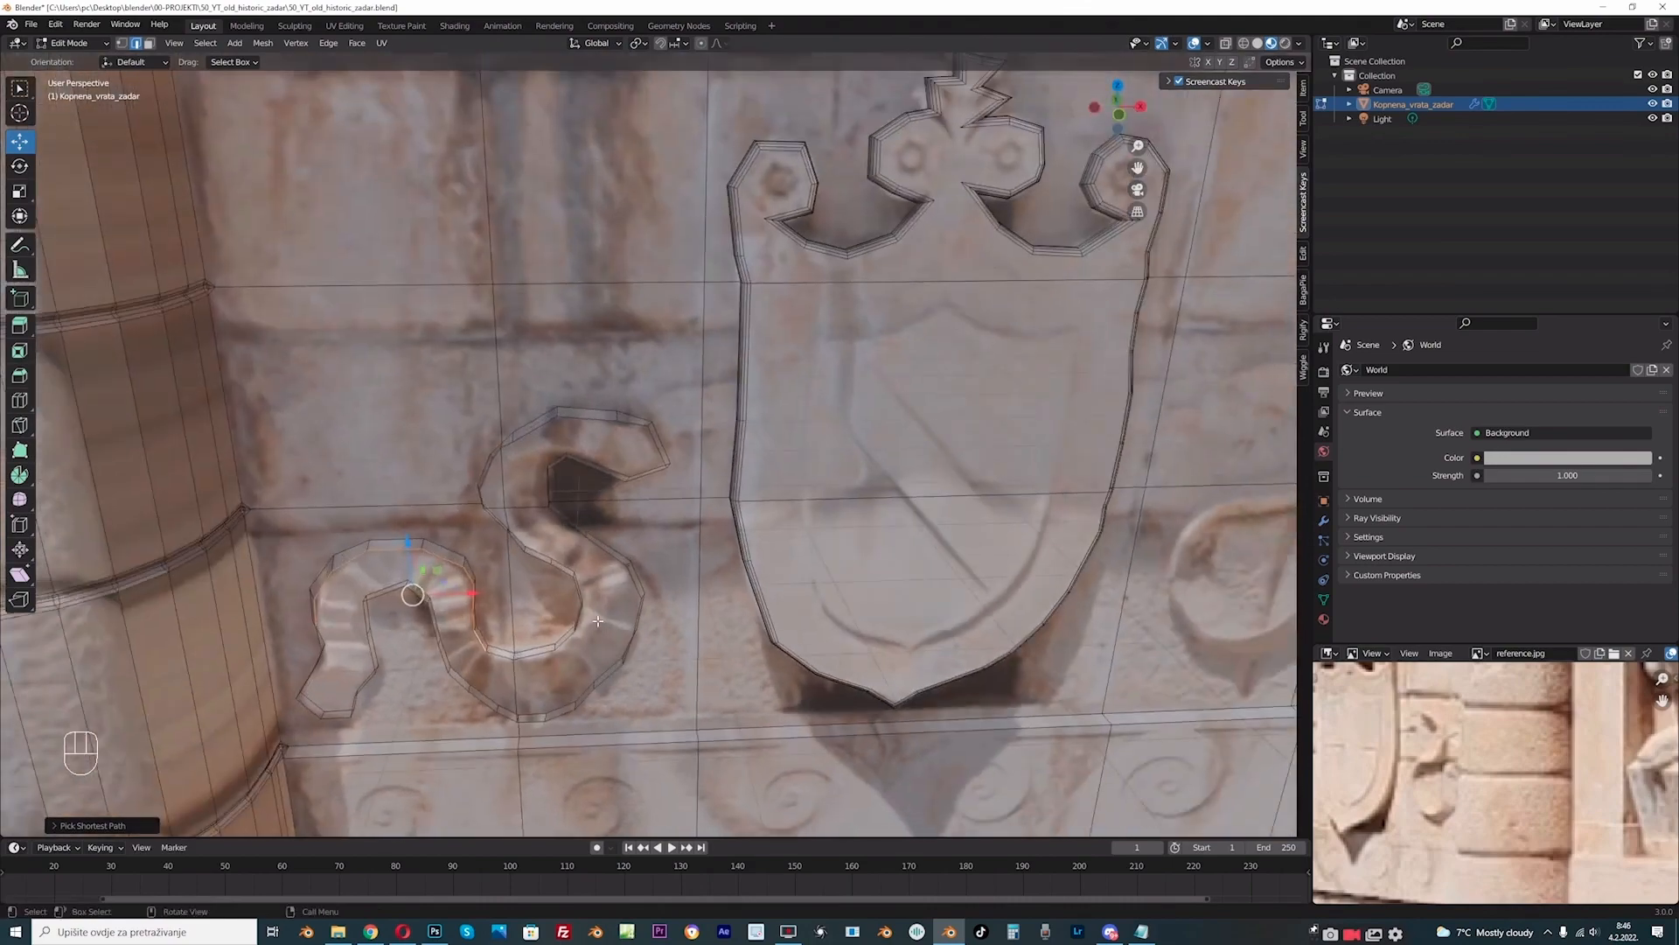
middle_drag(525, 524, 502, 374)
ctrl+click(586, 425)
ctrl+click(595, 317)
ctrl+click(534, 463)
middle_drag(534, 464, 573, 407)
ctrl+click(537, 505)
middle_drag(537, 505, 612, 486)
ctrl+click(595, 425)
ctrl+click(527, 276)
middle_drag(526, 275, 400, 418)
ctrl+click(560, 284)
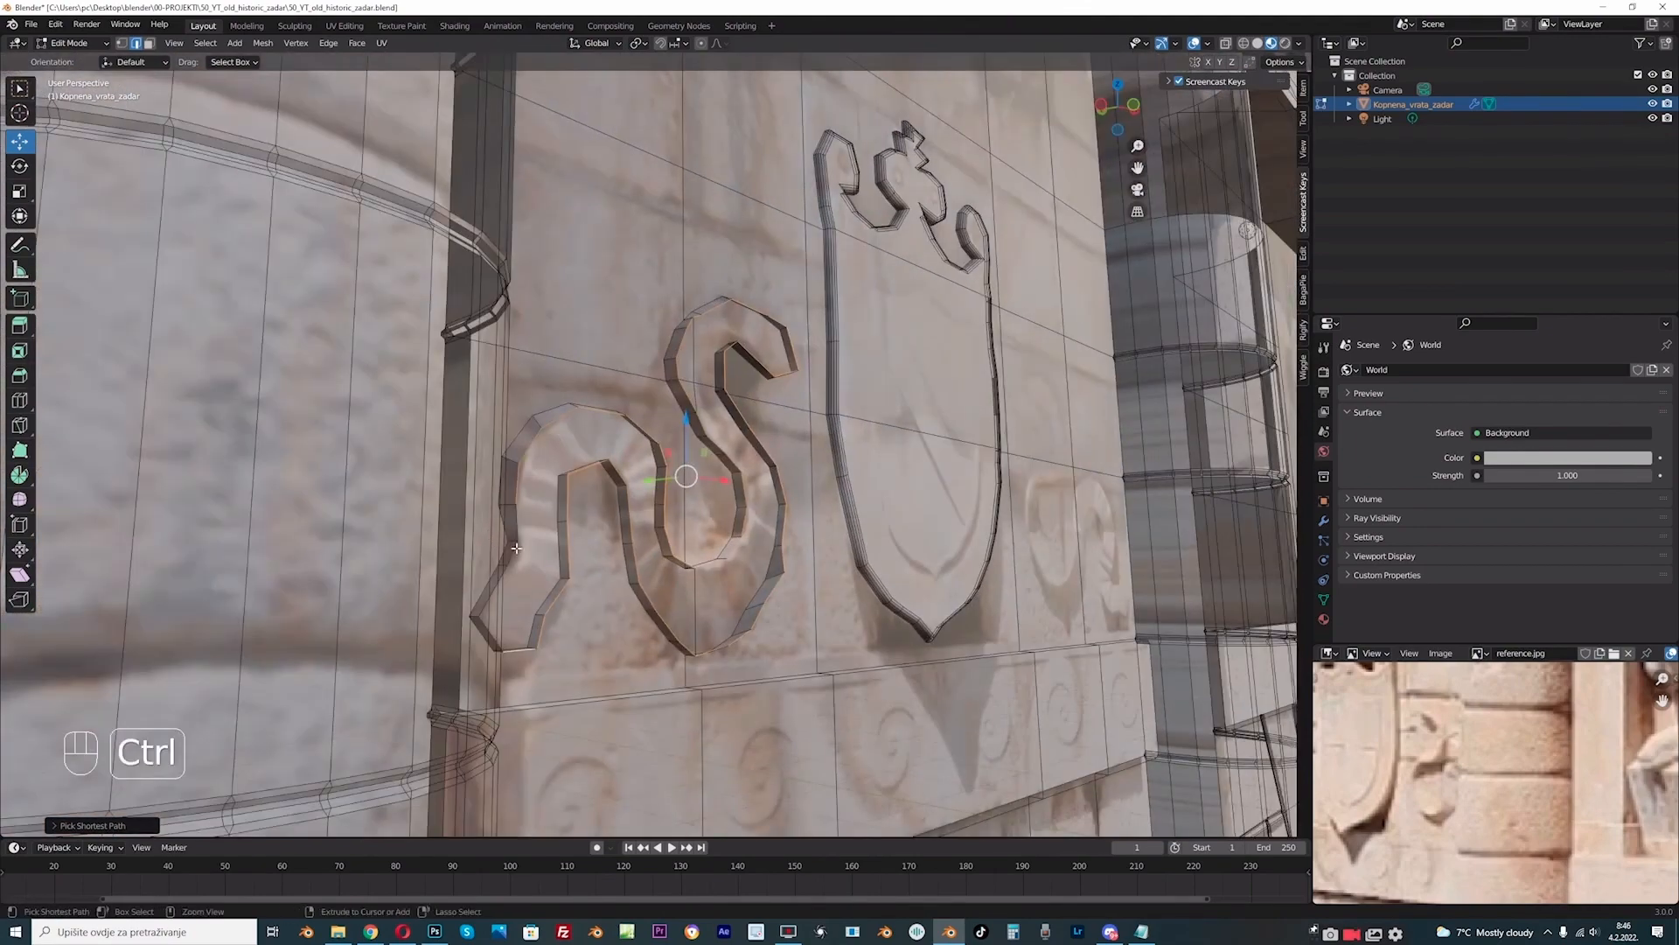
ctrl+click(525, 516)
middle_drag(521, 514, 569, 535)
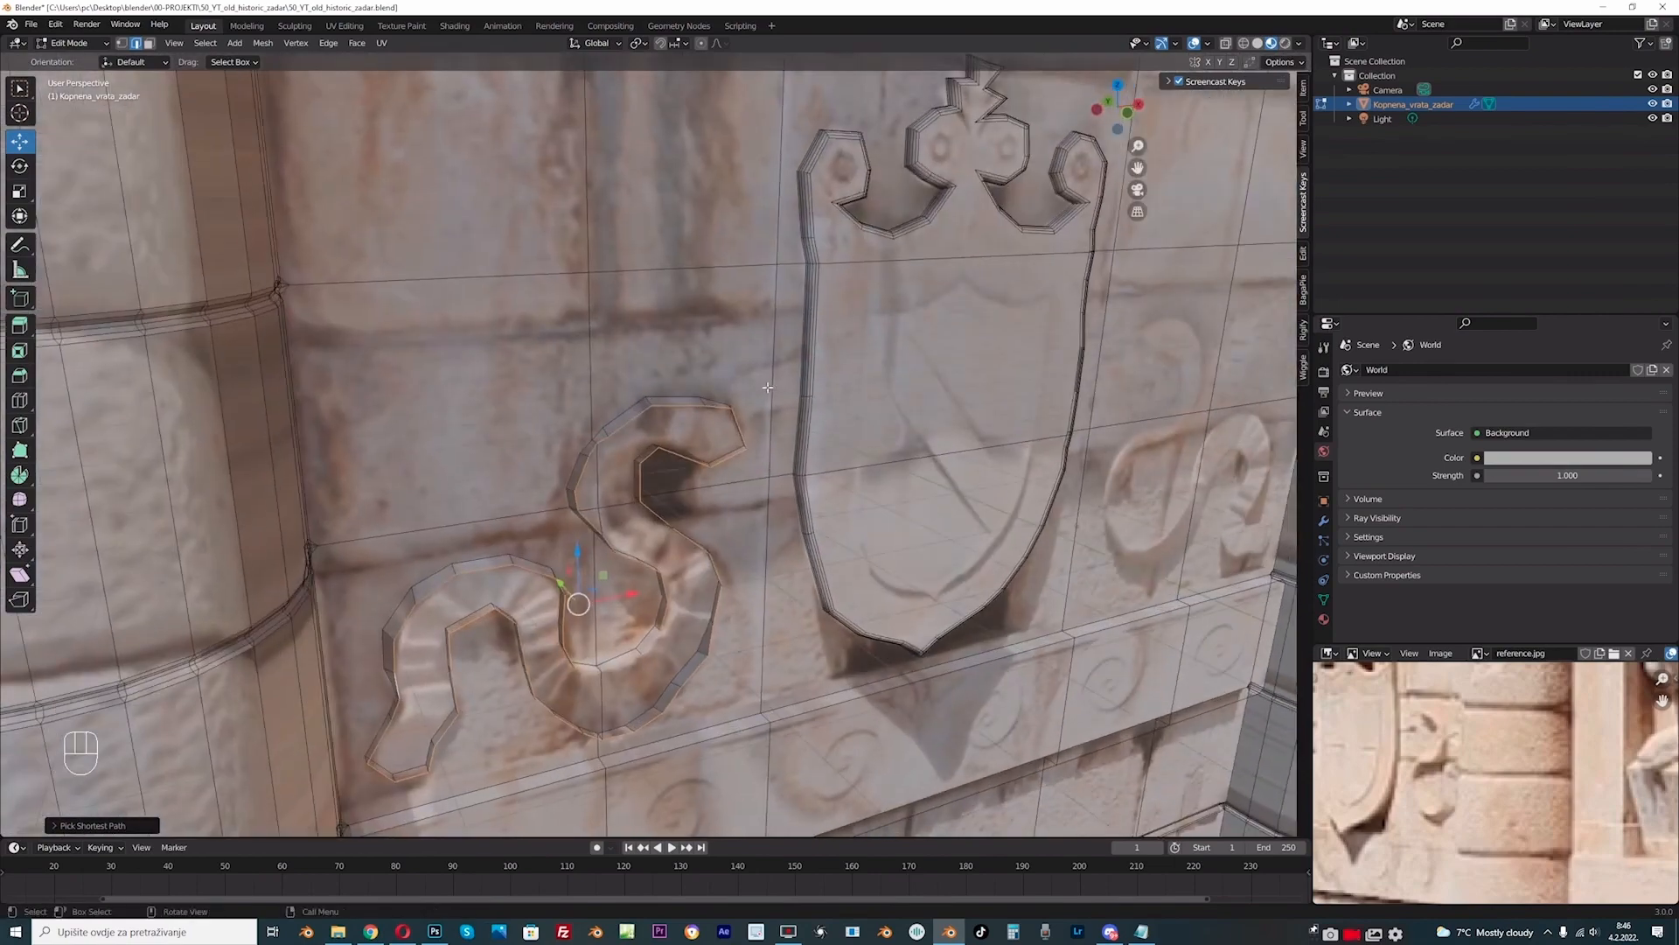
key(ctrl+b)
scroll(784, 375, up, 2)
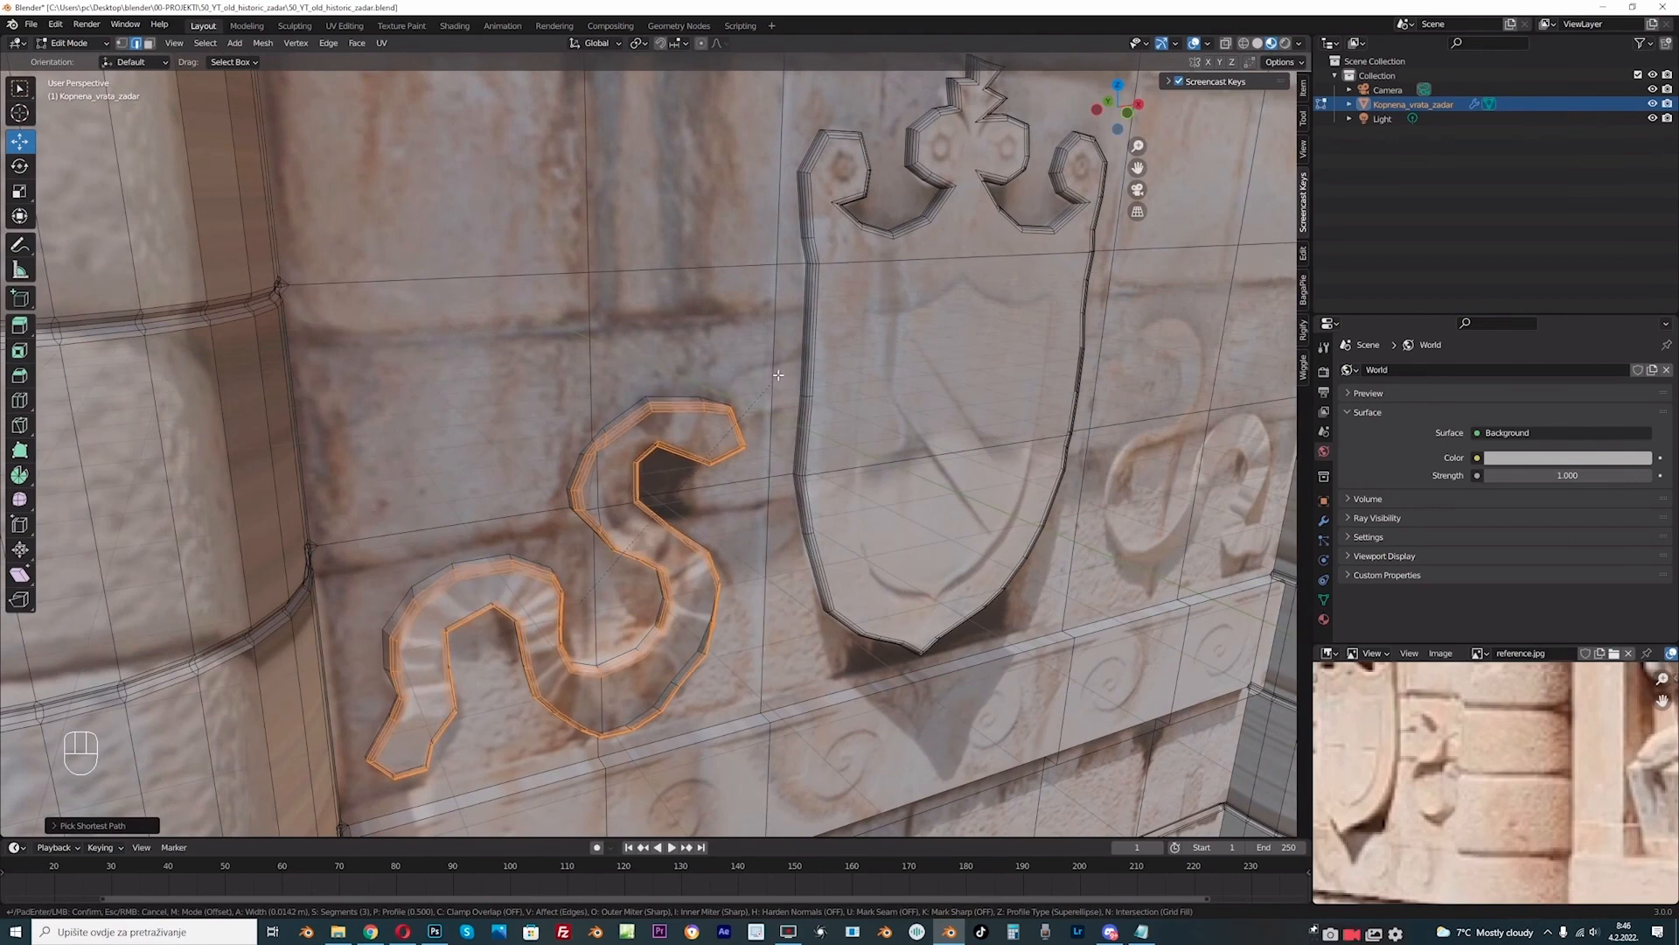
click(777, 375)
Step: Switch to Object Mode with solid shading and examine the snake relief beside the shield from several angles
click(72, 43)
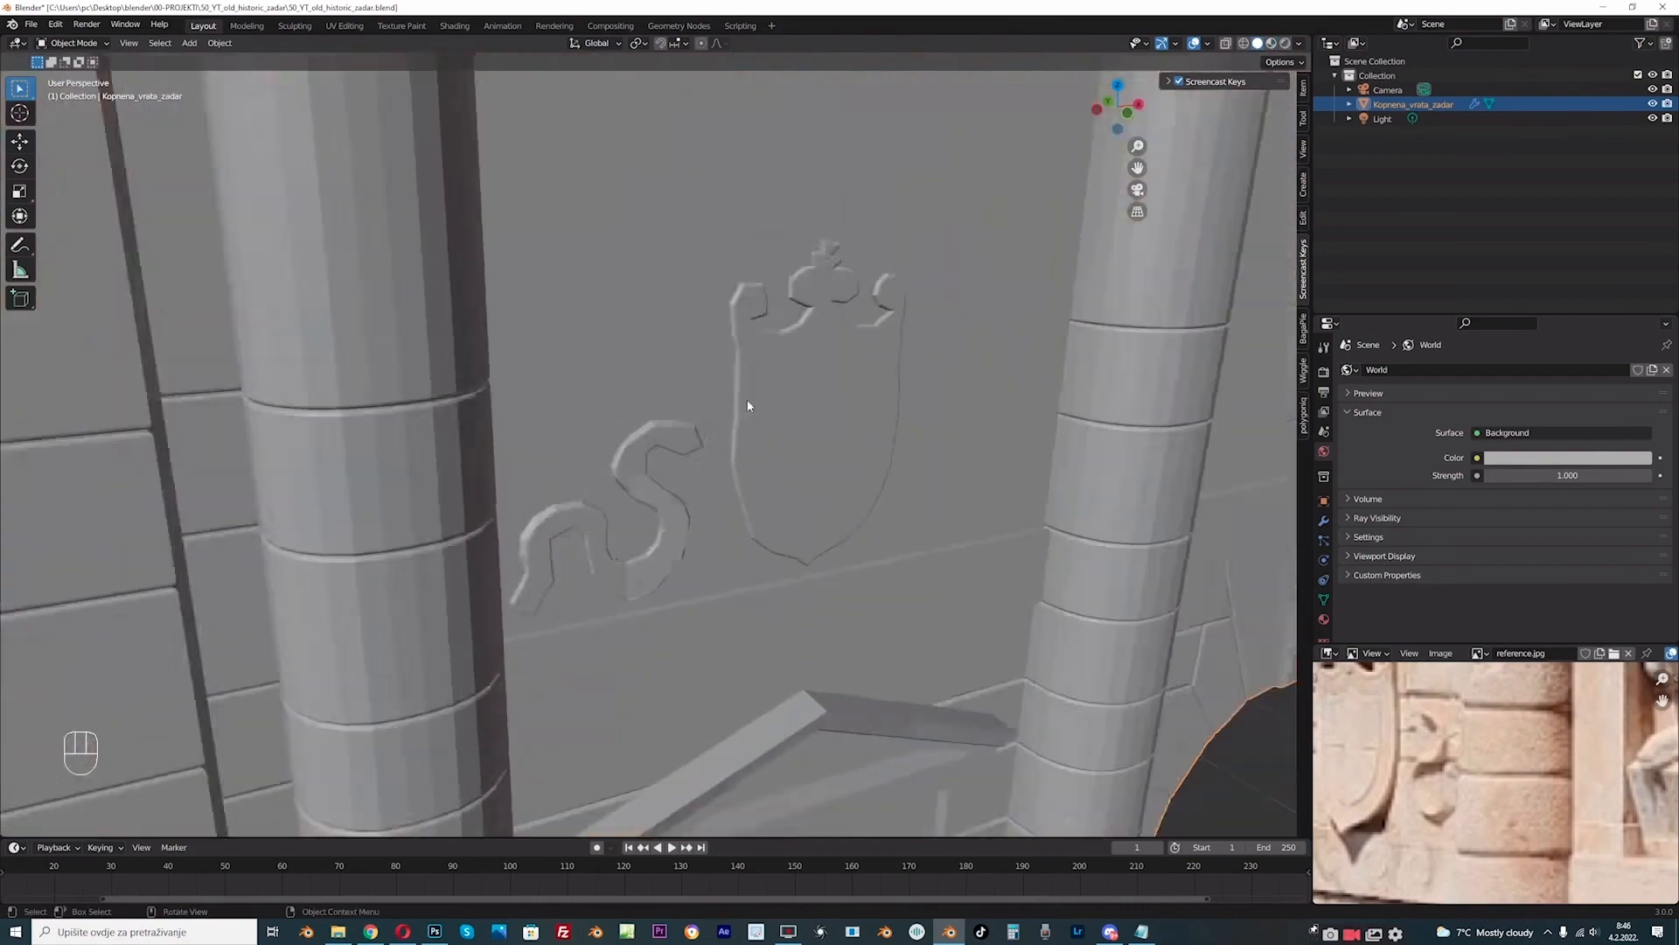
scroll(747, 406, down, 3)
middle_drag(691, 415, 639, 438)
scroll(676, 442, down, 3)
key(KP_1)
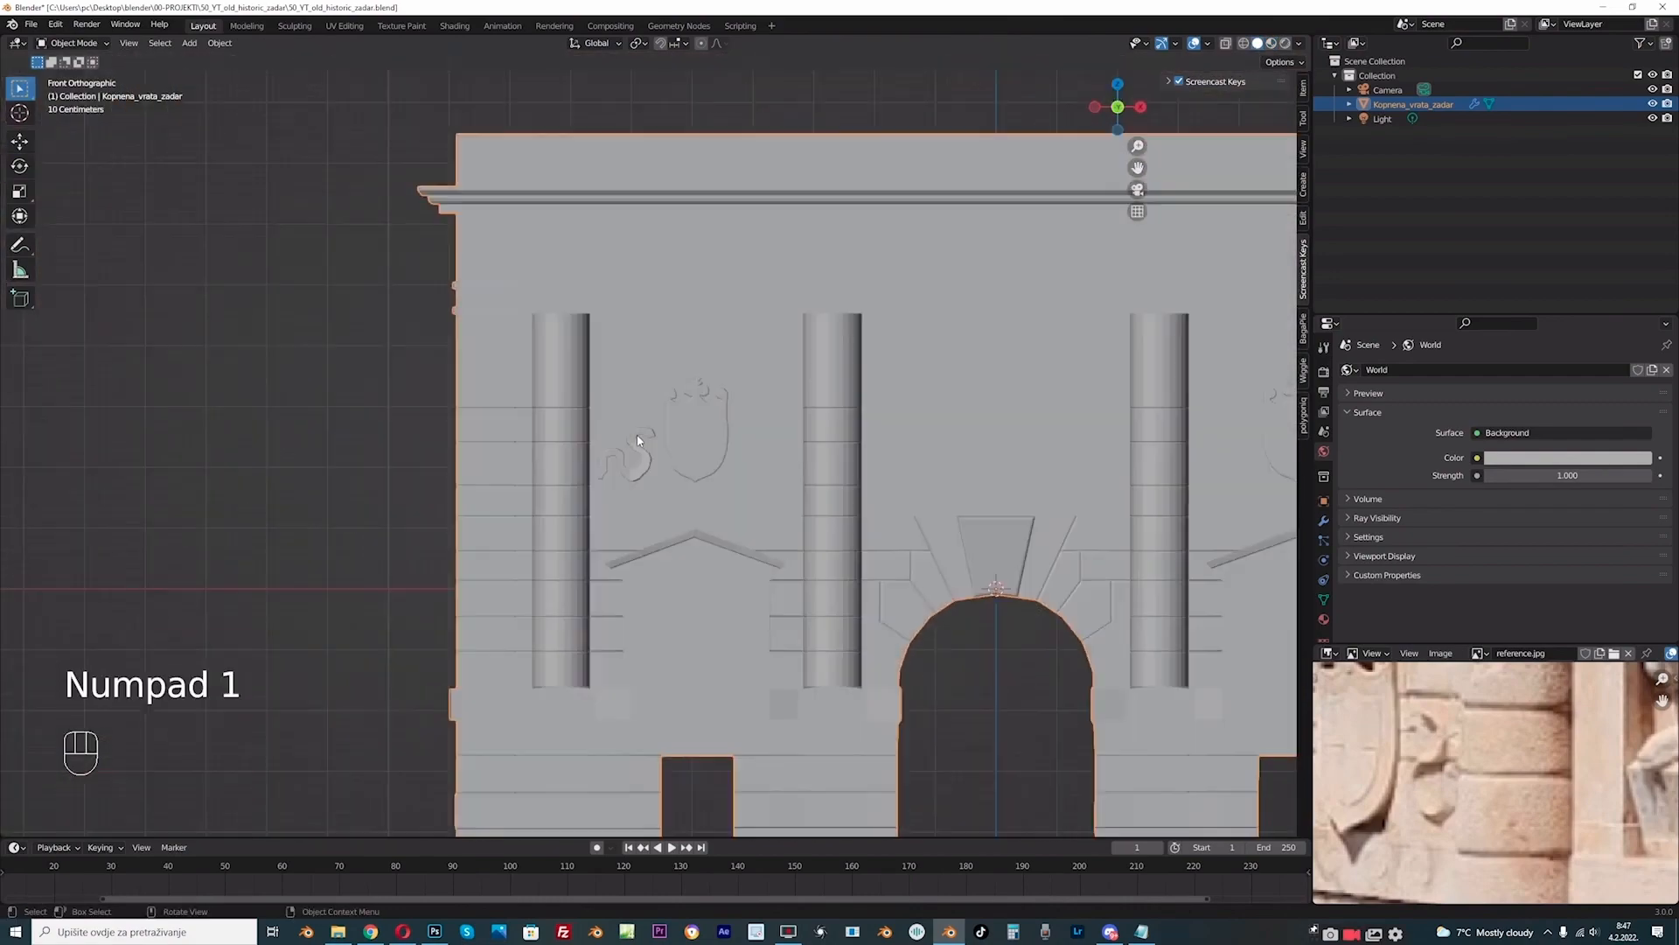
scroll(637, 440, up, 2)
drag(1140, 169, 927, 209)
scroll(581, 386, up, 1)
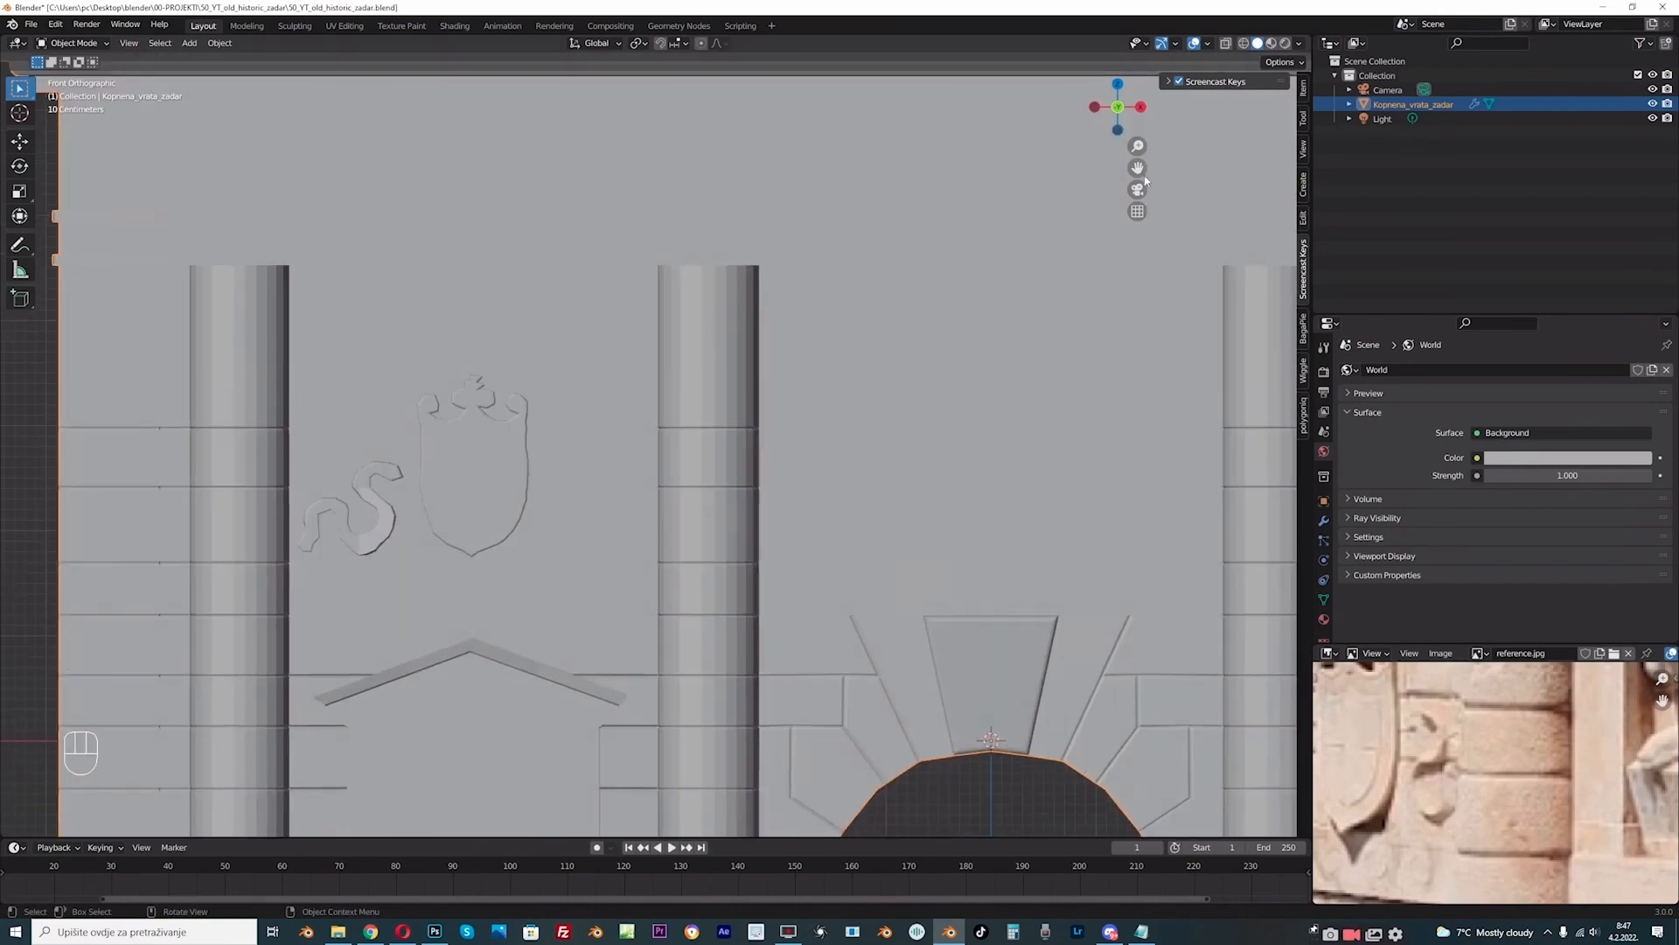
drag(1140, 169, 1290, 185)
scroll(532, 480, up, 1)
middle_drag(532, 480, 573, 533)
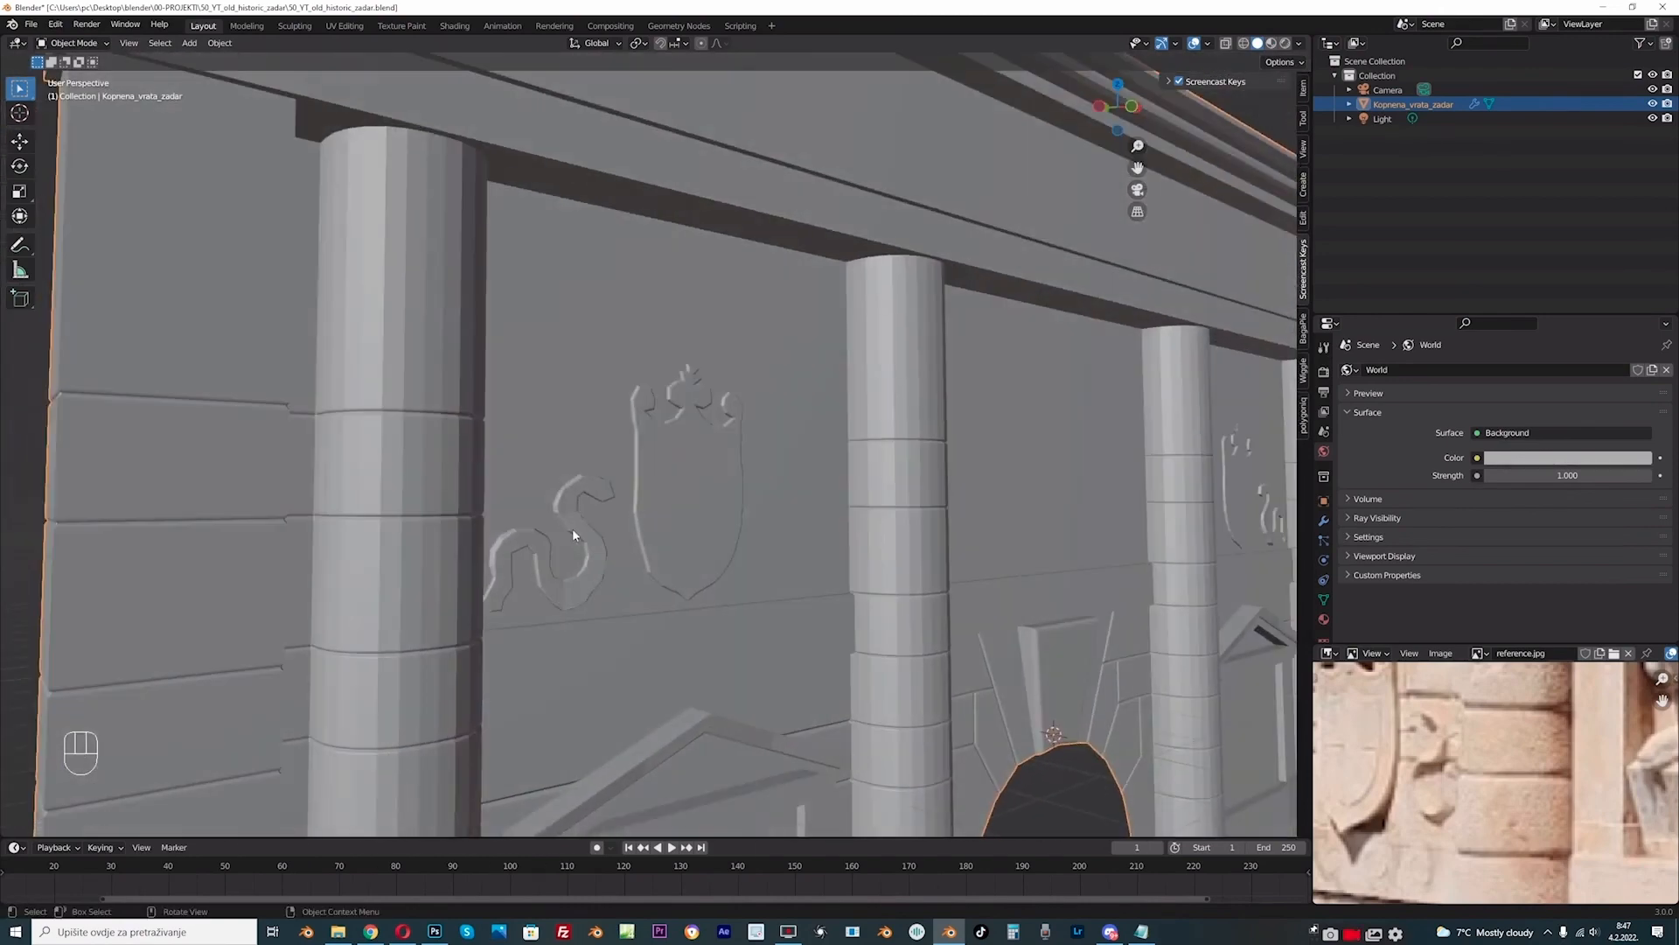
Step: Preview the whole textured gate in rendered shading and return to solid shading
click(1285, 43)
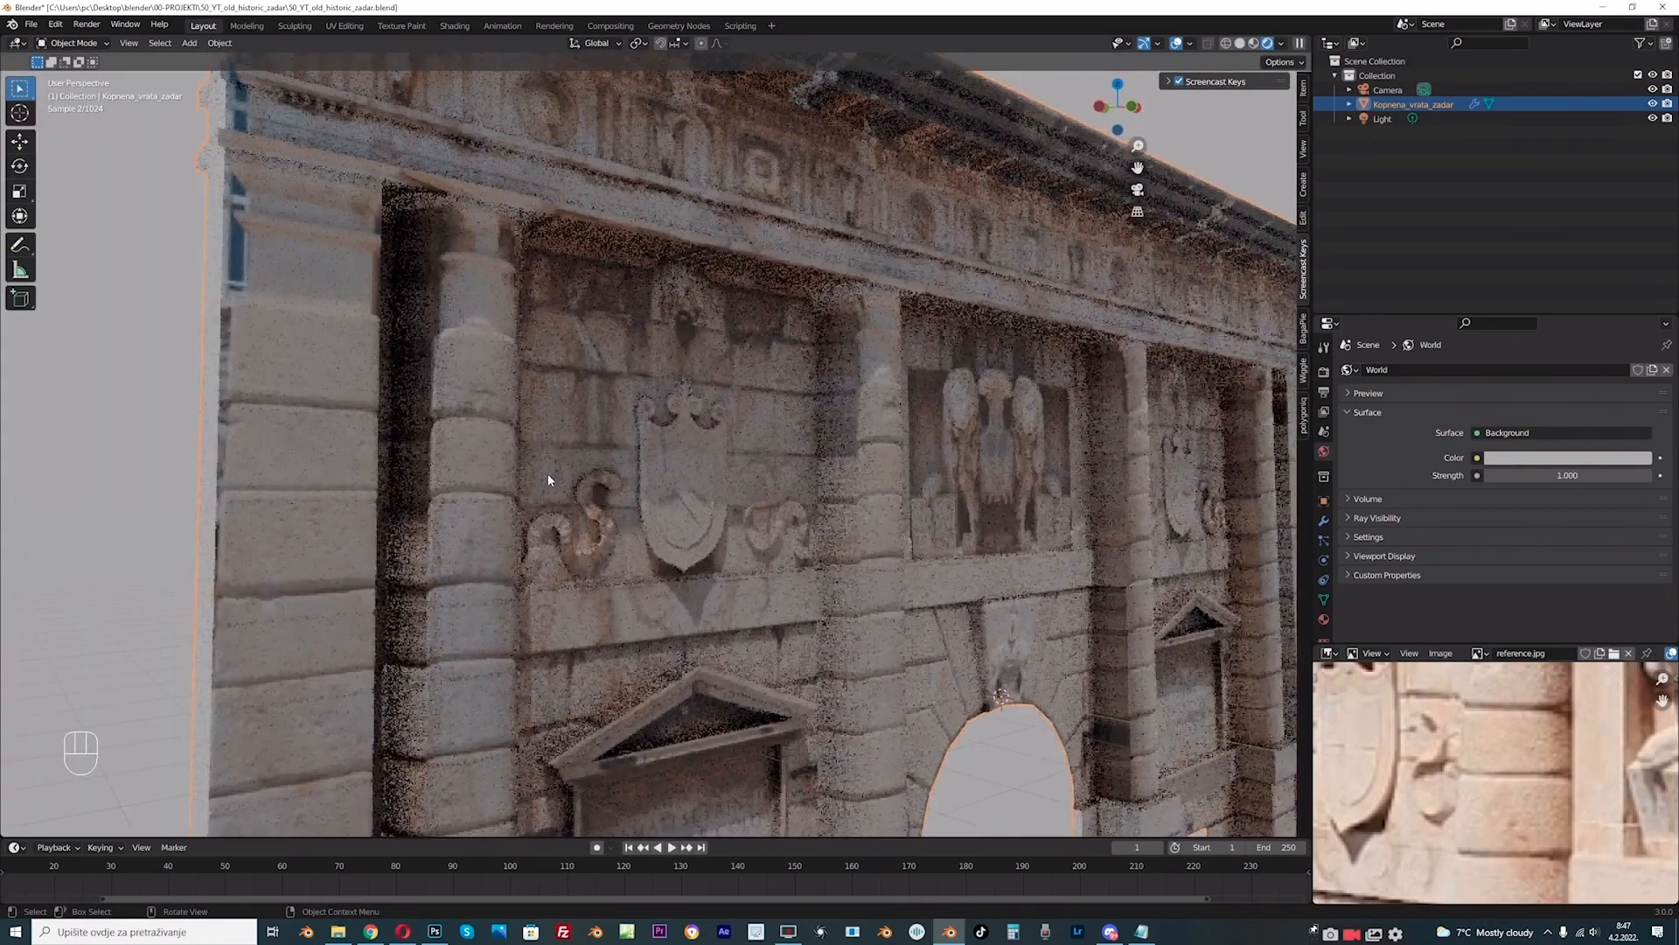
scroll(632, 544, down, 2)
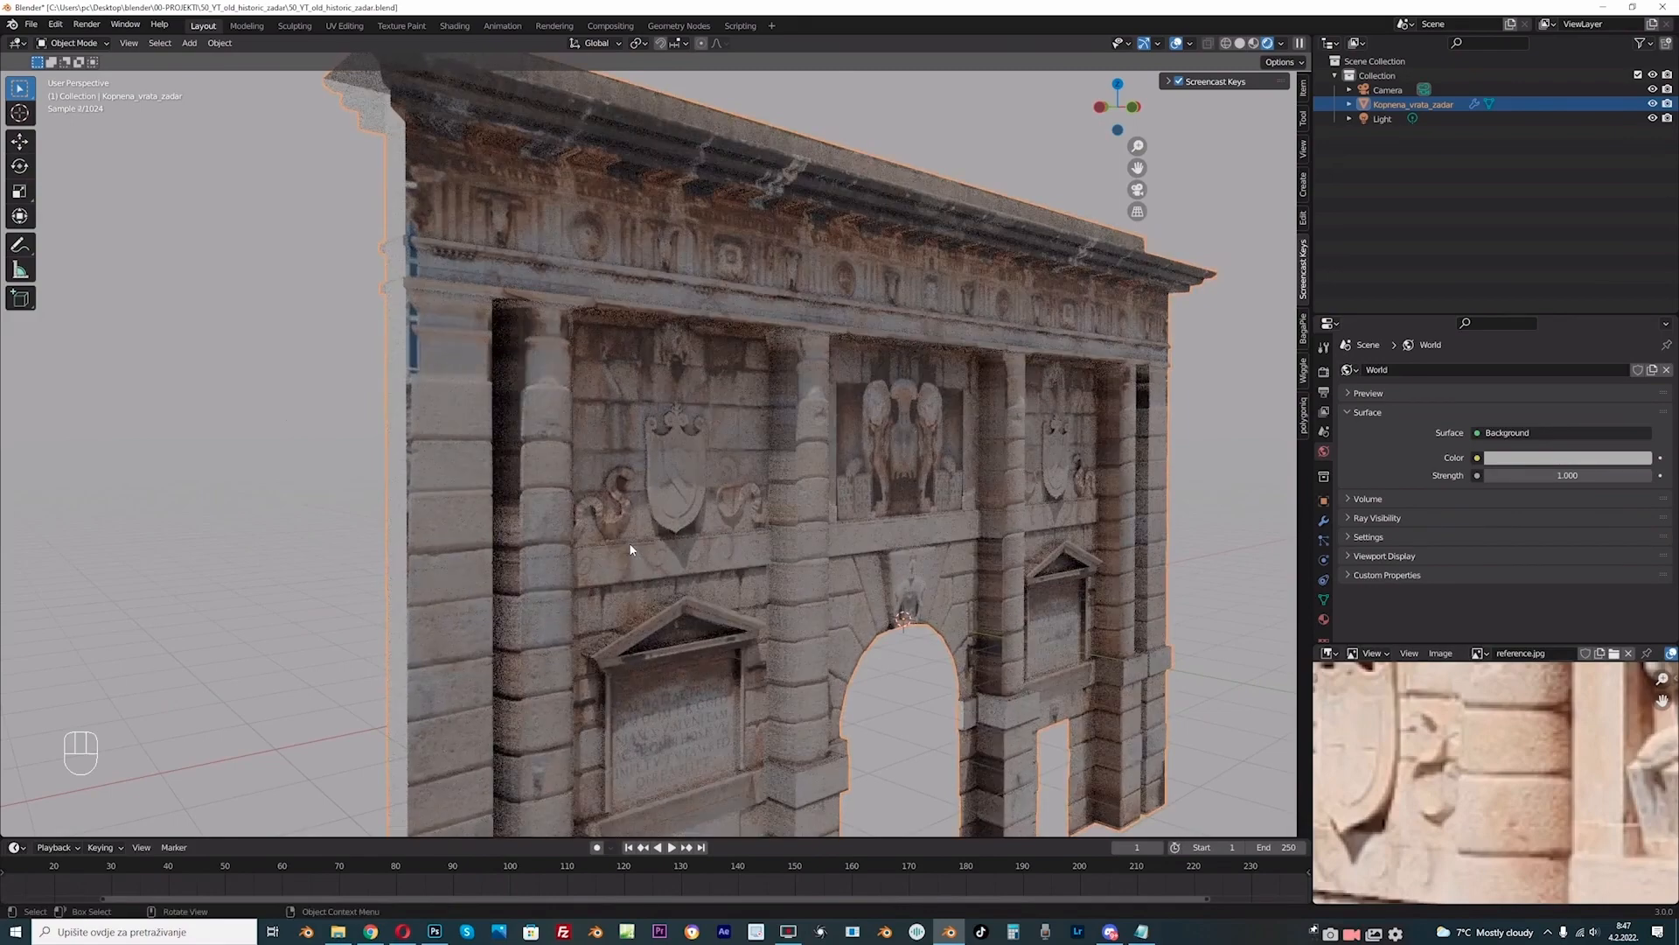
click(1239, 43)
Step: View the gate from the front and apply smooth shading to it
key(KP_1)
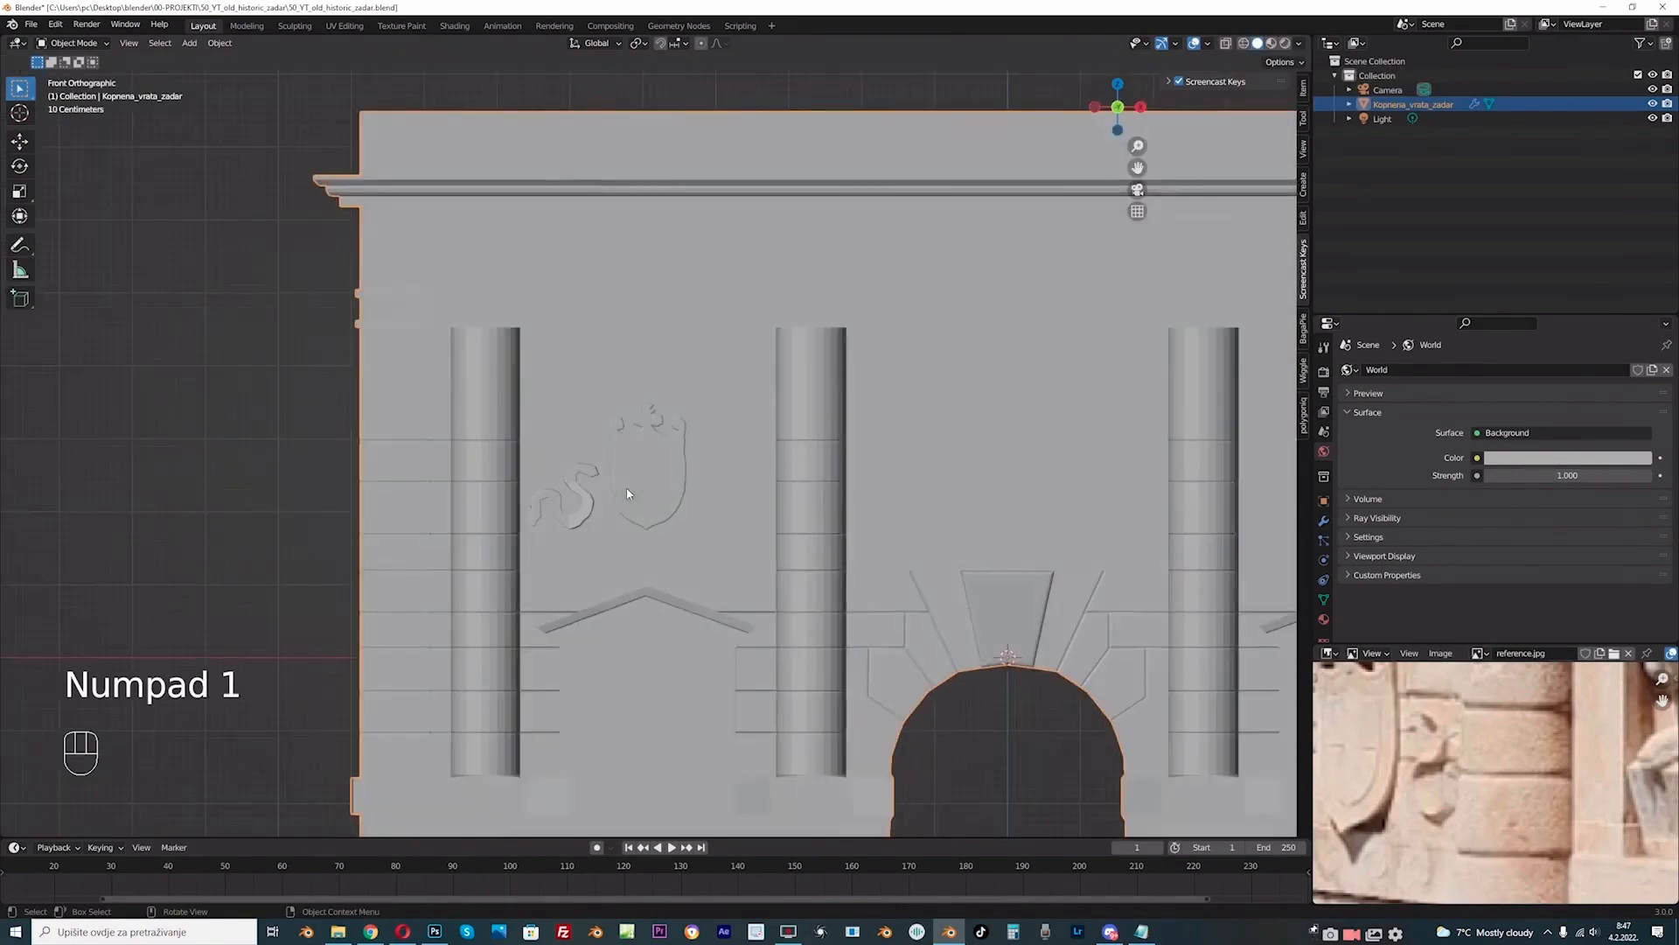
scroll(626, 486, up, 2)
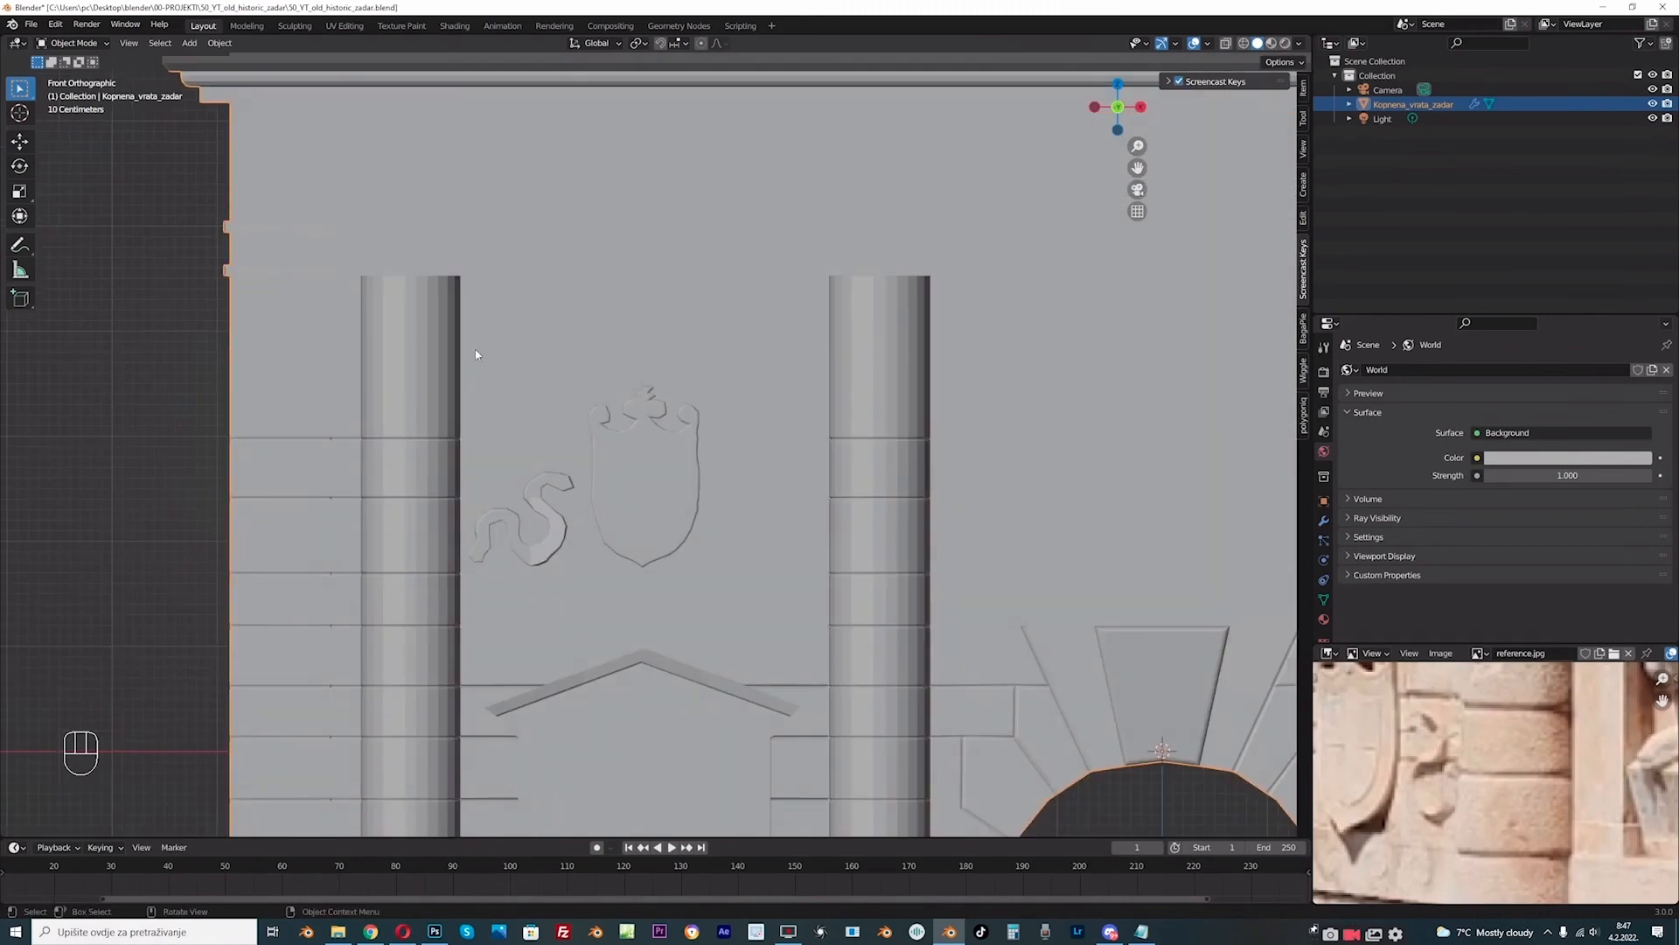
scroll(481, 355, up, 1)
scroll(481, 357, down, 1)
click(149, 357)
click(580, 393)
scroll(567, 475, up, 1)
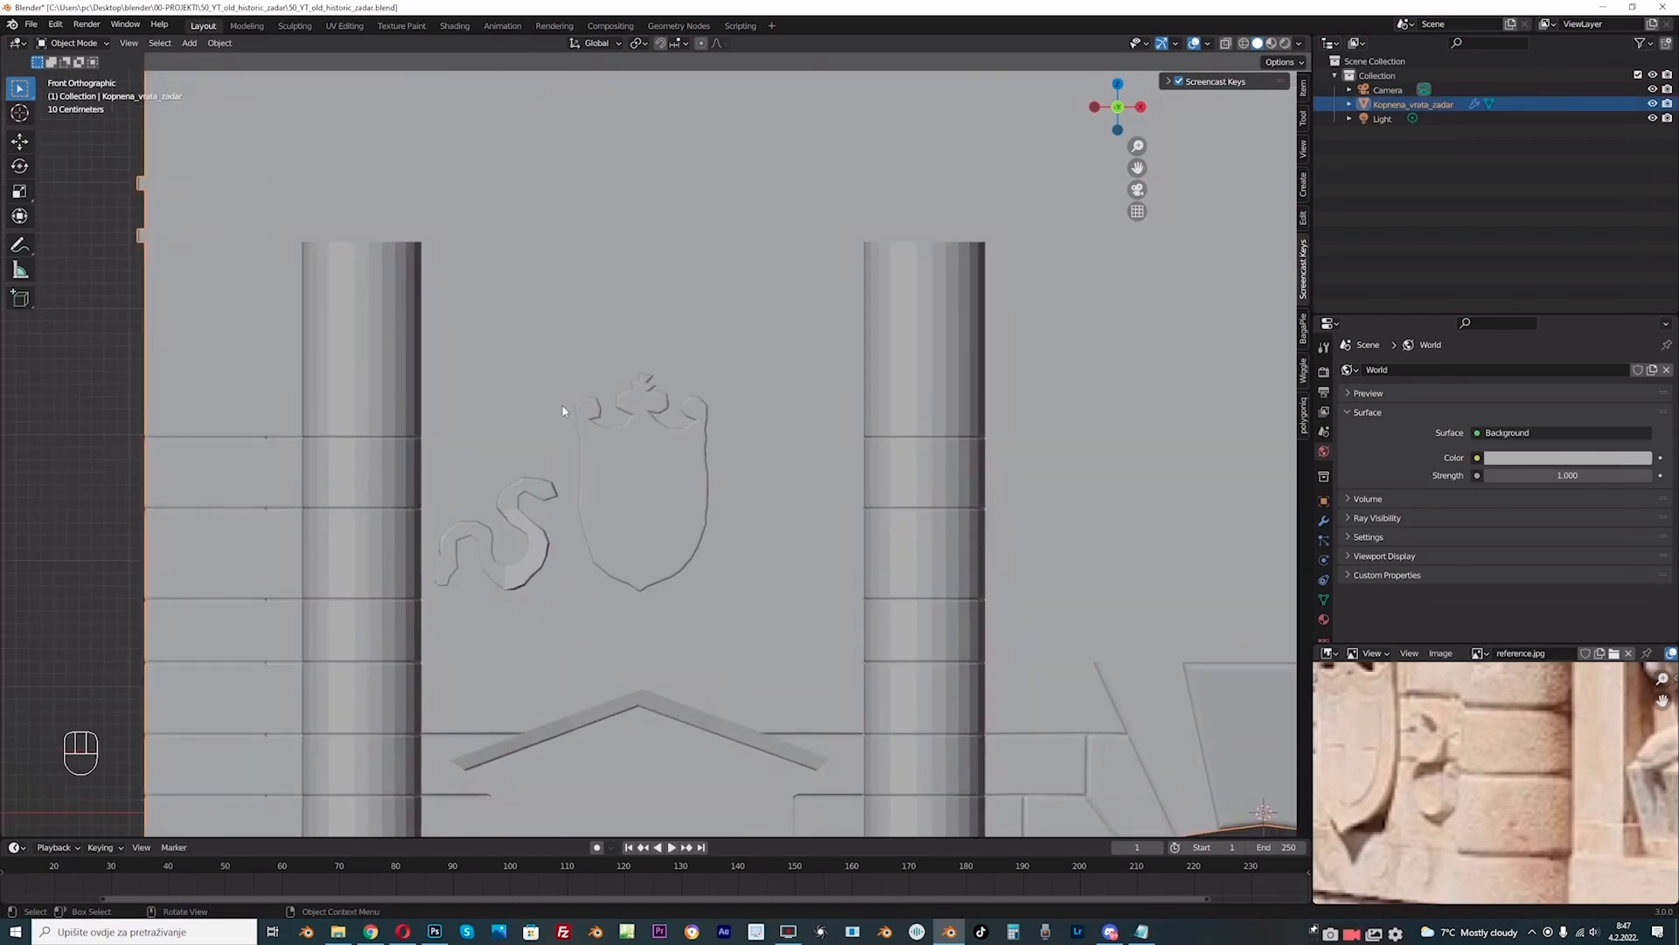
right_click(653, 318)
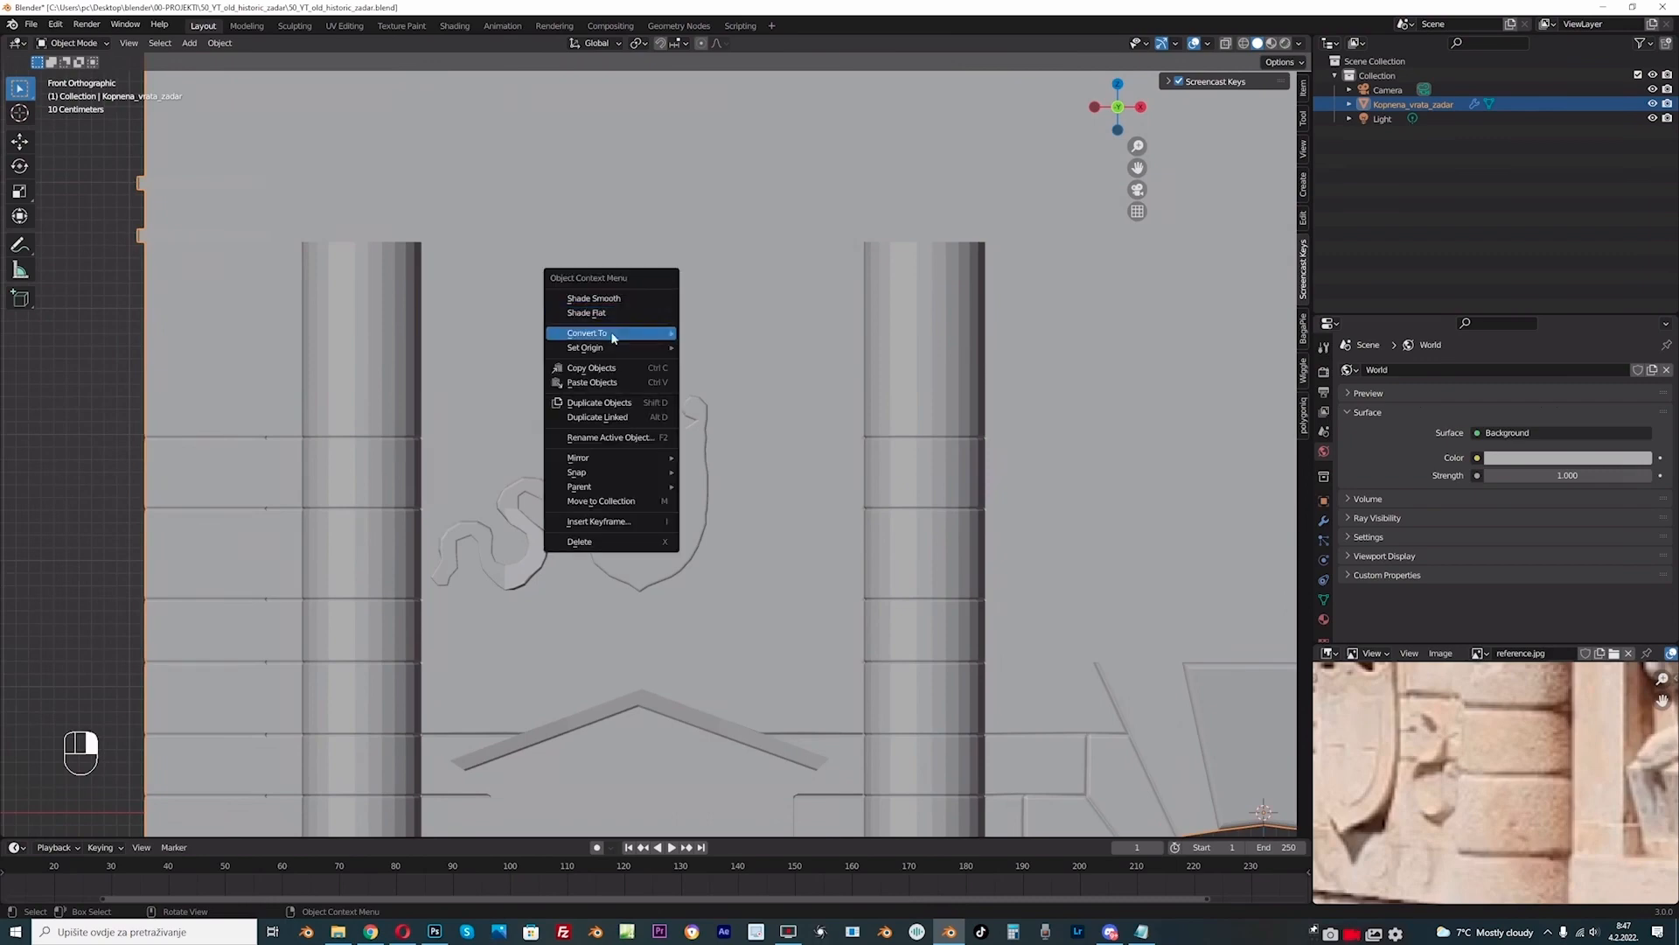
click(577, 294)
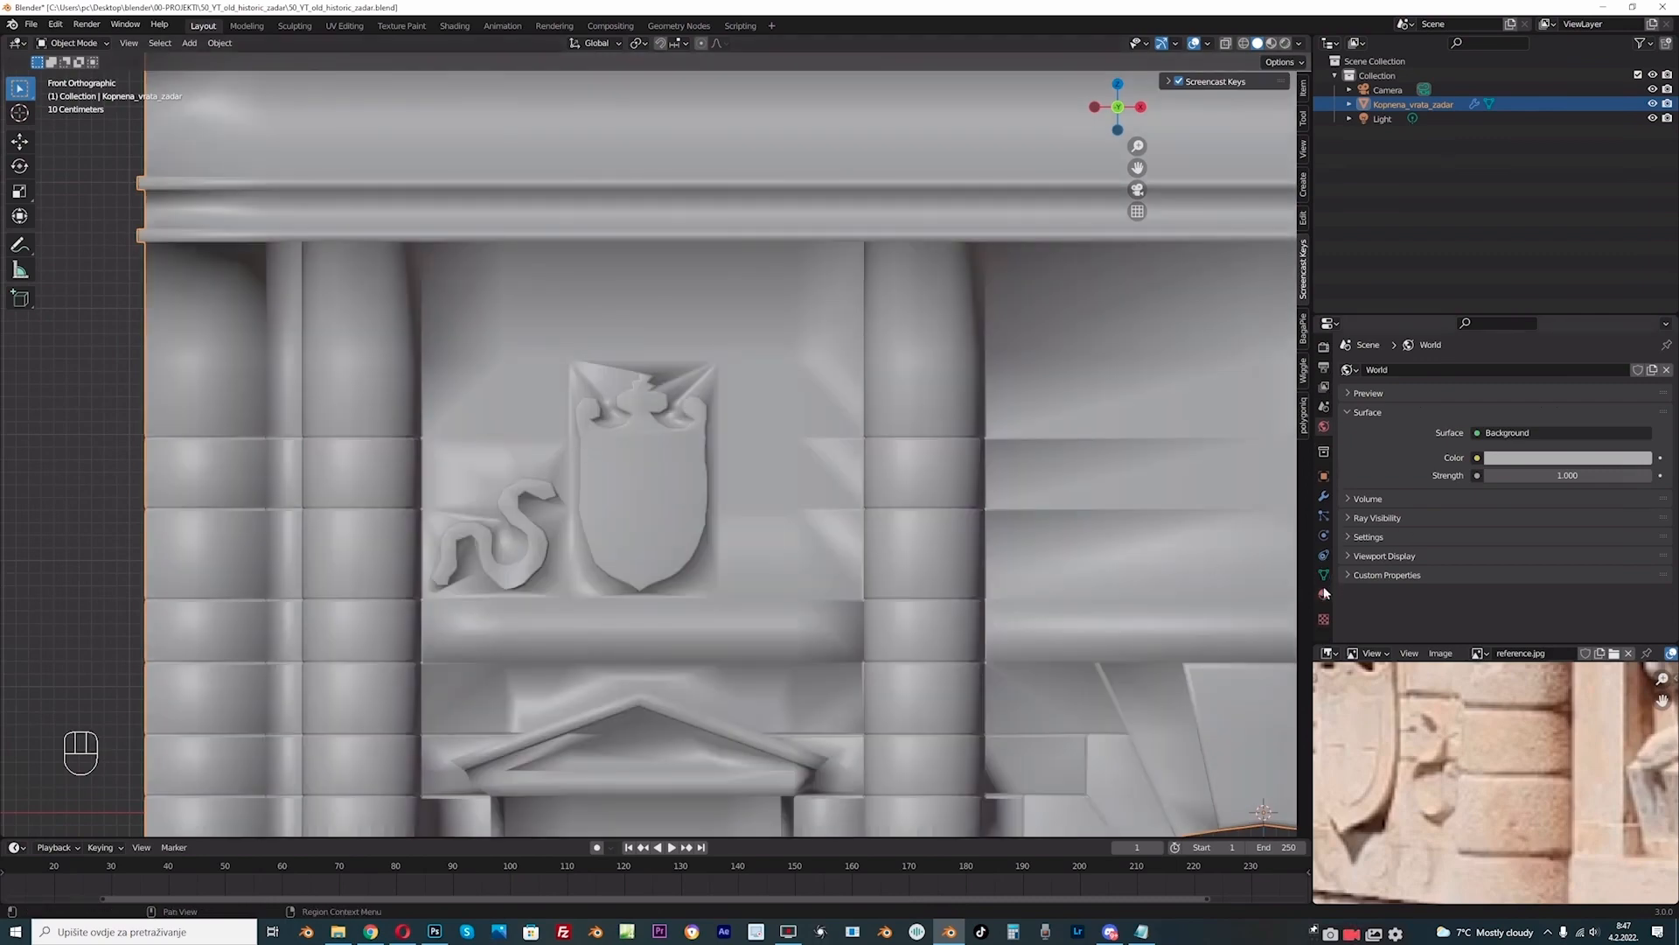
Step: Enable Auto Smooth in the gate mesh's normals settings with an angle of 10.3°
click(1326, 574)
click(1352, 556)
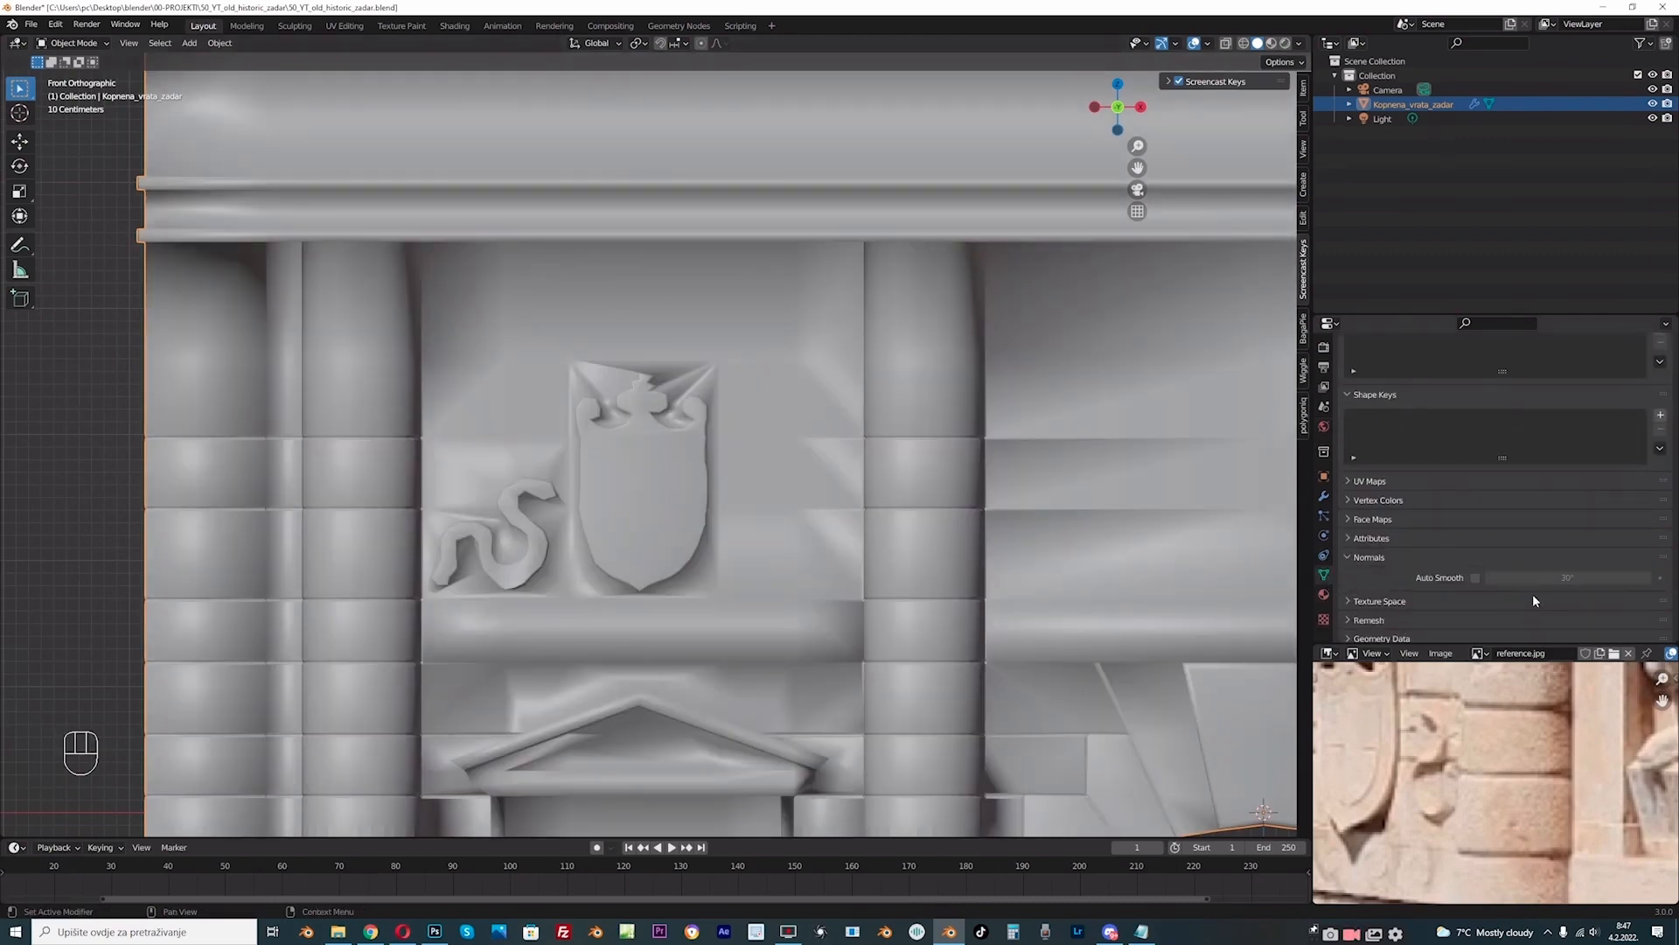
click(1475, 578)
mouse_move(1567, 577)
mouse_down()
mouse_move(1616, 578)
mouse_move(1501, 577)
mouse_move(1528, 577)
mouse_up()
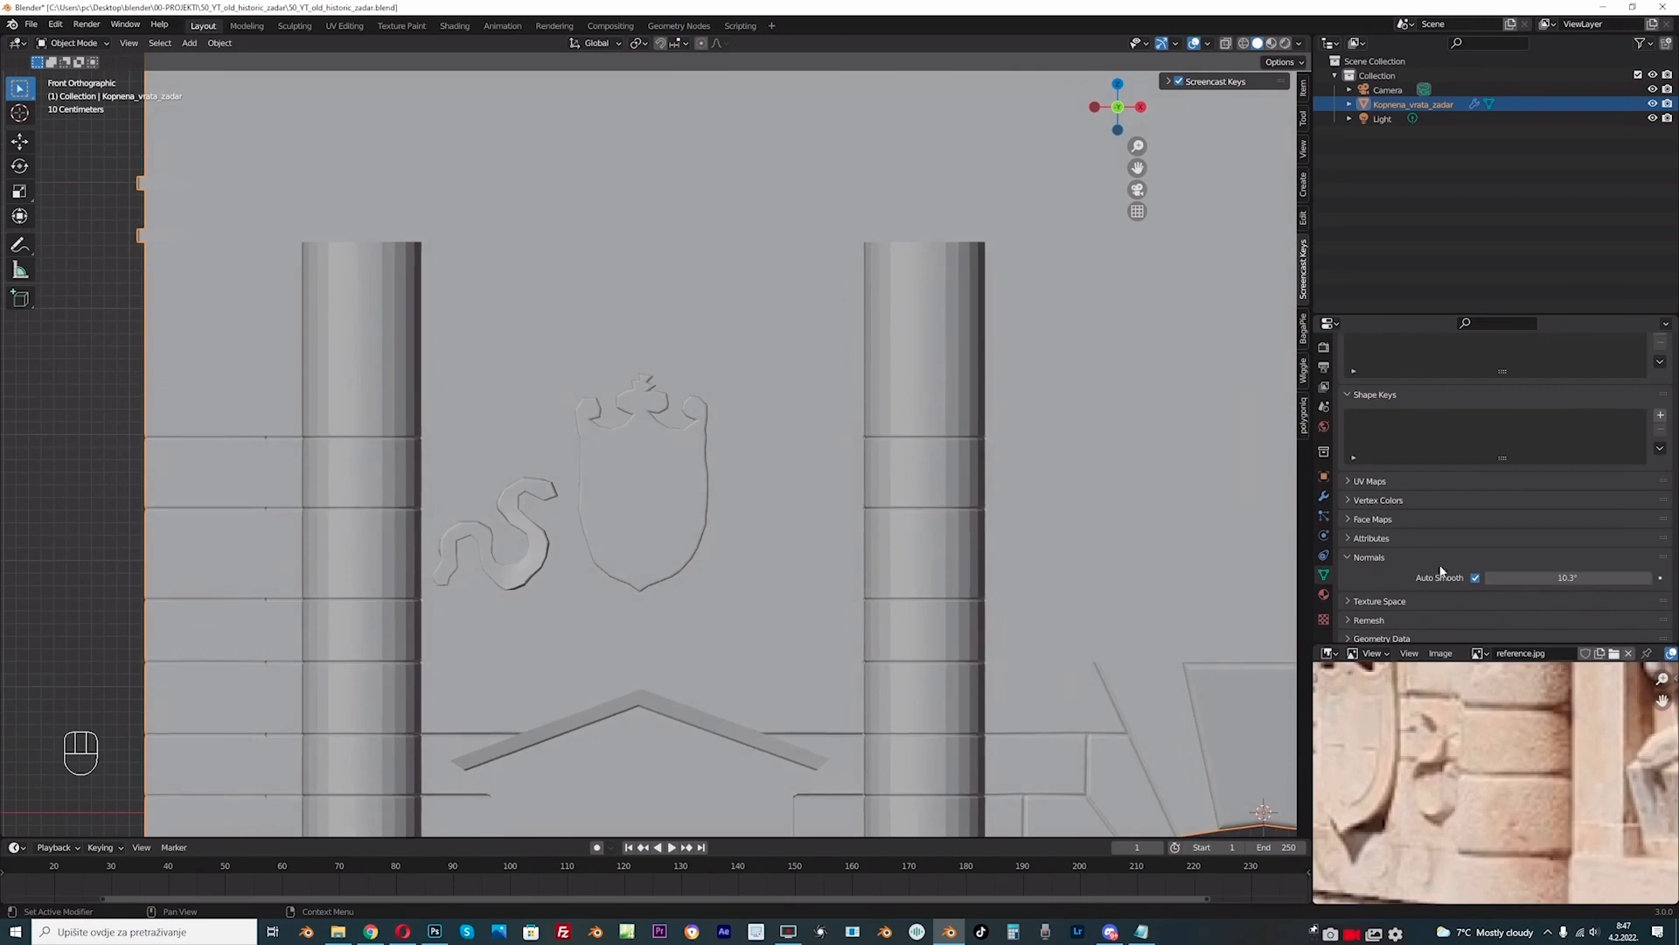
Step: Disable Auto Smooth and return the gate to flat shading
click(1477, 578)
right_click(528, 386)
click(528, 403)
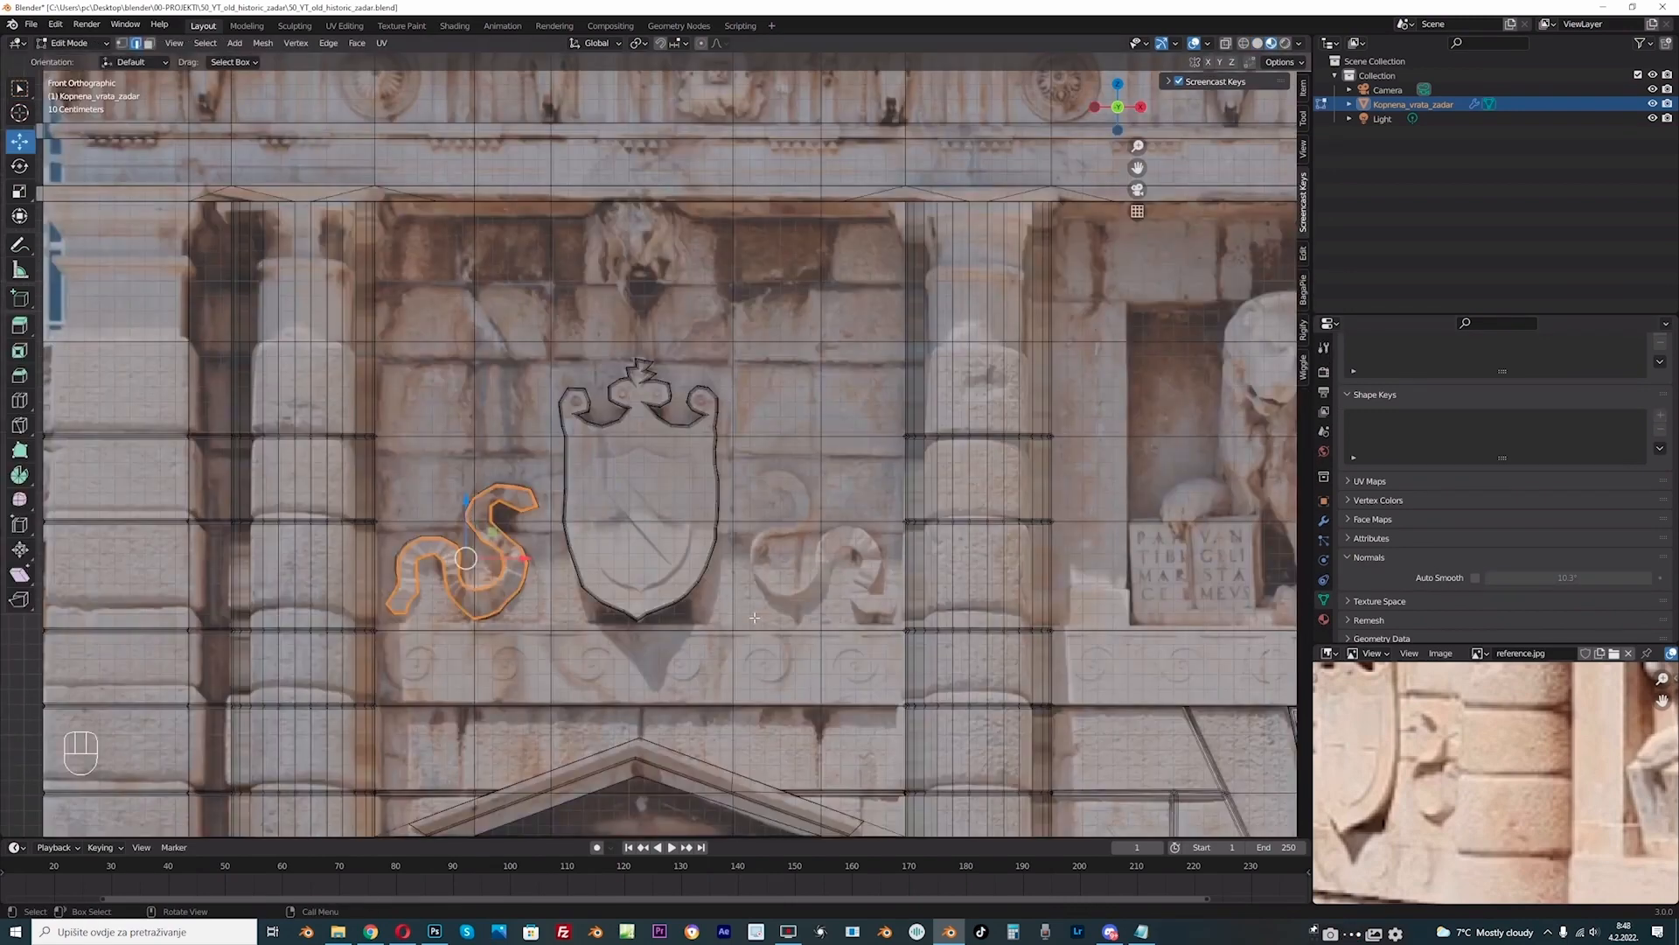
Step: In vertex selection, cut the outline of the snake ornament right of the left shield with the Knife tool, following the photo texture
scroll(754, 617, up, 3)
shift+middle_drag(1141, 189, 962, 131)
scroll(202, 342, down, 2)
scroll(201, 342, down, 3)
click(75, 392)
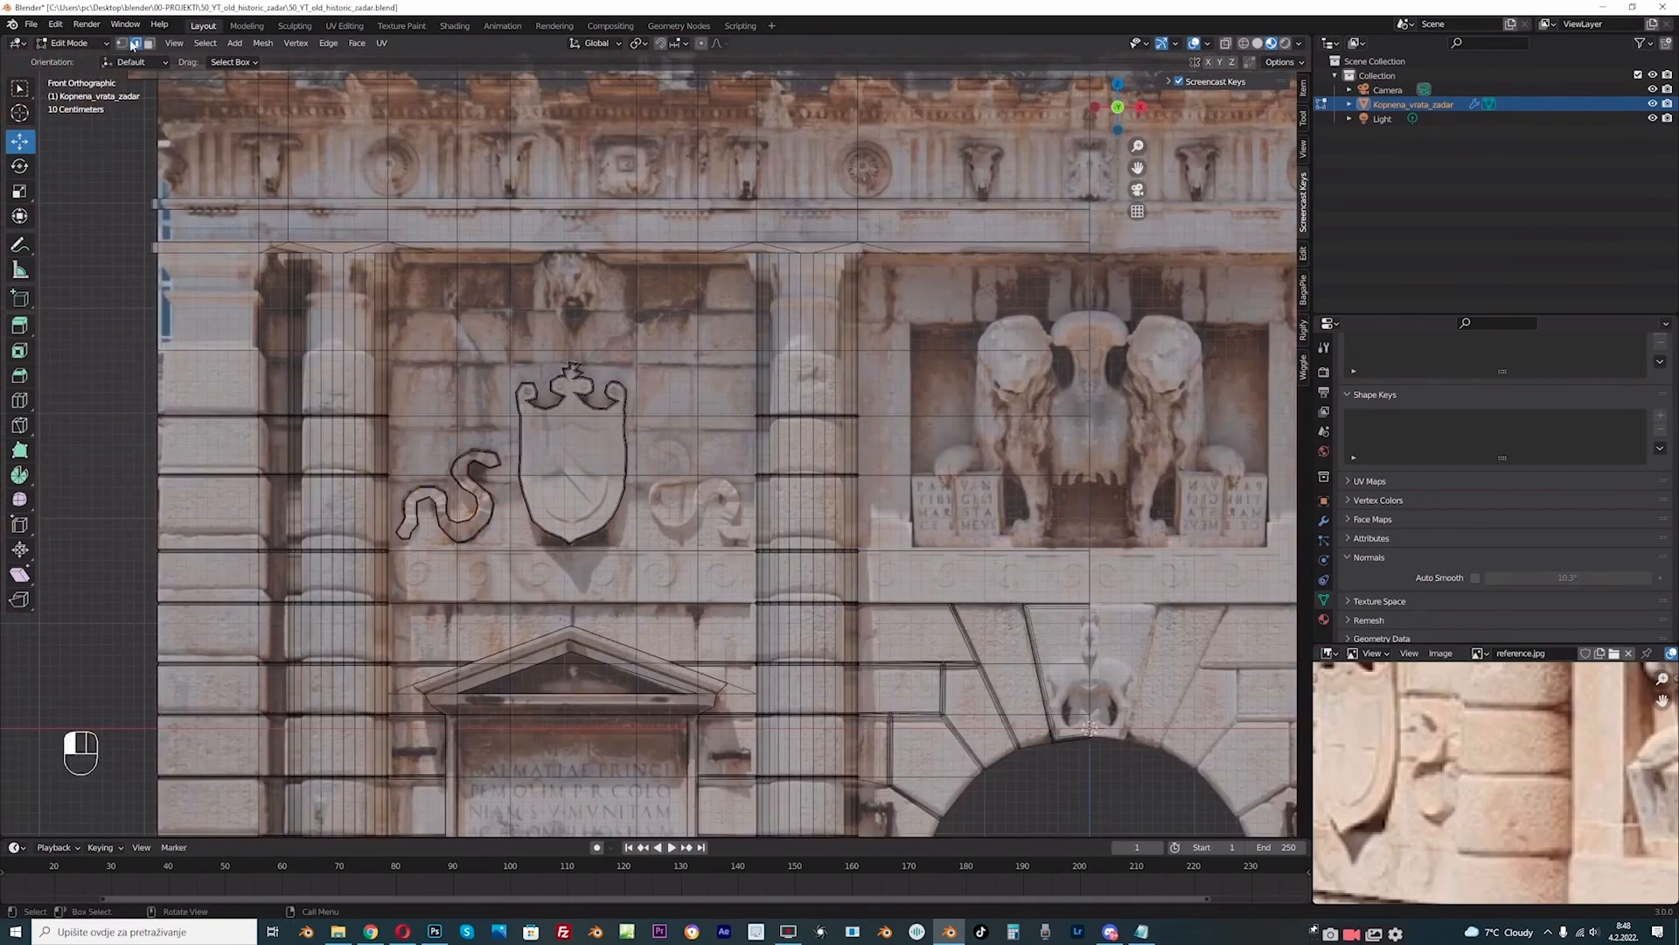
click(123, 43)
scroll(692, 548, up, 4)
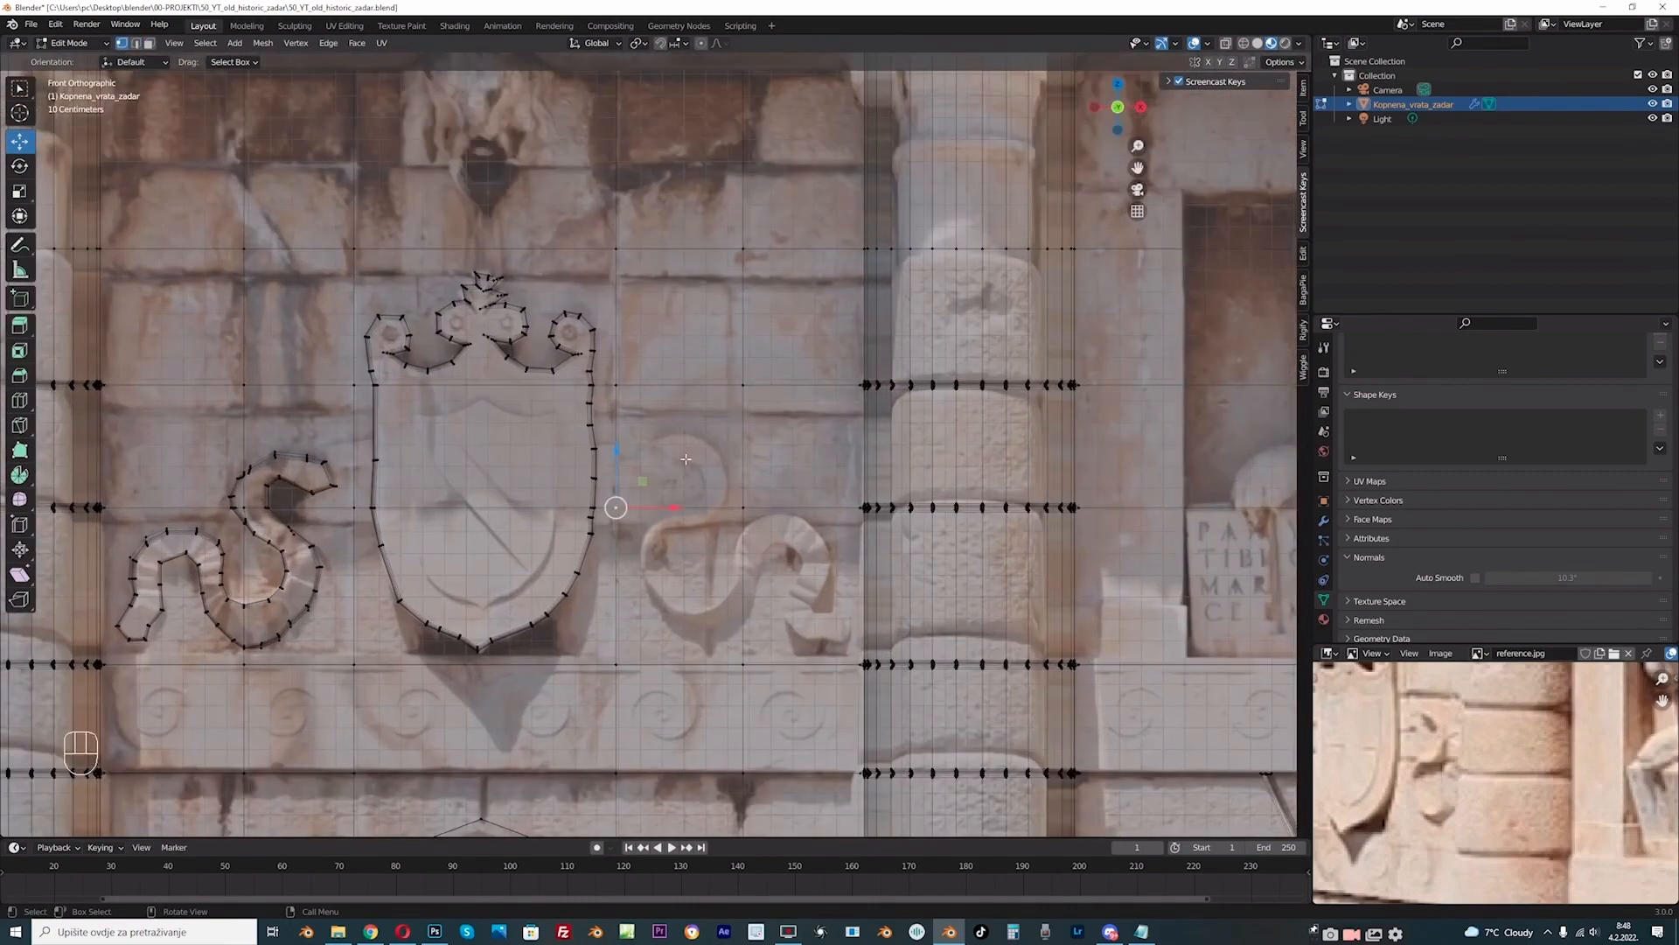
key(k)
scroll(665, 453, down, 5)
scroll(667, 450, up, 6)
click(742, 477)
click(739, 519)
click(726, 529)
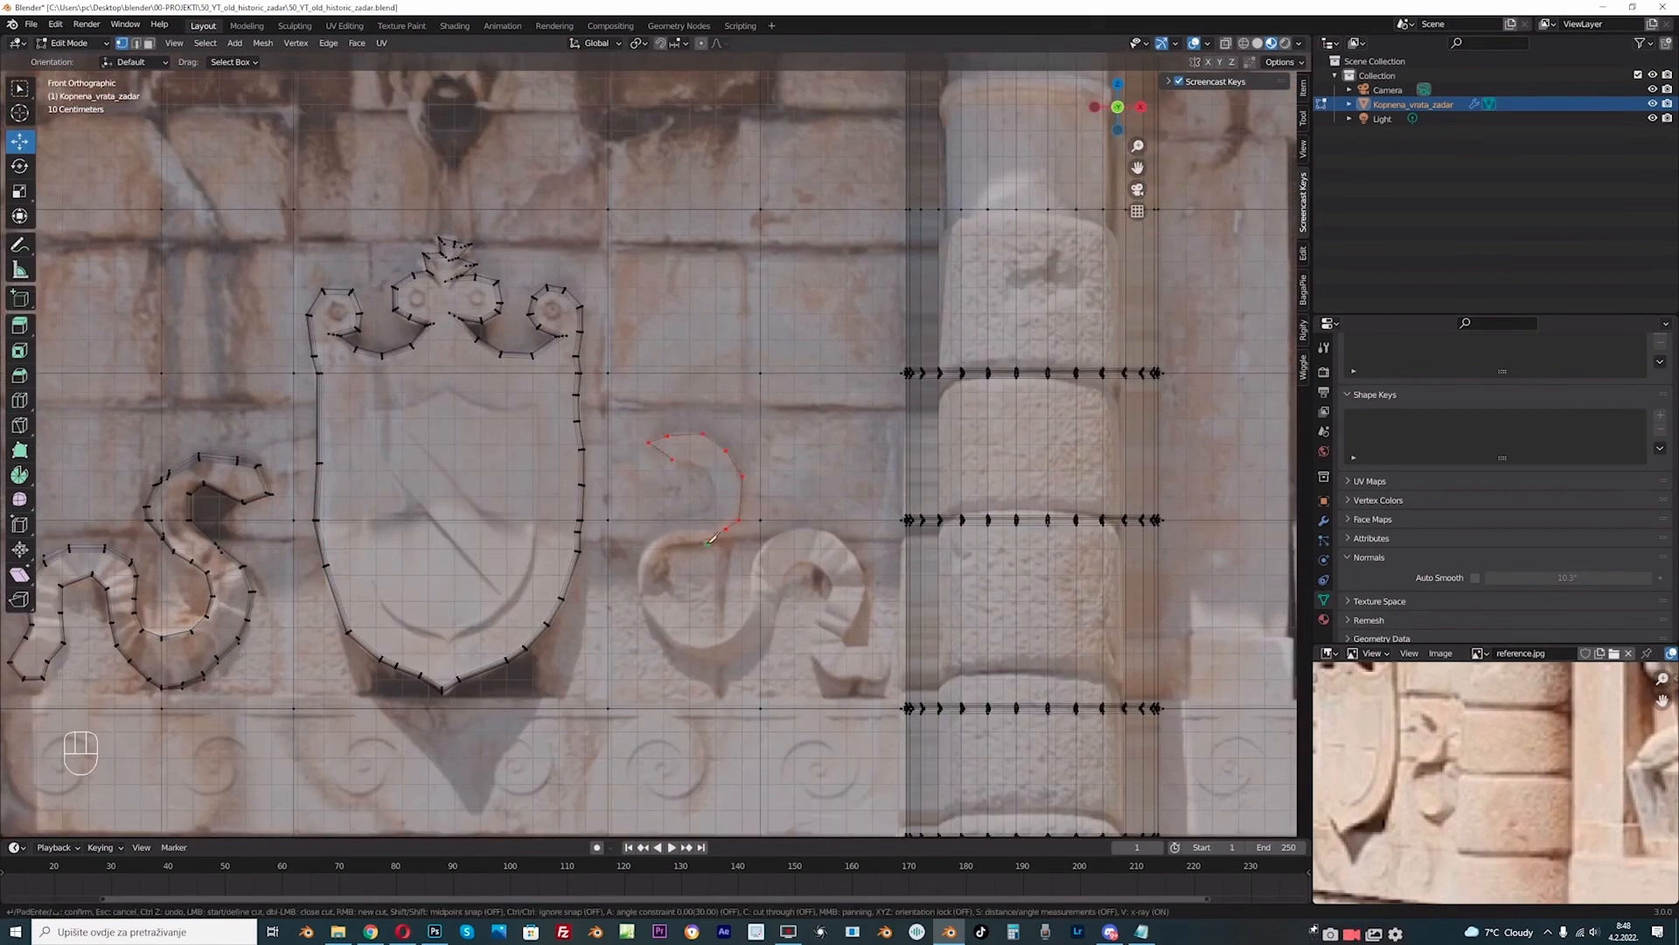
click(698, 638)
click(721, 640)
click(743, 619)
click(751, 591)
click(753, 555)
click(780, 530)
click(814, 528)
click(843, 542)
click(814, 566)
click(798, 565)
click(787, 578)
click(782, 600)
key(Return)
Step: Extrude the newly cut snake face outward from the wall
middle_drag(687, 455, 726, 595)
key(e)
click(714, 511)
Step: Move front edges at the bends of the right-hand snake along Y to vary its relief depth
drag(779, 584, 780, 605)
middle_drag(780, 605, 739, 551)
drag(831, 617, 832, 628)
click(678, 495)
click(665, 619)
shift+middle_drag(664, 619, 744, 570)
drag(736, 568, 730, 578)
click(706, 664)
middle_drag(706, 664, 714, 647)
drag(691, 666, 684, 672)
middle_drag(684, 671, 665, 612)
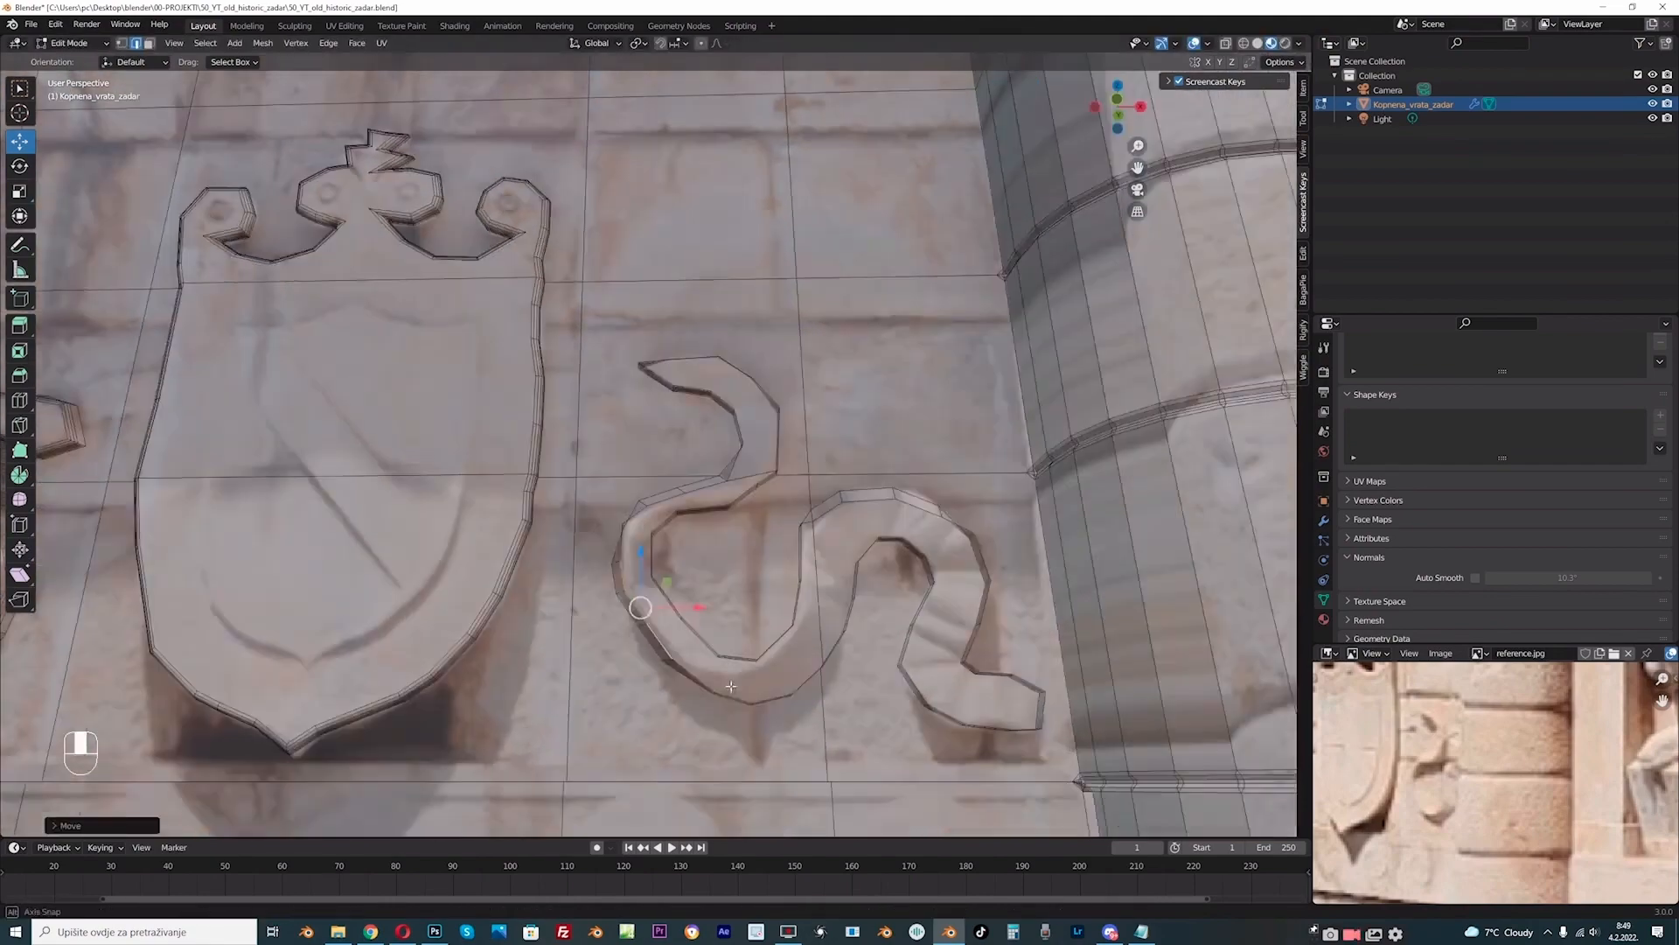
click(745, 690)
drag(763, 677, 758, 686)
Step: Select the front outline edges all the way around the right-hand snake and bevel them slightly
middle_drag(770, 516, 682, 455)
click(525, 409)
middle_drag(533, 411, 612, 367)
ctrl+click(634, 392)
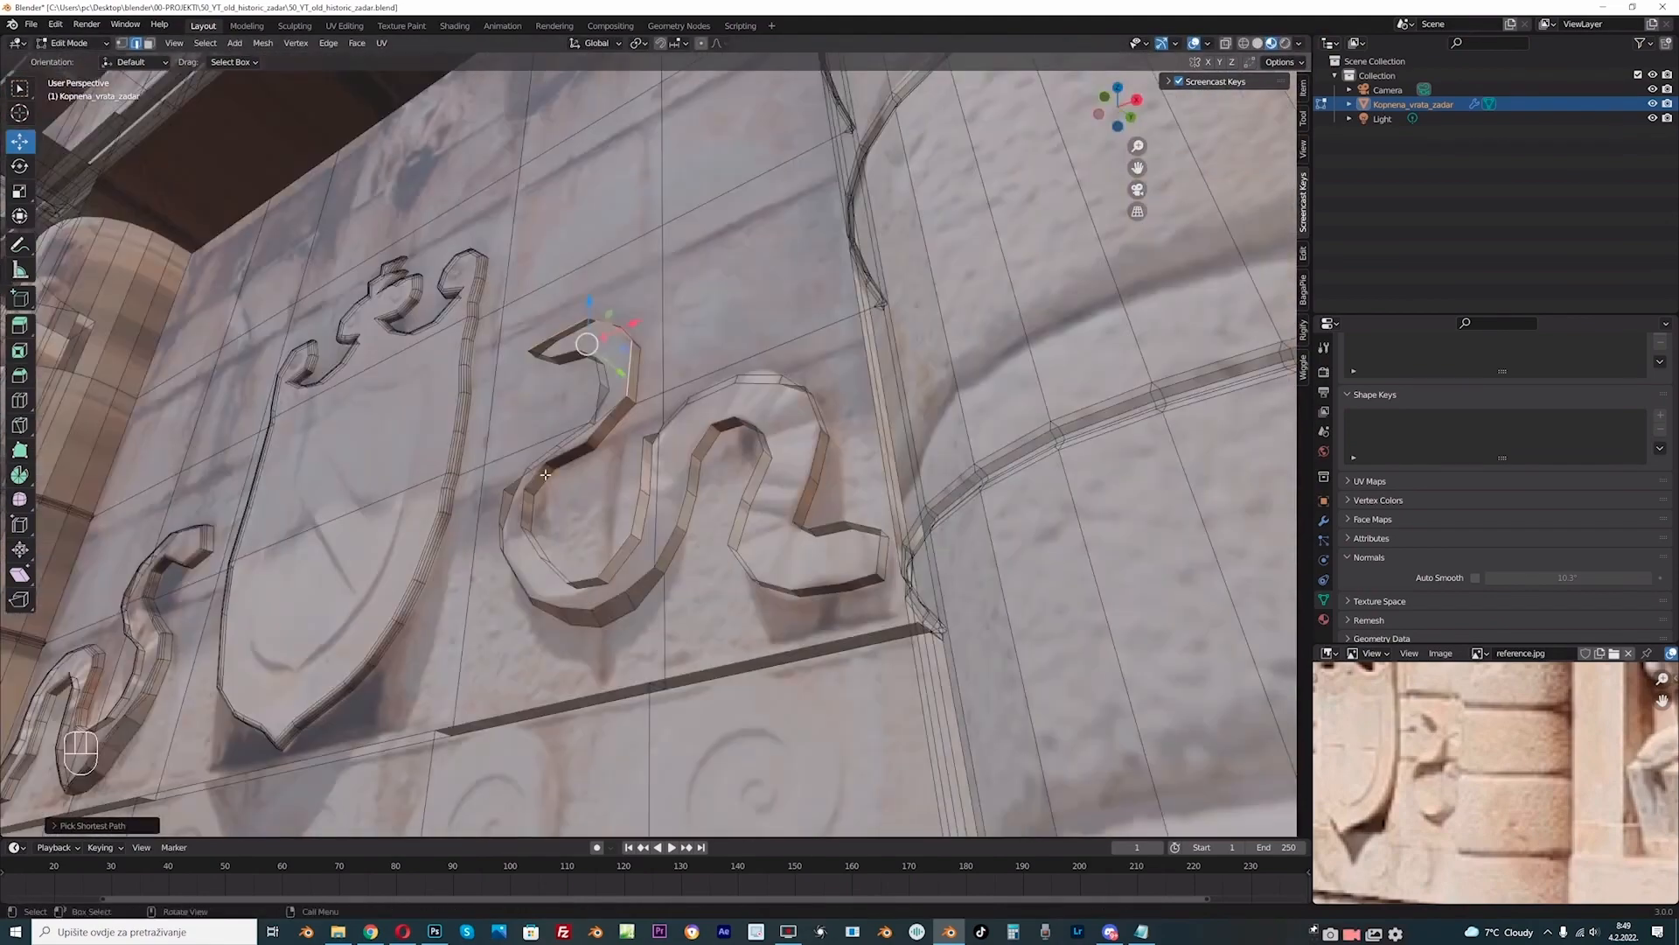
ctrl+click(588, 559)
middle_drag(588, 560, 888, 591)
ctrl+click(978, 700)
middle_drag(978, 700, 941, 700)
ctrl+click(973, 732)
ctrl+click(955, 596)
ctrl+click(861, 612)
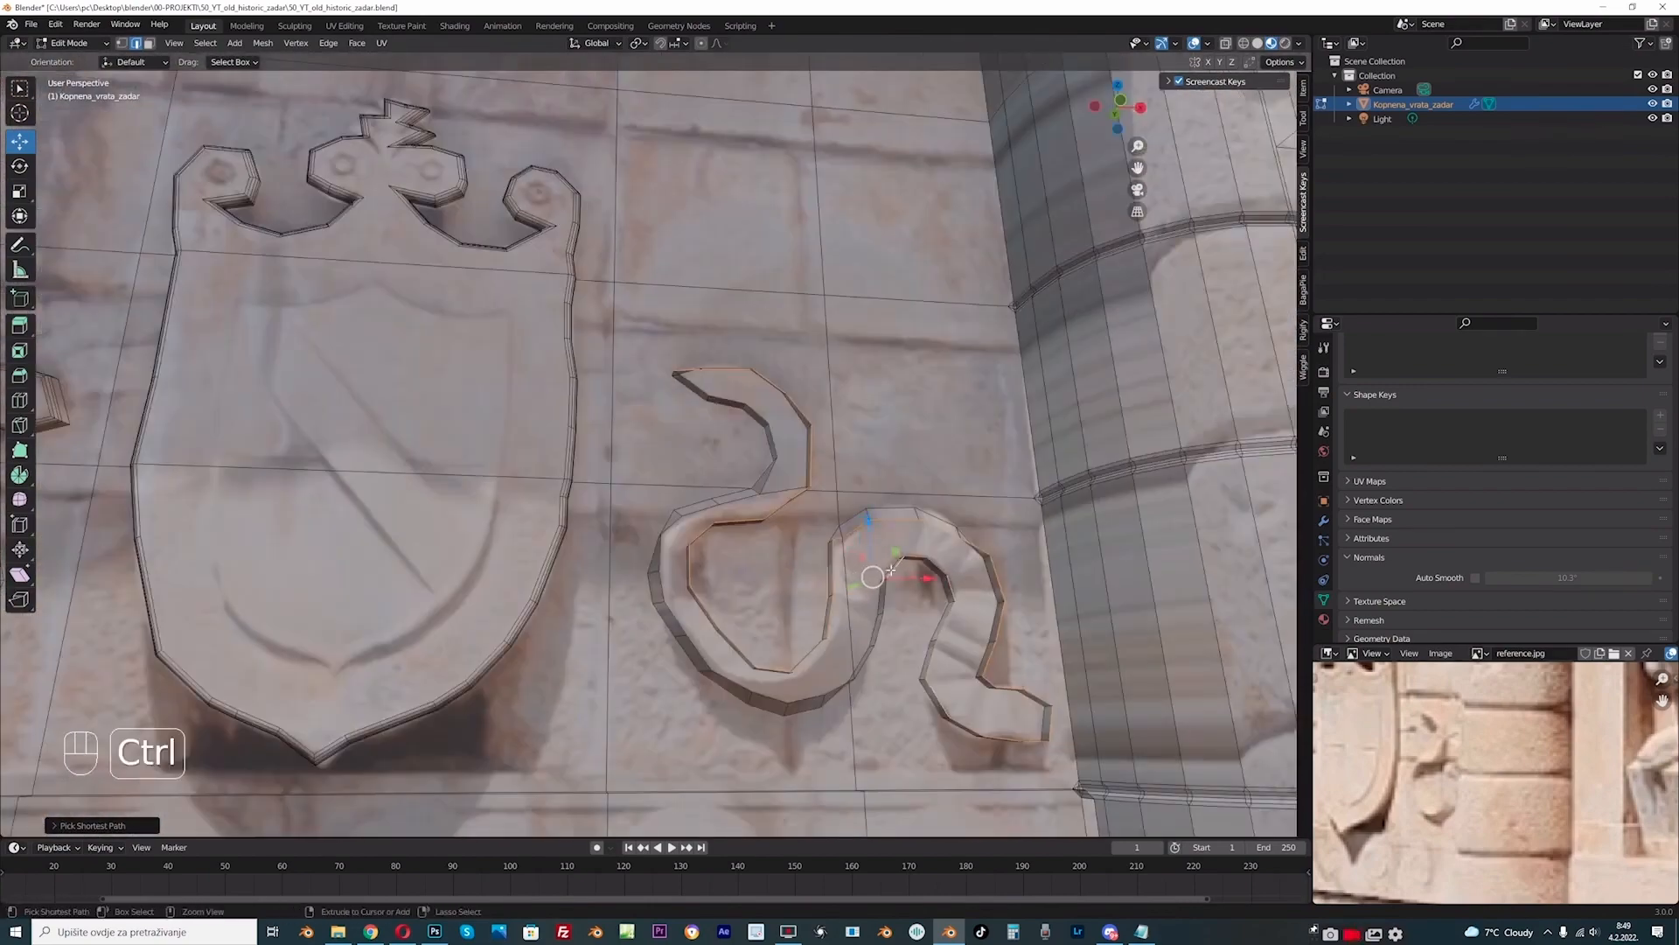
middle_drag(862, 613, 757, 581)
ctrl+click(612, 573)
middle_drag(612, 573, 874, 525)
ctrl+click(663, 555)
key(ctrl+b)
click(944, 495)
Step: Switch to Object Mode and examine the shield and snake reliefs on the whole gate
scroll(944, 495, down, 3)
key(Tab)
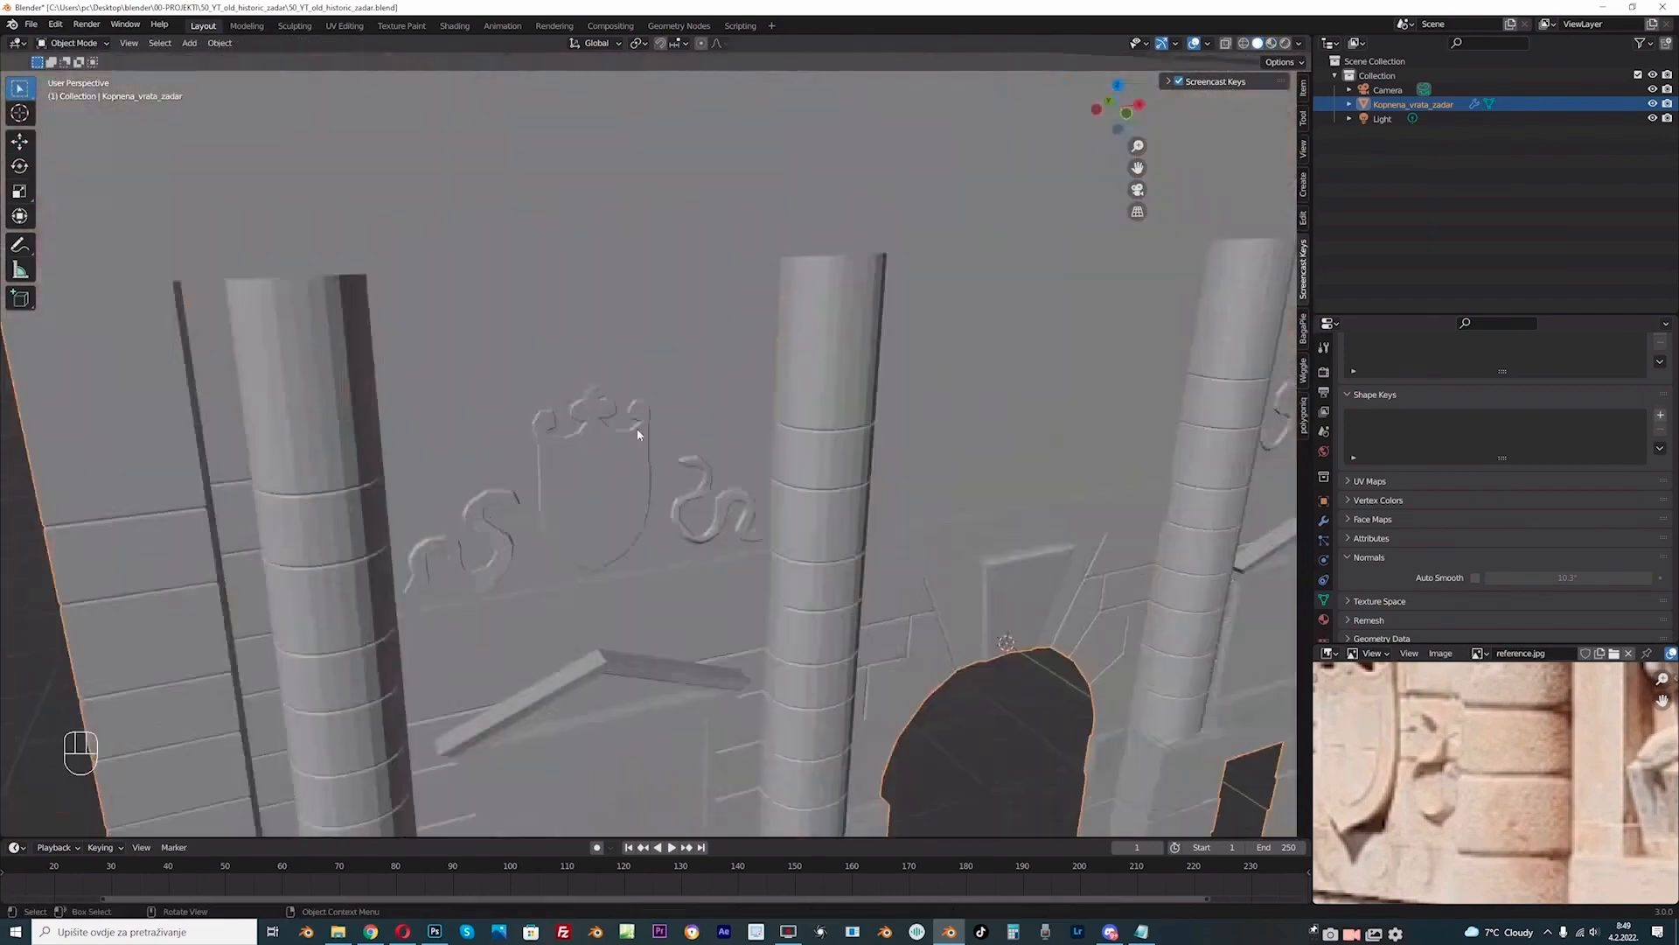
scroll(647, 438, down, 5)
key(KP_1)
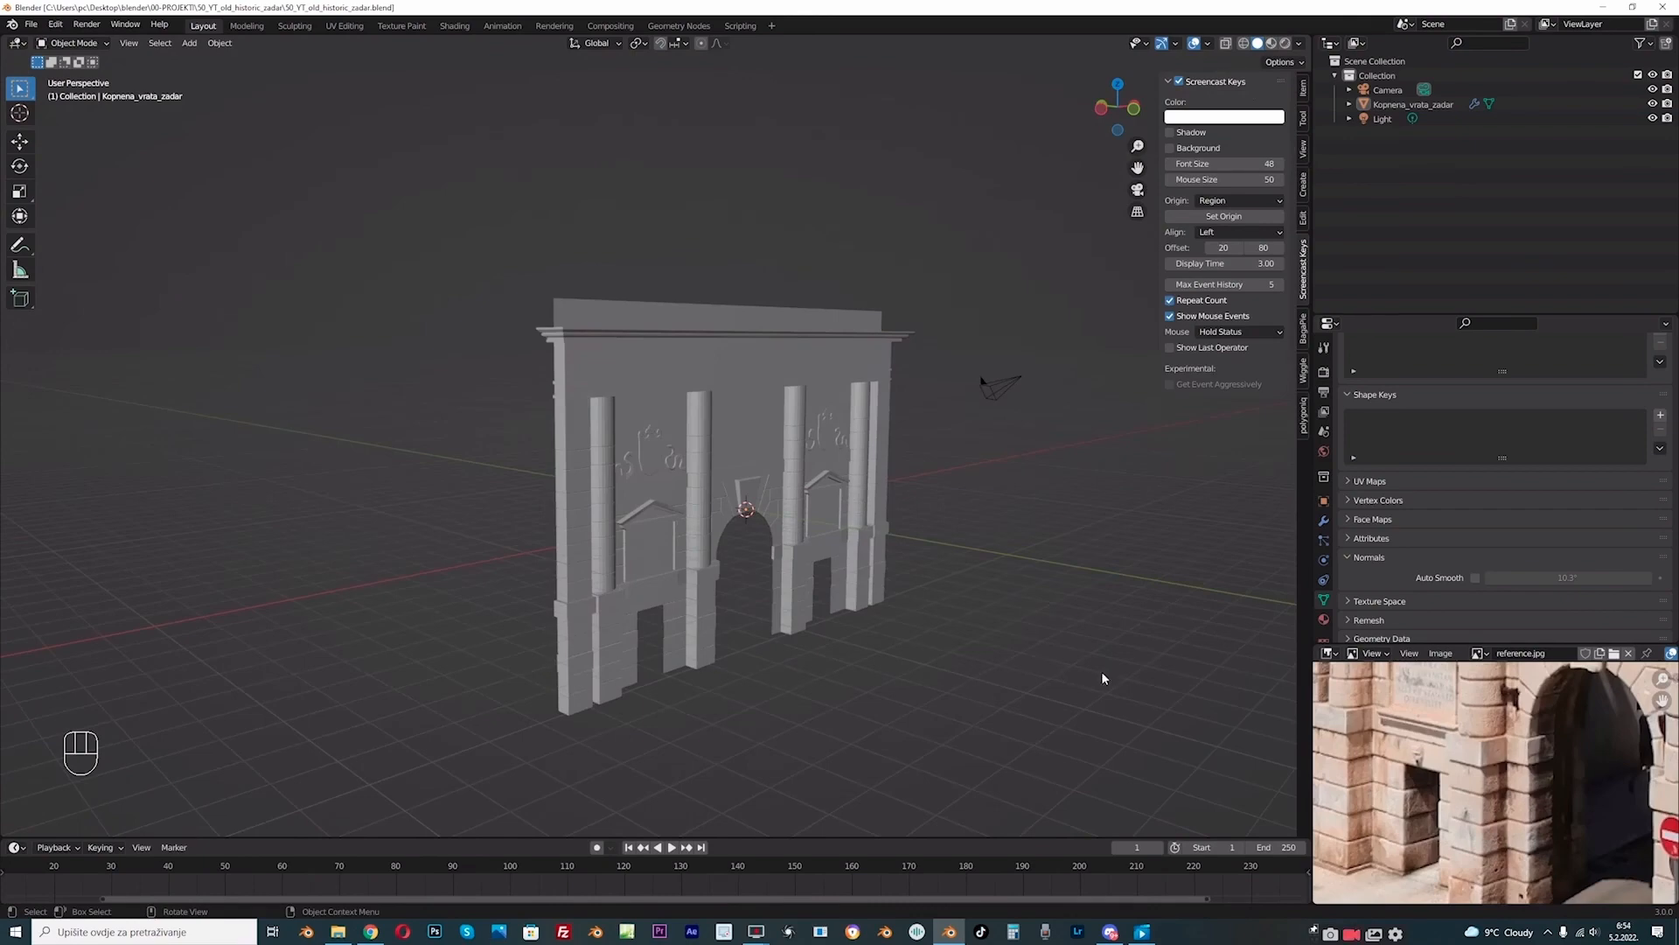
scroll(642, 552, up, 1)
scroll(1445, 748, up, 5)
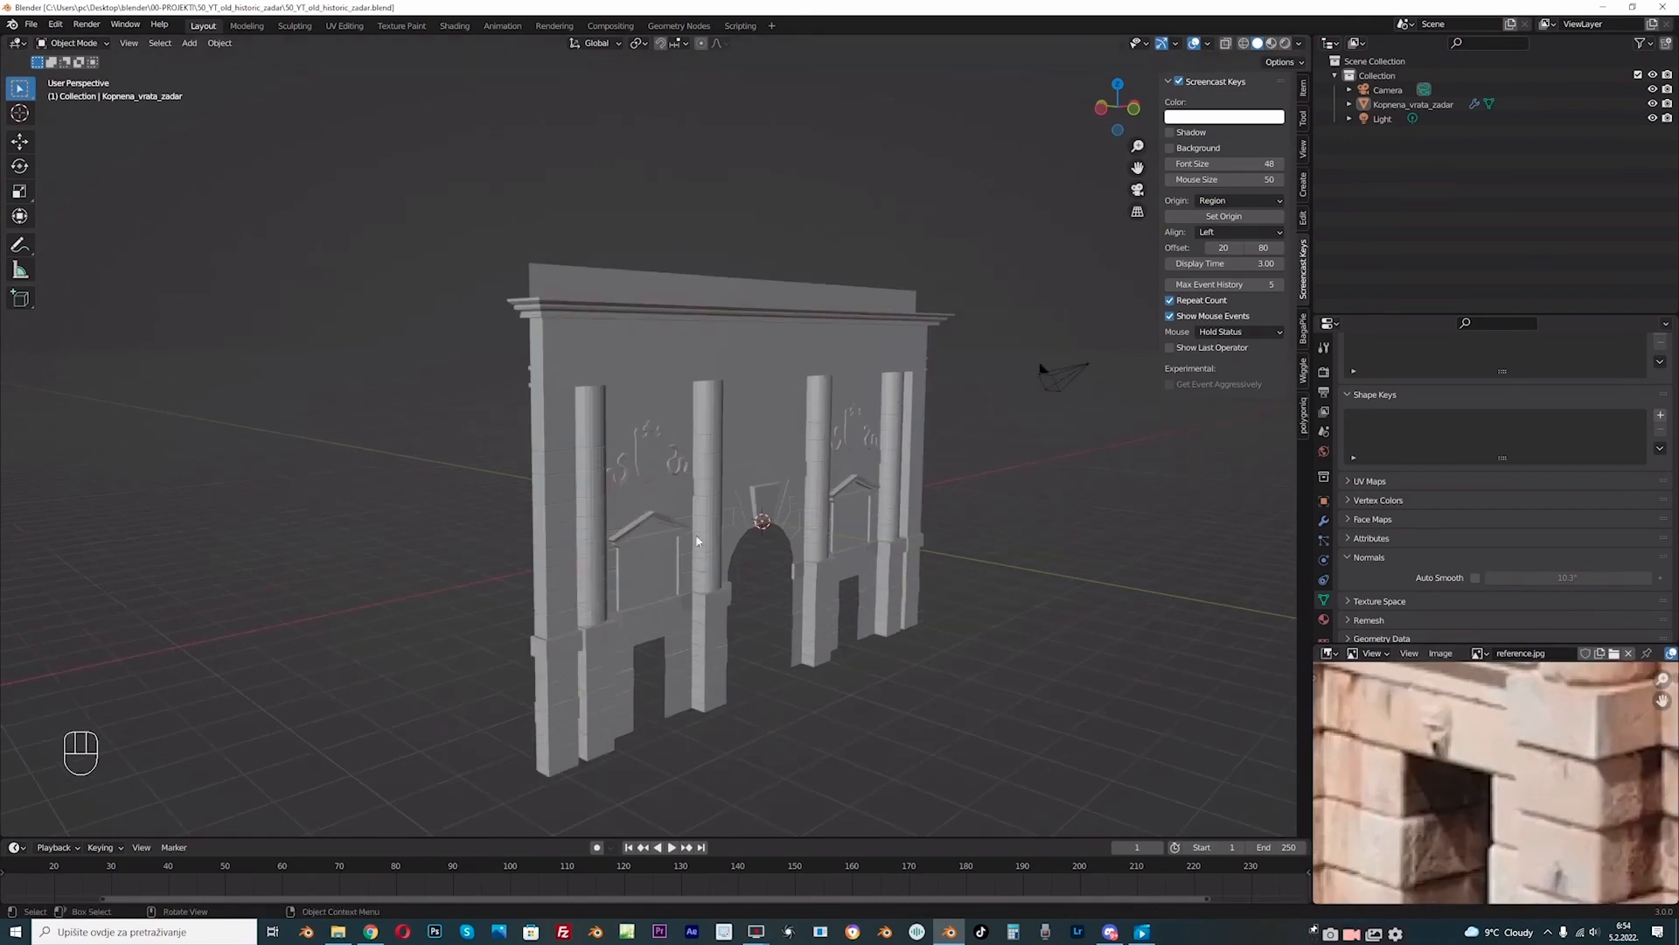
Step: Select the gate and display its front in Material Preview shading around the left doorway
click(584, 486)
key(KP_1)
scroll(584, 491, up, 2)
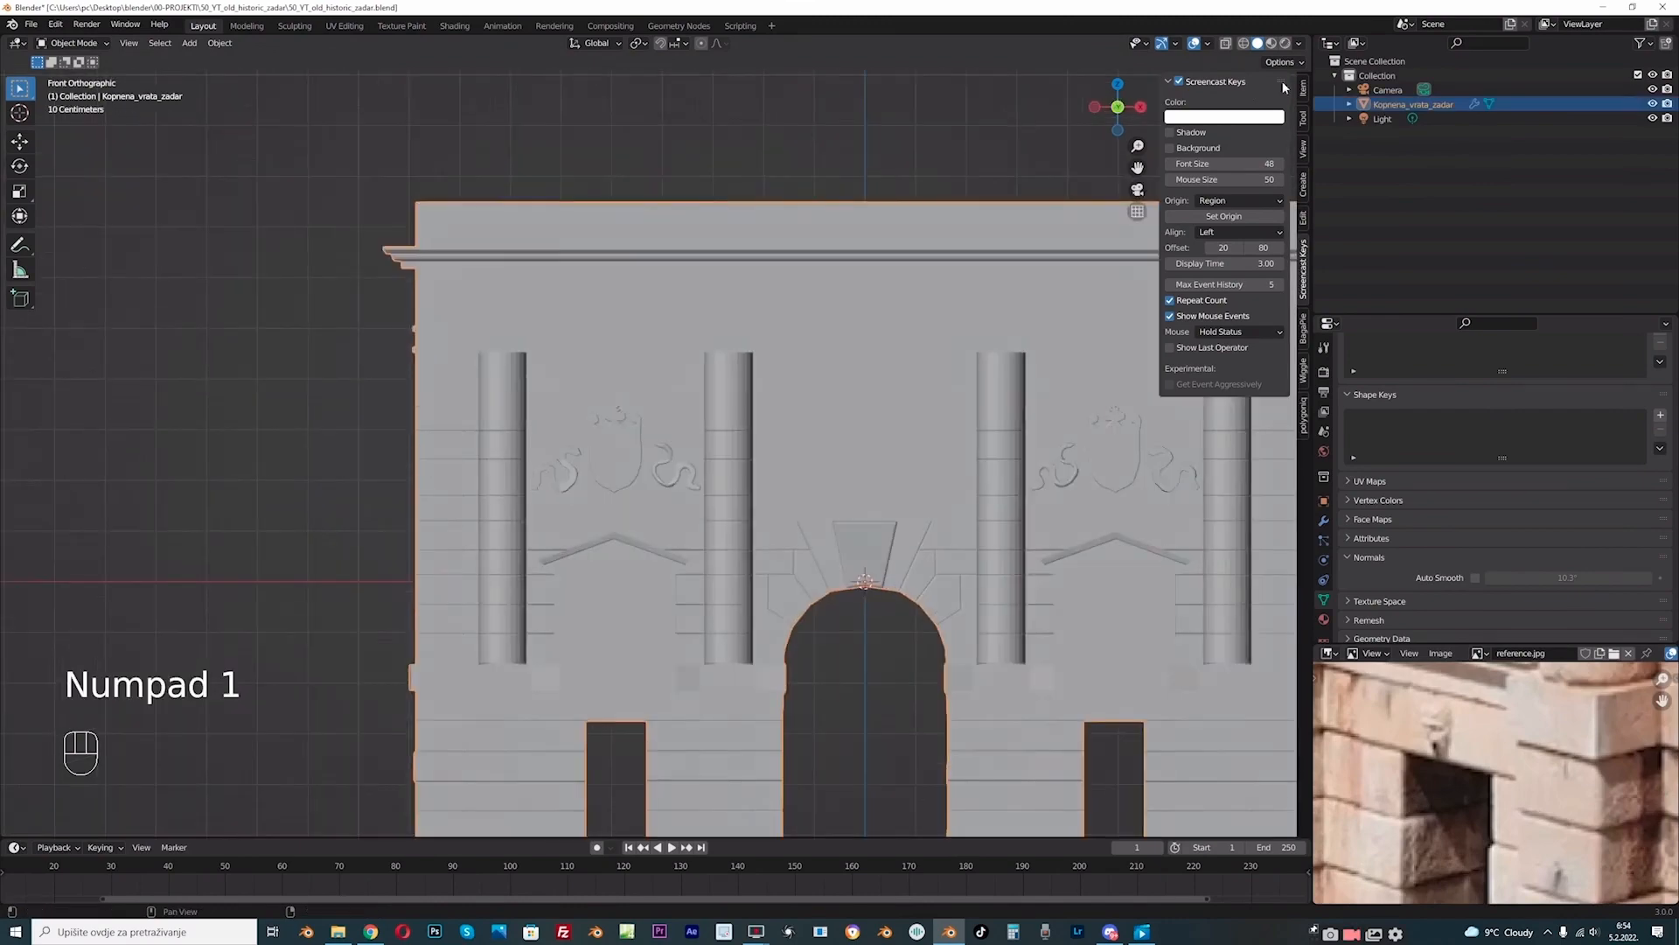
click(1171, 82)
click(1271, 43)
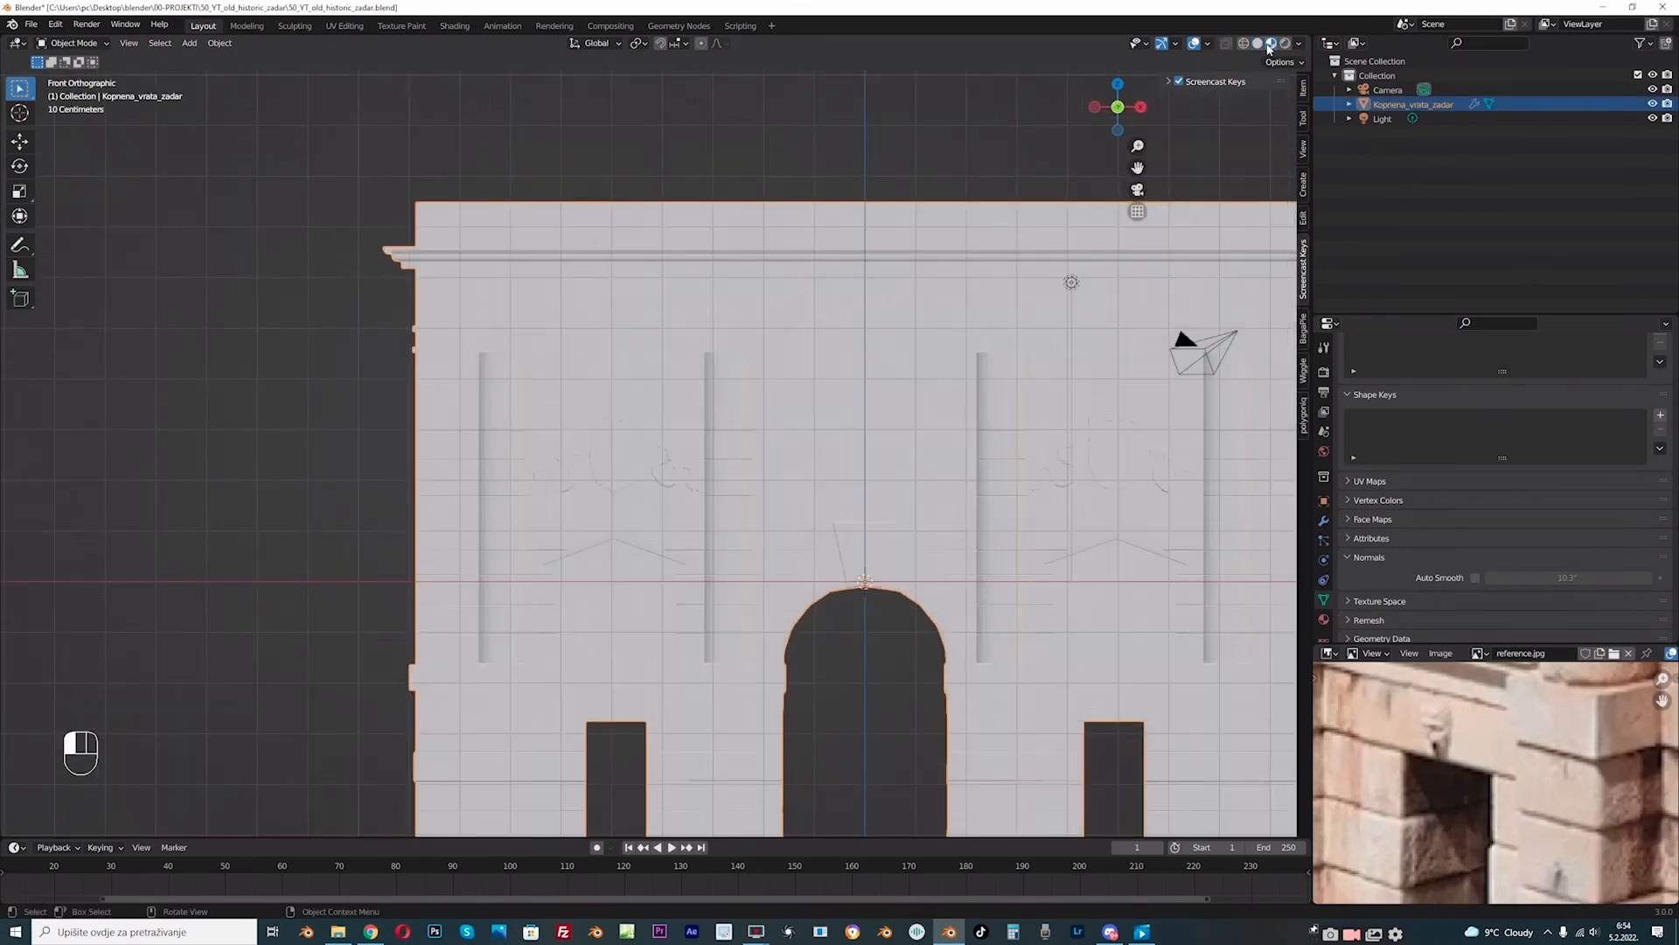
shift+middle_drag(560, 673, 560, 525)
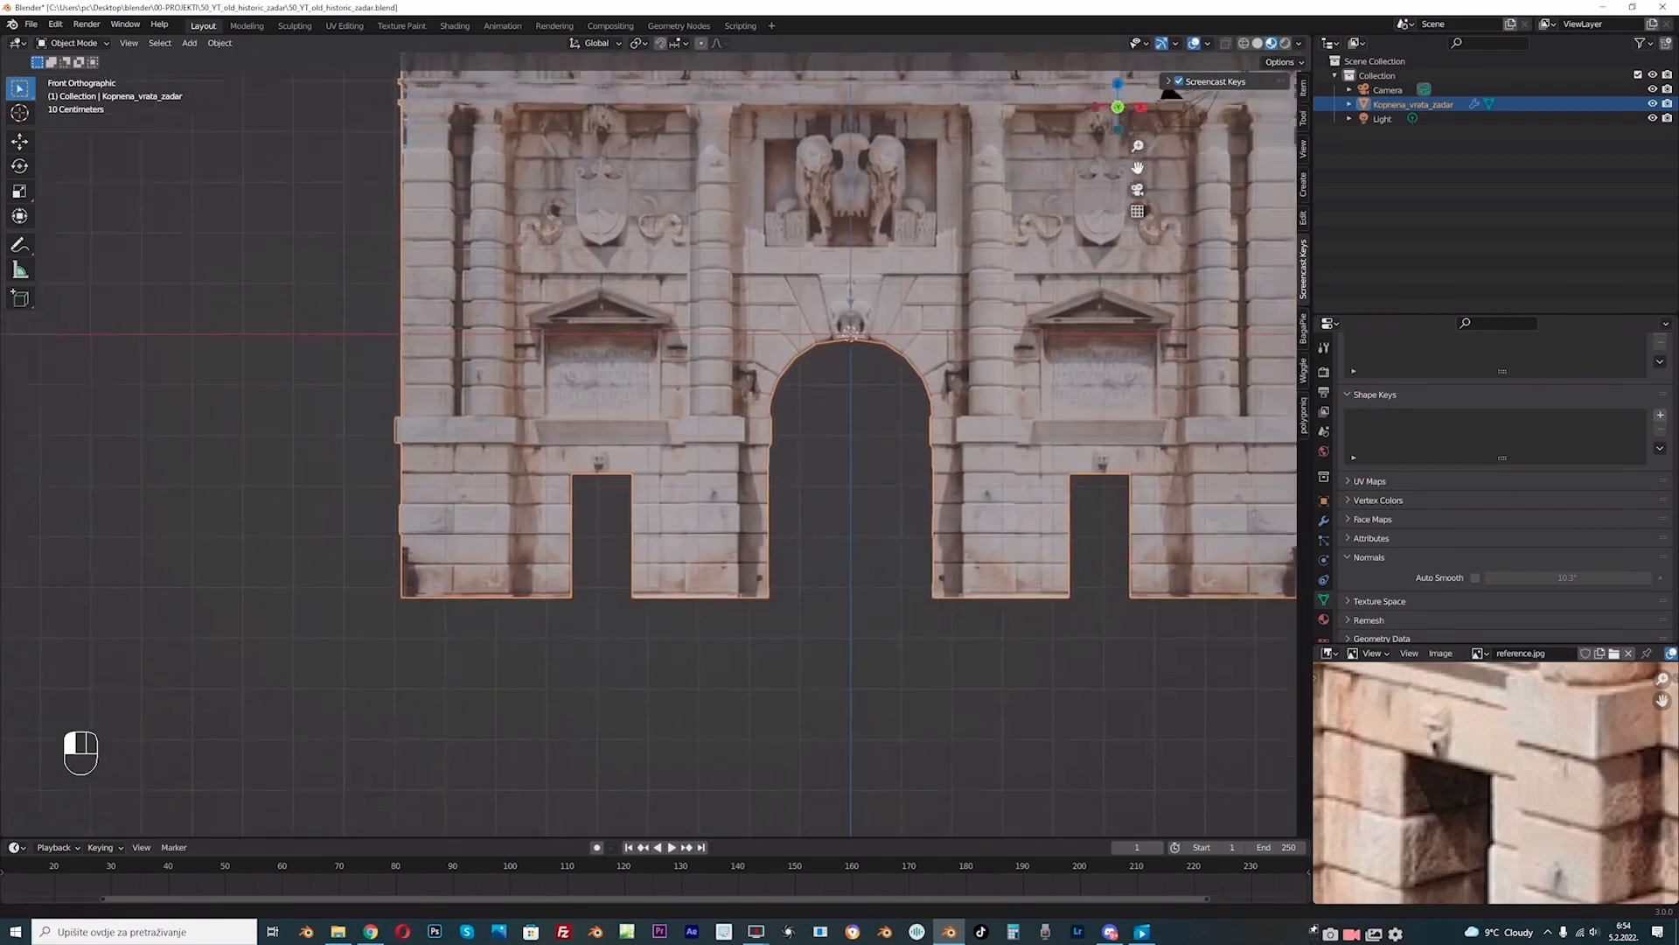
scroll(511, 526, up, 5)
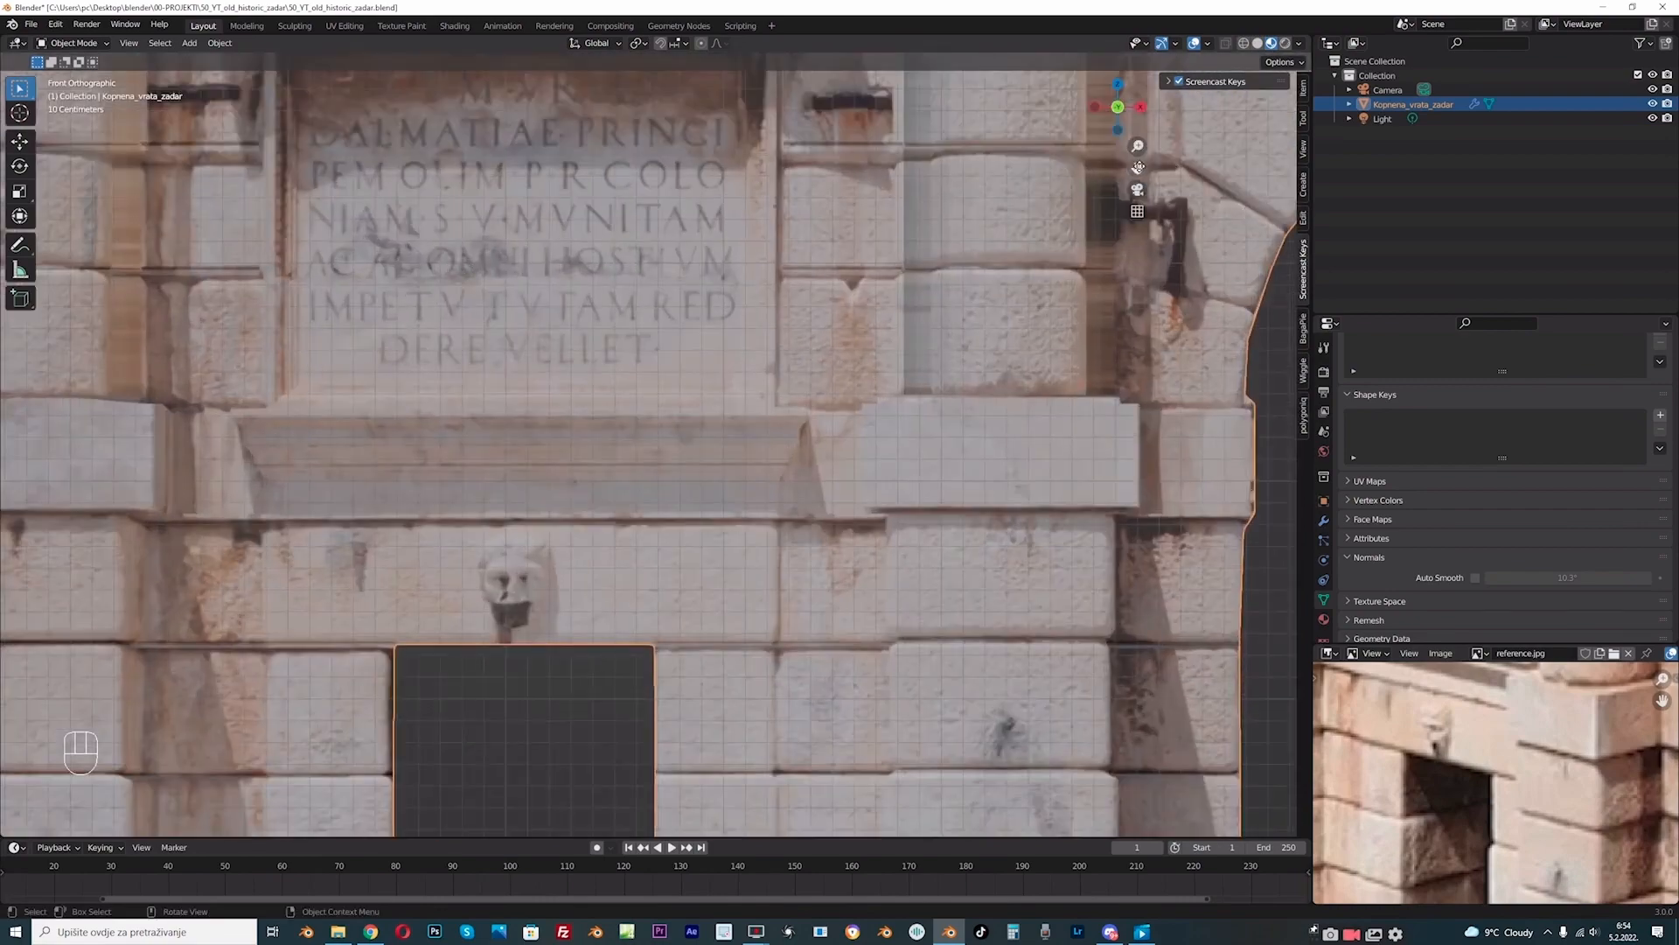
Step: Enter Edit Mode and cut the outline of the small carved head above the left doorway with the Knife tool
drag(1138, 167, 650, 473)
click(74, 43)
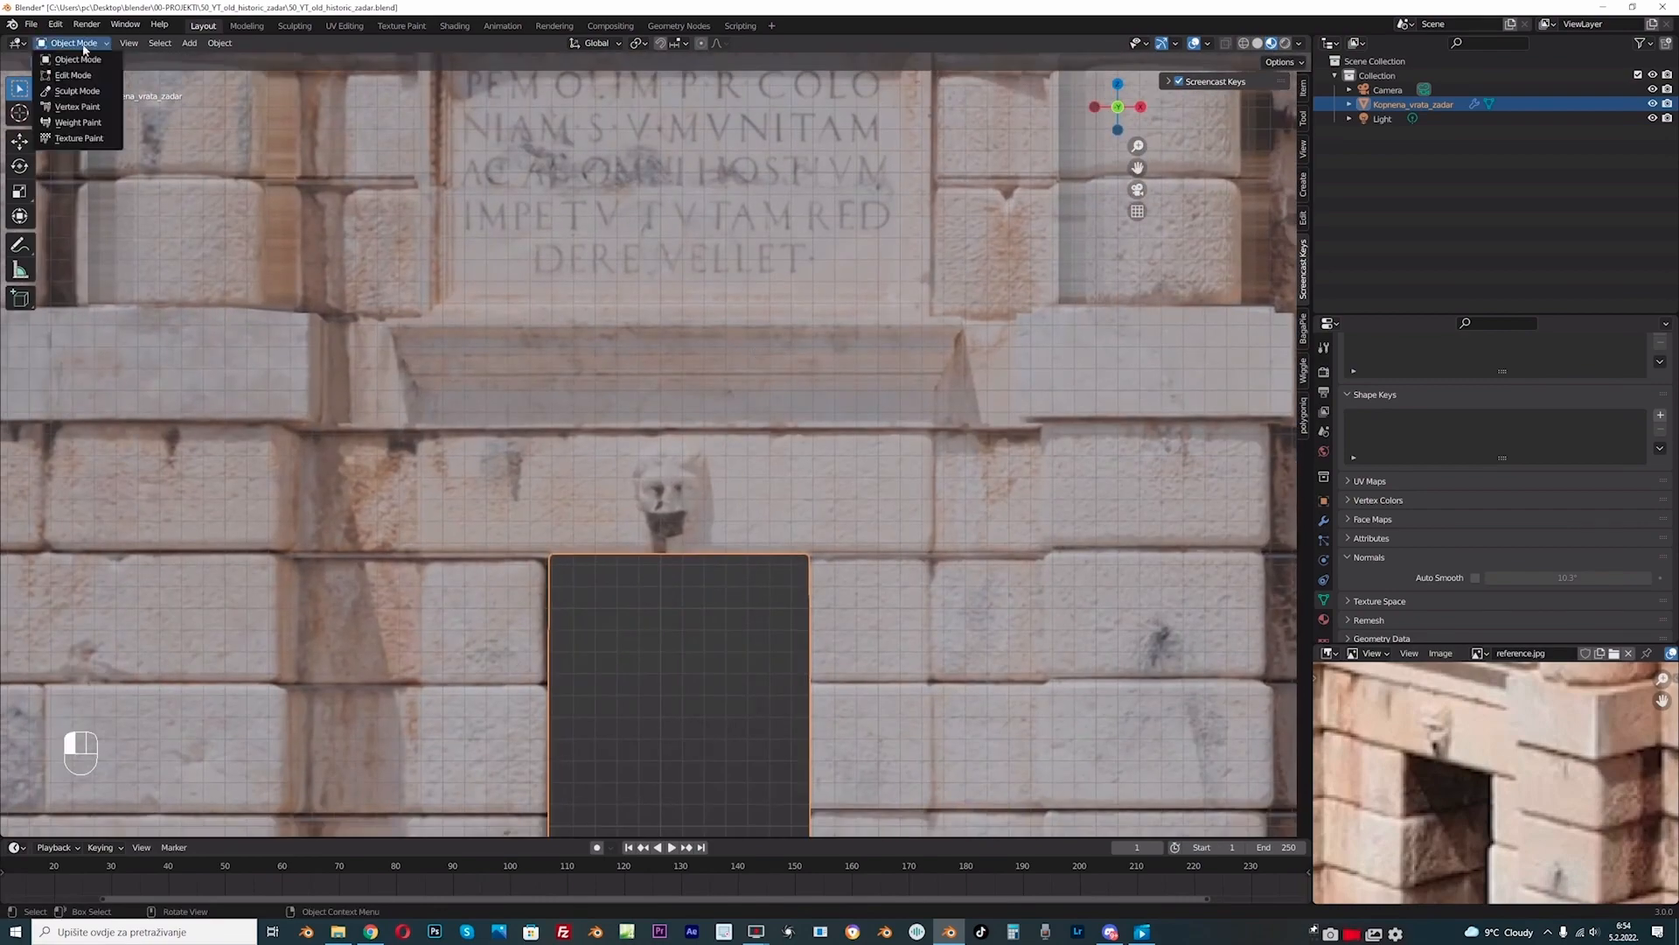
click(70, 68)
scroll(638, 634, up, 1)
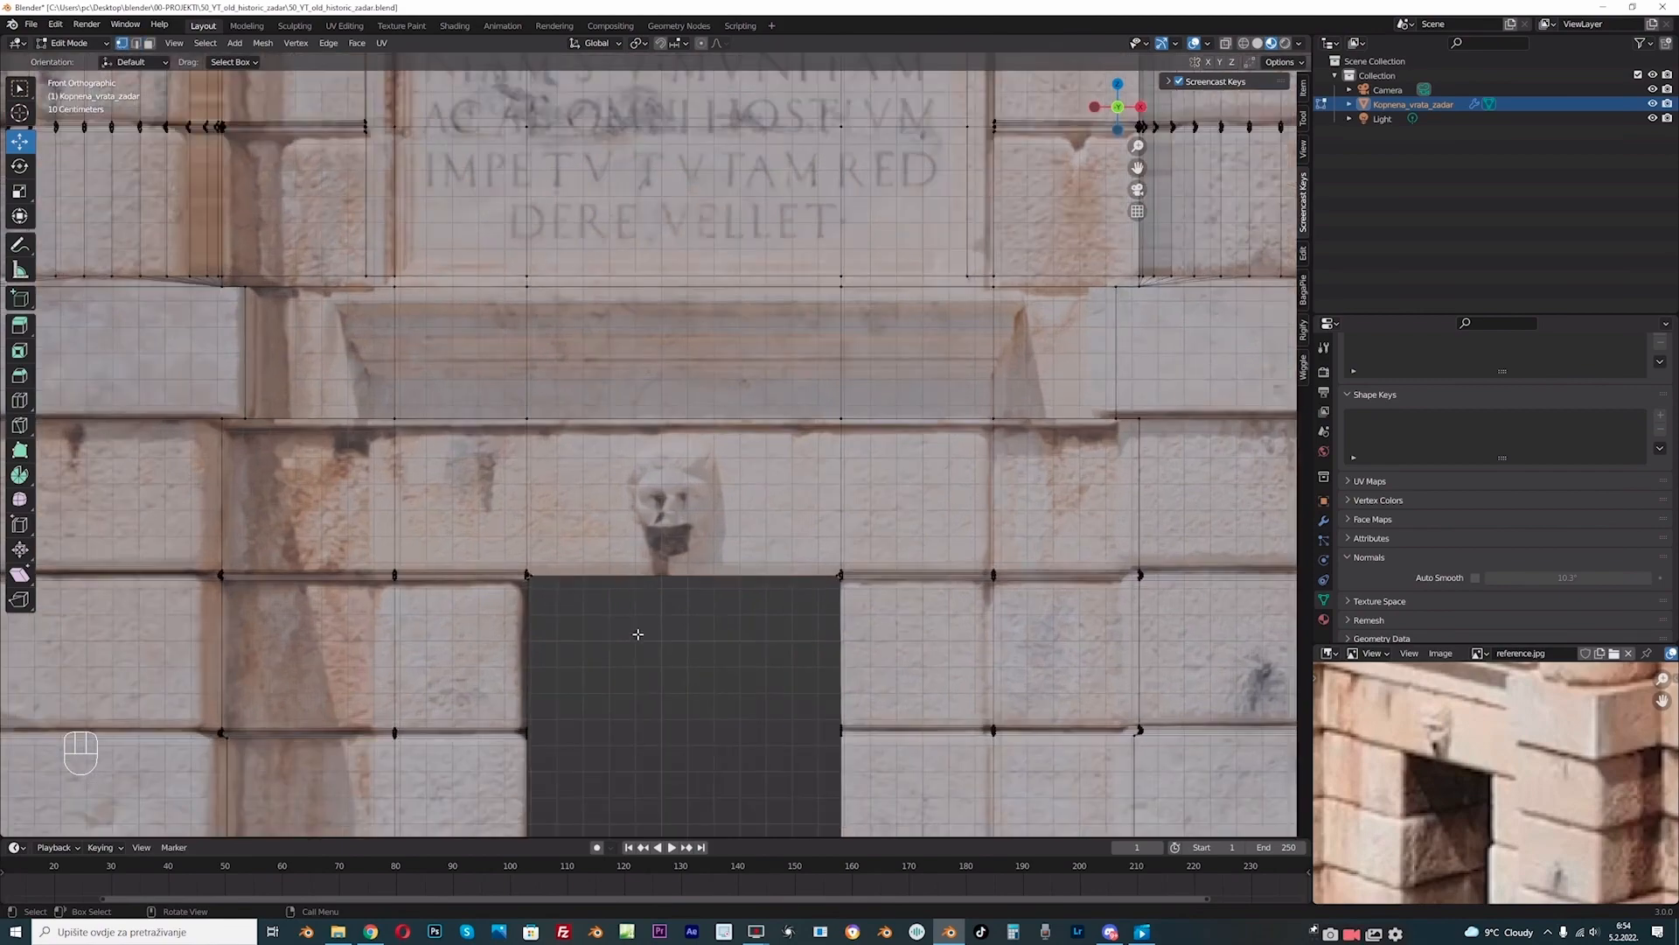
key(k)
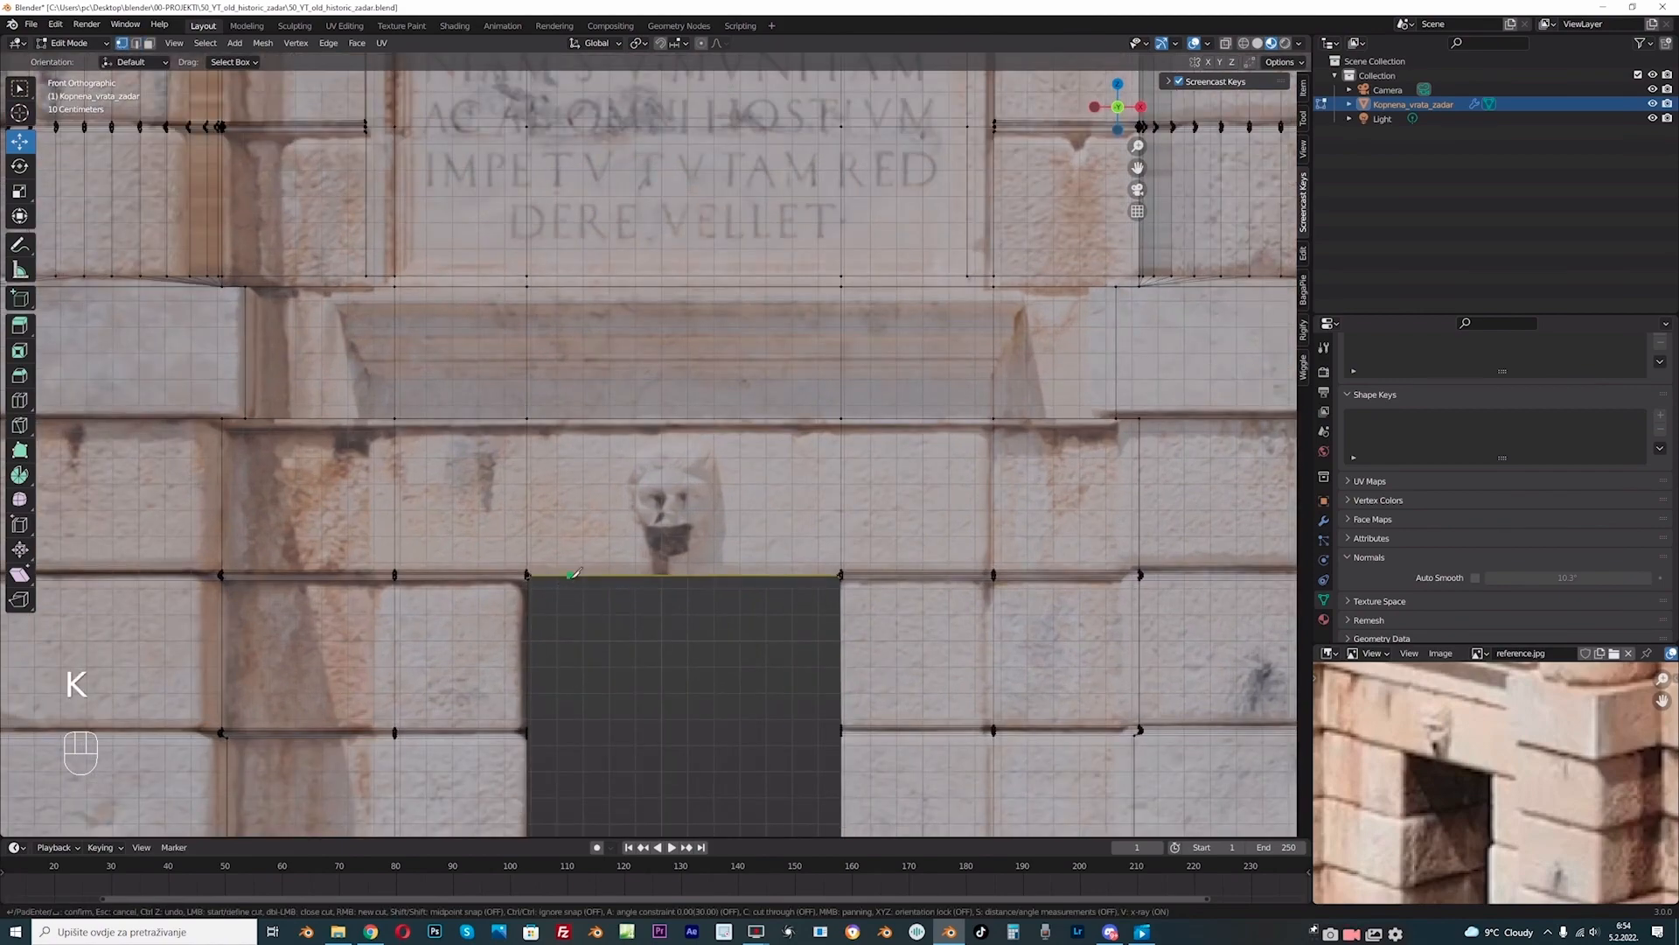
click(715, 471)
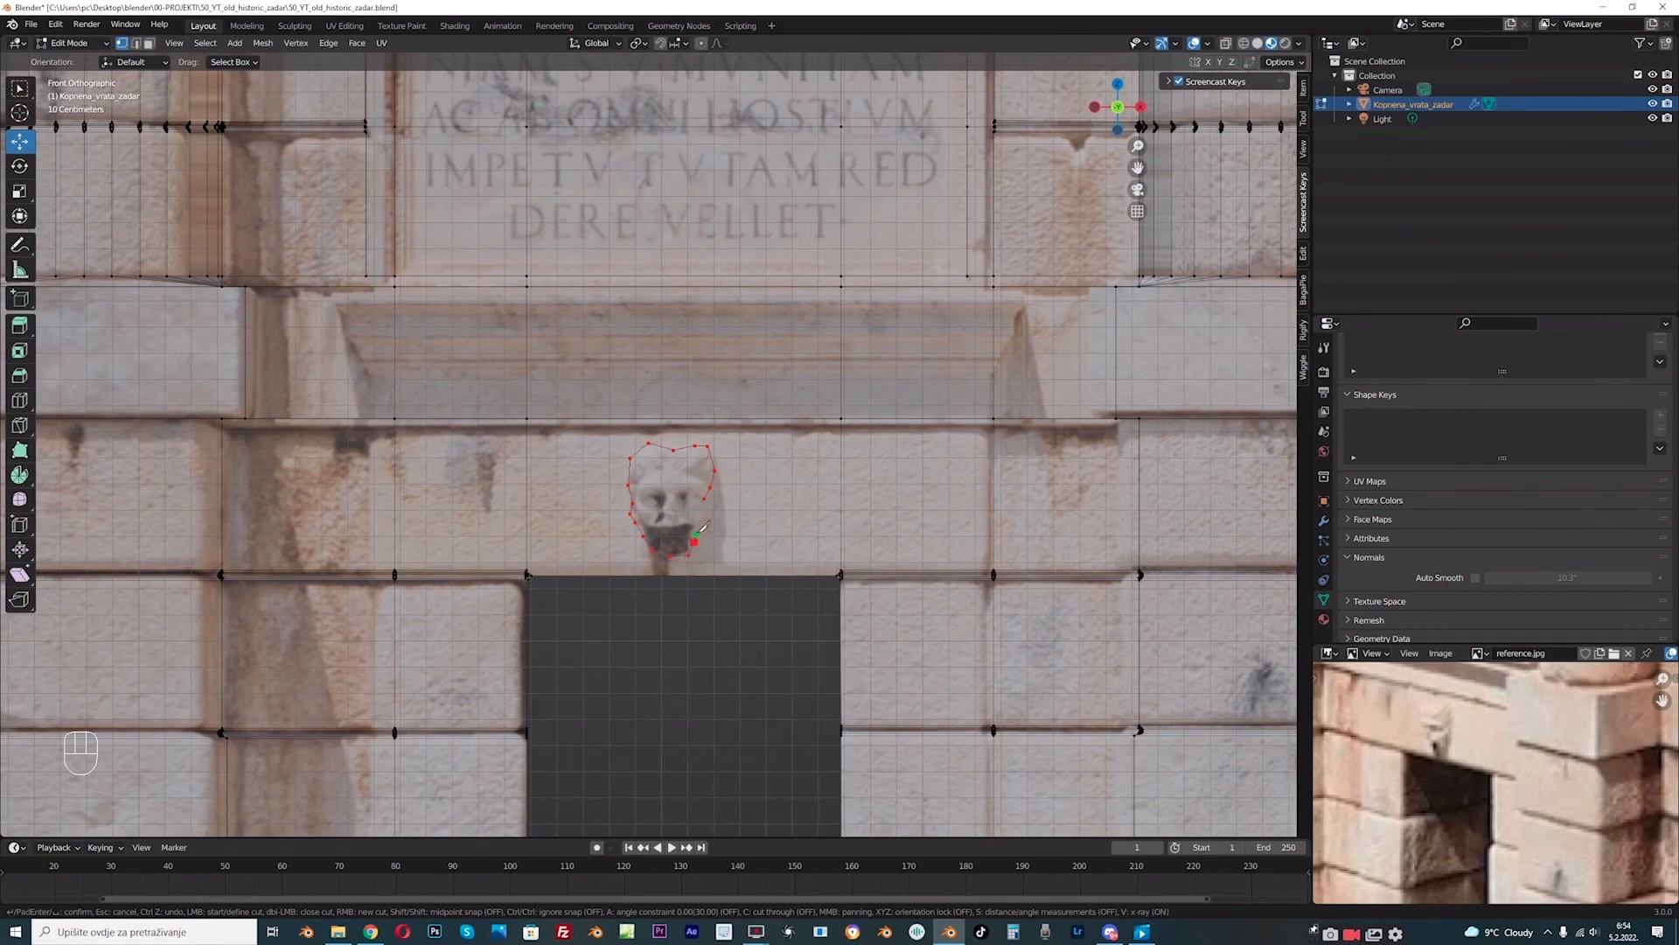
key(Return)
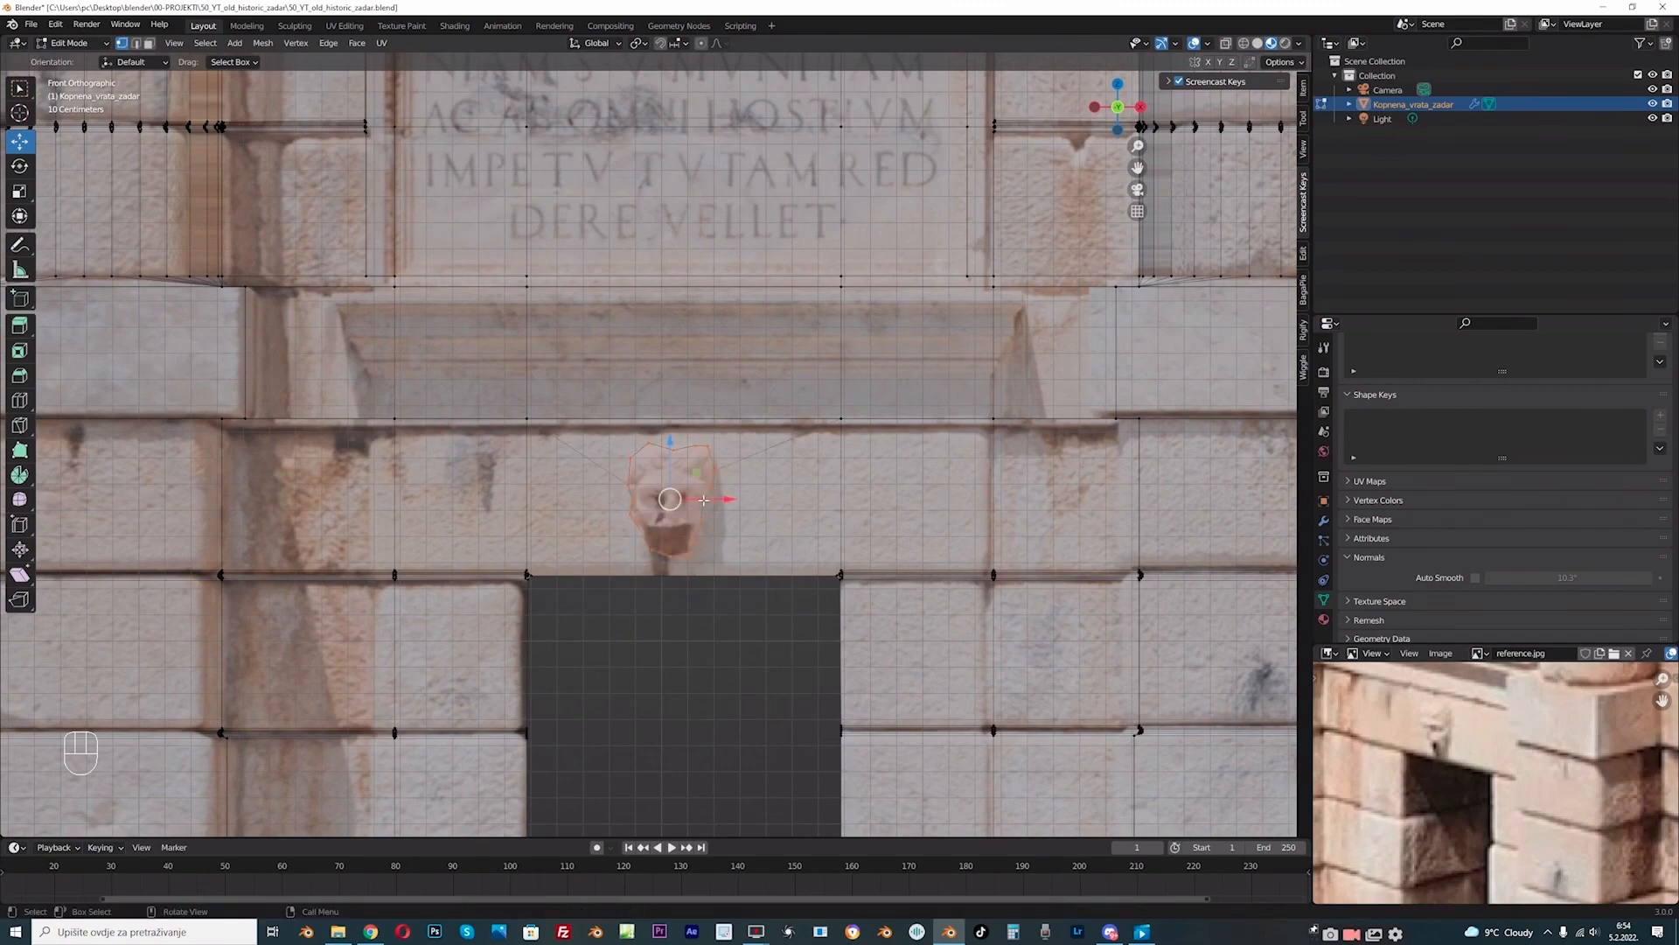
Step: In face selection, extrude the carved head's face outward along Y by about 0.12 m
click(150, 43)
middle_drag(665, 490, 748, 526)
key(e)
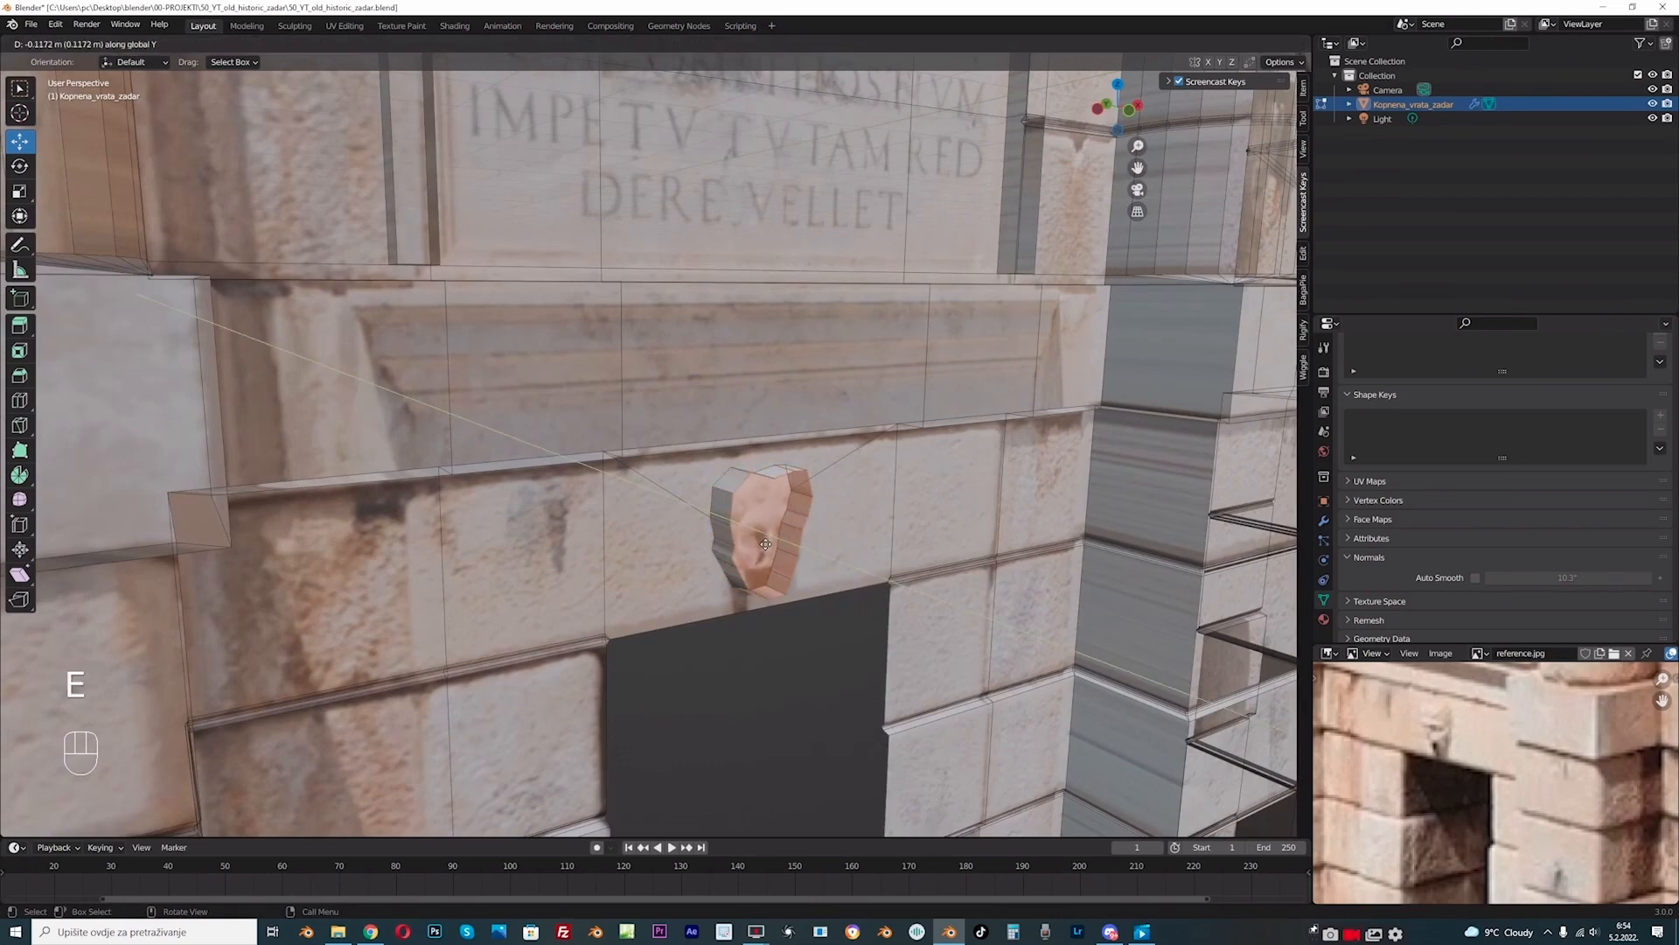
Step: Undo the last two changes and scale the carved head's front face down to about 0.7 of its size
key(ctrl+z)
key(ctrl+z)
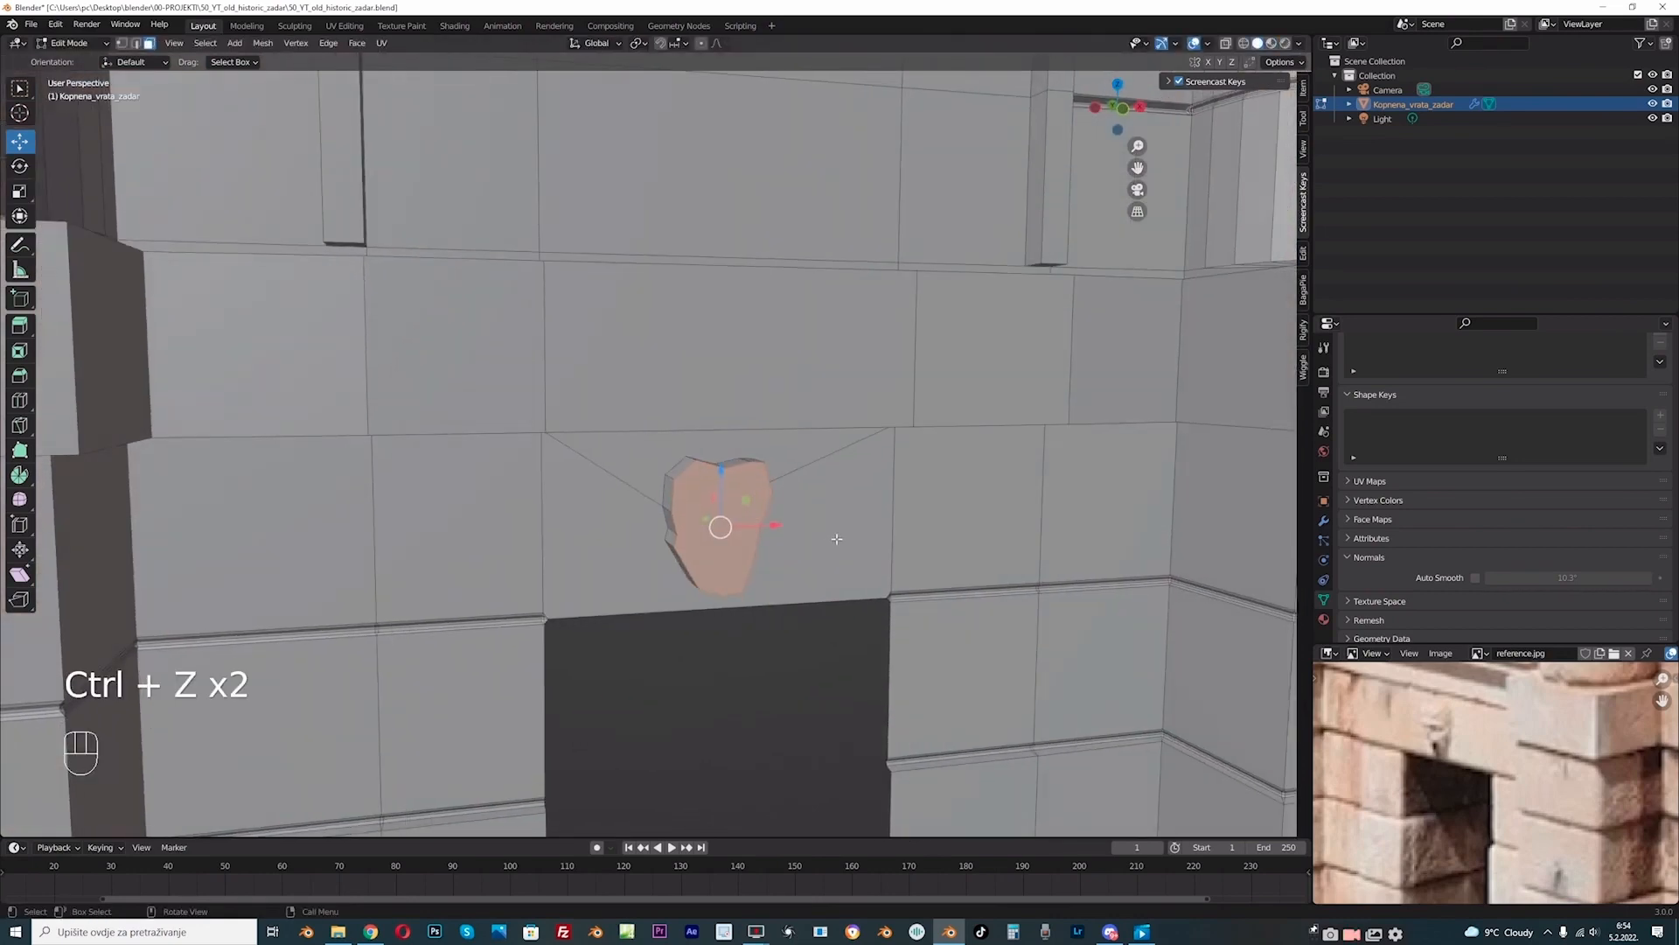
key(s)
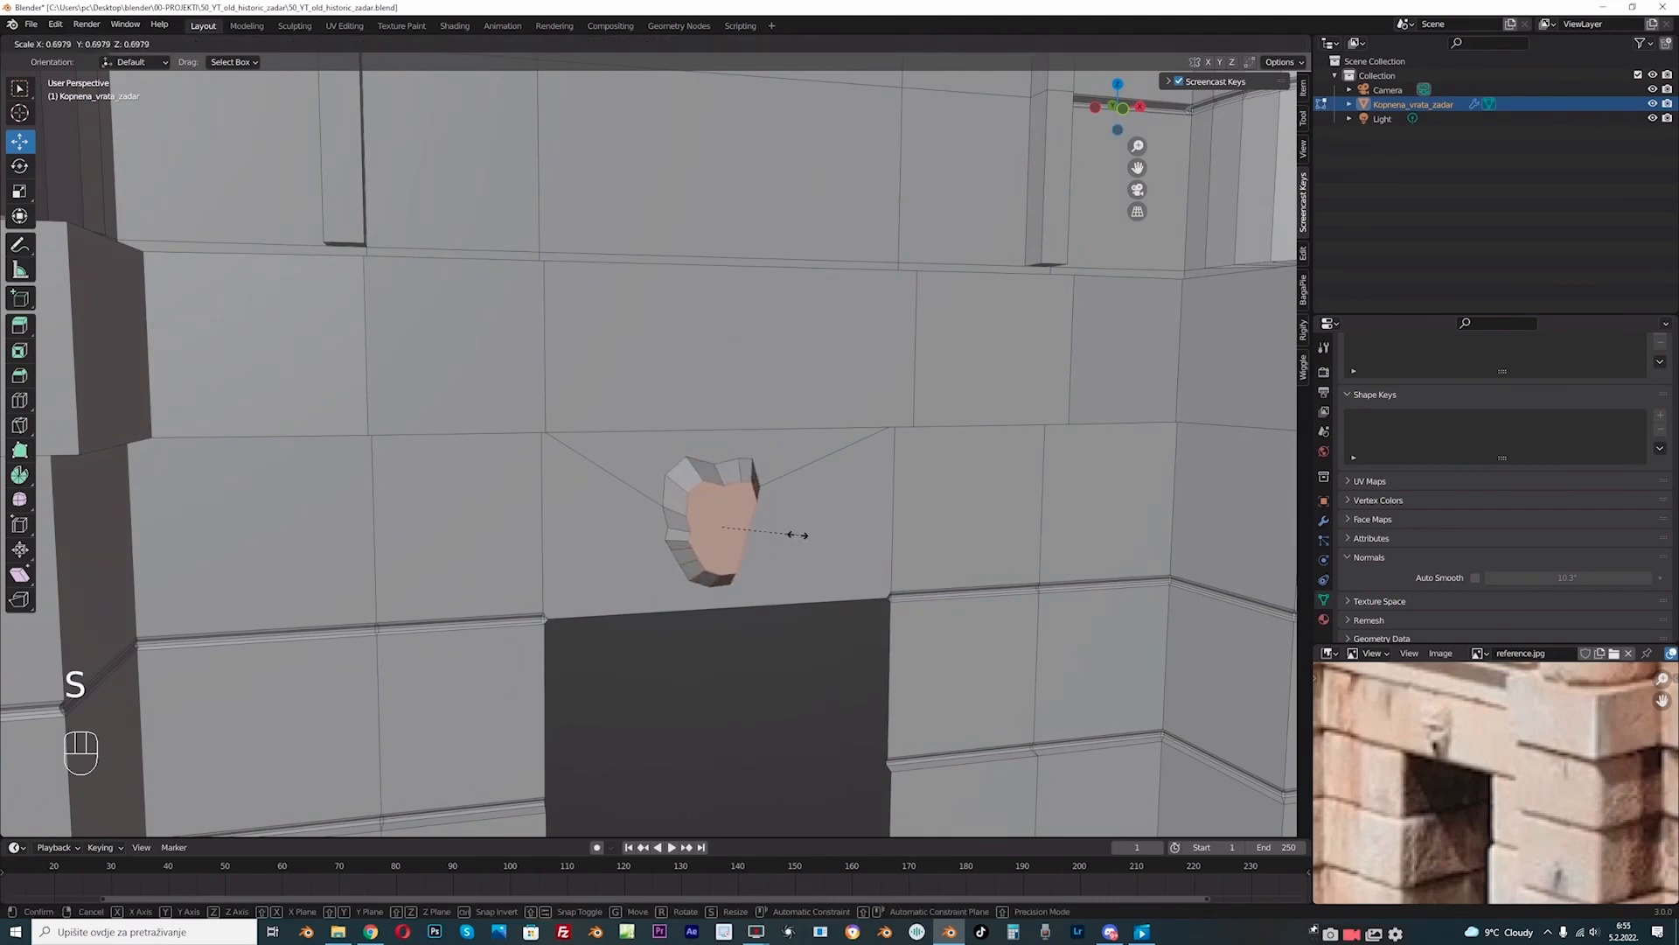
click(791, 534)
middle_drag(791, 534, 745, 508)
key(s)
click(738, 506)
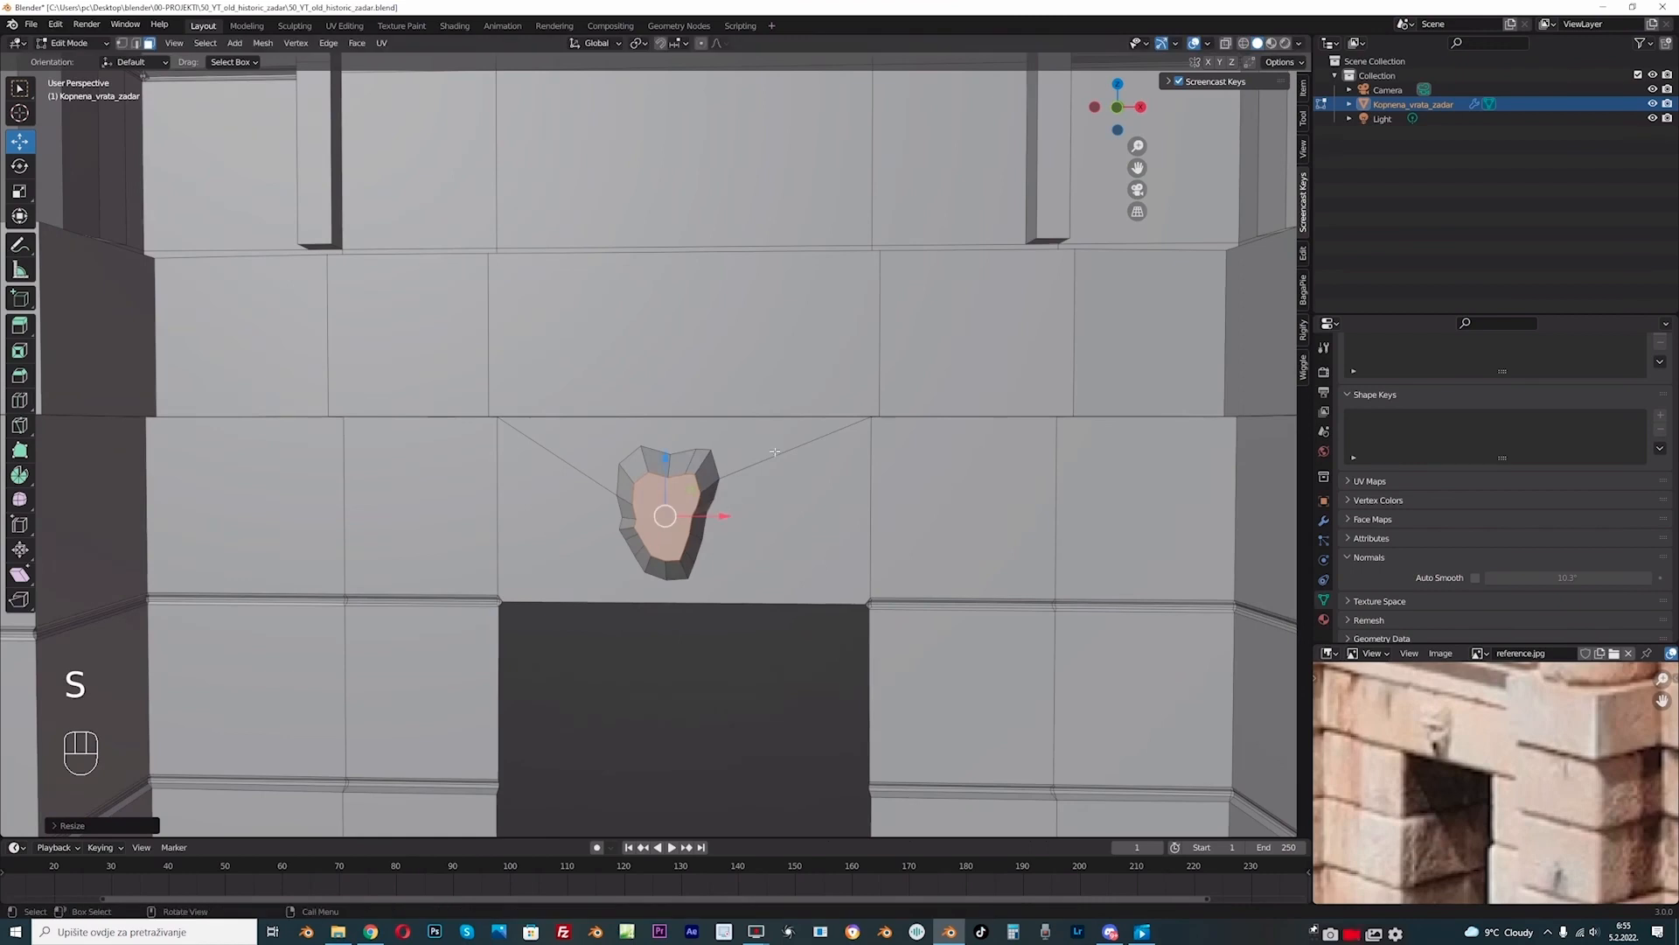
Step: Adjust the scale of the head's front face slightly and bevel its border about 0.03 m wide with 4 segments
key(ctrl+b)
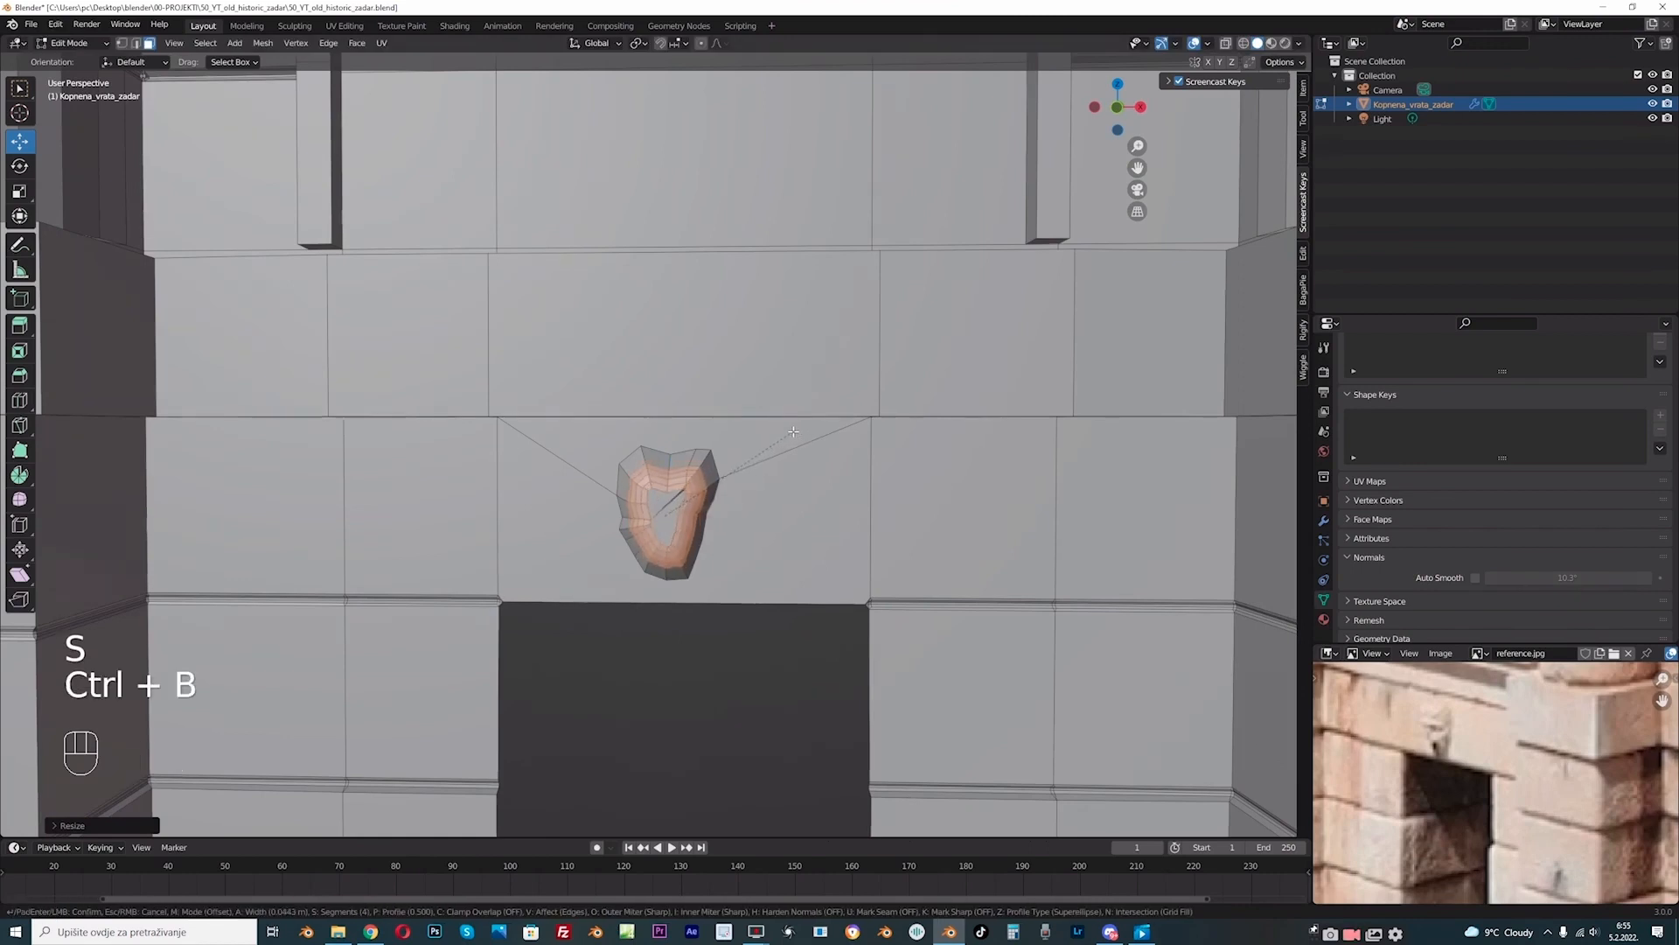
click(788, 429)
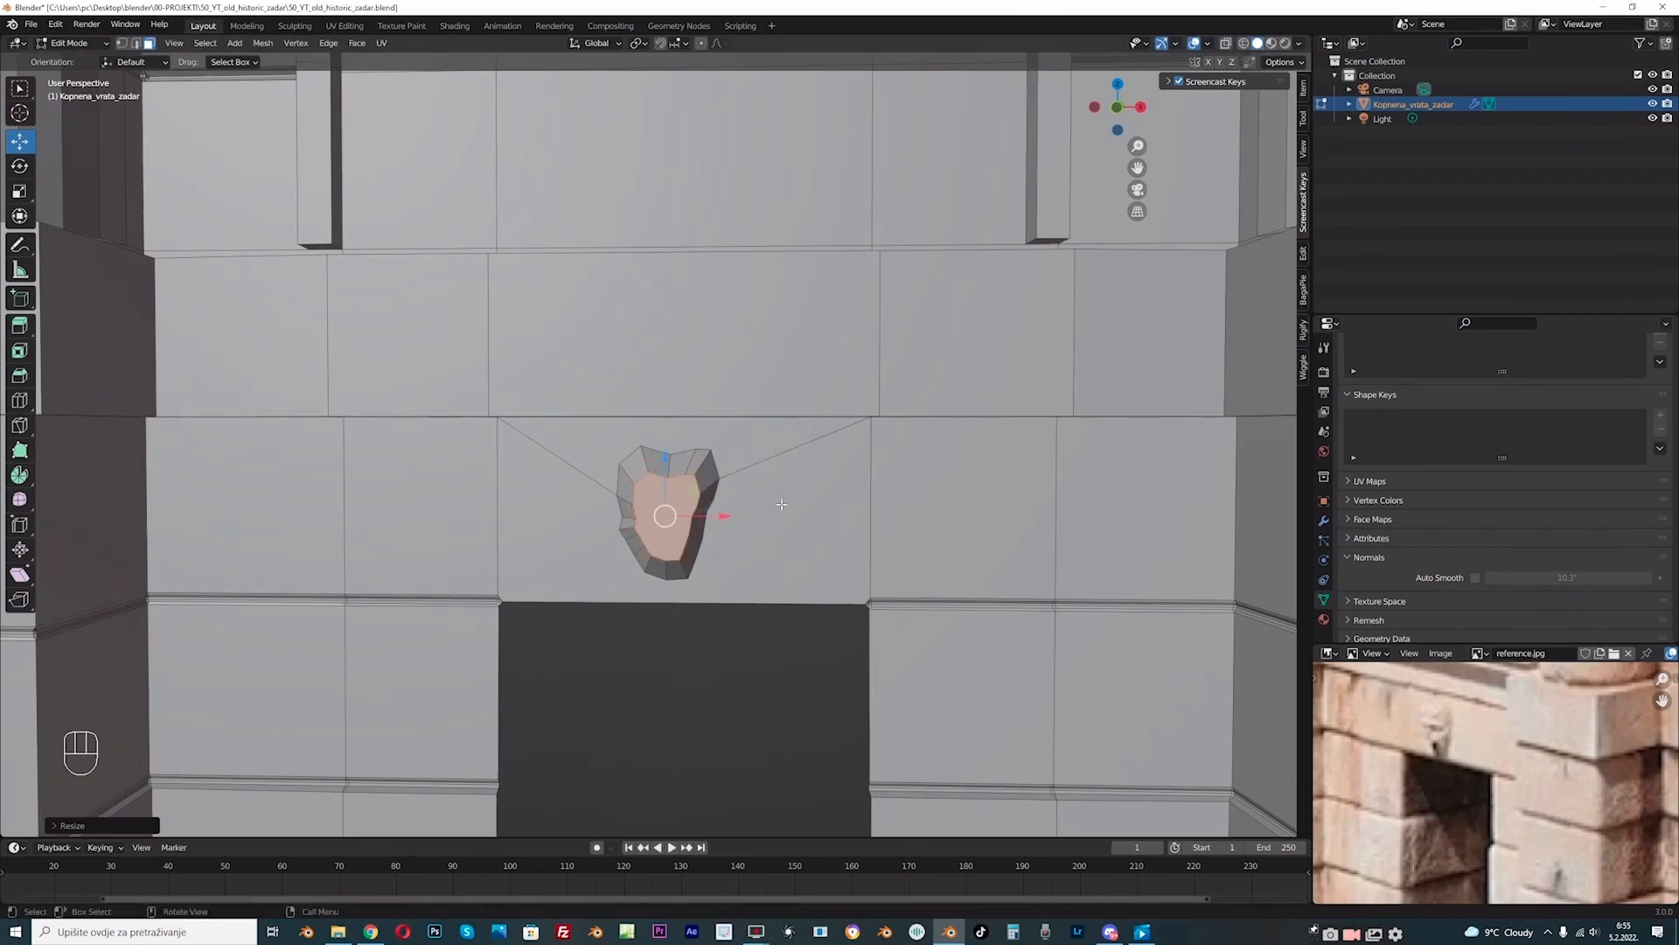
key(s)
click(768, 499)
key(ctrl+b)
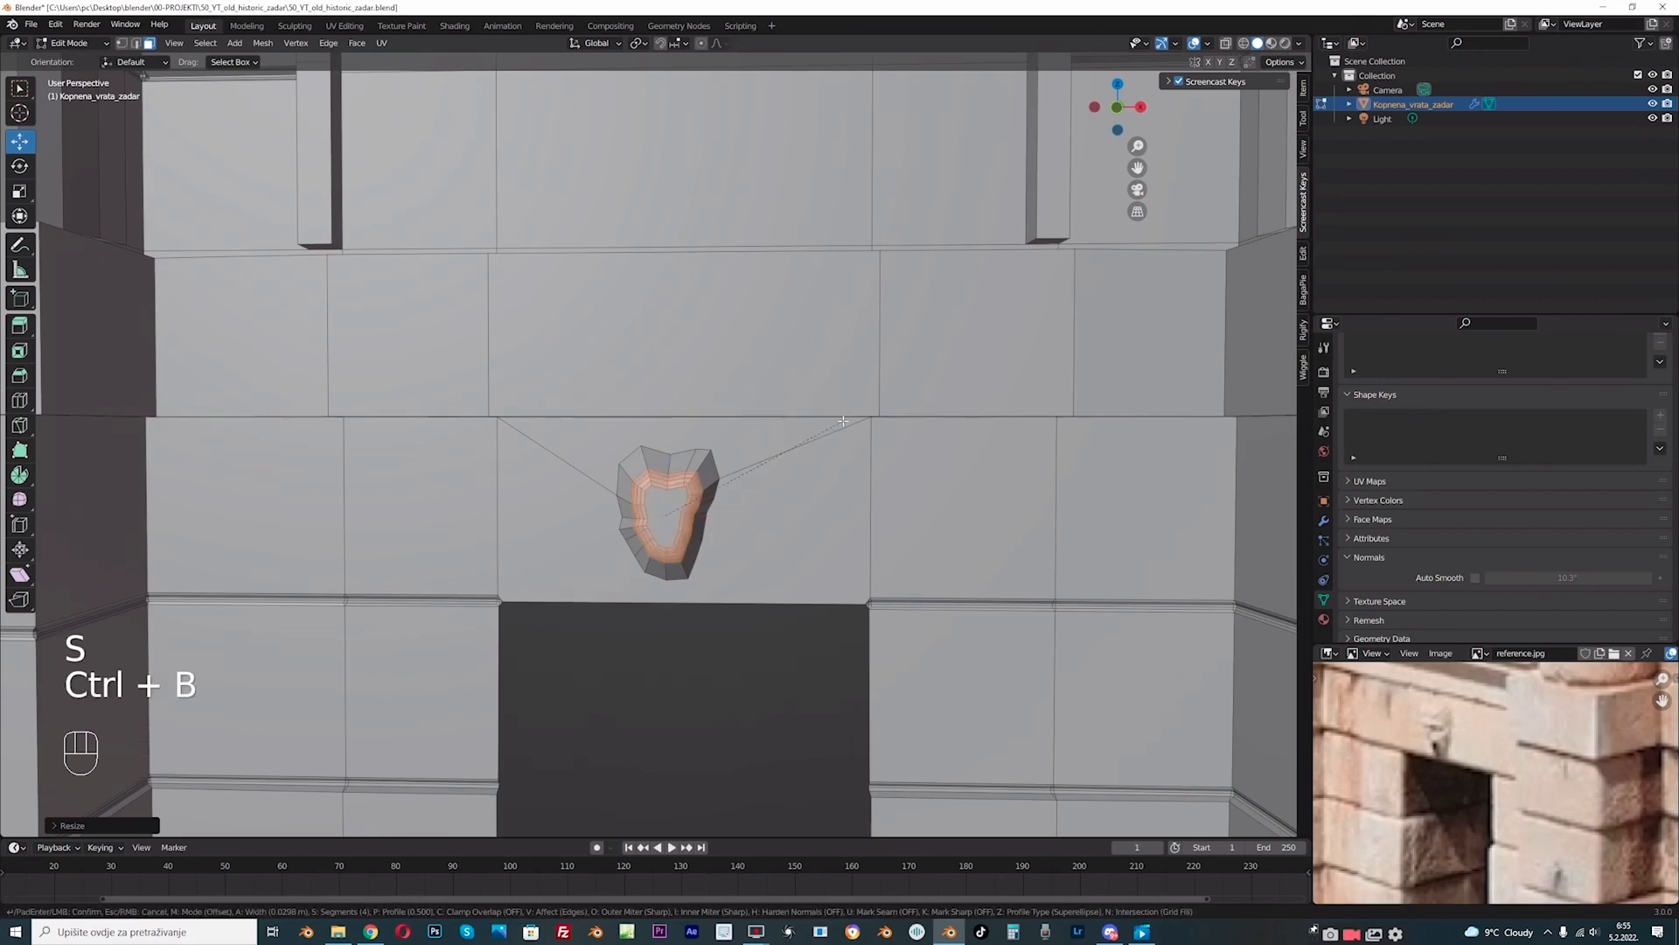
click(840, 417)
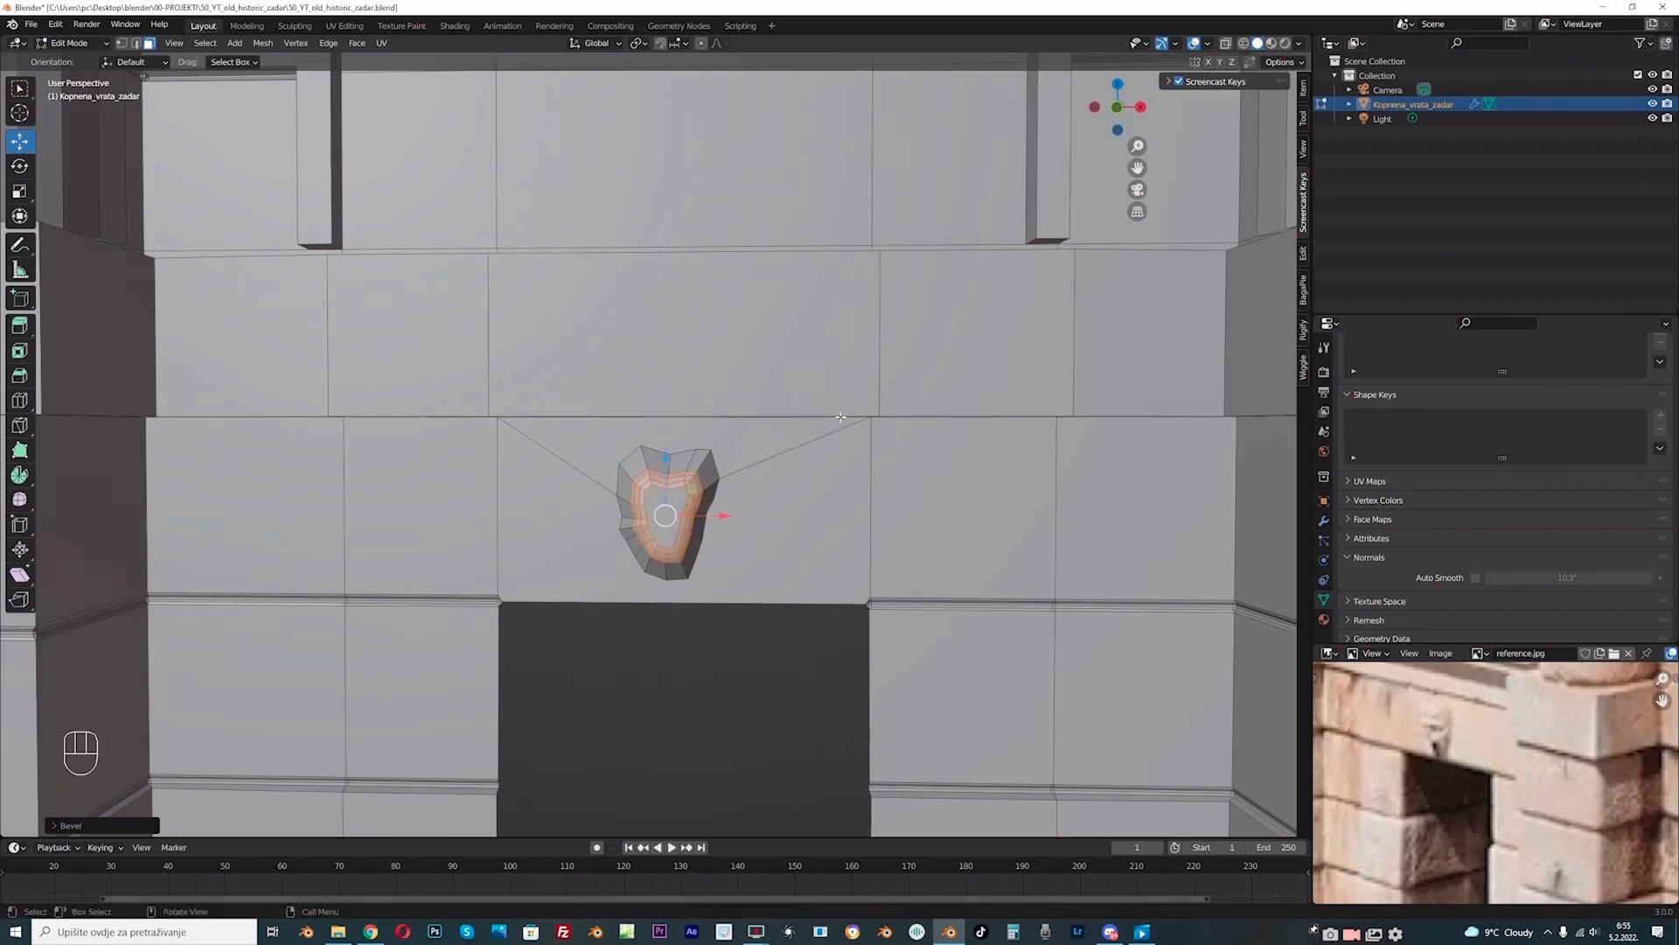
middle_drag(732, 449, 780, 513)
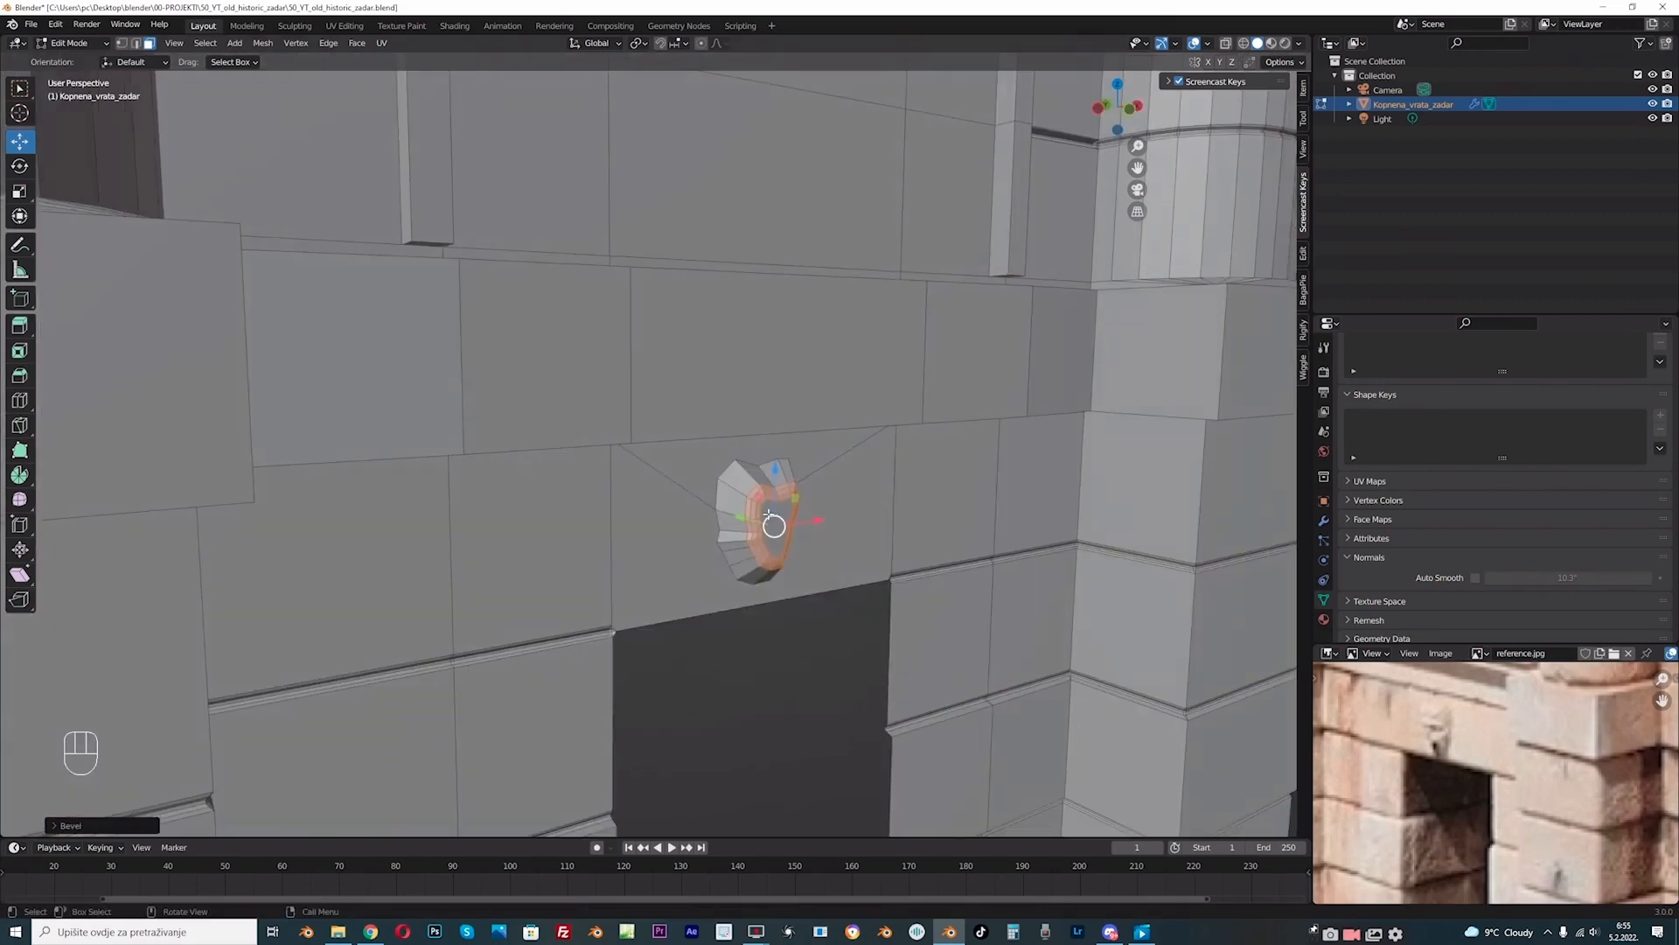
Step: Move the carved head's bevelled front slightly and inspect its shape in Object Mode
scroll(767, 514, up, 1)
drag(762, 537, 757, 537)
scroll(758, 525, down, 2)
middle_drag(763, 472, 764, 481)
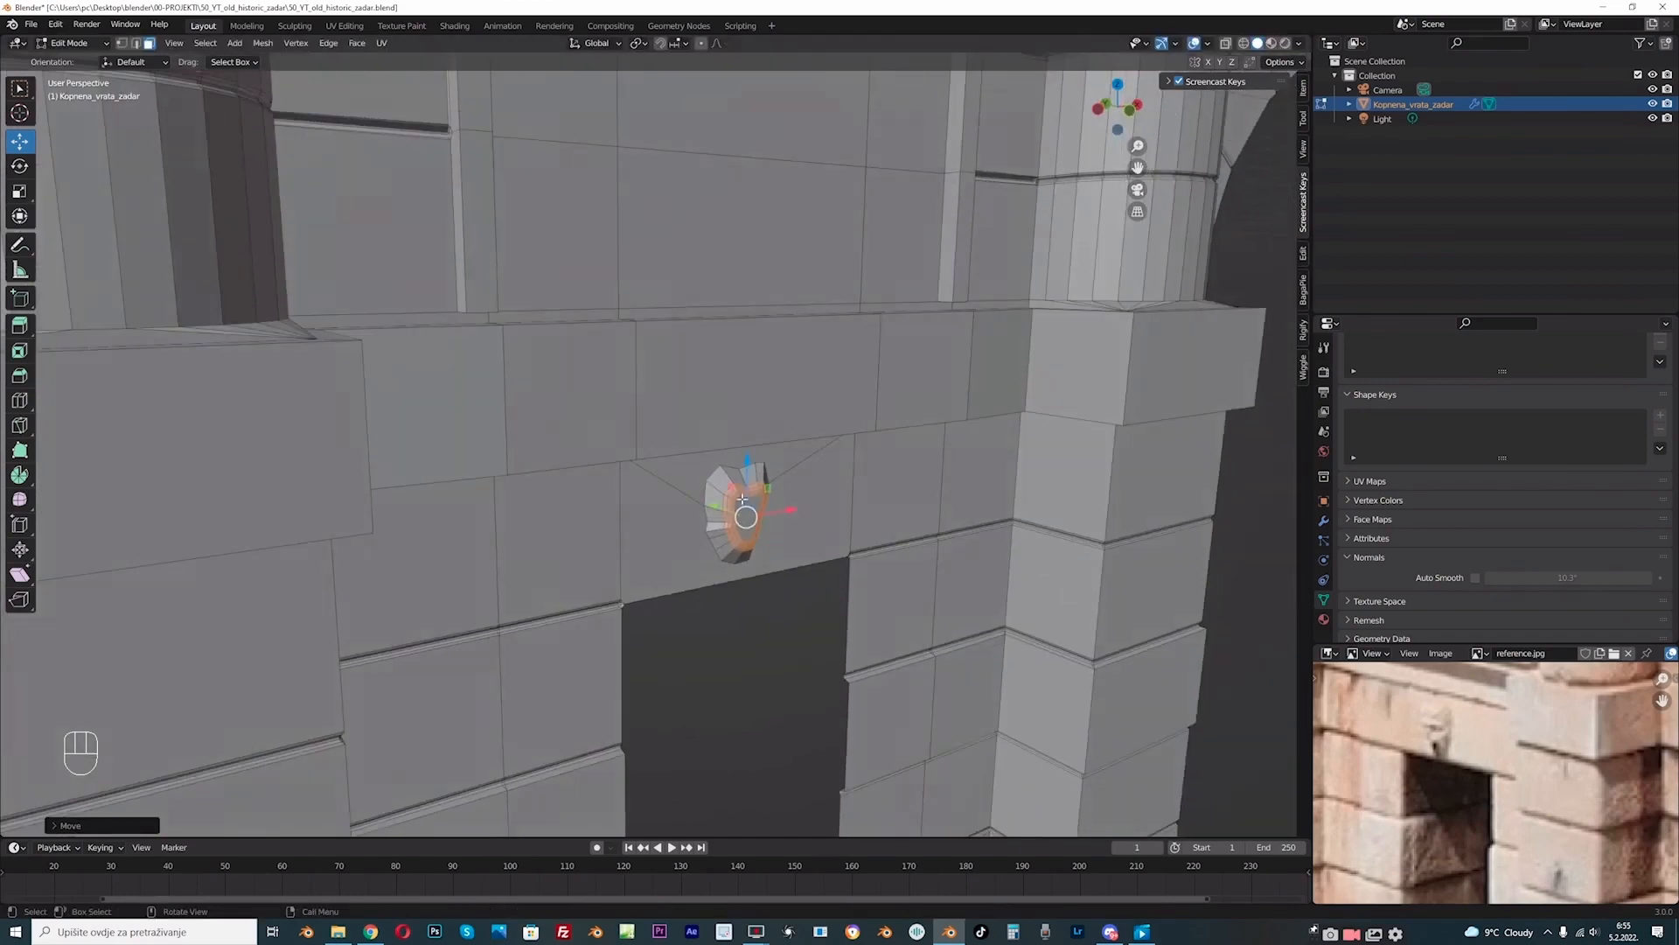
key(Tab)
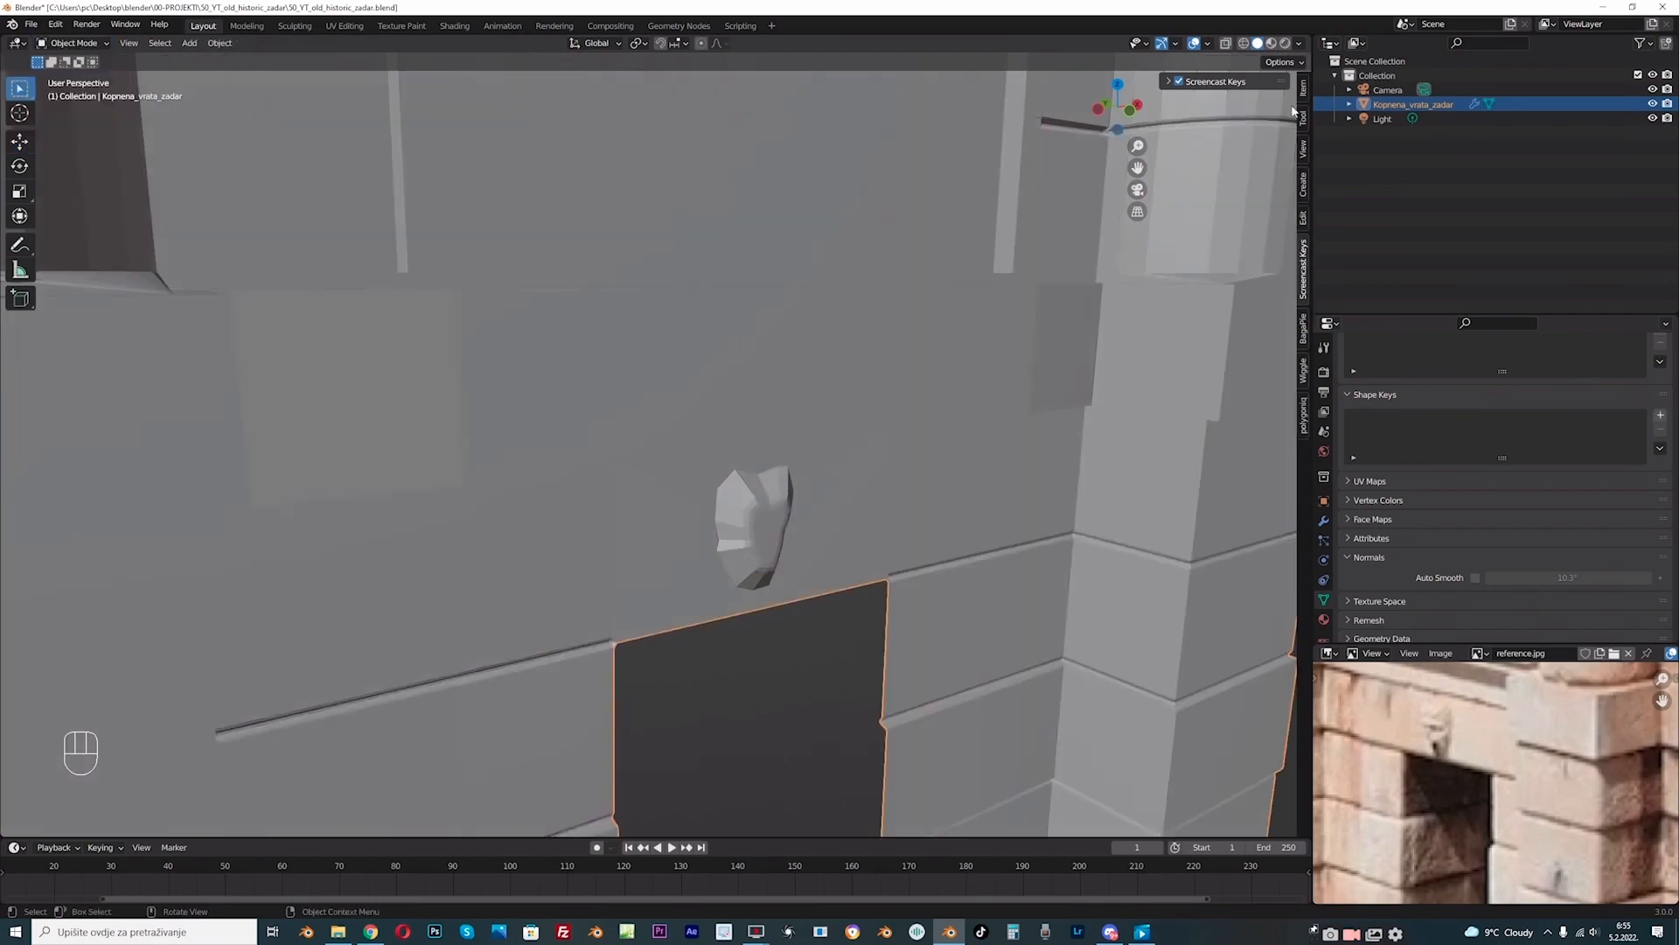
scroll(710, 446, down, 7)
scroll(733, 453, up, 8)
mouse_move(689, 482)
middle_down()
mouse_move(664, 484)
mouse_move(691, 512)
middle_up()
Step: In Edit Mode with edge selection, select the outline edges where the carved head meets the wall
click(87, 47)
click(77, 80)
scroll(704, 489, up, 1)
click(706, 500)
key(2)
scroll(696, 518, up, 1)
click(697, 518)
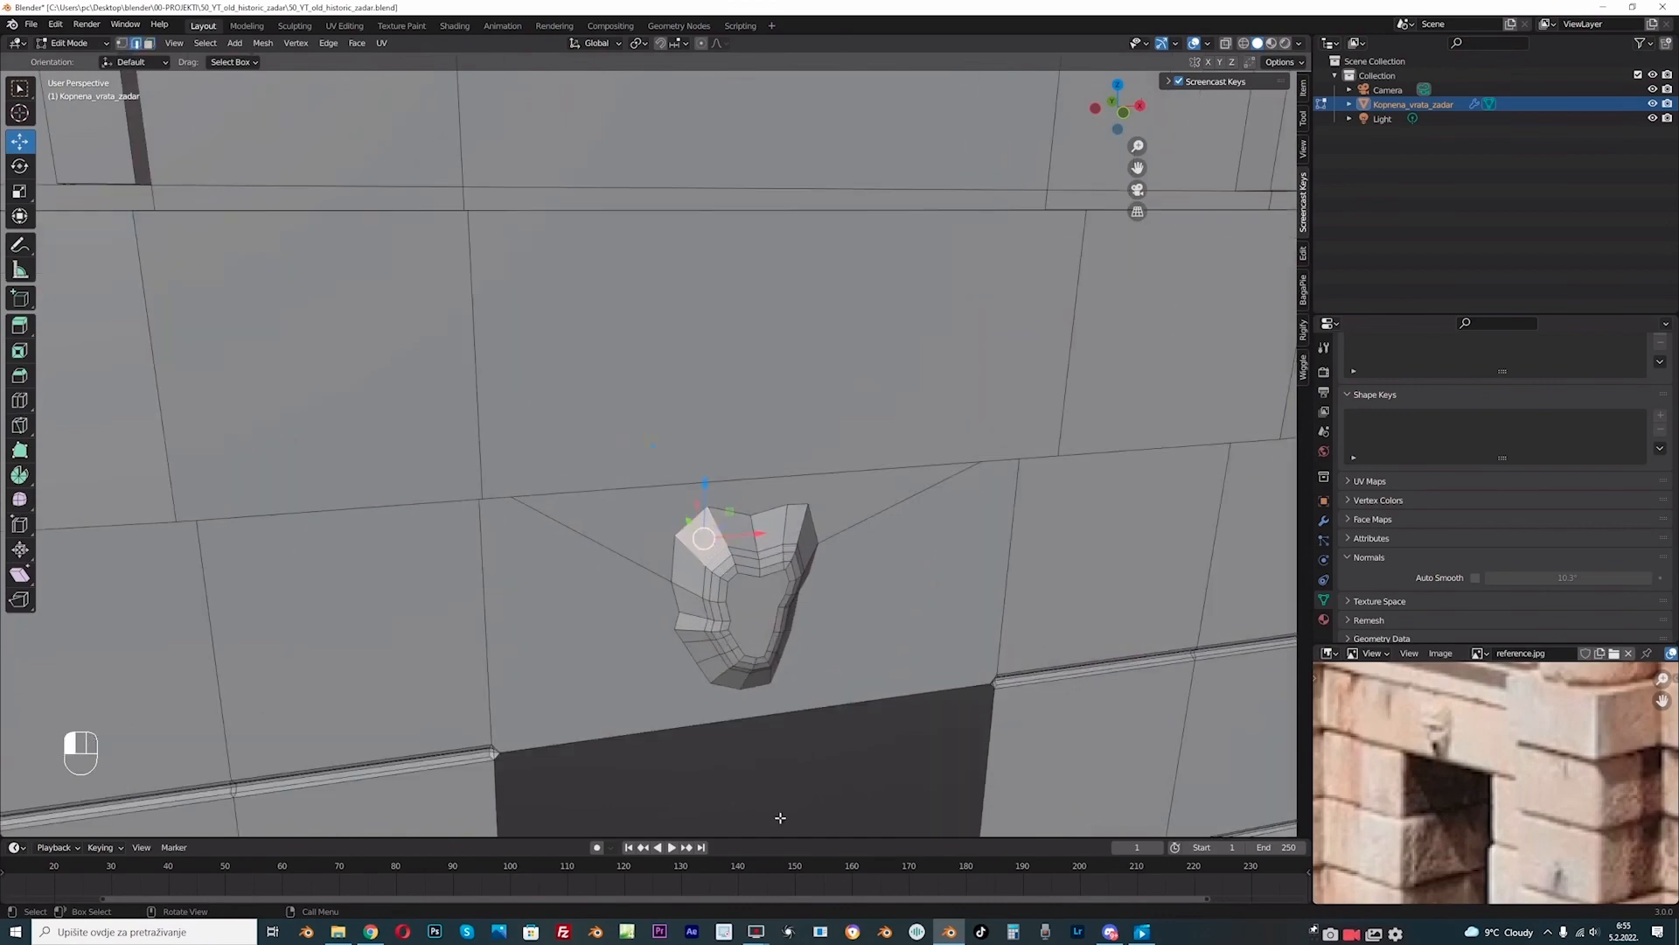
scroll(697, 518, down, 2)
middle_drag(770, 538, 672, 541)
ctrl+click(587, 537)
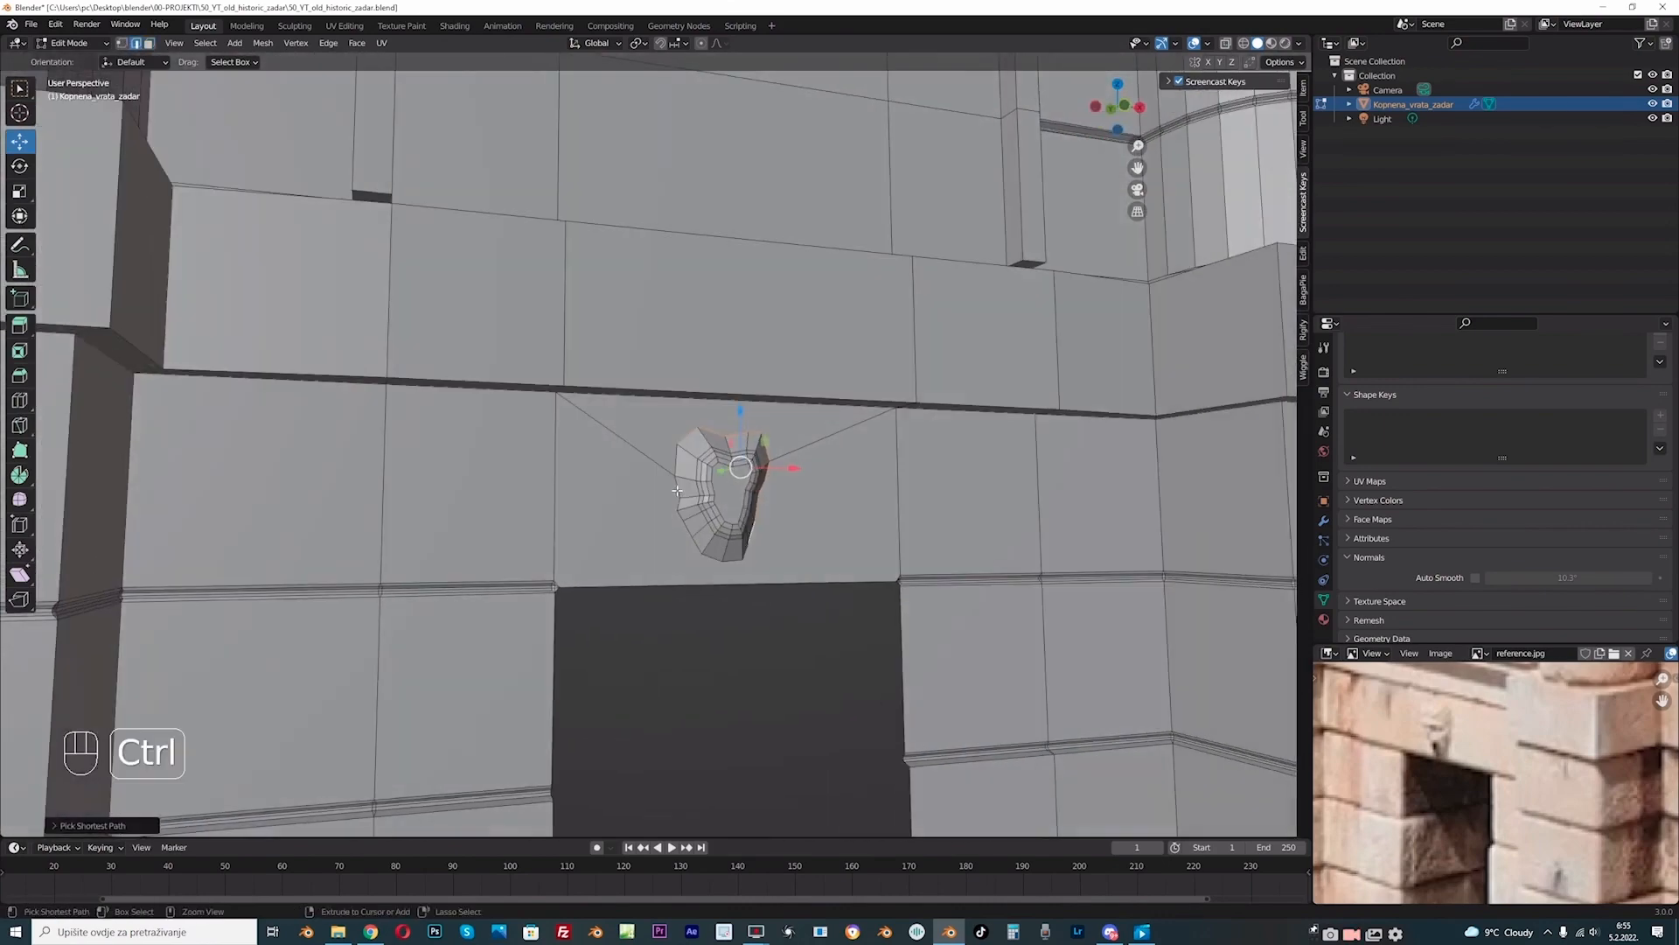
ctrl+click(677, 485)
middle_drag(676, 456, 866, 480)
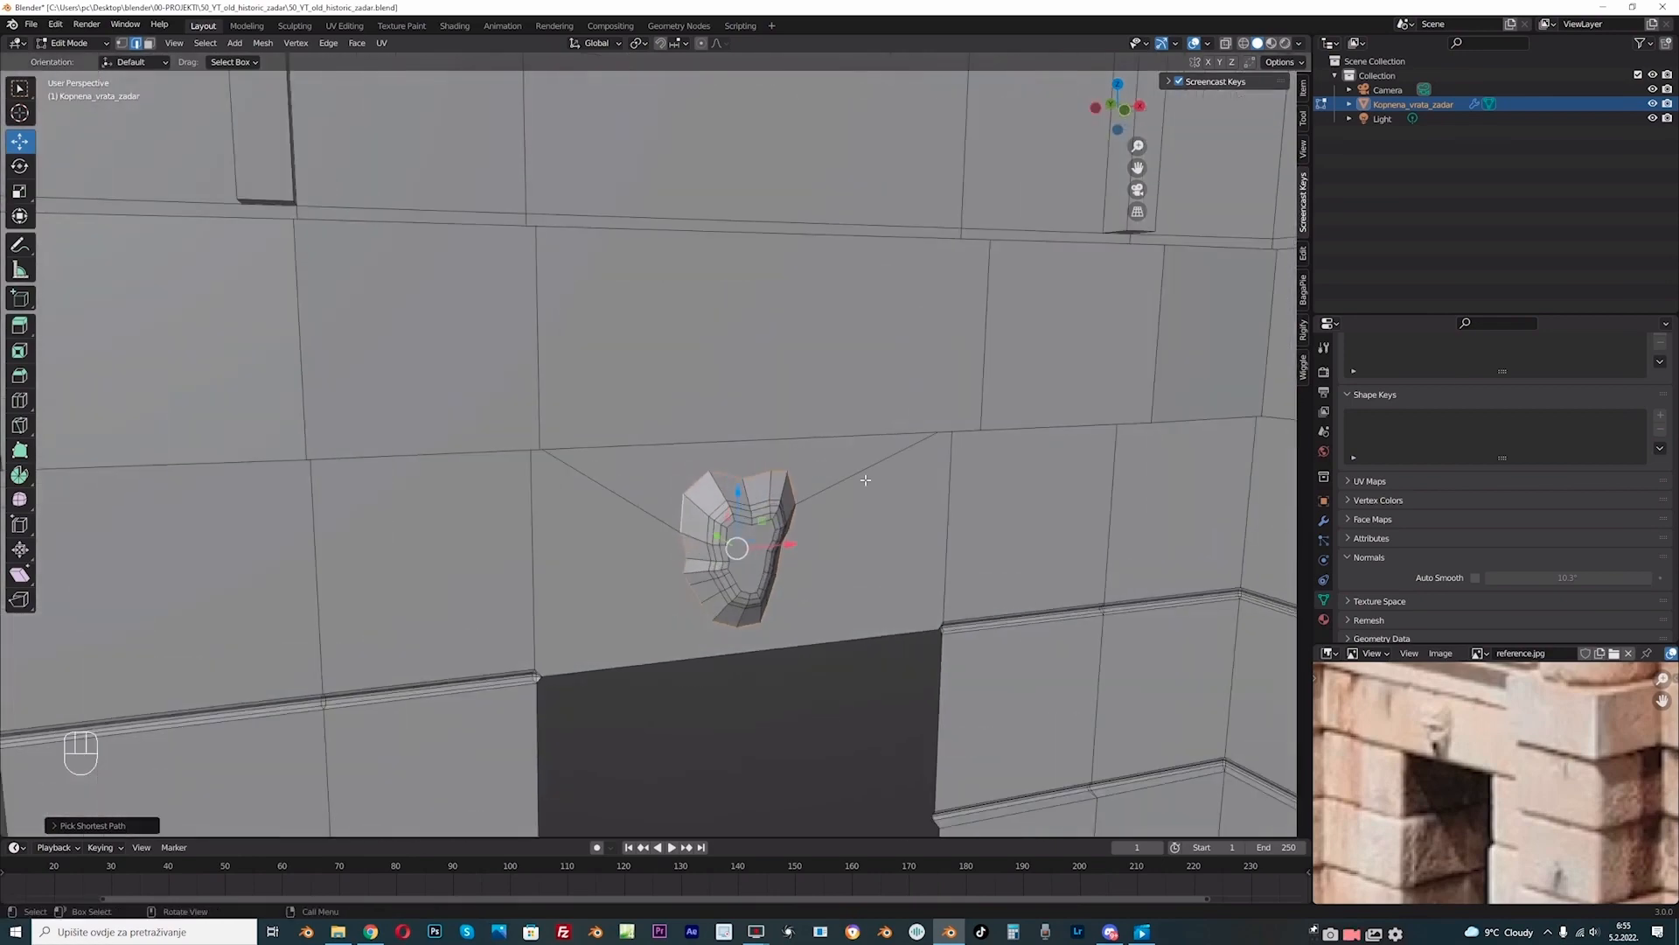
Step: Bevel the head's outline edges about 0.018 m wide with 2 segments and return to Object Mode
key(ctrl+b)
scroll(874, 469, down, 2)
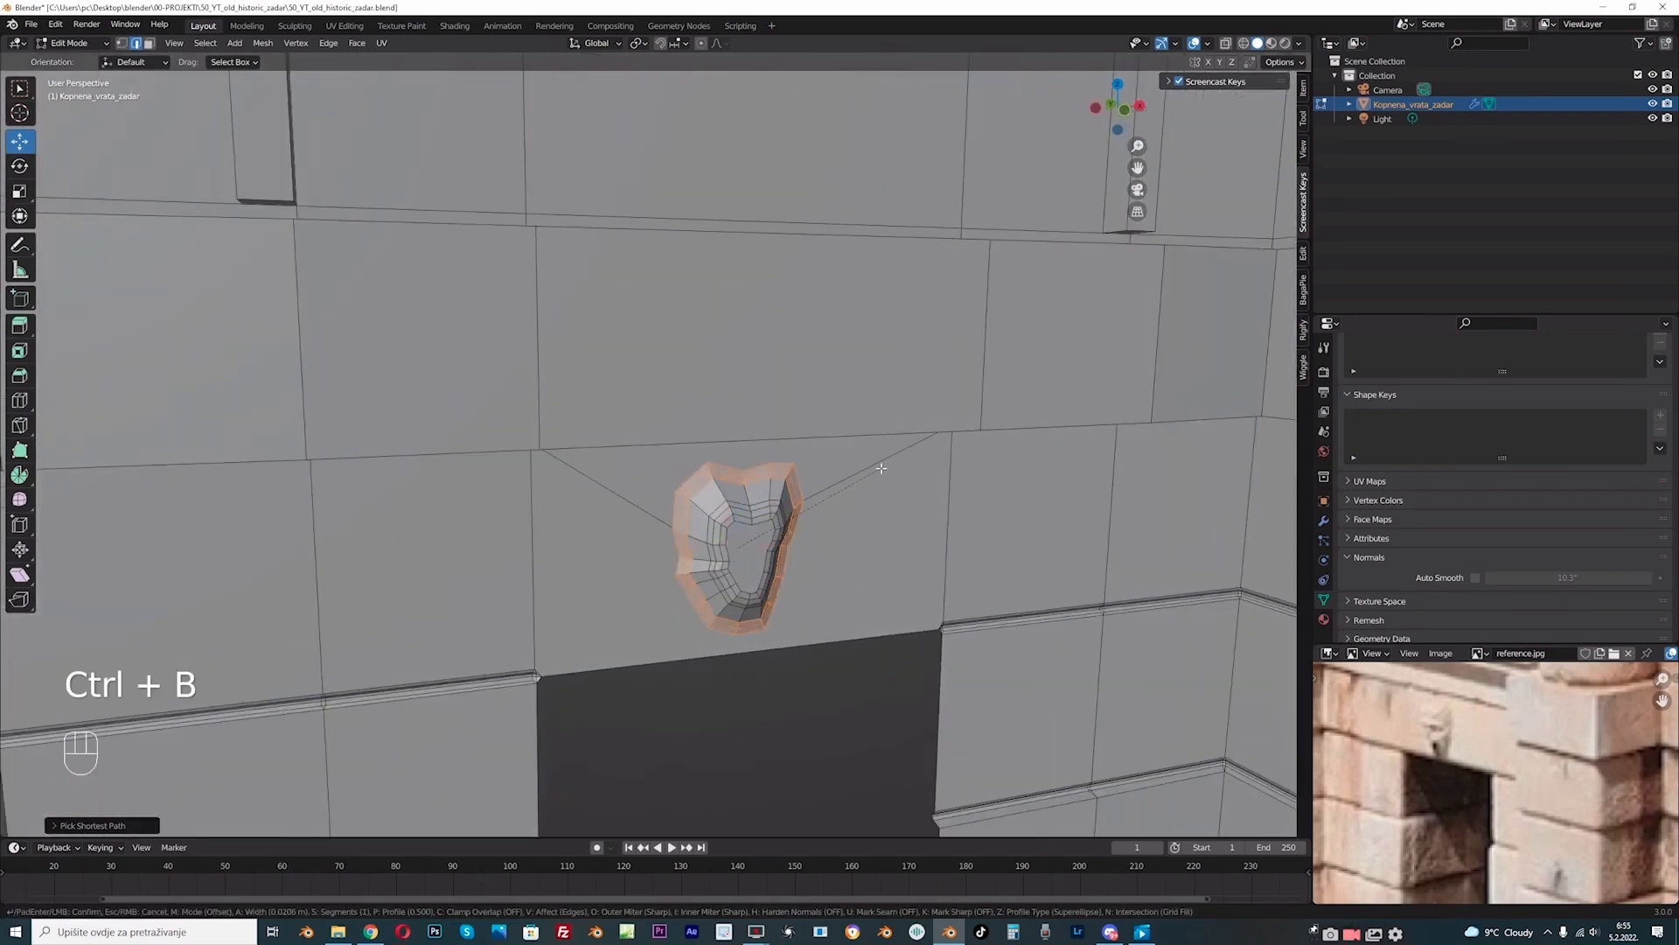
scroll(875, 467, up, 1)
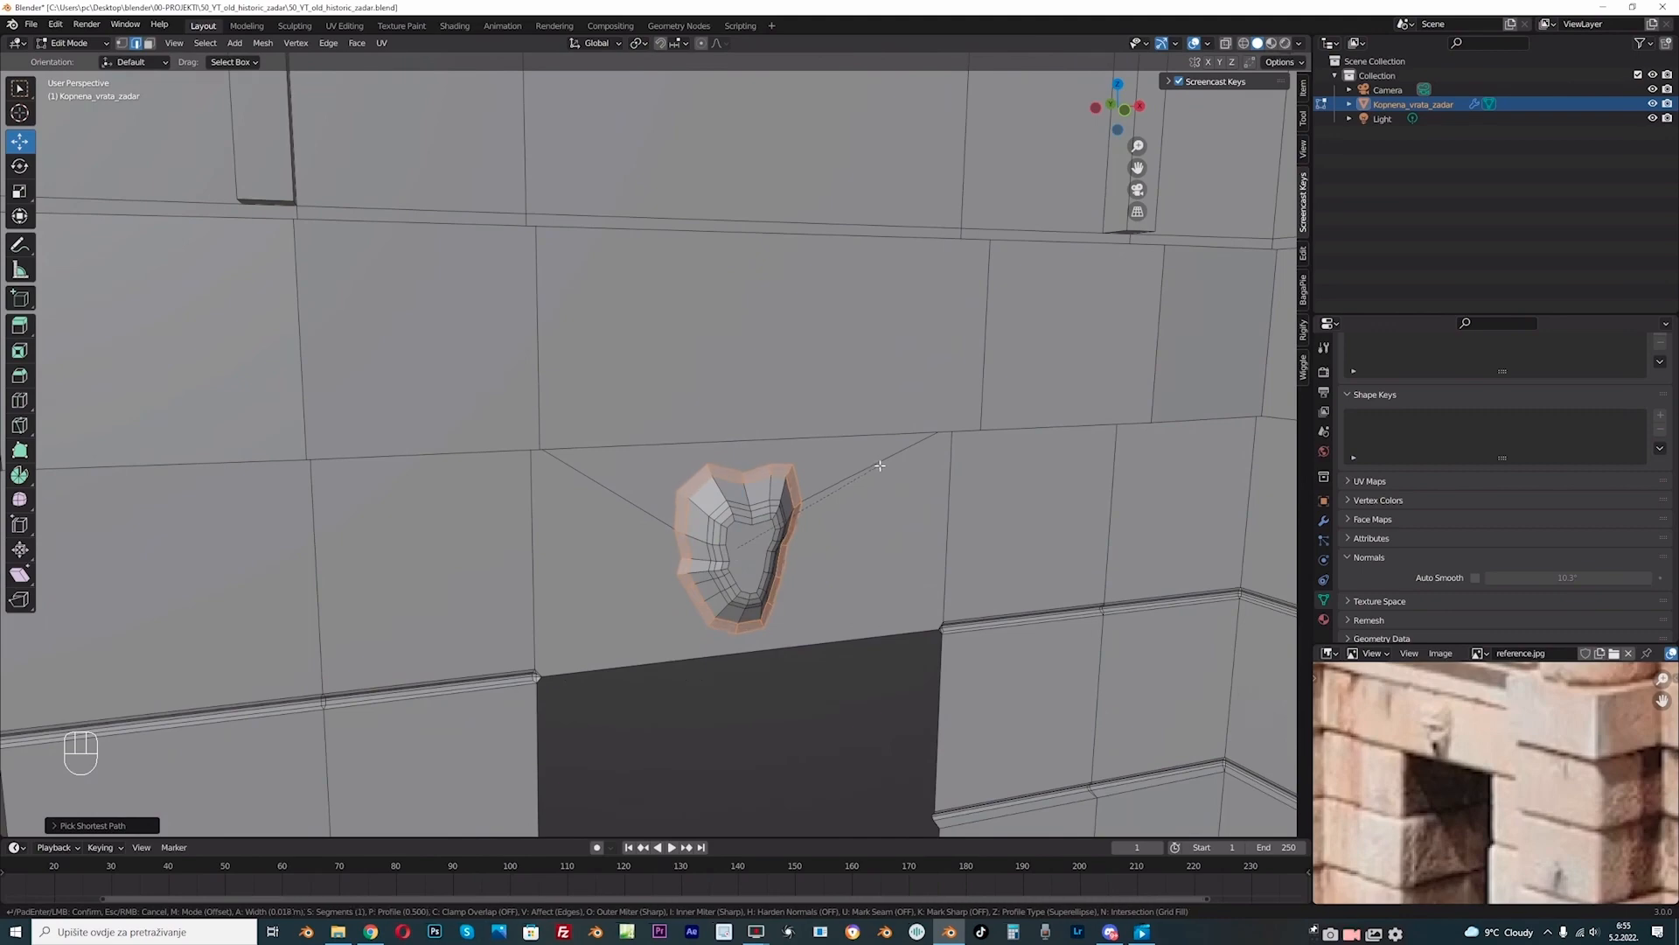
click(865, 461)
click(70, 43)
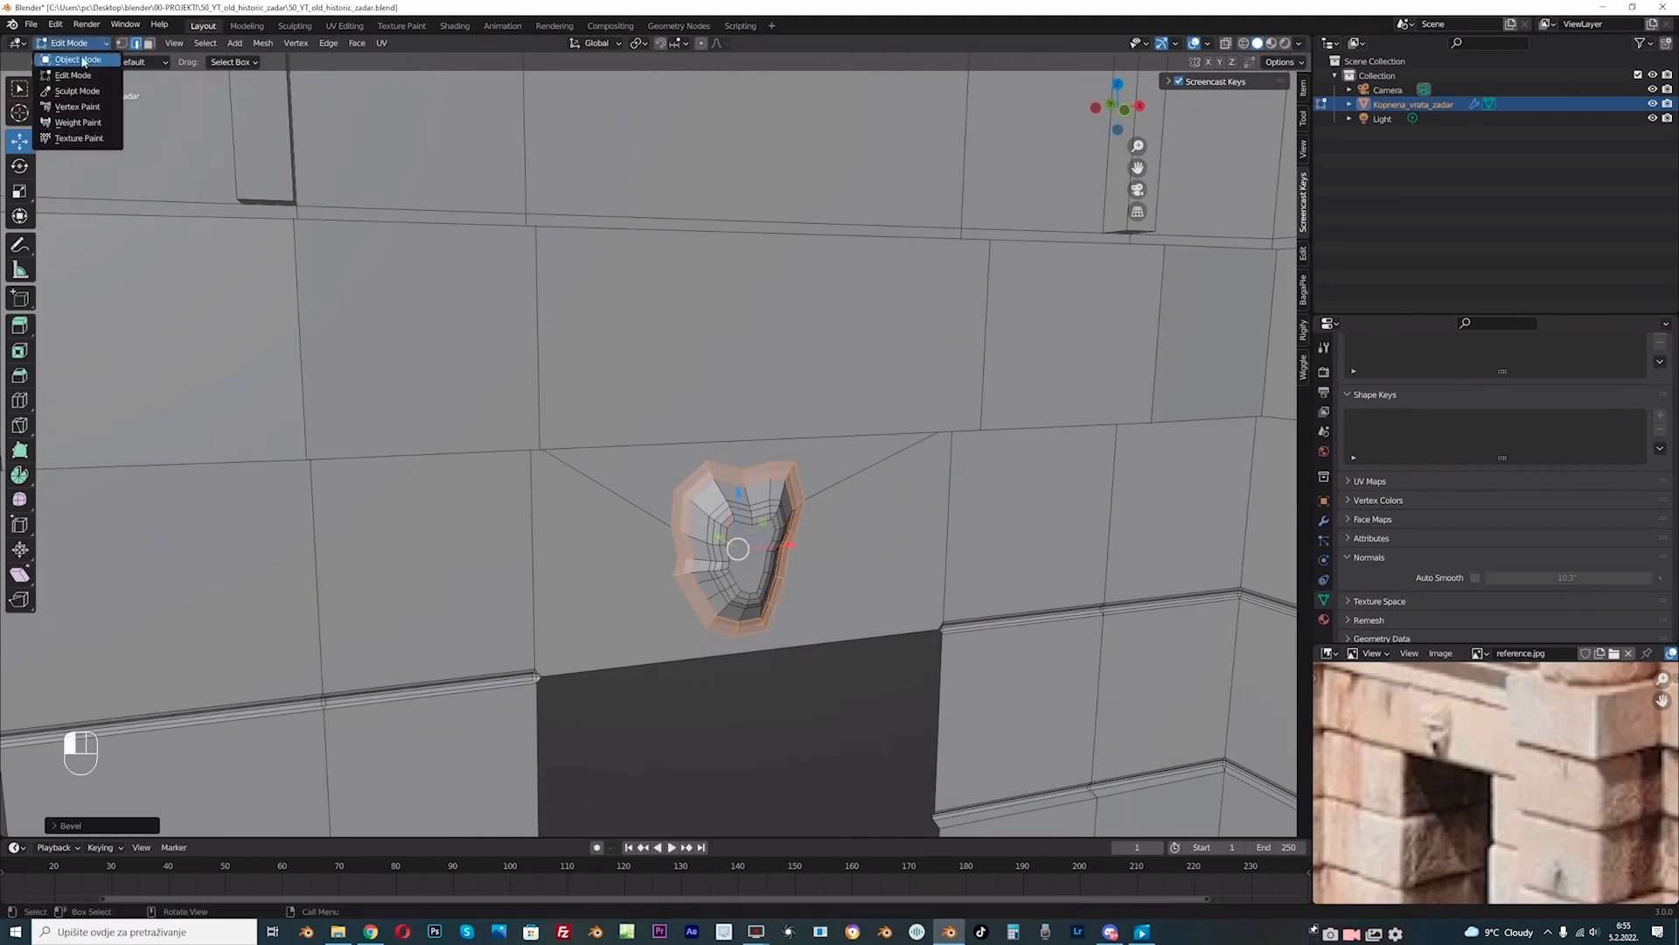
click(74, 55)
scroll(712, 600, down, 8)
scroll(702, 584, up, 1)
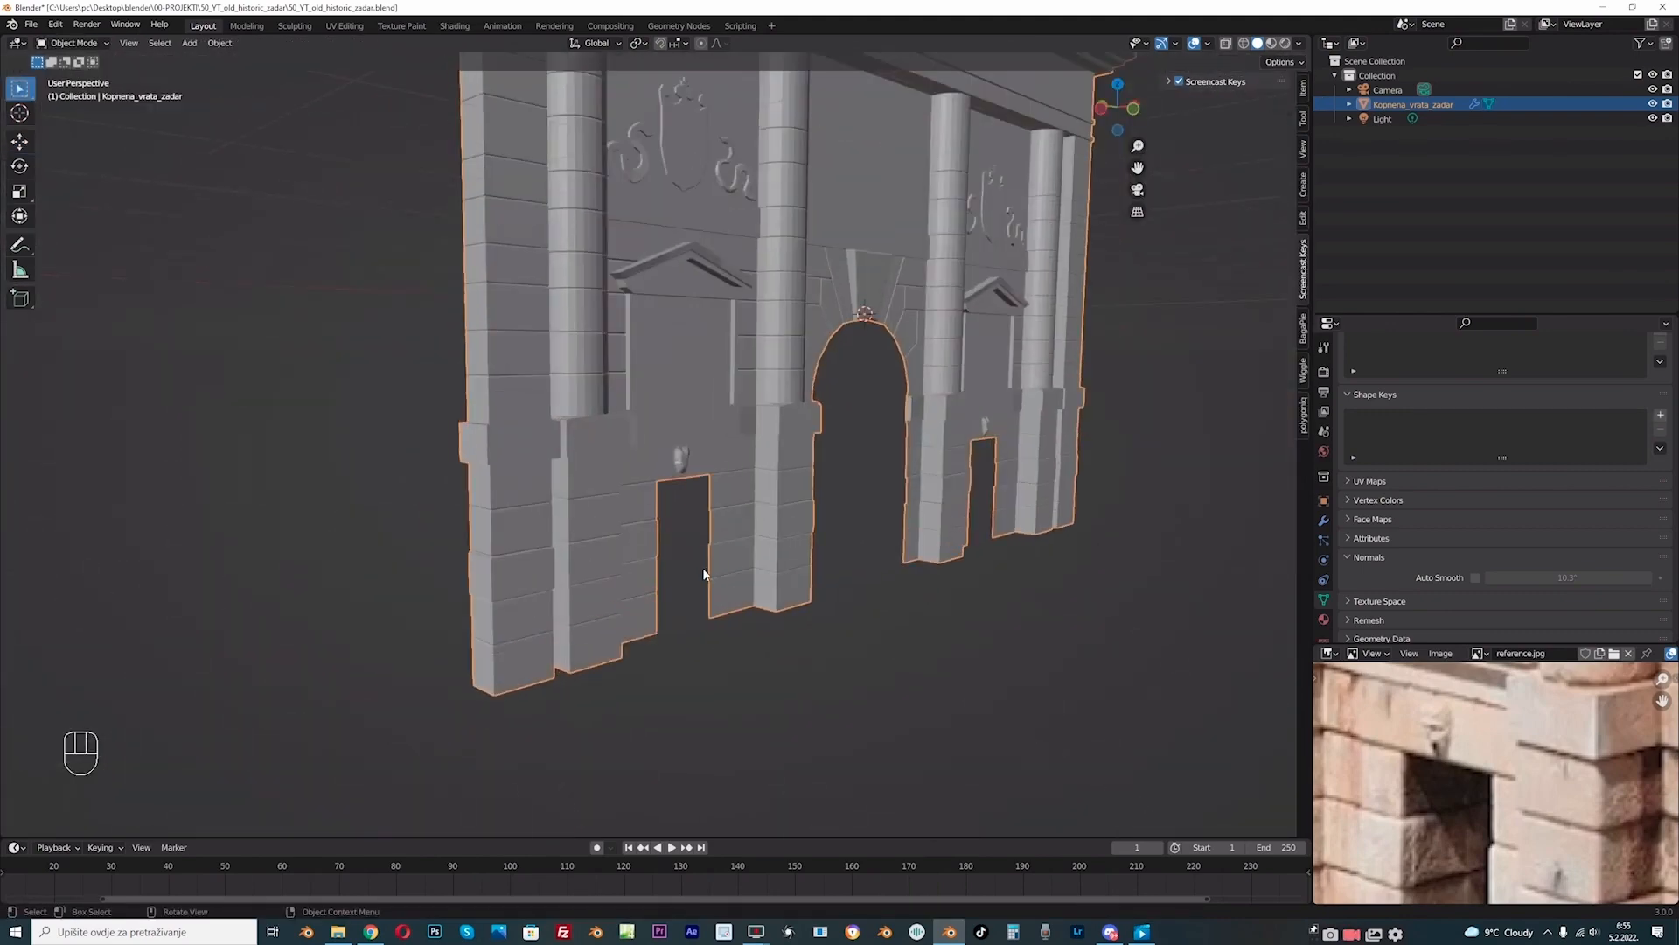
Step: Consult the gate's reference photo in the browser and show the textured model from the front in Edit Mode in Blender
drag(1137, 167, 1105, 314)
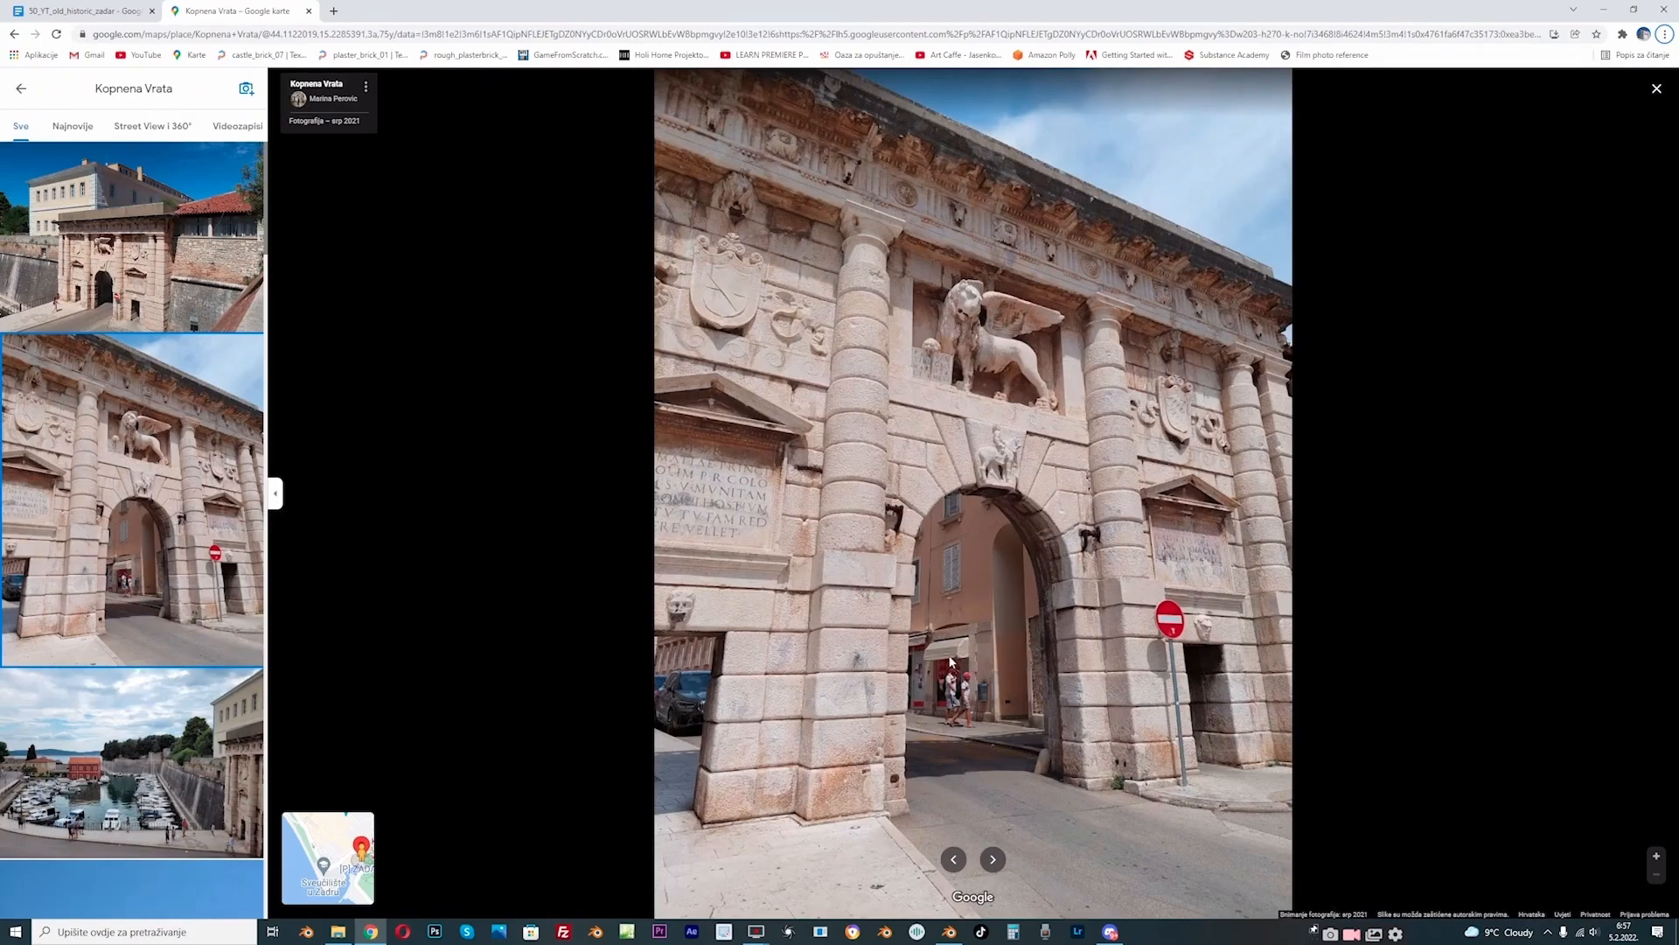
scroll(726, 691, up, 2)
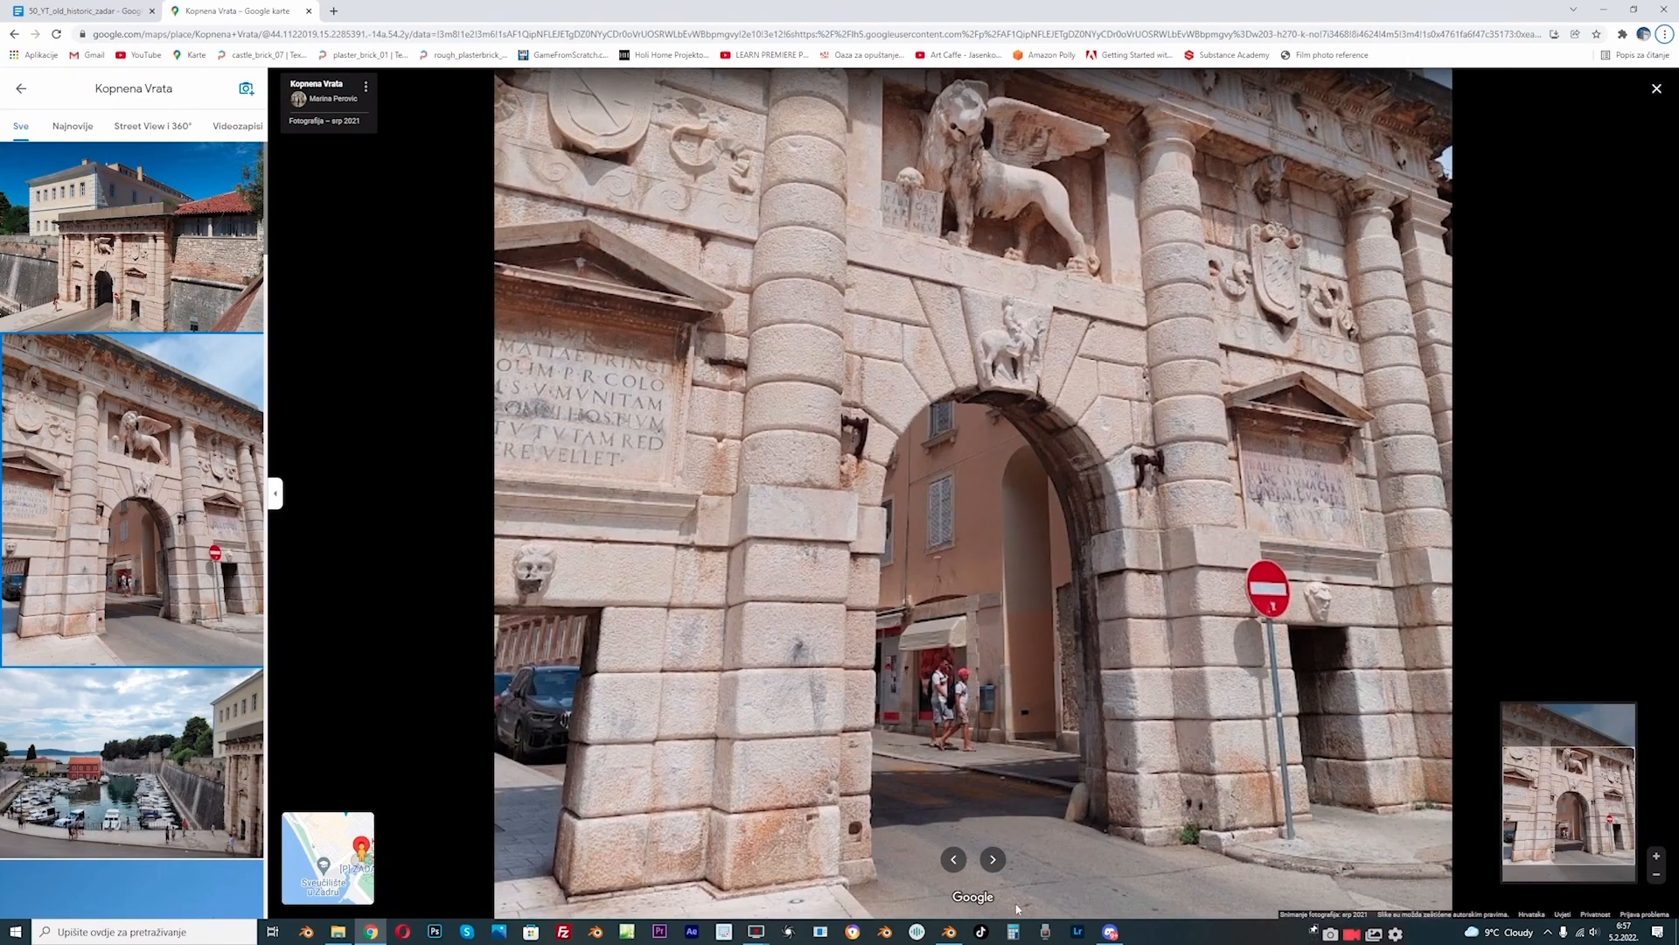
click(949, 932)
key(KP_1)
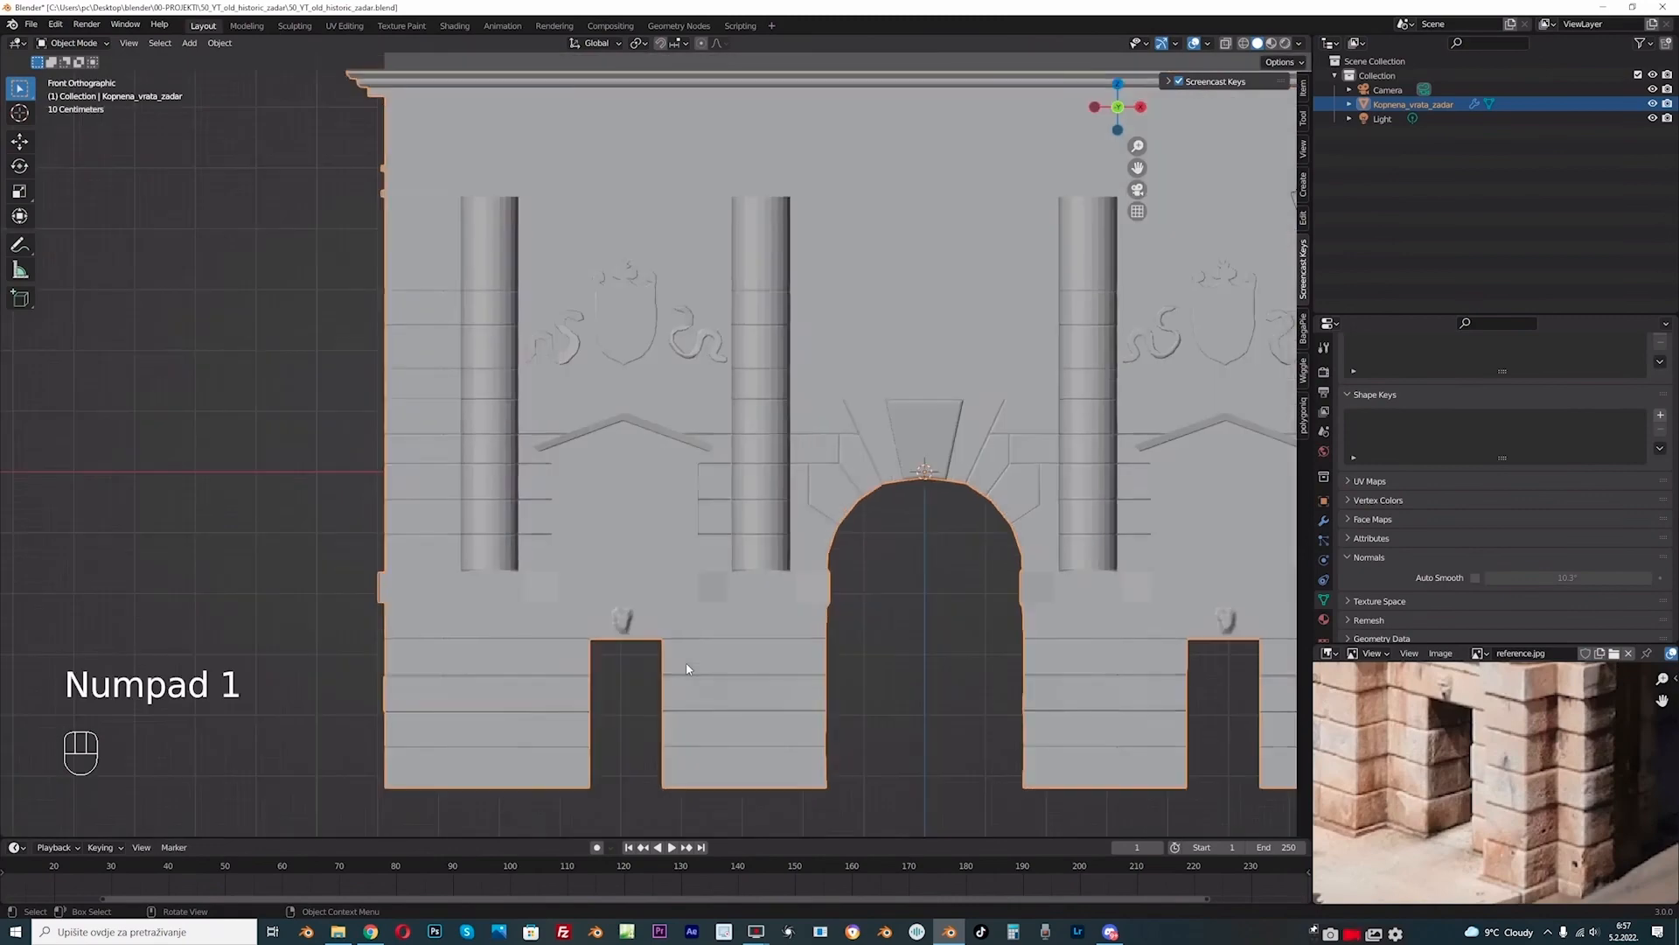
scroll(687, 668, up, 2)
click(1270, 43)
drag(1137, 167, 1101, 114)
scroll(603, 429, up, 1)
click(74, 43)
click(61, 75)
scroll(705, 431, up, 1)
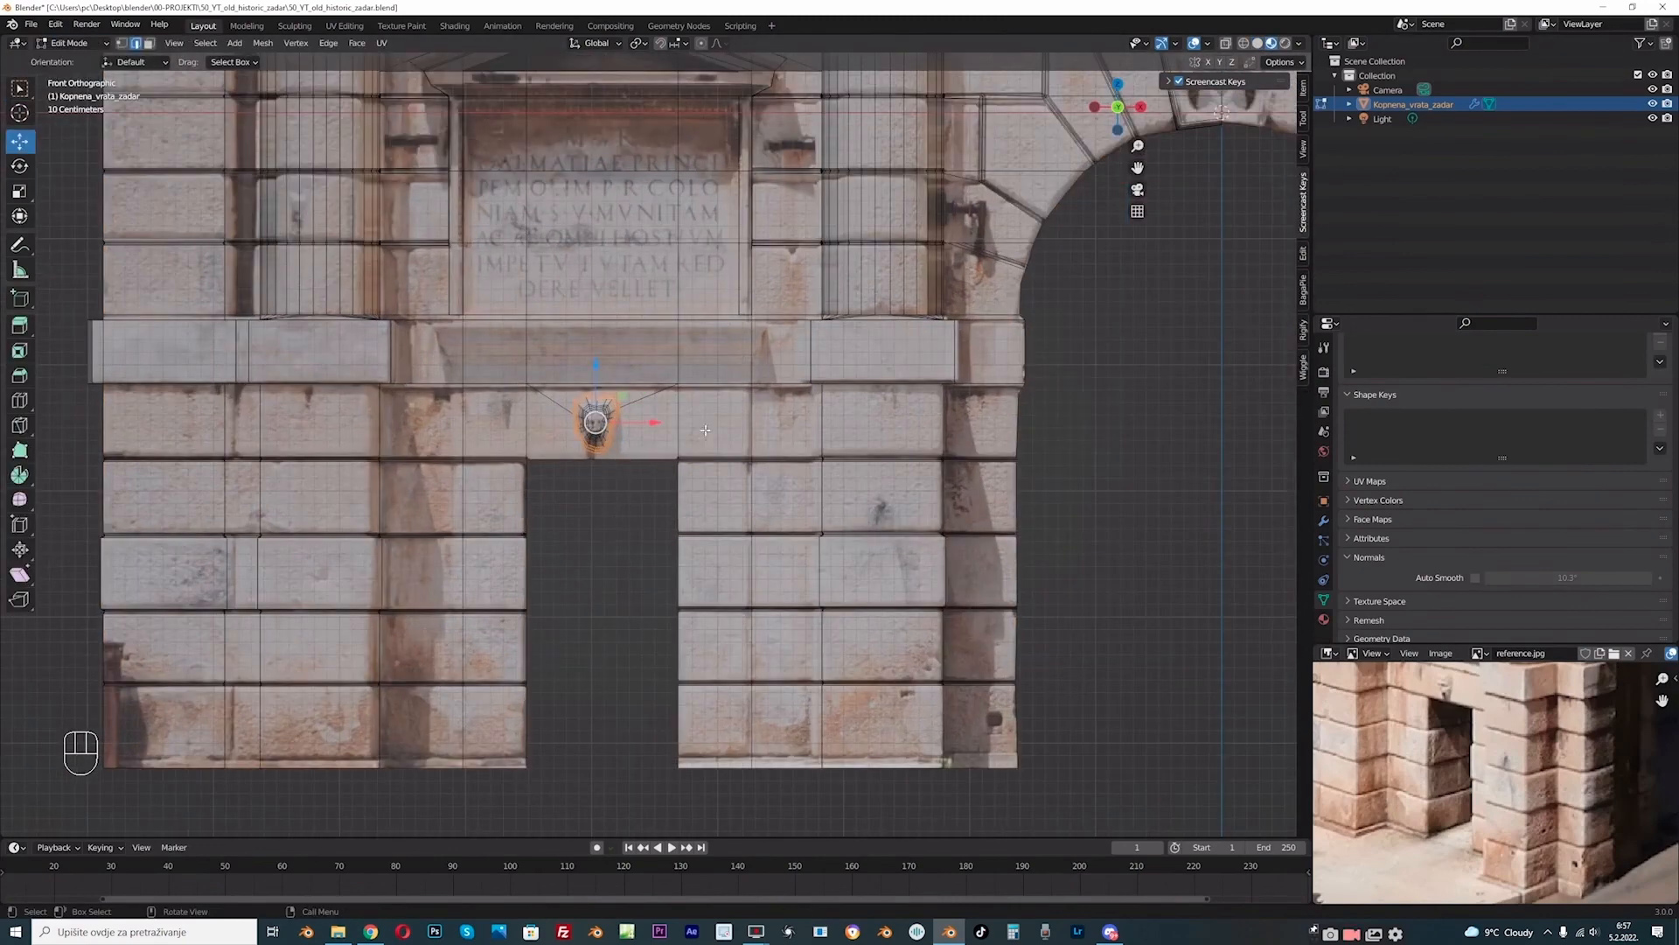
scroll(739, 448, up, 1)
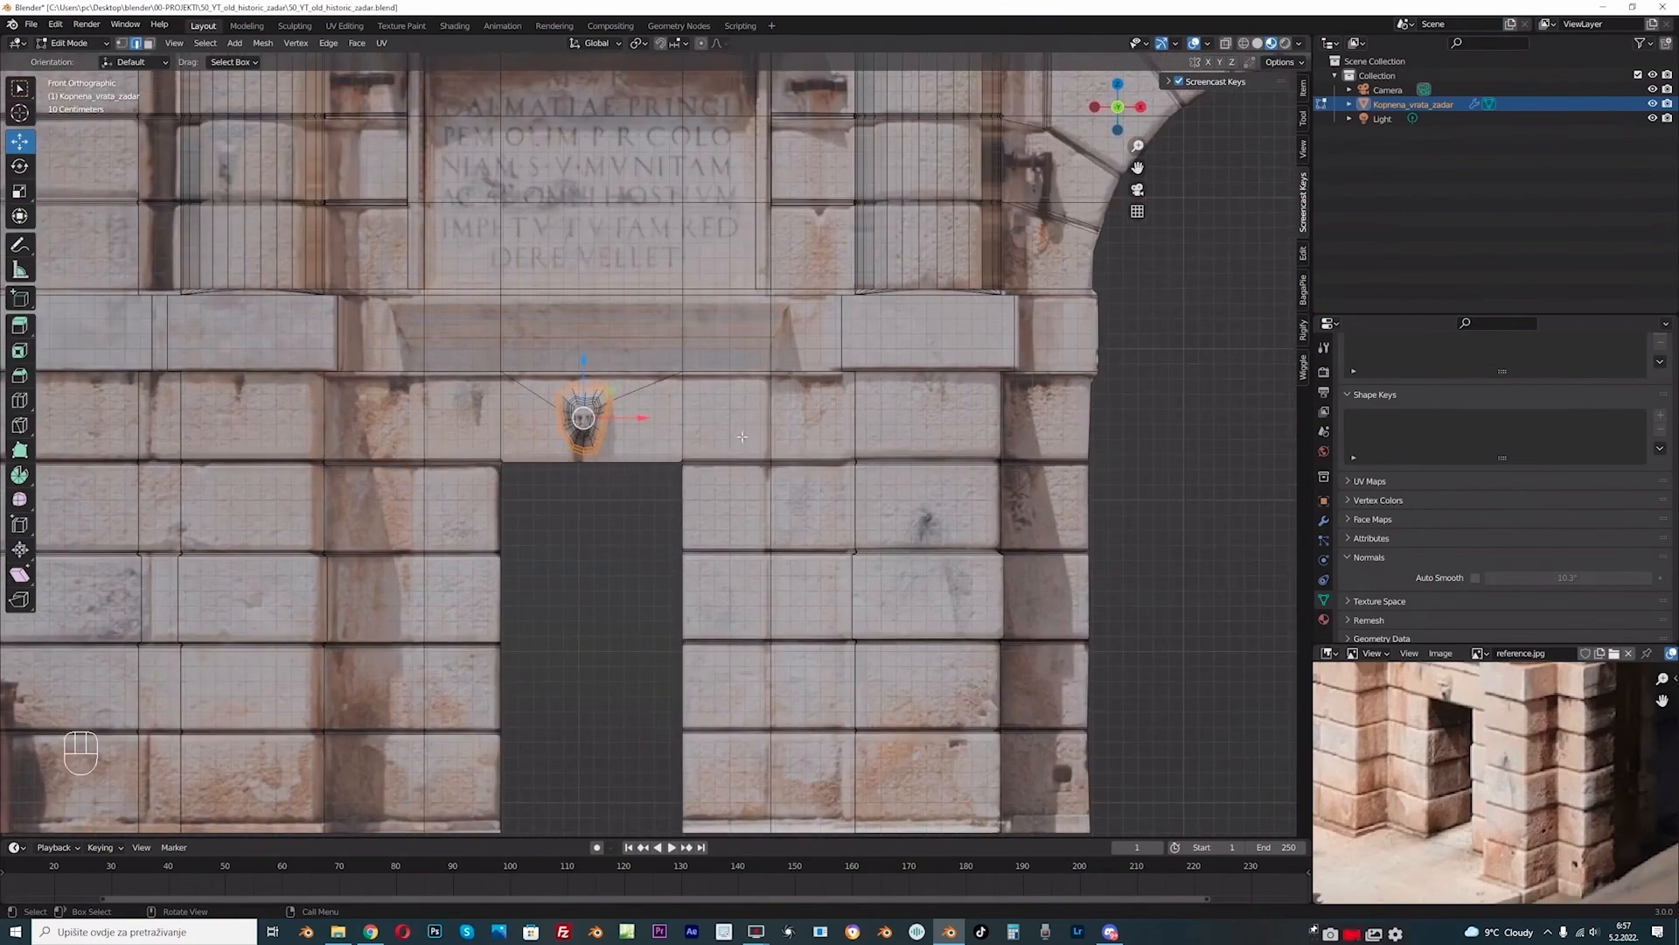
Step: Select the vertical joint edges on both sides of the left doorway and bevel them about 0.013 m wide with 2 segments
click(770, 394)
scroll(782, 656, down, 2)
ctrl+click(740, 688)
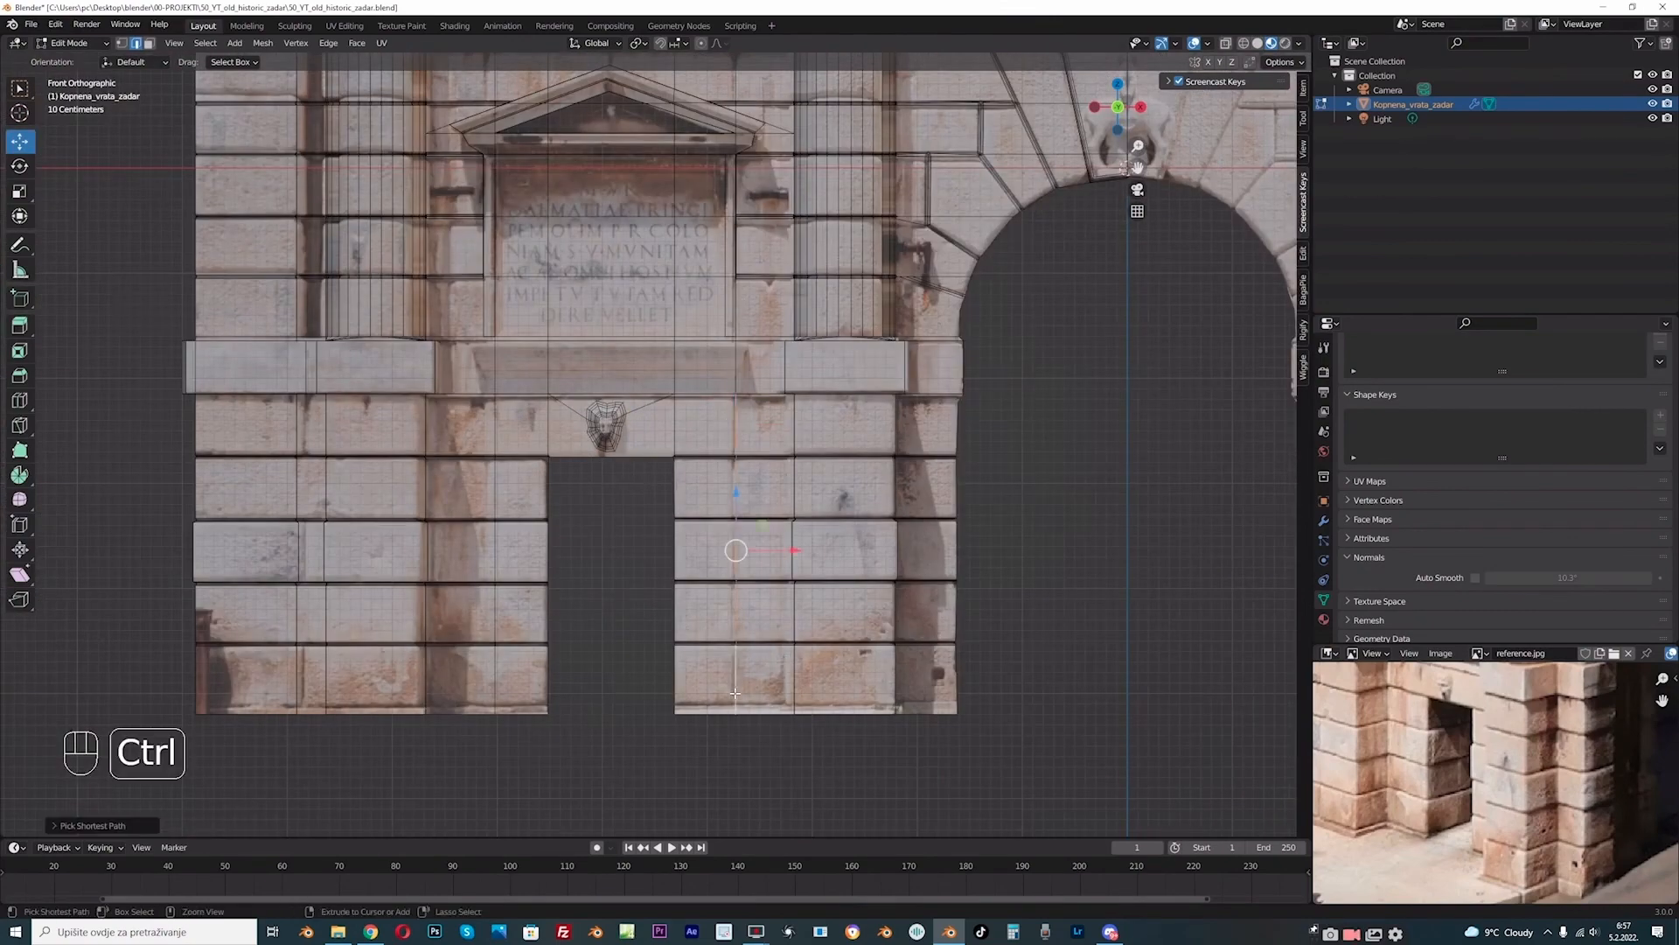
ctrl+click(492, 423)
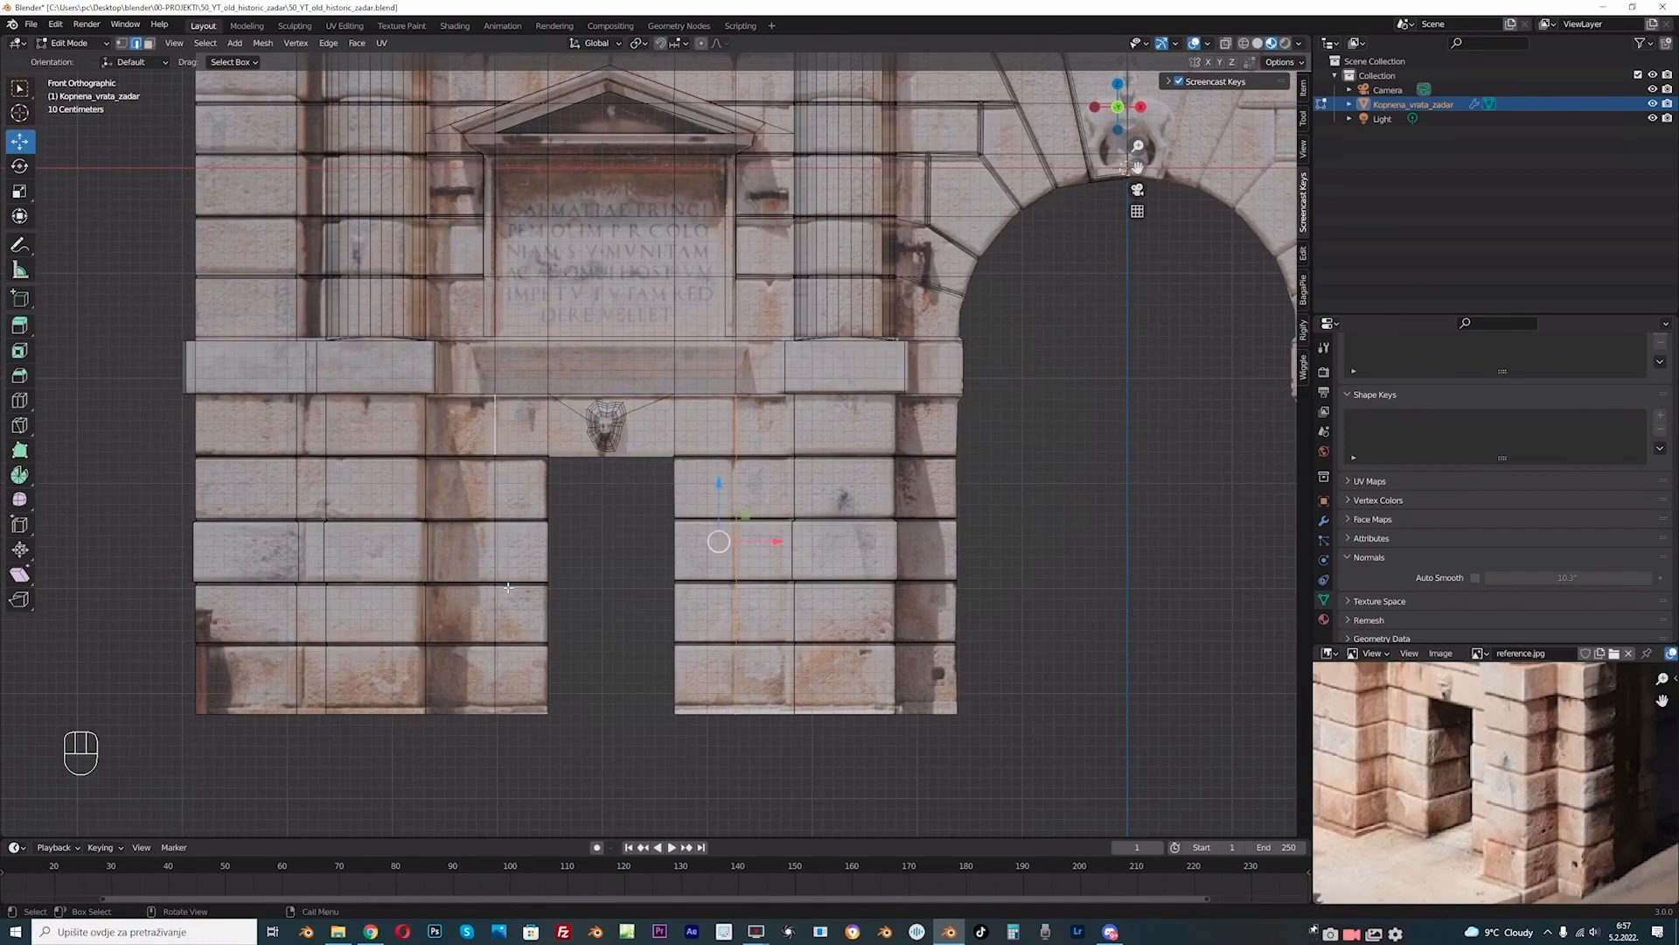
ctrl+click(493, 662)
scroll(504, 596, up, 2)
middle_drag(822, 495, 927, 490)
scroll(787, 511, up, 1)
scroll(927, 490, up, 2)
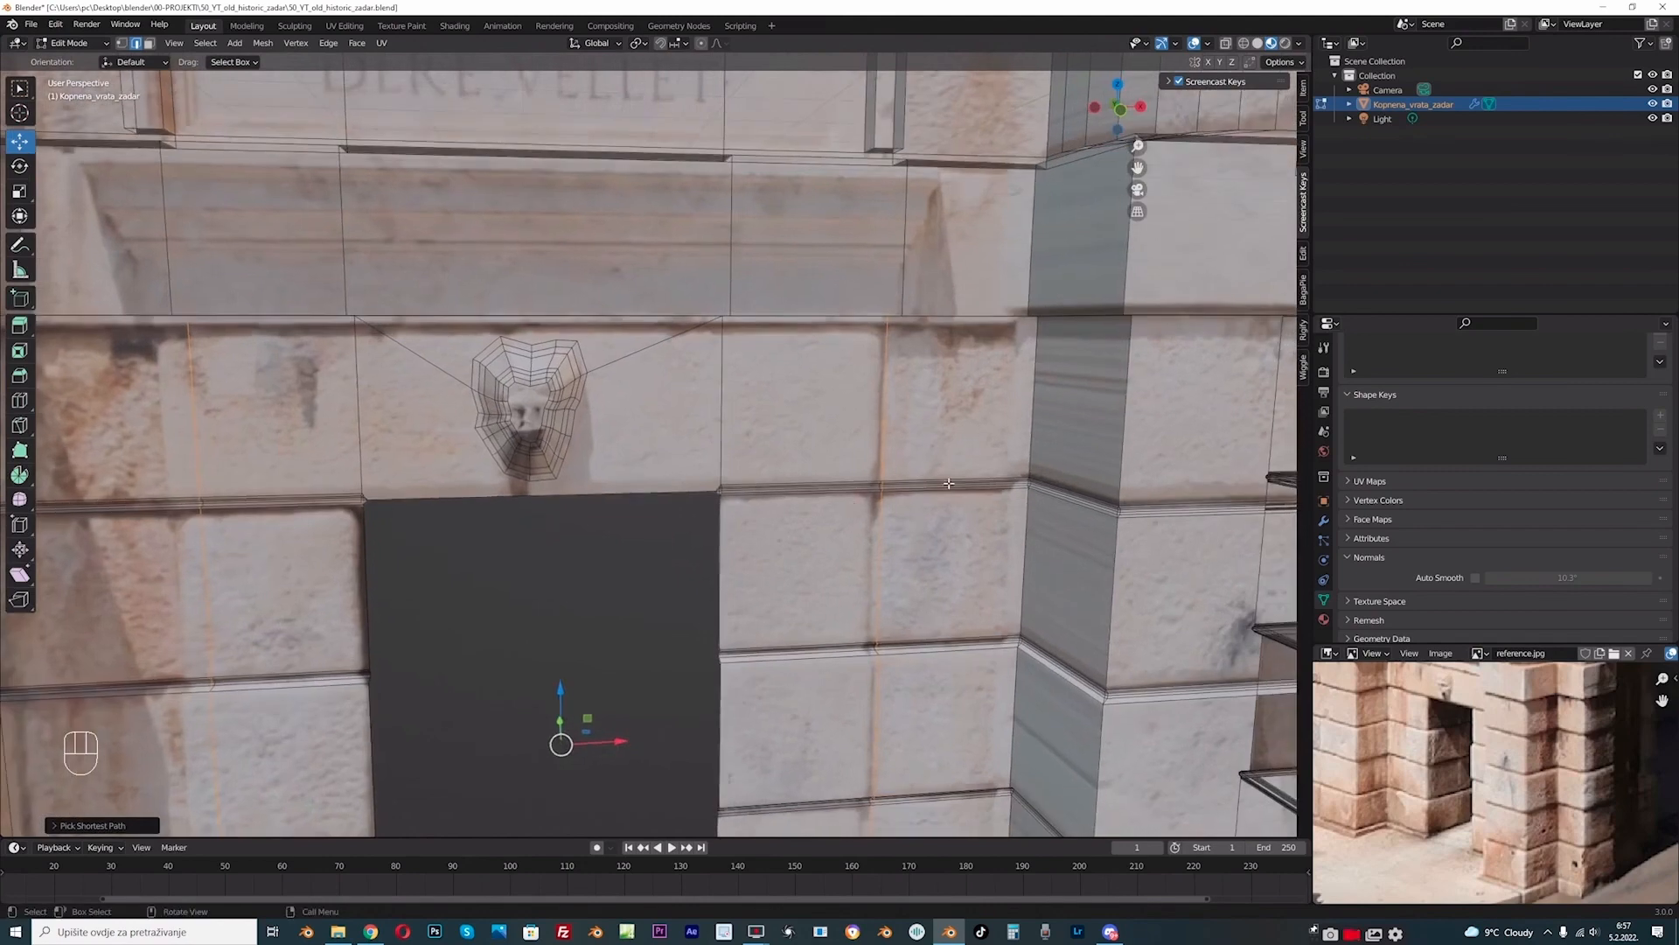
key(ctrl+b)
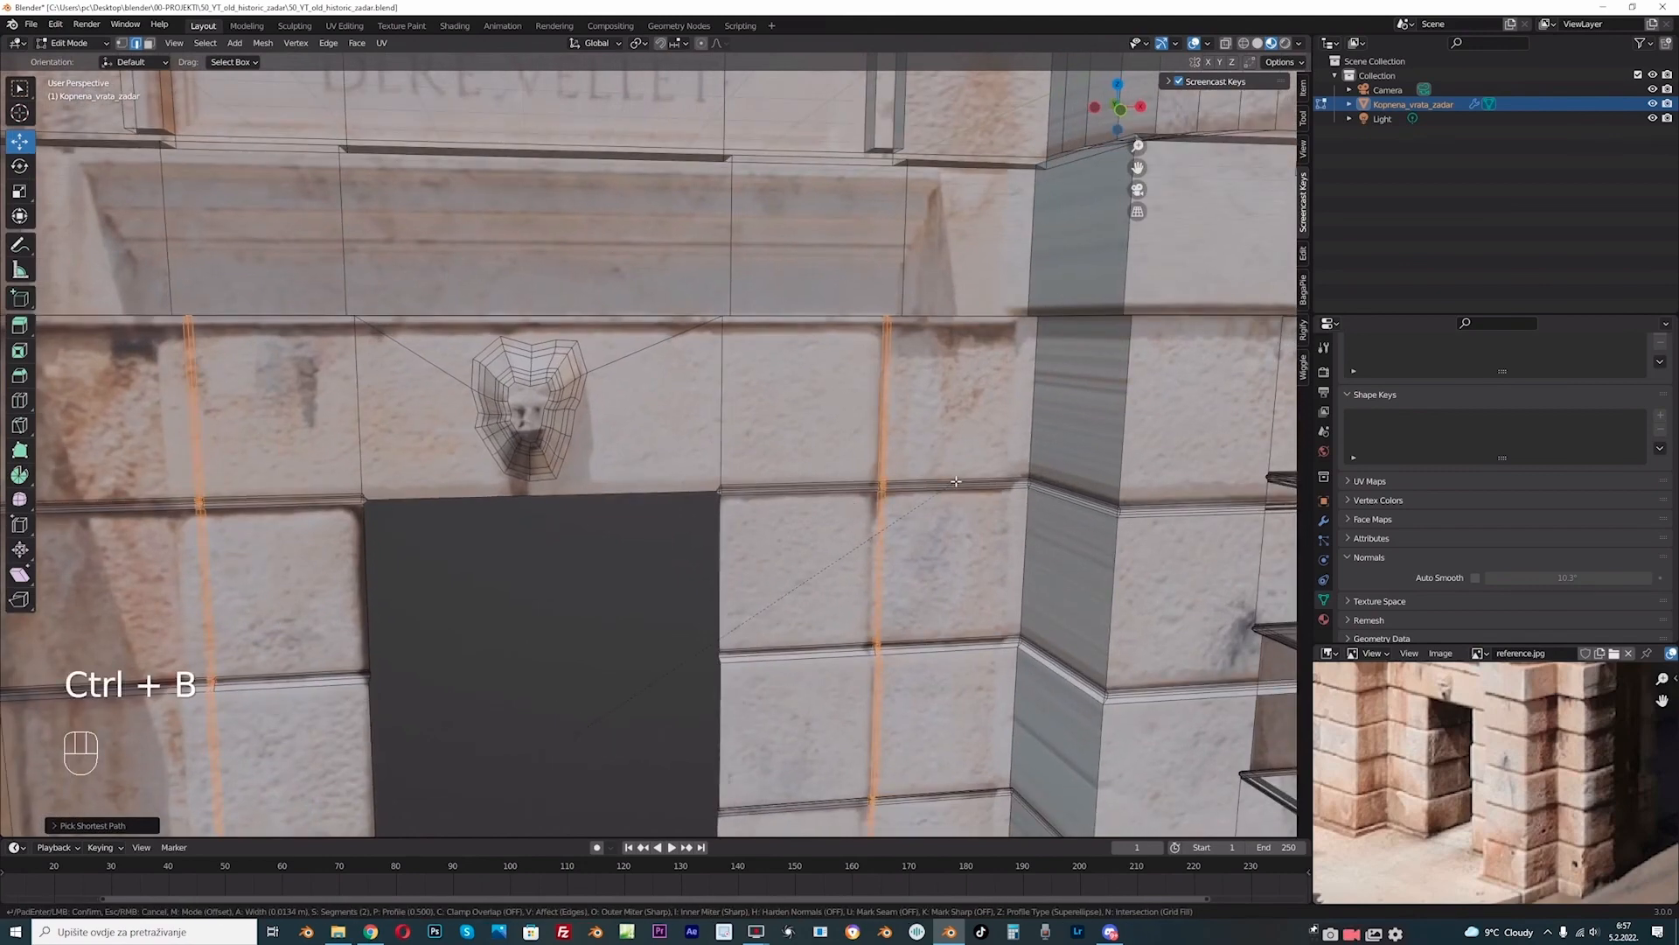
click(956, 481)
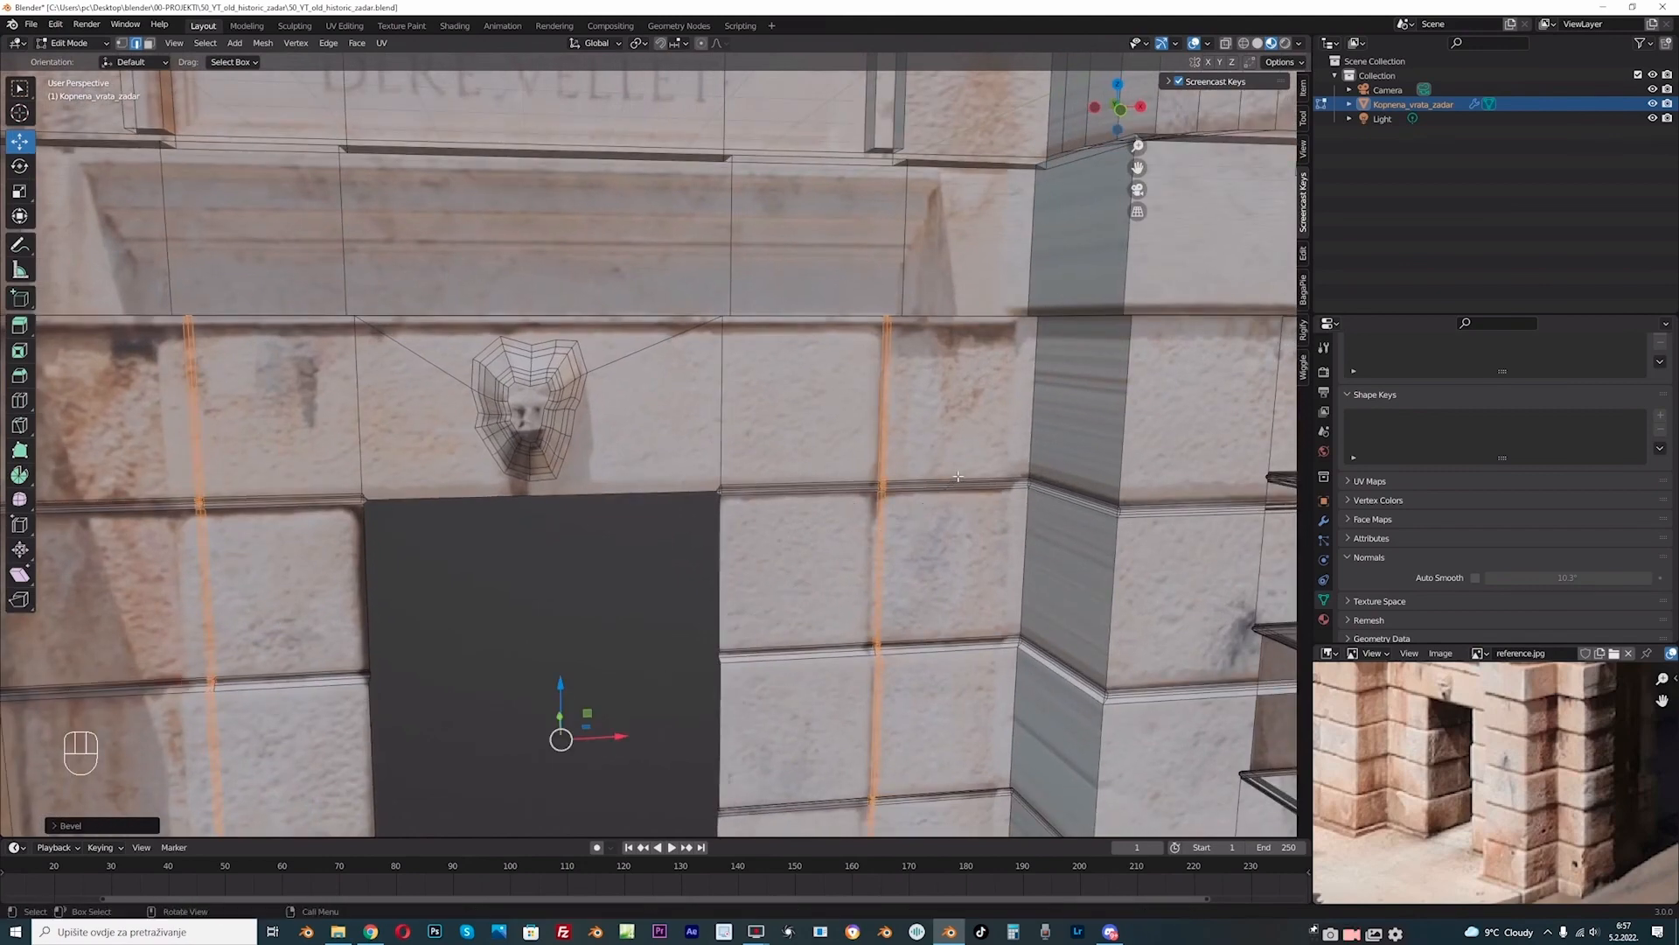
Step: Shrink the selection to the centre lines of both bevels and push them into the wall along Y to form grooves
key(ctrl+KP_Subtract)
middle_drag(958, 477, 901, 525)
drag(1144, 167, 1231, 75)
scroll(847, 460, up, 1)
drag(746, 645, 706, 628)
mouse_move(706, 628)
middle_down()
mouse_move(739, 630)
mouse_move(694, 637)
mouse_move(686, 612)
middle_up()
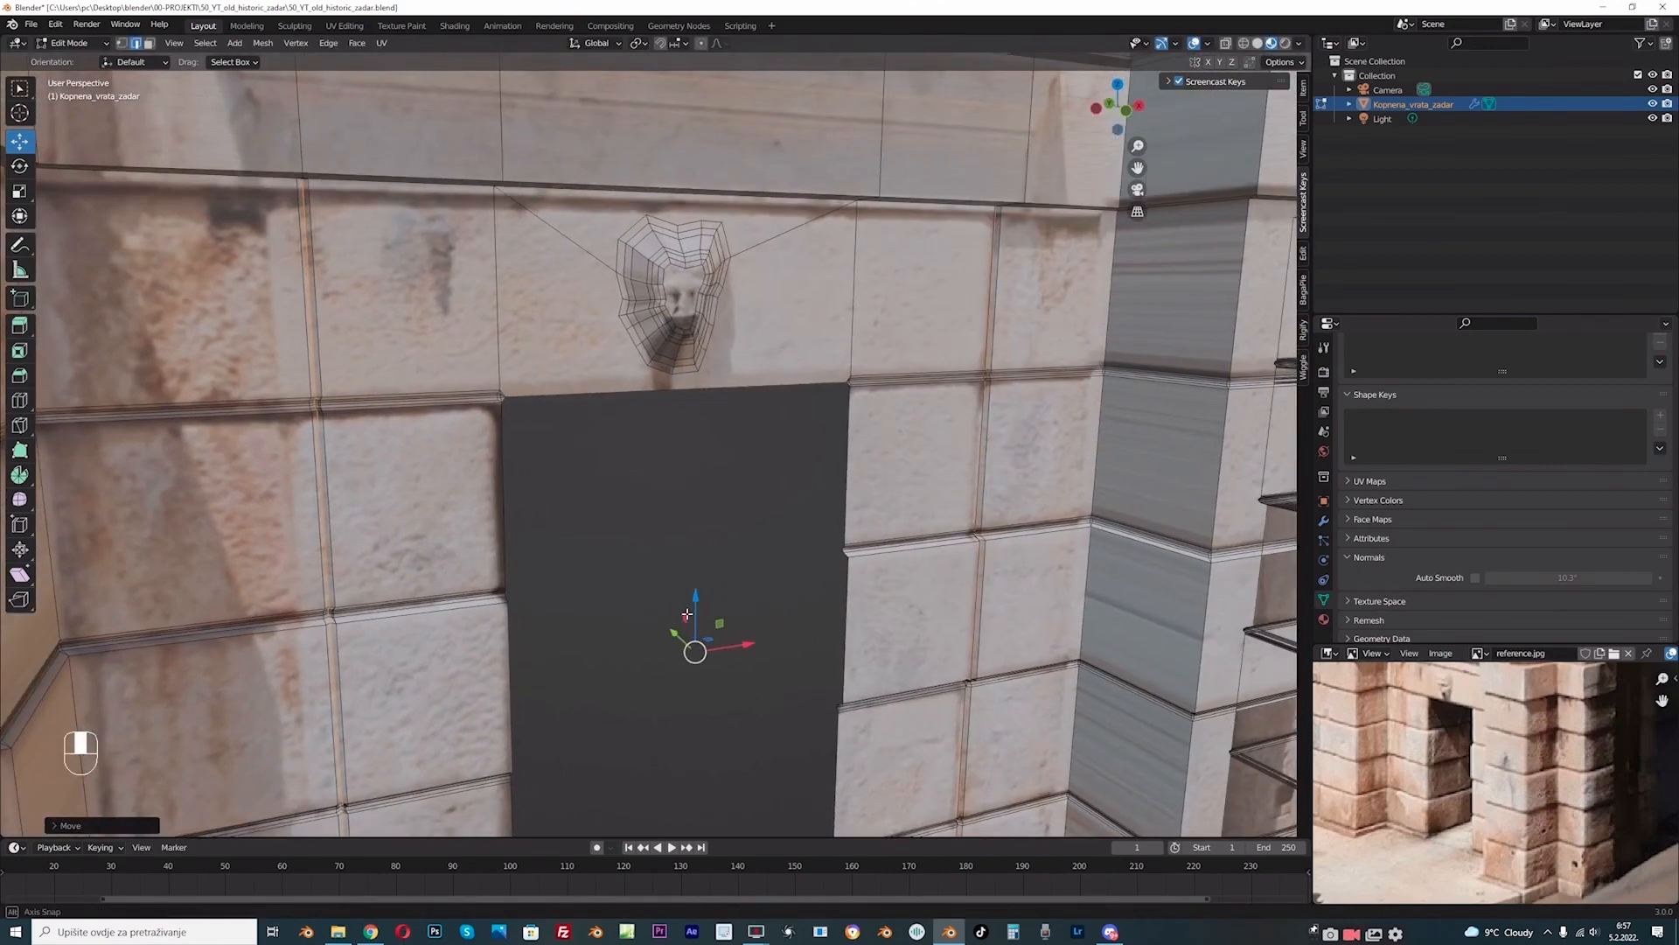
key(ctrl)
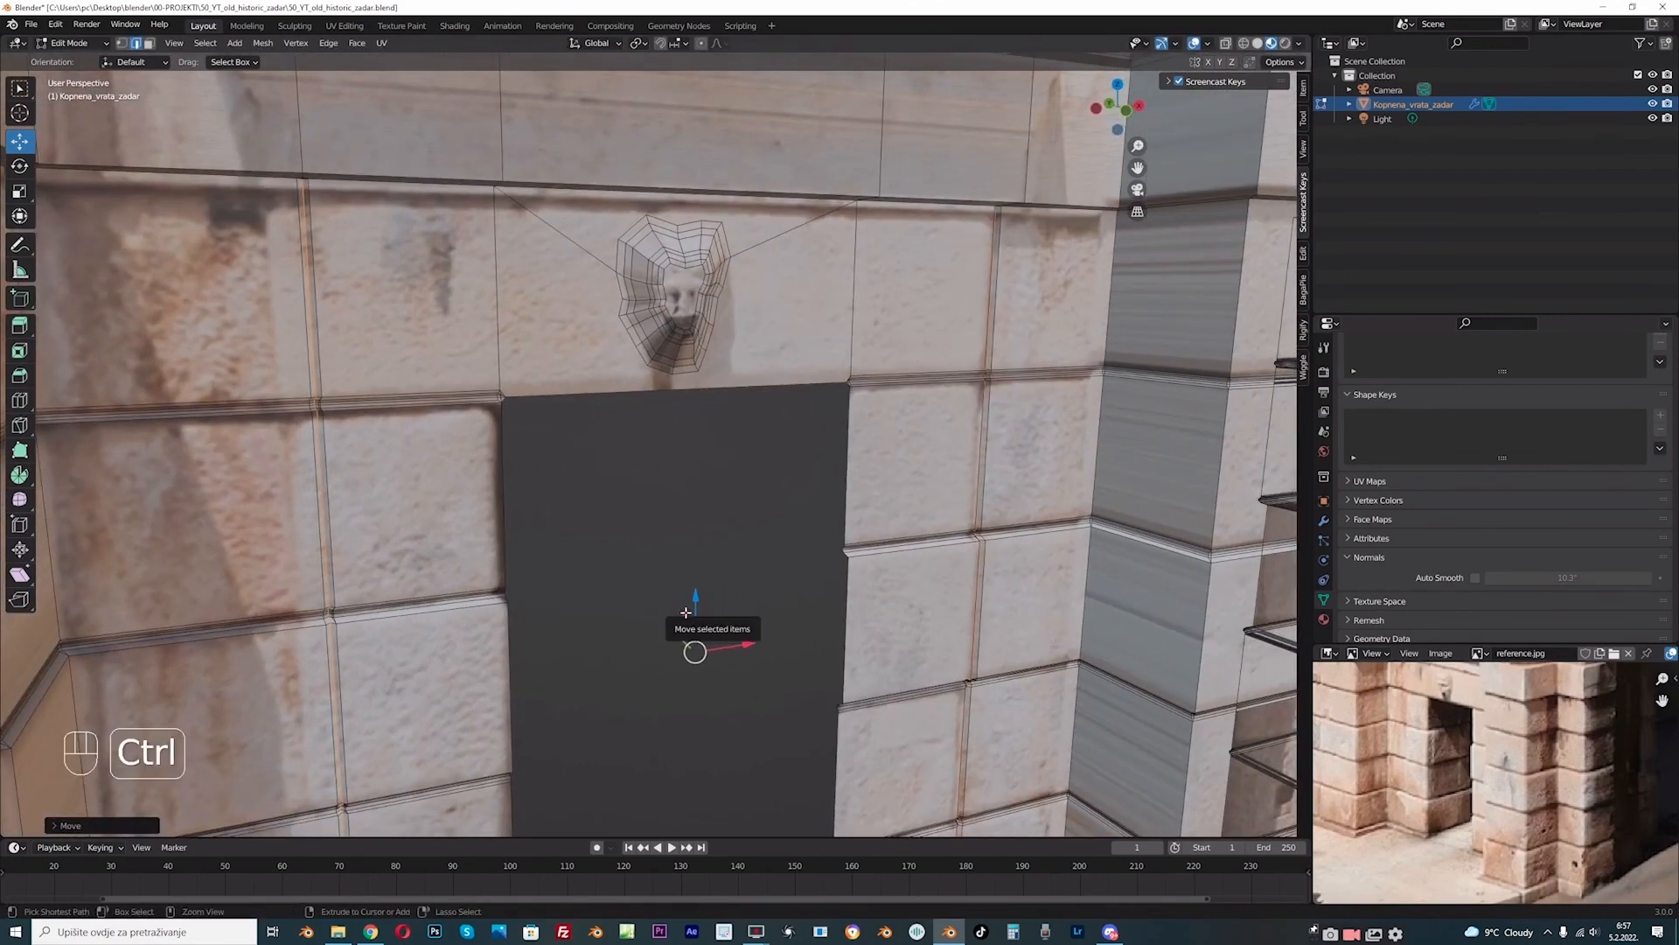
key(ctrl+KP_Add)
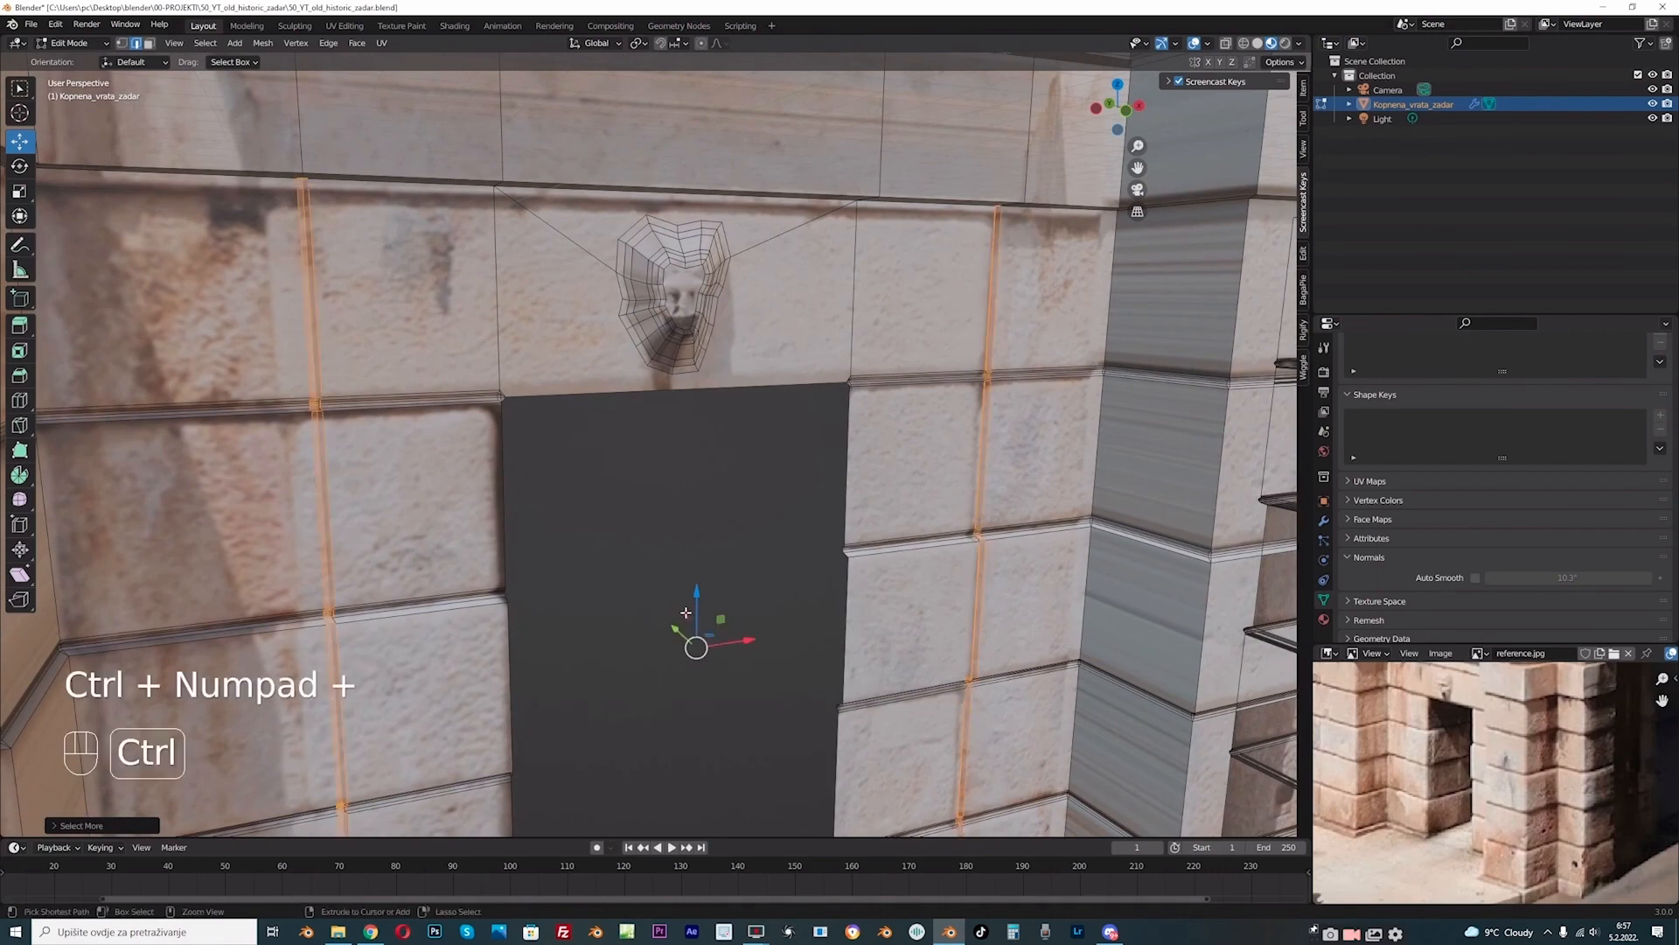
key(ctrl+b)
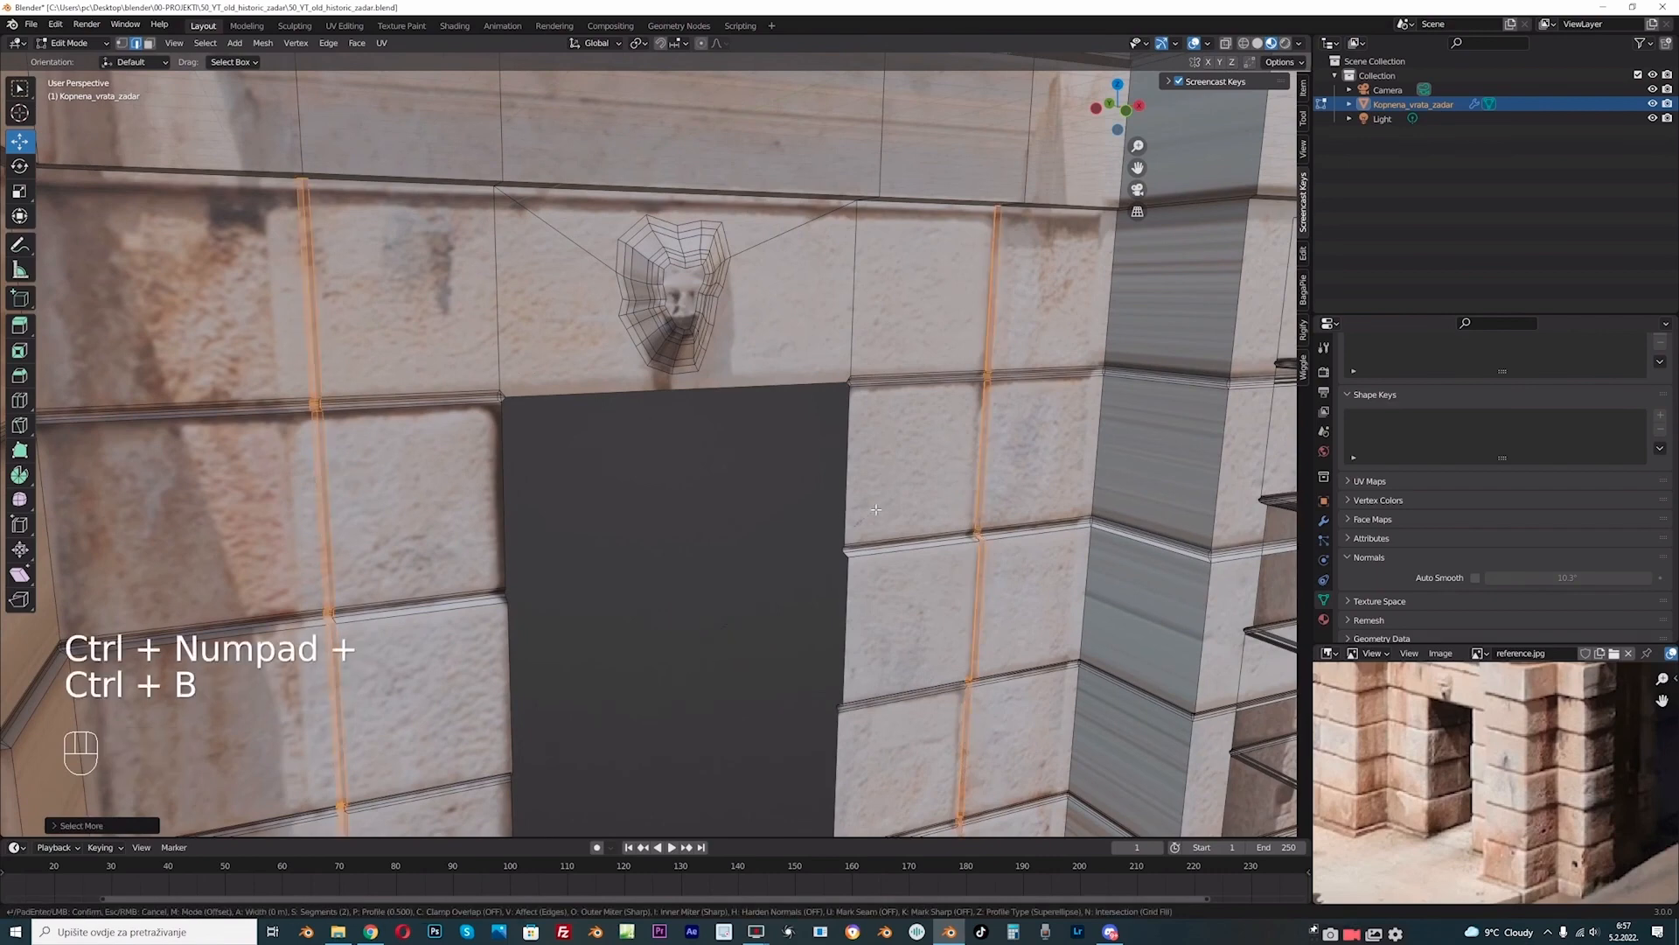
right_click(800, 542)
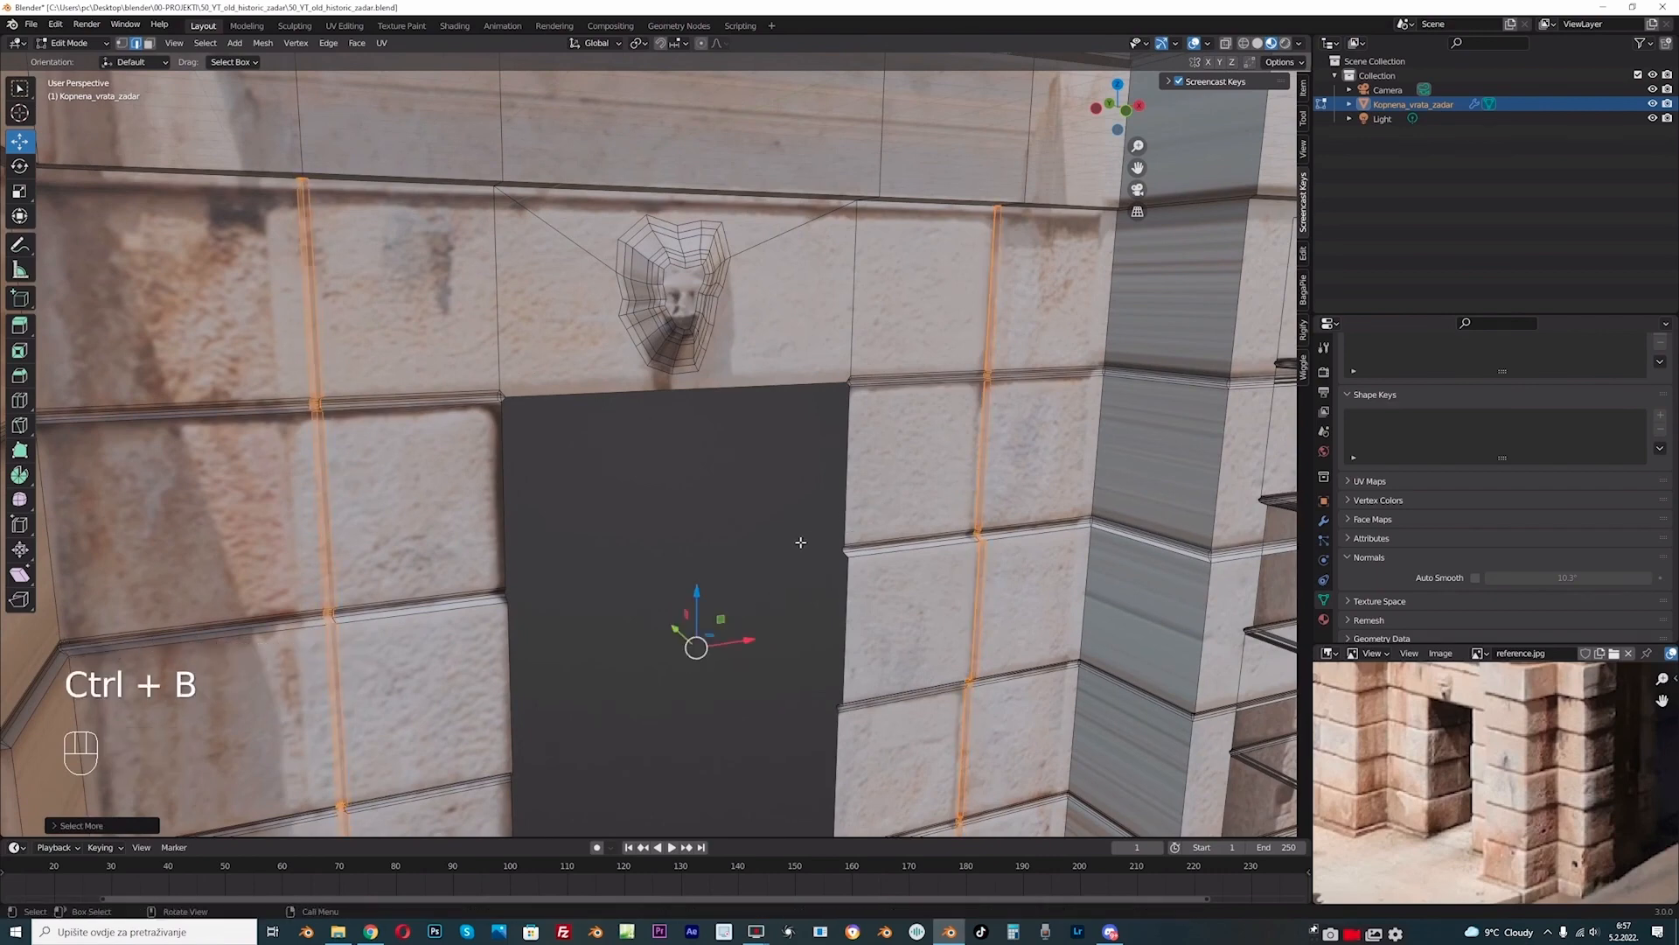
key(ctrl+z)
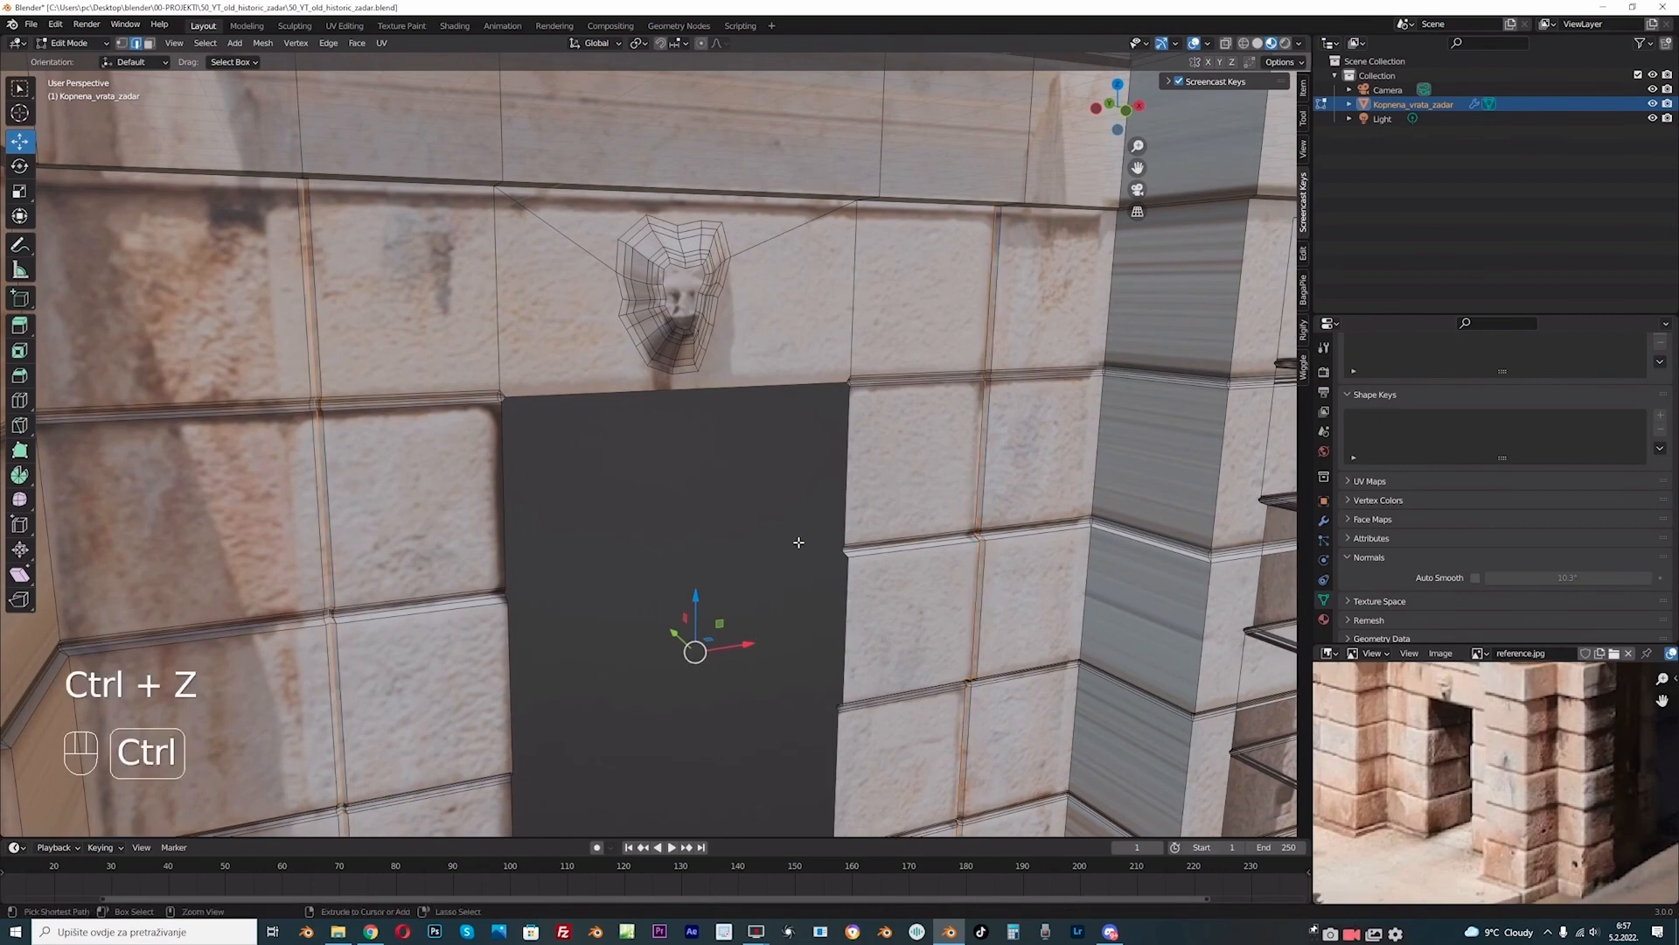
Step: Bevel the centre lines of both vertical grooves about 0.007 m wide with 2 segments
scroll(800, 536, up, 1)
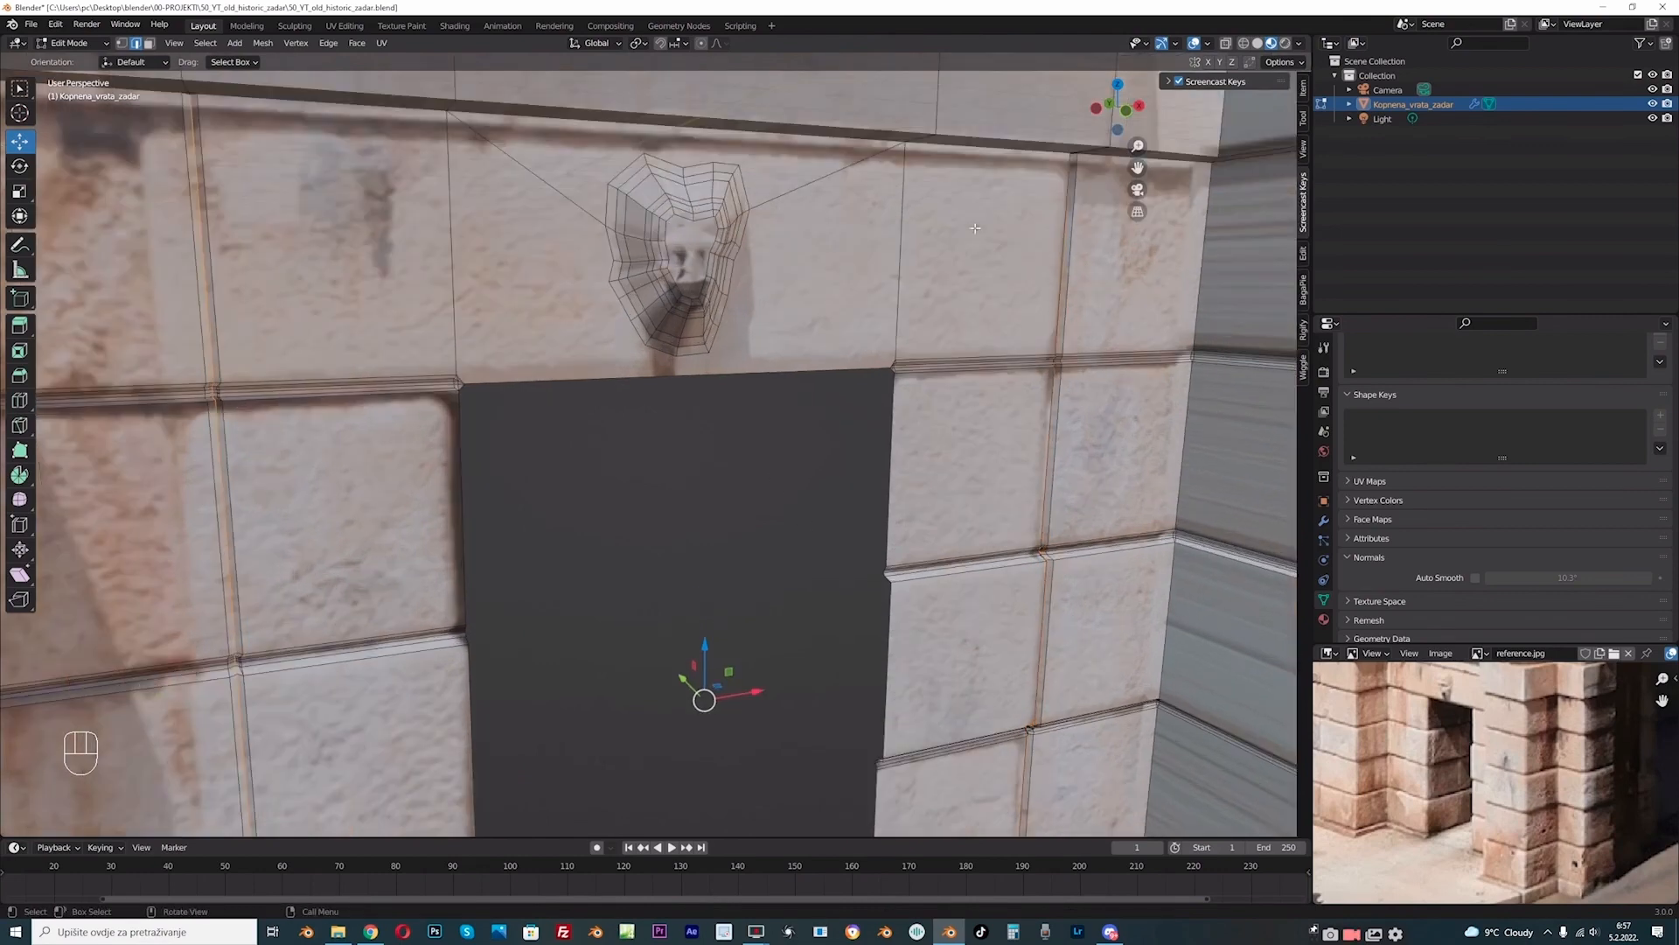
shift+middle_drag(298, 448, 788, 441)
scroll(788, 441, down, 3)
scroll(788, 440, up, 3)
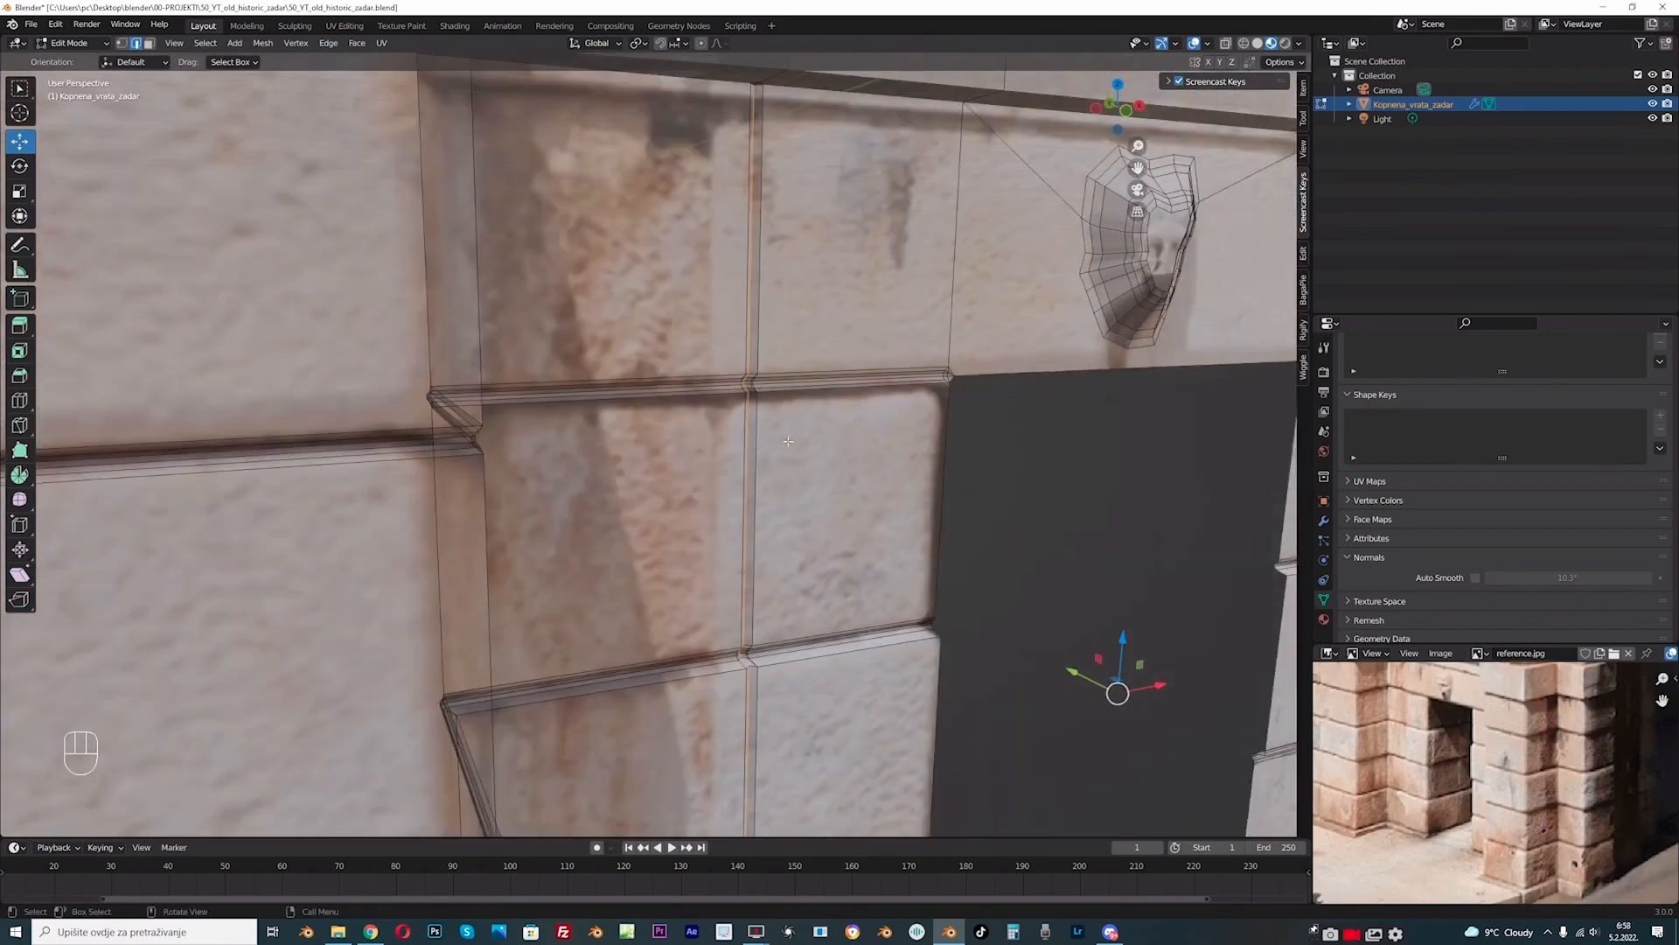
scroll(788, 441, up, 3)
key(ctrl+b)
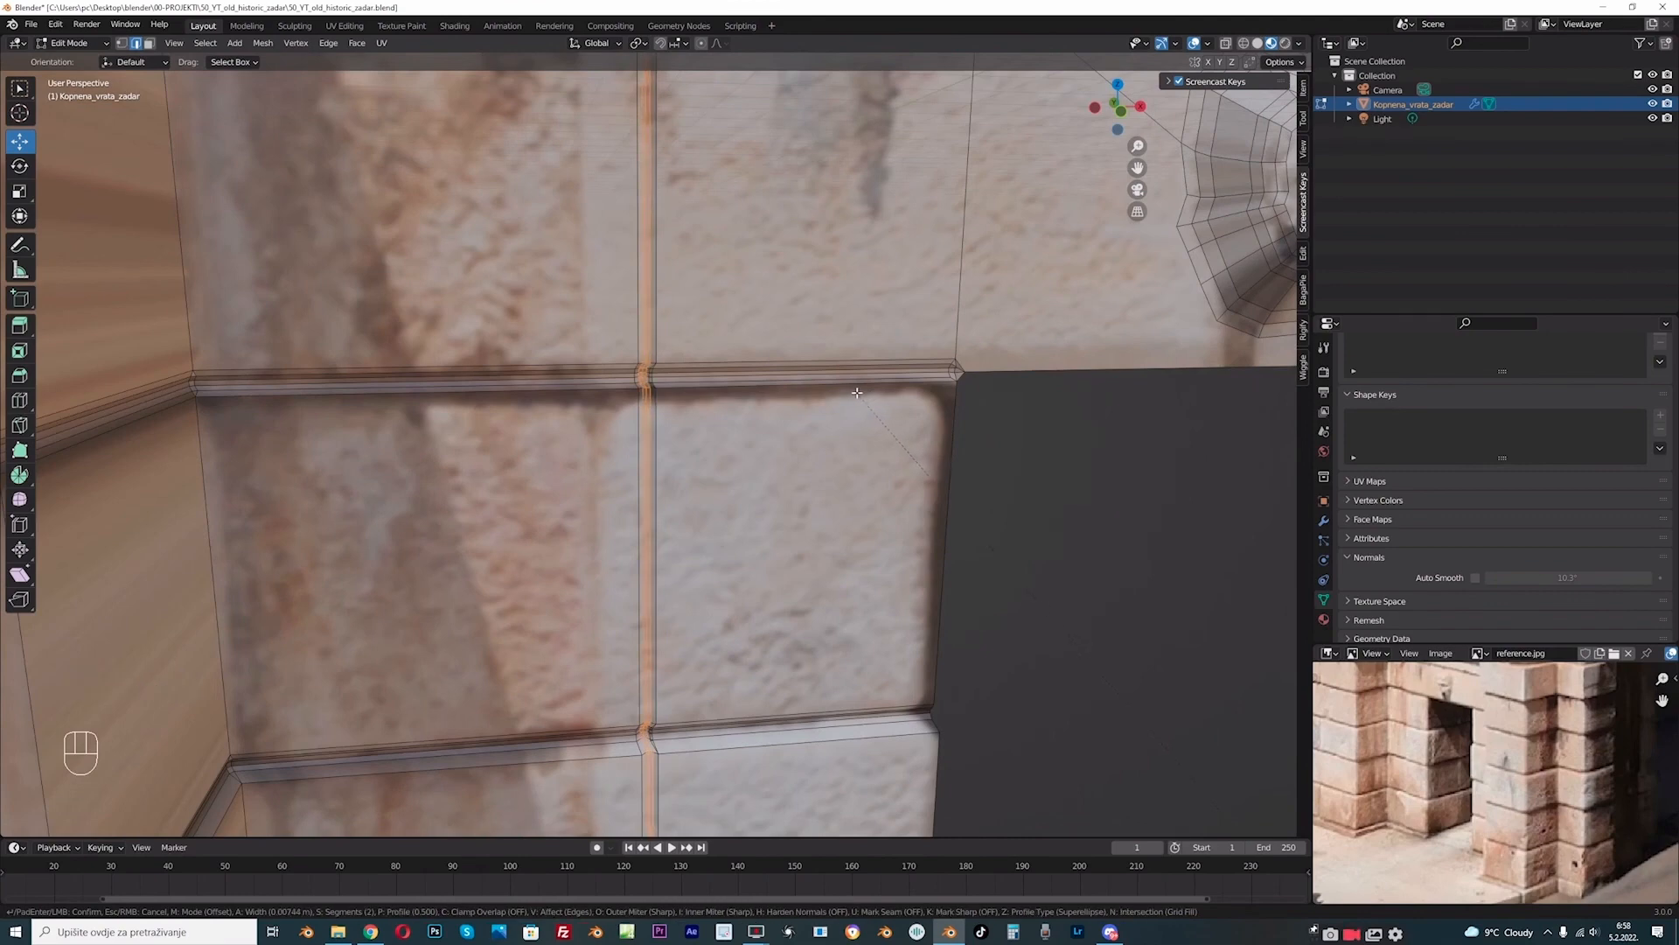
click(857, 393)
scroll(858, 393, down, 6)
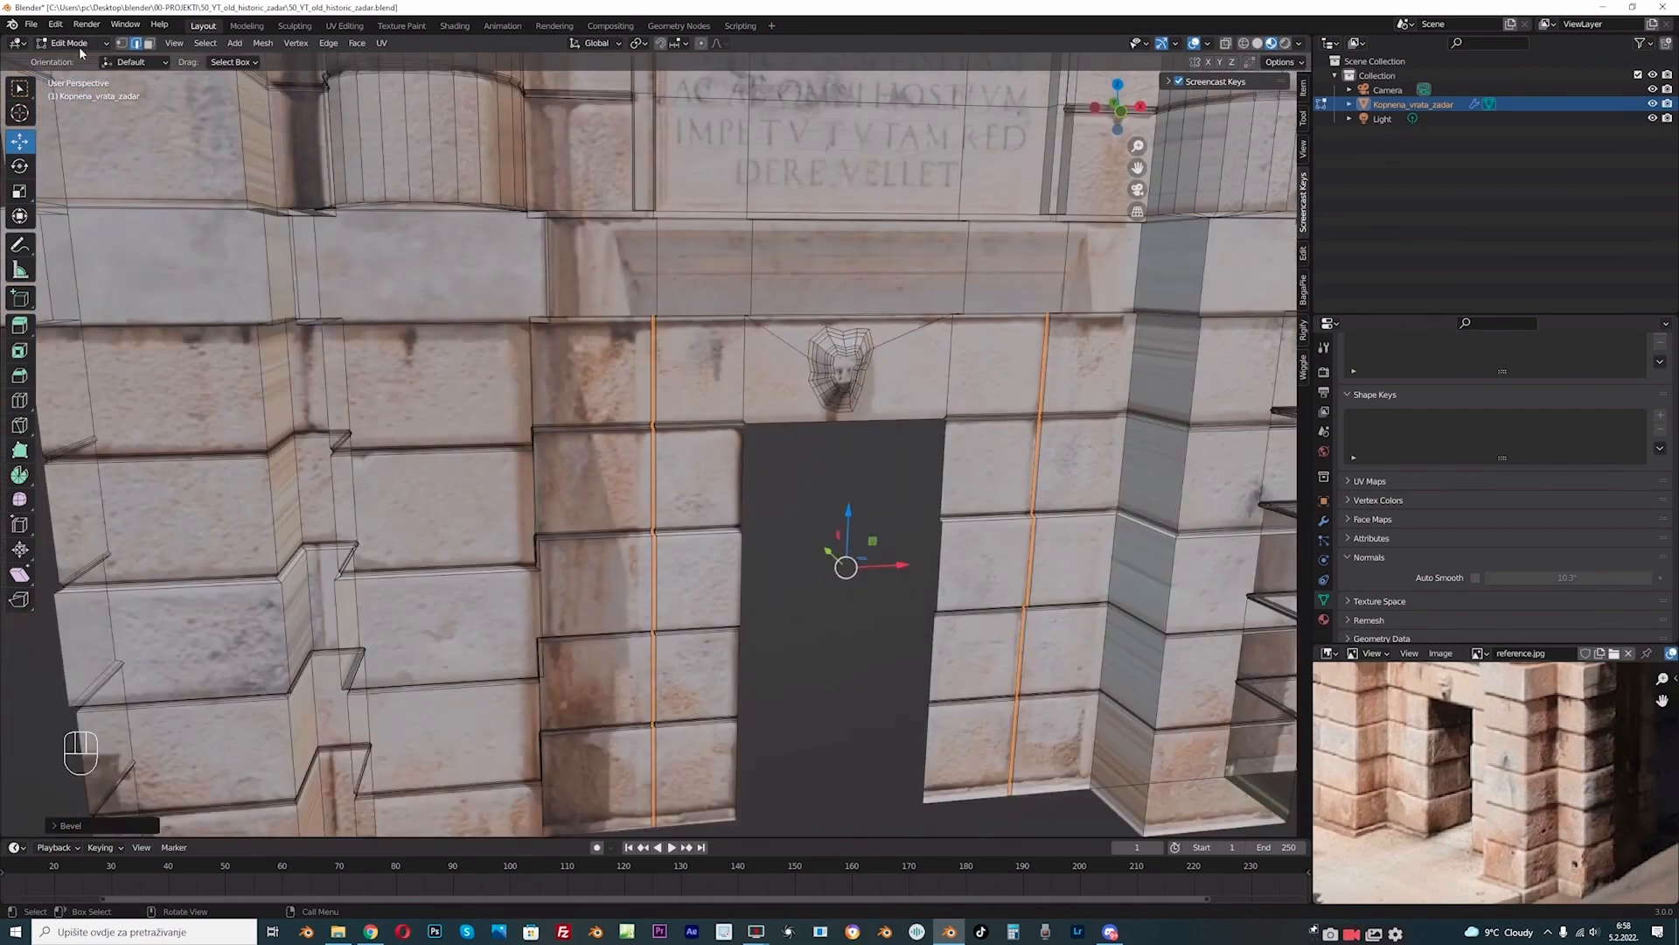
Step: Switch to Object Mode with solid shading and inspect the vertical grooves beside the left doorway
click(79, 45)
click(76, 62)
click(1256, 43)
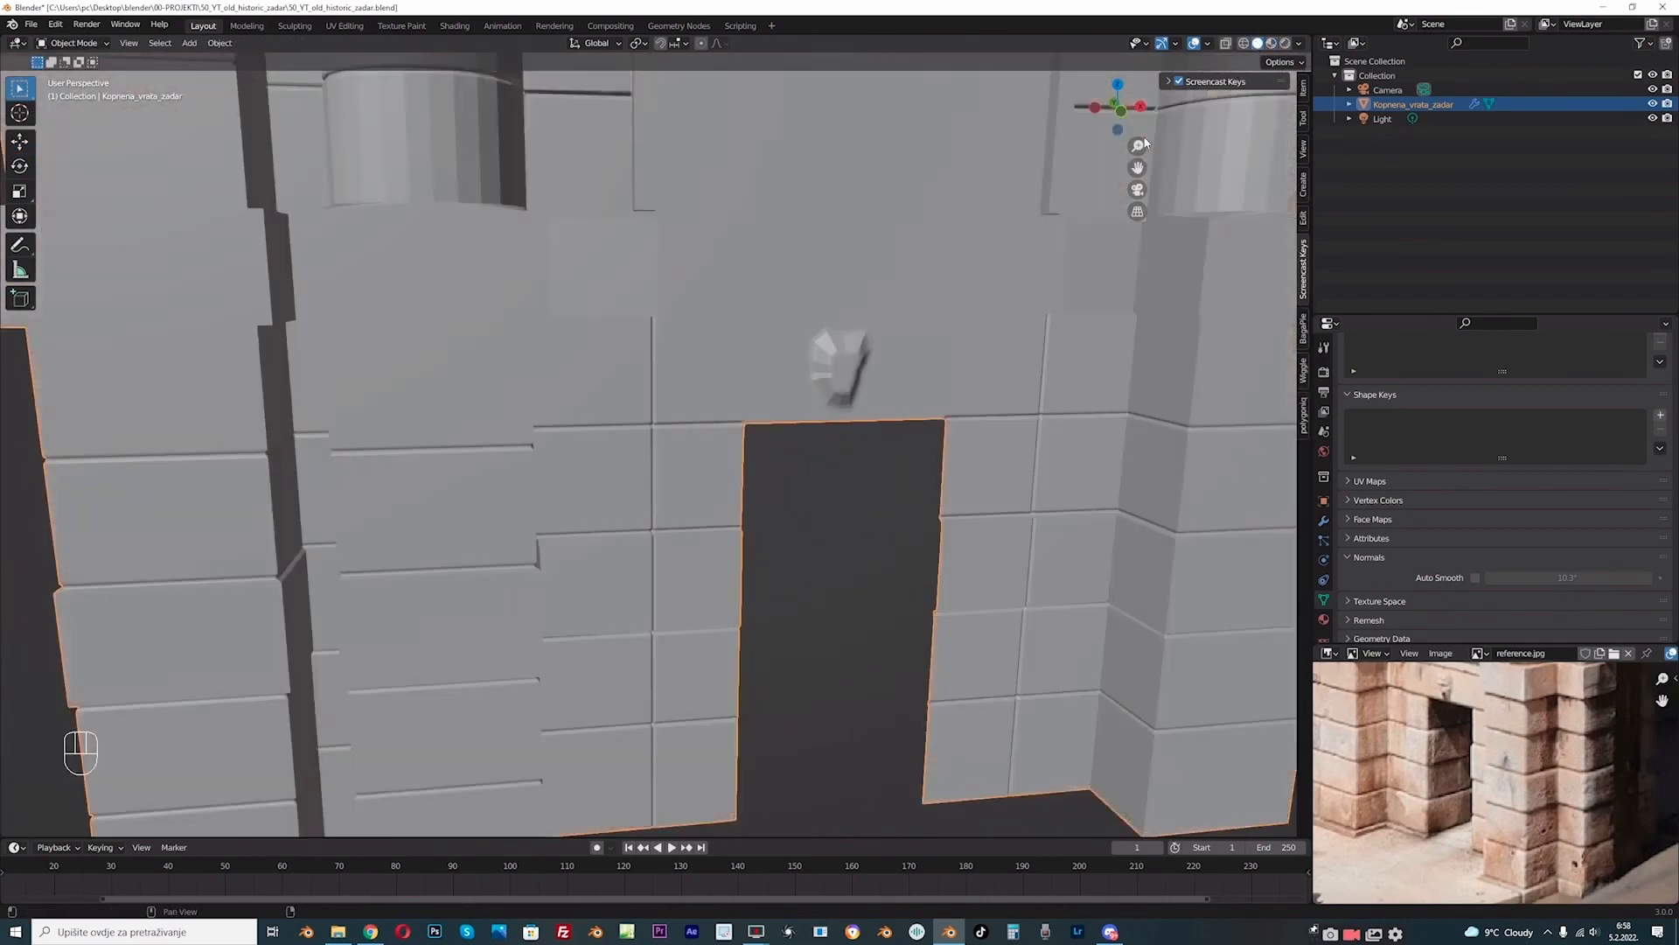
scroll(775, 434, down, 2)
middle_drag(770, 430, 809, 450)
scroll(855, 506, up, 1)
mouse_move(855, 507)
middle_down()
mouse_move(832, 524)
mouse_move(862, 511)
middle_up()
scroll(998, 373, up, 1)
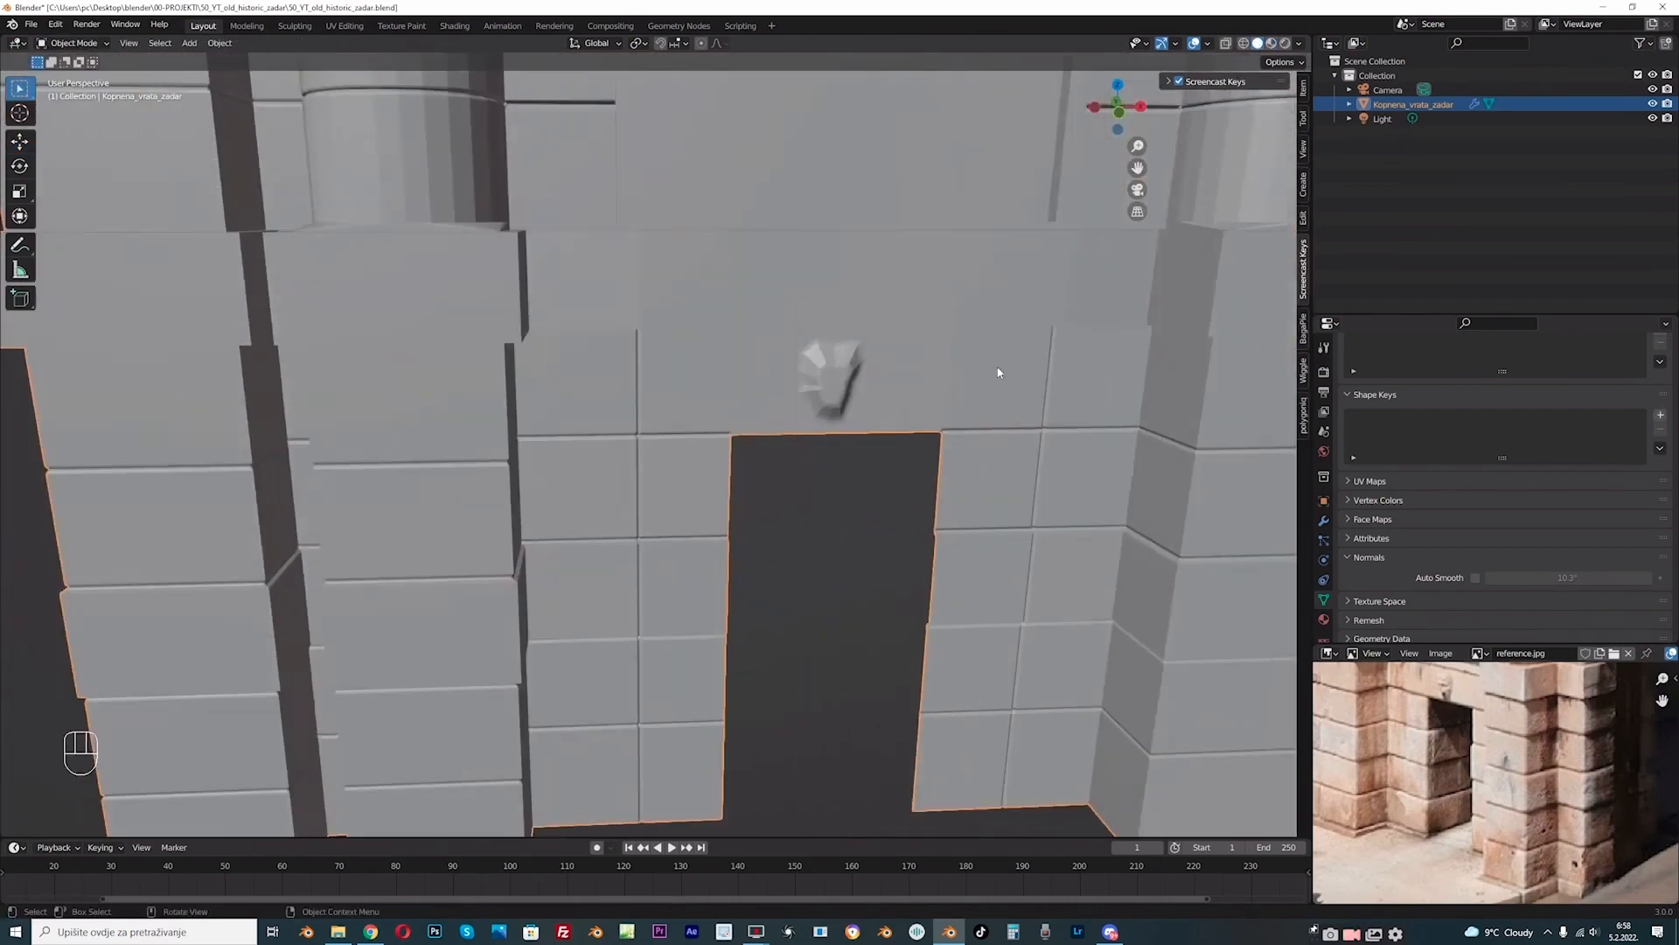
drag(1137, 167, 1039, 121)
scroll(600, 502, up, 1)
middle_drag(581, 513, 605, 495)
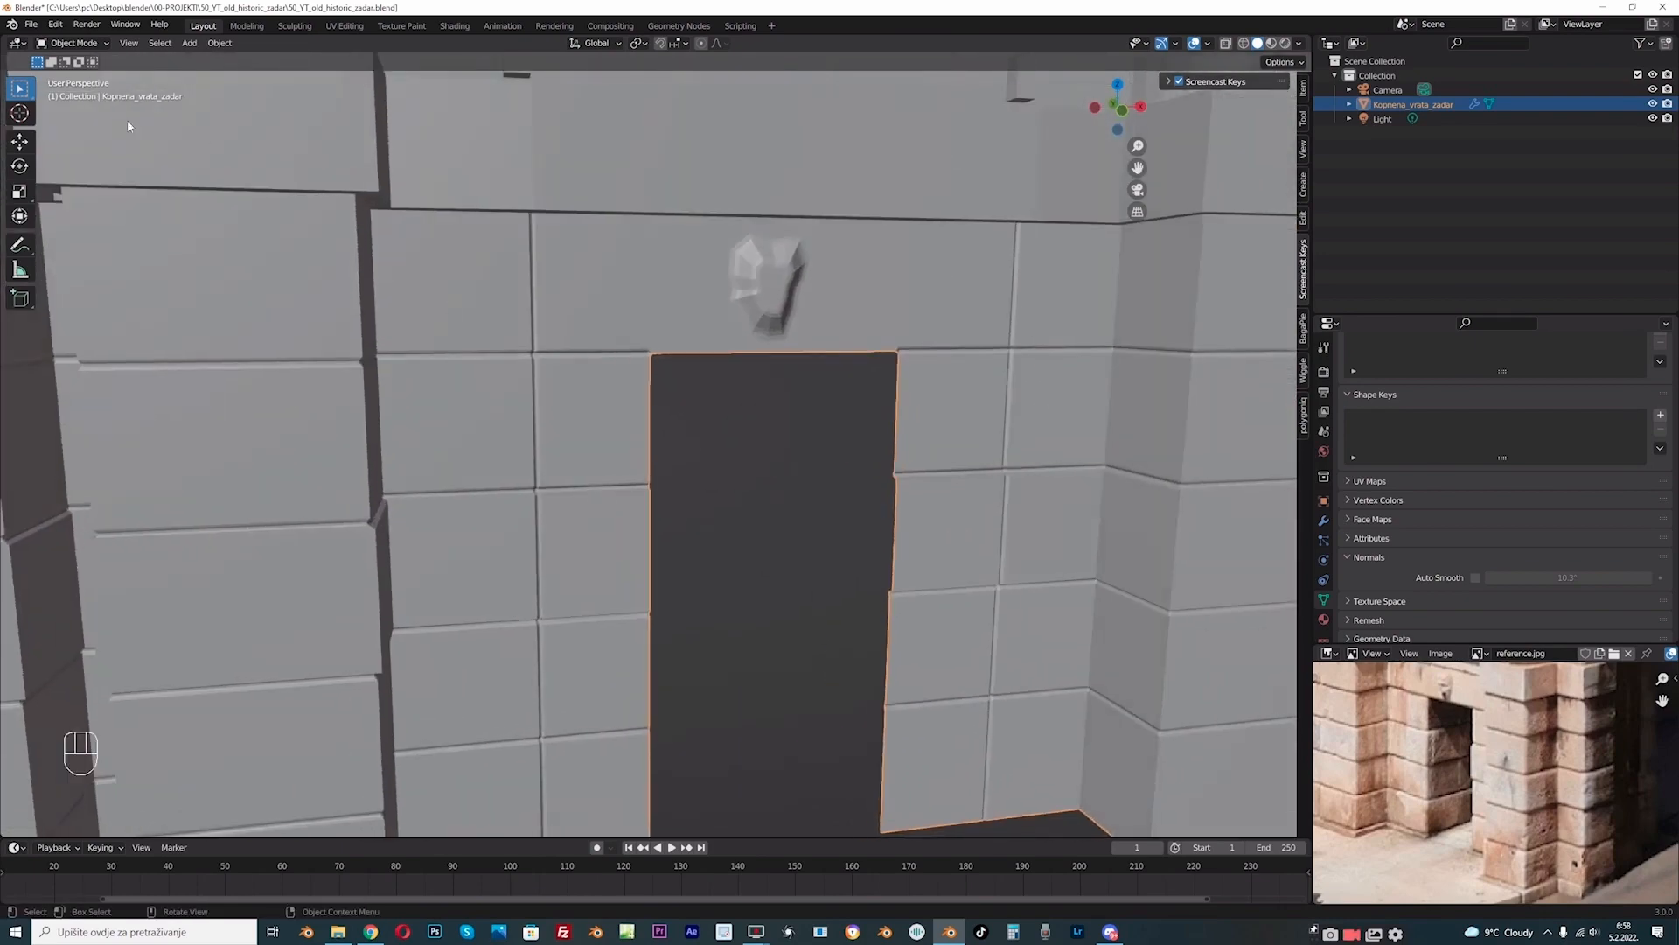
Step: Switch the gate model to Edit Mode and check the doorway stonework in the browser reference photo
click(75, 43)
click(76, 79)
click(371, 931)
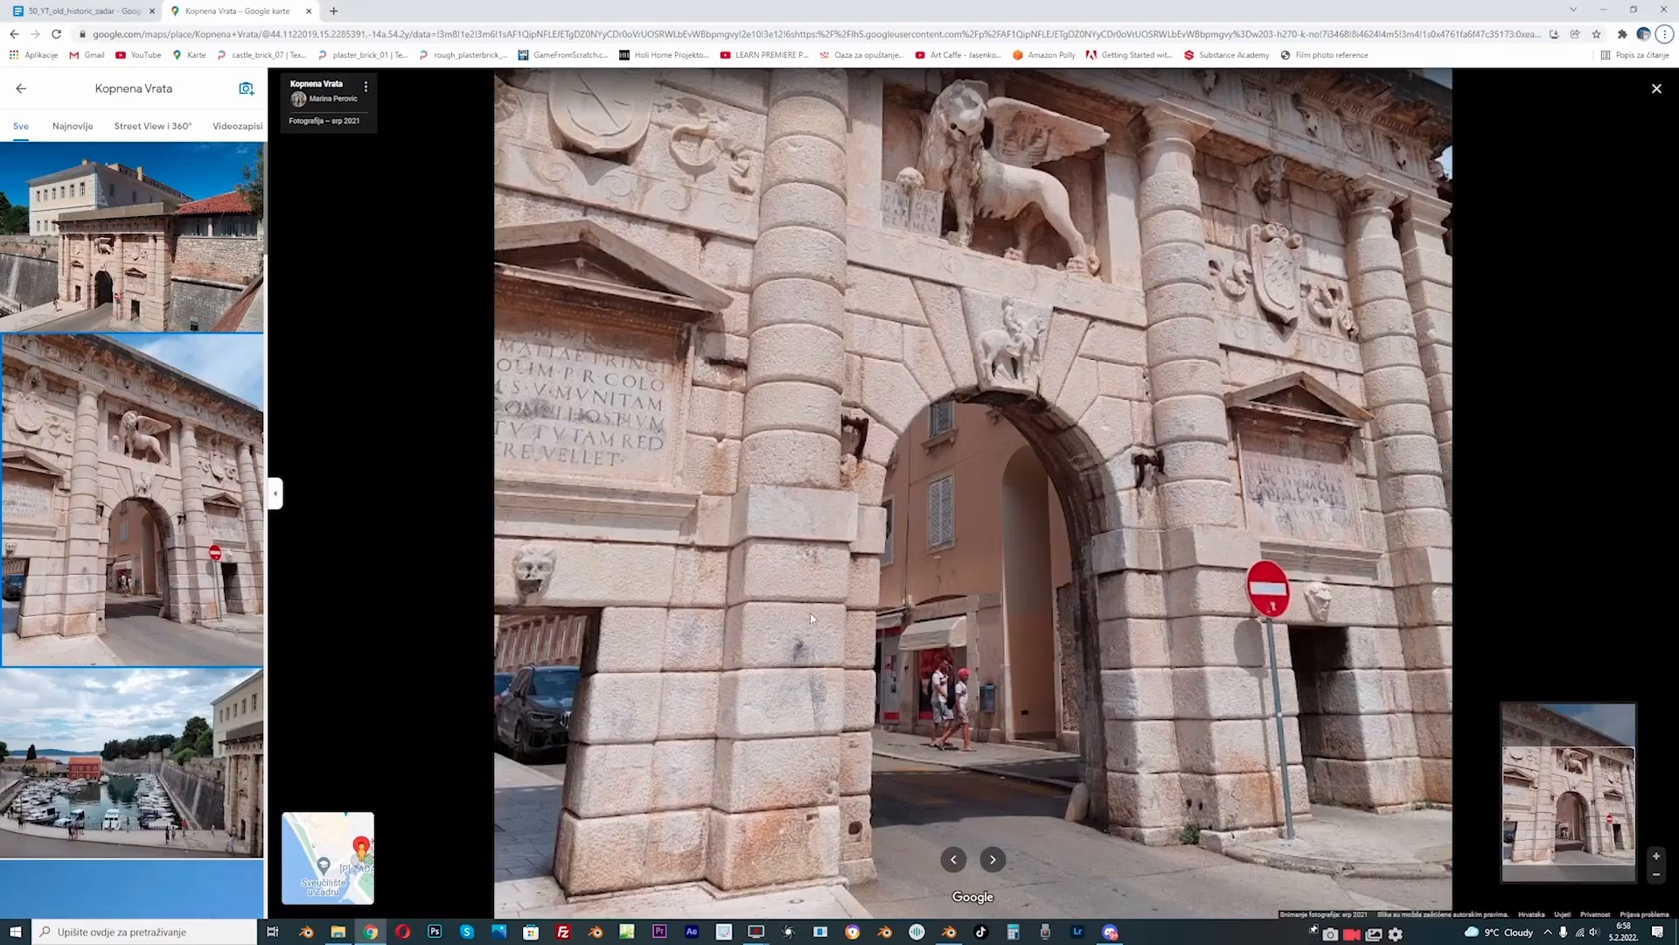
click(949, 932)
click(633, 712)
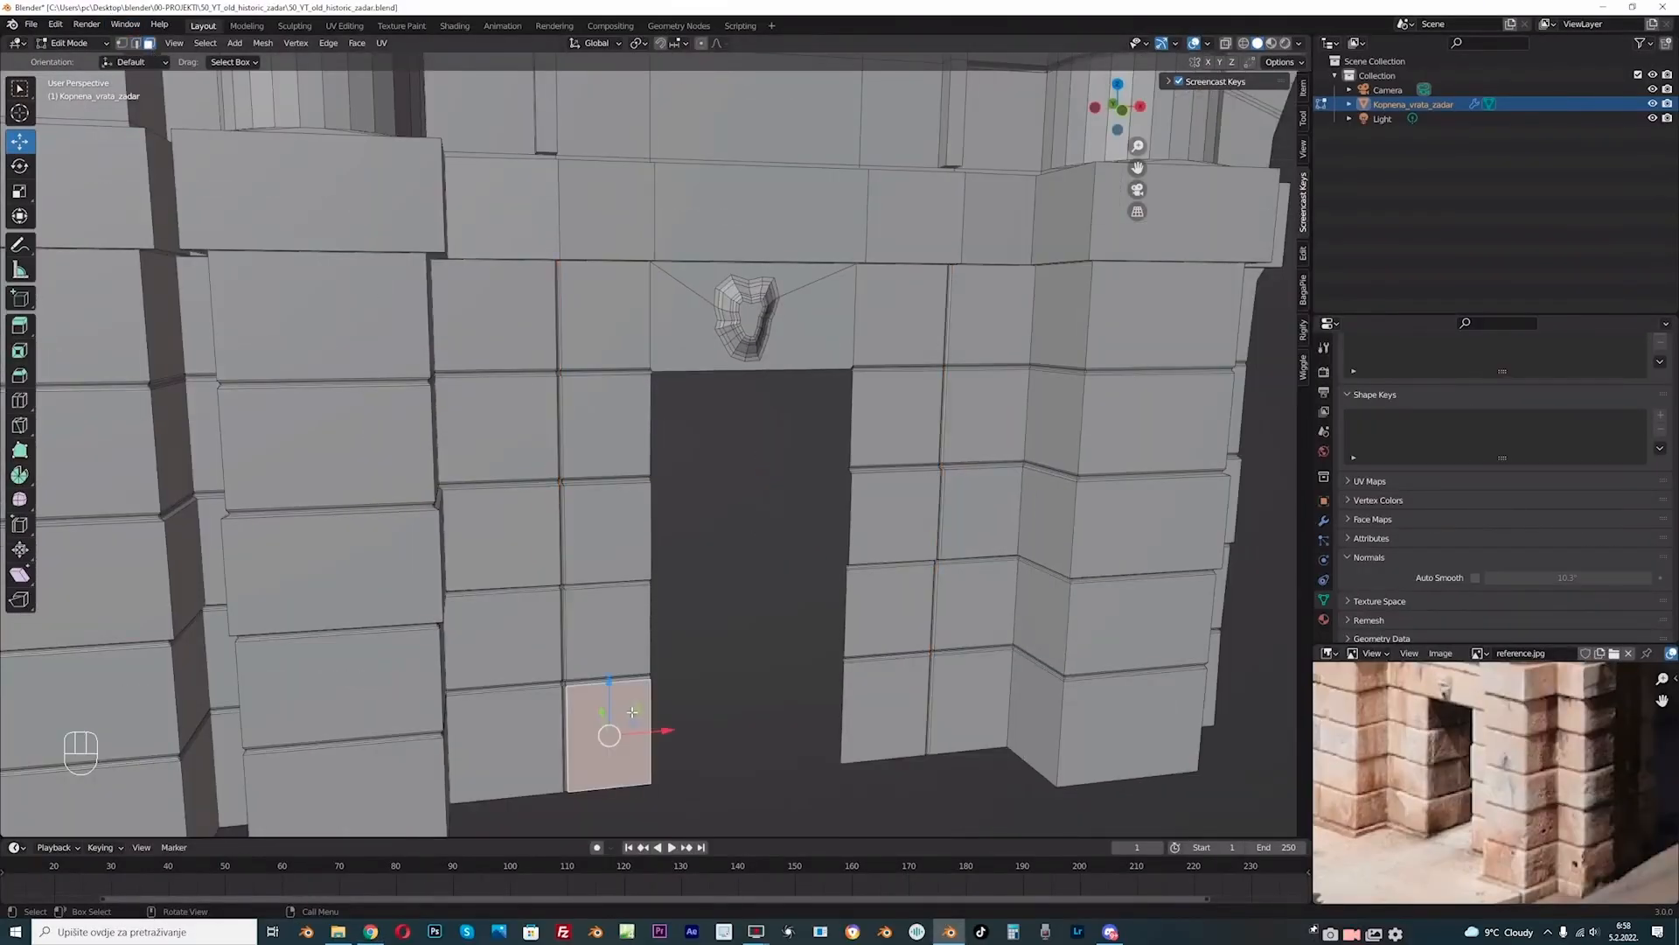
ctrl+click(605, 634)
ctrl+click(605, 547)
Step: Select the five stacked block faces directly left of the left doorway, from the bottom block up to lintel level
click(612, 725)
shift+click(602, 631)
shift+click(599, 537)
shift+click(611, 427)
shift+click(621, 329)
Step: Extend the selection across the lintel with its carved head and down the stacked blocks directly right of the left doorway
shift+click(681, 325)
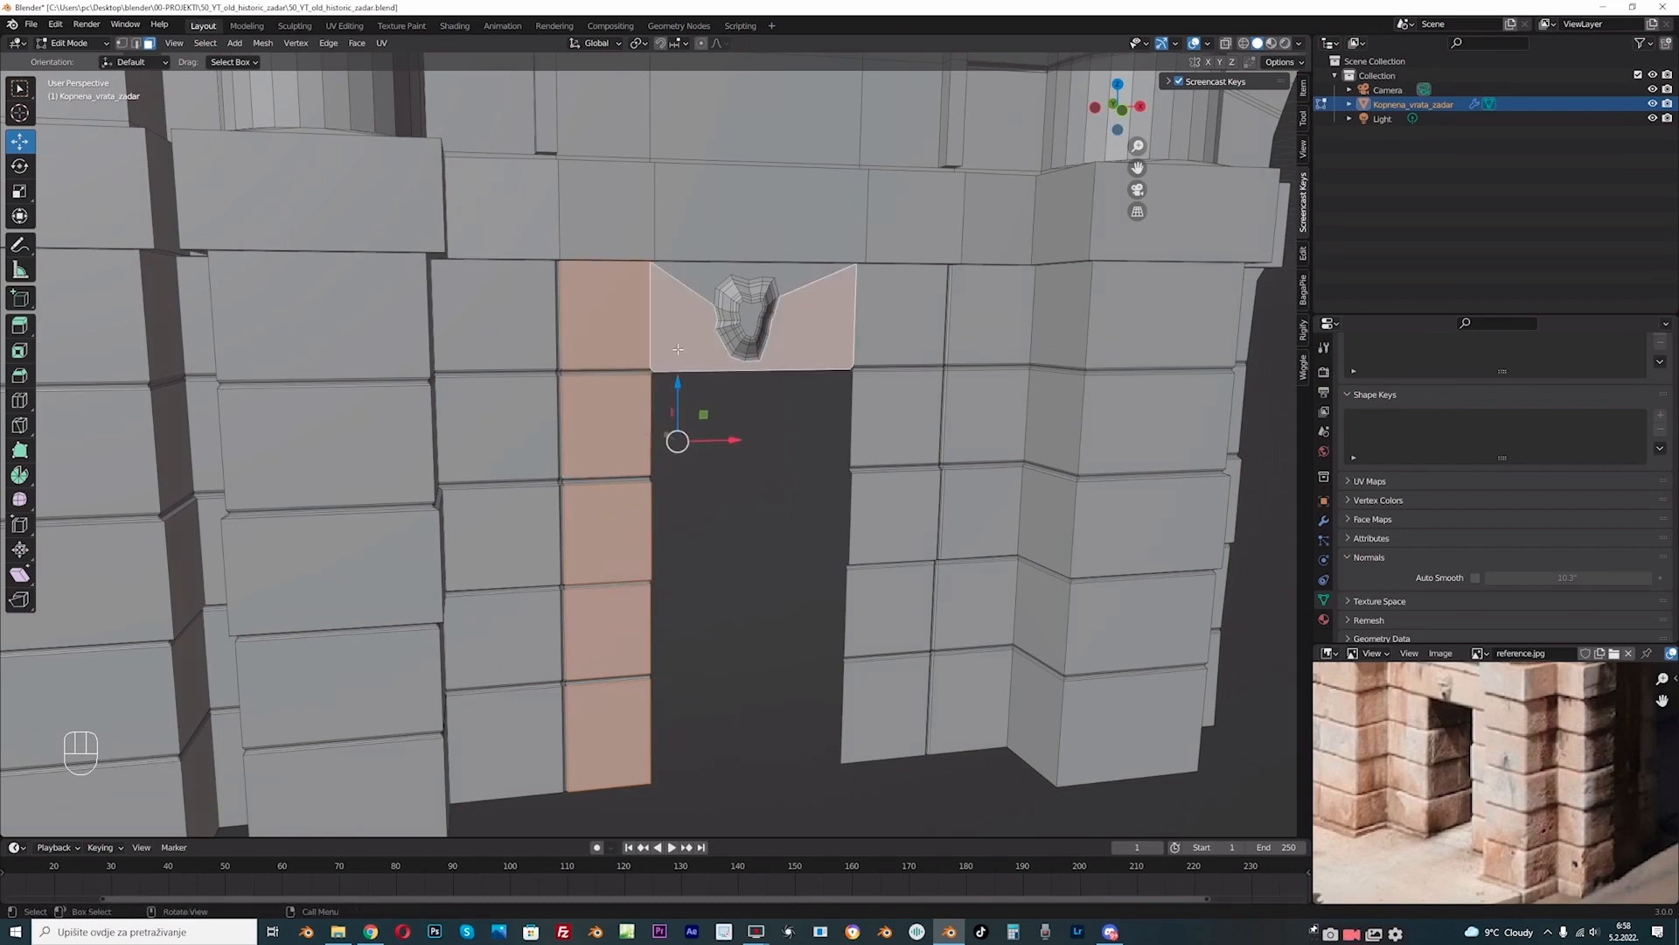
middle_drag(678, 349, 773, 346)
ctrl+click(773, 345)
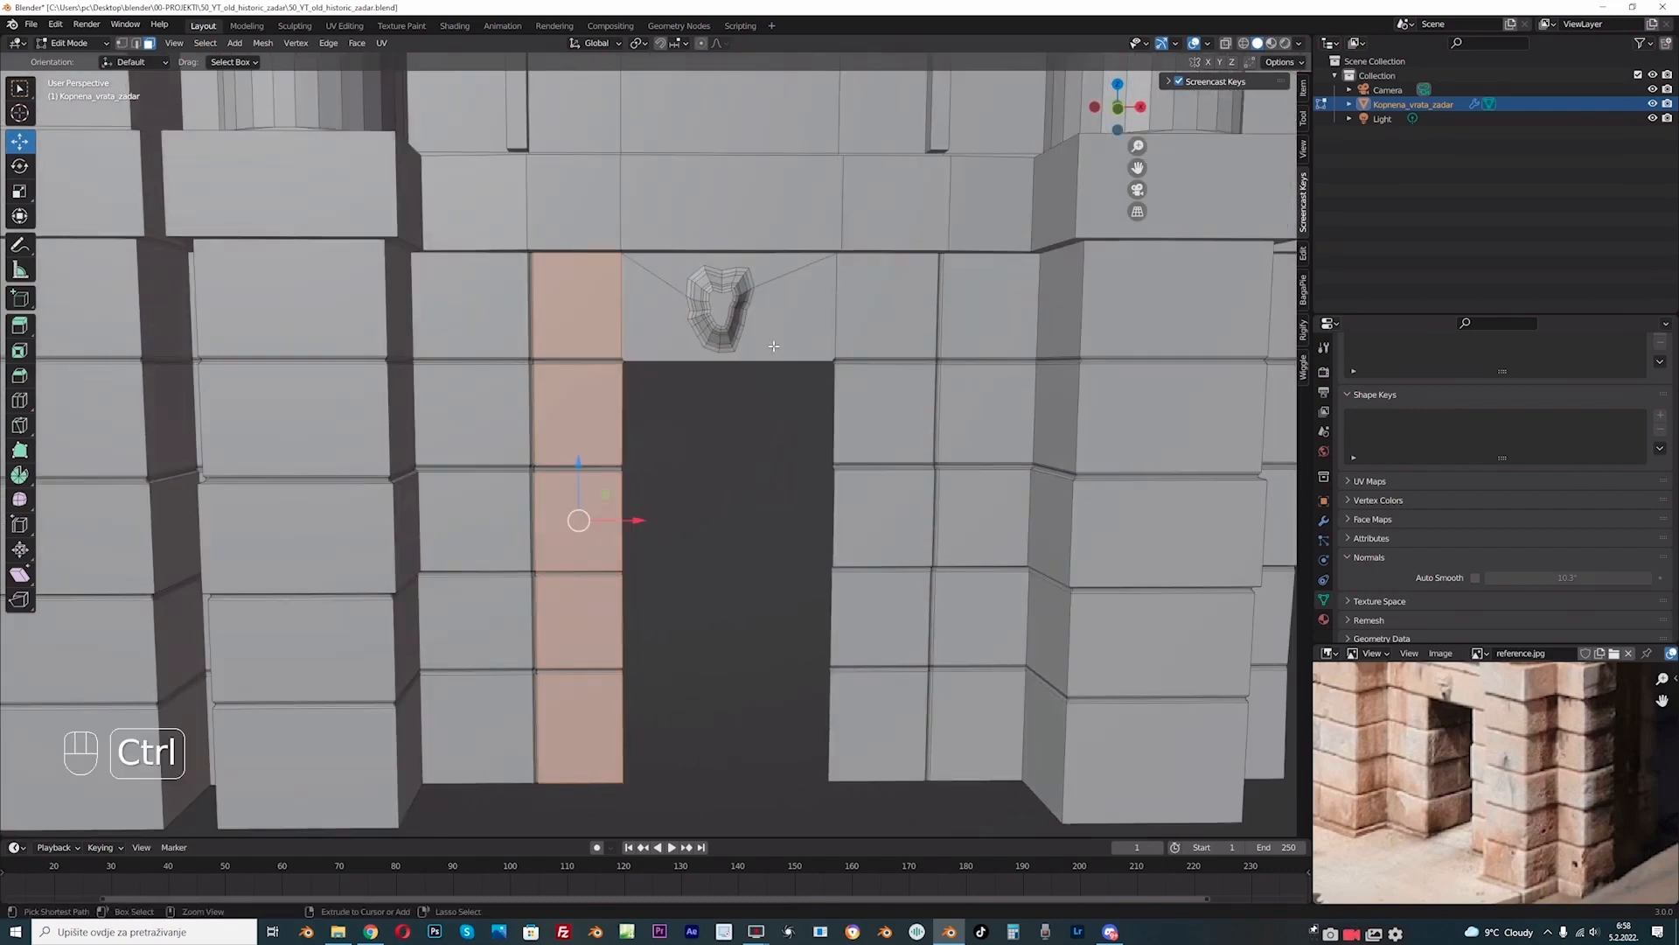
shift+click(773, 345)
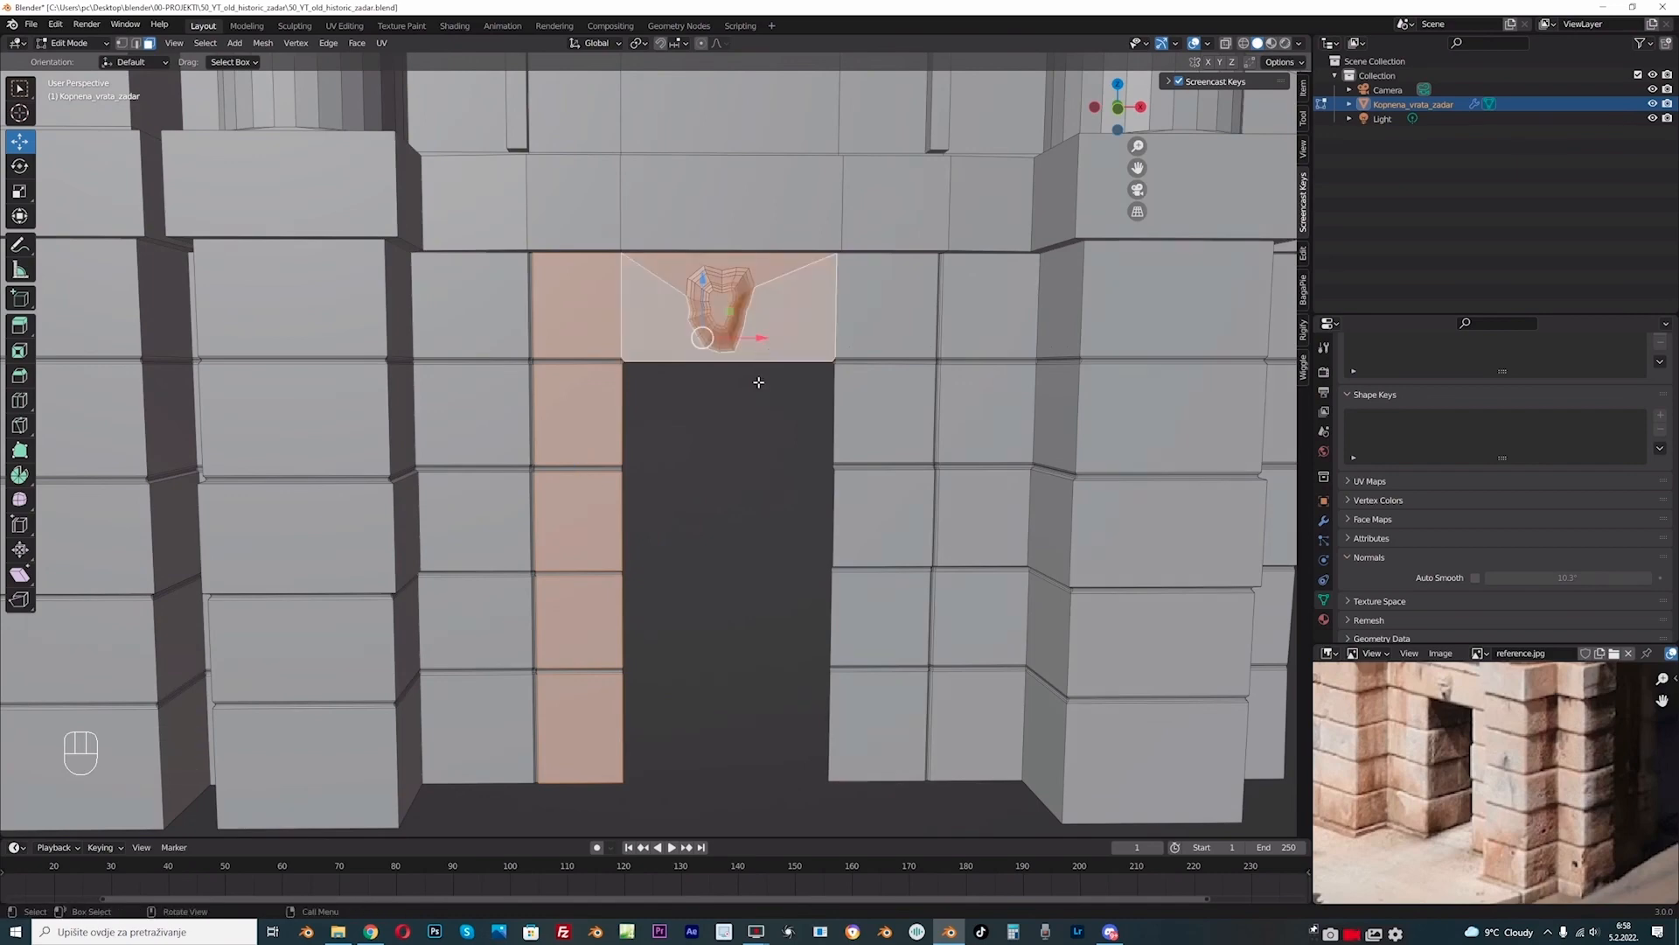
ctrl+click(873, 348)
ctrl+click(882, 516)
ctrl+click(881, 612)
ctrl+click(881, 687)
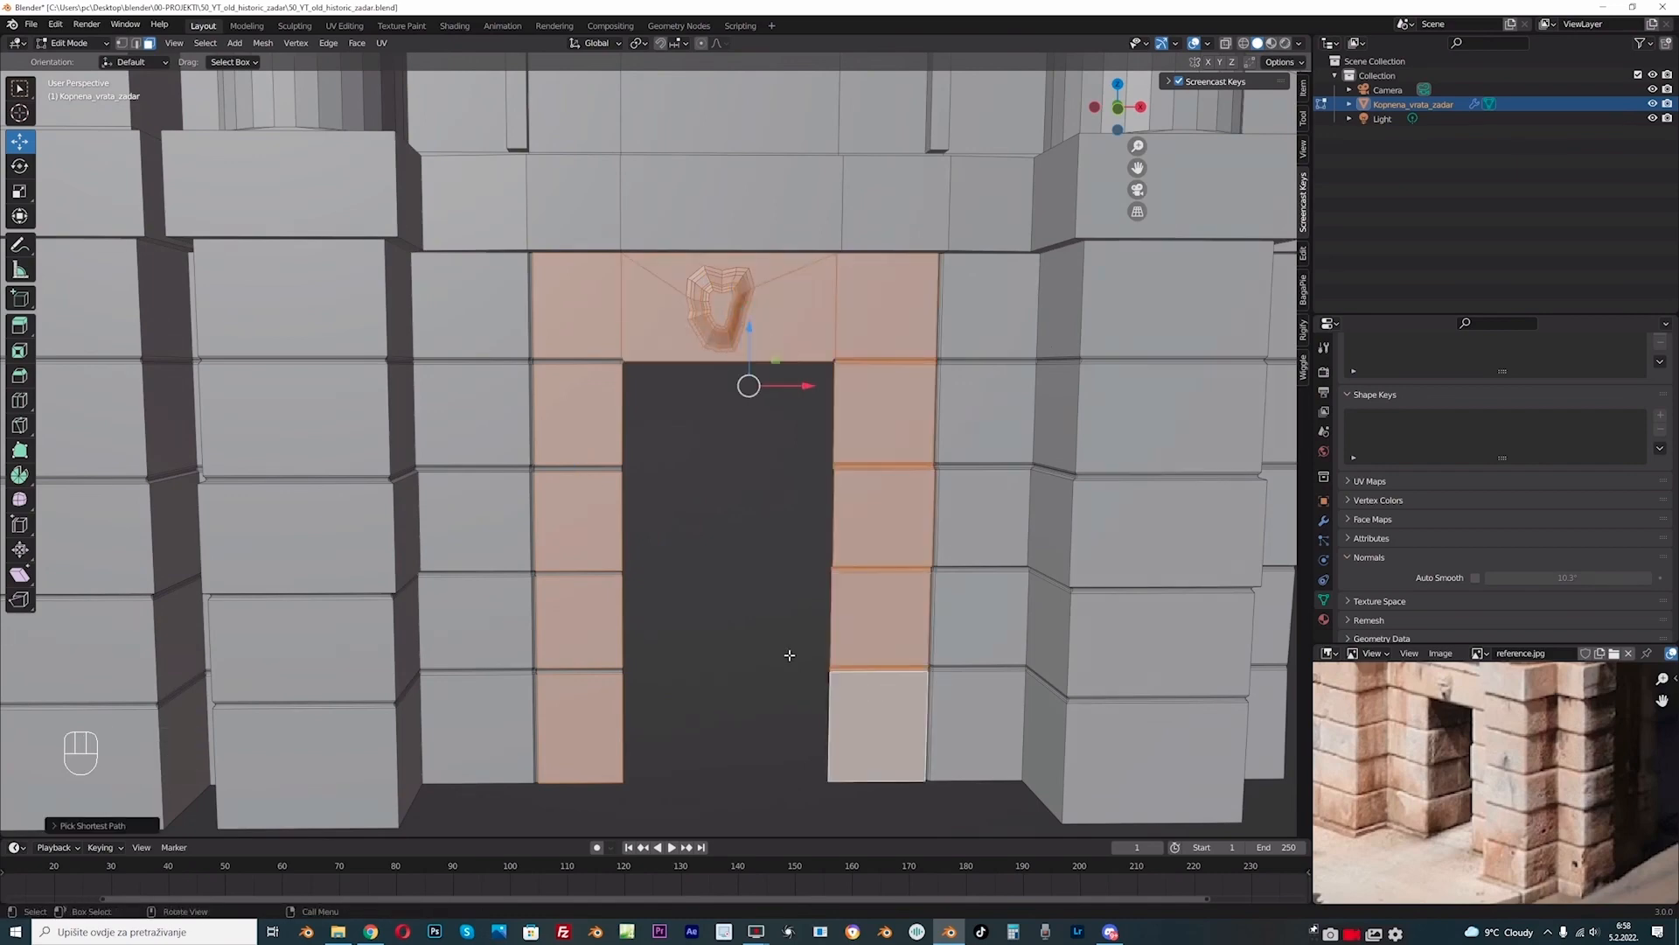
Step: Move the selected faces framing the left doorway slightly along the Y axis
middle_drag(790, 655, 842, 385)
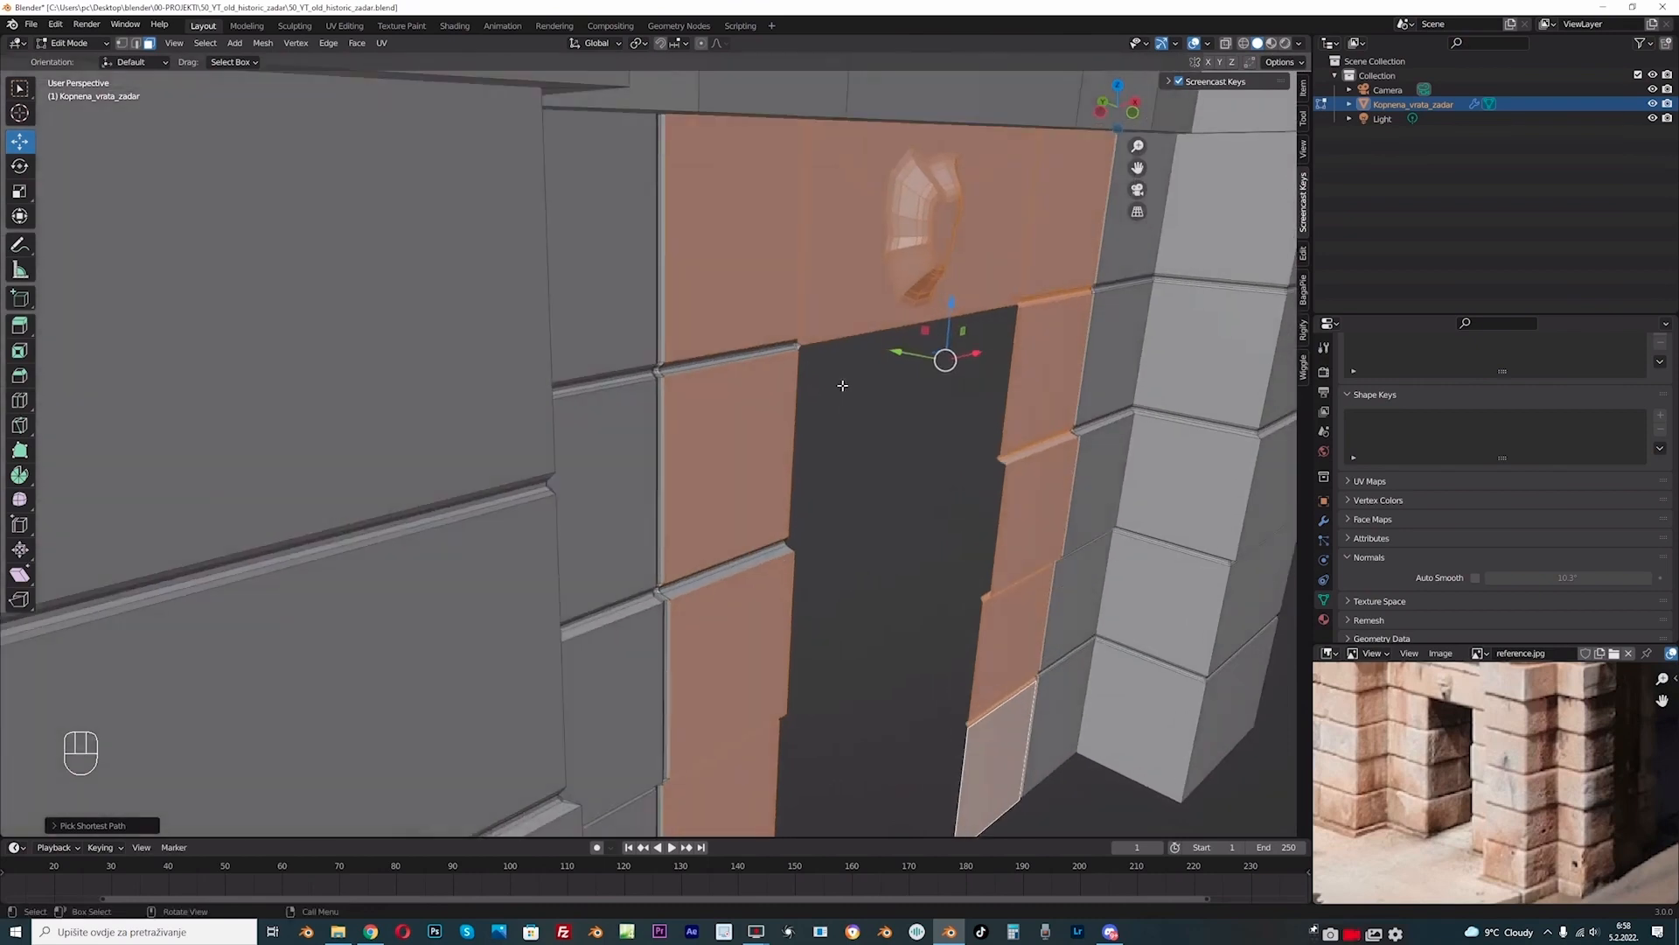
drag(900, 350, 905, 352)
middle_drag(949, 365, 861, 439)
Step: Bevel the edges of the selected doorway surround about 0.0066 m wide
key(ctrl+b)
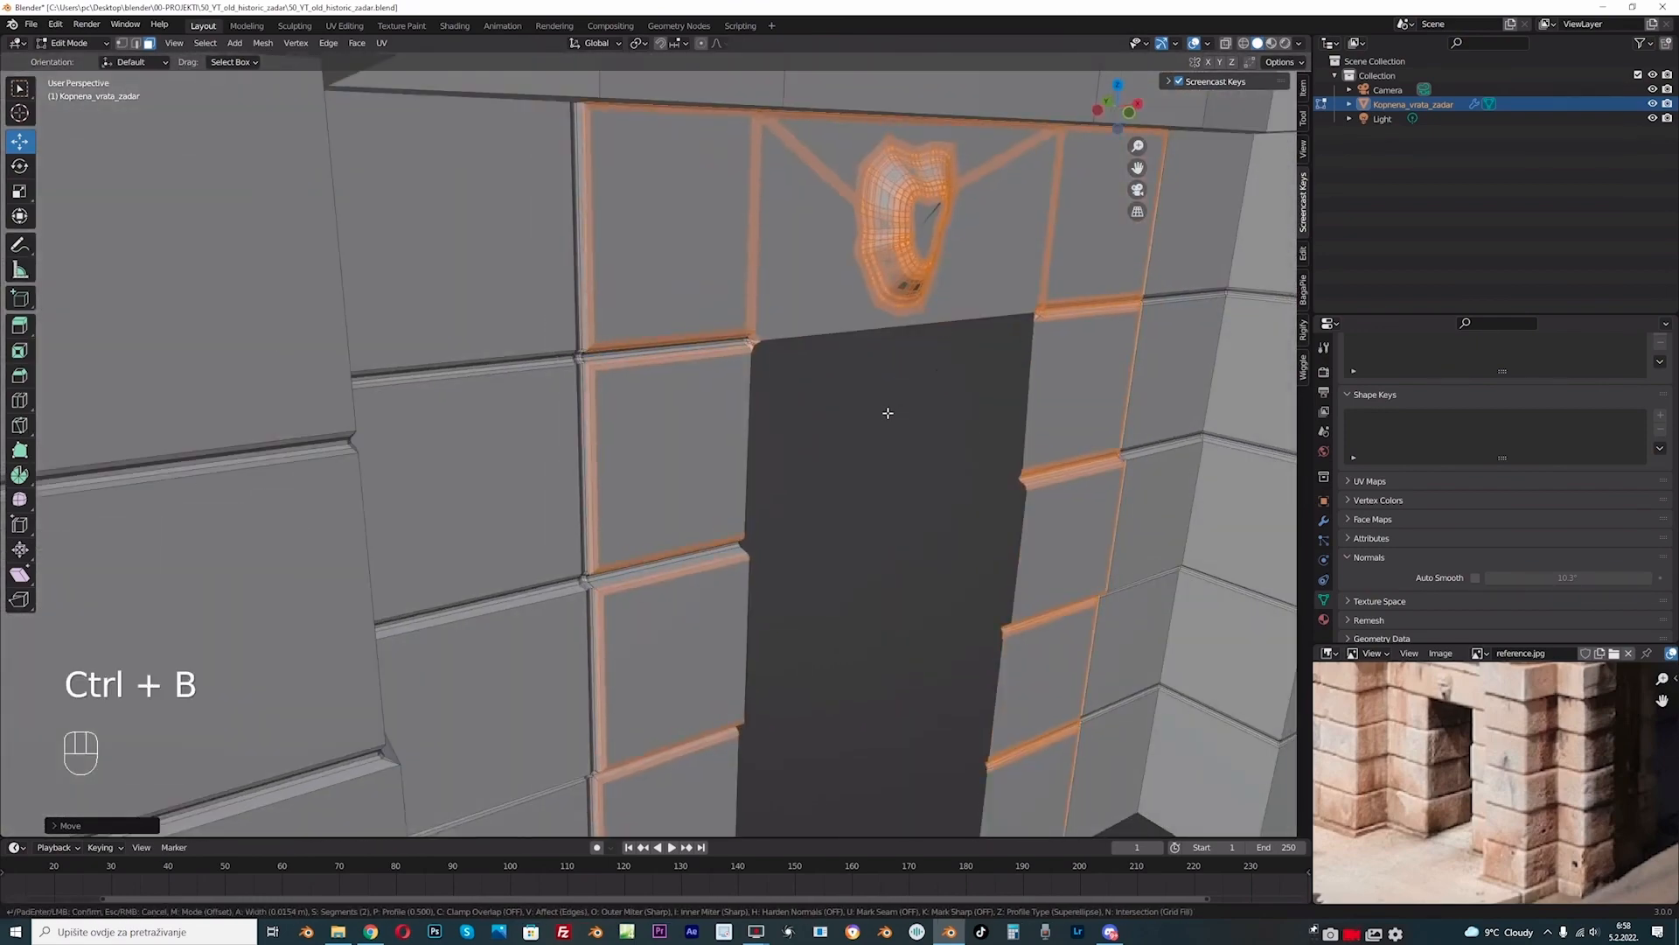
right_click(888, 413)
middle_drag(851, 416, 845, 412)
scroll(853, 424, up, 1)
key(ctrl+b)
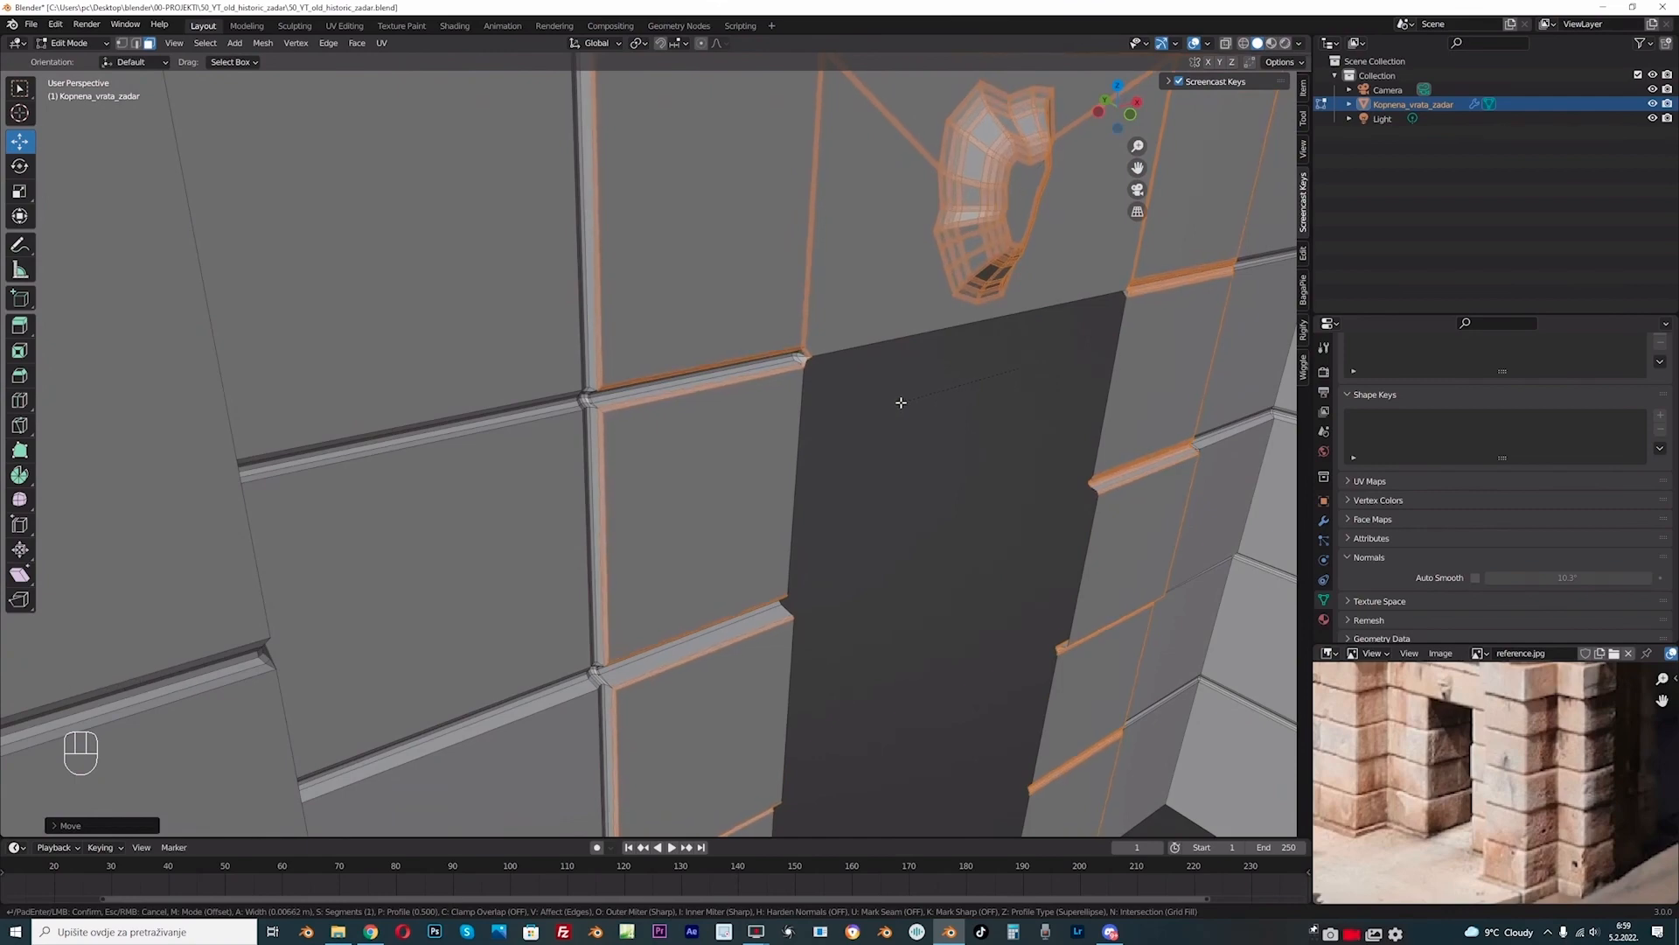
click(901, 403)
Step: Return the gate to Object Mode and inspect the beveled surround of the left doorway
scroll(828, 434, down, 4)
middle_drag(829, 434, 782, 408)
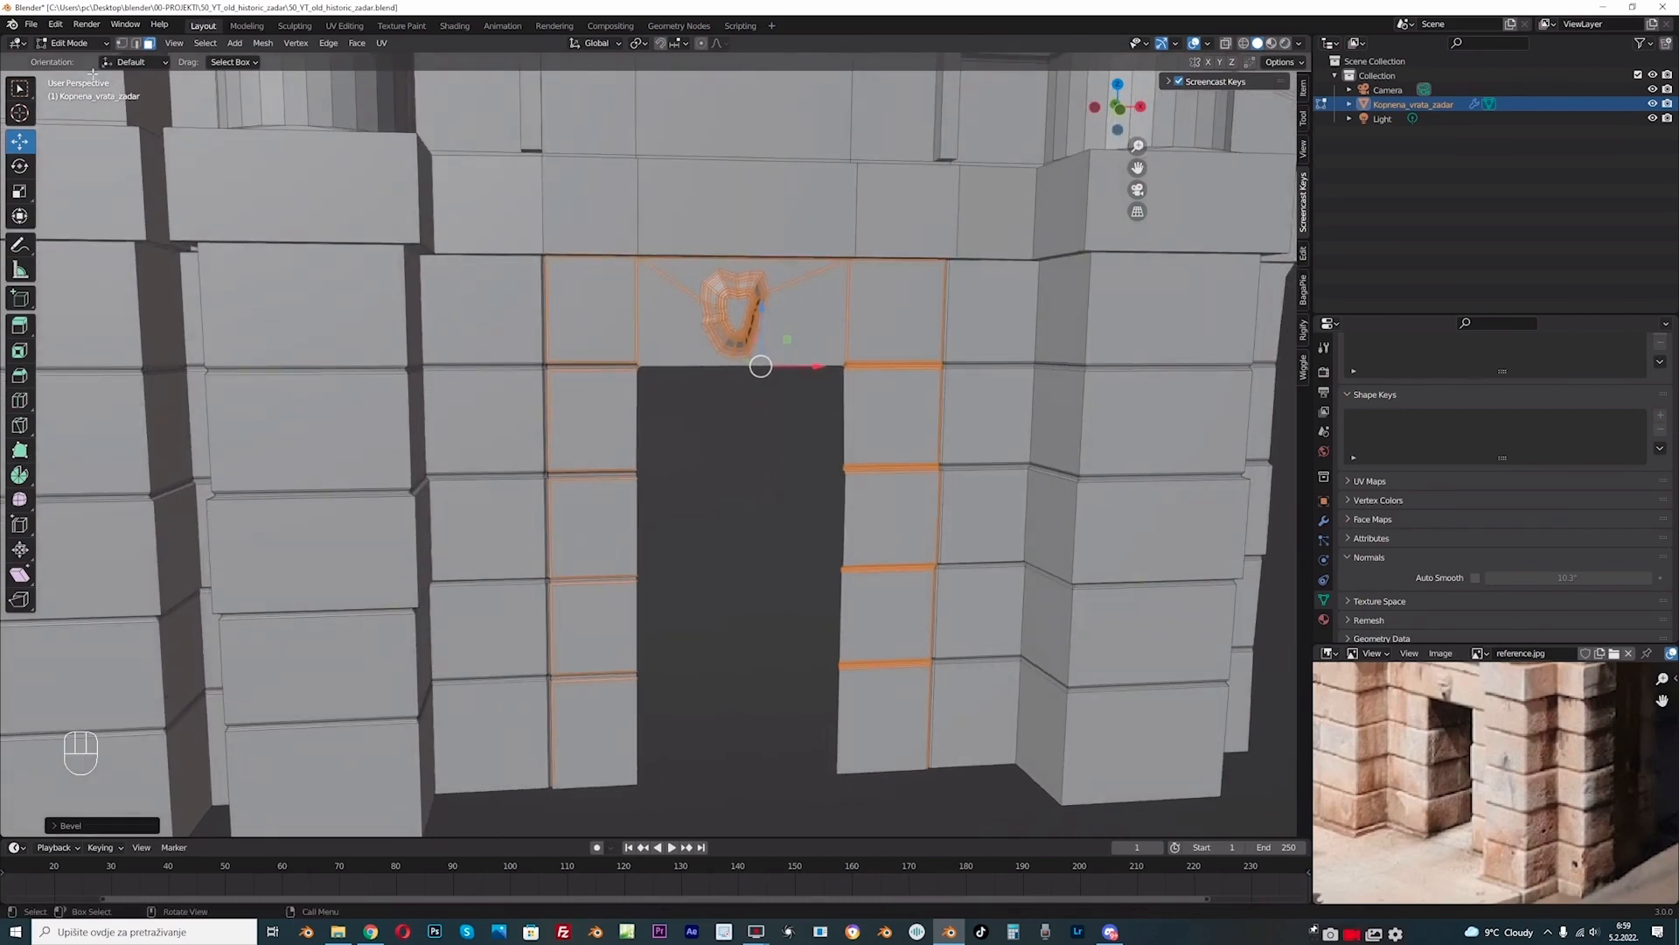
click(69, 43)
click(65, 59)
scroll(705, 500, down, 8)
scroll(680, 582, up, 6)
middle_drag(679, 582, 802, 573)
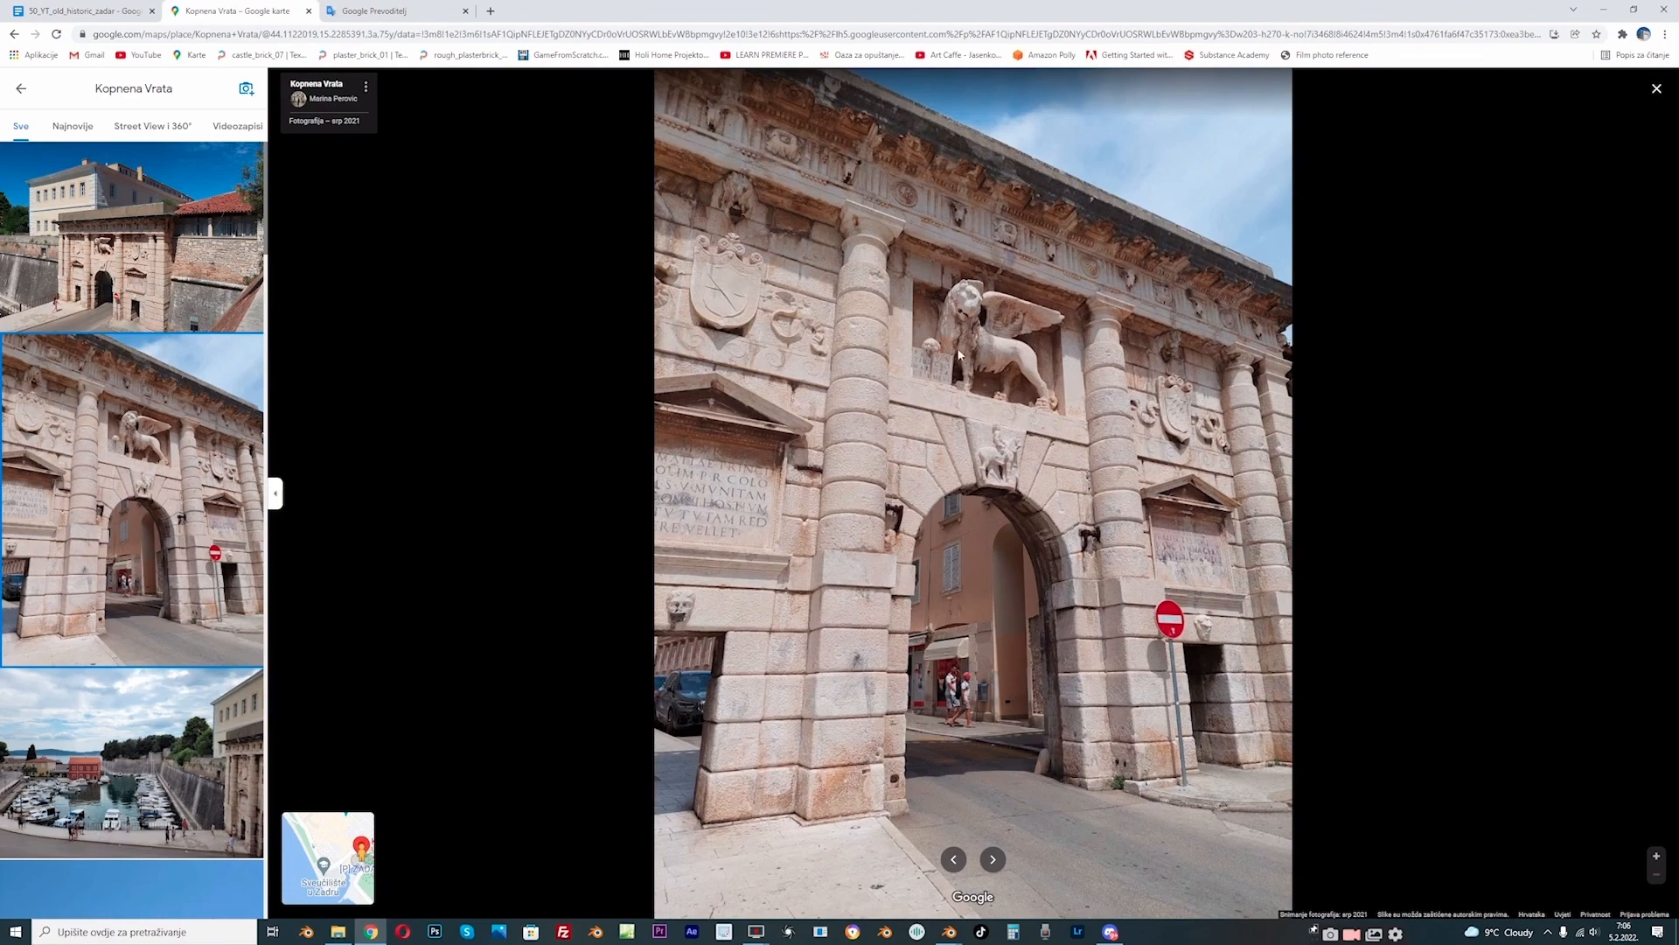
Step: Examine the winged lion relief in the browser reference photo and switch to the Blender window with the photoscan file
scroll(960, 354, up, 3)
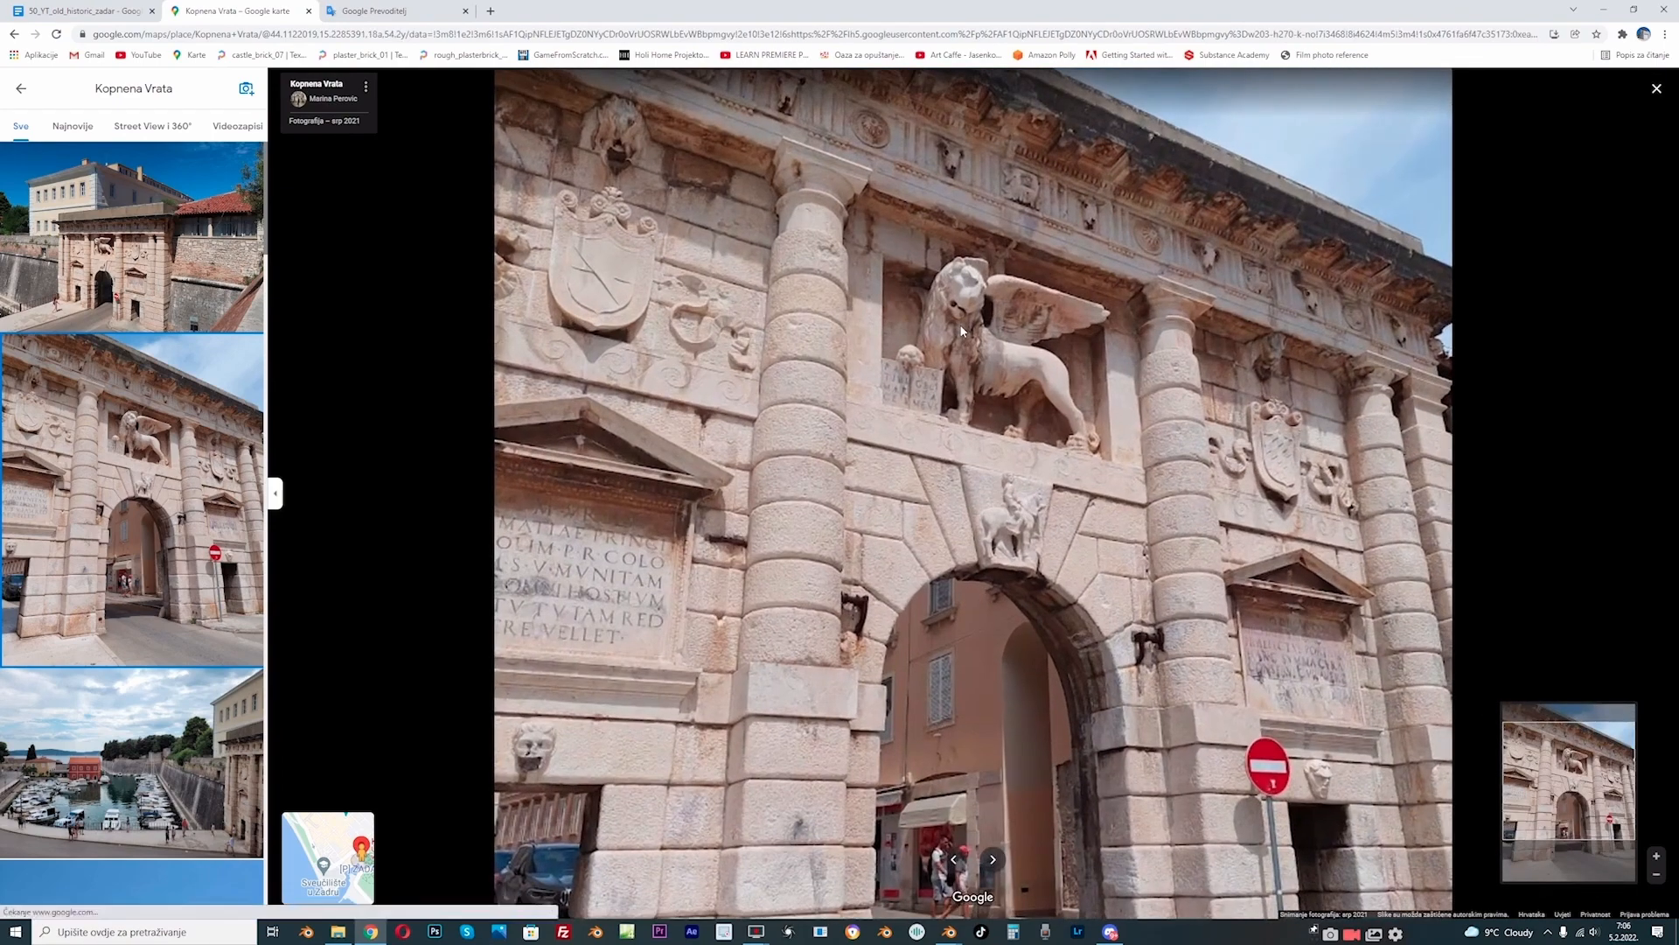
scroll(962, 331, down, 3)
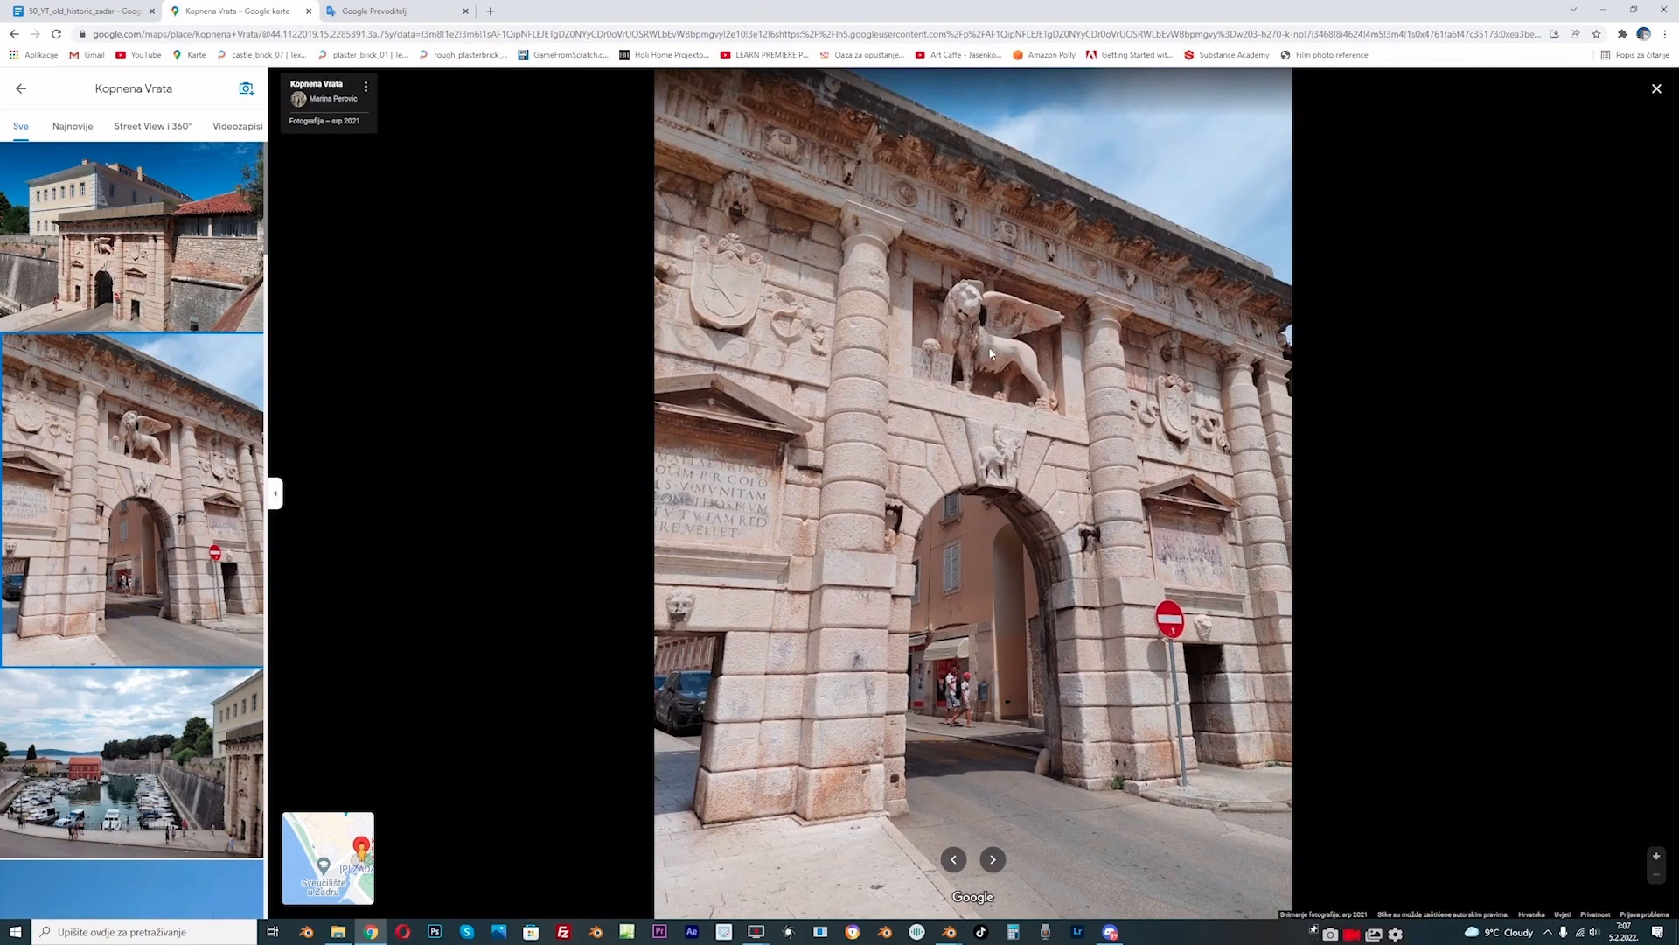
mouse_move(949, 931)
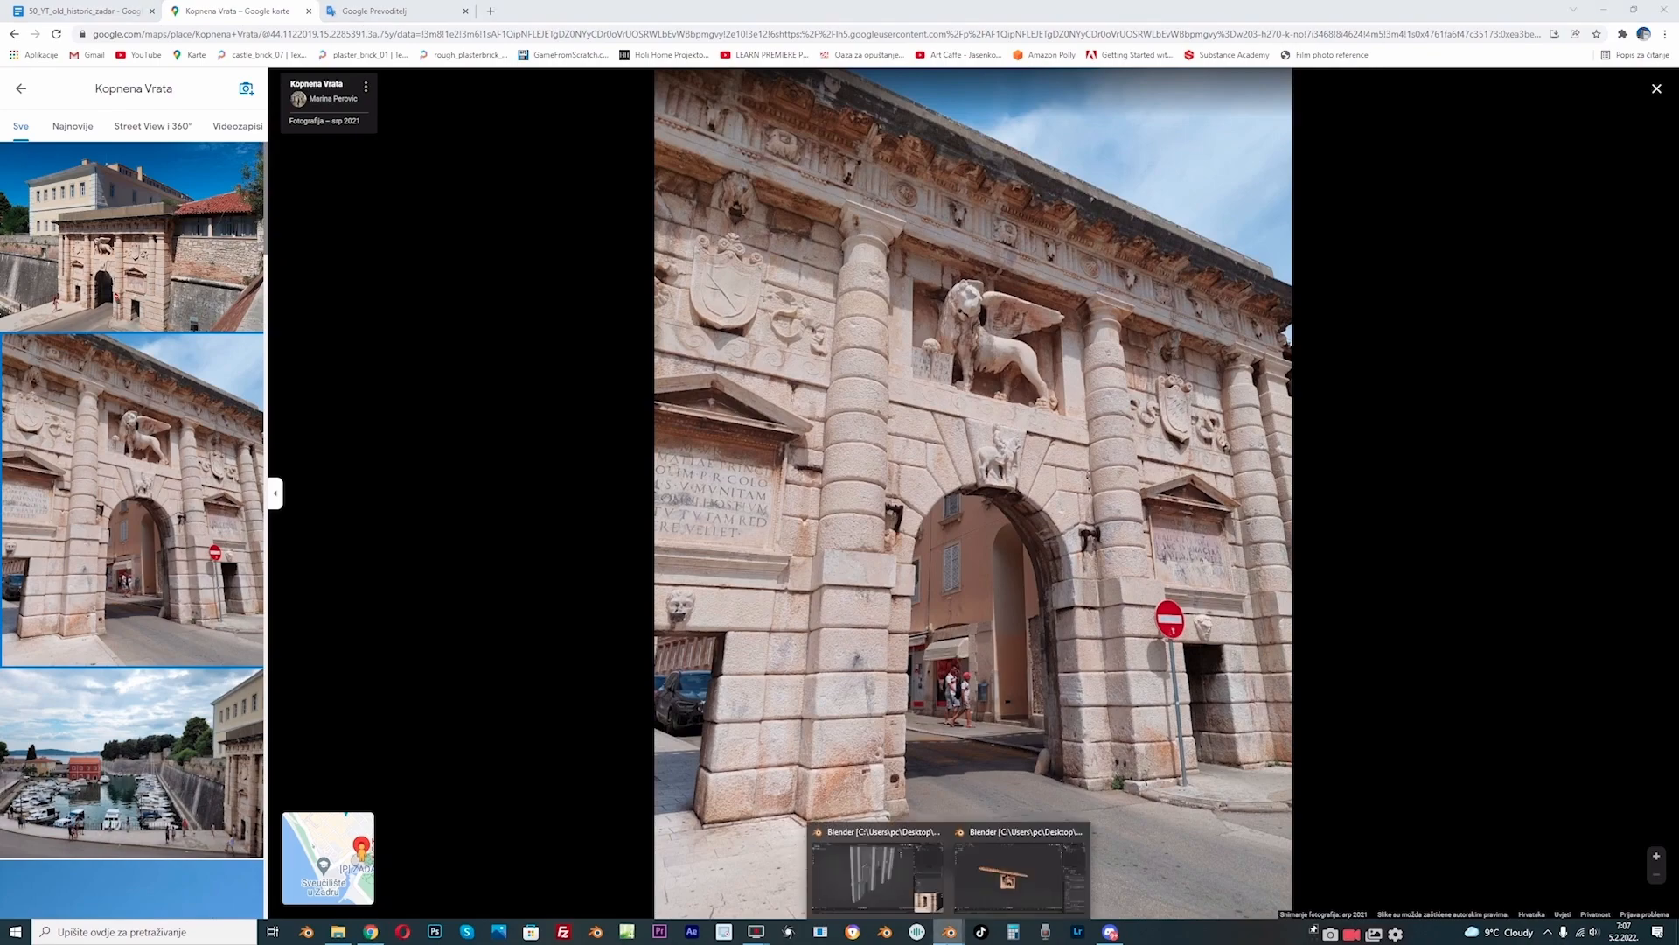
click(1019, 875)
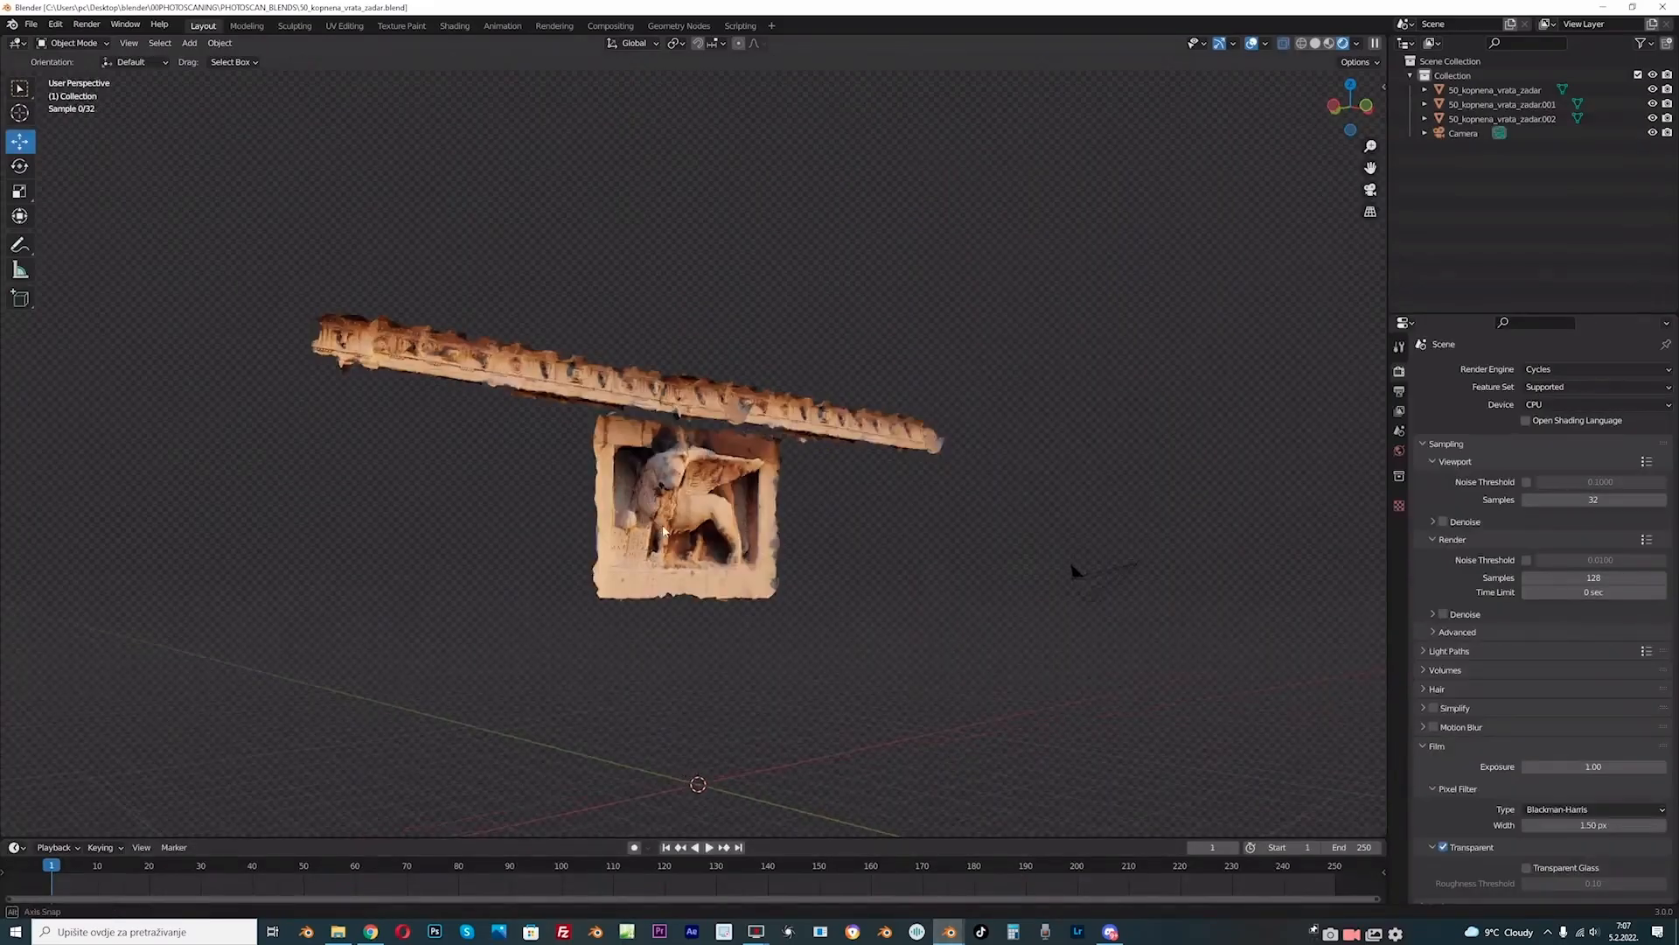
Step: Inspect the photoscanned lion relief and frieze from several angles, comparing solid and rendered shading
scroll(683, 527, up, 2)
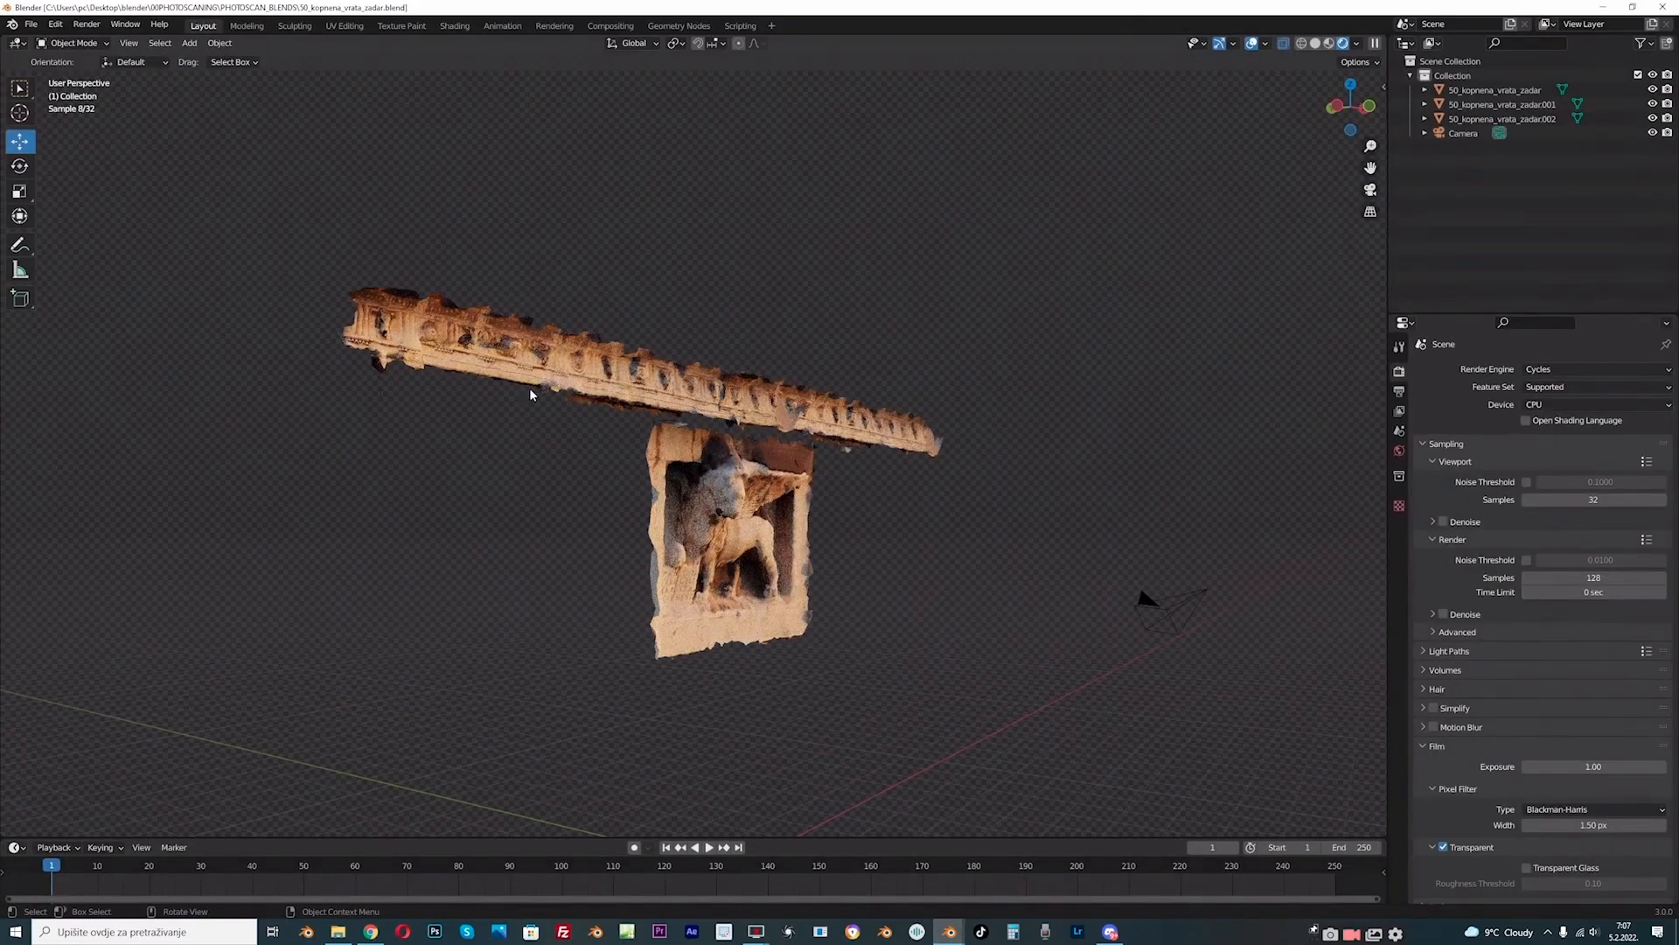
middle_drag(531, 395, 836, 502)
scroll(836, 502, up, 2)
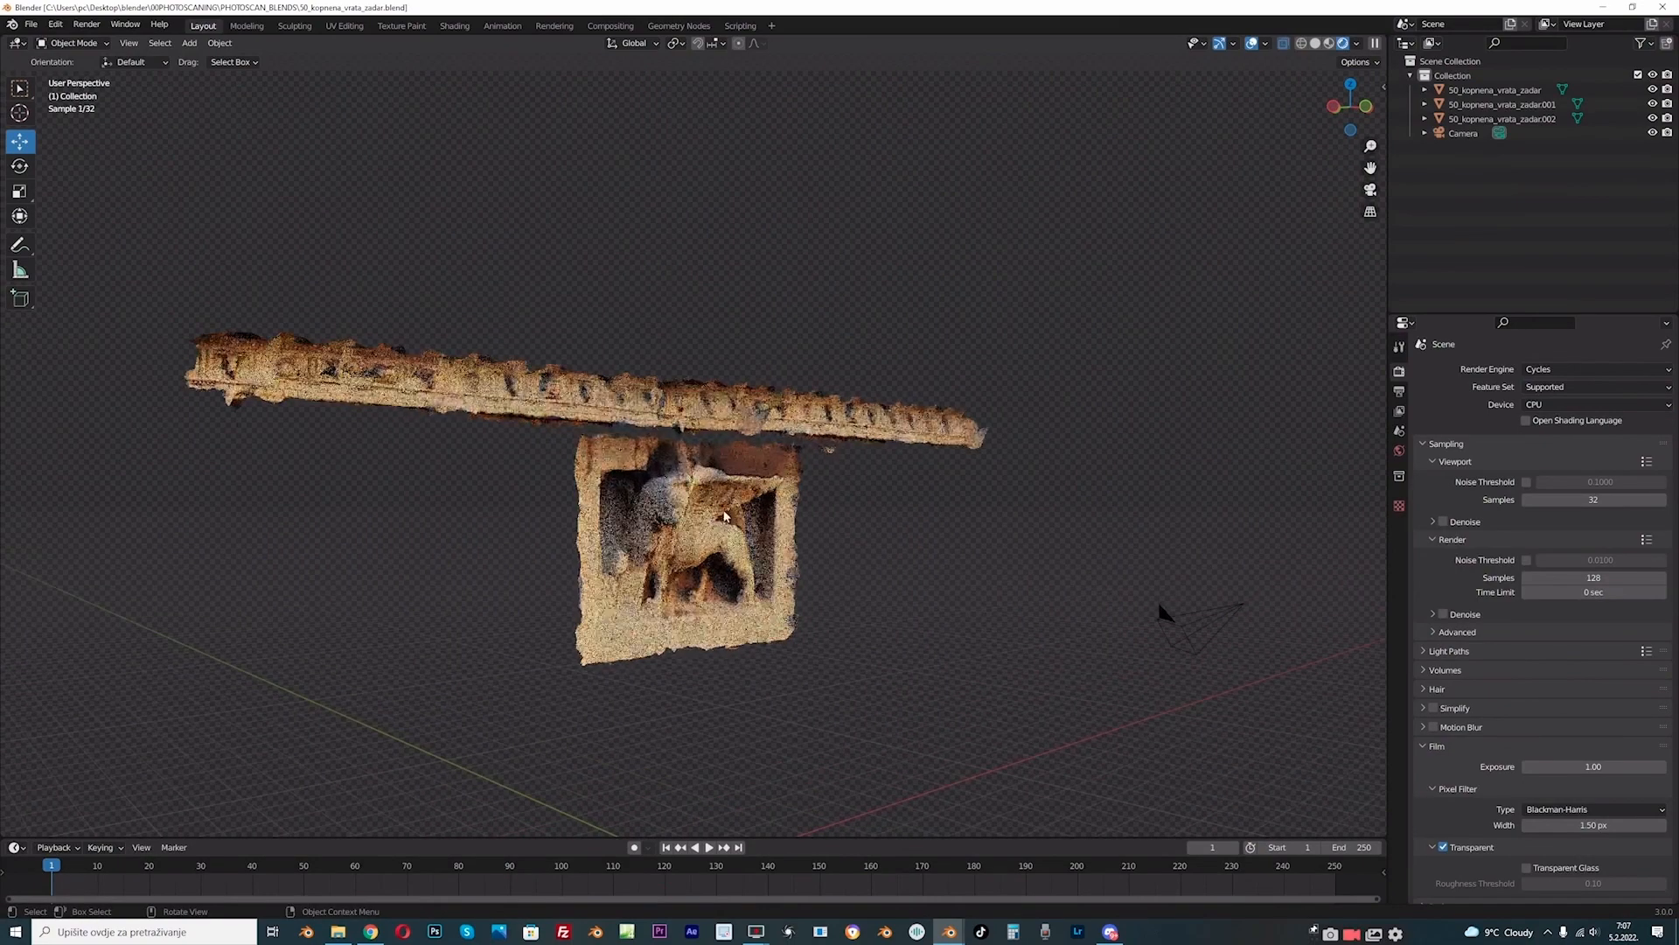
click(677, 501)
middle_drag(592, 514, 565, 516)
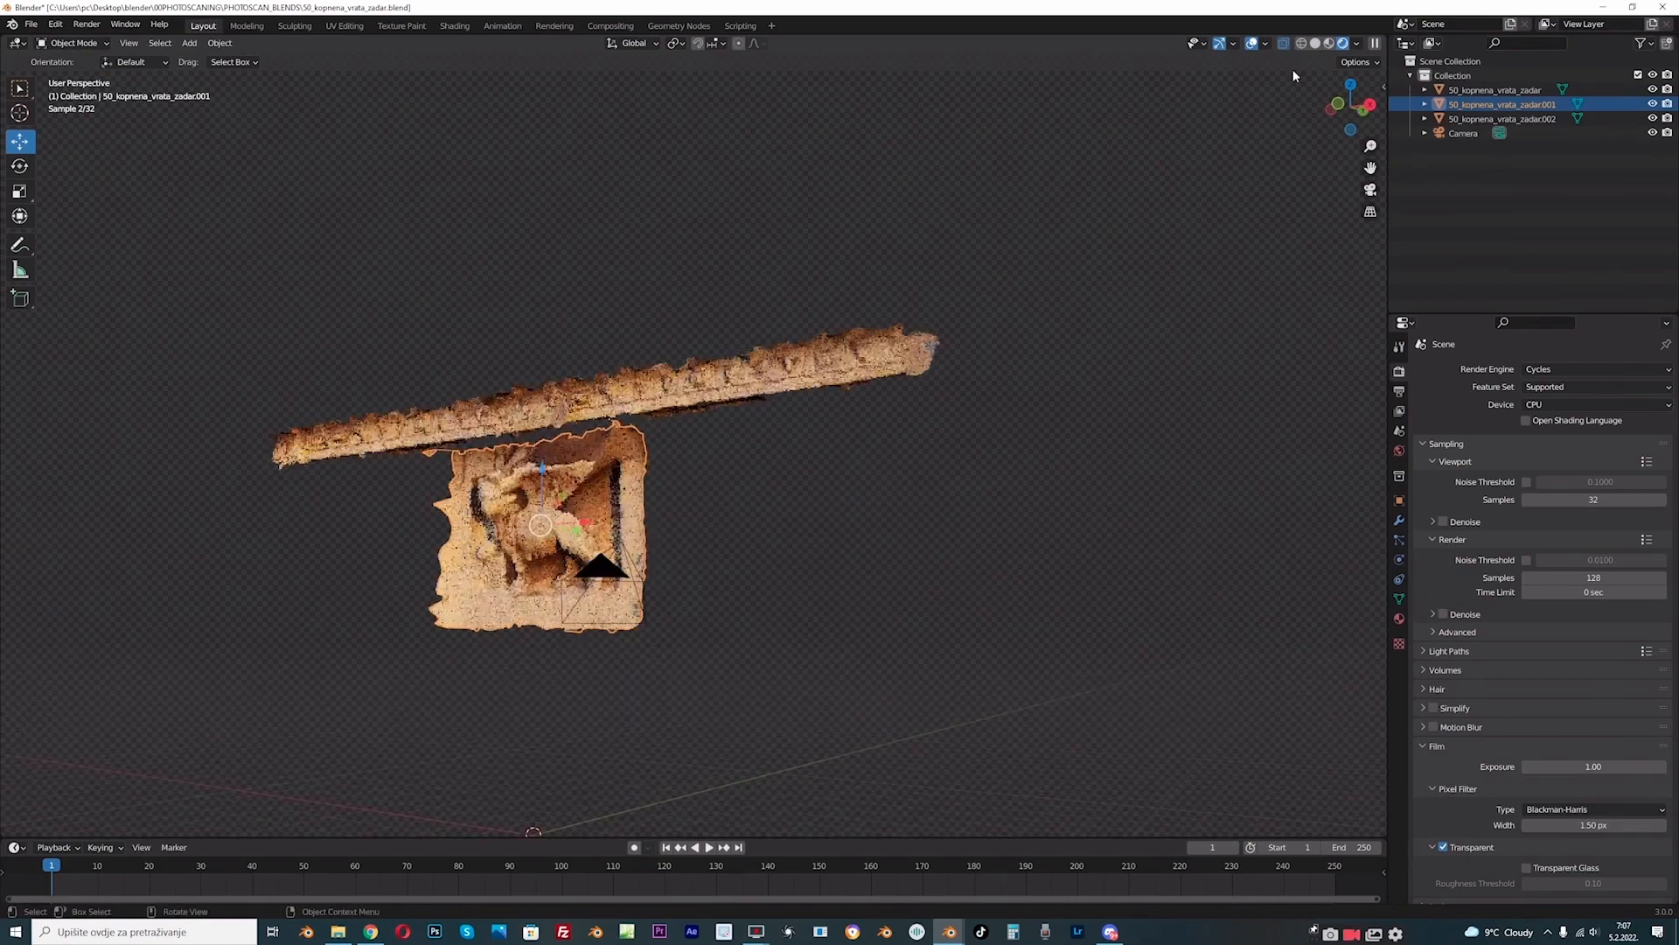
click(1316, 43)
scroll(813, 525, down, 1)
mouse_move(814, 534)
middle_down()
mouse_move(924, 545)
mouse_move(784, 547)
mouse_move(831, 546)
mouse_move(801, 529)
middle_up()
click(923, 538)
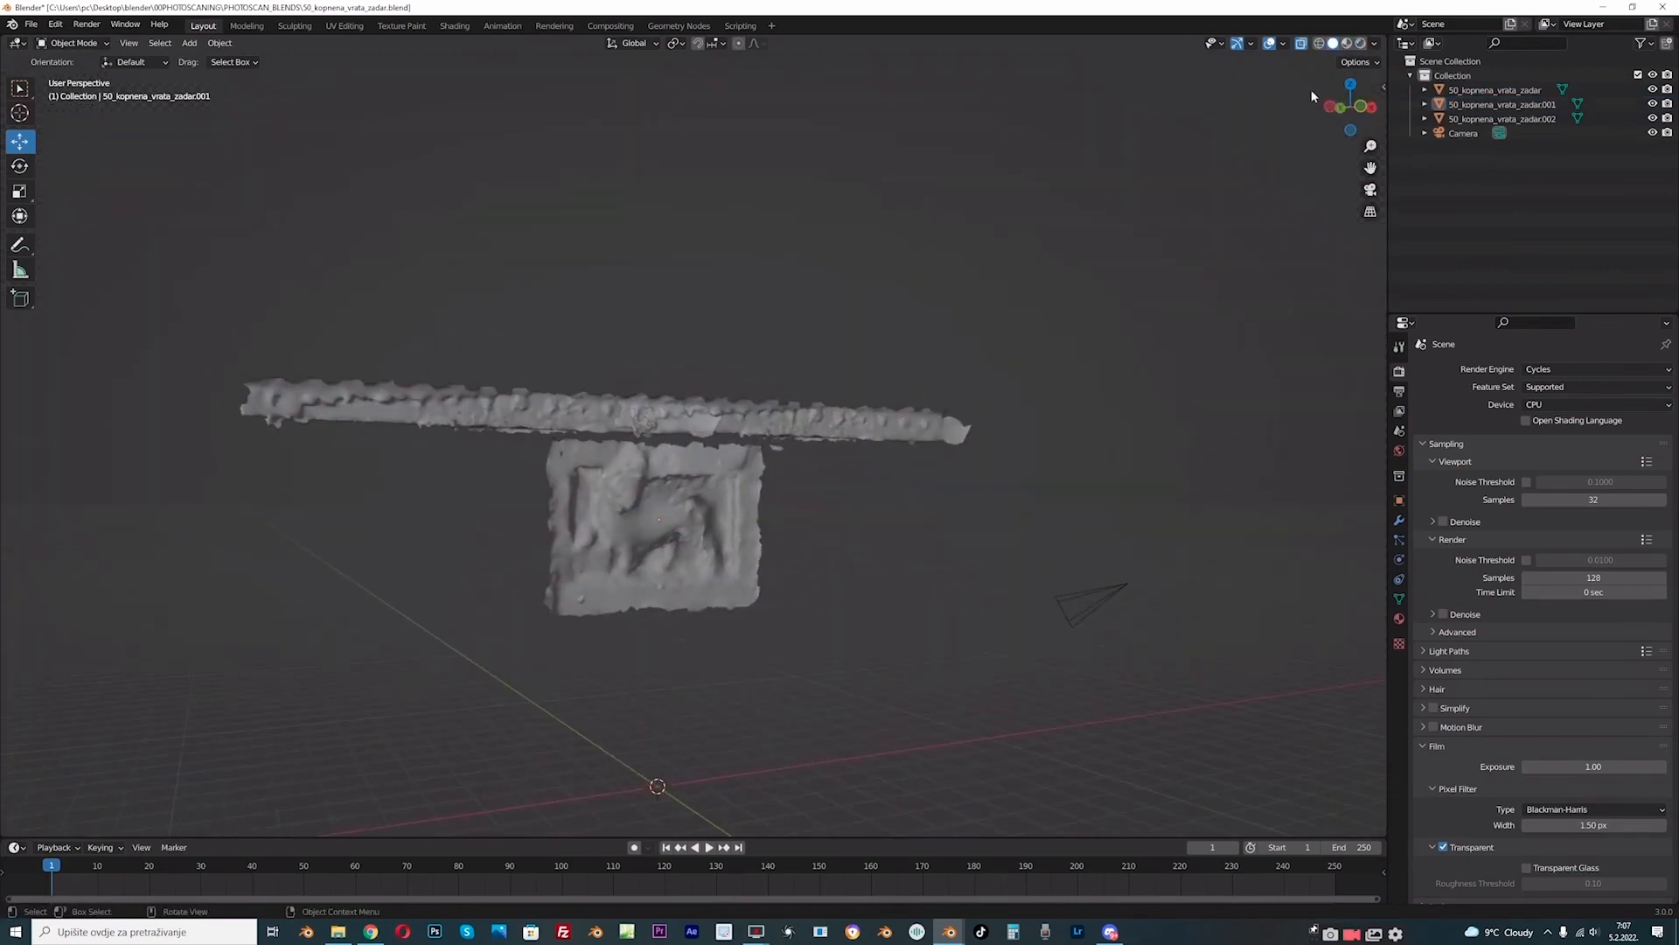
click(1360, 43)
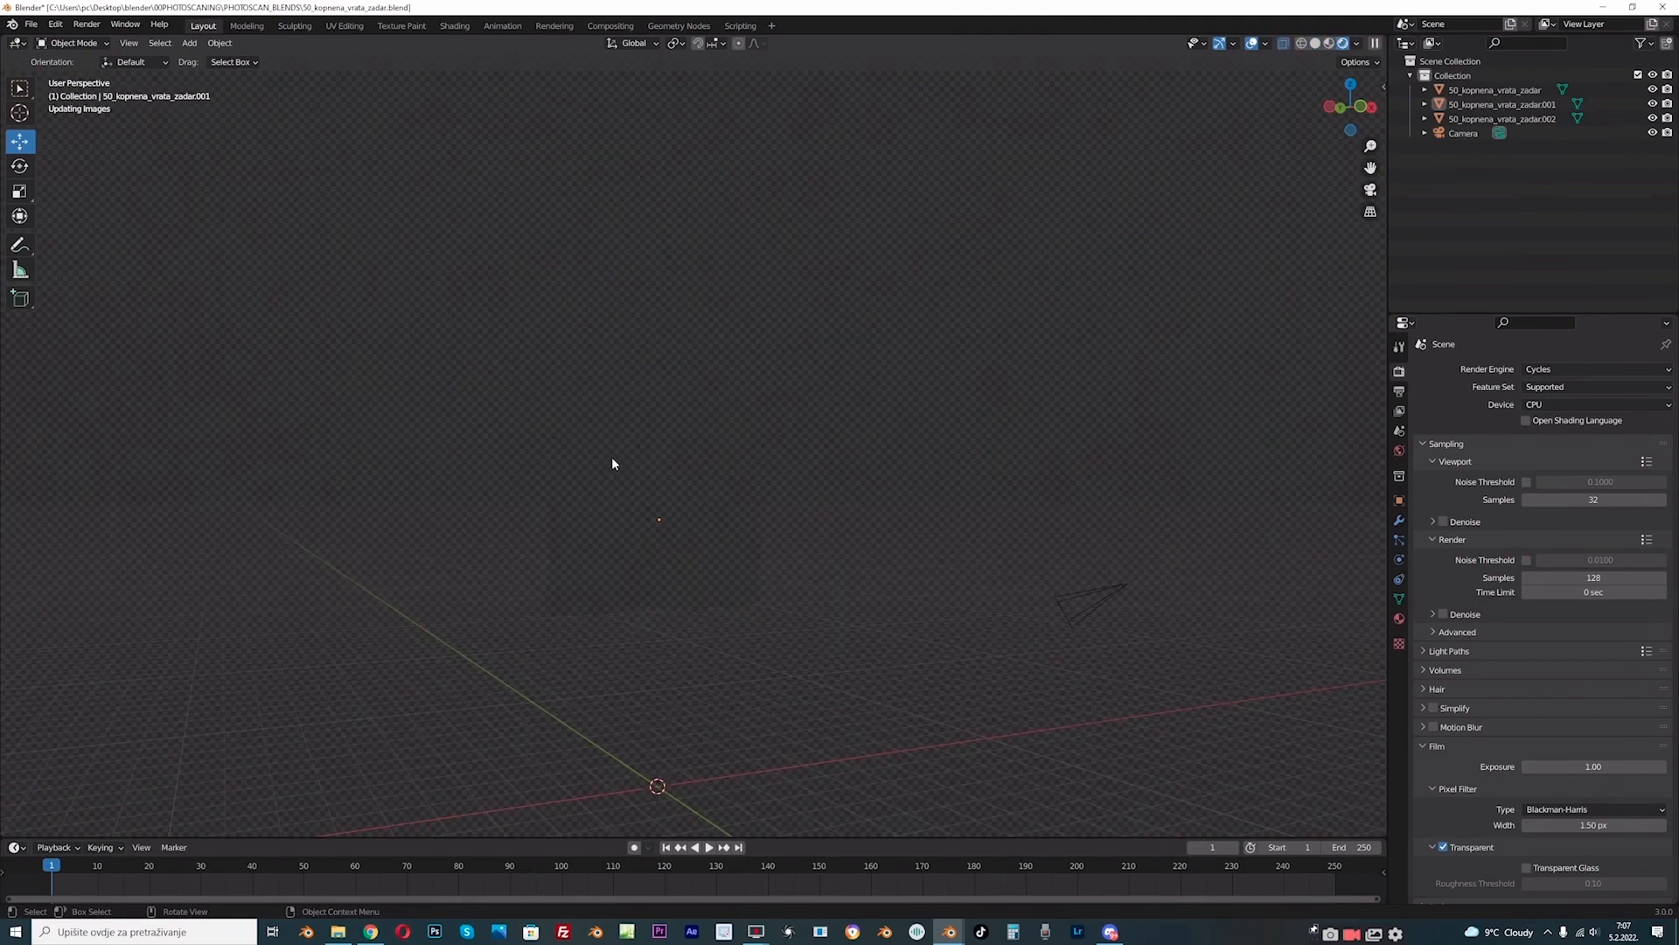
scroll(584, 431, up, 1)
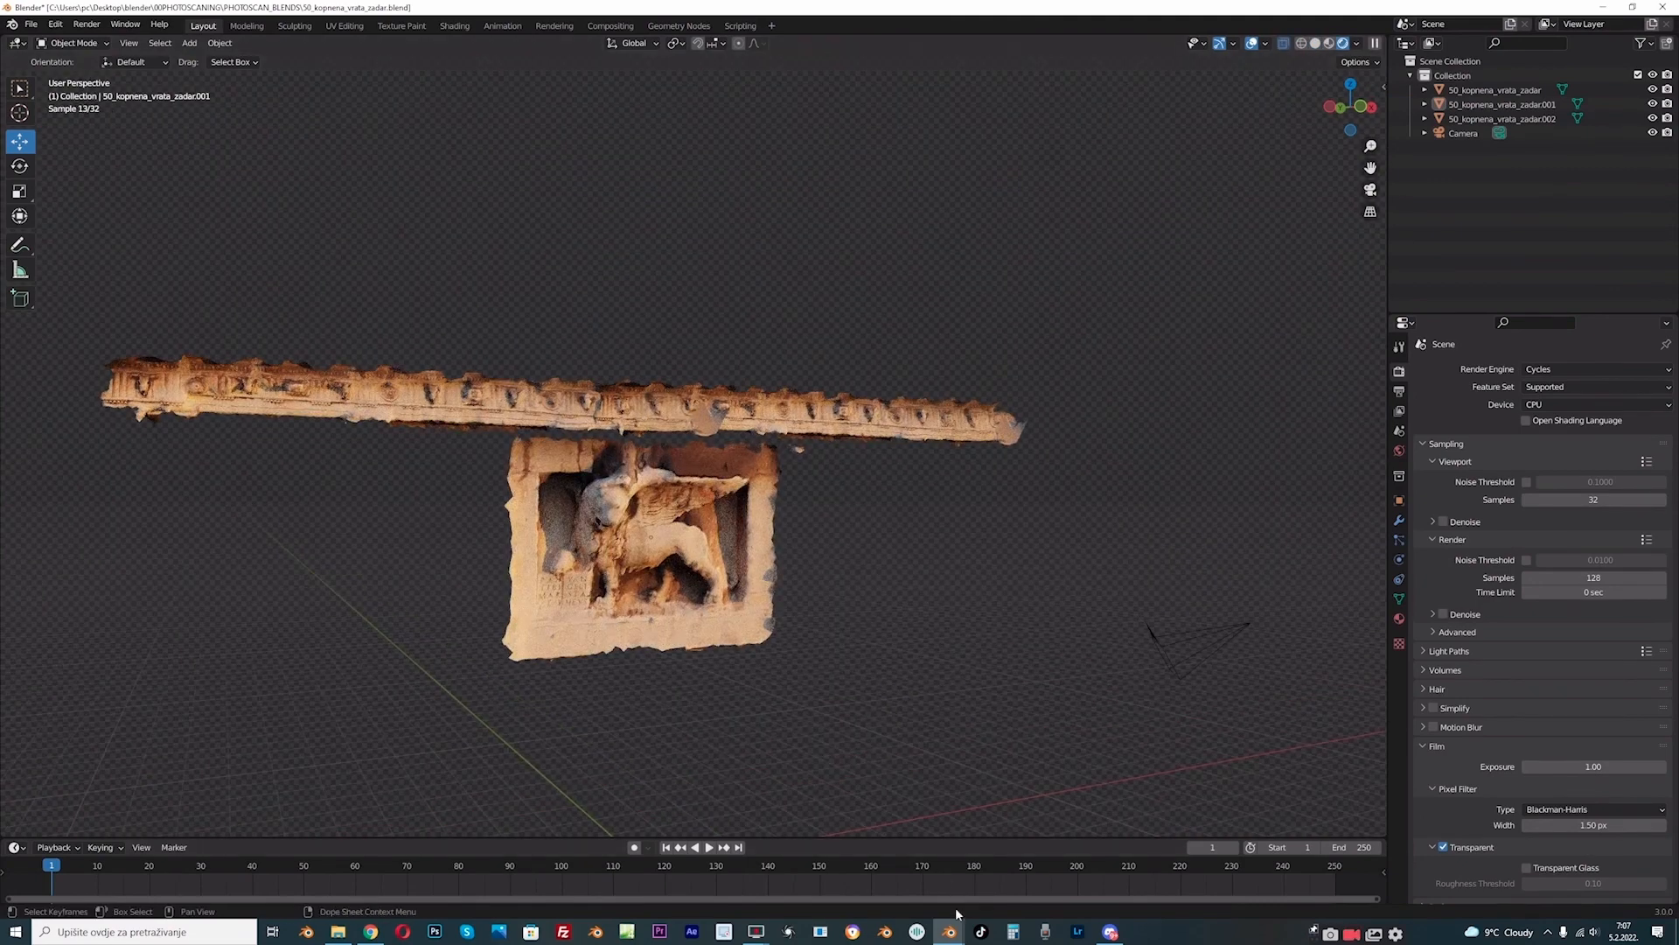
Step: Switch back to the gate model's Blender window and examine the plain upper facade beneath the cornice
mouse_move(949, 931)
click(874, 879)
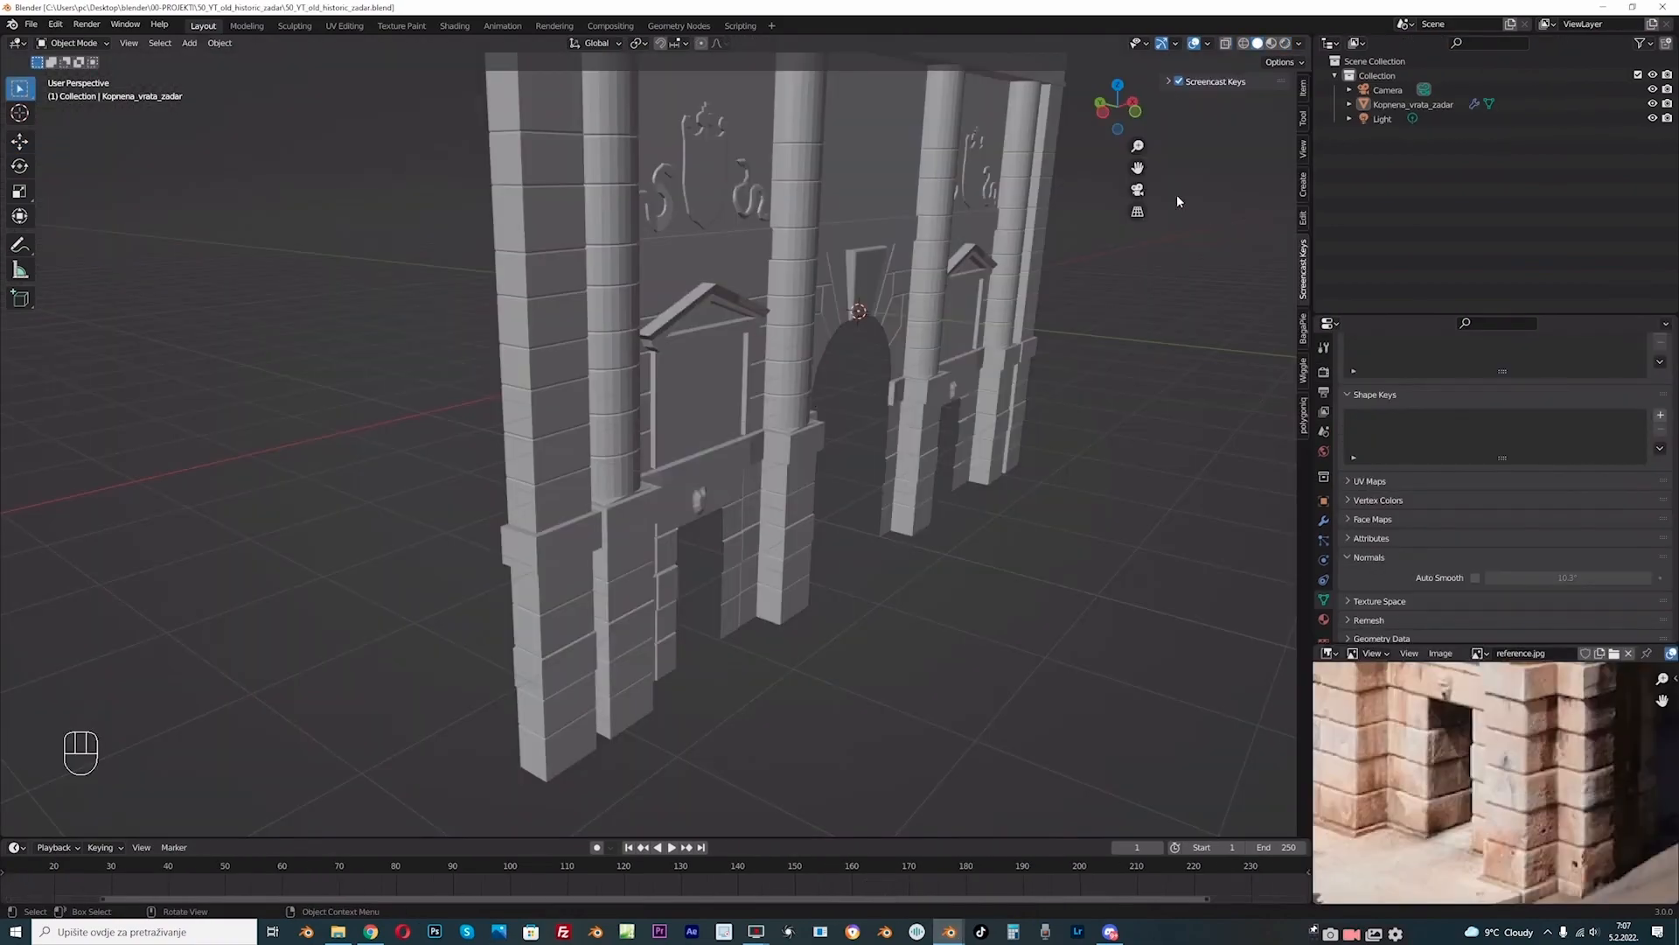
middle_drag(1177, 201, 464, 301)
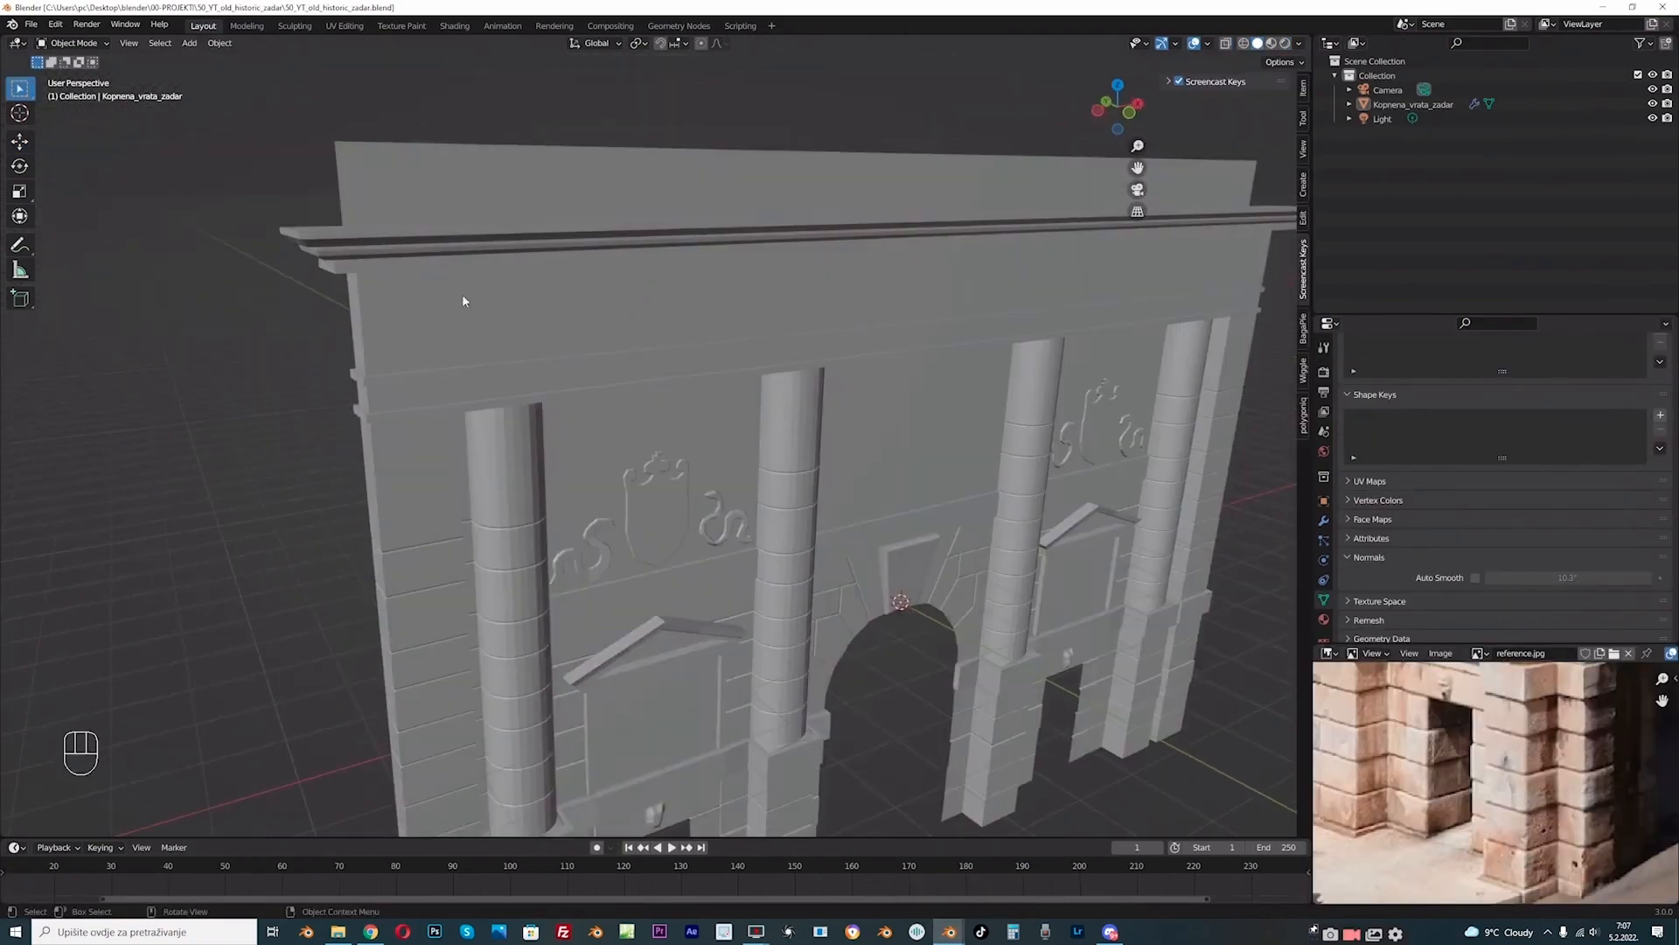
scroll(745, 510, down, 4)
scroll(745, 376, up, 3)
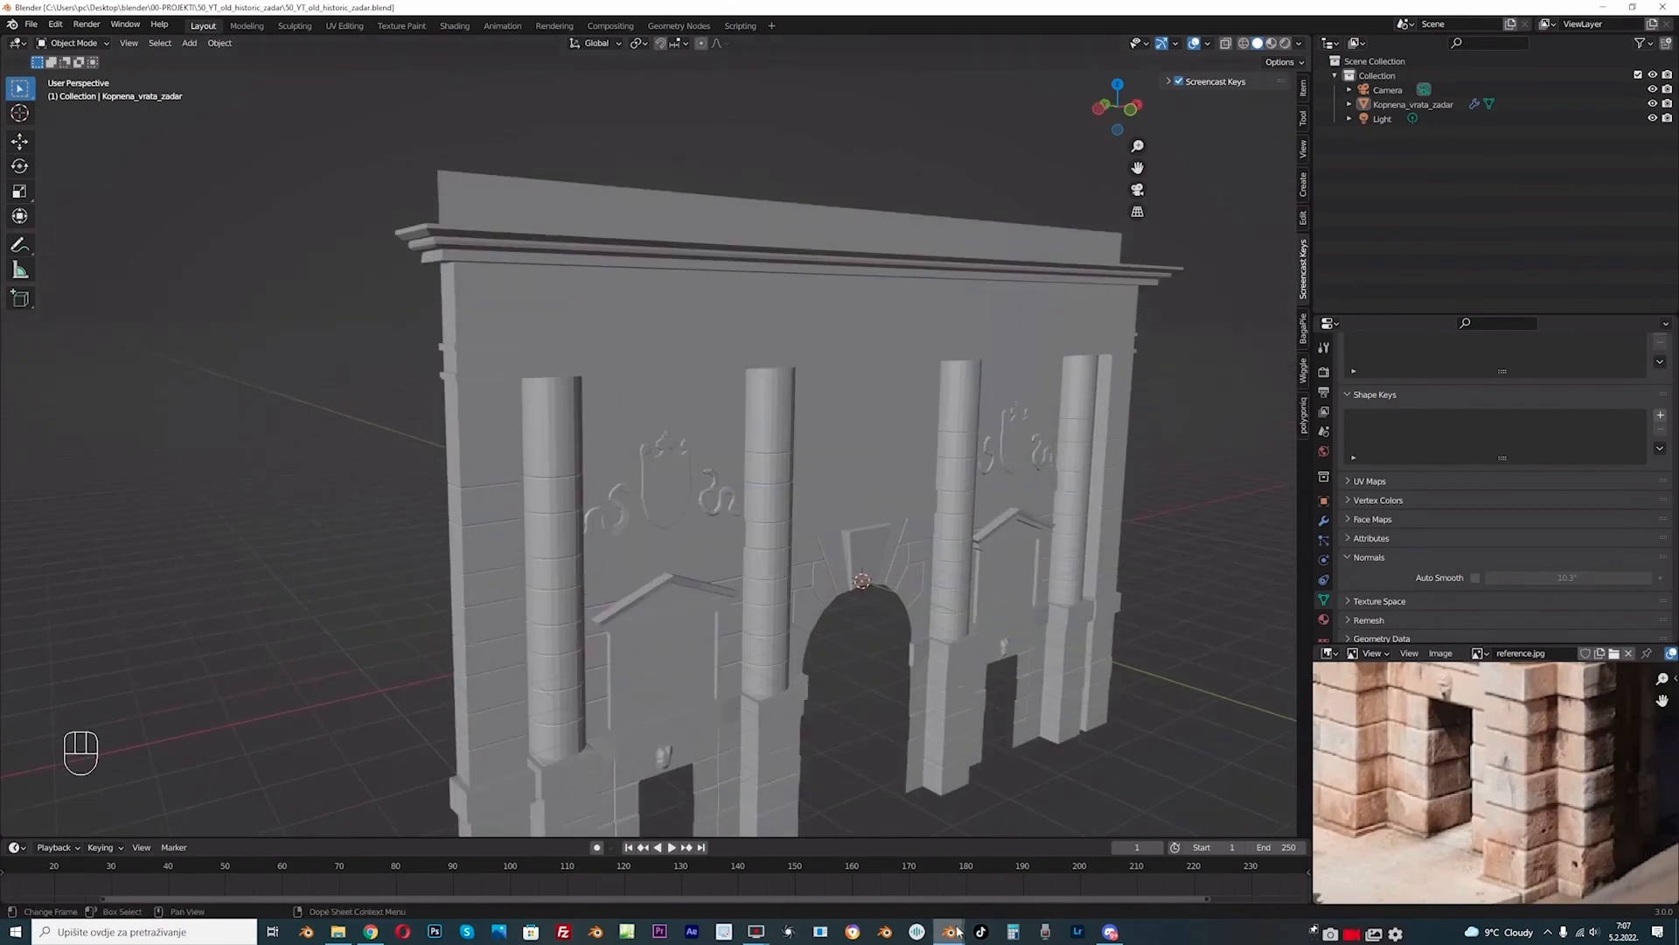
scroll(878, 537, up, 2)
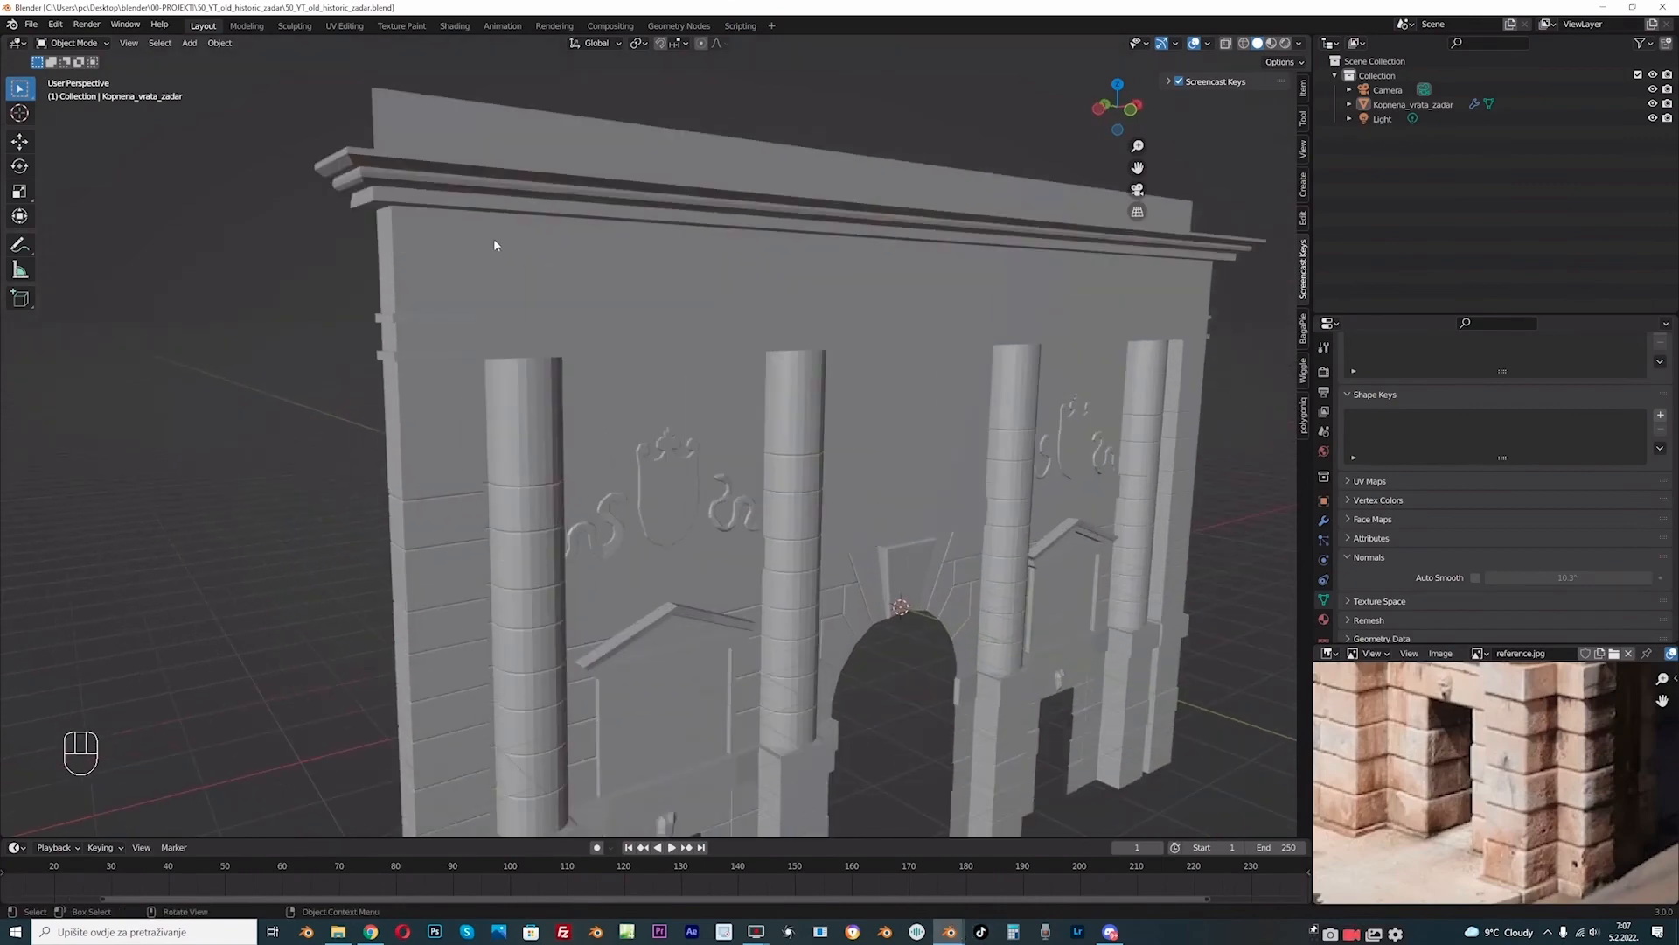
Step: Compare the browser reference photo with the photoscanned frieze and lion relief, and return to the gate model
key(alt+Tab)
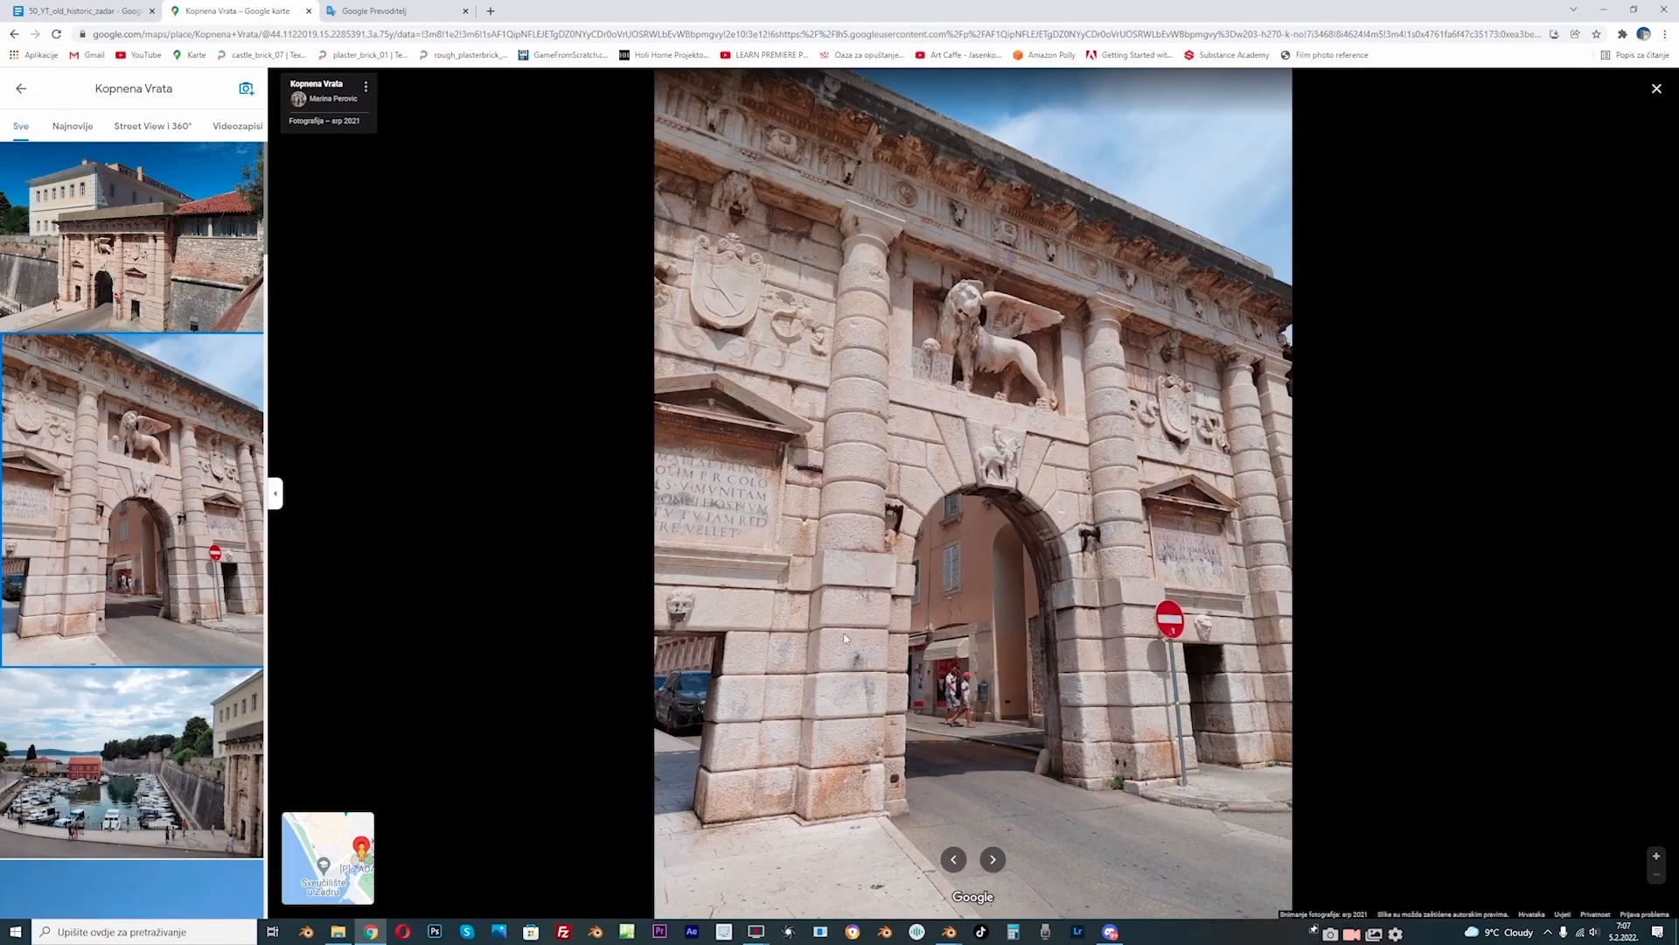
mouse_move(950, 934)
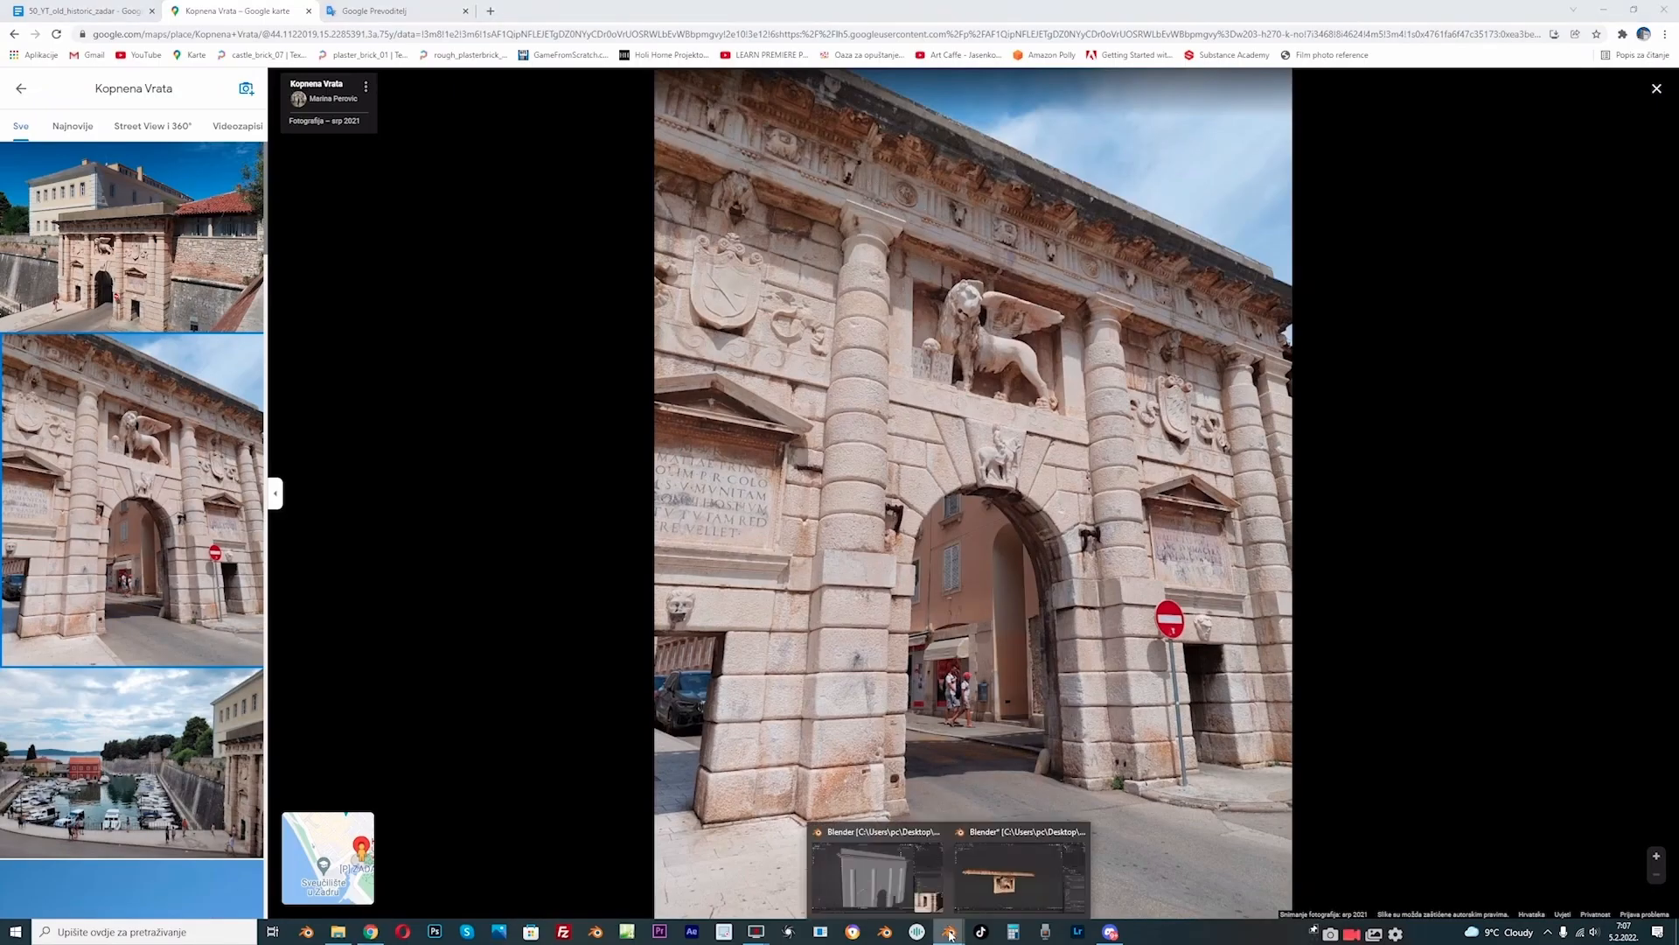
click(989, 889)
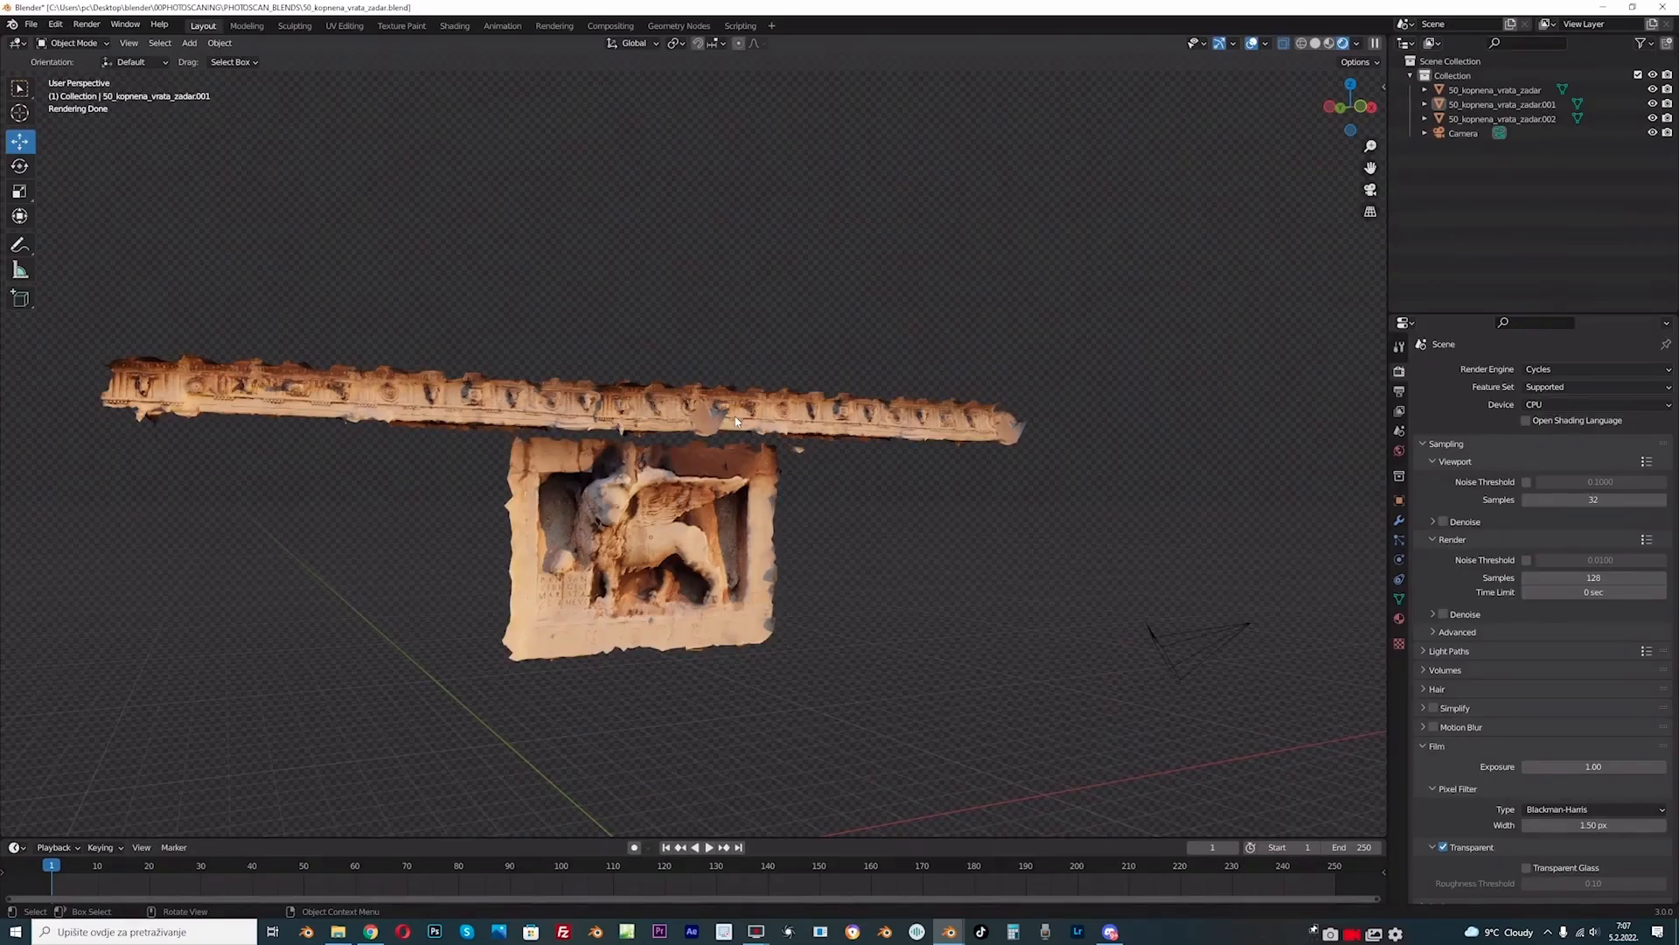
middle_drag(553, 434, 630, 432)
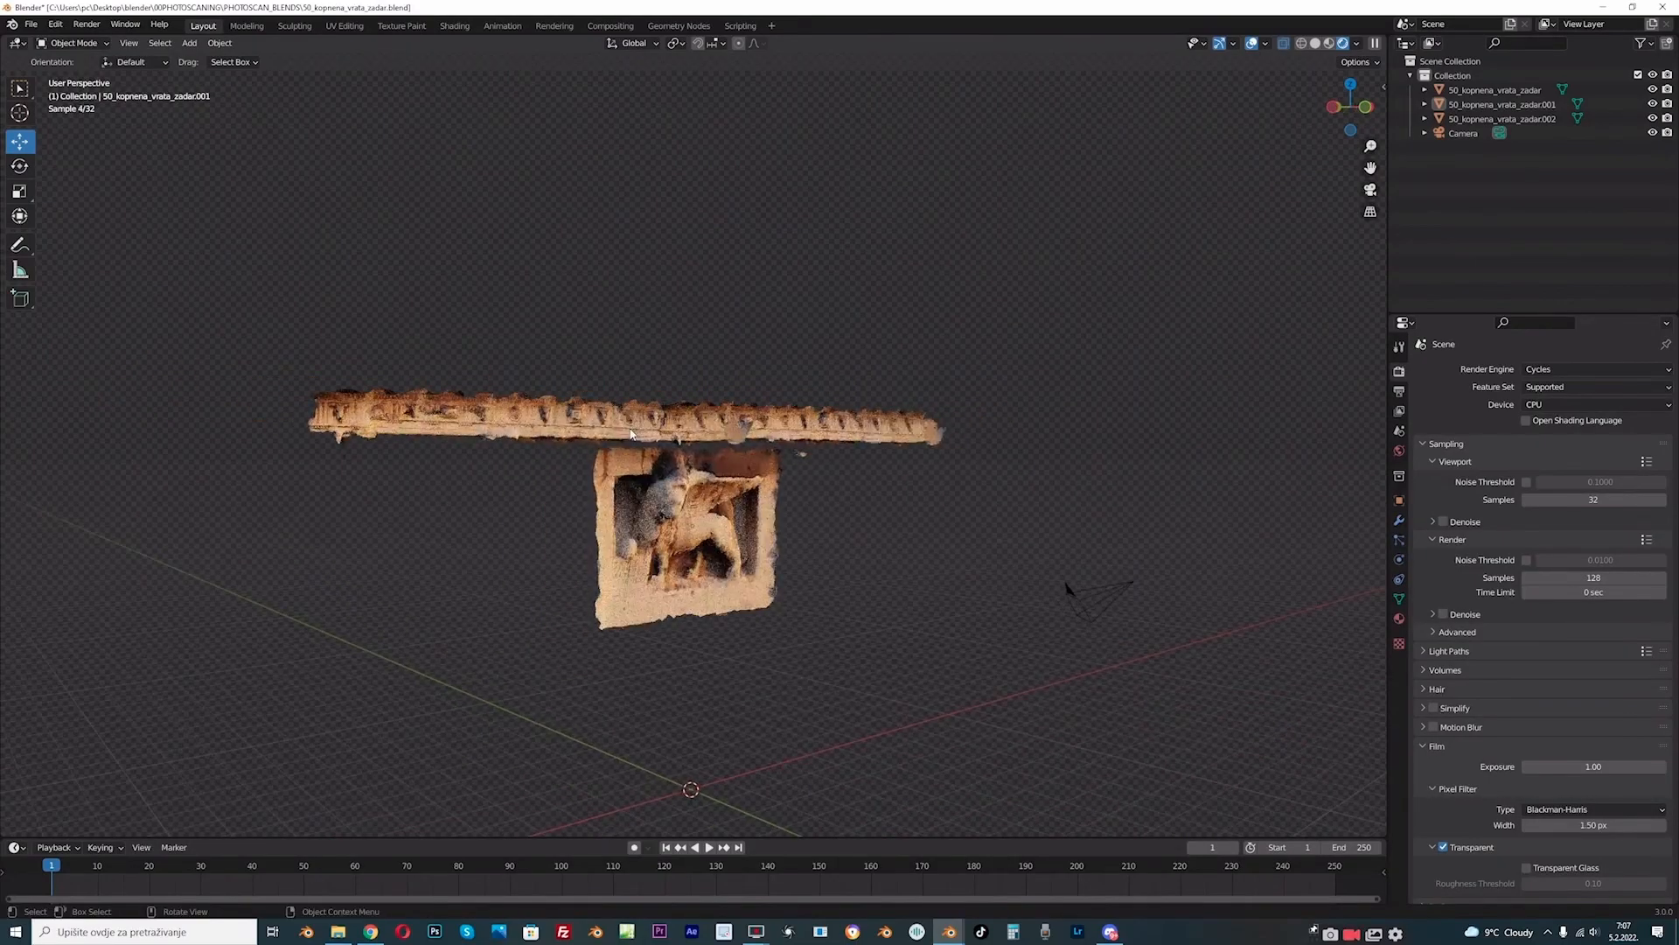
scroll(631, 432, up, 2)
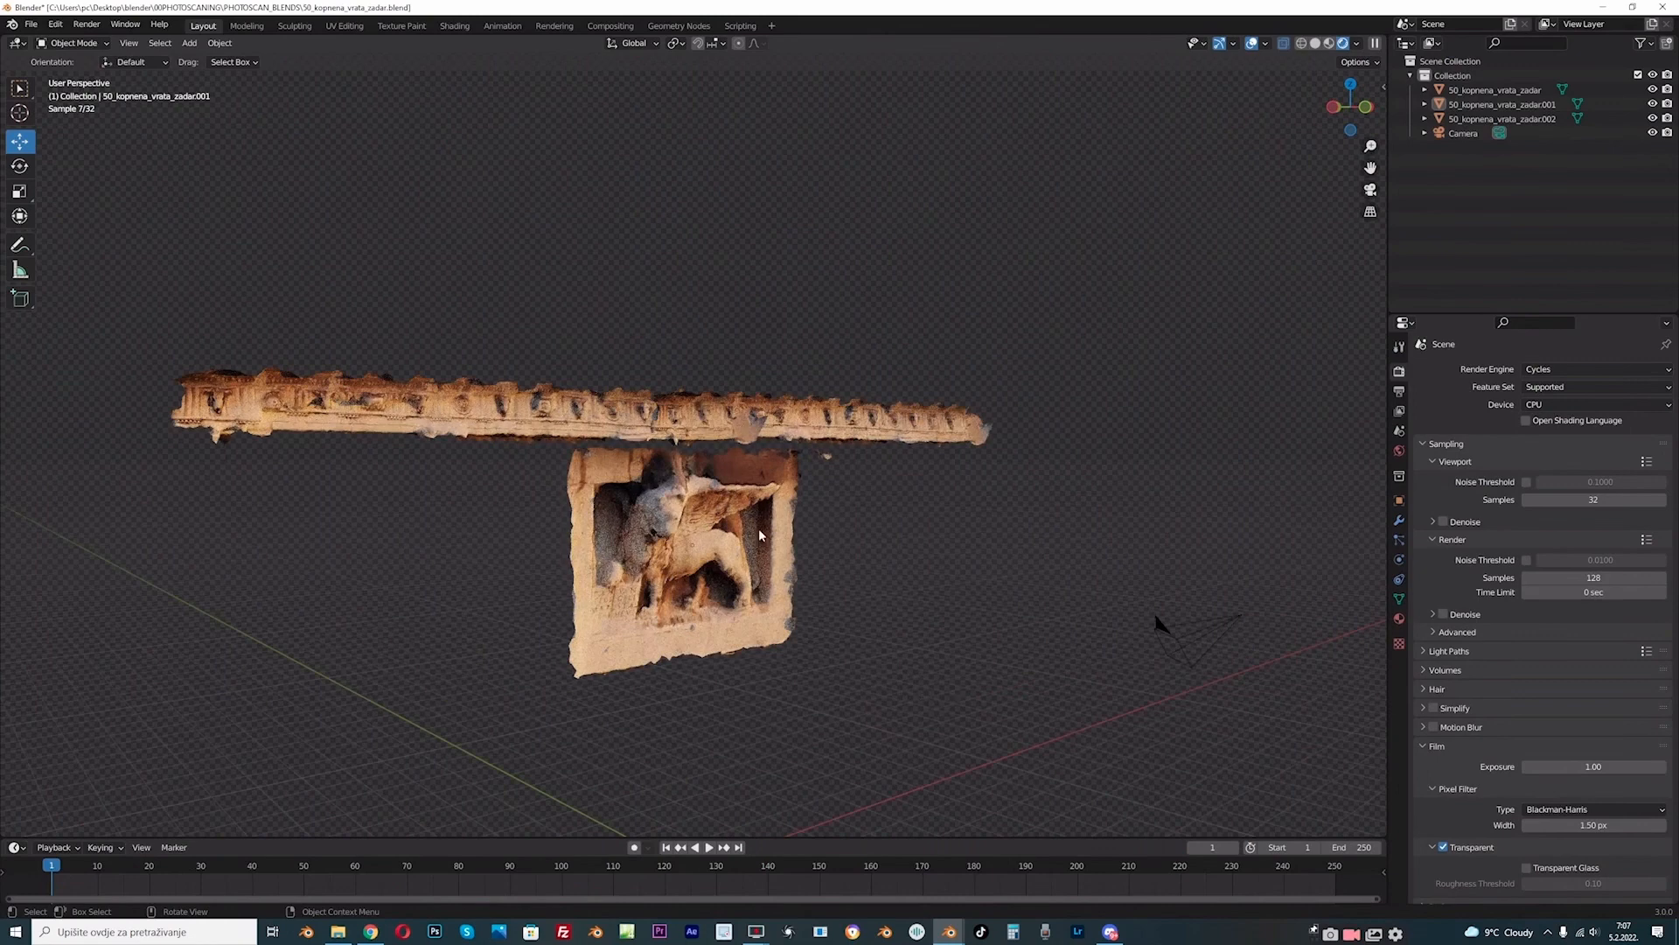
mouse_move(951, 934)
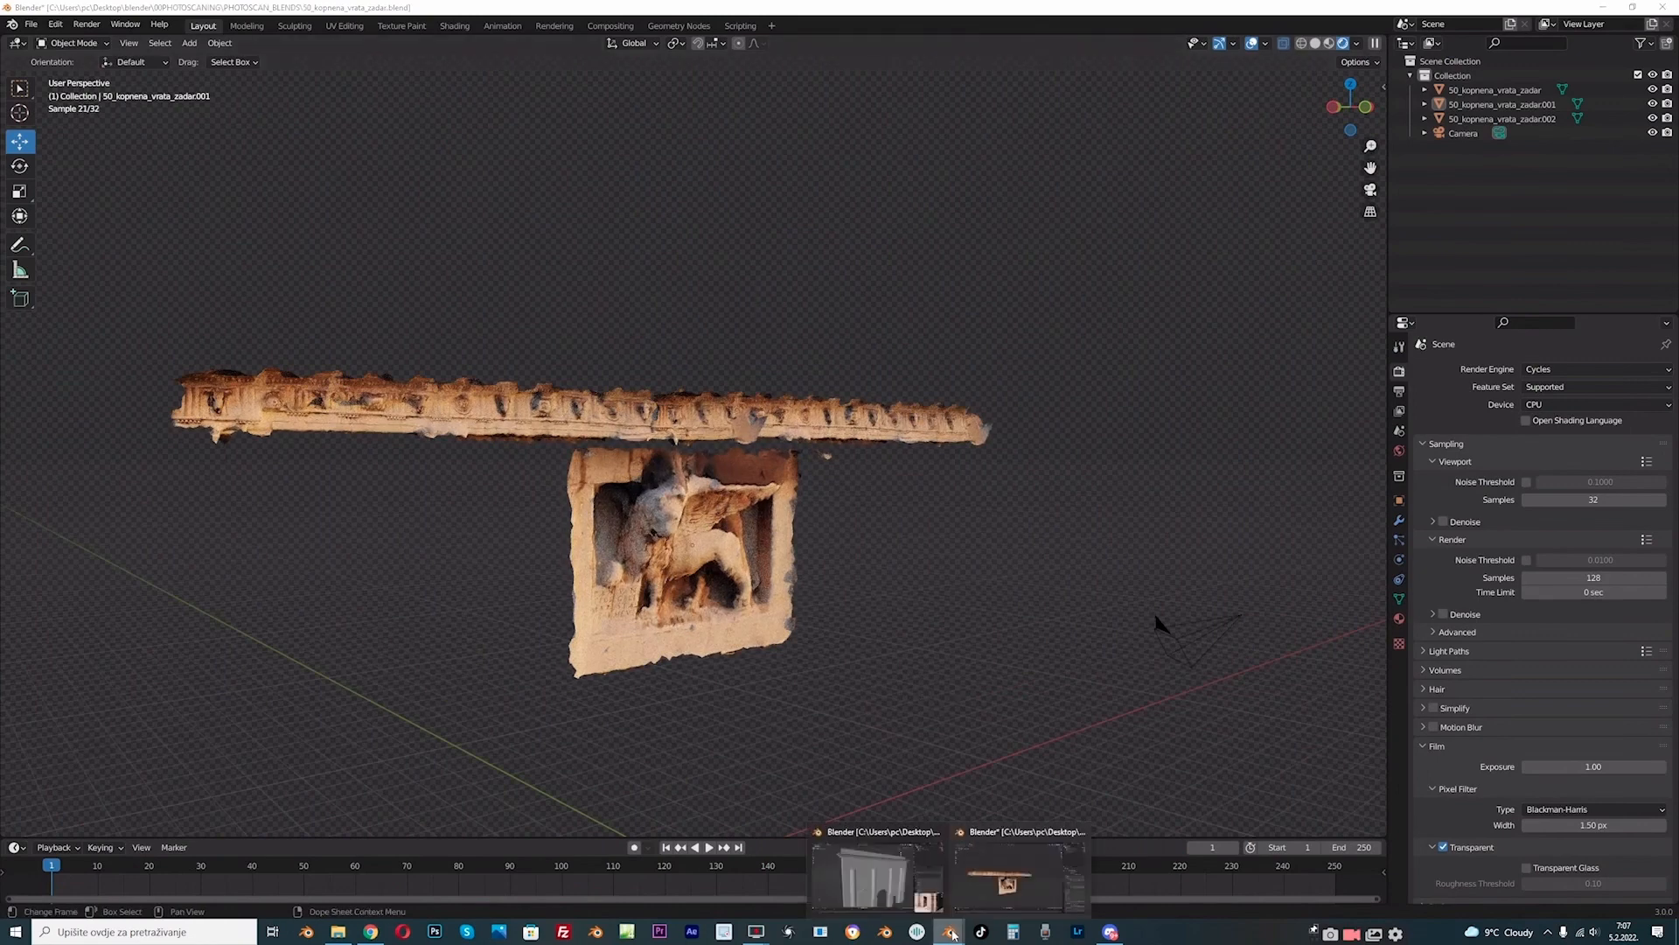
click(877, 870)
click(370, 931)
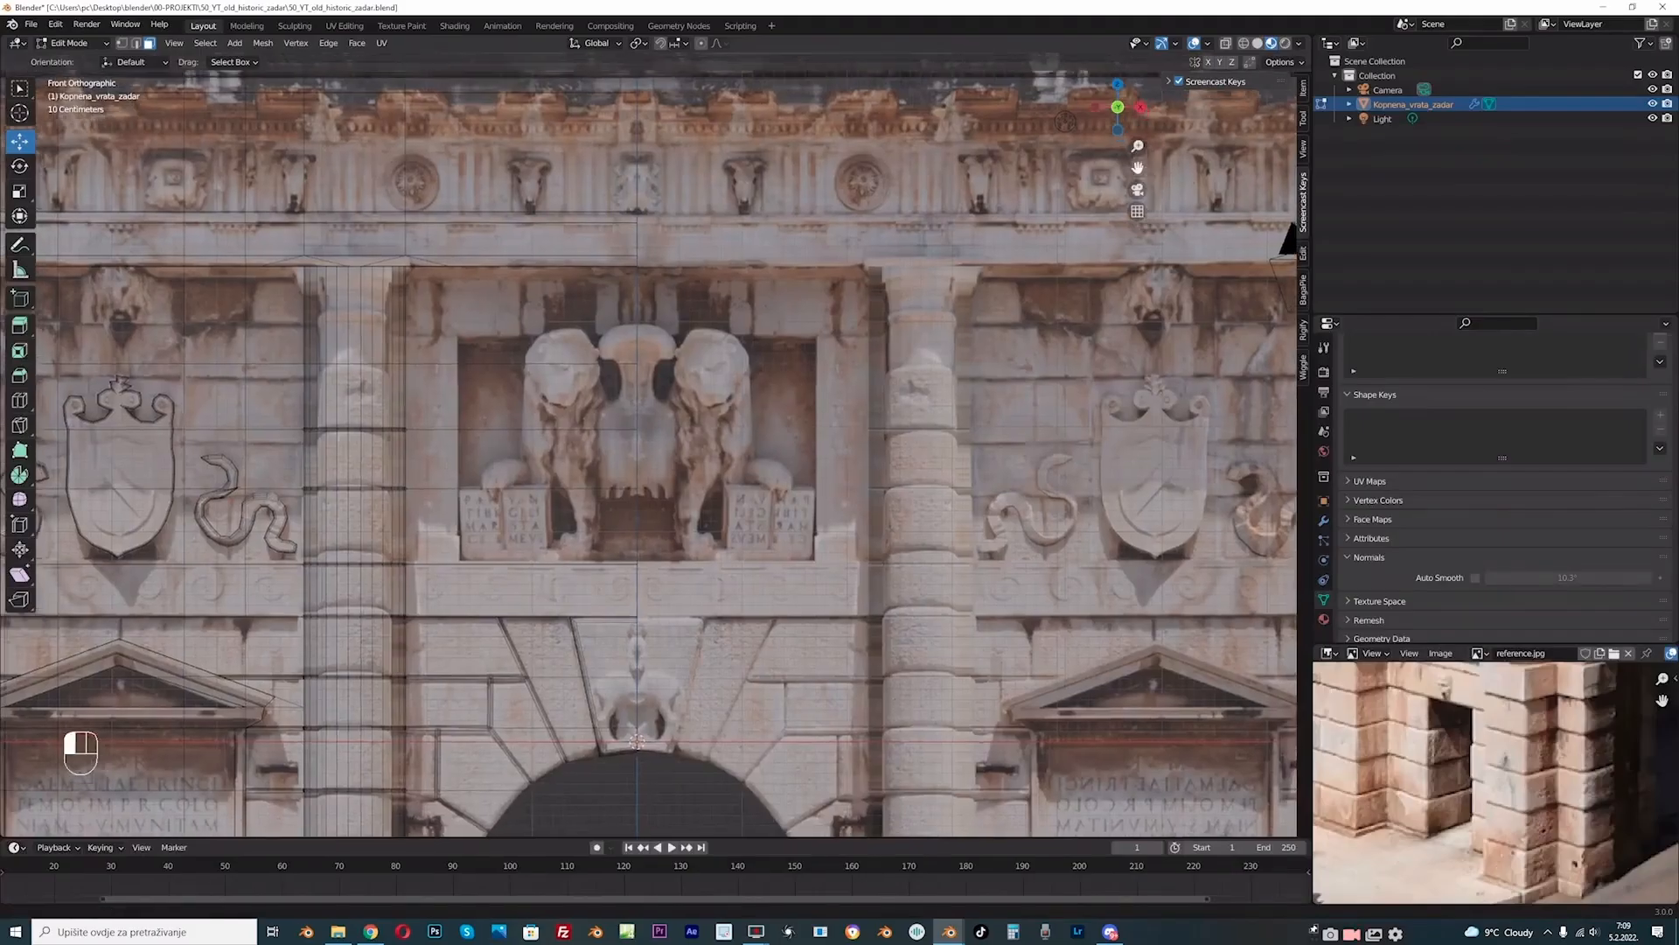
Step: Add a horizontal loop cut along the lion niche's upper edge and a vertical one at its left edge
scroll(652, 401, up, 1)
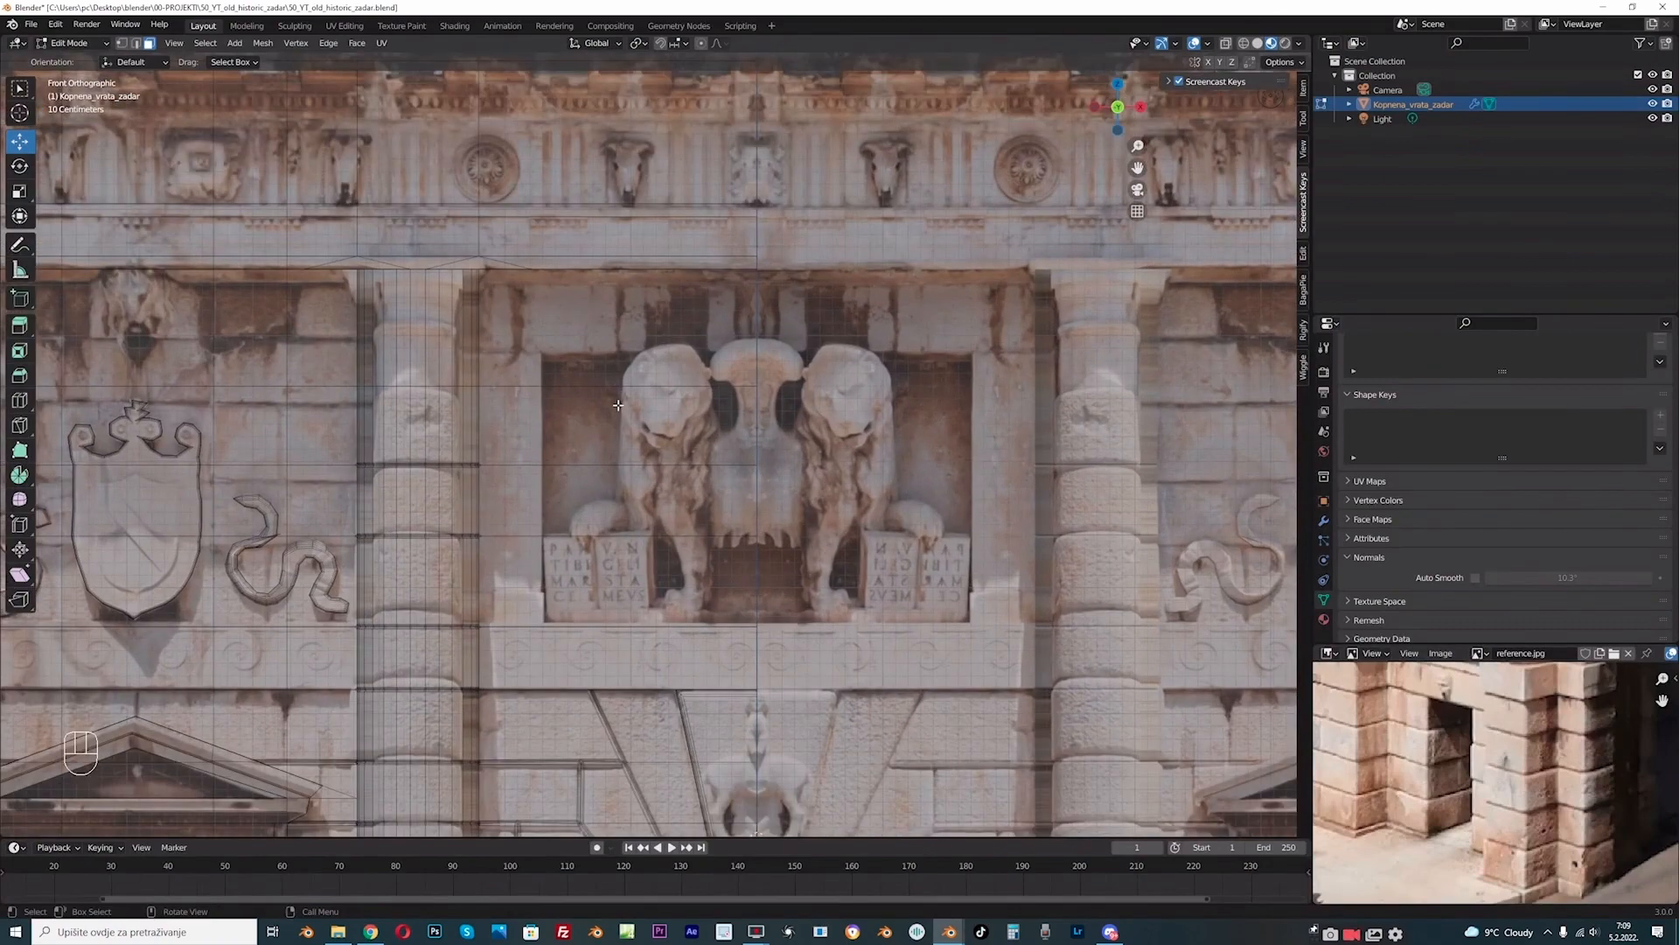
key(ctrl+r)
click(210, 338)
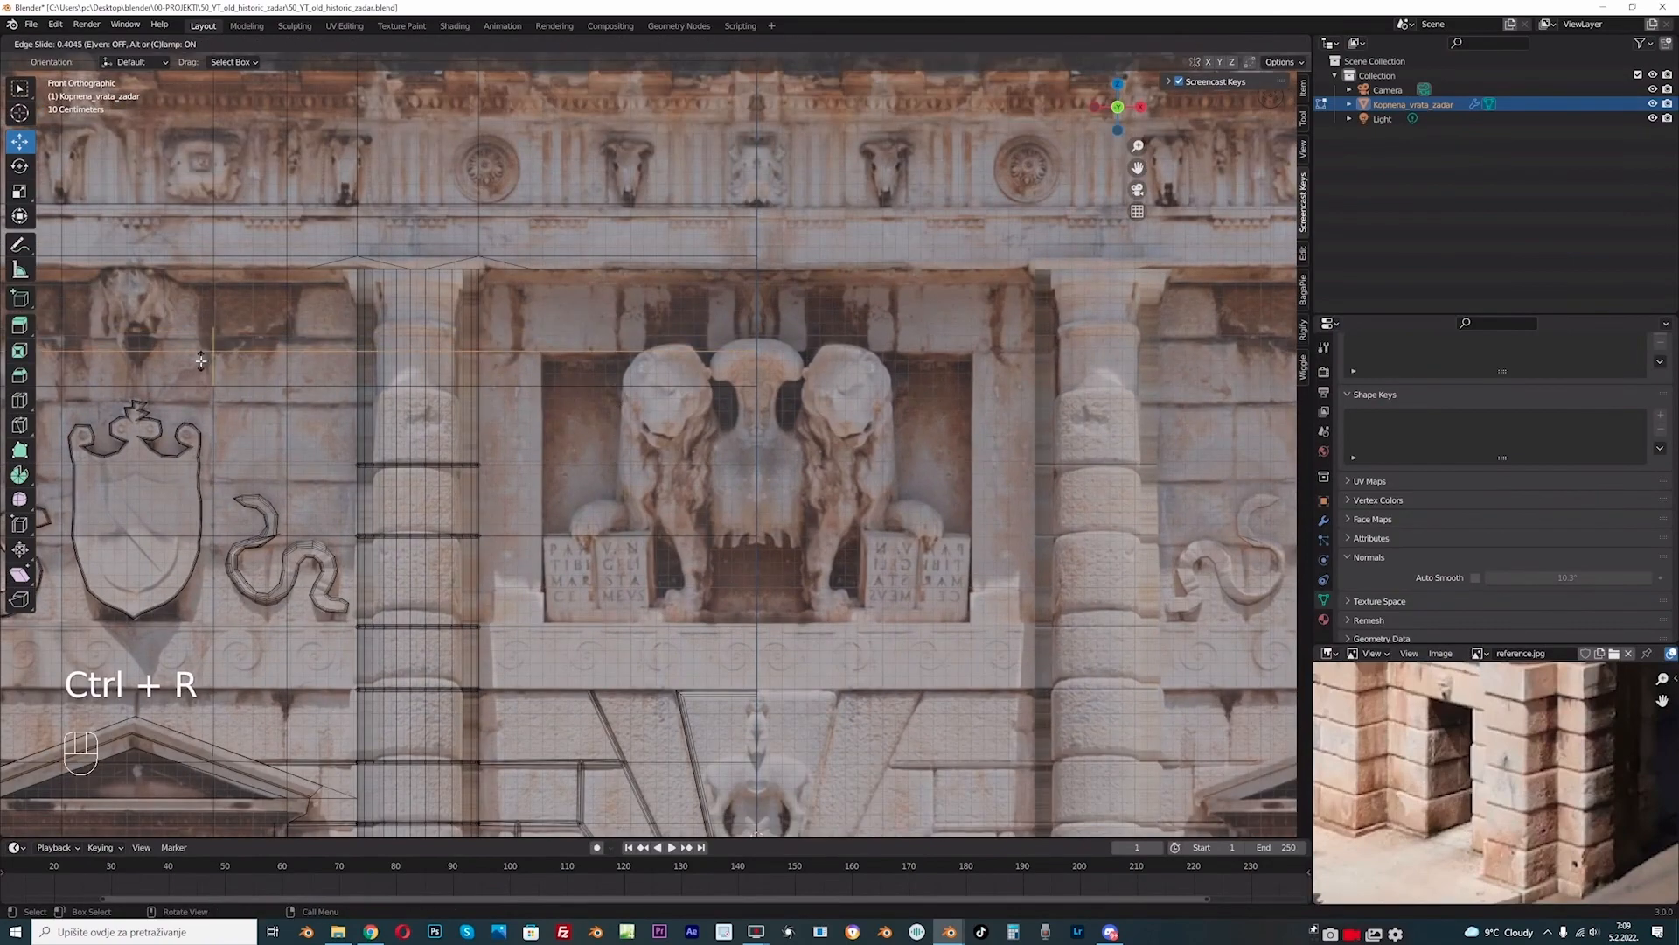
click(201, 360)
key(ctrl+r)
click(481, 356)
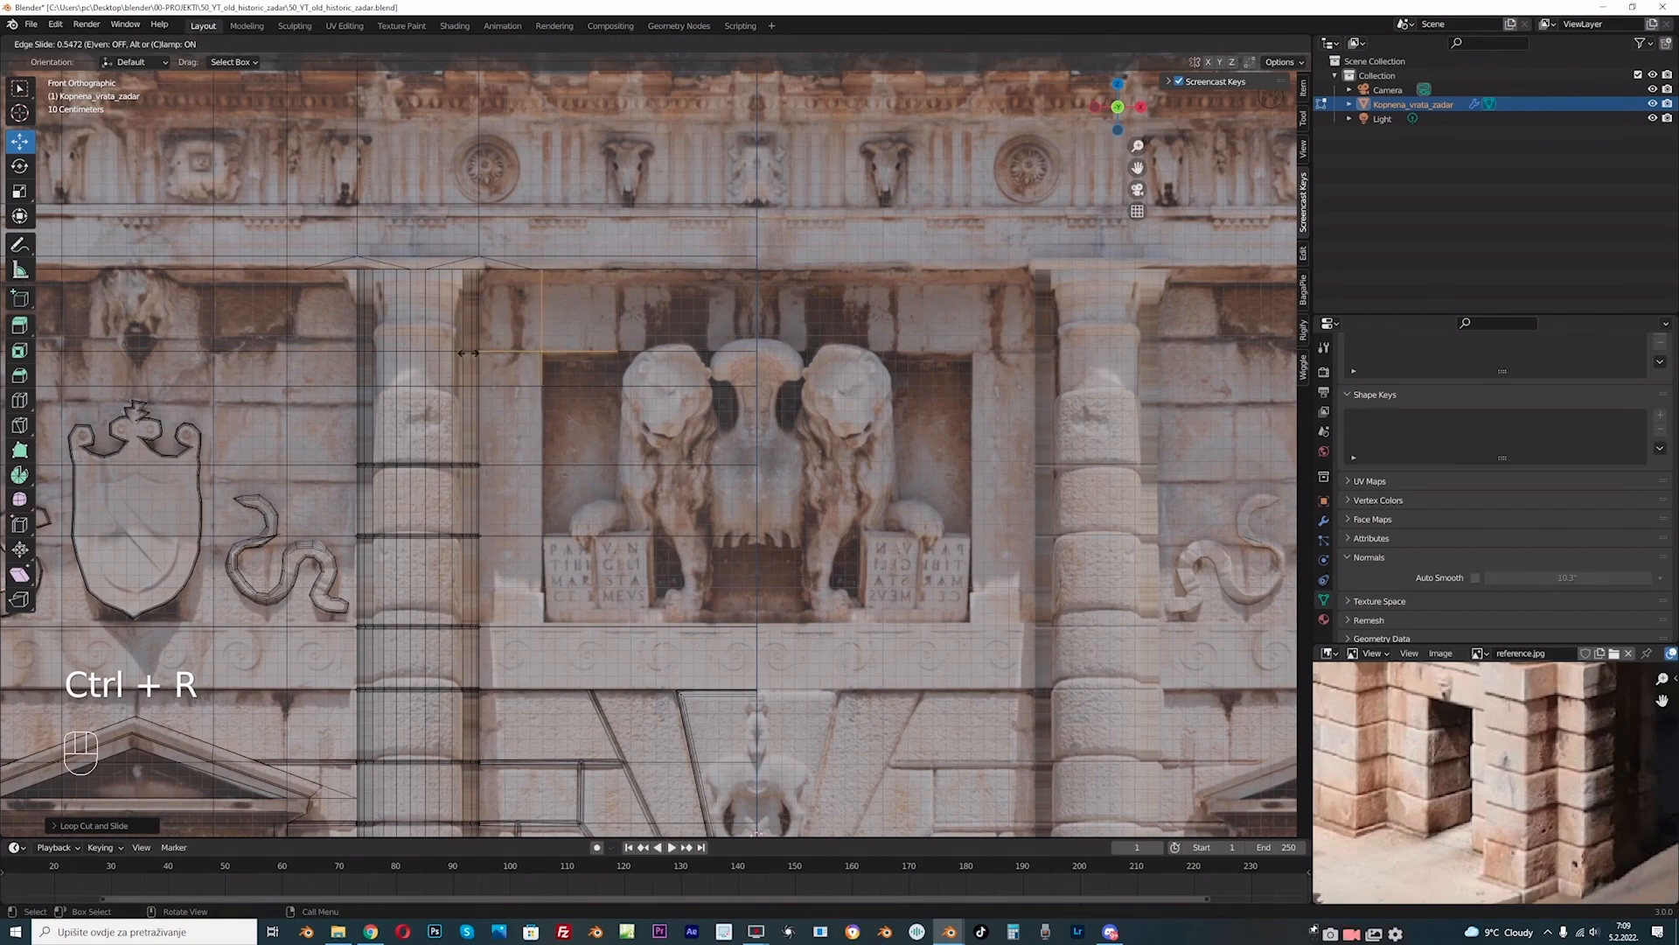
click(467, 352)
middle_drag(530, 373, 507, 389)
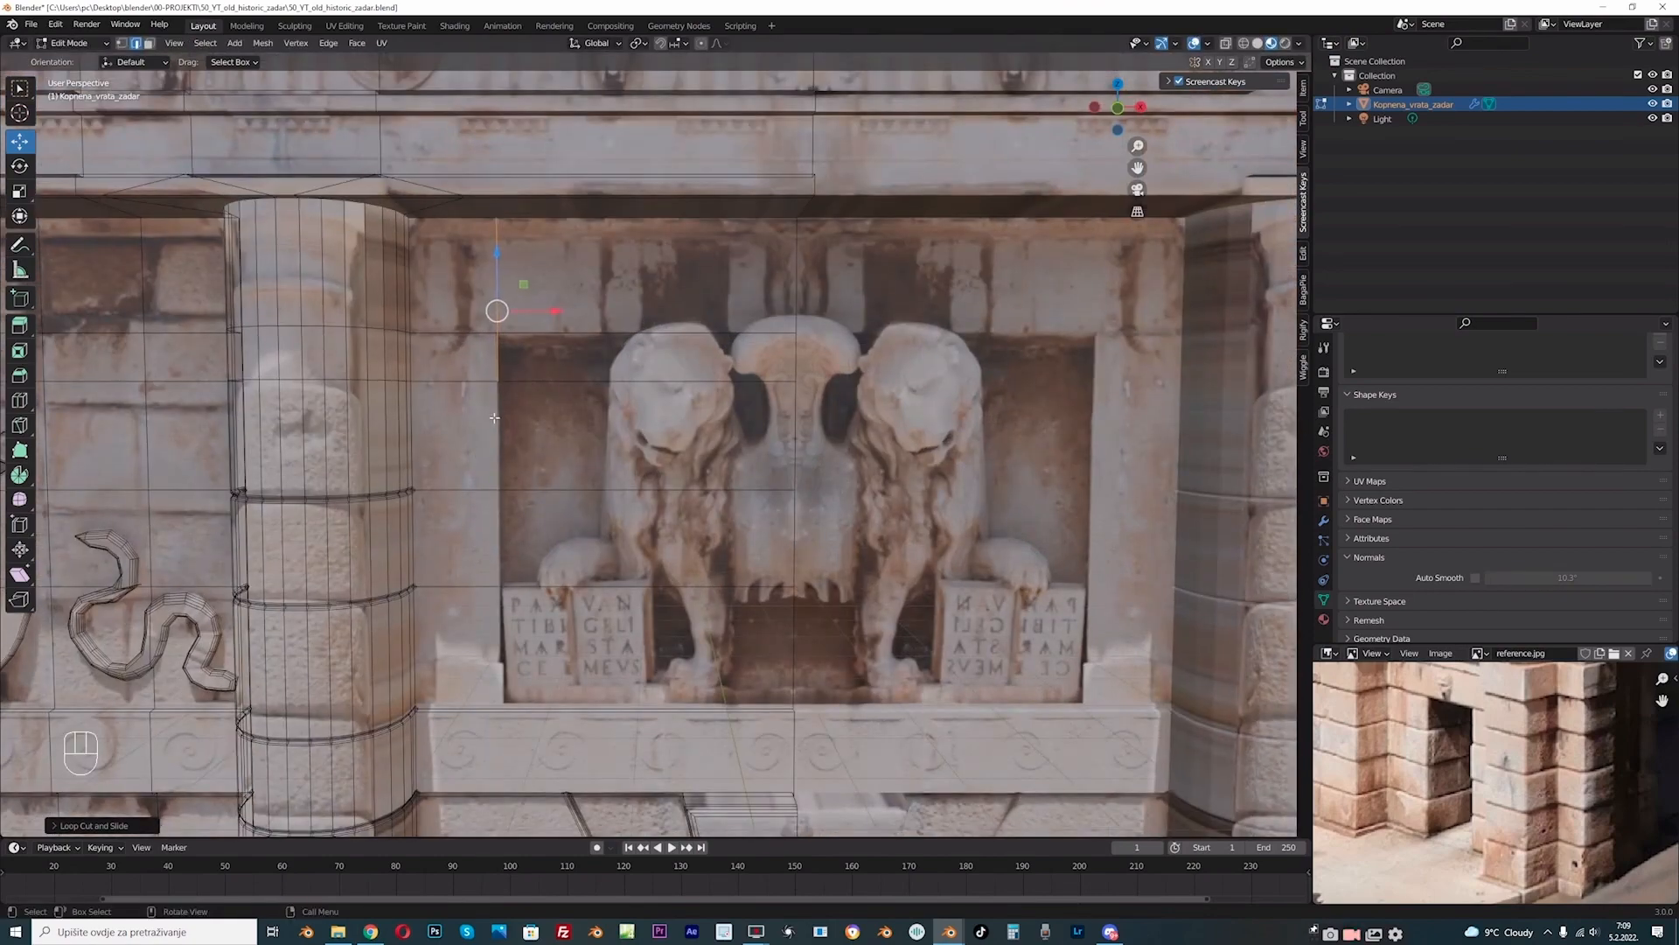
Step: Knife-cut a vertical edge down the left side of the lion niche, constrained to the Z axis
key(KP_1)
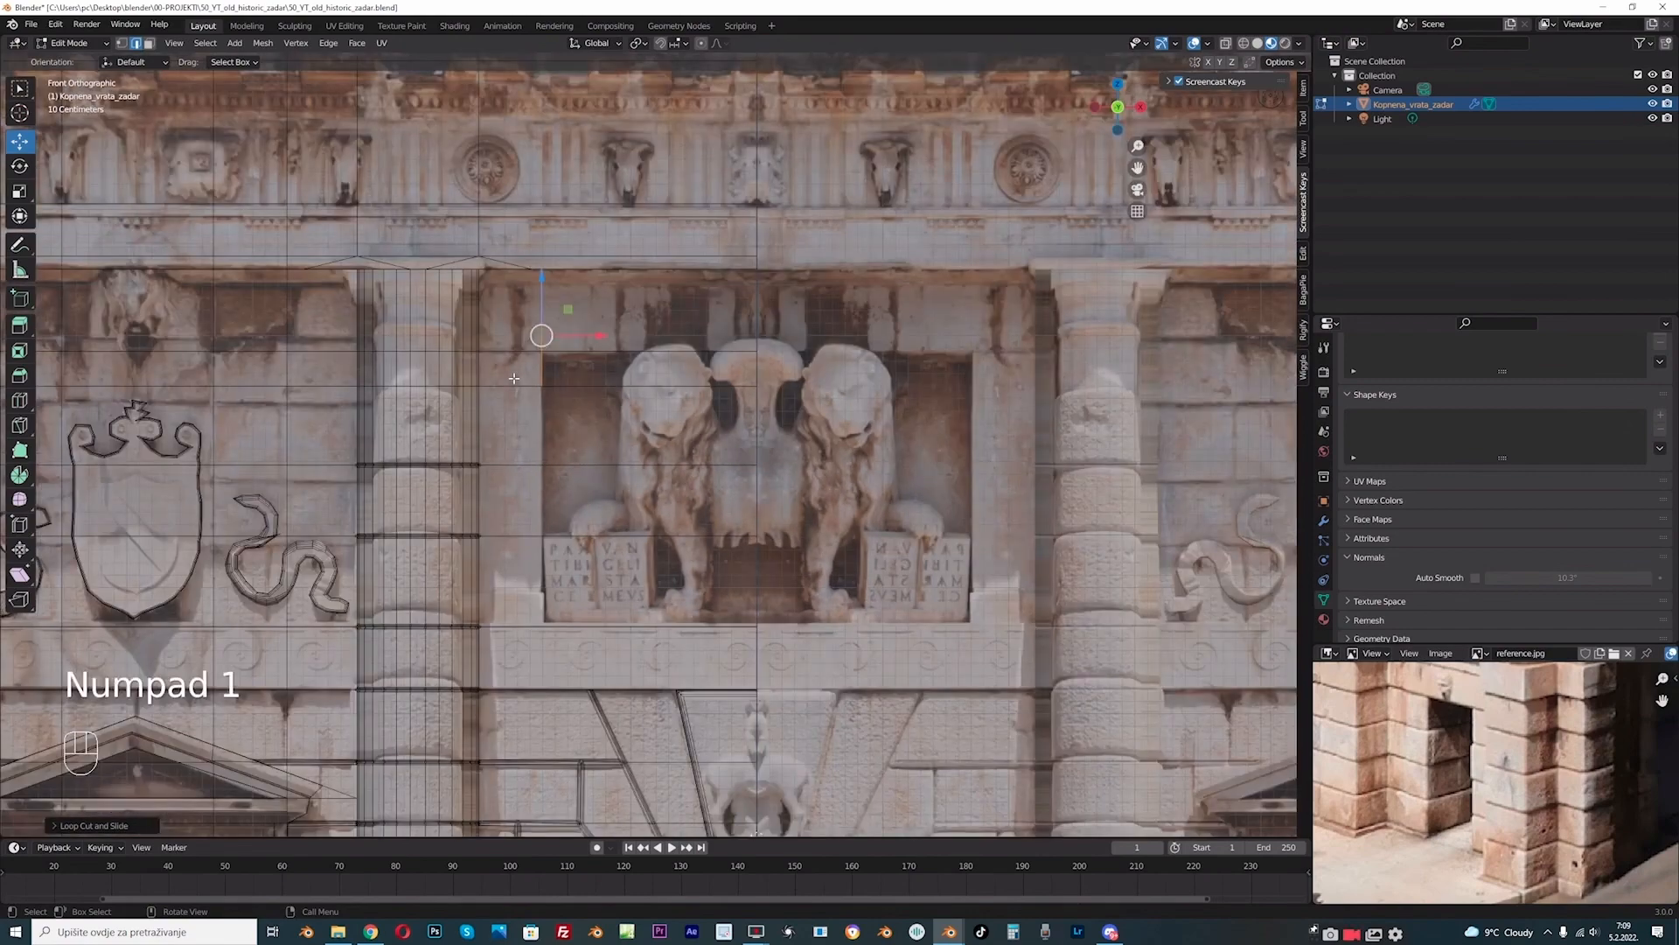
key(k)
click(542, 384)
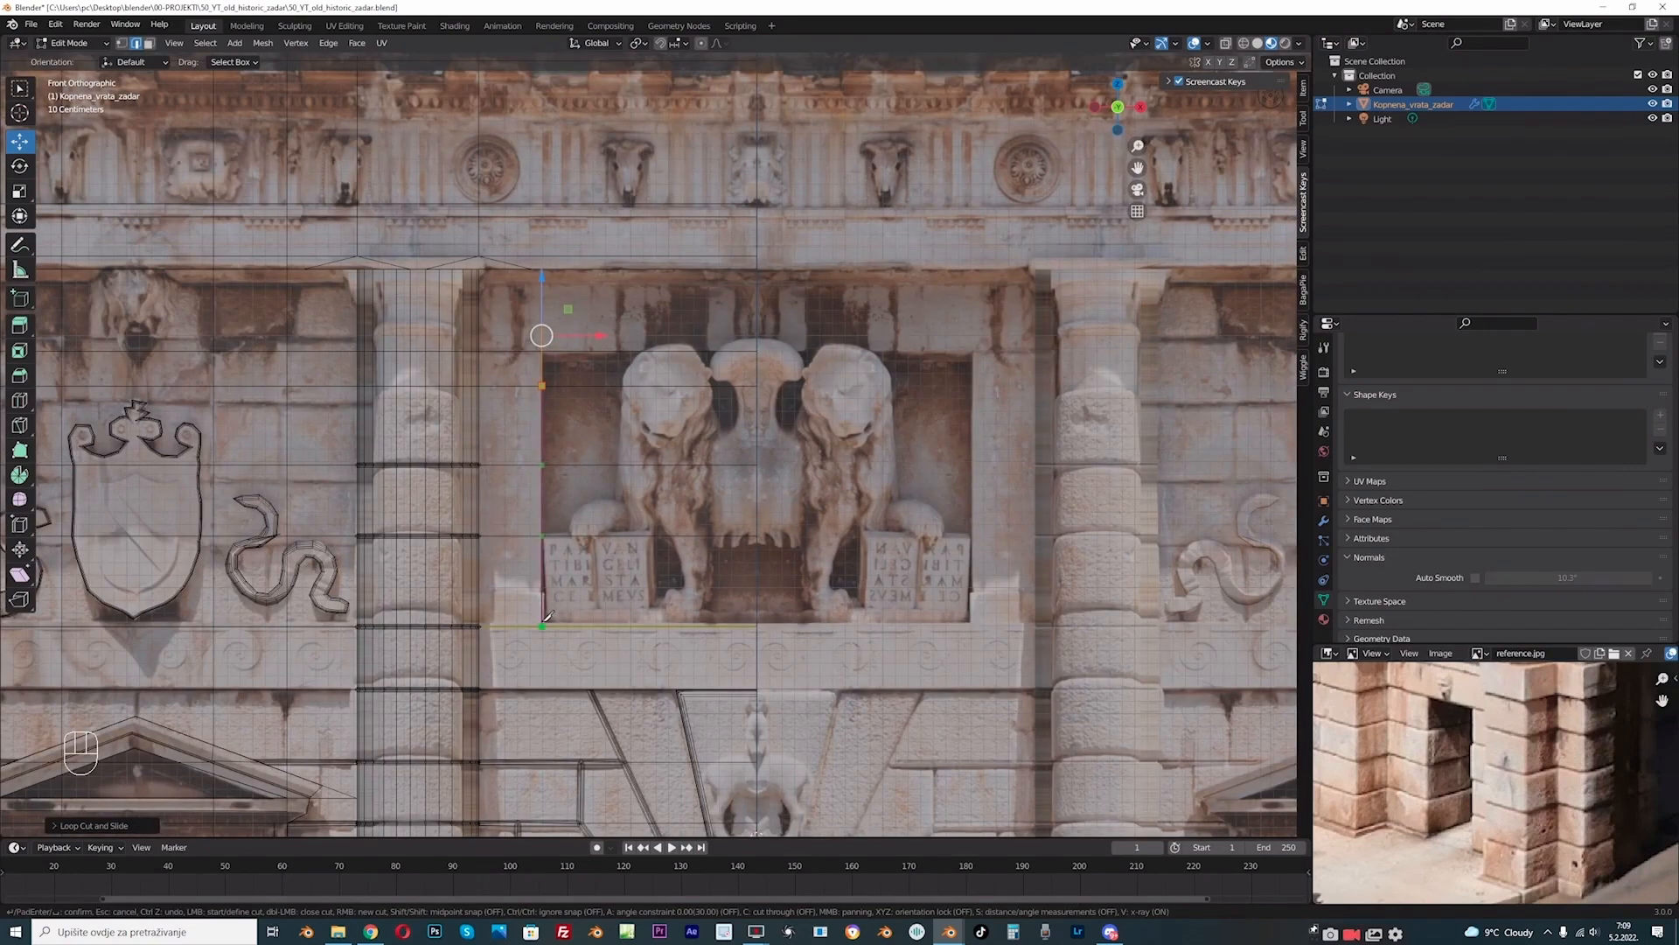
key(z)
click(544, 615)
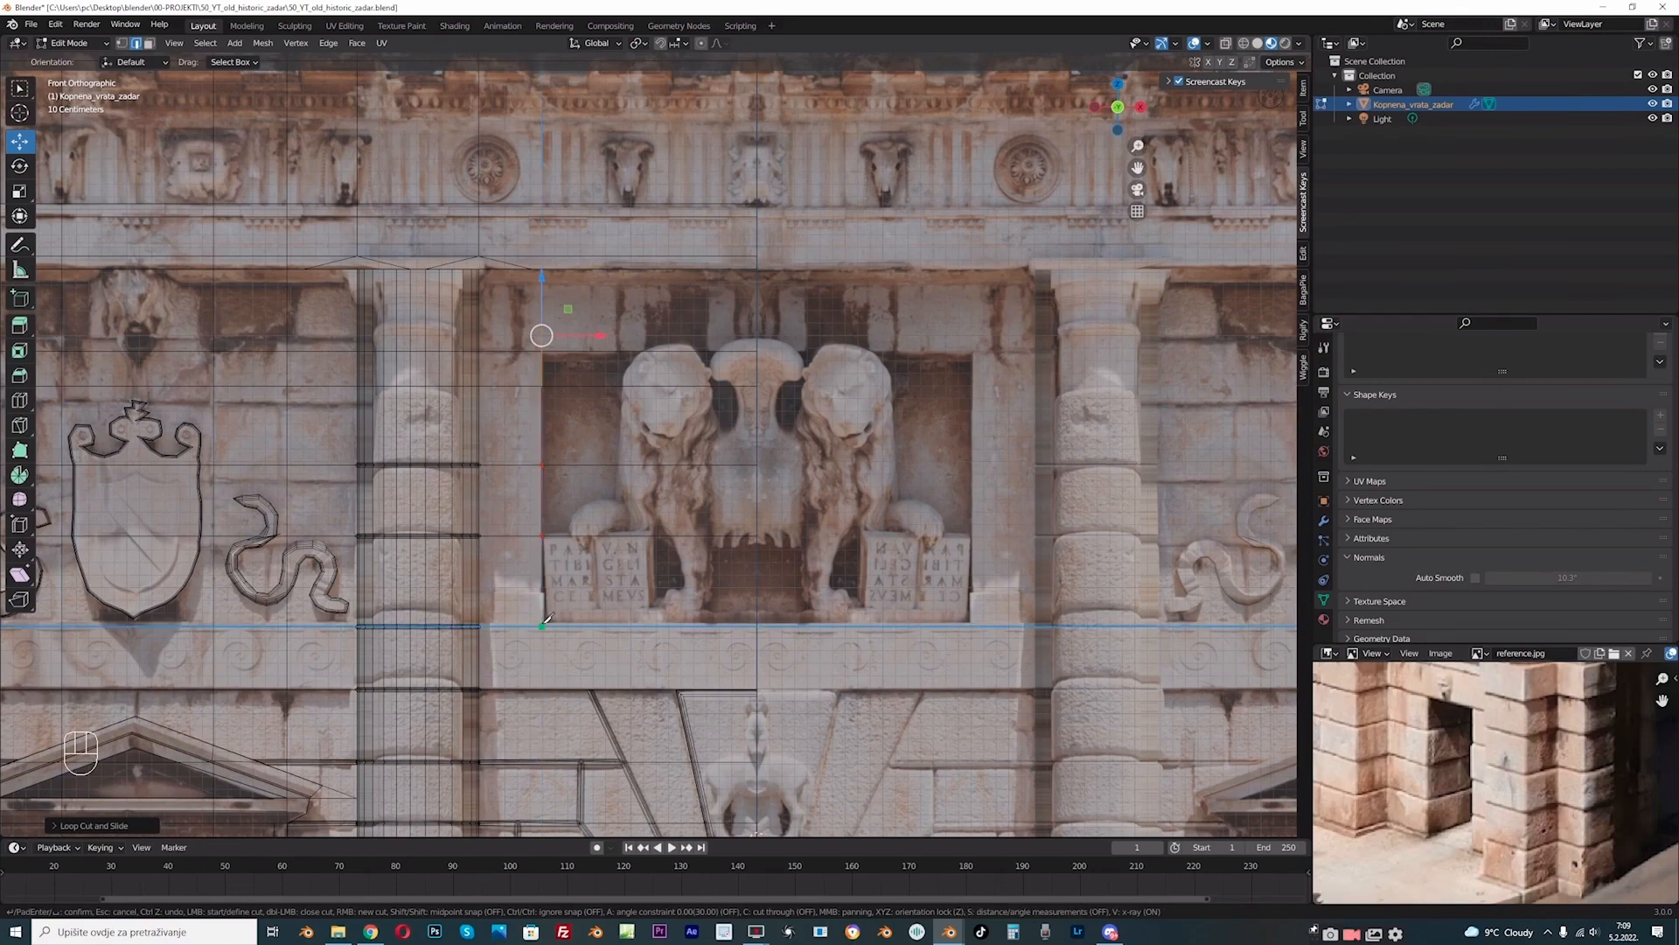
key(Return)
Step: Extend the niche's left vertical cut down to the edge above the scroll-decorated ledge
scroll(544, 577, up, 1)
middle_drag(546, 554, 535, 564)
scroll(517, 587, down, 1)
key(k)
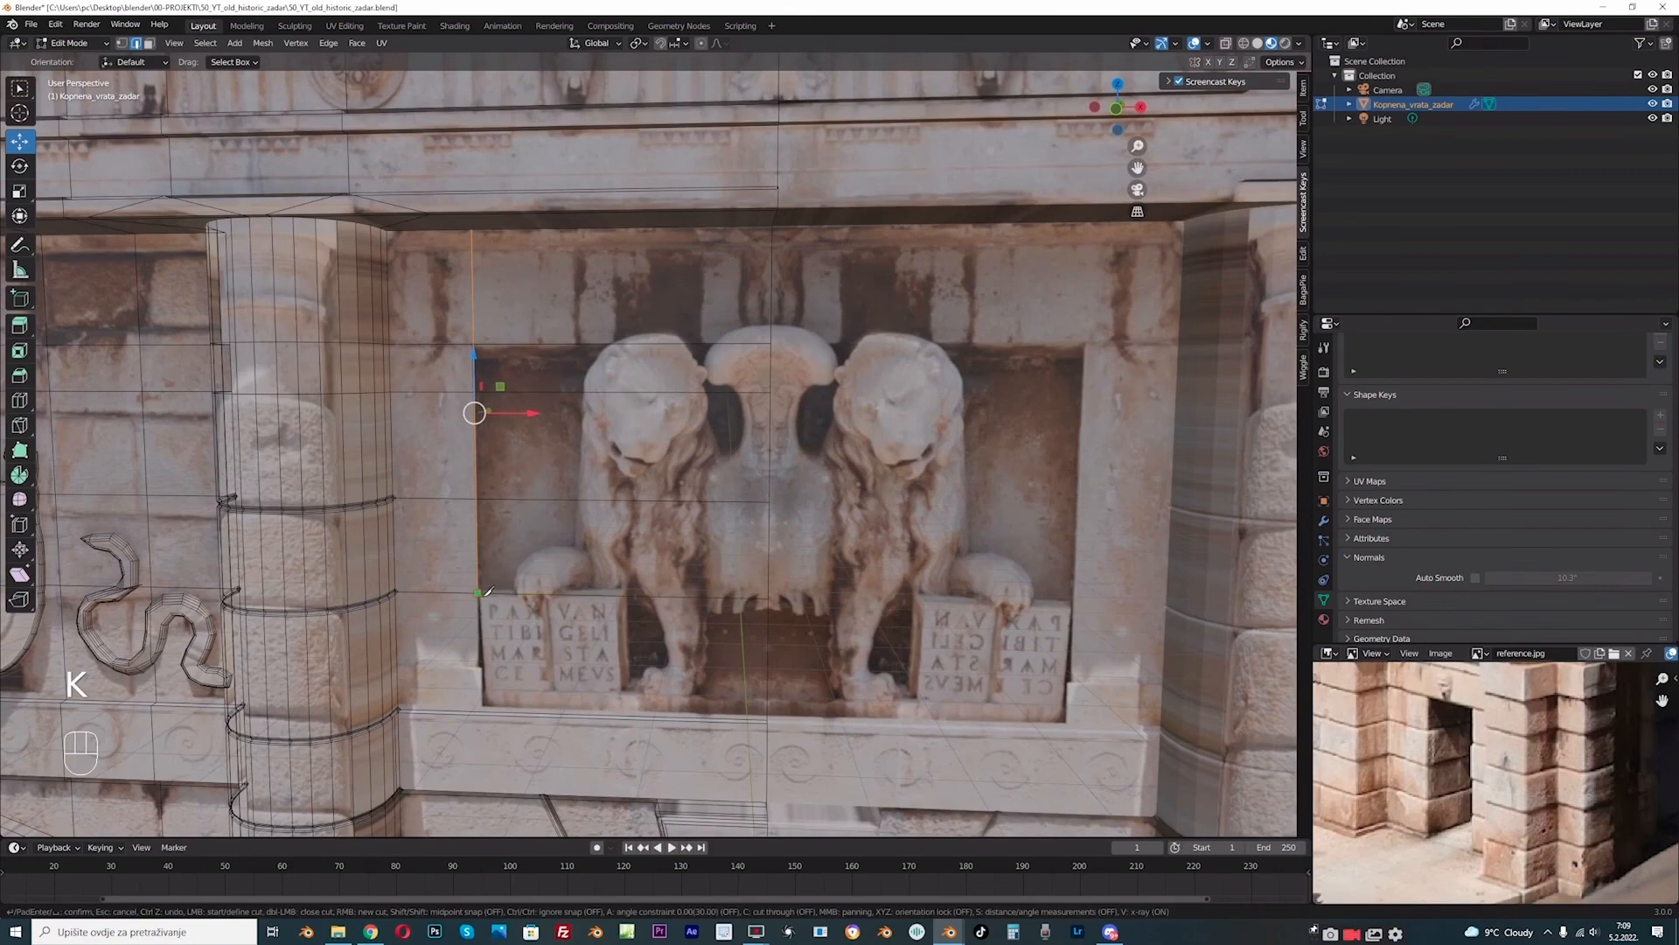
click(484, 705)
key(Return)
Step: Nudge the niche's lower-left corner vertex slightly along X to line it up with the niche edge
scroll(525, 629, down, 1)
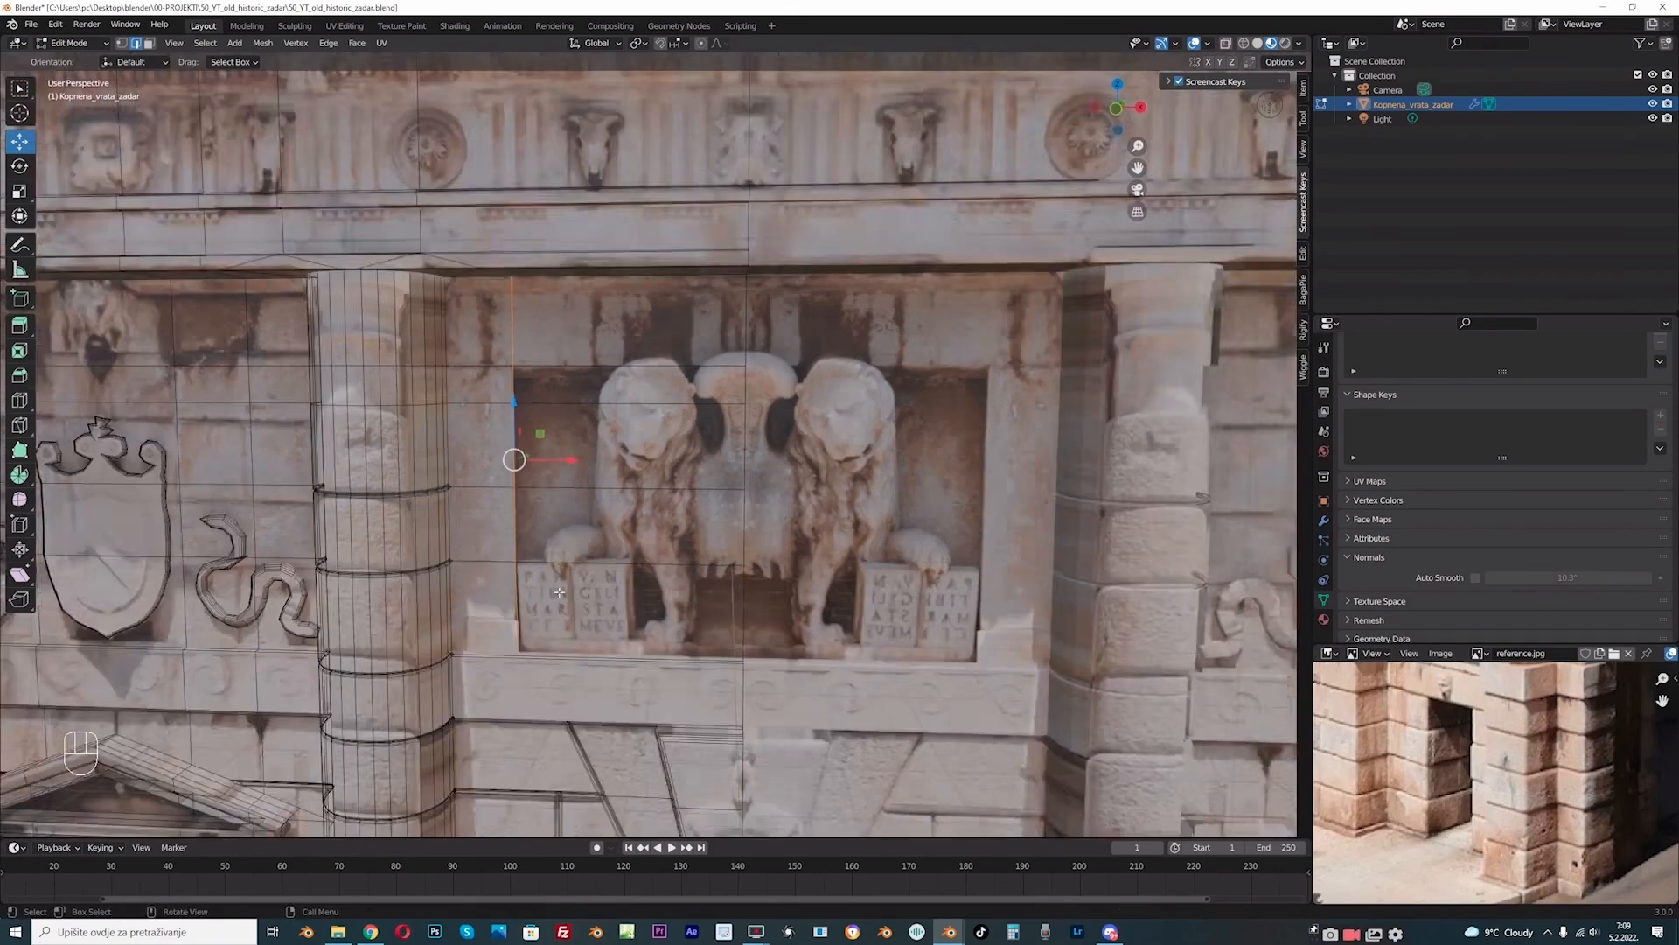
middle_drag(555, 596, 583, 577)
key(1)
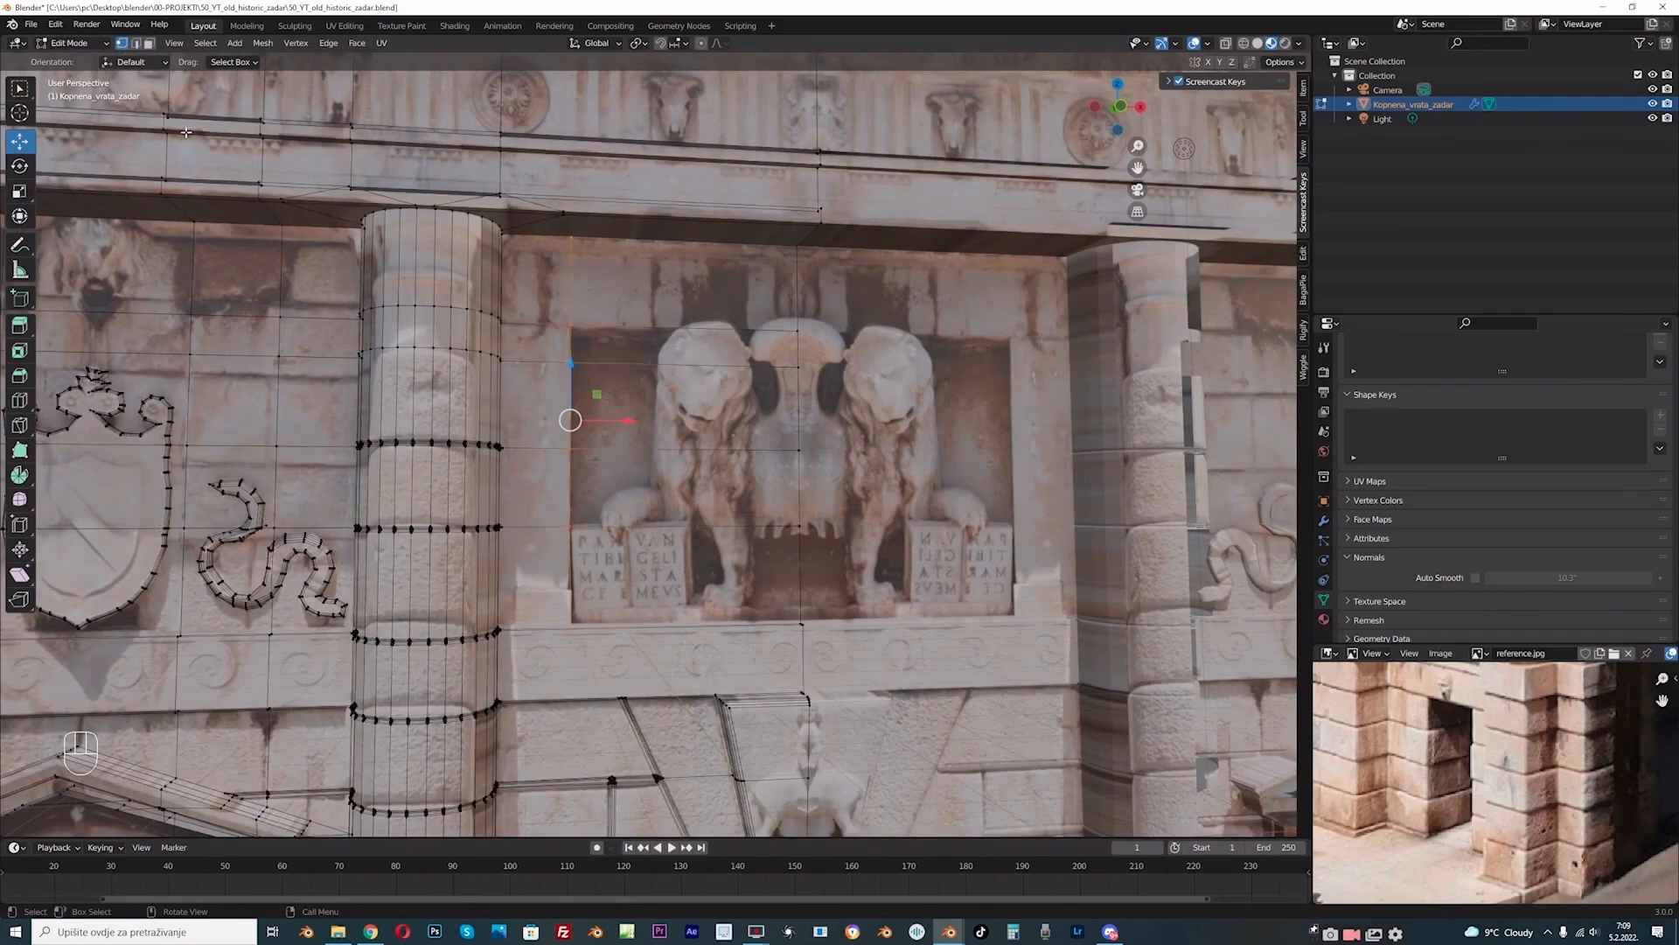
scroll(577, 665, up, 1)
click(550, 677)
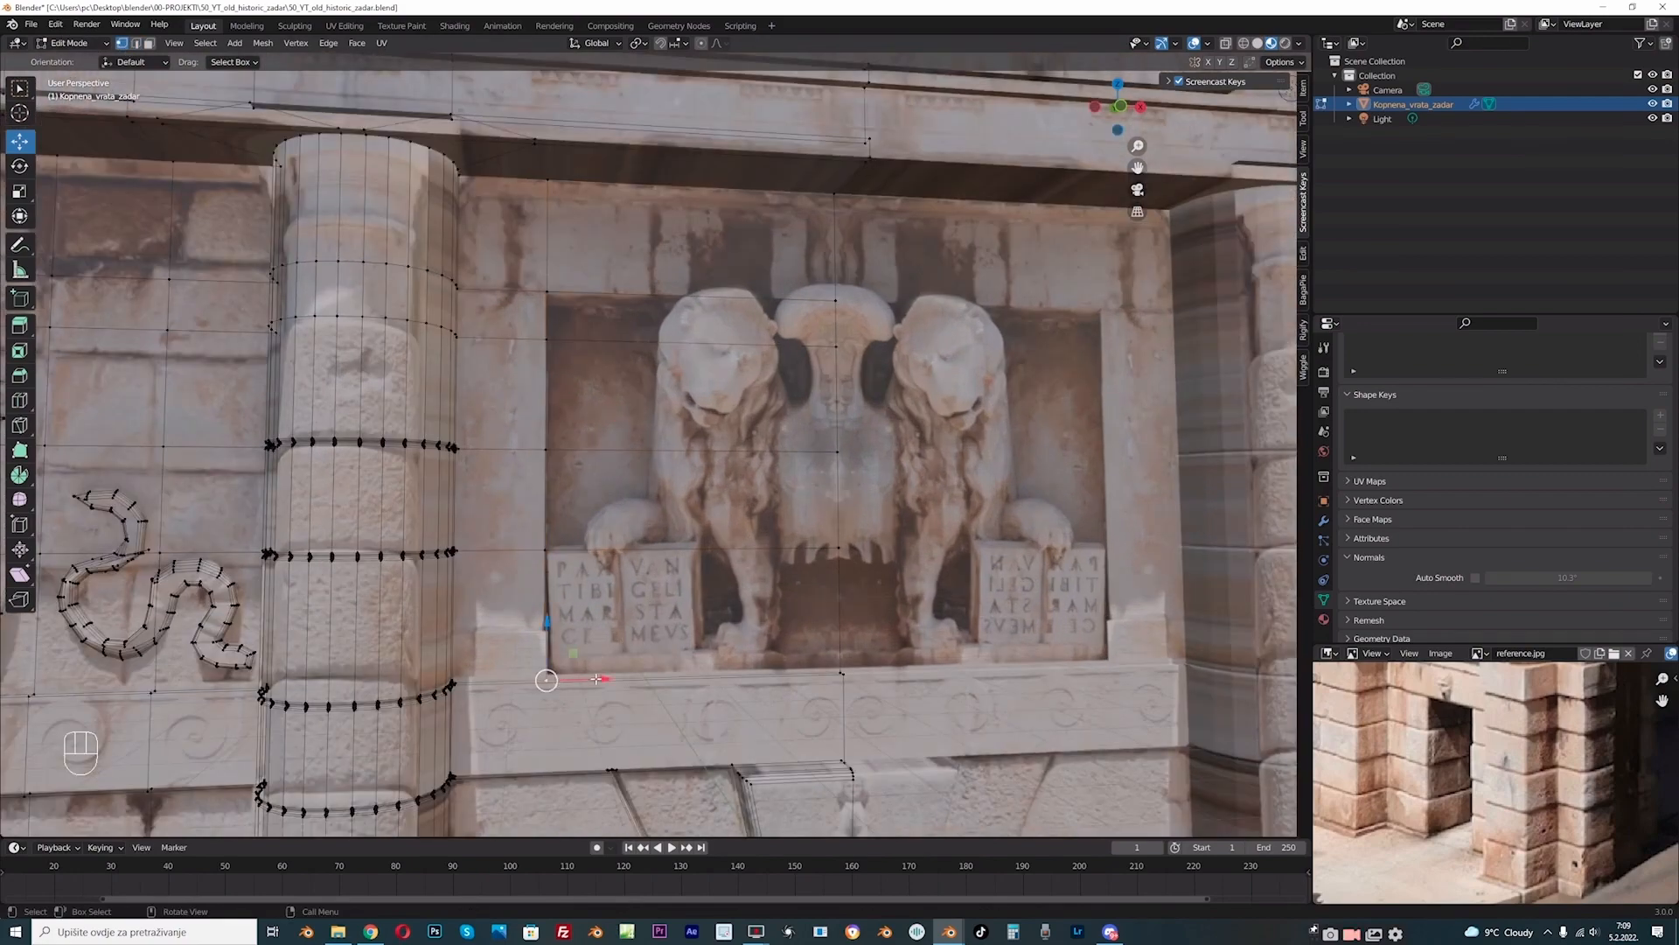
drag(600, 679, 596, 678)
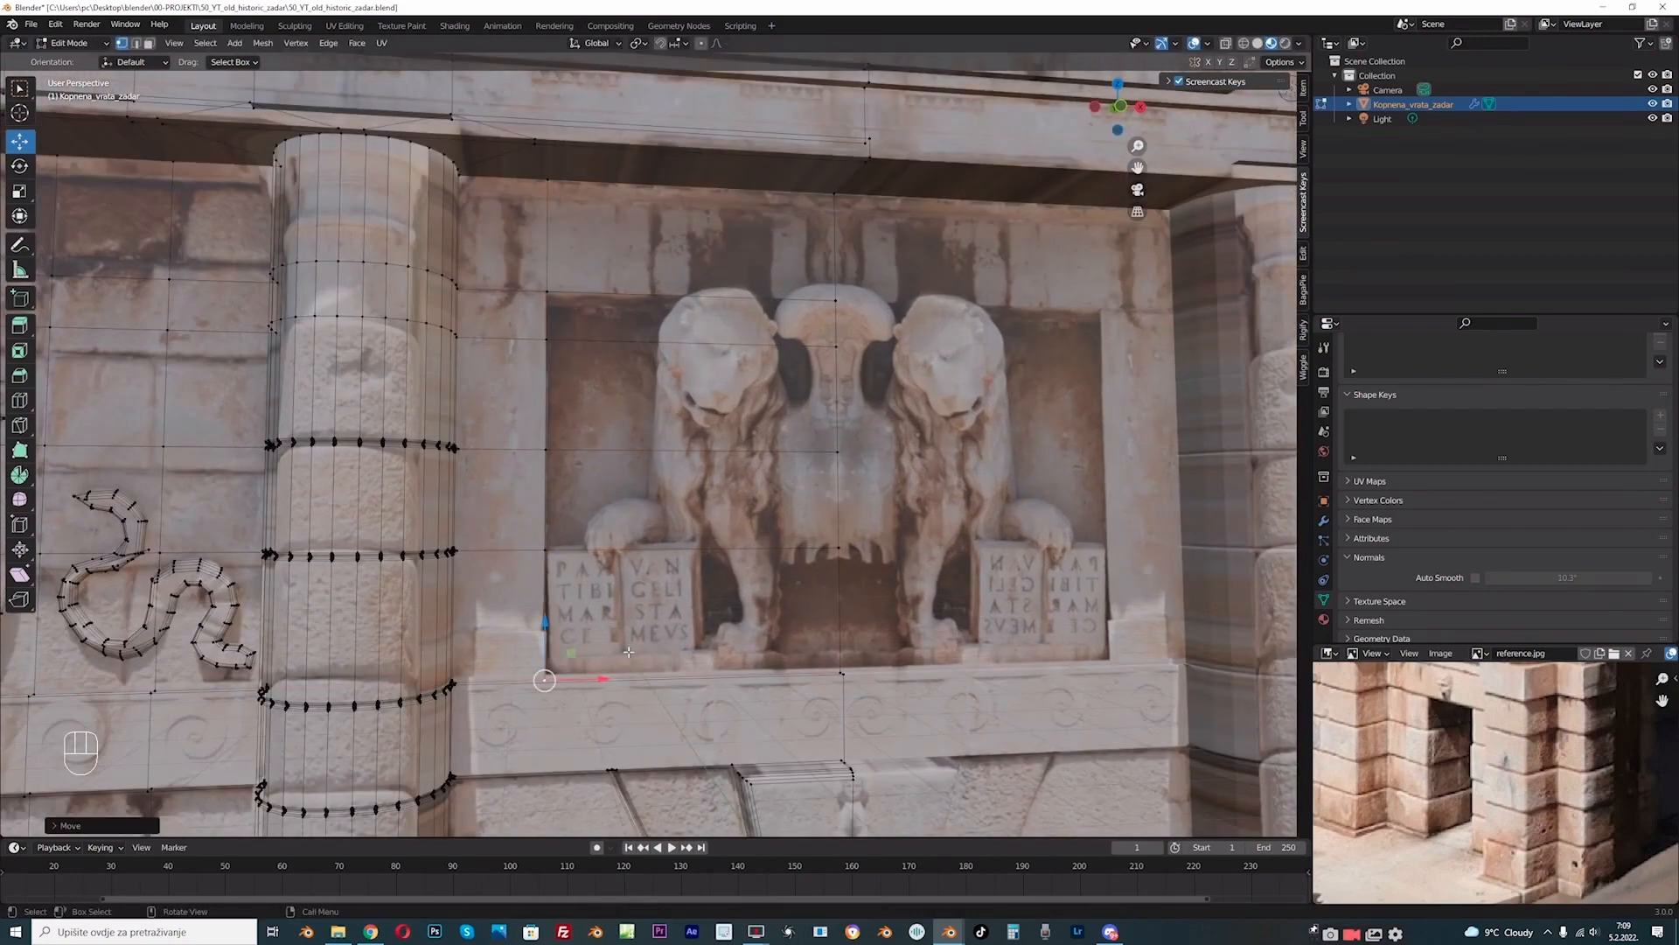
Step: Select the four stacked faces covering the left half of the lion niche
key(KP_1)
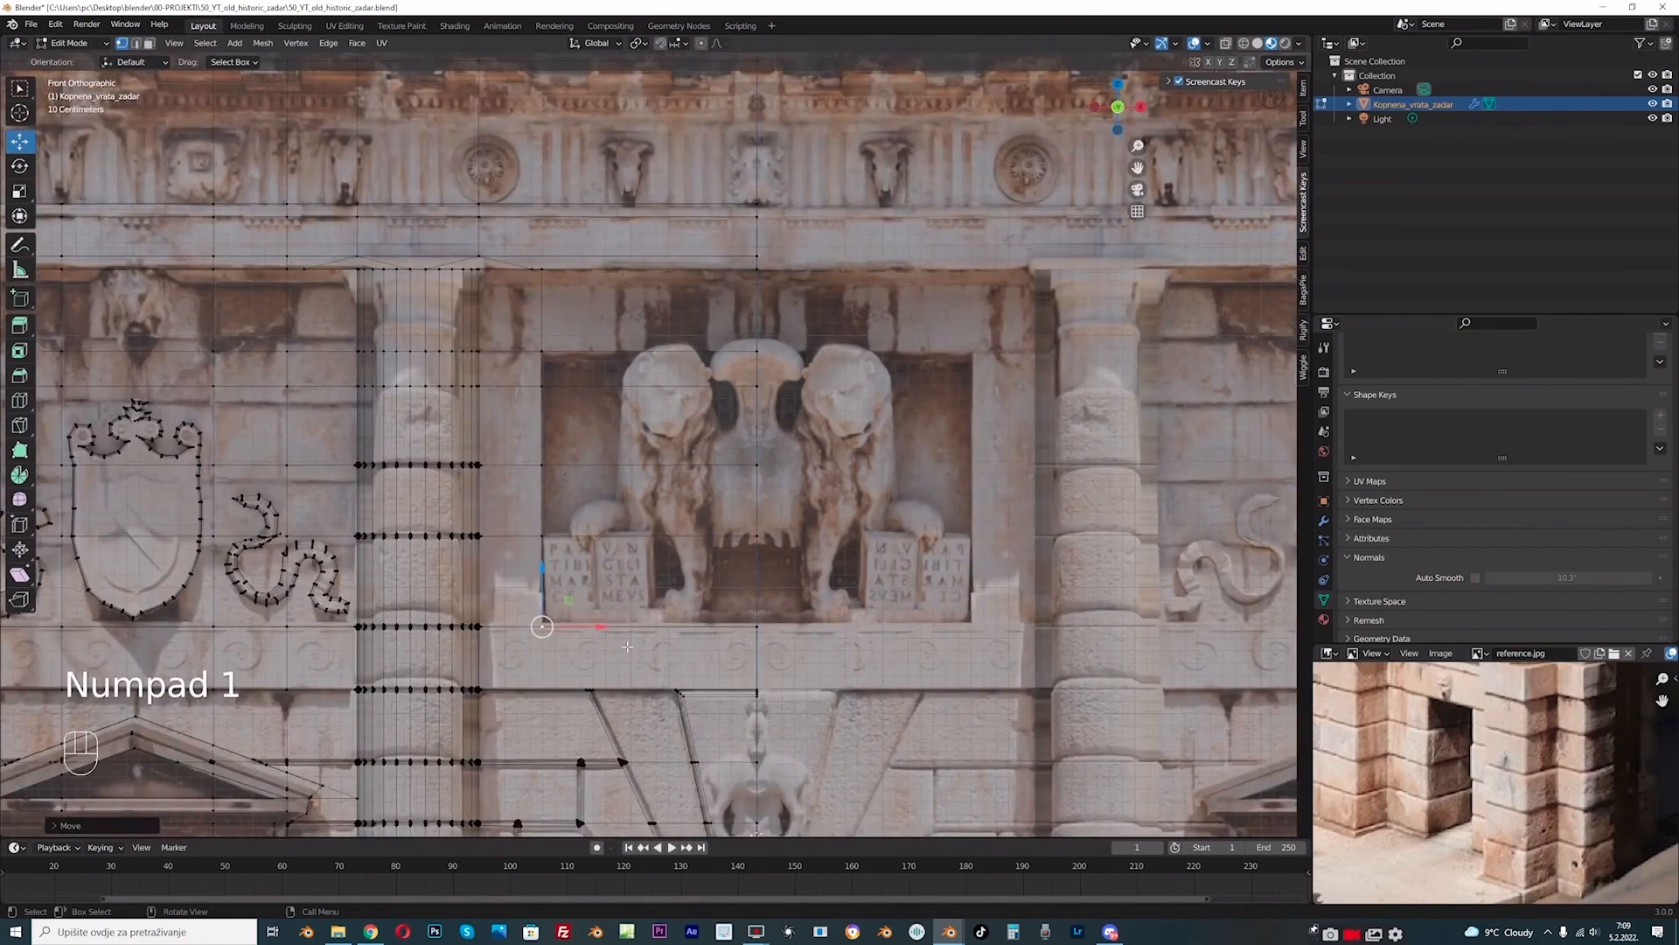
key(3)
shift+click(619, 368)
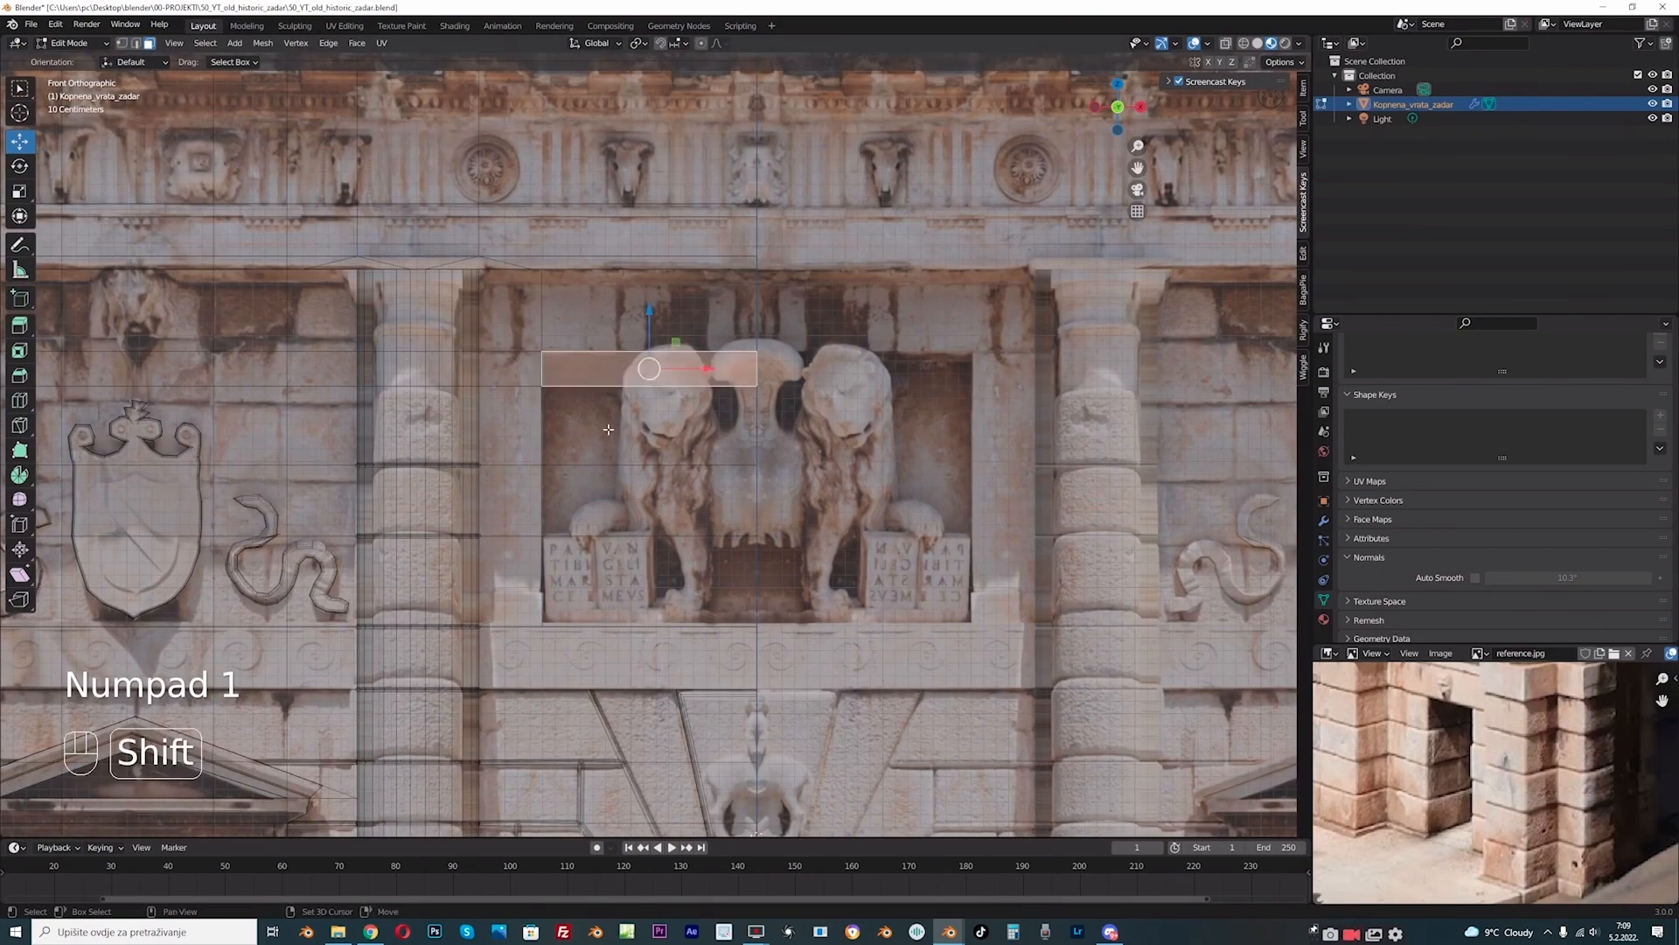
shift+click(608, 429)
shift+click(621, 499)
shift+click(638, 569)
middle_drag(682, 495, 762, 521)
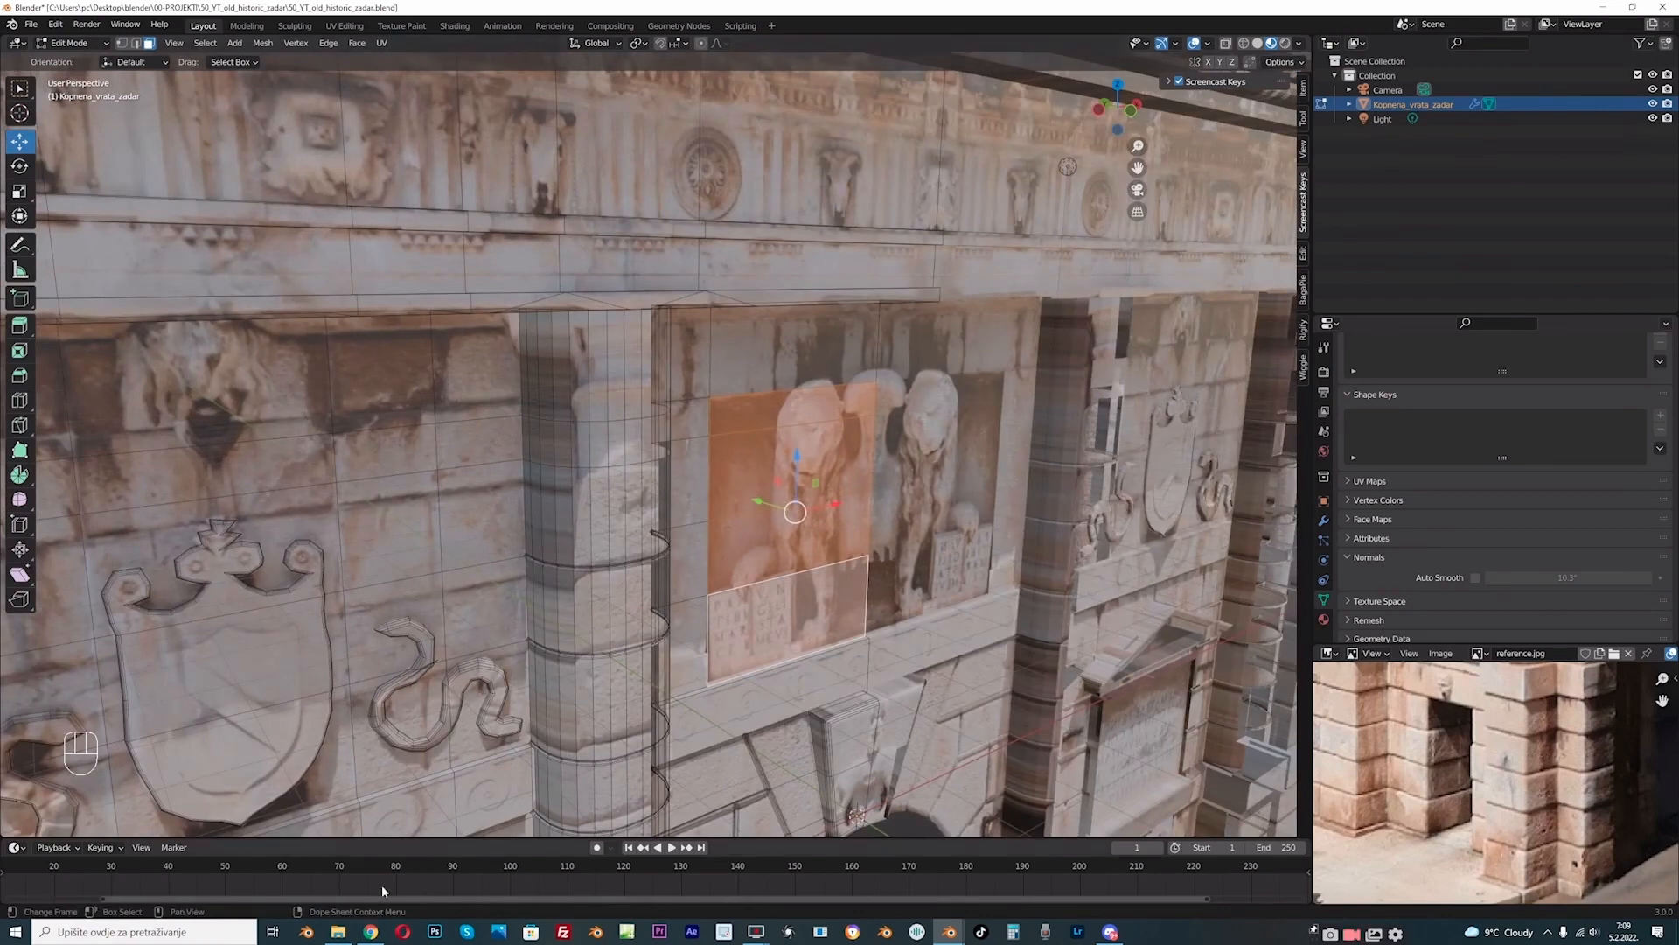
Step: Check the niche's depth in the browser reference photo, return to the gate model and extrude the selected faces inward
click(371, 932)
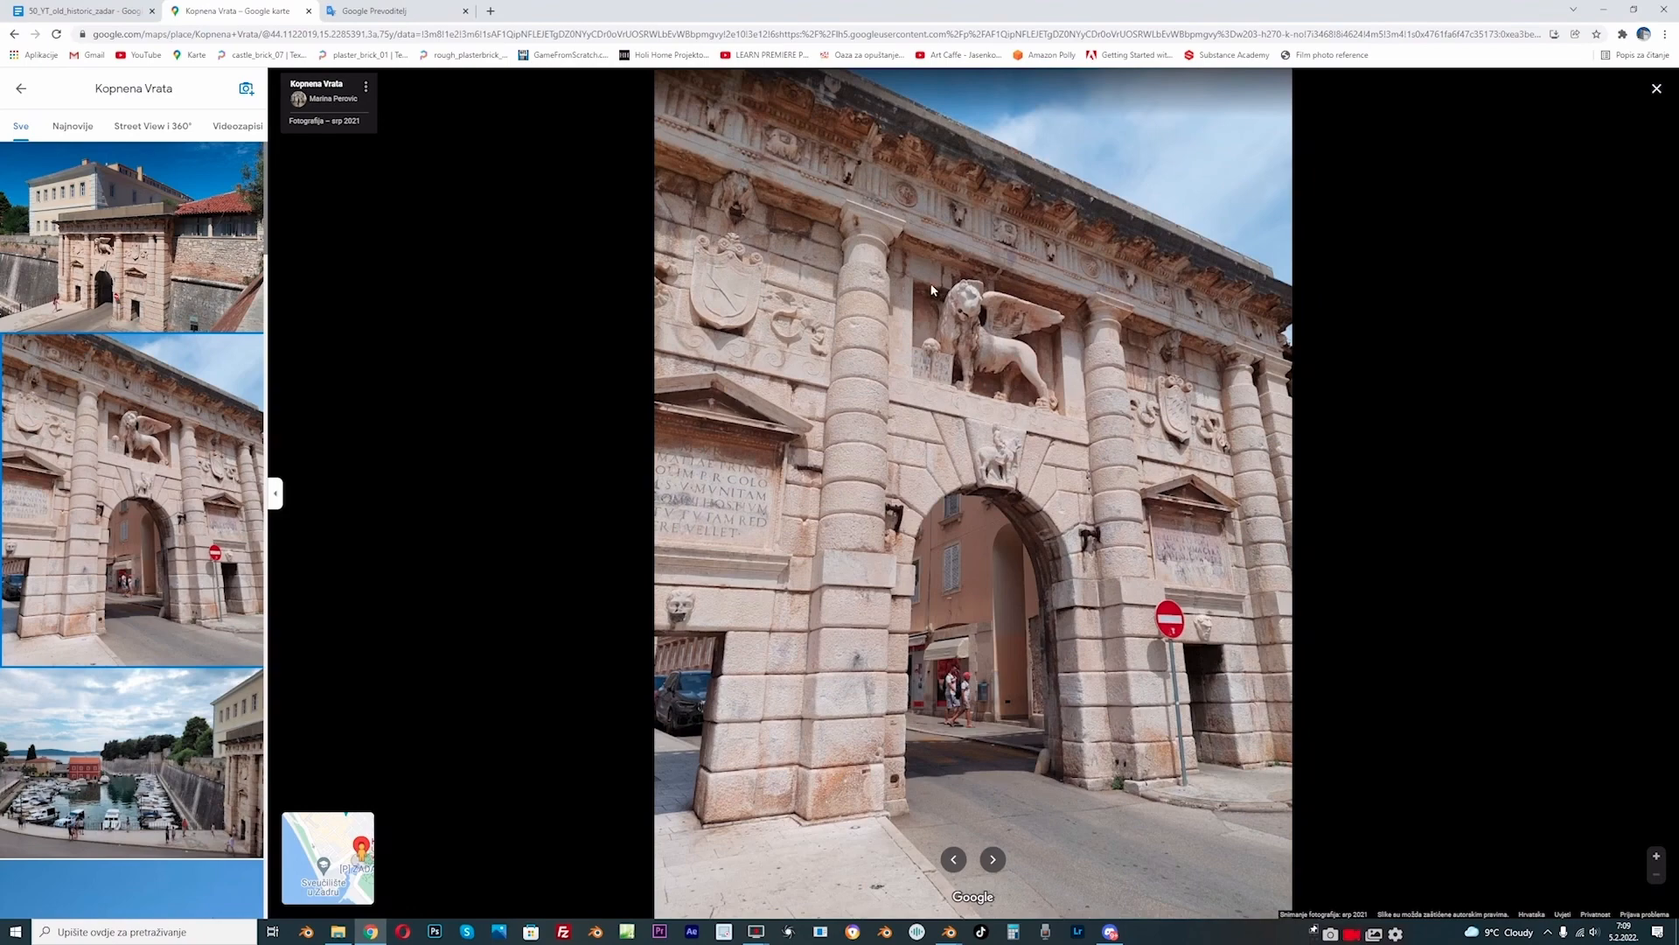
mouse_move(951, 929)
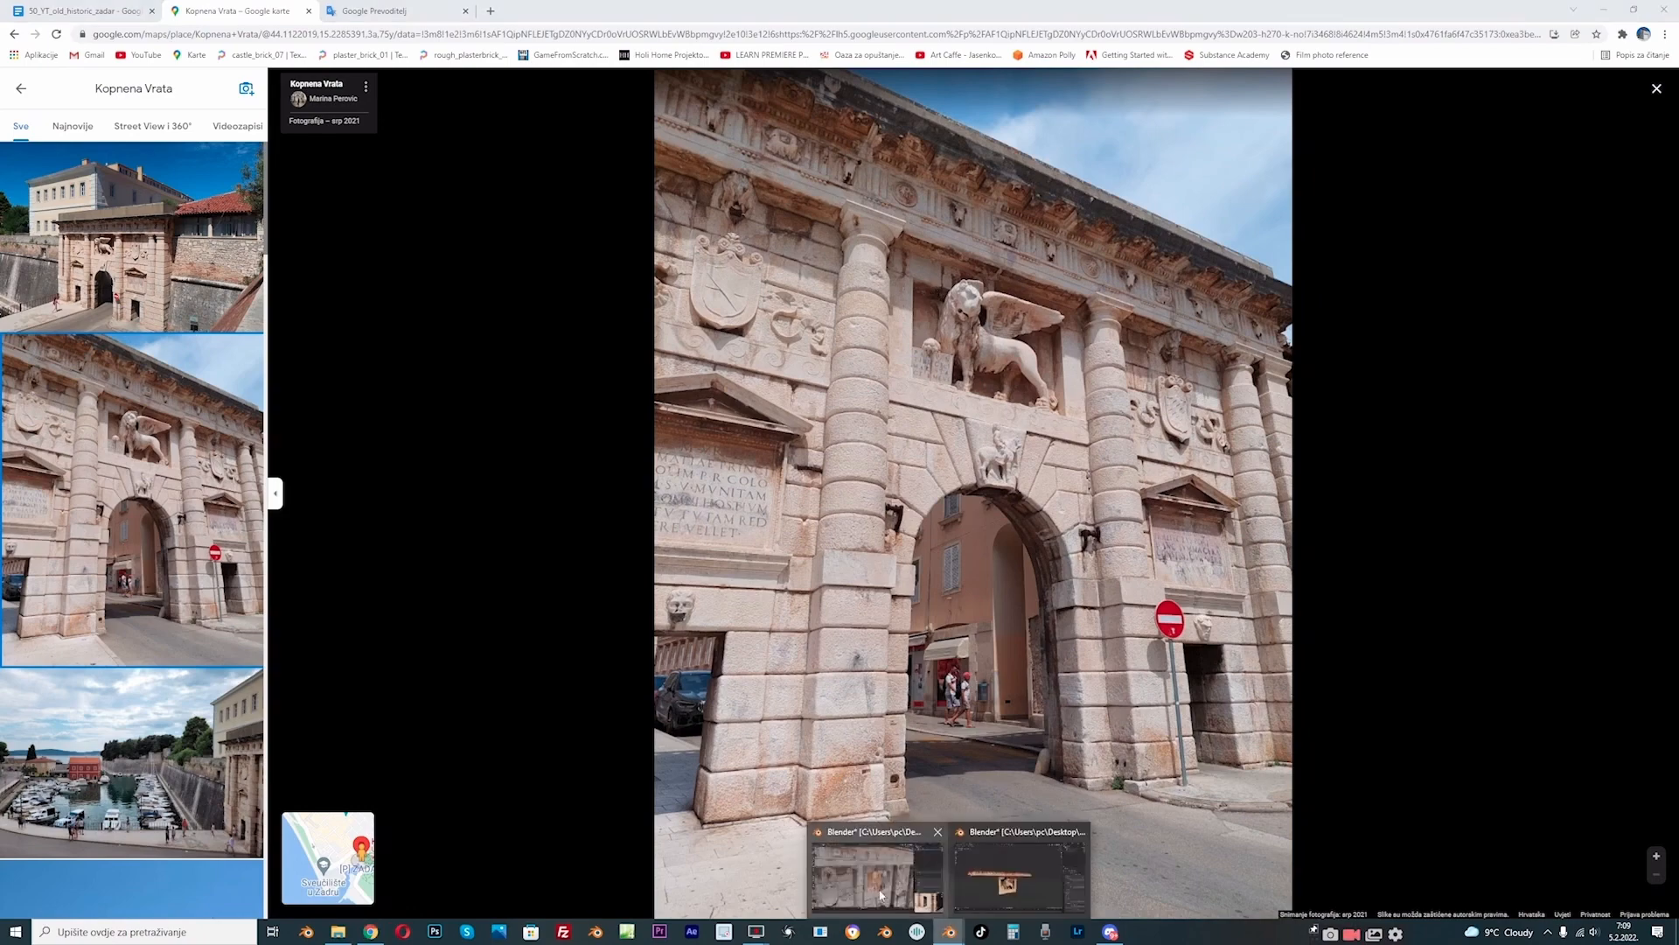
click(874, 866)
scroll(755, 521, up, 2)
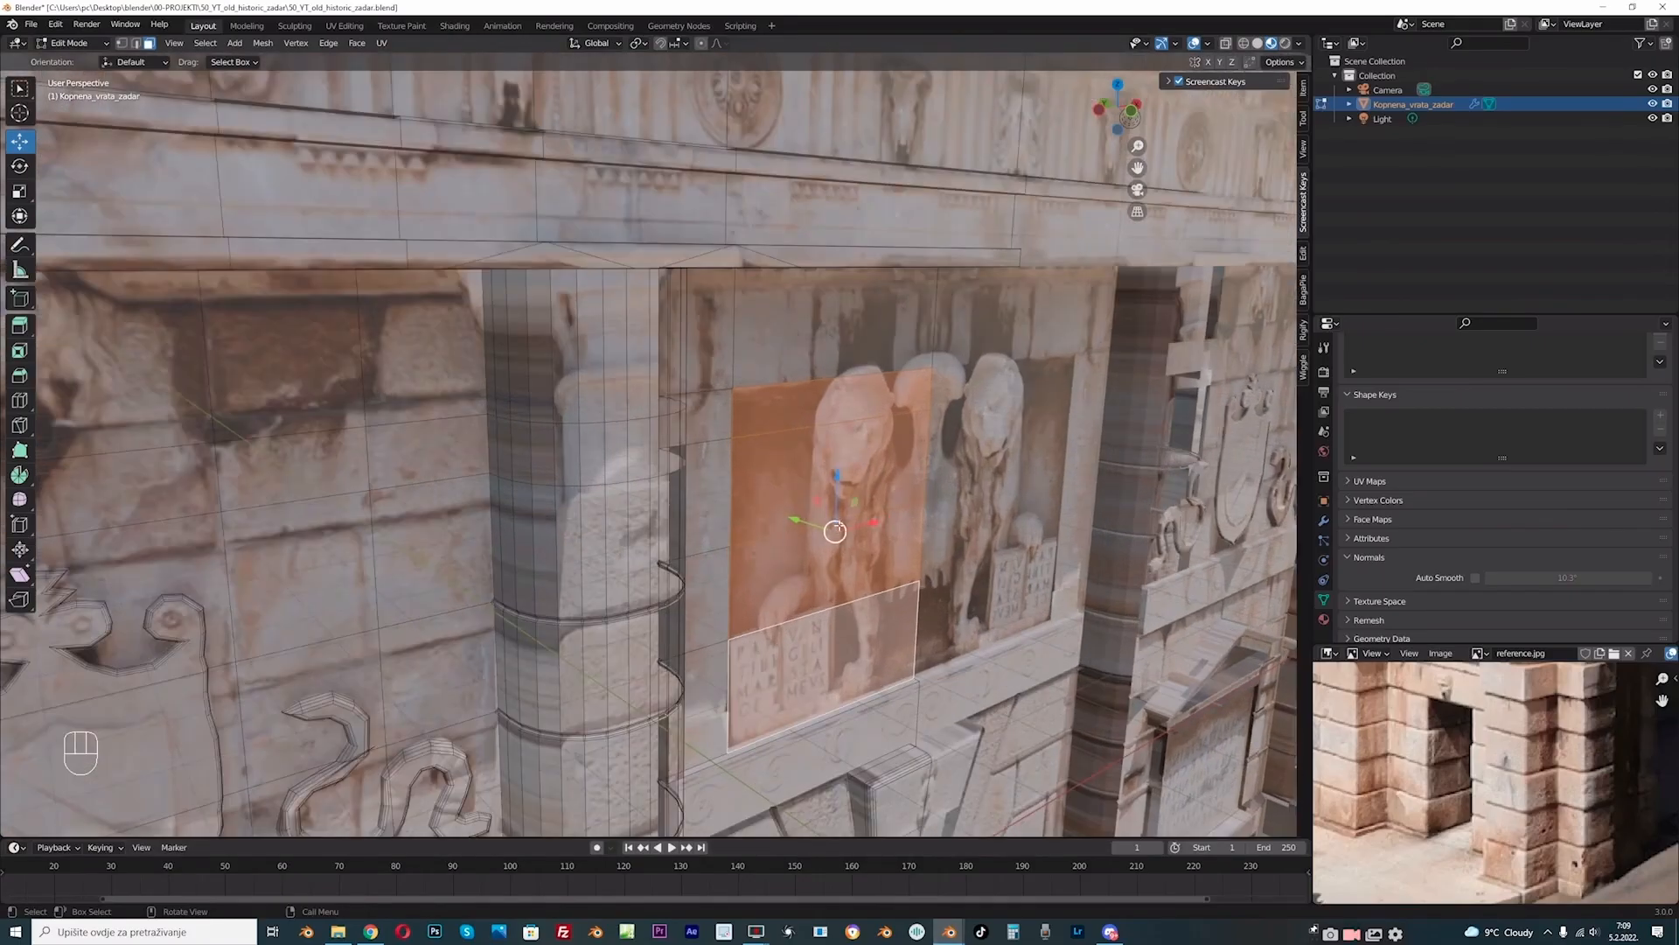
key(e)
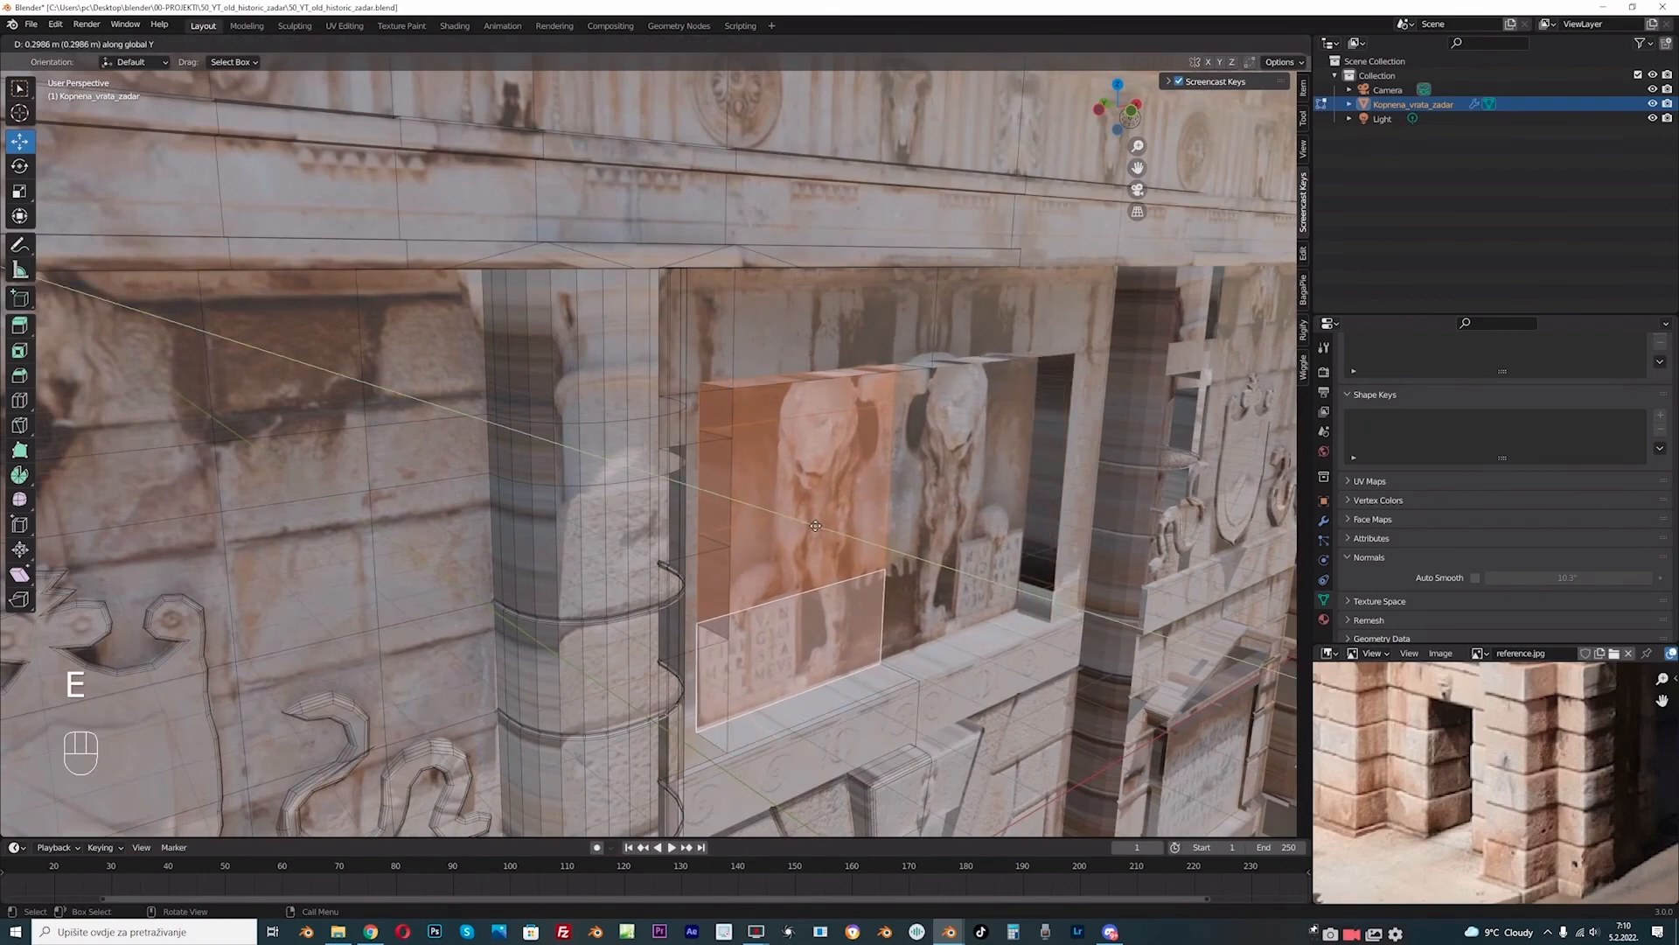
click(828, 526)
scroll(828, 526, down, 3)
Step: Select the wall face directly above the lion niche and show its UV island on the gate texture
key(KP_1)
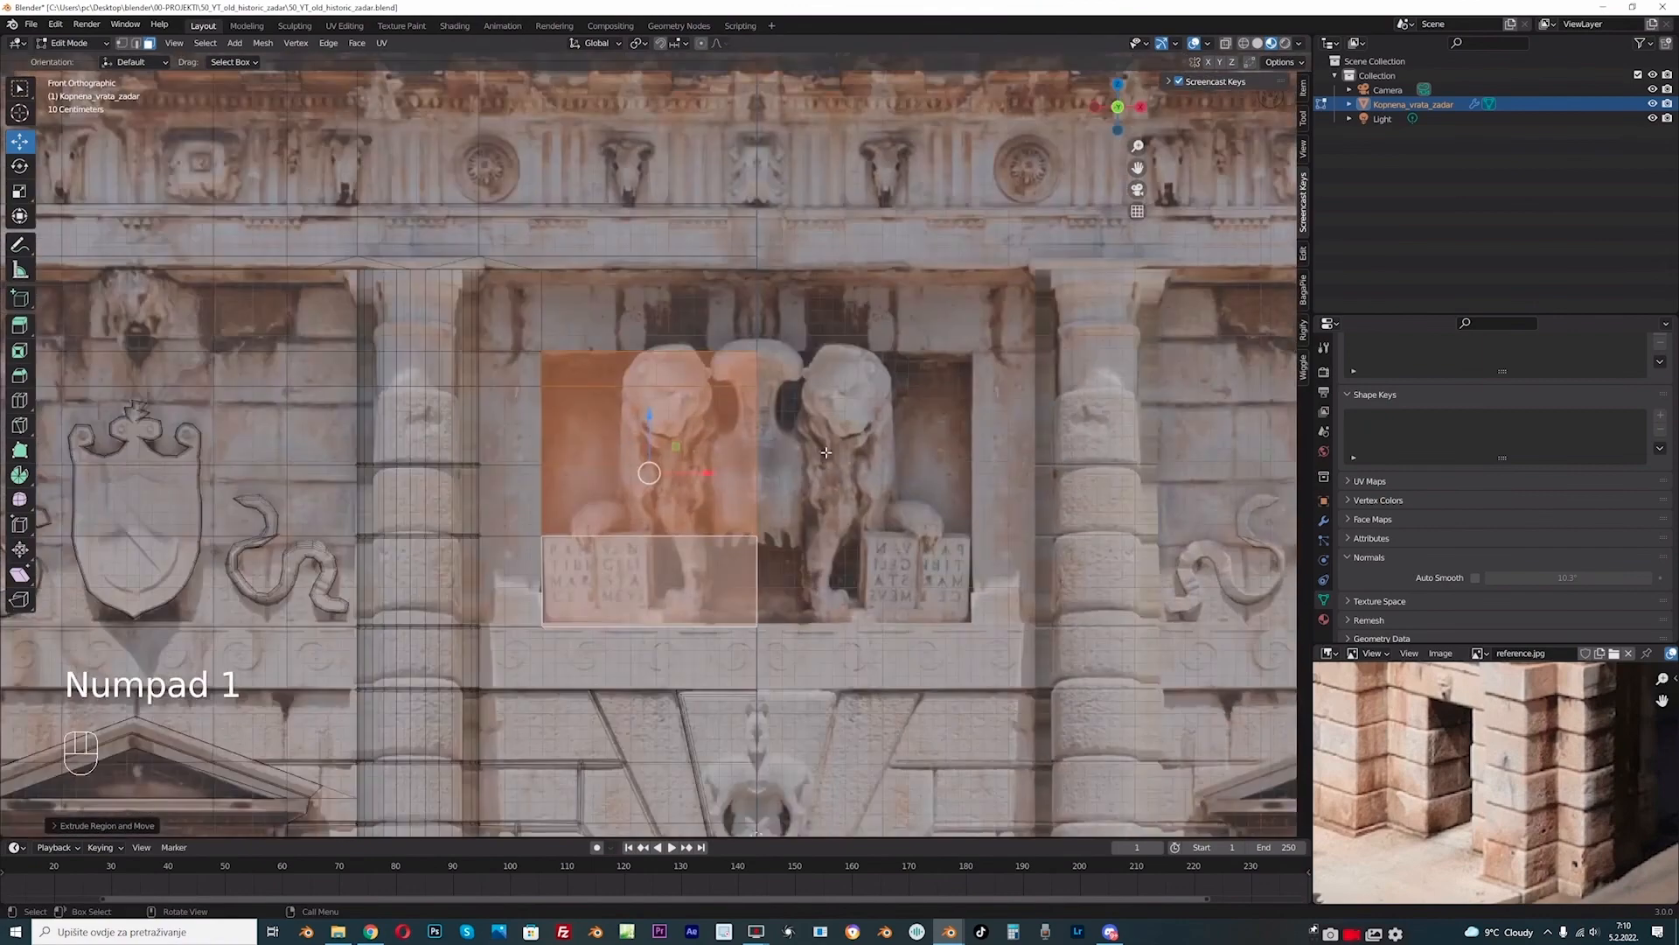
scroll(792, 419, down, 2)
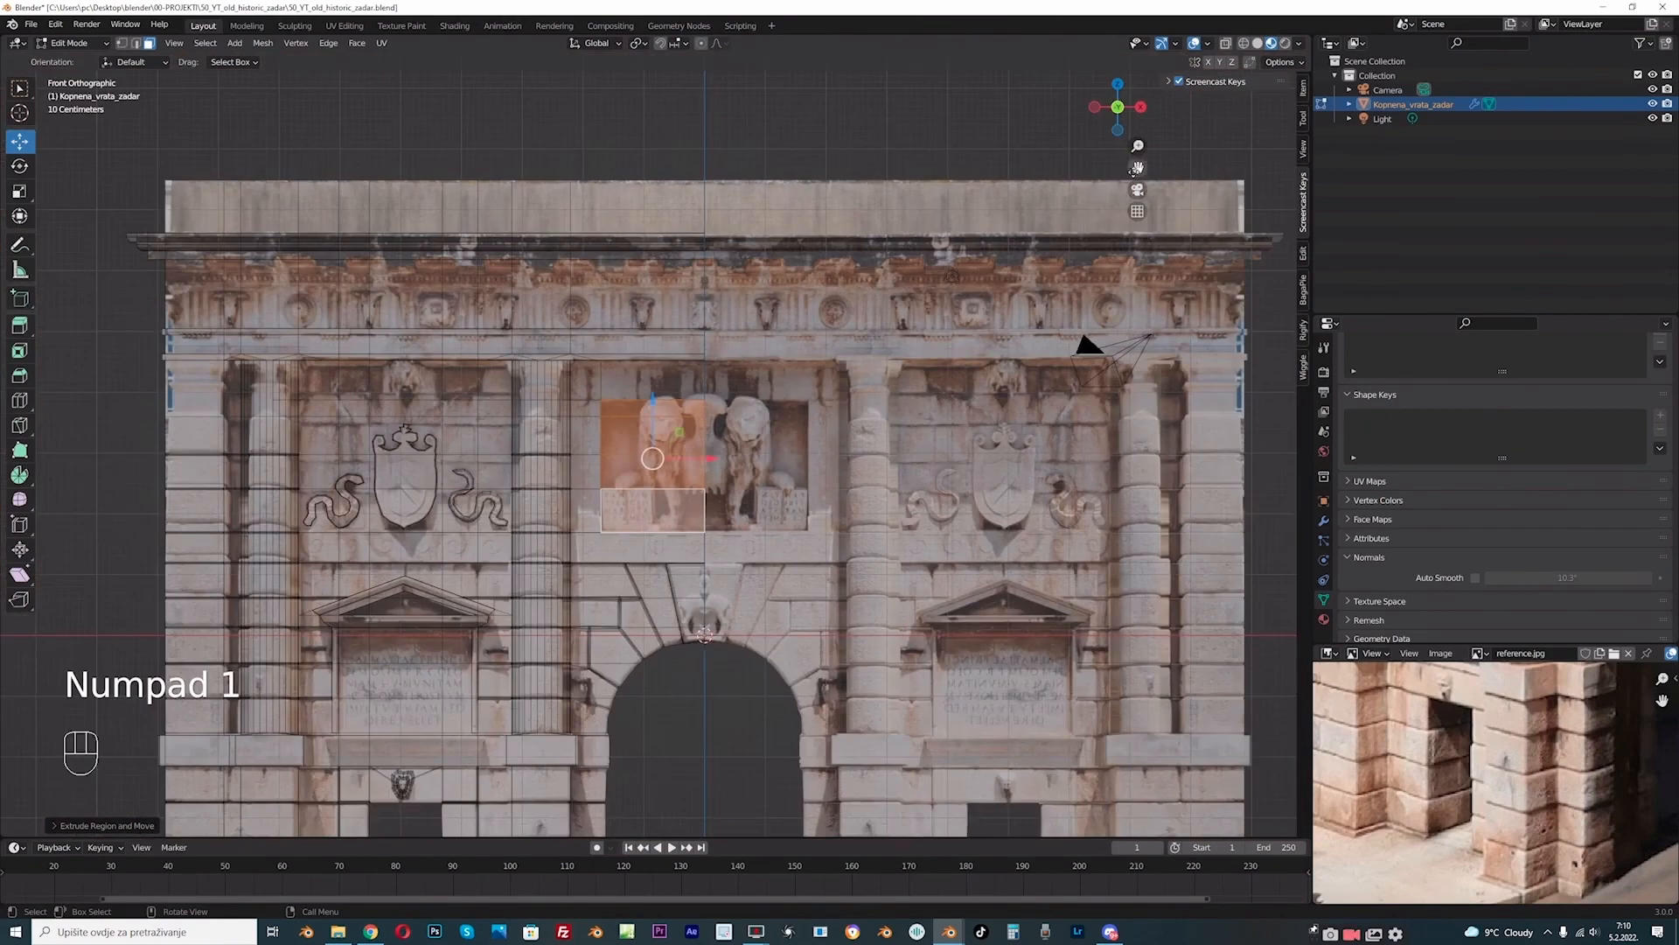
drag(1129, 174, 1190, 160)
scroll(776, 393, up, 1)
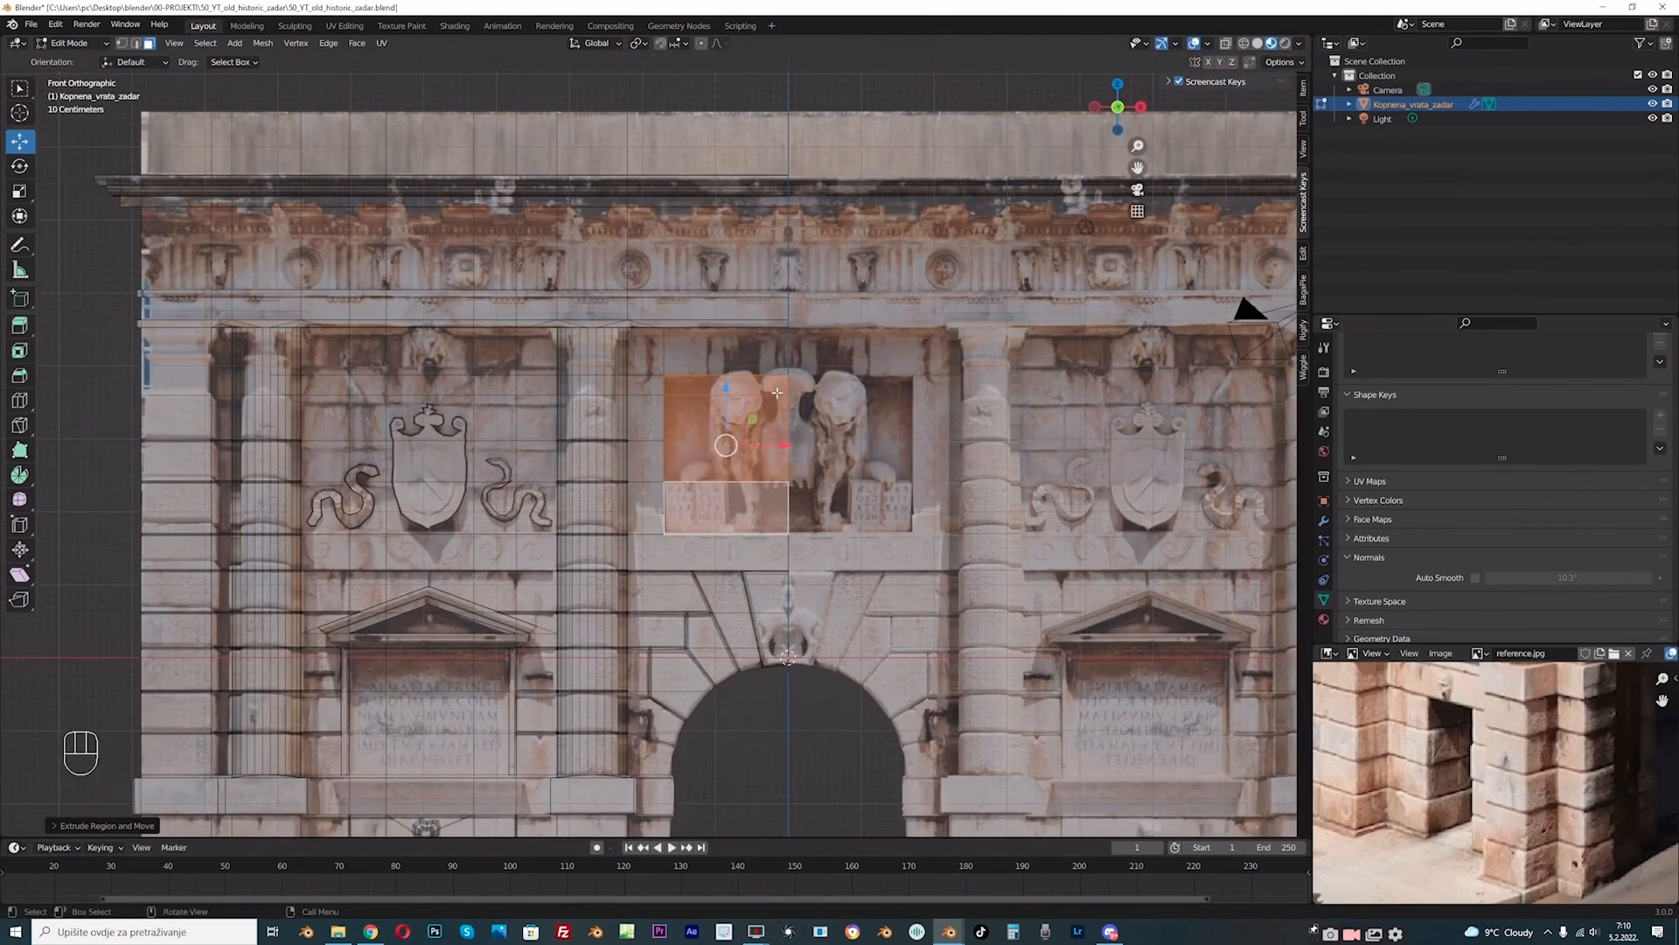
click(719, 362)
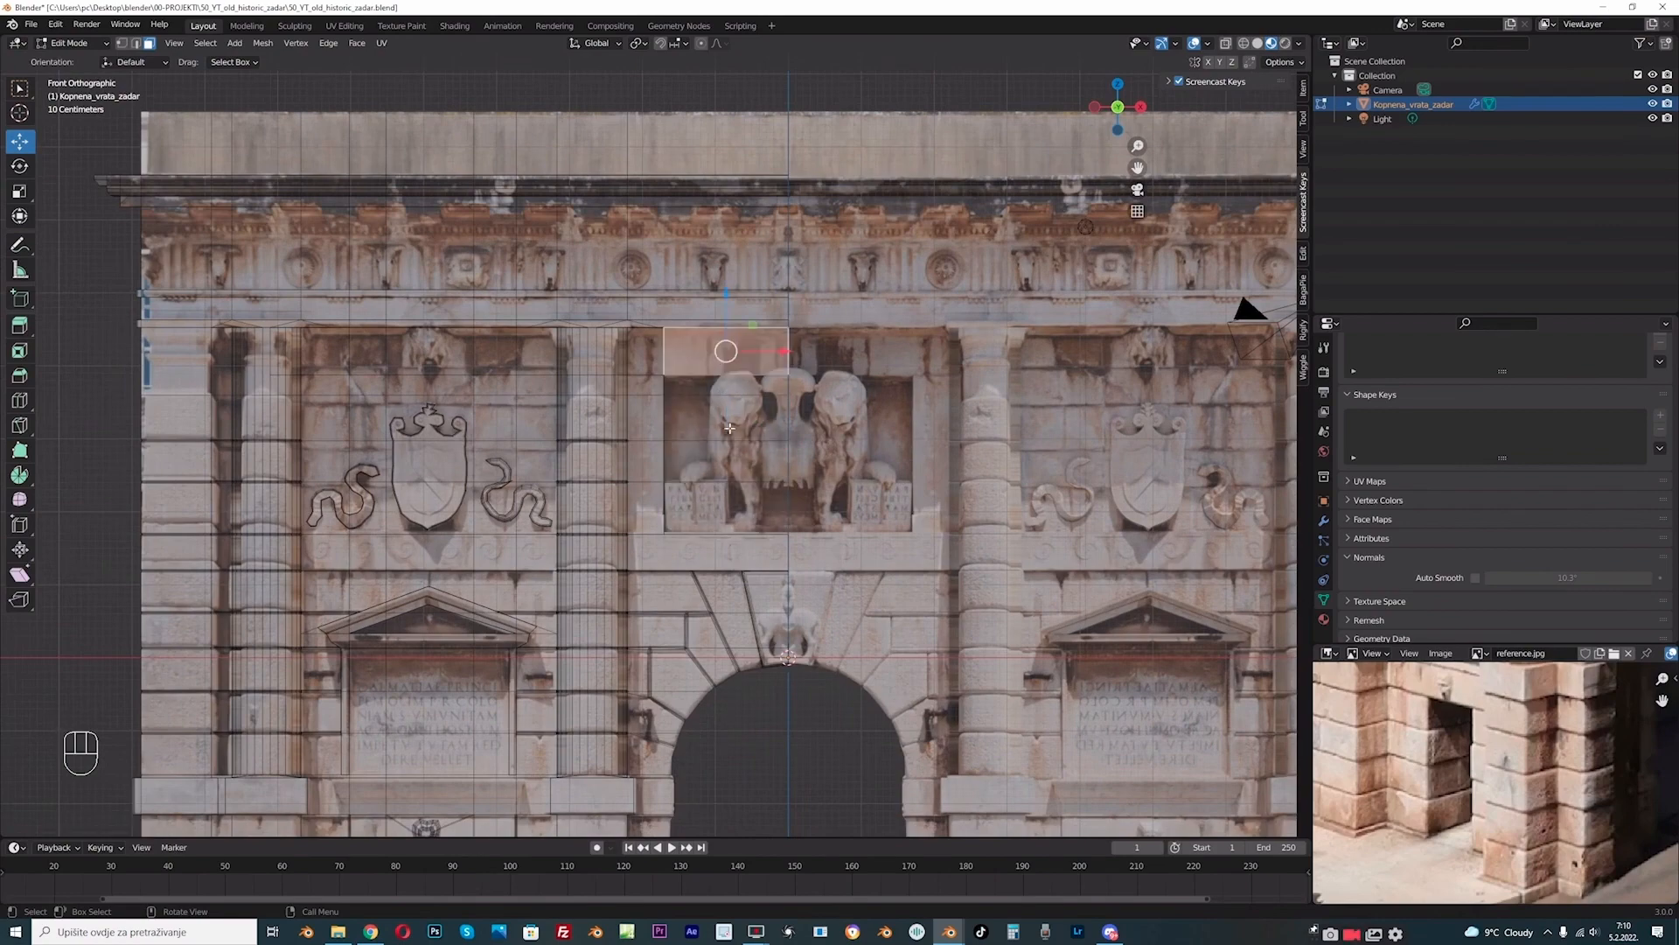
click(345, 25)
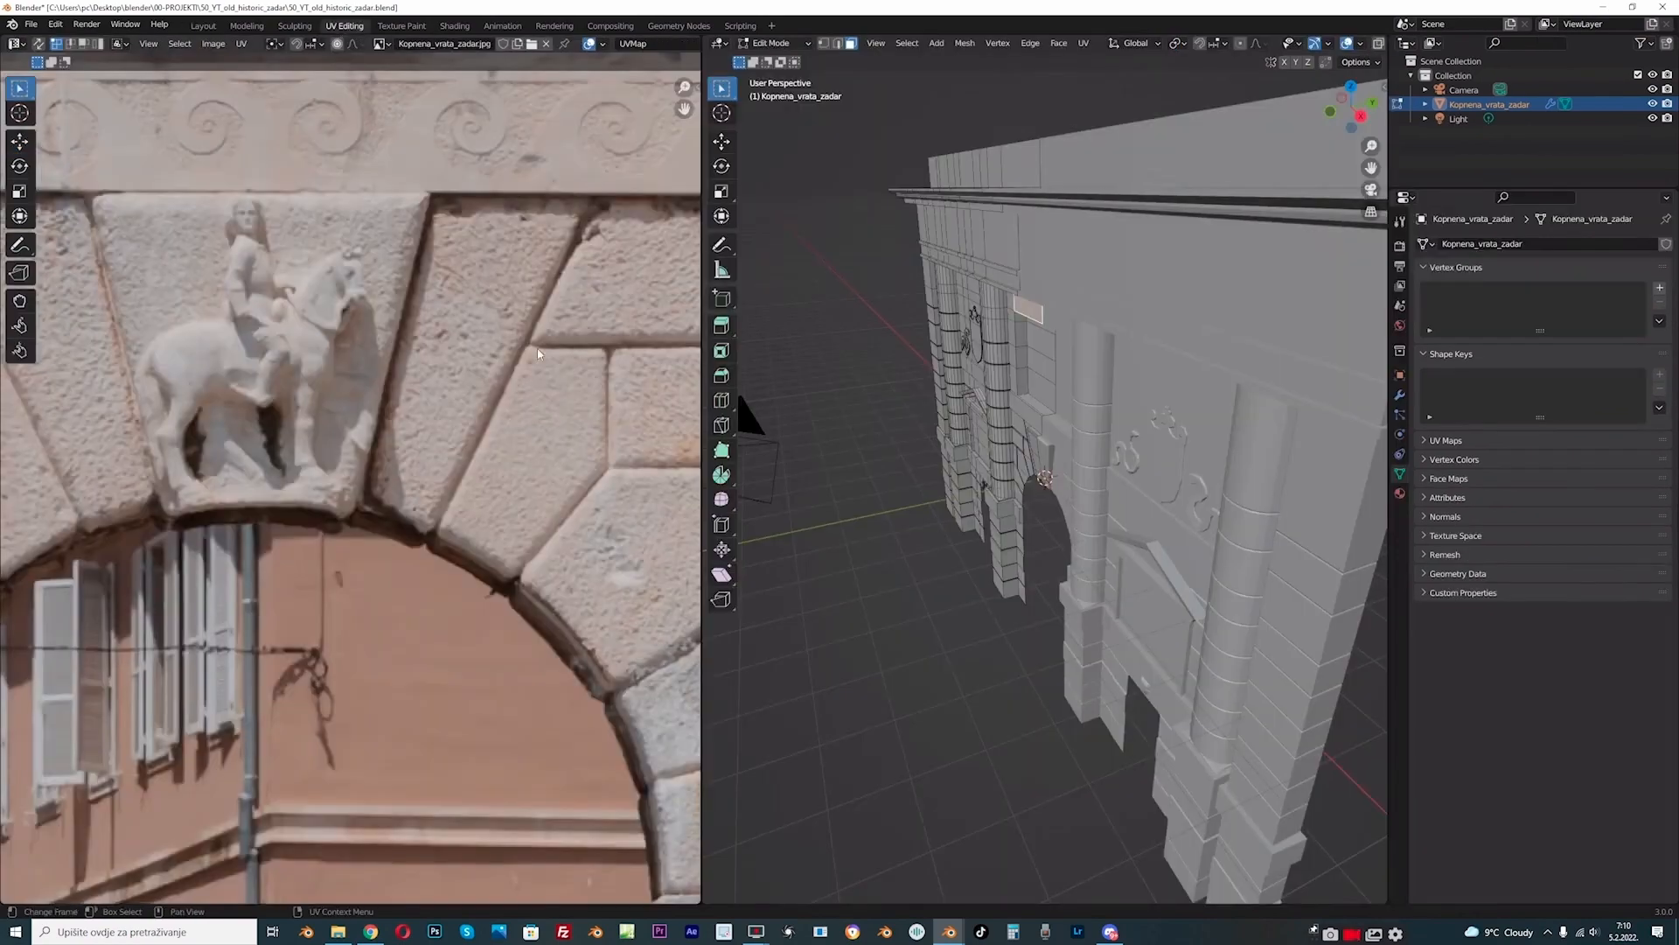
scroll(350, 438, down, 5)
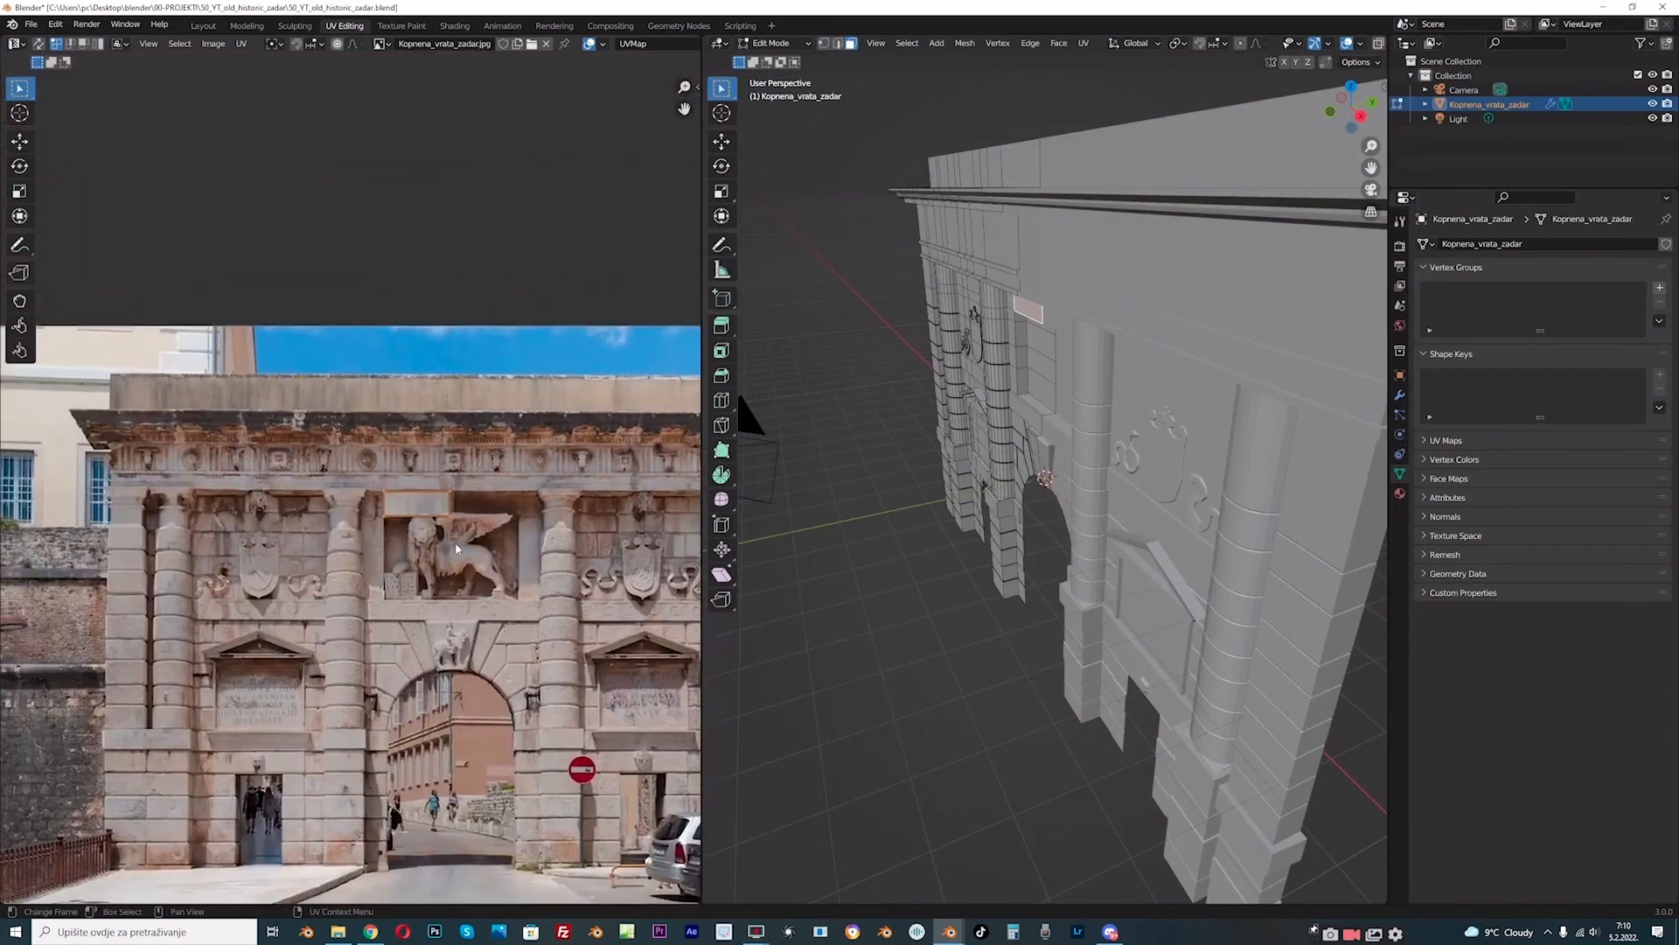
scroll(367, 420, up, 6)
middle_drag(460, 443, 443, 444)
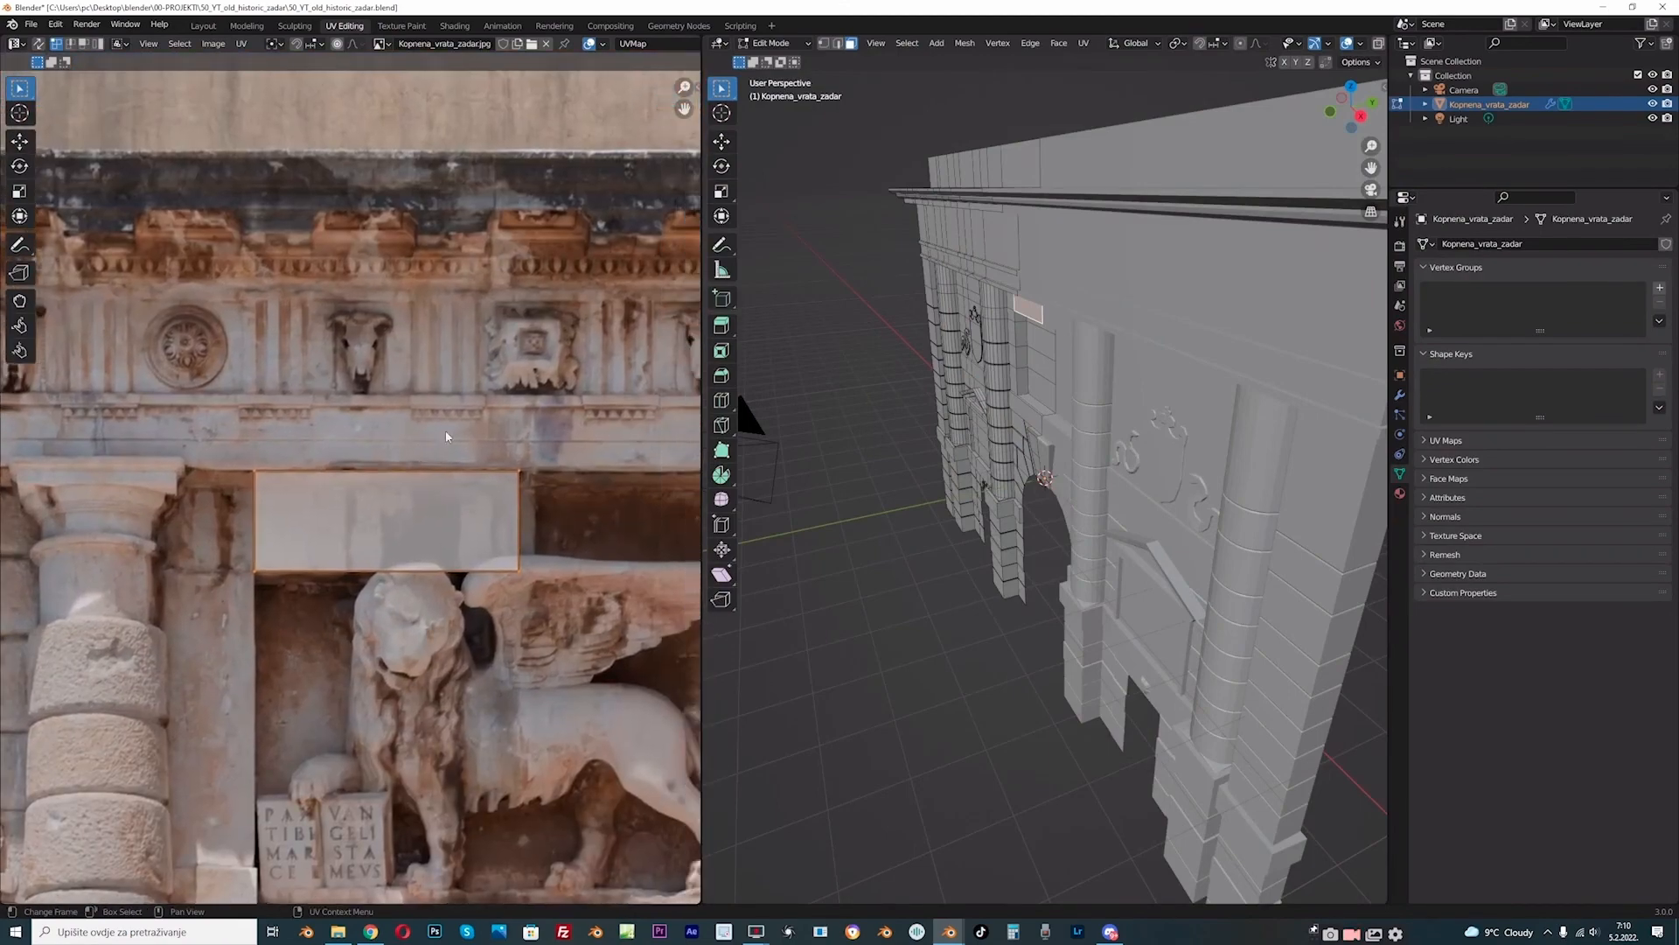
Step: Shrink the face's UV island vertically and shift it up along Y so it clears the lion's head
key(s)
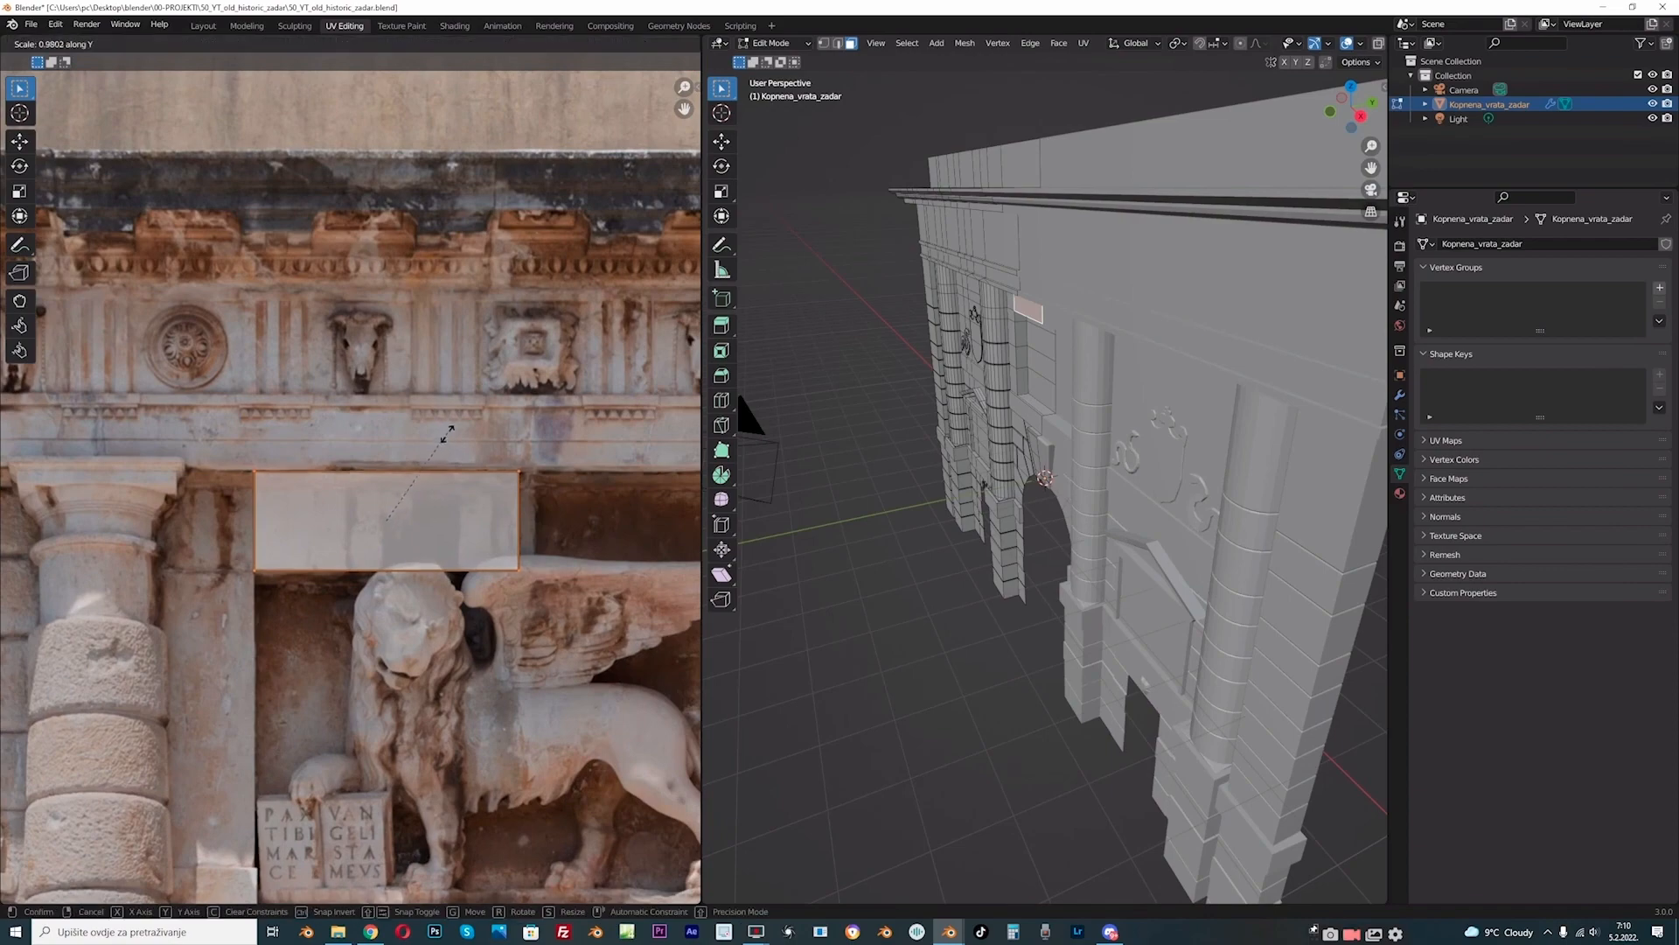
key(y)
click(444, 448)
key(g)
key(y)
click(446, 428)
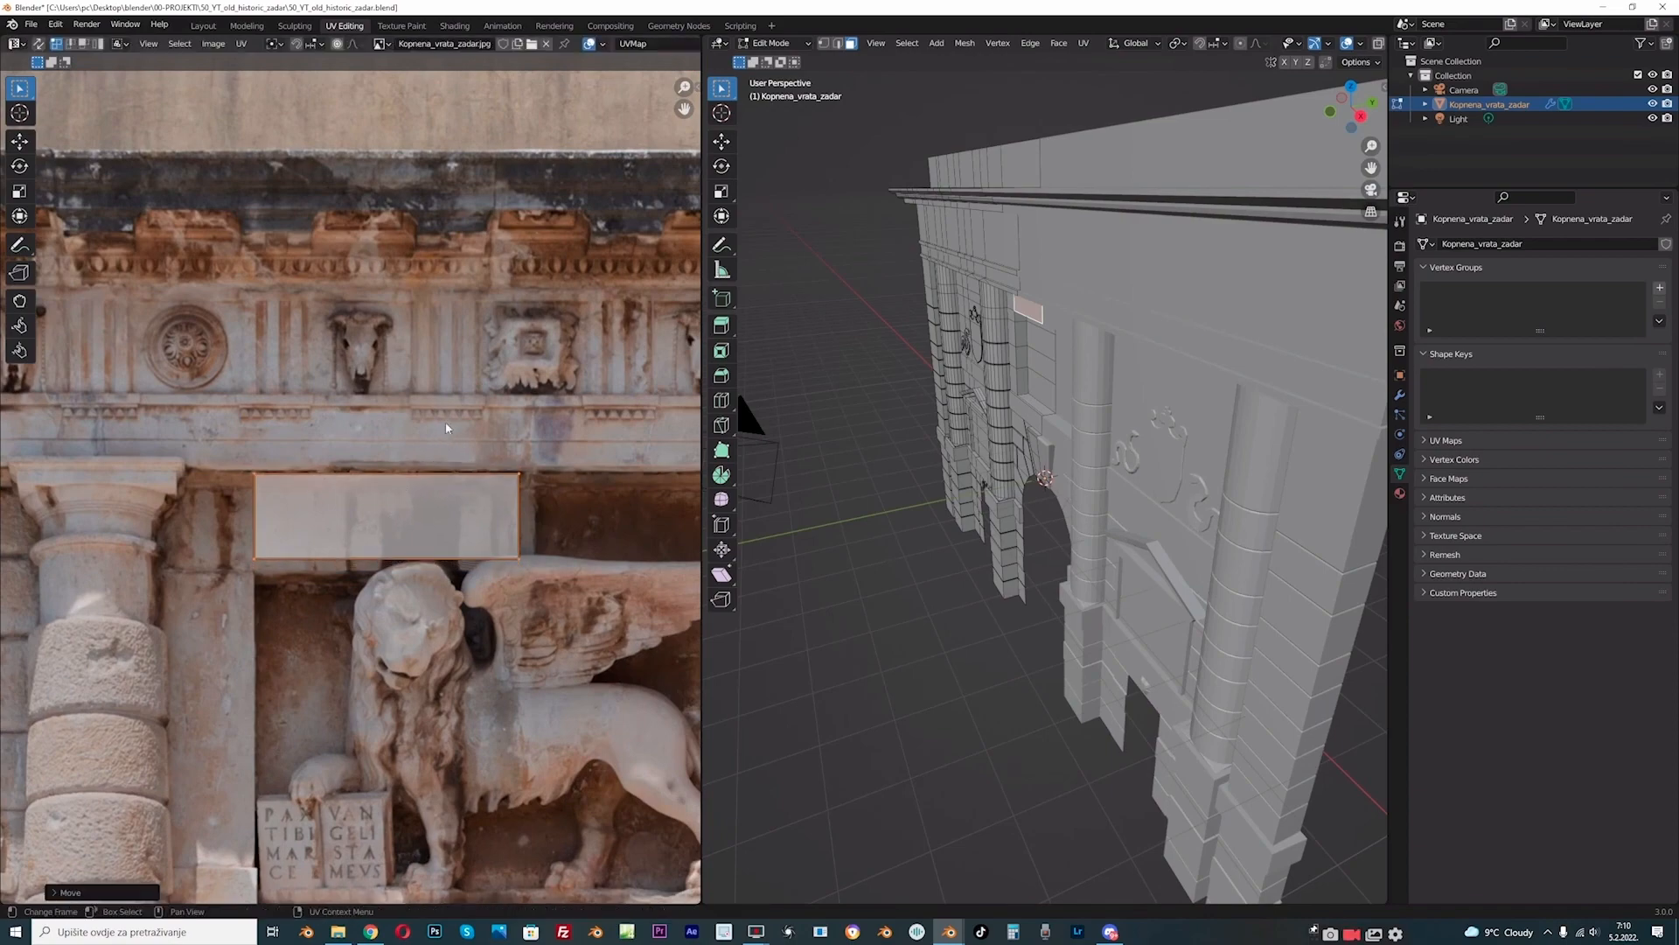
Step: Return to the layout workspace in Edit Mode and select the four recessed back faces of the niche
click(203, 26)
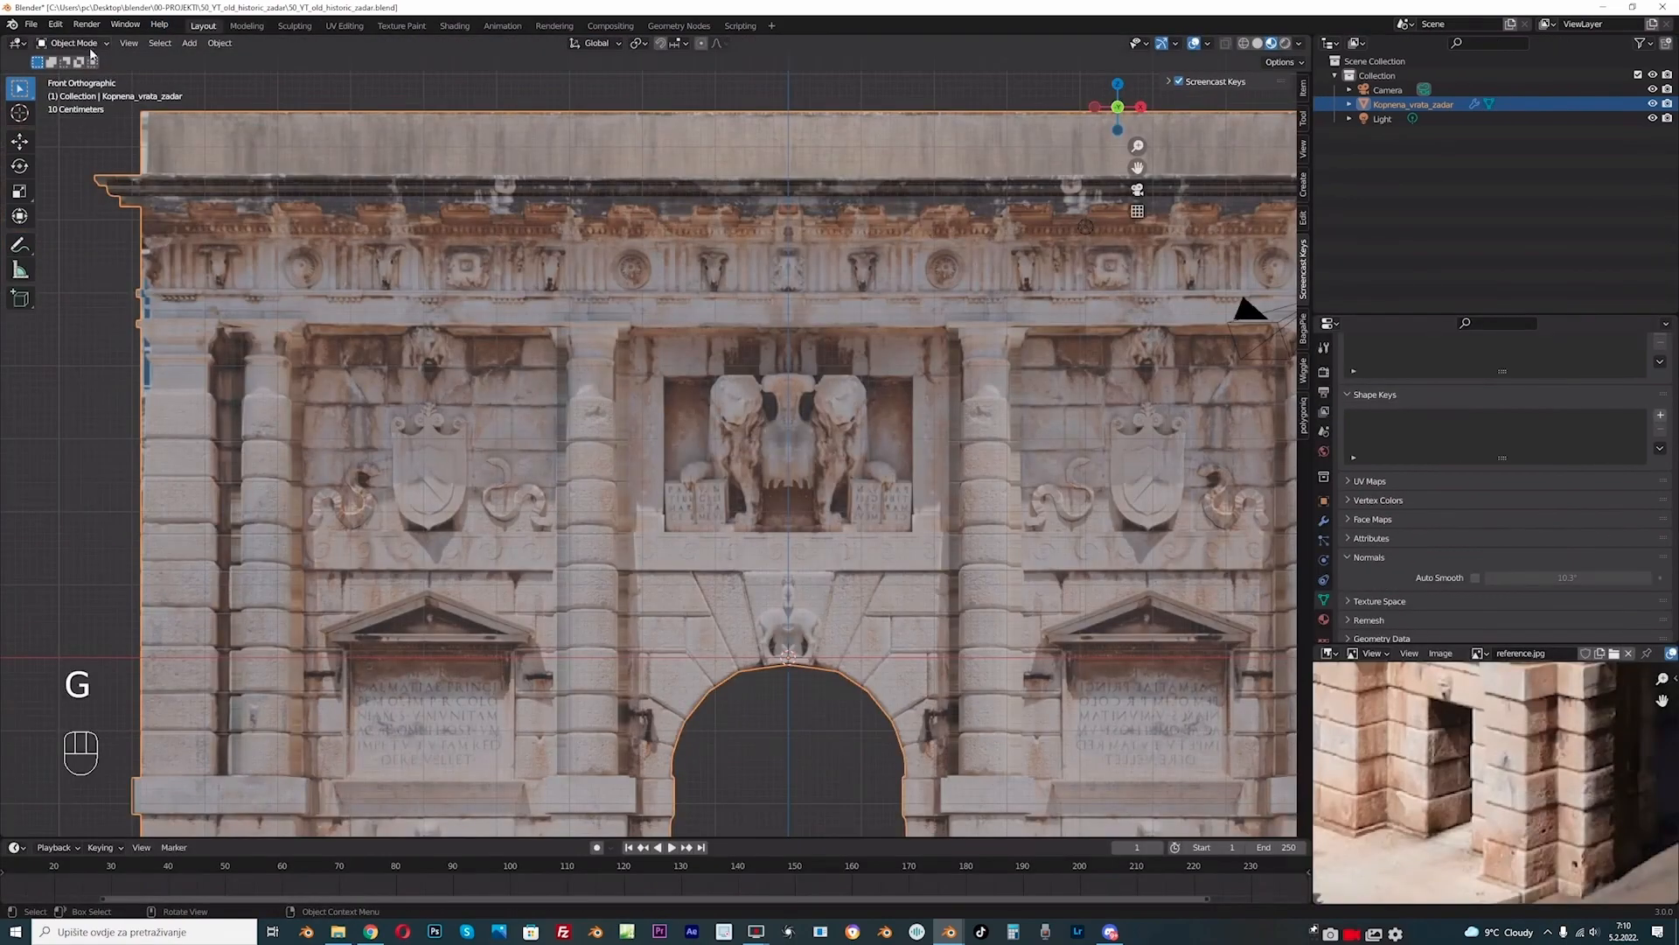
click(74, 43)
click(79, 74)
click(719, 388)
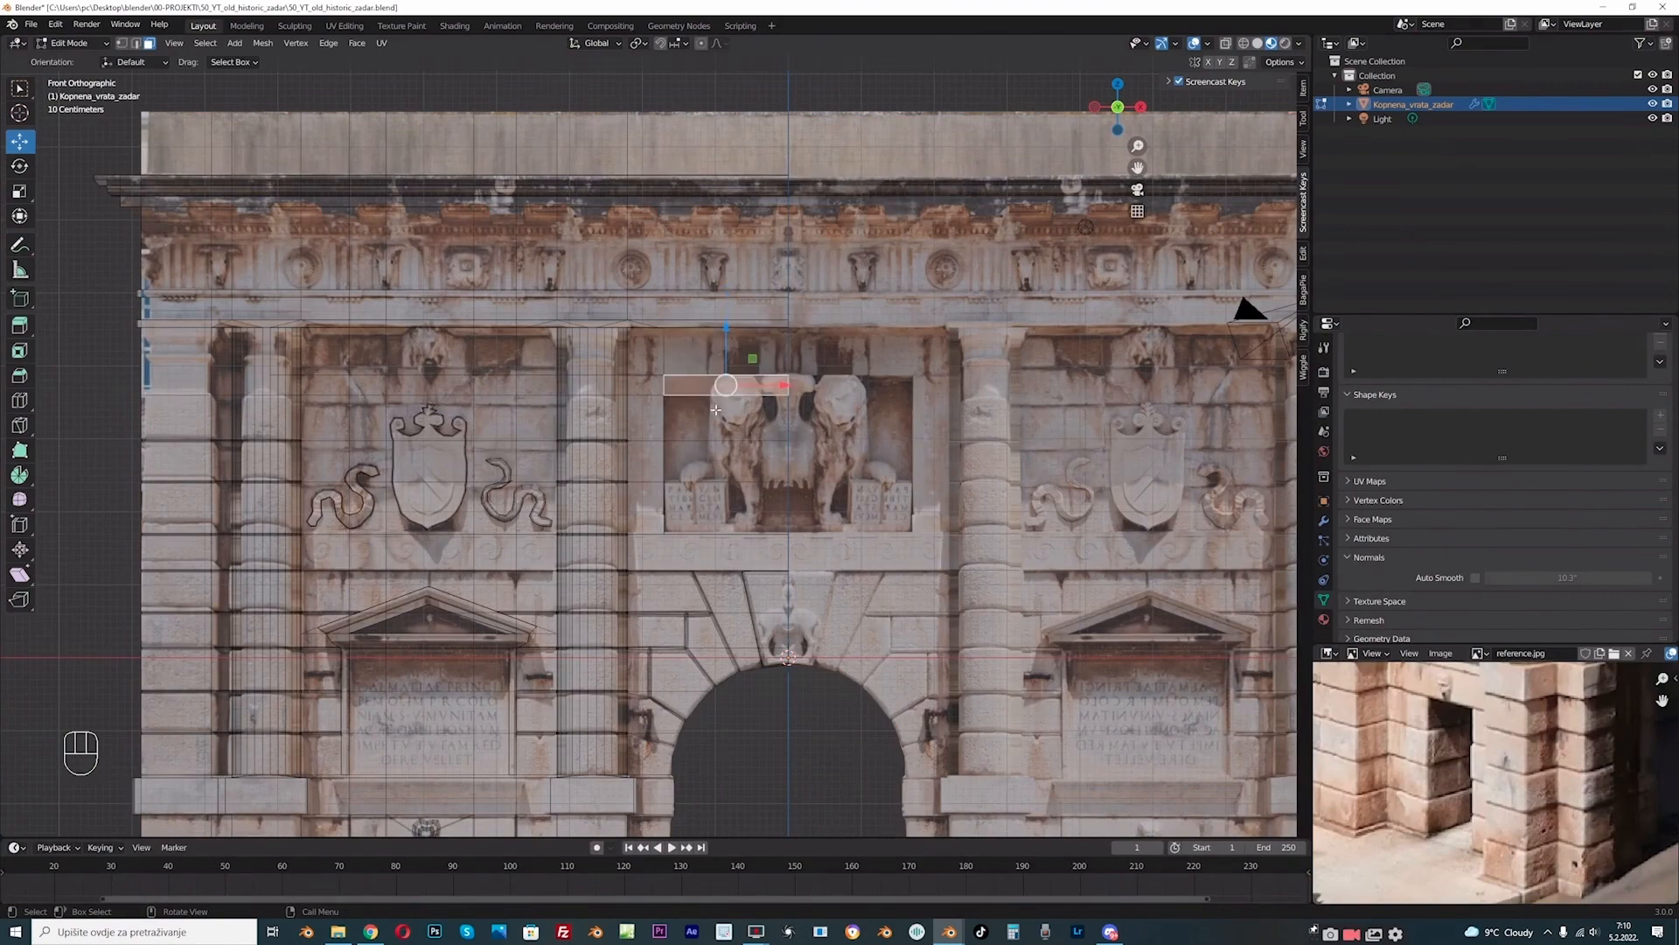
shift+click(723, 419)
shift+click(726, 460)
shift+click(727, 503)
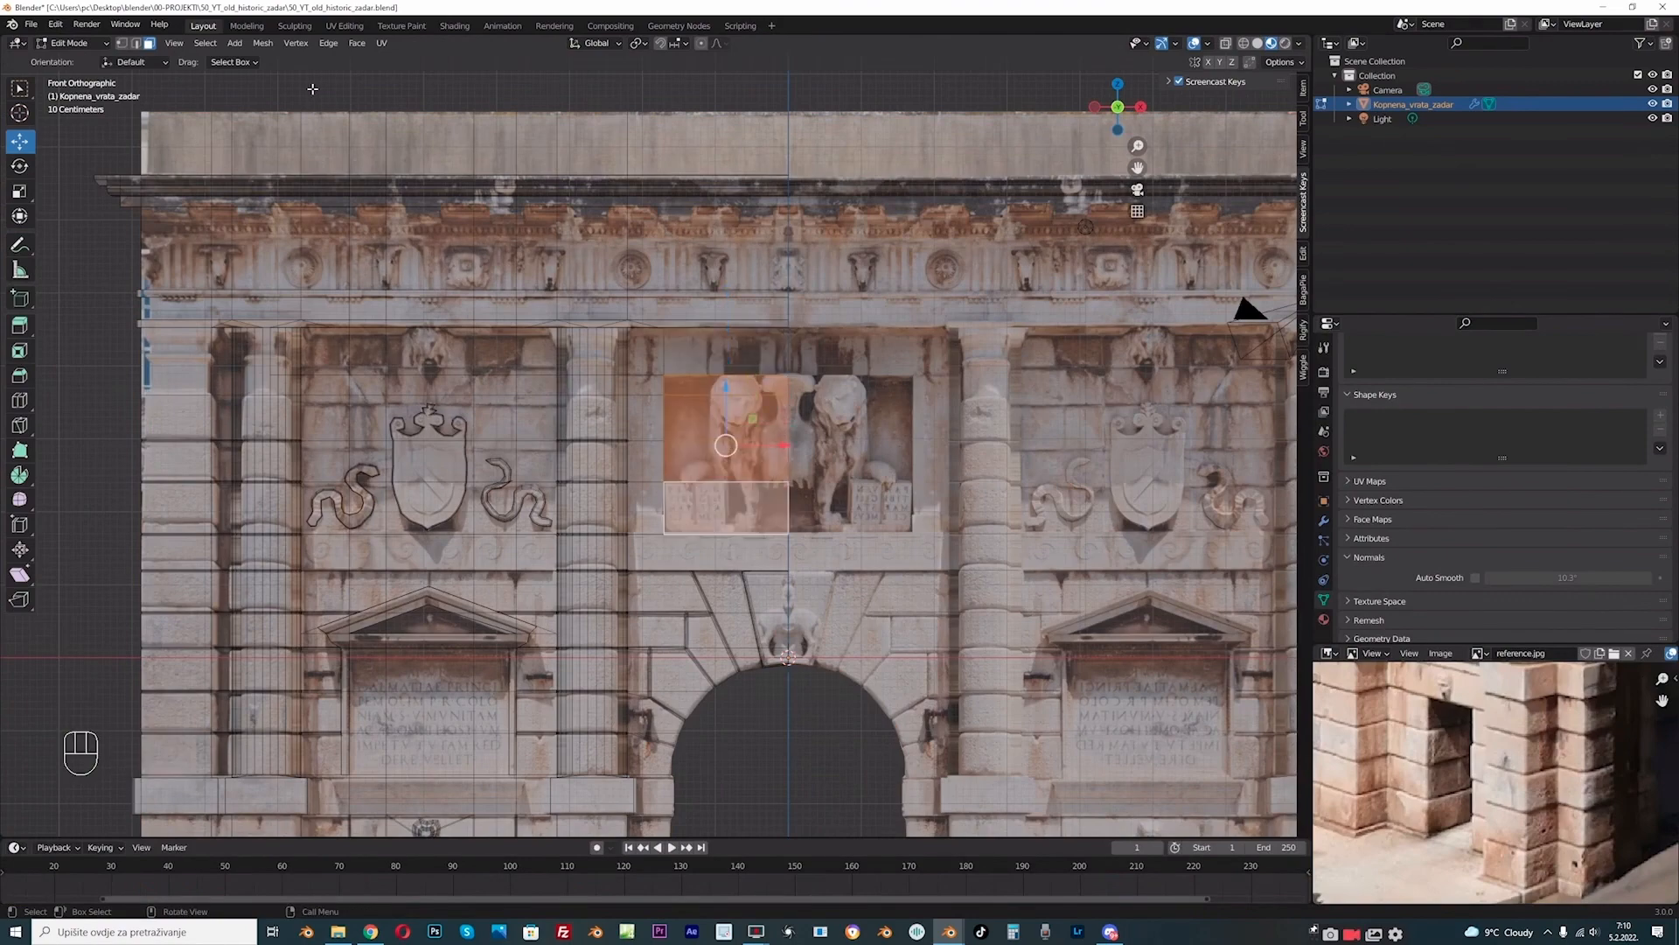
Step: Show the niche back faces on the gate texture, shrink their UV island and move it onto the plain wall beside the lion's head
click(345, 26)
scroll(430, 528, down, 2)
scroll(423, 581, up, 2)
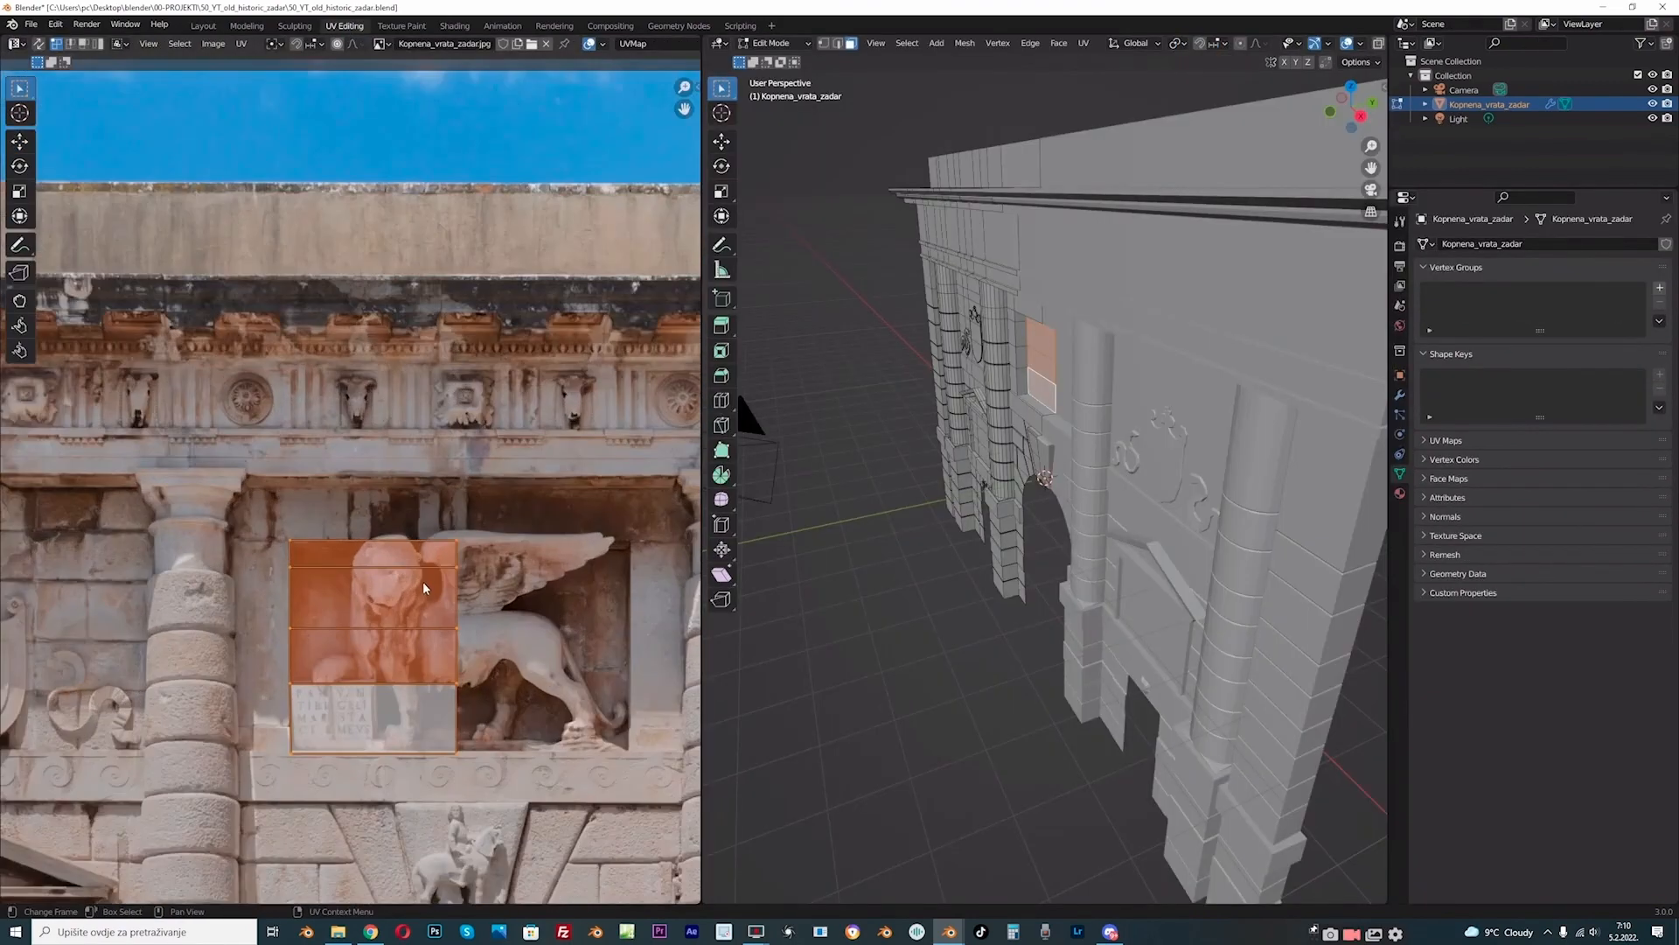
middle_drag(512, 612, 422, 549)
scroll(359, 563, down, 1)
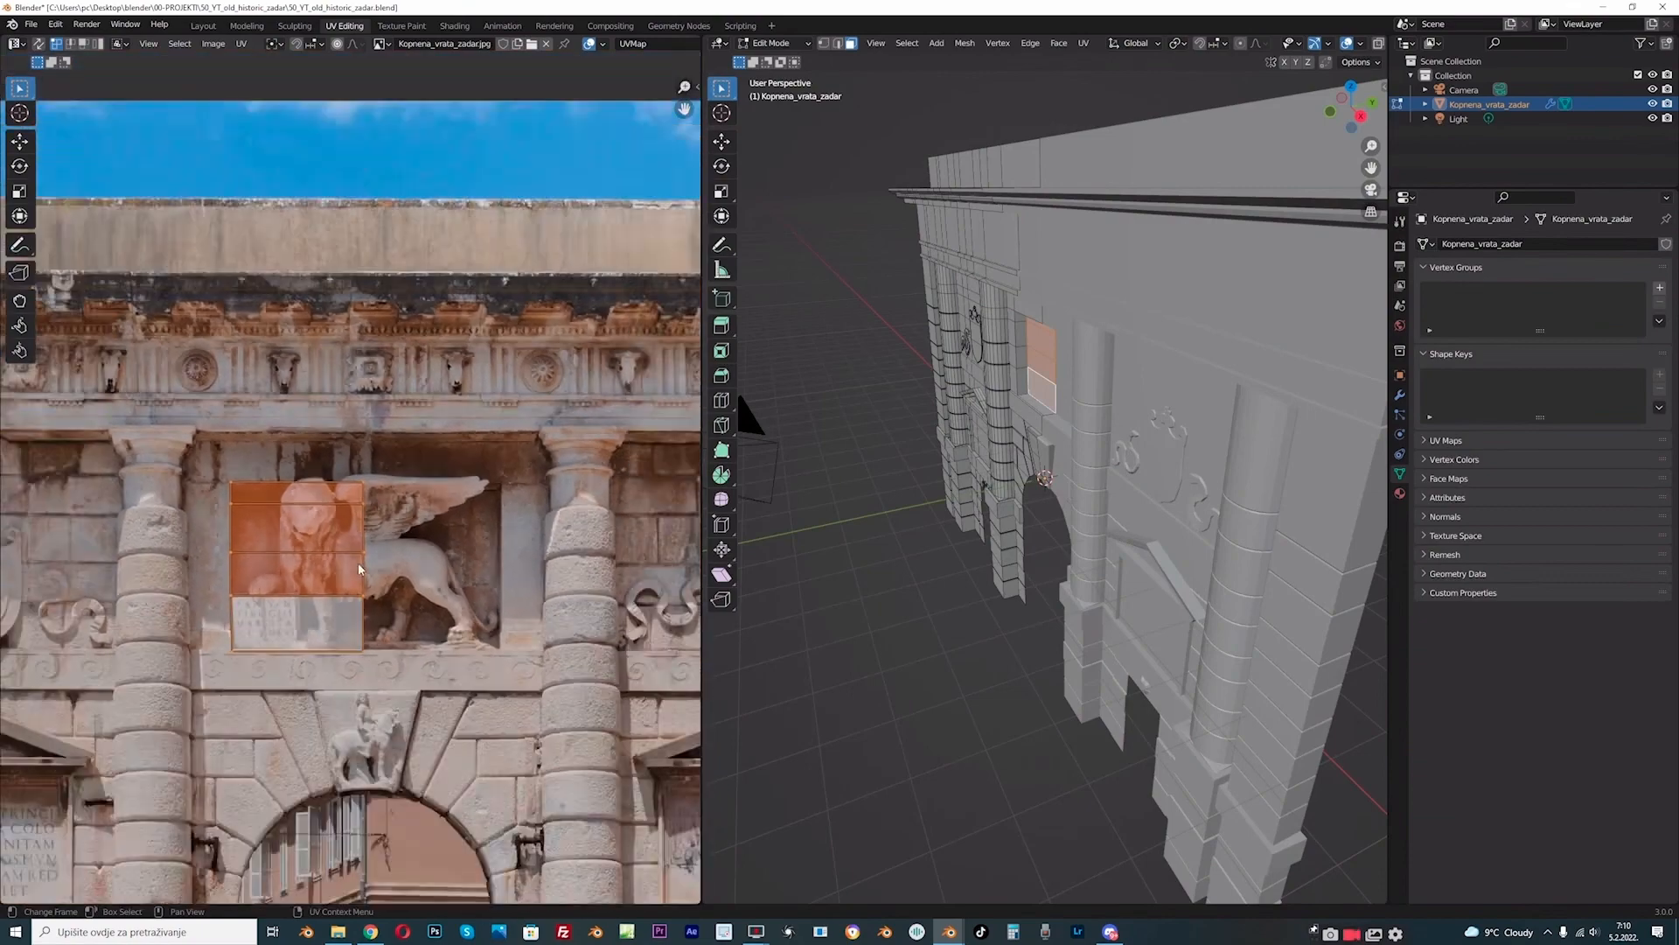
scroll(363, 564, up, 1)
scroll(341, 525, down, 1)
key(s)
click(366, 562)
key(g)
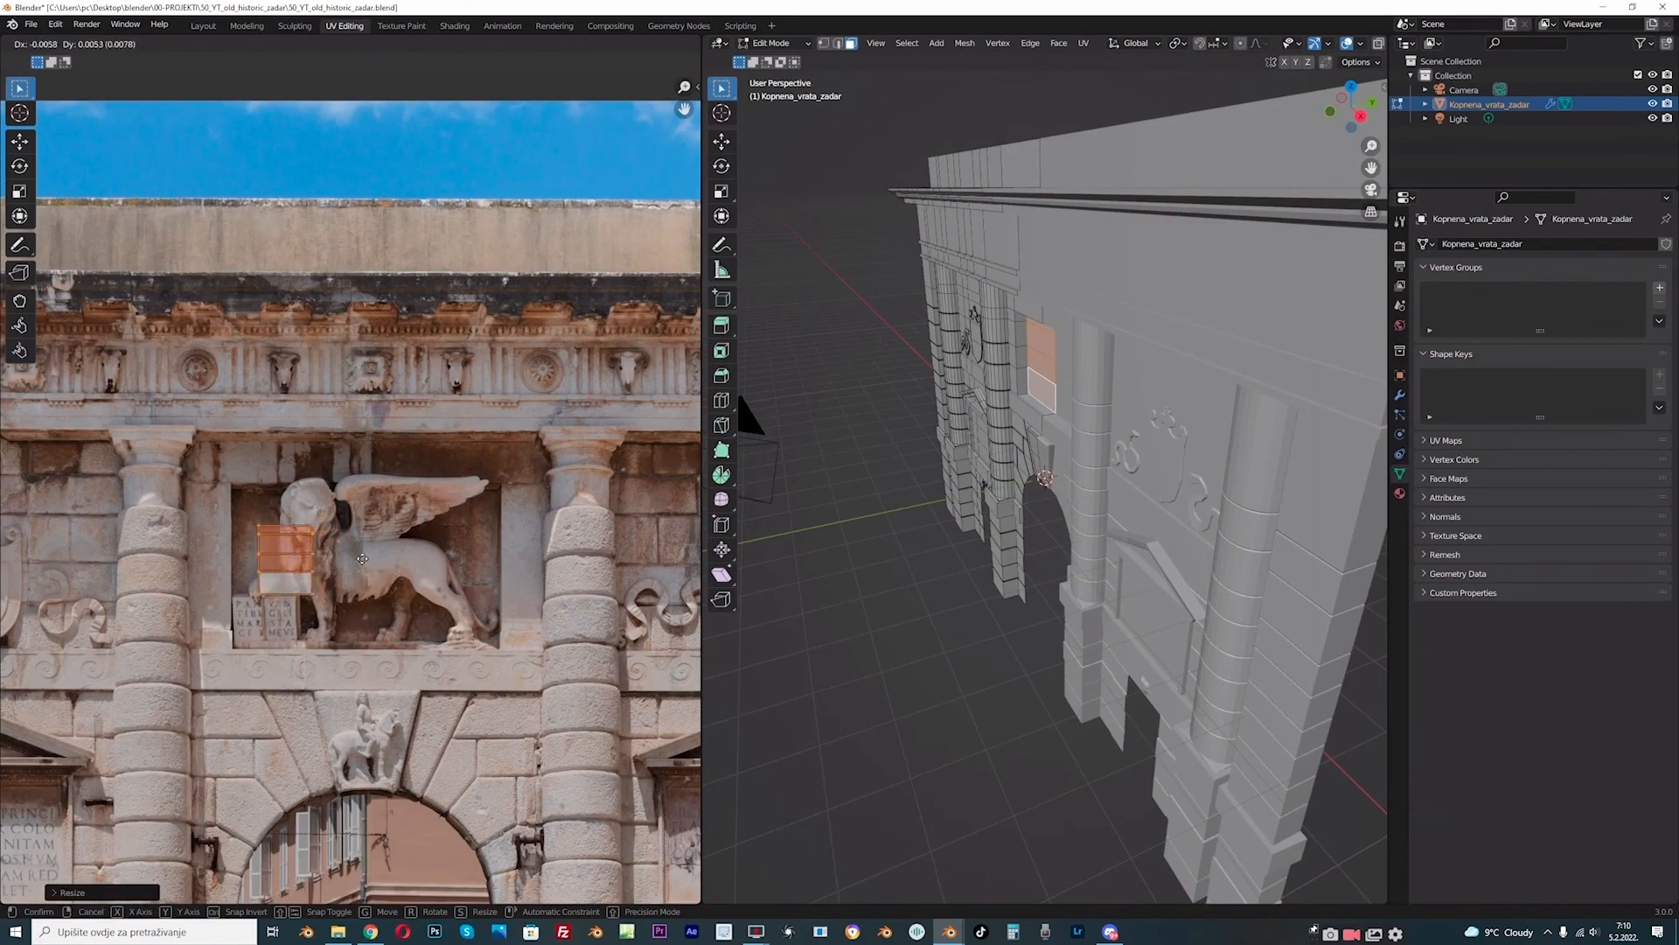
click(354, 541)
Step: Narrow the niche's UV island along X and nudge it so it covers only bare background beside the mane
scroll(357, 542, up, 1)
key(s)
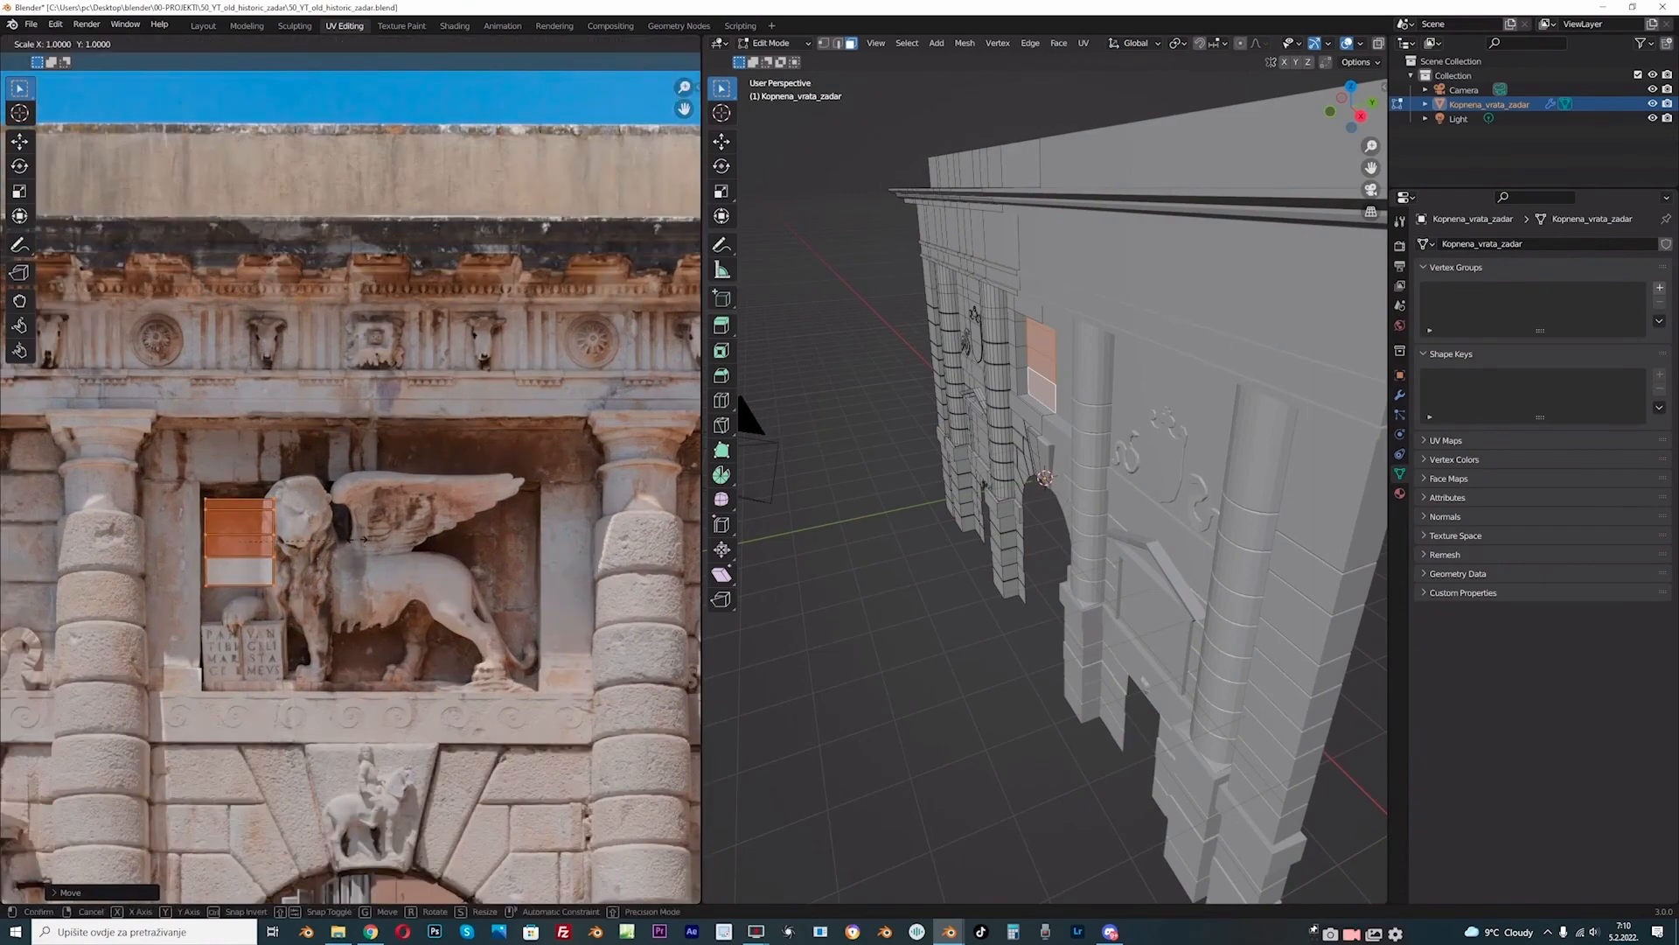
key(x)
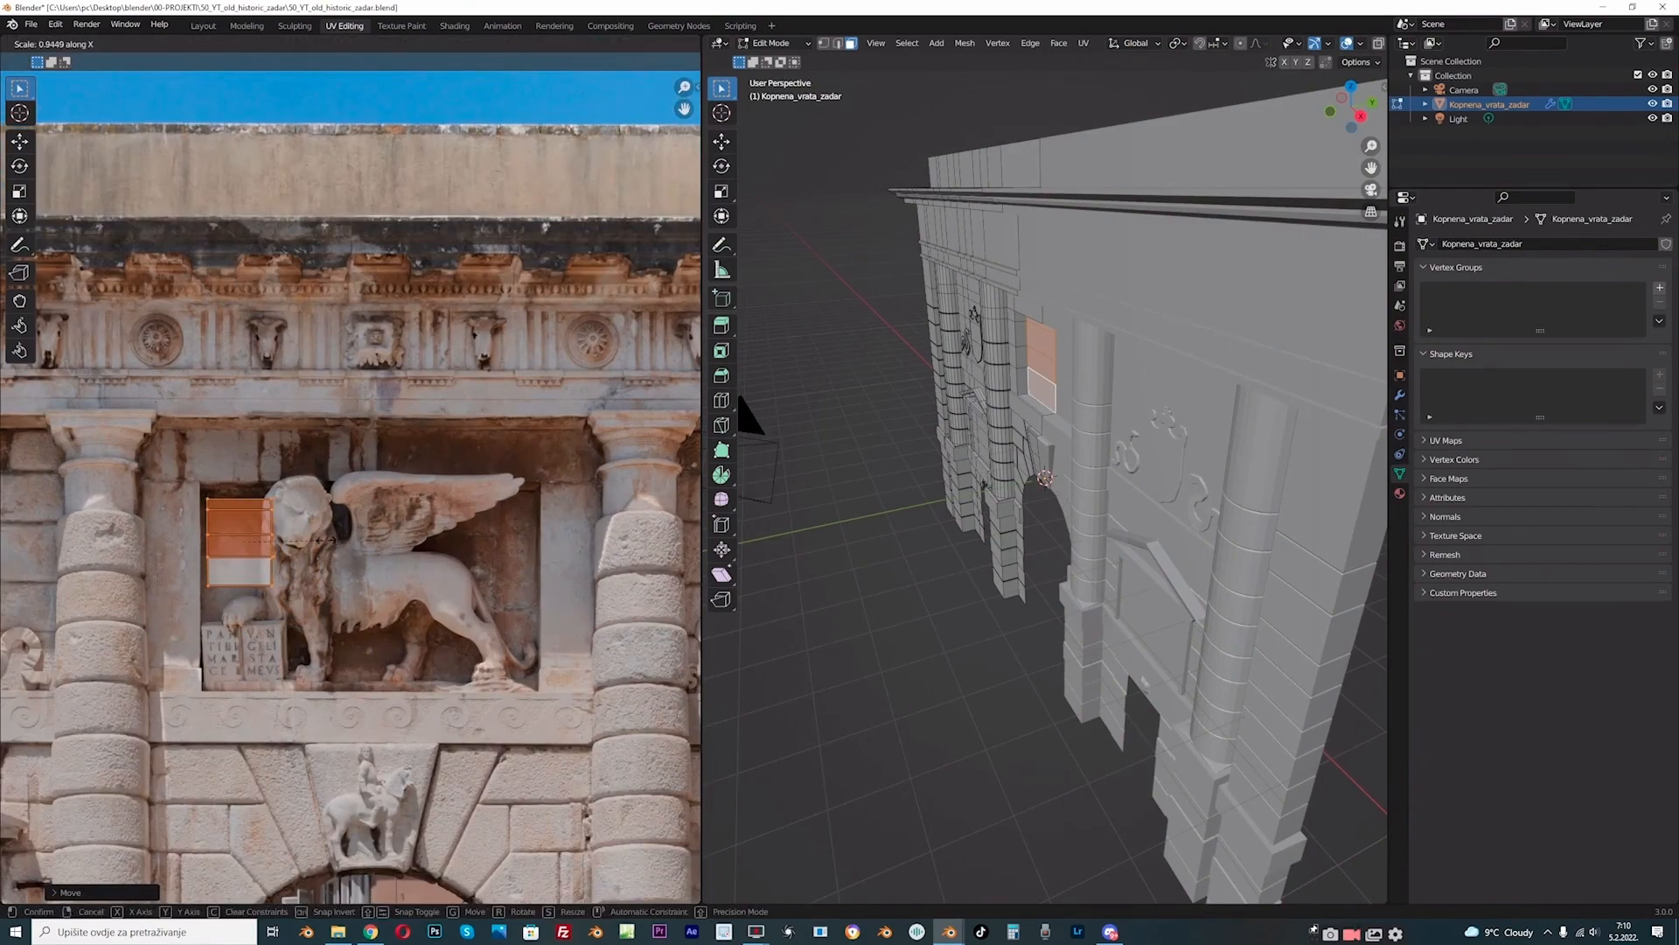
click(300, 545)
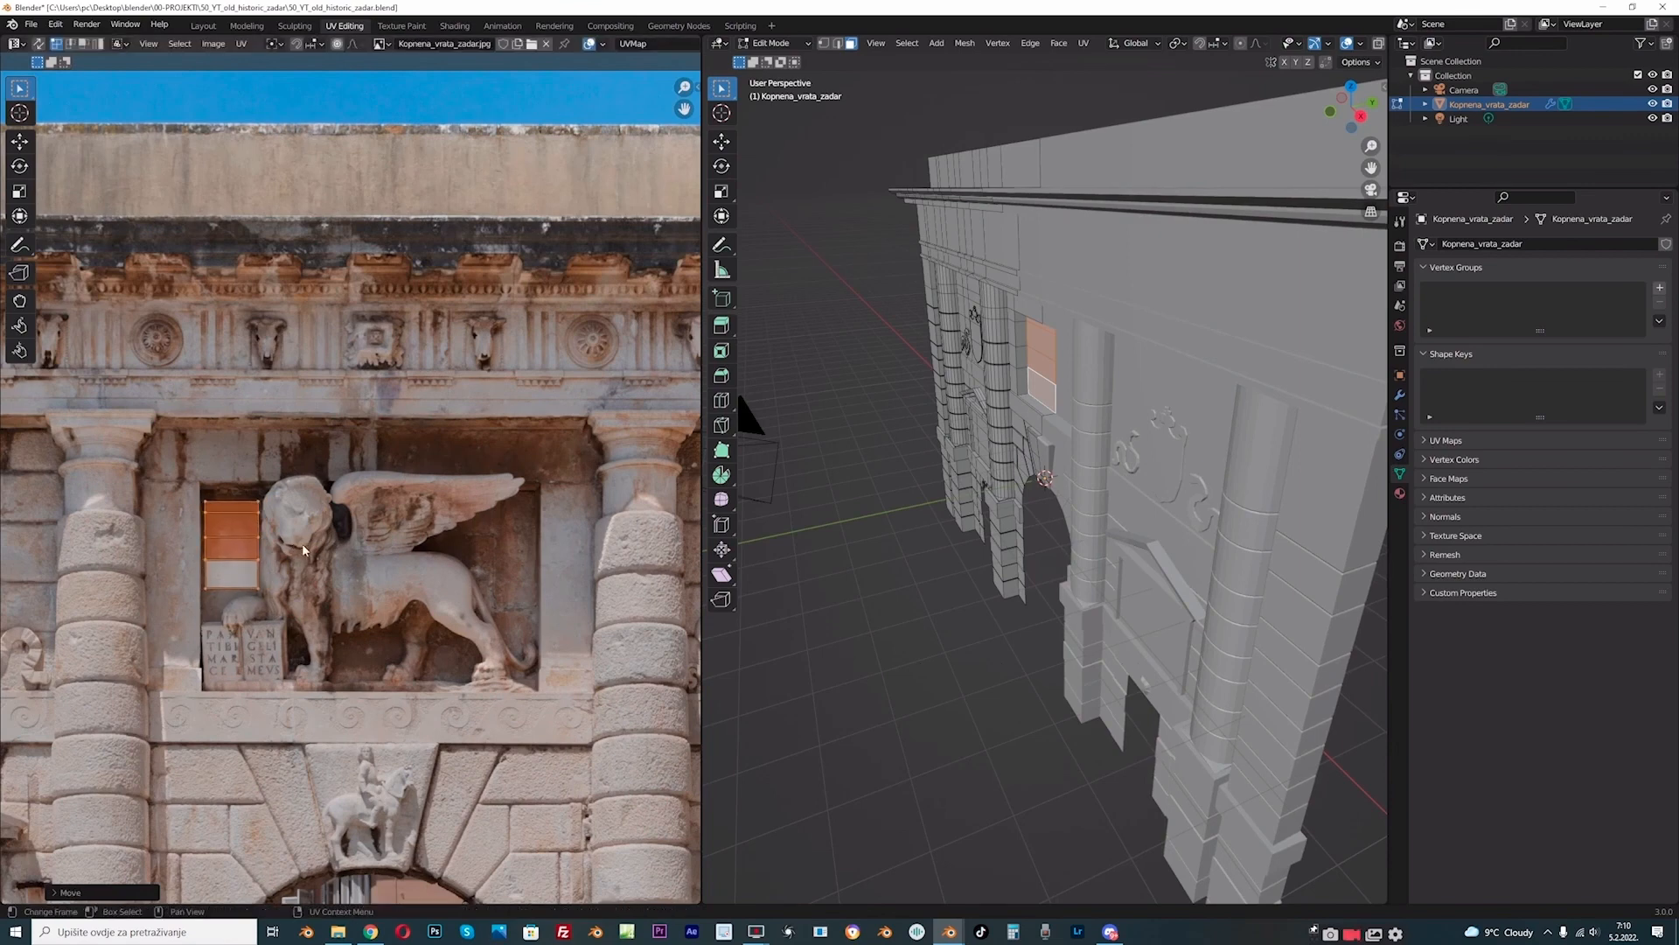
key(s)
key(x)
click(323, 546)
key(g)
click(324, 546)
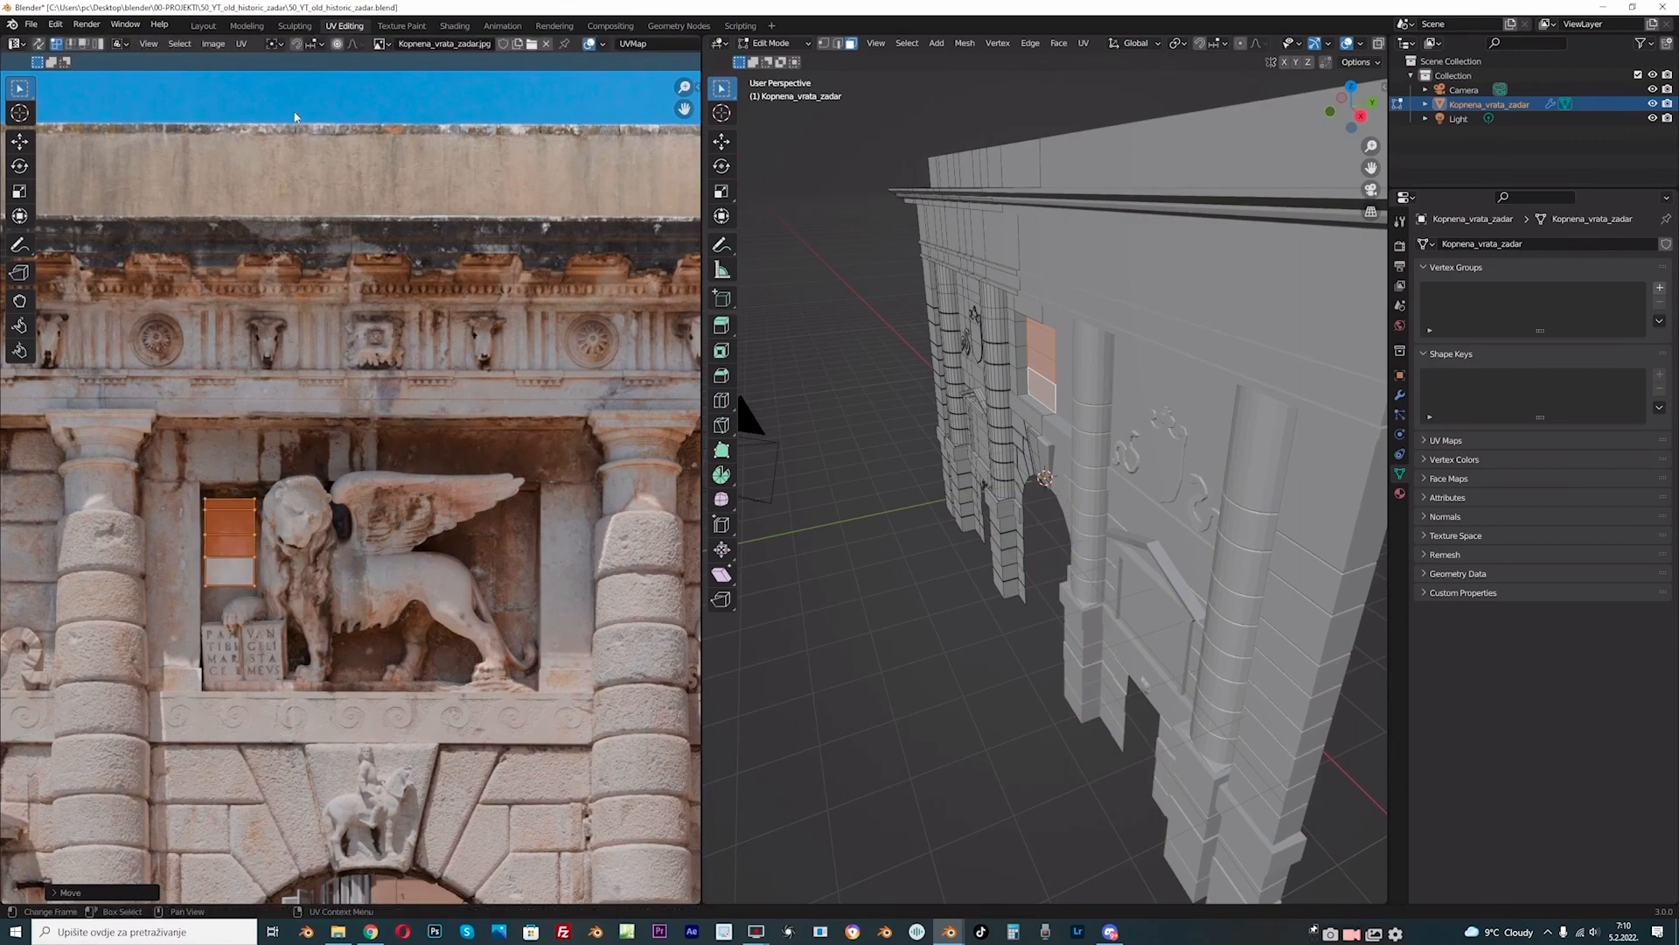
Step: Return to the layout workspace and examine the retextured niche and the arch keystone on the gate model
click(295, 25)
click(203, 26)
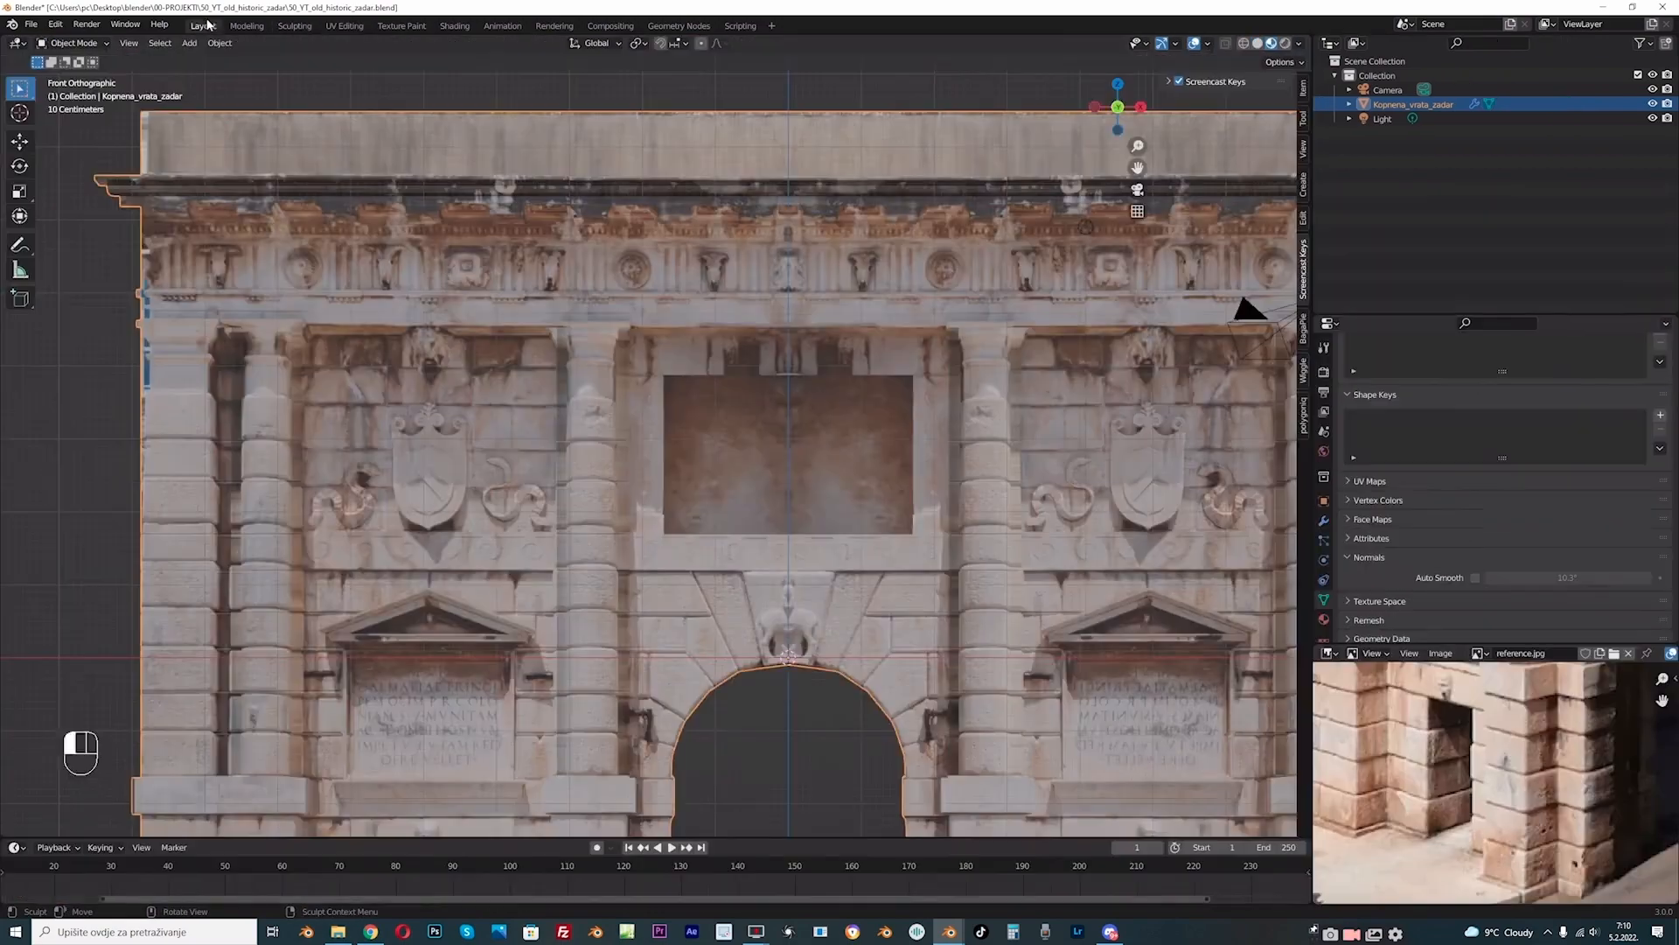
middle_drag(676, 412, 748, 448)
scroll(785, 459, down, 5)
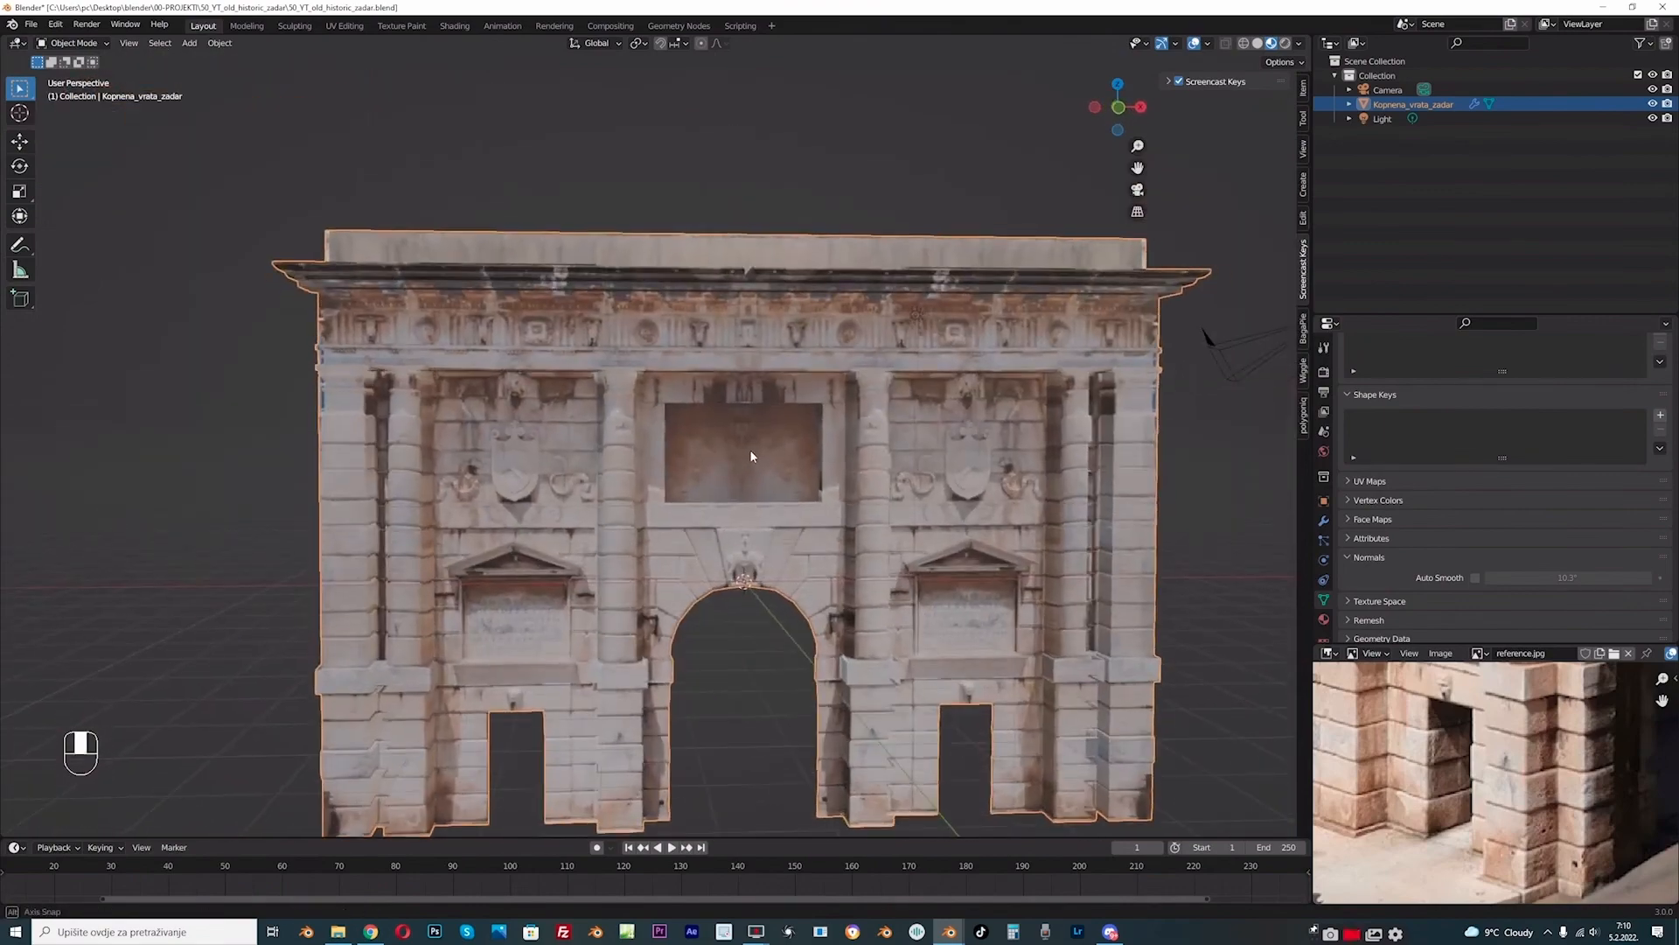
key(KP_1)
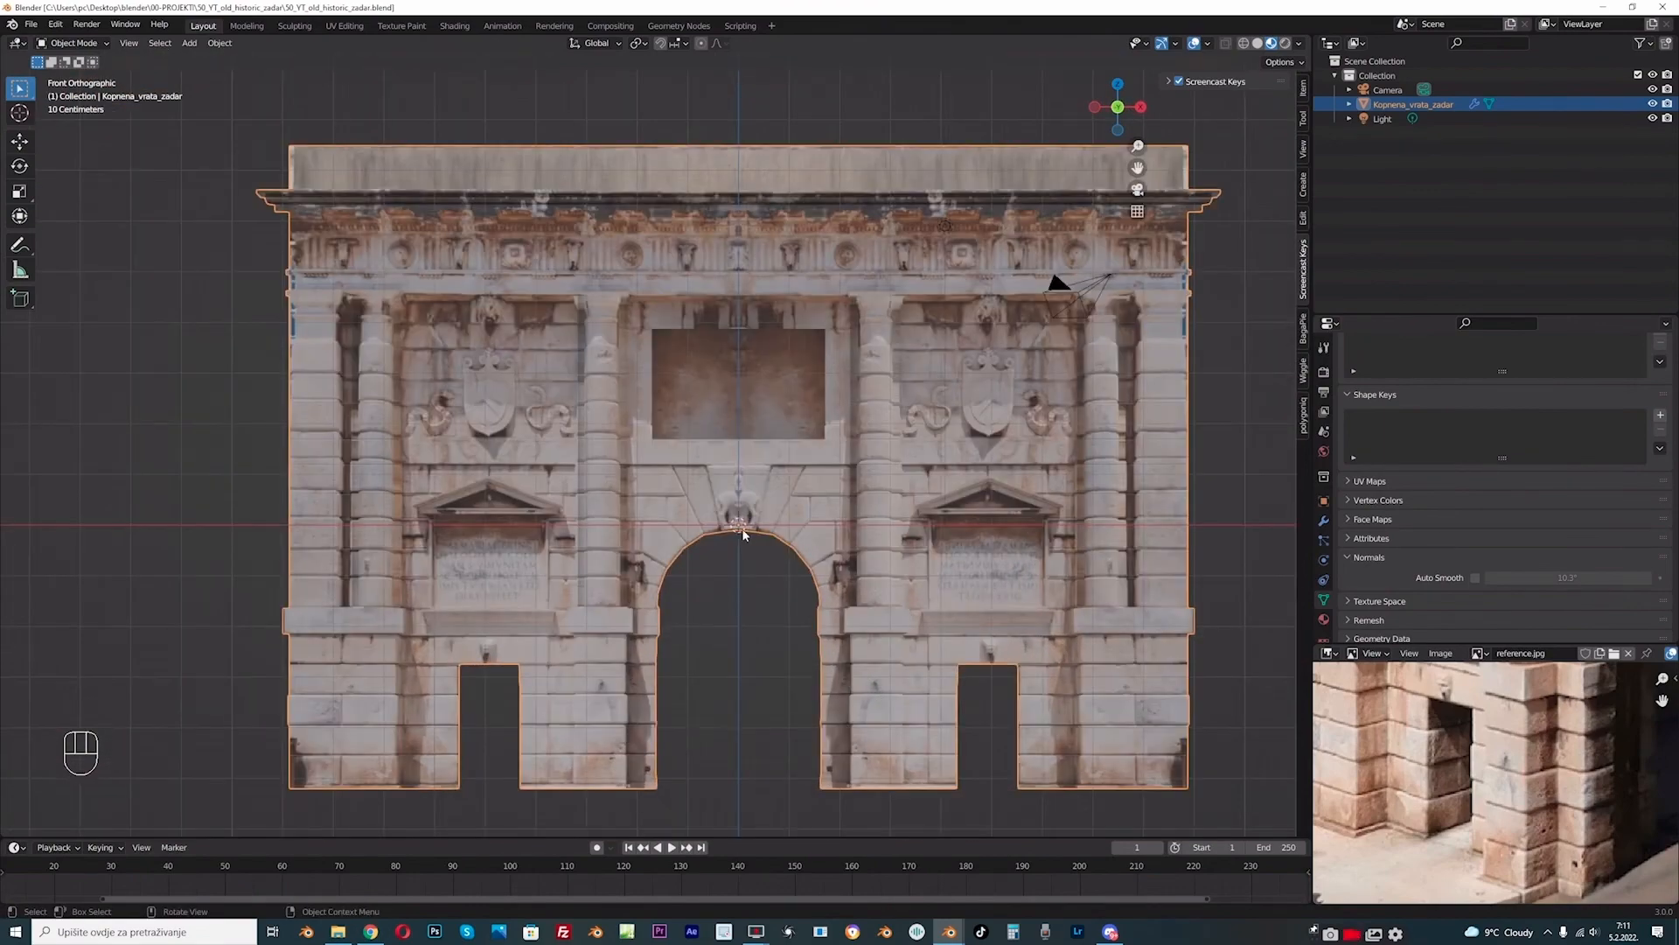
scroll(742, 533, up, 4)
shift+middle_drag(773, 533, 663, 501)
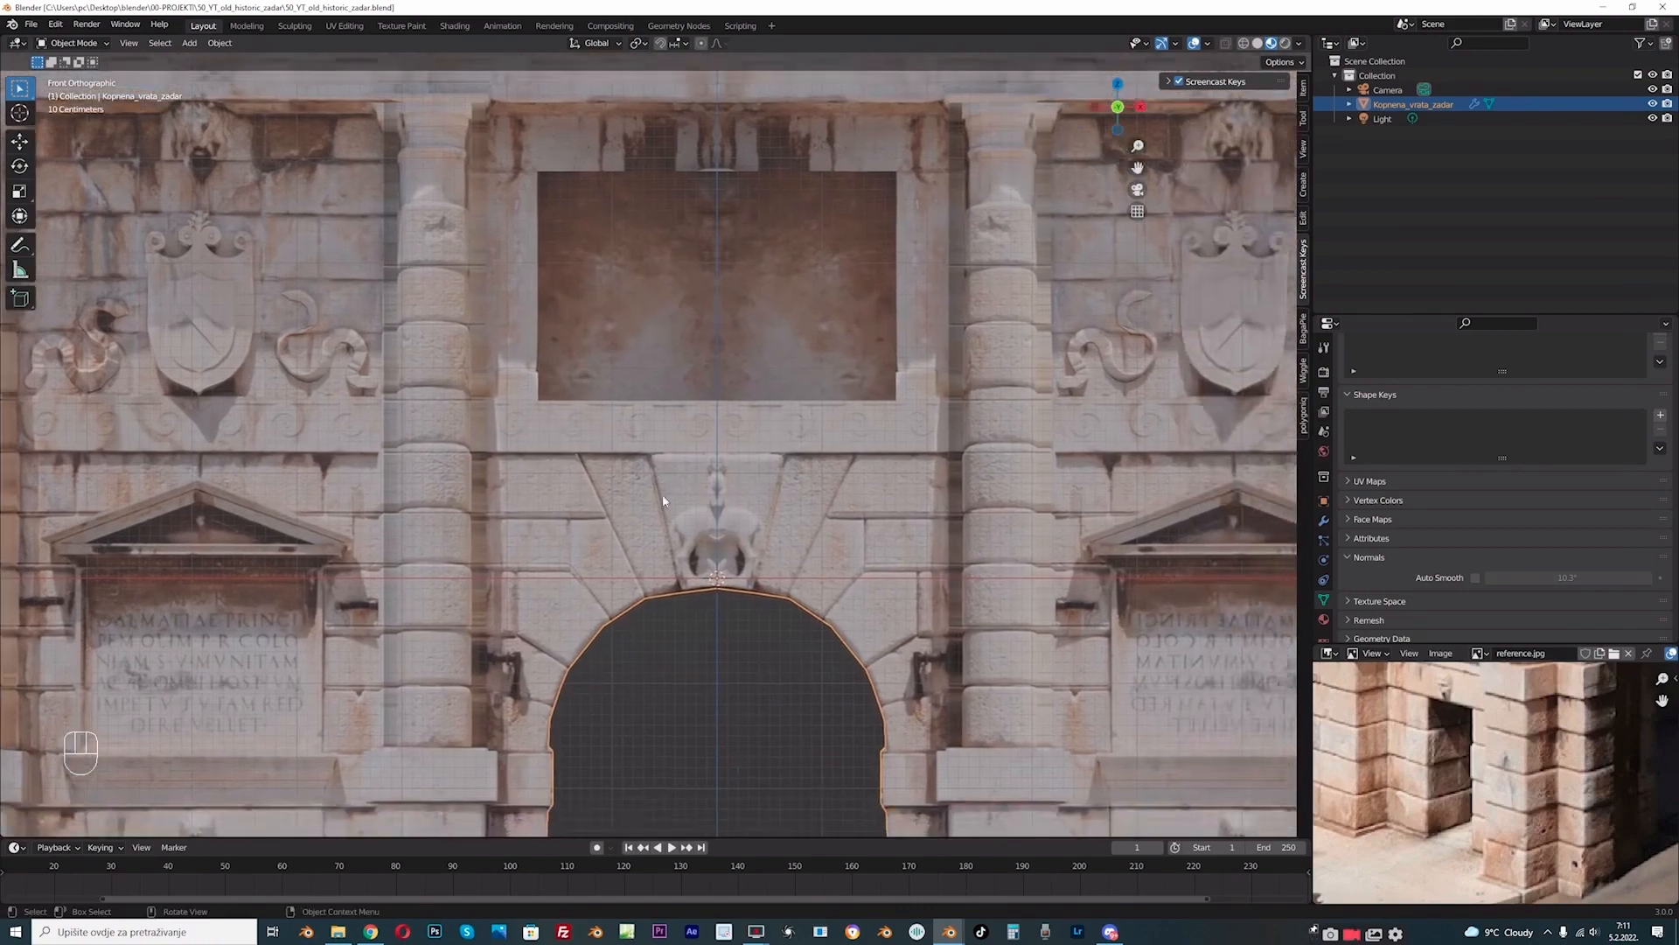
scroll(754, 544, up, 2)
Step: Examine the horseman relief above the arch in the browser reference photo, then return to the gate model in Blender
click(371, 932)
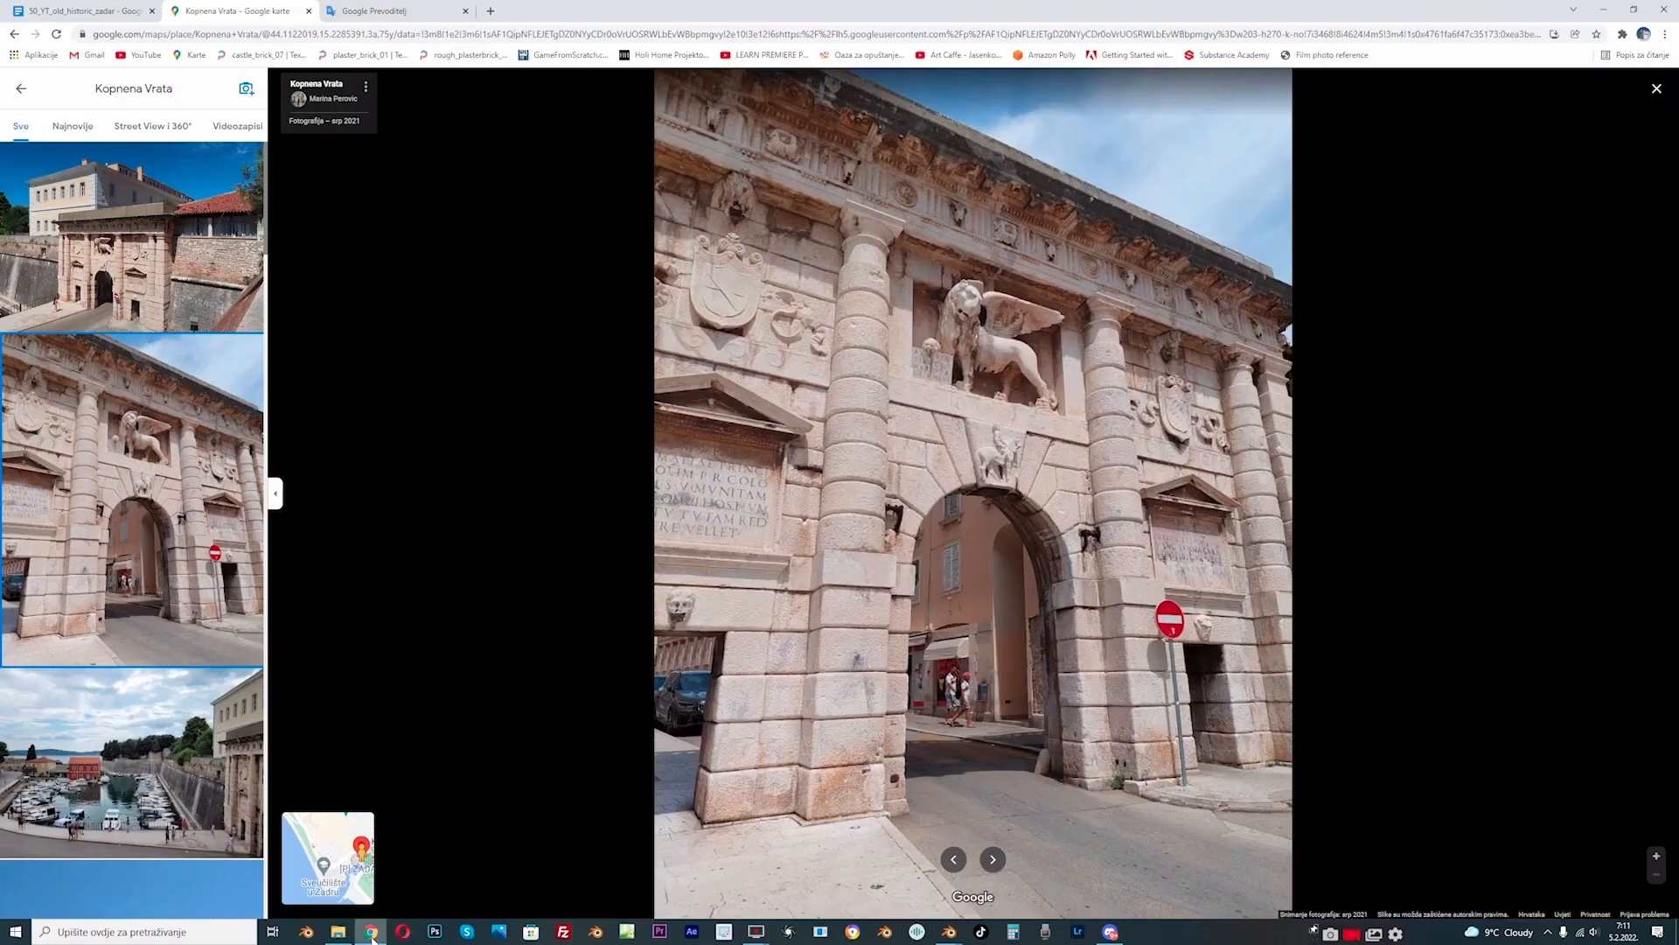
scroll(1015, 481, up, 3)
scroll(1014, 481, up, 2)
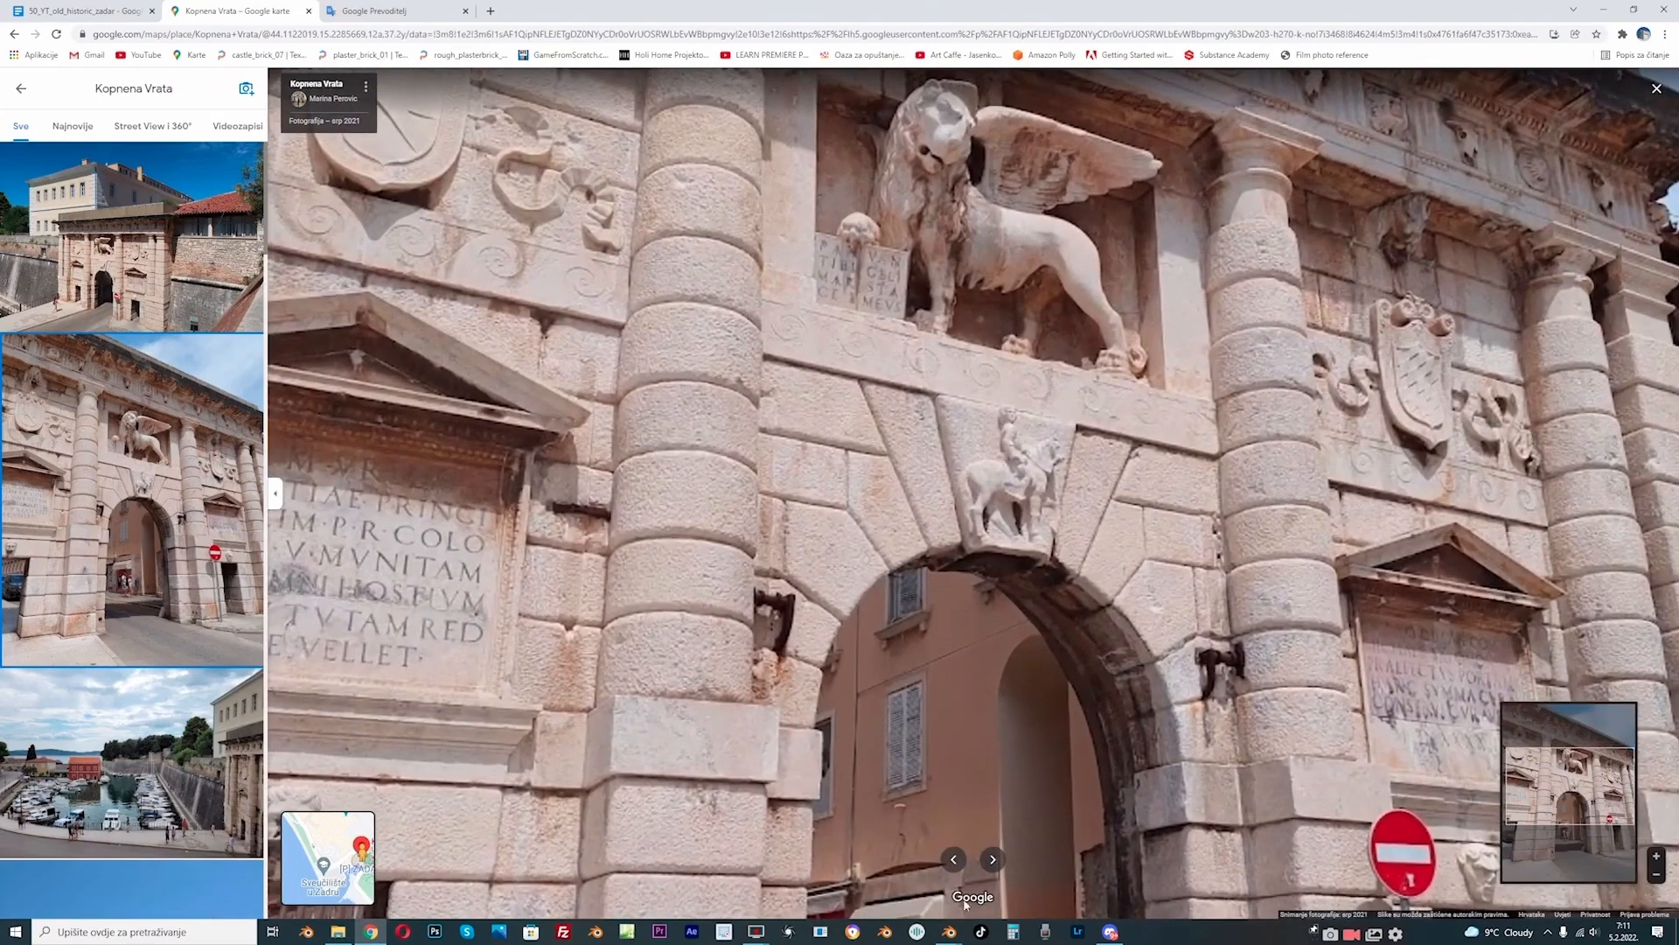
mouse_move(950, 932)
click(888, 903)
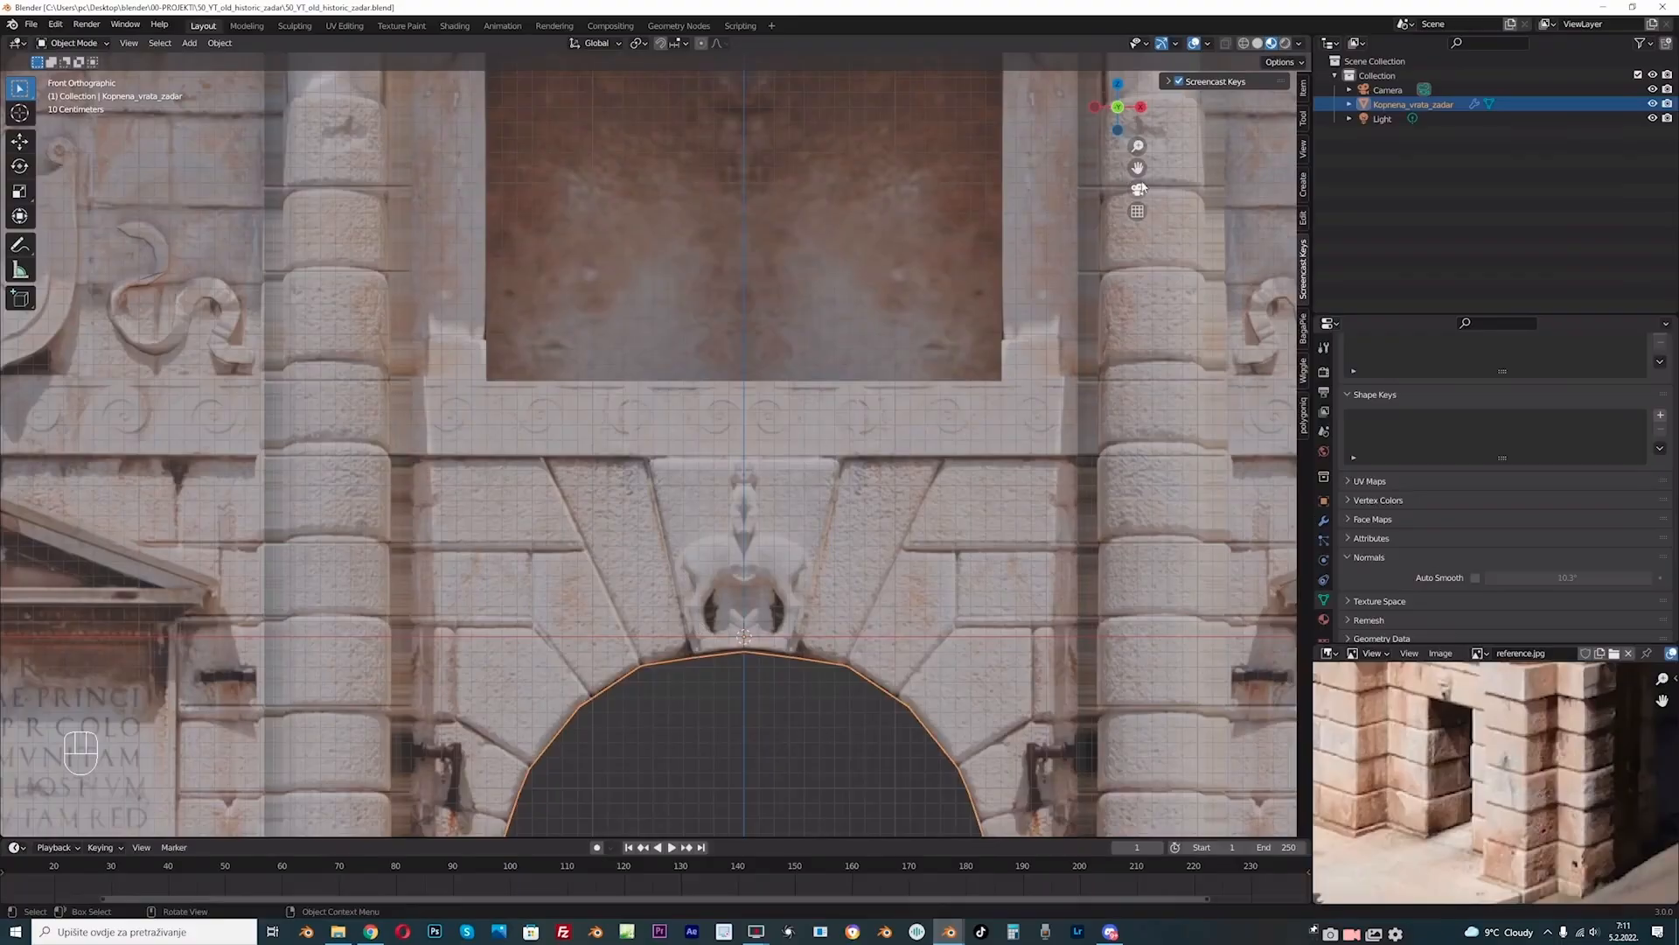
Step: Select the three stacked keystone faces carrying the horseman in Edit Mode and show their UV island on the gate texture
shift+middle_drag(737, 500, 657, 520)
scroll(658, 521, up, 1)
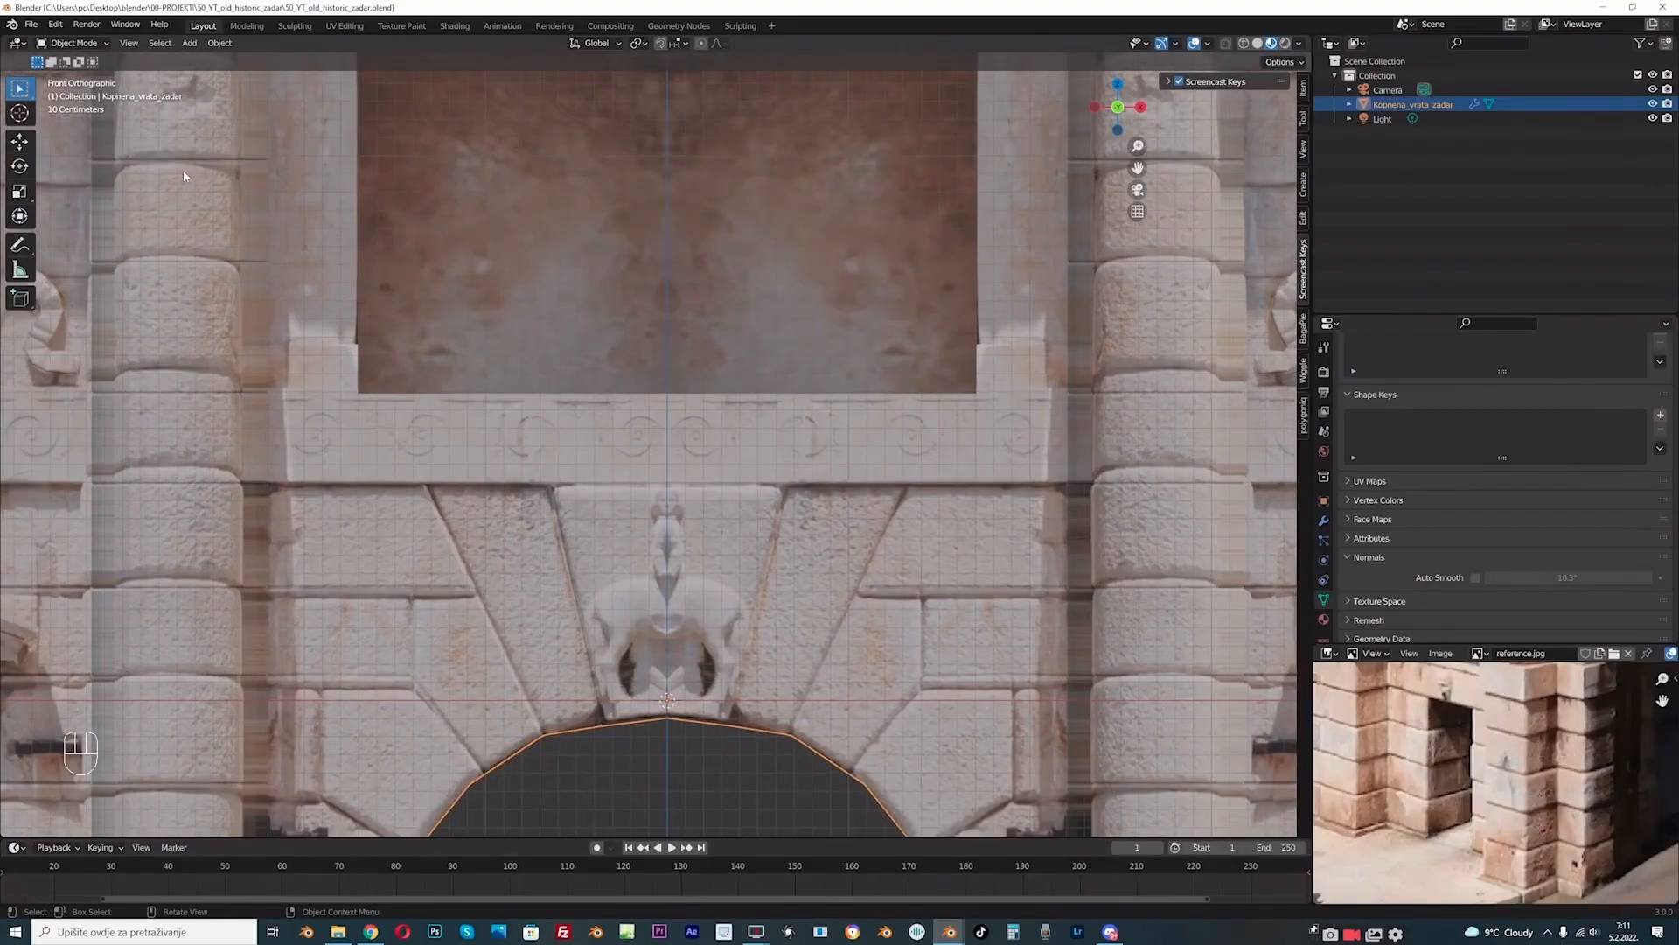
click(85, 44)
click(70, 81)
click(630, 527)
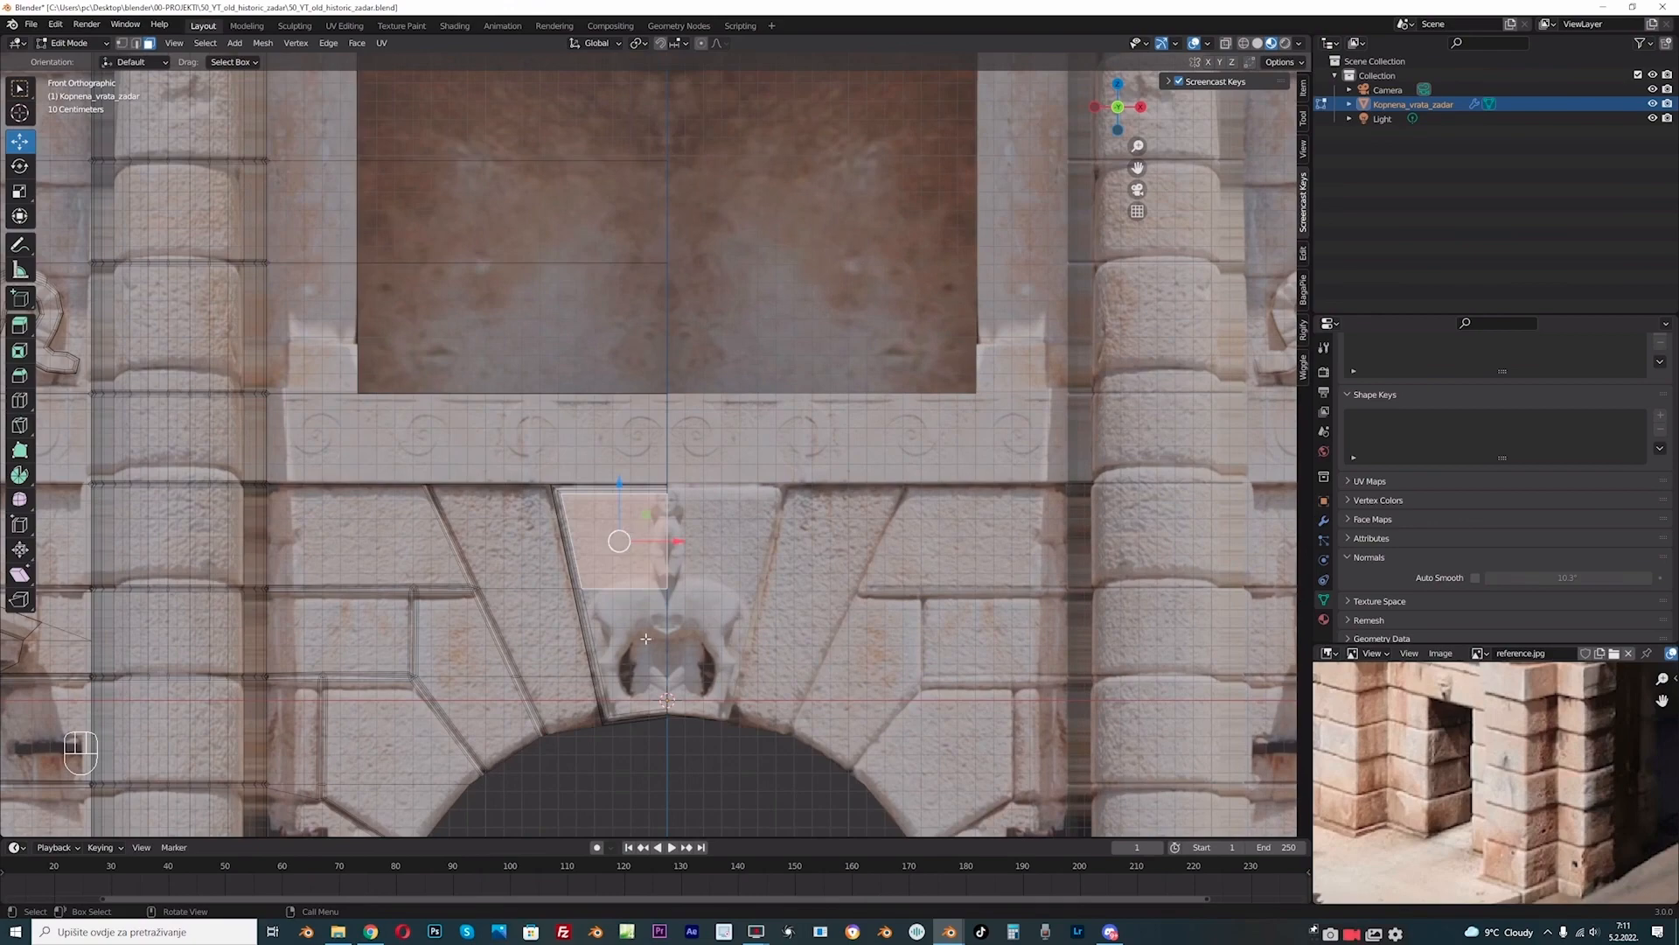
shift+click(646, 638)
shift+click(635, 695)
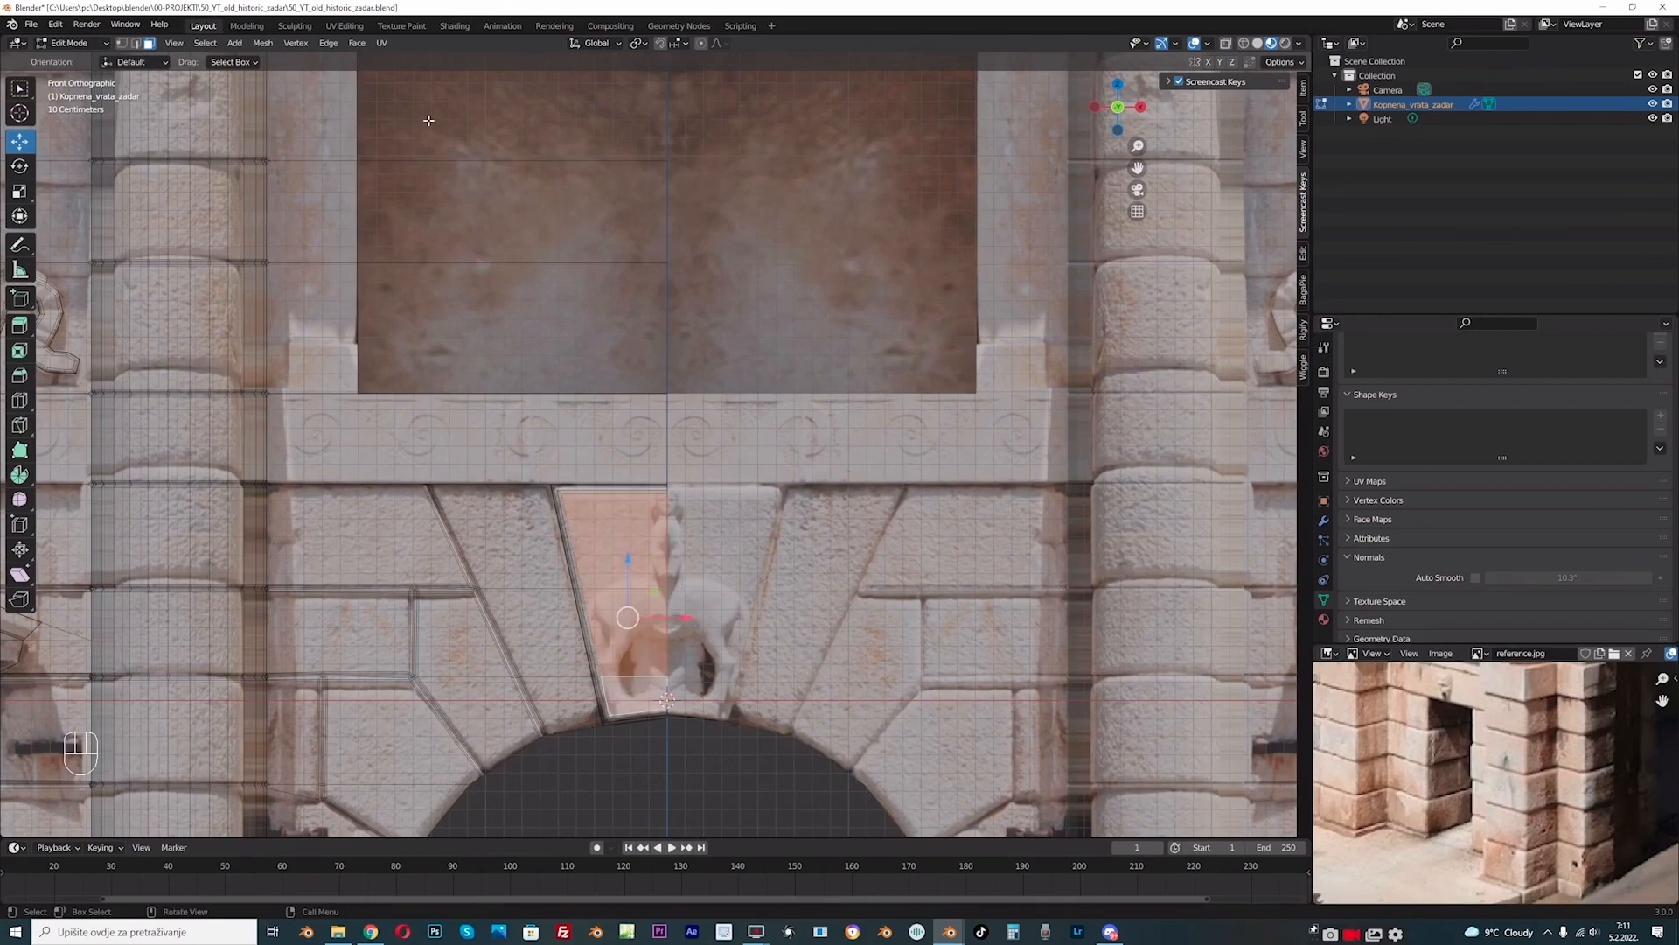
click(344, 25)
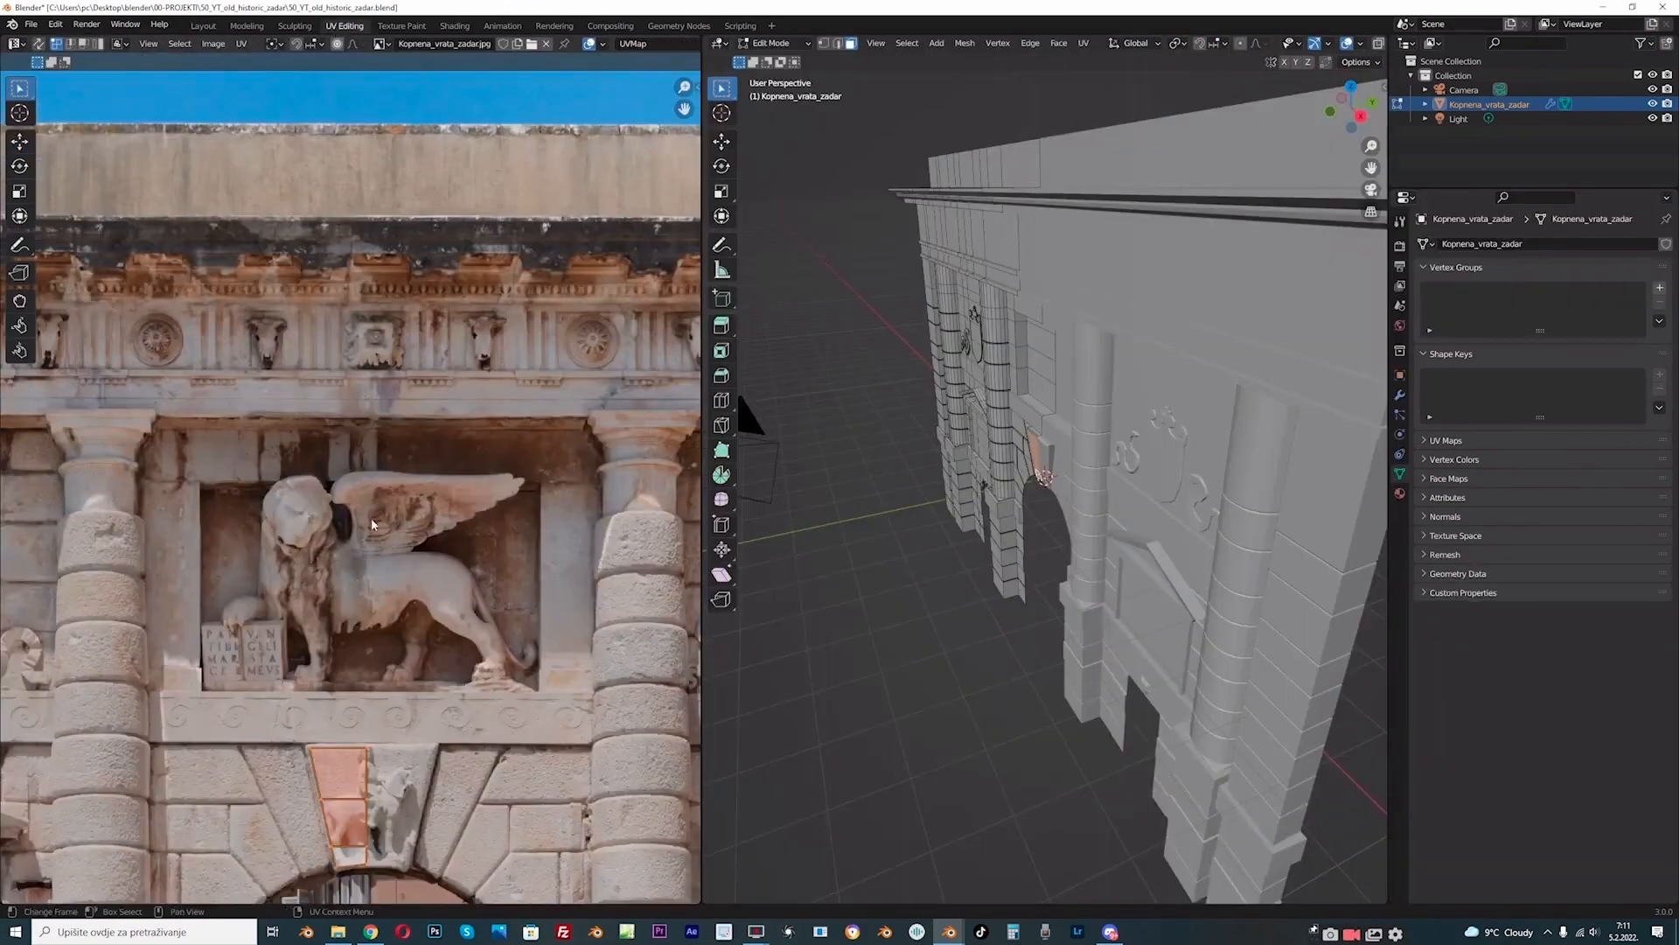
scroll(371, 517, down, 2)
scroll(404, 539, up, 5)
scroll(404, 540, up, 2)
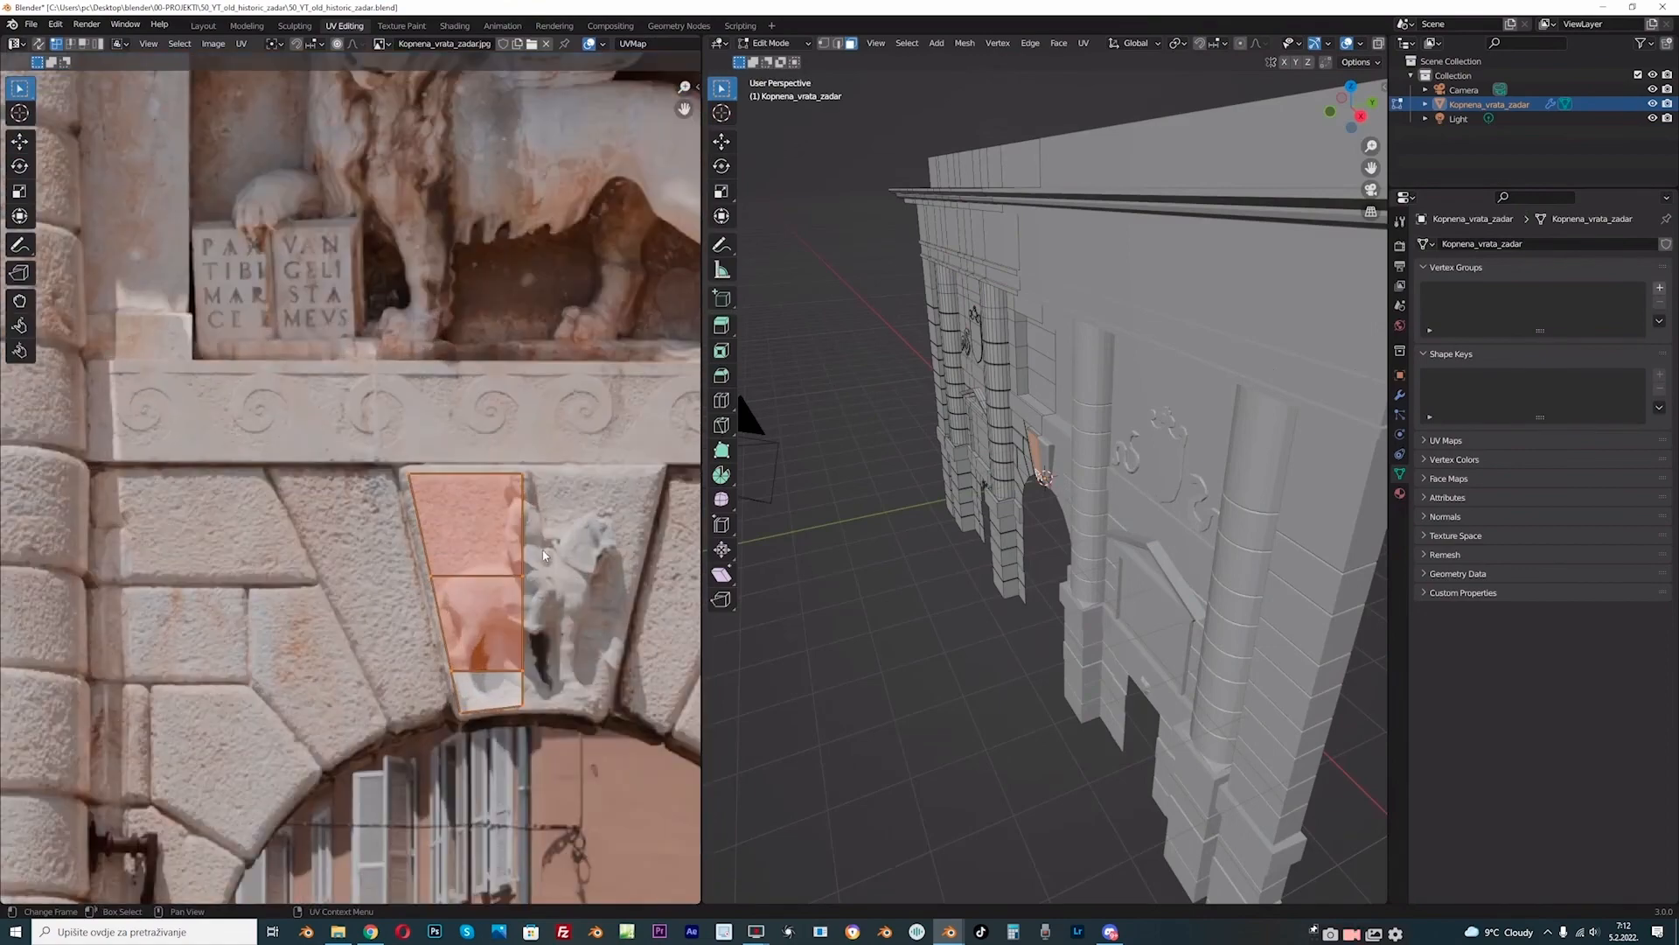
Step: Move the keystone's UV island onto the adjacent plain arch stone, rotate it to match the stone's tilt and scale it down slightly
key(g)
click(445, 559)
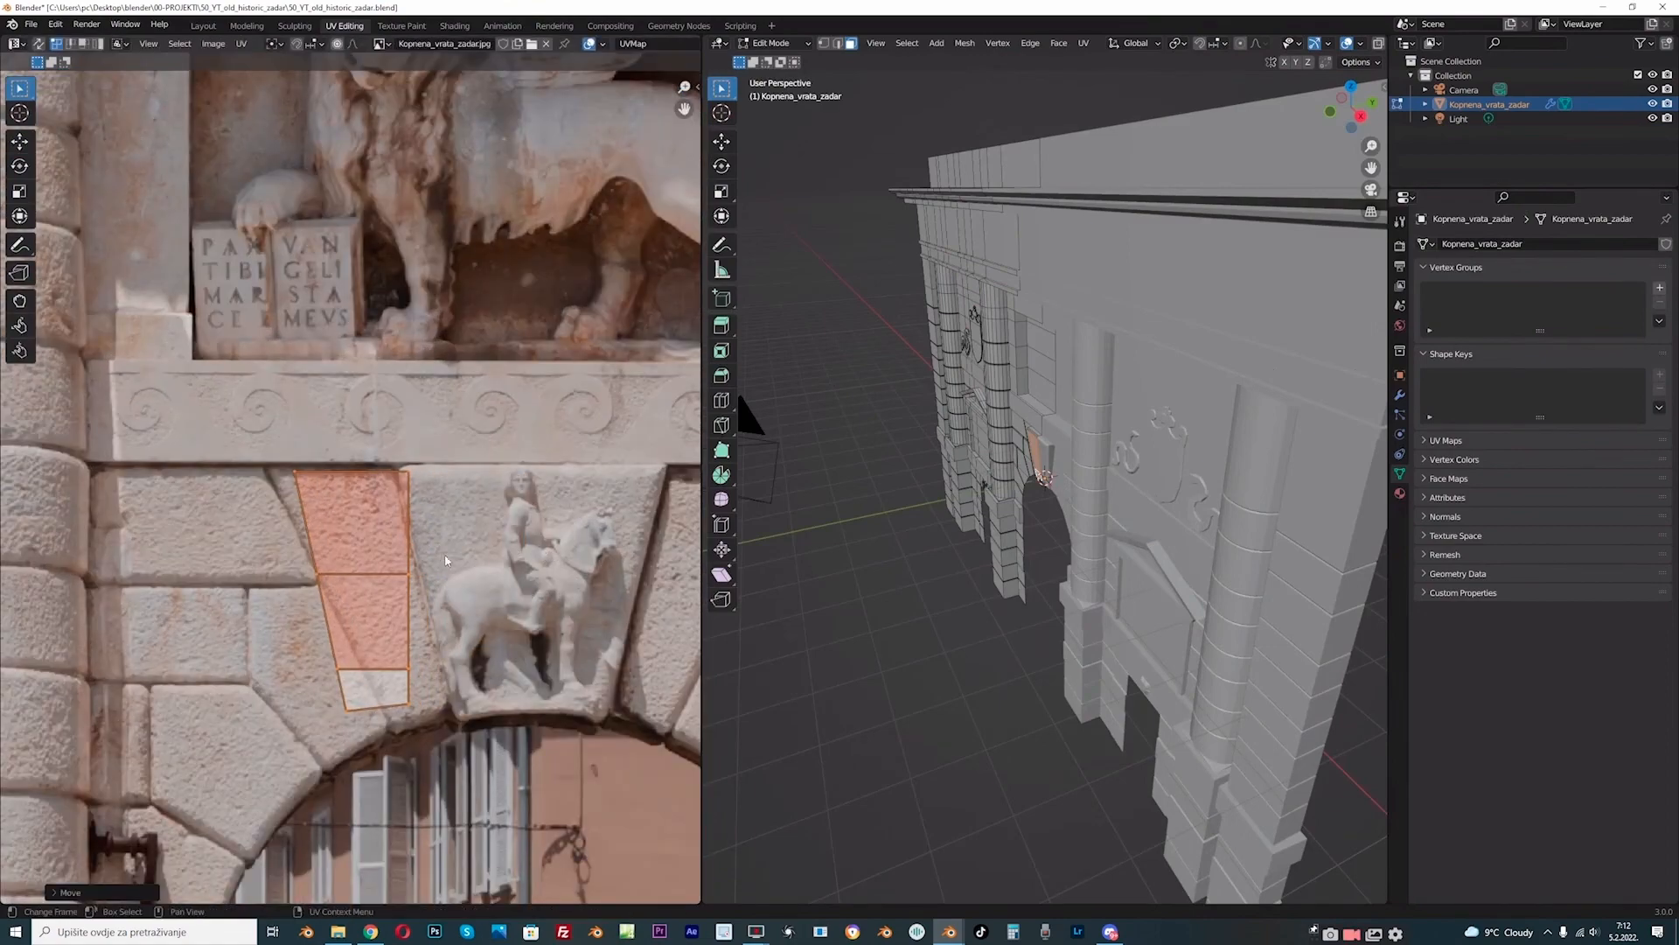
key(r)
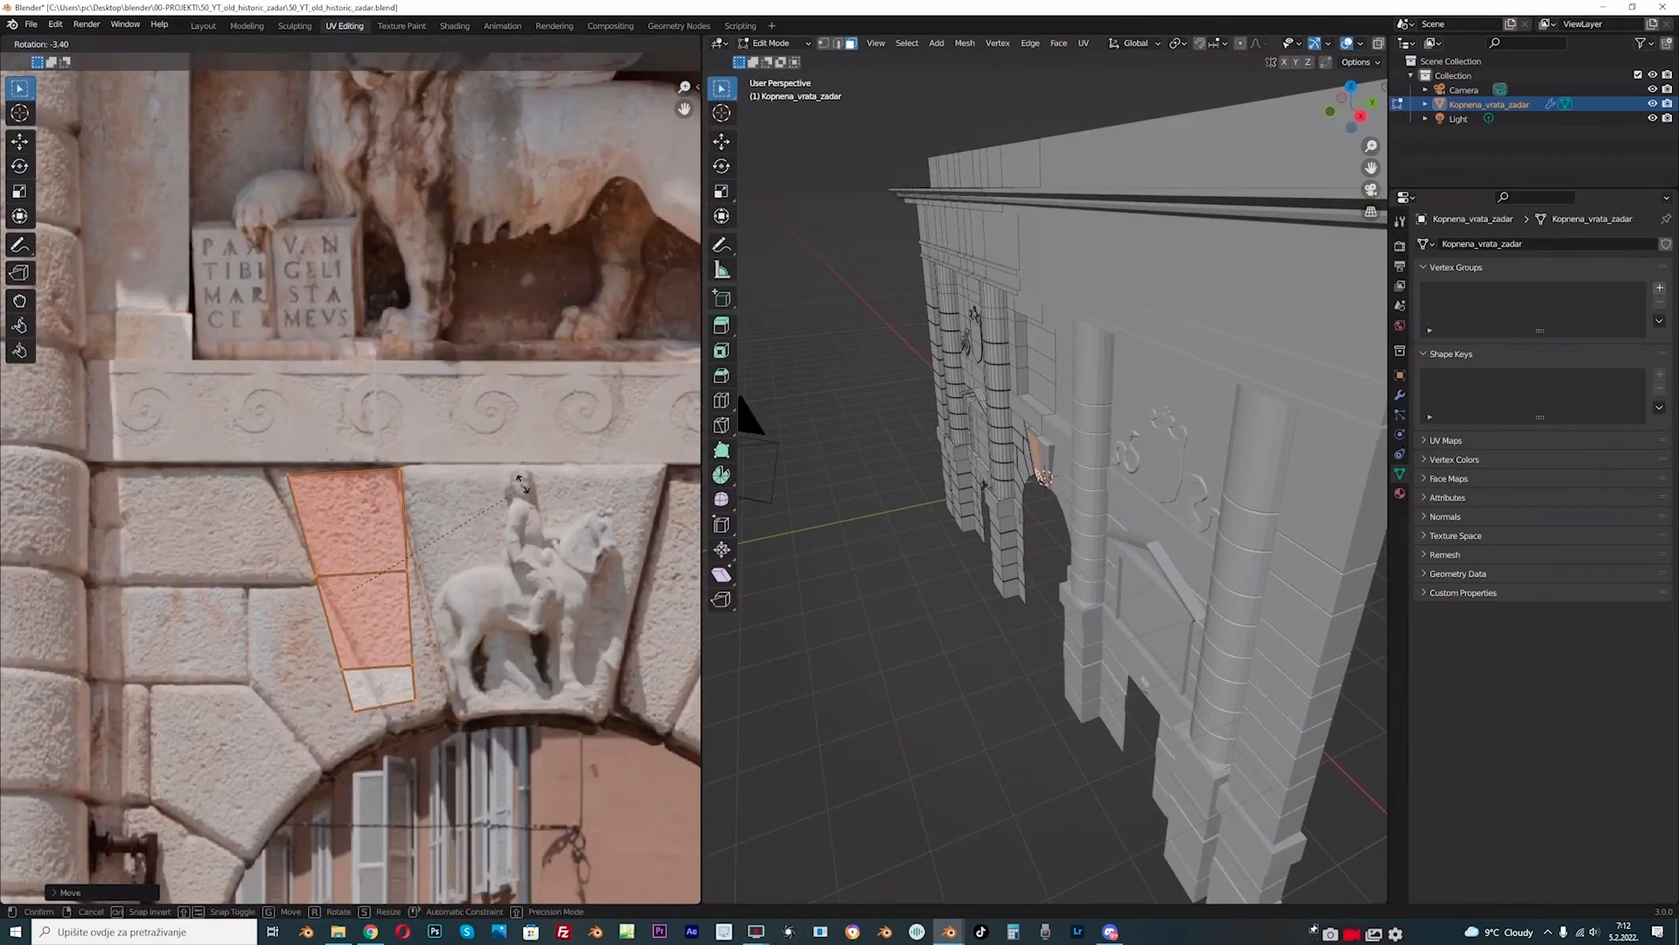
click(456, 533)
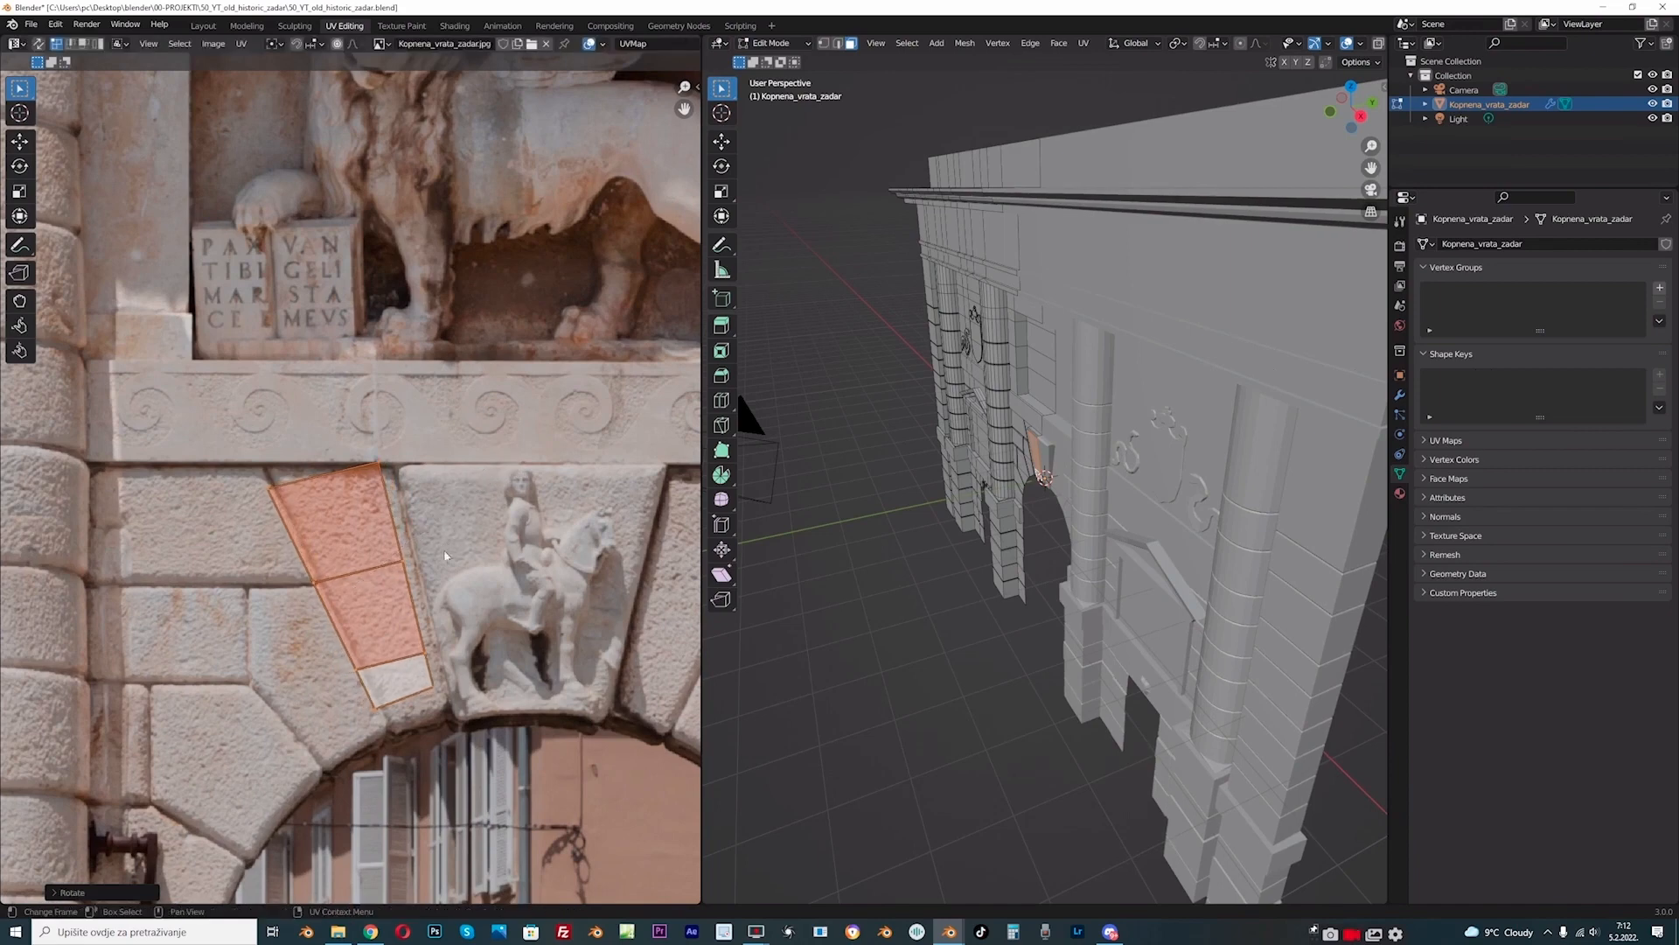
key(s)
click(333, 581)
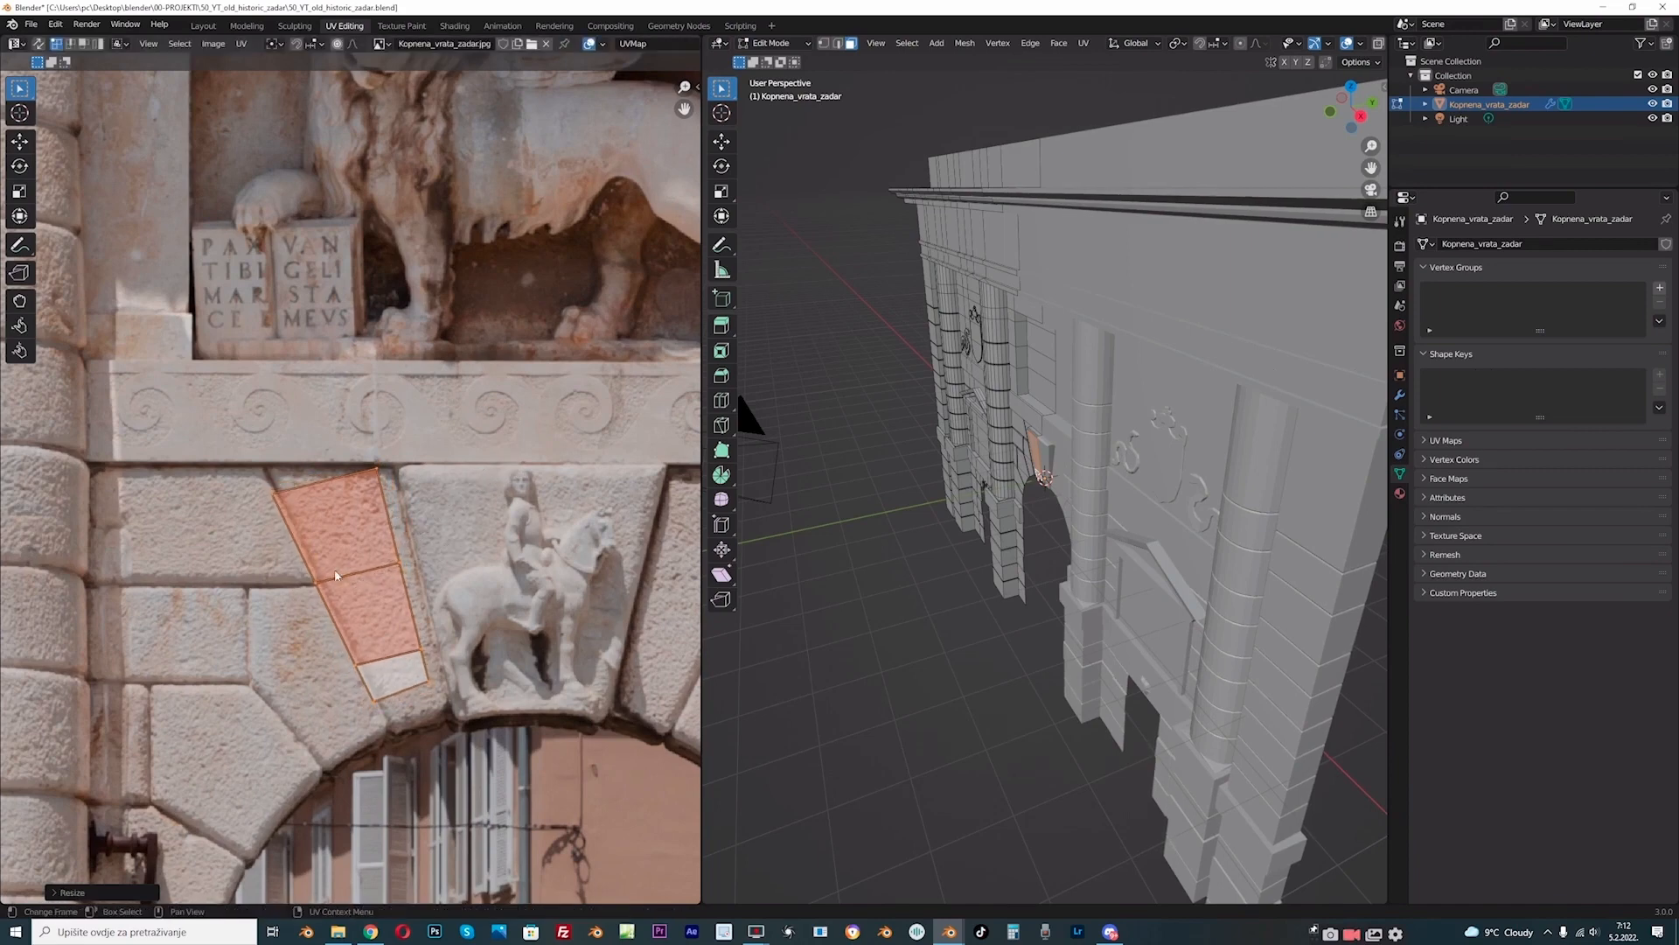
Step: Reposition and shrink the keystone's UV island further so it fits inside the joints of the plain stone
key(g)
click(372, 581)
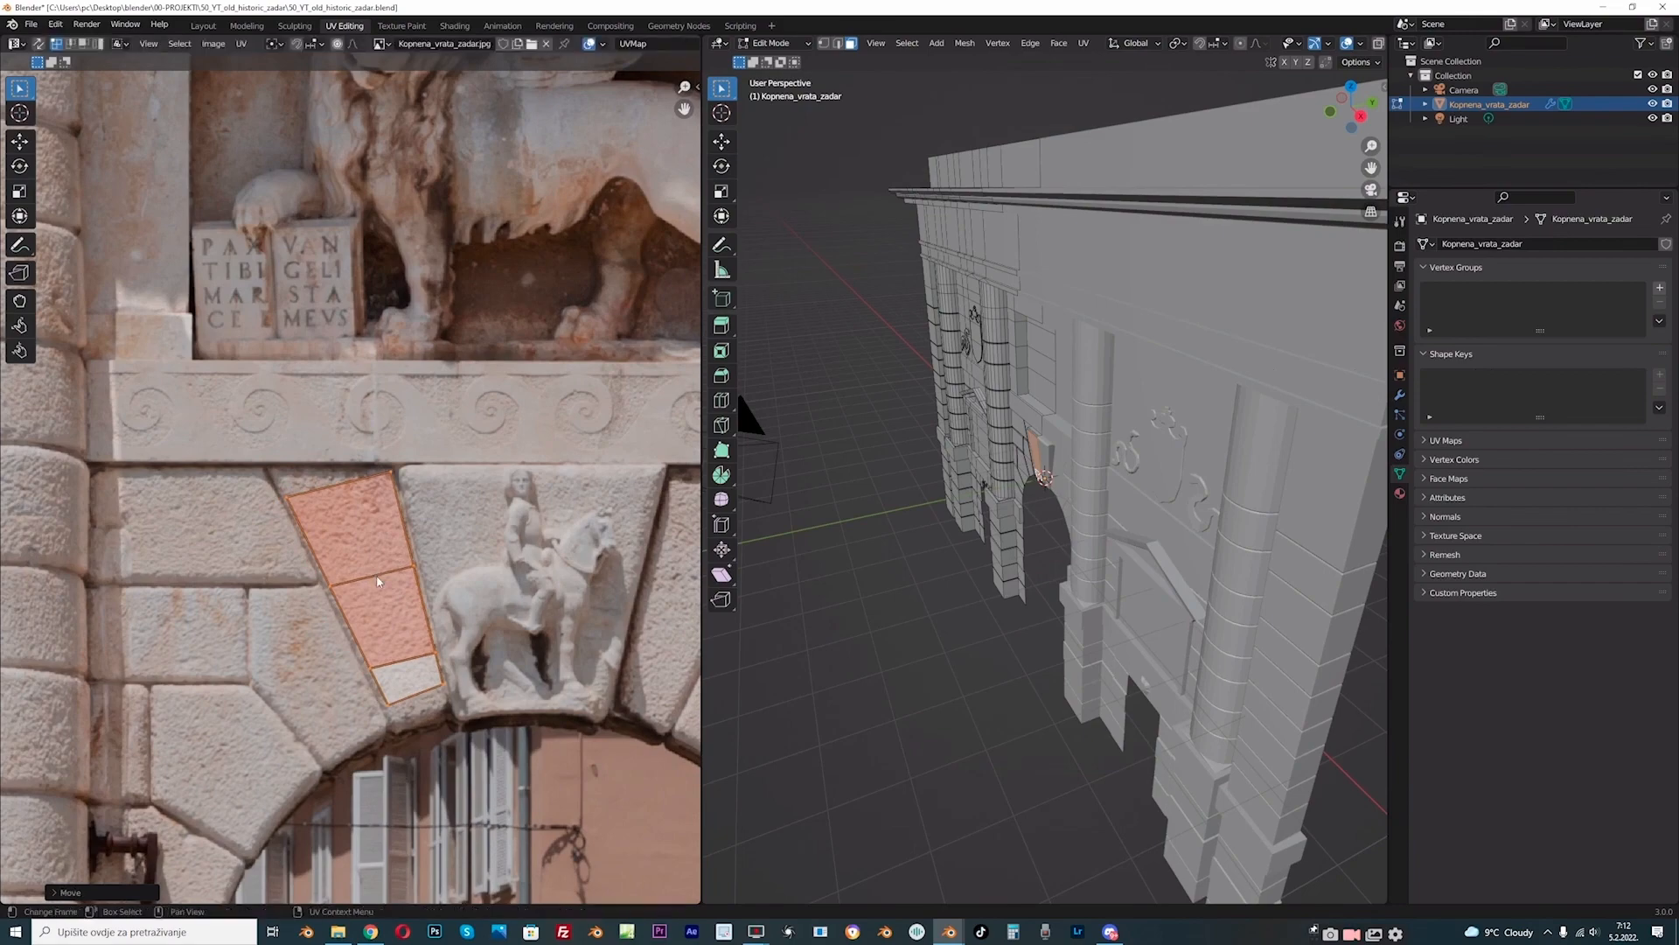
key(s)
click(477, 558)
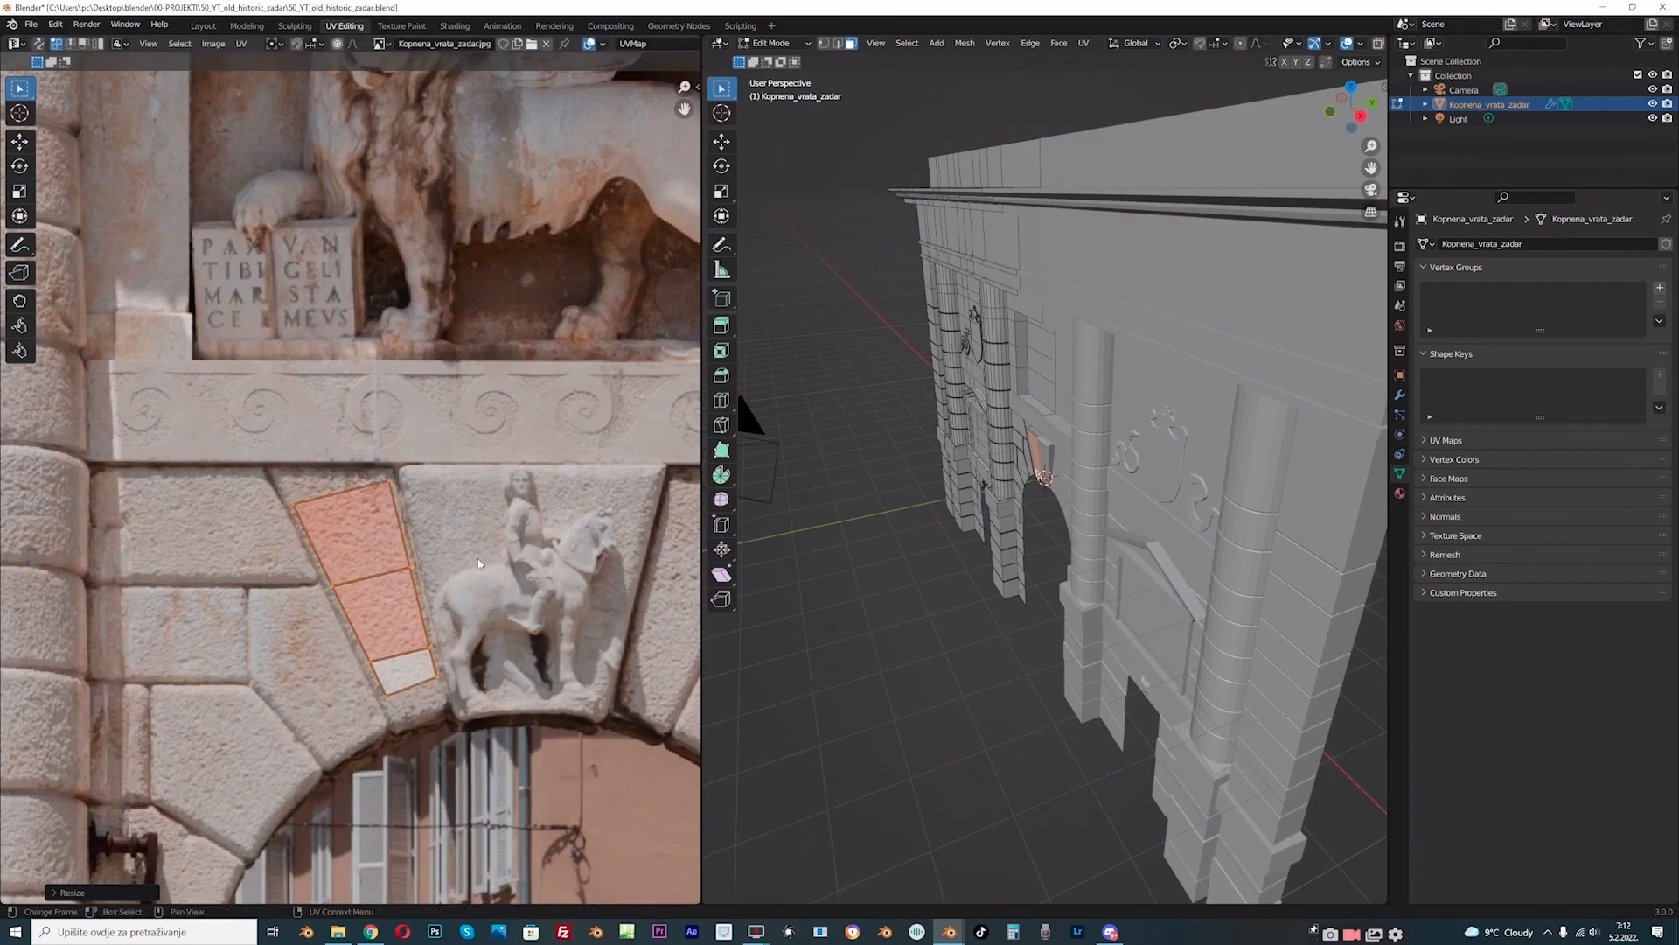
key(g)
click(479, 565)
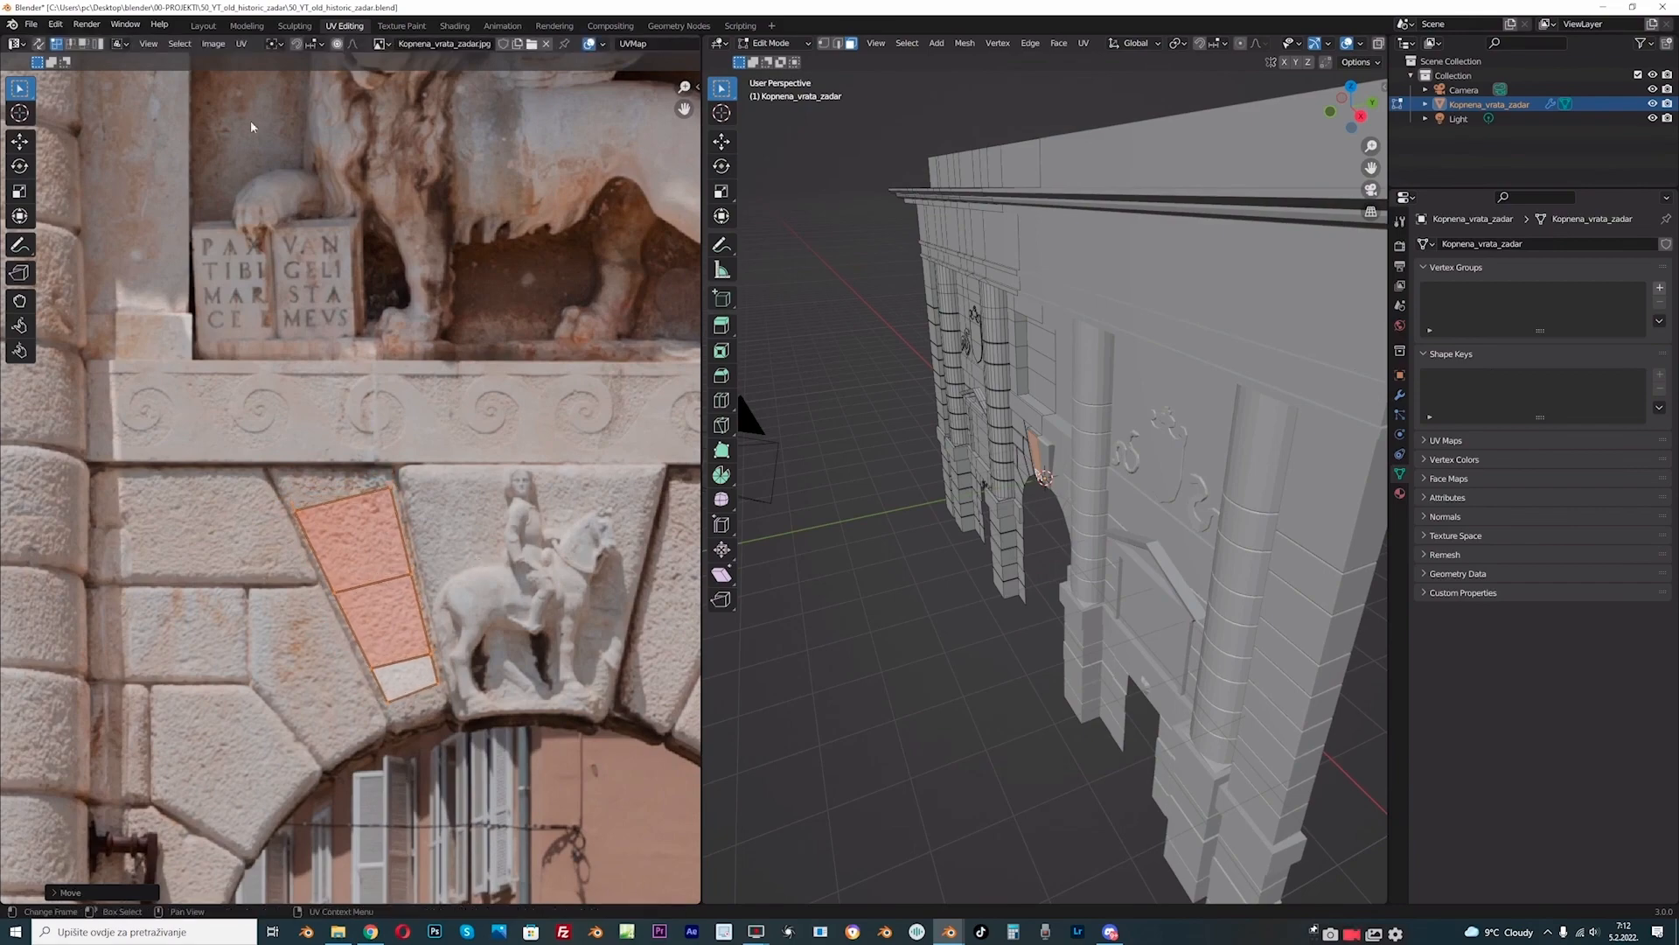
Step: Return to the layout workspace and check the retextured keystone in perspective and from the front
click(203, 25)
scroll(674, 551, down, 3)
mouse_move(675, 551)
middle_down()
mouse_move(721, 529)
mouse_move(697, 532)
middle_up()
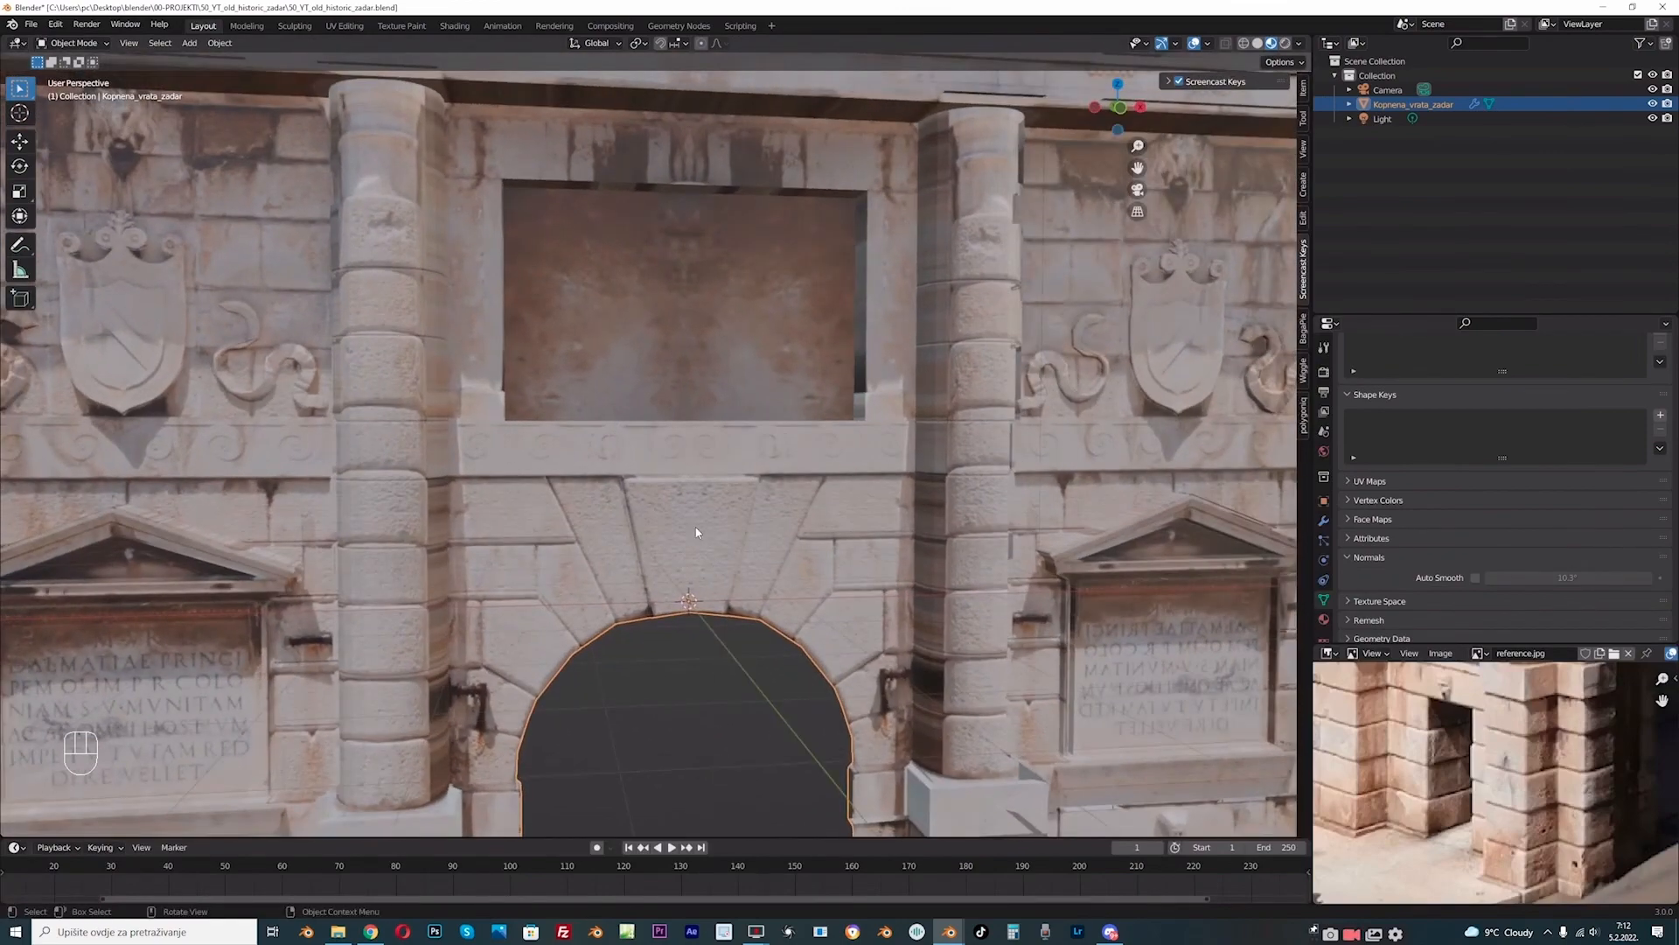
key(KP_1)
Step: Add a mesh plane at the 3D cursor on the keystone and rotate it 90° about X to face front
click(640, 633)
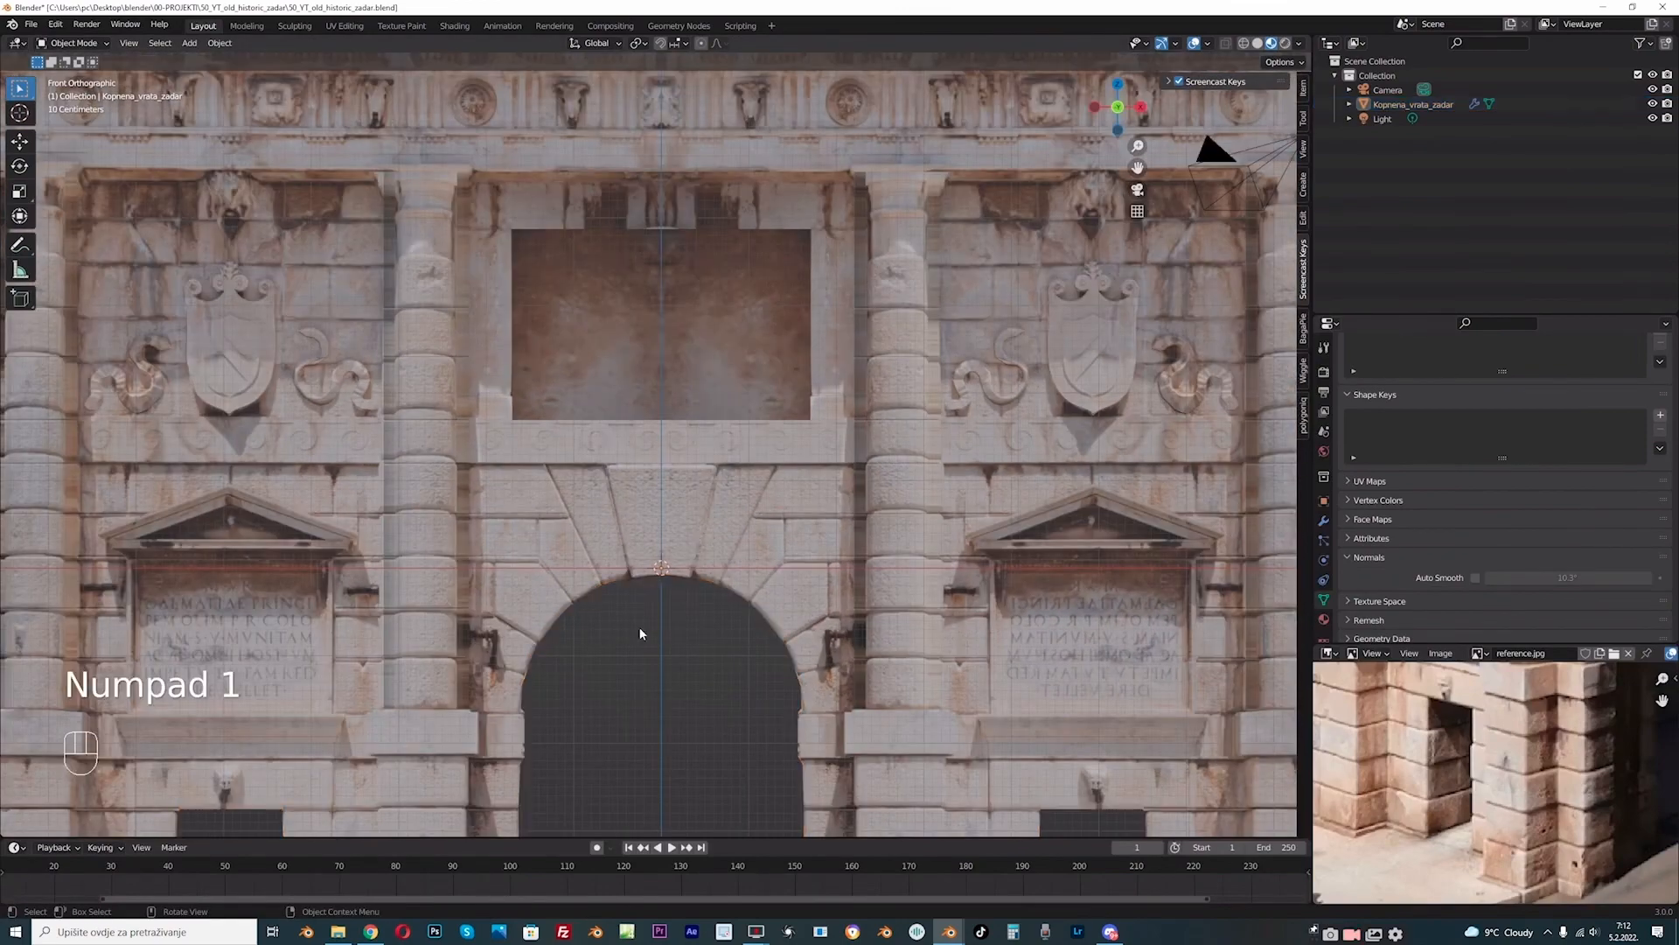
click(20, 113)
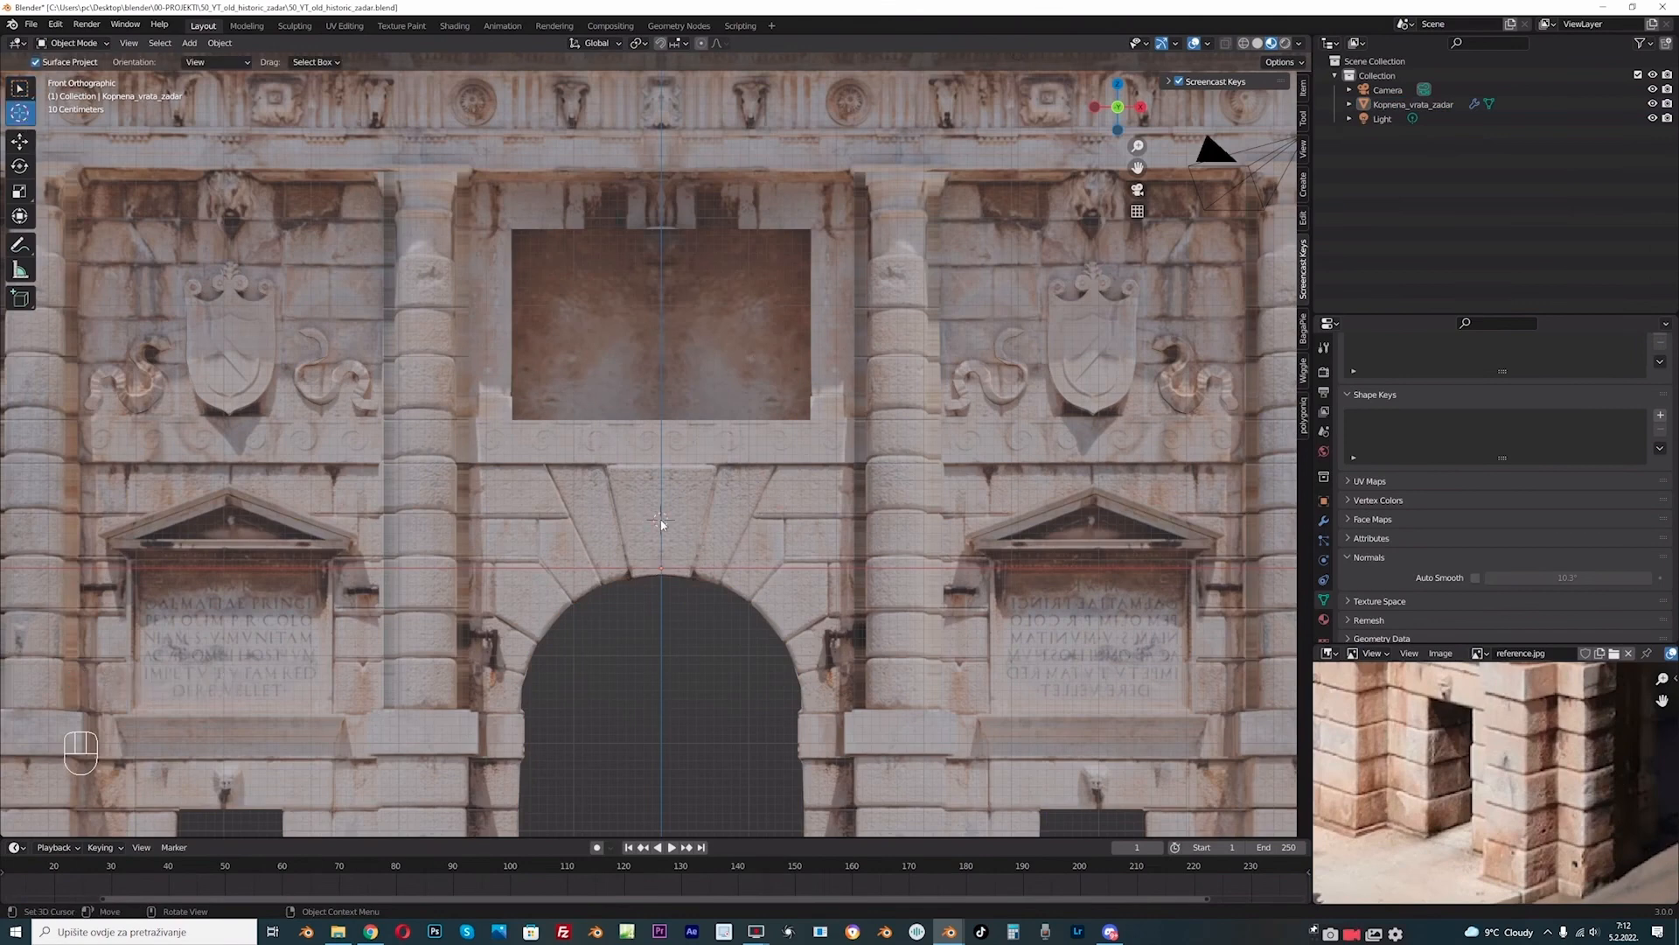
key(shift+a)
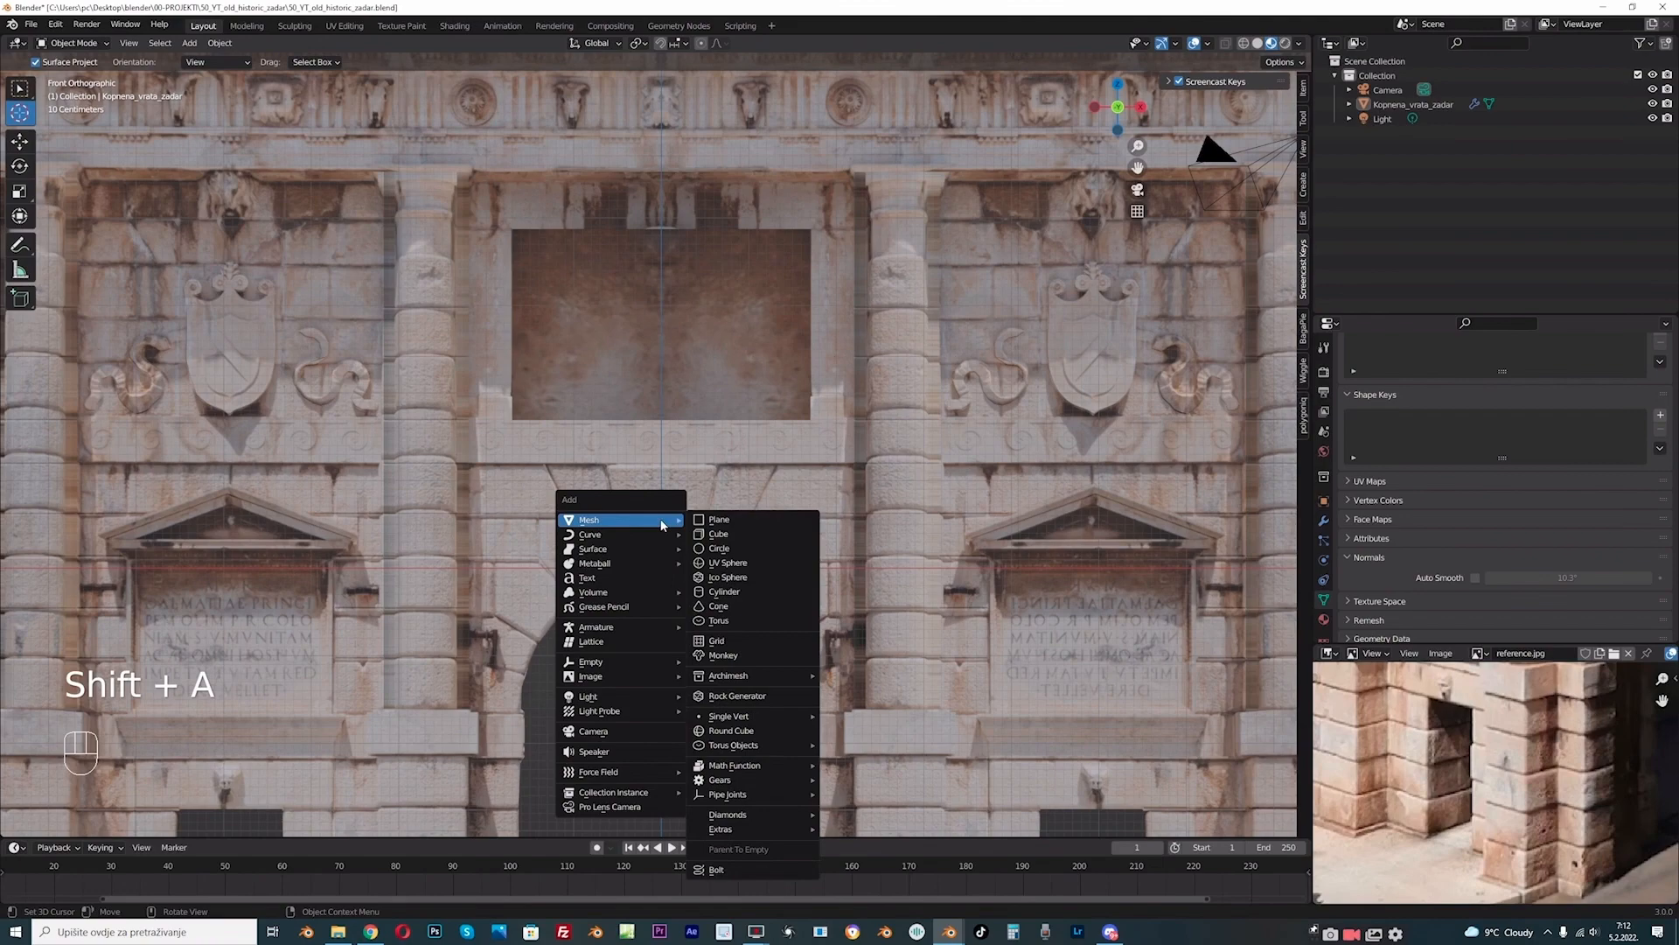
click(705, 520)
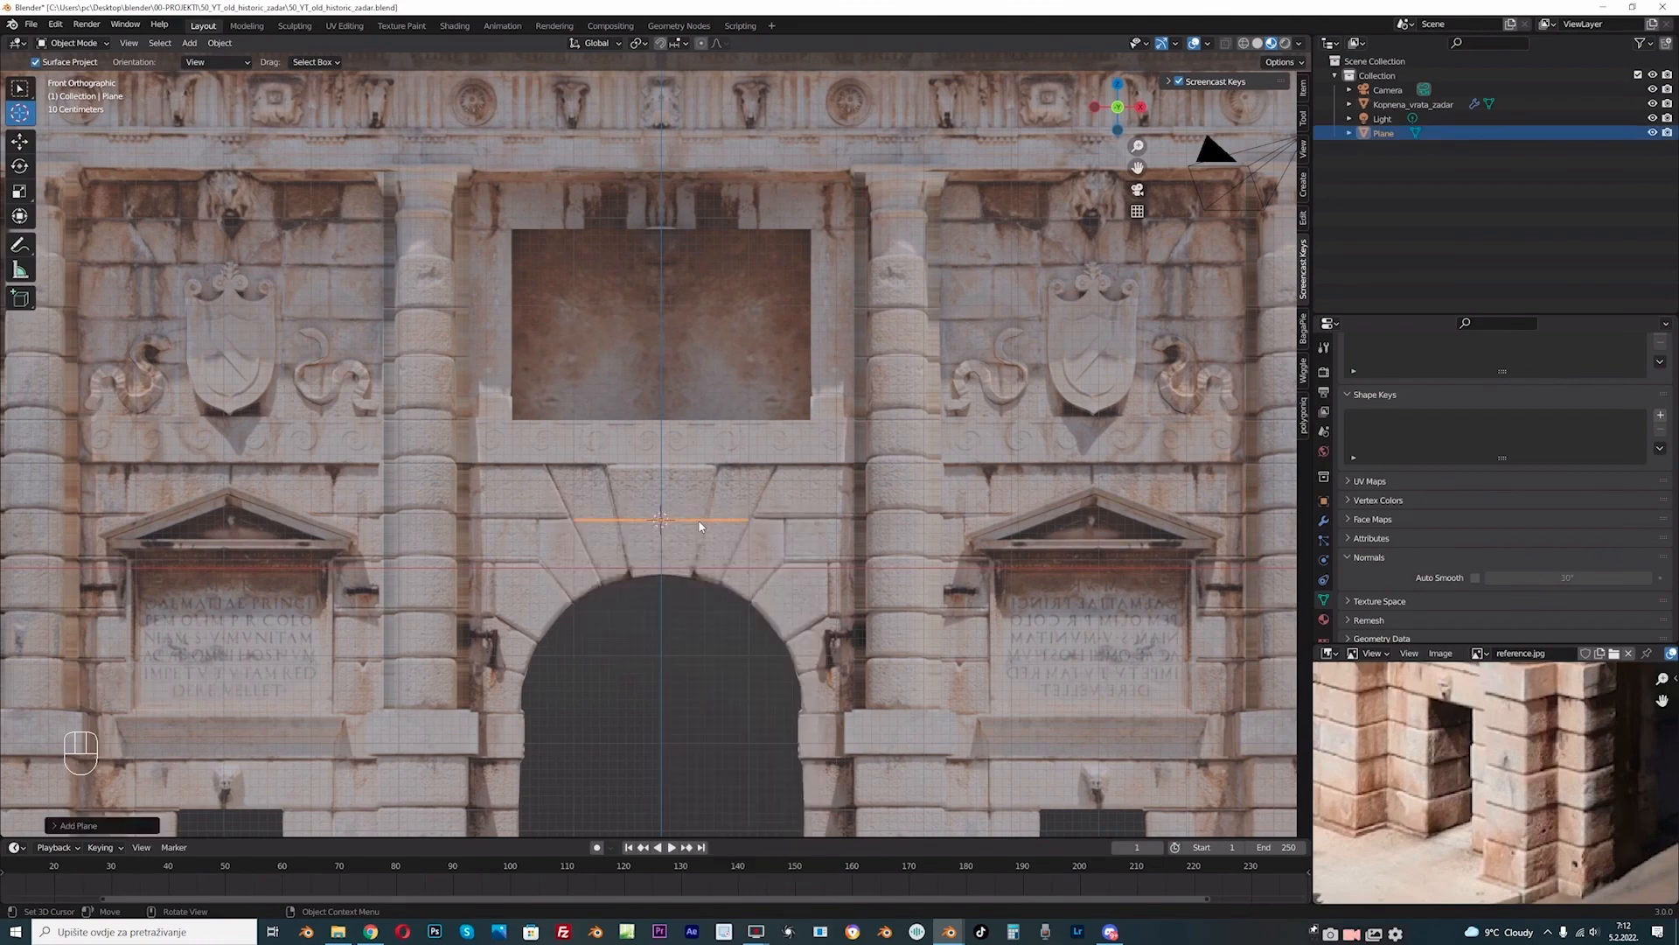
key(r)
key(x)
key(9)
key(0)
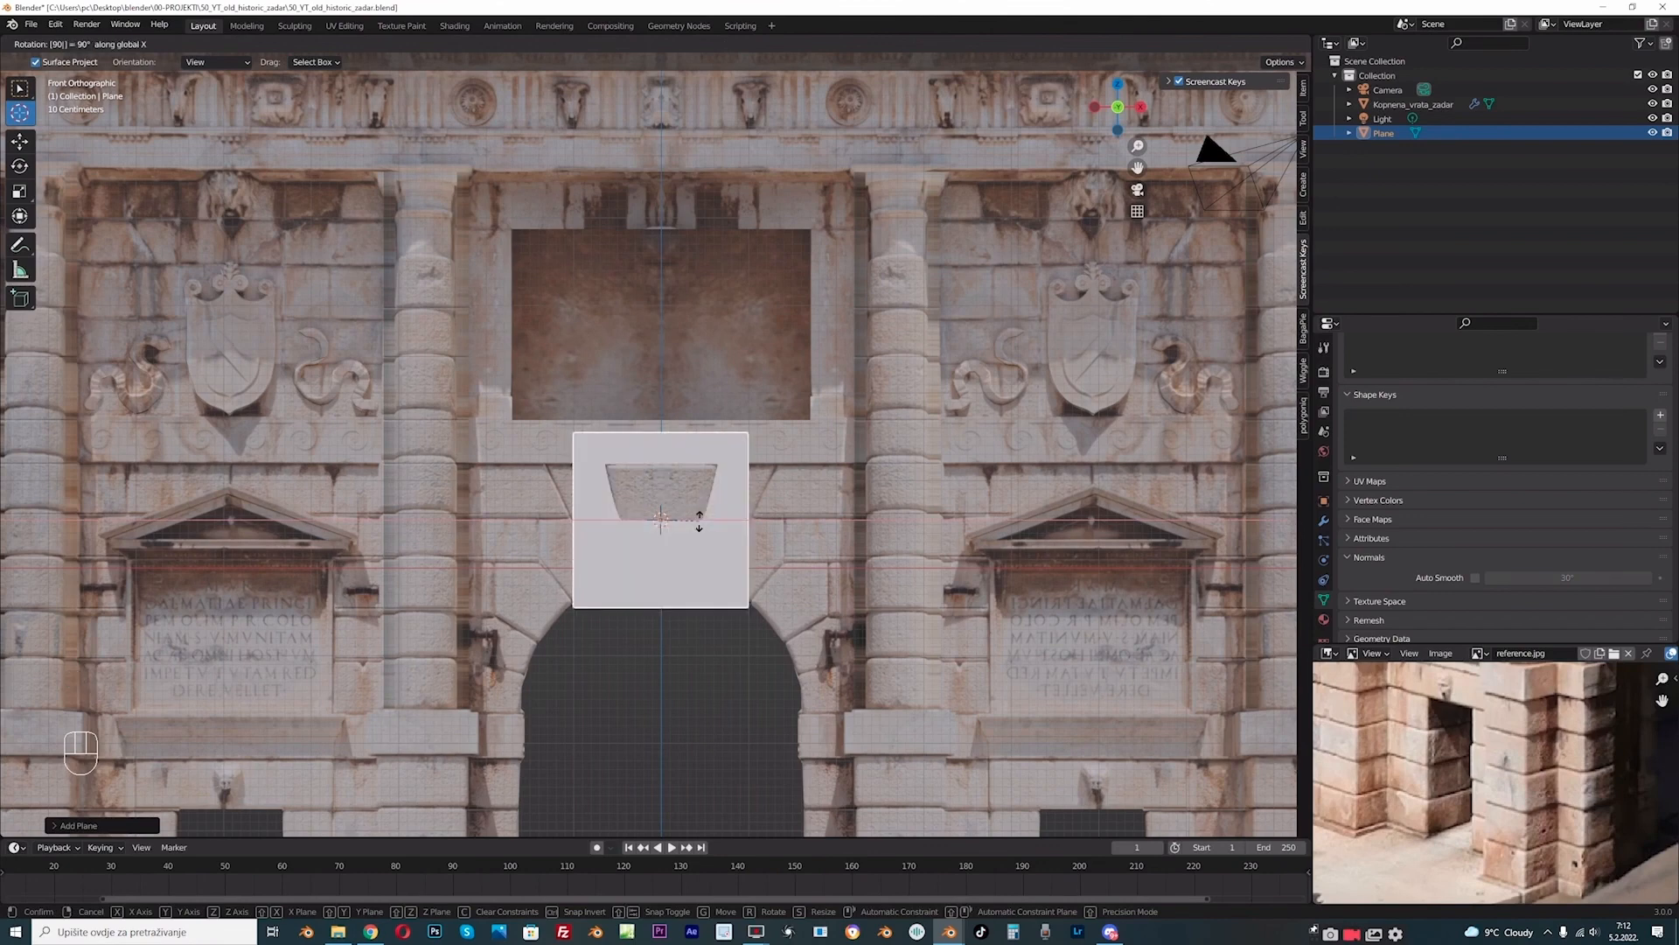
click(698, 521)
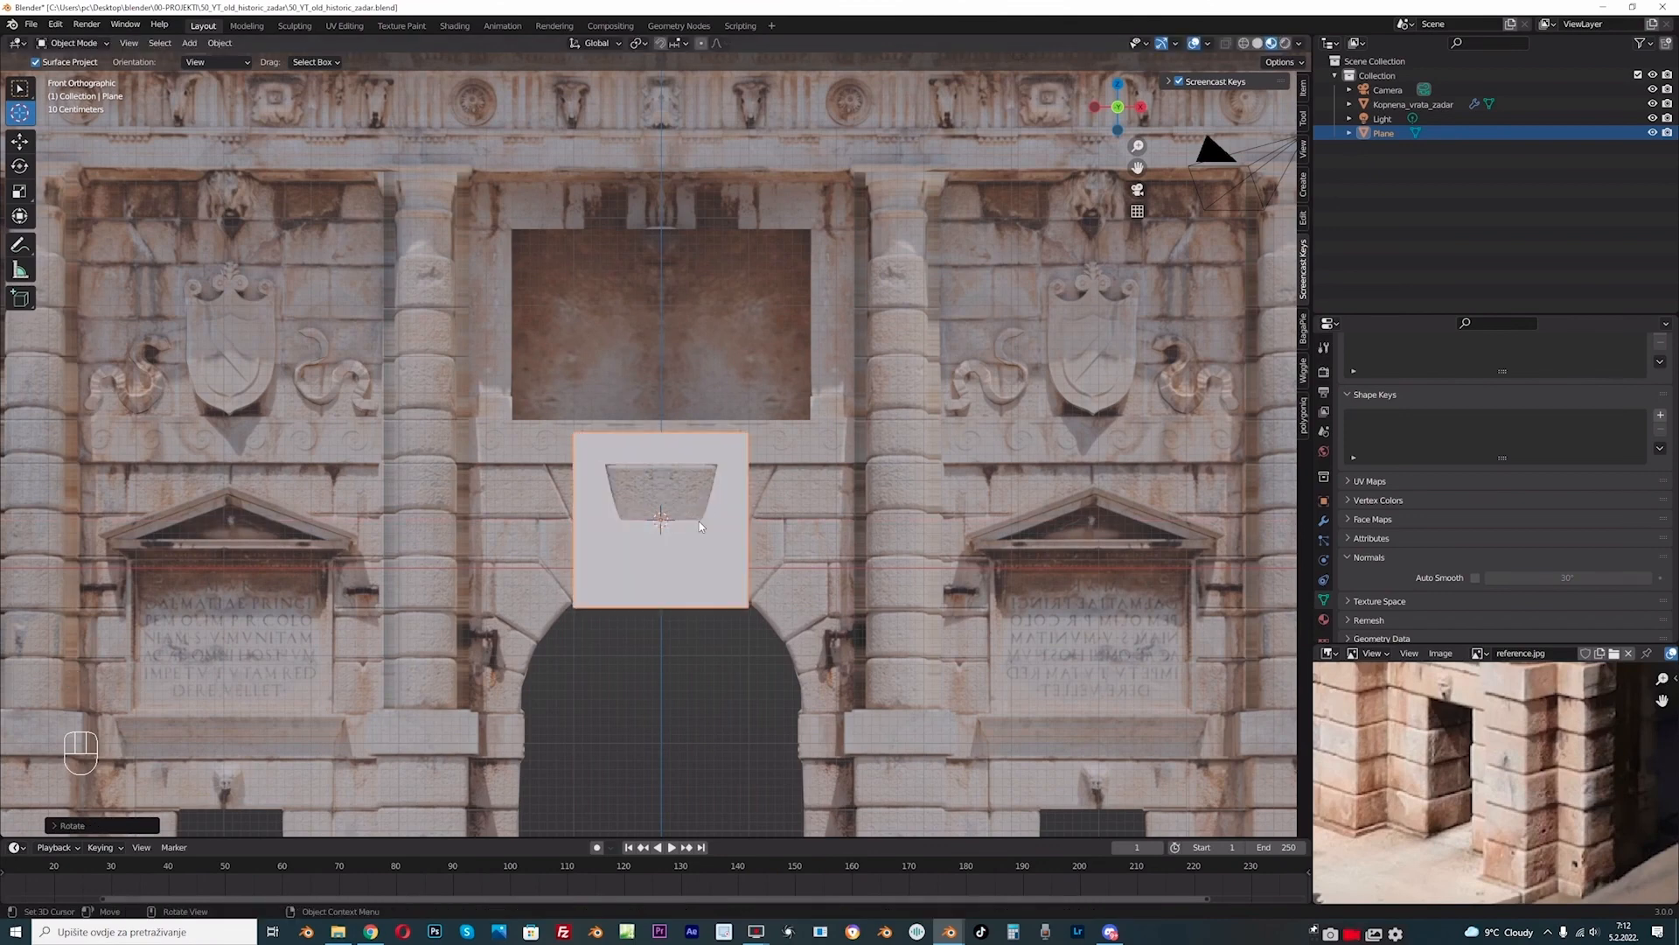
Step: Move the new plane slightly forward along Y so it sits just in front of the keystone
scroll(699, 521, up, 1)
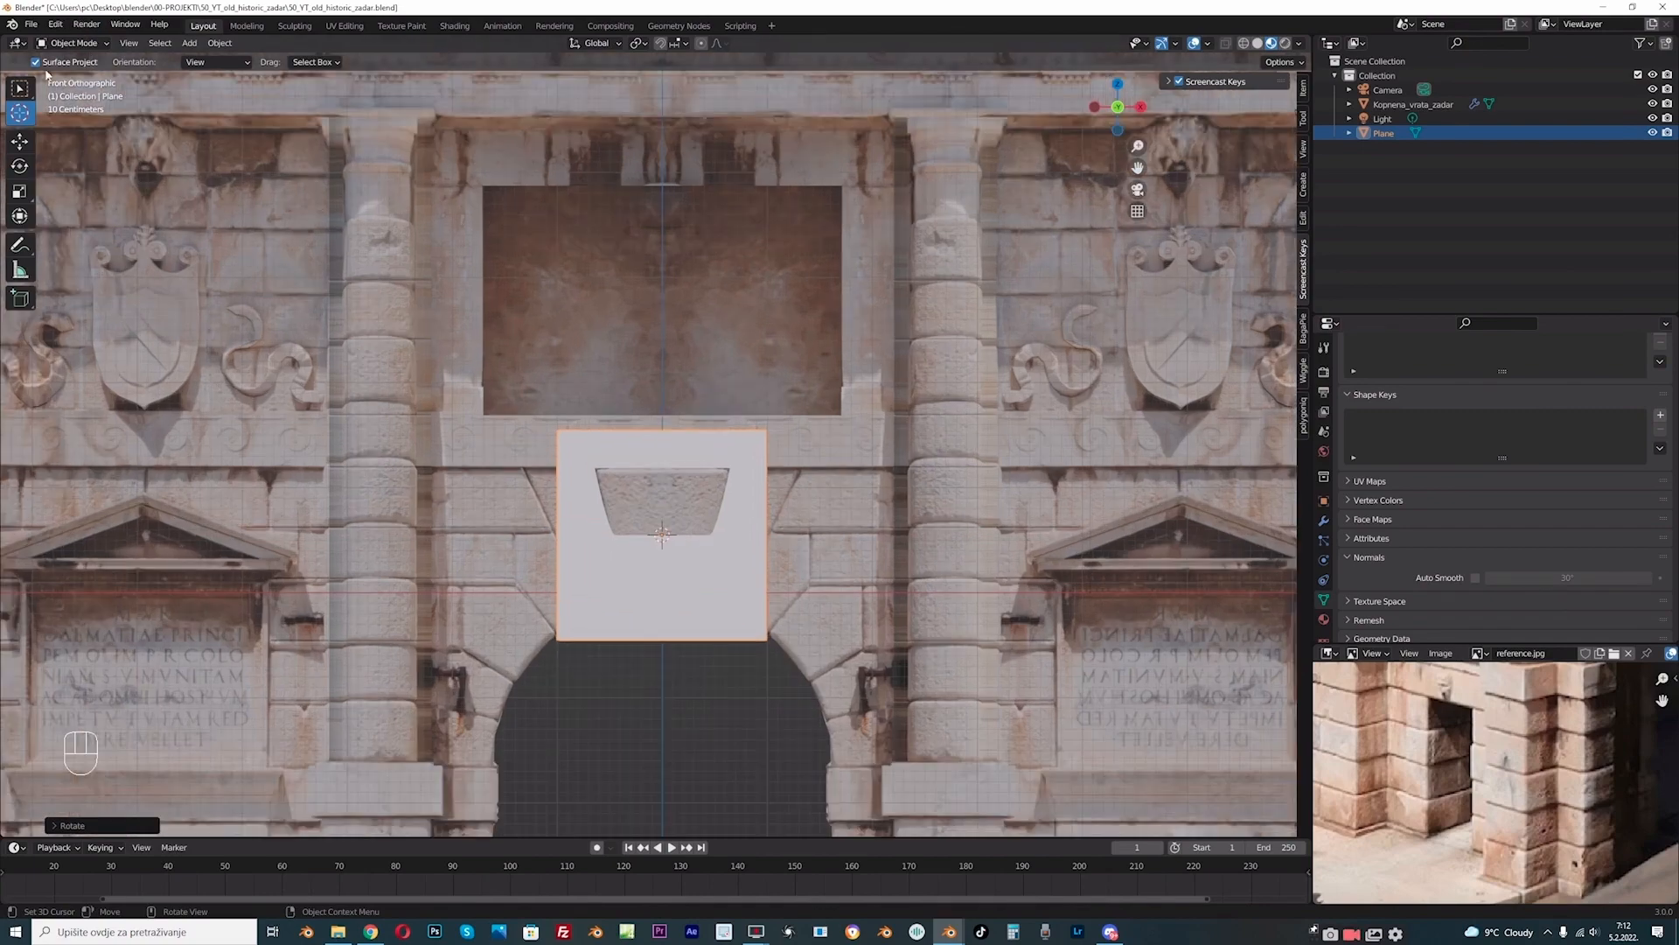
click(73, 42)
scroll(624, 531, up, 1)
middle_drag(438, 394, 521, 409)
click(20, 141)
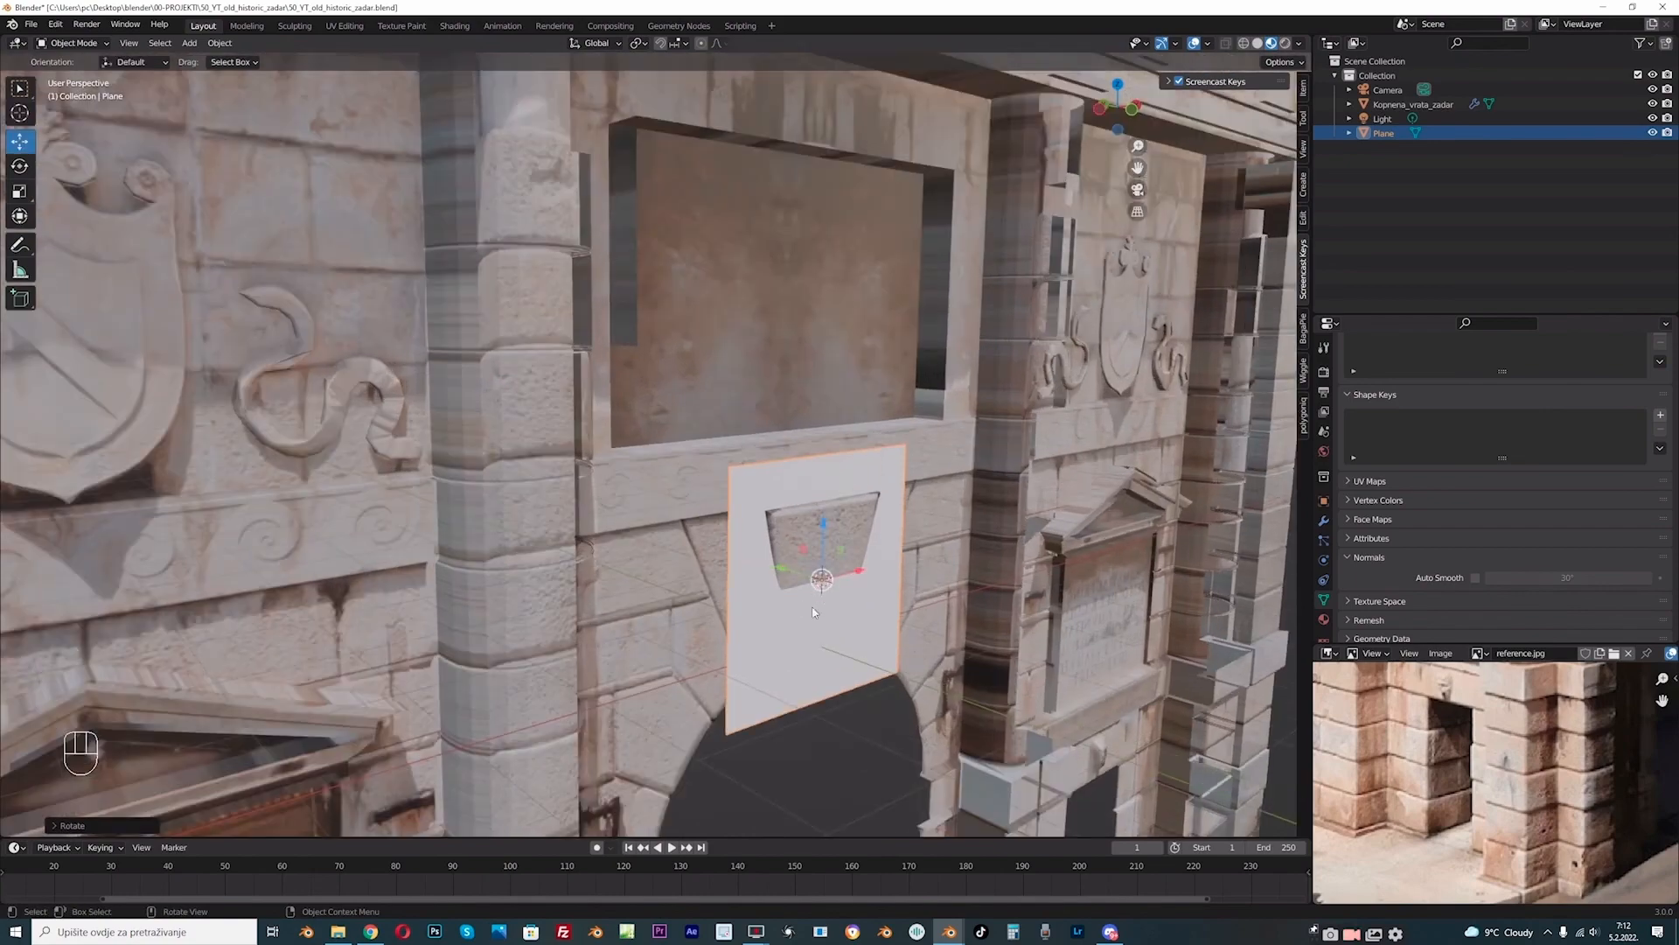
drag(783, 557, 803, 578)
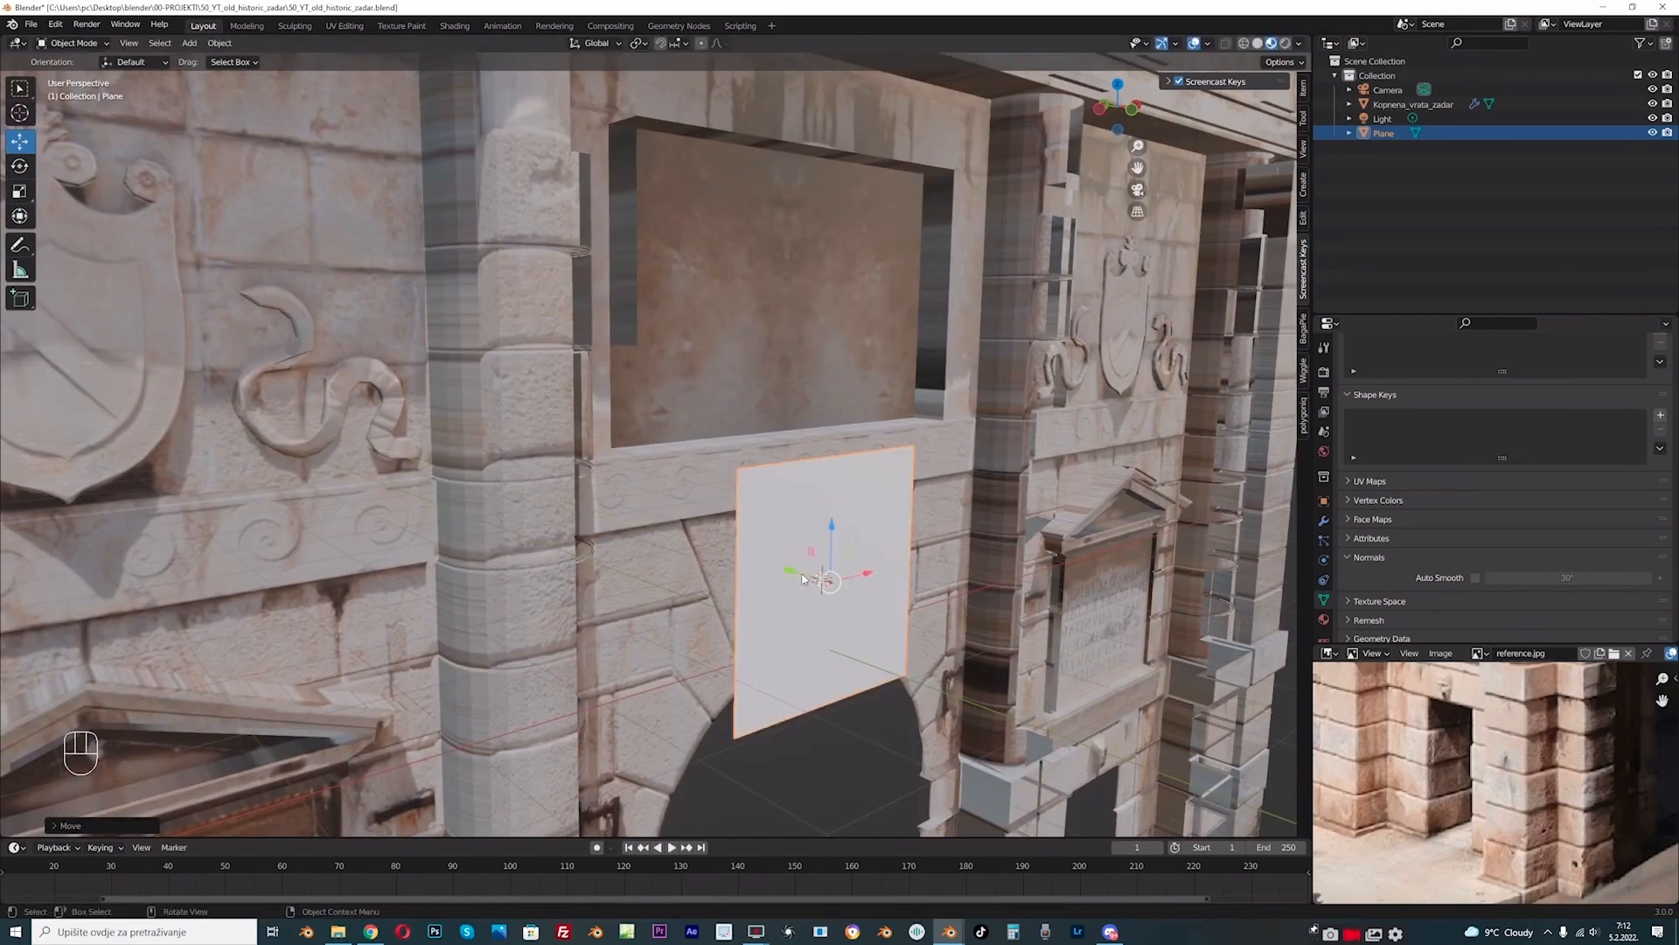
Step: In a see-through wireframe front view, narrow the plane's bottom edge along X and raise it about 0.34 m to the keystone's base
key(KP_1)
click(1244, 43)
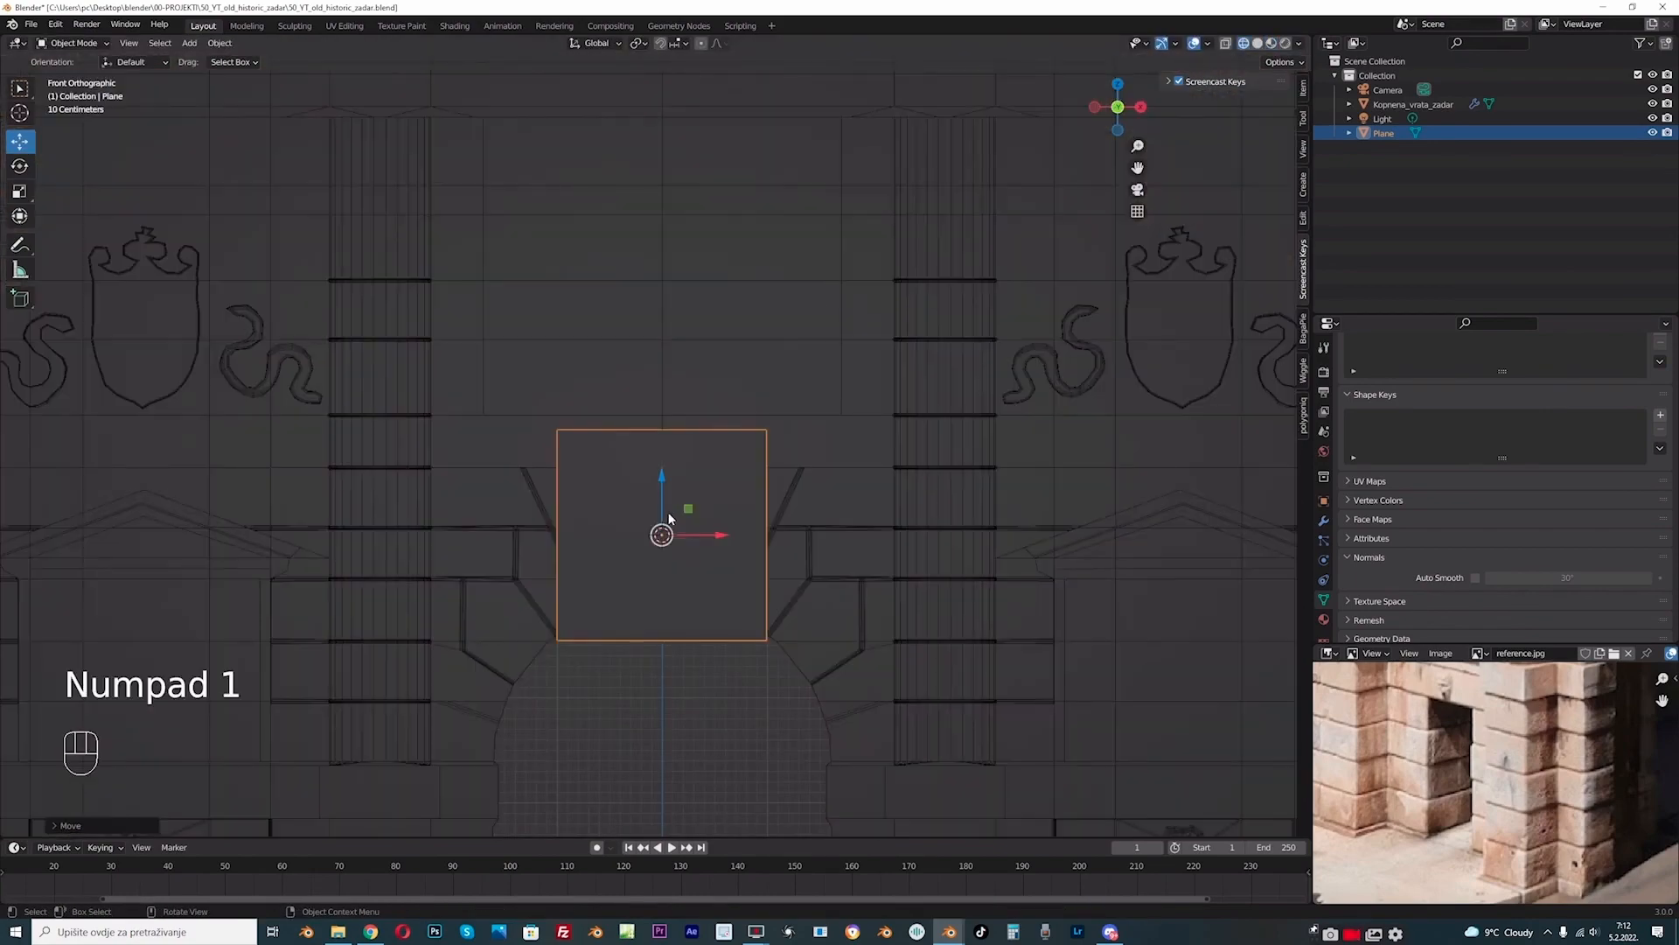
click(1225, 43)
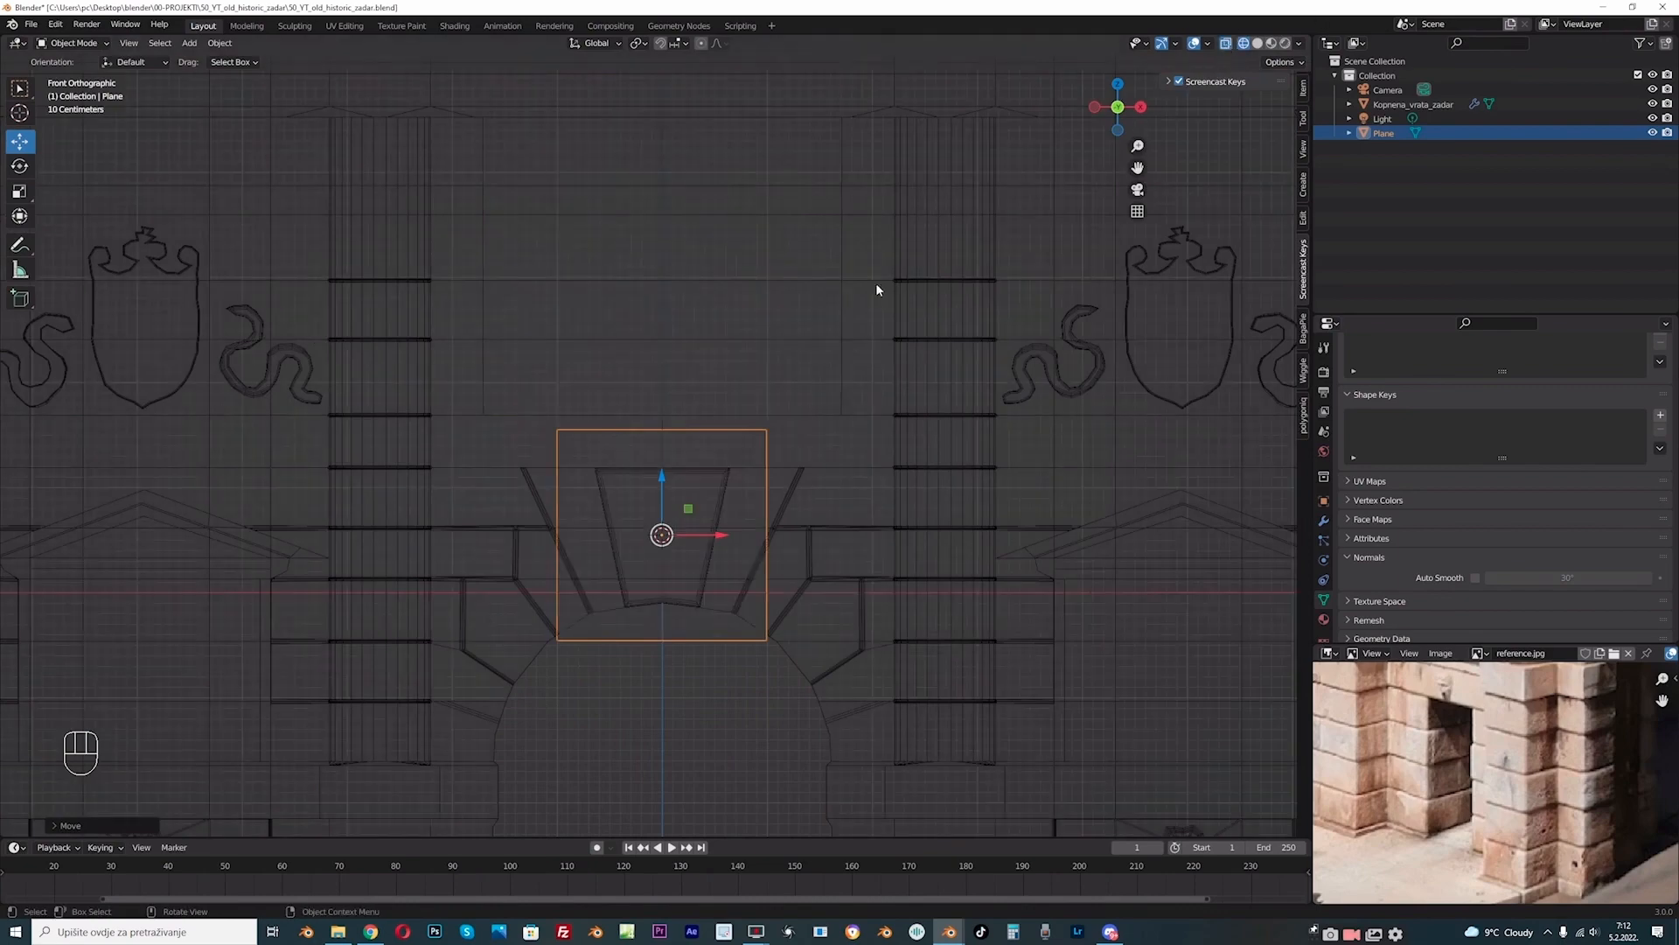
click(74, 43)
click(70, 74)
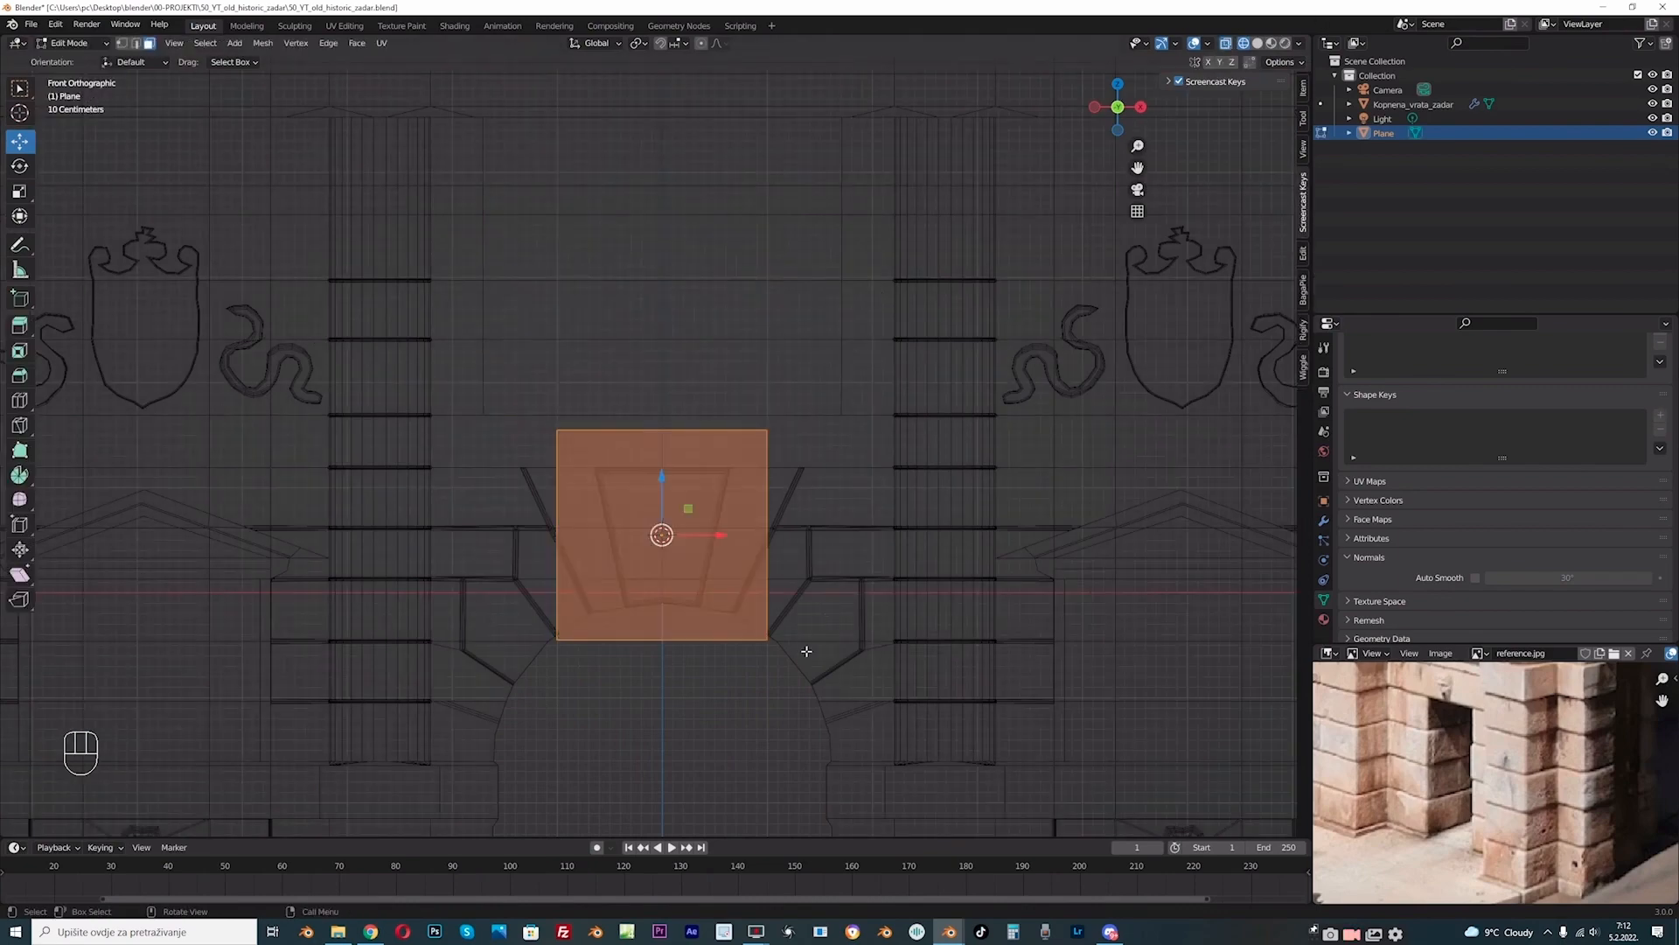
click(796, 688)
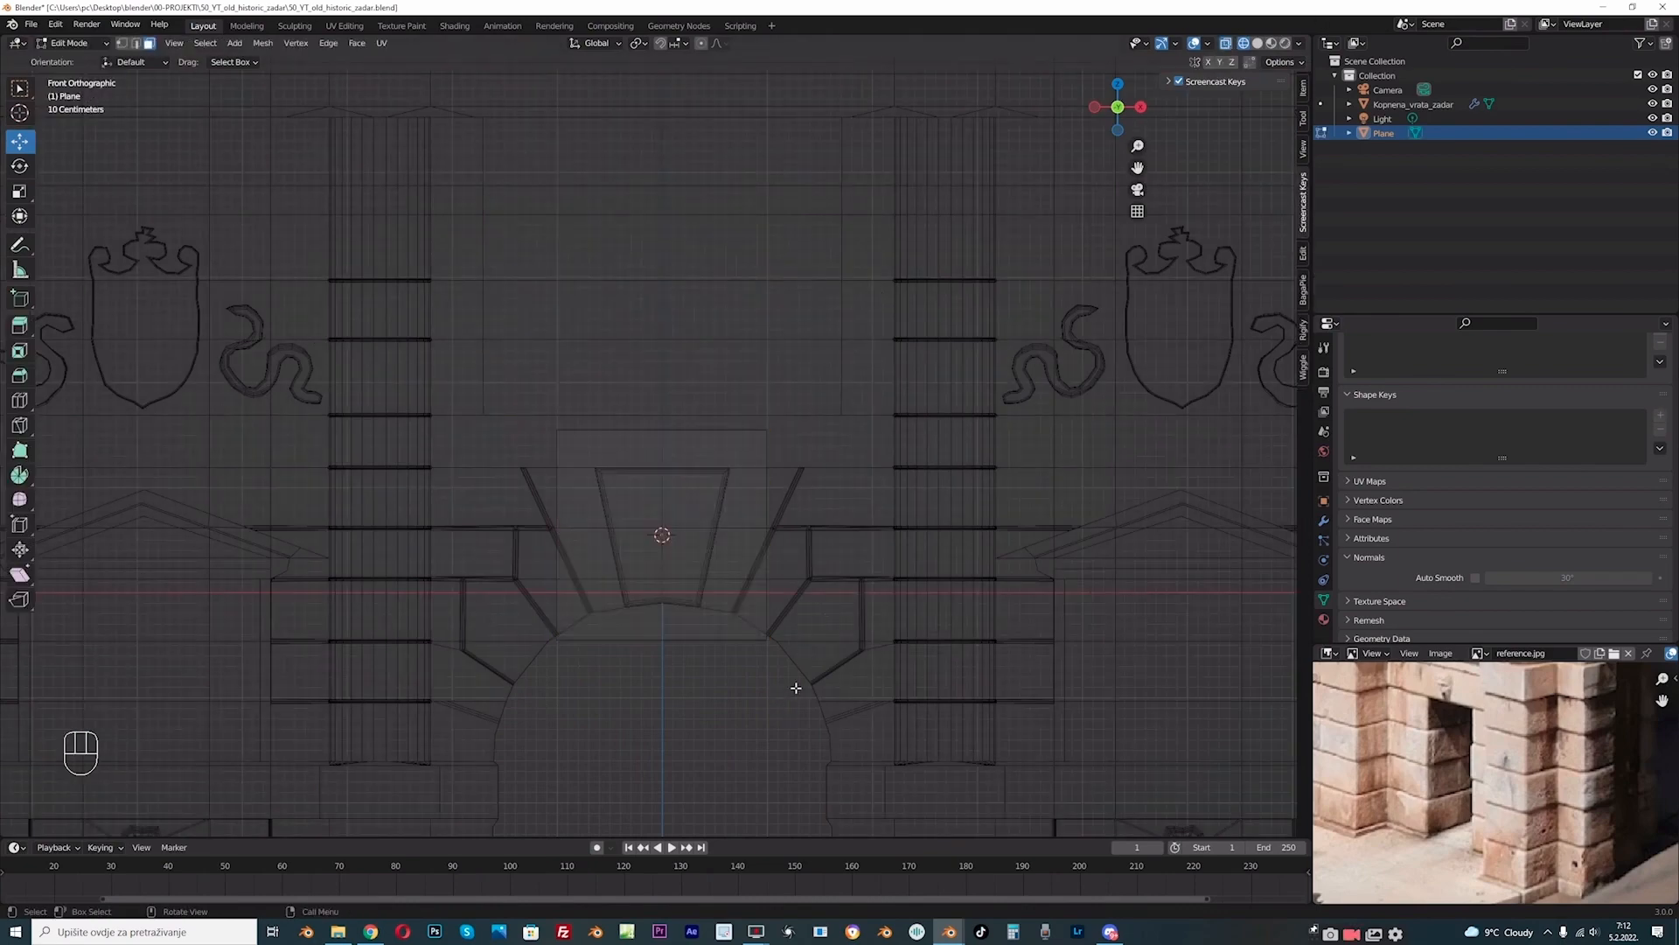
click(136, 43)
click(756, 640)
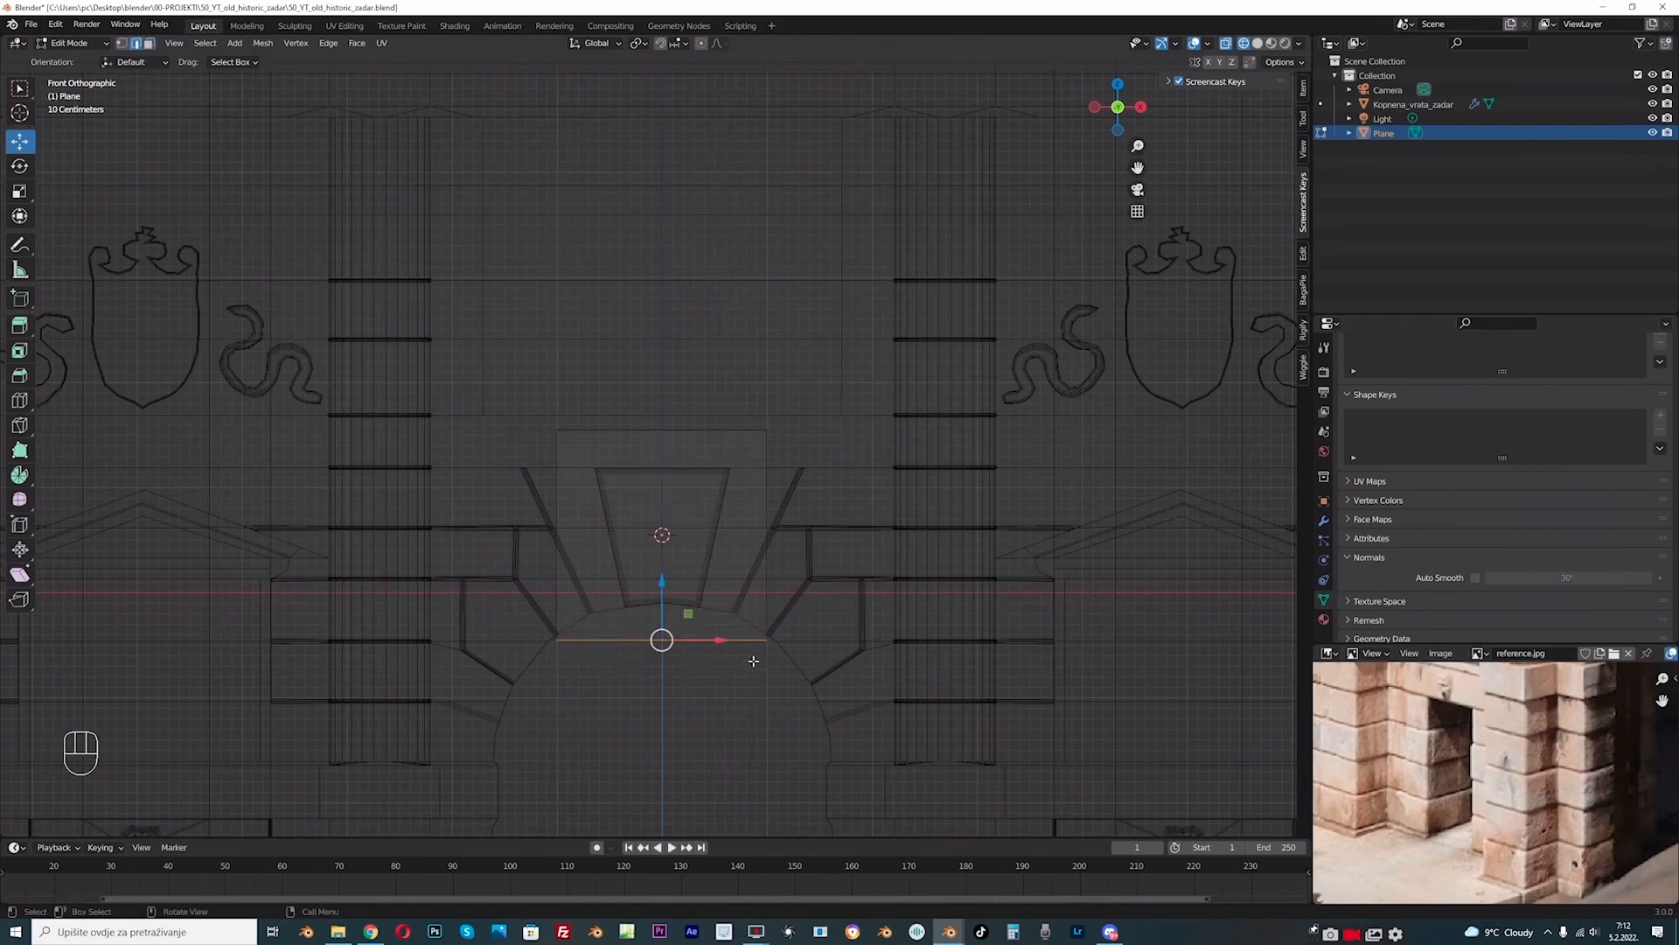
scroll(752, 661, up, 1)
key(s)
key(x)
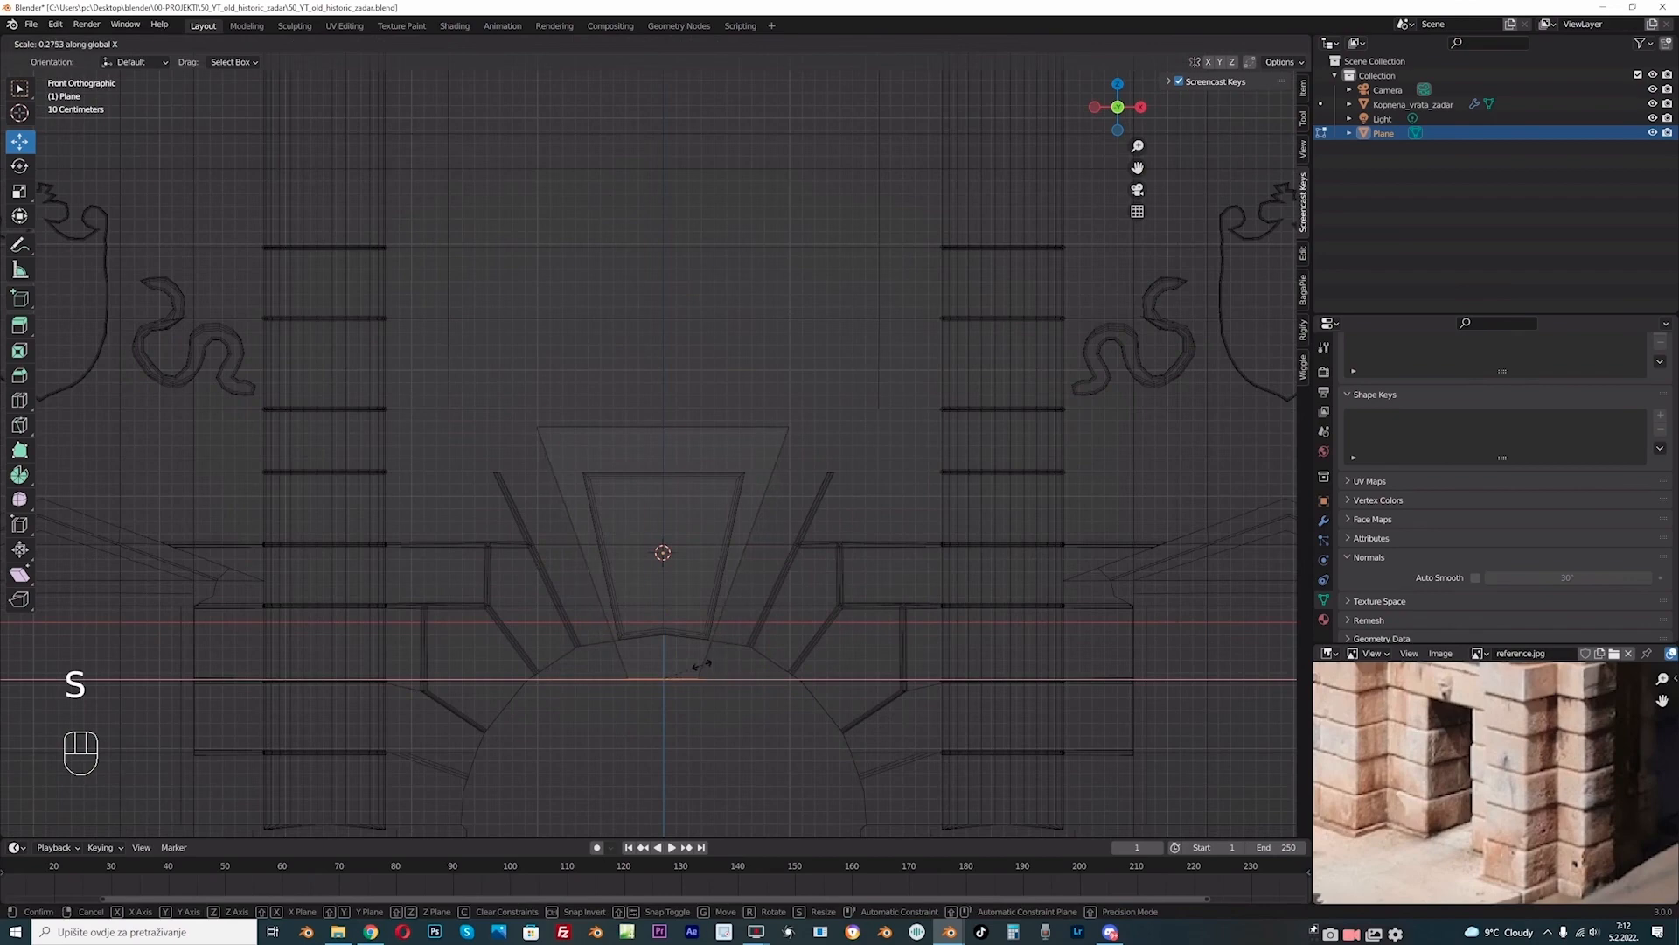
click(716, 672)
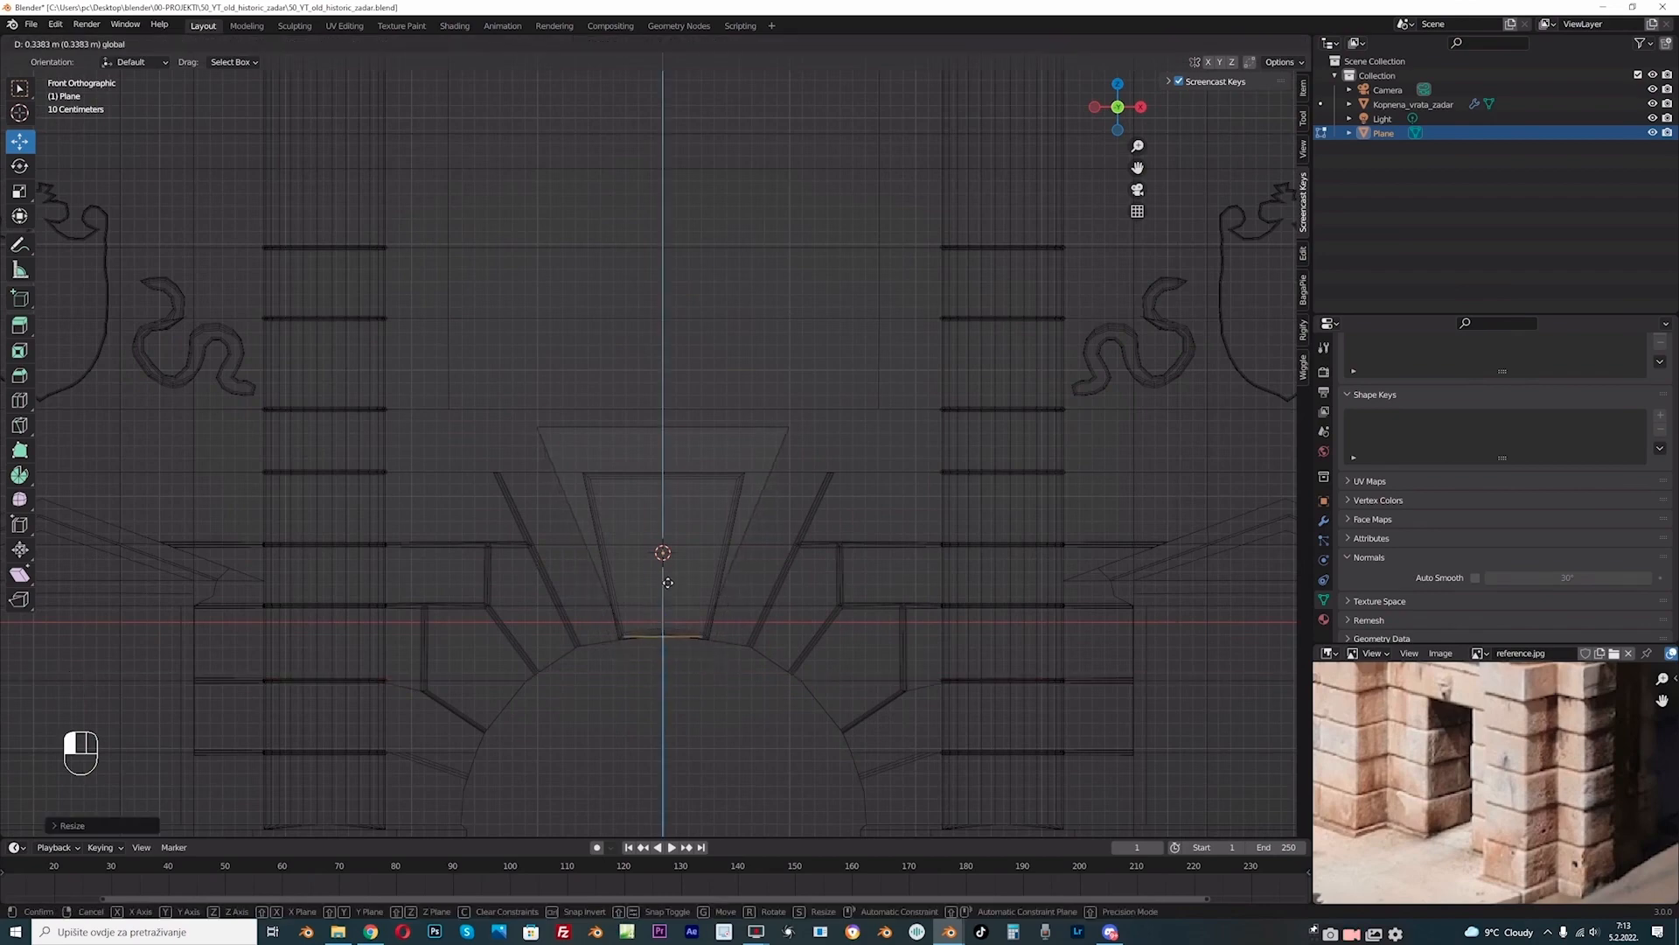
Step: Lower the plane's top edge to the keystone's upper edge and narrow it along X to the same width
click(683, 423)
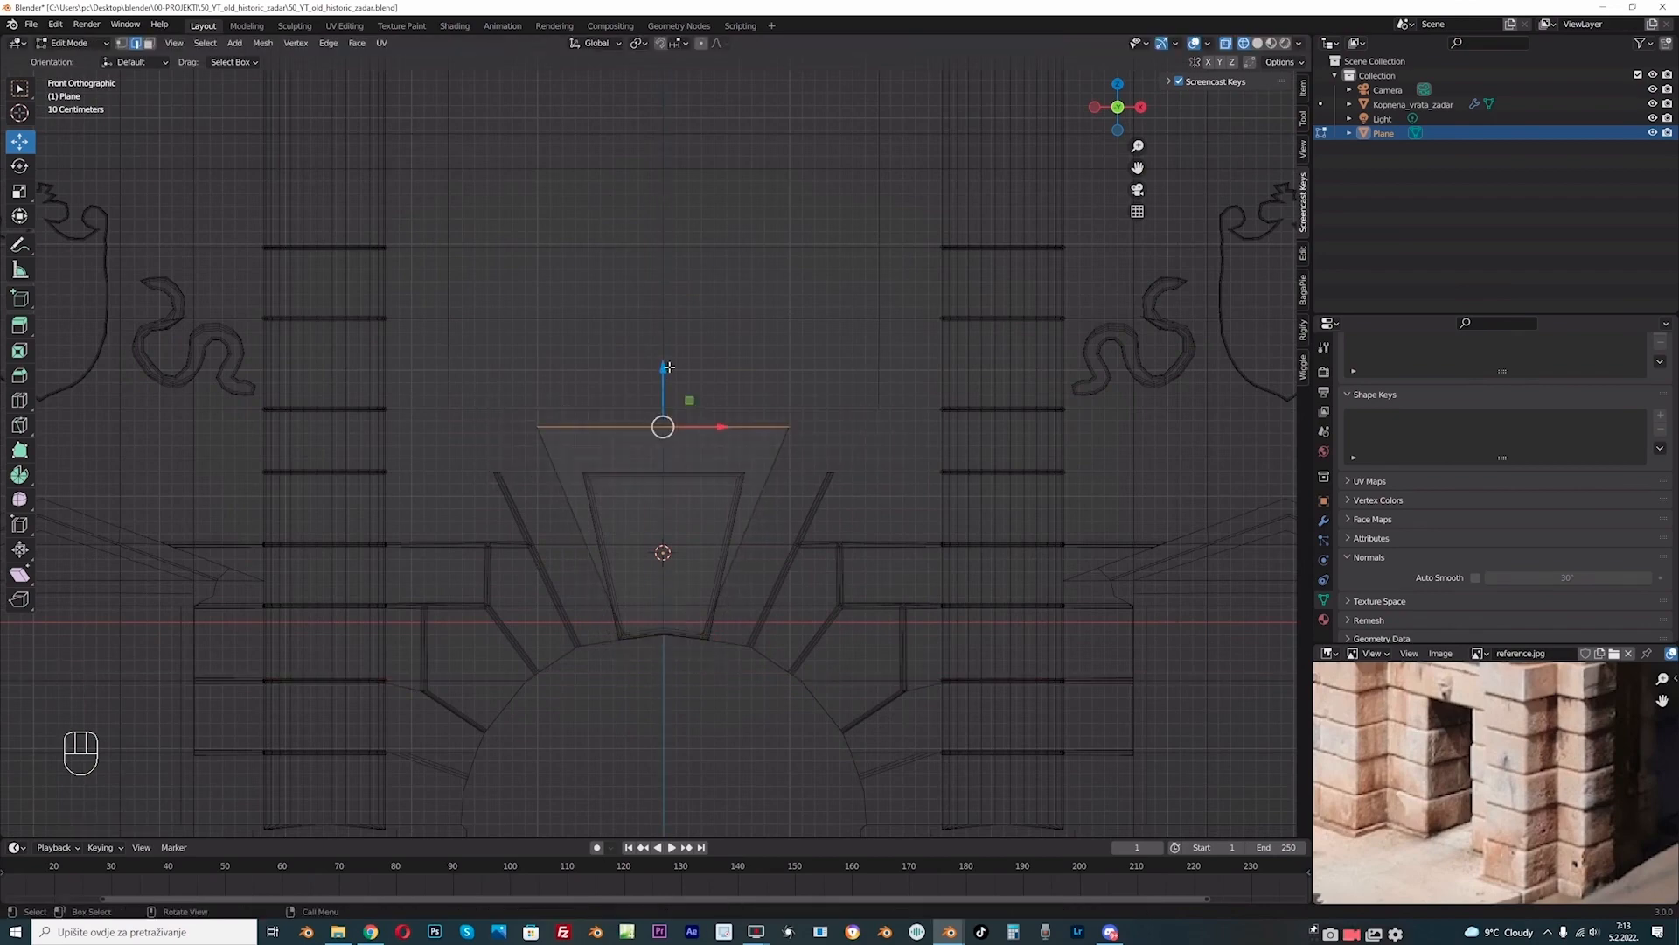
key(g)
key(z)
click(650, 422)
key(s)
key(x)
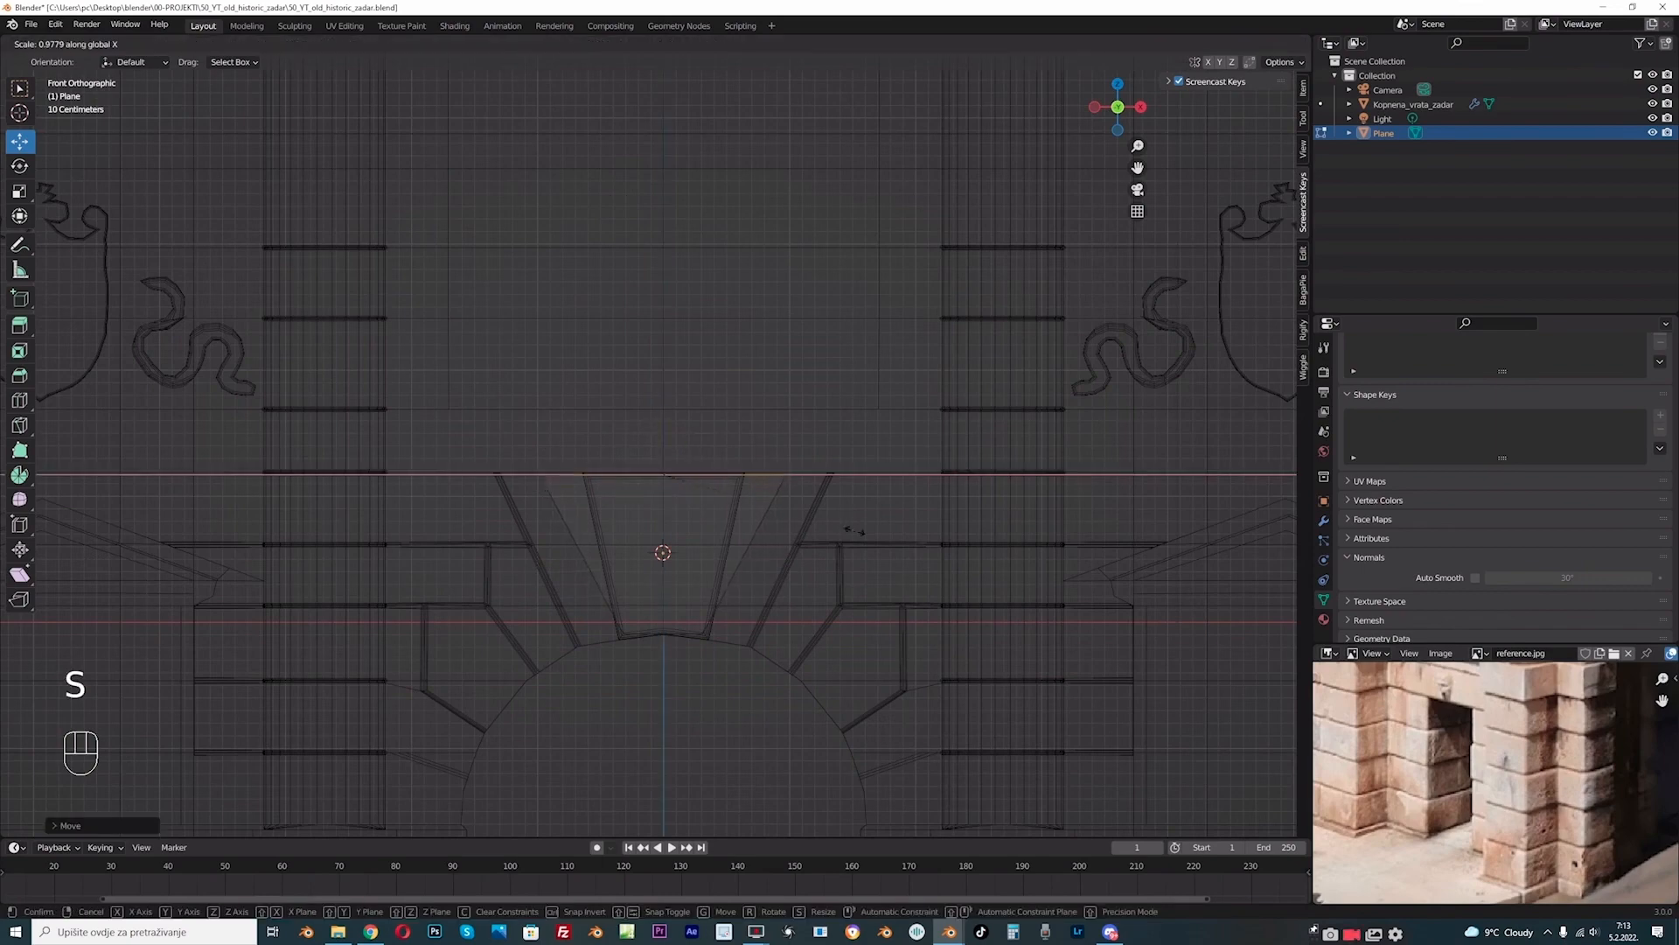
click(781, 512)
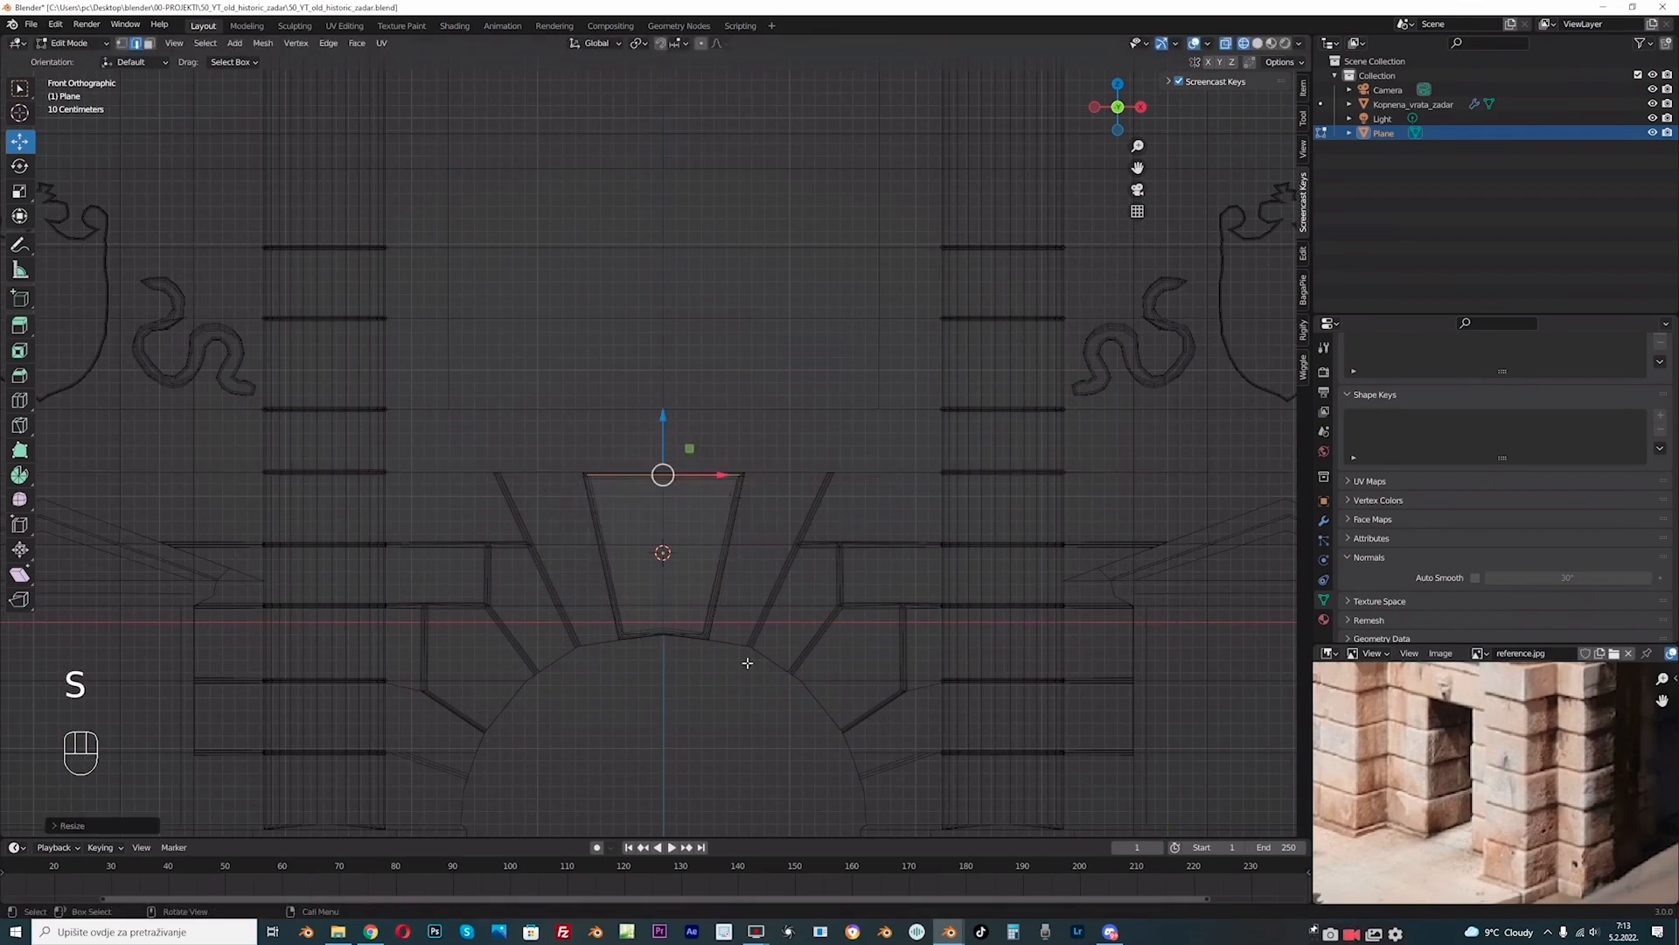
Step: Fine-tune the width of the plane's bottom edge along X to fit the keystone and return to Object Mode
drag(777, 703, 541, 627)
key(s)
key(x)
click(827, 665)
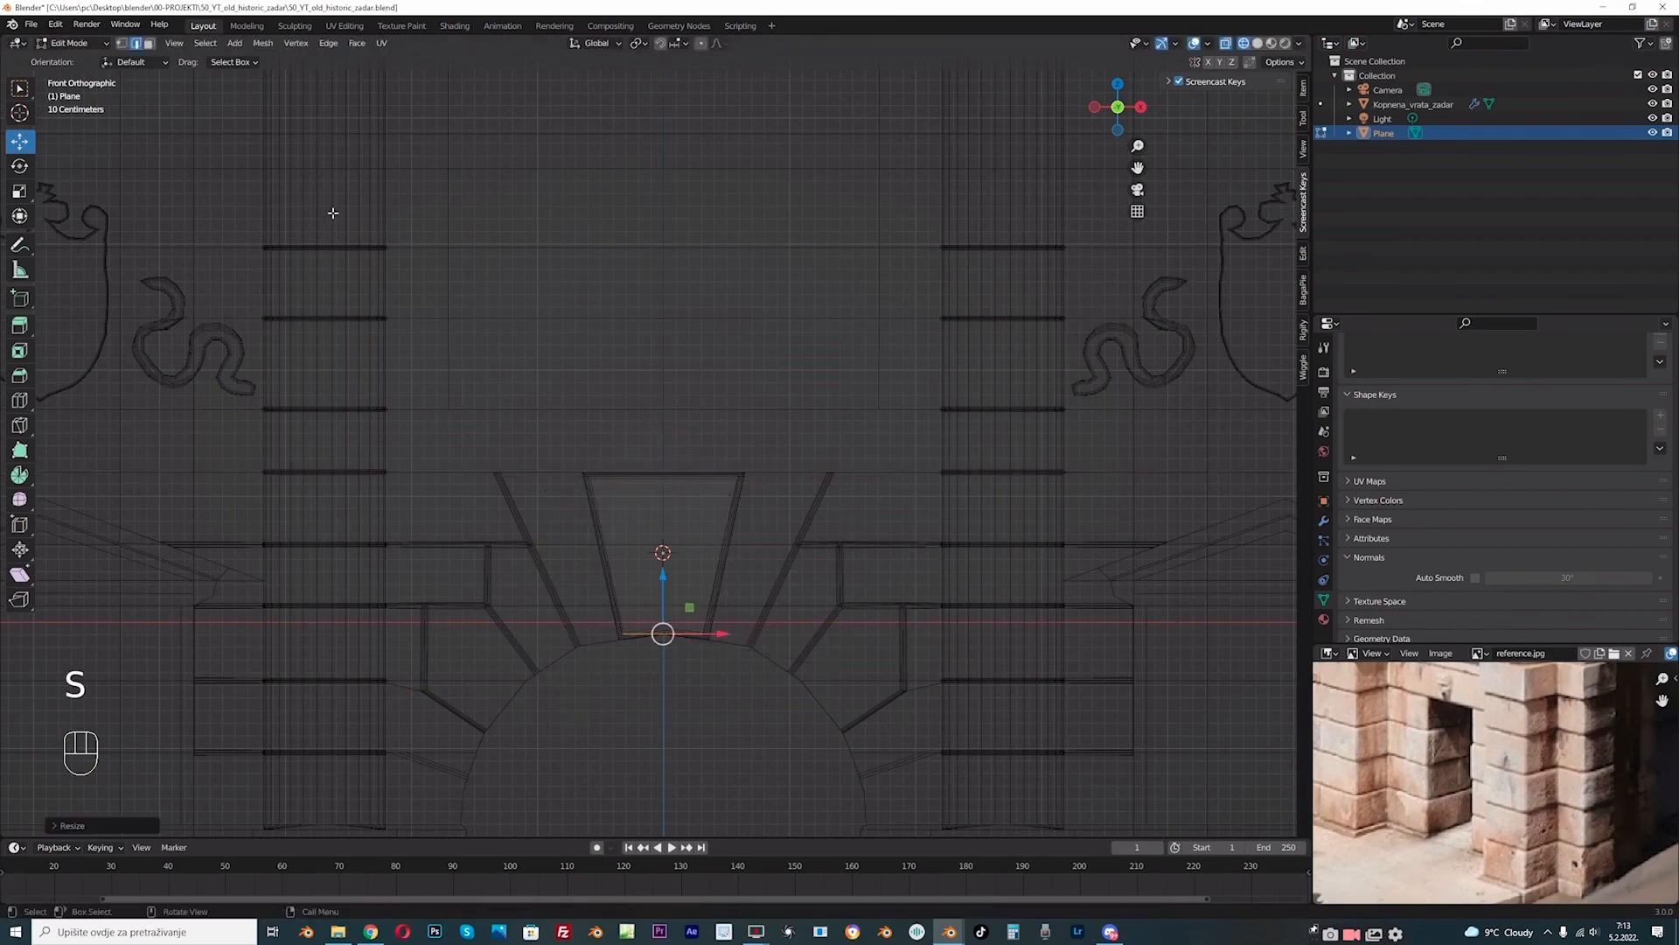
click(70, 43)
click(66, 63)
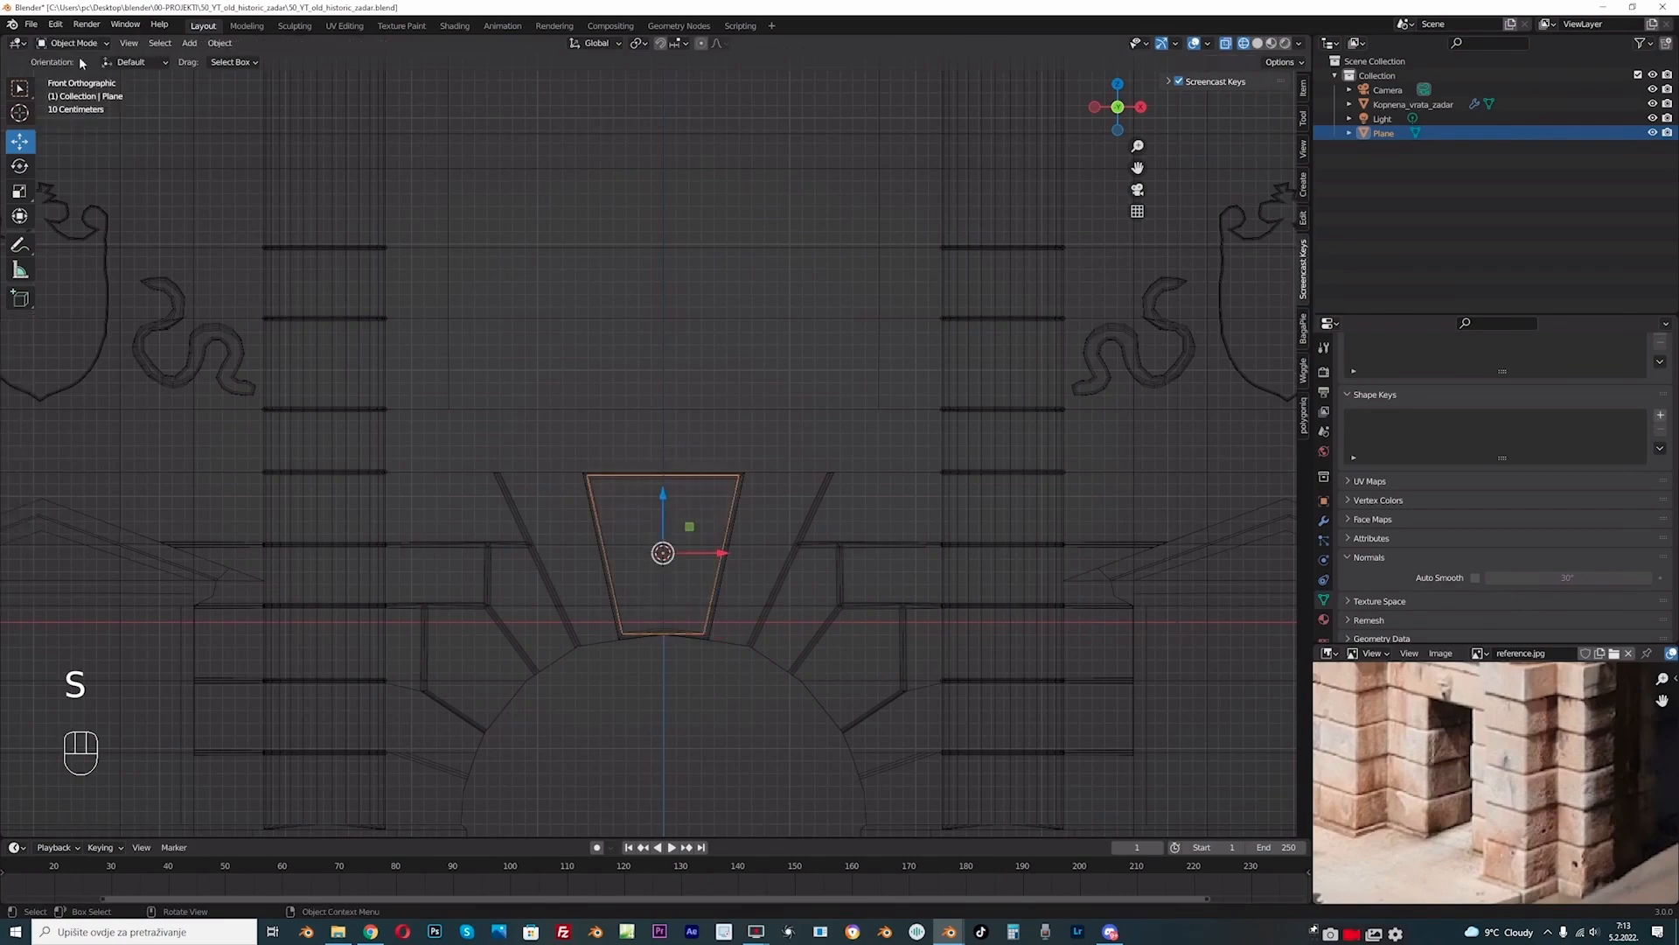
Step: Show the textured view and assign the gate's Kopnena_vrata_zadar material to the keystone-shaped plane
click(1271, 43)
scroll(639, 539, down, 2)
middle_drag(639, 539, 647, 574)
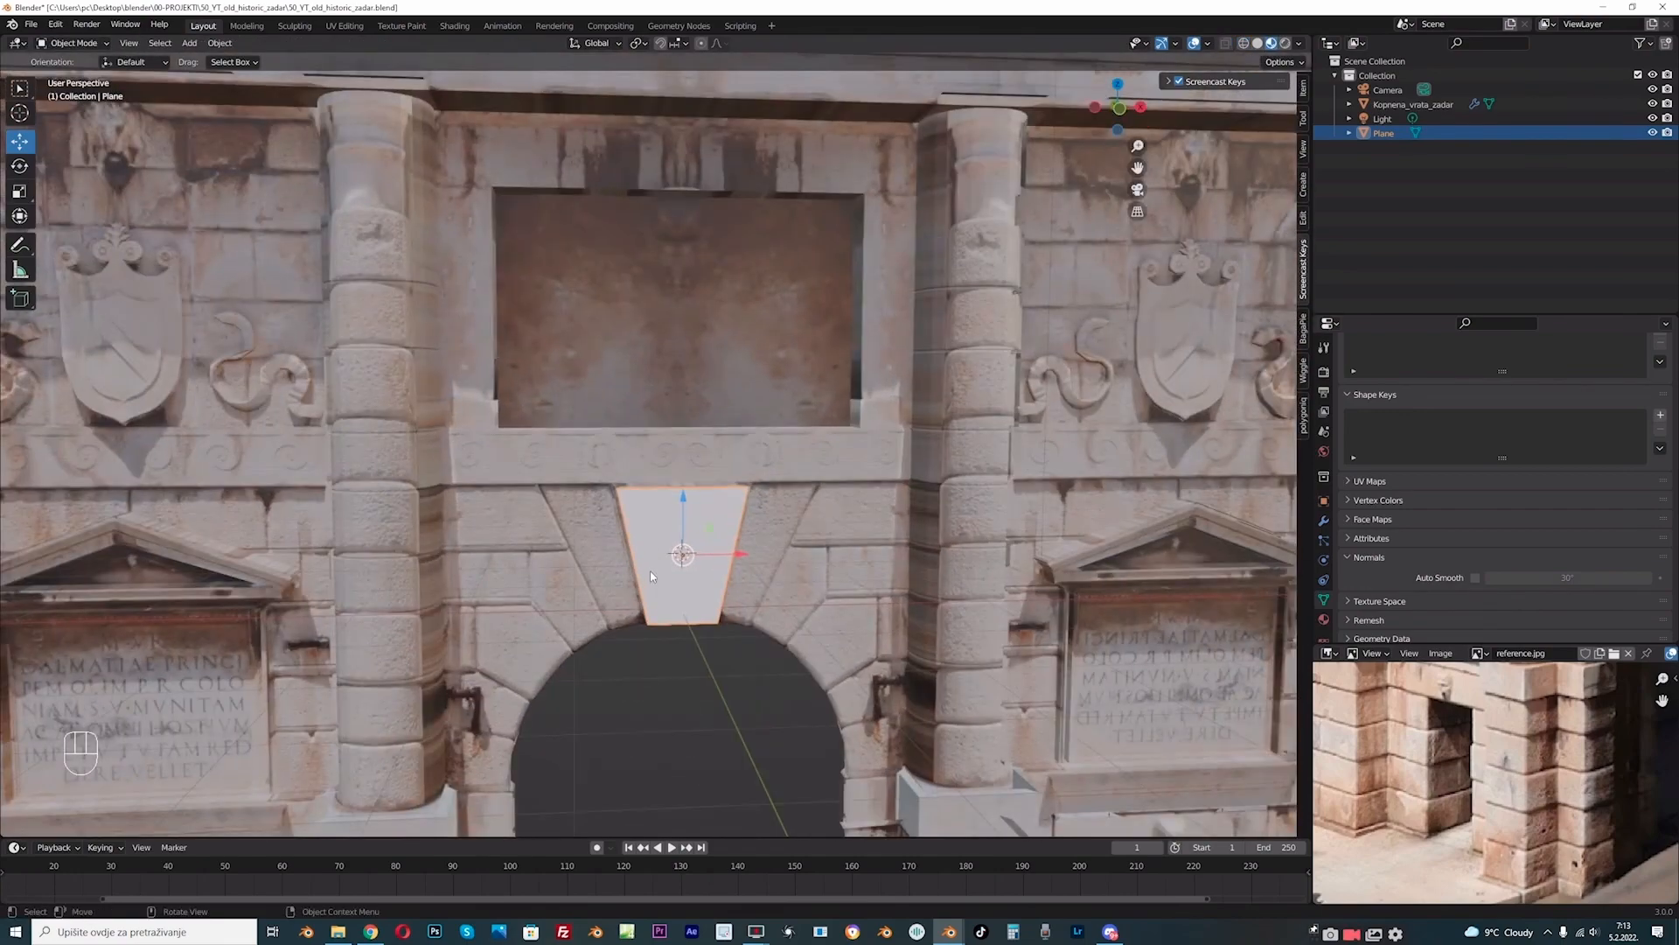
click(675, 673)
click(783, 583)
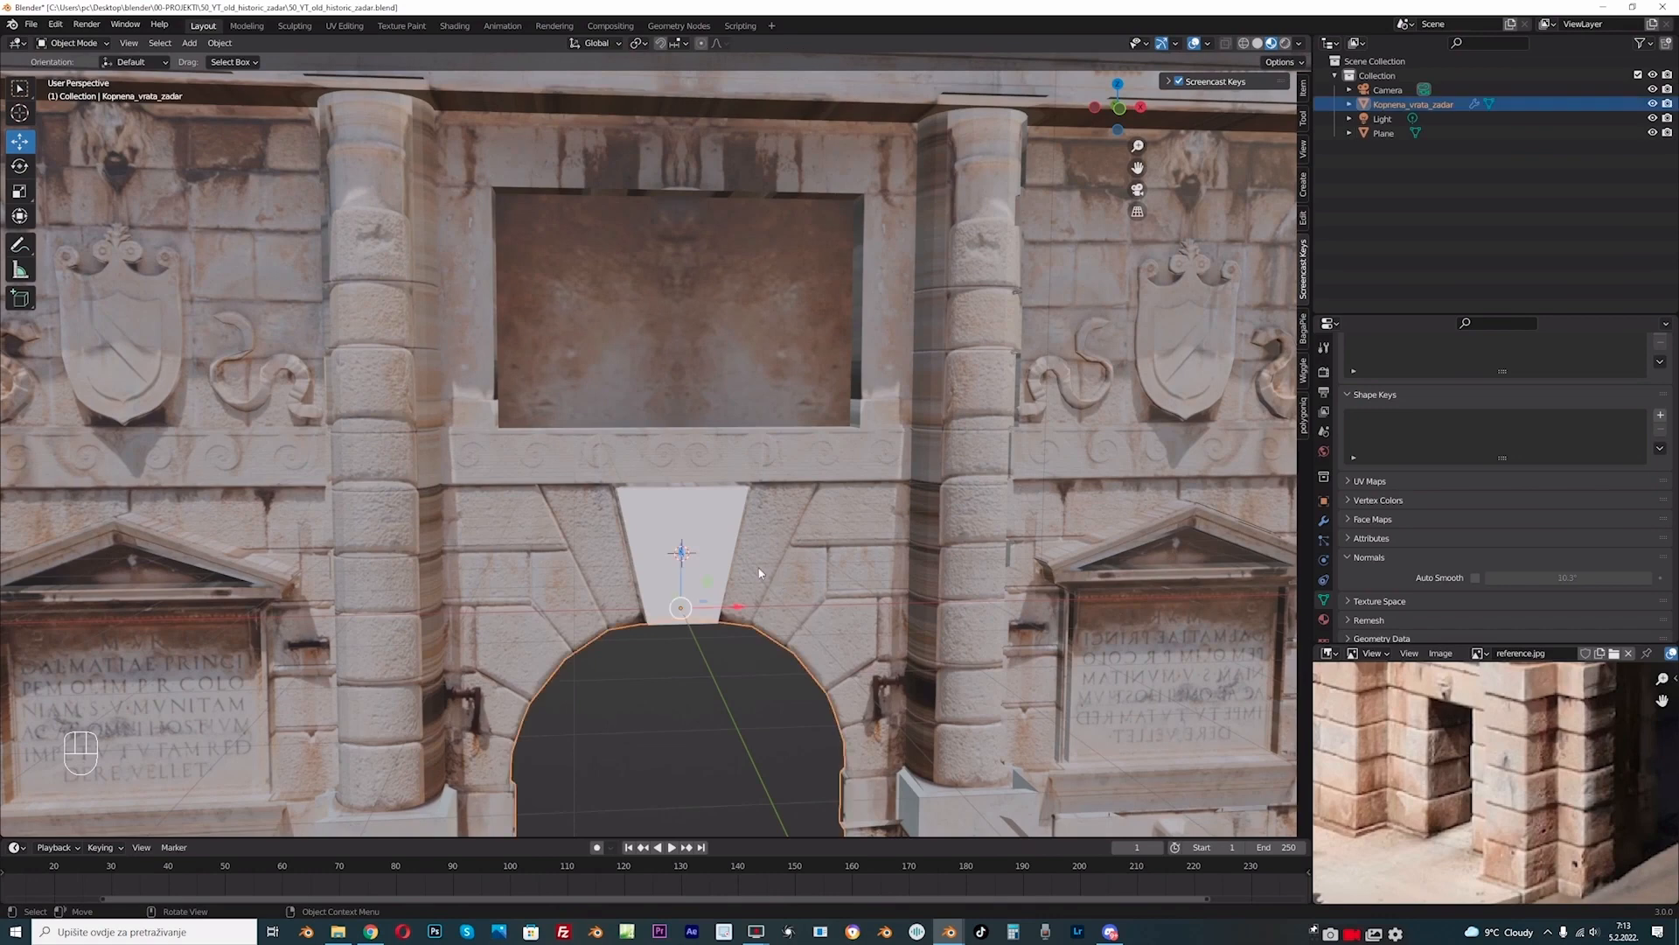
click(1323, 619)
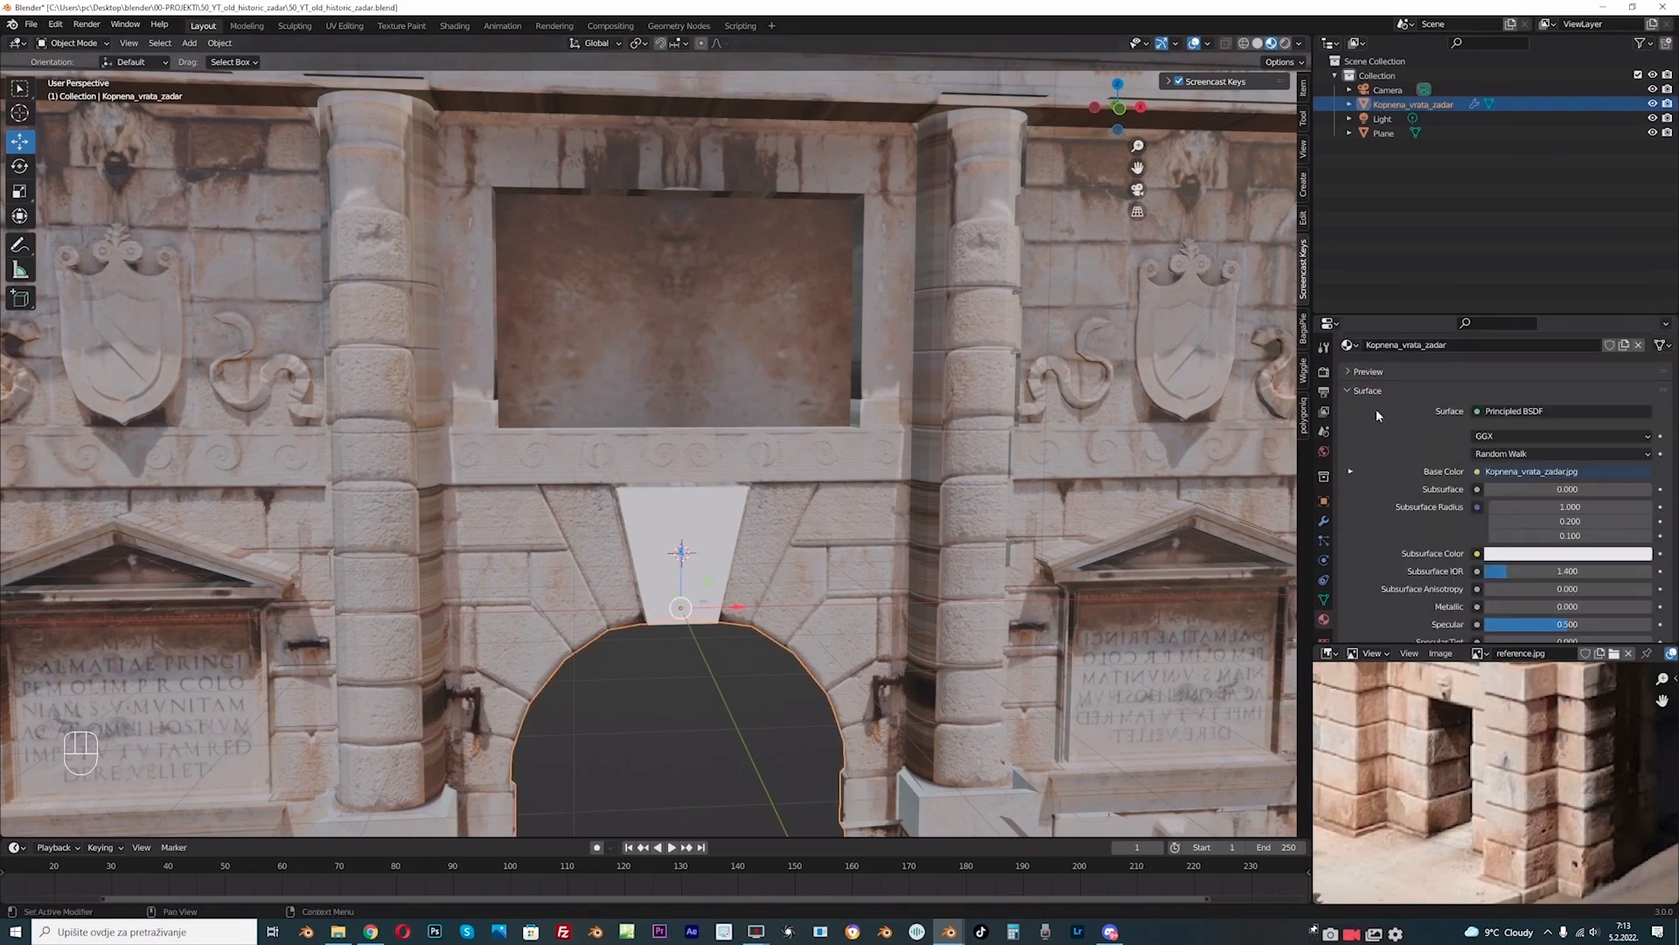
scroll(1365, 393, up, 3)
drag(1347, 430, 709, 538)
scroll(708, 538, up, 1)
click(714, 550)
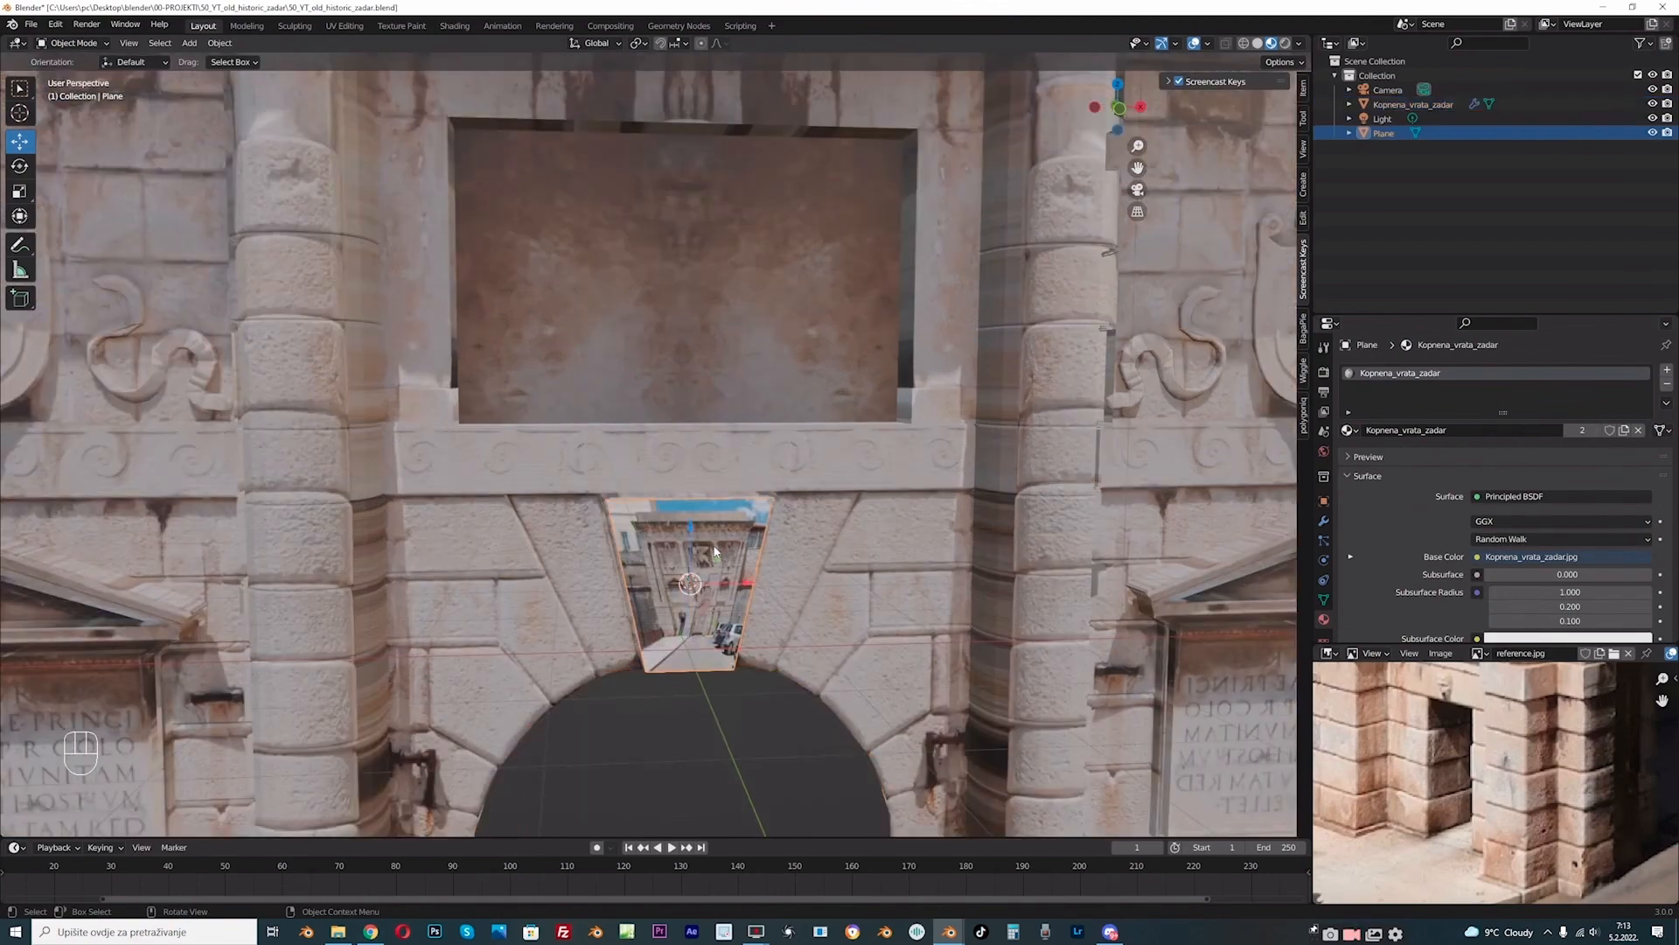
Step: Isolate the plane in front view and unwrap its whole mesh with Project from View
key(KP_Divide)
key(KP_1)
key(Tab)
key(a)
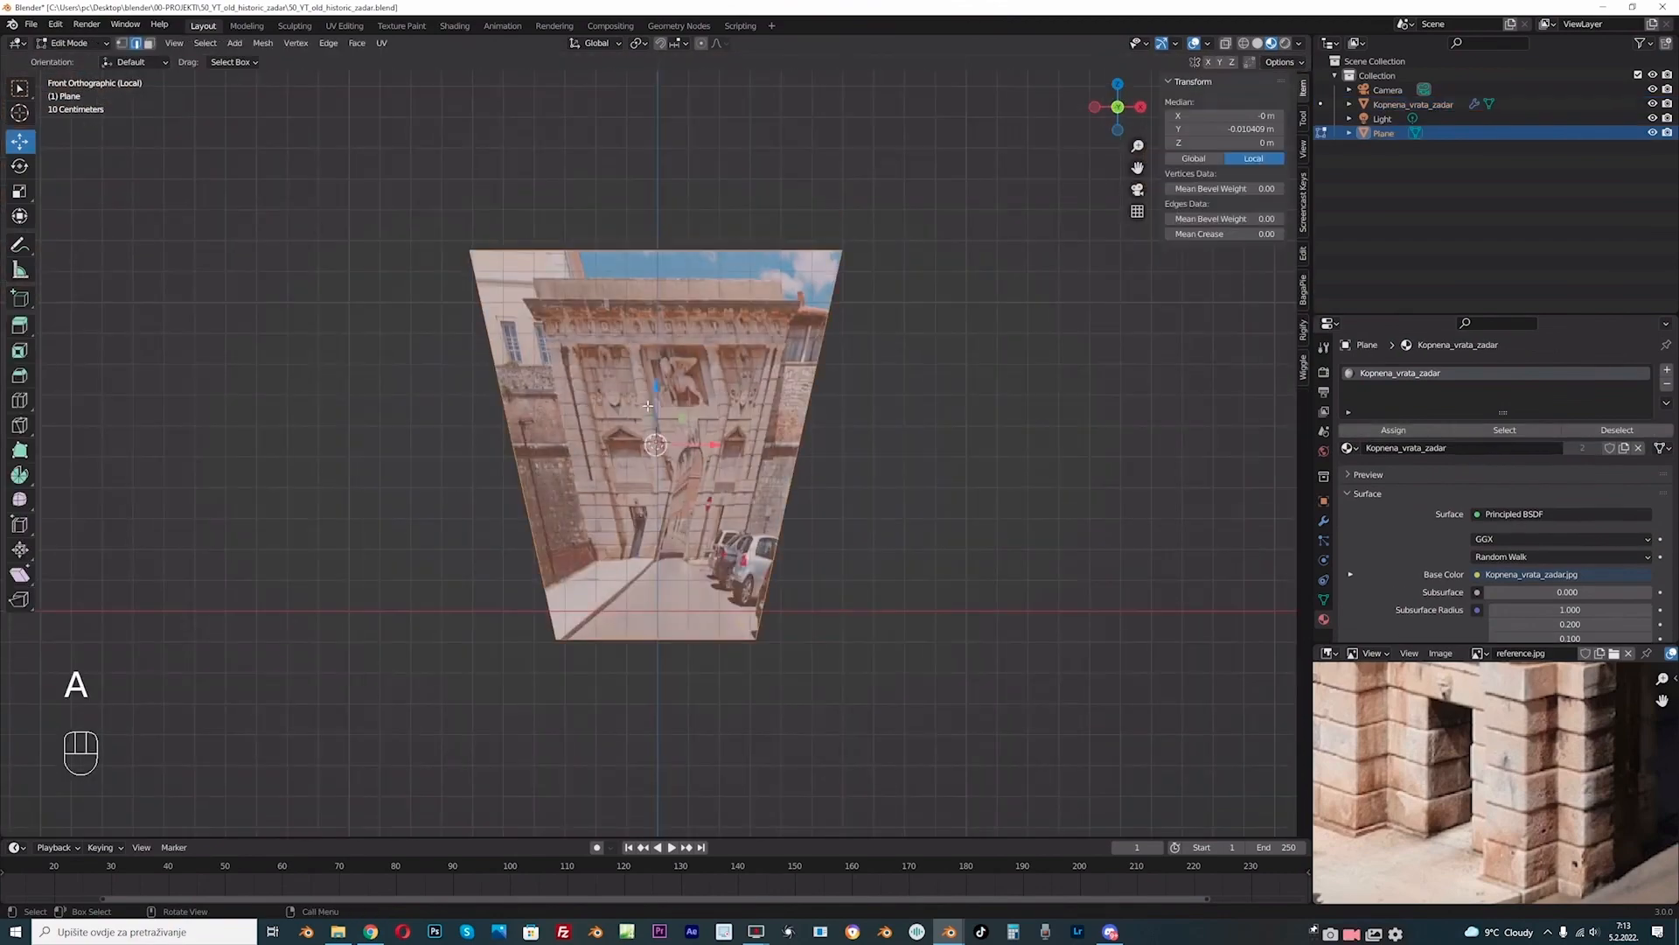
scroll(649, 413, down, 1)
key(u)
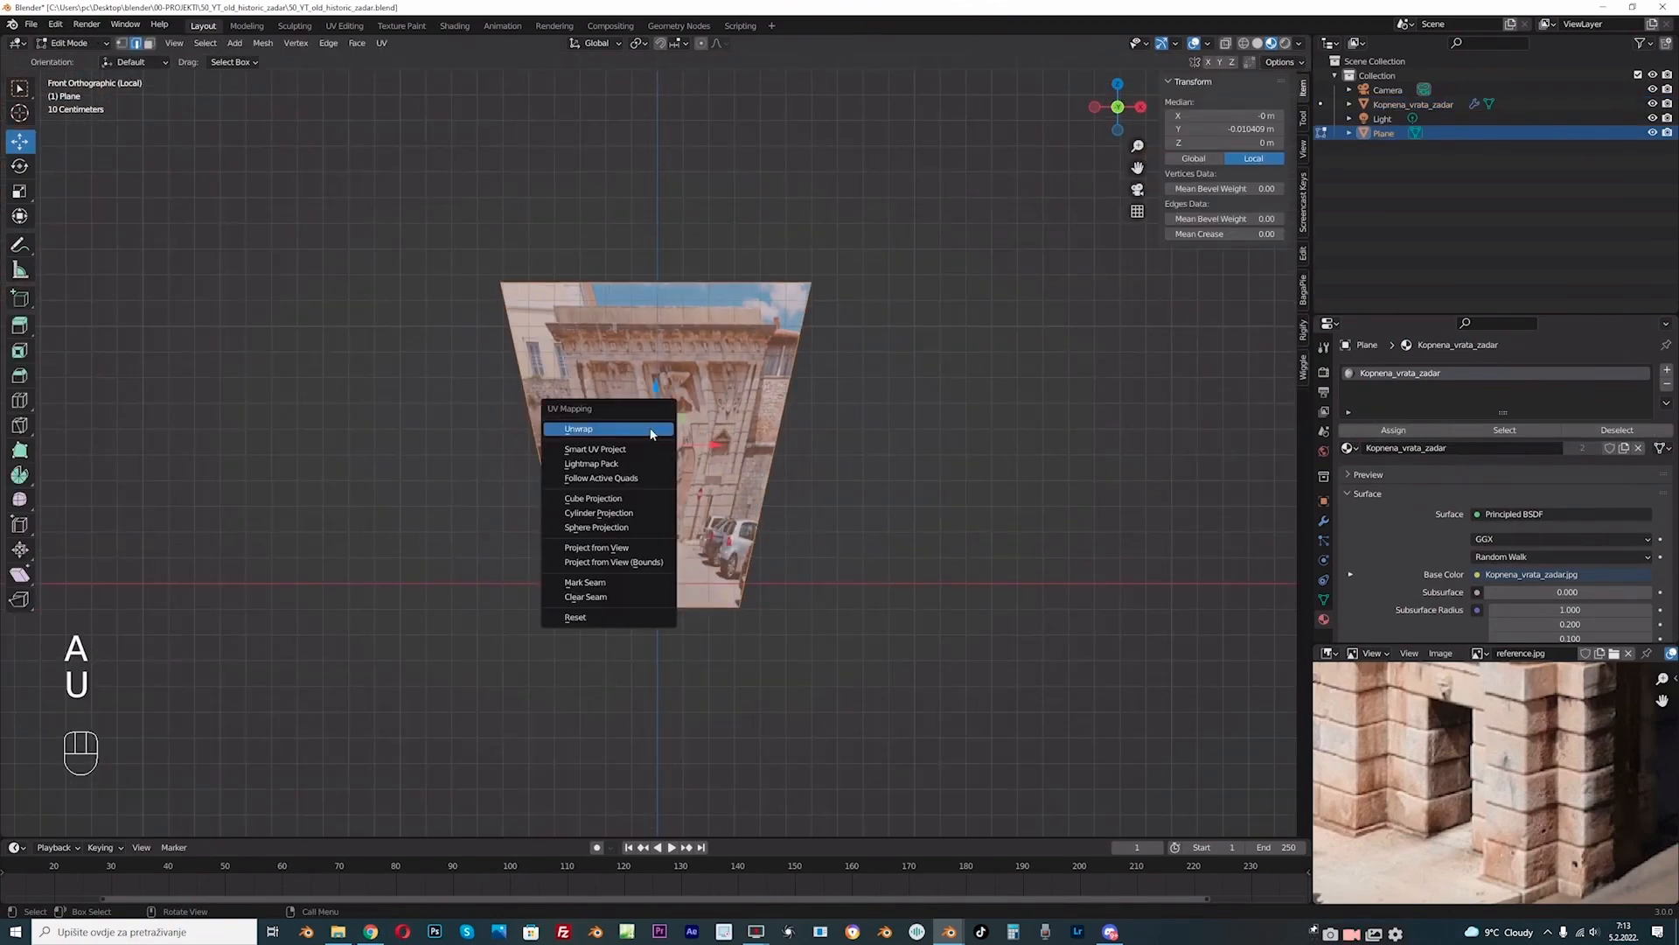
click(602, 546)
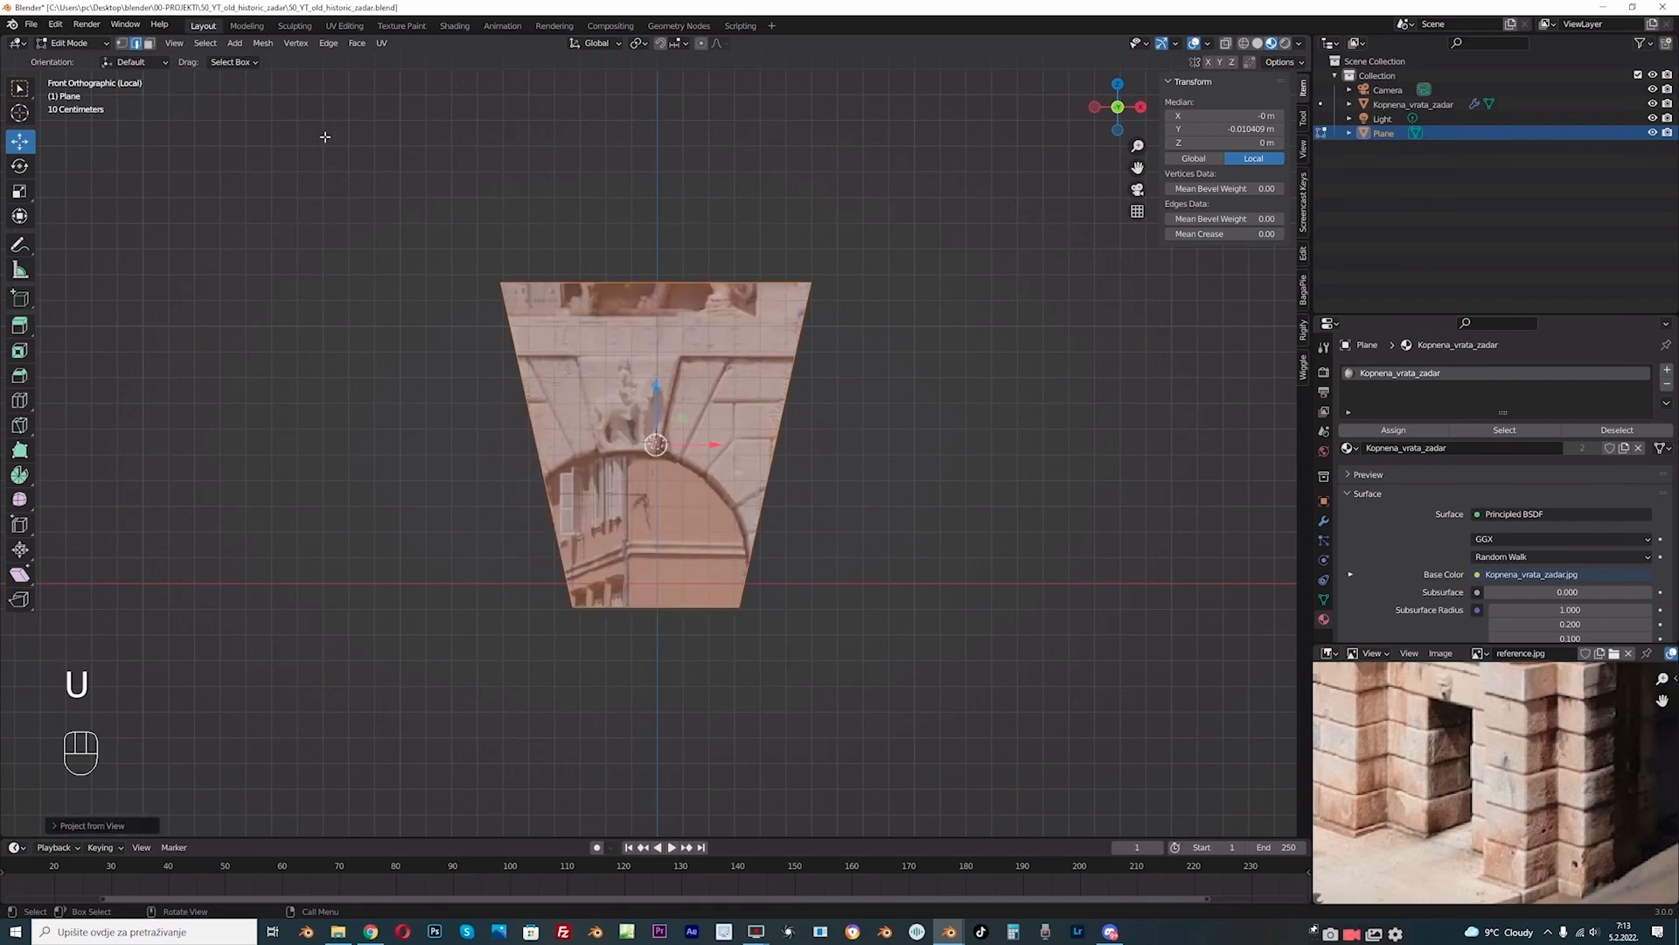
Step: In the UV Editing workspace, shrink the plane's UV island and move it onto the horseman relief in the photo
click(345, 25)
scroll(473, 564, down, 4)
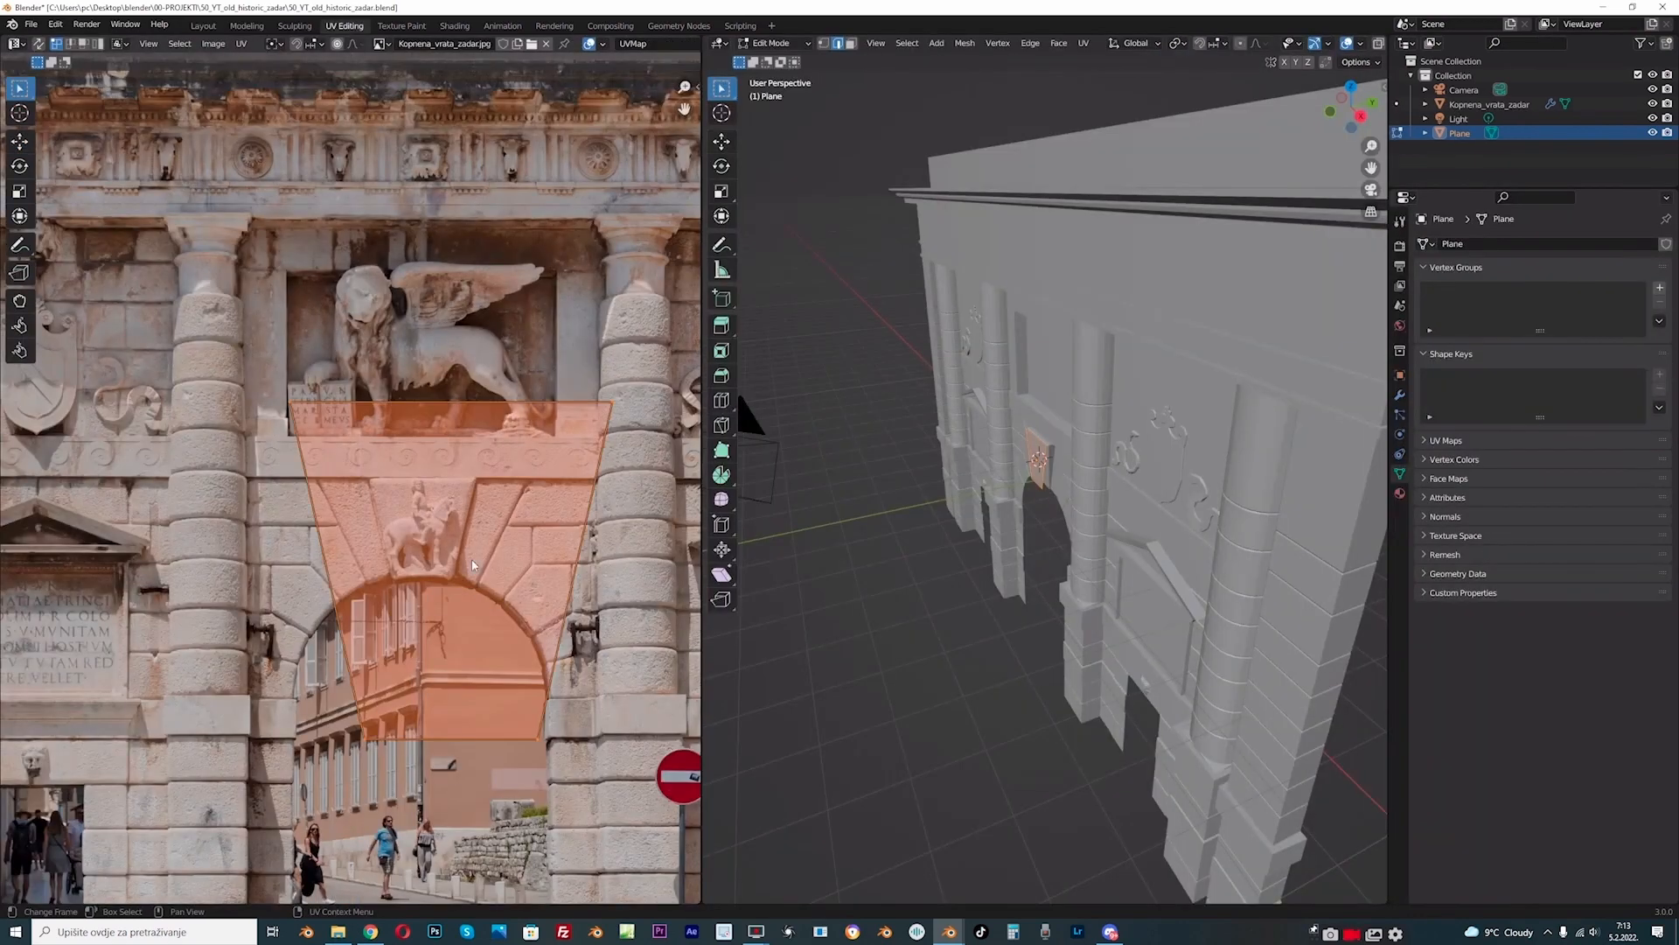
key(s)
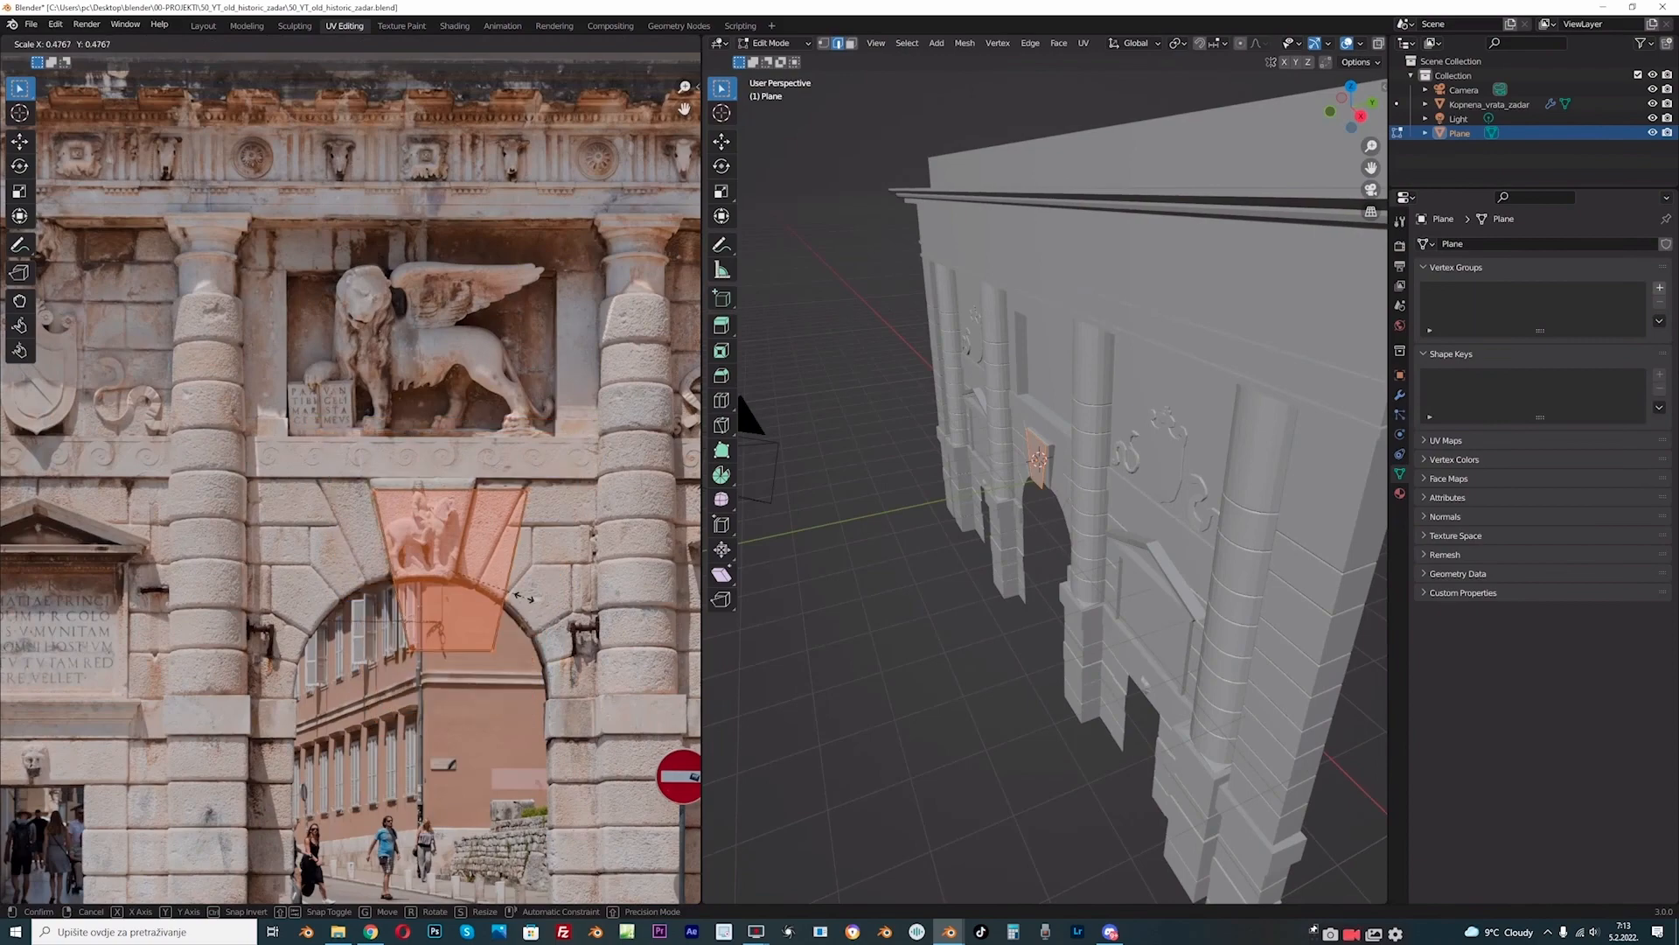
click(500, 593)
key(g)
click(466, 536)
Step: Scale down and reposition the UV island so it fits inside the keystone outline around the horseman
scroll(466, 535, up, 4)
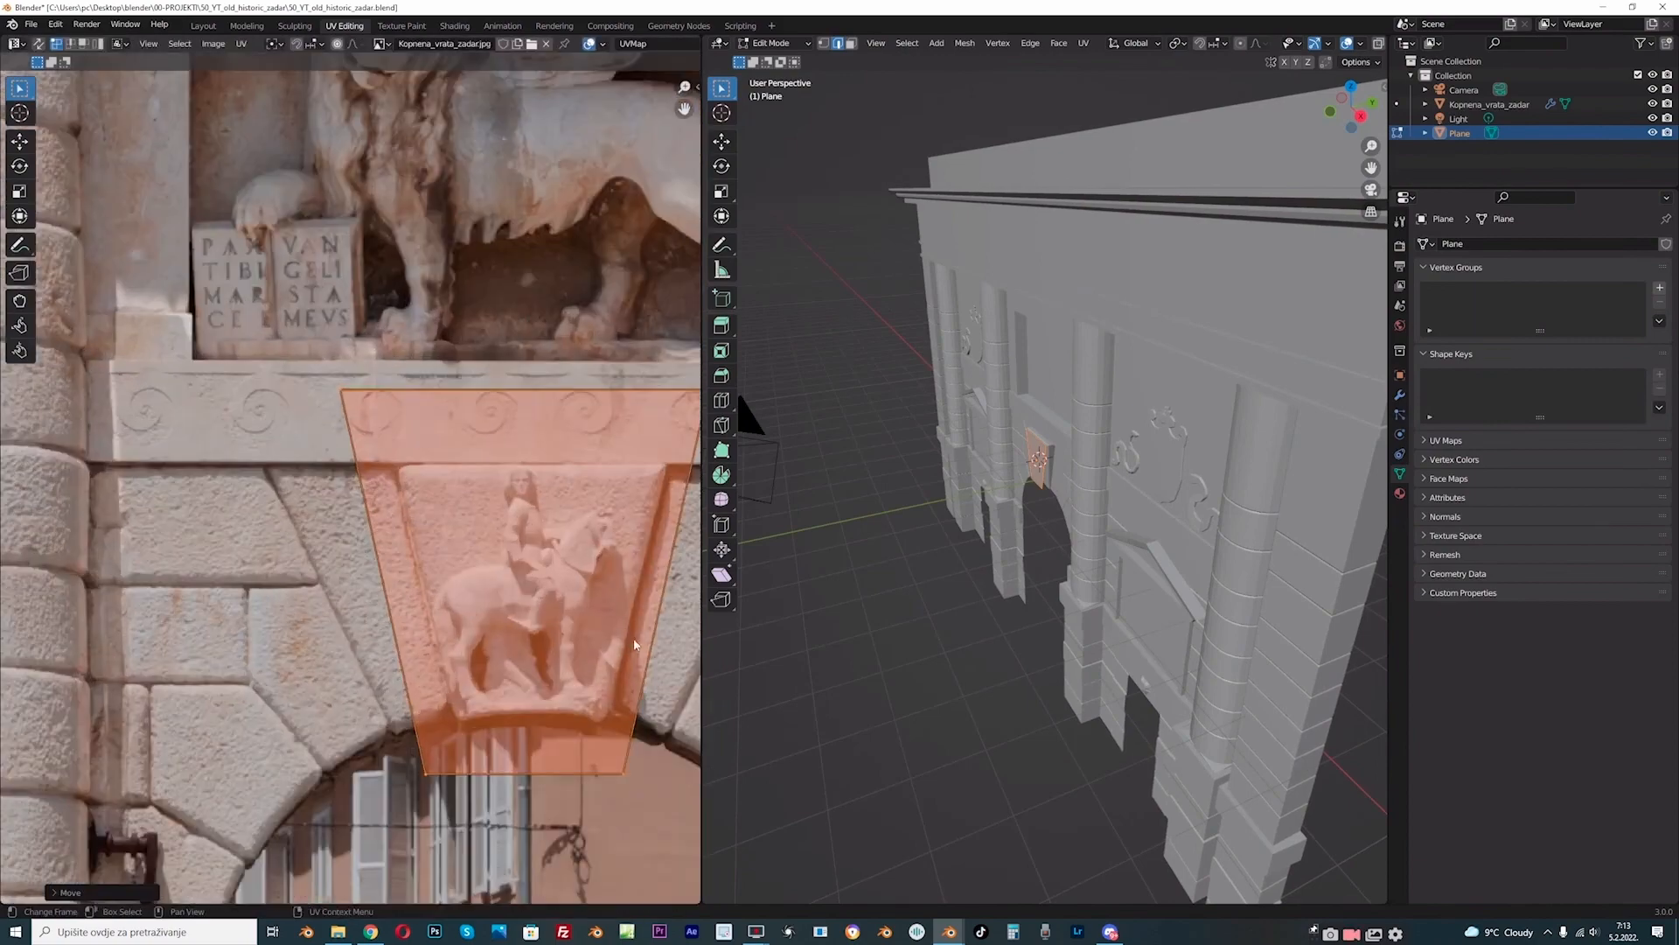
key(s)
click(603, 617)
scroll(568, 607, down, 2)
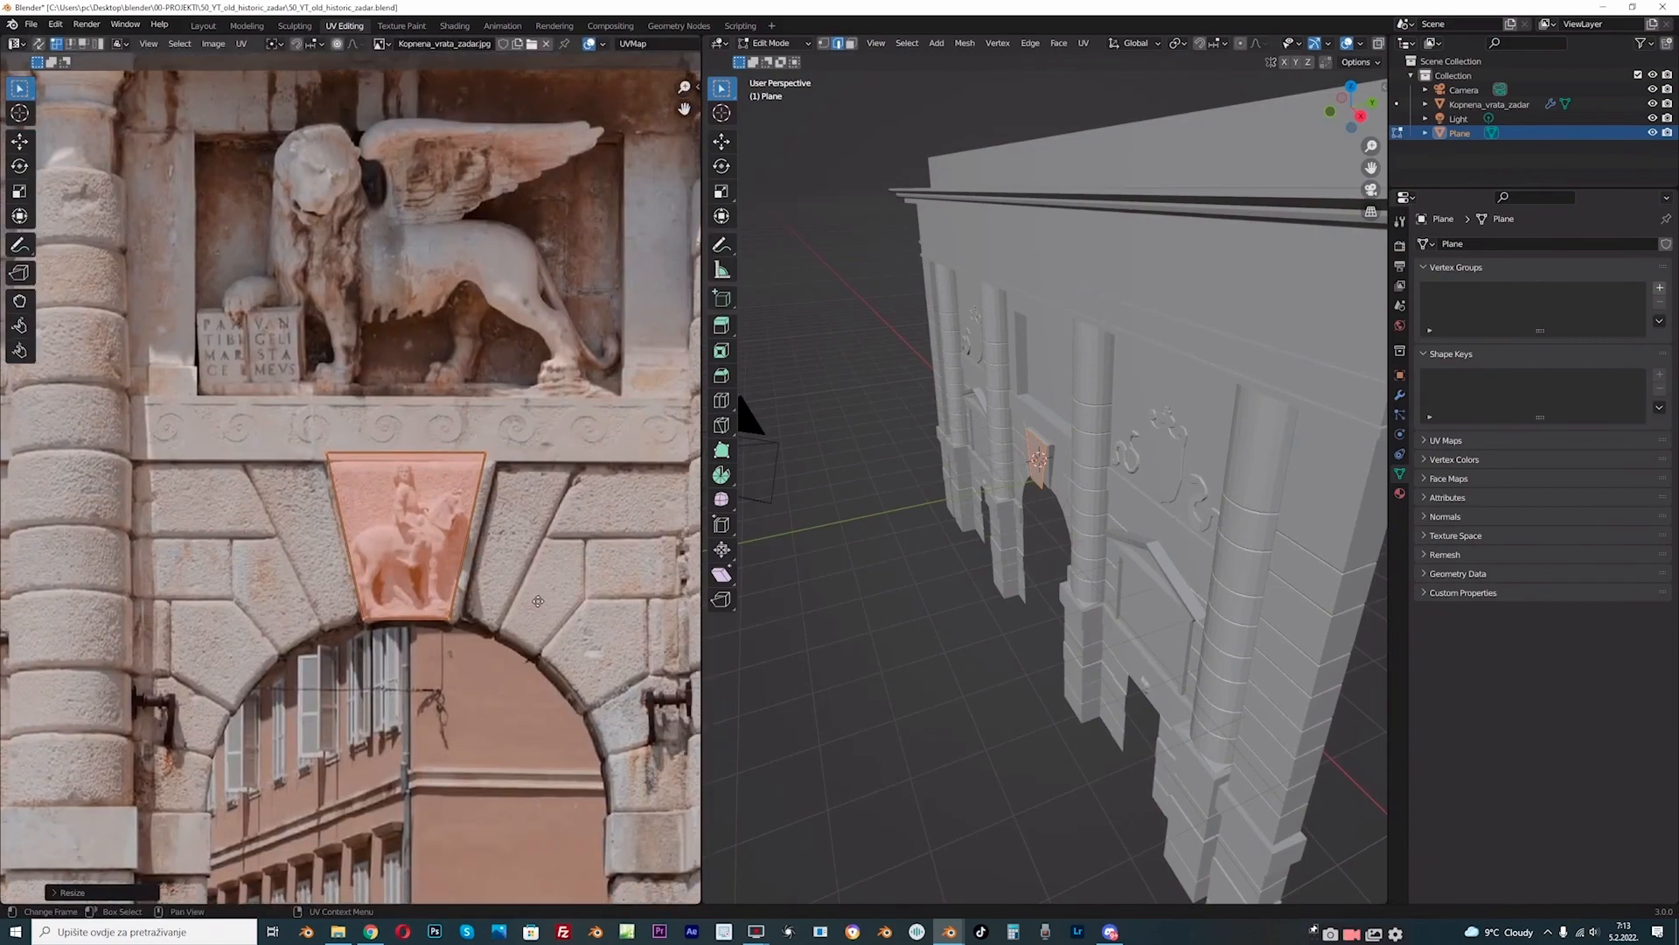
key(g)
click(541, 600)
key(s)
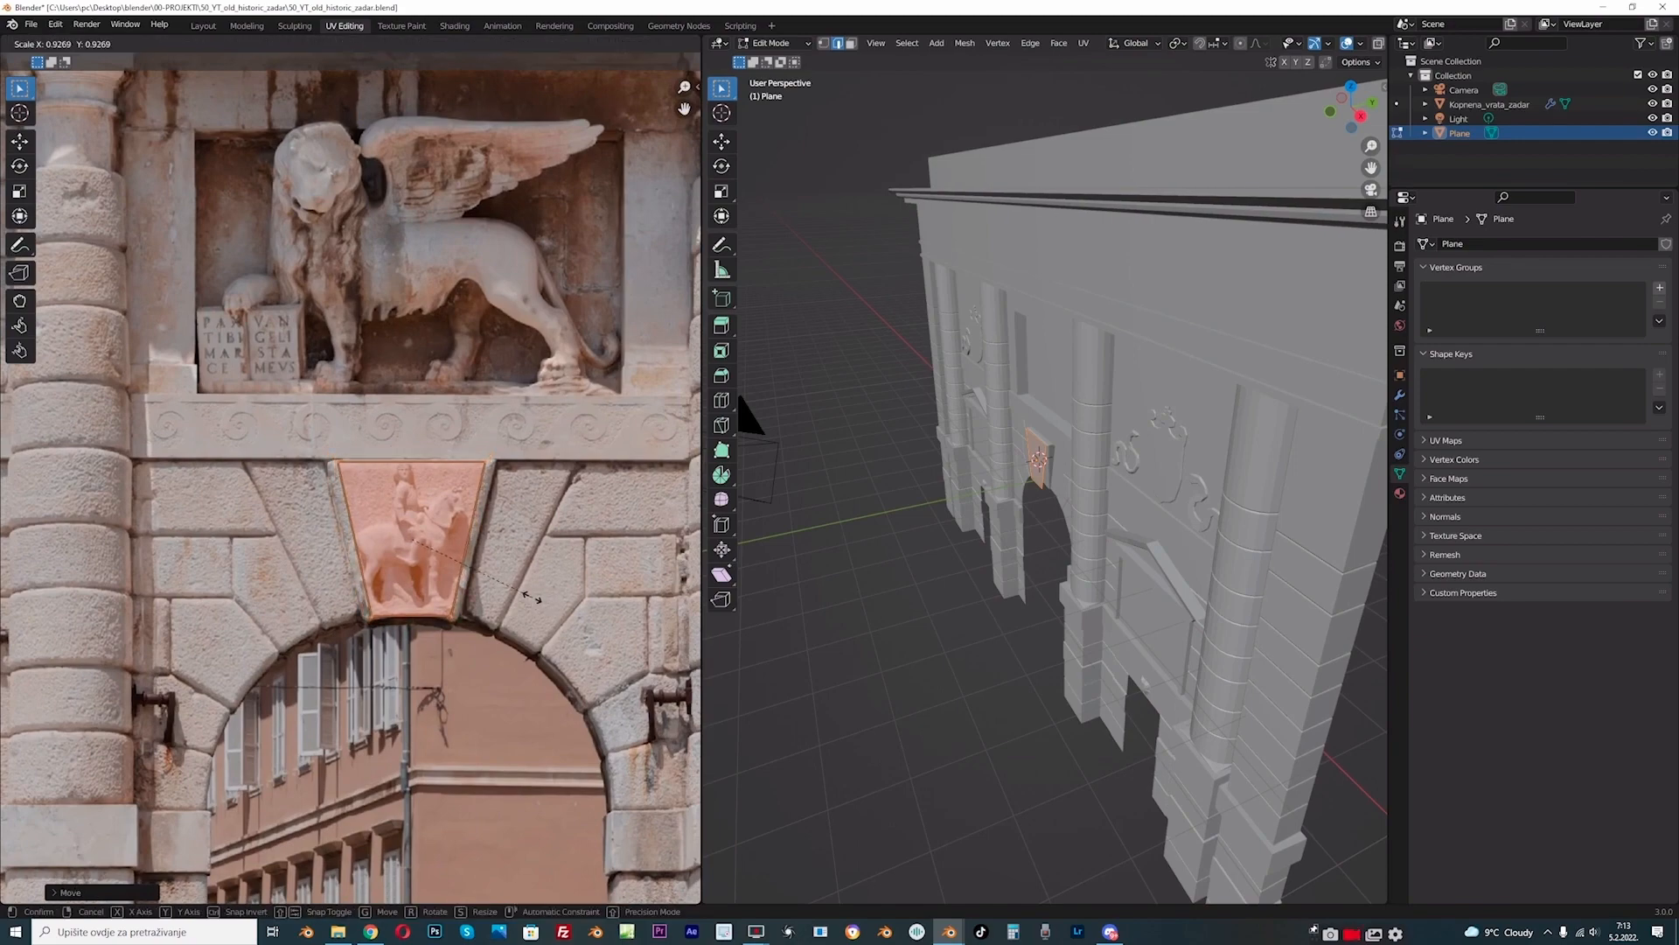
click(535, 598)
Step: Check the horseman texture on the plane within the full gate, then widen its UV island slightly along X
click(203, 26)
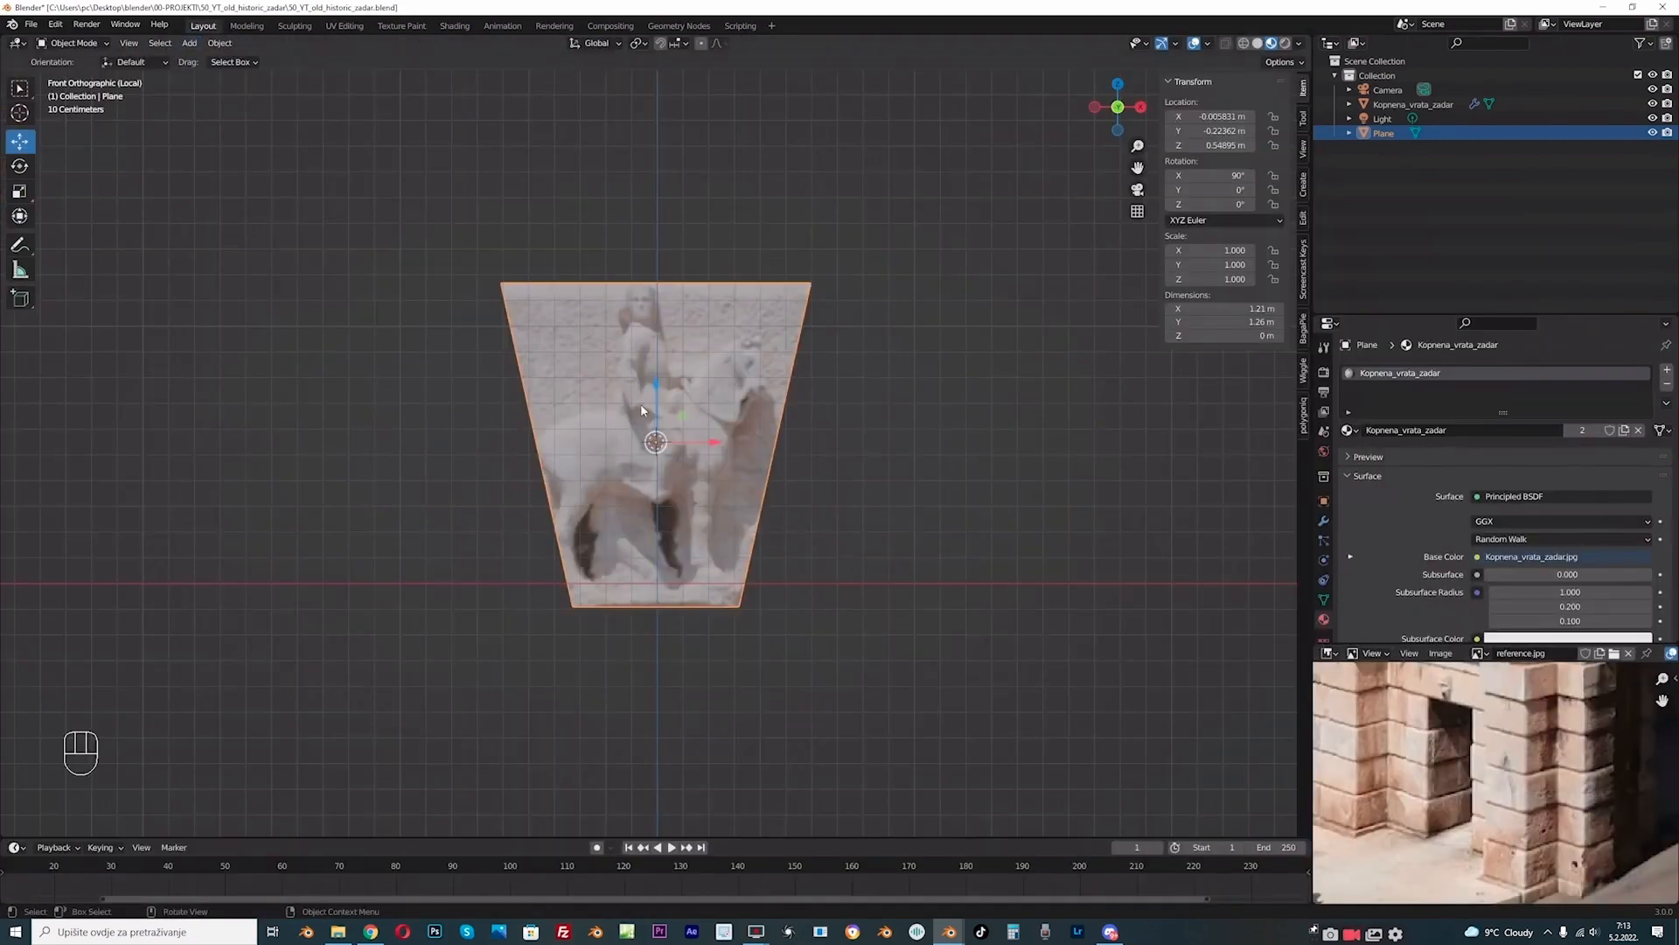
key(KP_Divide)
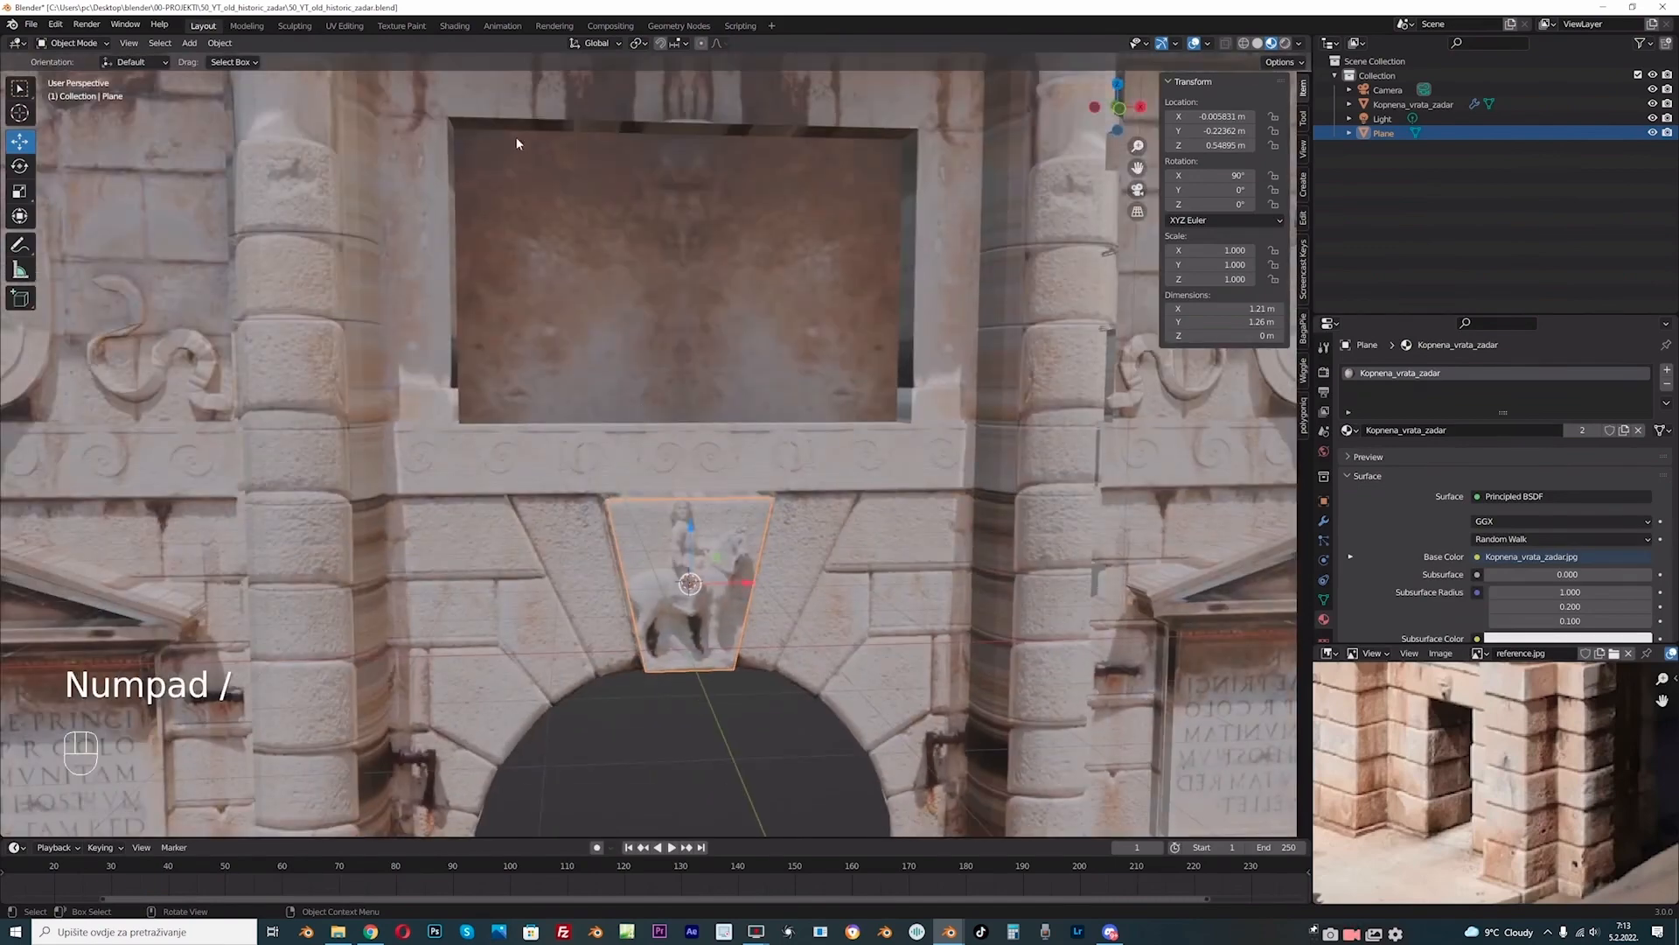
click(345, 26)
scroll(515, 558, up, 2)
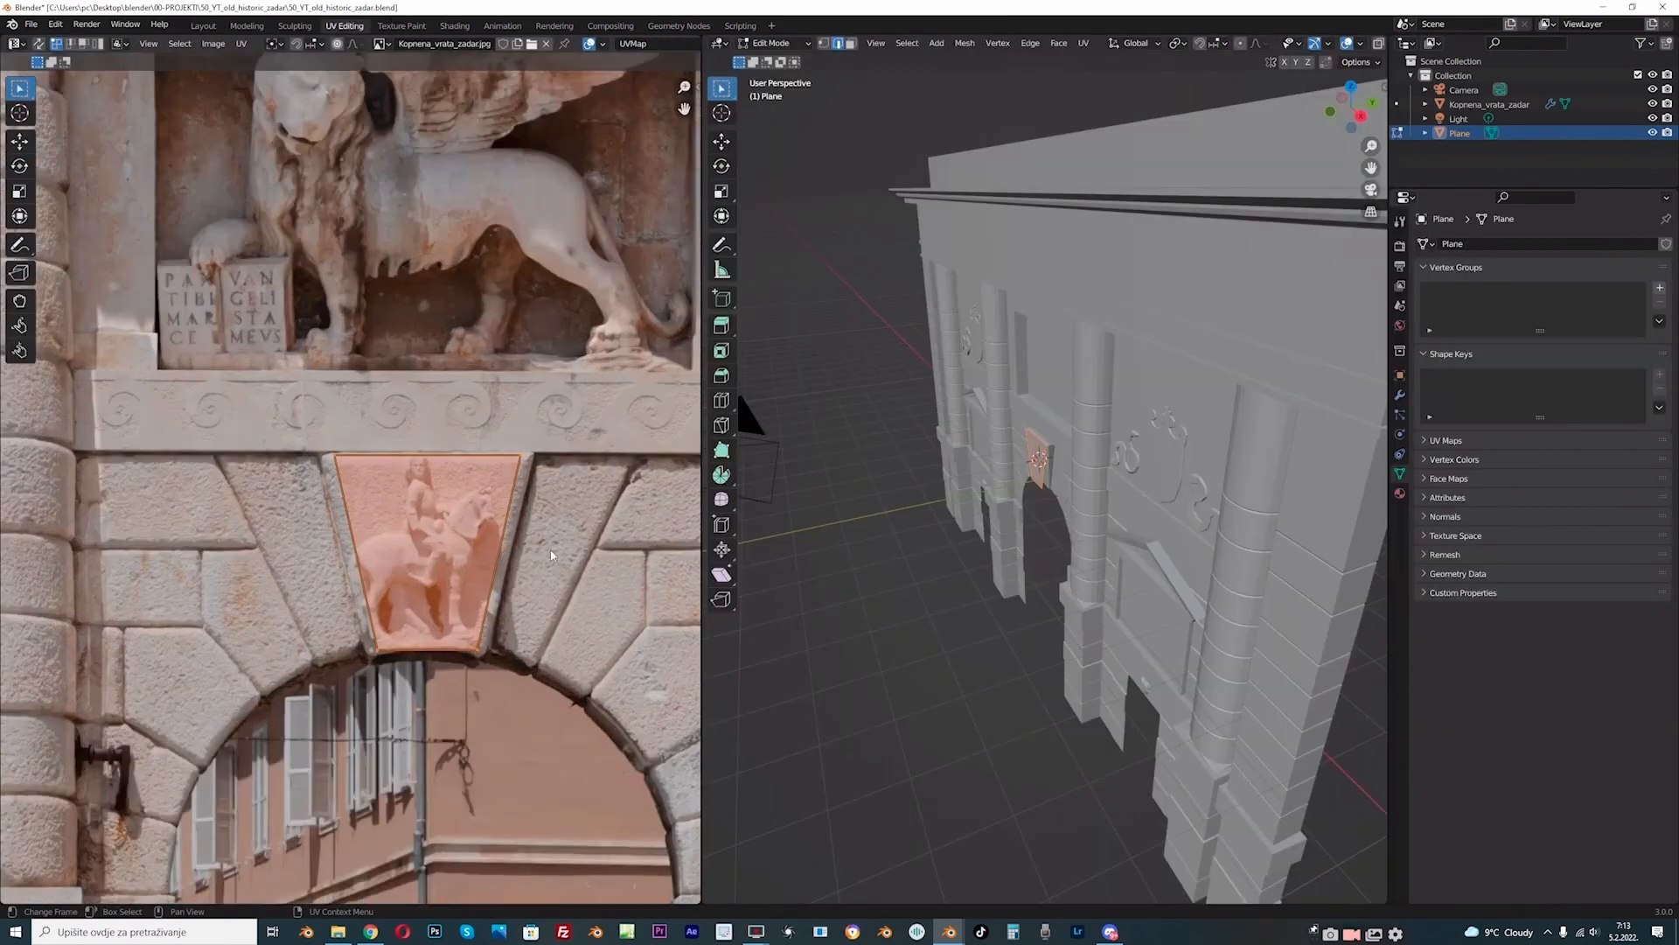
key(s)
key(x)
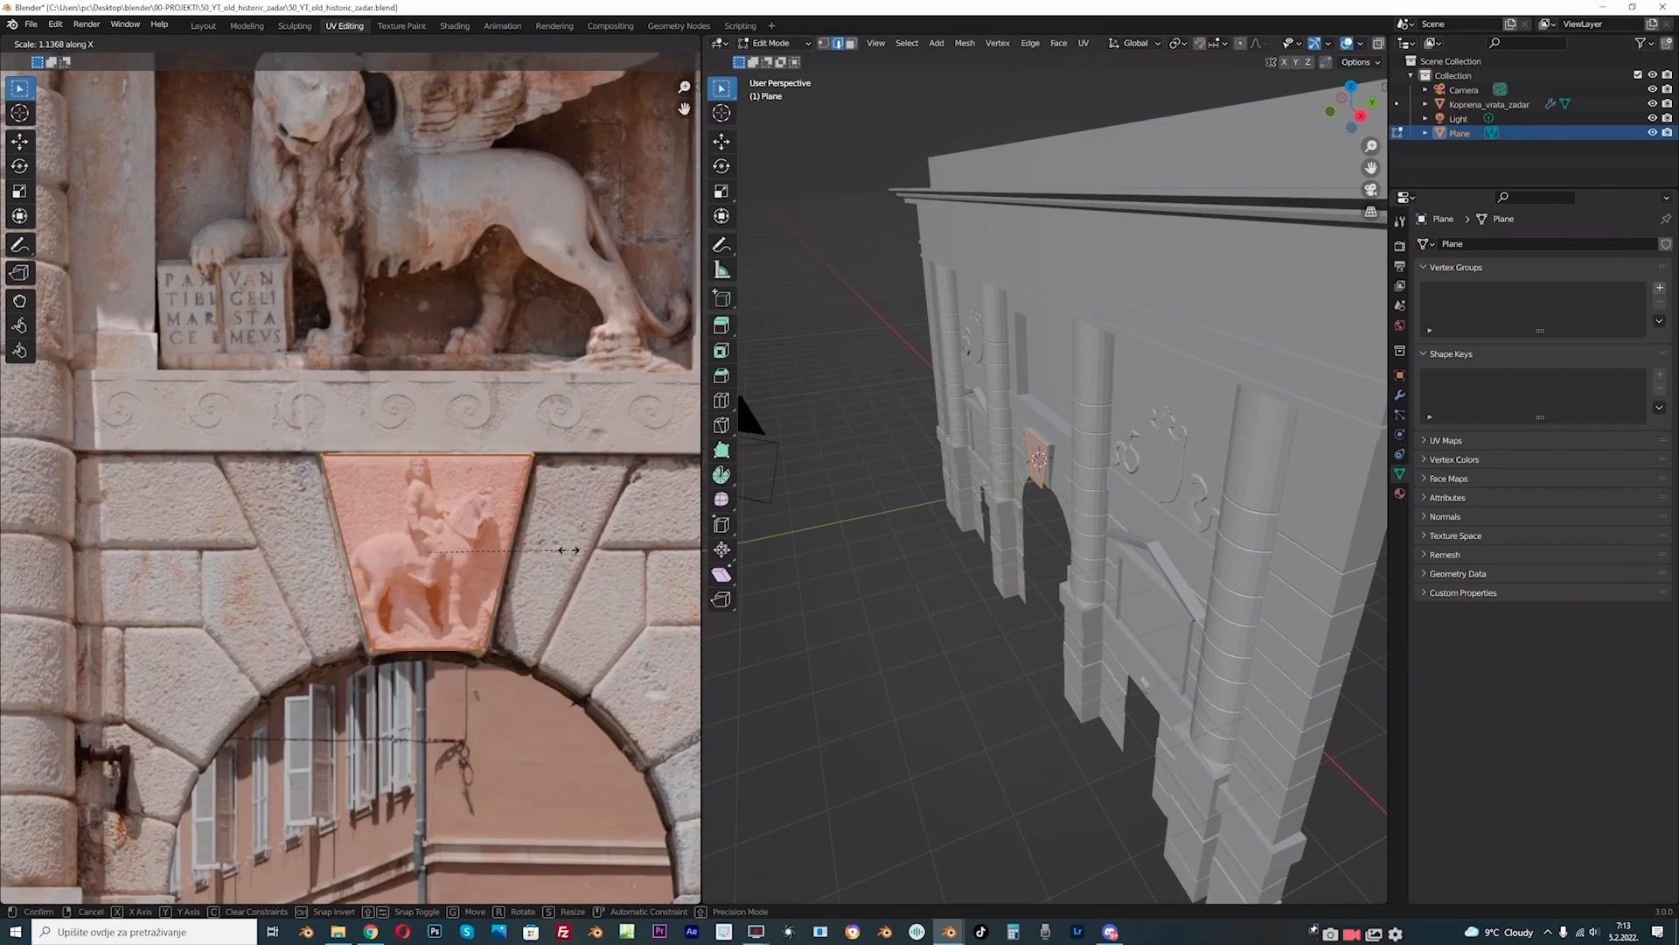
click(569, 549)
Step: Inspect the textured horseman plane above the arch from several angles in the layout view
click(202, 25)
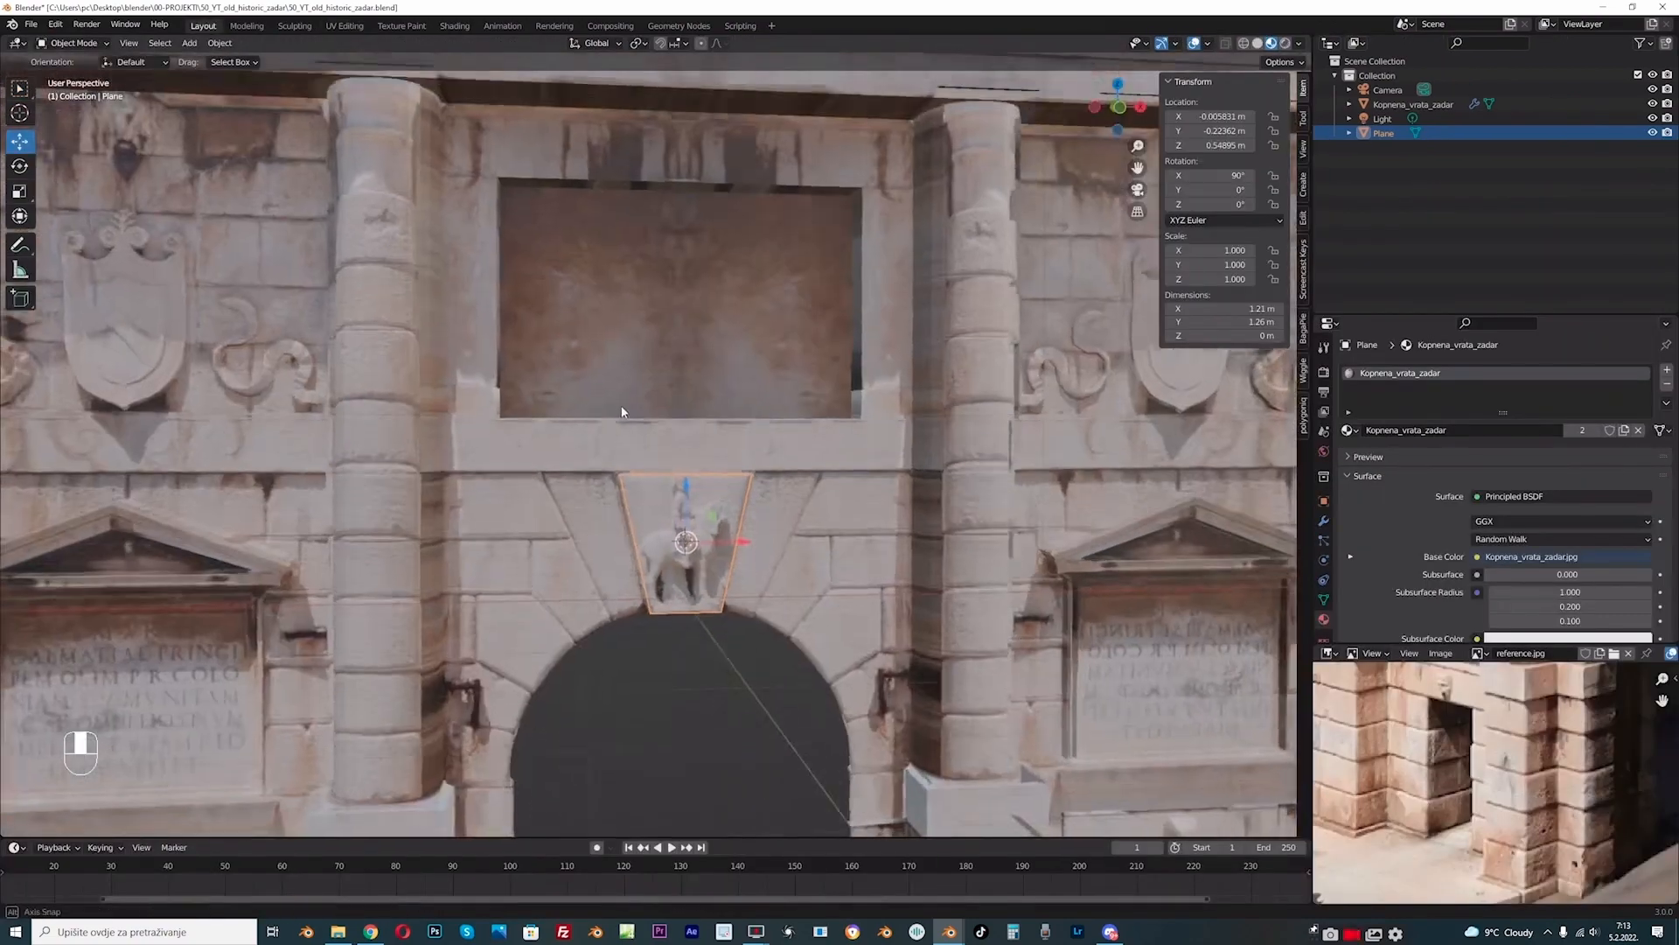
middle_drag(621, 407, 637, 405)
click(667, 640)
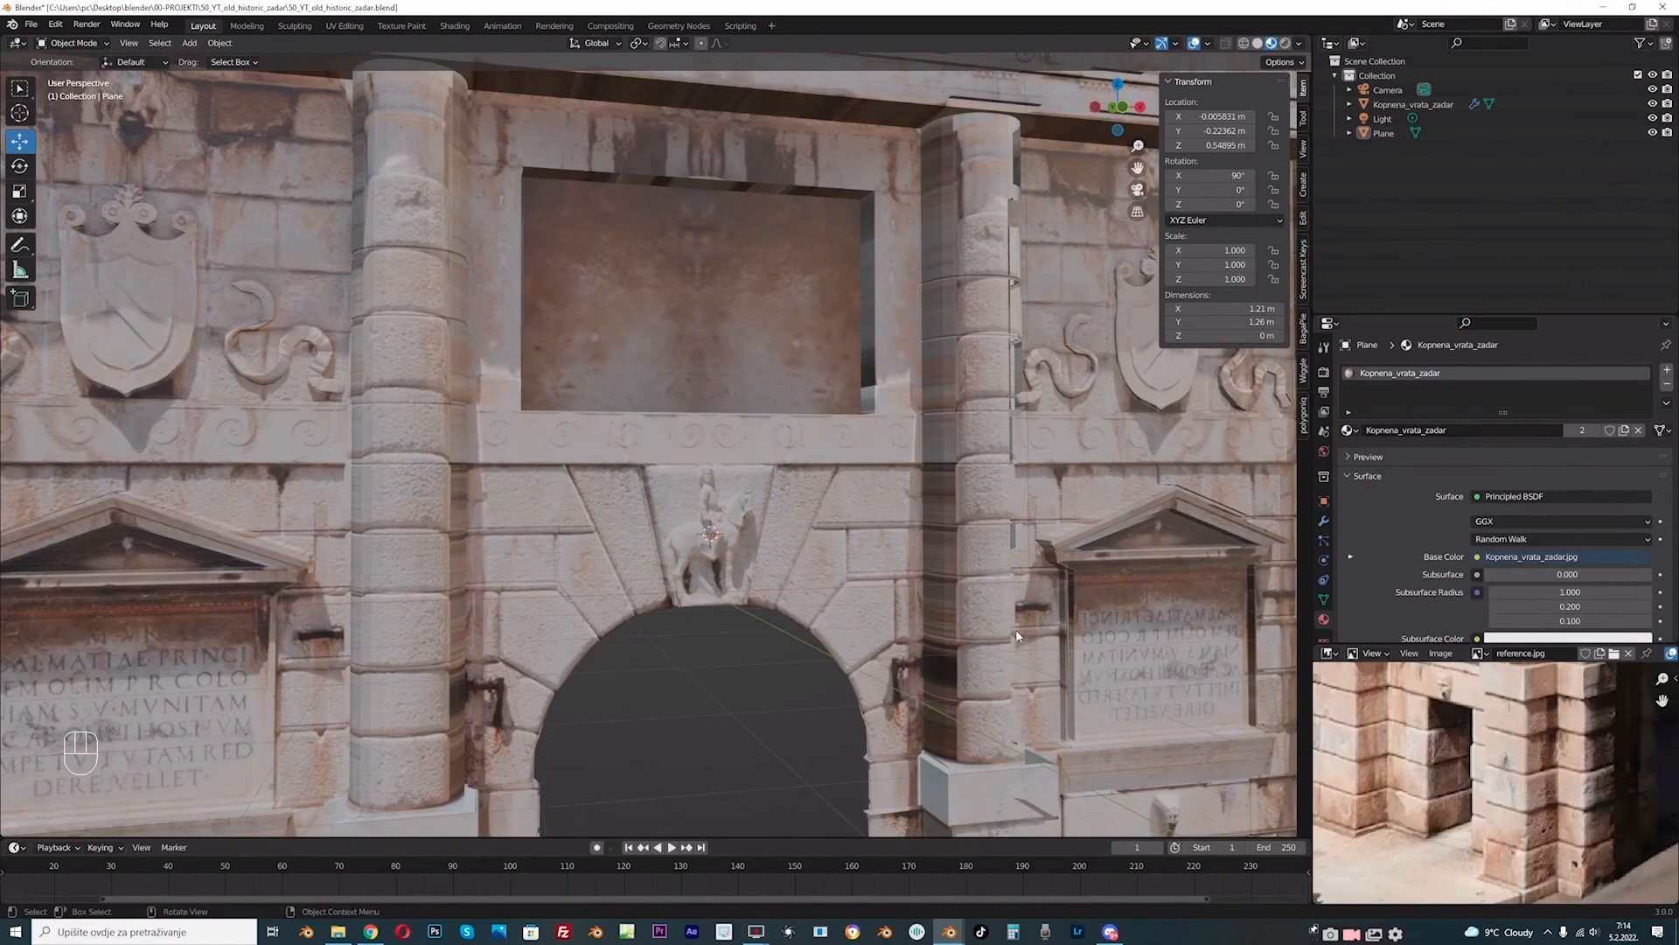
middle_drag(971, 618, 931, 609)
click(662, 526)
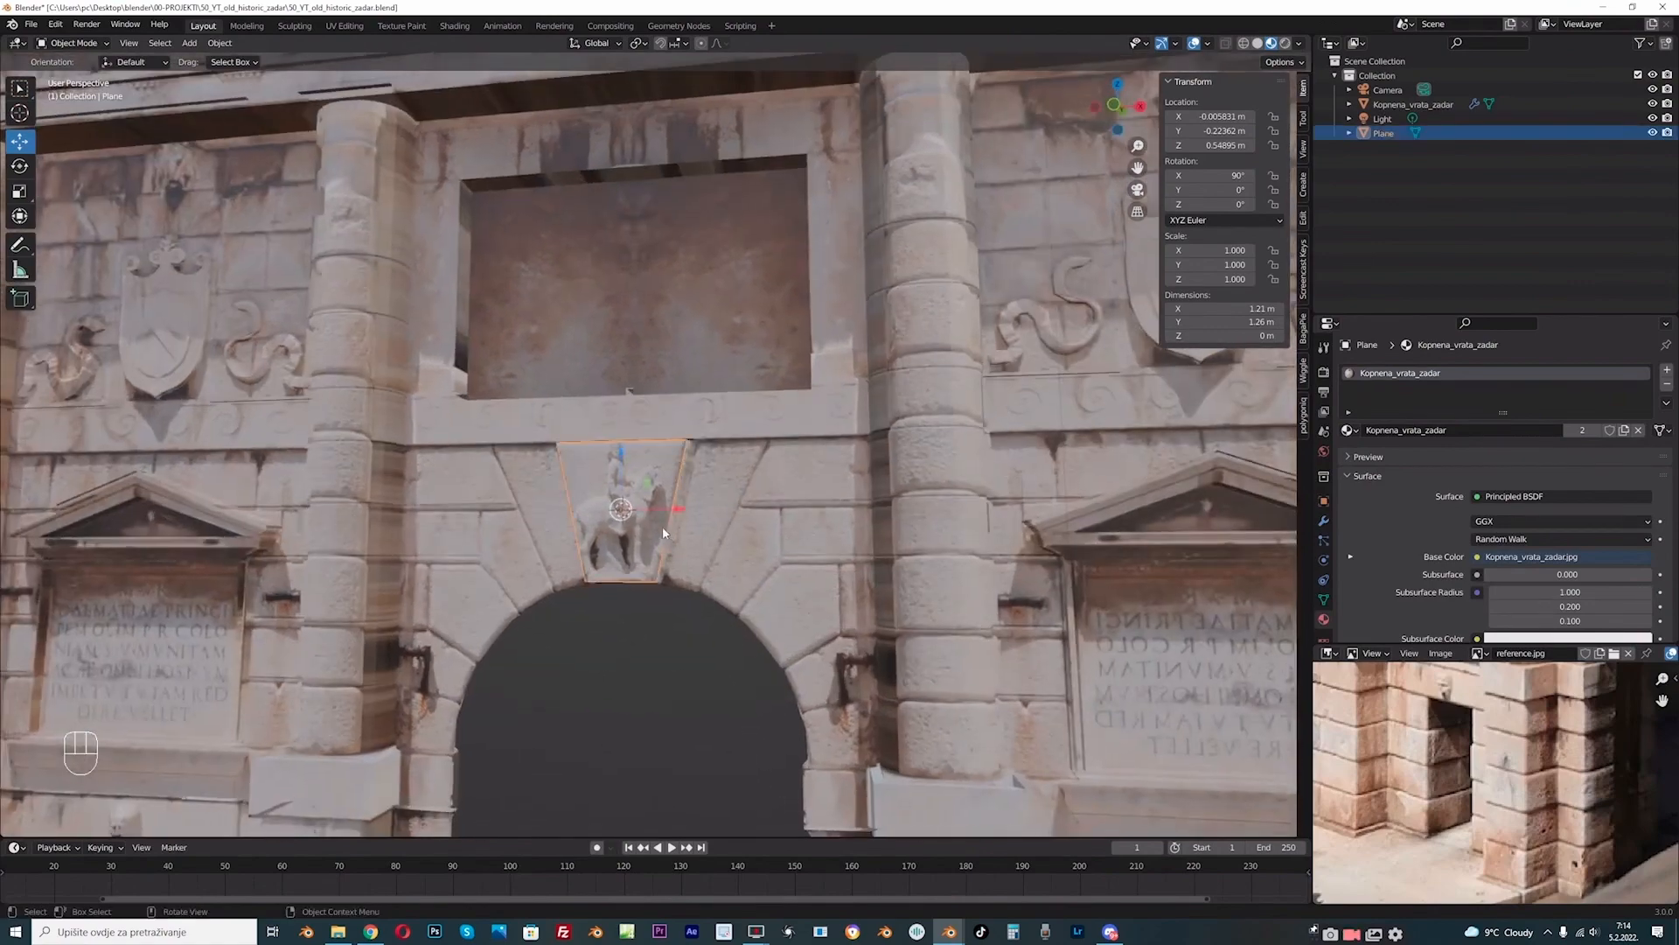
middle_drag(662, 526, 712, 556)
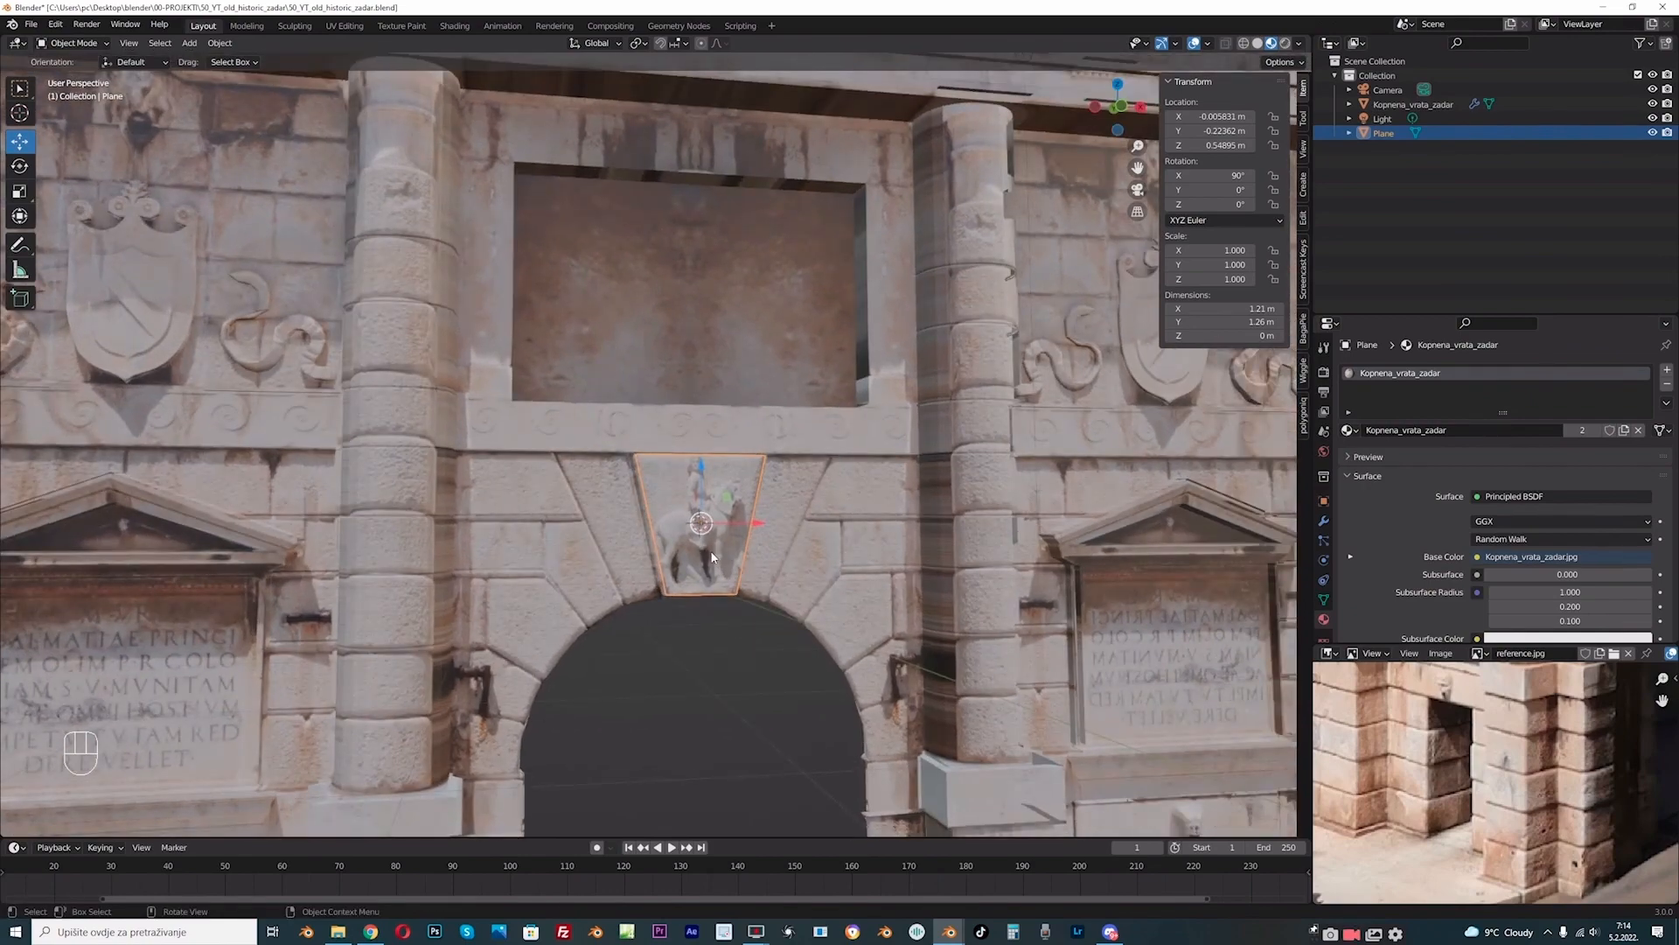
Step: Isolate the horseman plane in local front view and enter Edit Mode on it
key(KP_Divide)
key(KP_1)
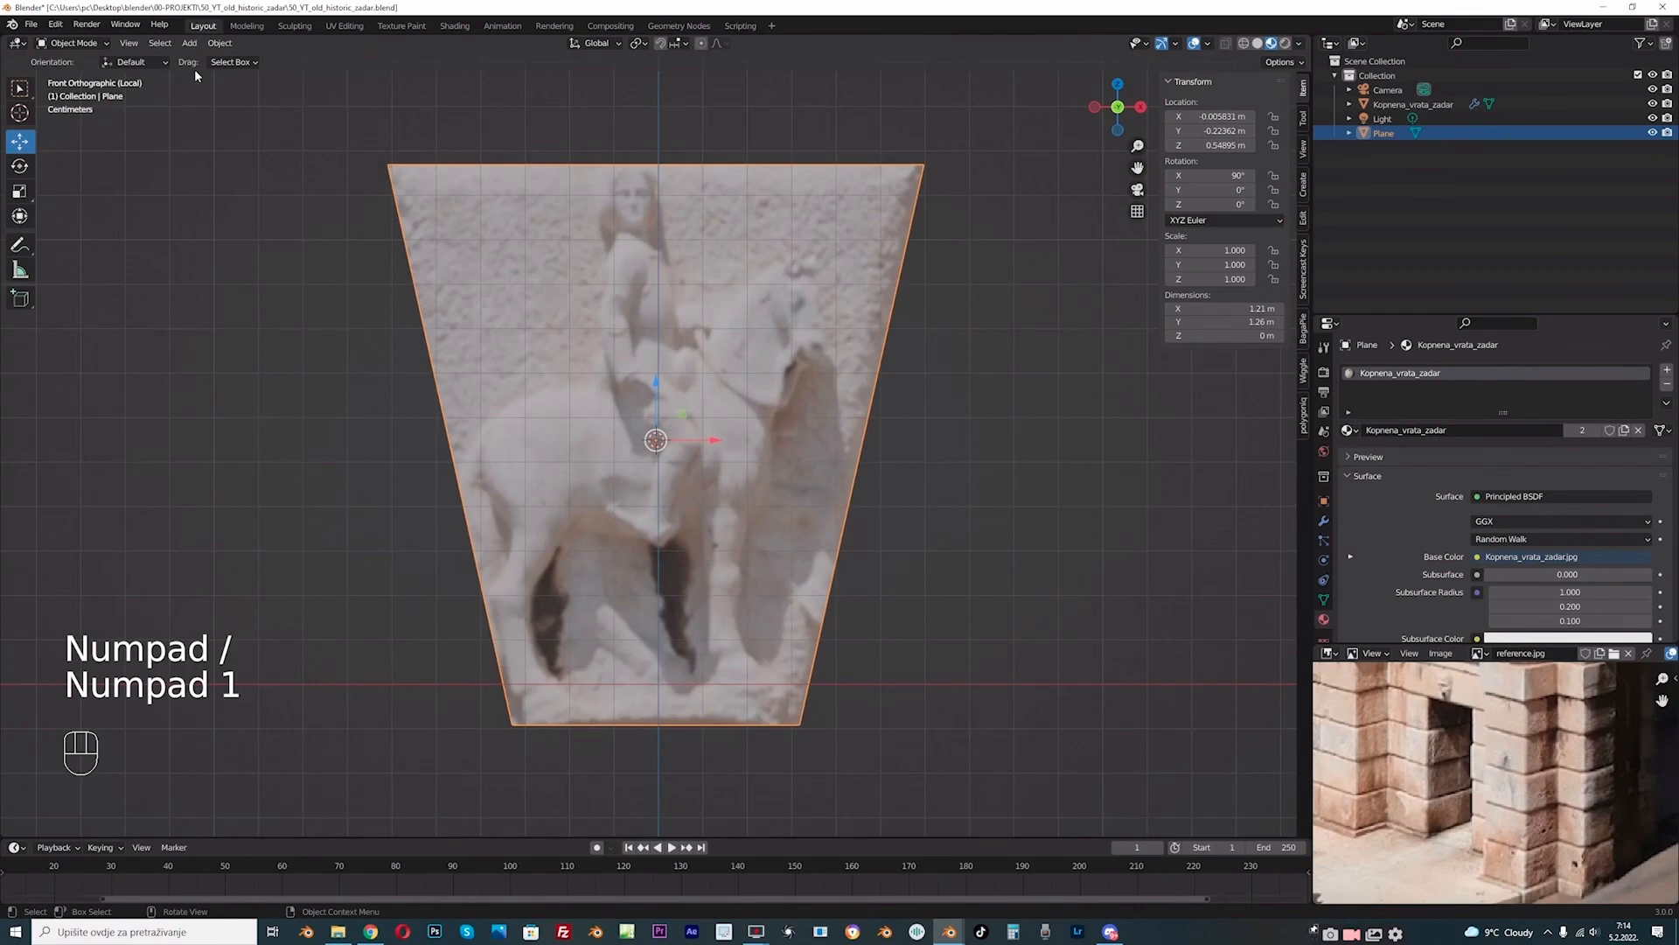
click(74, 43)
click(77, 90)
click(74, 43)
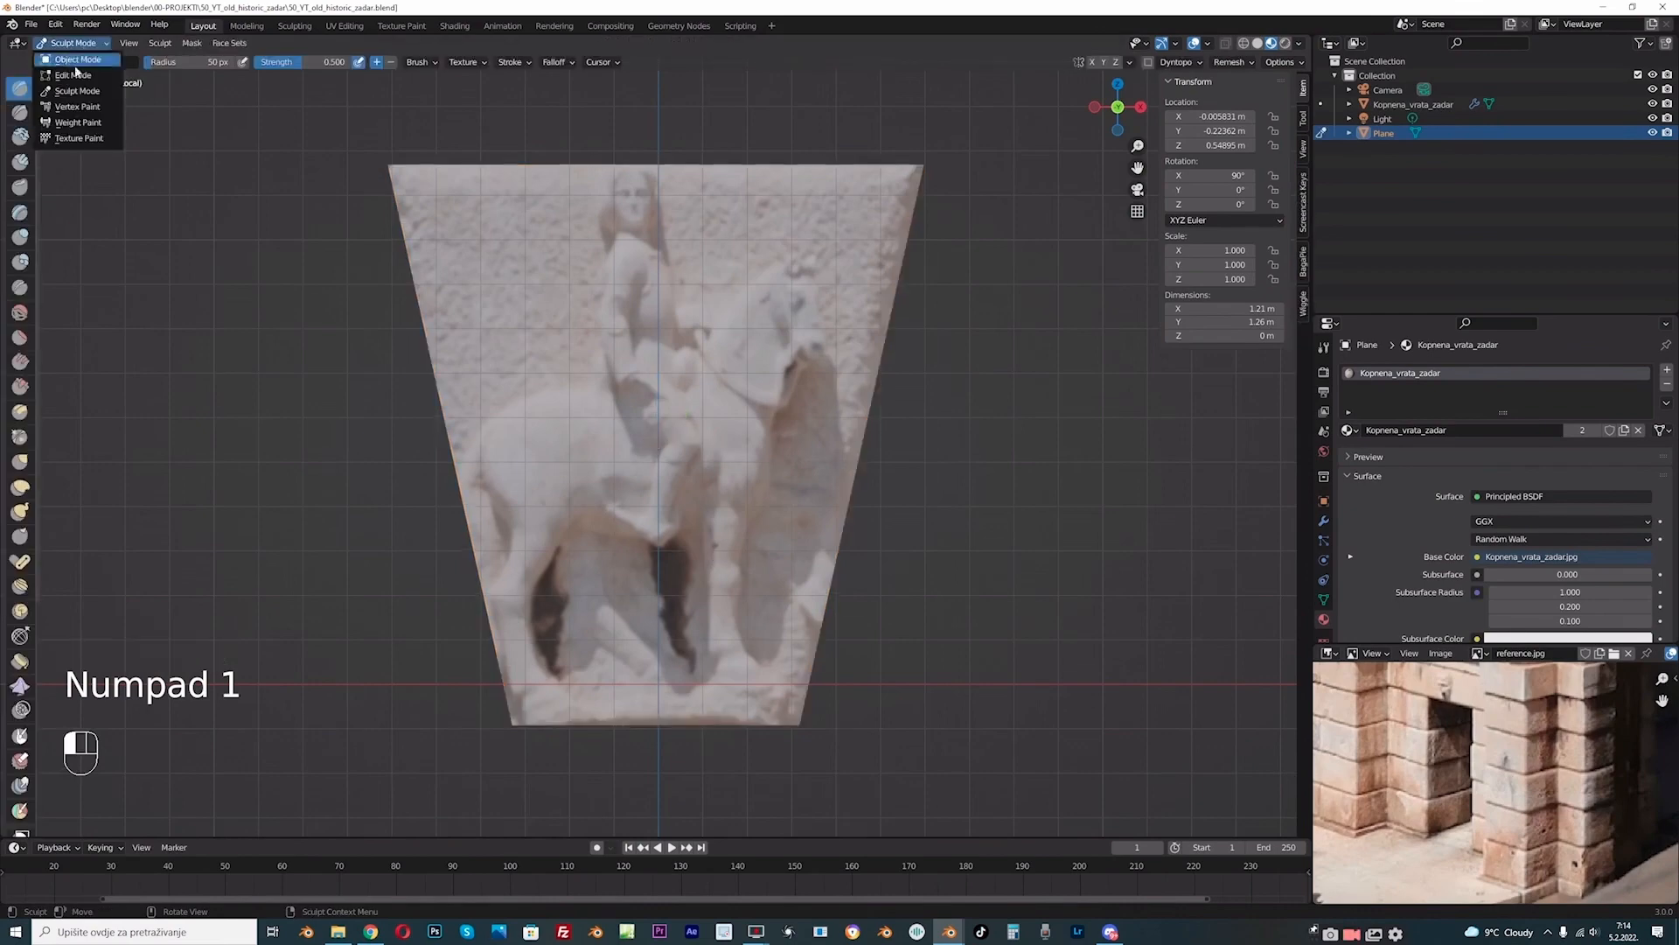
click(73, 75)
scroll(642, 296, down, 1)
click(646, 303)
scroll(647, 298, up, 1)
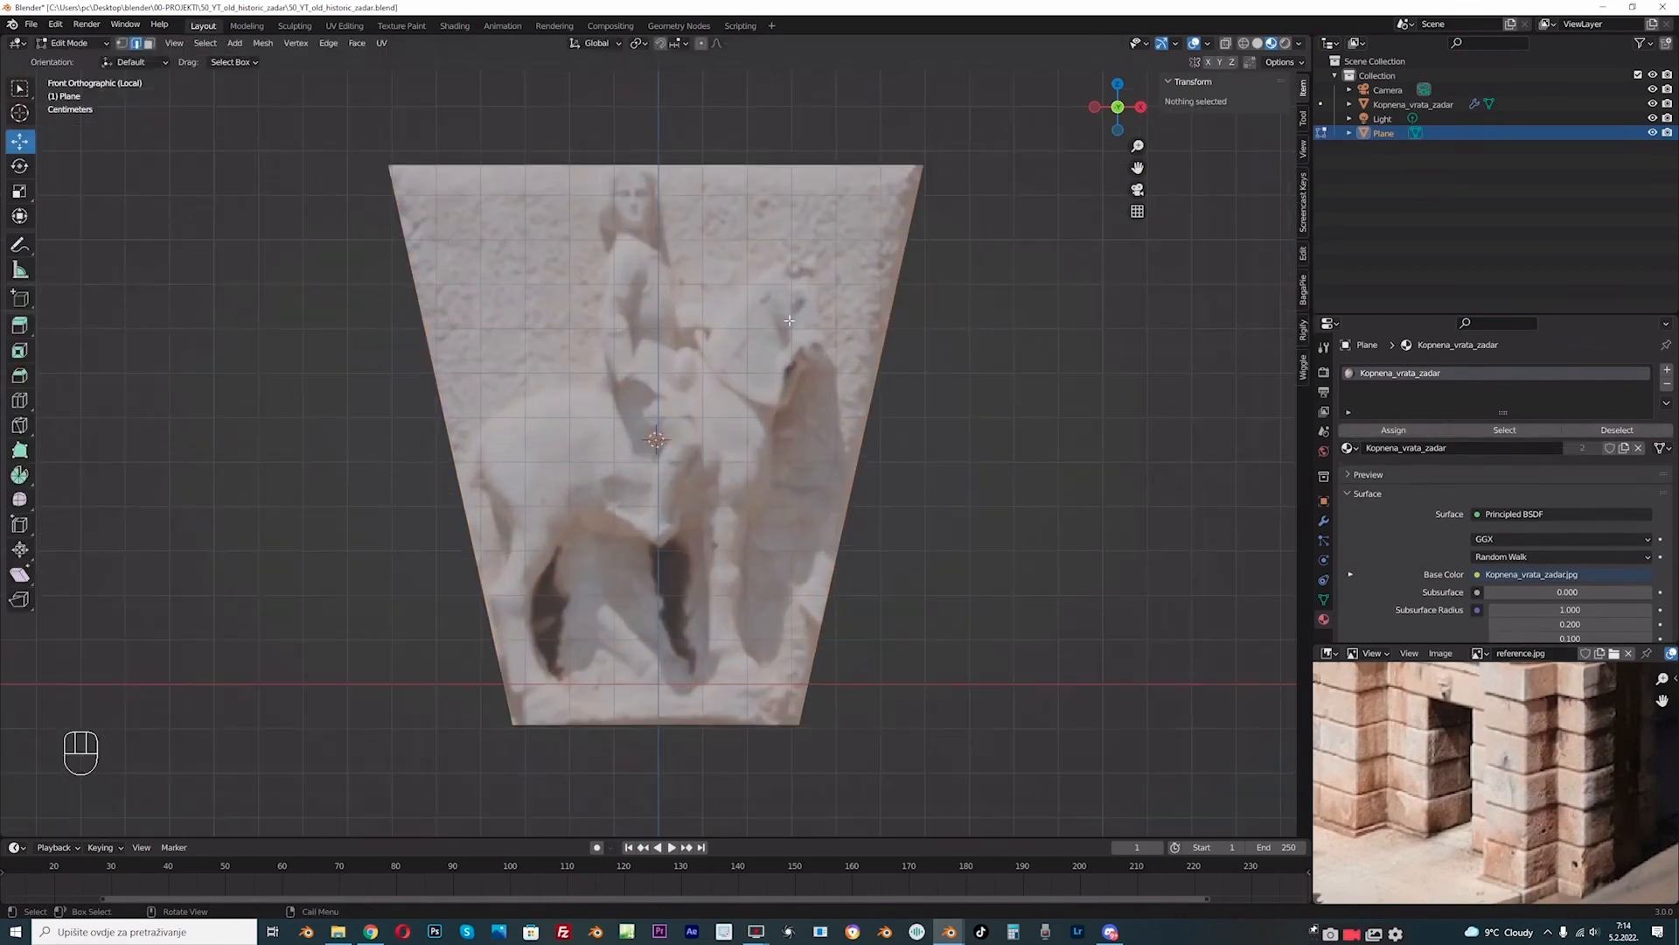
Step: Knife-cut a closed outline around the rider and horse on the plane, following the silhouette in the texture down to the plane's lower edge
key(k)
click(668, 251)
click(661, 213)
click(658, 179)
click(622, 163)
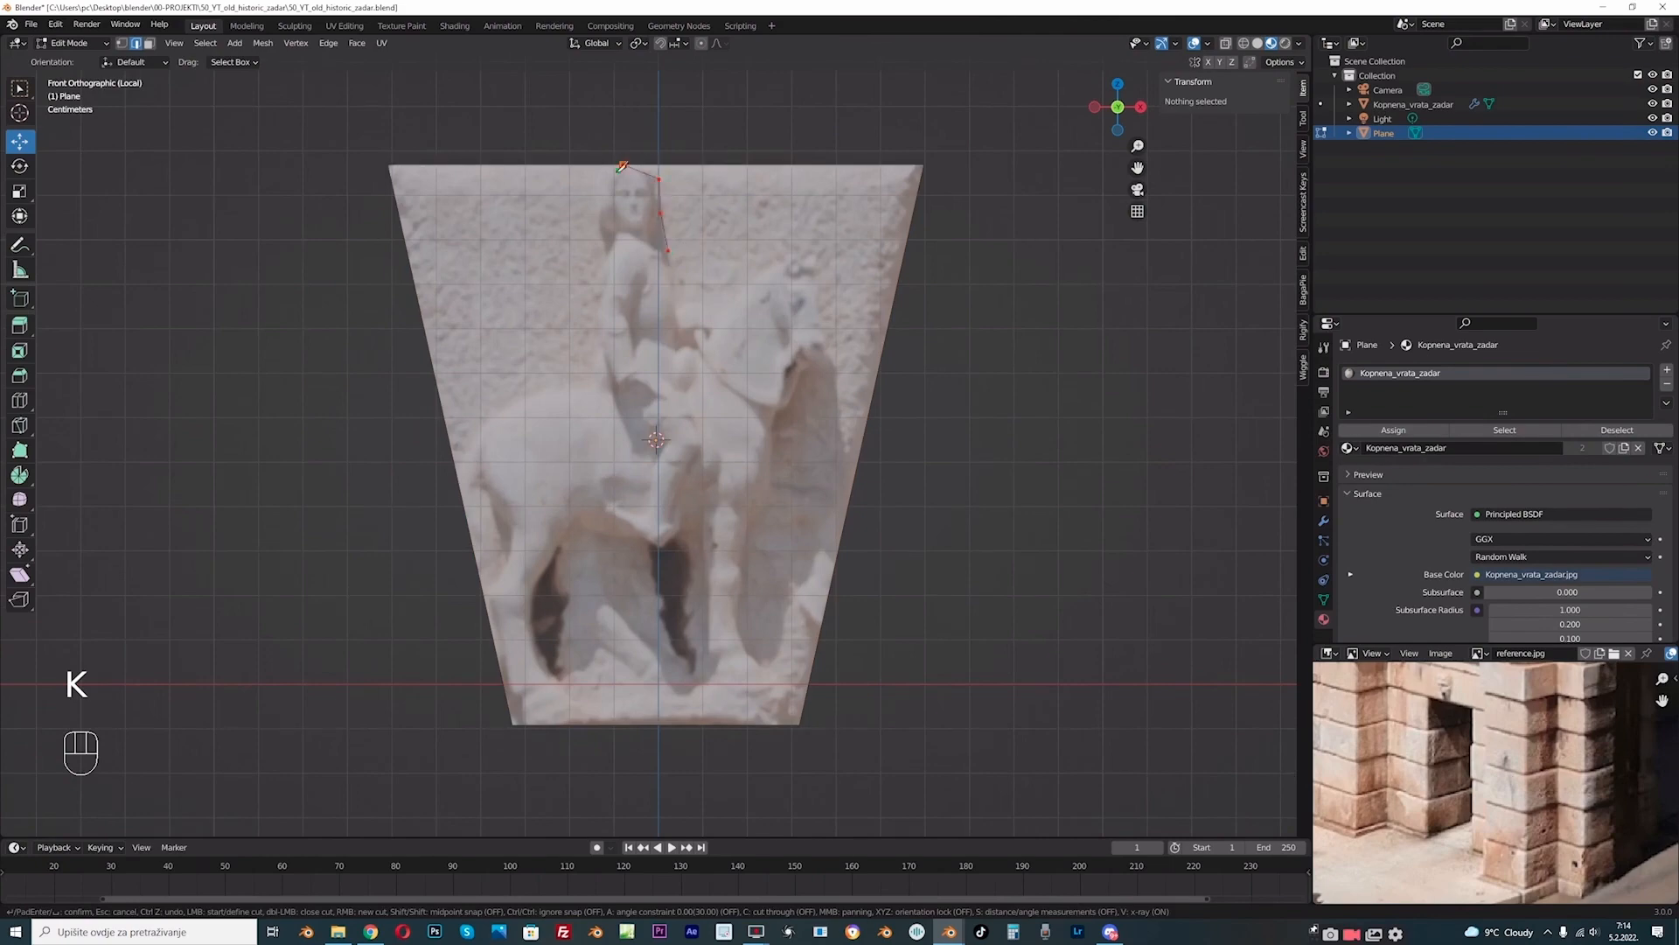
click(602, 188)
click(596, 225)
click(605, 249)
click(597, 272)
click(601, 332)
click(610, 359)
click(612, 381)
click(558, 391)
click(528, 398)
click(504, 411)
click(482, 429)
click(472, 456)
click(487, 485)
click(512, 525)
click(500, 557)
click(482, 586)
click(511, 724)
click(582, 725)
click(573, 691)
click(545, 665)
click(529, 628)
click(536, 585)
click(571, 532)
click(592, 521)
click(616, 537)
click(659, 540)
click(685, 535)
click(701, 520)
click(712, 529)
click(710, 583)
click(710, 604)
click(711, 637)
click(714, 670)
click(734, 687)
click(771, 682)
click(773, 663)
click(765, 643)
click(739, 621)
click(732, 604)
click(738, 584)
click(750, 522)
click(771, 495)
click(773, 463)
click(773, 429)
click(785, 407)
click(802, 367)
click(828, 345)
click(816, 302)
click(815, 257)
click(780, 258)
click(761, 274)
click(730, 306)
click(717, 327)
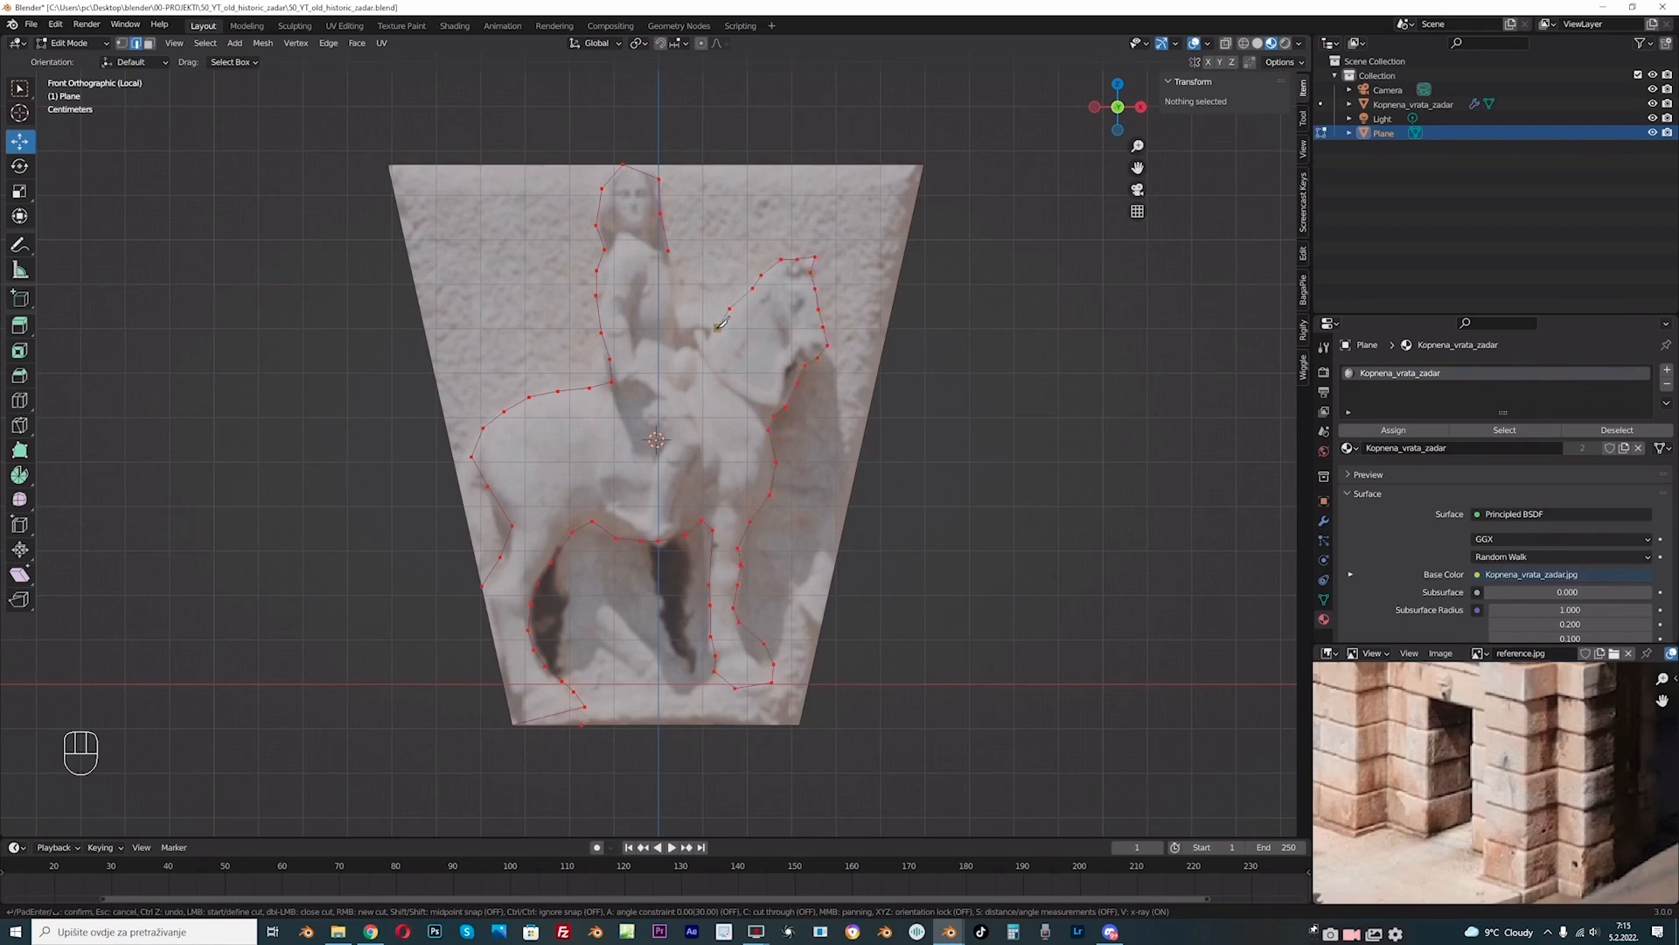
click(703, 316)
click(690, 312)
click(674, 309)
click(675, 258)
key(Return)
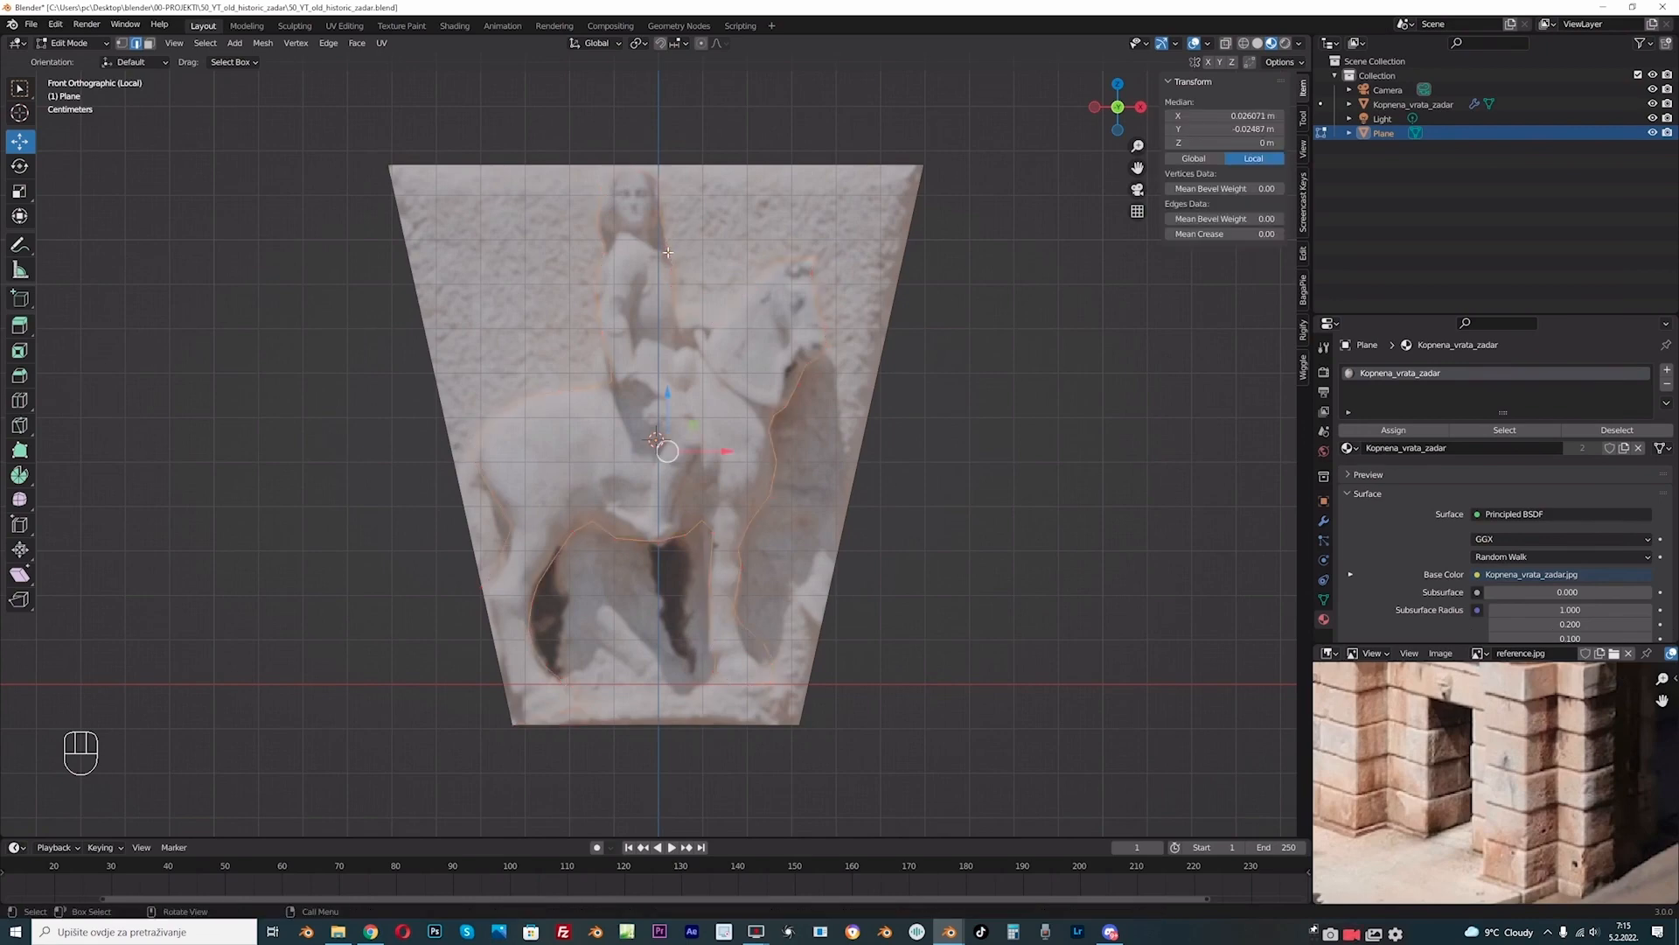
Step: In face select mode, delete the two background faces around the horseman cutout
middle_drag(490, 203, 516, 323)
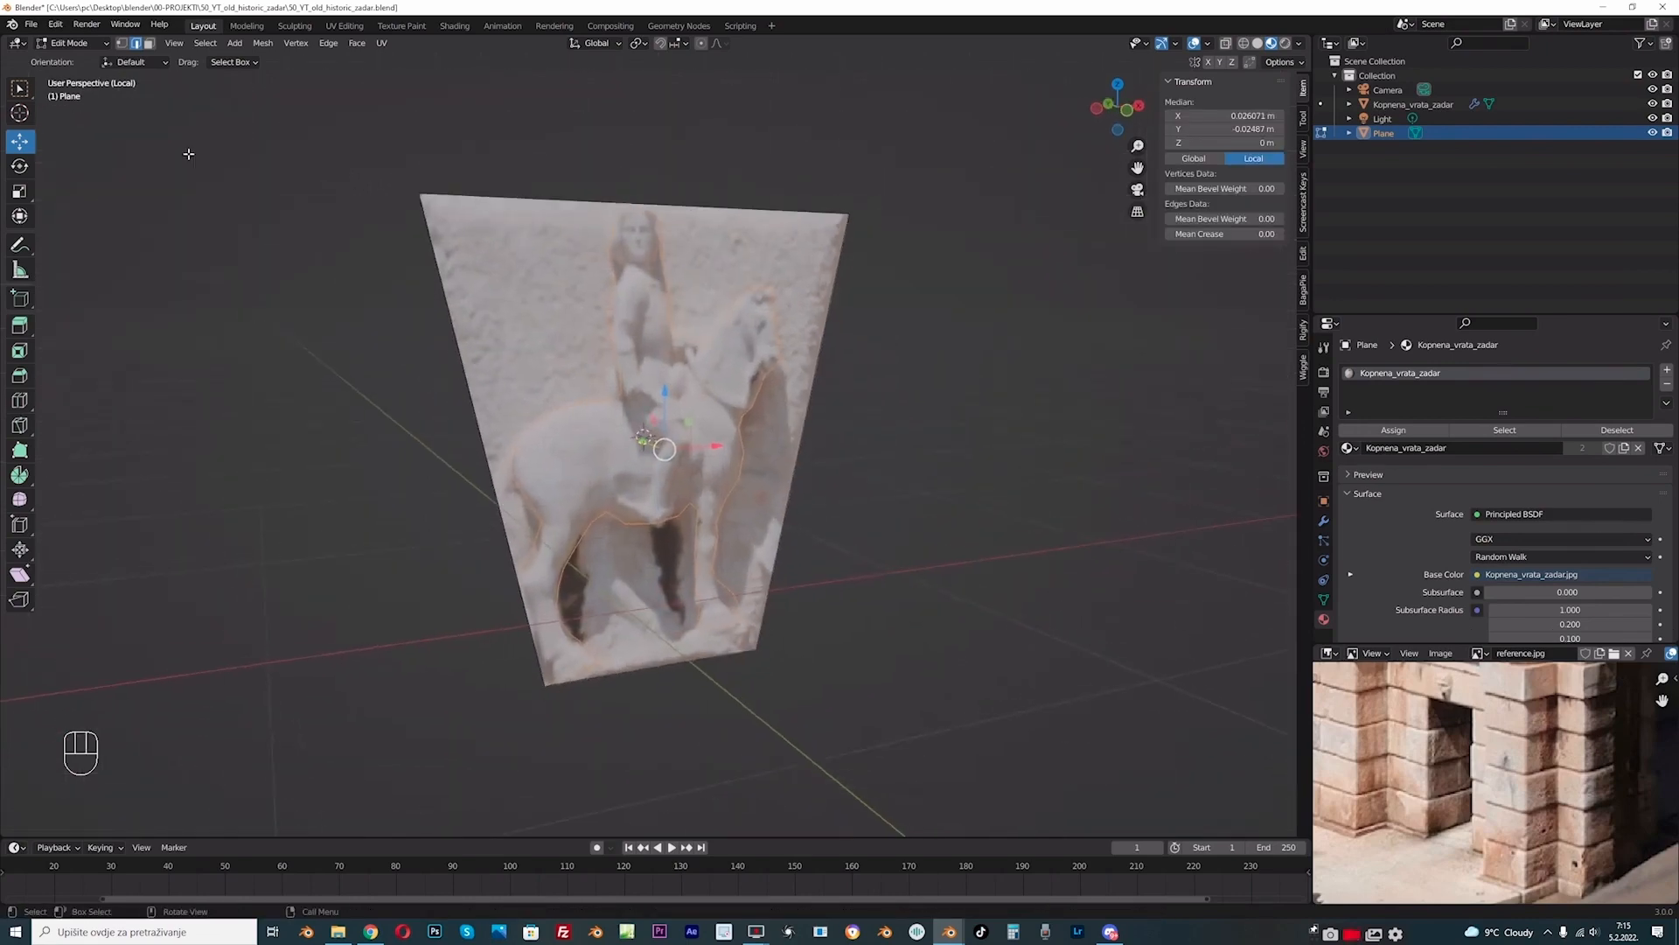
click(149, 42)
click(592, 326)
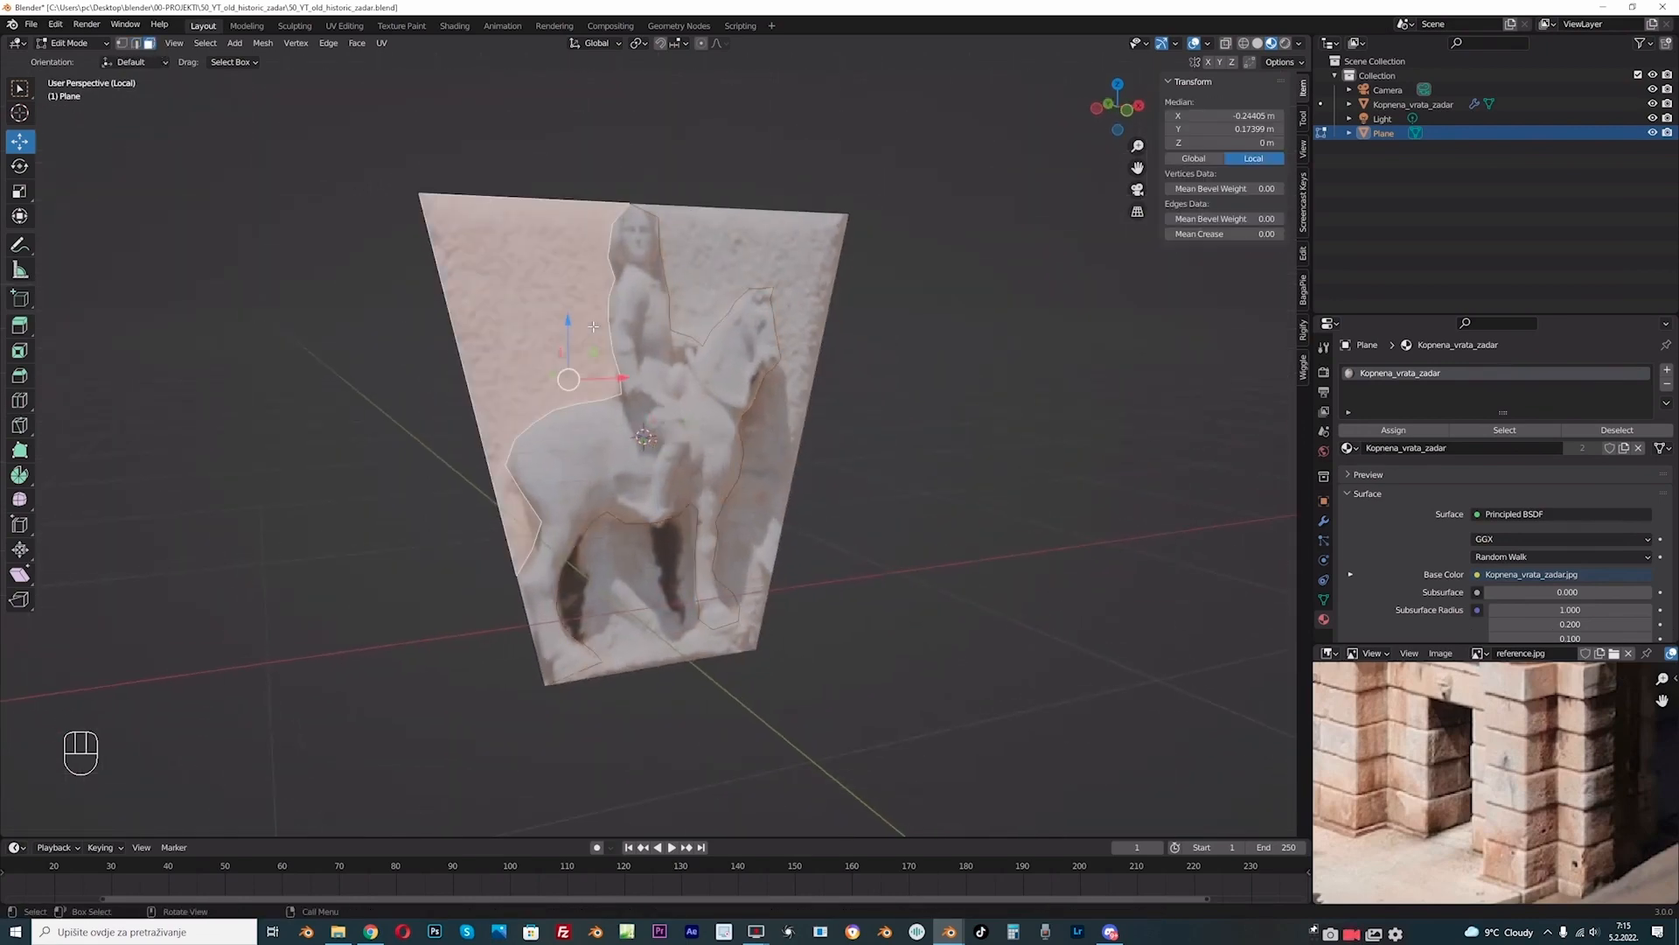
key(Delete)
click(708, 289)
key(Delete)
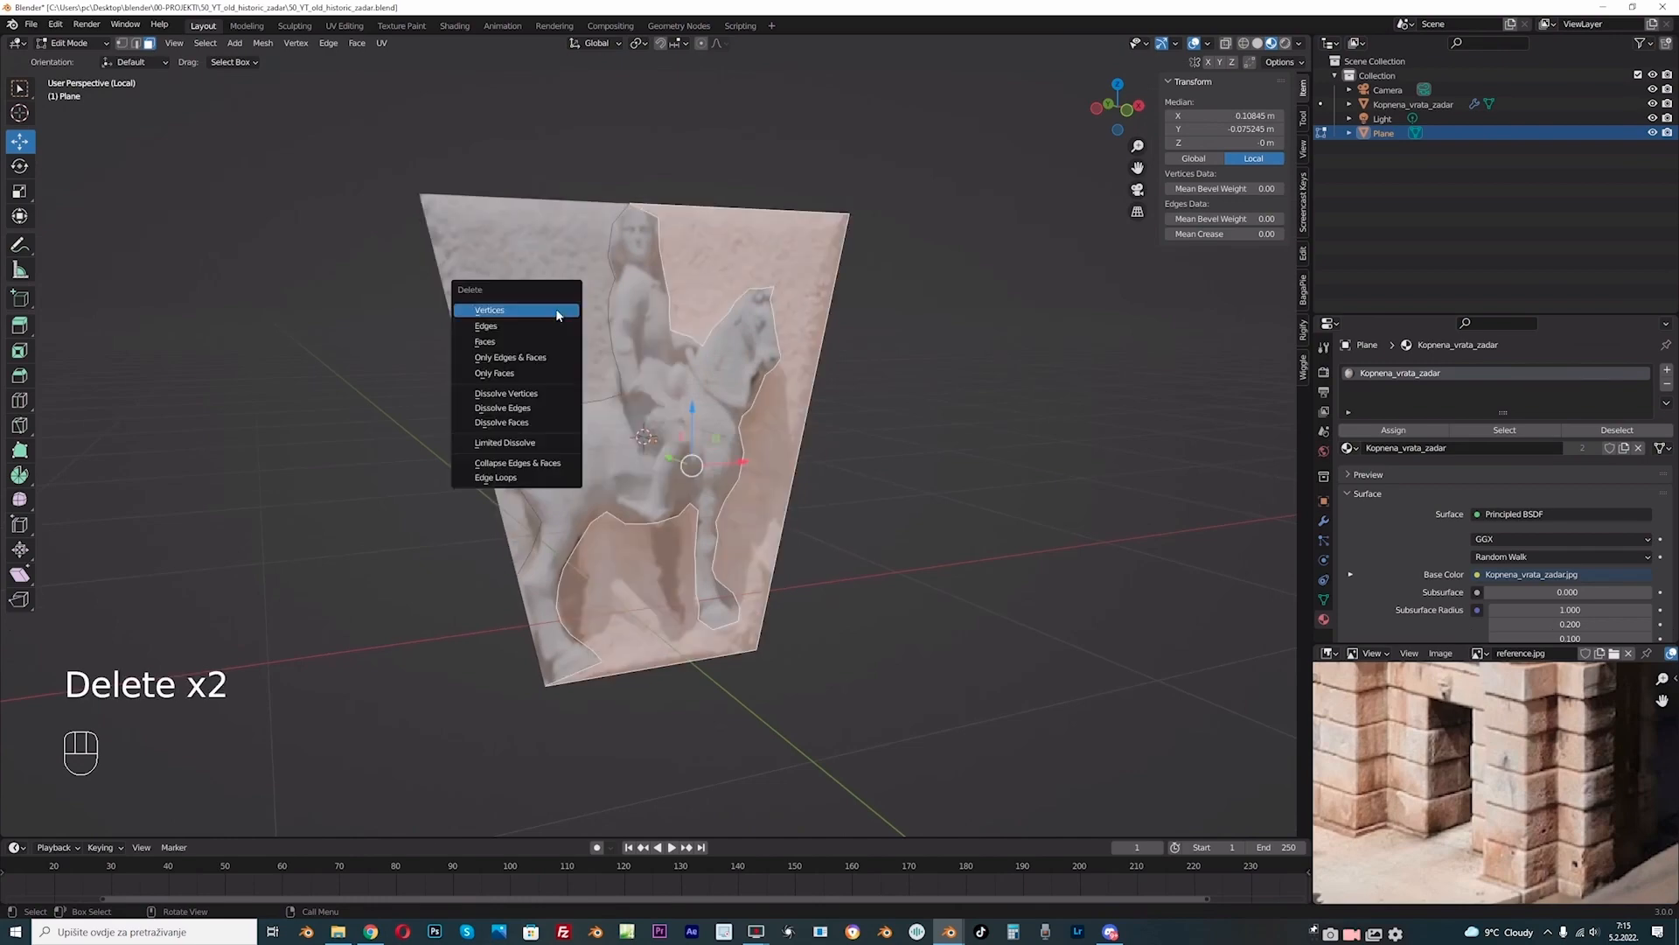
key(Delete)
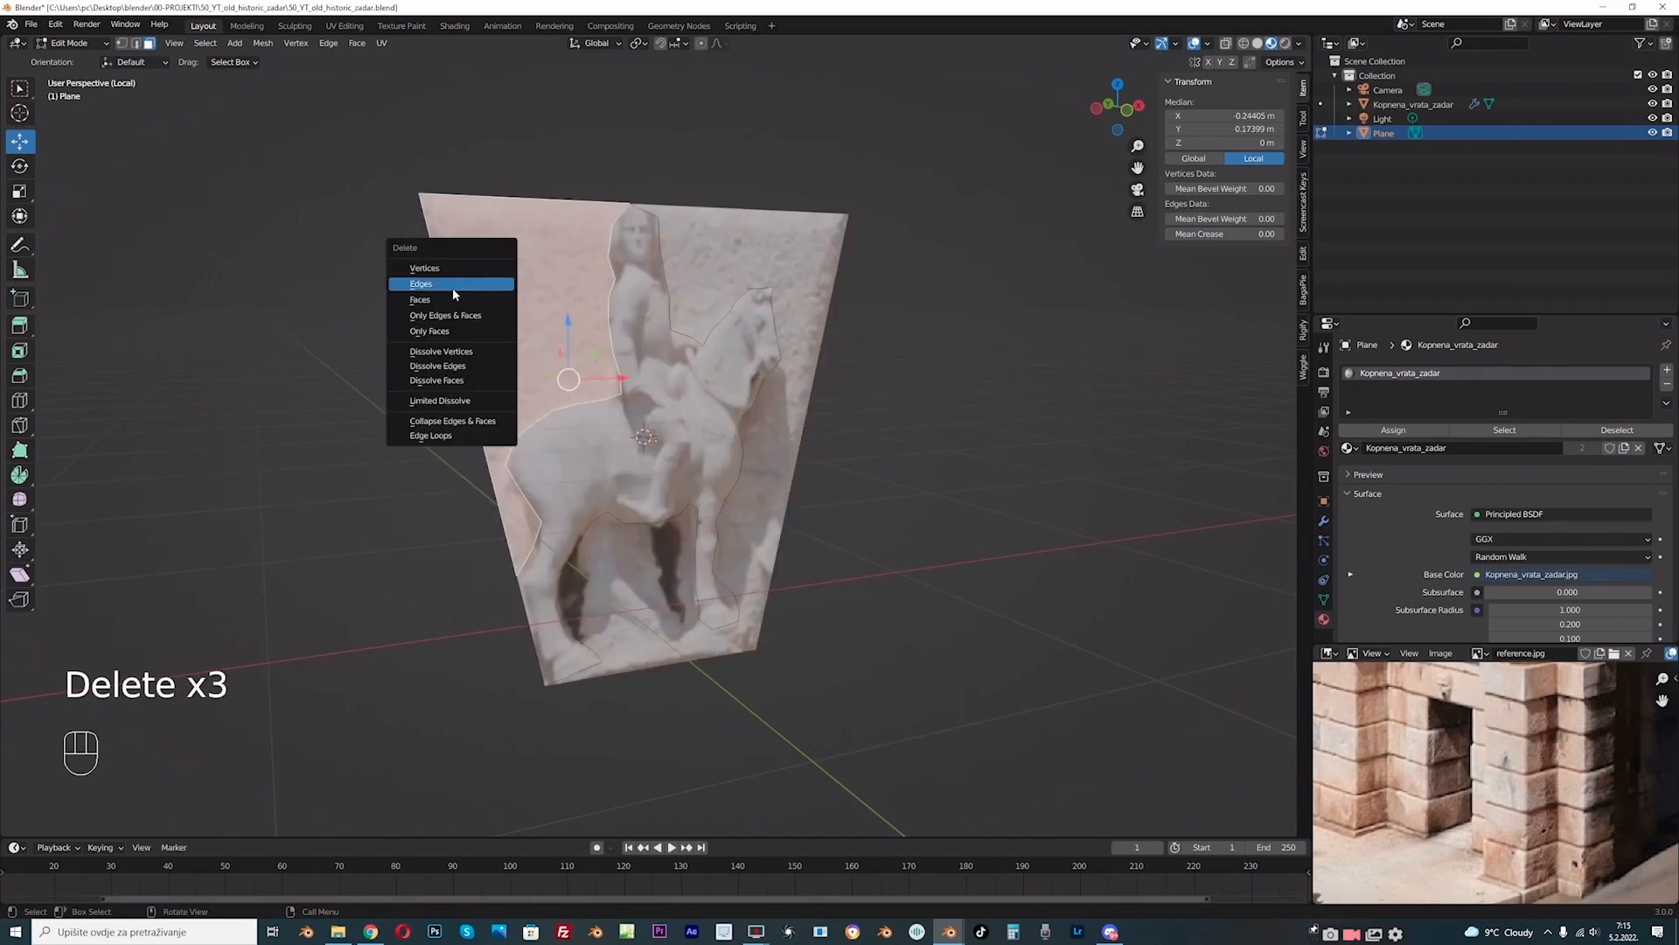
click(486, 288)
key(Delete)
click(746, 244)
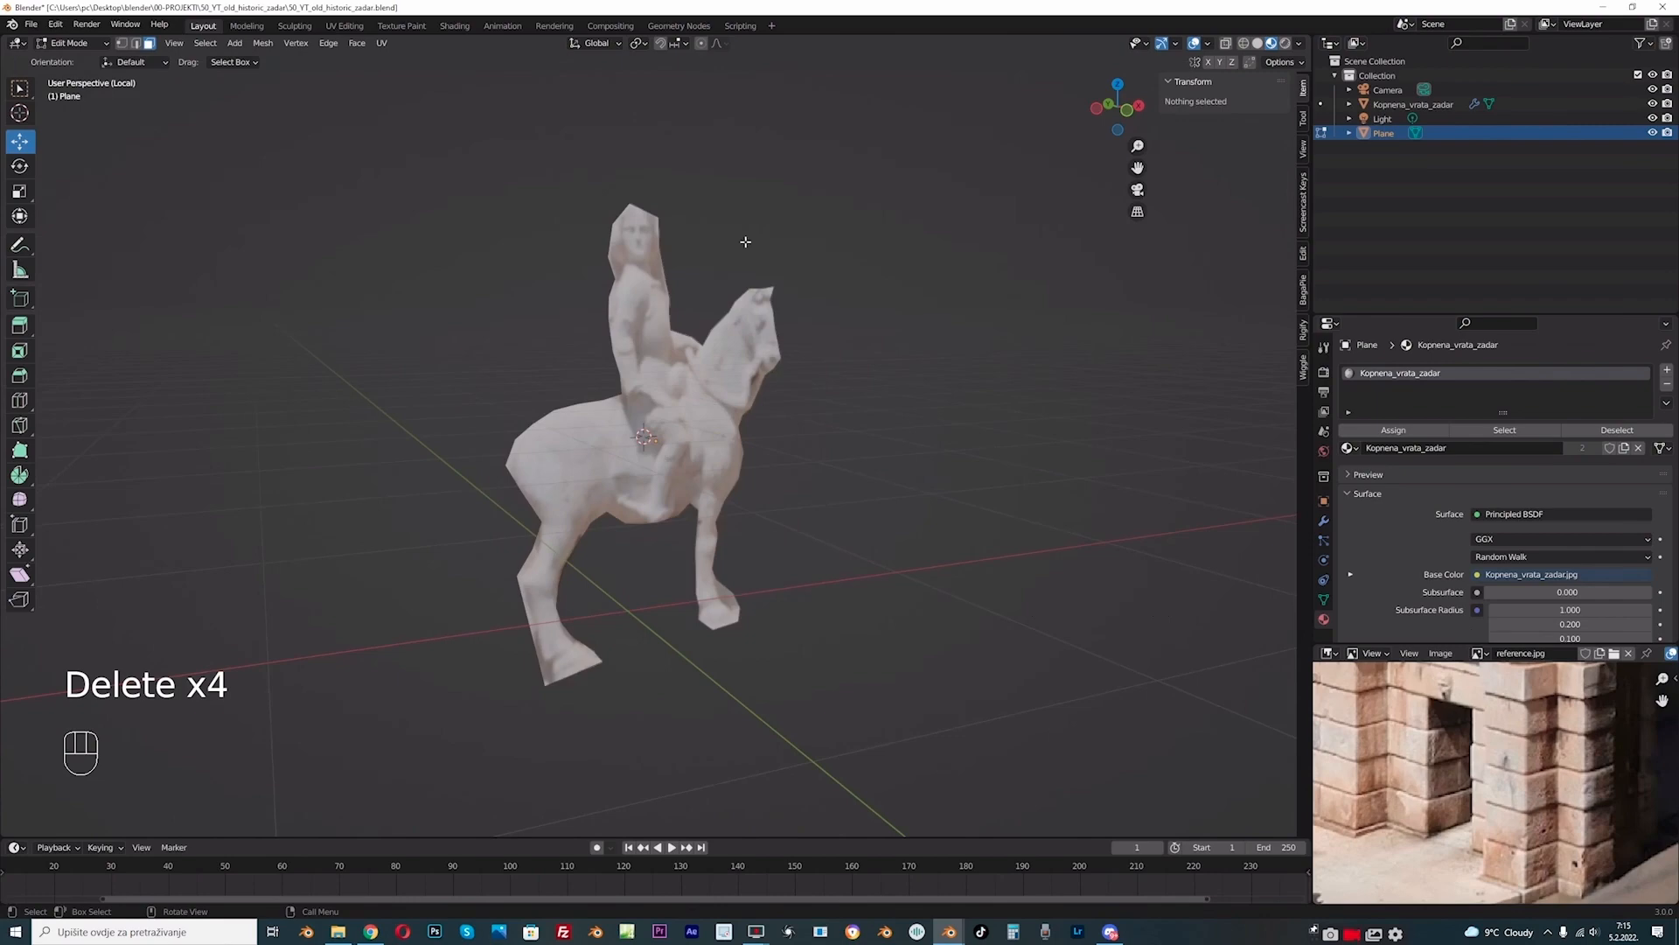
Step: Extrude the horseman face forward along Y by about 0.078 m
click(656, 476)
middle_drag(656, 476, 774, 484)
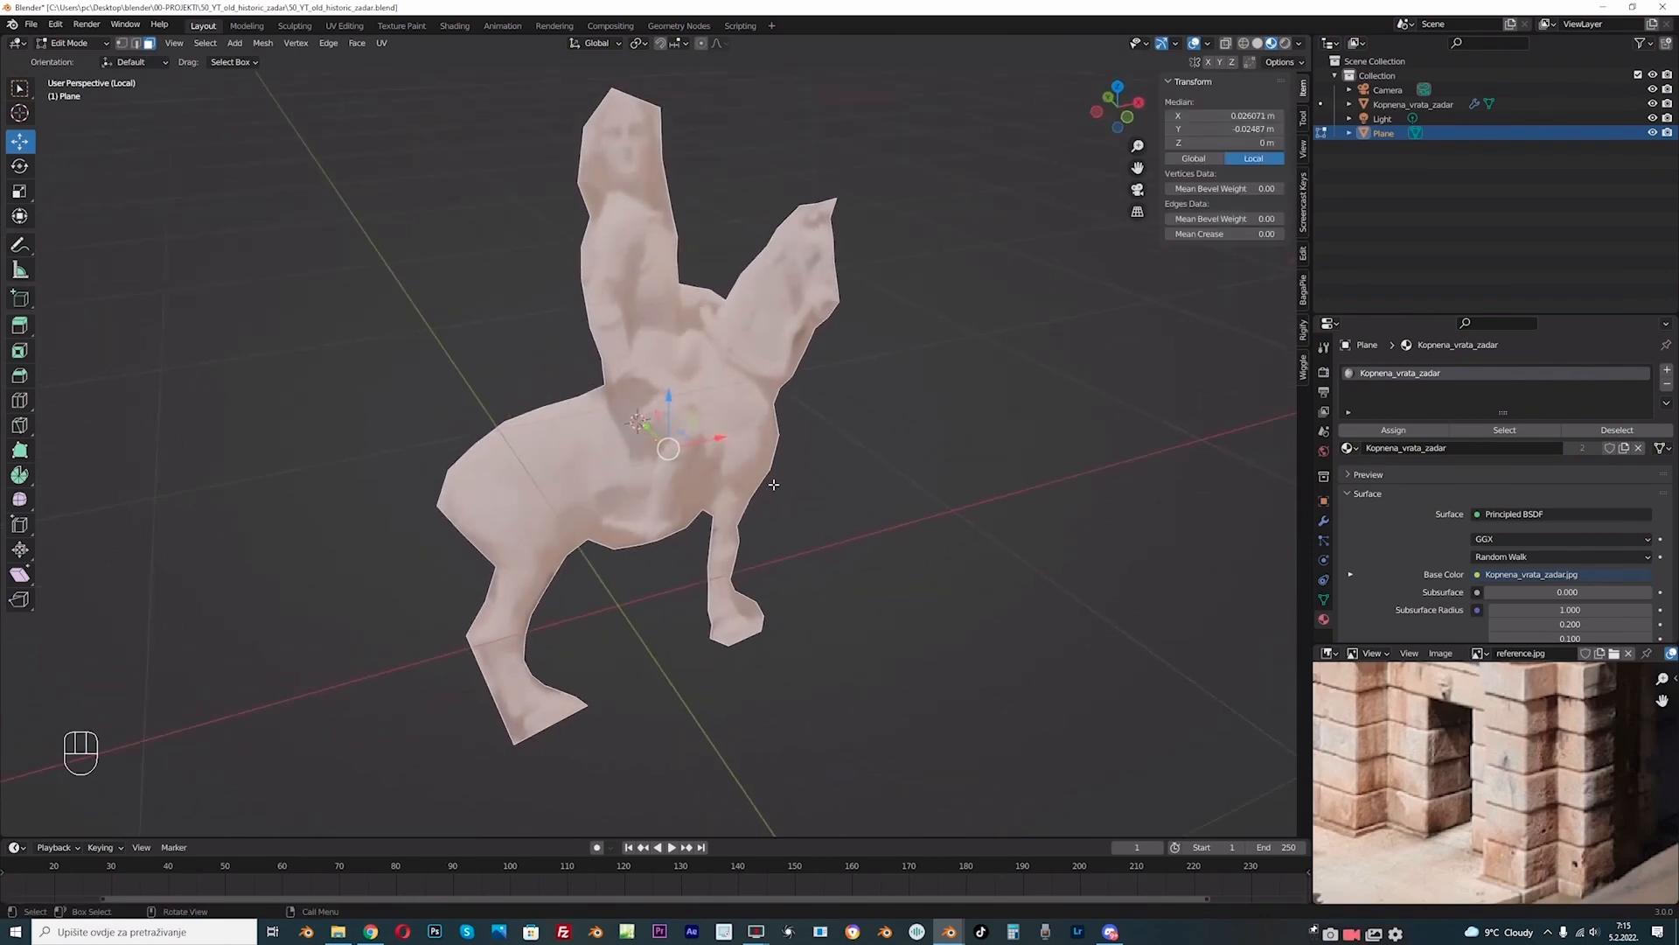
key(e)
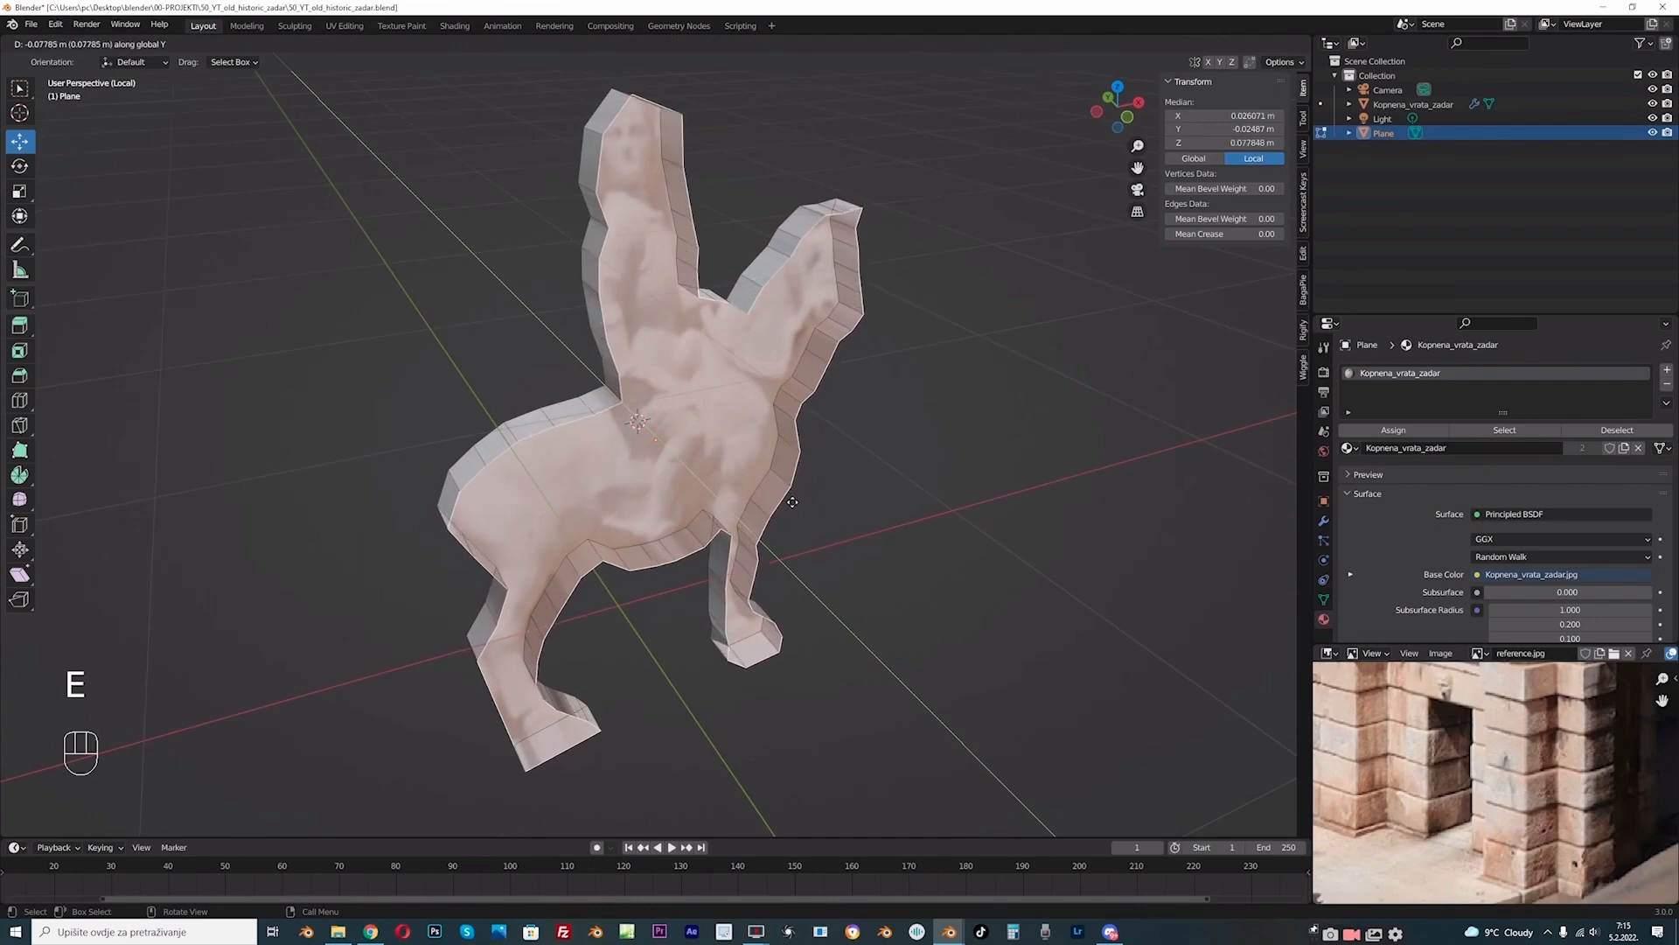
click(793, 502)
Step: Bevel the front rim of the extruded horseman about 0.023 m wide with 4 segments
middle_drag(792, 502, 900, 415)
key(ctrl+b)
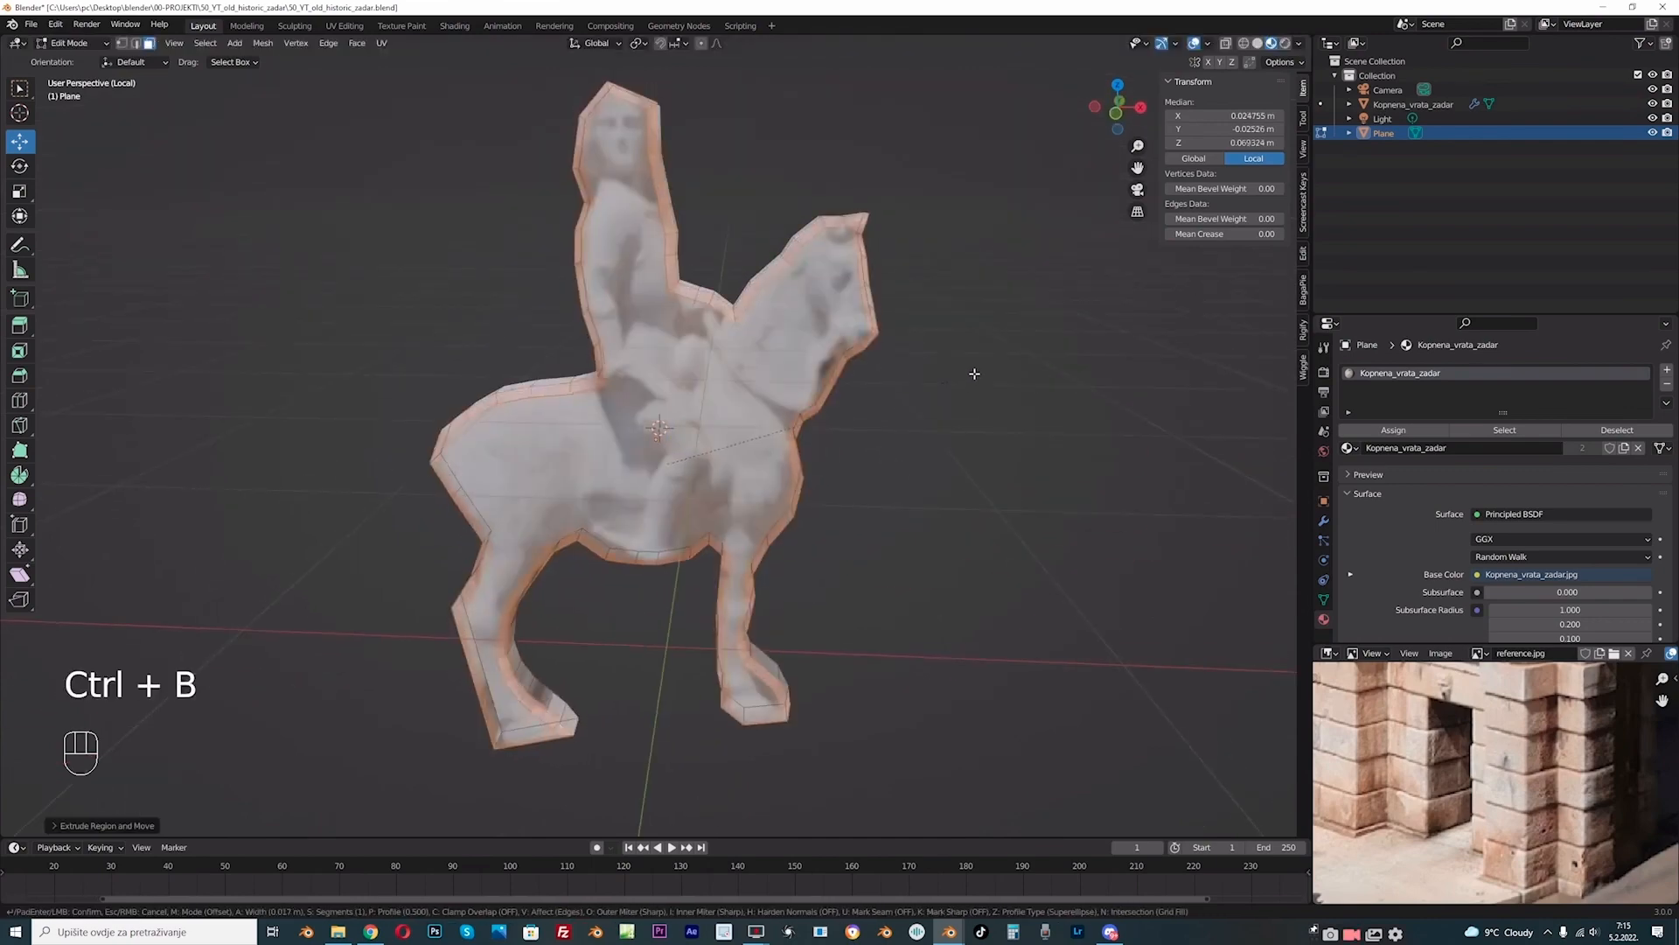
scroll(974, 373, up, 2)
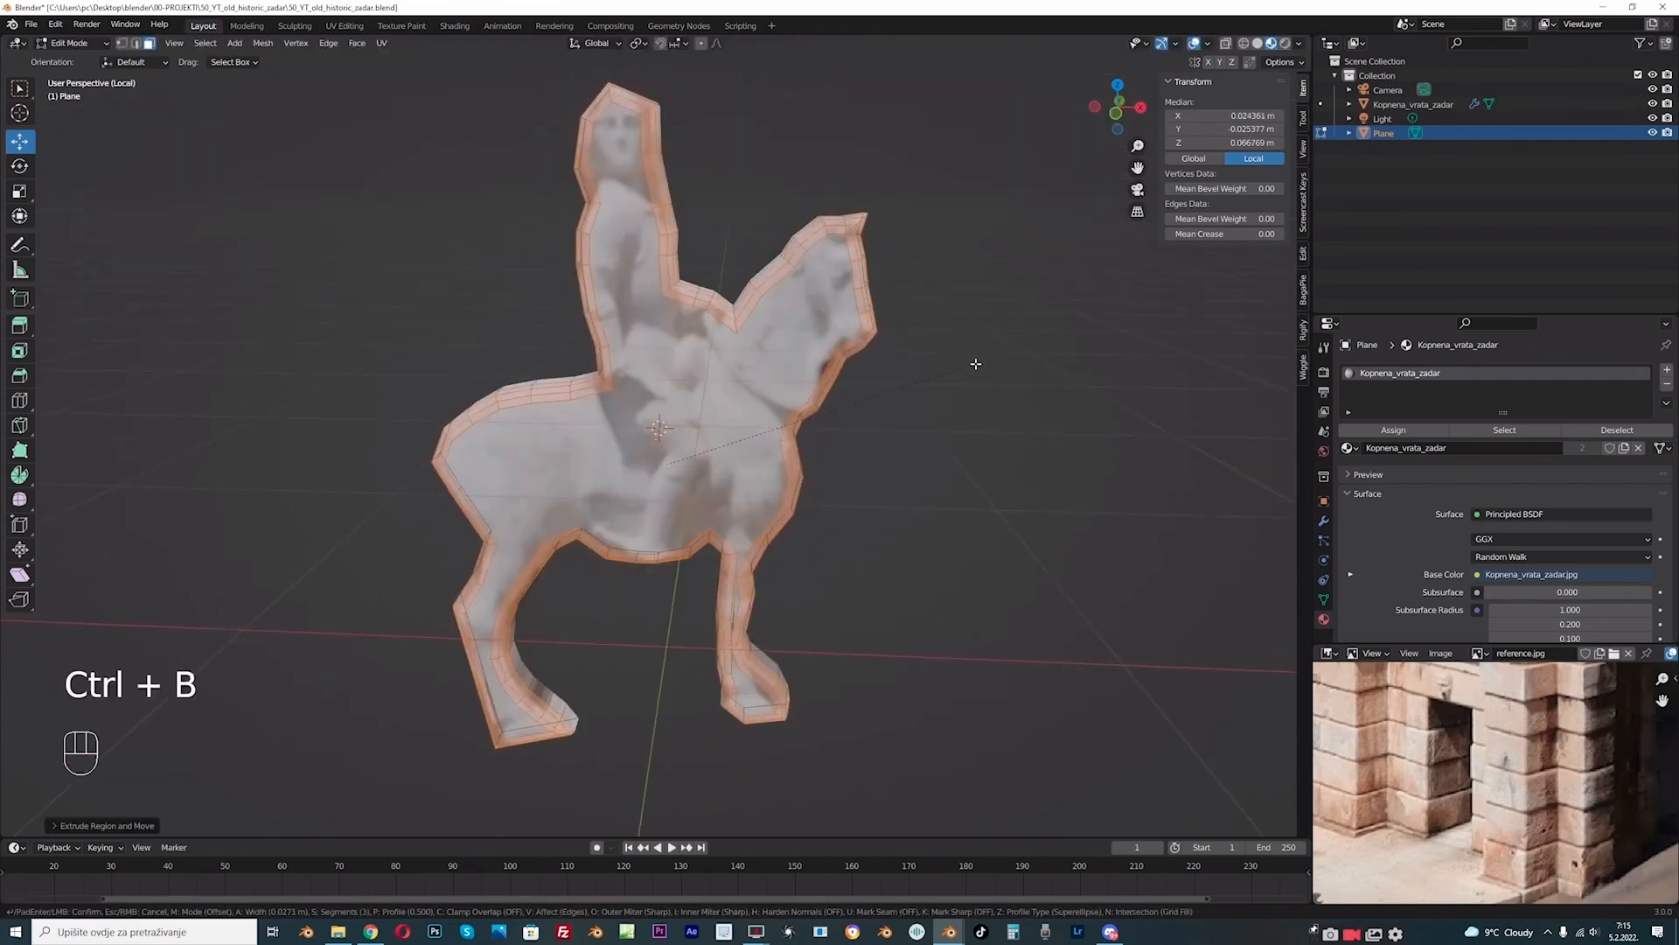
scroll(975, 364, up, 1)
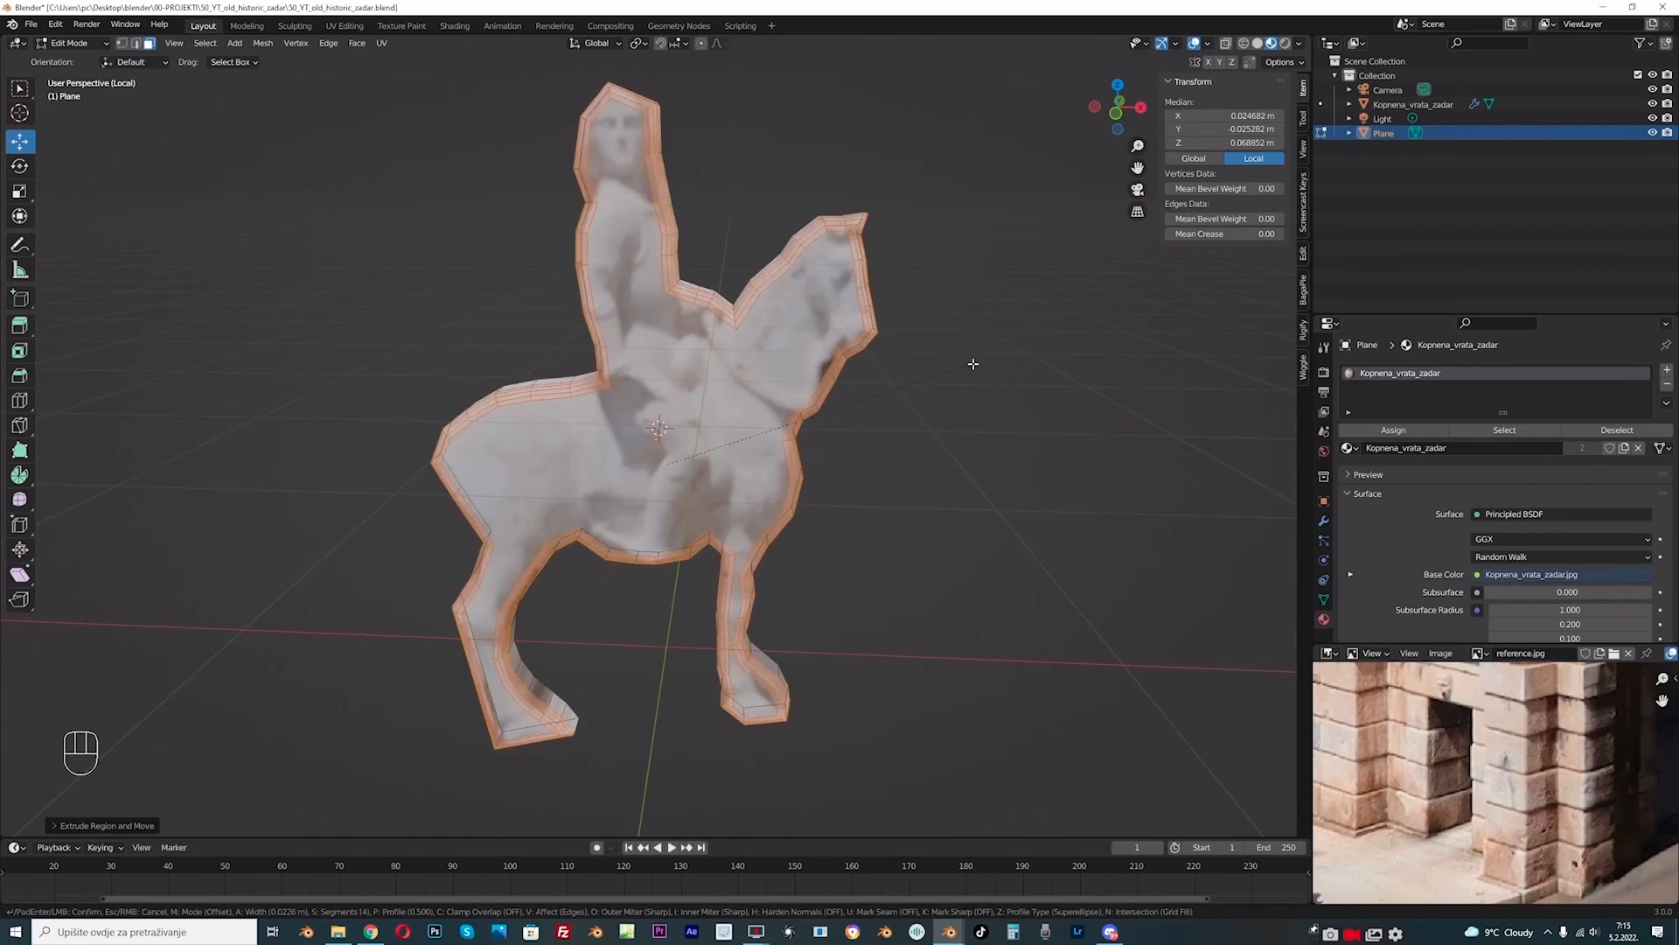
click(973, 363)
Step: Move the beveled rim of the horseman about 0.02 m back along its depth axis
middle_drag(866, 412, 963, 402)
key(g)
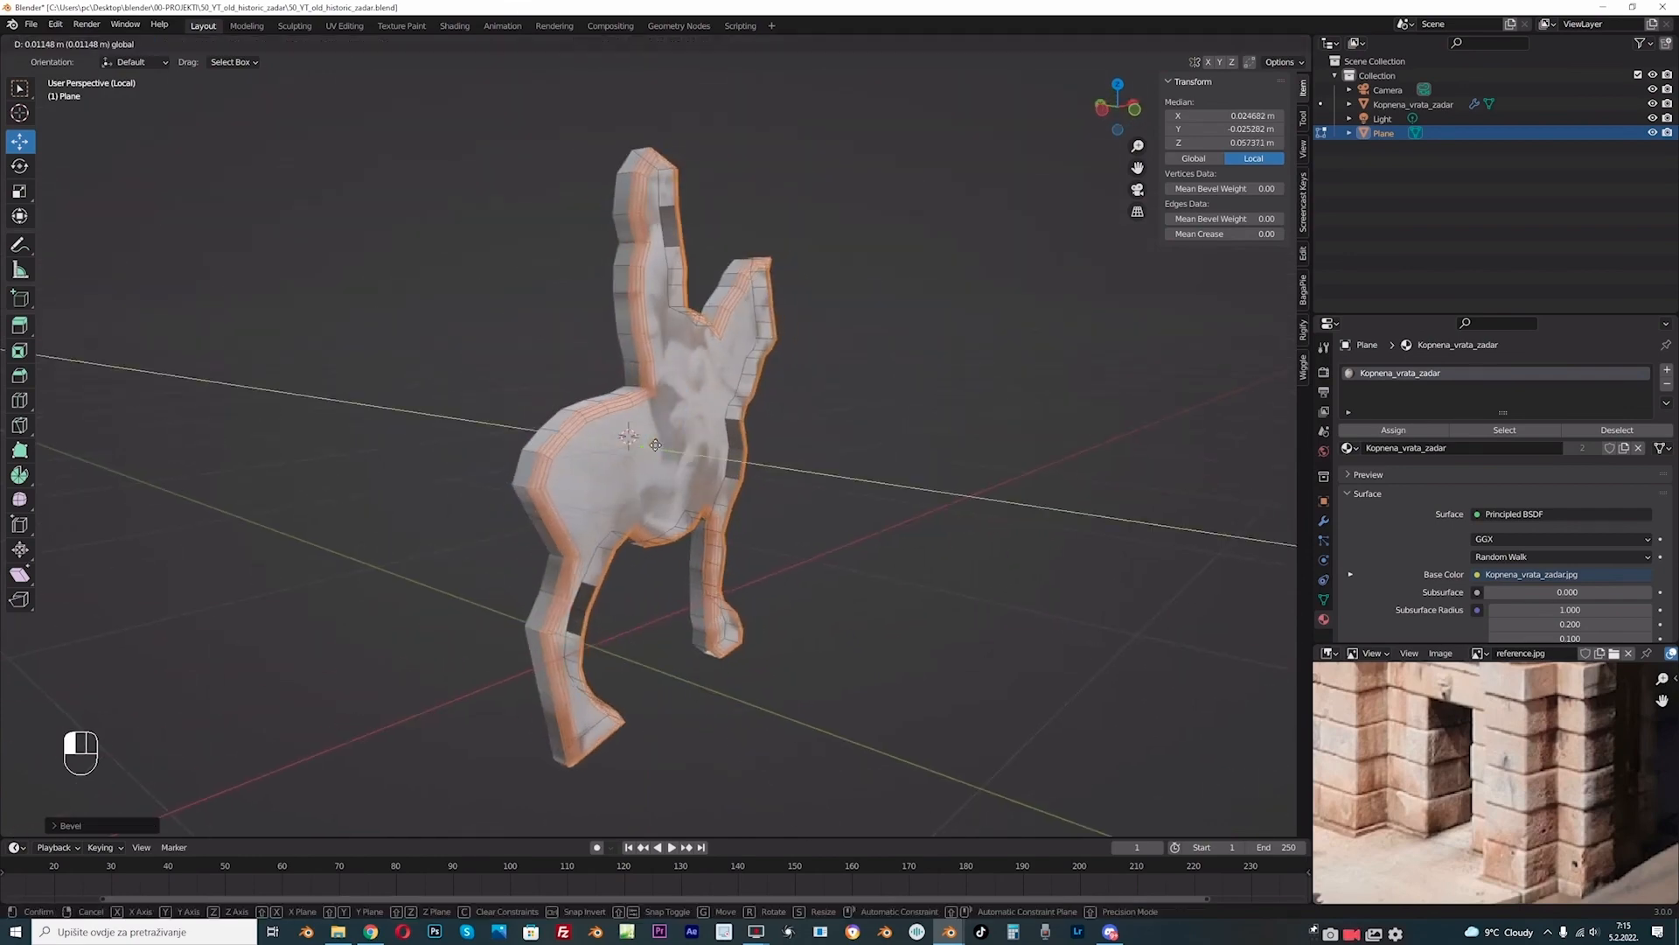
click(655, 444)
middle_drag(655, 444, 606, 432)
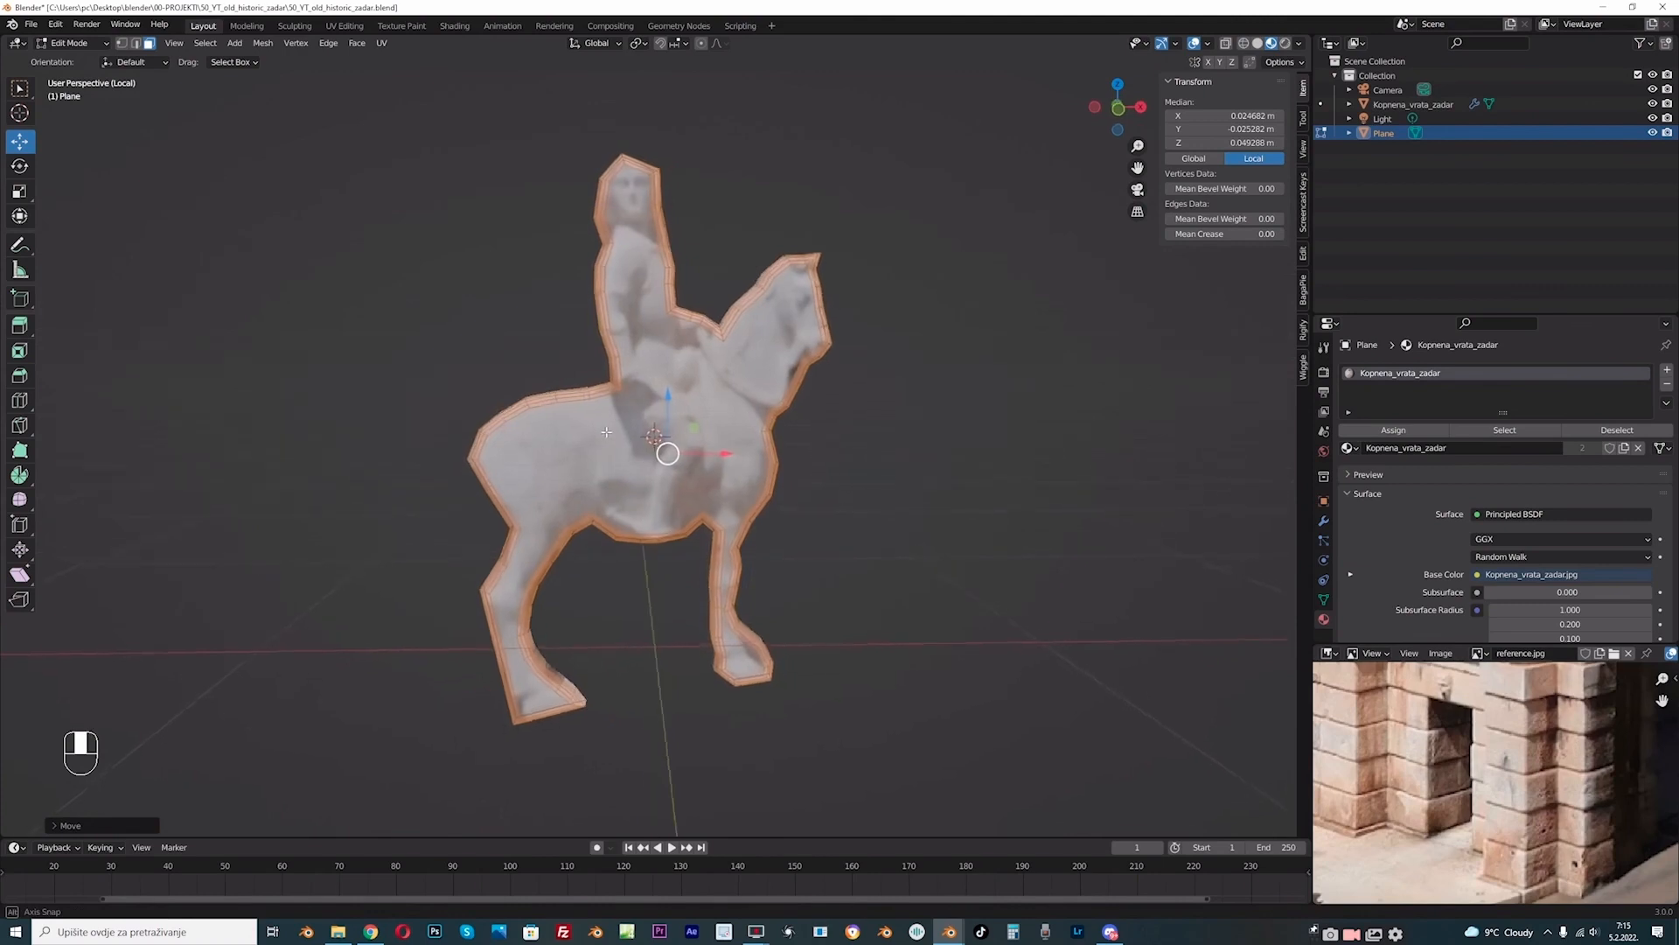
Step: Preview the whole gate in rendered shading with the World properties open, and return to solid shading
drag(1137, 167, 1124, 181)
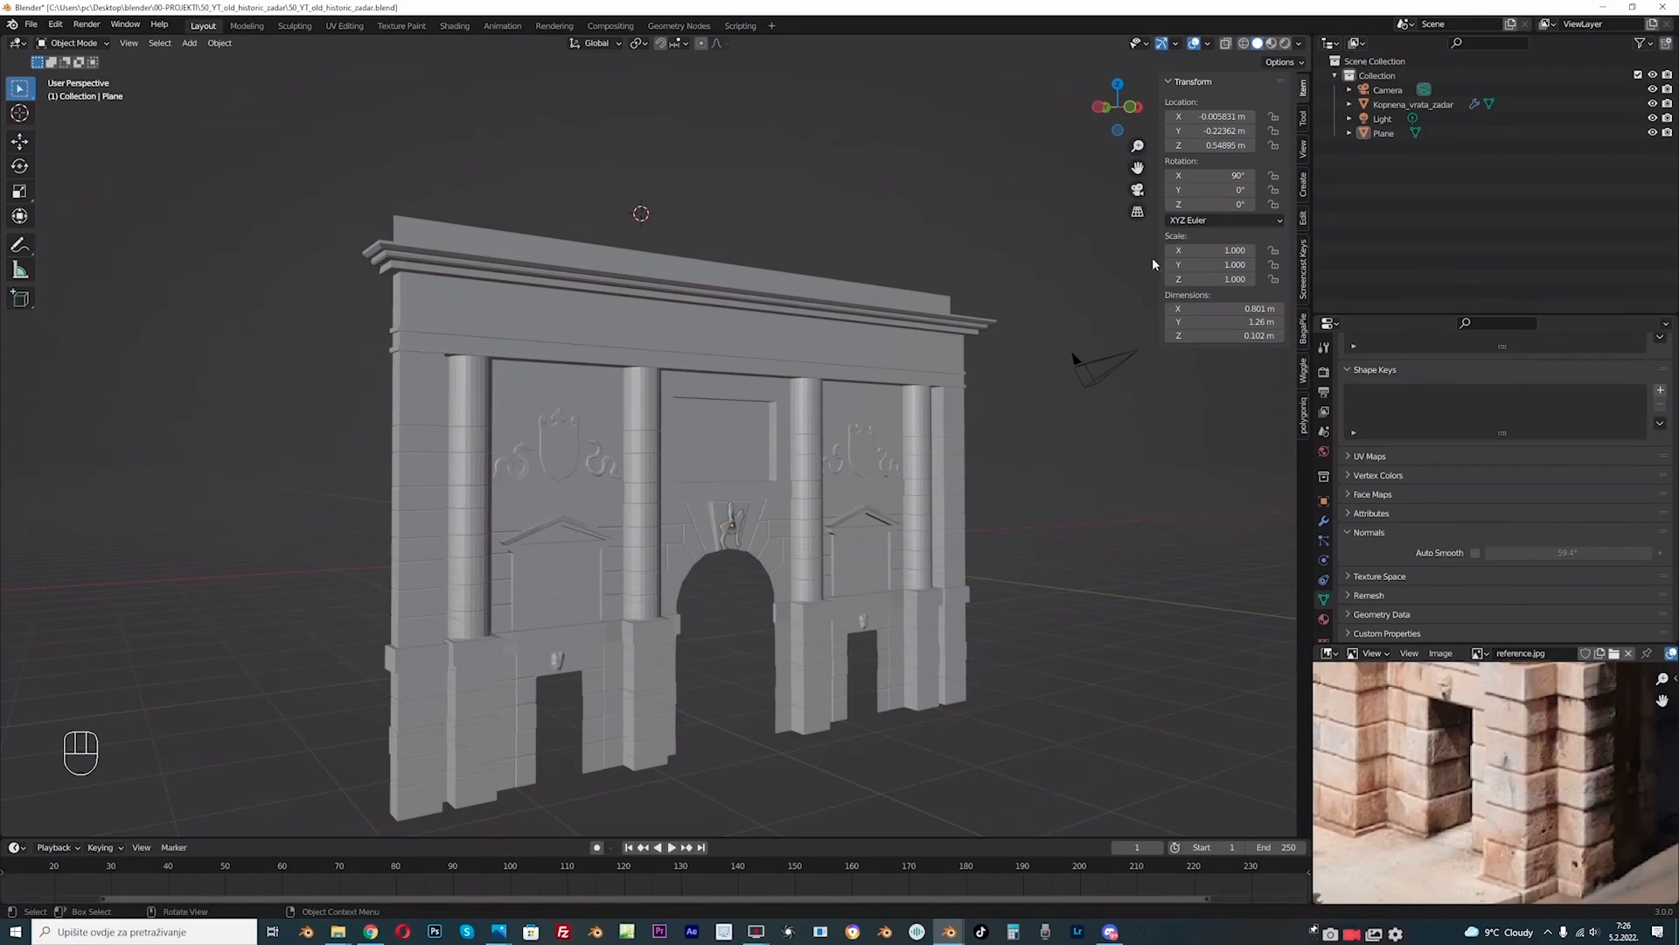
middle_drag(686, 424, 695, 441)
click(1285, 43)
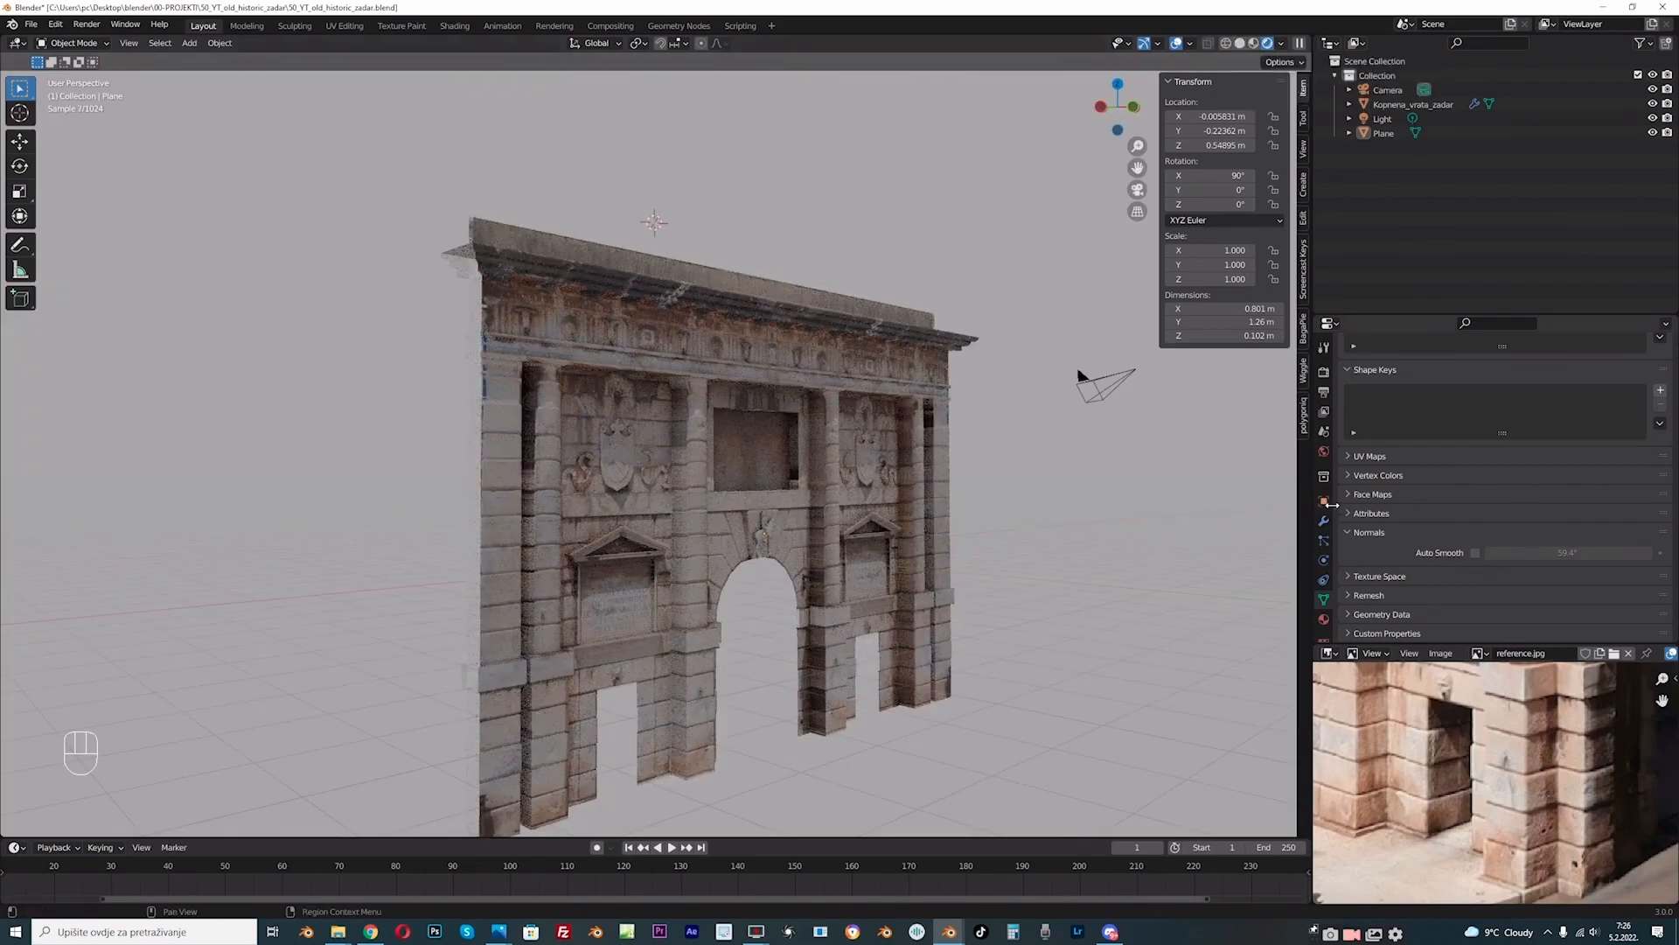
click(1323, 451)
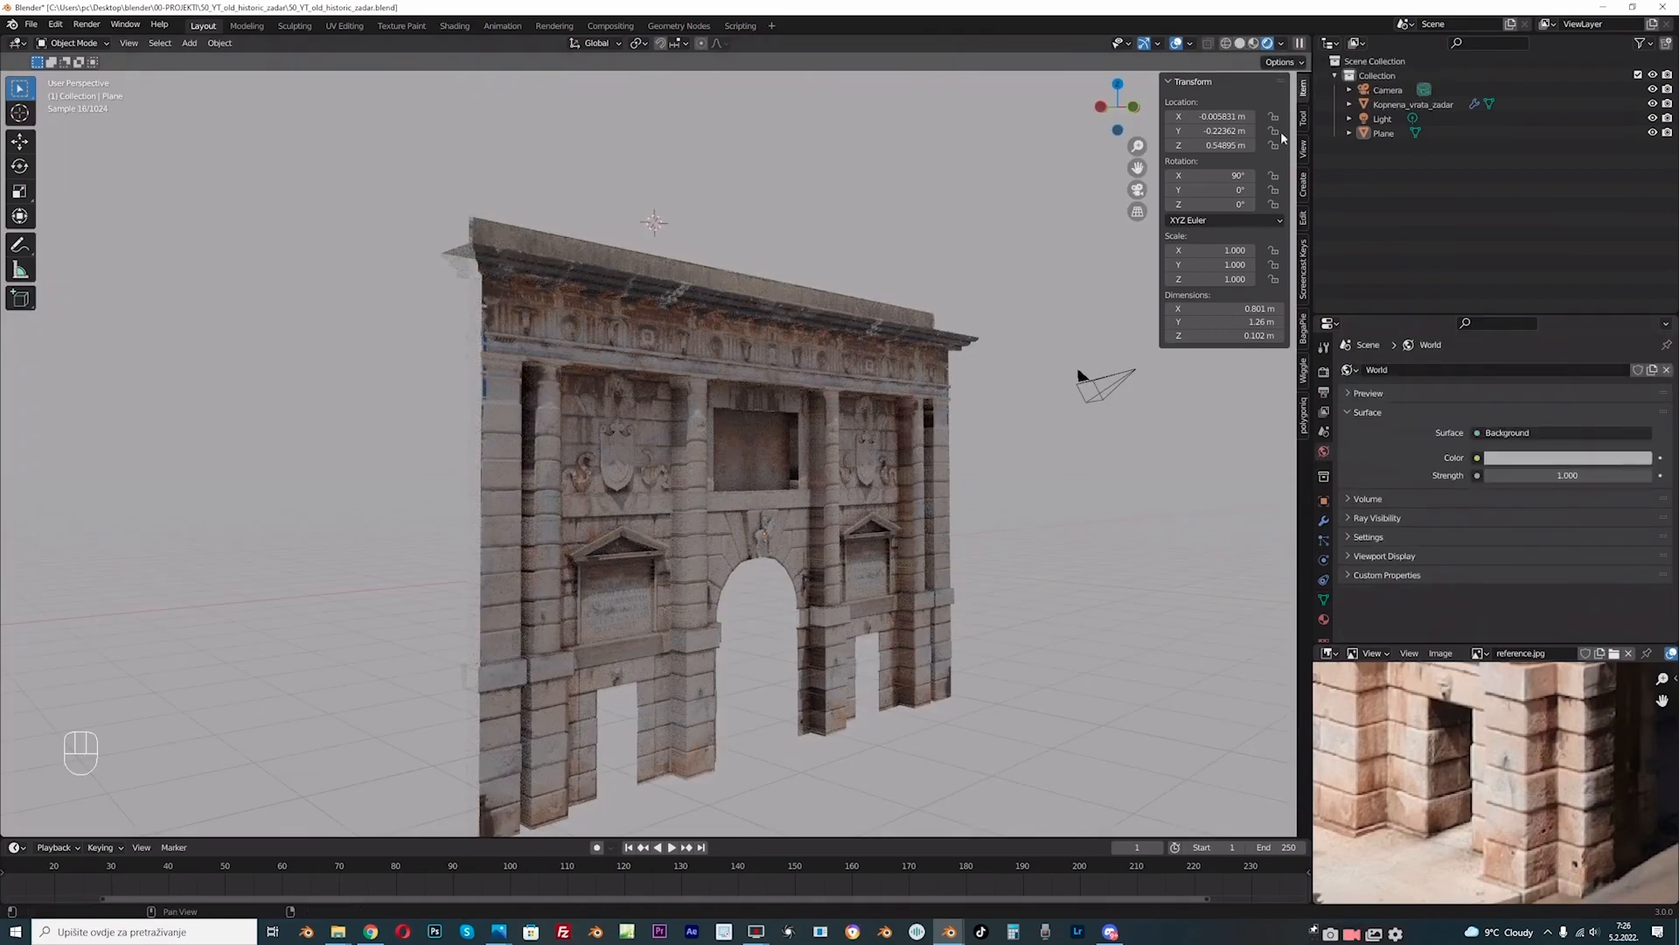
middle_drag(797, 411, 780, 447)
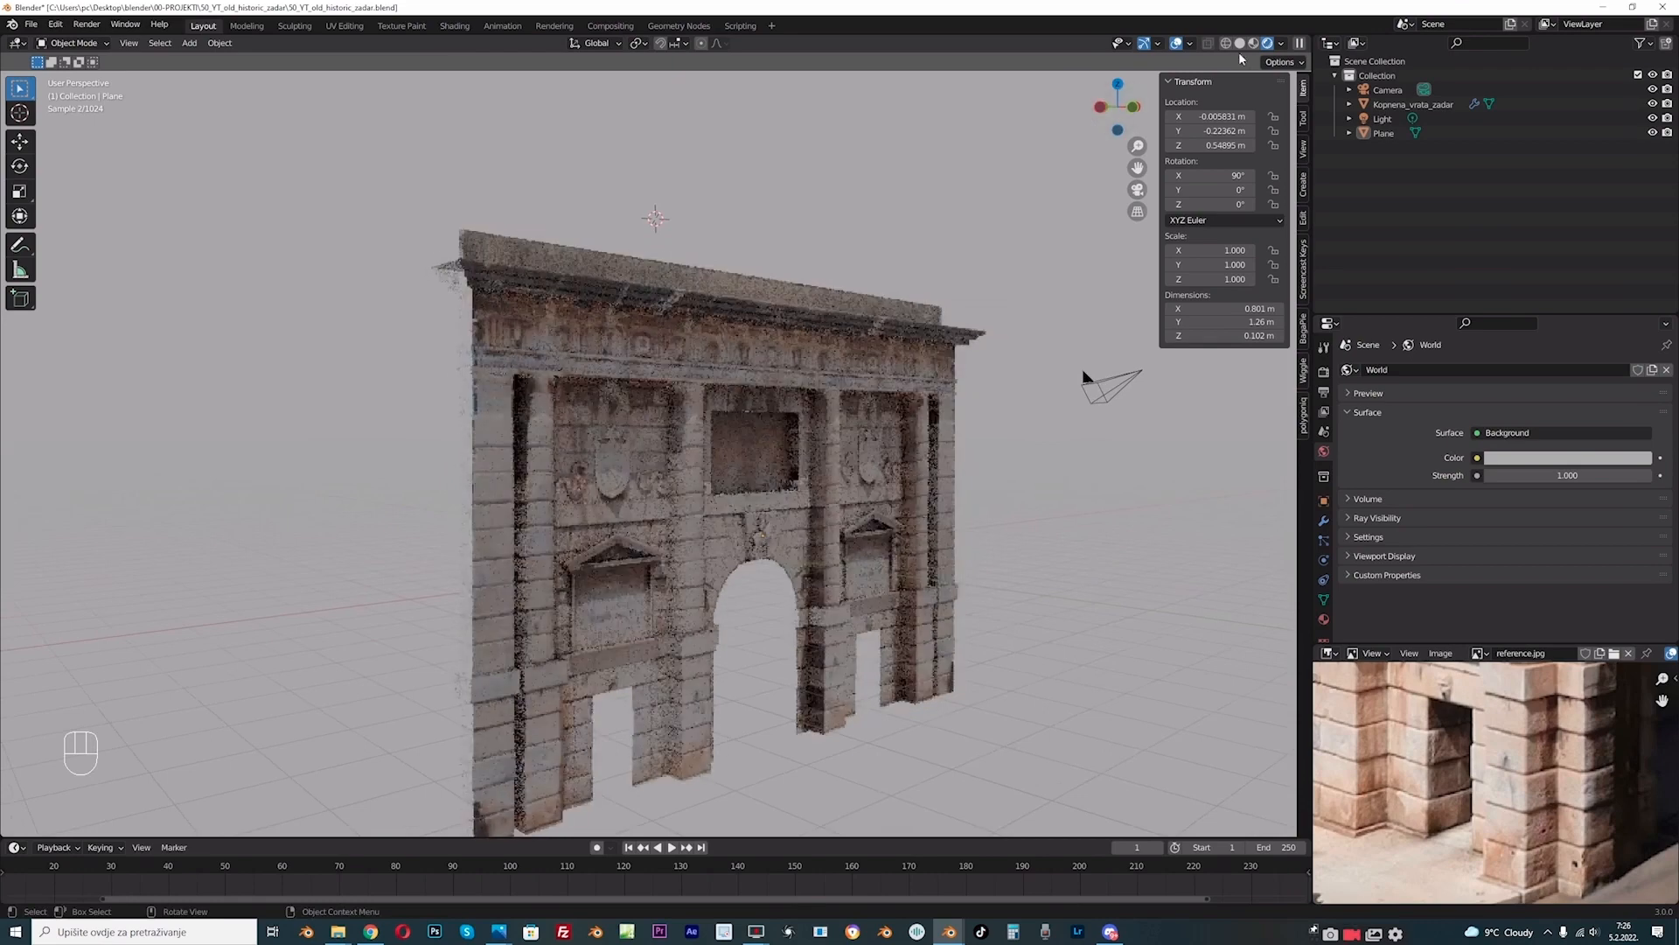
click(1226, 43)
click(1256, 43)
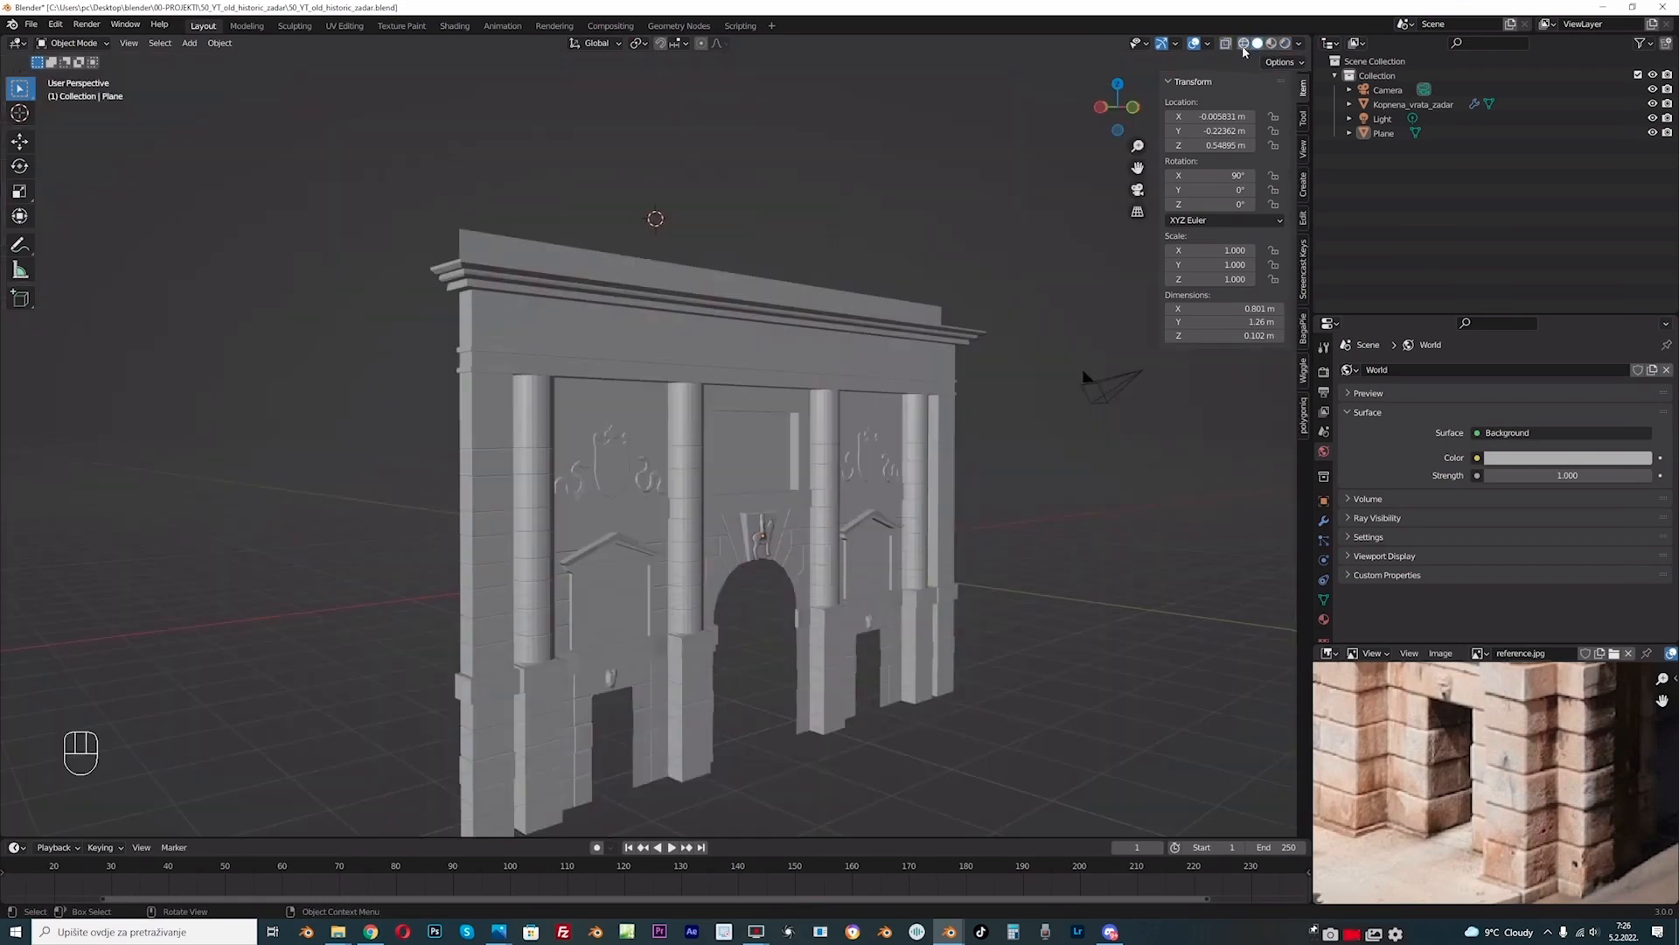
Step: Open the Shading workspace with the World node setup shown in the shader editor
click(458, 28)
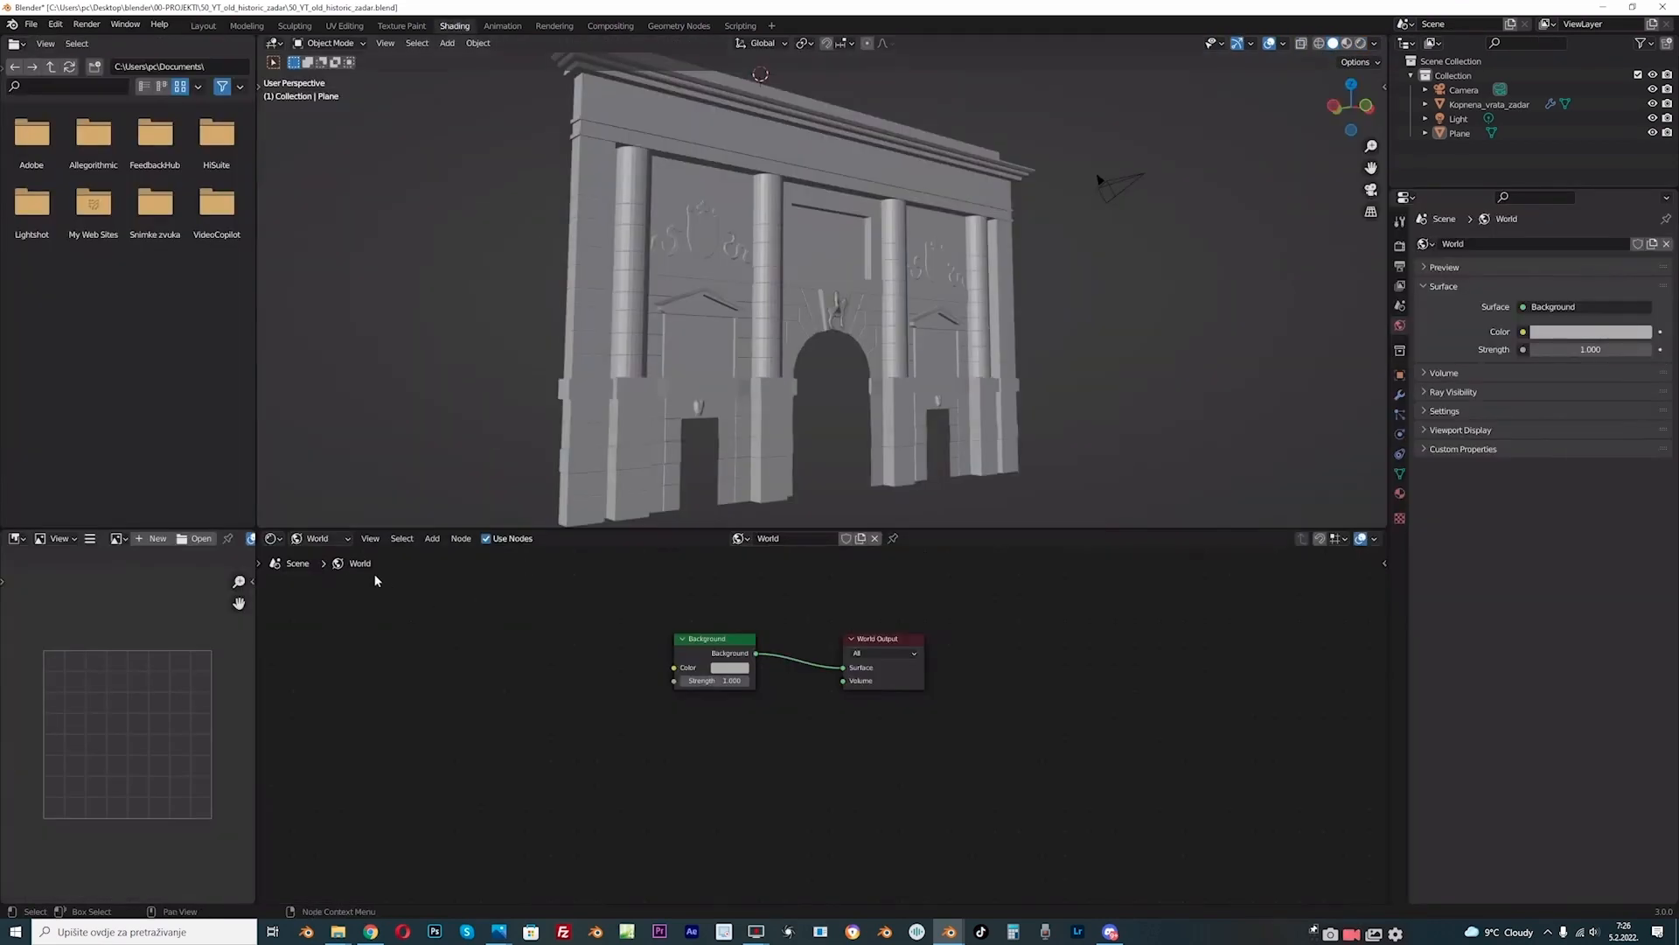
click(321, 538)
click(323, 569)
scroll(633, 670, up, 1)
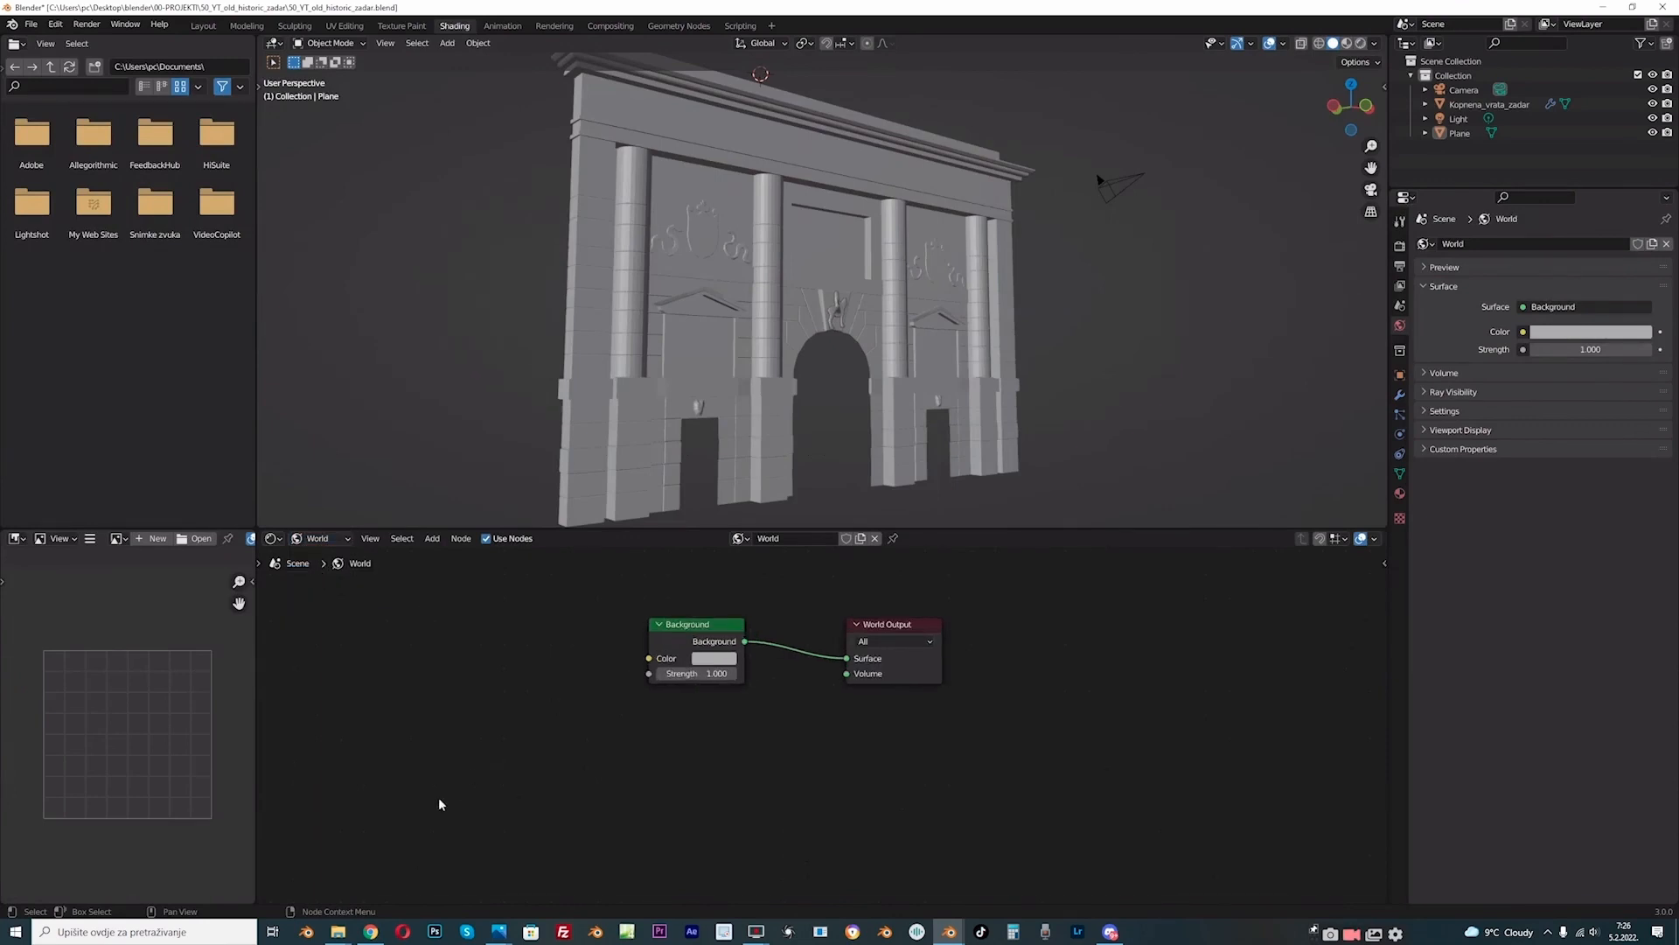
Step: Switch to Chrome and view the Syferfontein 1d Clear HDRI page on Poly Haven
click(371, 932)
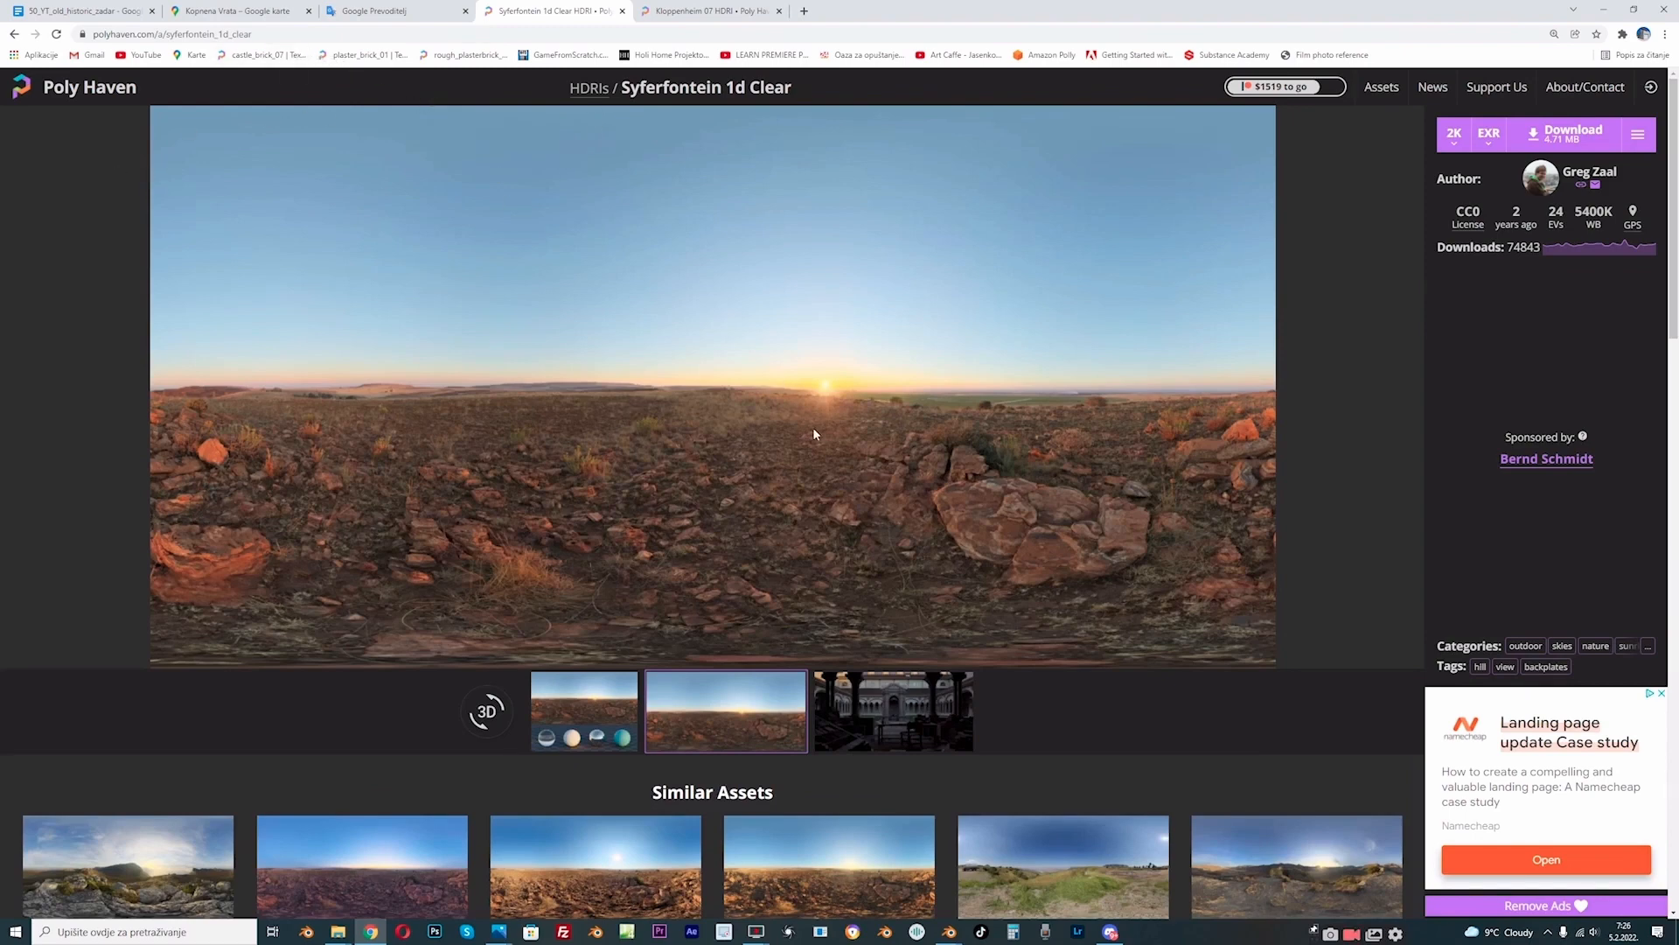
triple_click(655, 85)
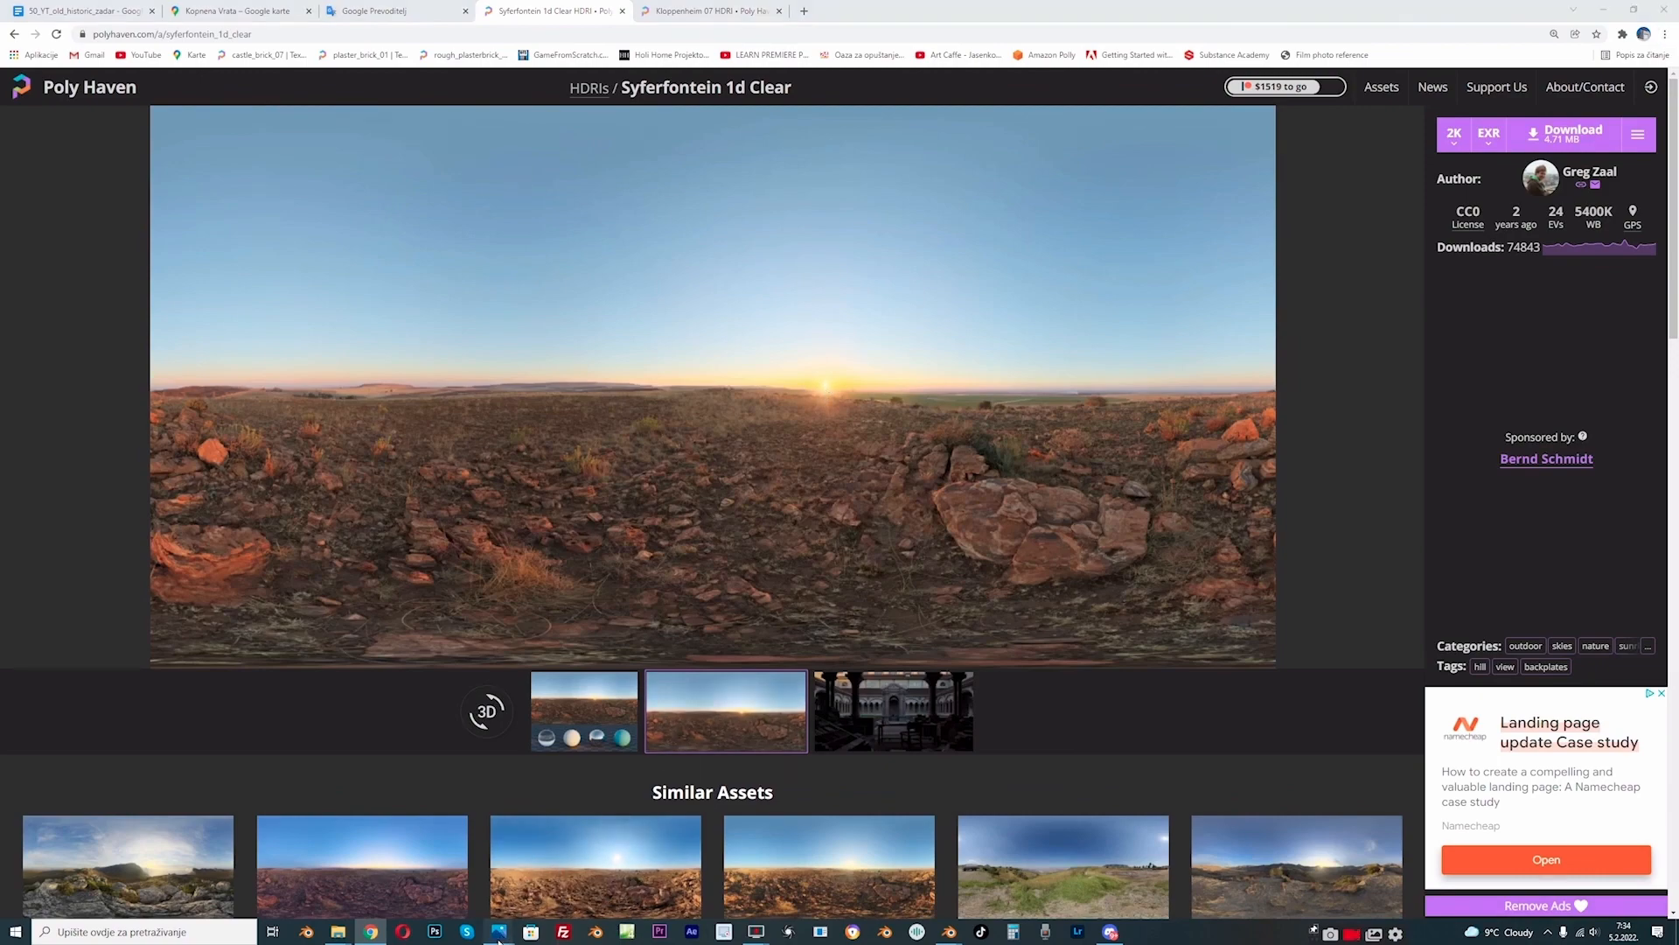
Step: Switch to the Photos window with 38_futuristic_head_shake_03.jpg and examine the lighting on the gate up close and in full
mouse_move(499, 931)
click(542, 850)
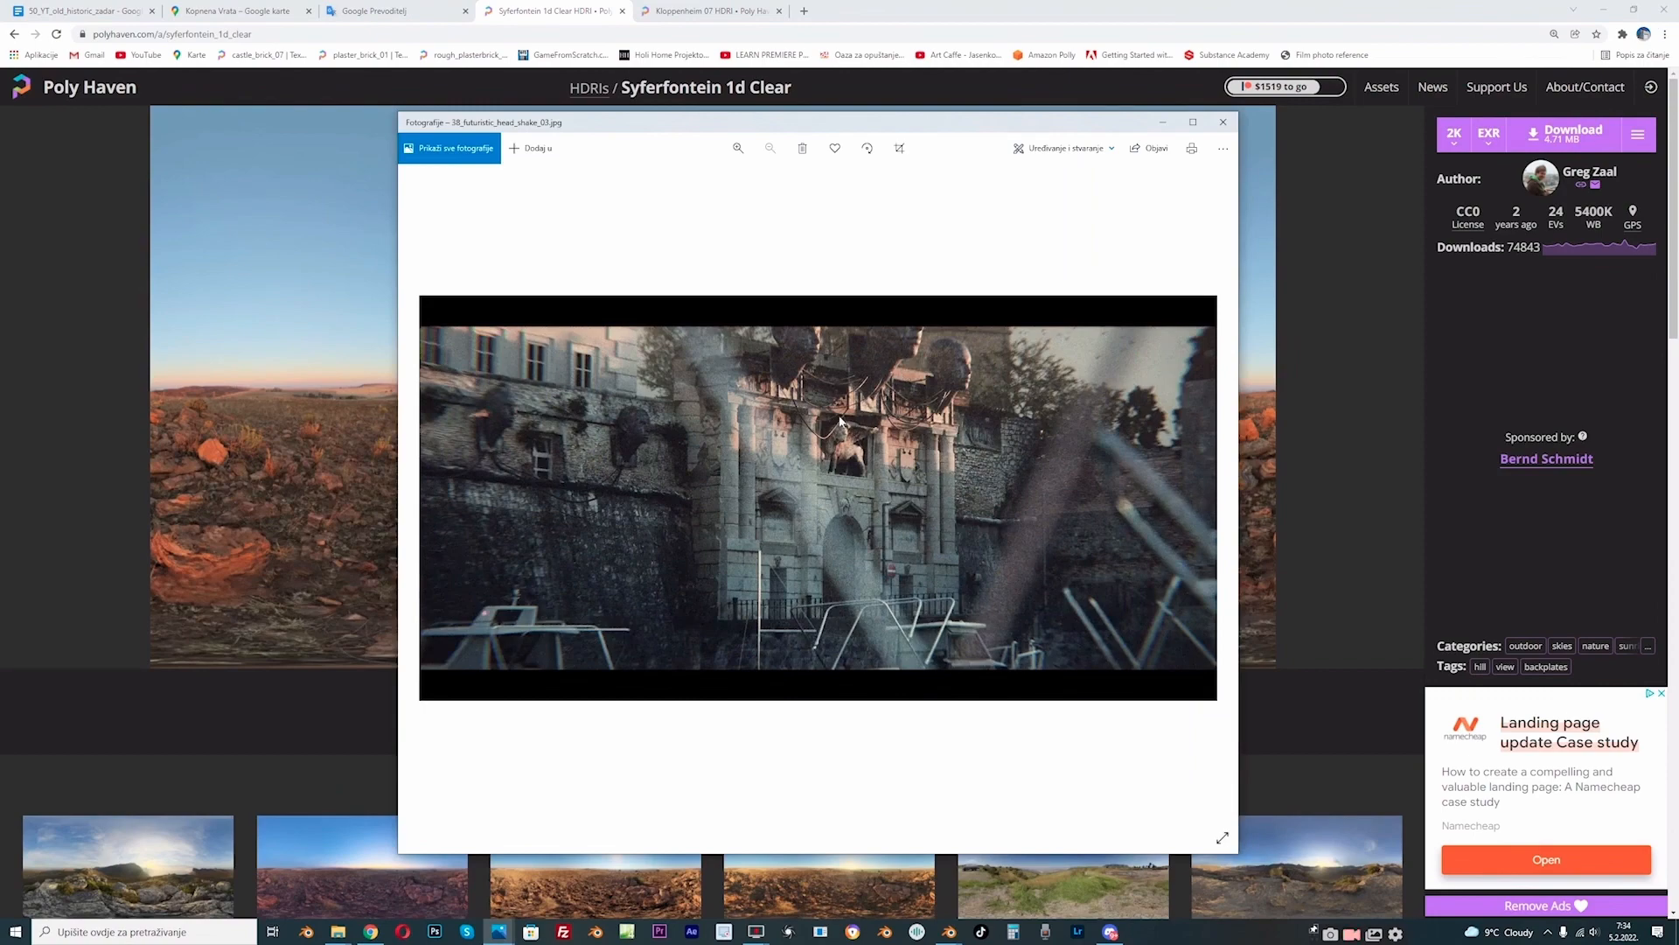
scroll(840, 421, up, 3)
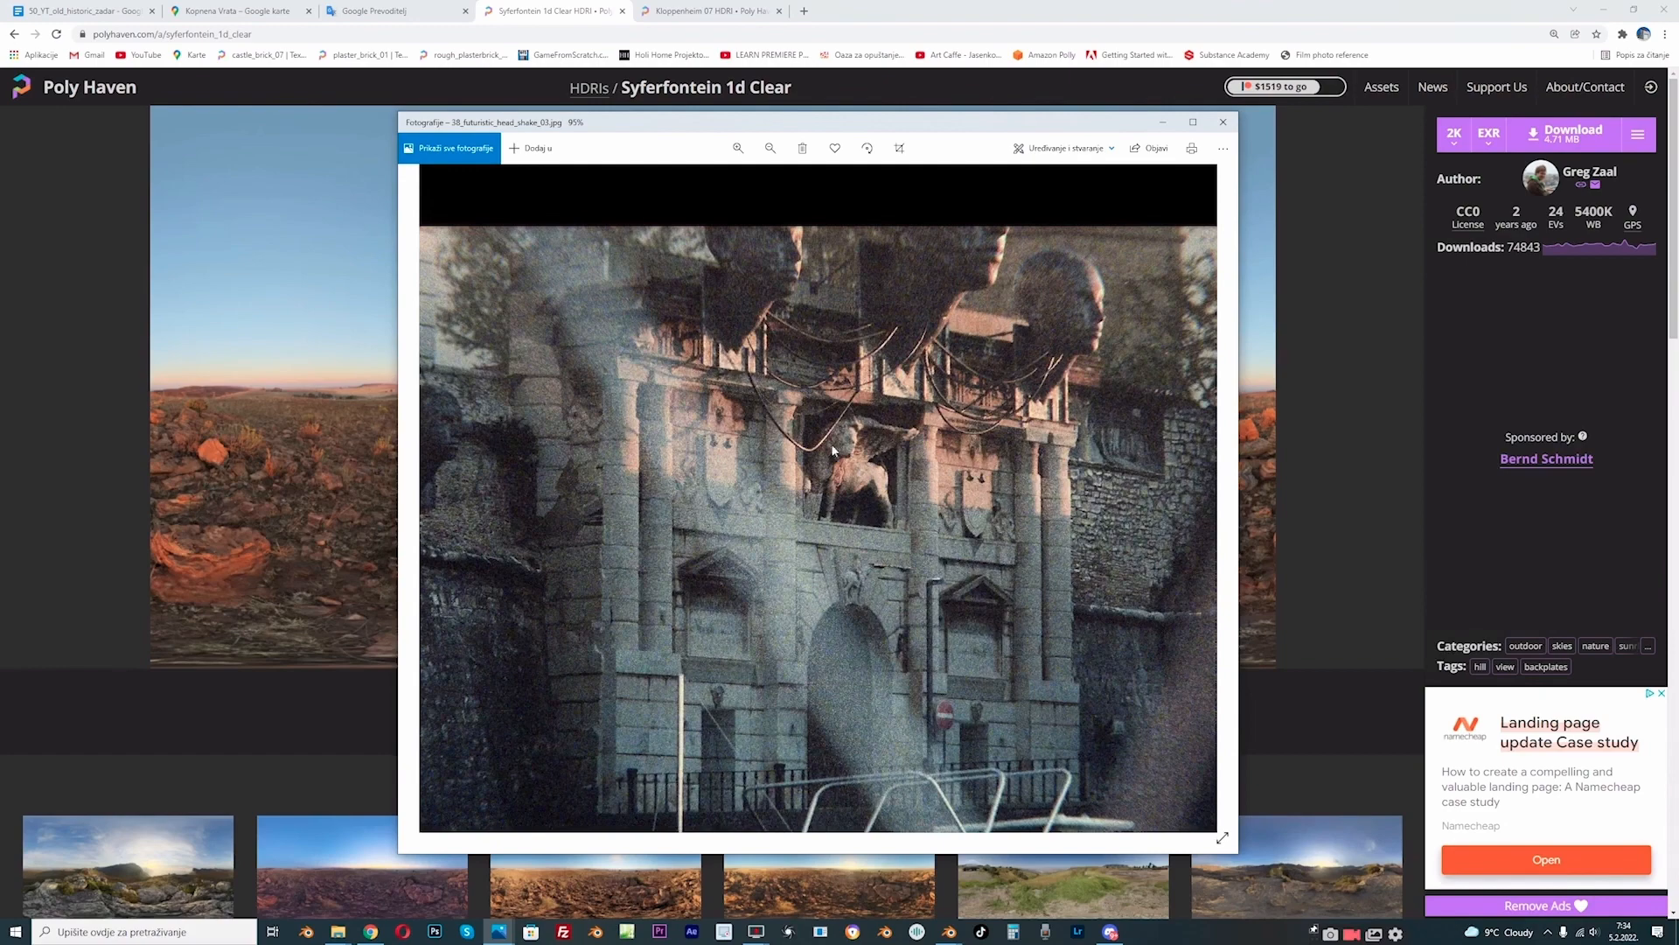
scroll(883, 461, down, 3)
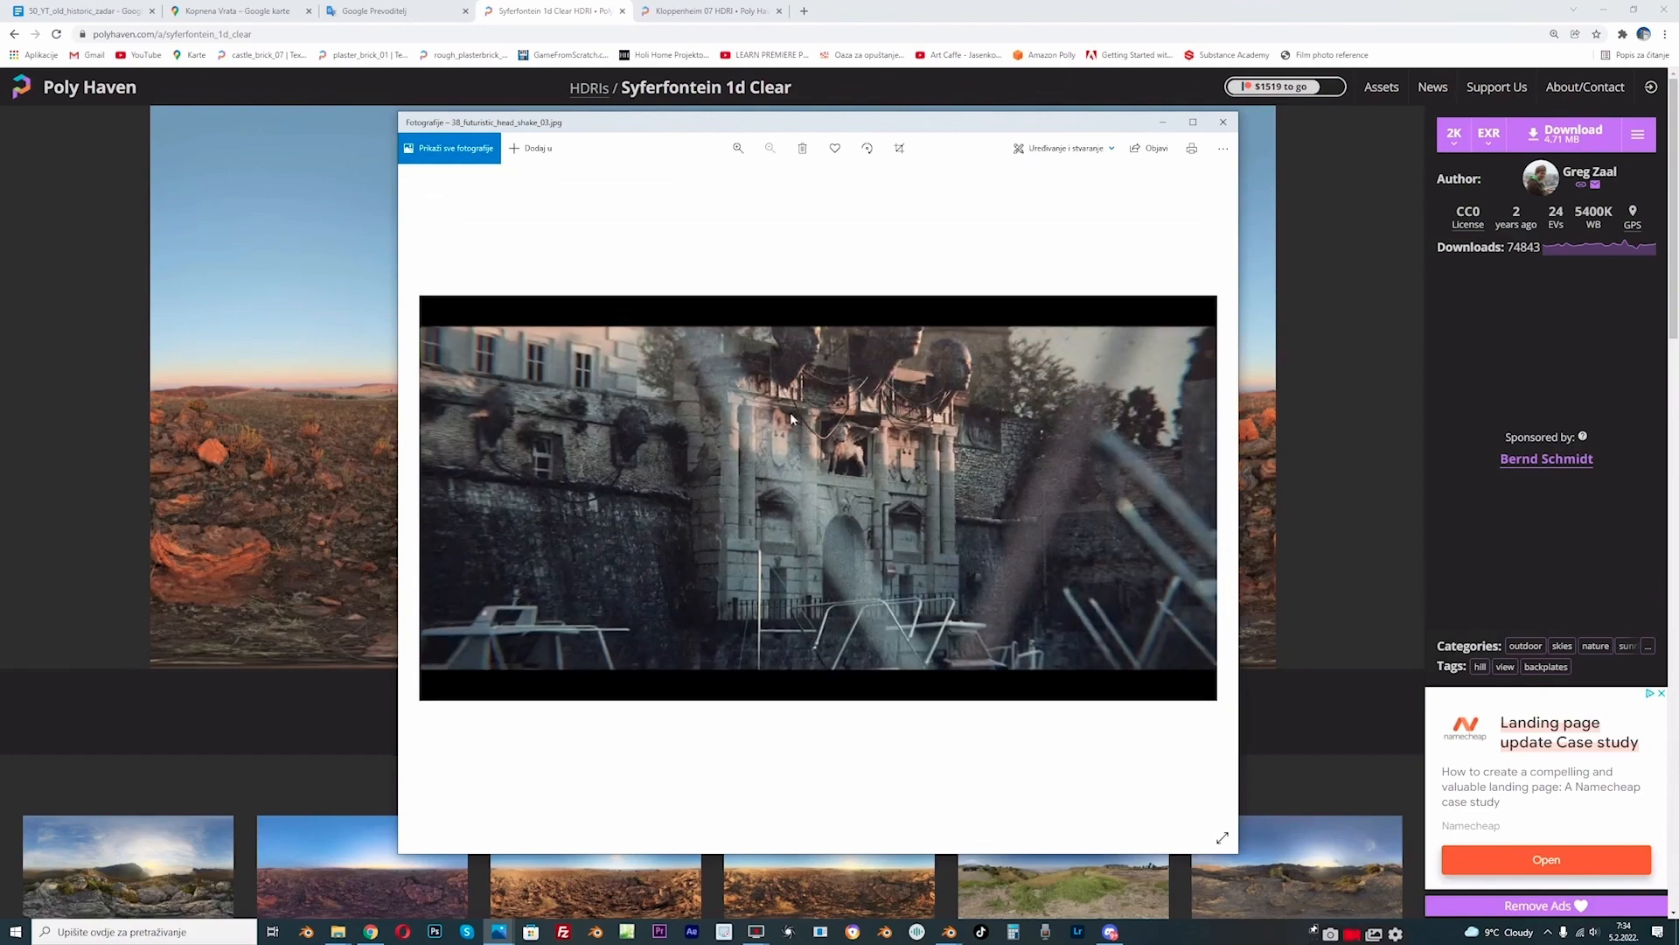
scroll(773, 398, up, 3)
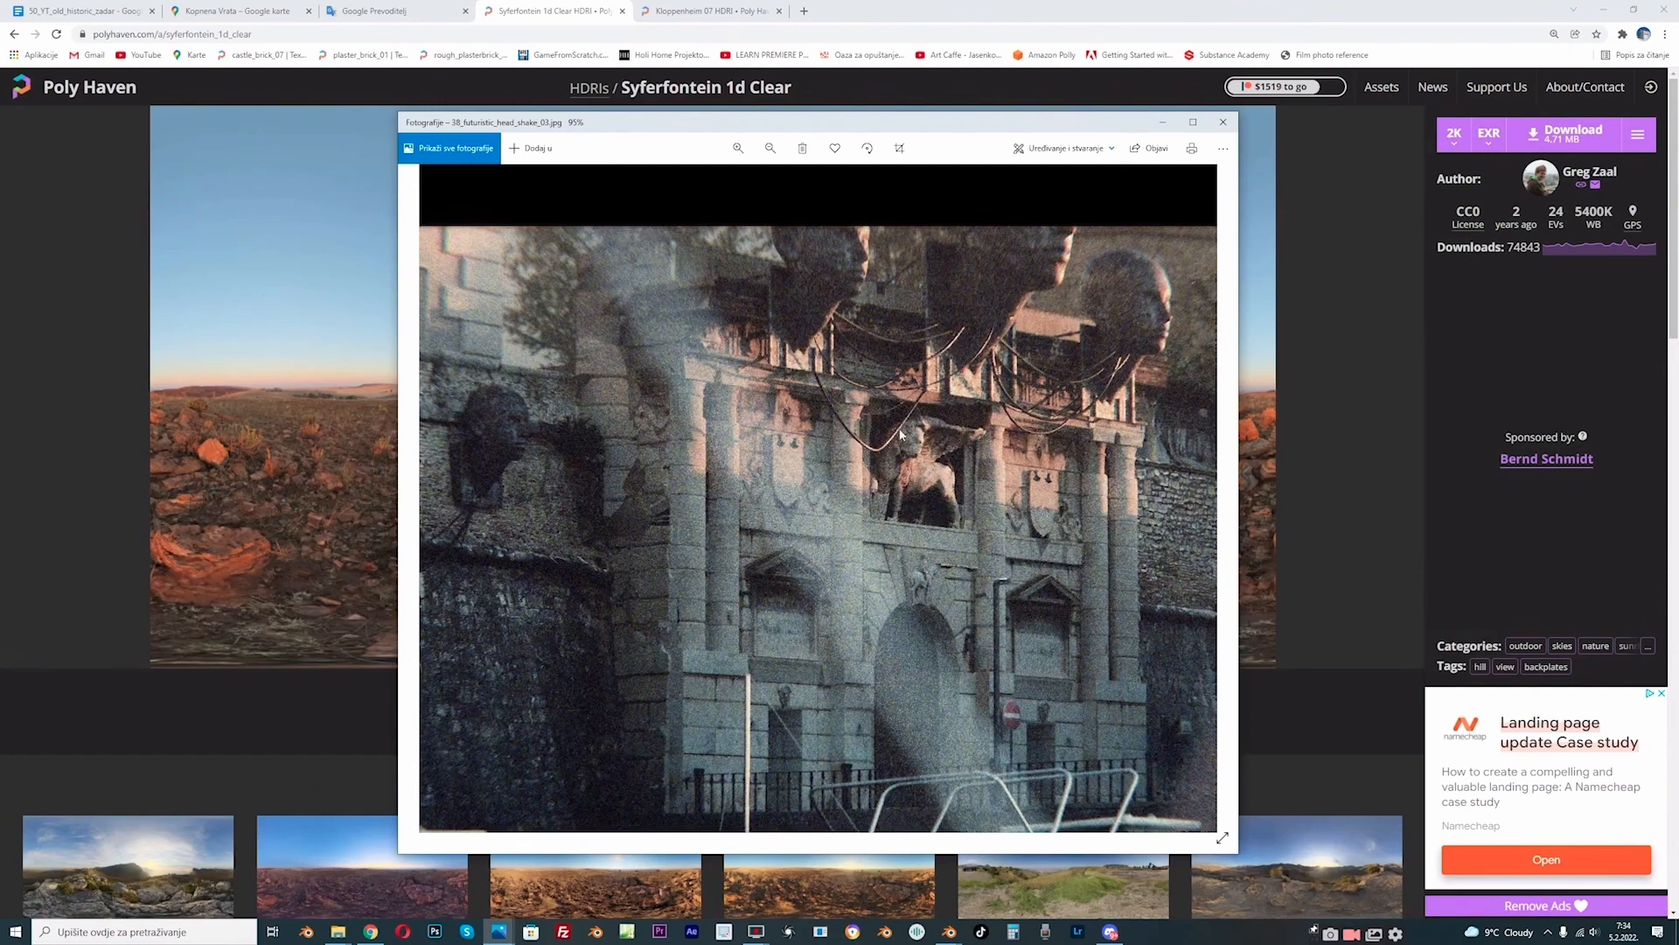
drag(901, 435, 820, 424)
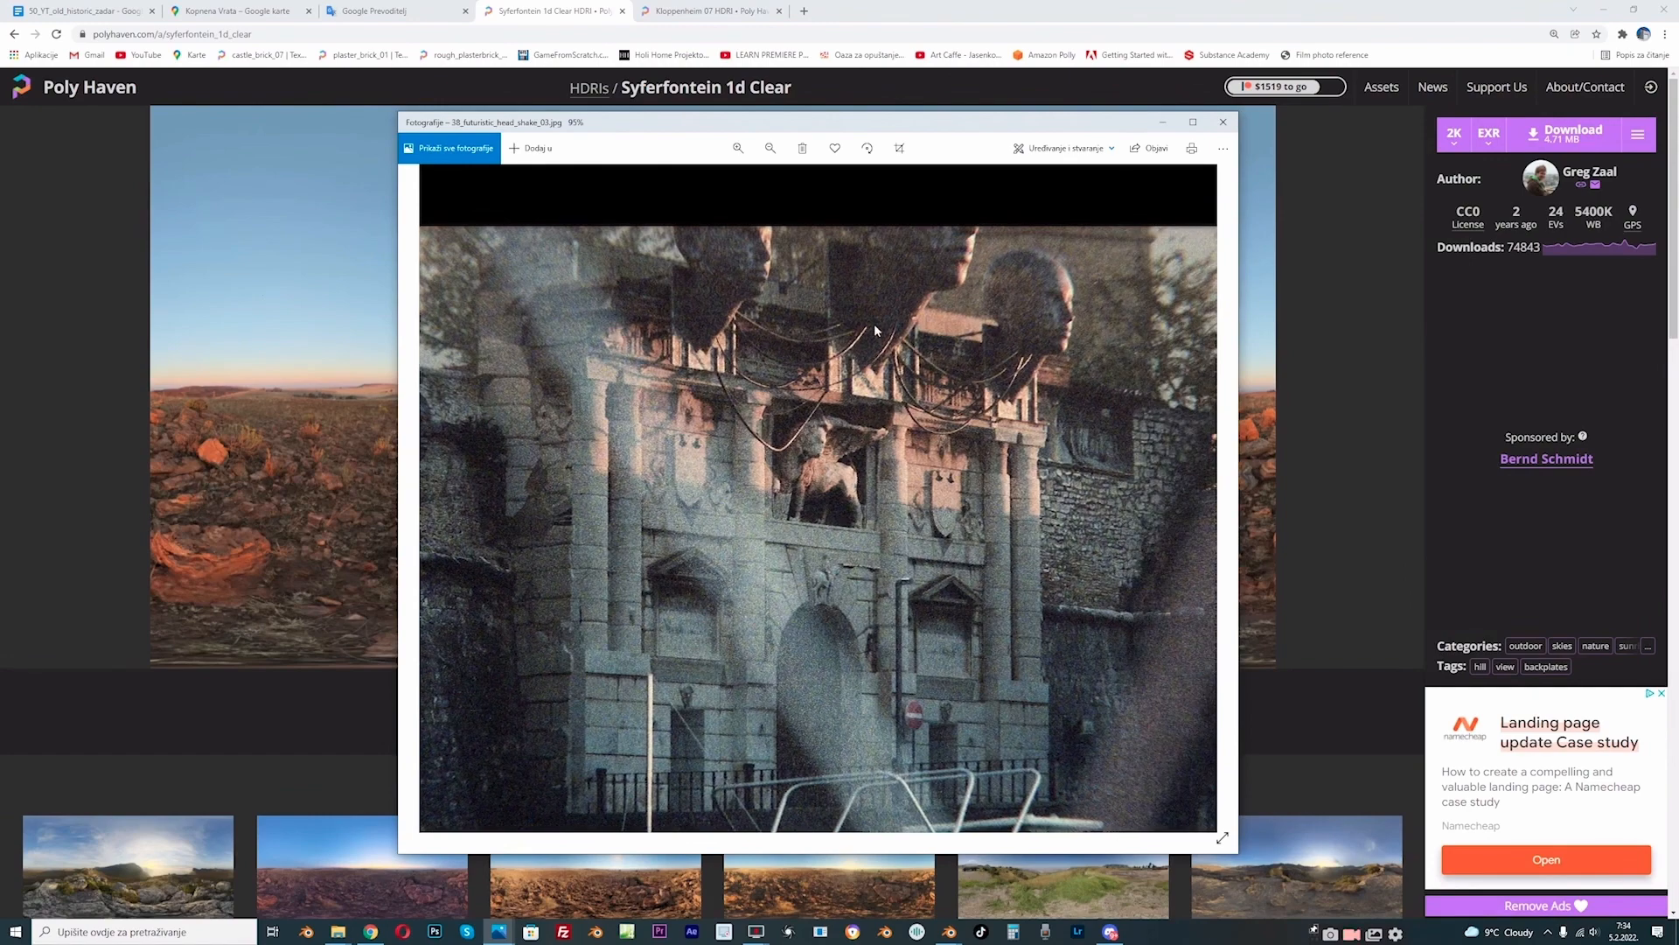
scroll(836, 482, down, 3)
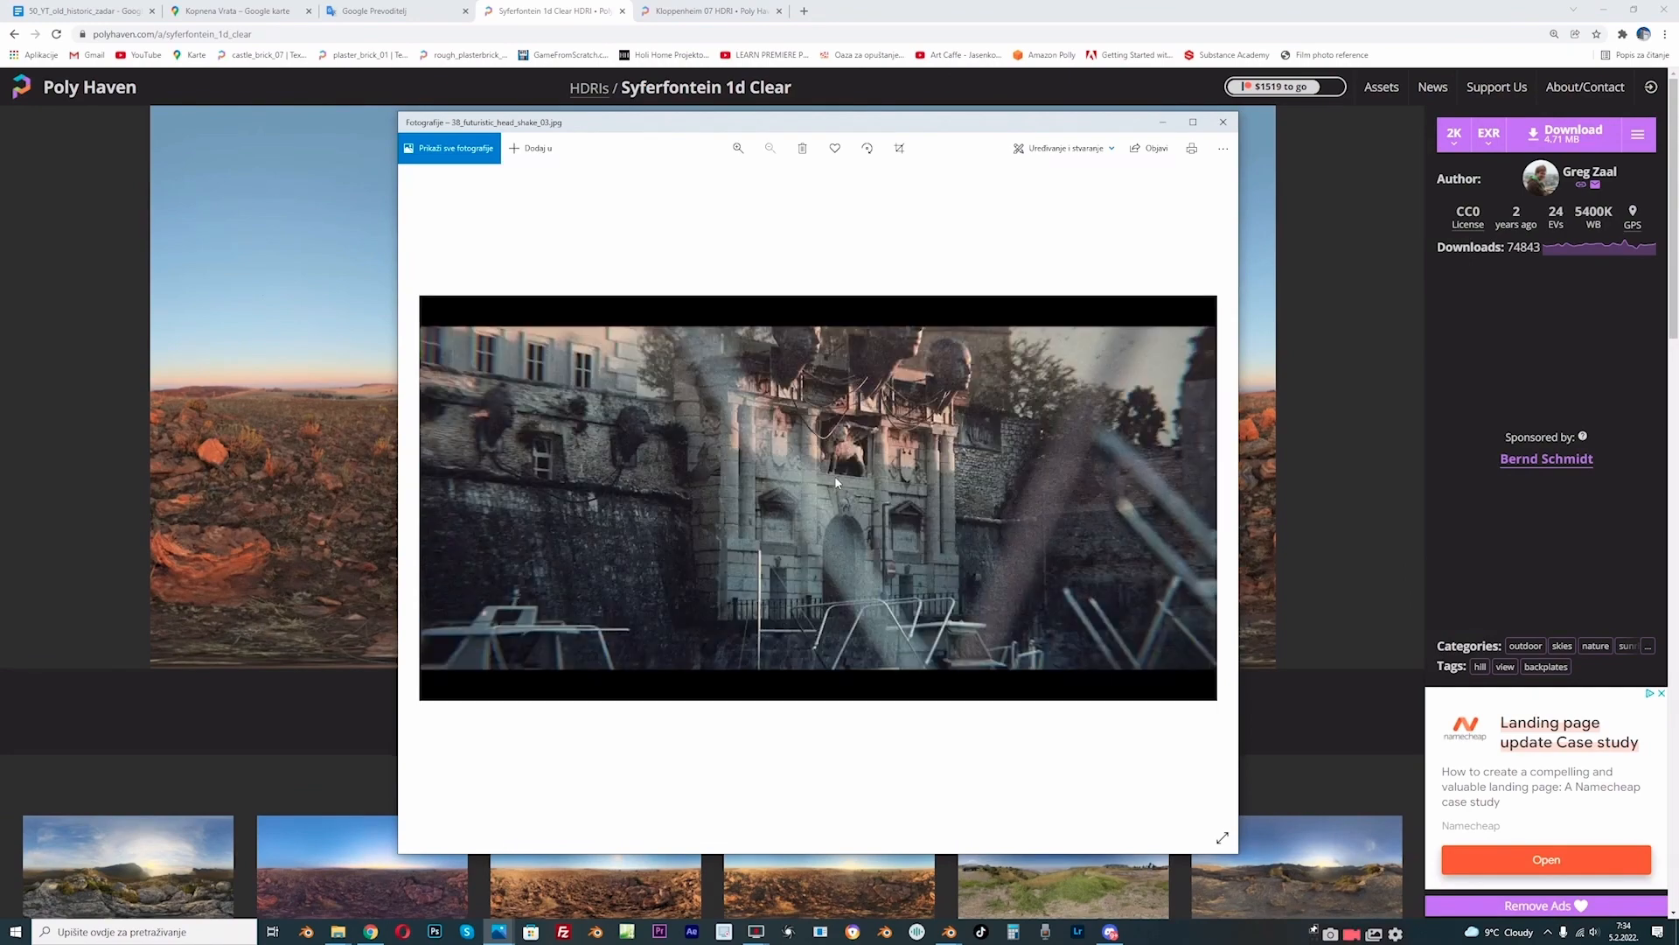
Step: Return to Chrome and view the Kloppenheim 07 HDRI page on Poly Haven
click(98, 445)
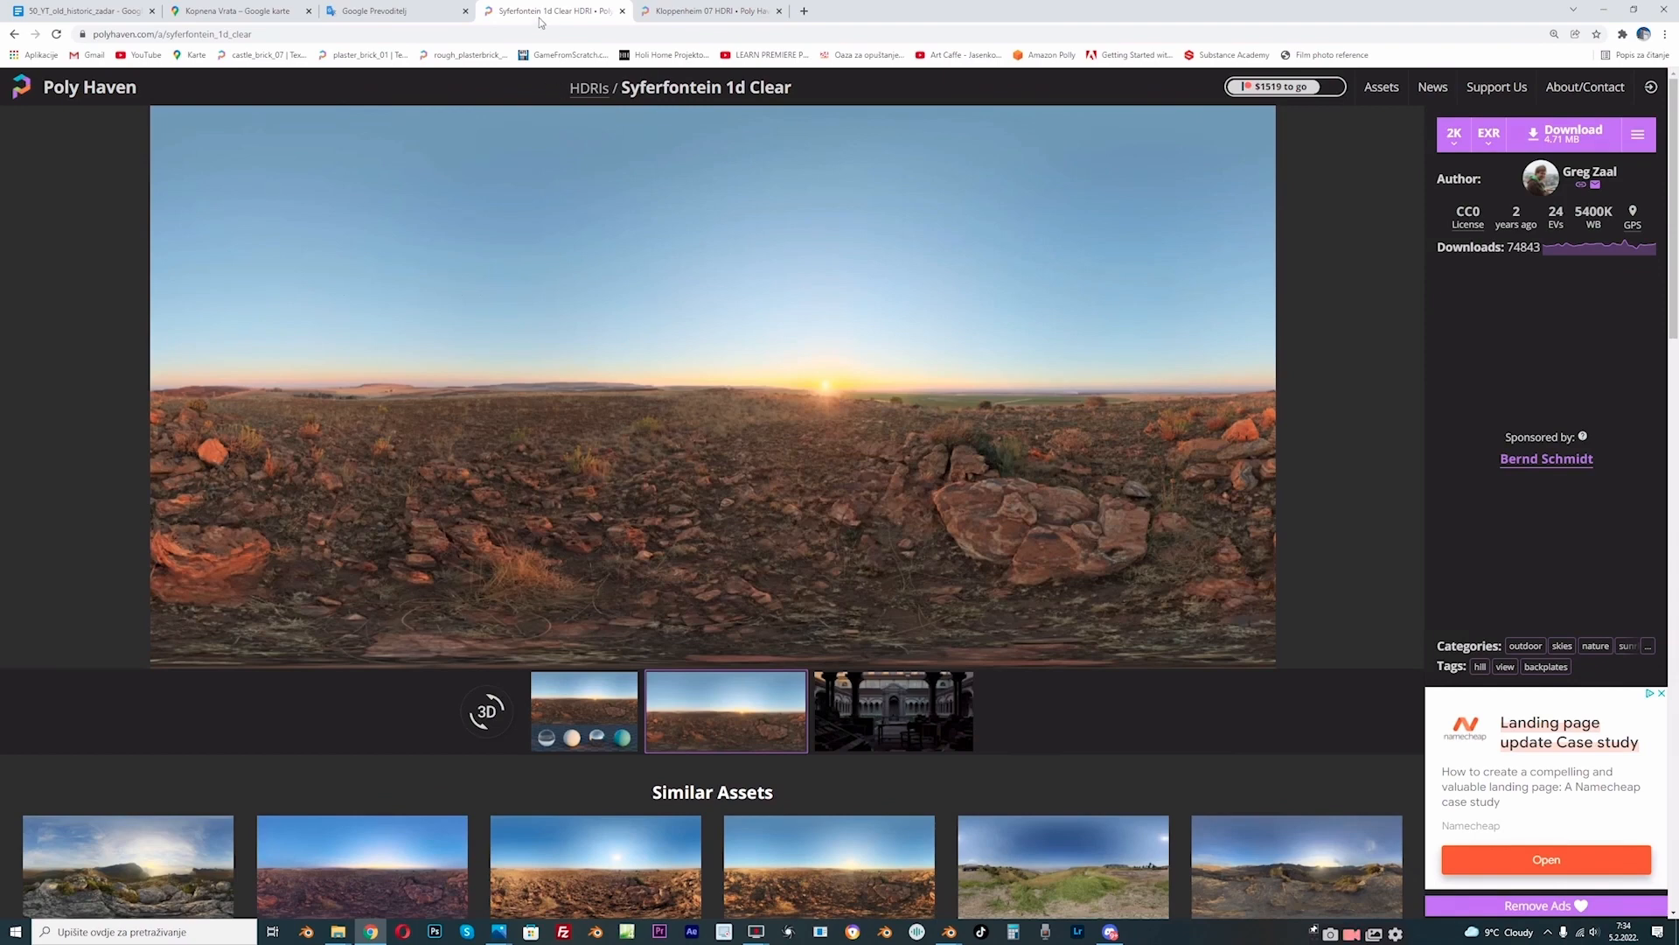
click(700, 10)
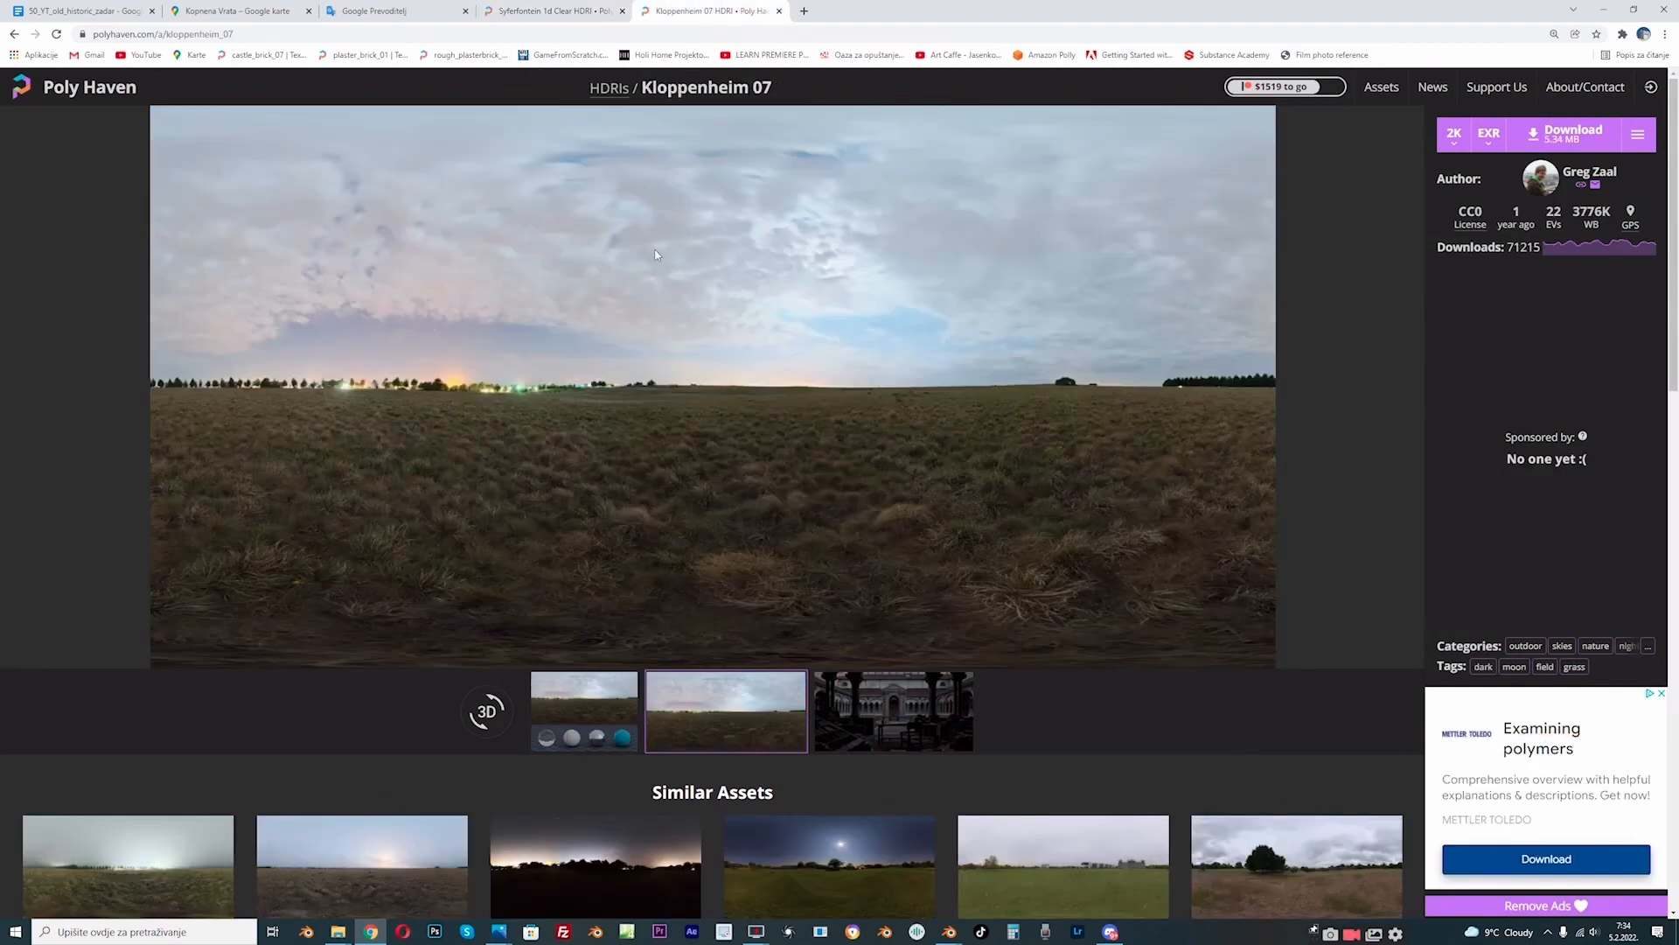
Step: Compare the Syferfontein 1d Clear and Kloppenheim 07 HDRI pages, and open the download resolution choices for Syferfontein 1d Clear
click(552, 12)
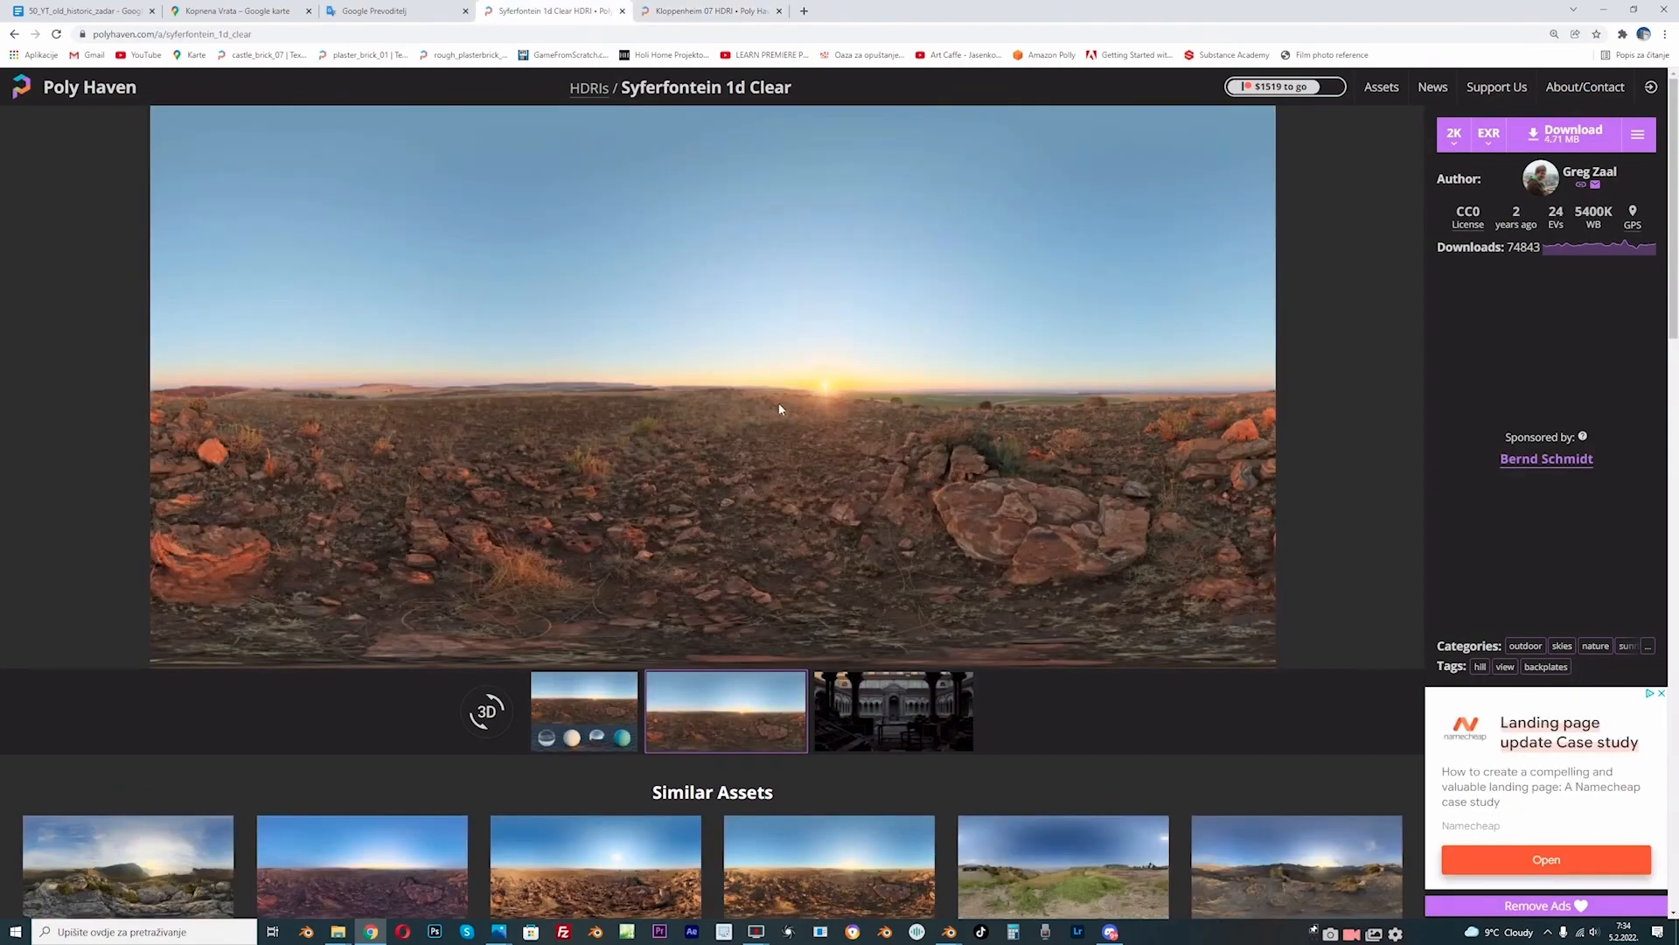
click(697, 9)
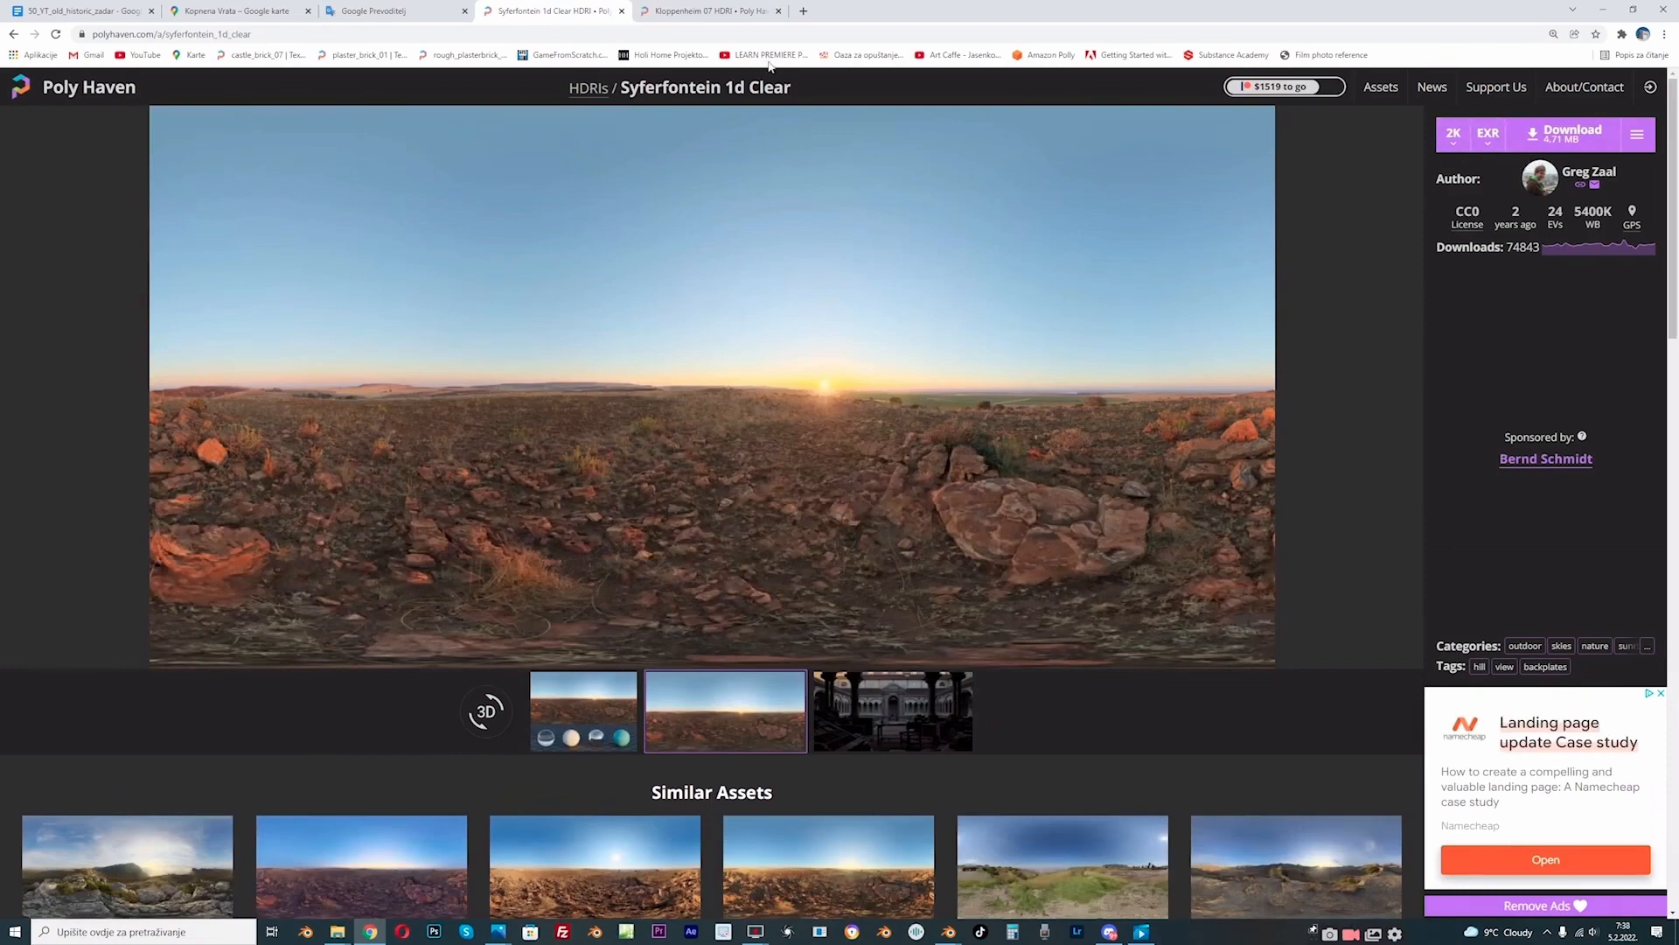
click(707, 10)
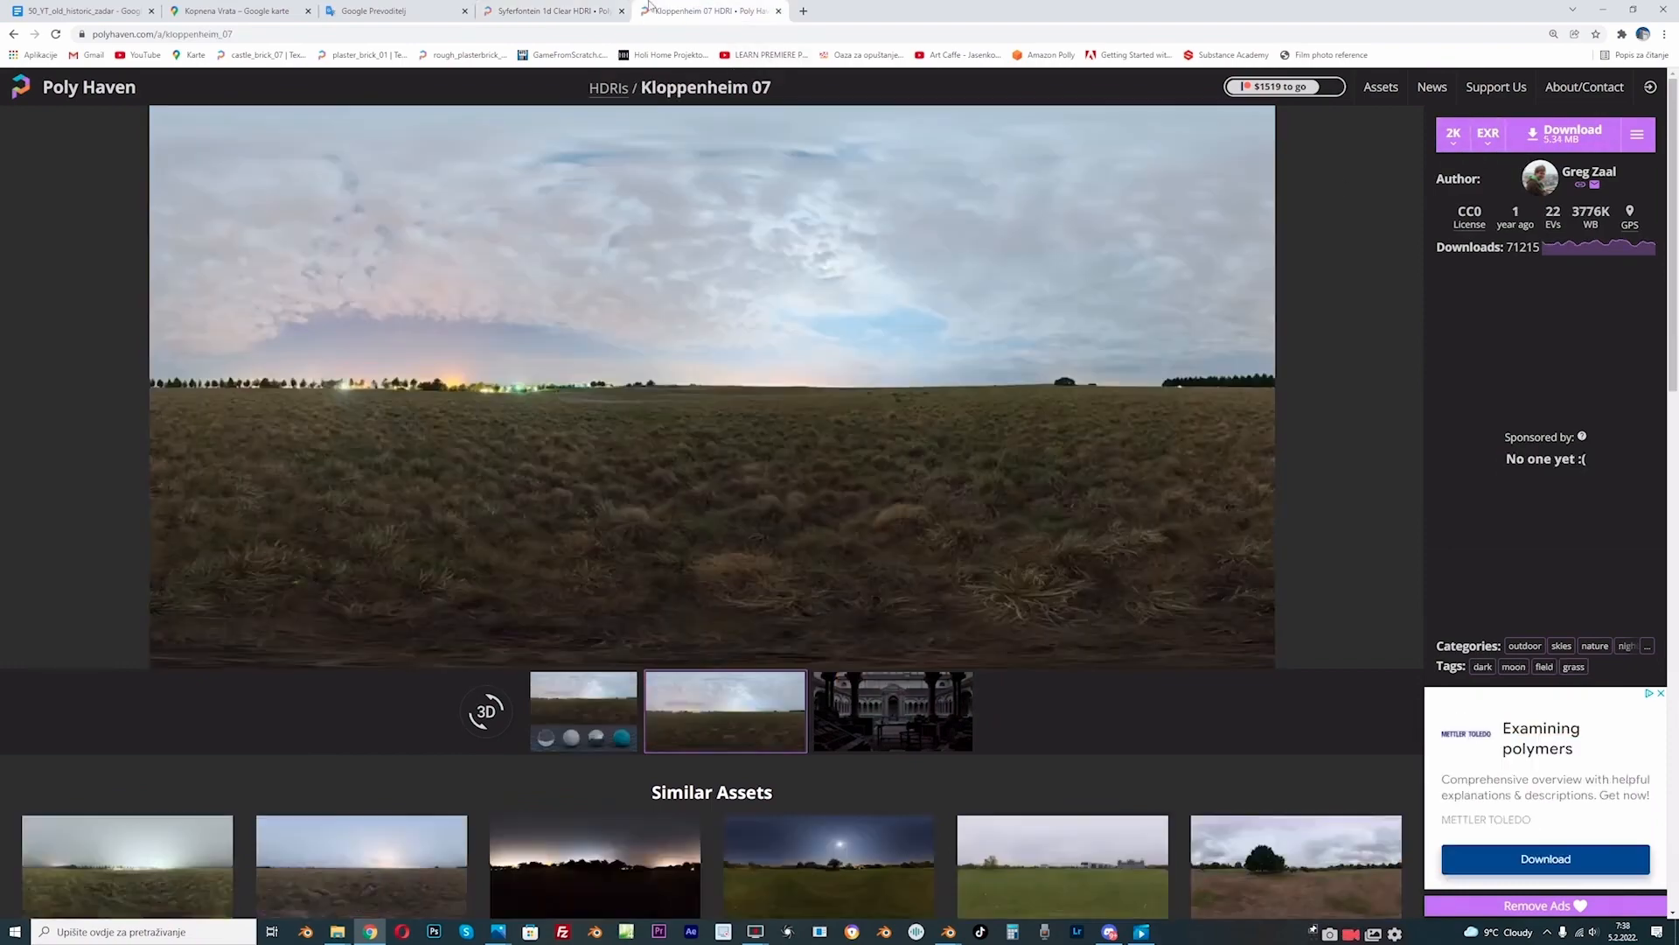
click(530, 9)
click(1455, 138)
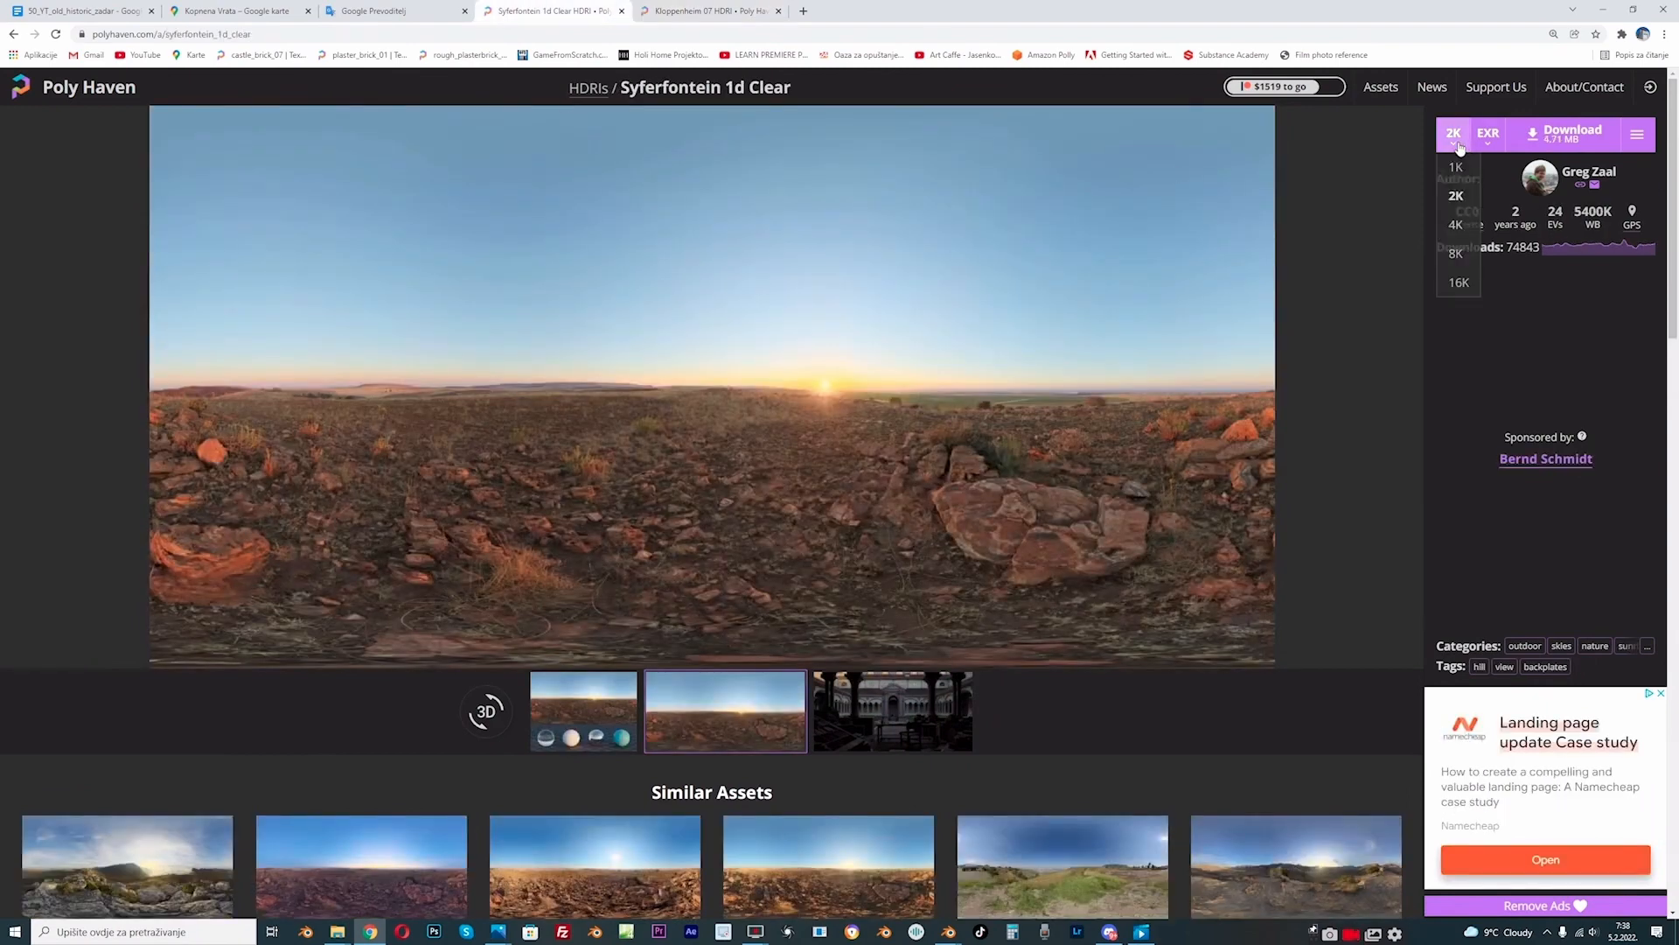
Step: Switch to the Blender project with the gate and display the 3D viewport in Rendered shading
mouse_move(959, 938)
click(874, 870)
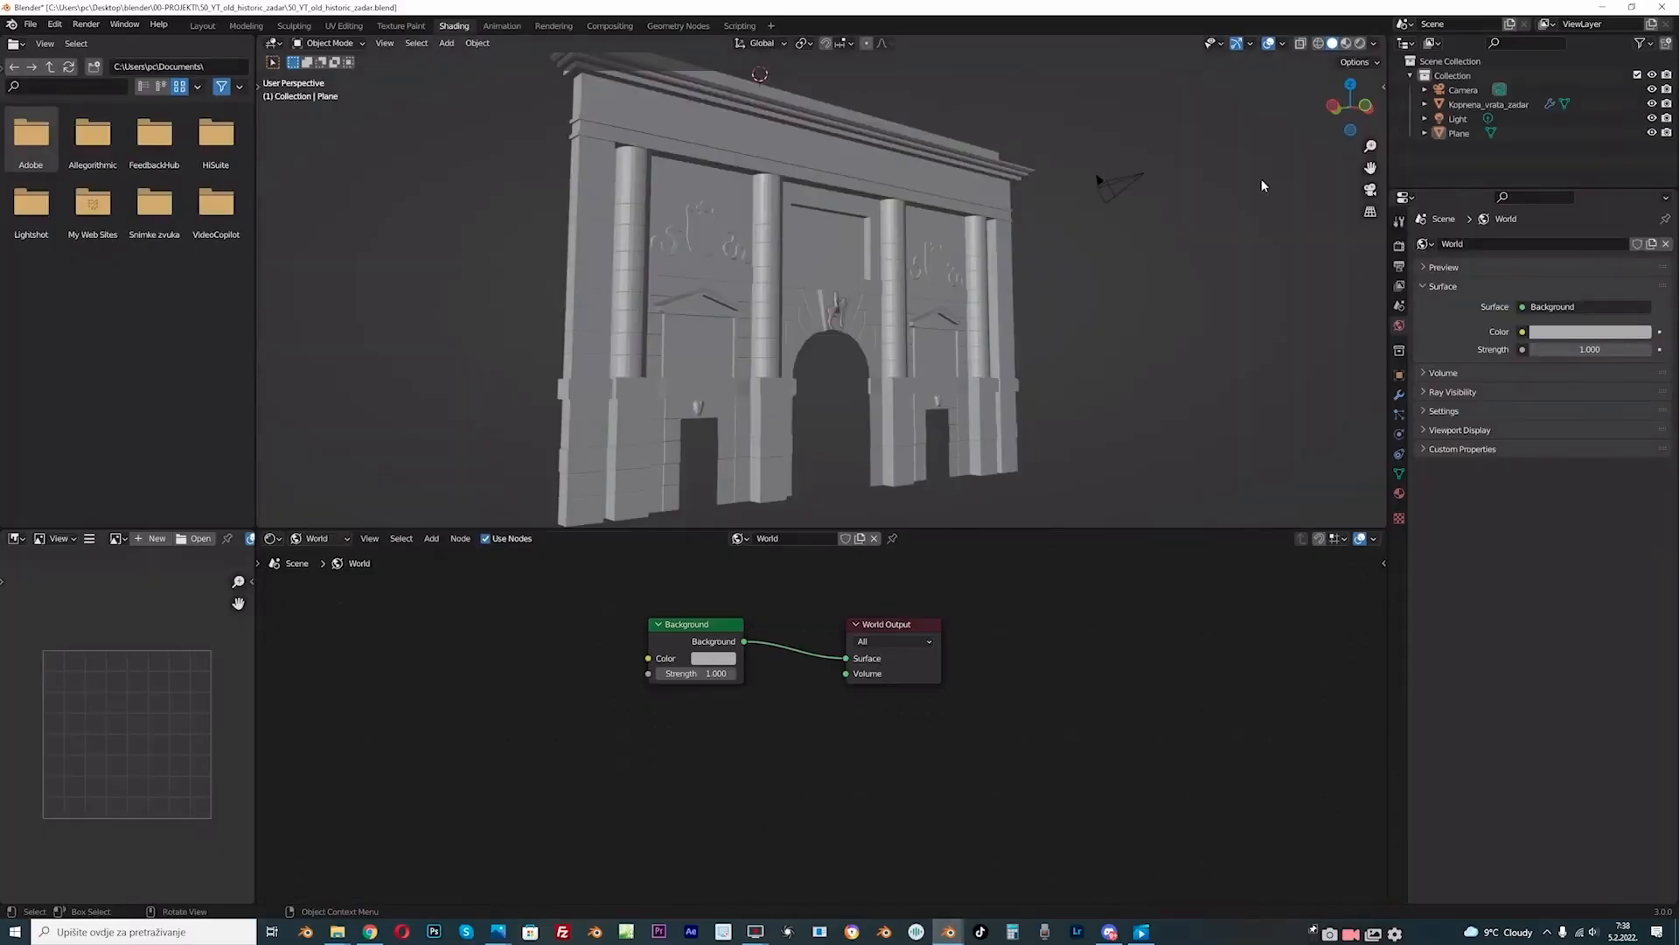
drag(1378, 166, 1387, 177)
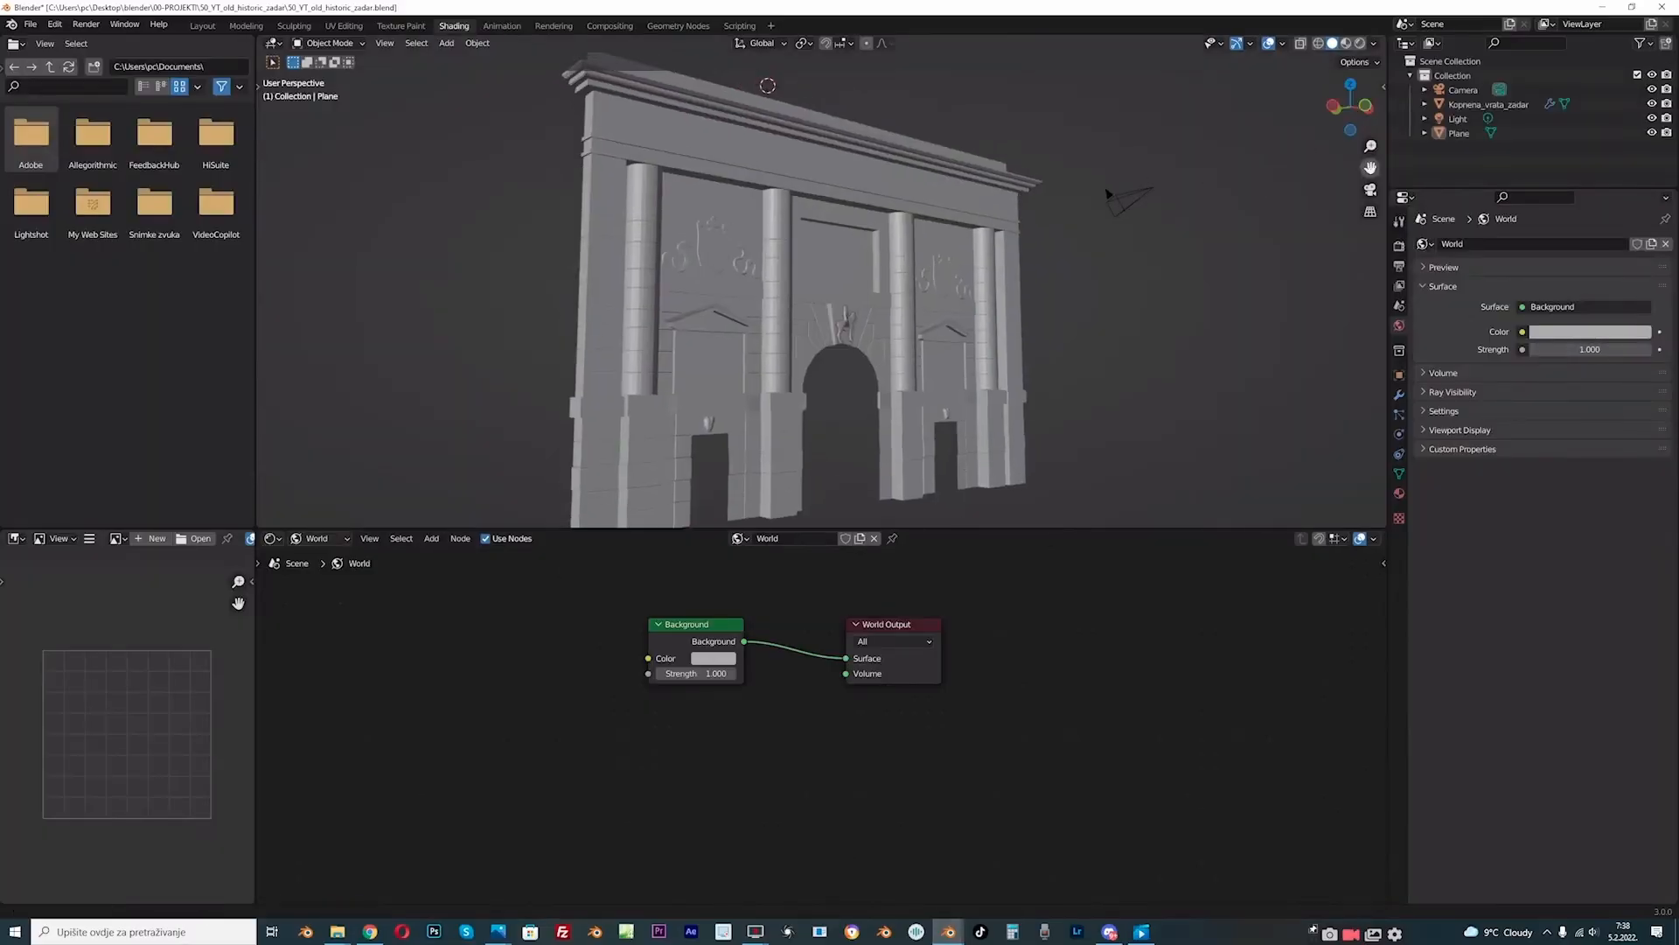
click(1362, 43)
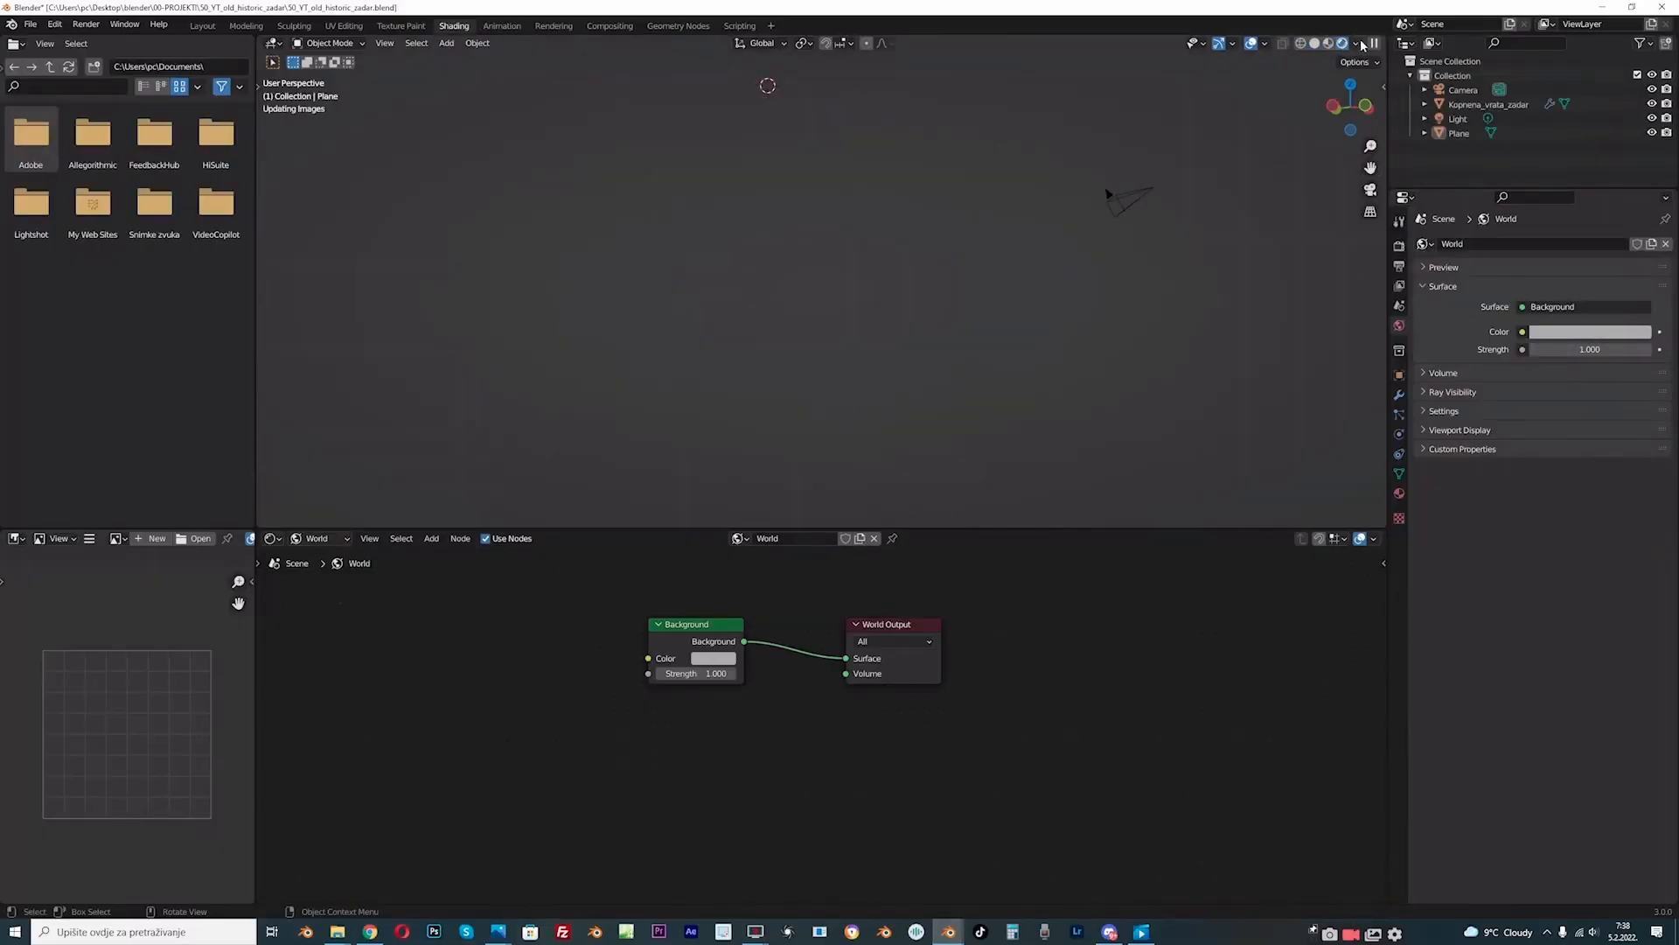
Step: Set the Cycles render device to GPU Compute in the scene's render settings
click(1400, 246)
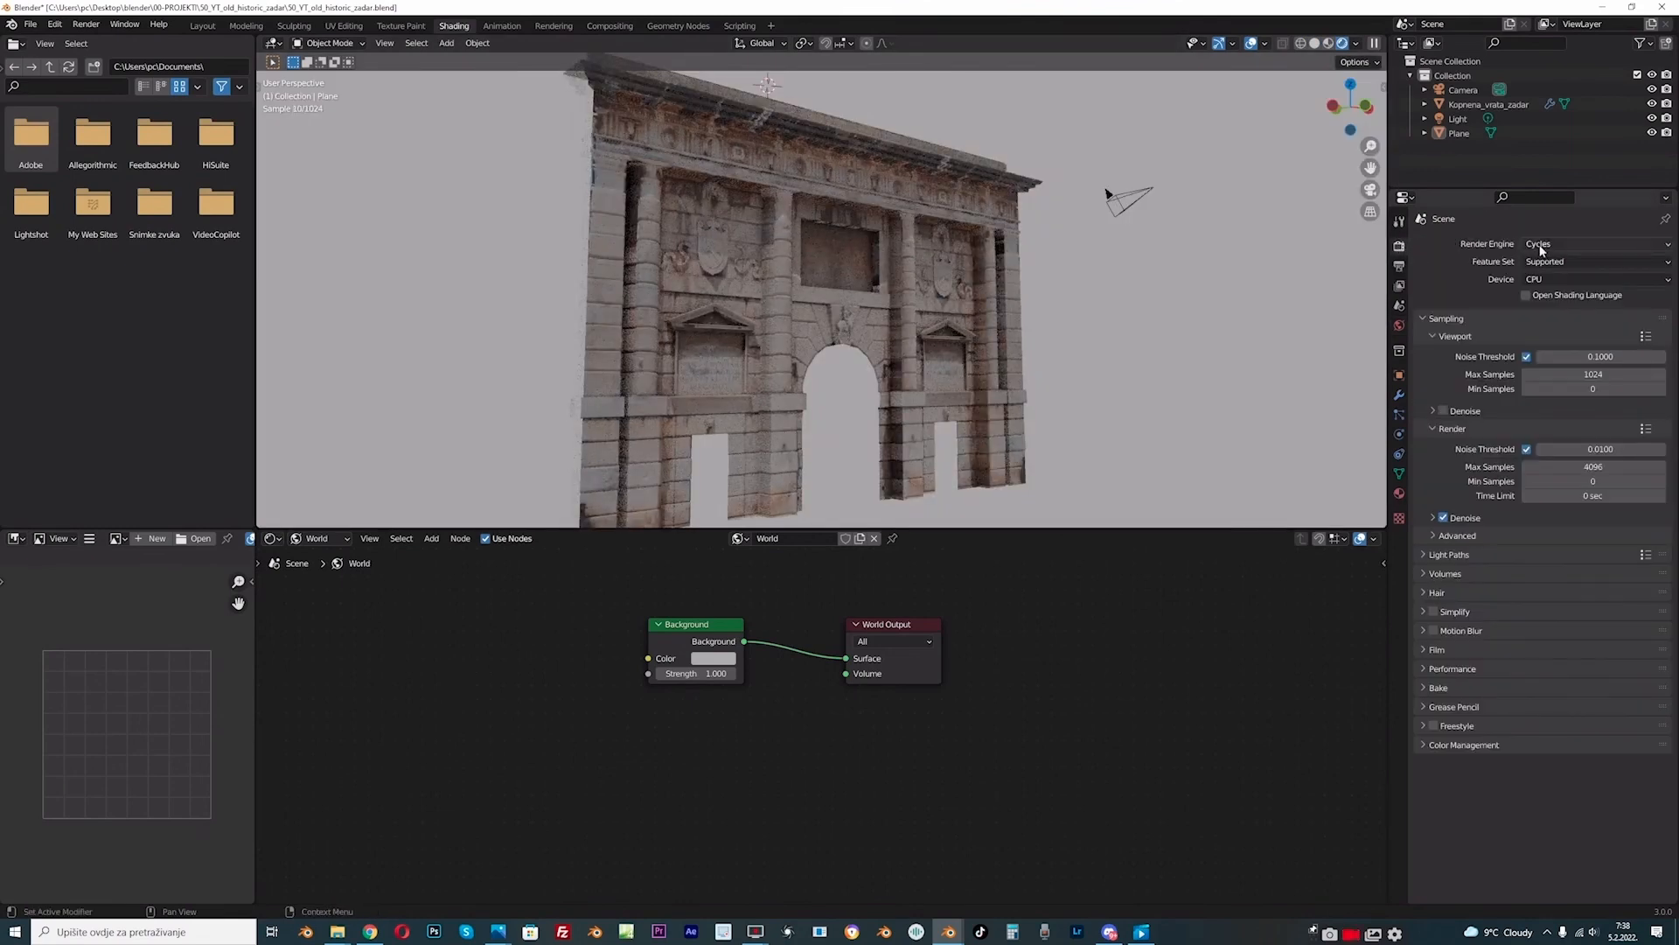
click(1550, 276)
click(1553, 311)
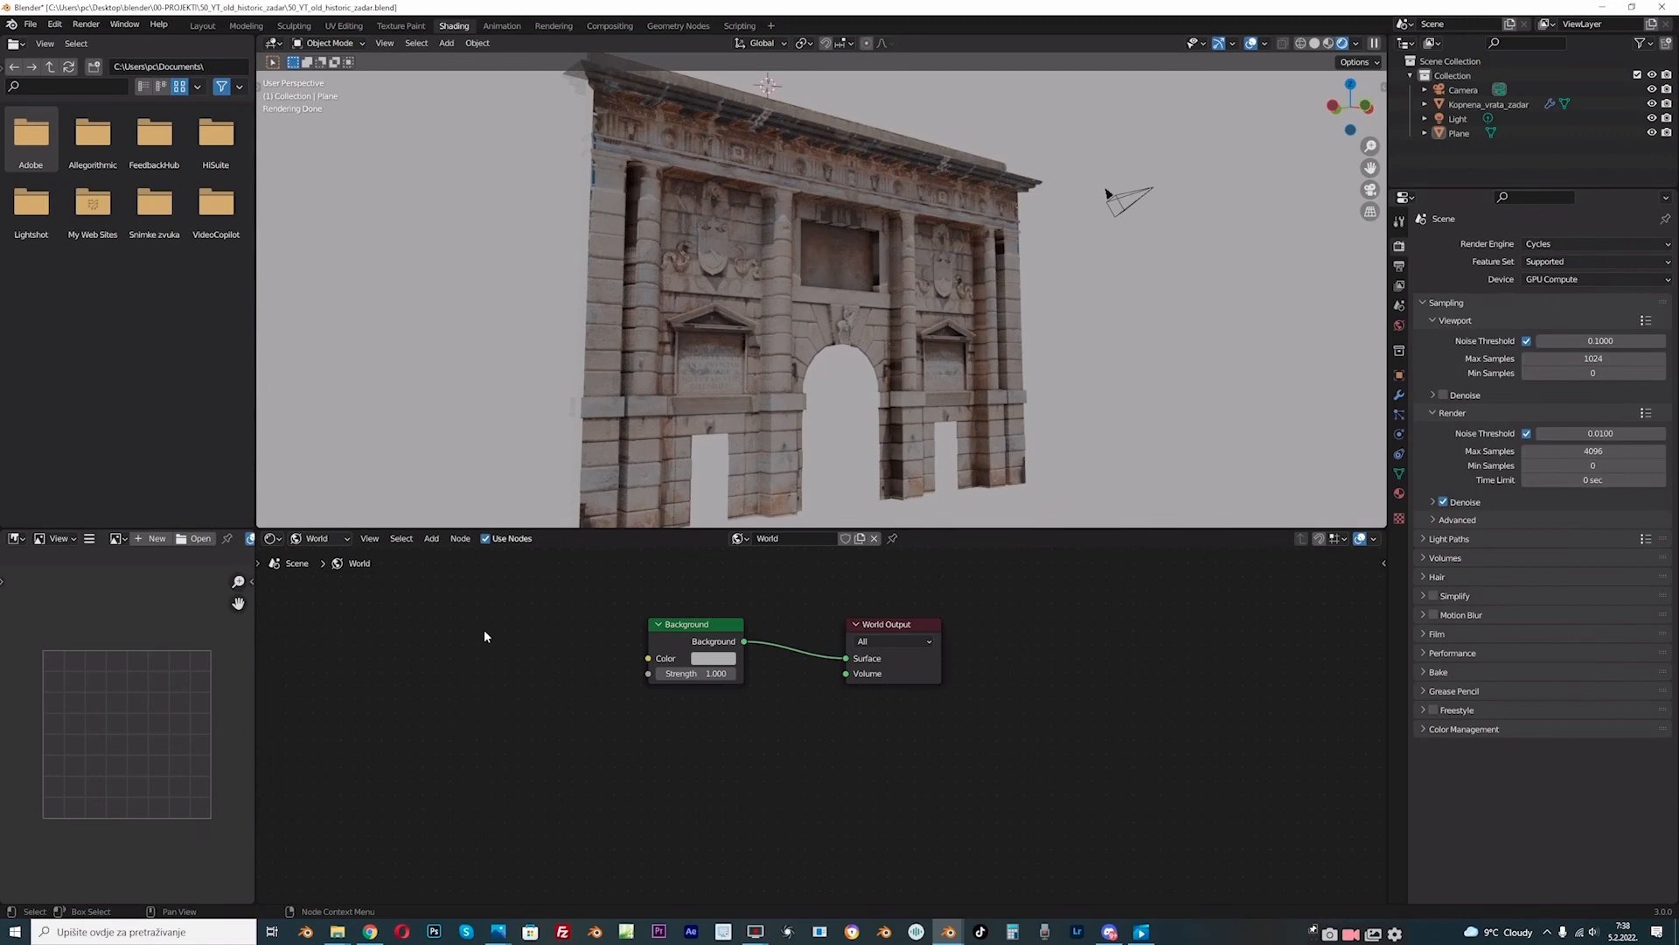
middle_drag(429, 618, 515, 634)
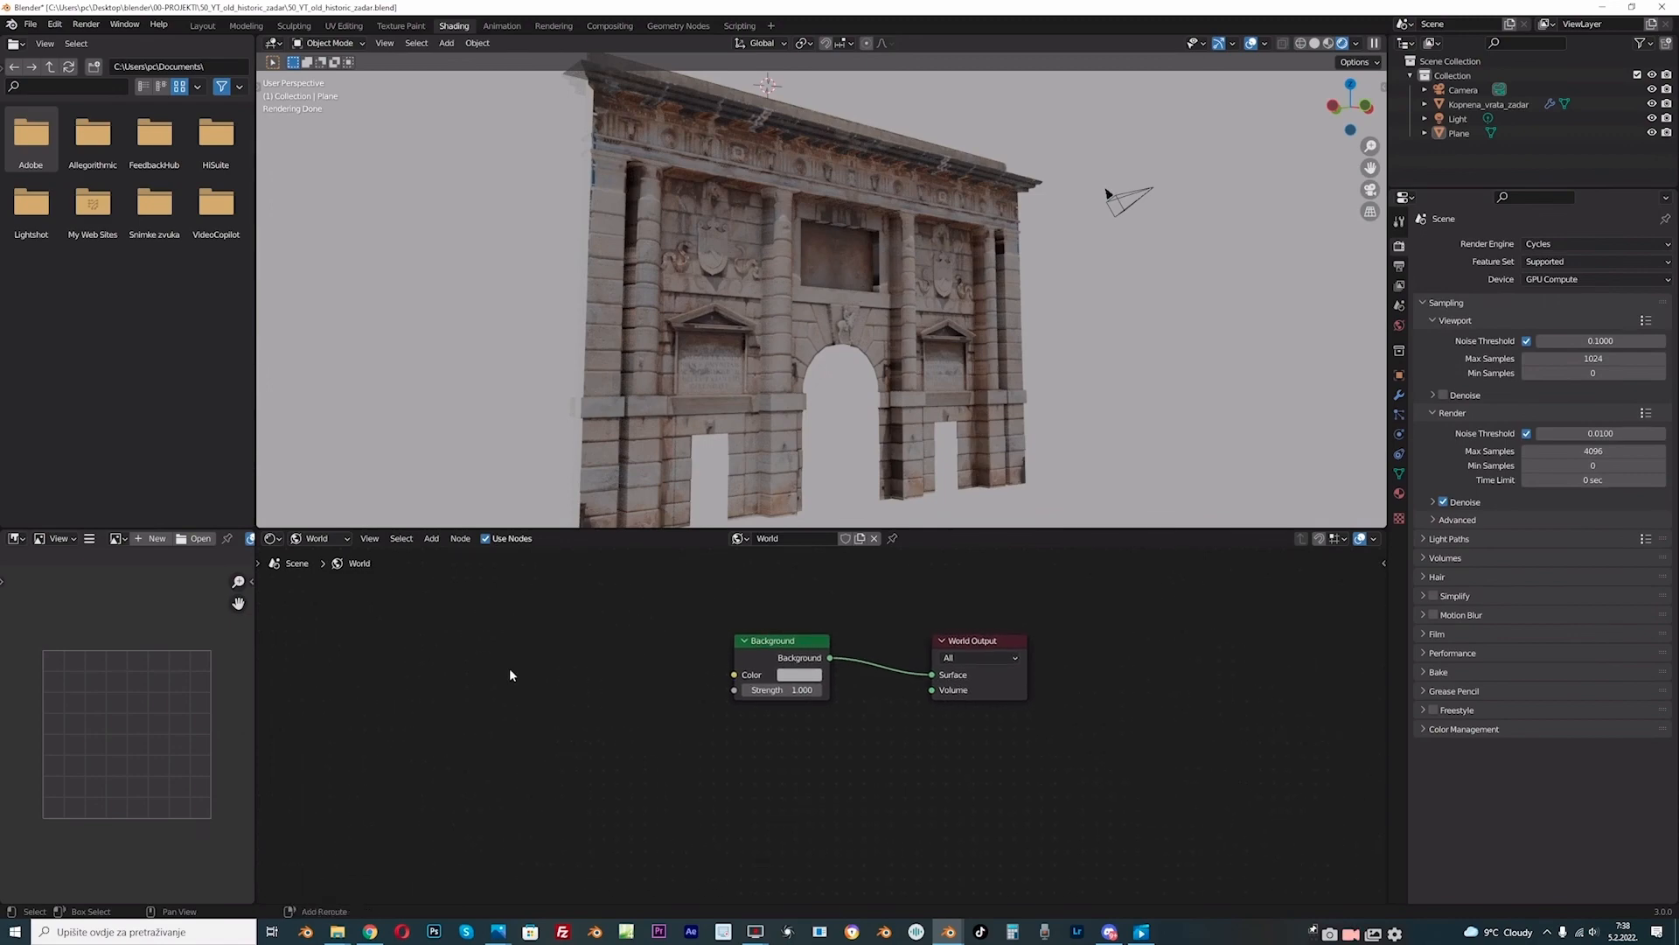
Step: Add an Environment Texture node to the world shader and load syferfontein_1d_clear_2k.exr from the hdr folder
key(shift+a)
click(511, 670)
text(en)
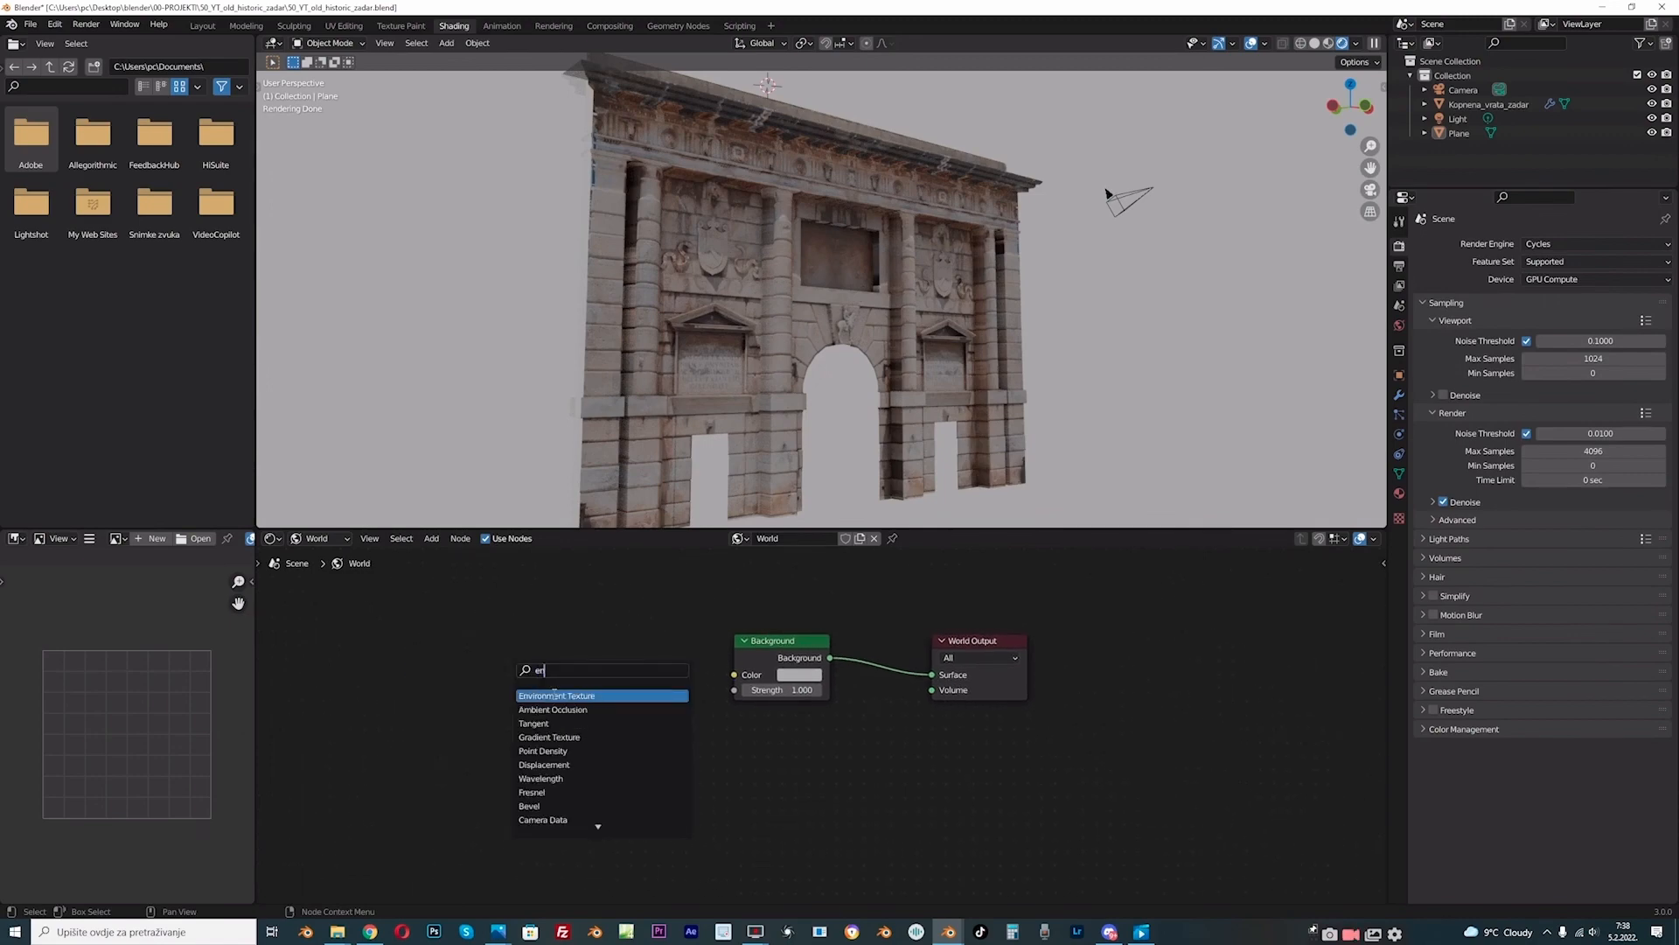
click(553, 695)
click(461, 743)
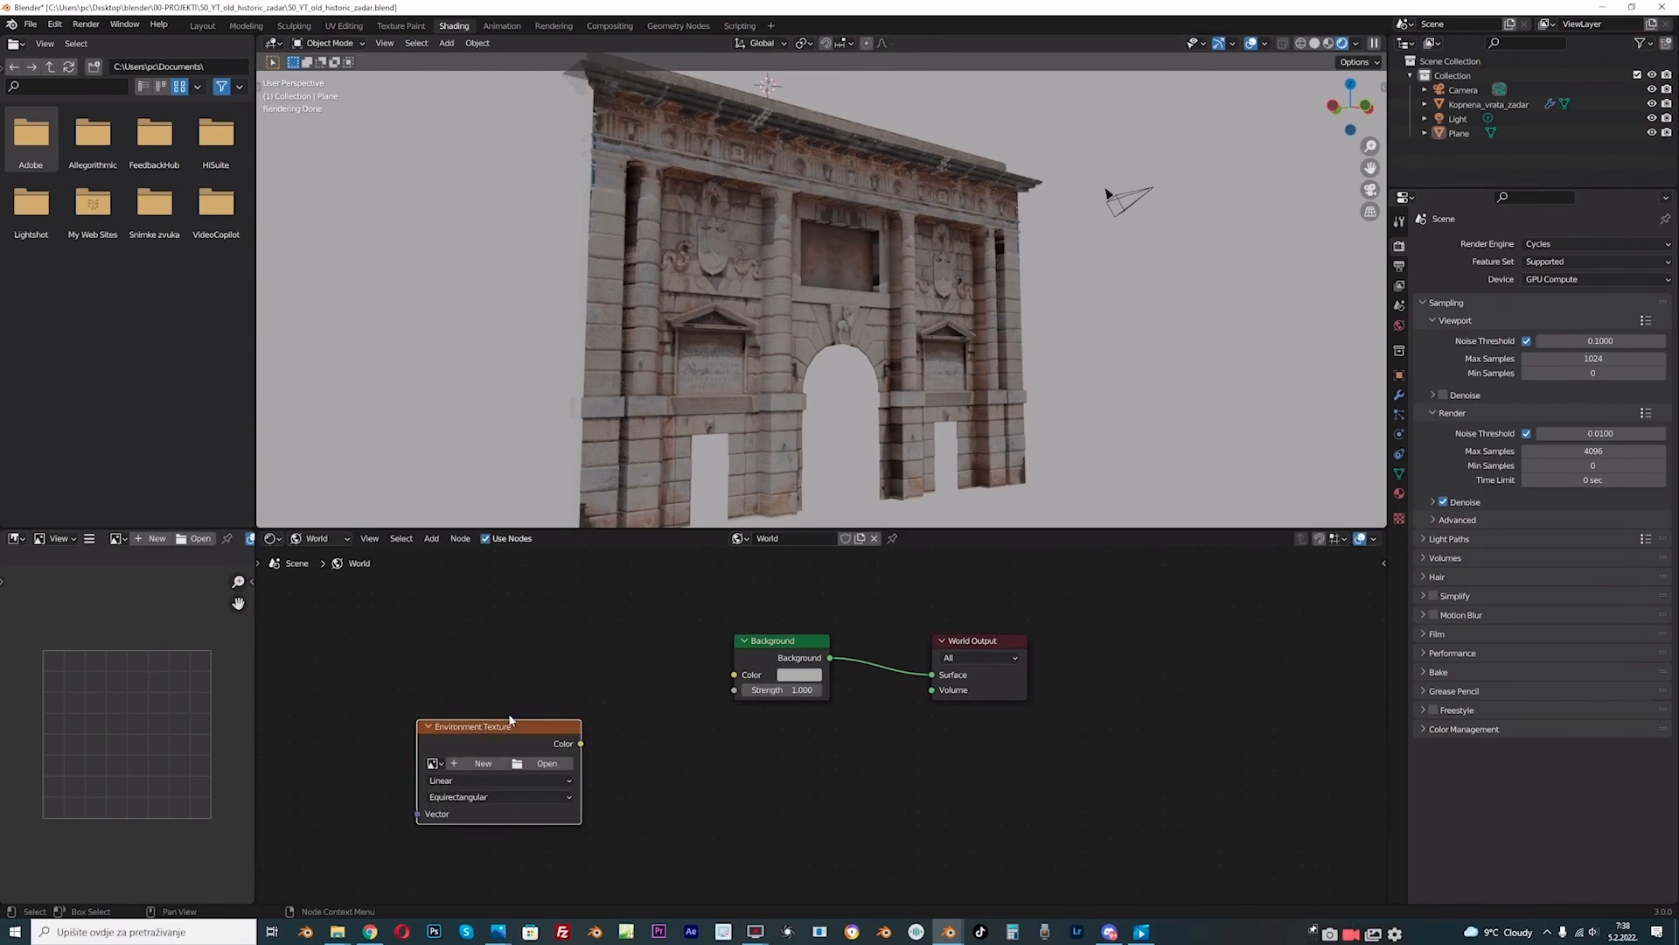
click(527, 764)
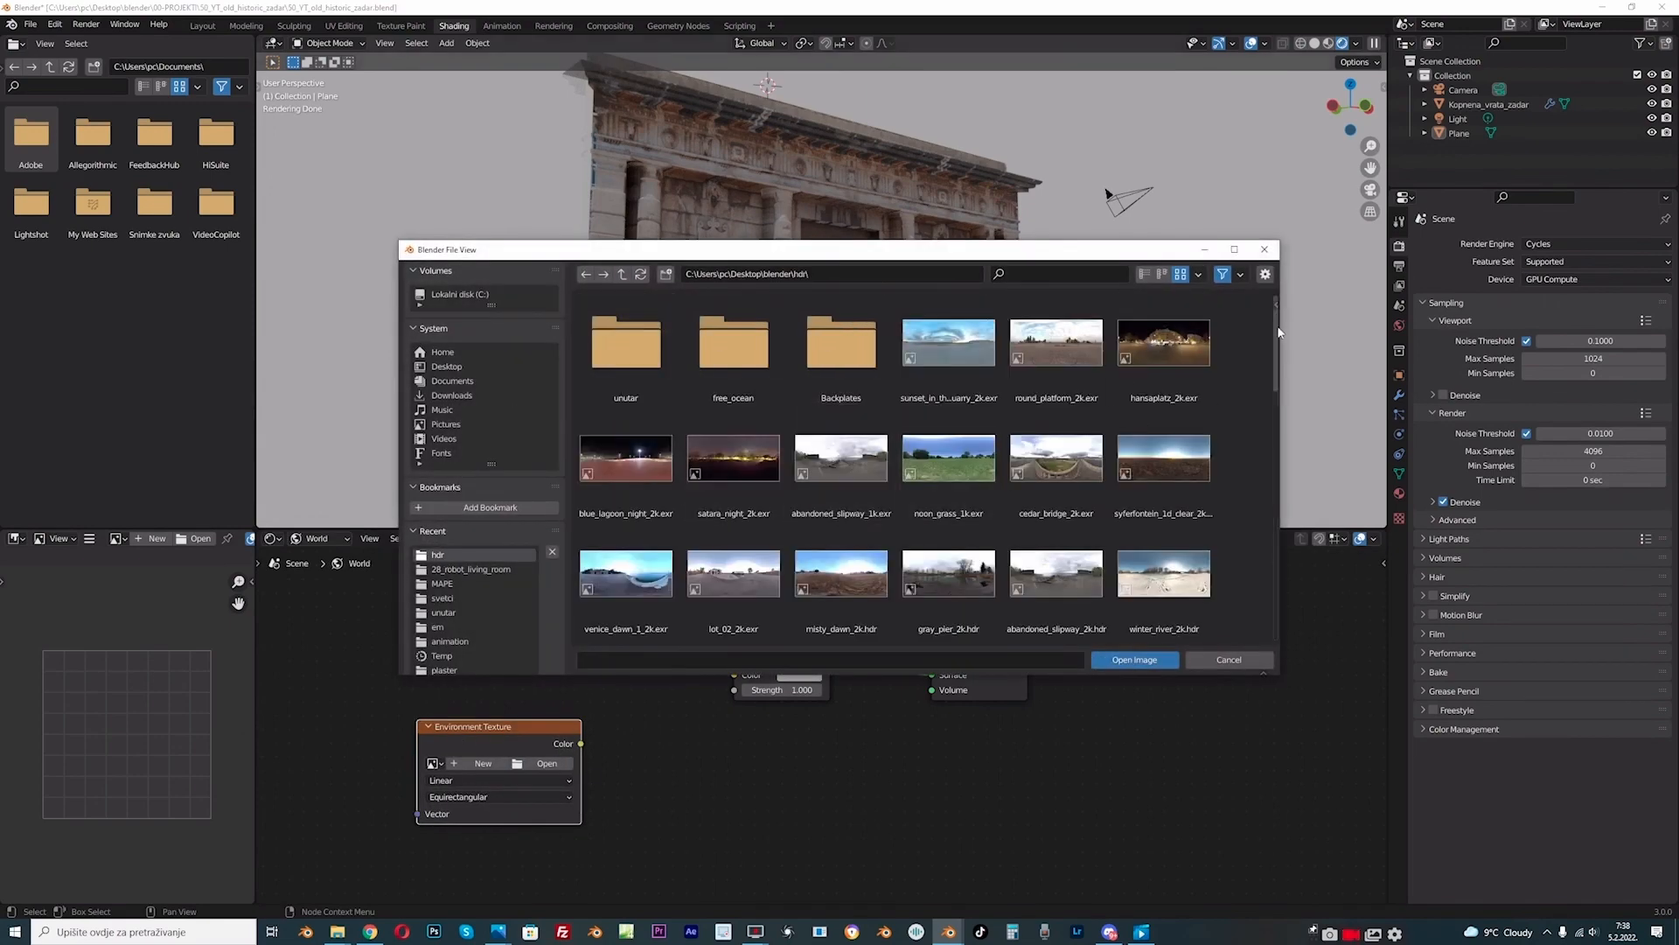
double_click(1155, 472)
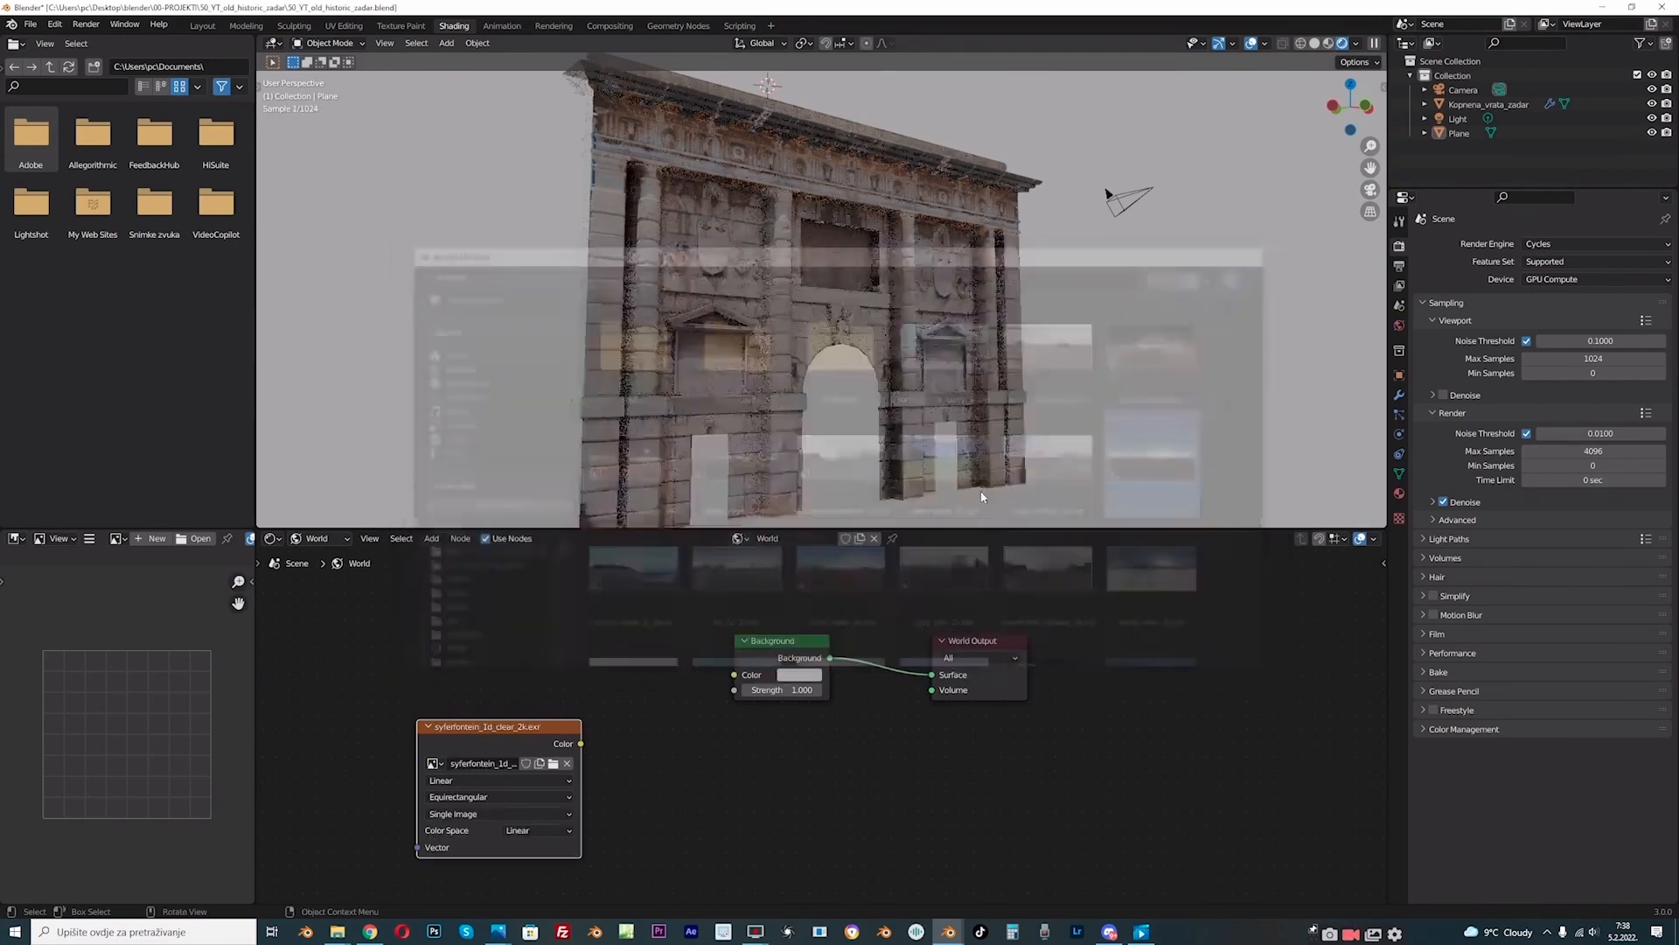
Step: Link the environment texture's Color output to the Background node's Color, and add connected Mapping and Texture Coordinate nodes to the texture
drag(783, 640, 733, 751)
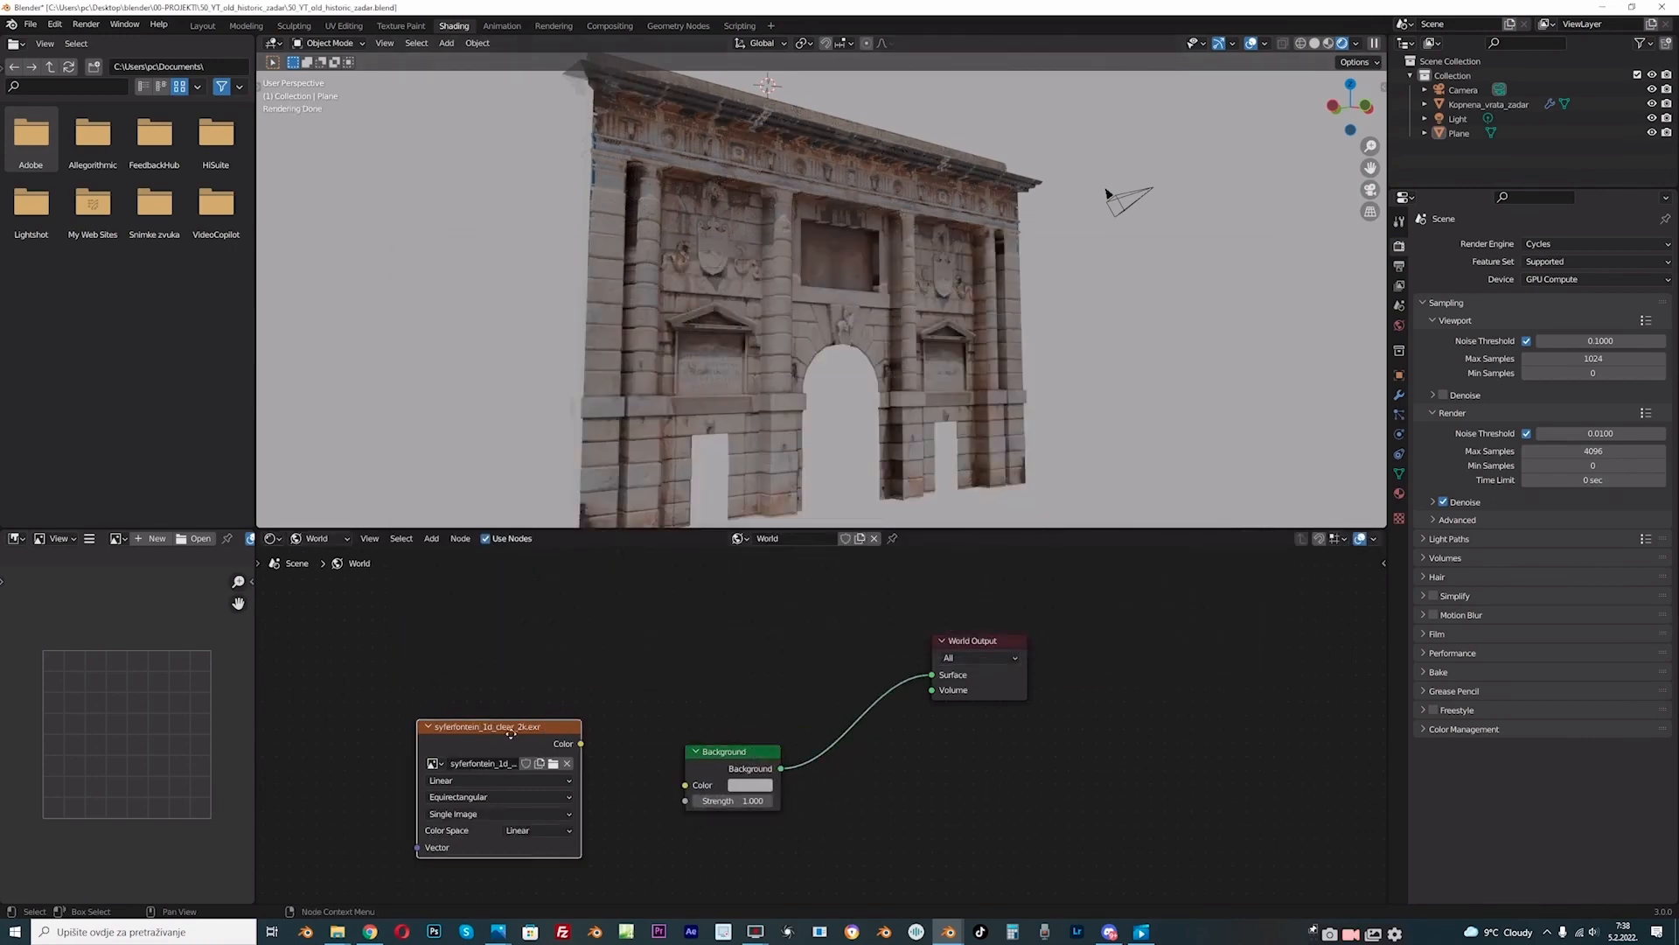
drag(511, 733, 686, 785)
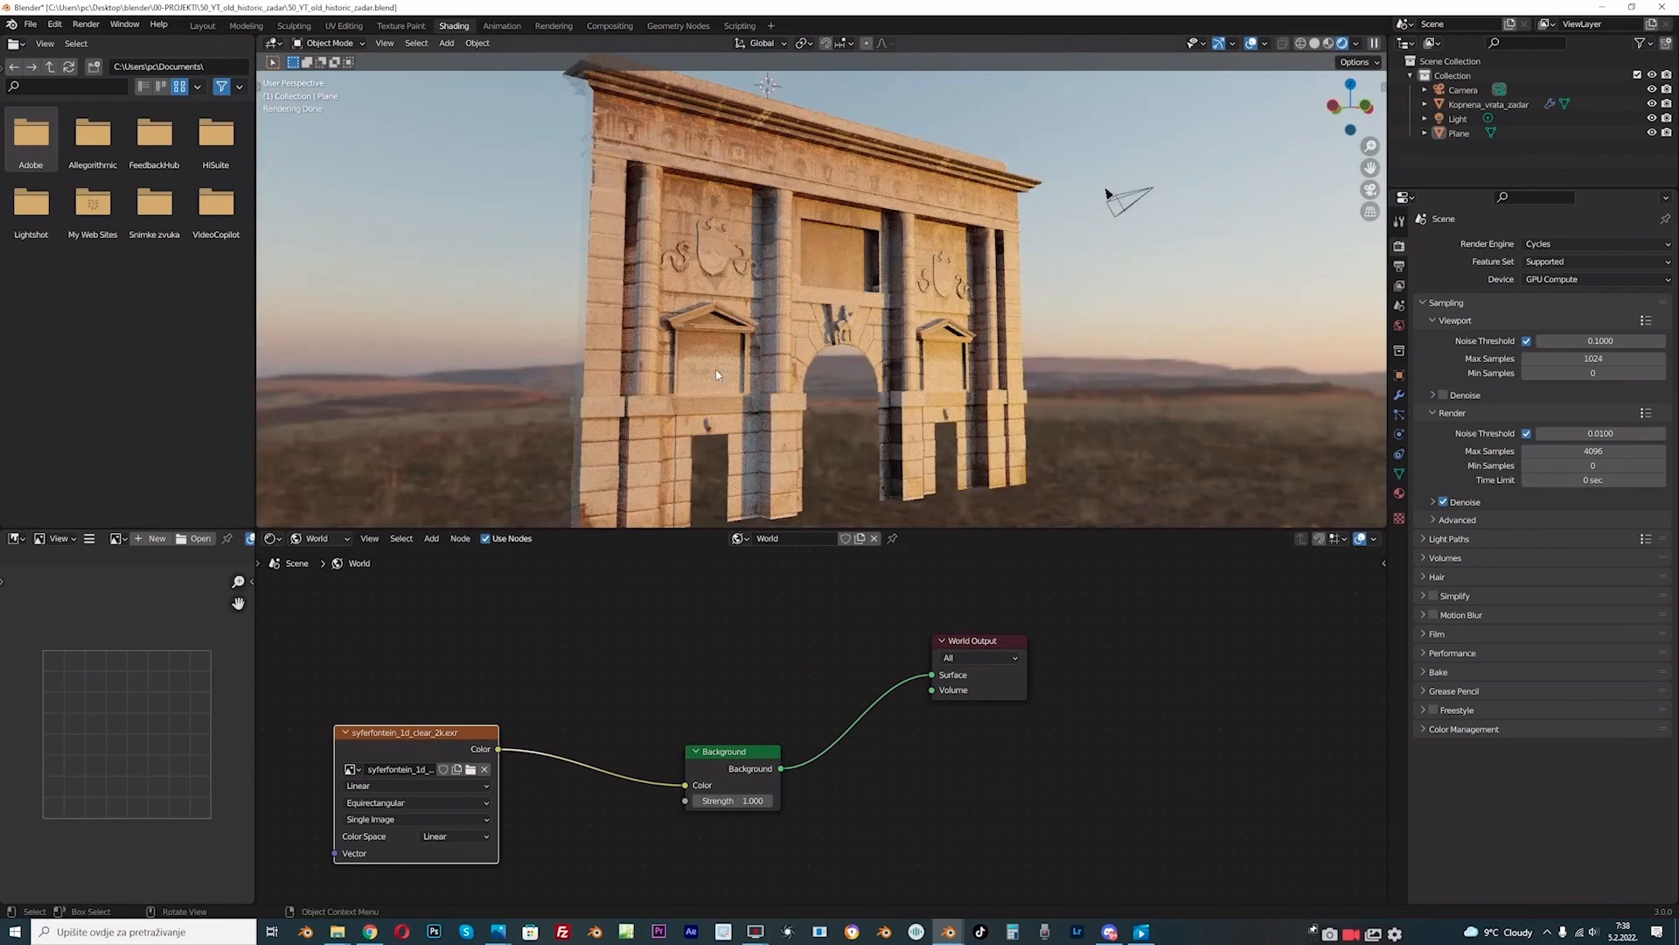
scroll(596, 656, down, 2)
middle_drag(606, 672, 803, 640)
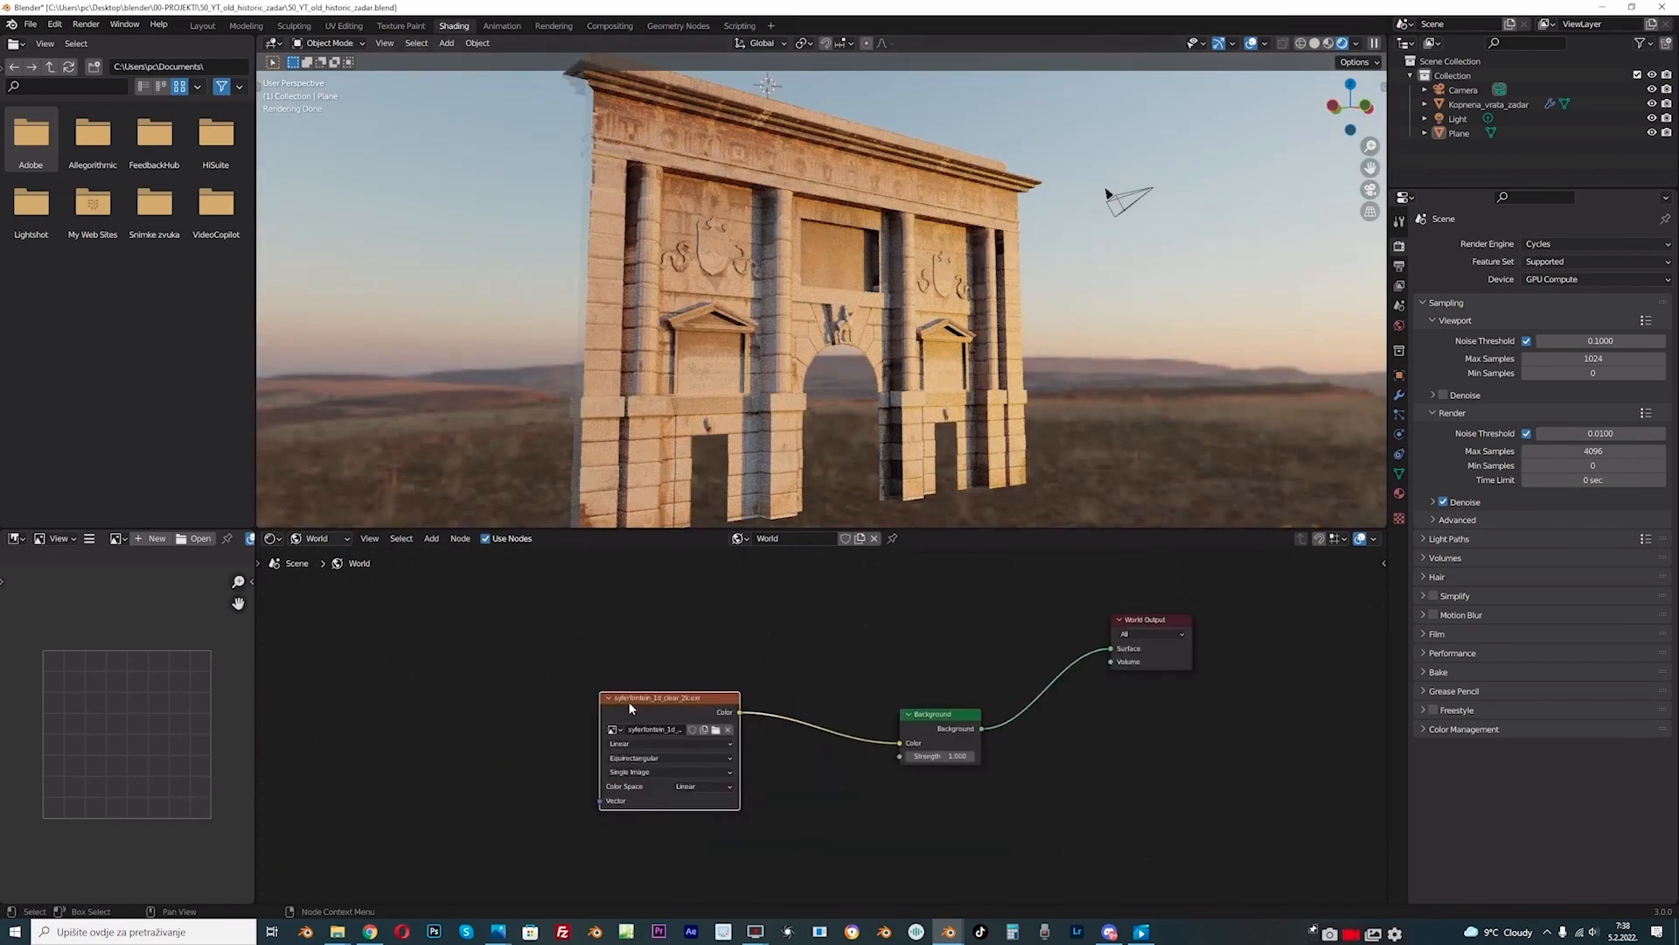
key(ctrl+t)
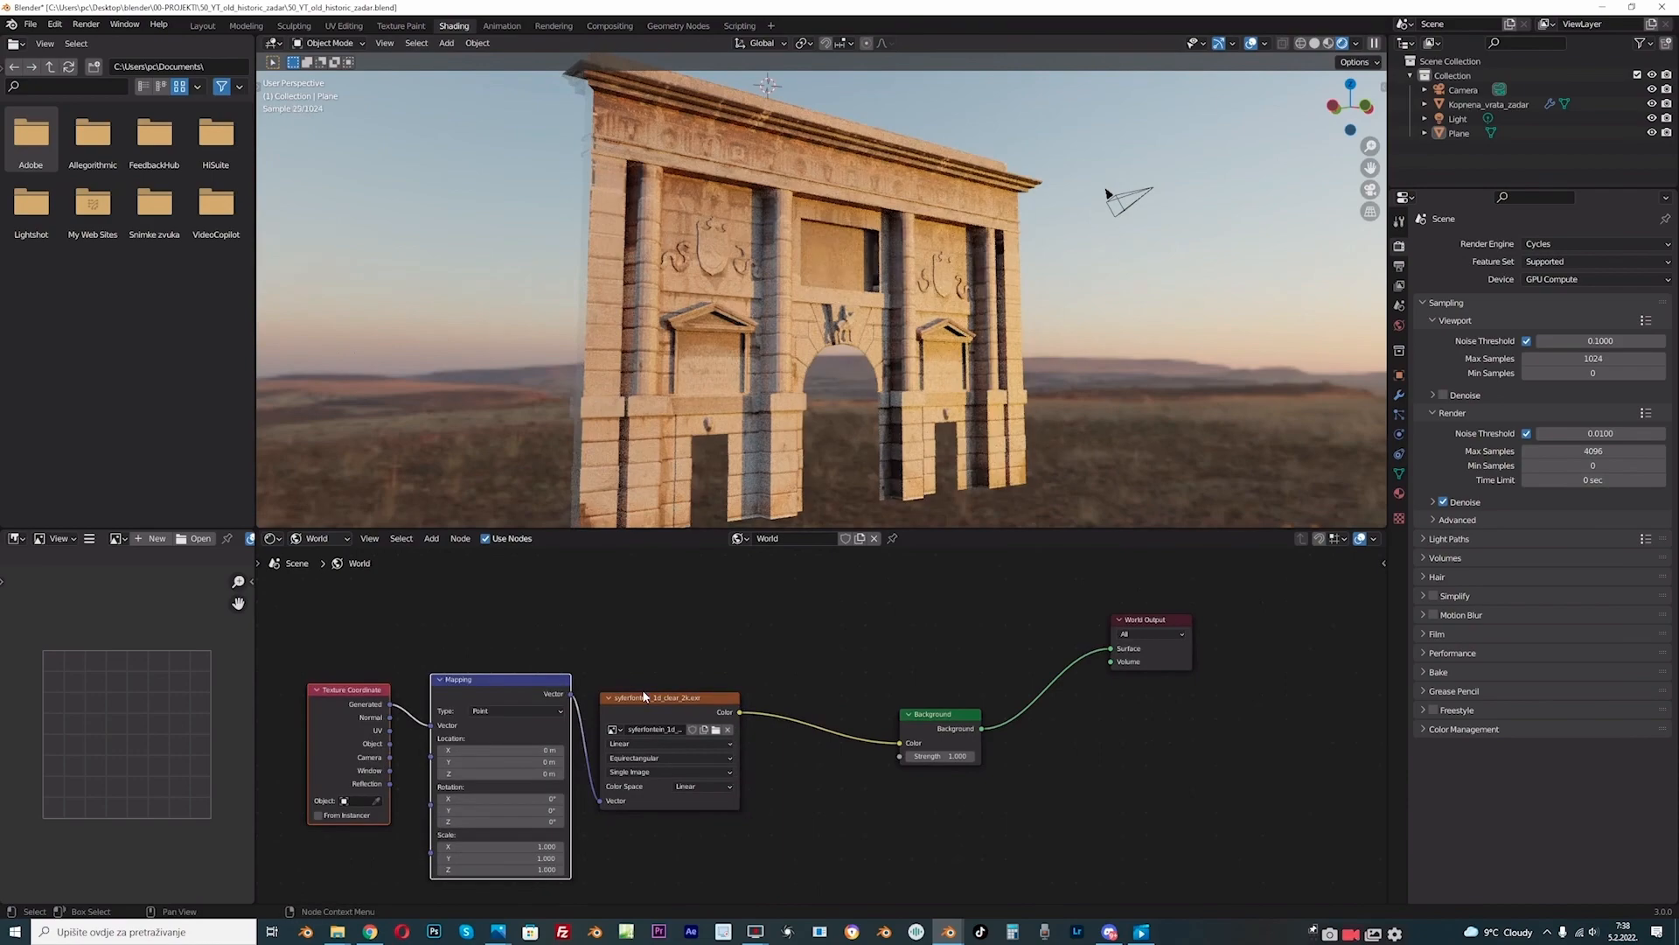
Step: Rotate the environment by setting the Mapping node's Z rotation to about -382°
scroll(759, 837, up, 1)
middle_drag(759, 837, 884, 788)
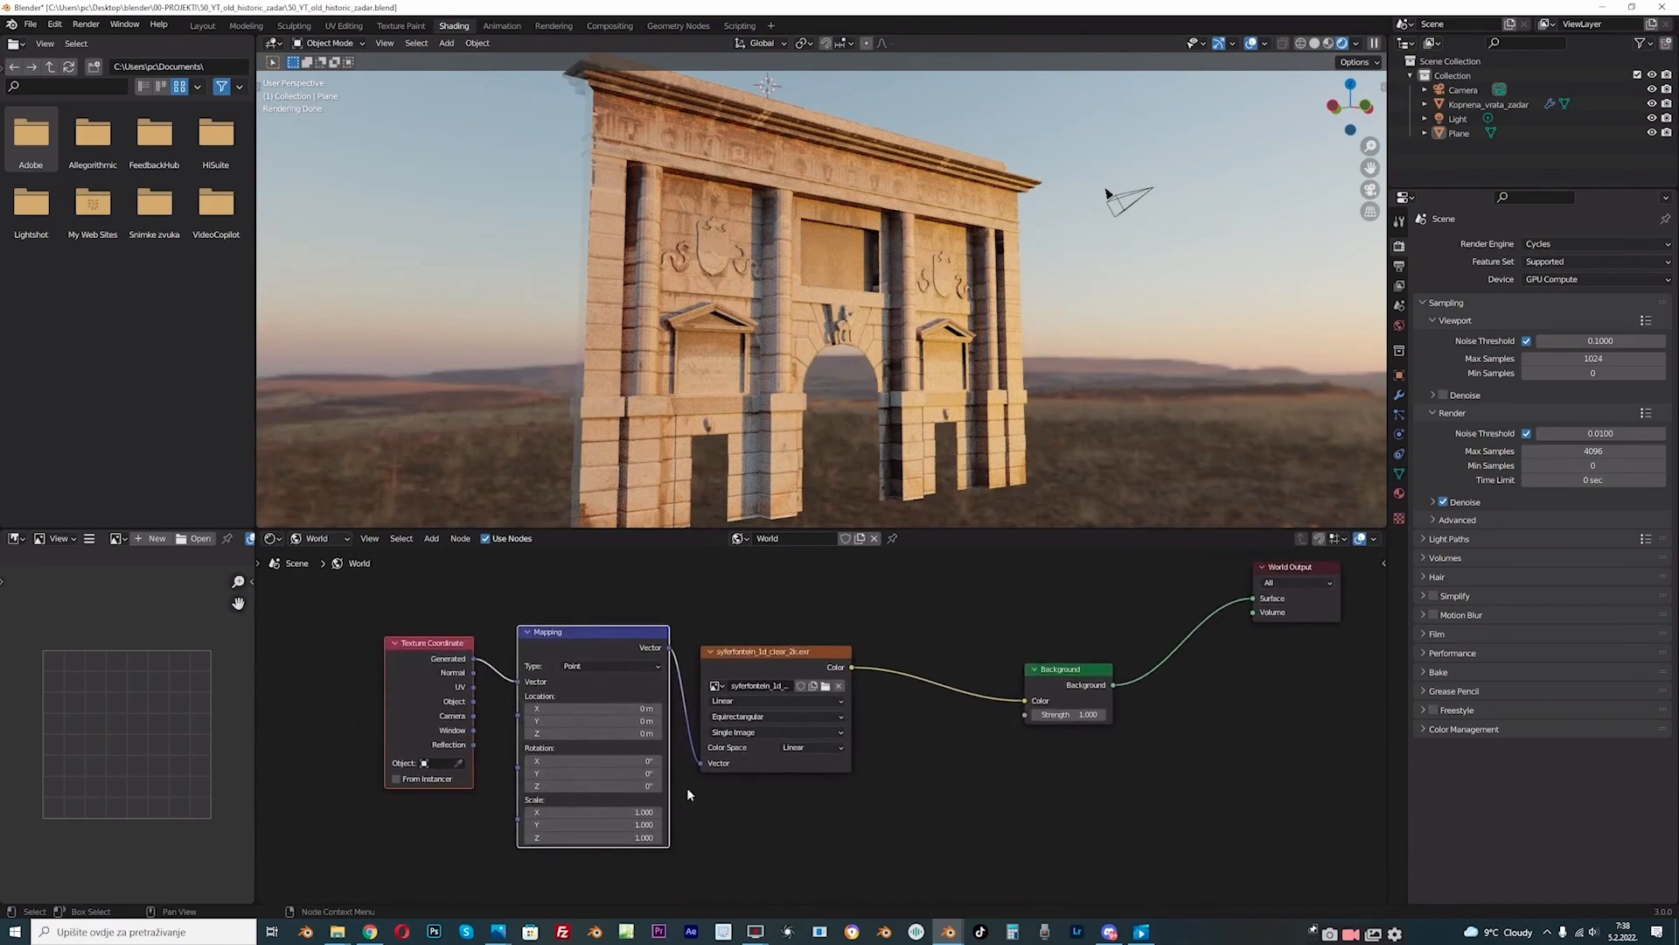
drag(593, 785, 638, 791)
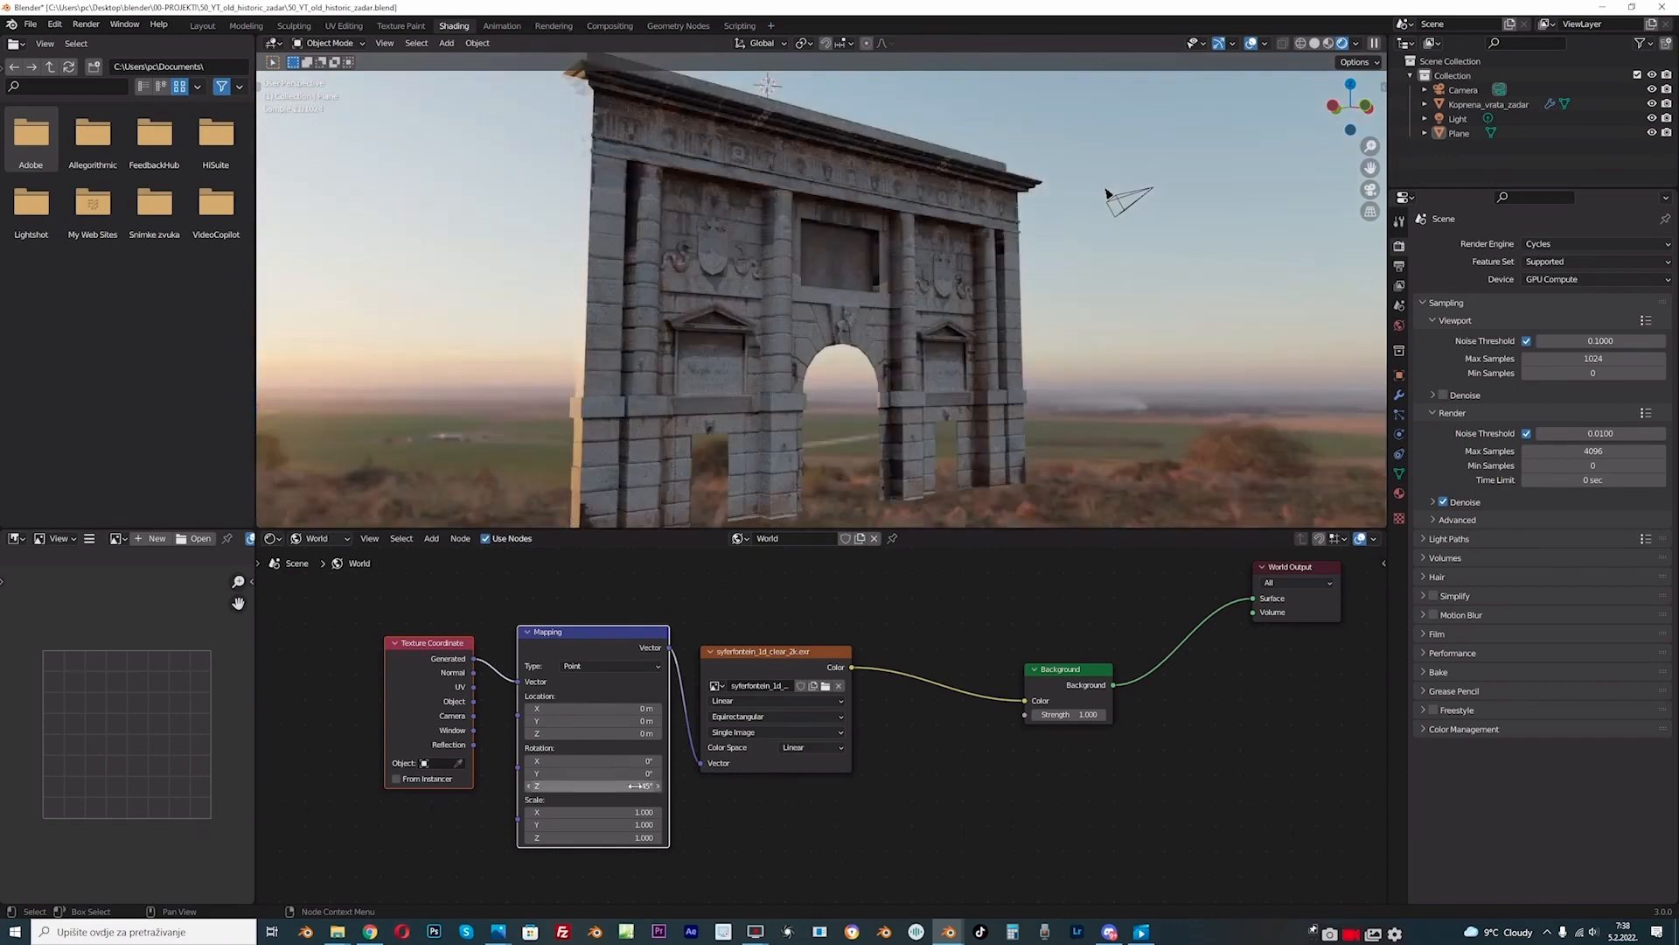
drag(636, 787, 610, 786)
drag(637, 786, 674, 774)
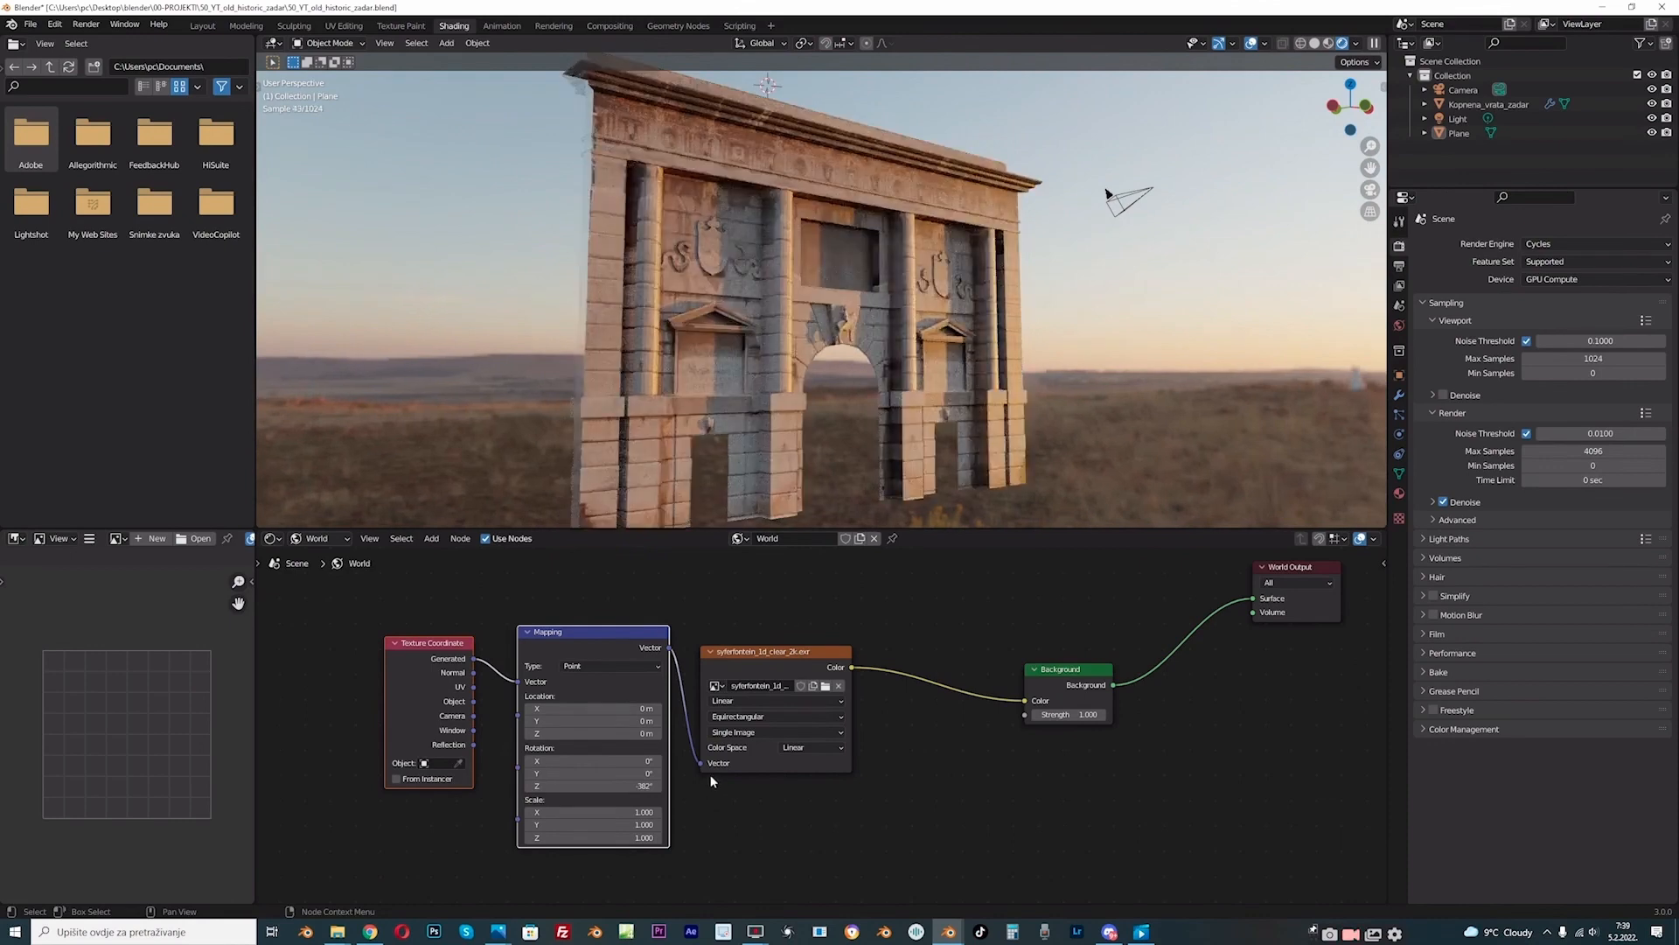
scroll(705, 626, down, 2)
middle_drag(705, 626, 731, 676)
scroll(699, 669, down, 3)
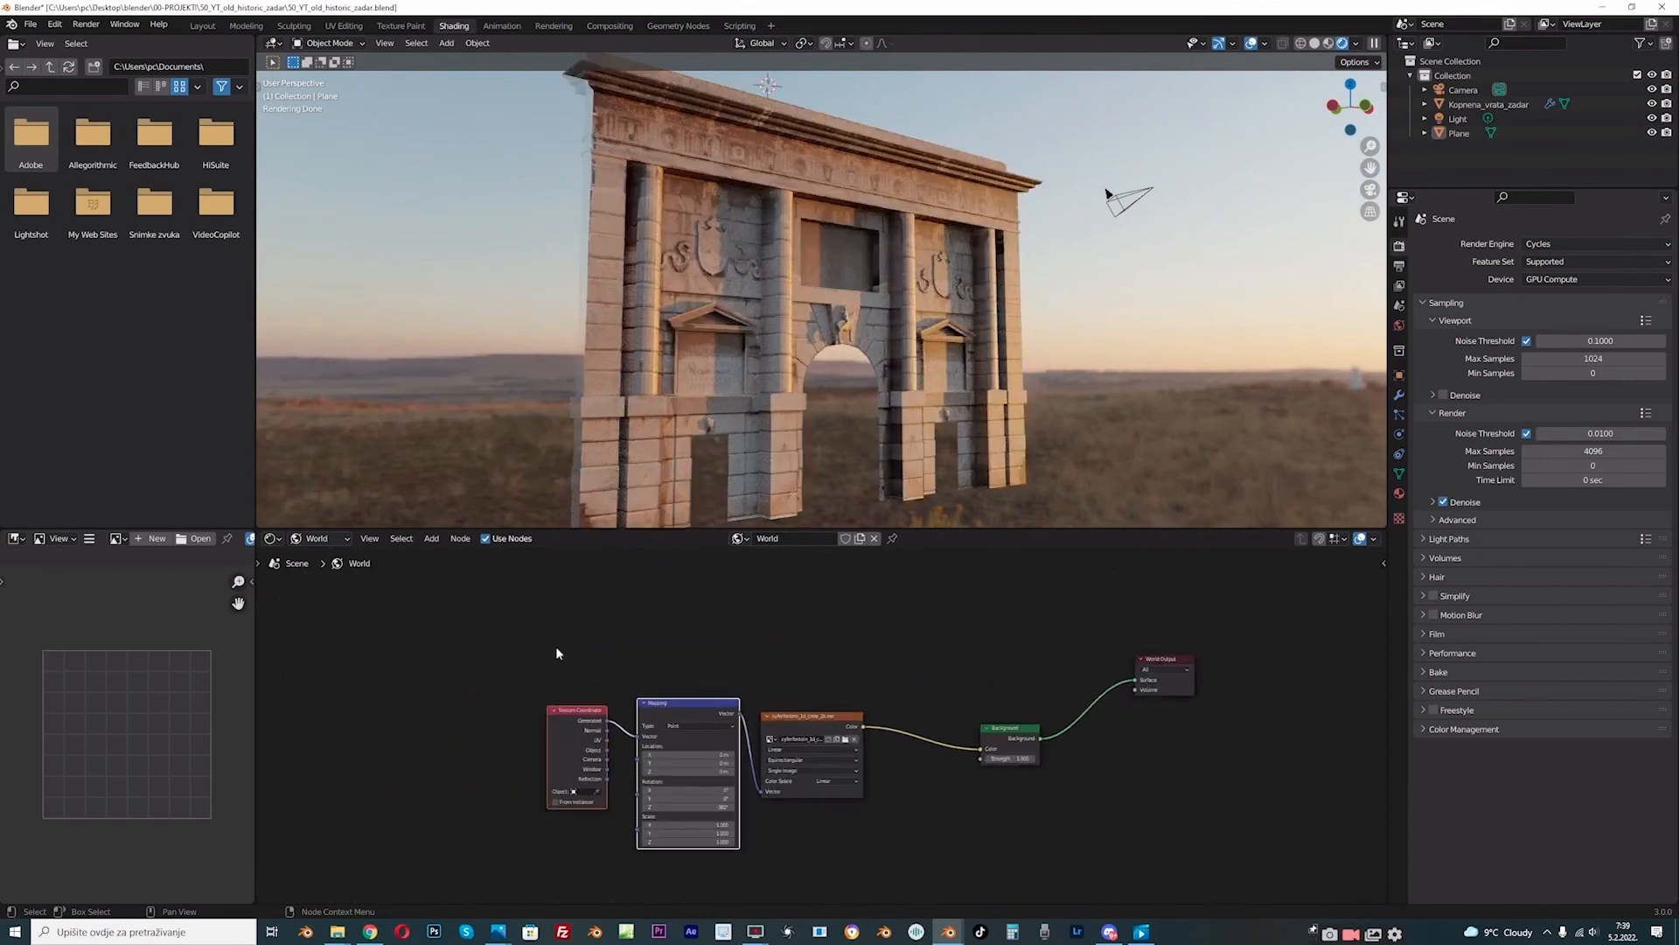
drag(554, 645, 842, 755)
scroll(839, 735, up, 5)
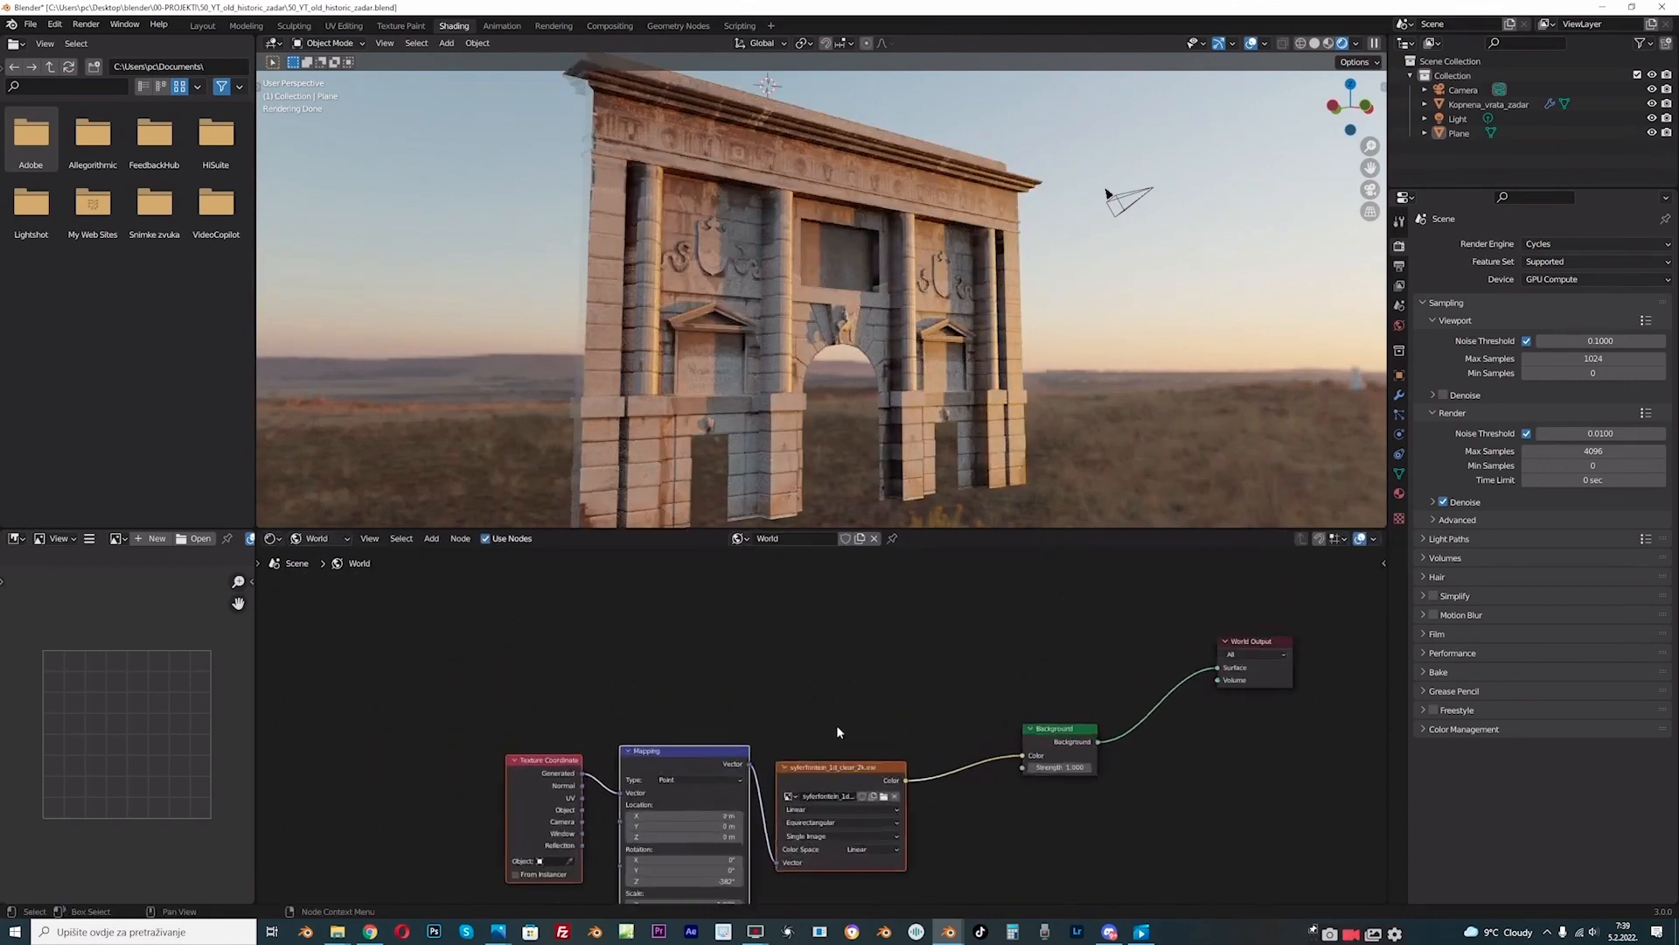
middle_drag(845, 711, 864, 600)
scroll(864, 600, up, 1)
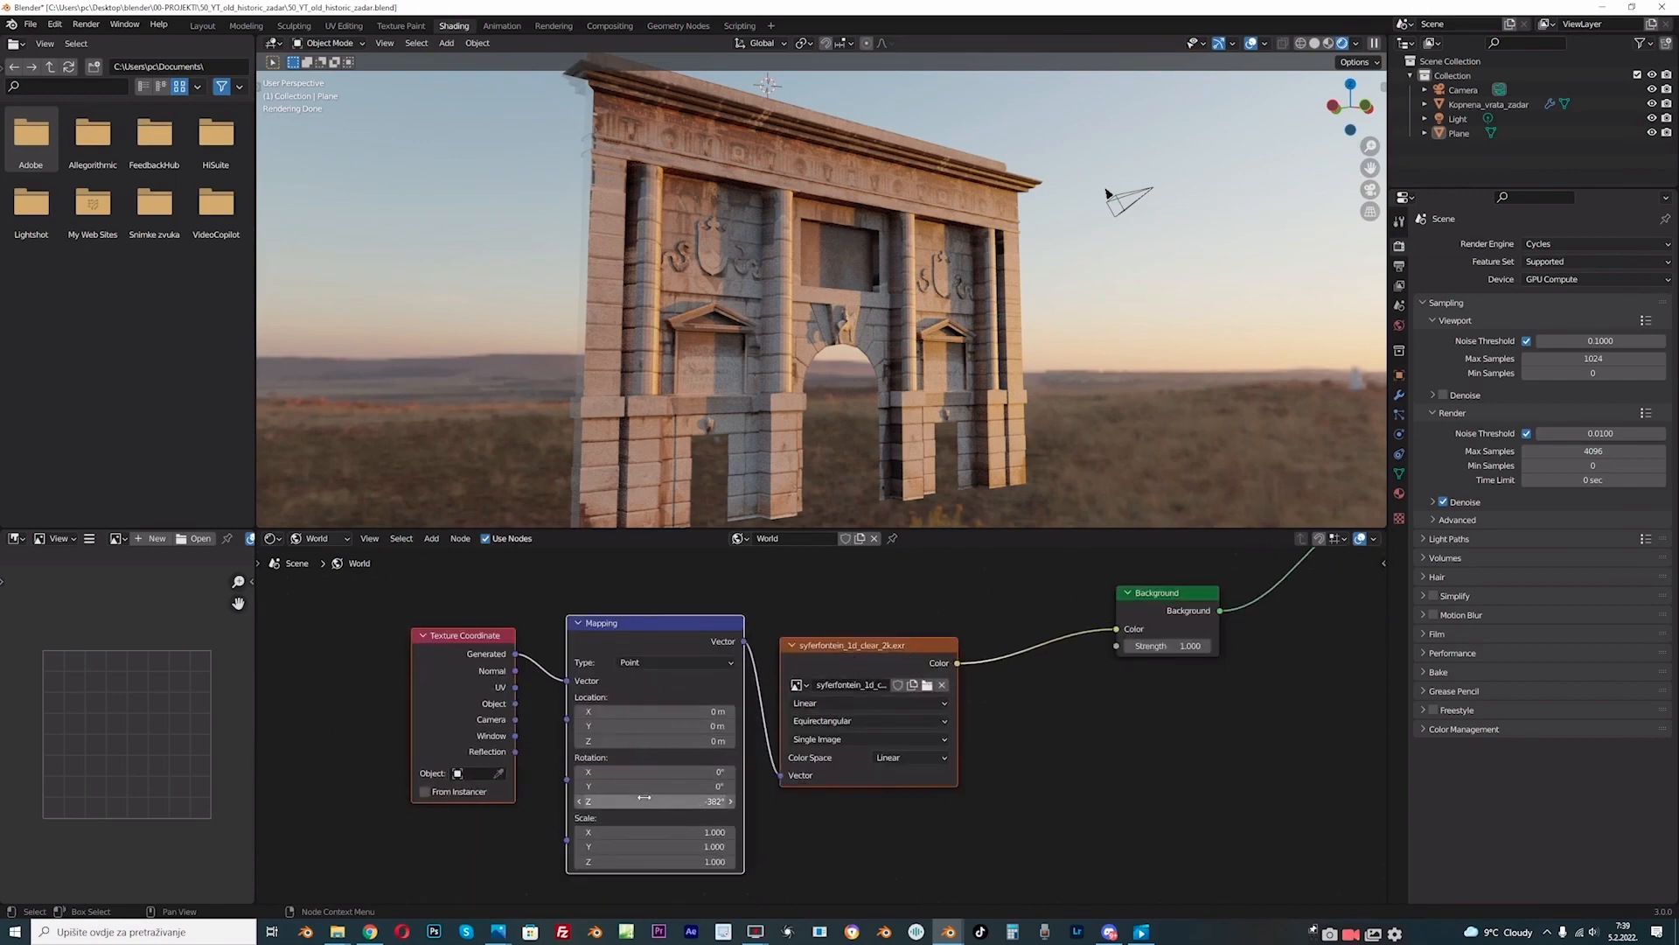
click(795, 821)
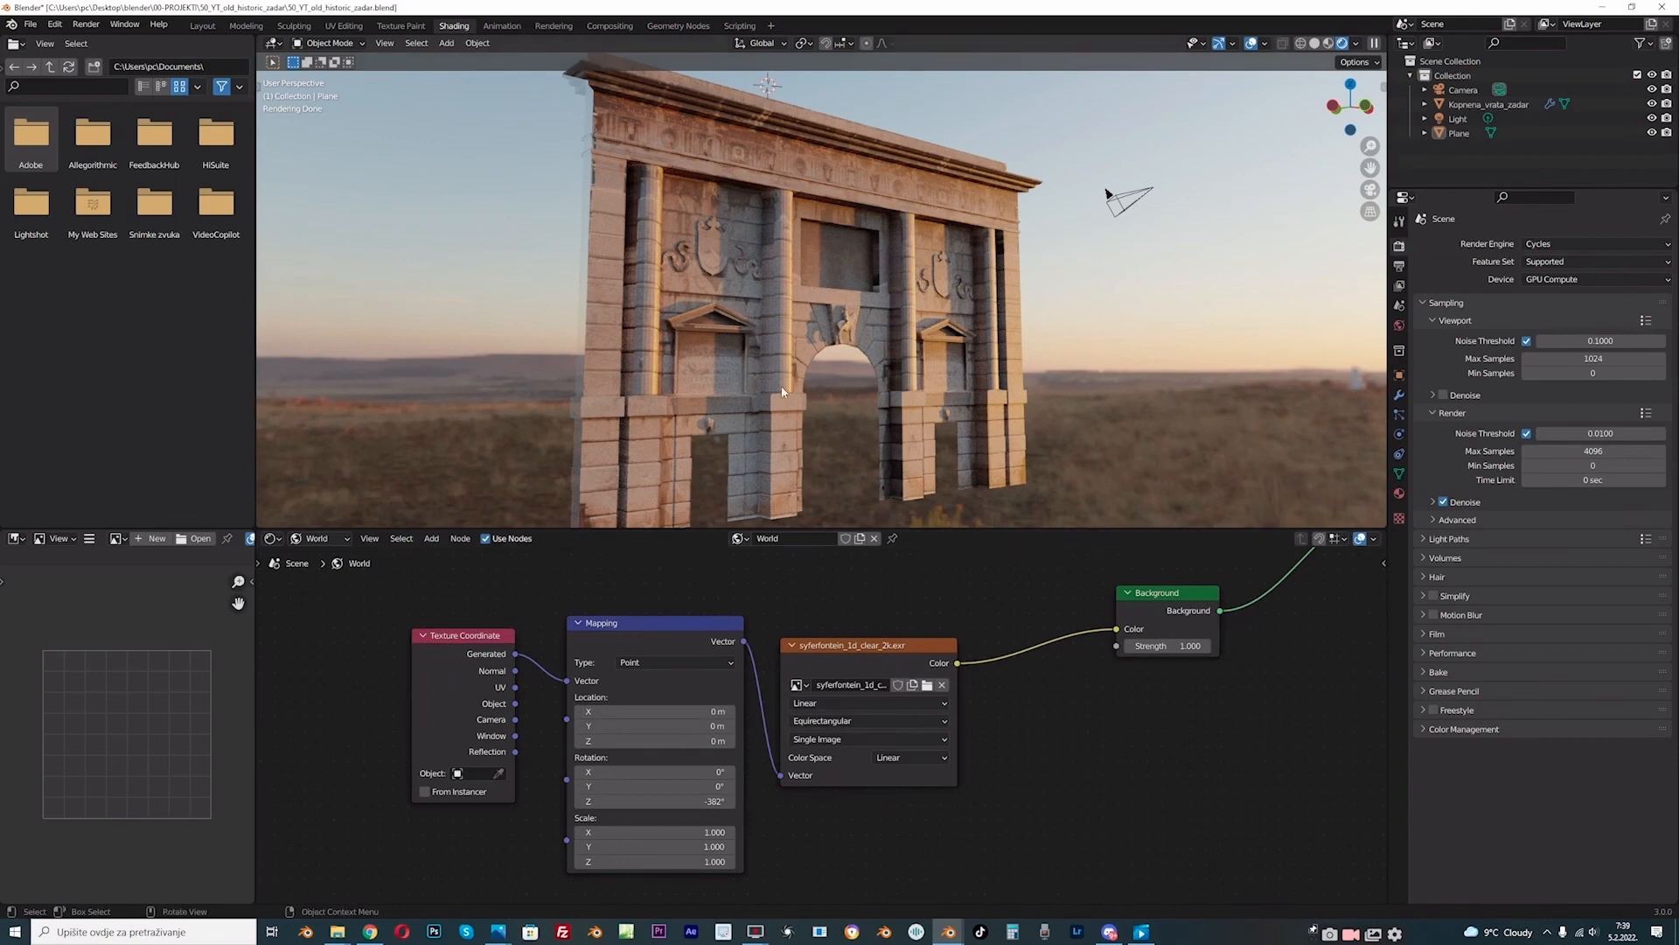
click(676, 803)
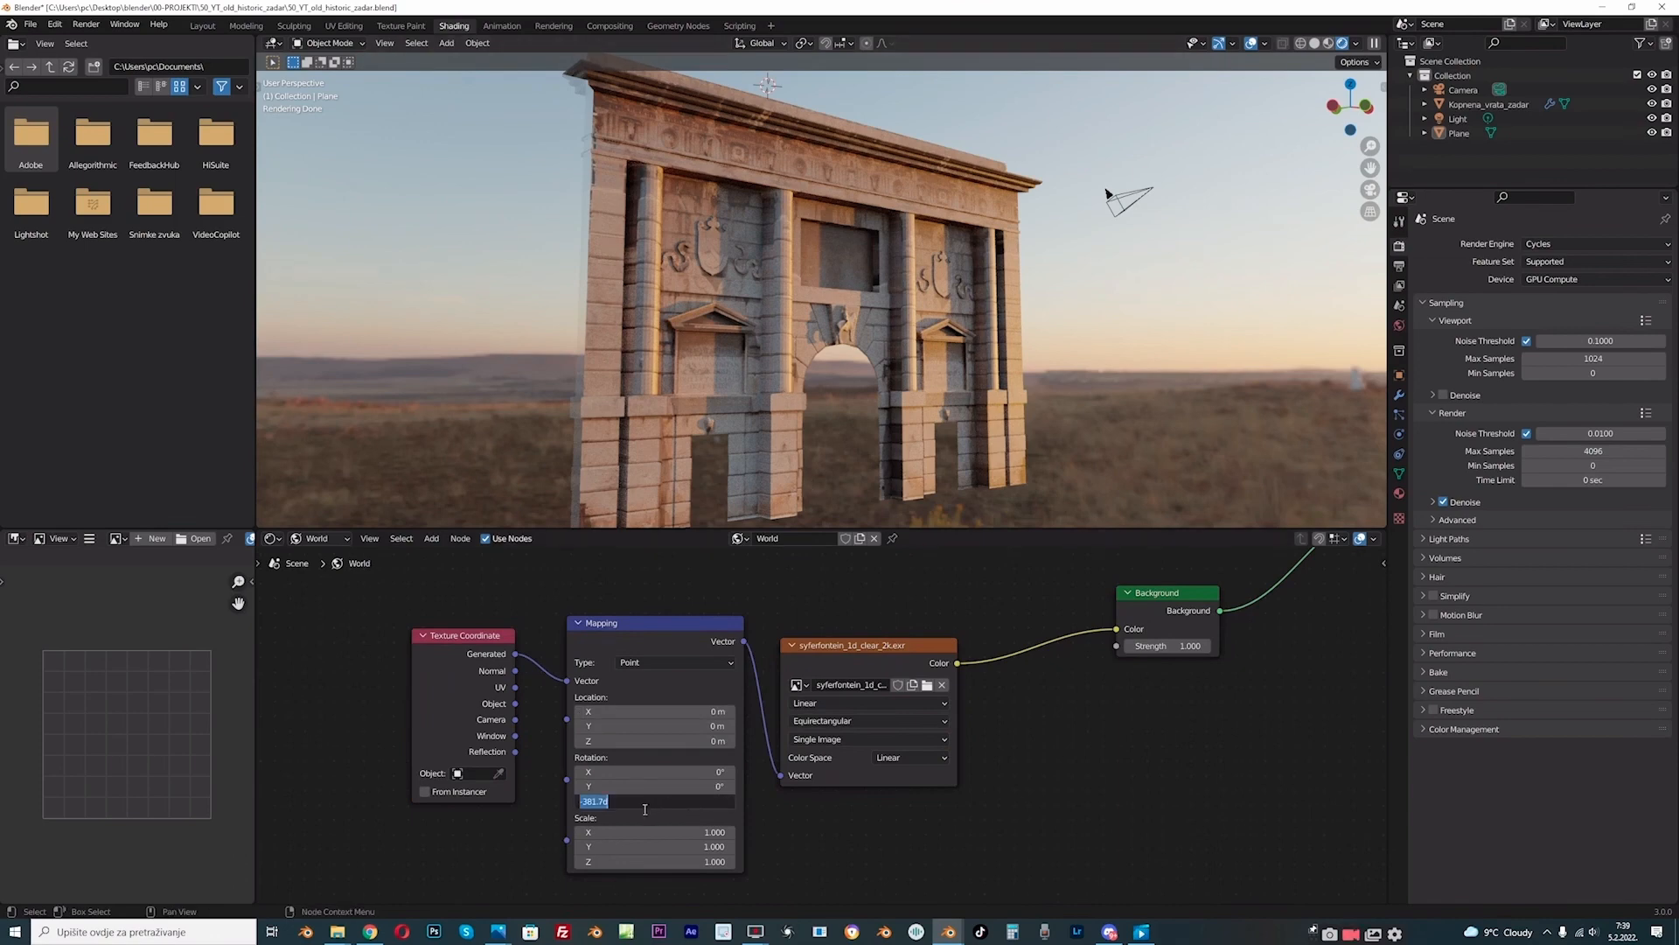
key(Return)
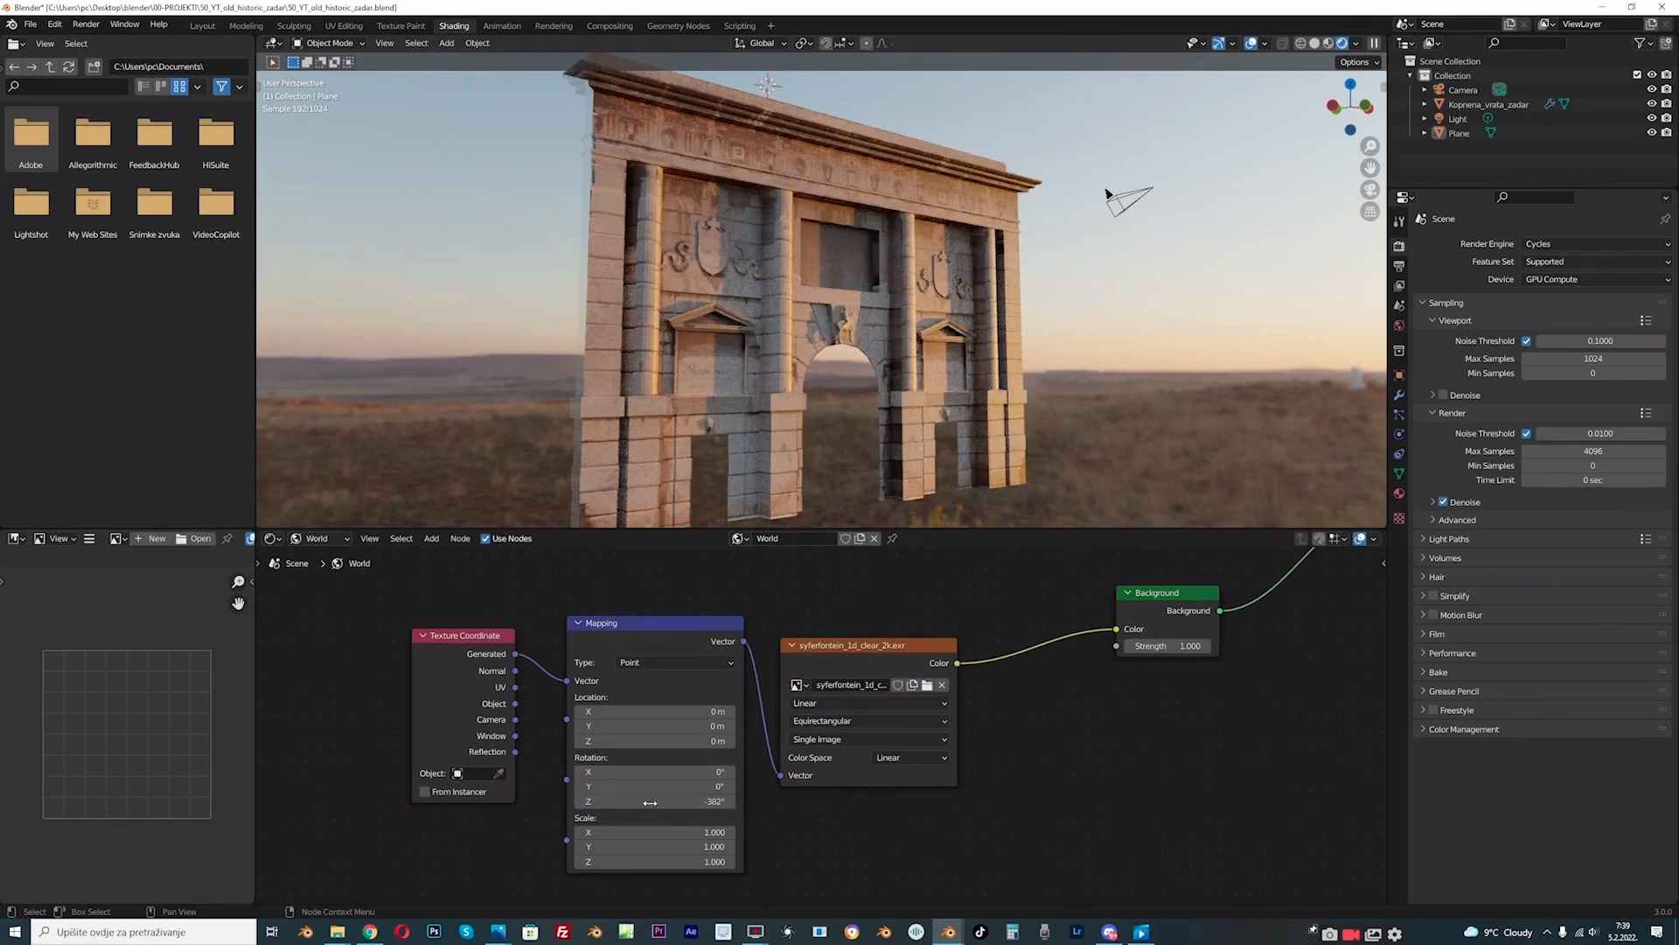
Step: Add a second Environment Texture node in the empty space above the Mapping node
scroll(831, 615, down, 2)
middle_drag(832, 615, 854, 735)
drag(557, 688, 866, 777)
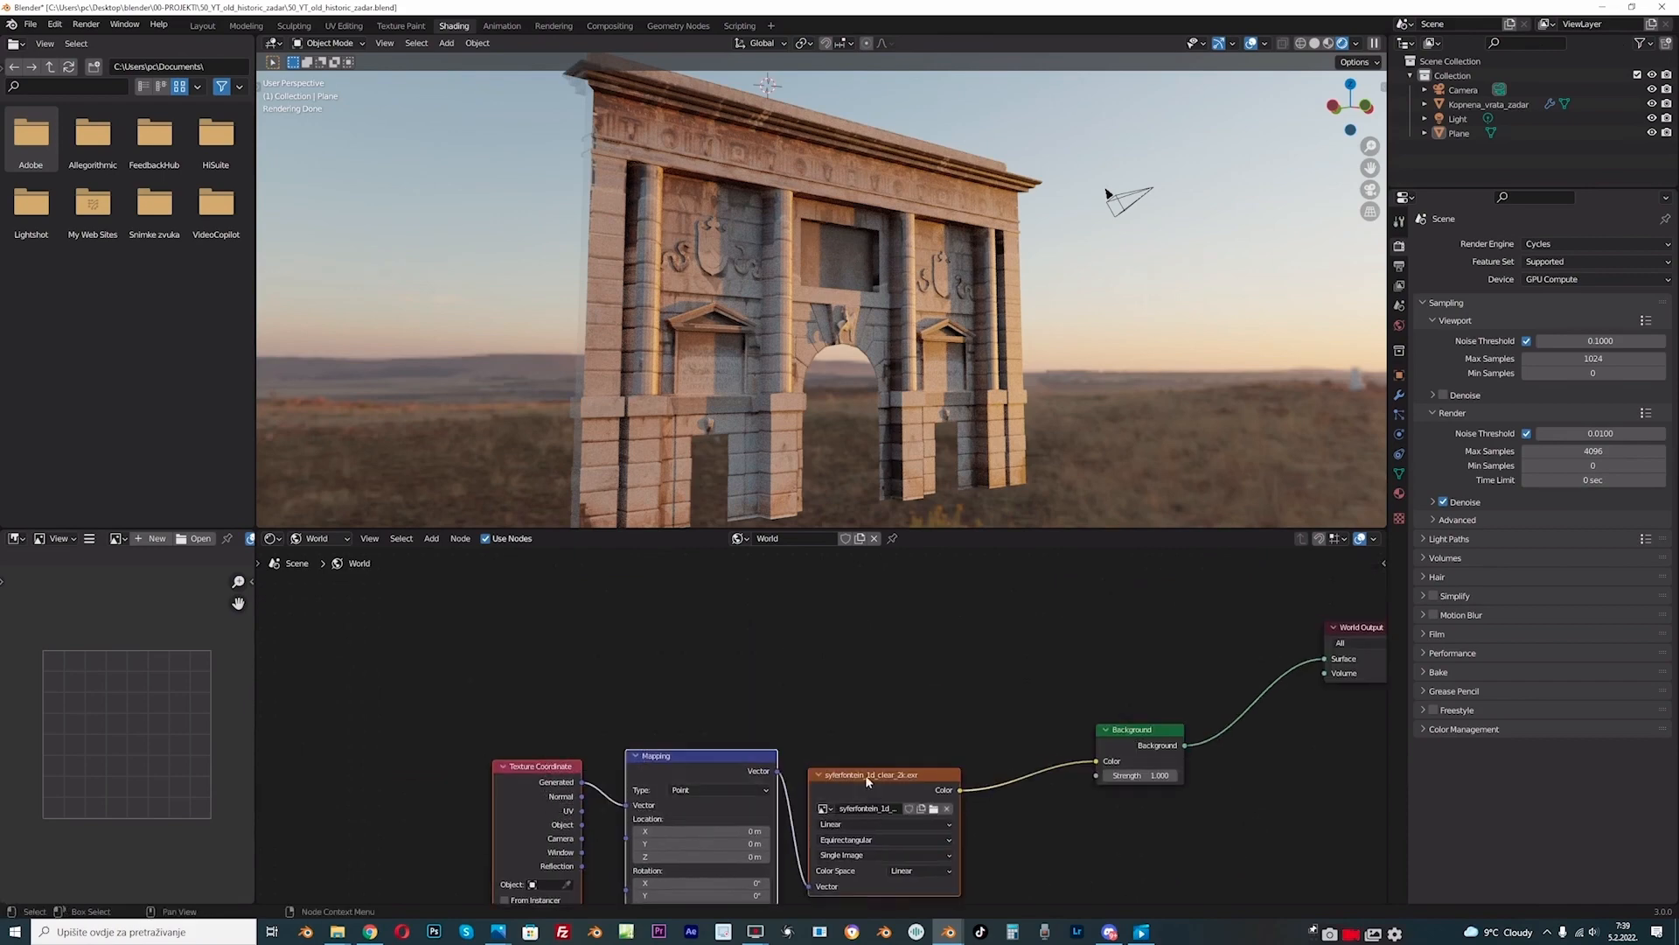
click(878, 694)
scroll(837, 716, down, 1)
key(shift+a)
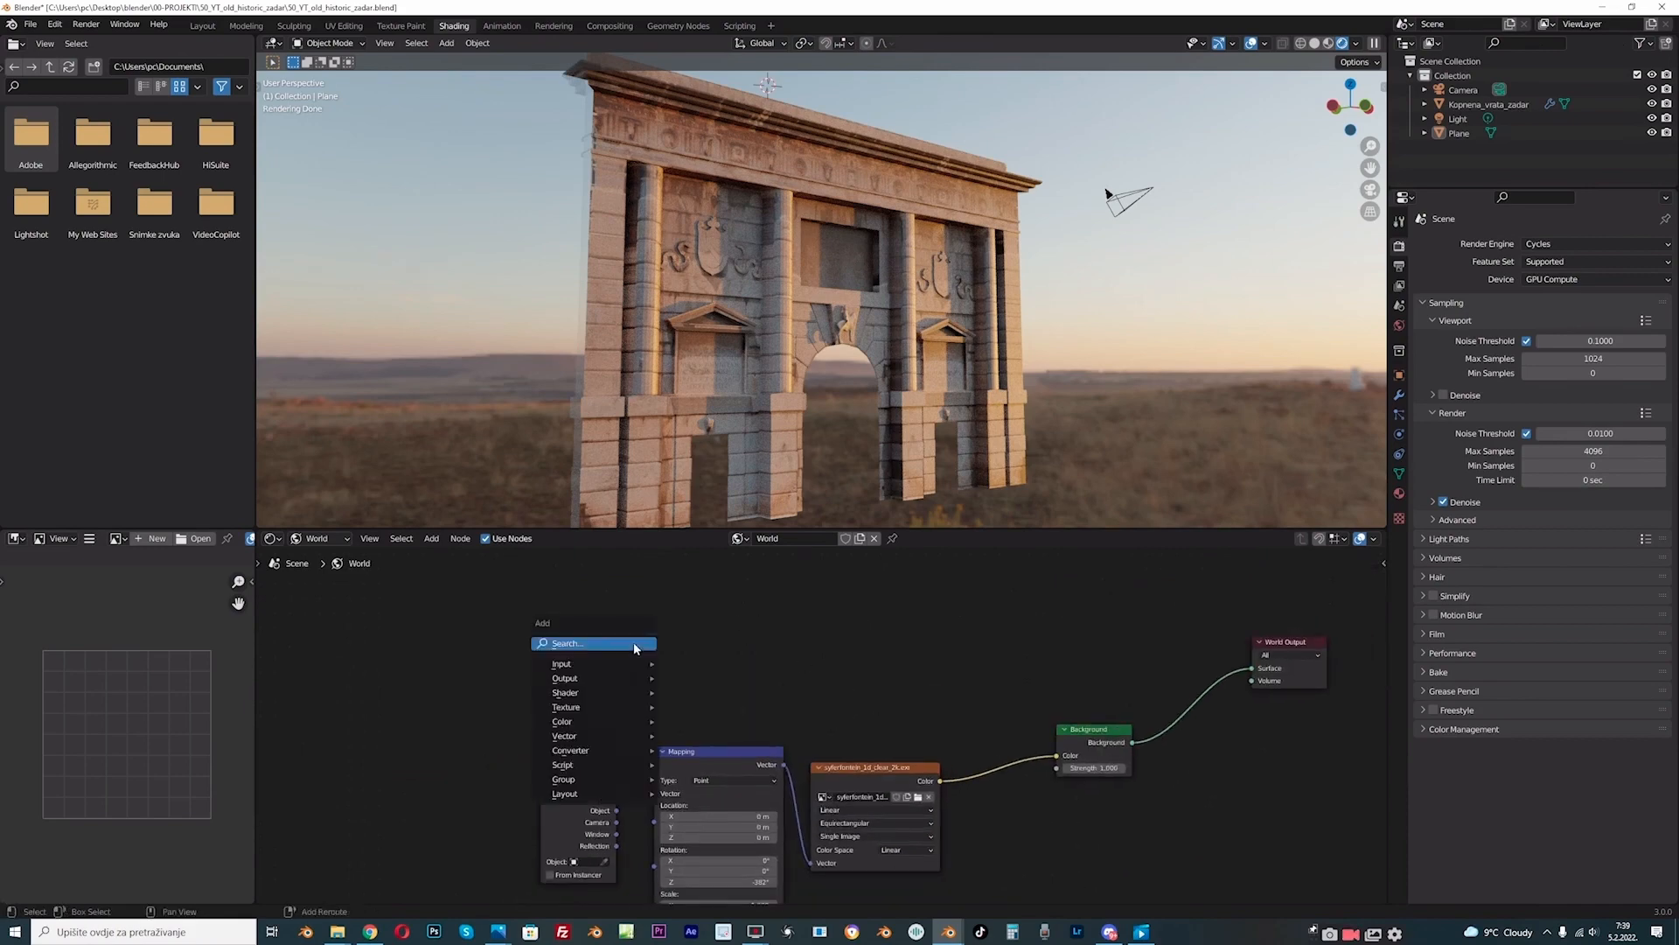
click(634, 643)
text(en)
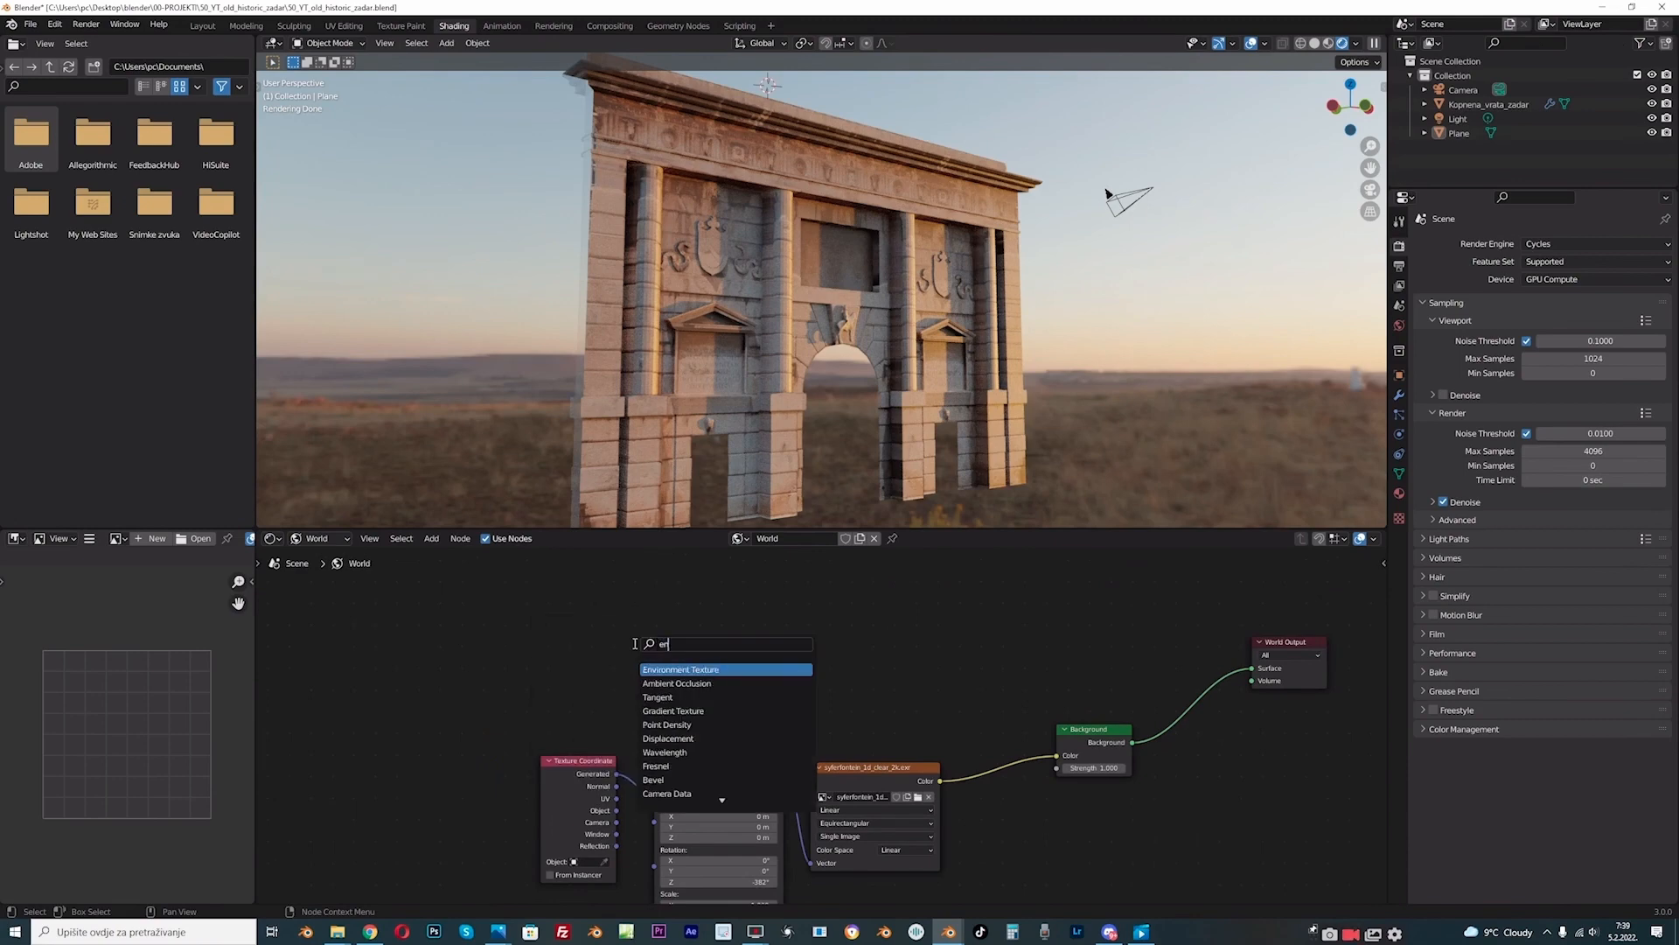
key(Return)
click(688, 650)
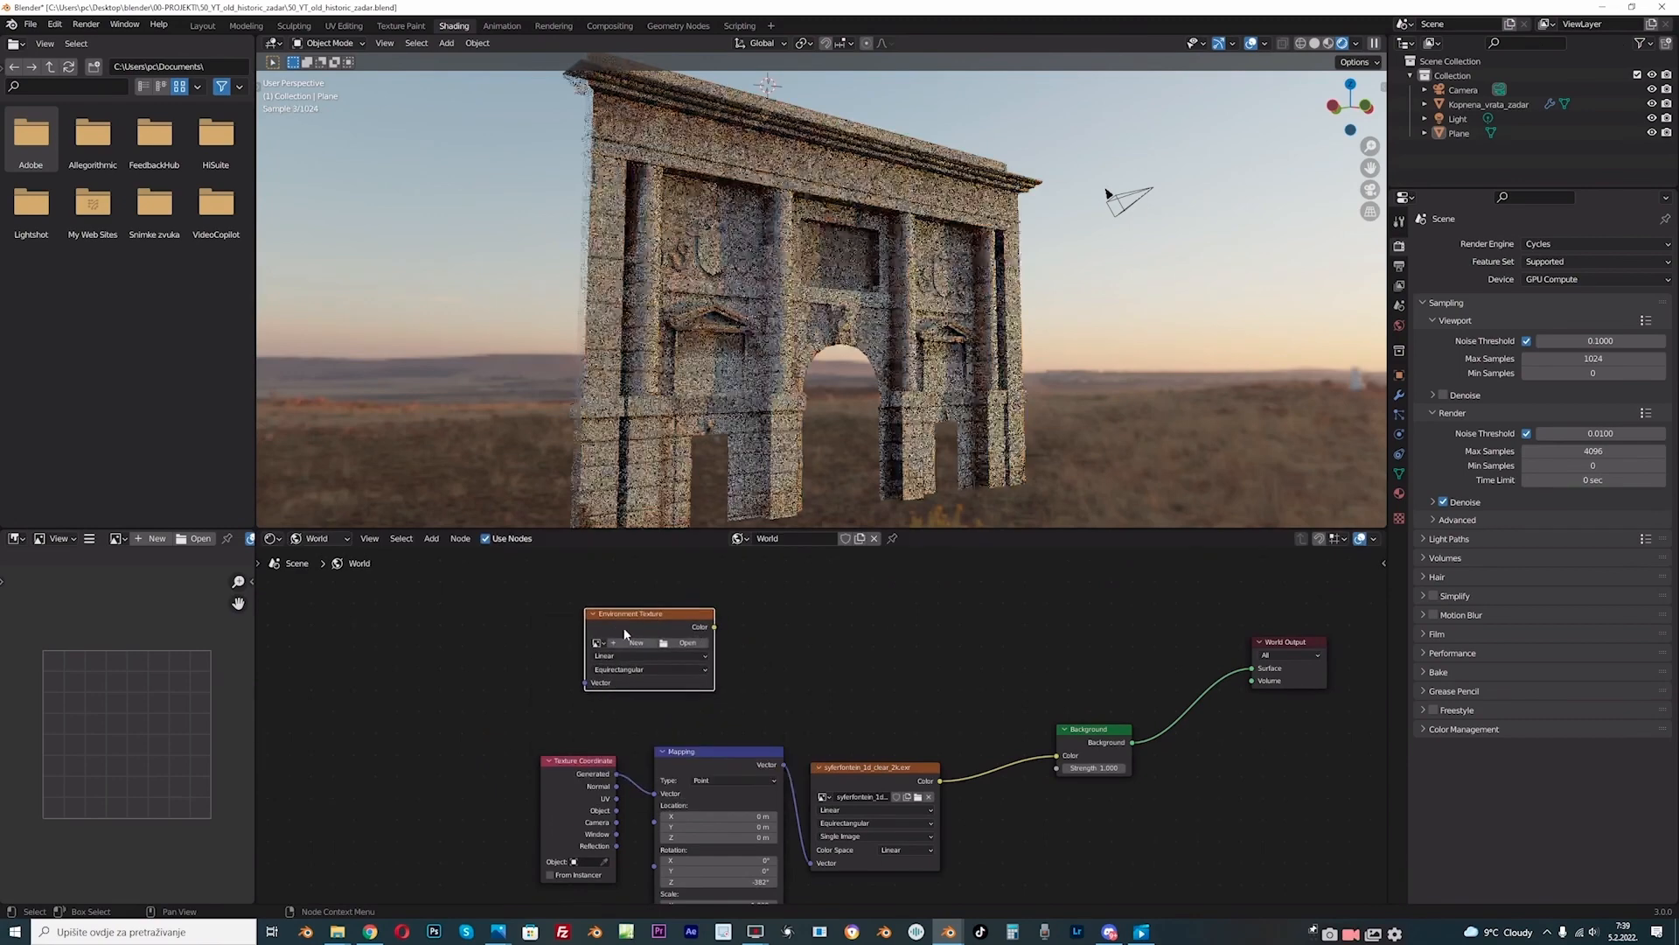
Step: Load kloppenheim_07_2k.hdr from the hdr folder into the new Environment Texture node and place it above the Texture Coordinate node
click(687, 644)
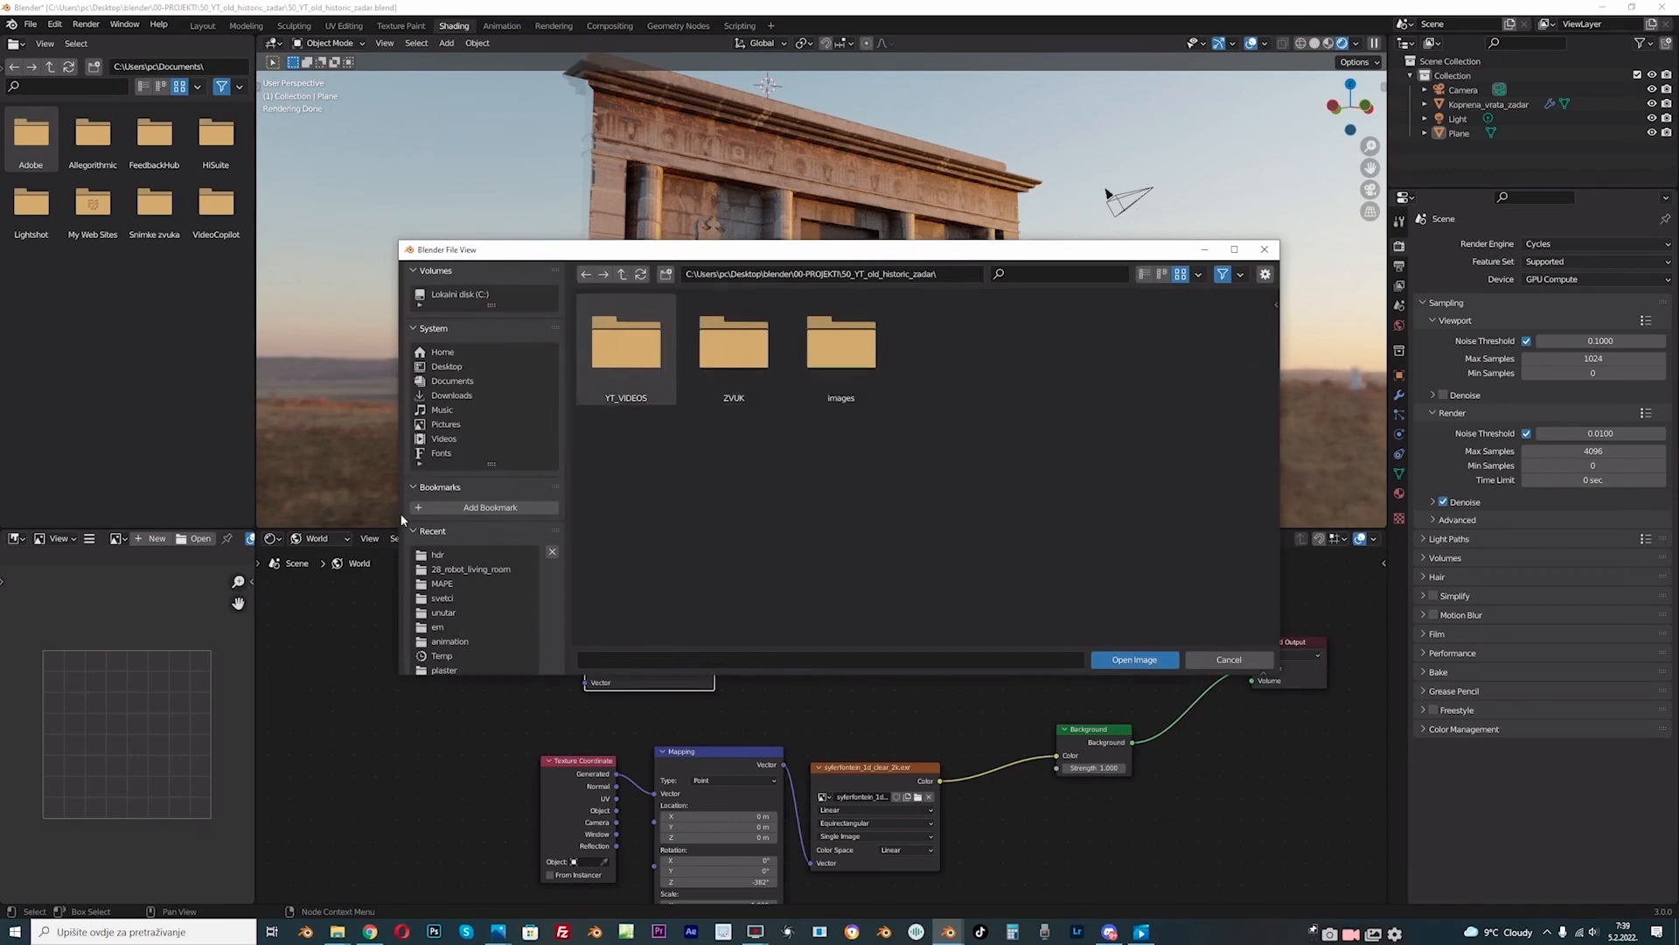
click(436, 557)
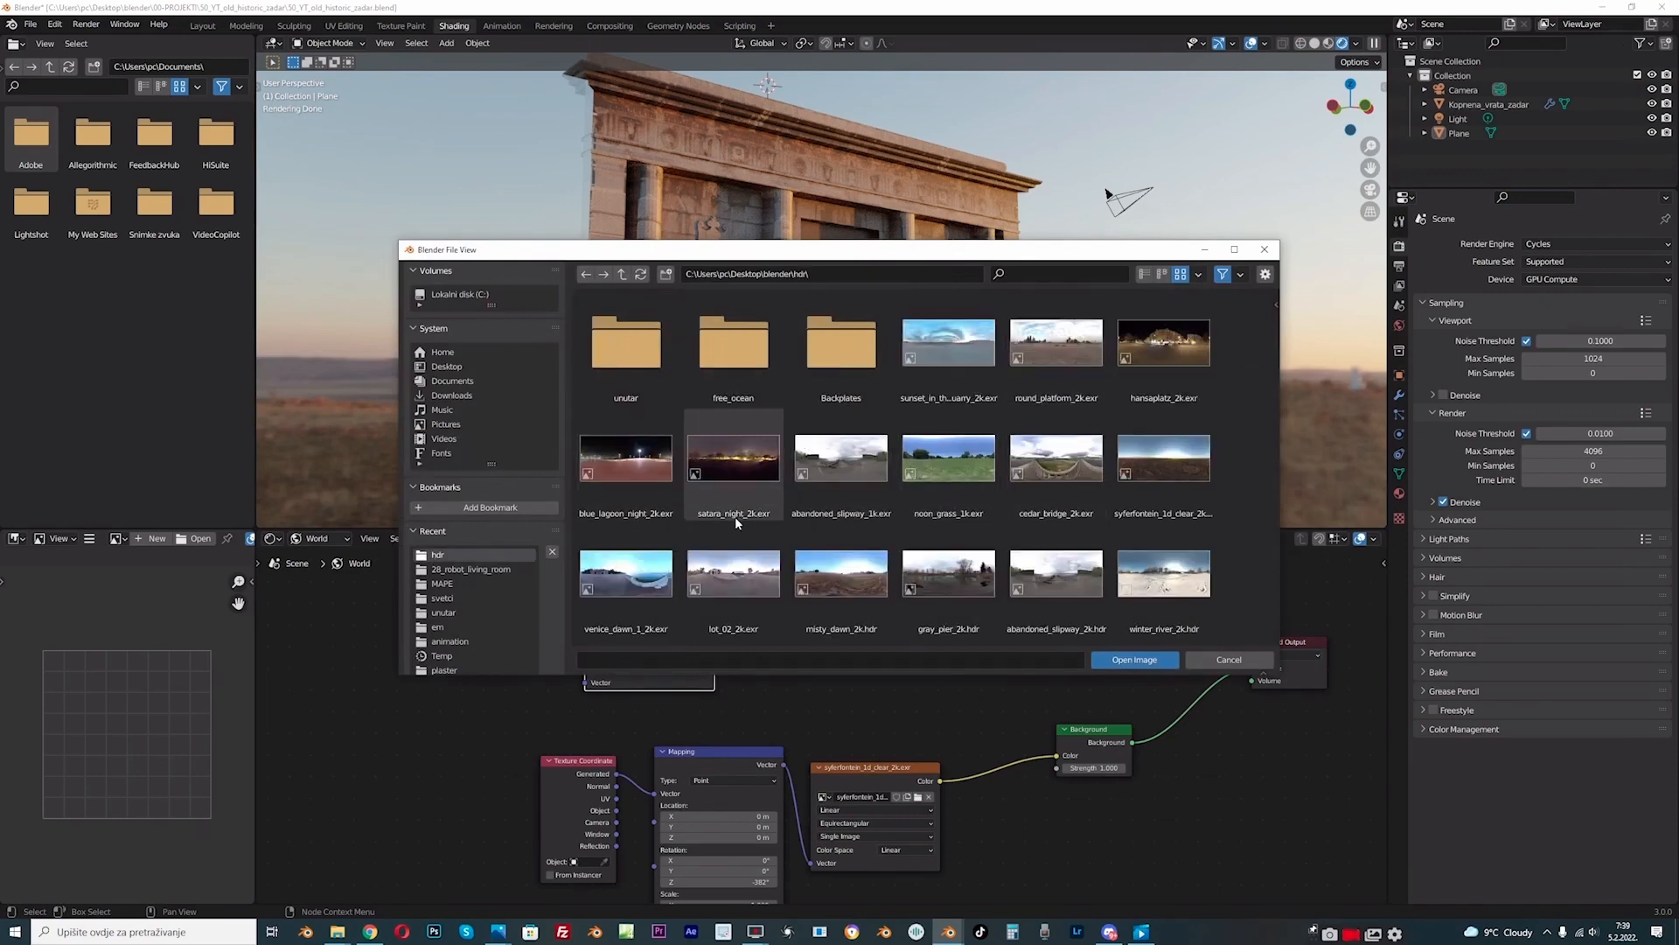
scroll(739, 519, down, 4)
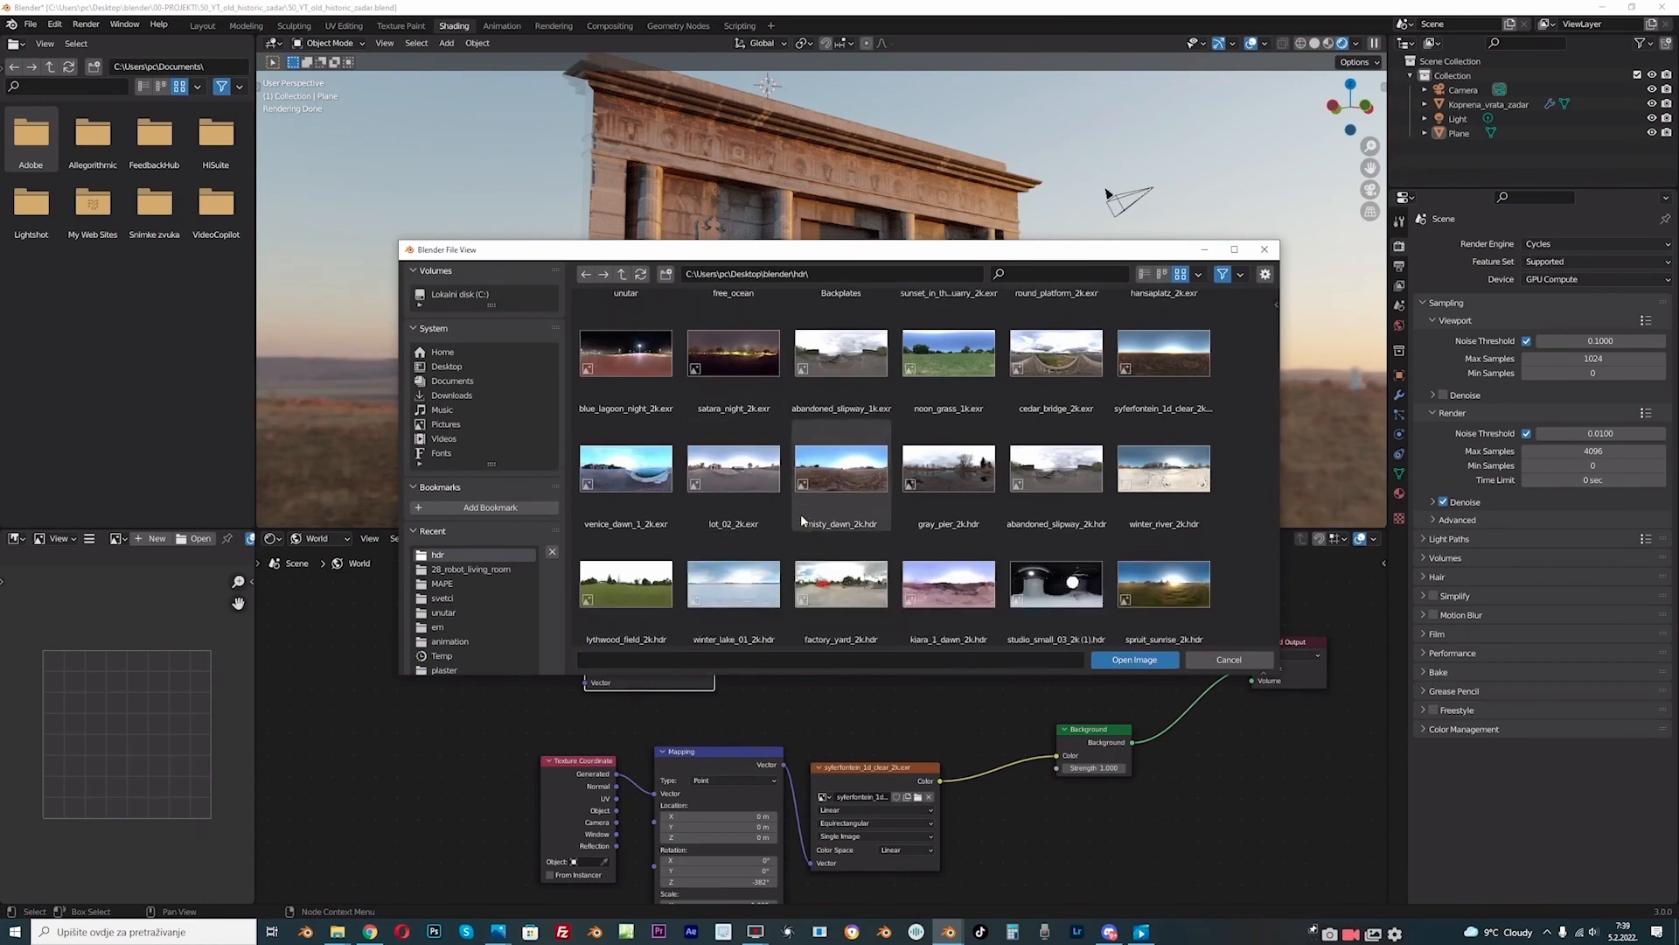
scroll(801, 522, down, 2)
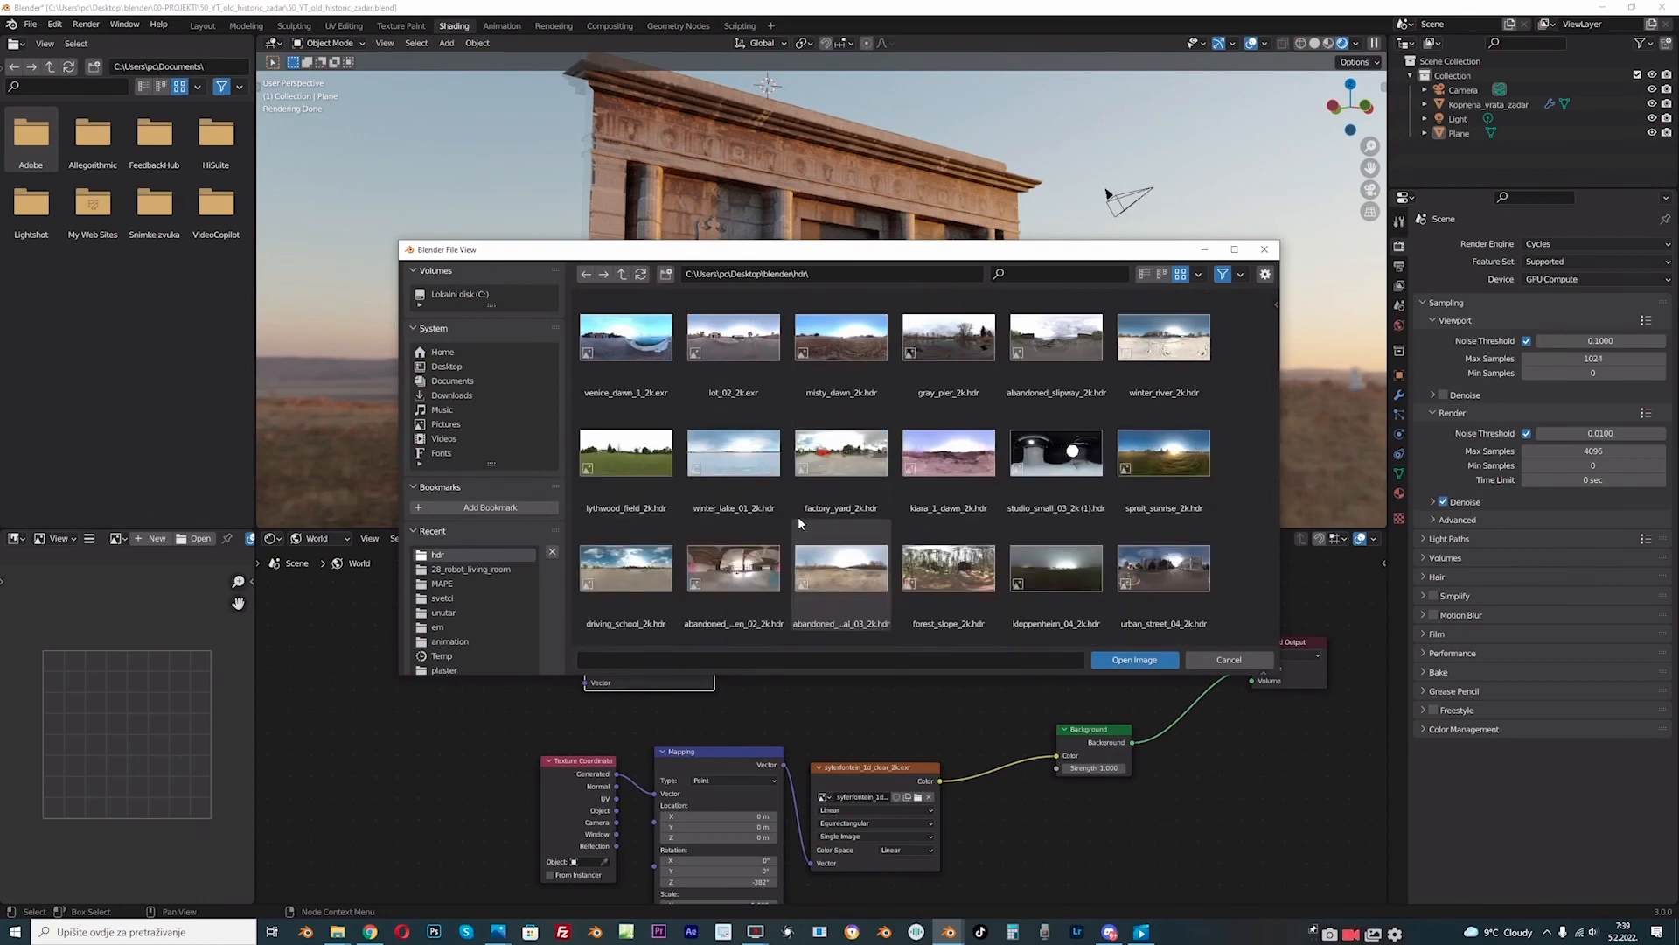
scroll(799, 520, down, 1)
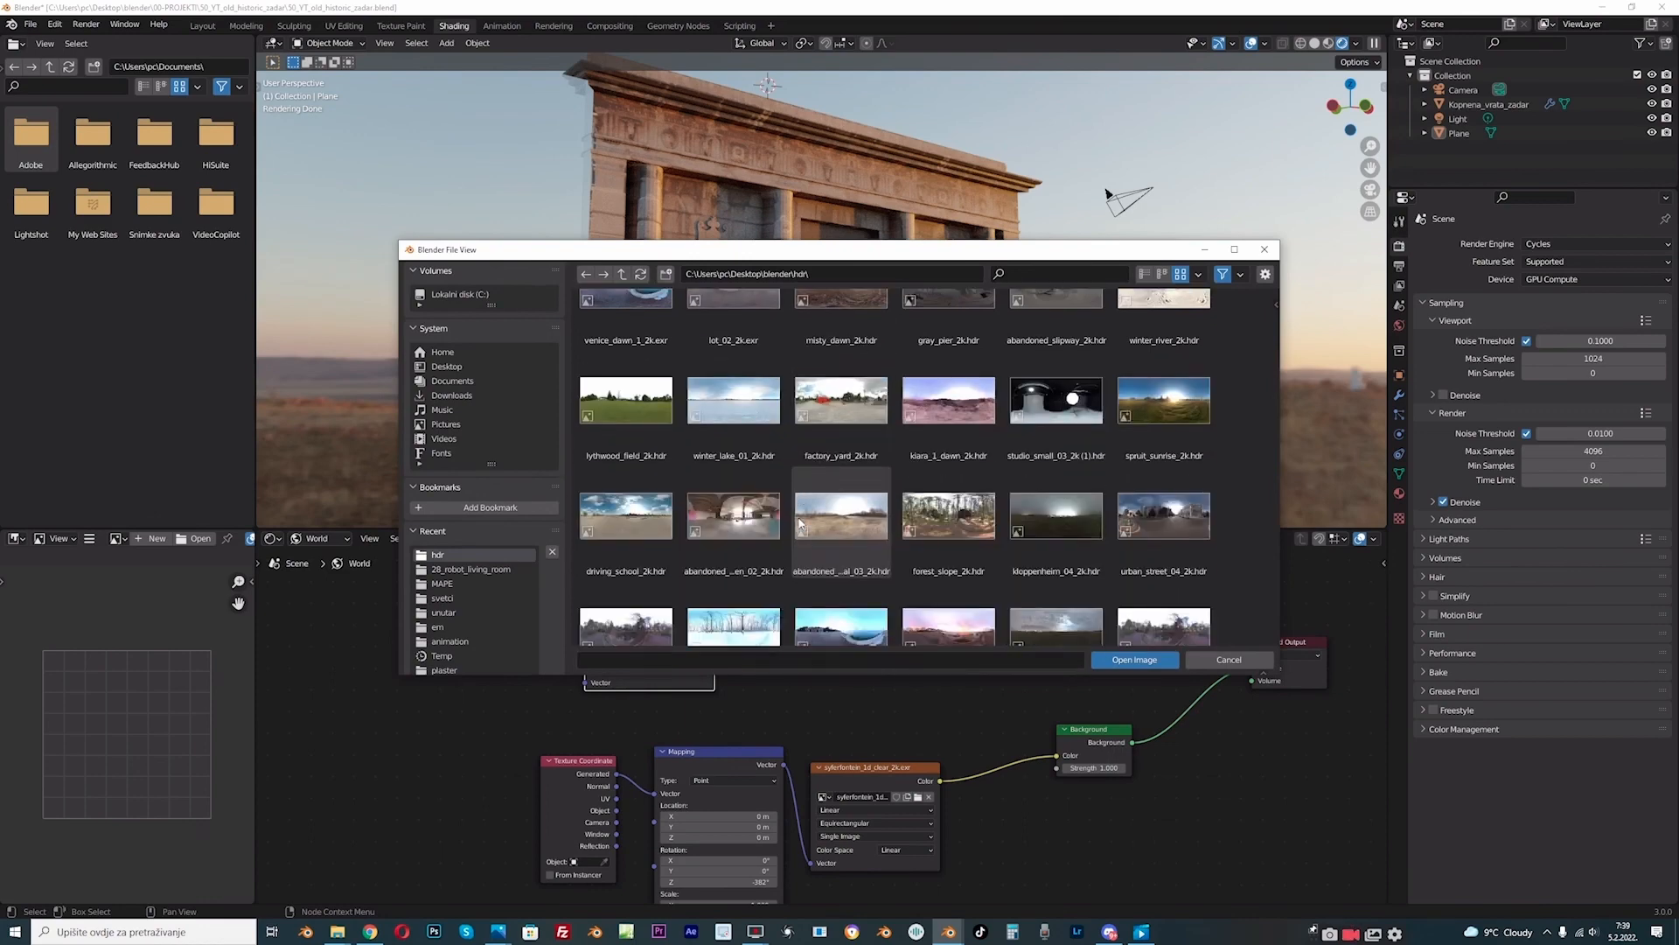
scroll(798, 519, down, 1)
scroll(798, 519, down, 1)
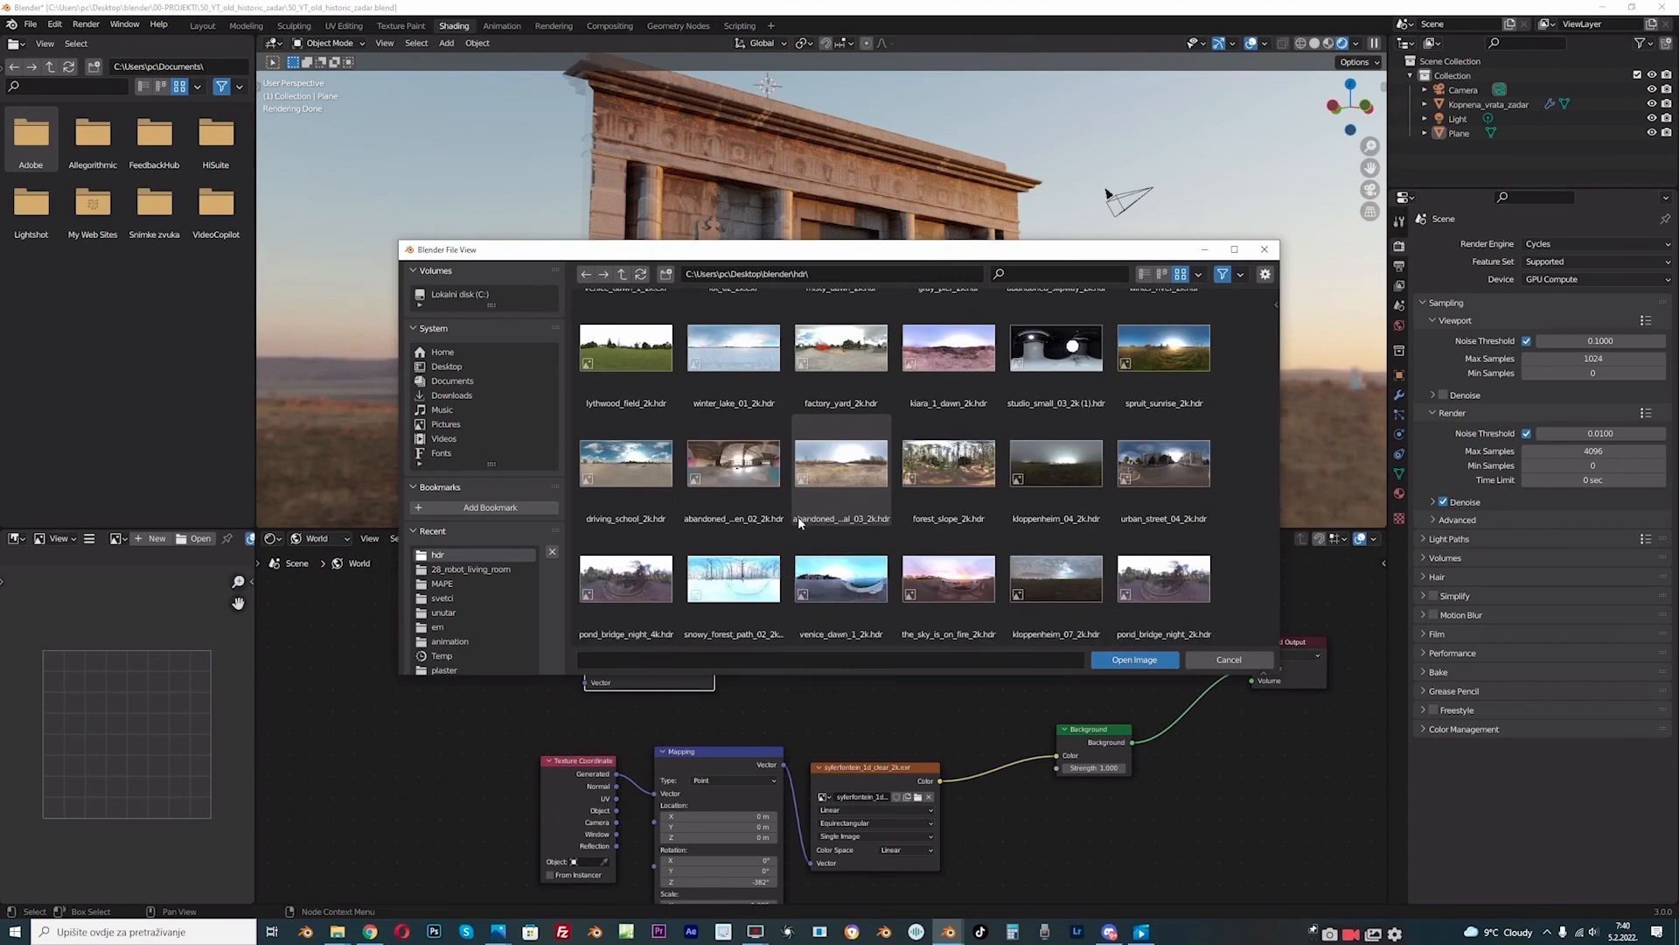
double_click(1055, 578)
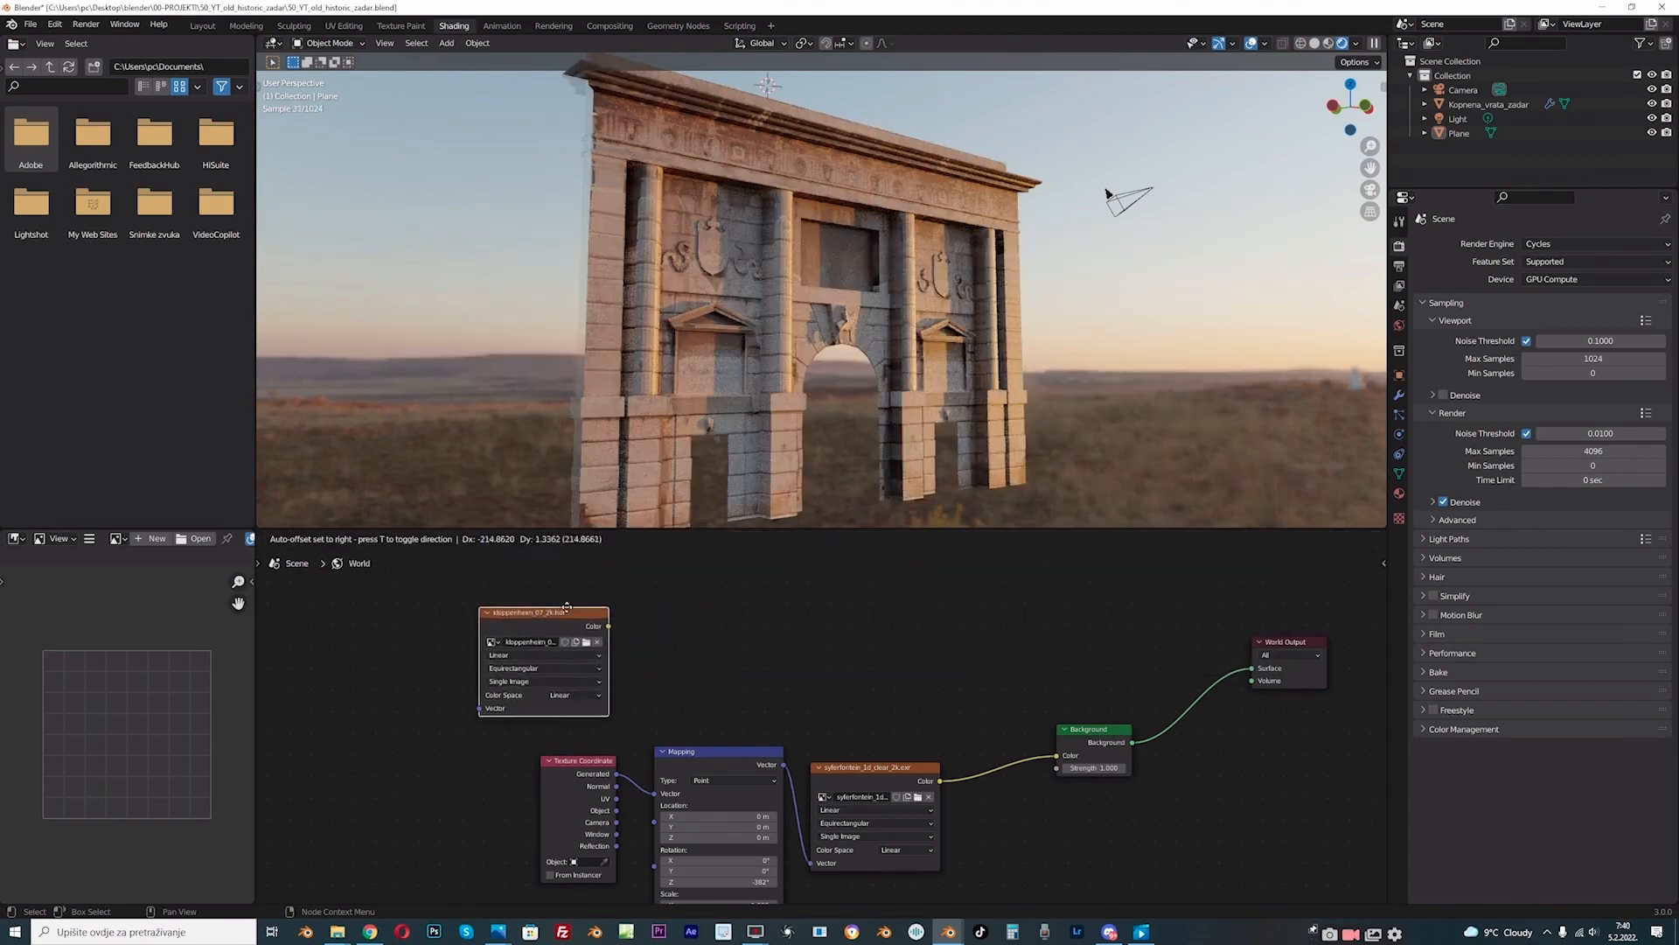
click(610, 594)
Step: Lower the world Background node's strength to 0.700
scroll(774, 603, down, 3)
middle_drag(787, 585, 681, 614)
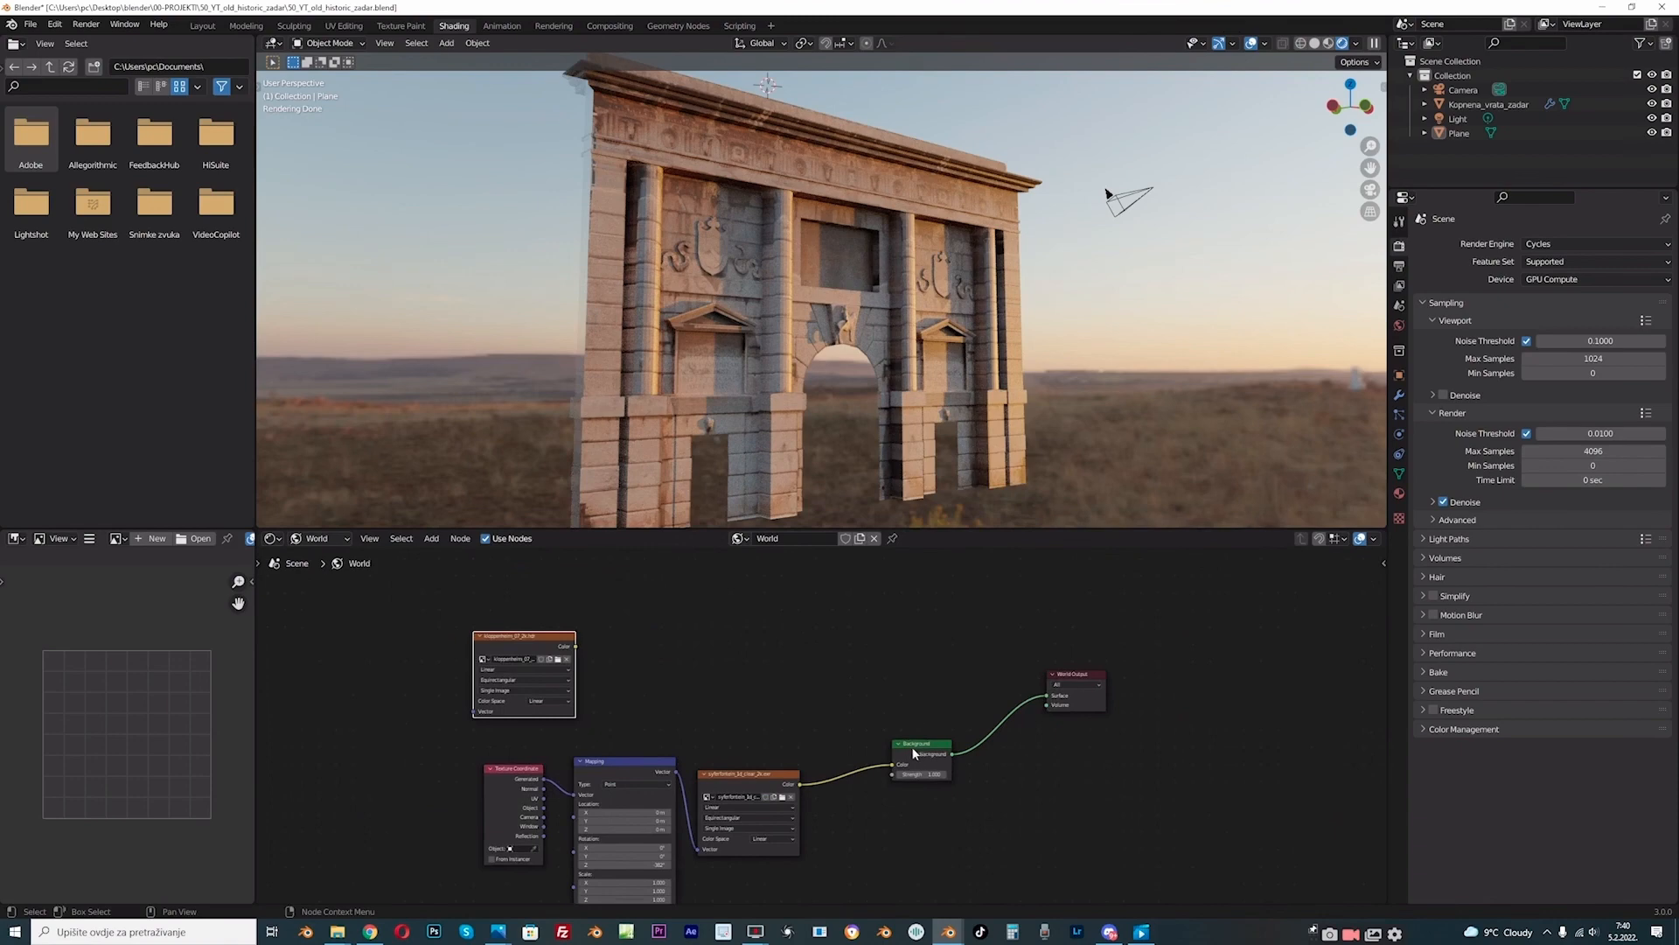
scroll(784, 706, up, 2)
middle_drag(784, 707, 807, 605)
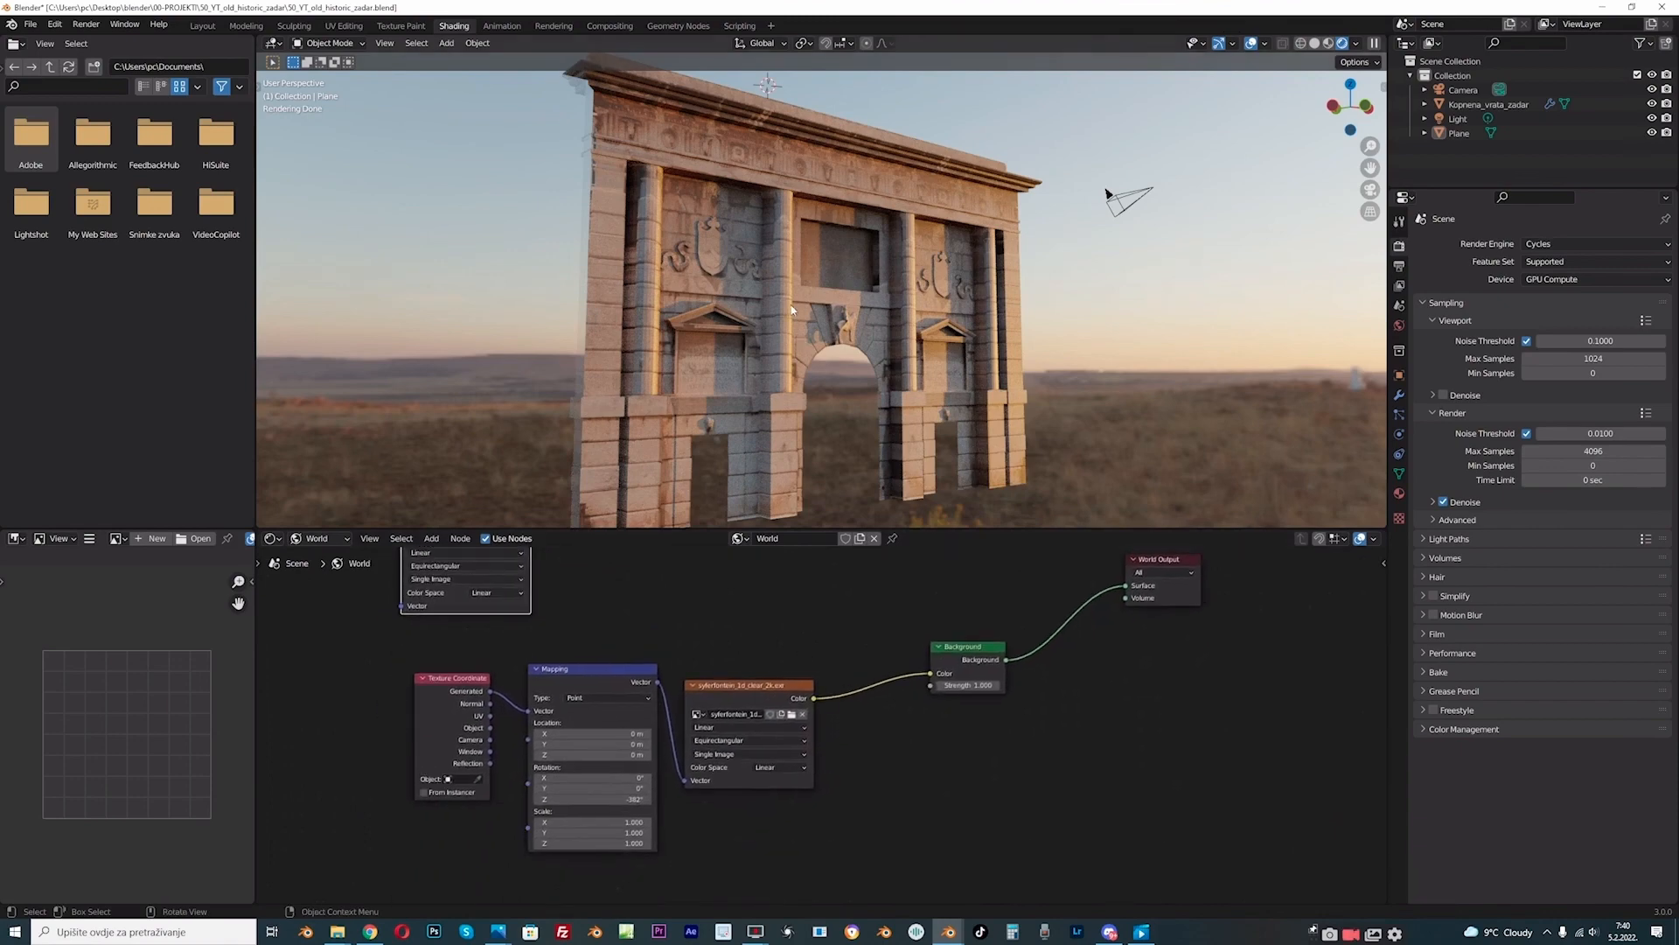
scroll(947, 690, up, 1)
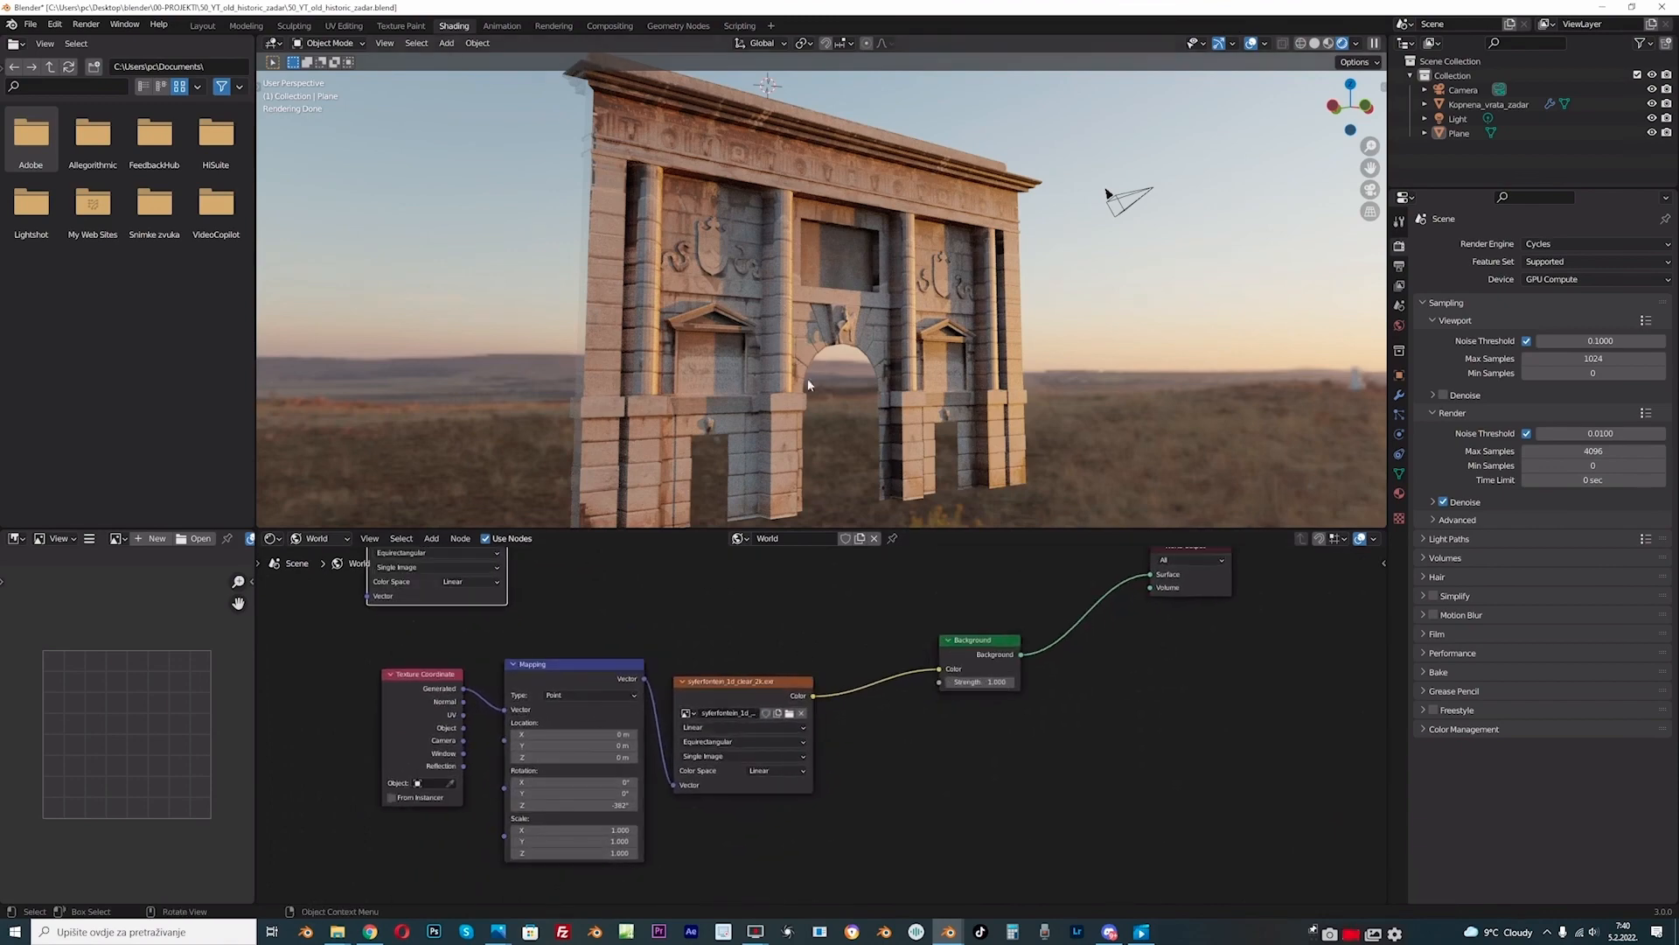
scroll(787, 393, up, 1)
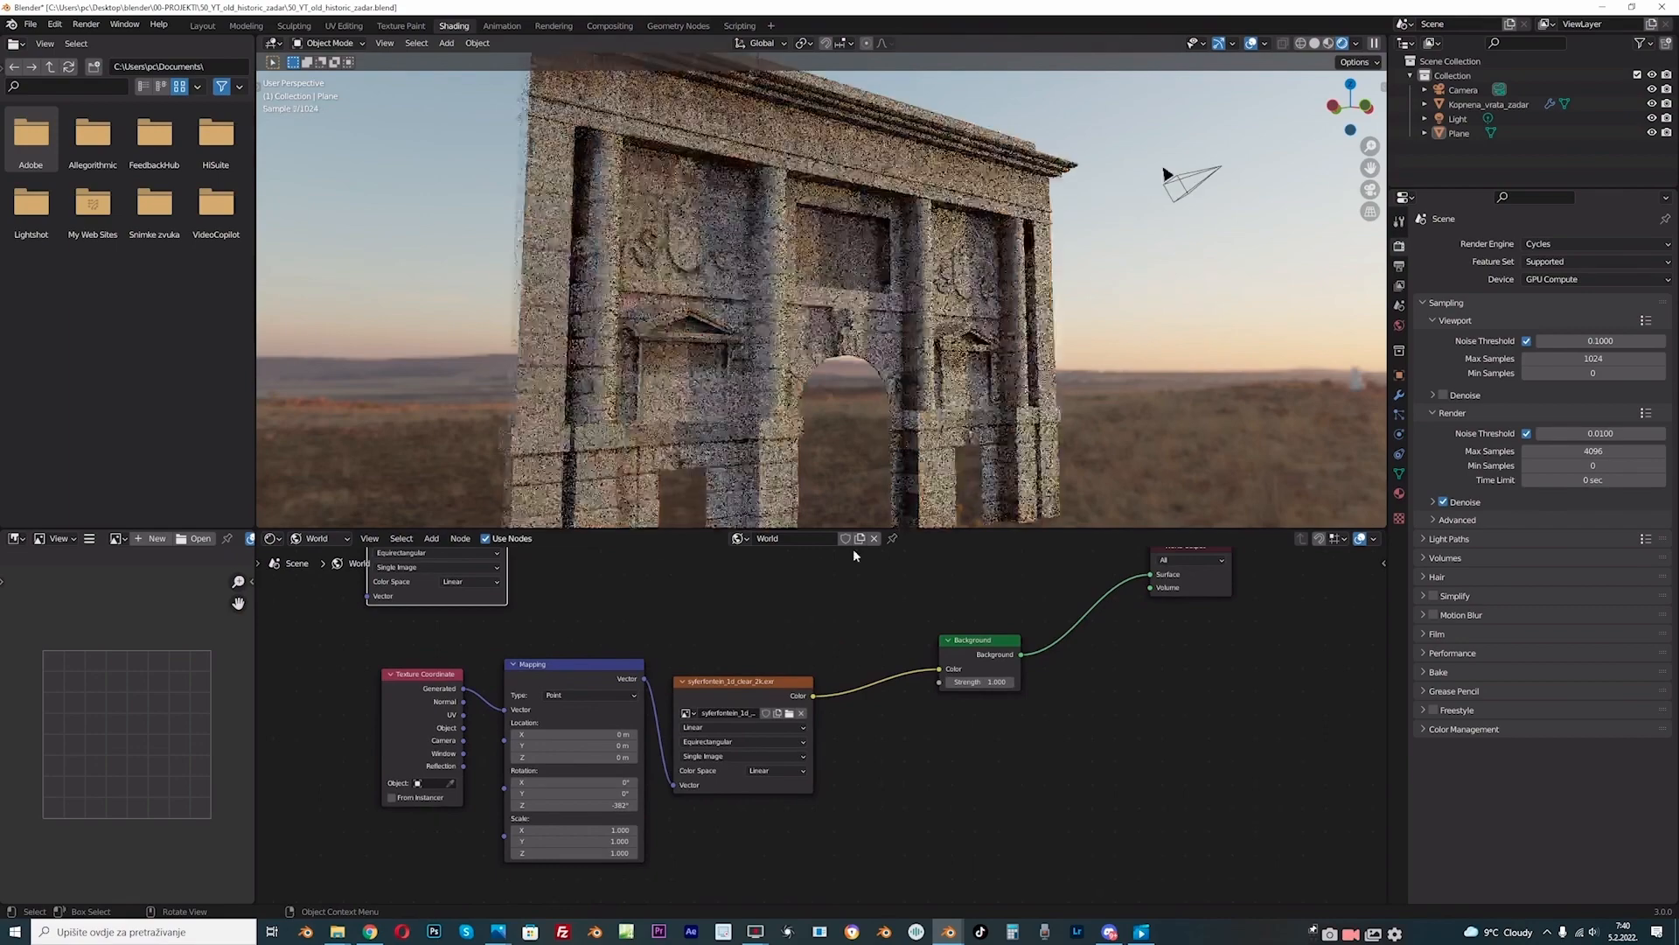
click(950, 682)
click(950, 682)
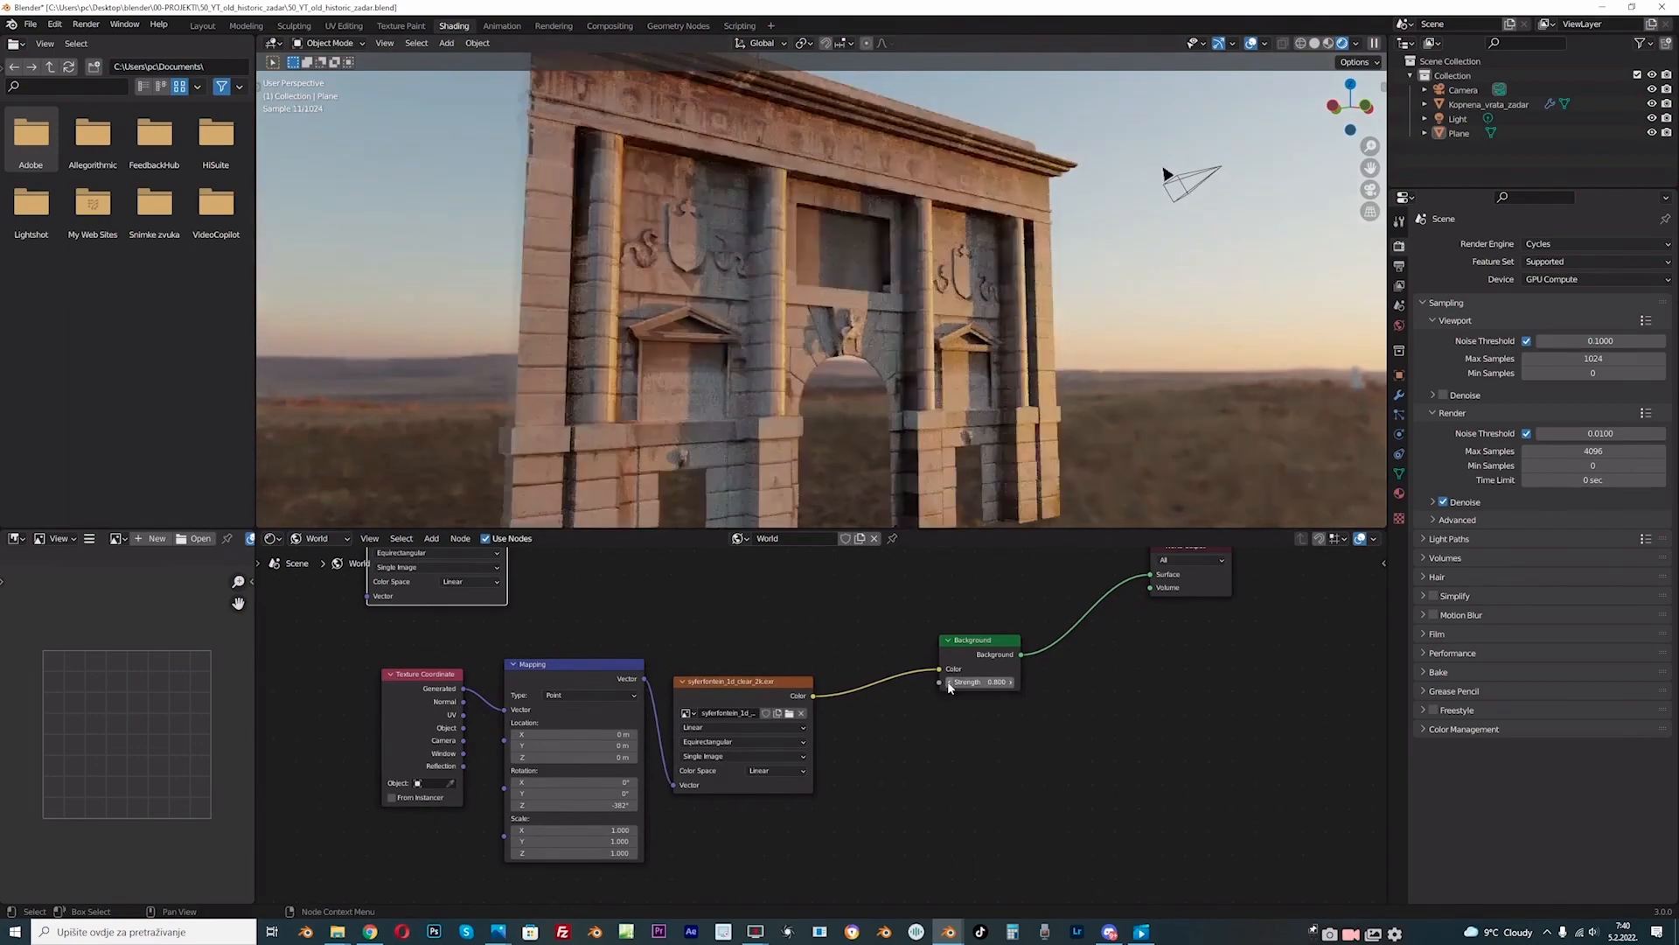
click(950, 682)
Step: Shift the kloppenheim_07_2k.hdr texture node slightly toward the World Output side, above the existing node chain, and deselect it
scroll(801, 606, down, 1)
middle_drag(802, 607, 839, 717)
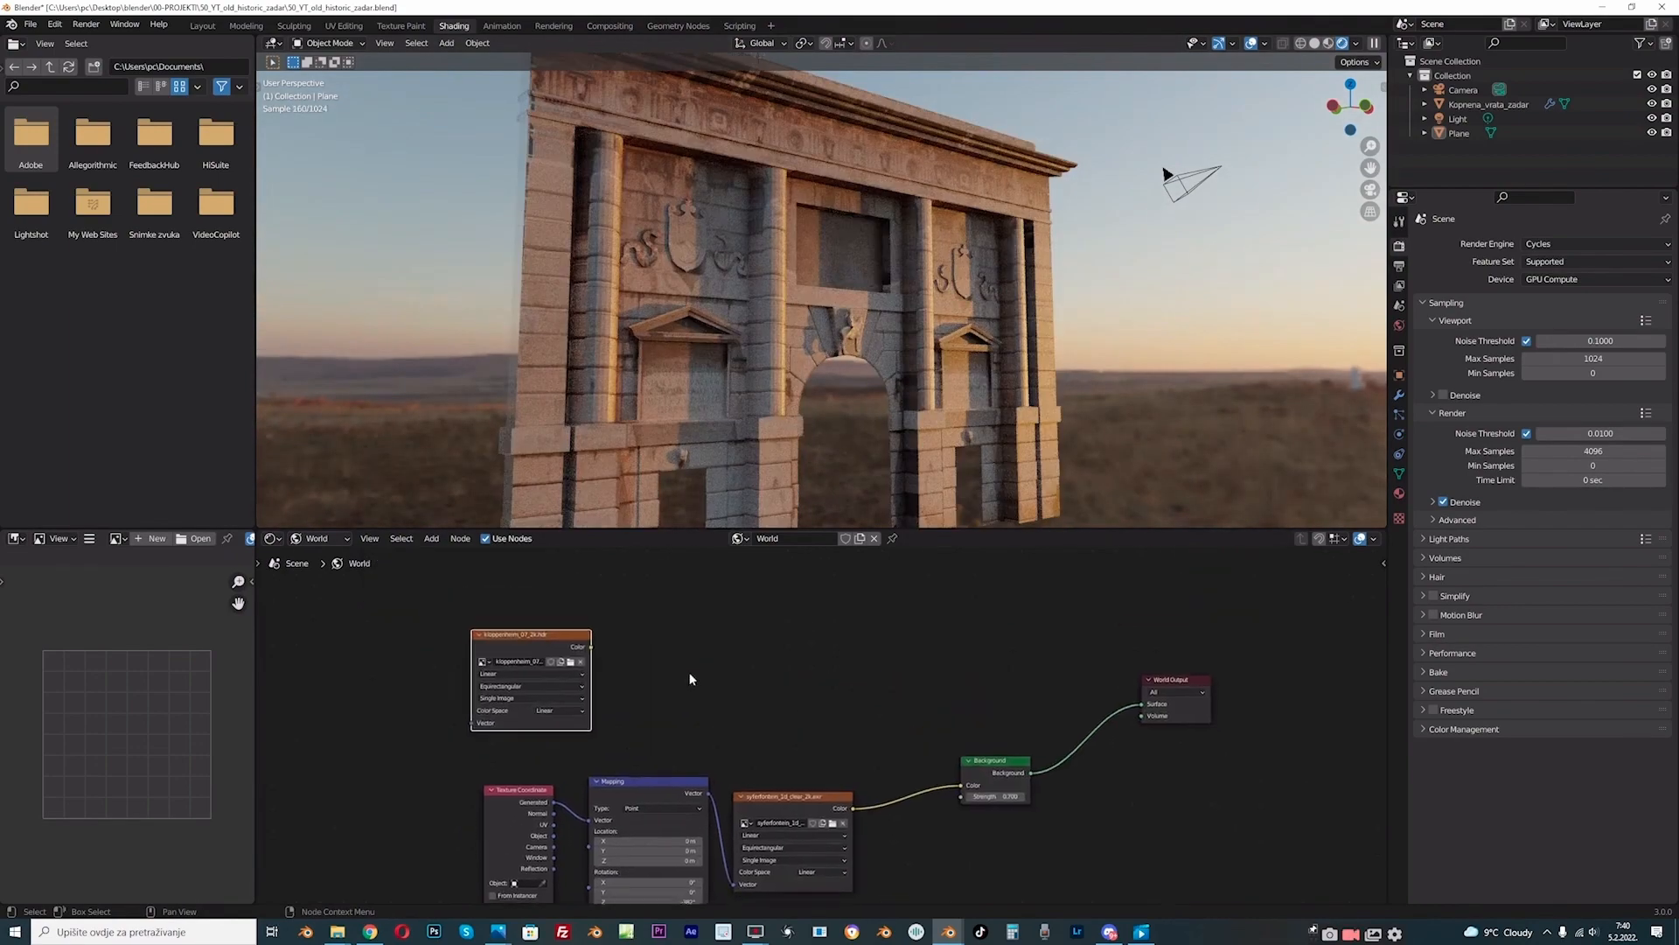
drag(568, 638, 615, 626)
scroll(670, 614, up, 1)
mouse_move(698, 618)
middle_down()
mouse_move(737, 626)
mouse_move(713, 627)
middle_up()
click(722, 631)
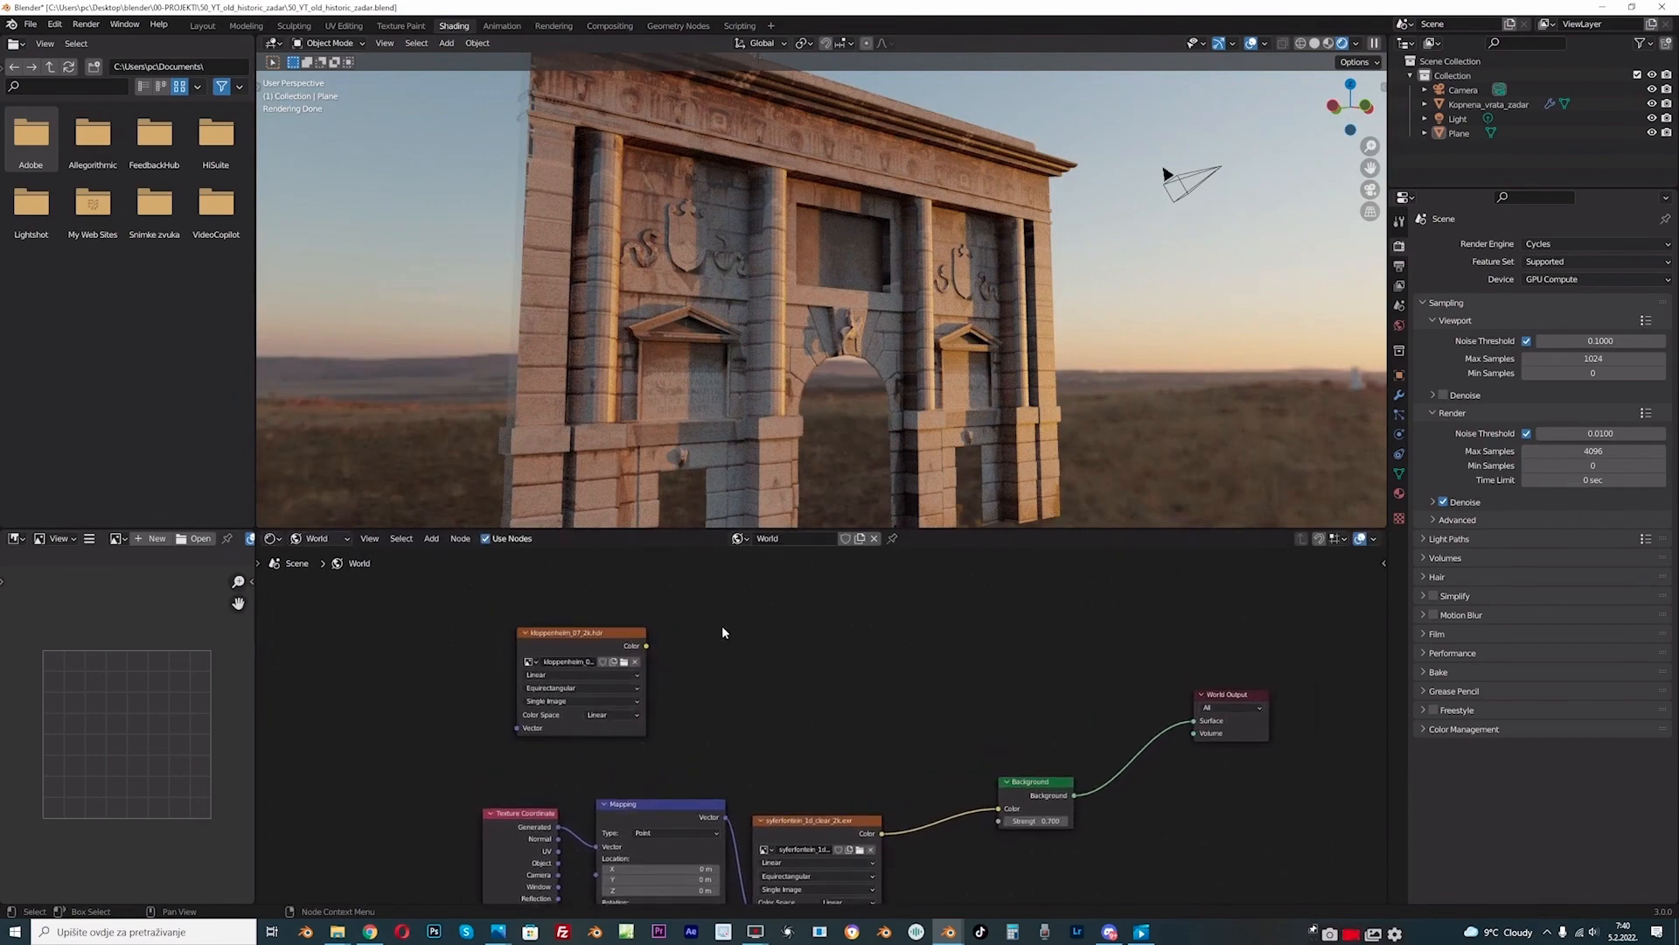
Step: Add a second Background node beside the kloppenheim_07_2k.hdr texture node and connect the texture's Color output to the Background's Color input
click(1025, 785)
click(815, 696)
key(shift+a)
click(779, 658)
text(bax)
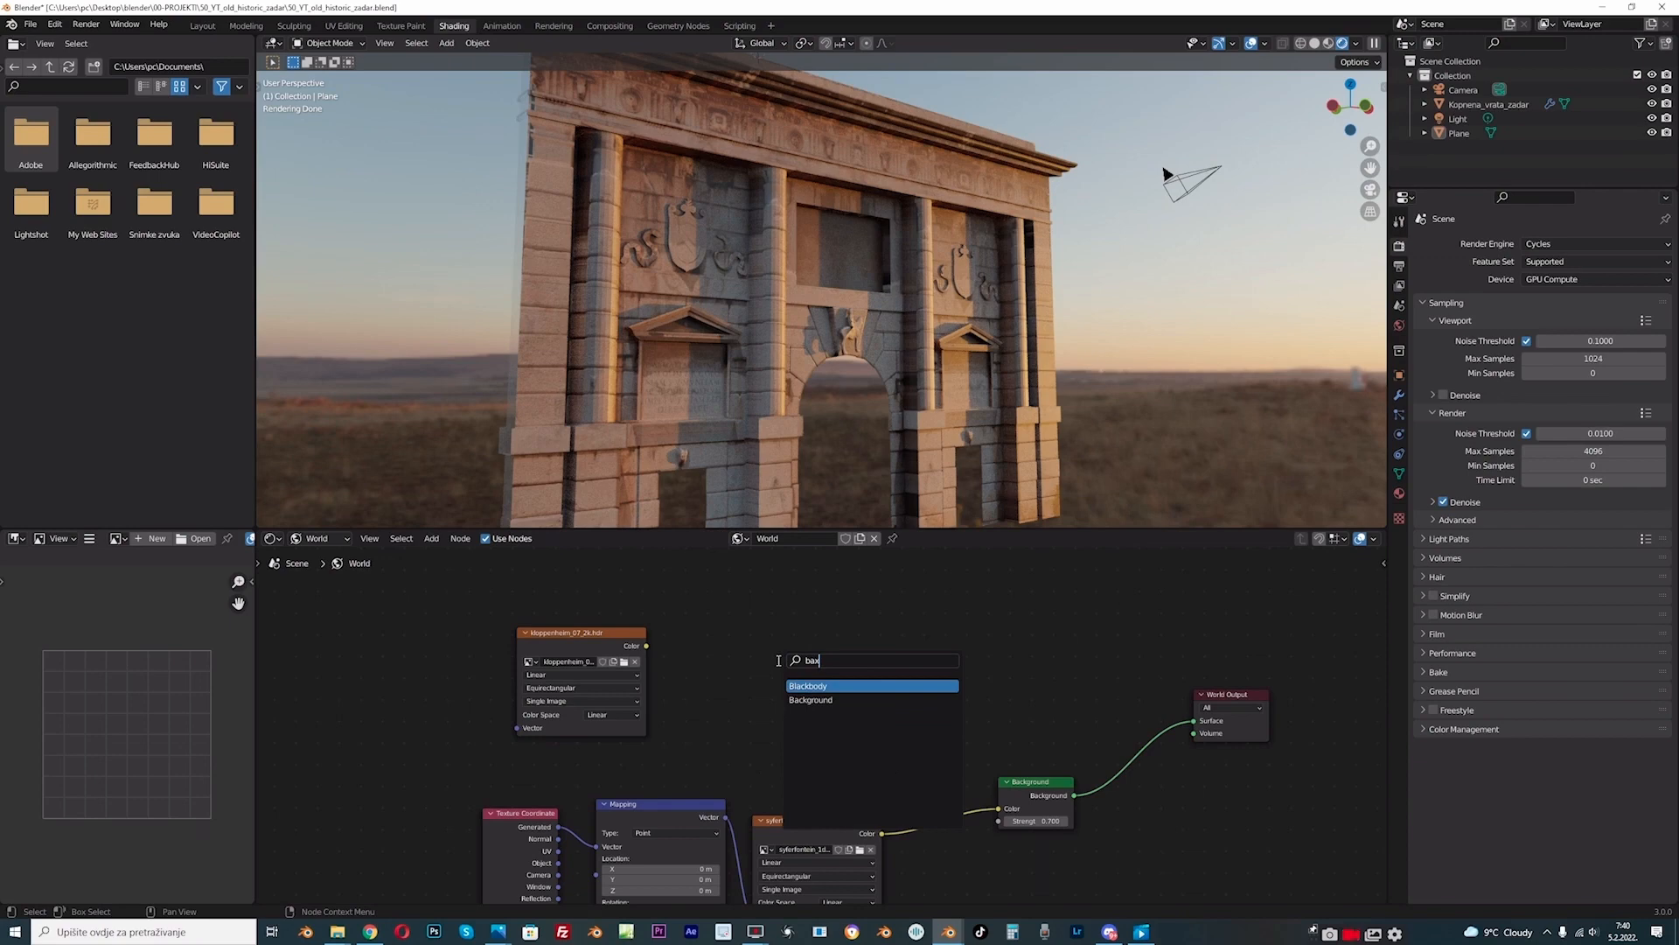
key(BackSpace)
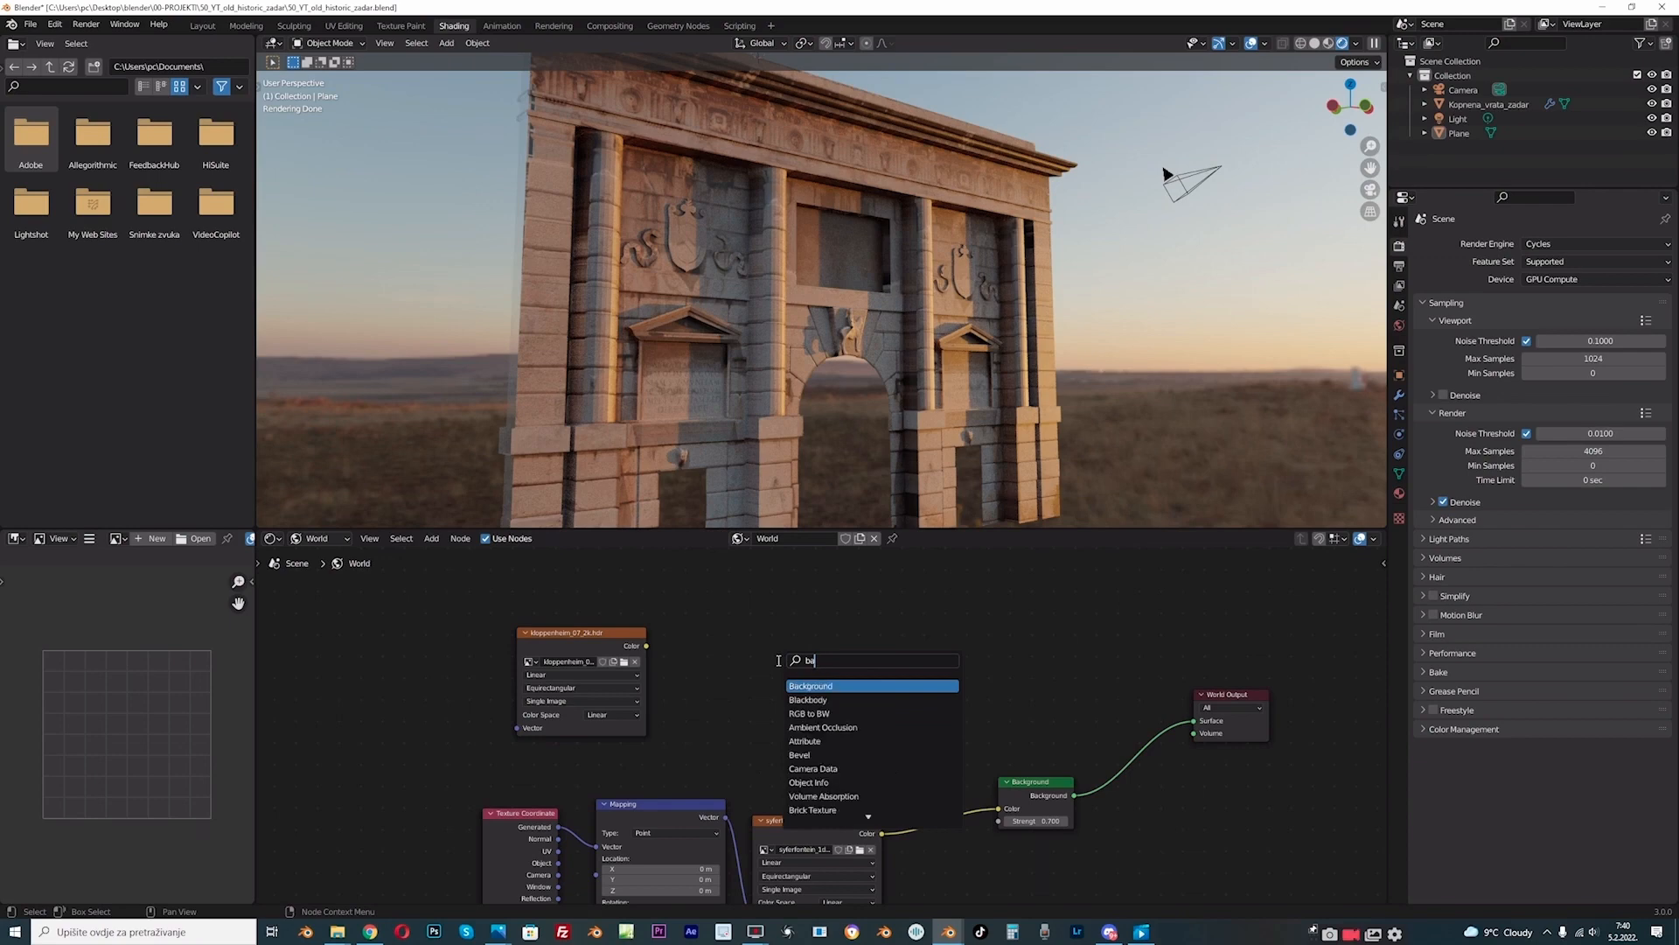
text(ck)
click(815, 685)
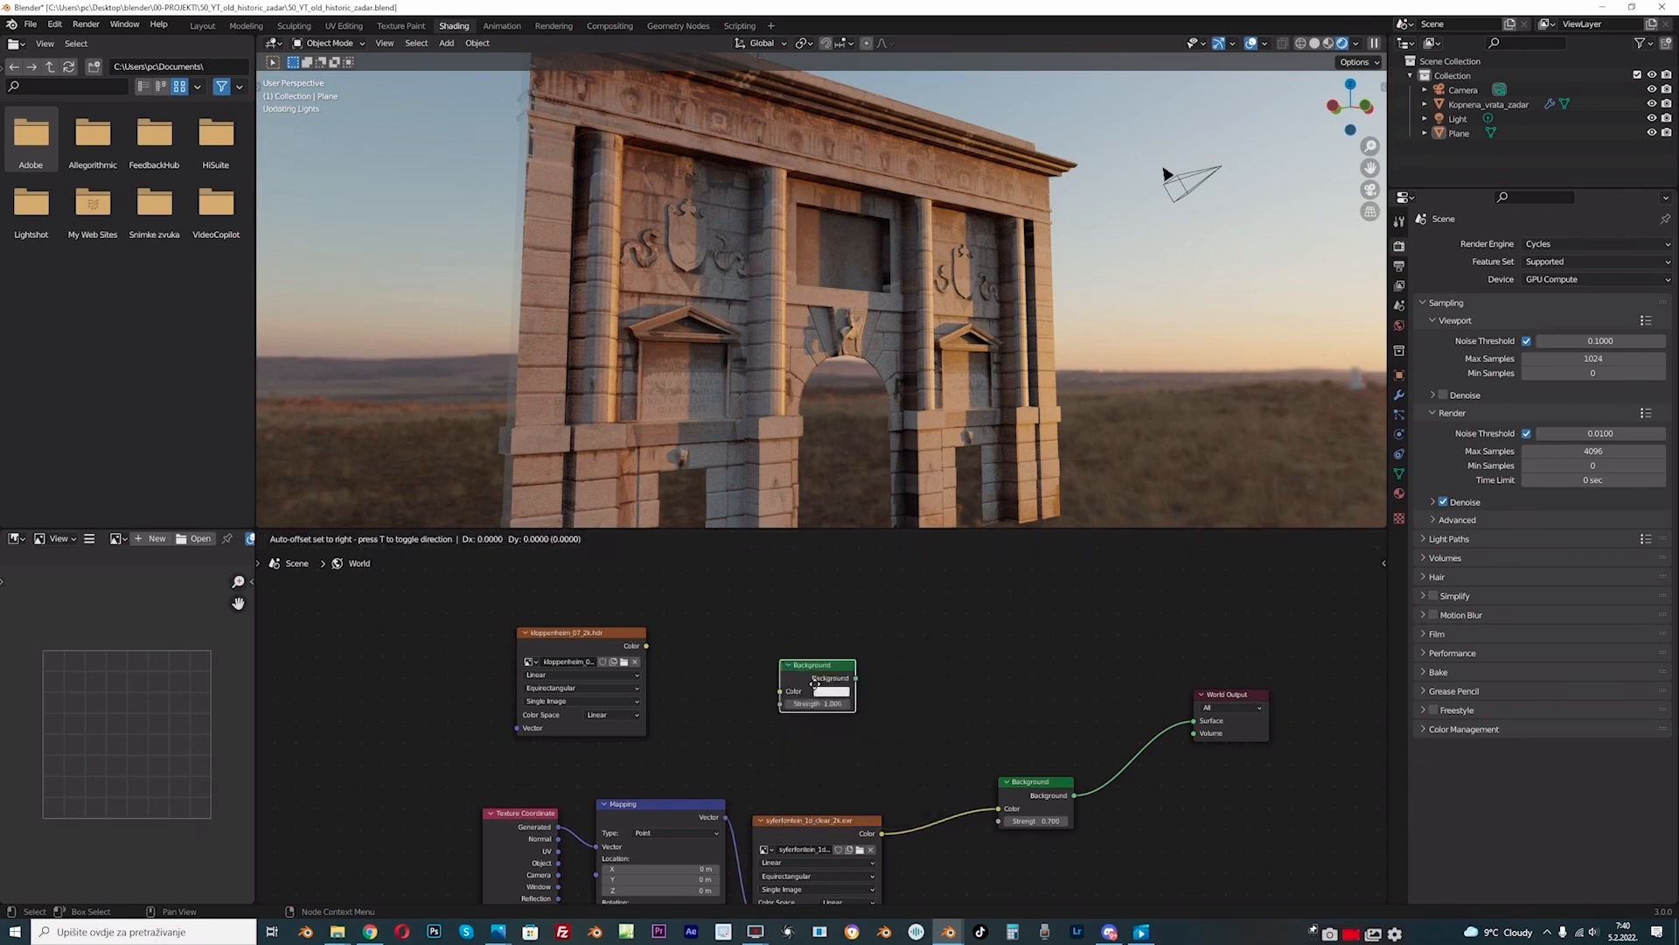
click(841, 645)
drag(647, 646, 802, 657)
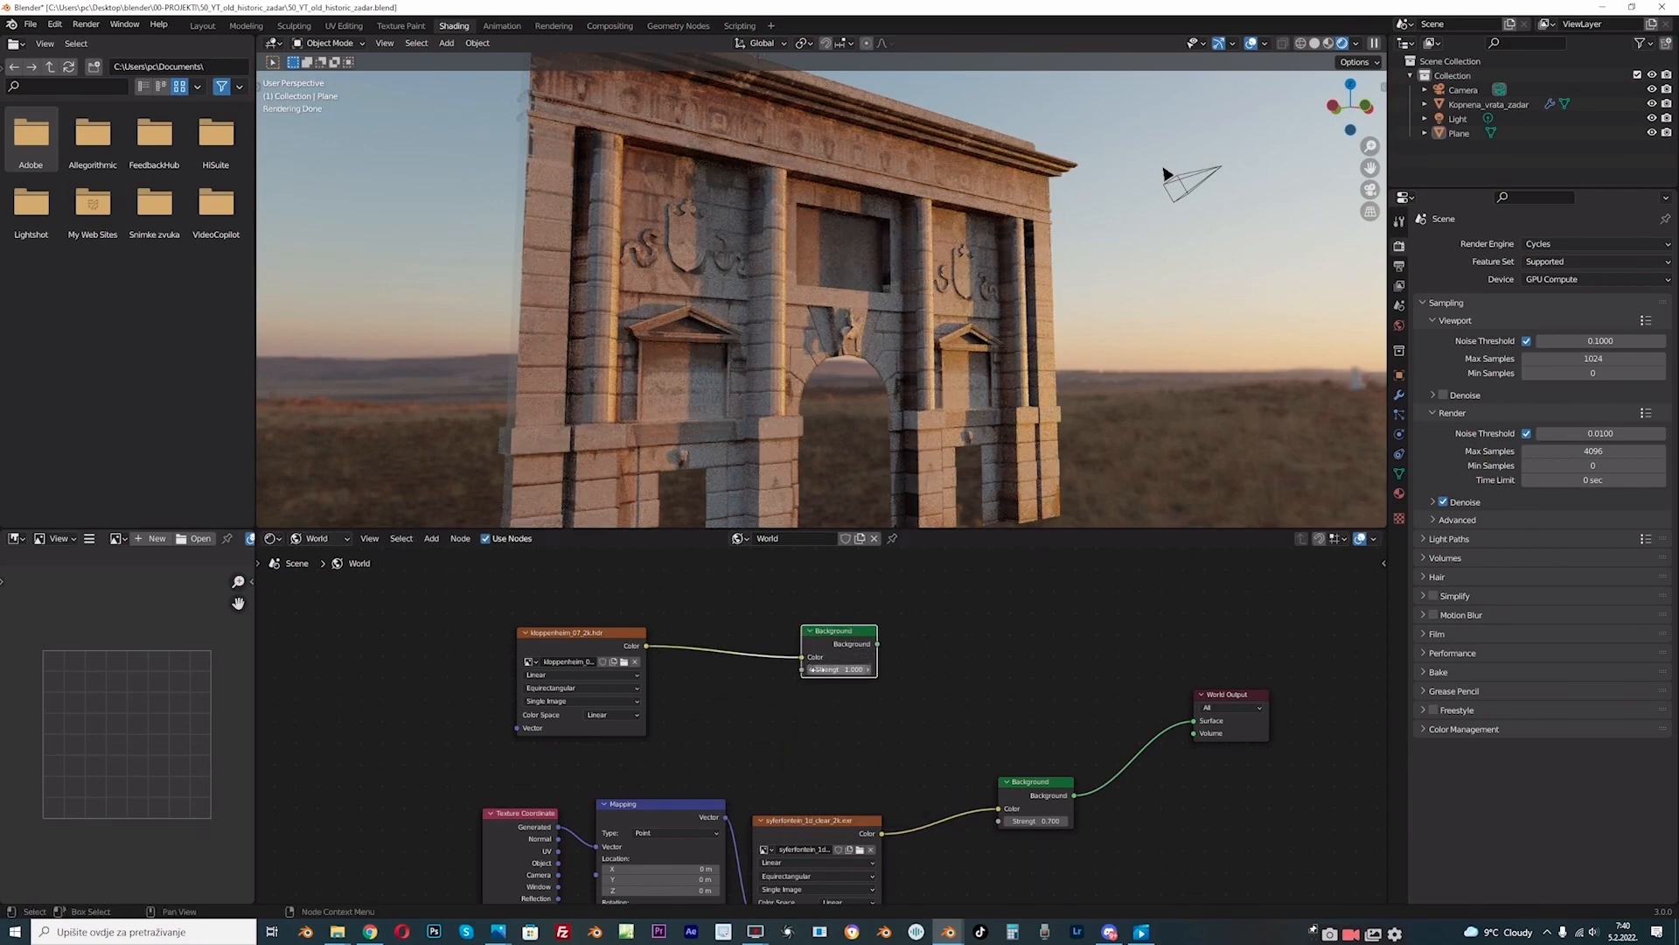
Step: Add a Mix Shader node between the new Background node and the World Output
scroll(853, 667, down, 1)
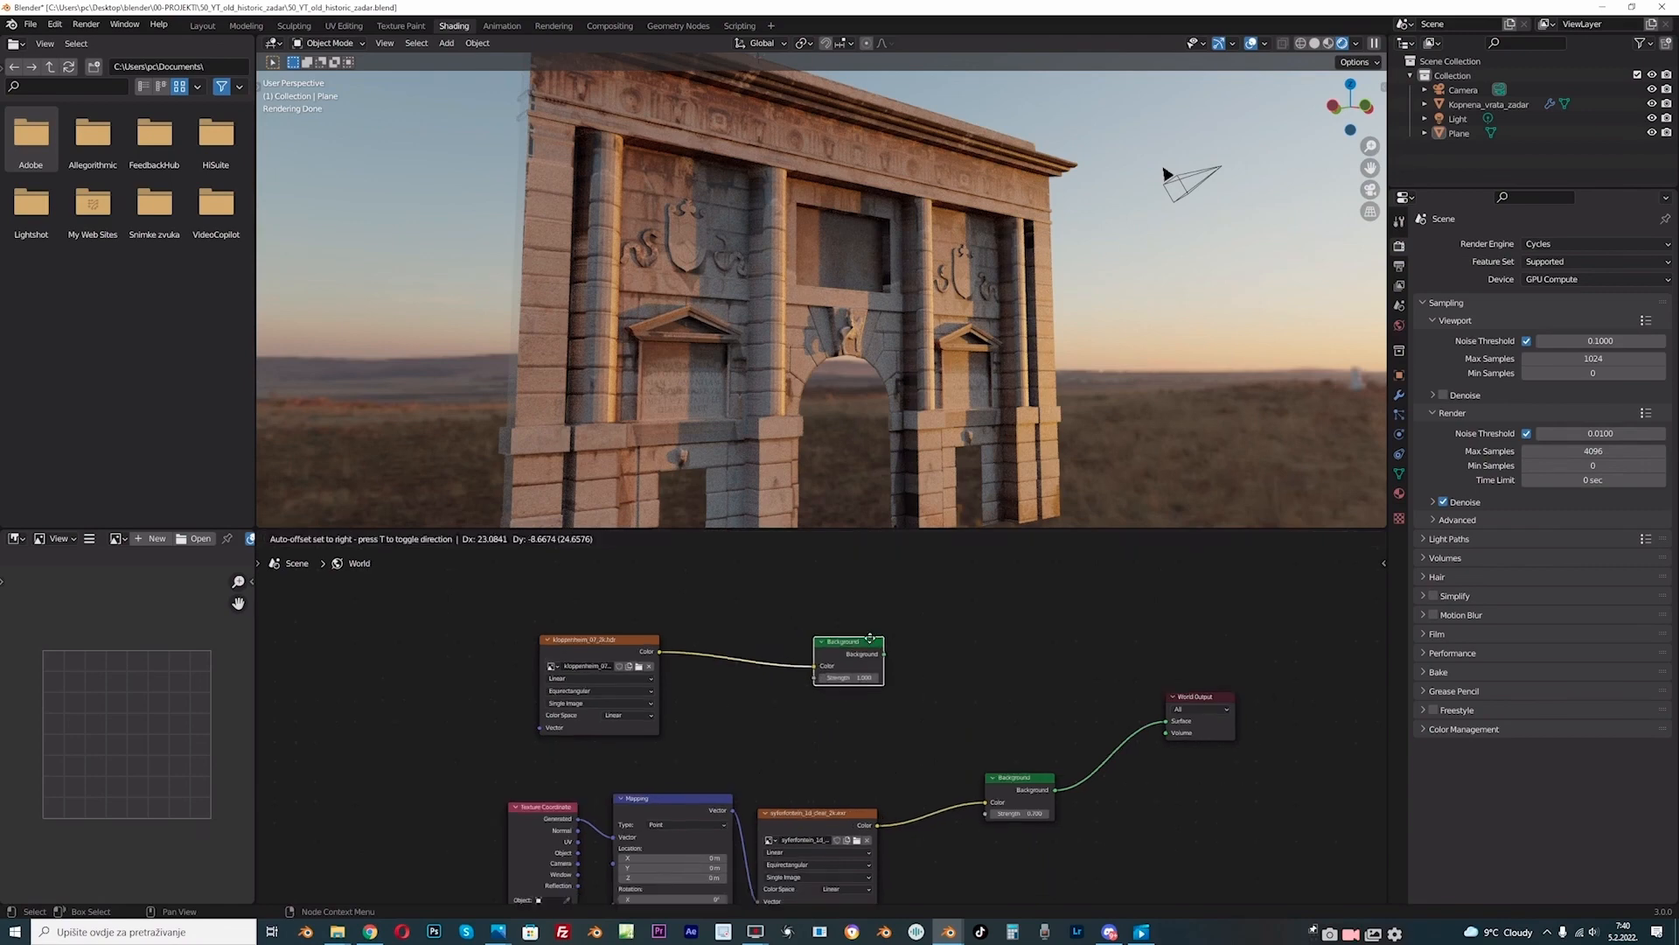
middle_drag(983, 660, 799, 682)
key(shift+a)
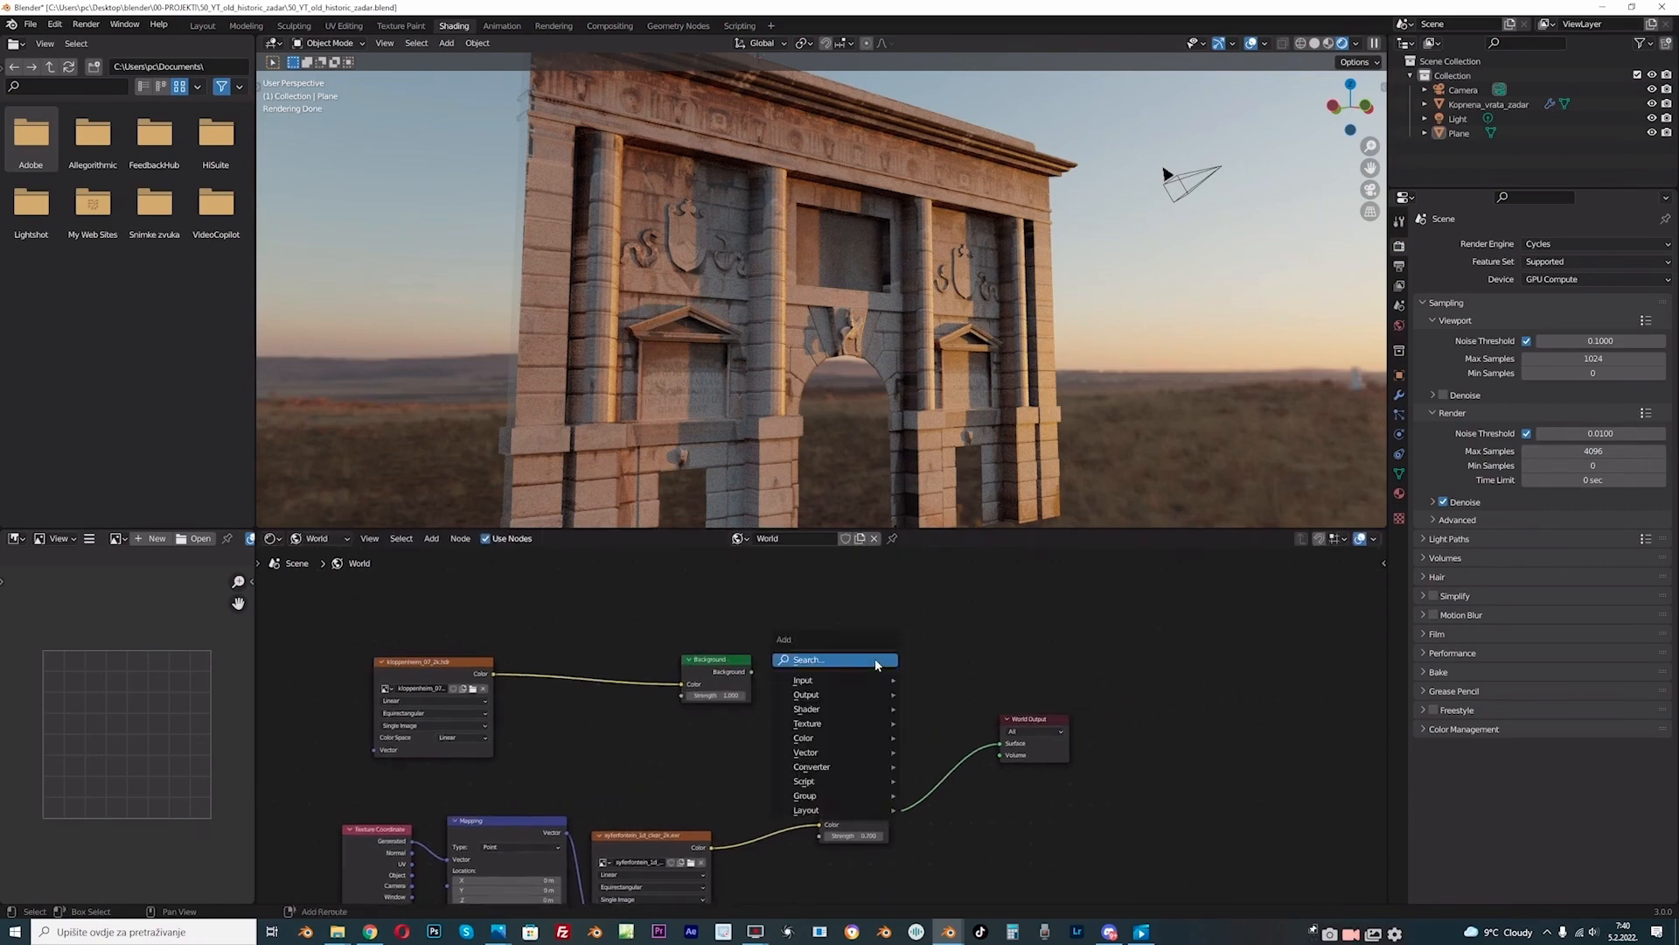
click(877, 662)
text(m)
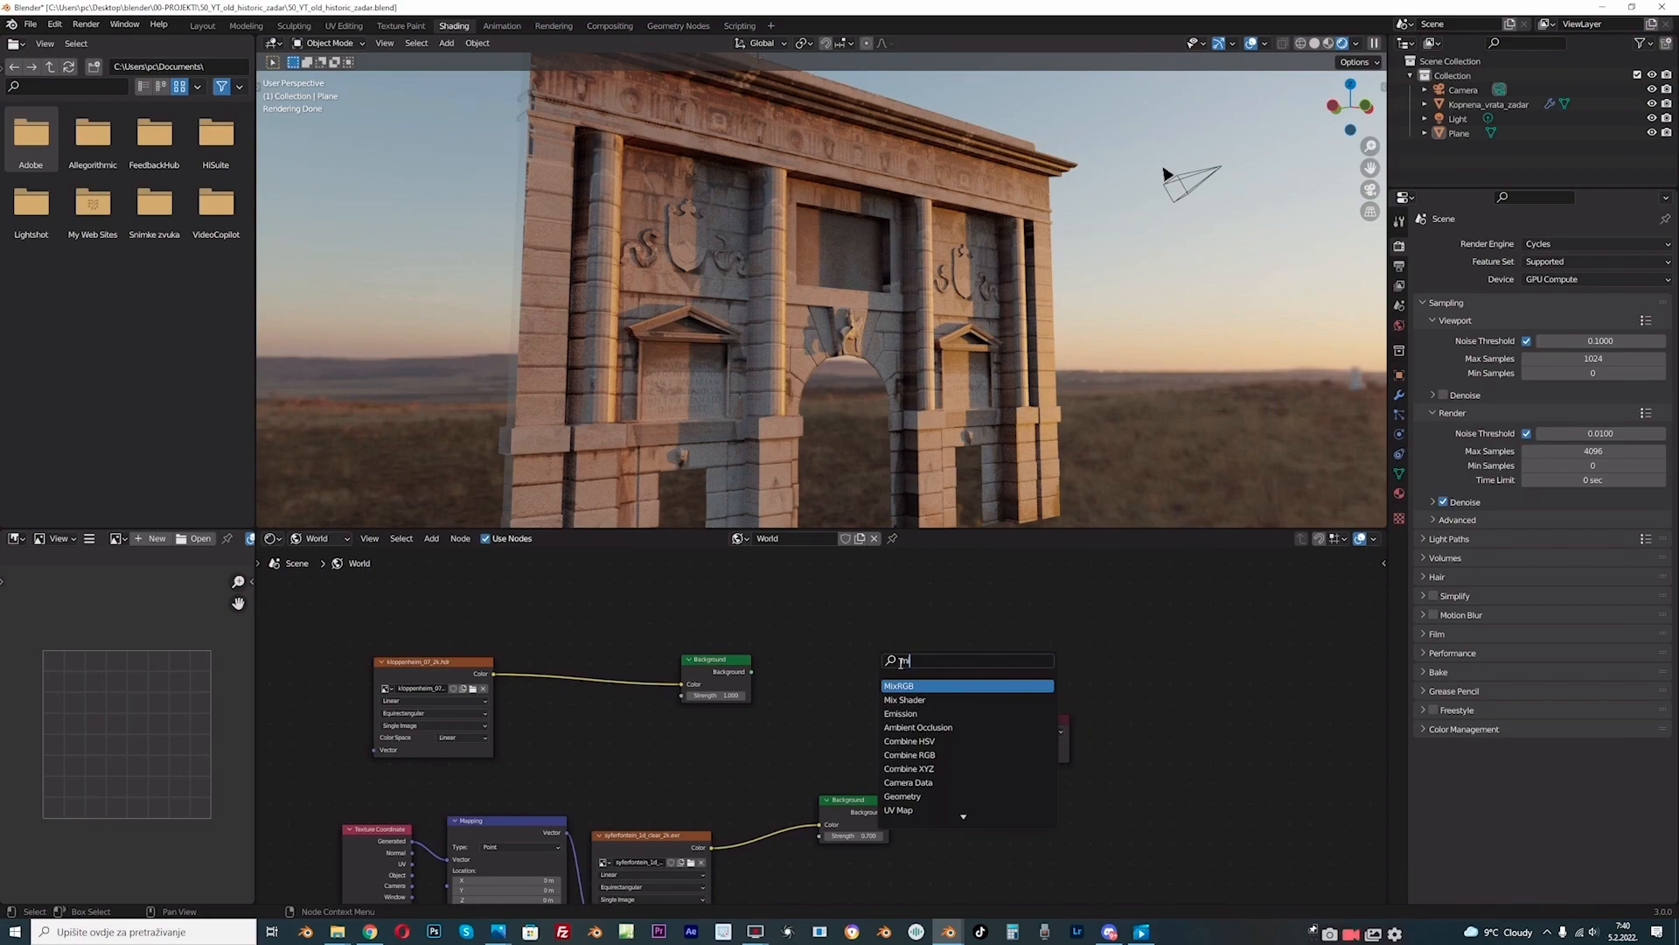
click(904, 700)
click(874, 704)
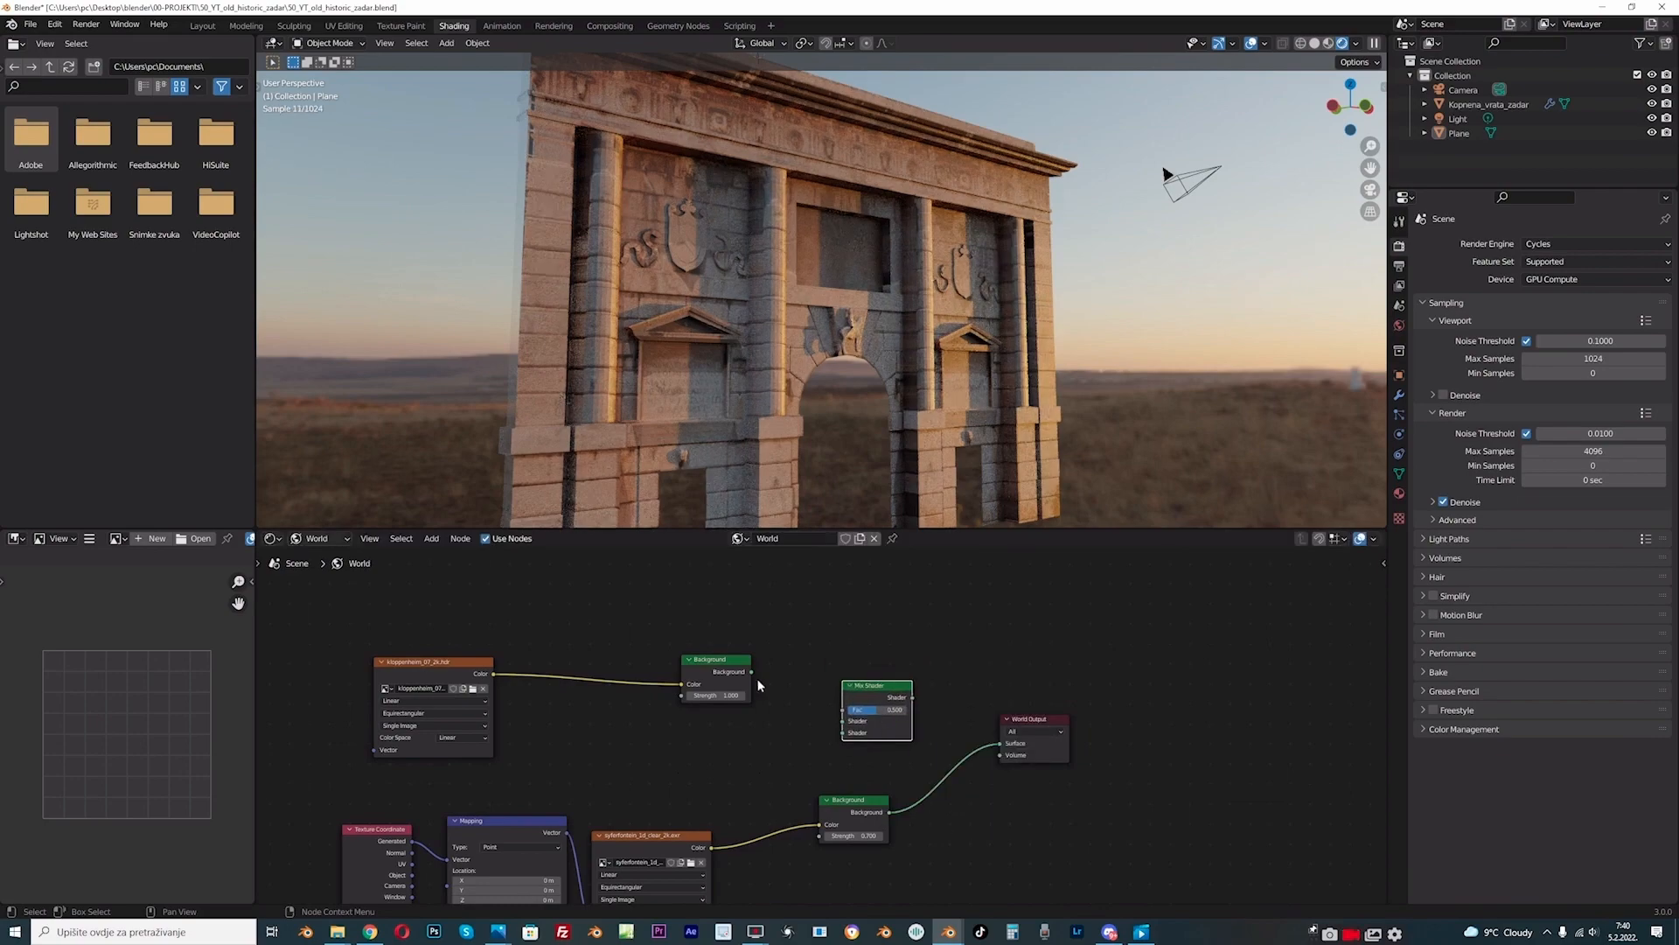
Step: Connect both Background nodes through the Mix Shader to the World Output's Surface, and shift the Background nodes back toward their textures
drag(751, 671, 844, 722)
drag(855, 807, 1003, 744)
scroll(872, 626, down, 1)
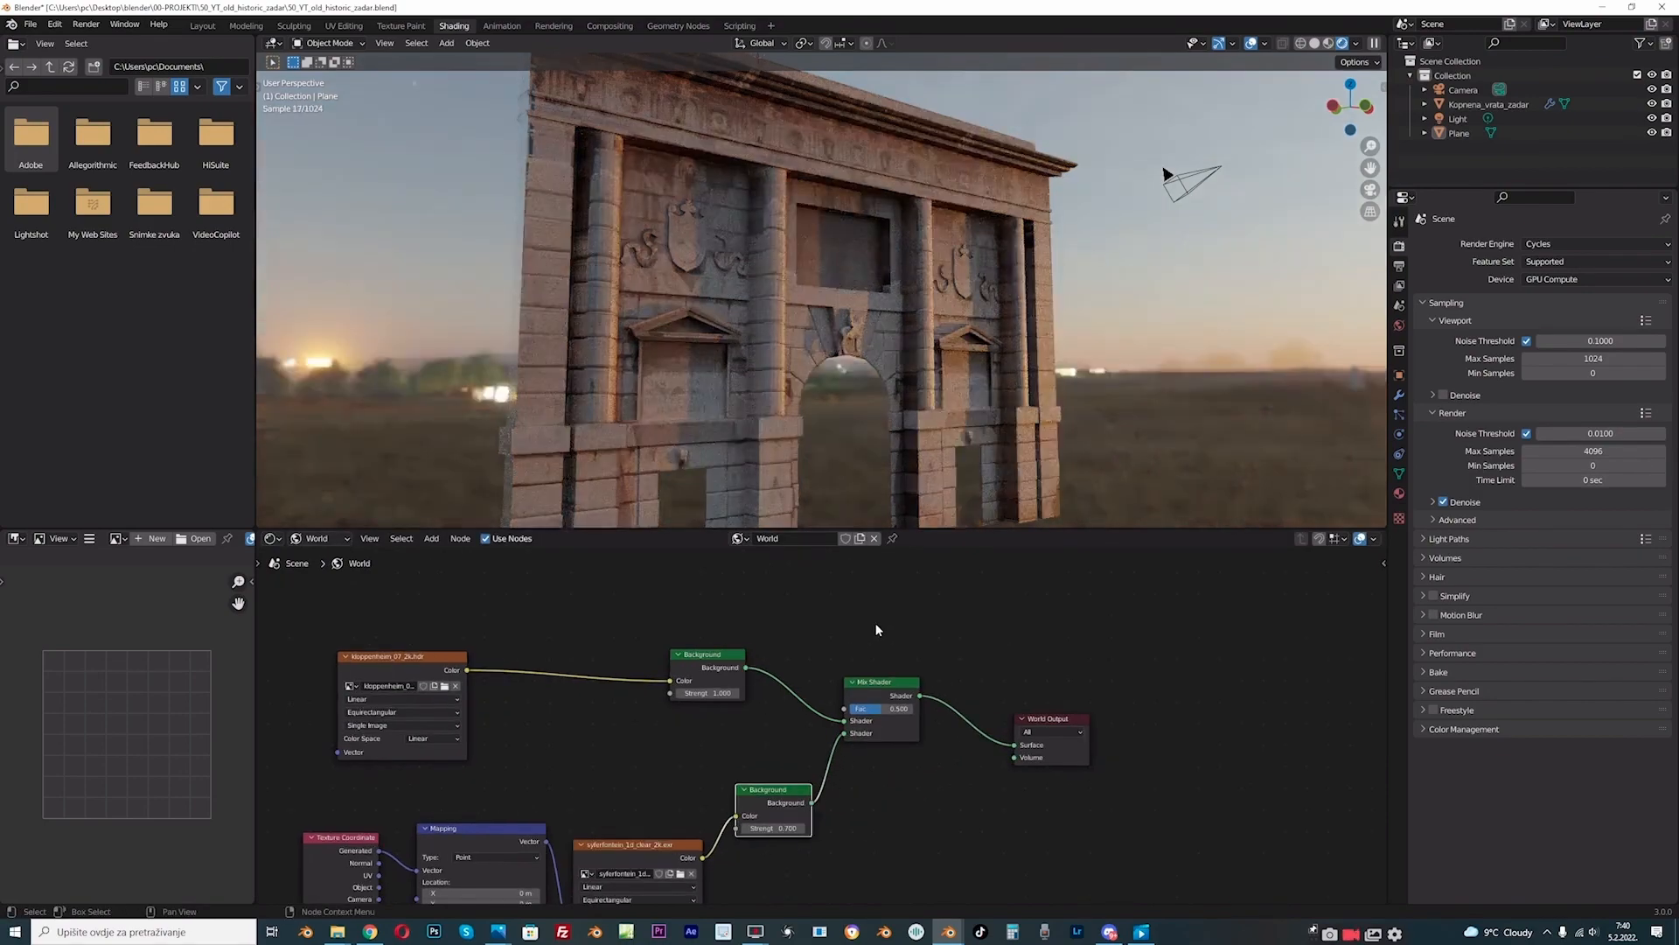
middle_drag(875, 623, 910, 701)
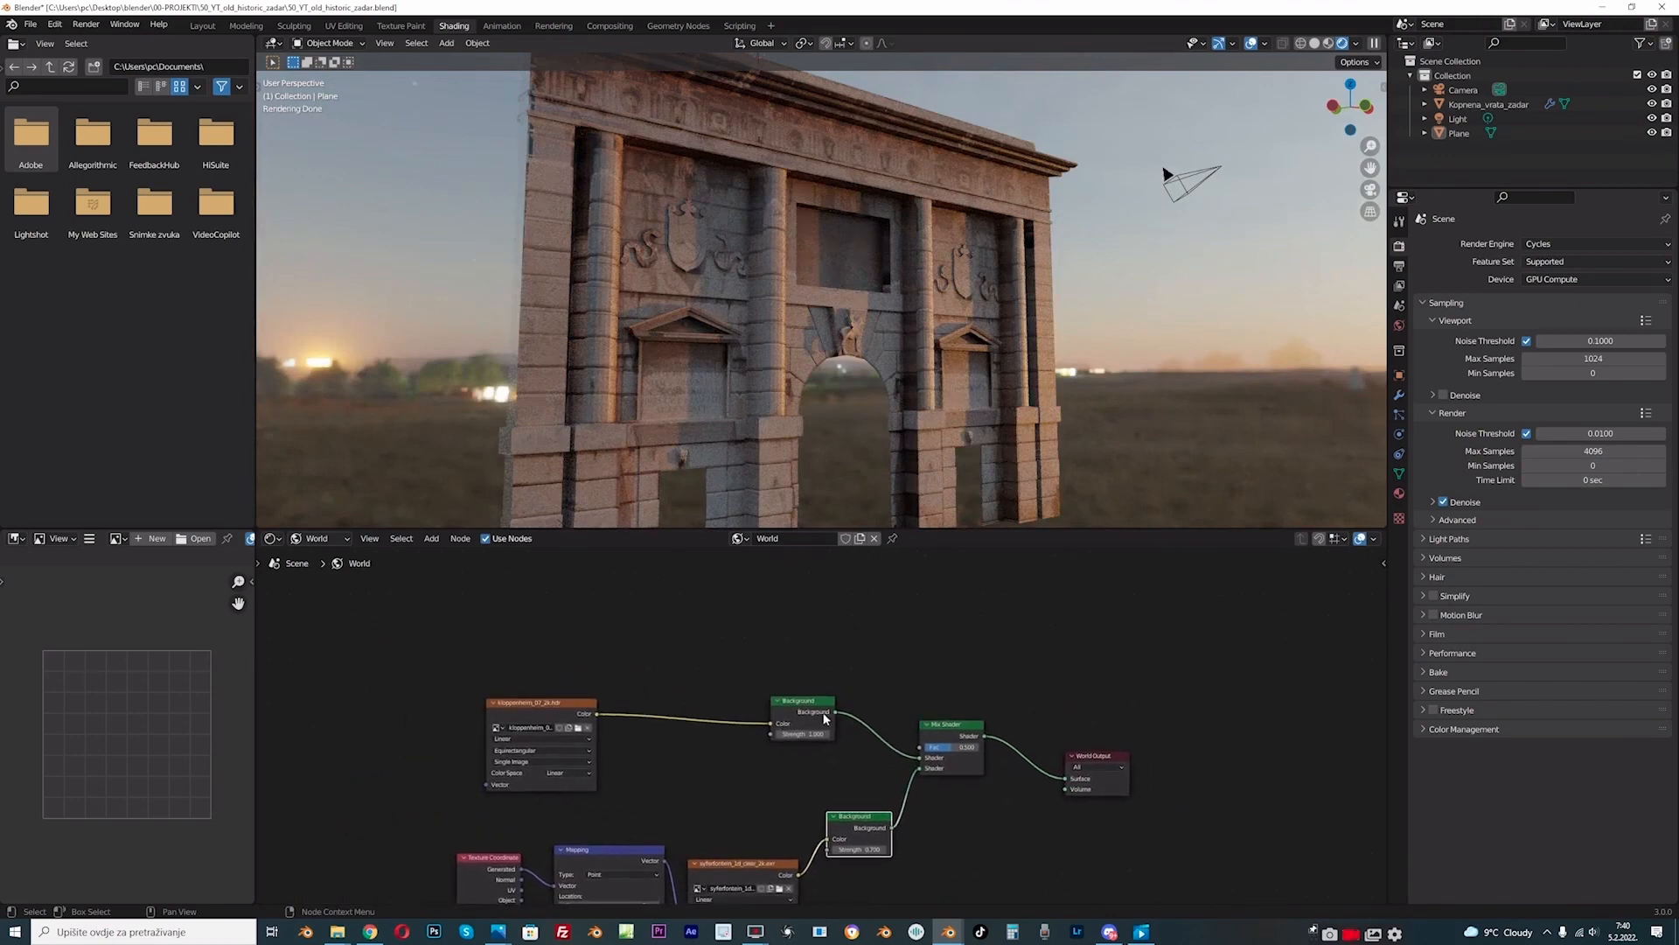
drag(814, 709, 754, 703)
scroll(901, 697, up, 1)
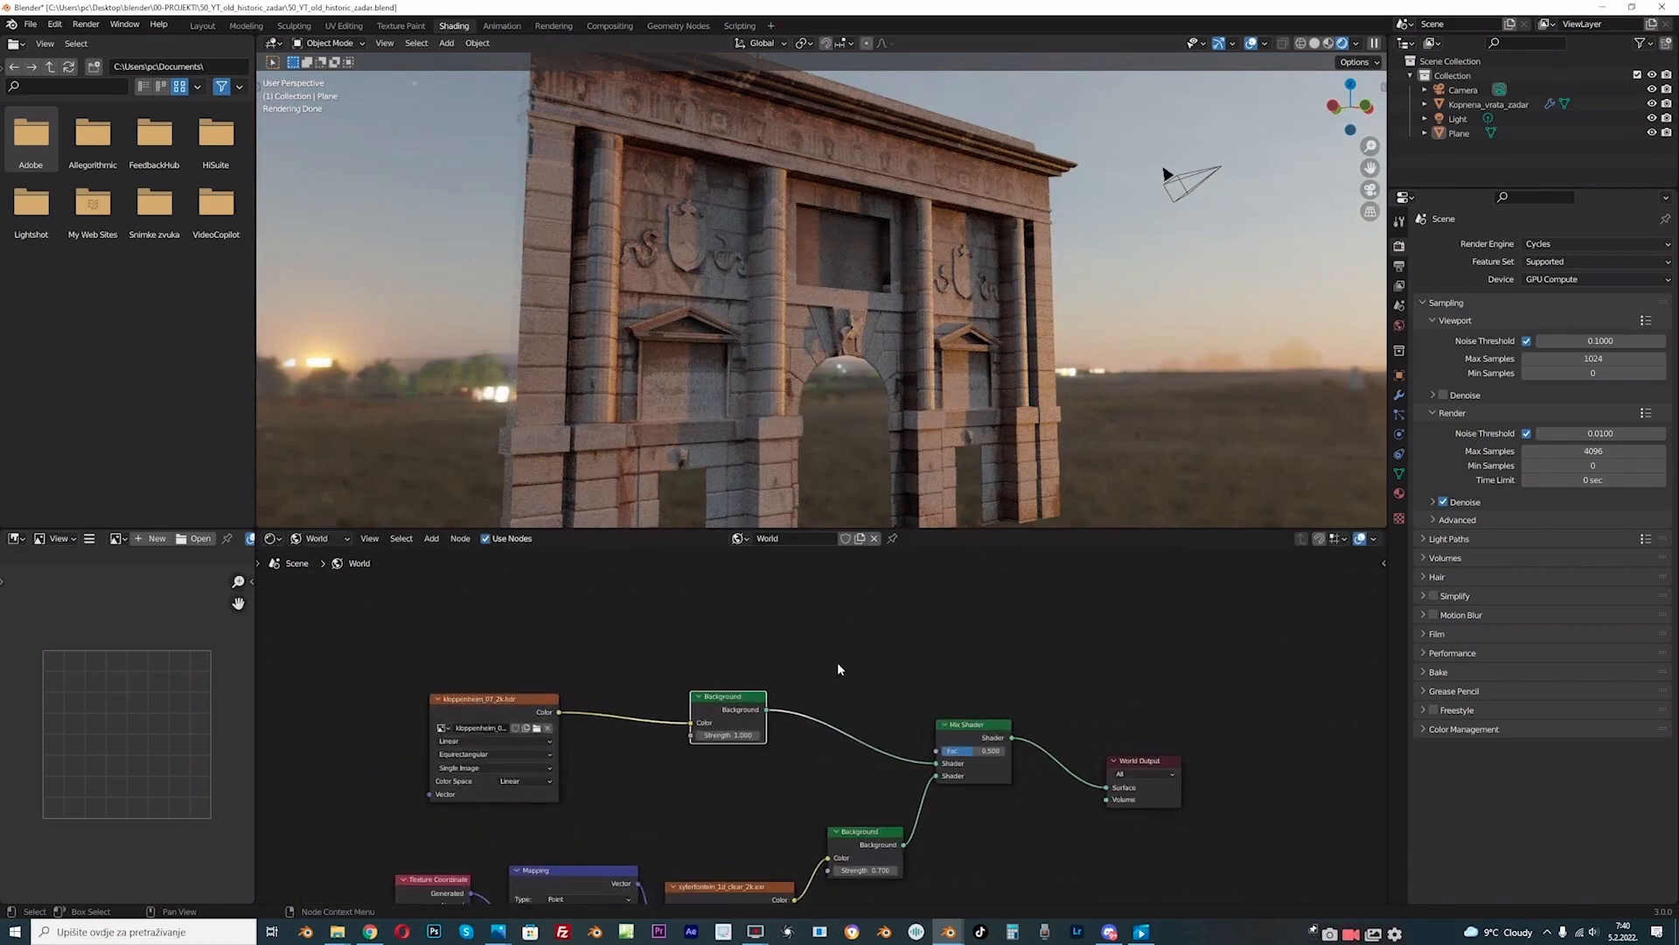
Step: Add a Light Path node above the kloppenheim nodes and connect its Is Camera Ray output to the Mix Shader's Fac input
middle_drag(745, 640, 752, 693)
key(shift+a)
click(722, 653)
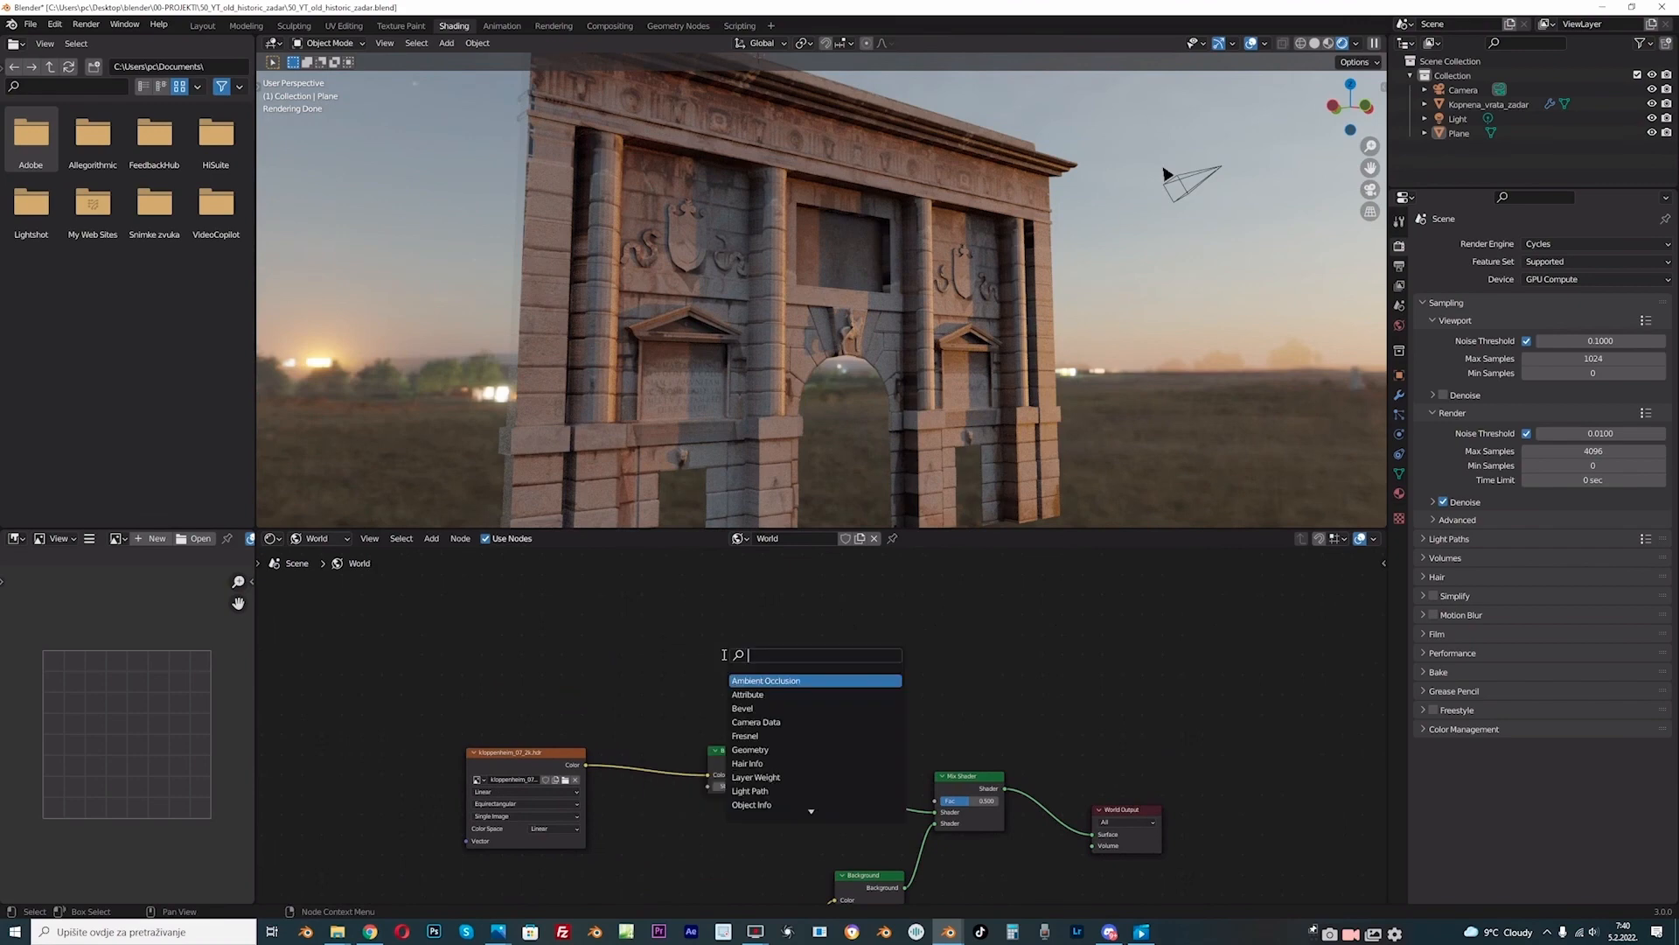
text(la)
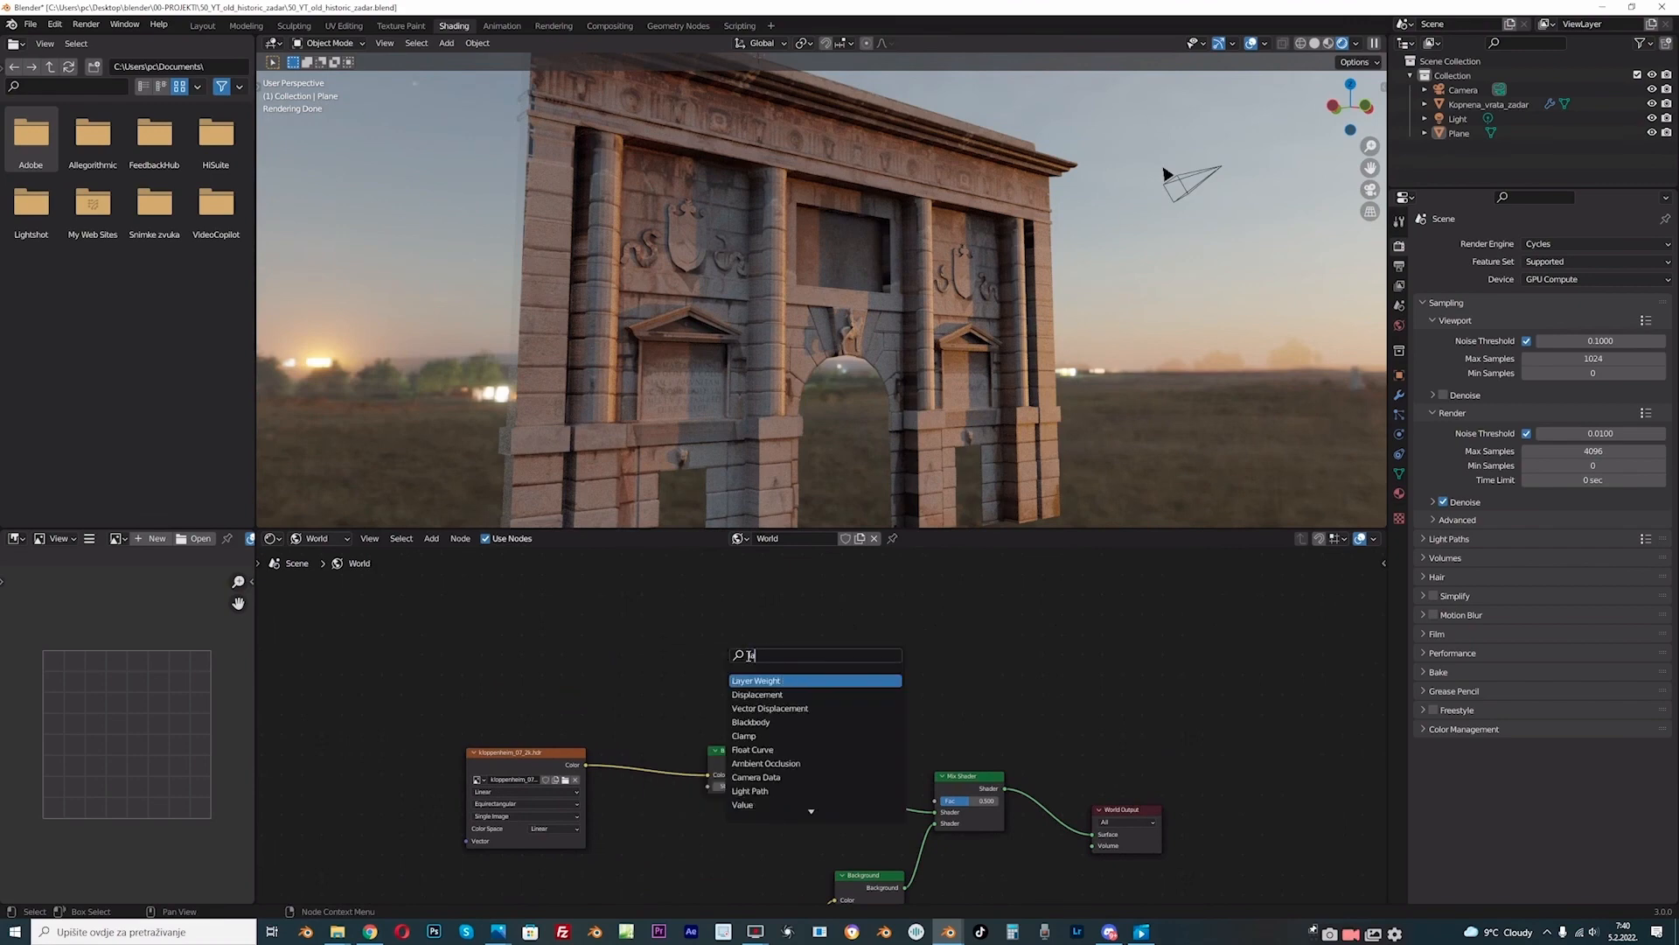
key(BackSpace)
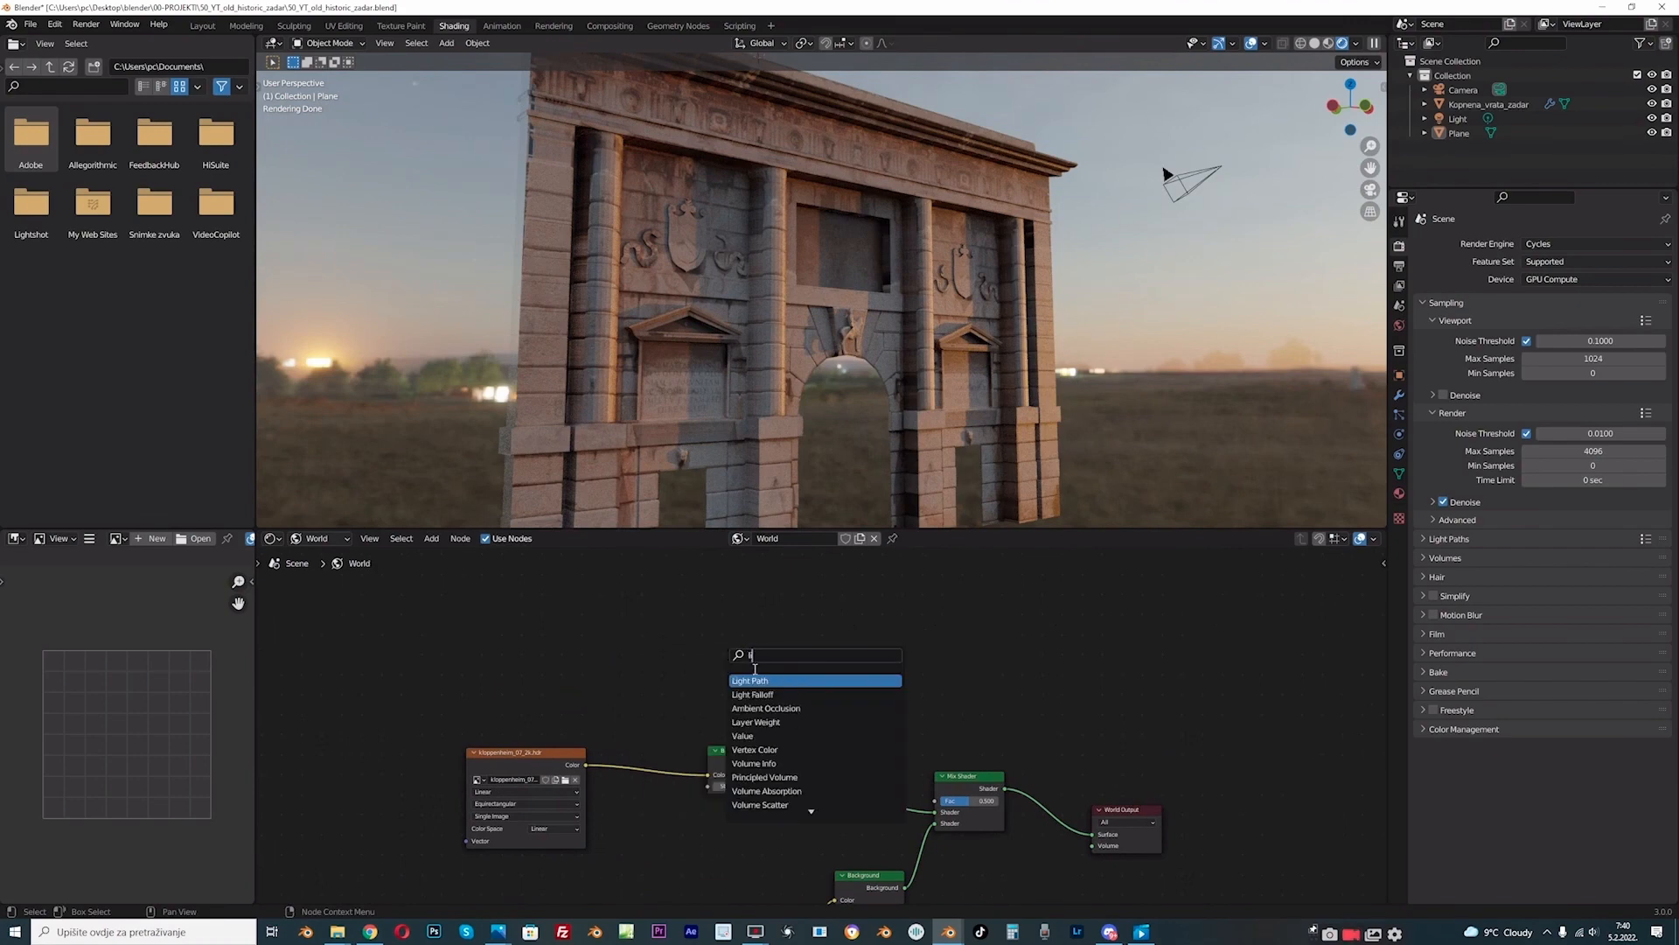
key(Return)
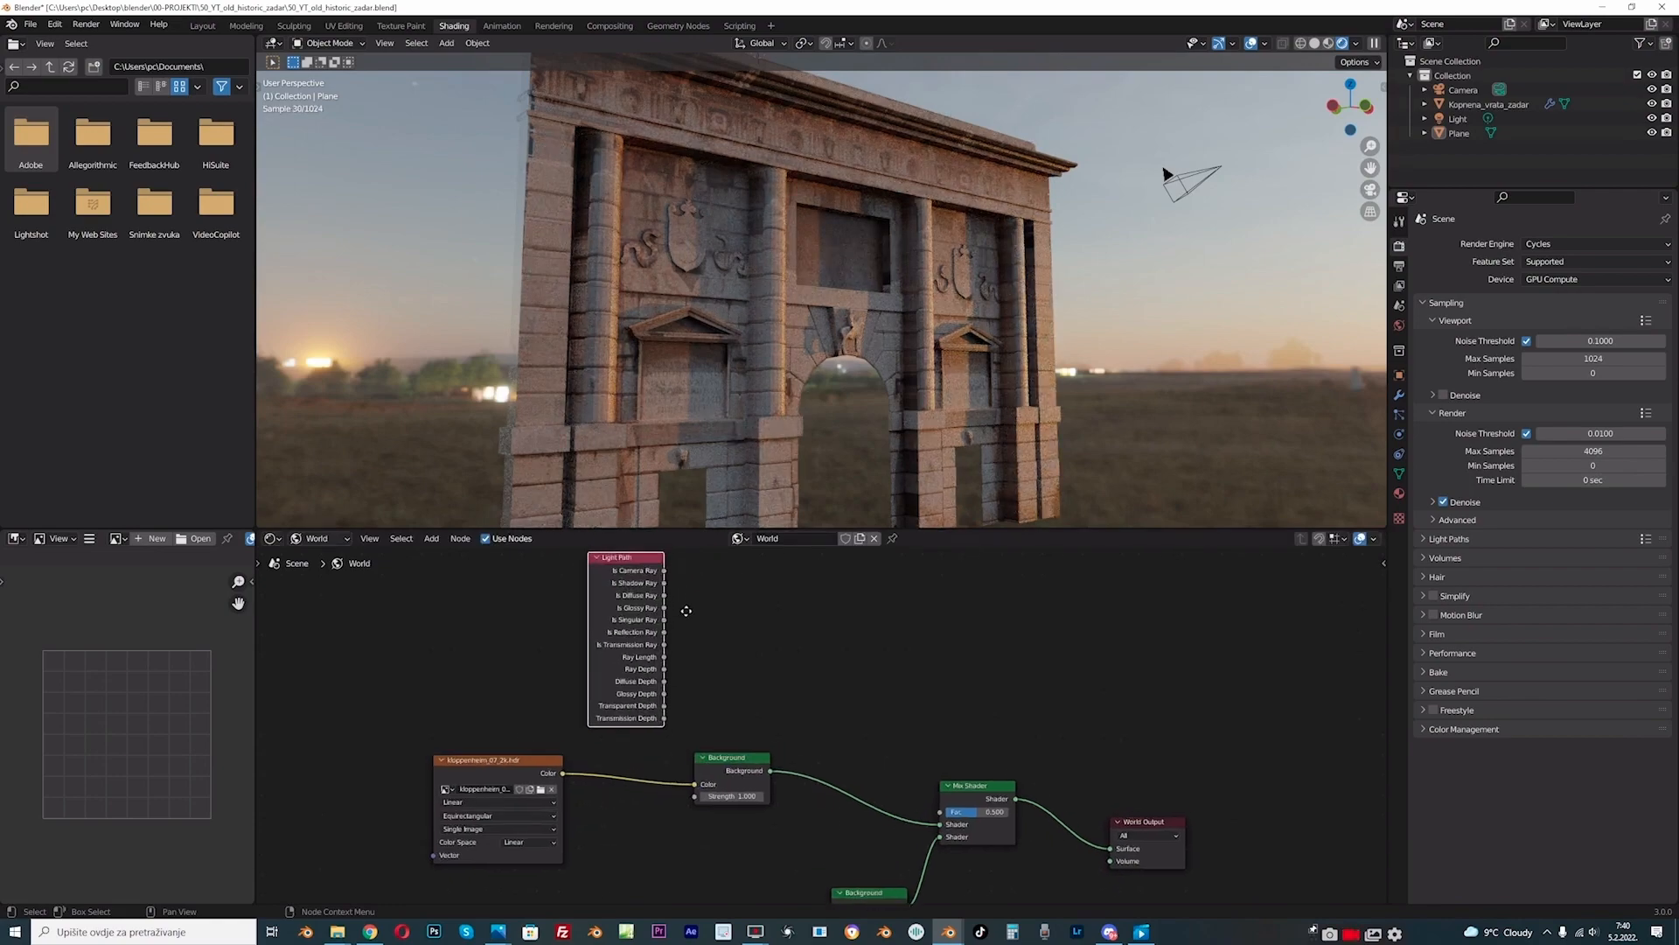
click(643, 584)
drag(944, 818, 941, 818)
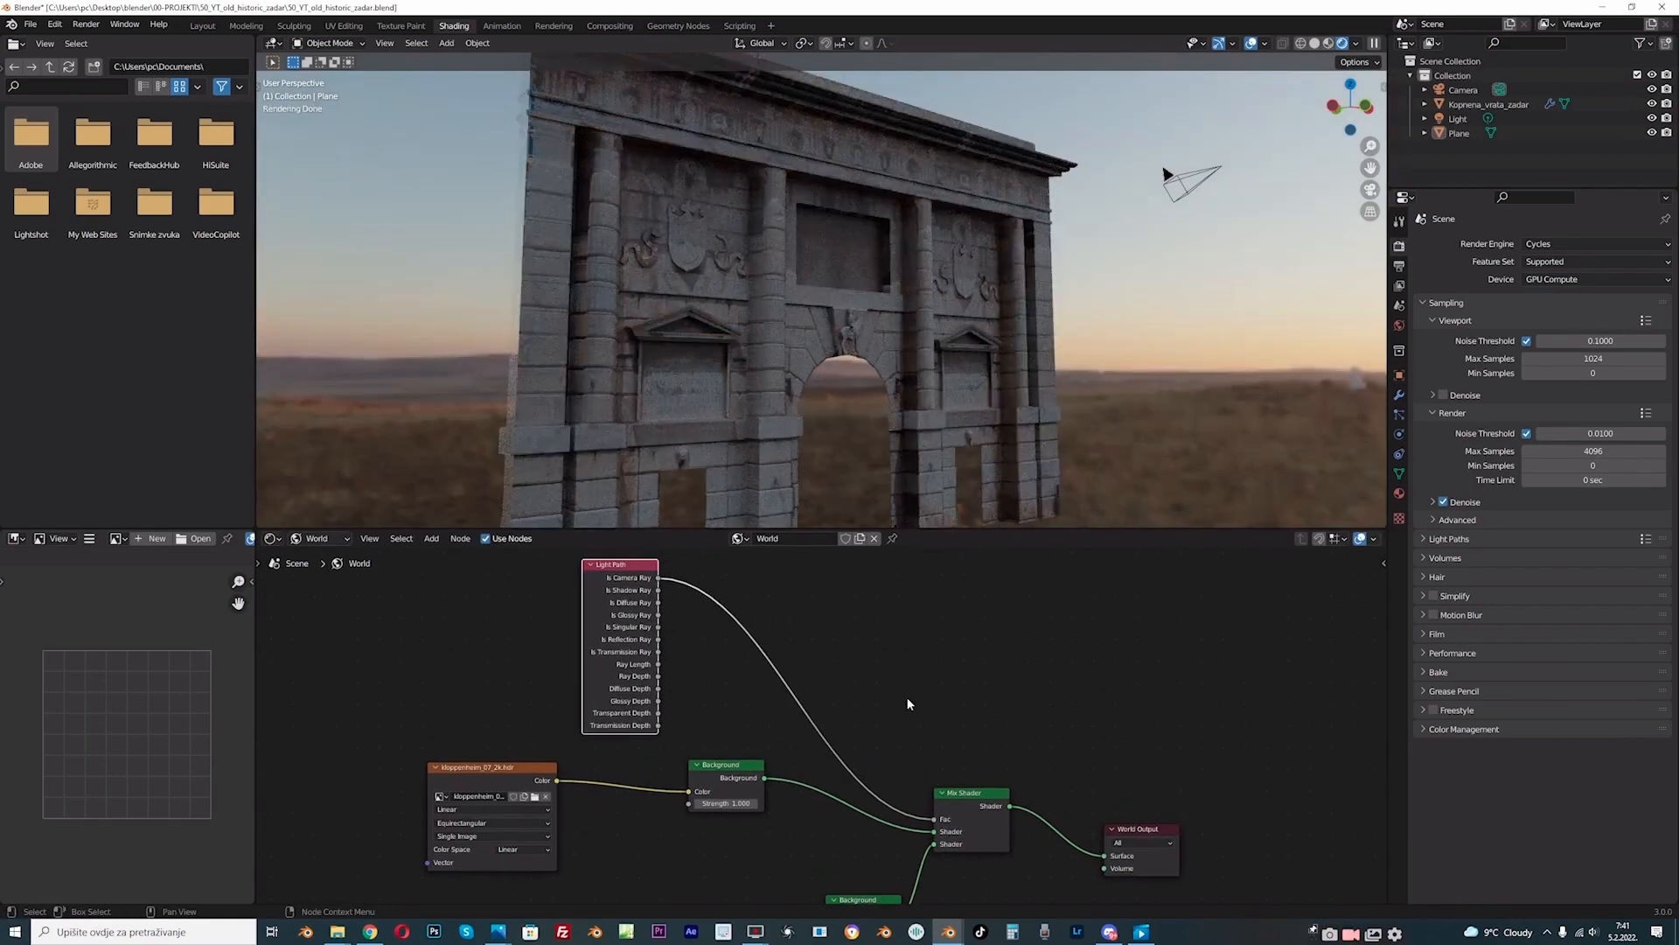
Step: Swap the two Mix Shader inputs so the kloppenheim Background feeds the second Shader socket and the other Background the first
drag(1372, 168, 1386, 136)
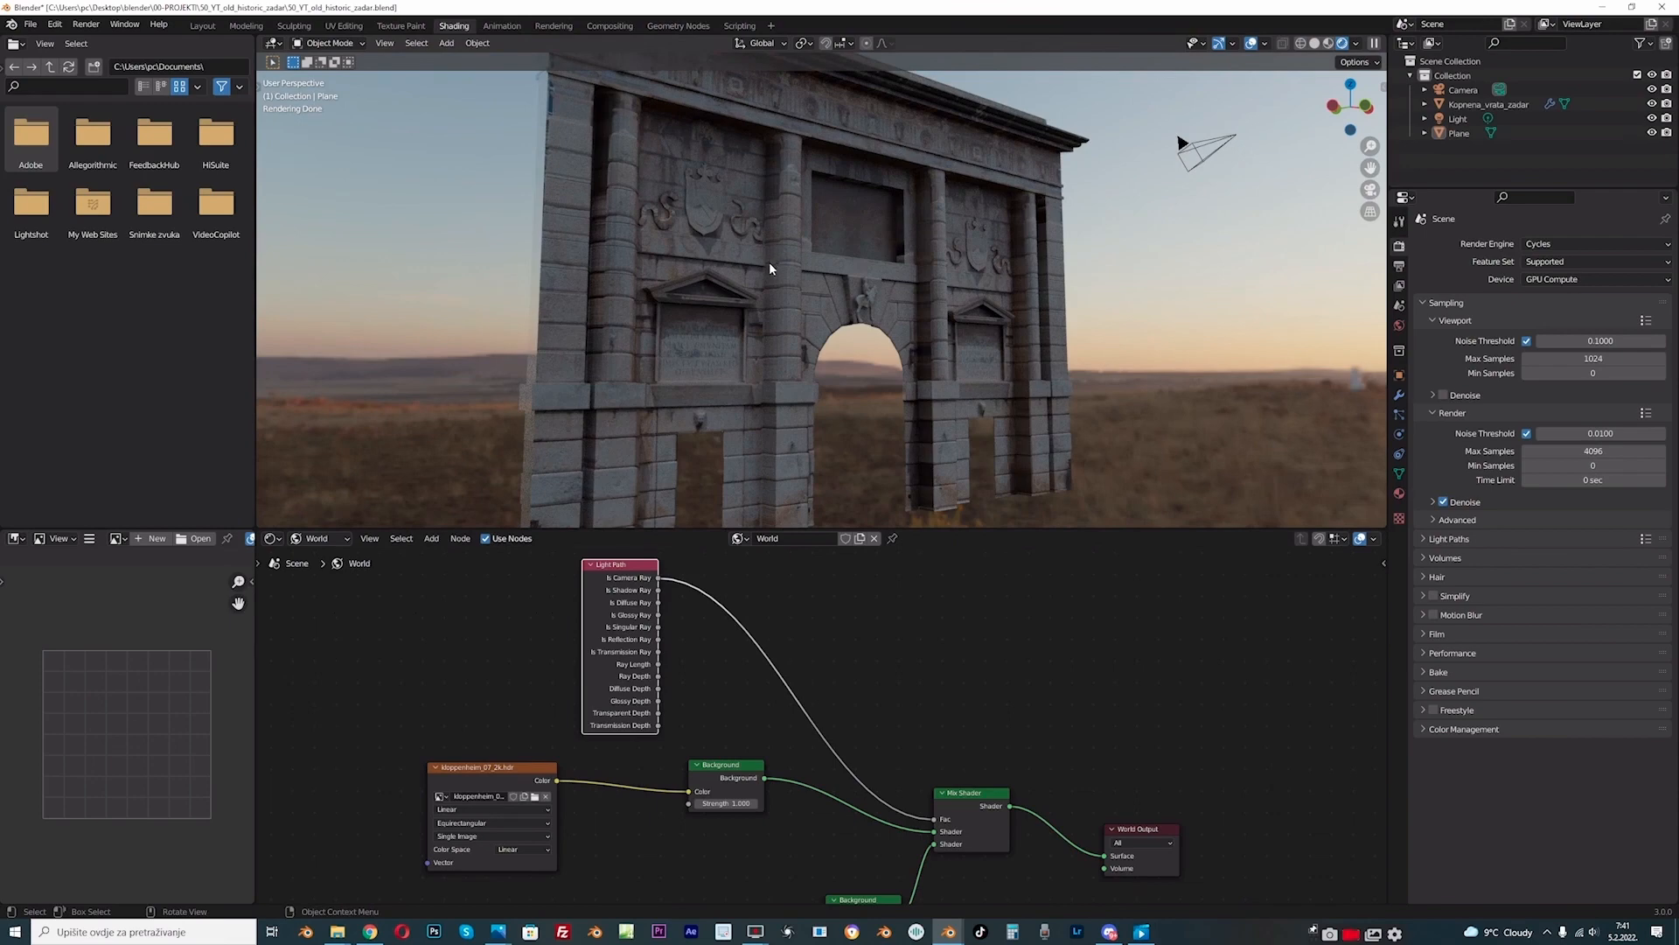
scroll(787, 804, down, 3)
middle_drag(707, 872, 768, 750)
scroll(799, 741, up, 2)
drag(919, 722, 916, 731)
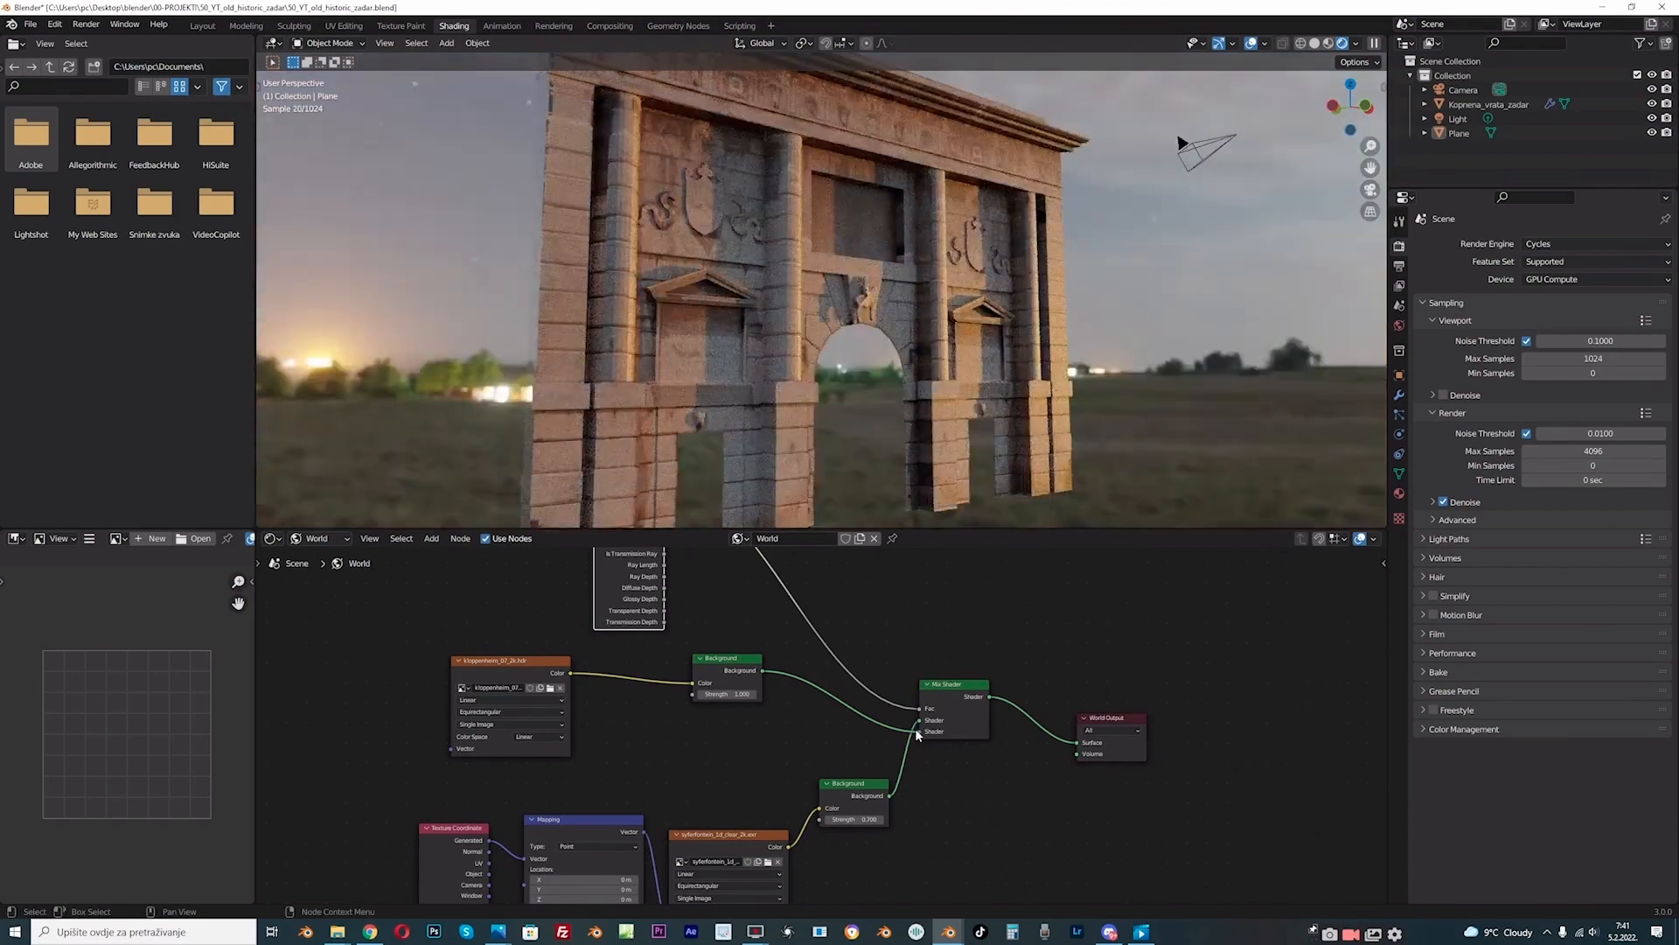
Step: Attach a Mapping and a Texture Coordinate node to the kloppenheim_07_2k.hdr texture node
middle_drag(842, 415, 929, 389)
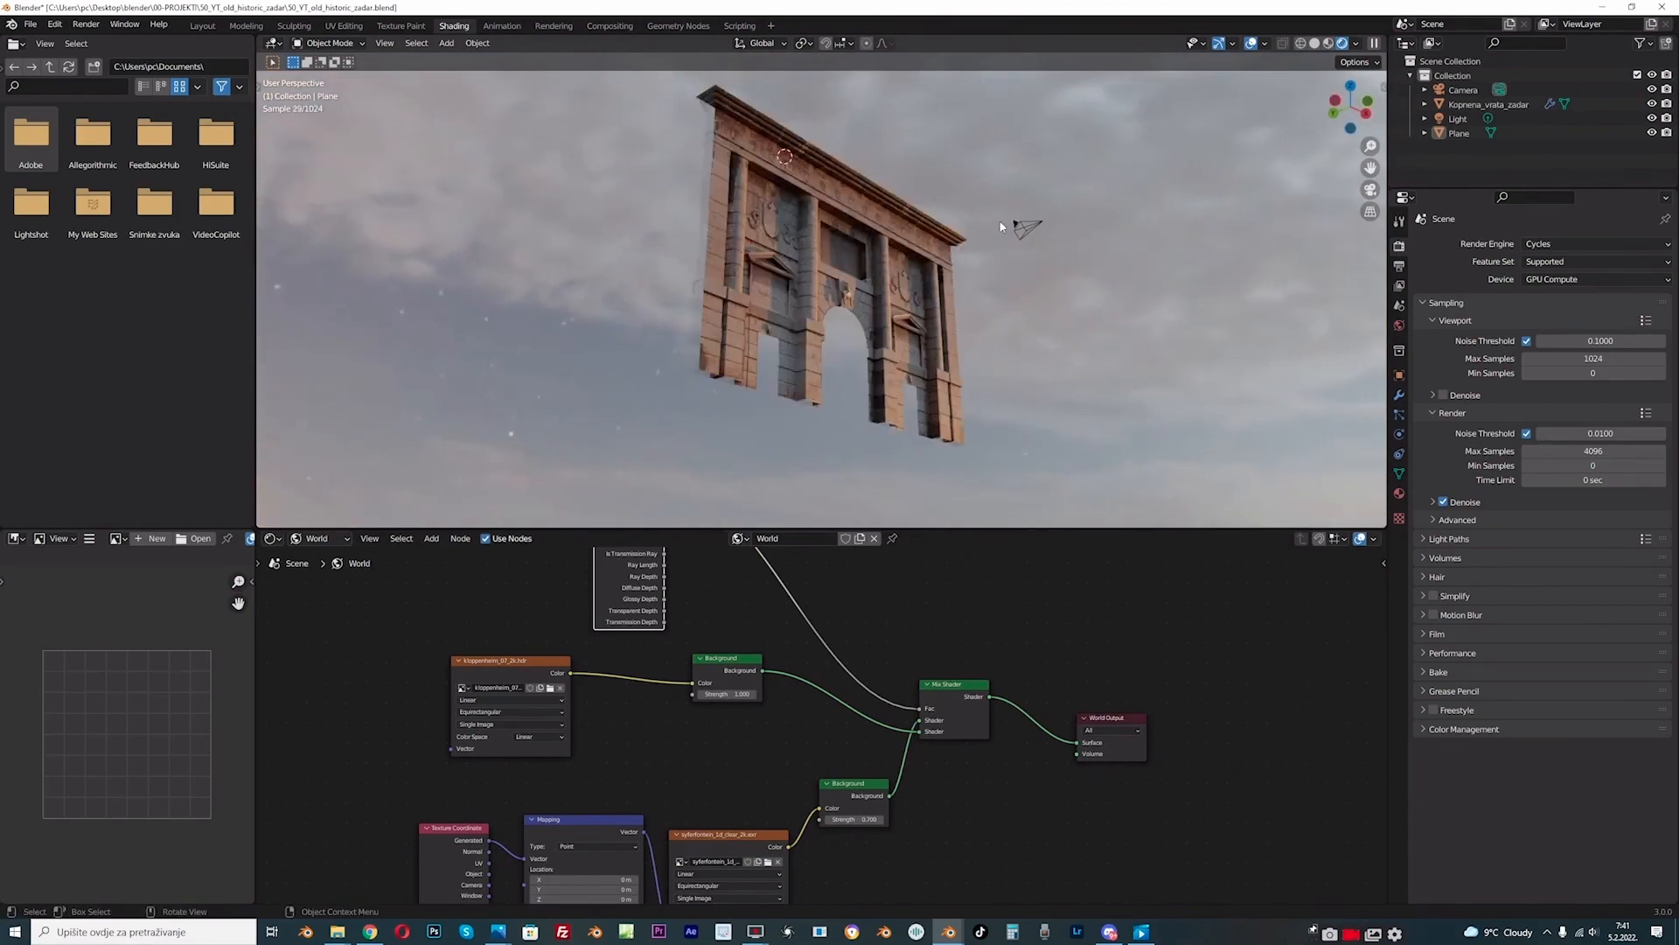
drag(1371, 167, 1275, 215)
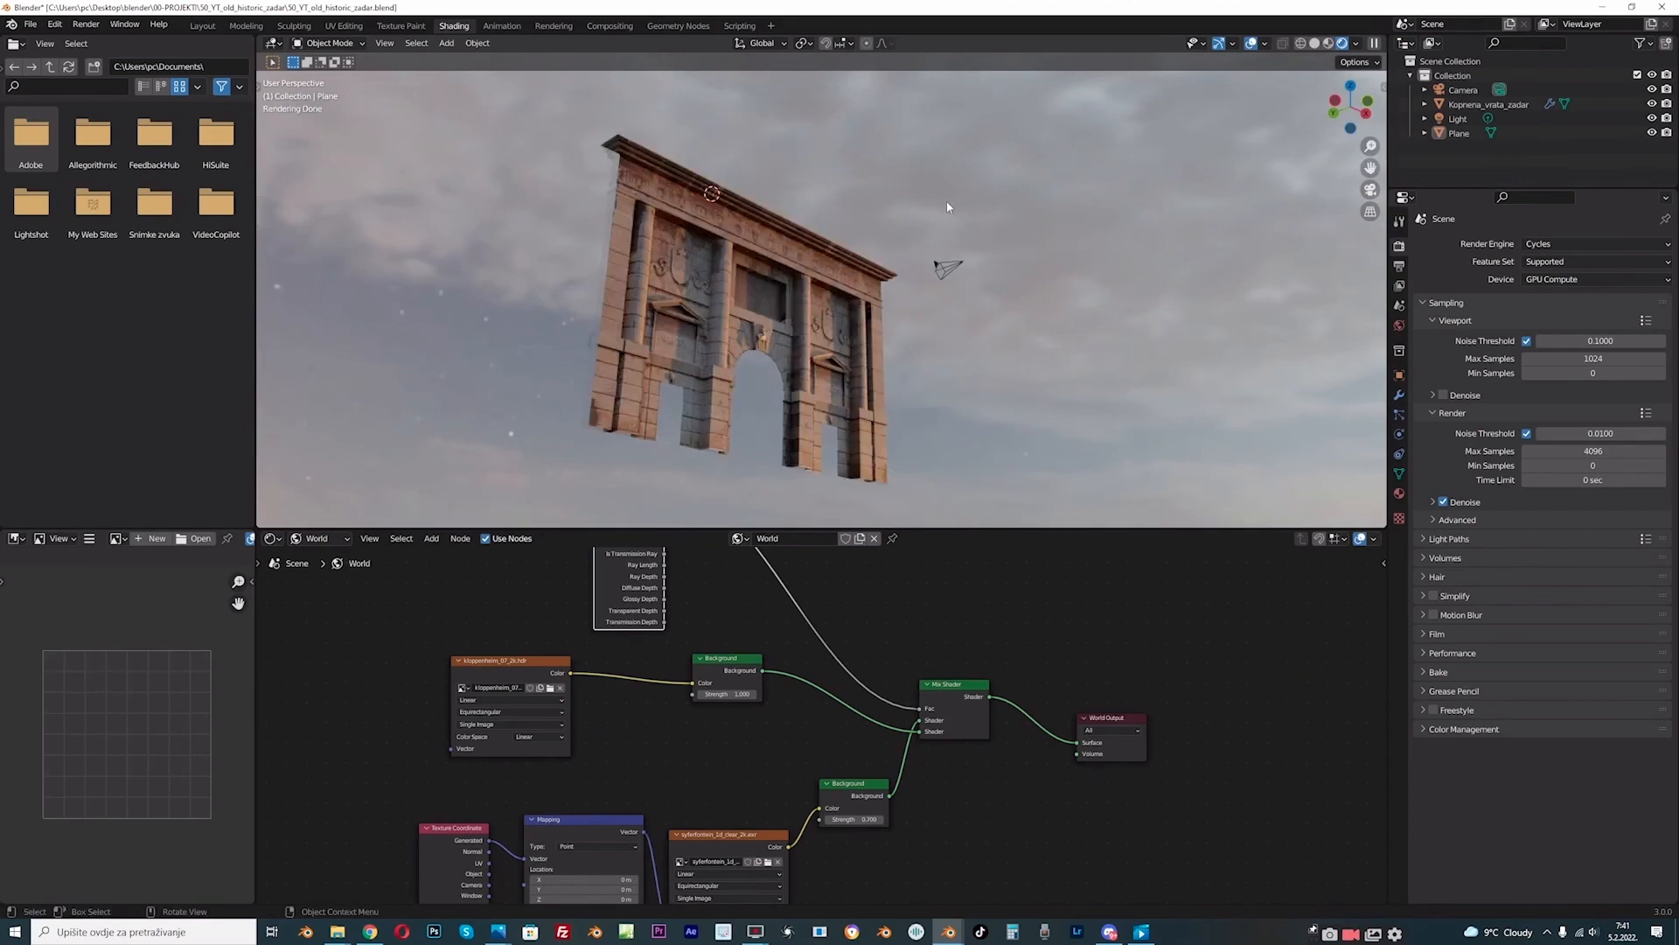
middle_drag(917, 219, 789, 321)
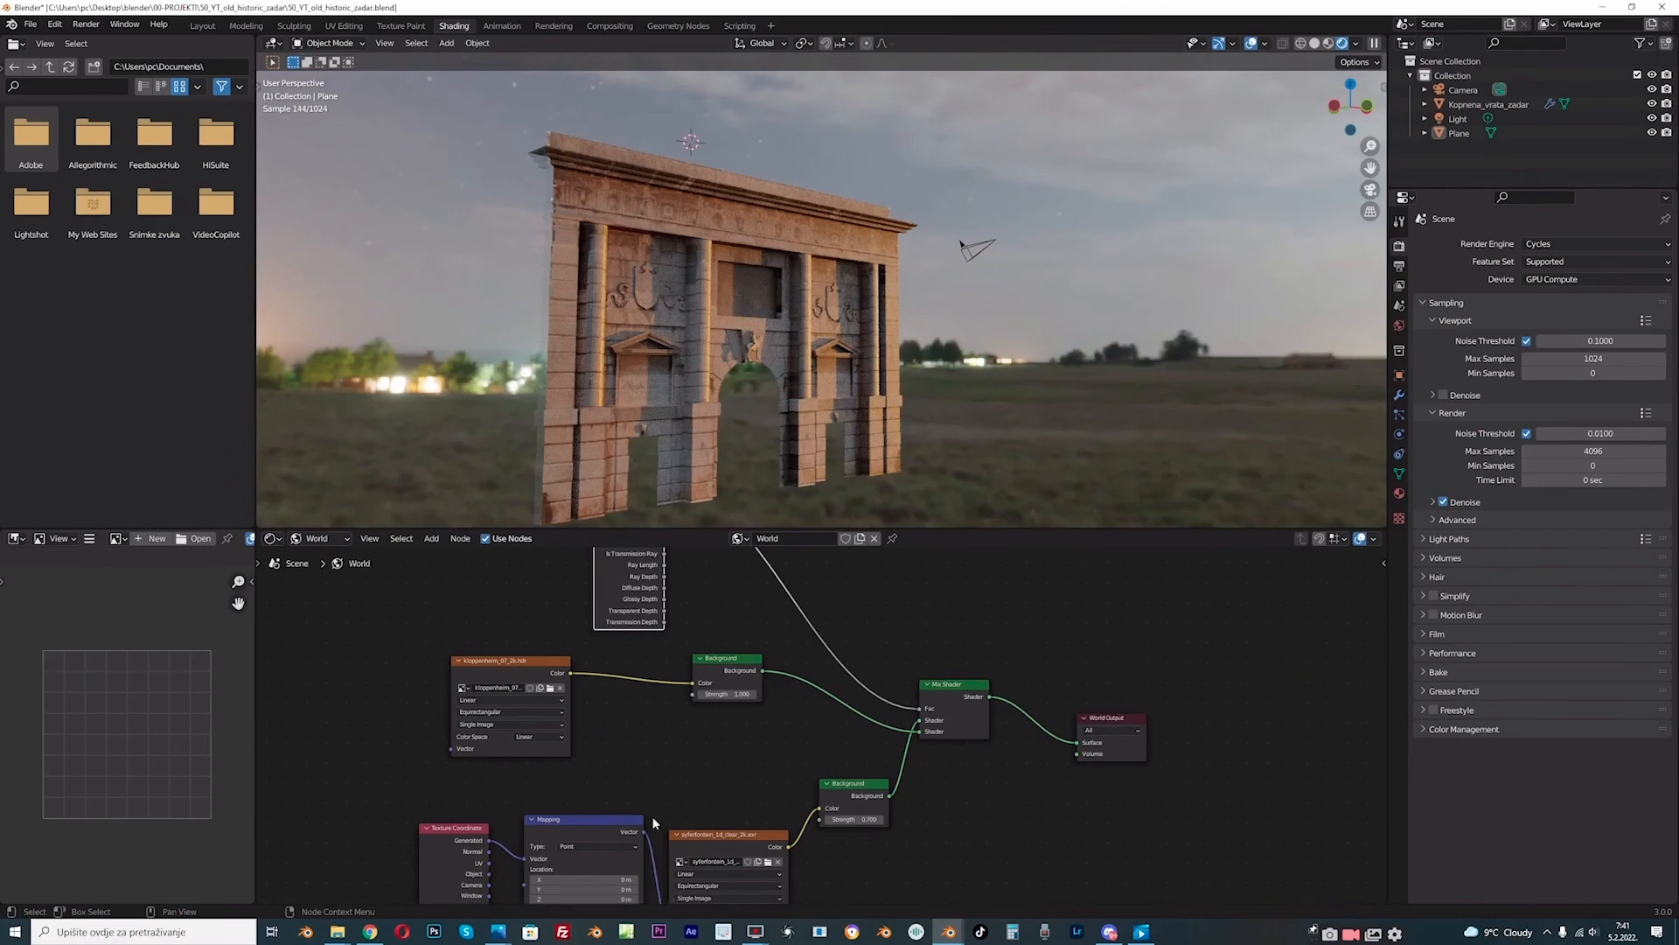
middle_drag(624, 740, 767, 731)
click(676, 659)
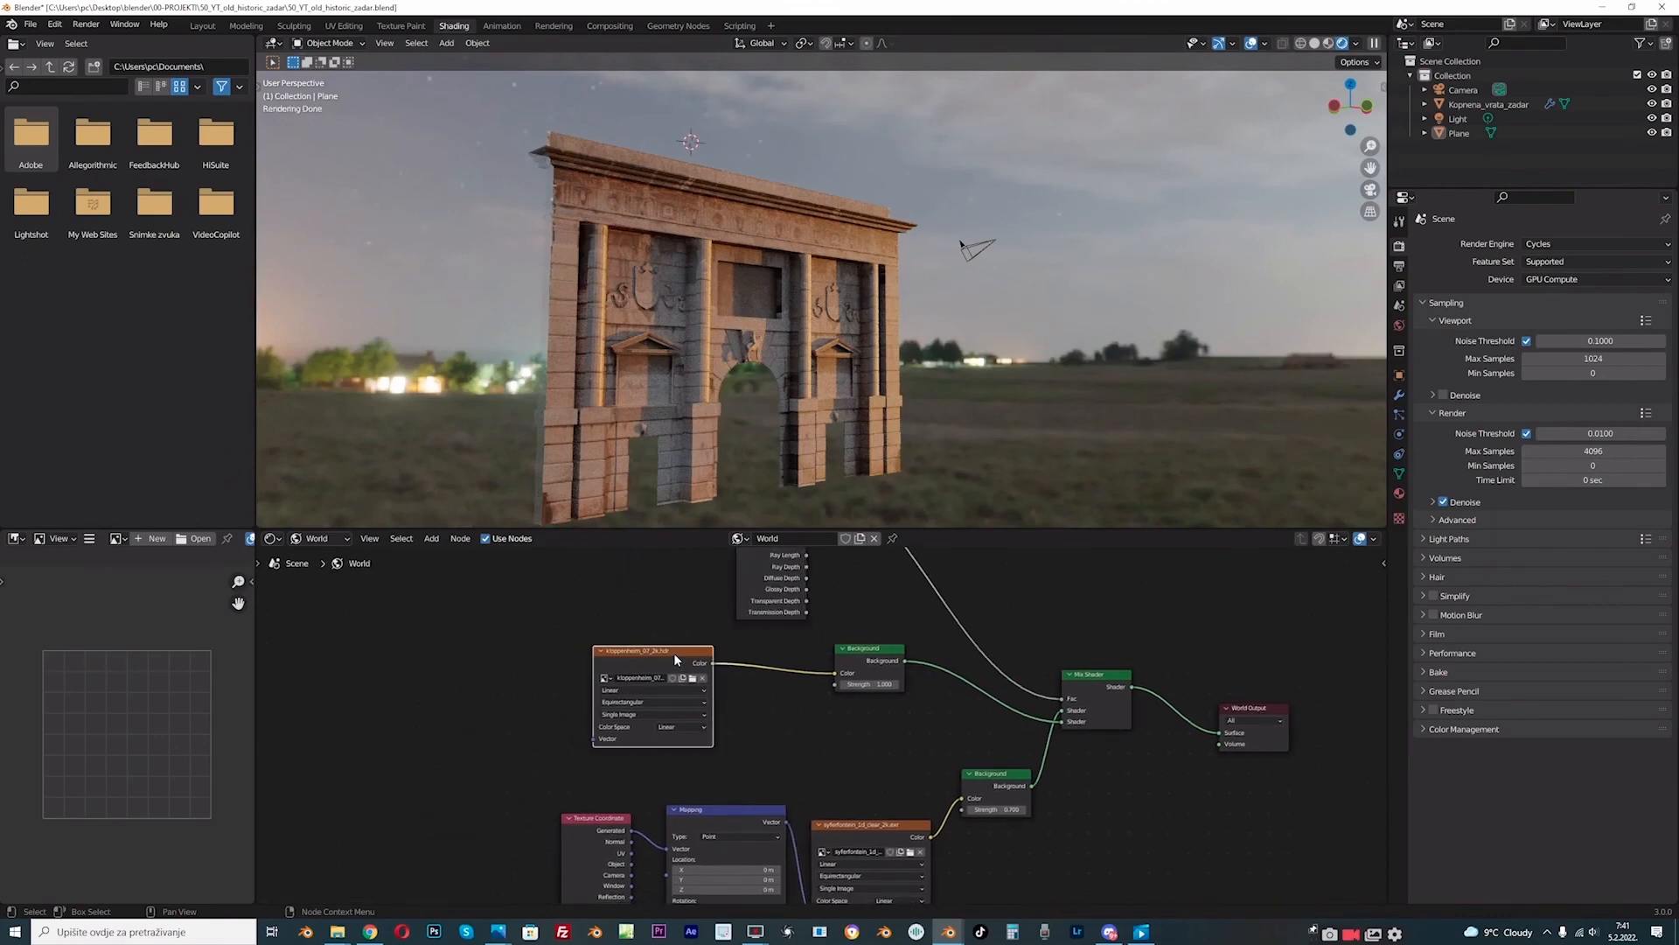
key(ctrl+t)
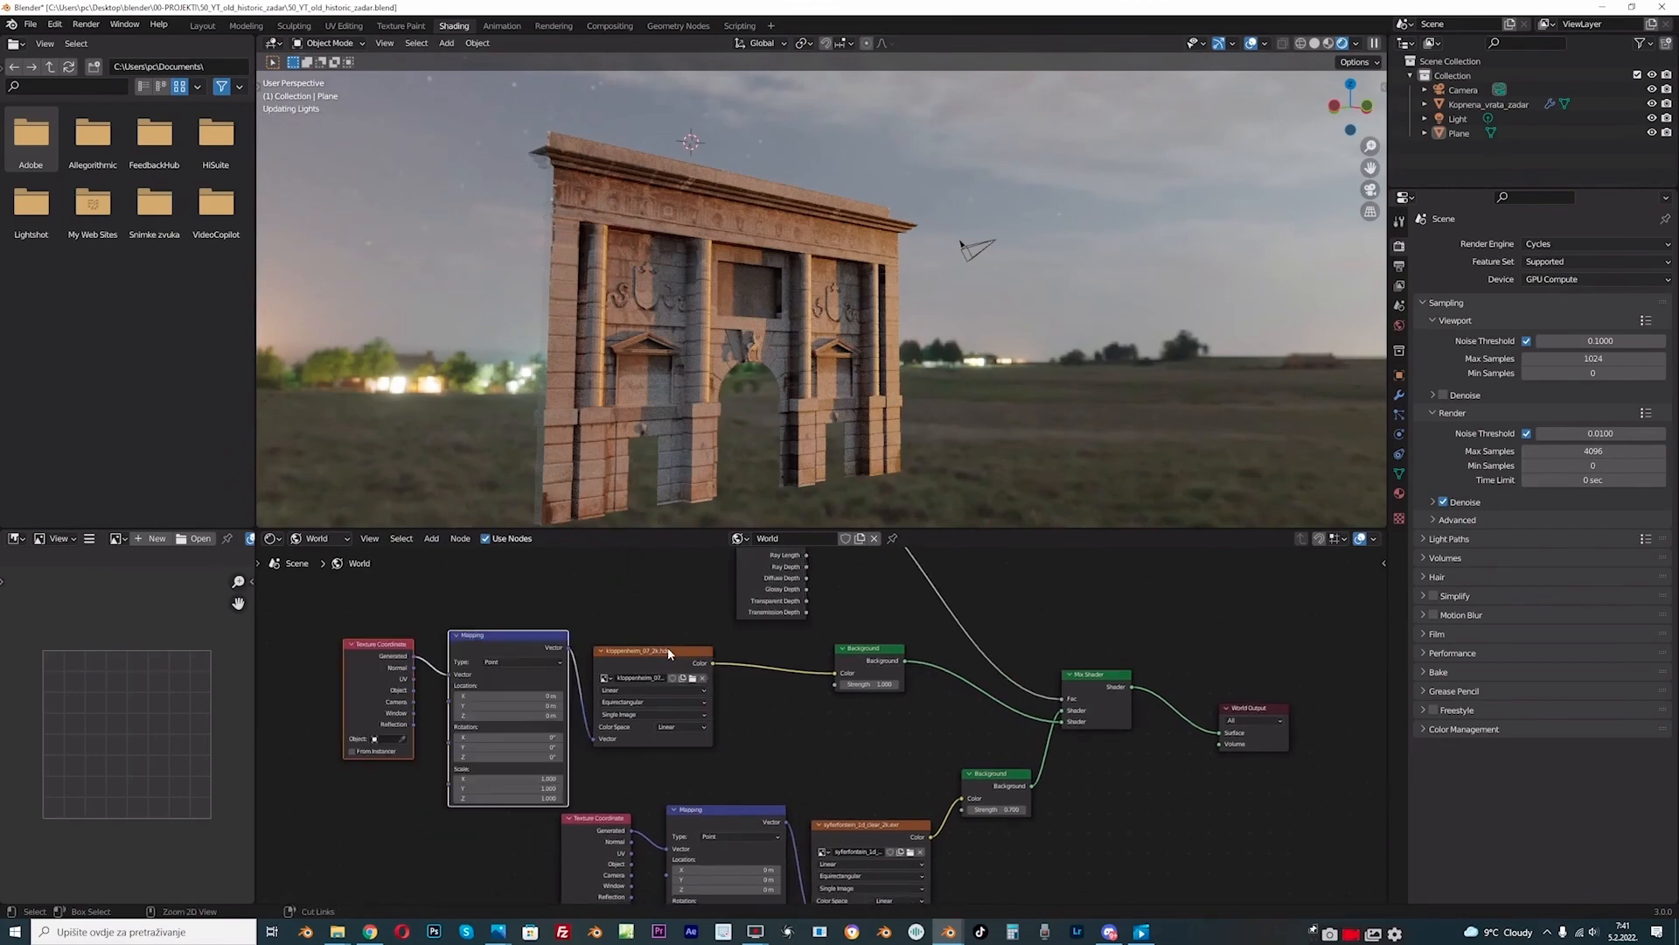
Step: Rotate the kloppenheim sky around Z with its Mapping node while the clouds behind the gate are in view
scroll(831, 280, down, 1)
middle_drag(835, 273, 862, 247)
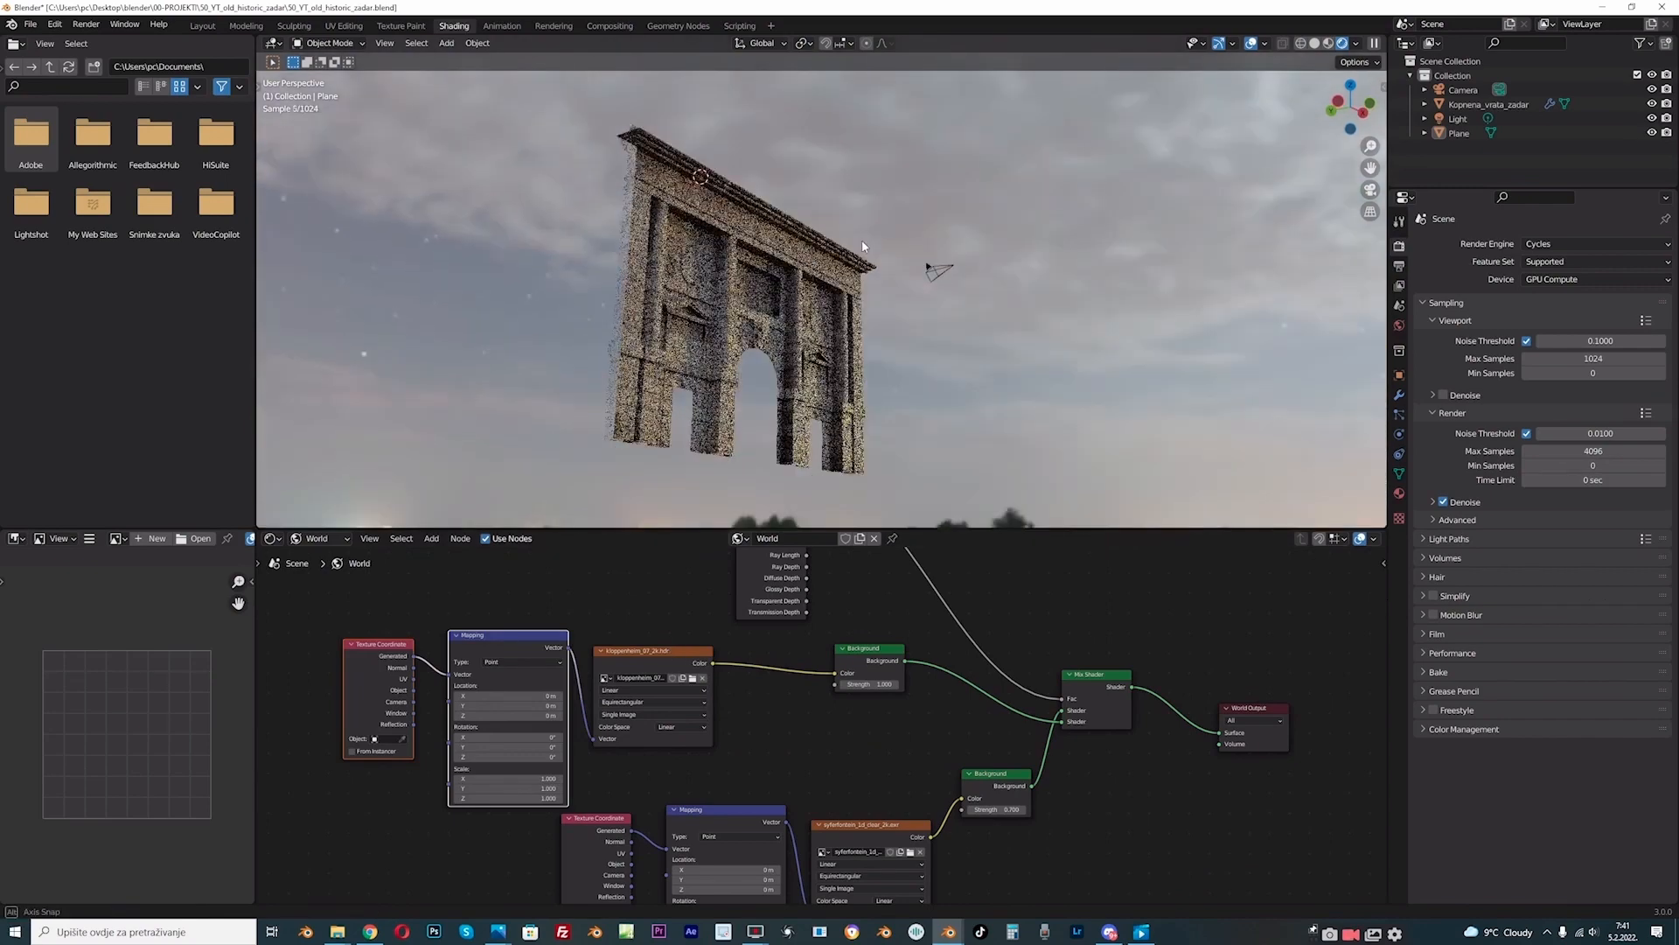
drag(508, 757, 639, 760)
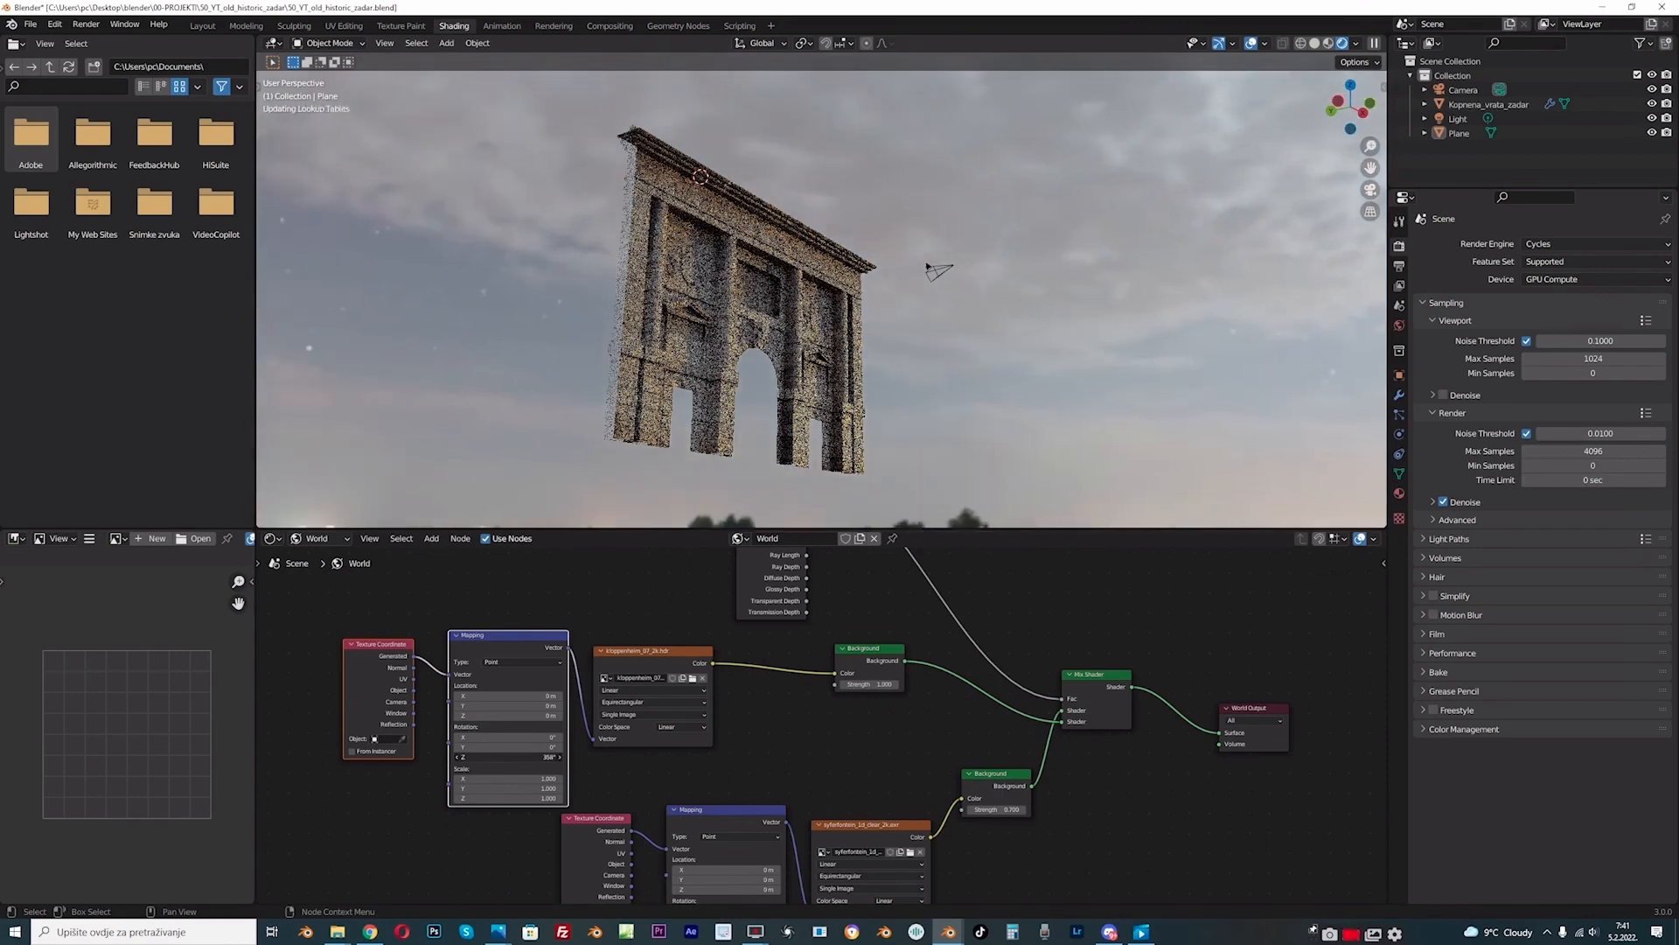
scroll(752, 429, down, 2)
Step: In kopnena-vrata-zadar.blend, open the world shader nodes and link the lower Background node directly to the World Output's Surface
mouse_move(752, 428)
middle_down()
mouse_move(776, 454)
mouse_move(748, 418)
middle_up()
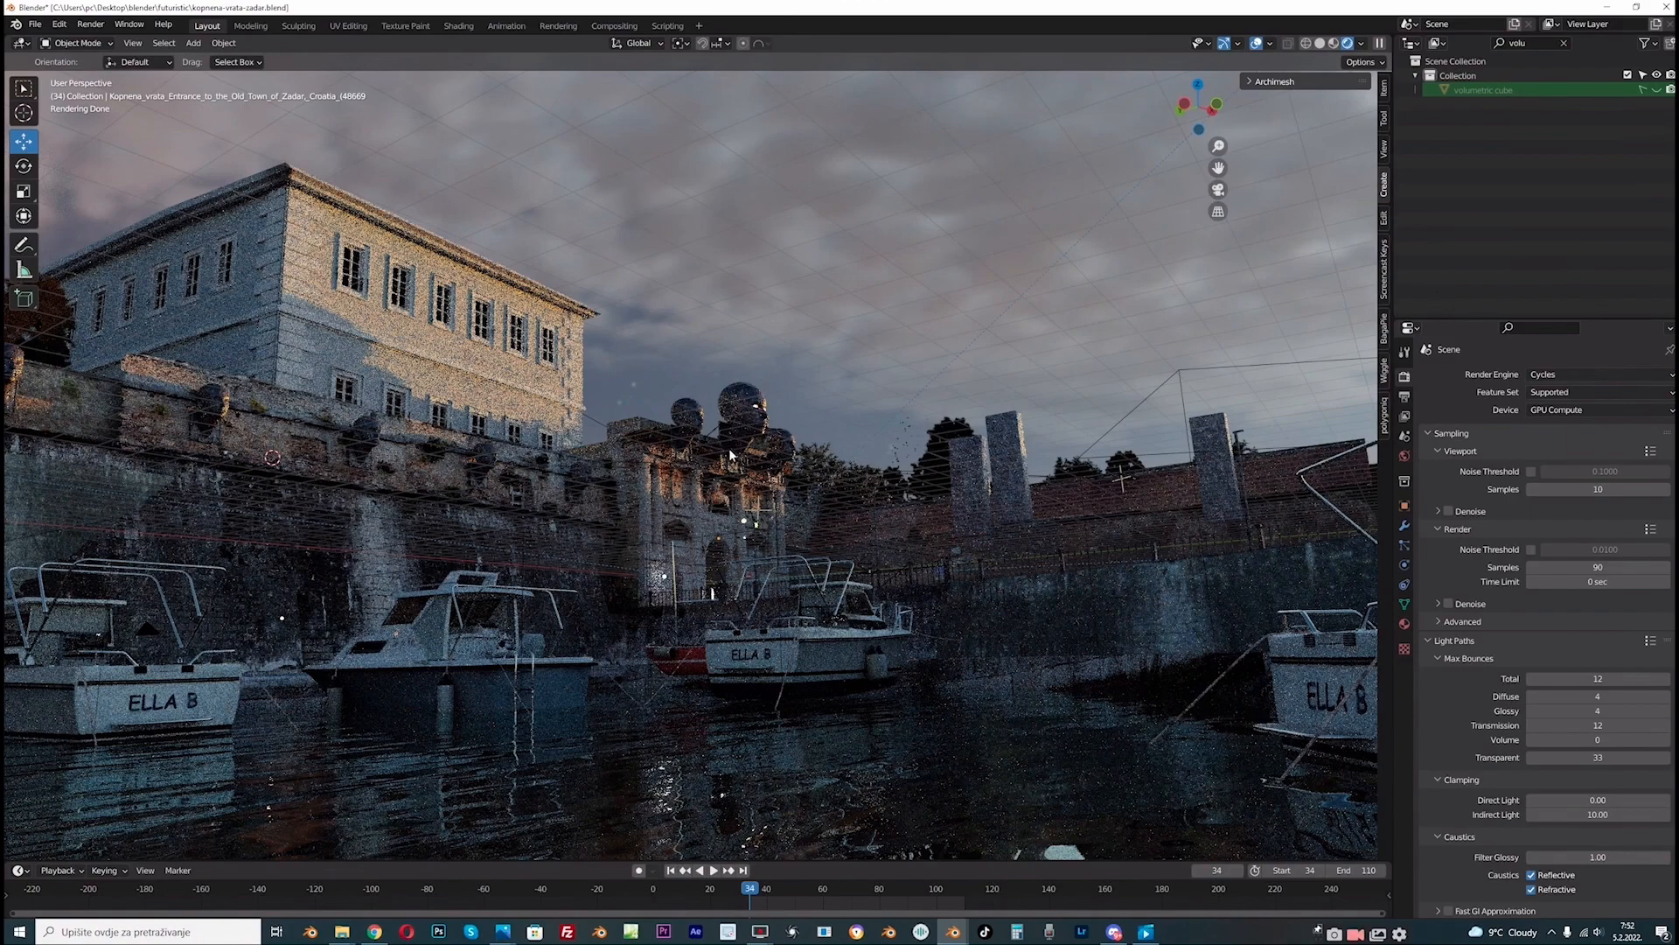
middle_drag(730, 450, 726, 446)
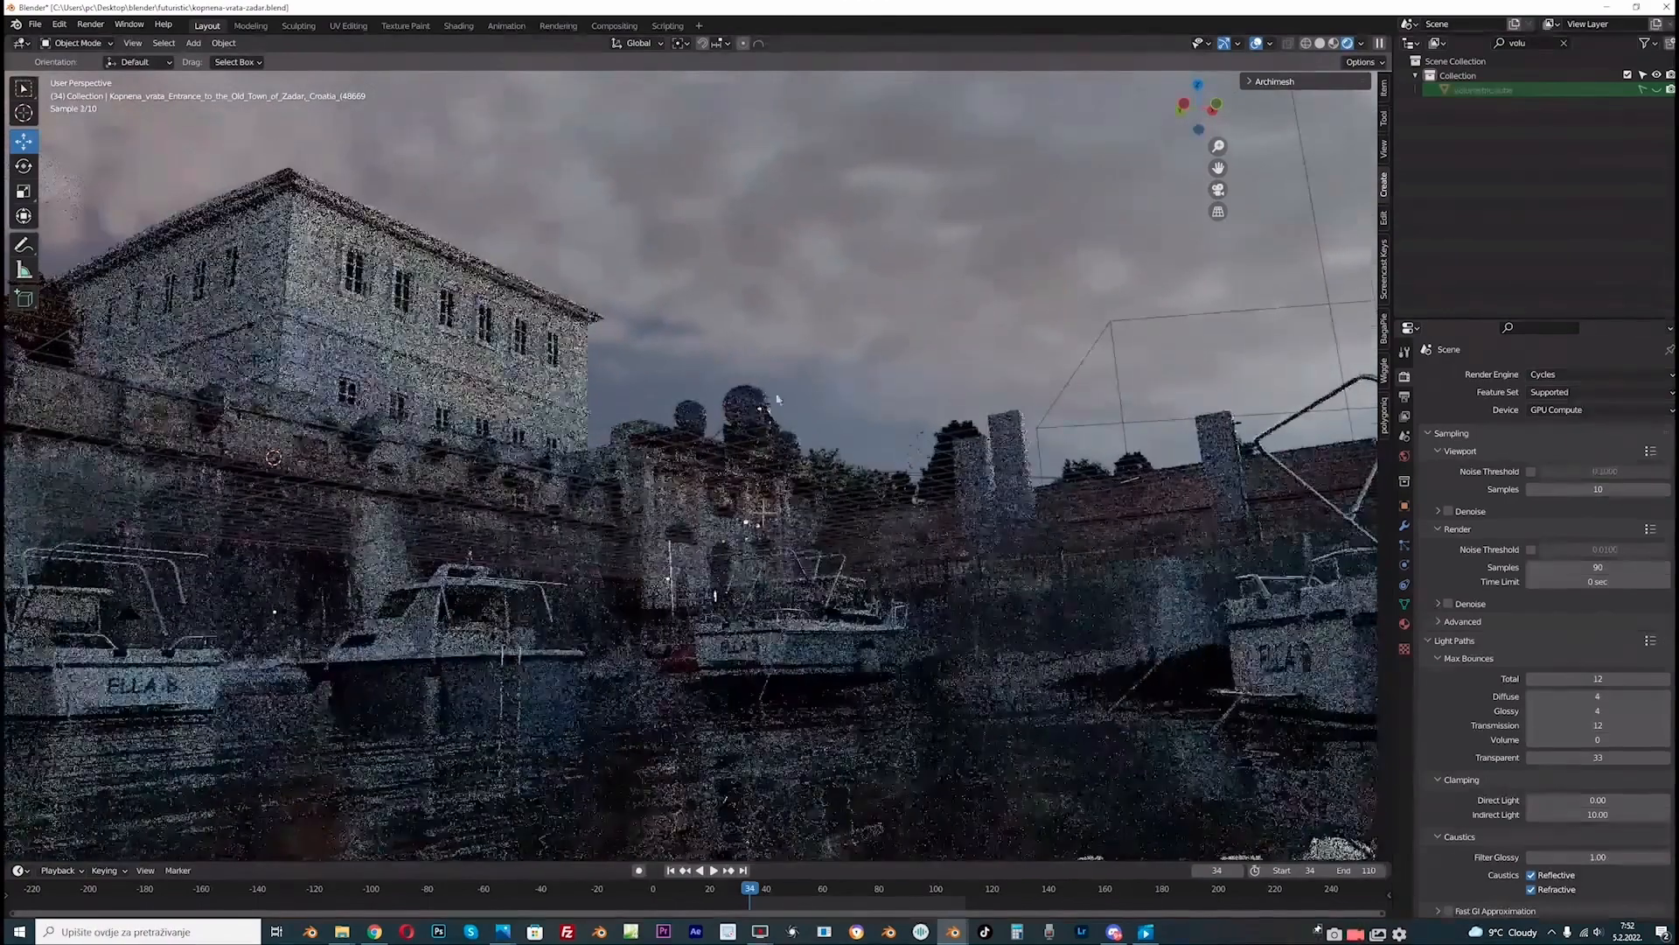
click(458, 26)
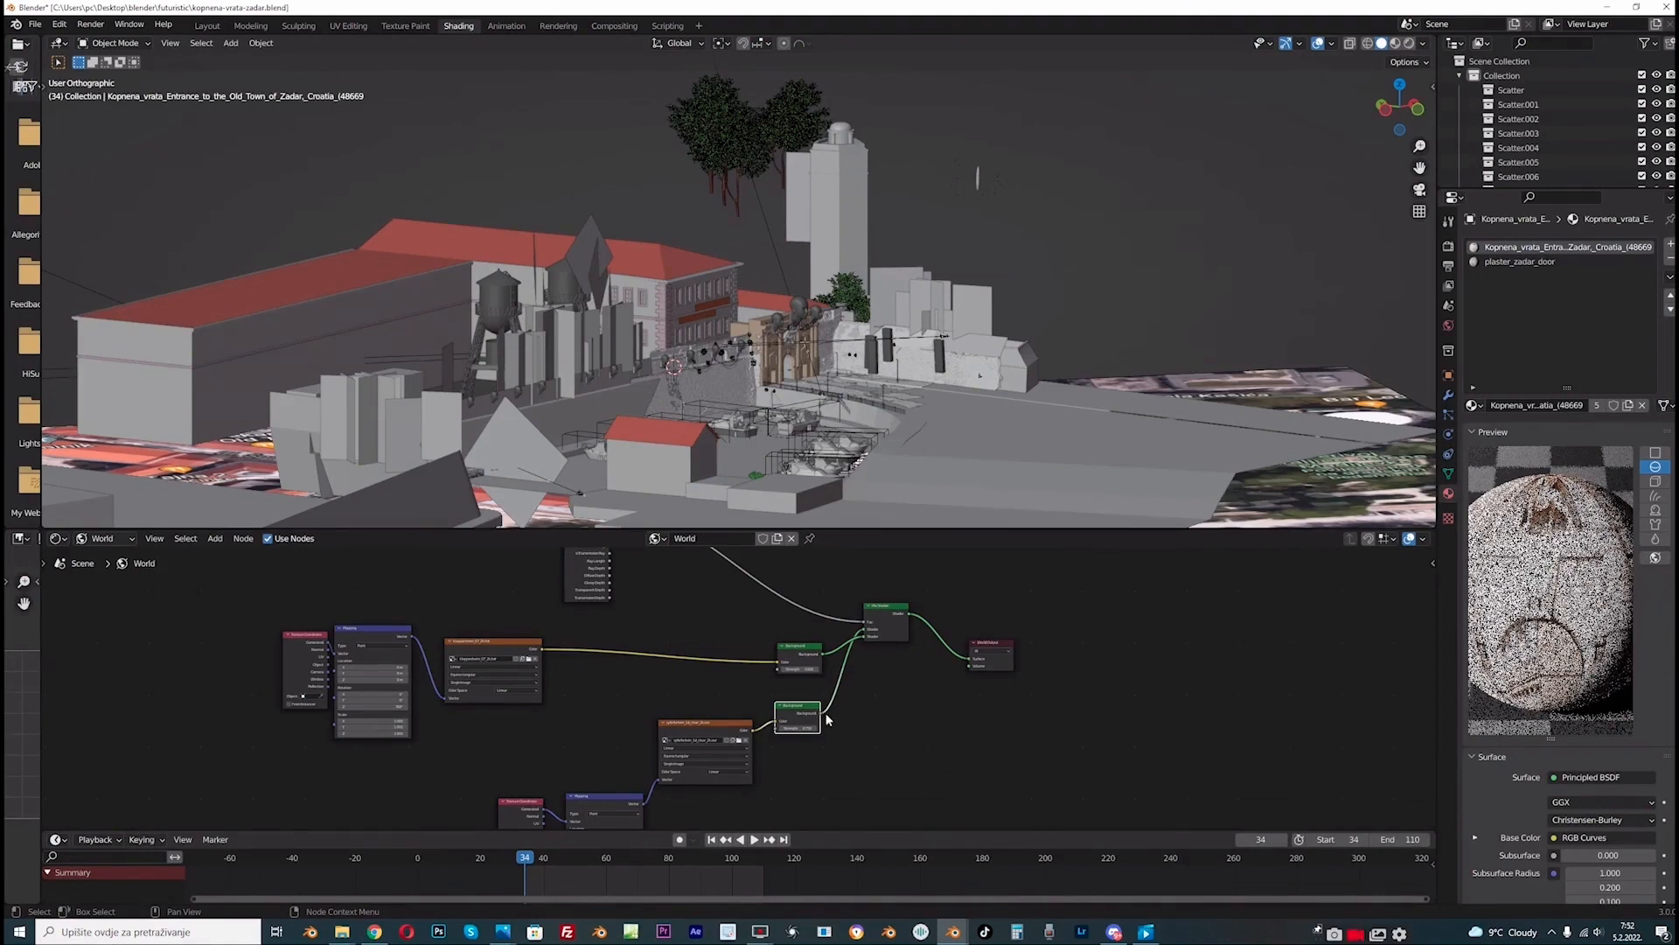
drag(820, 712, 969, 658)
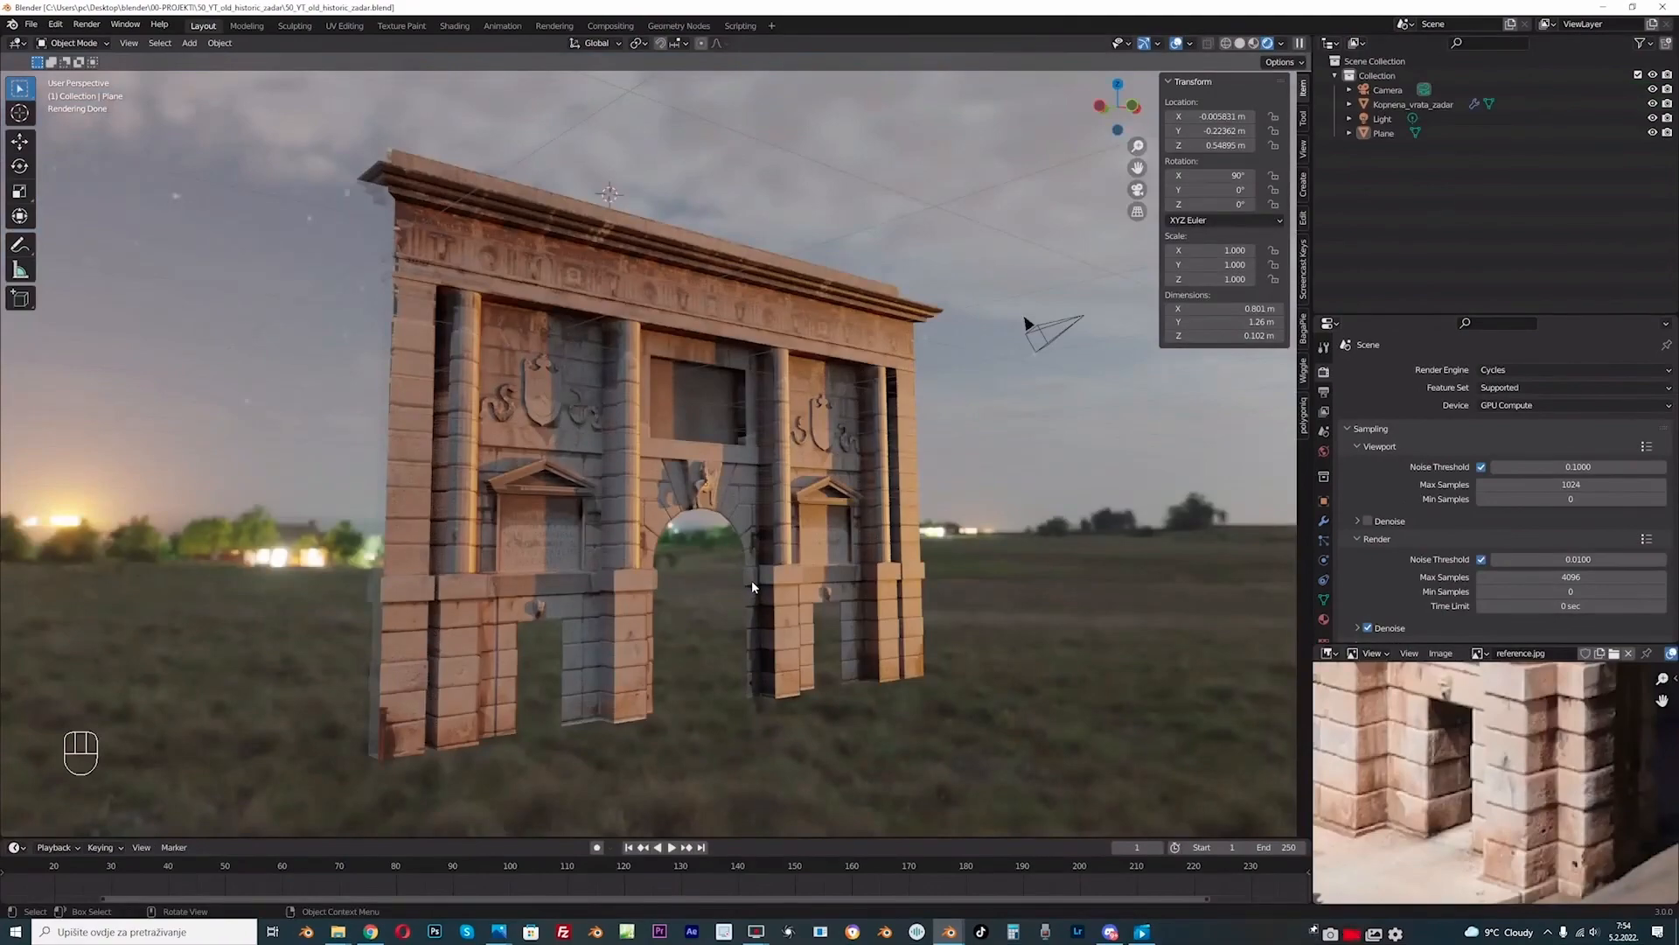
Step: In the gate scene's render settings, expand the Film section and enable Transparent for the world background
middle_drag(713, 398, 790, 344)
scroll(873, 234, down, 1)
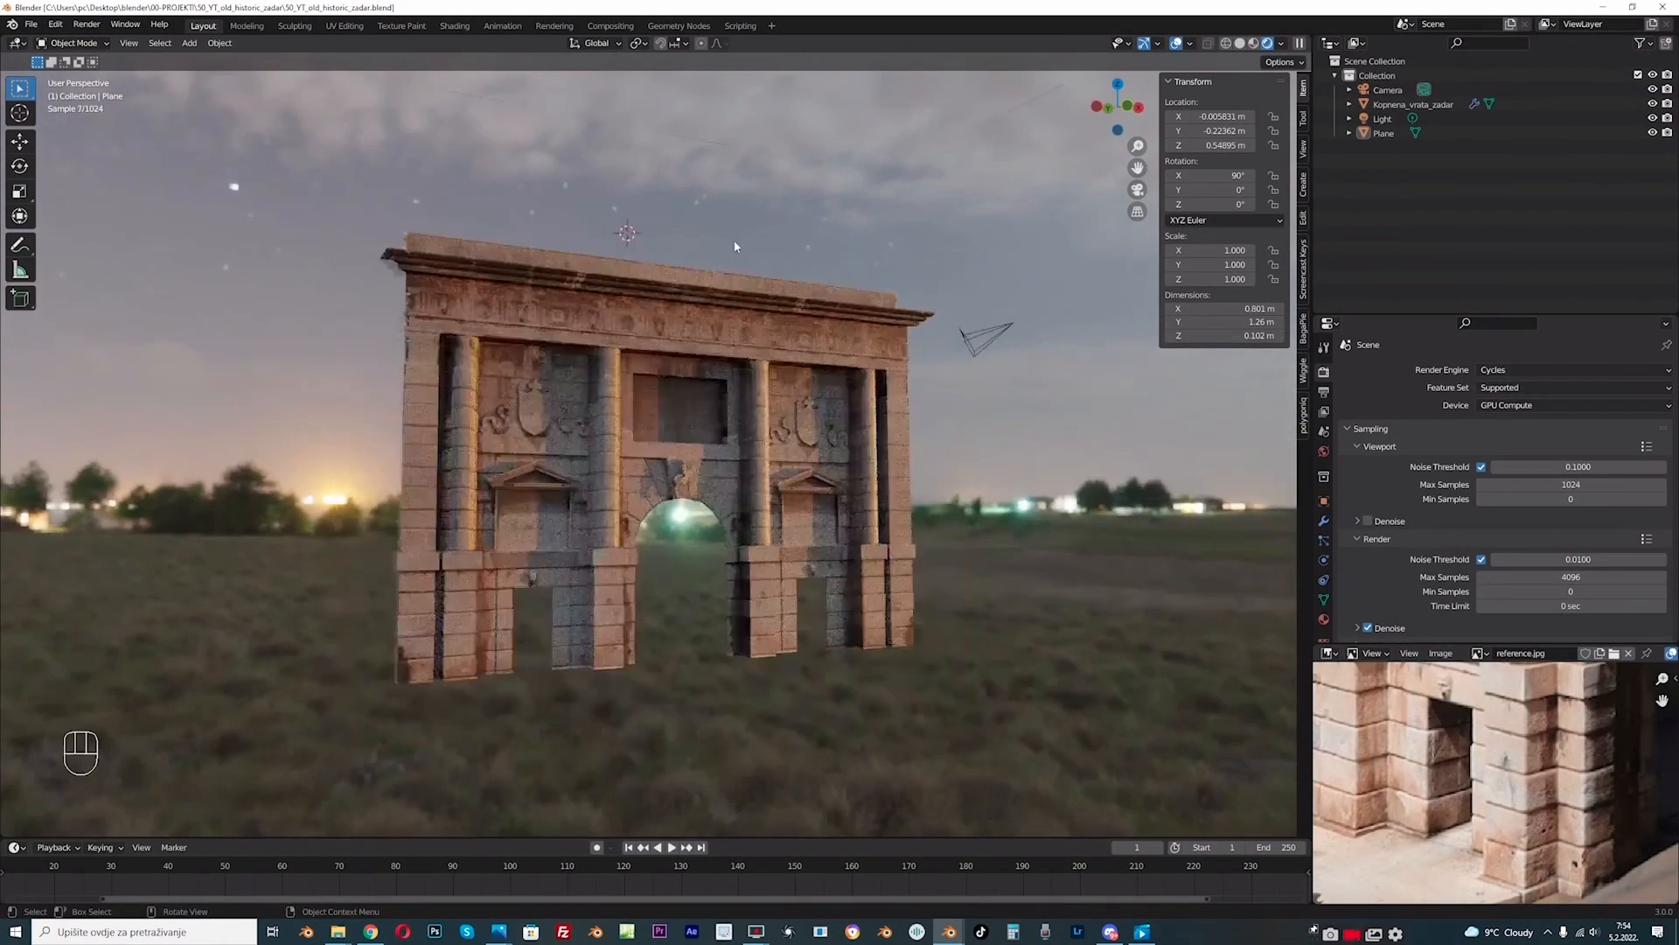
middle_drag(735, 246, 751, 238)
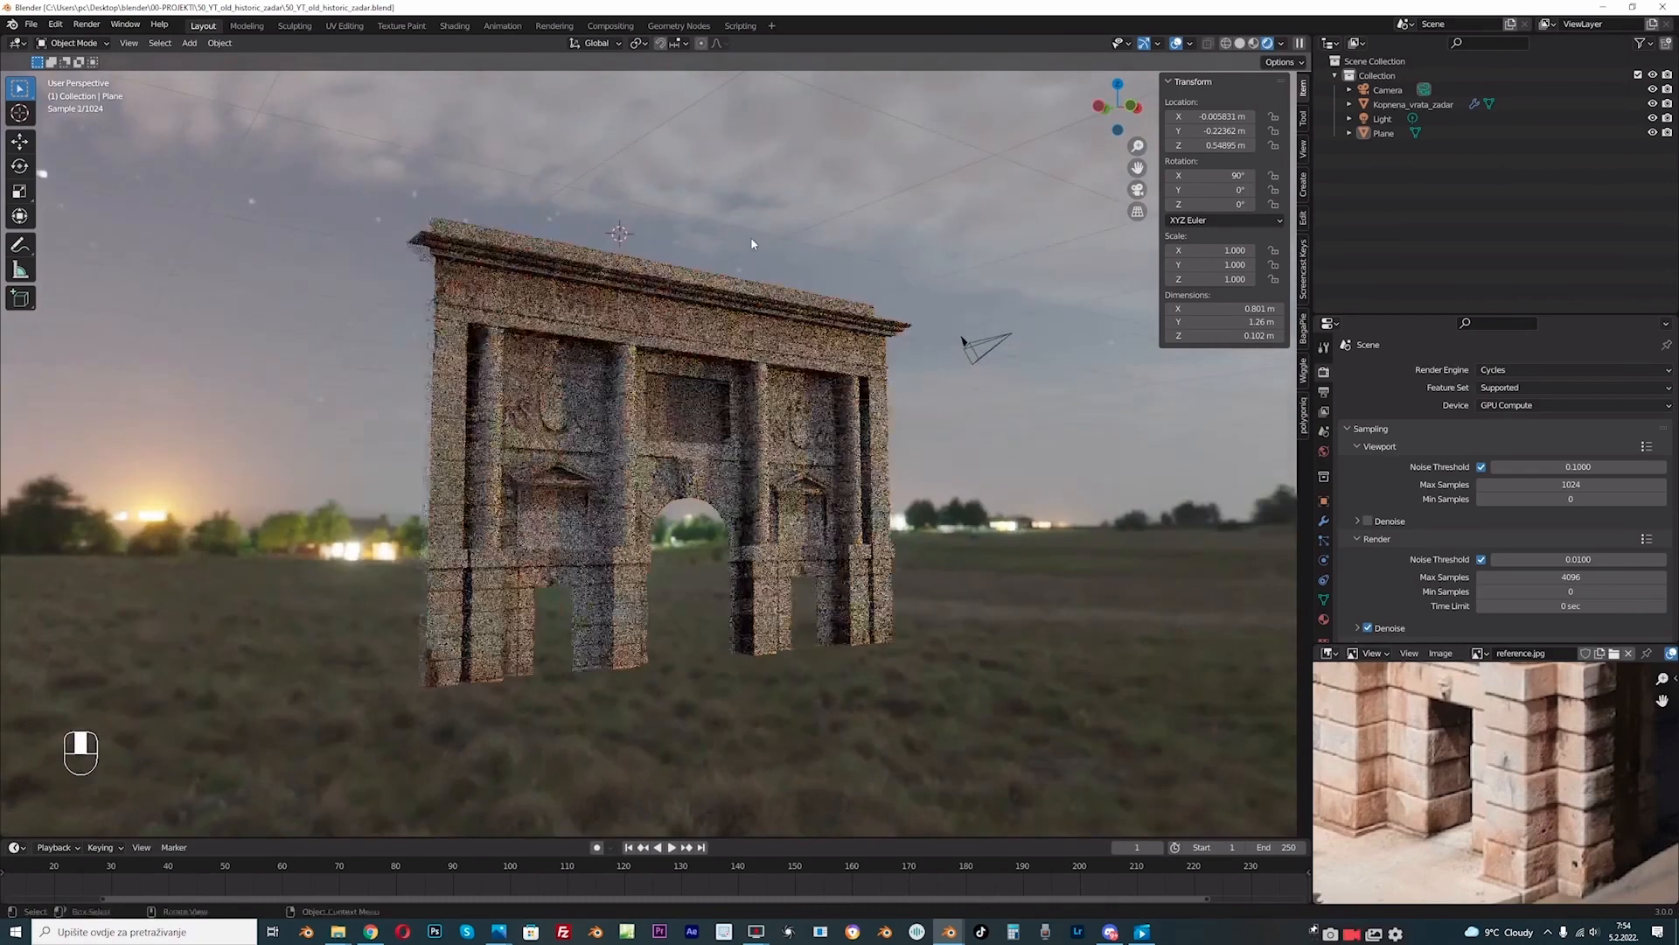
click(1323, 392)
click(1323, 411)
click(1323, 371)
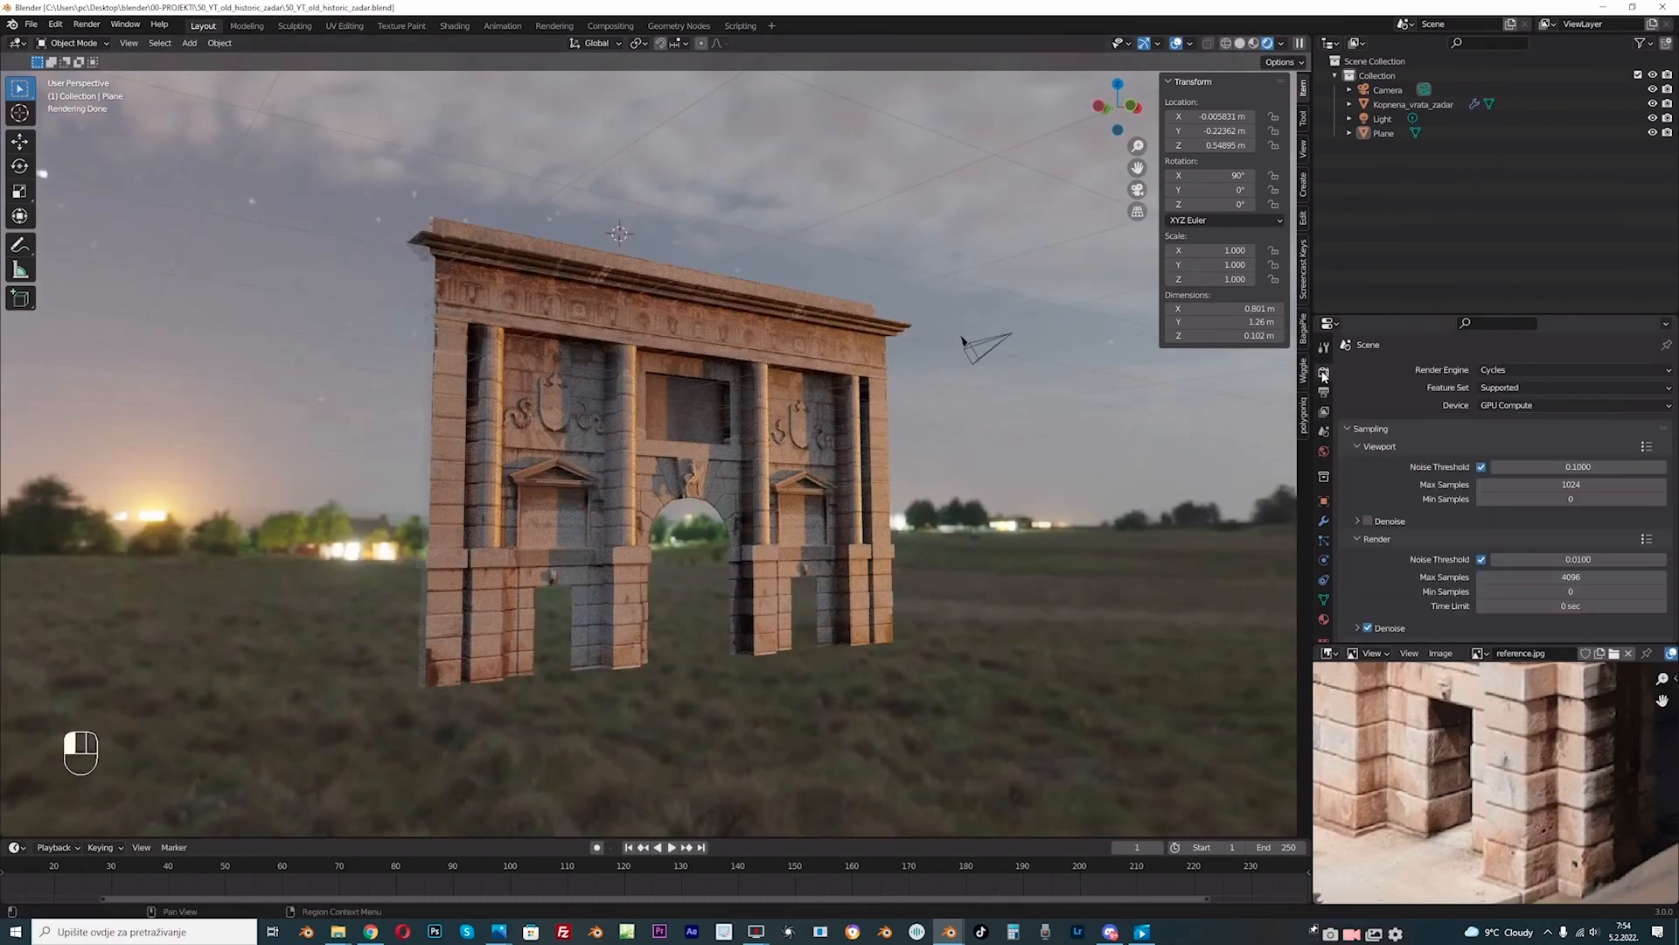
scroll(1361, 512, down, 5)
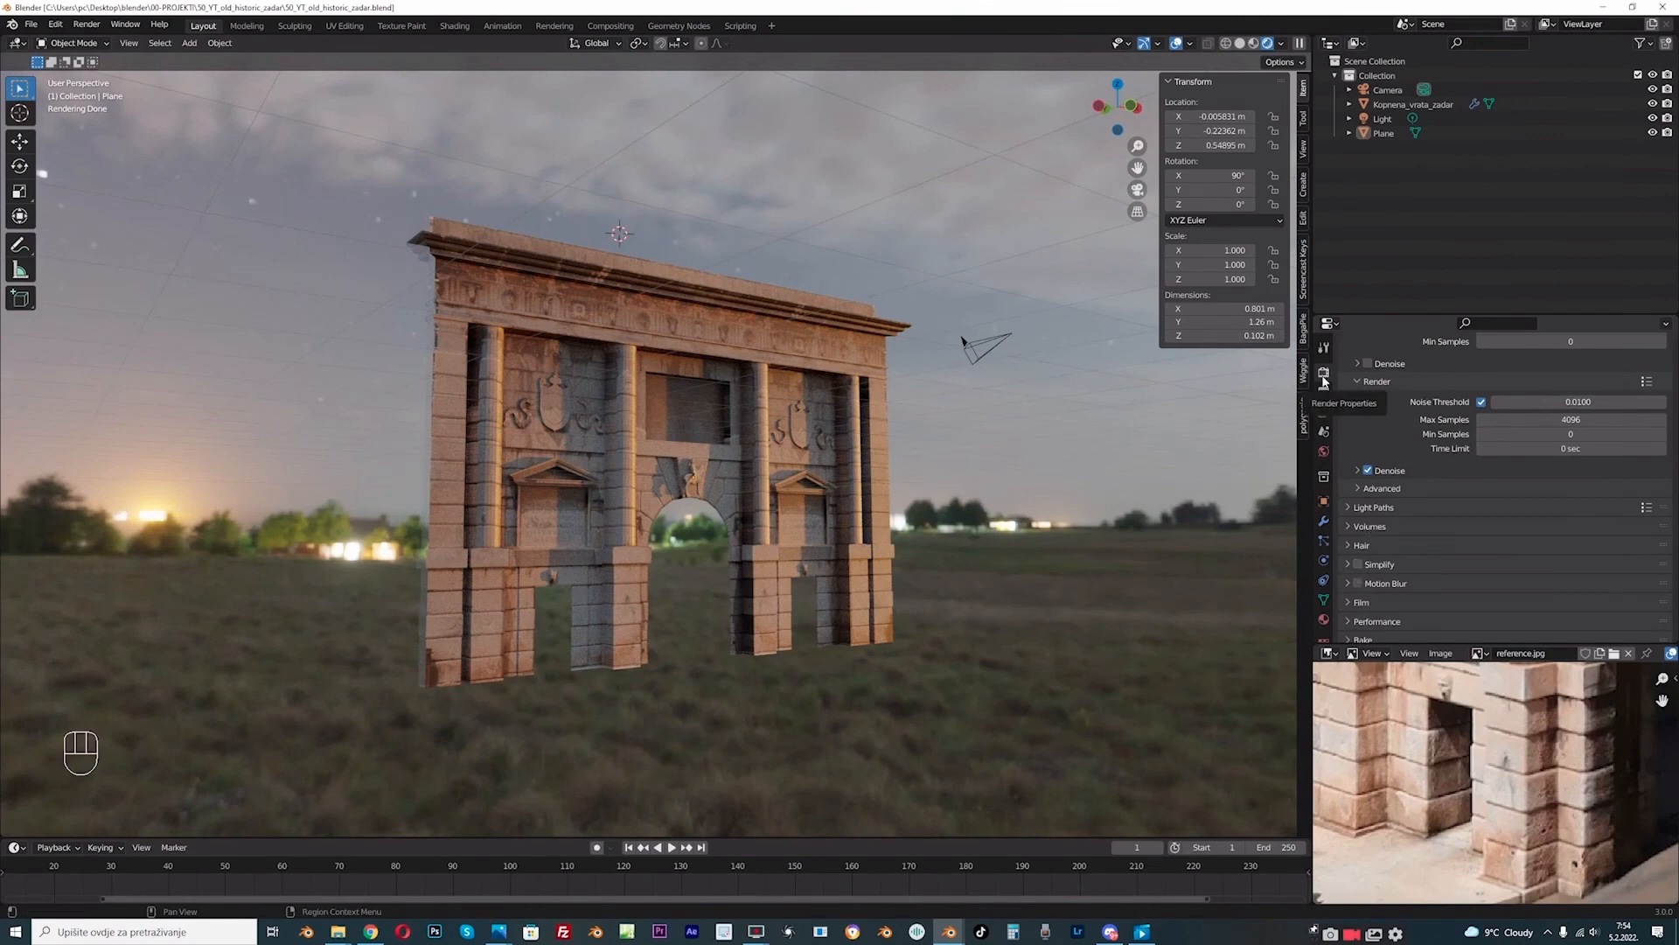
scroll(1364, 542, down, 2)
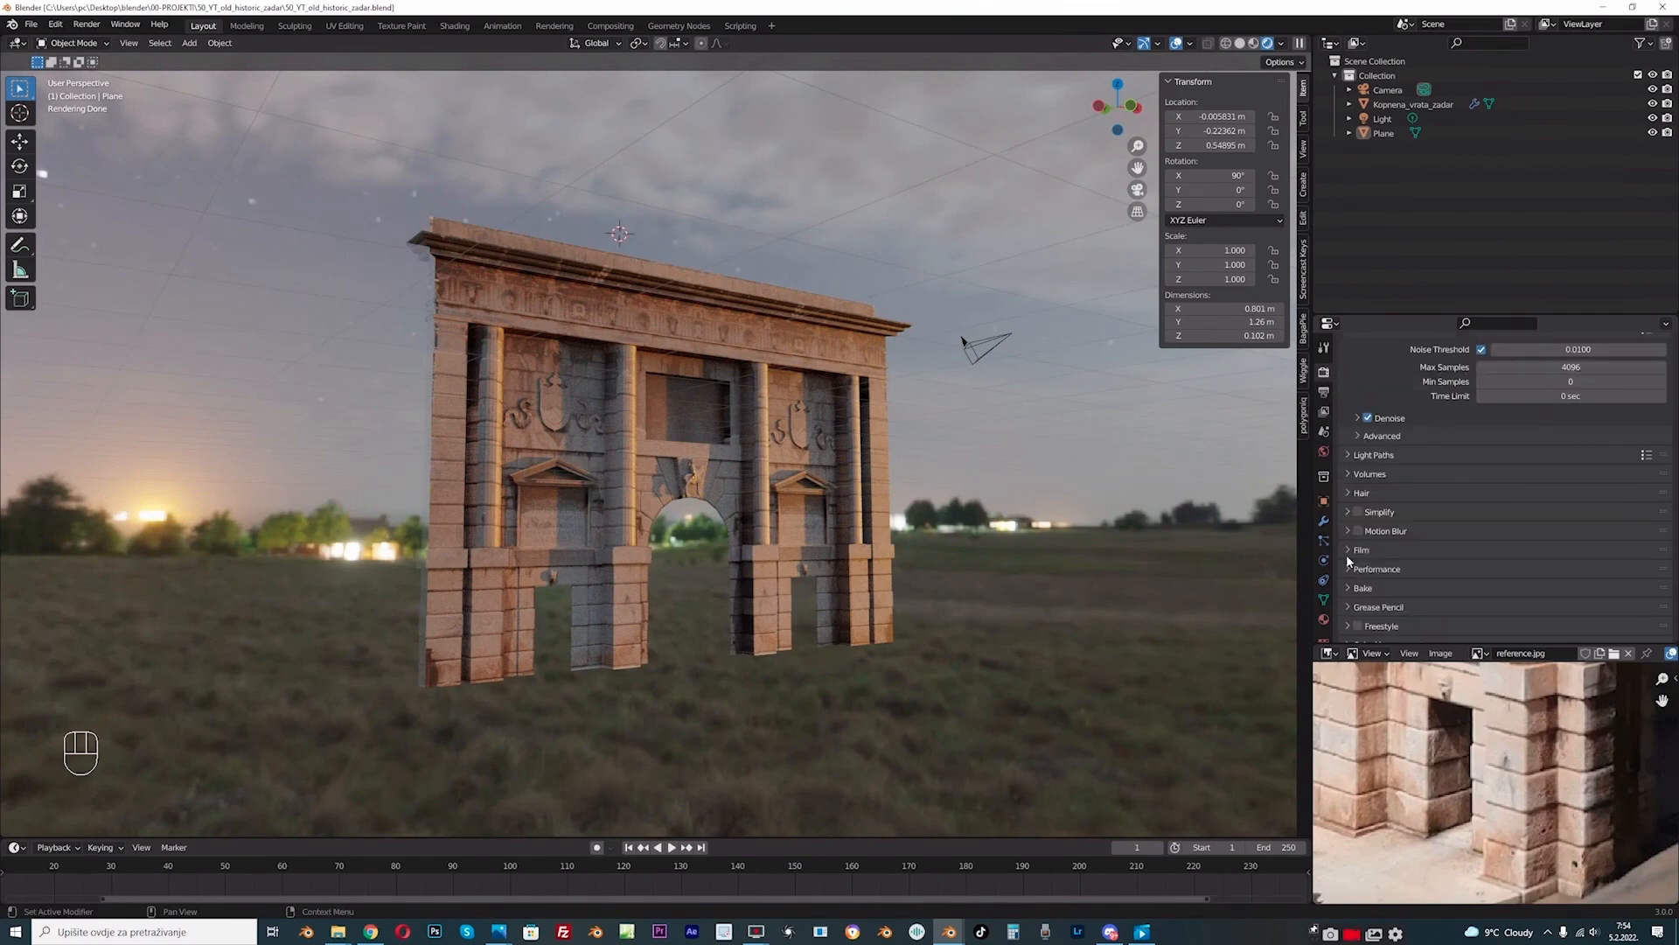
click(1358, 549)
scroll(1357, 548, down, 3)
click(1368, 573)
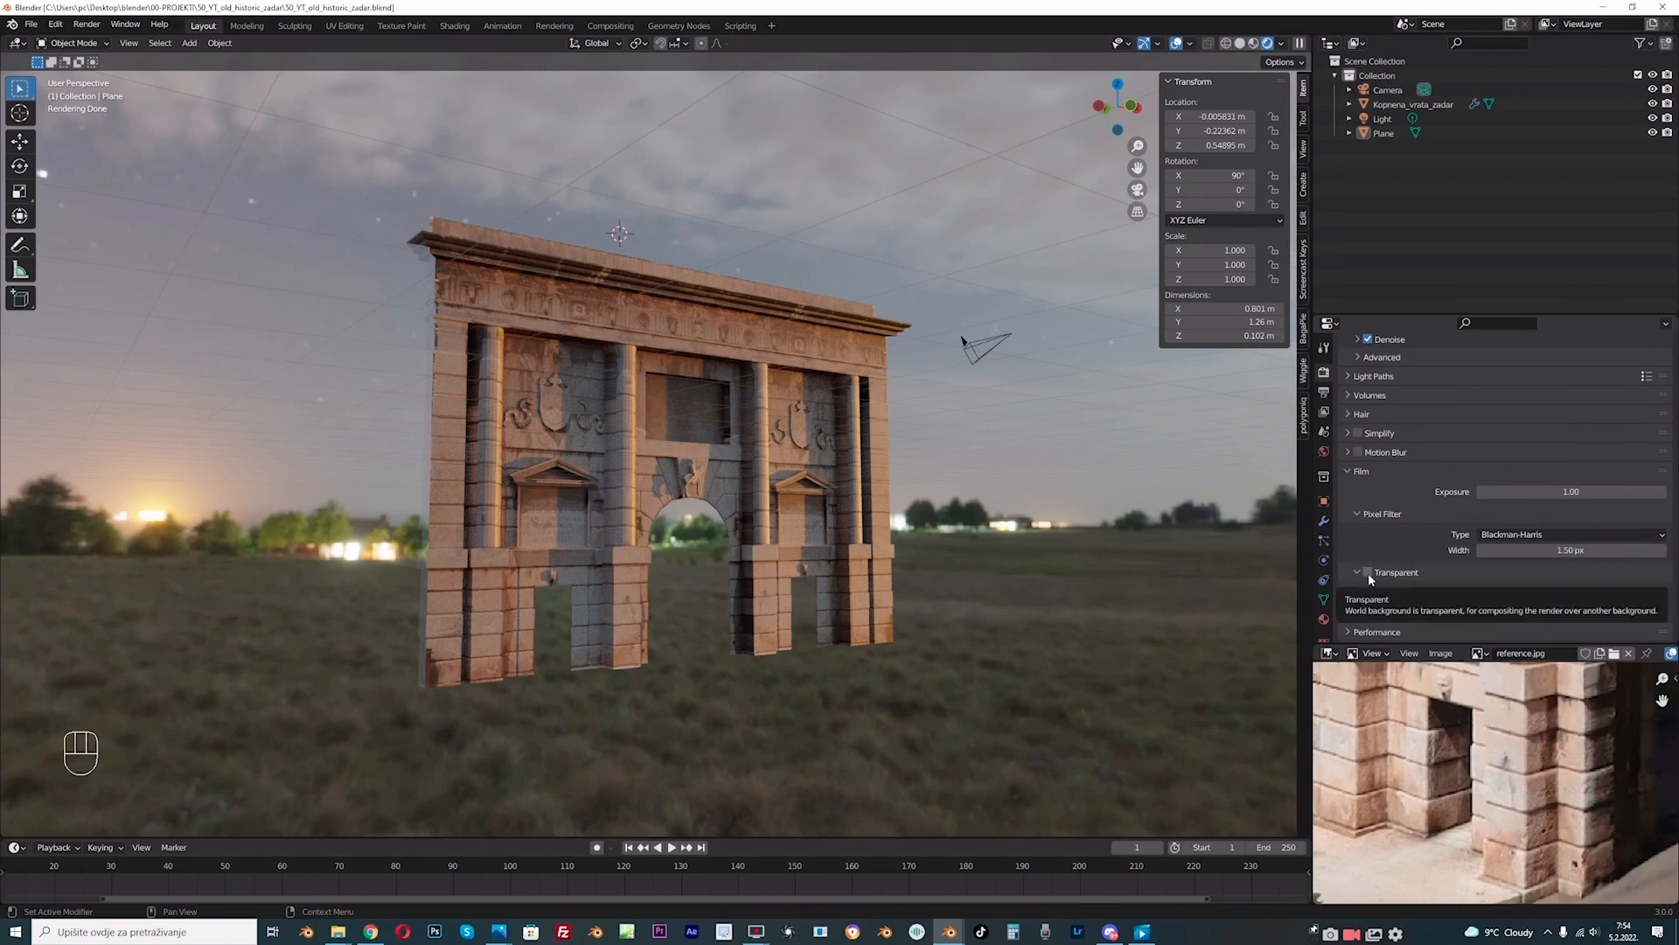
Step: Select the gate model, switch the viewport to solid shading and apply Shade Smooth to the gate
middle_drag(700, 480, 692, 465)
scroll(692, 465, up, 3)
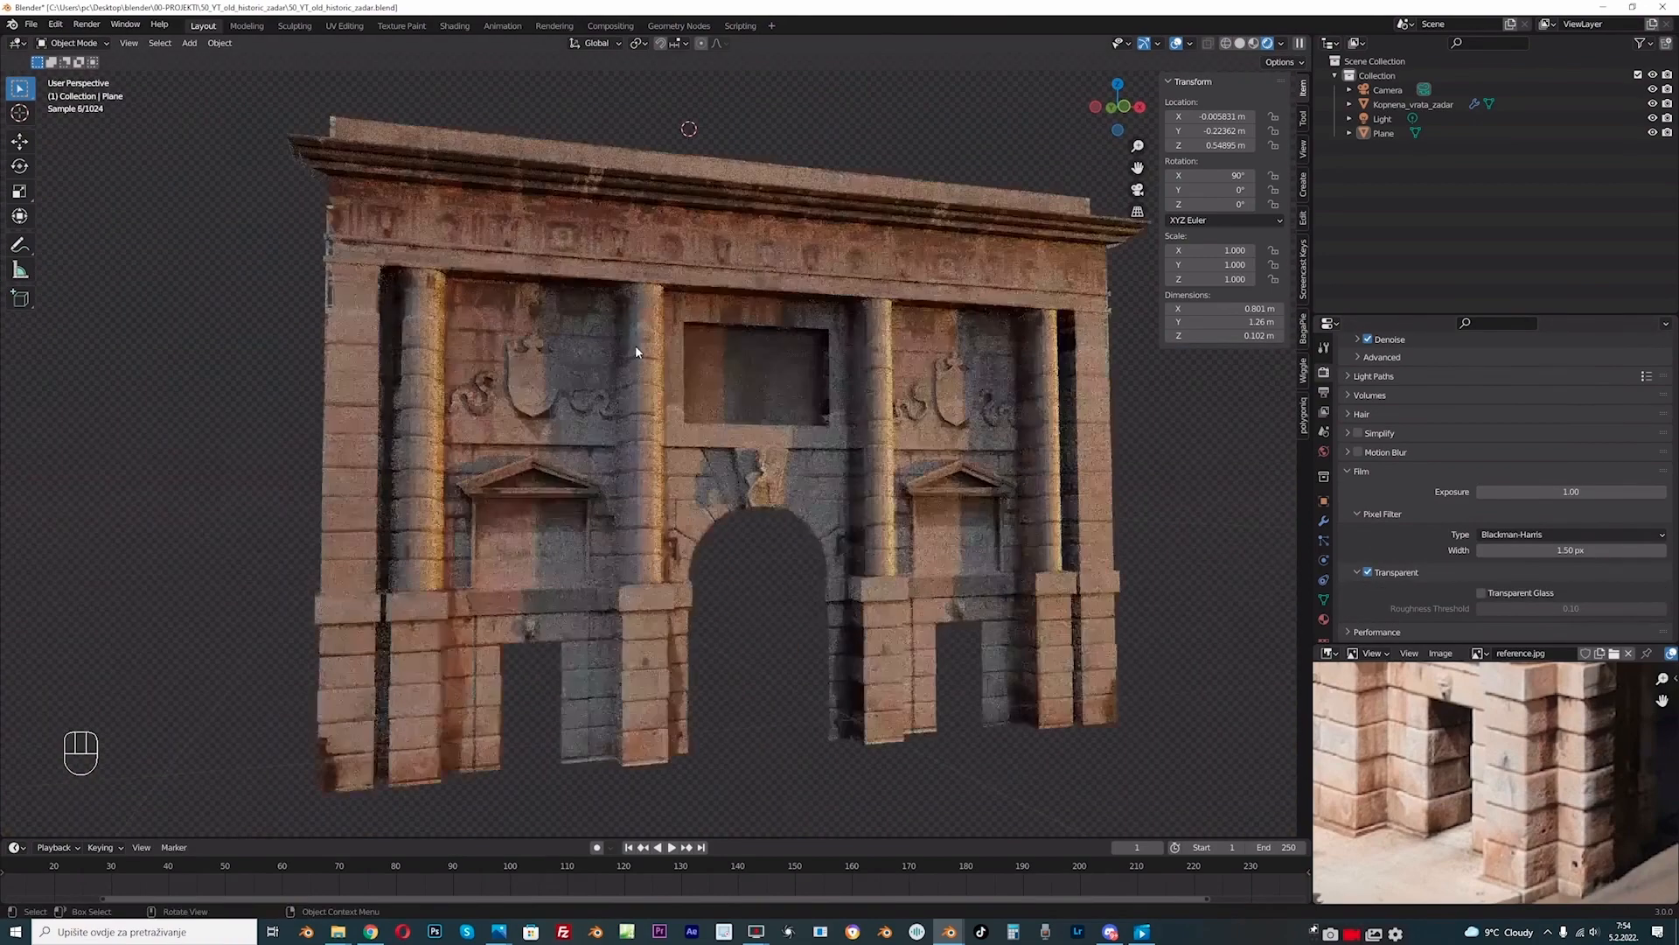
click(636, 347)
click(1240, 43)
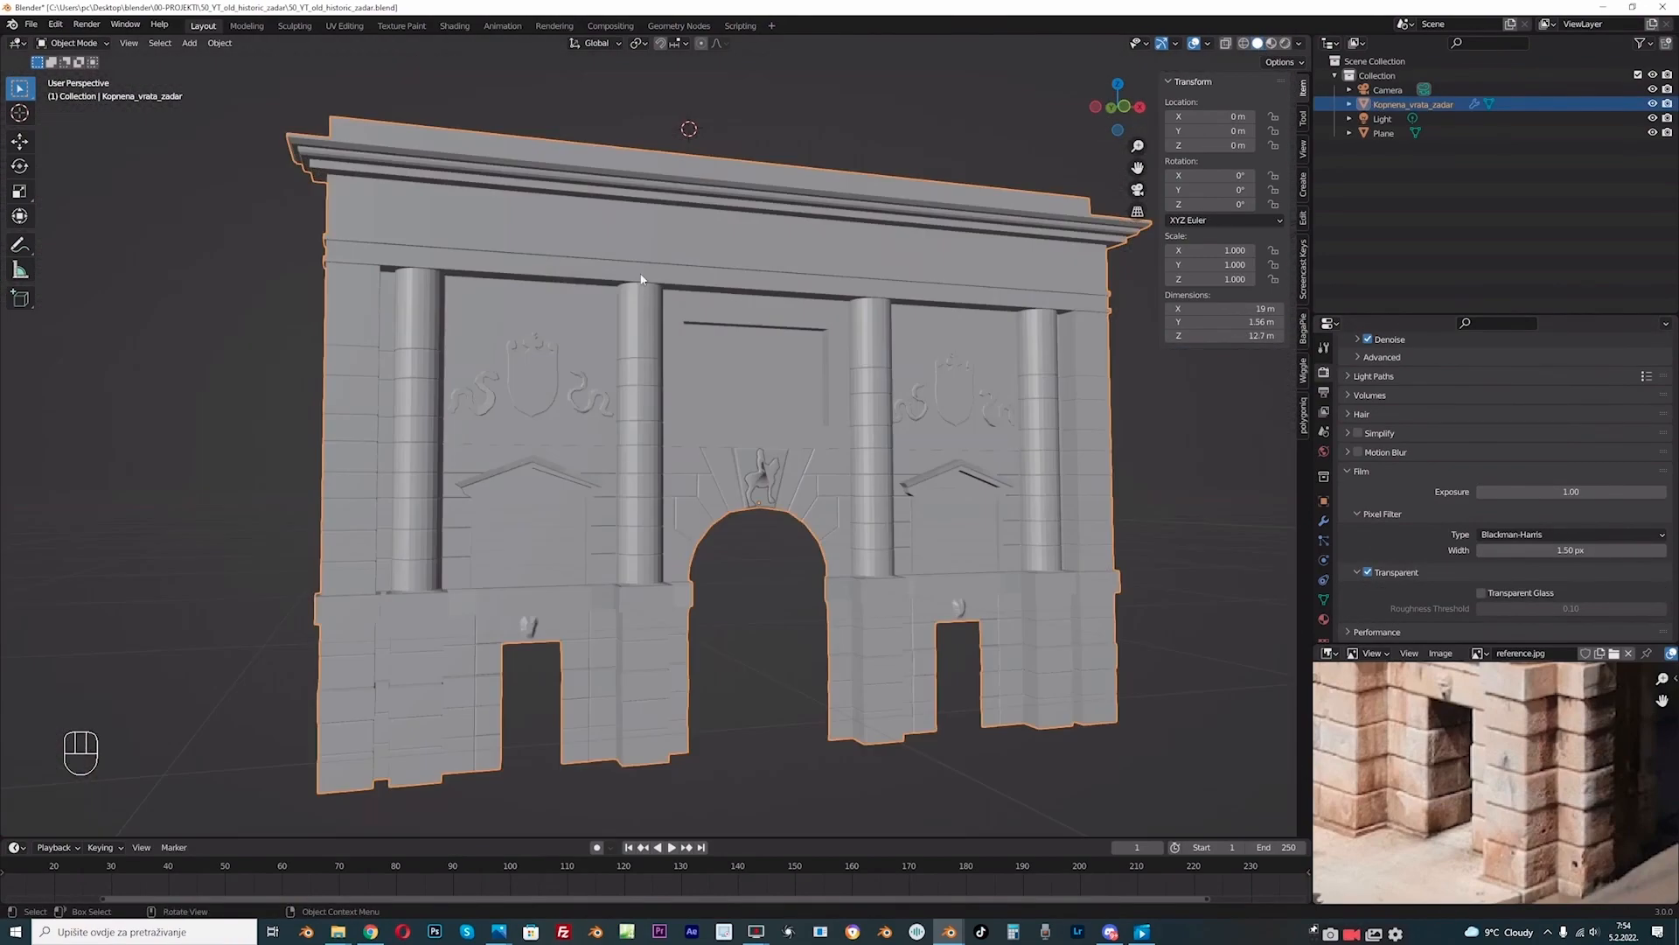
right_click(640, 299)
click(639, 298)
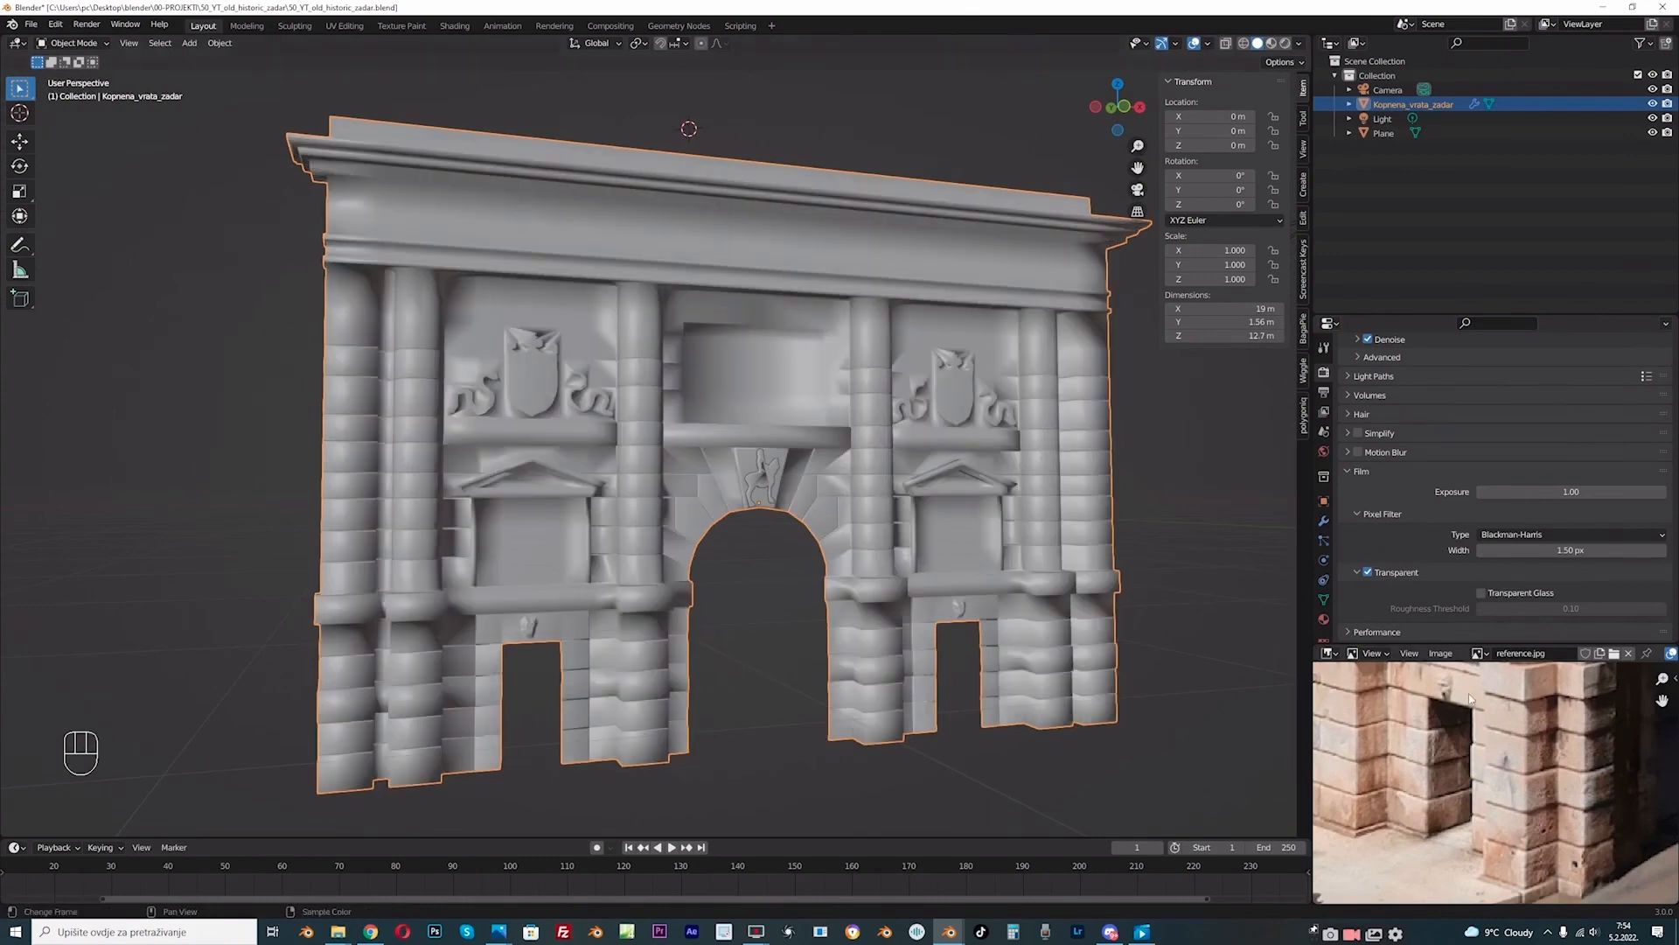
Step: Enable Auto Smooth in the gate mesh's normals and set its angle to 15.6°
click(1324, 599)
click(1474, 554)
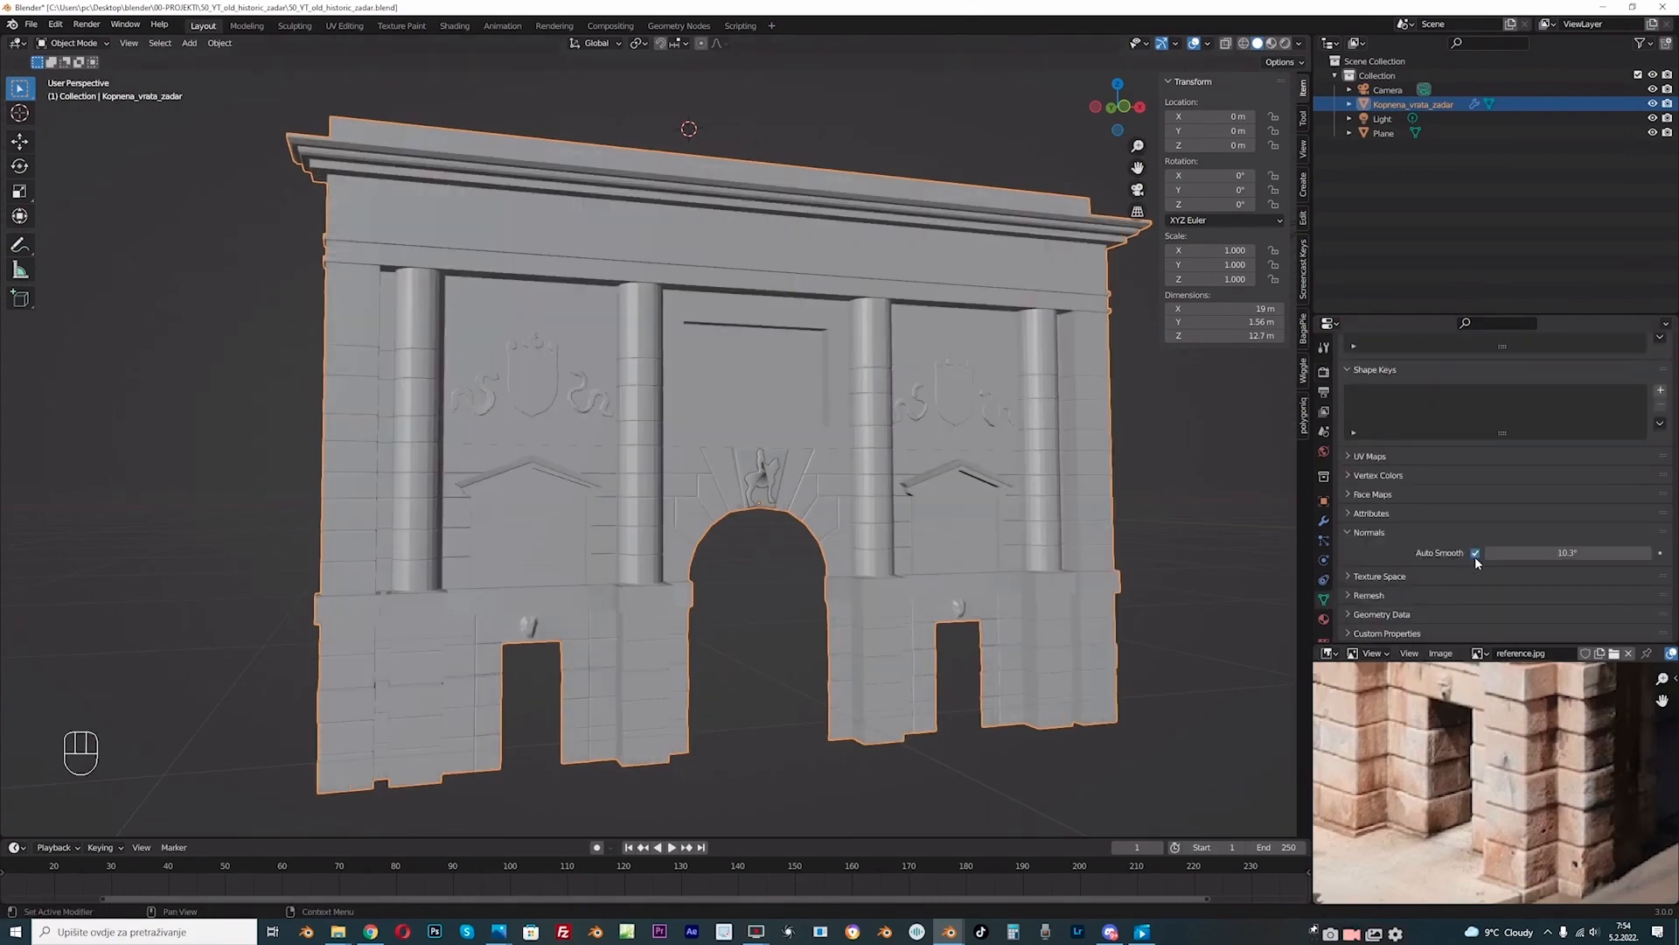
drag(1544, 552, 1562, 552)
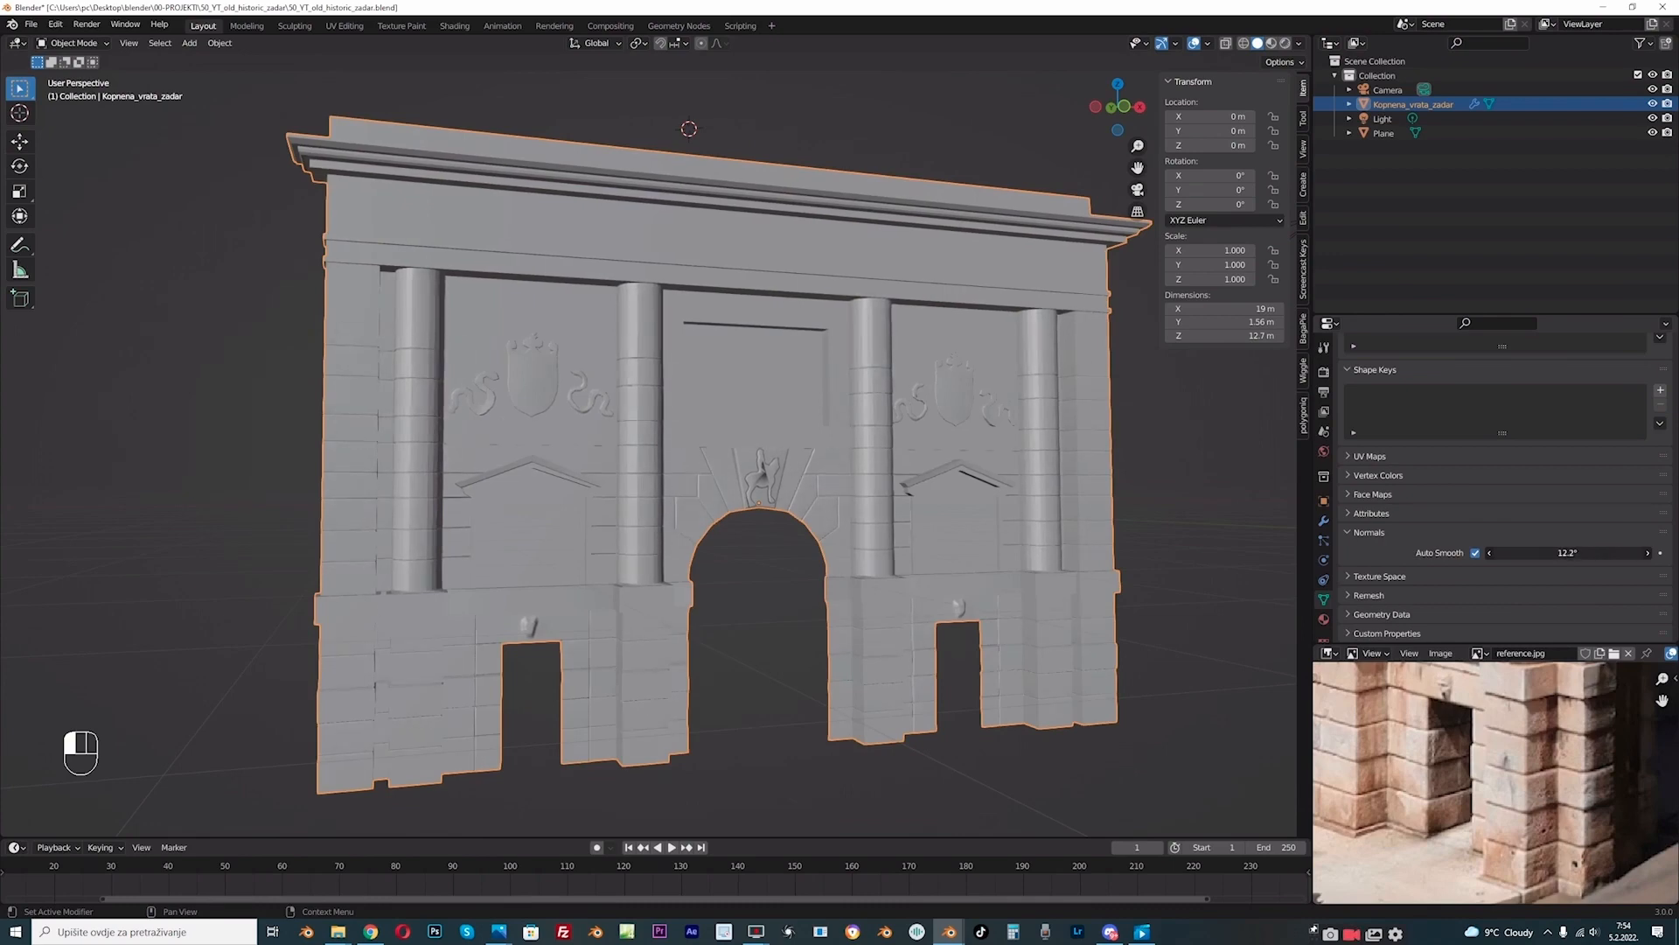
mouse_move(1567, 553)
mouse_down()
mouse_move(1585, 553)
mouse_move(1568, 553)
mouse_up()
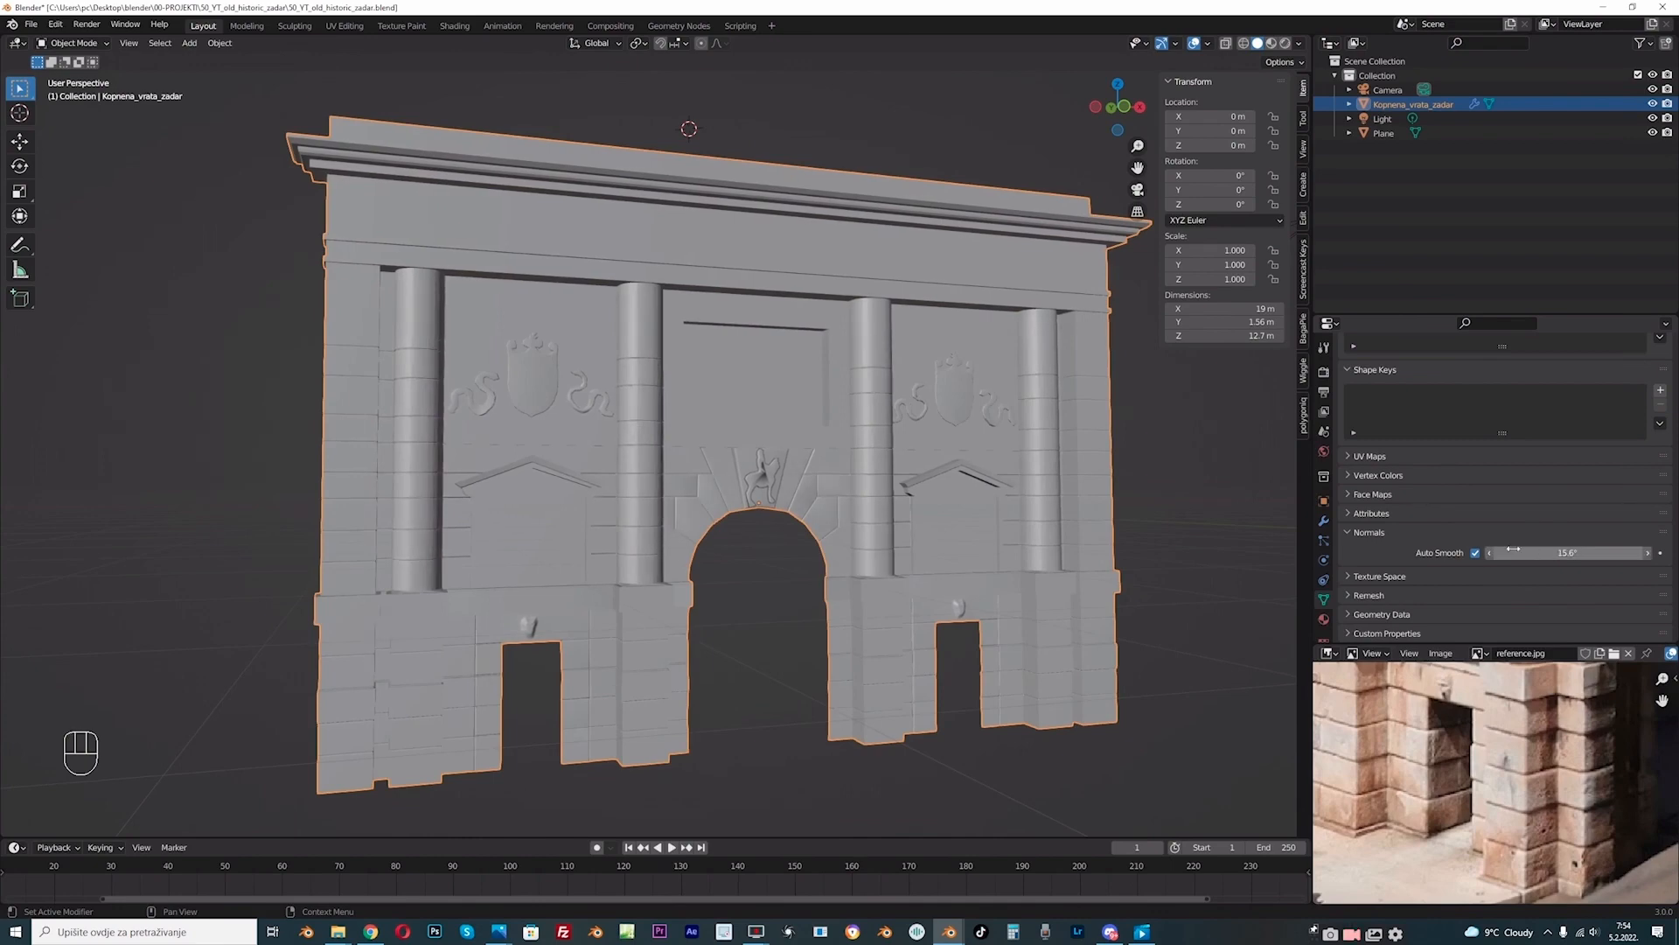
Step: Apply Shade Smooth to the figure relief above the arch and enable Auto Smooth for its normals
click(763, 476)
right_click(759, 477)
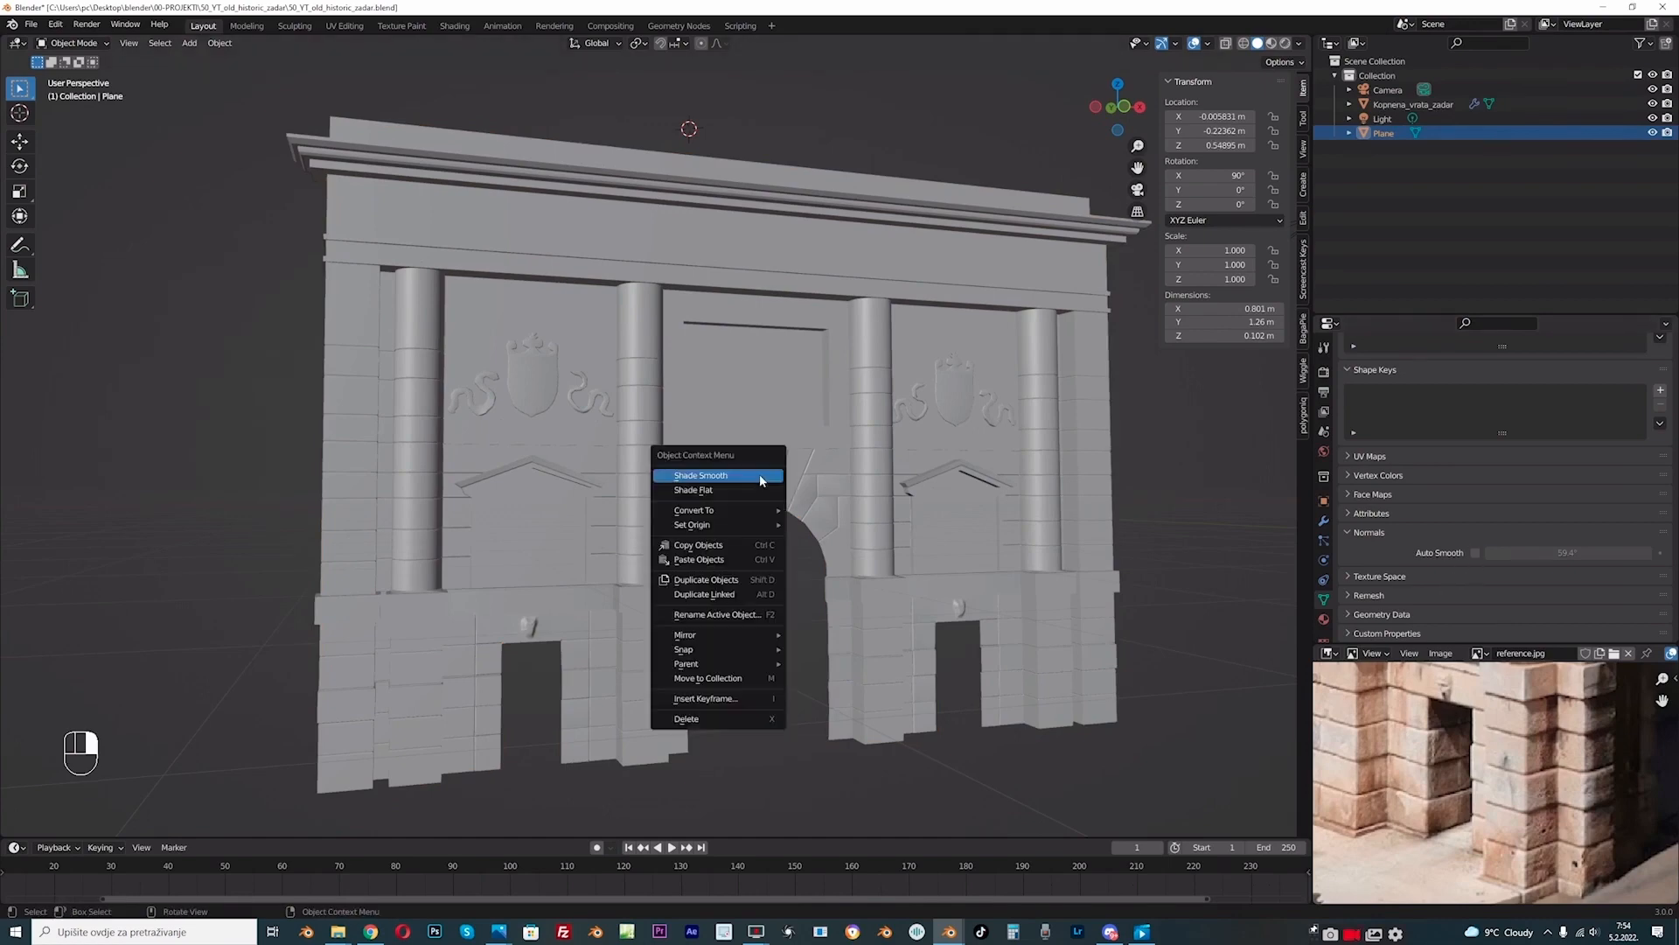
click(760, 476)
click(1475, 553)
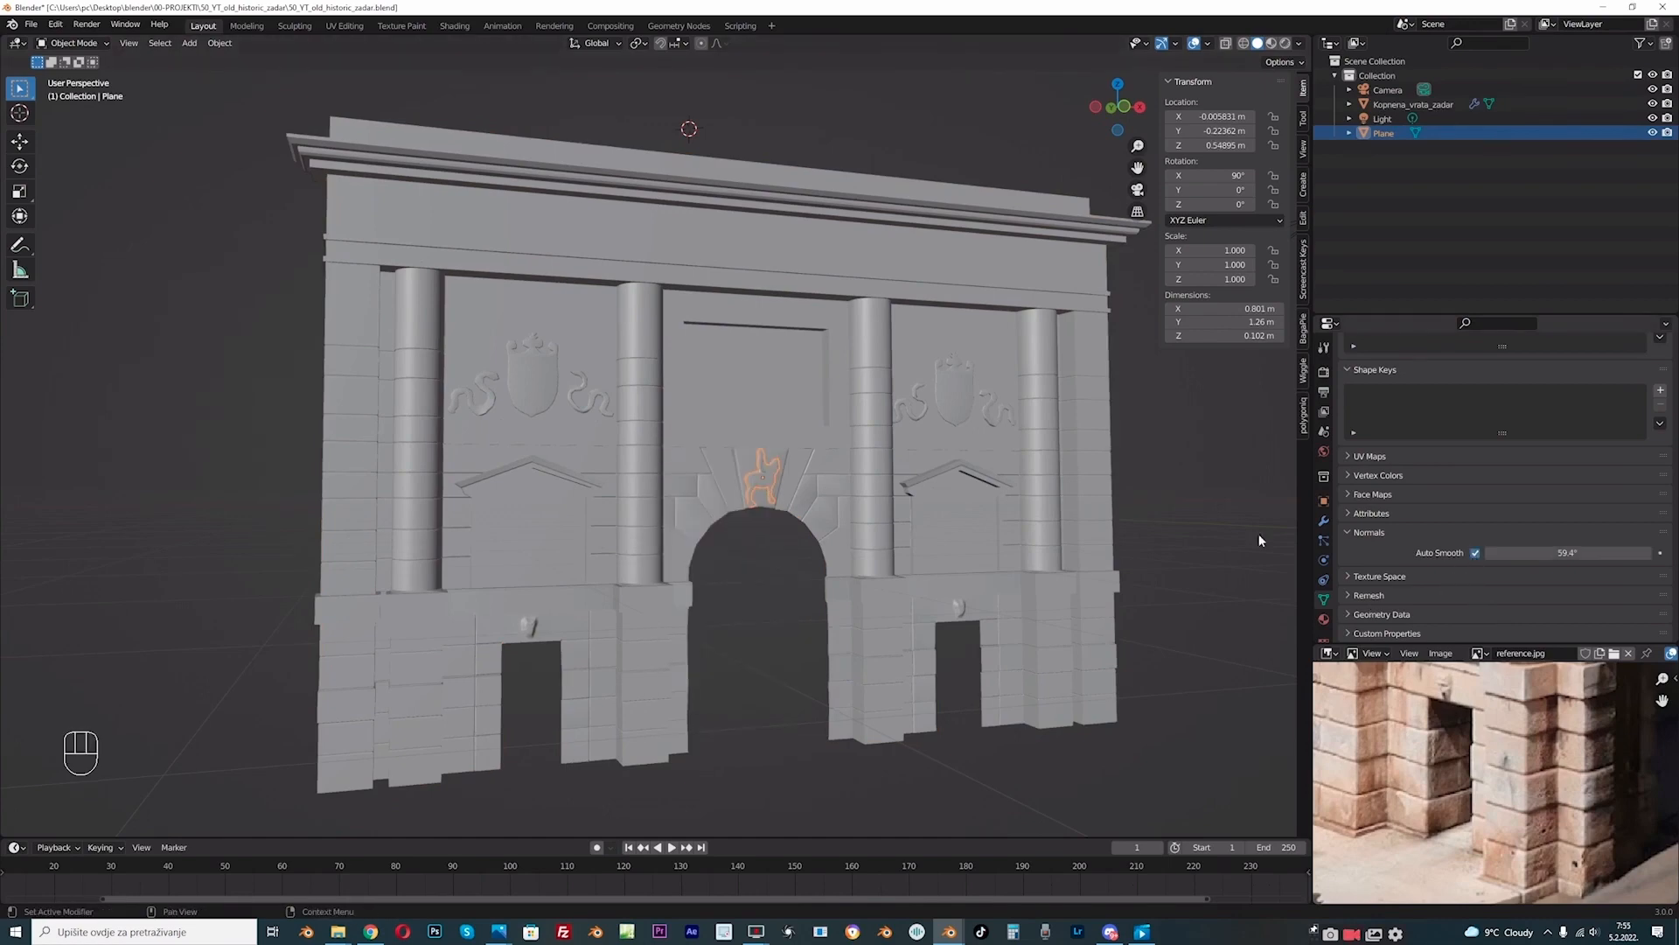
scroll(705, 479, up, 2)
scroll(705, 479, down, 3)
middle_drag(716, 475, 697, 488)
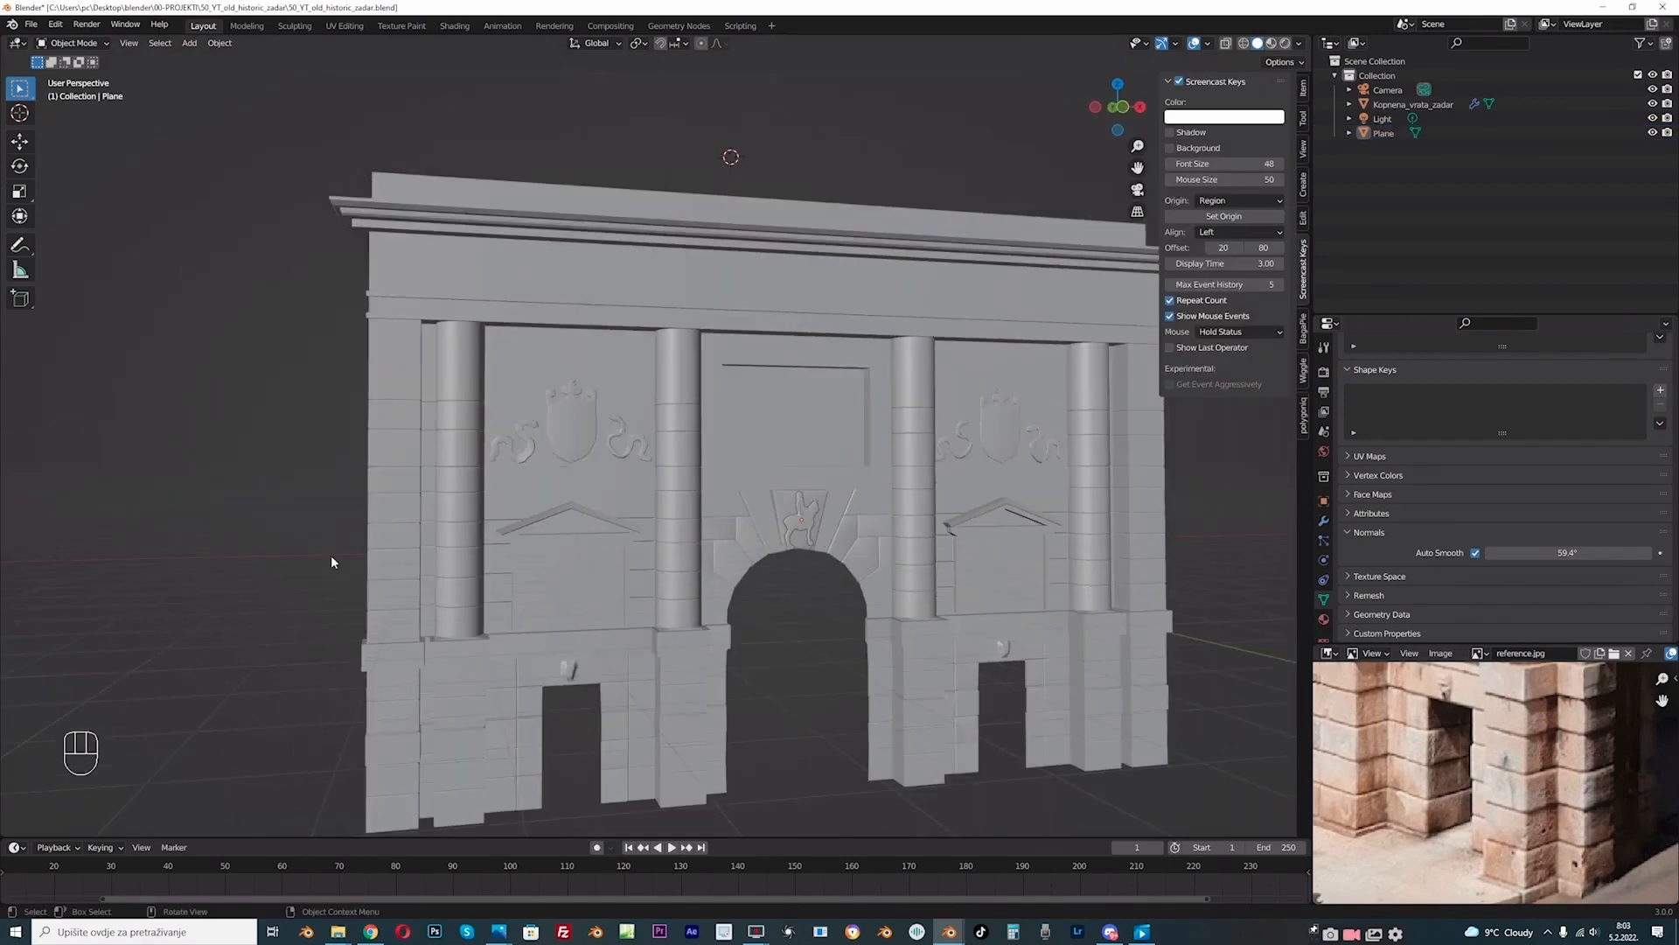
Step: Switch to the browser, zoom in on the Kopnena Vrata photo to examine the columns, and return to Blender
click(371, 932)
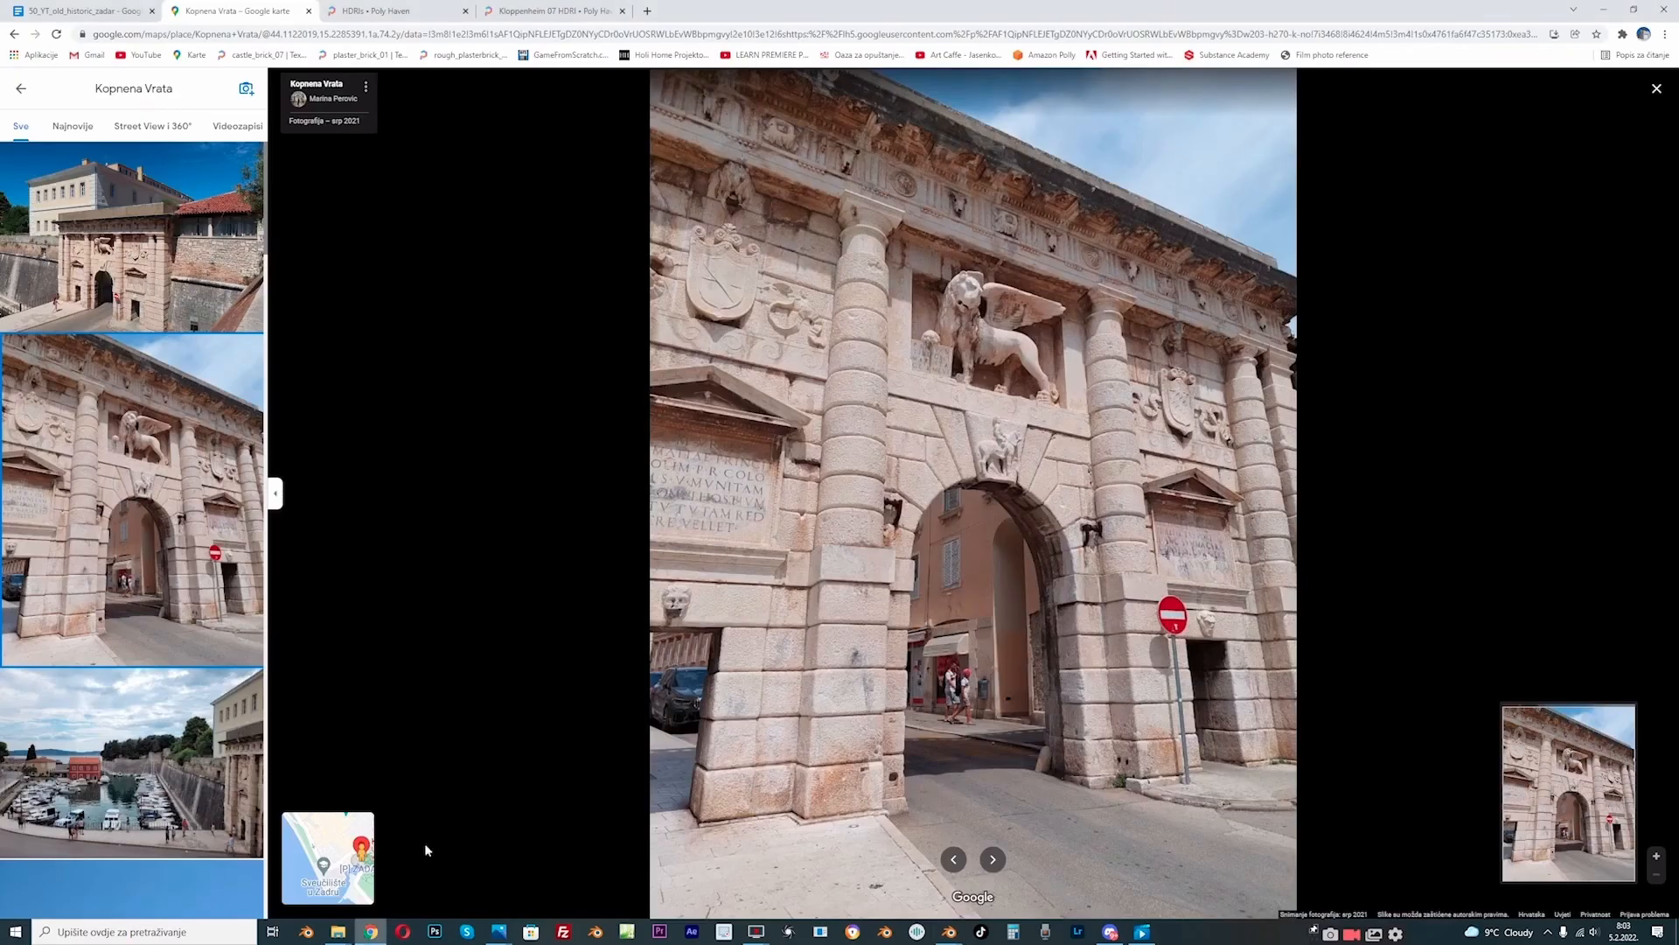
scroll(813, 232, up, 3)
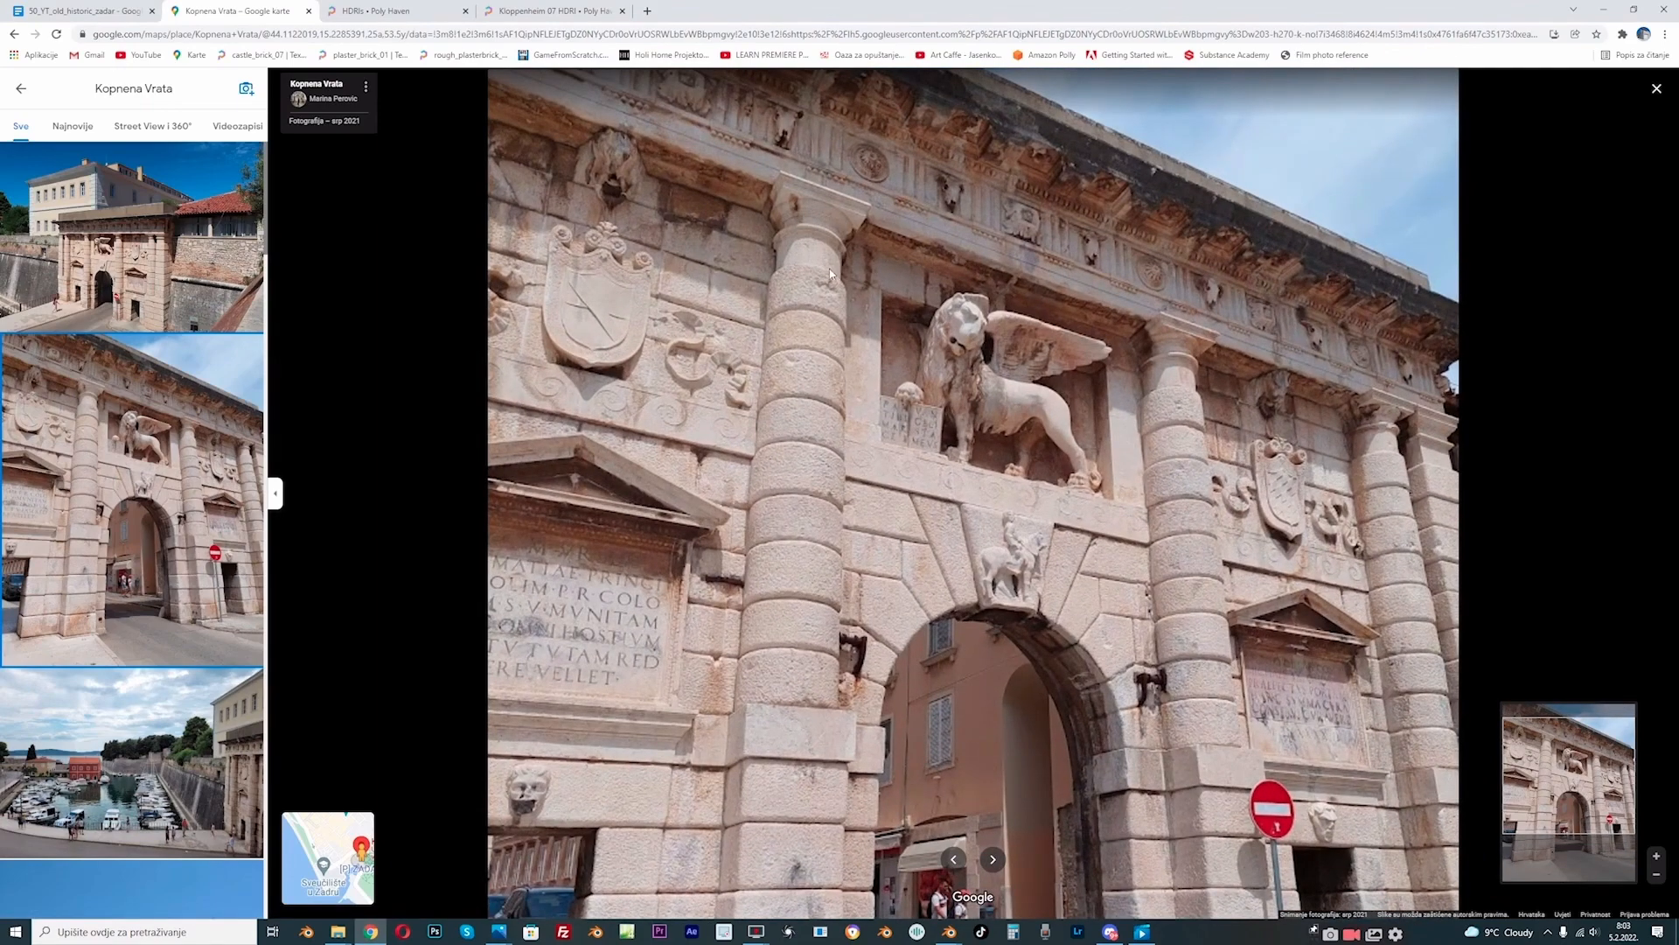
mouse_move(949, 931)
click(875, 879)
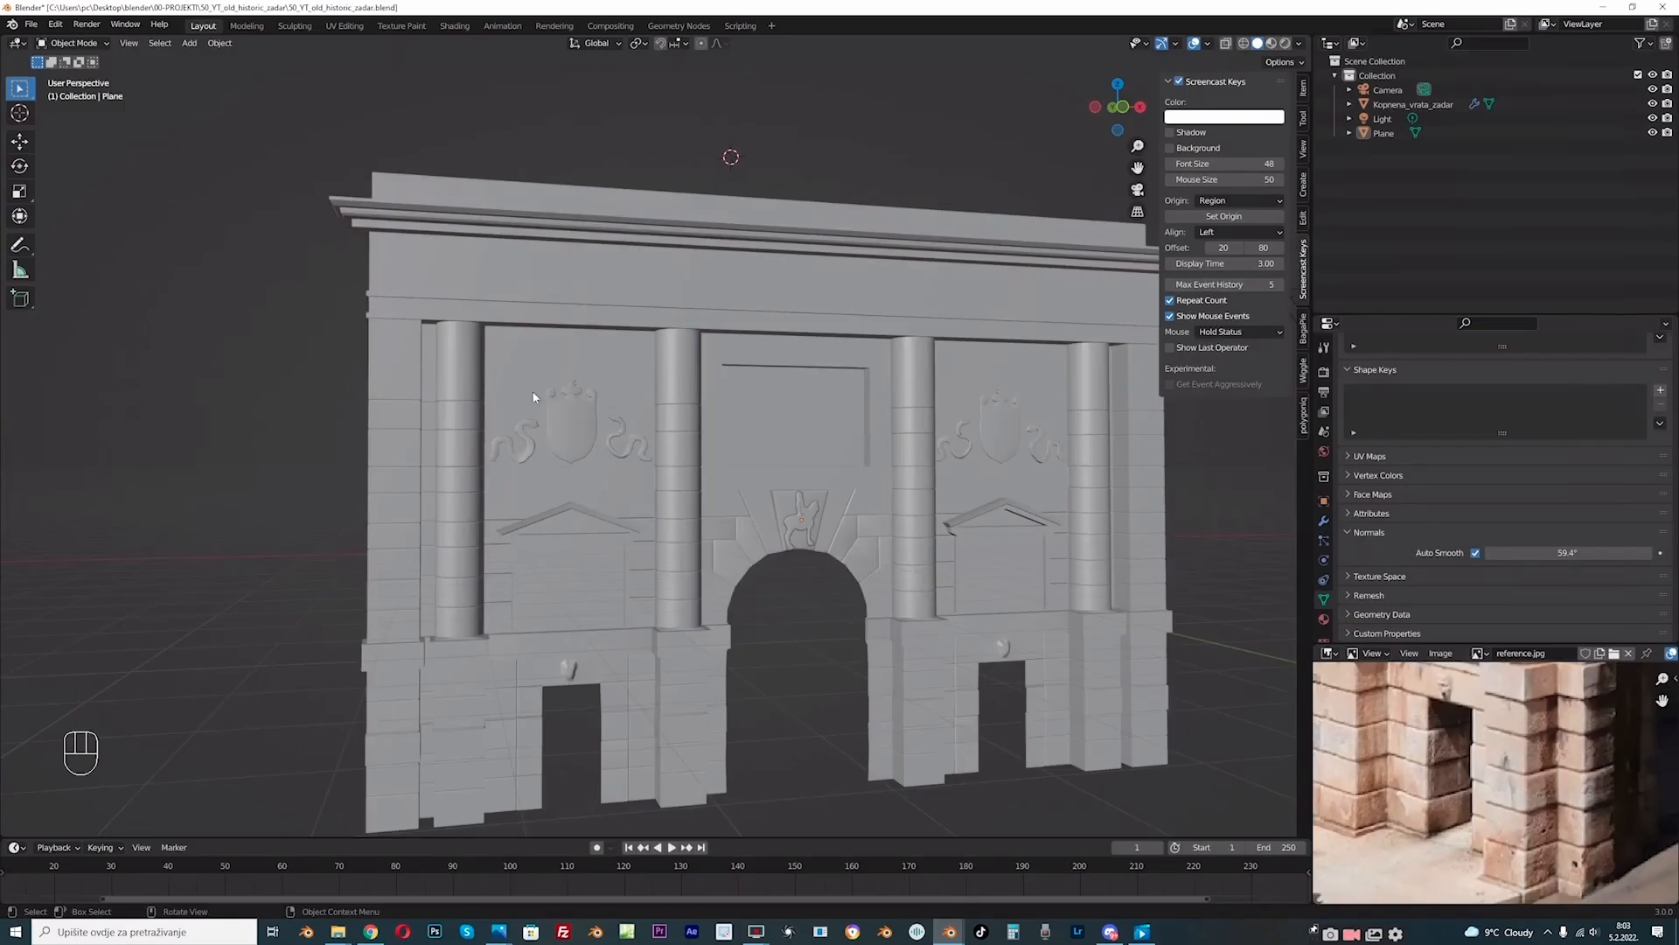
Step: Bring the upper facade into front view and put the gate mesh into Edit Mode
key(KP_1)
scroll(675, 329, up, 3)
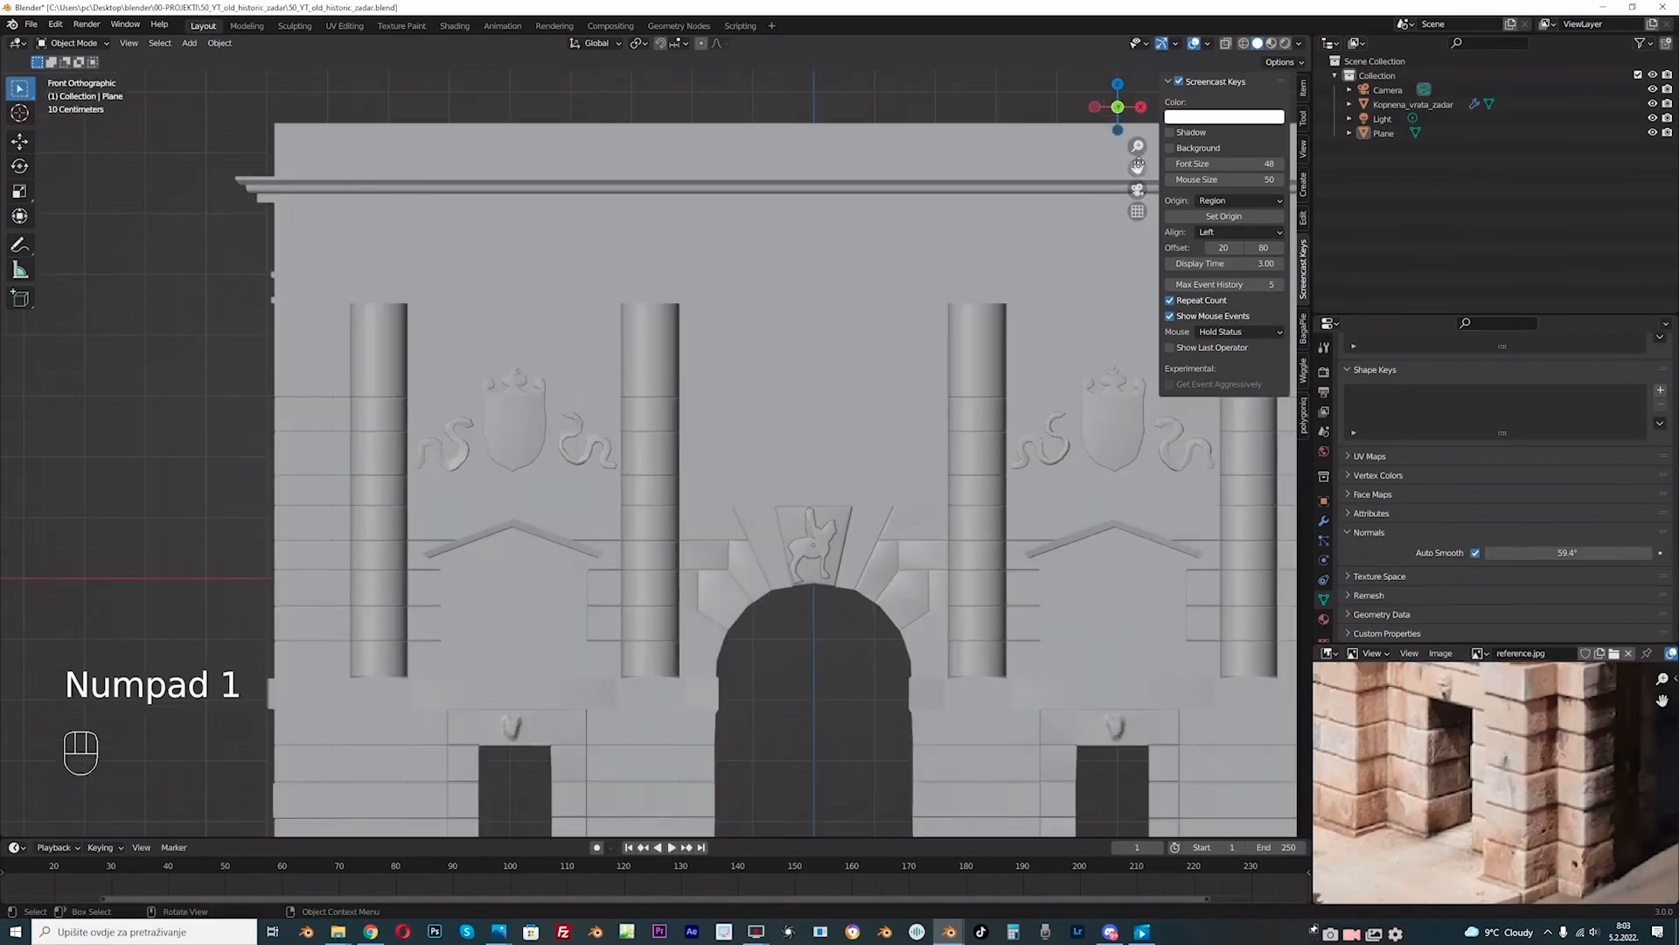
scroll(668, 423, up, 2)
click(667, 423)
key(Tab)
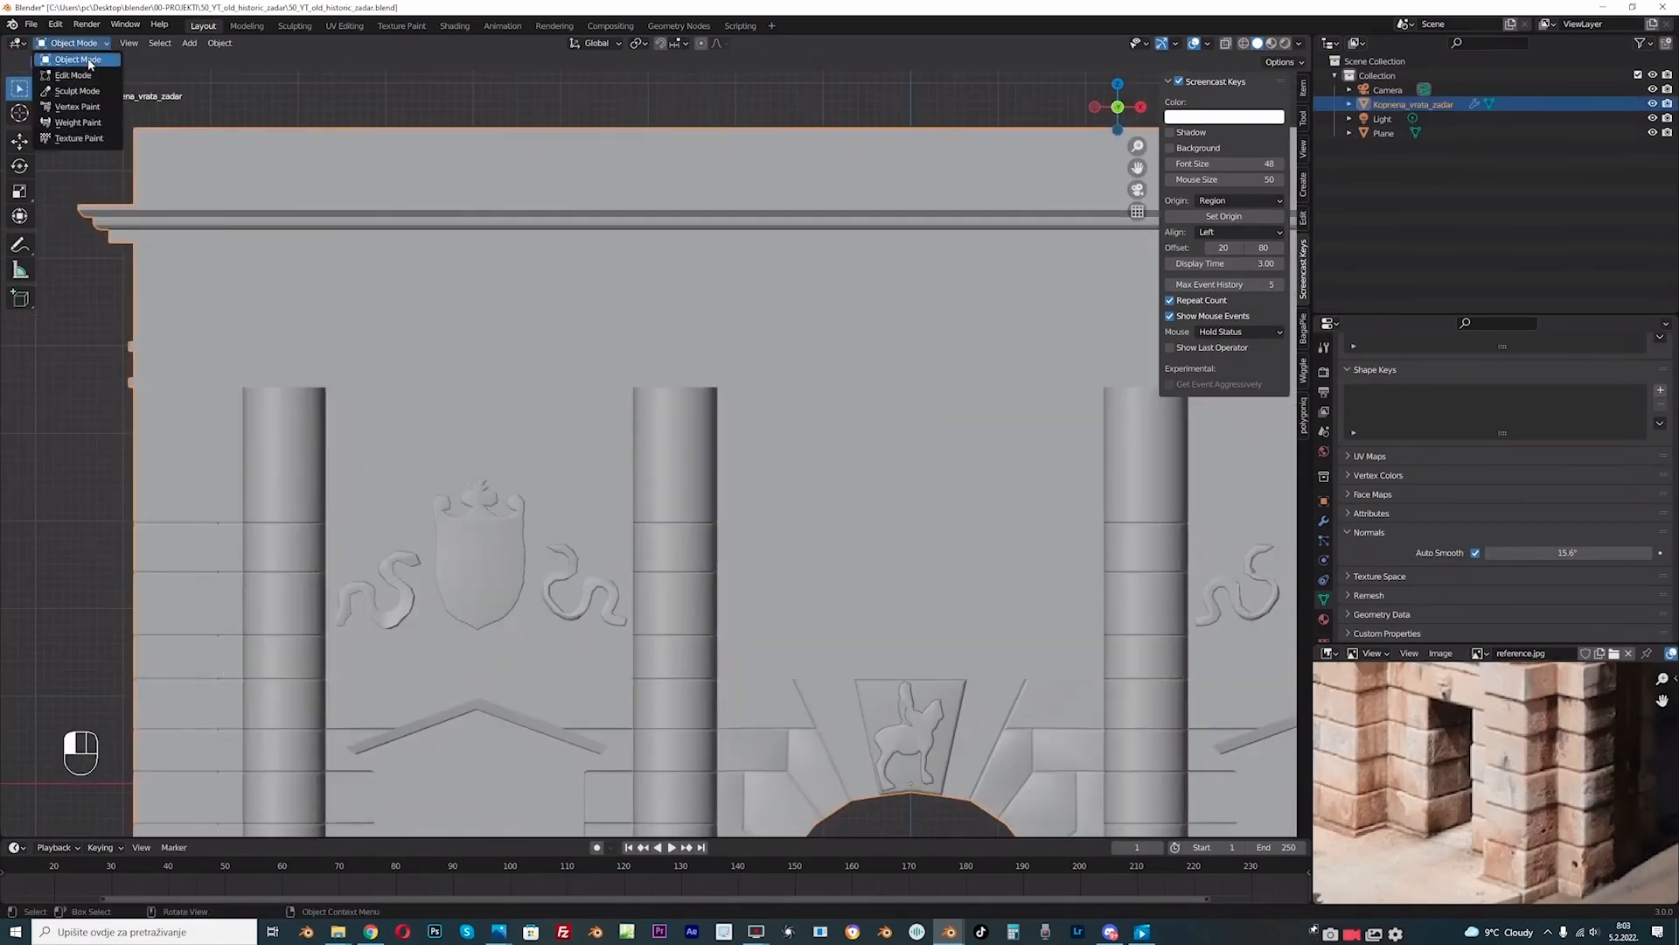
scroll(593, 484, up, 2)
scroll(582, 475, down, 2)
scroll(582, 475, up, 2)
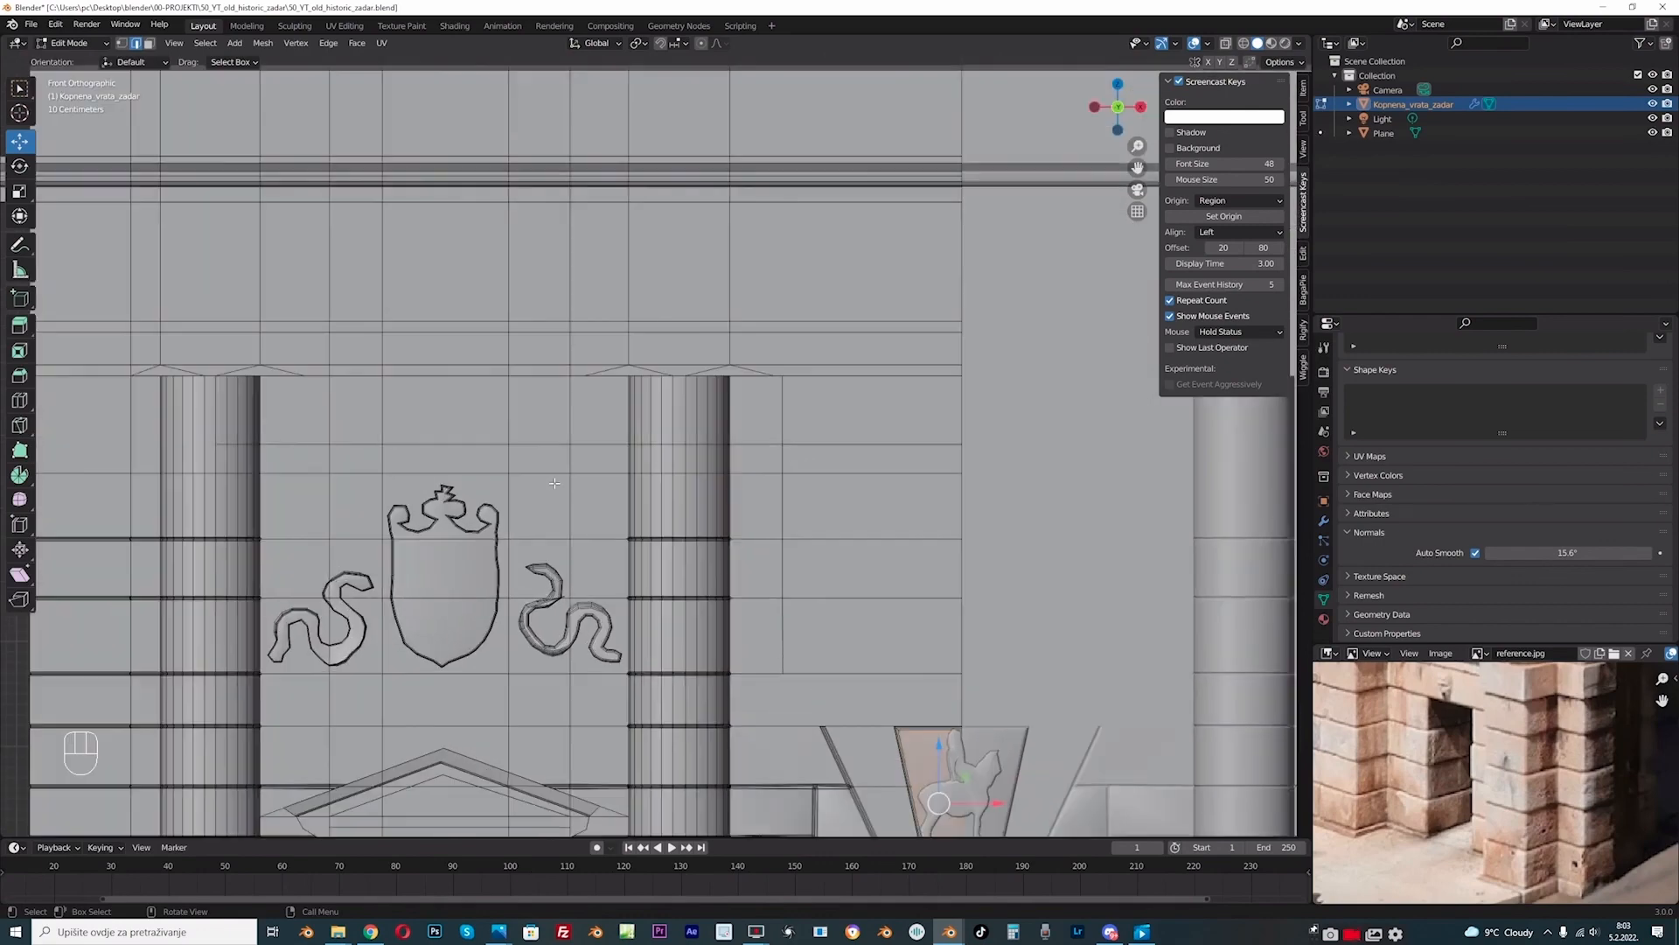
Step: Dissolve the horizontal edges running from the outer column to the upper corner of the central recess
click(222, 443)
middle_drag(743, 464, 617, 475)
ctrl+click(728, 455)
key(Delete)
click(705, 461)
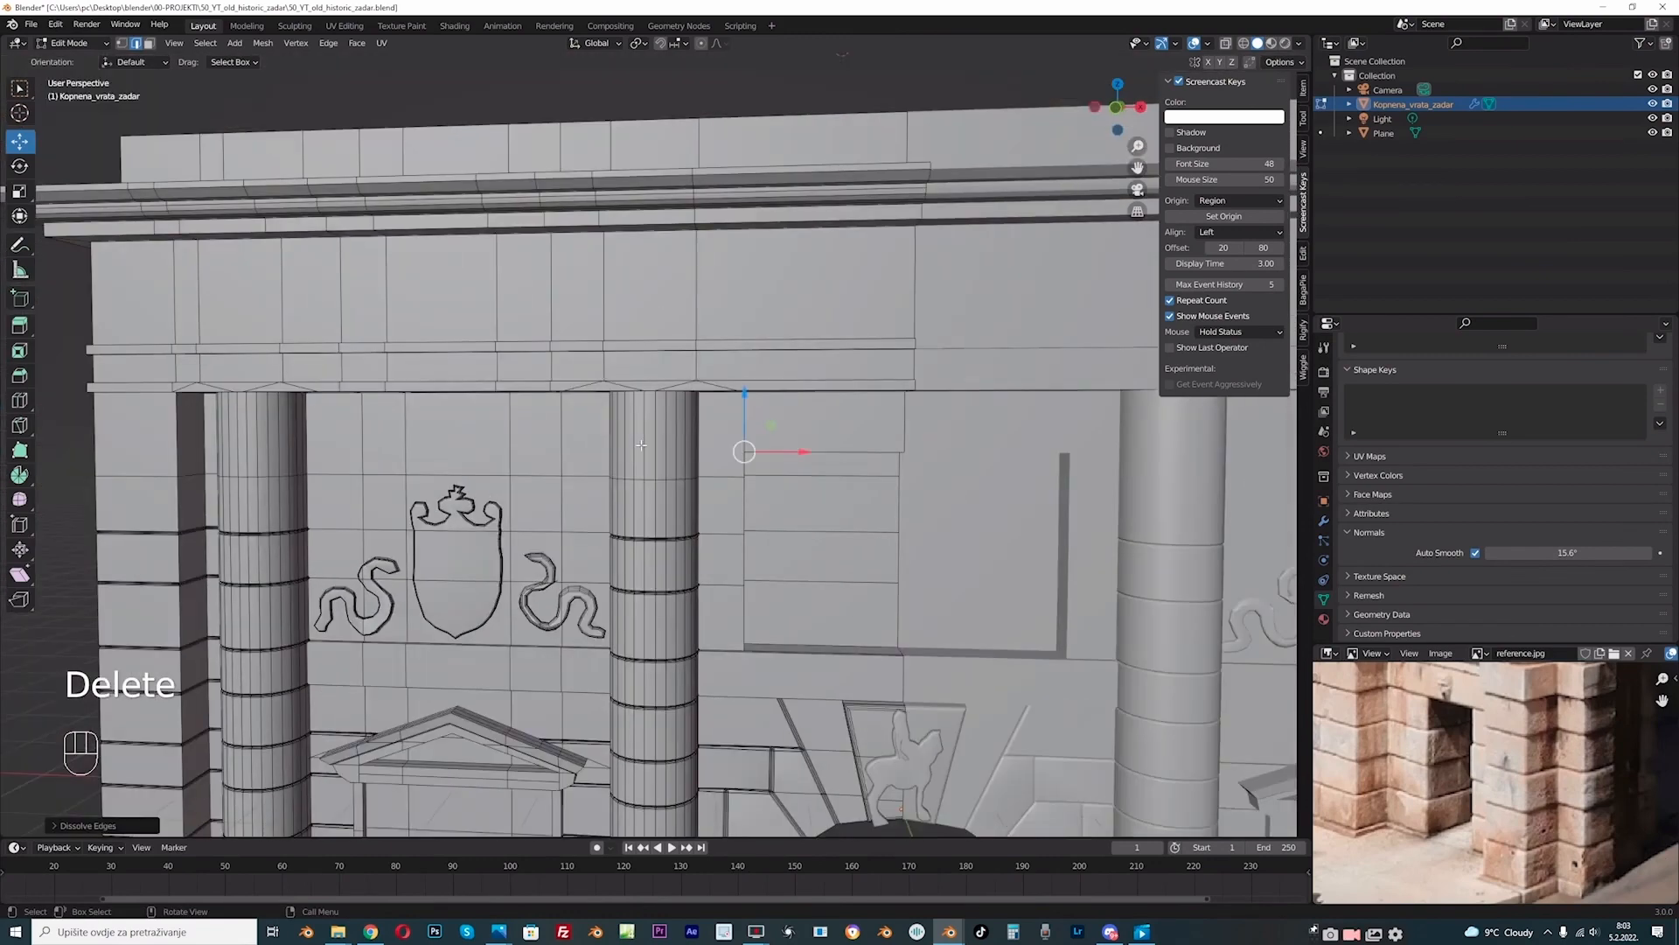
Step: Add a horizontal loop cut across the two column shafts and slide it down to just above the existing edge over the shield
key(KP_1)
scroll(641, 445, up, 2)
drag(1138, 167, 1344, 132)
click(371, 932)
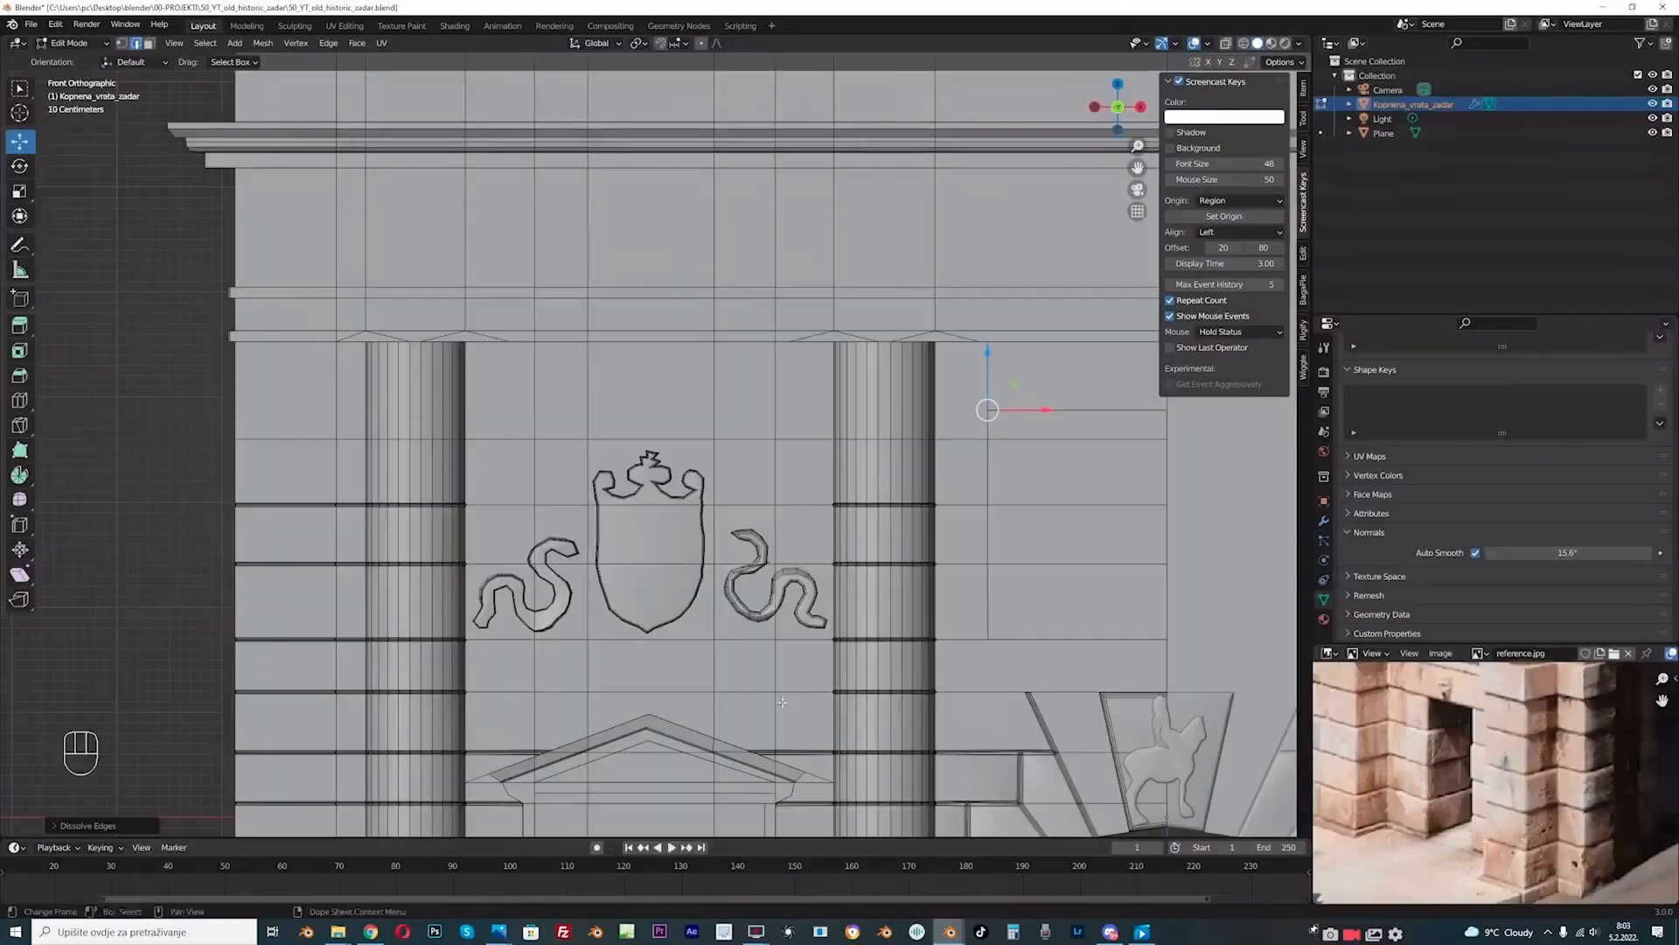
click(949, 931)
drag(1137, 167, 1097, 178)
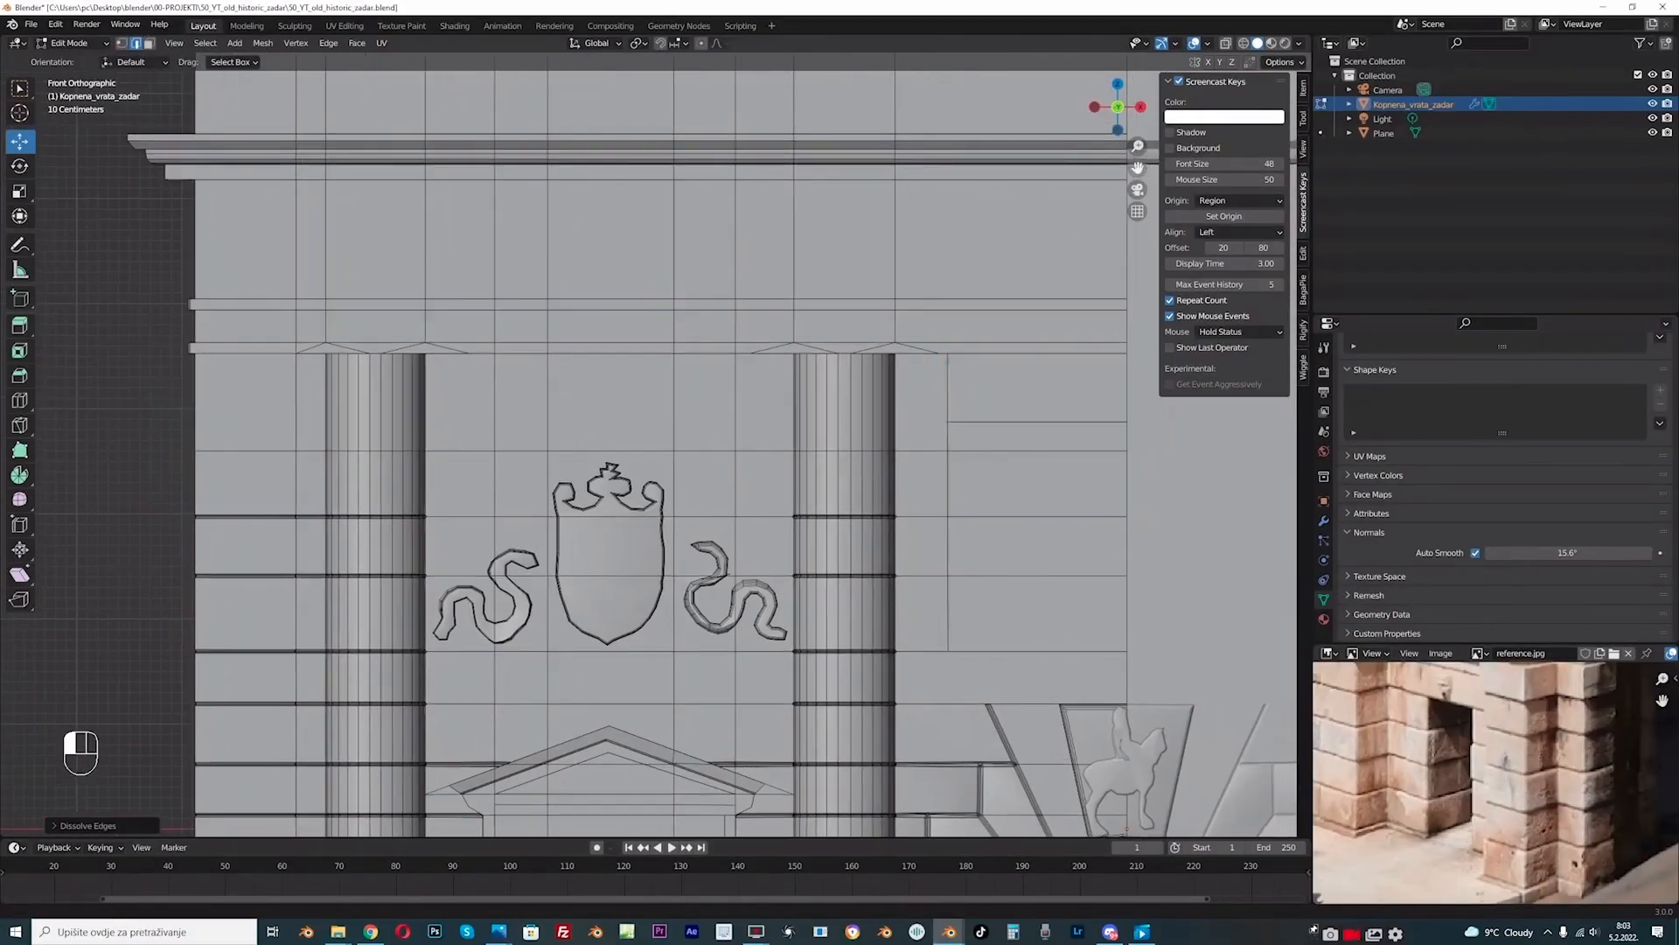
click(260, 438)
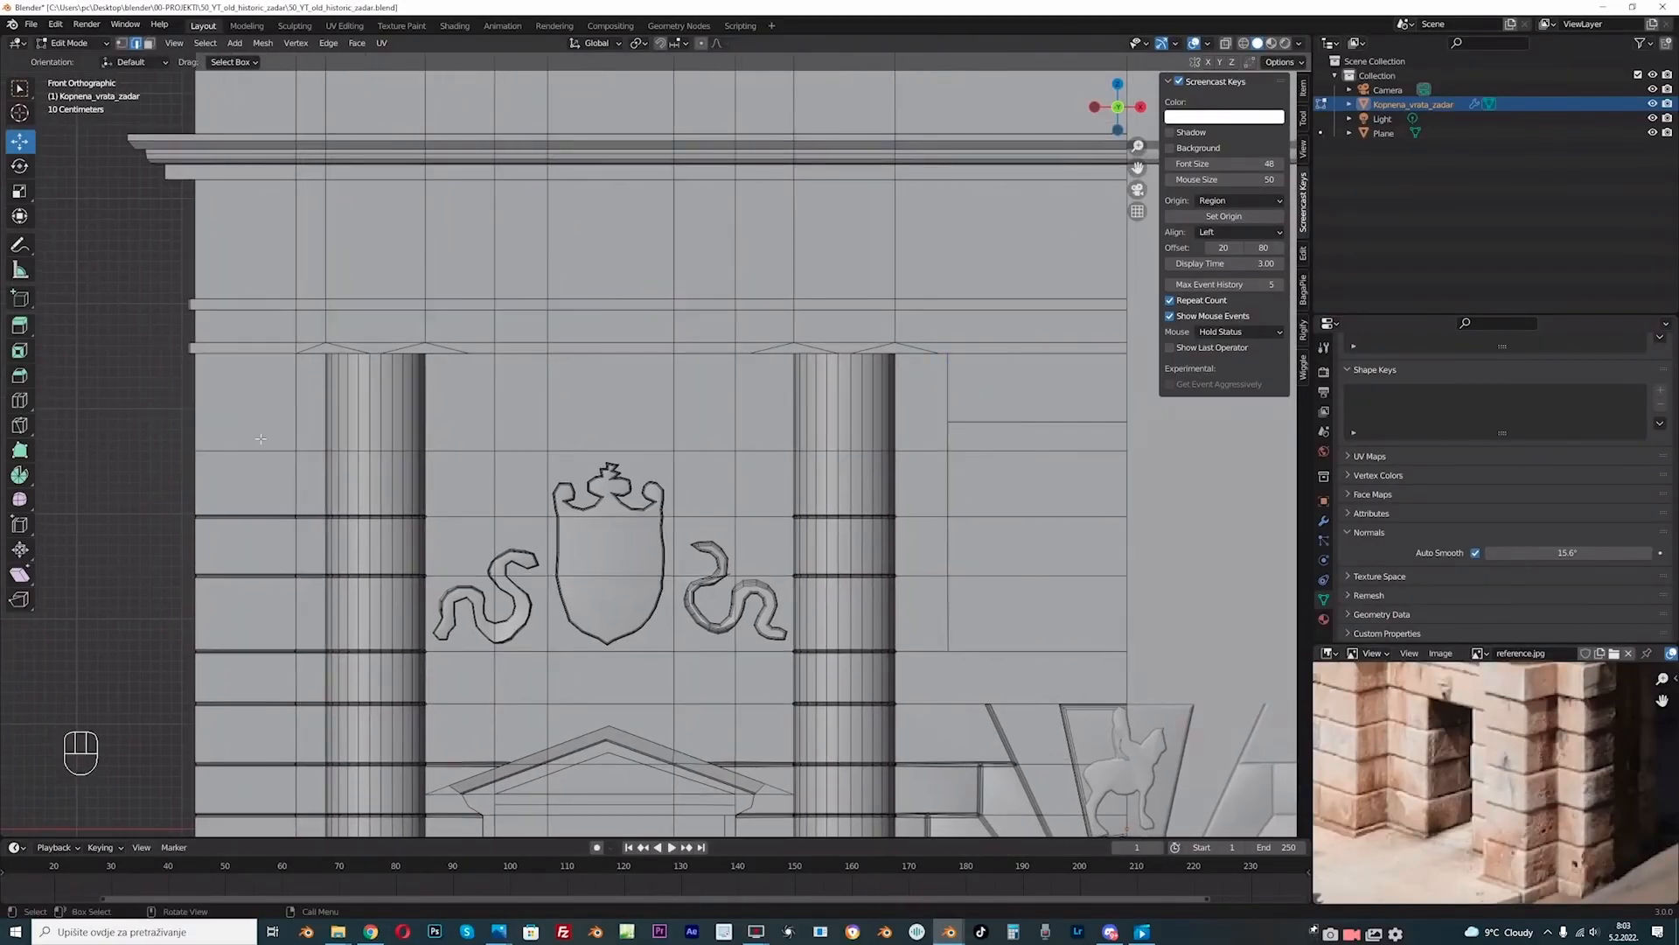
key(ctrl+r)
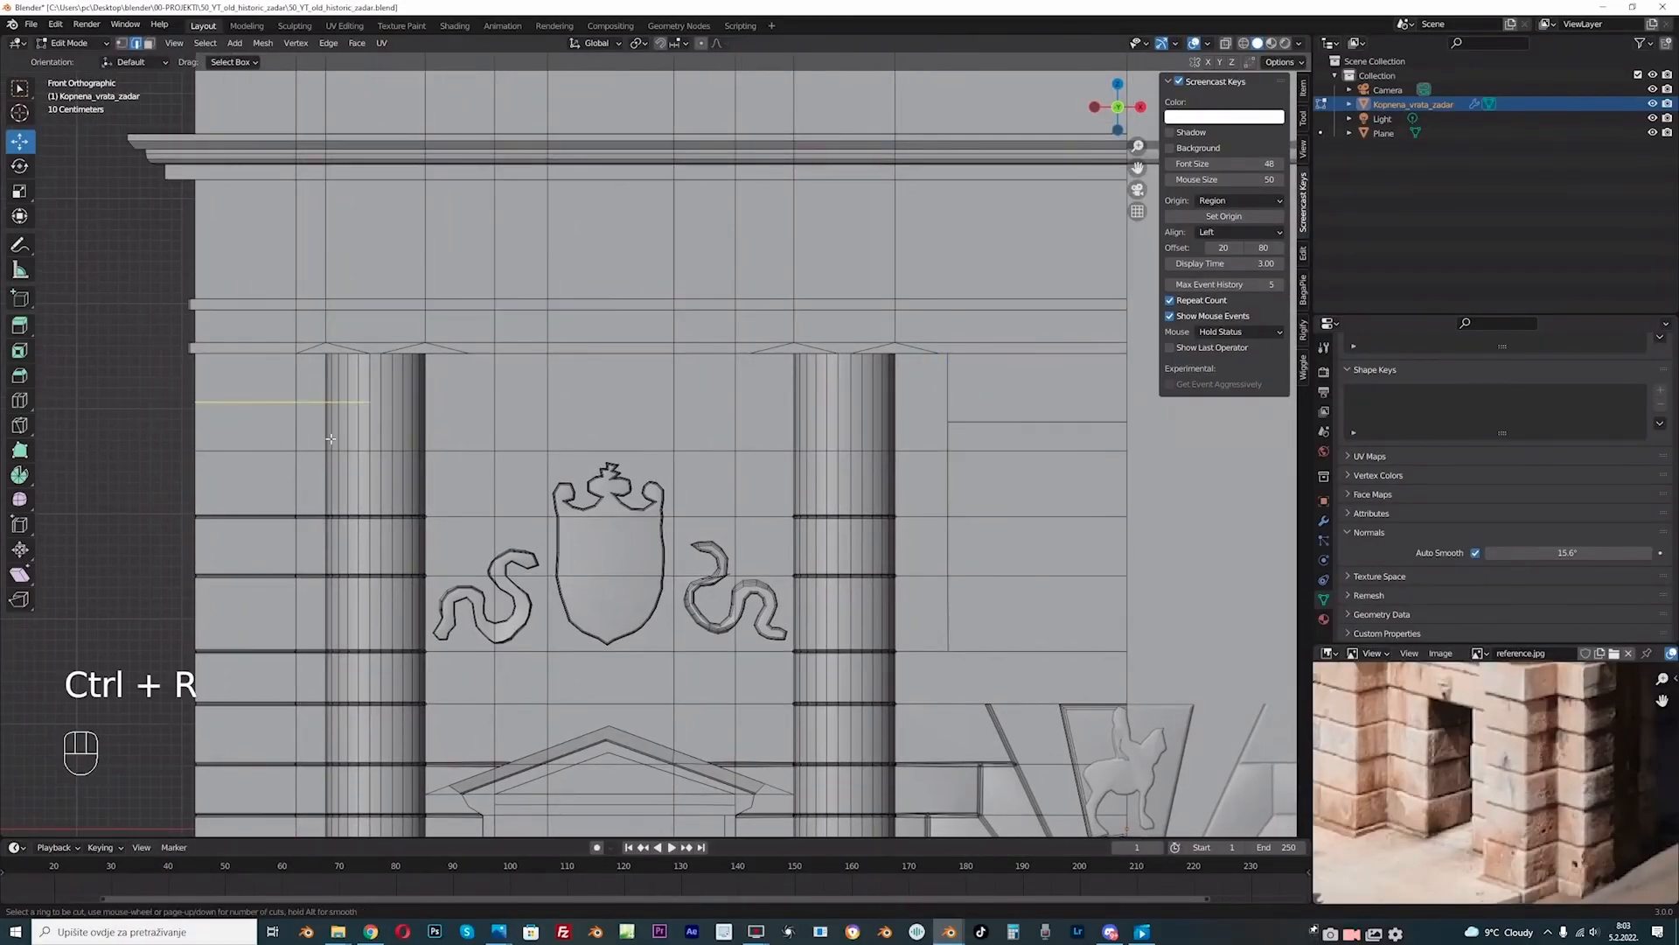
click(487, 432)
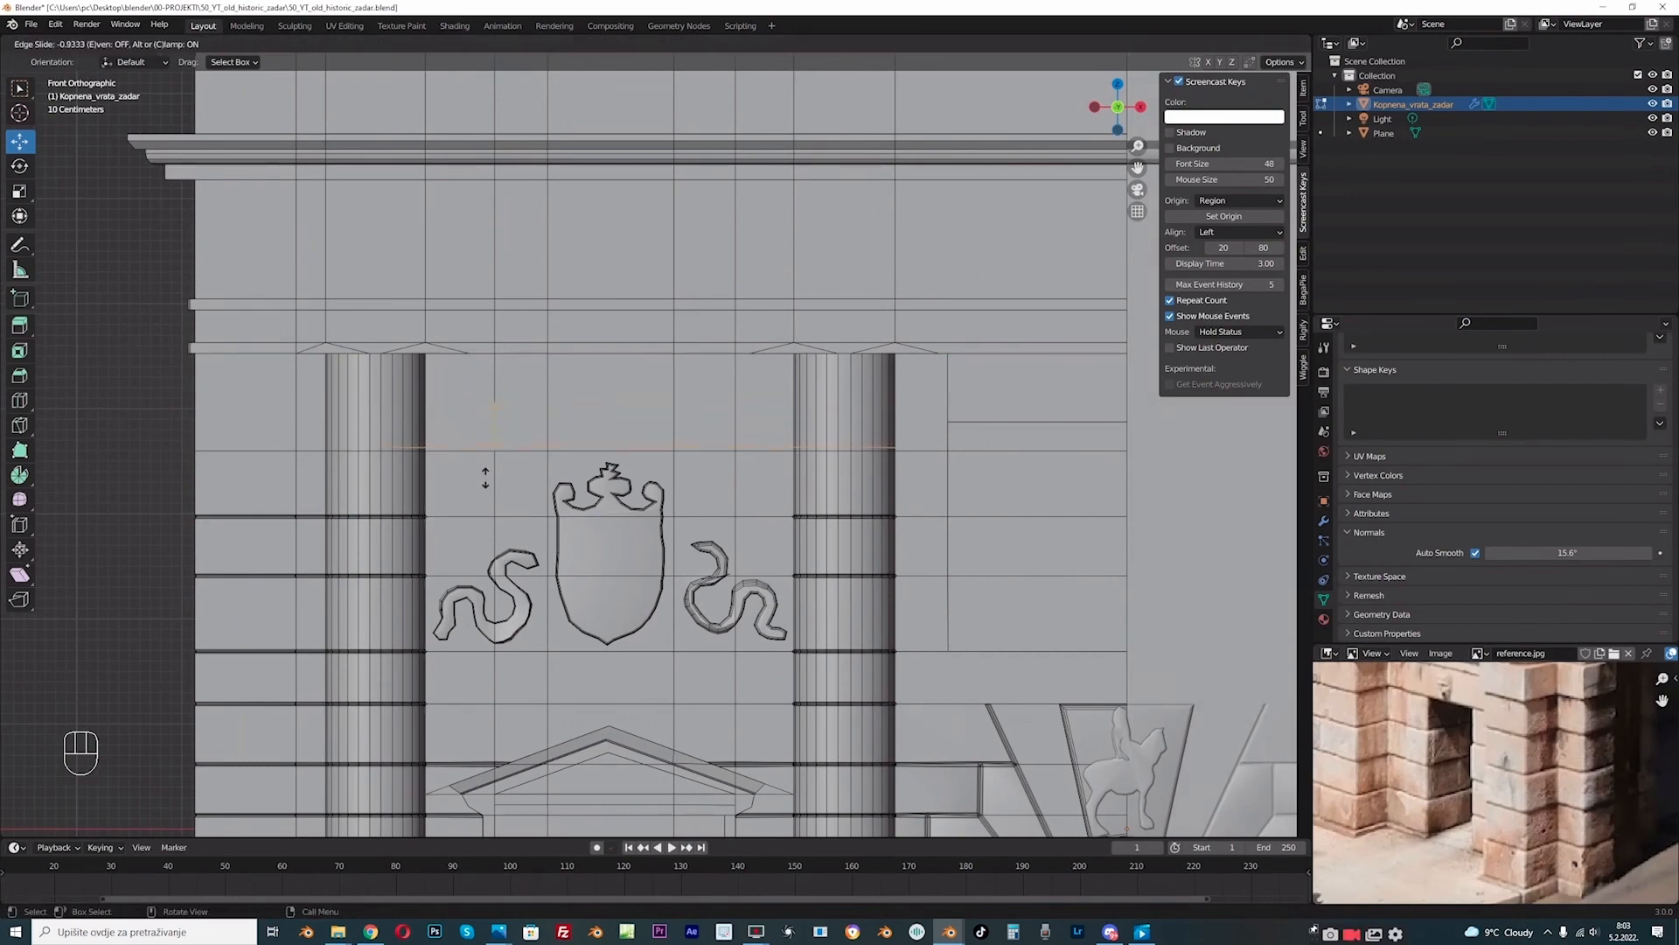
click(485, 478)
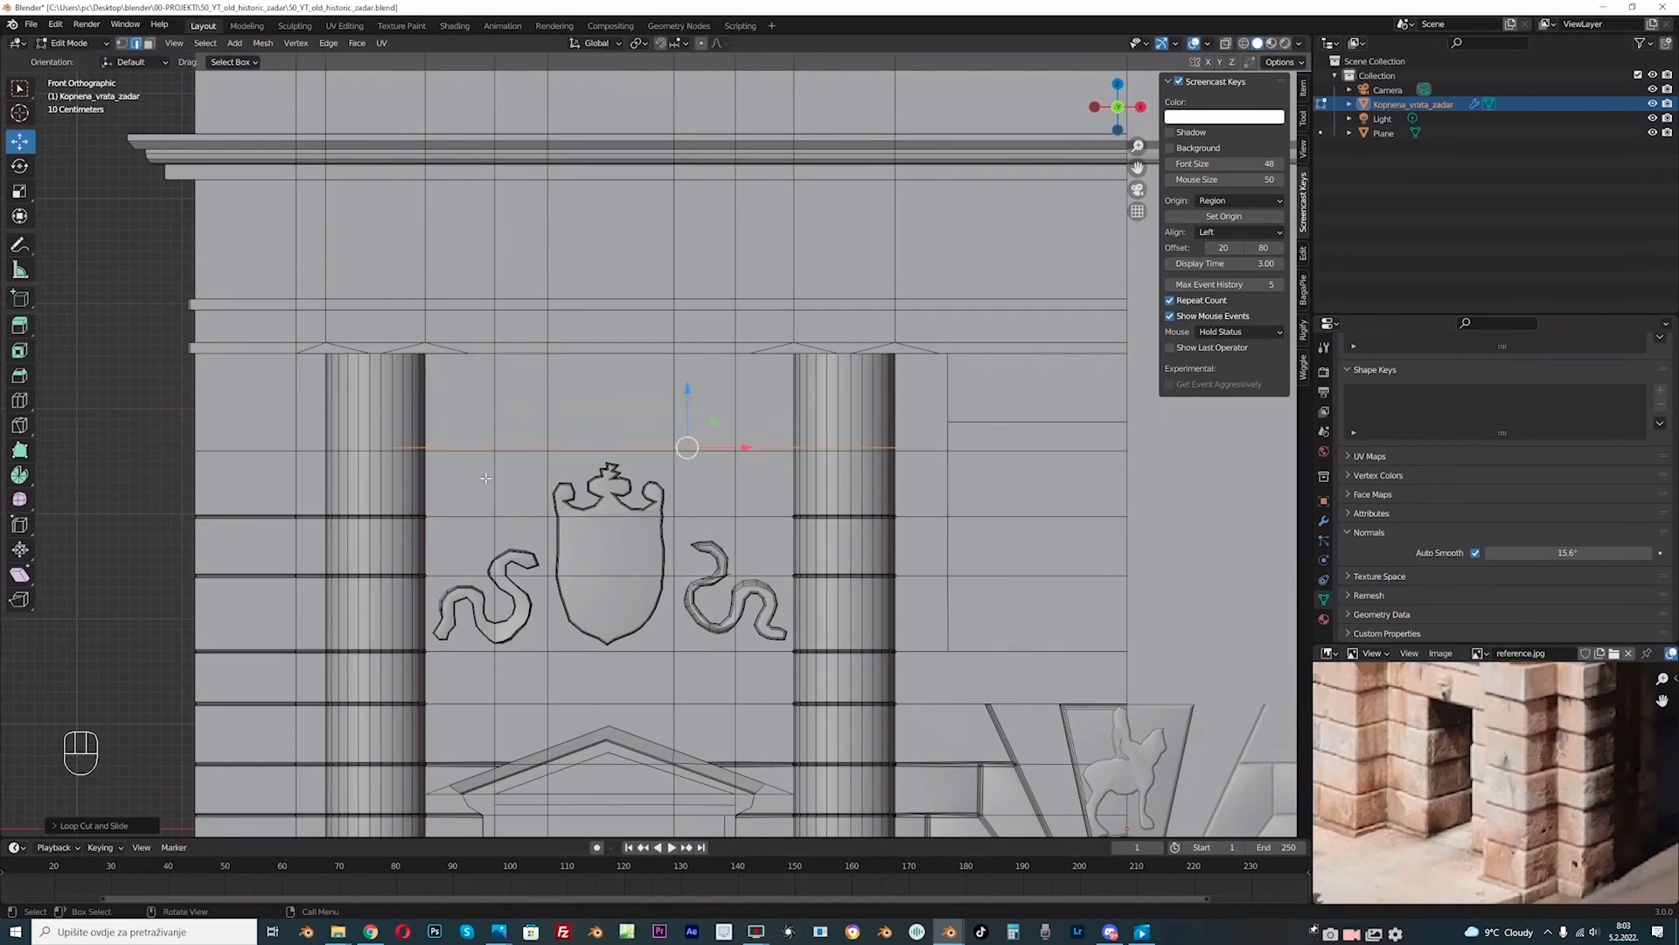
Step: Extend the new horizontal edge across the outer column to its far side with a Knife cut constrained to the X axis
click(147, 468)
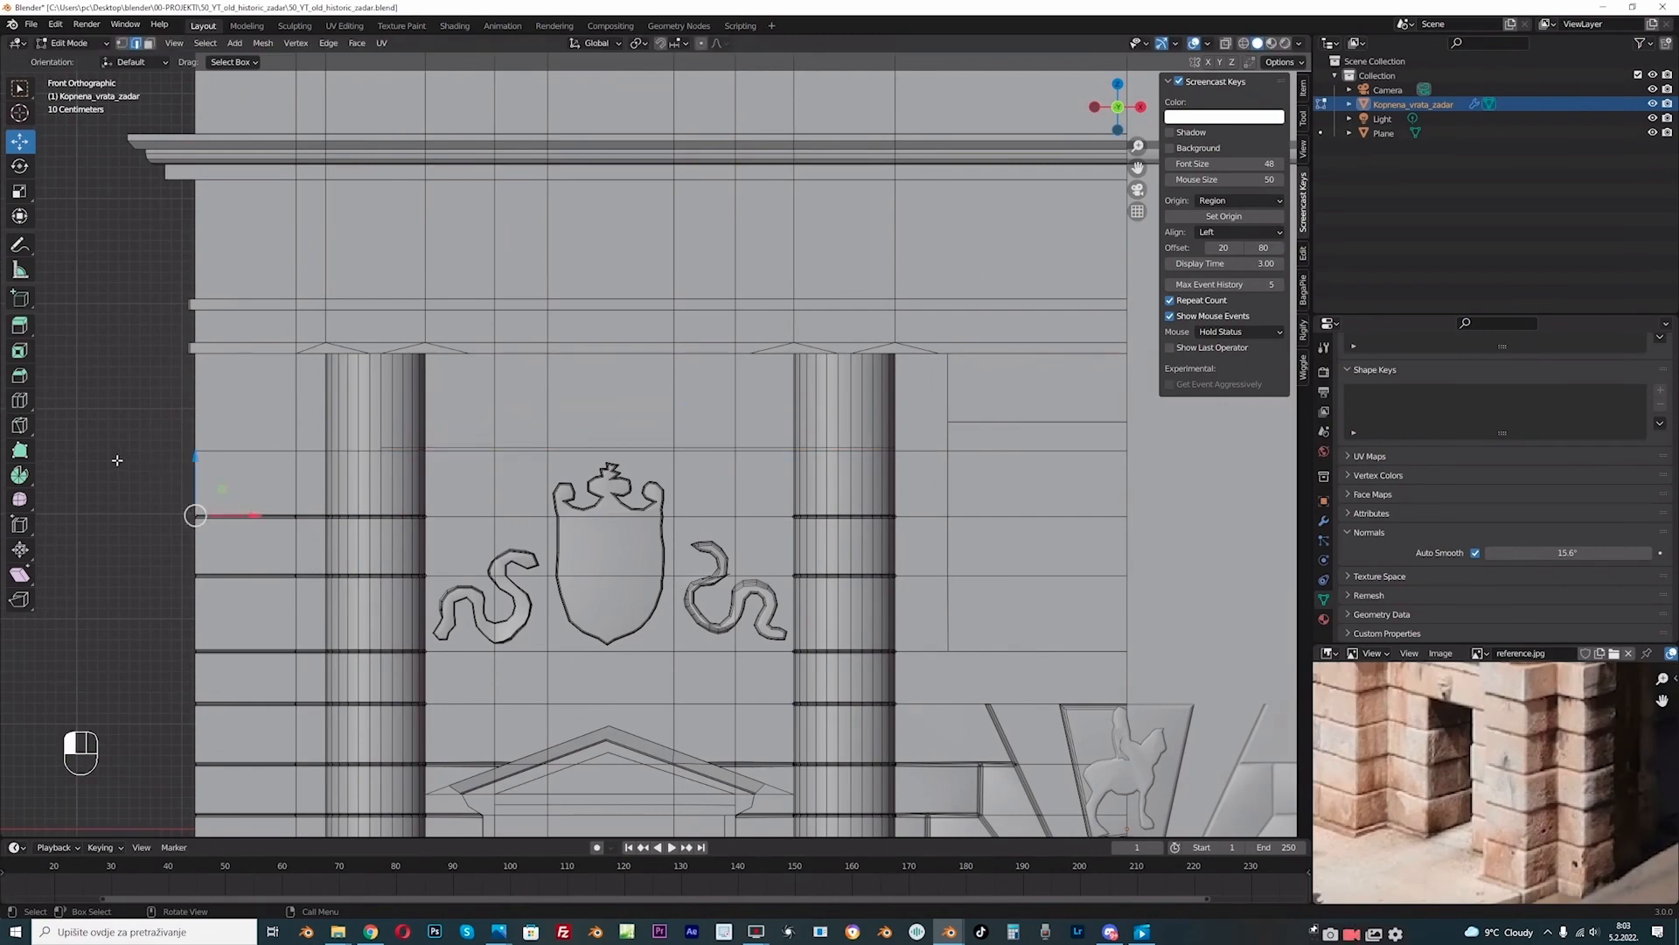
key(k)
click(382, 444)
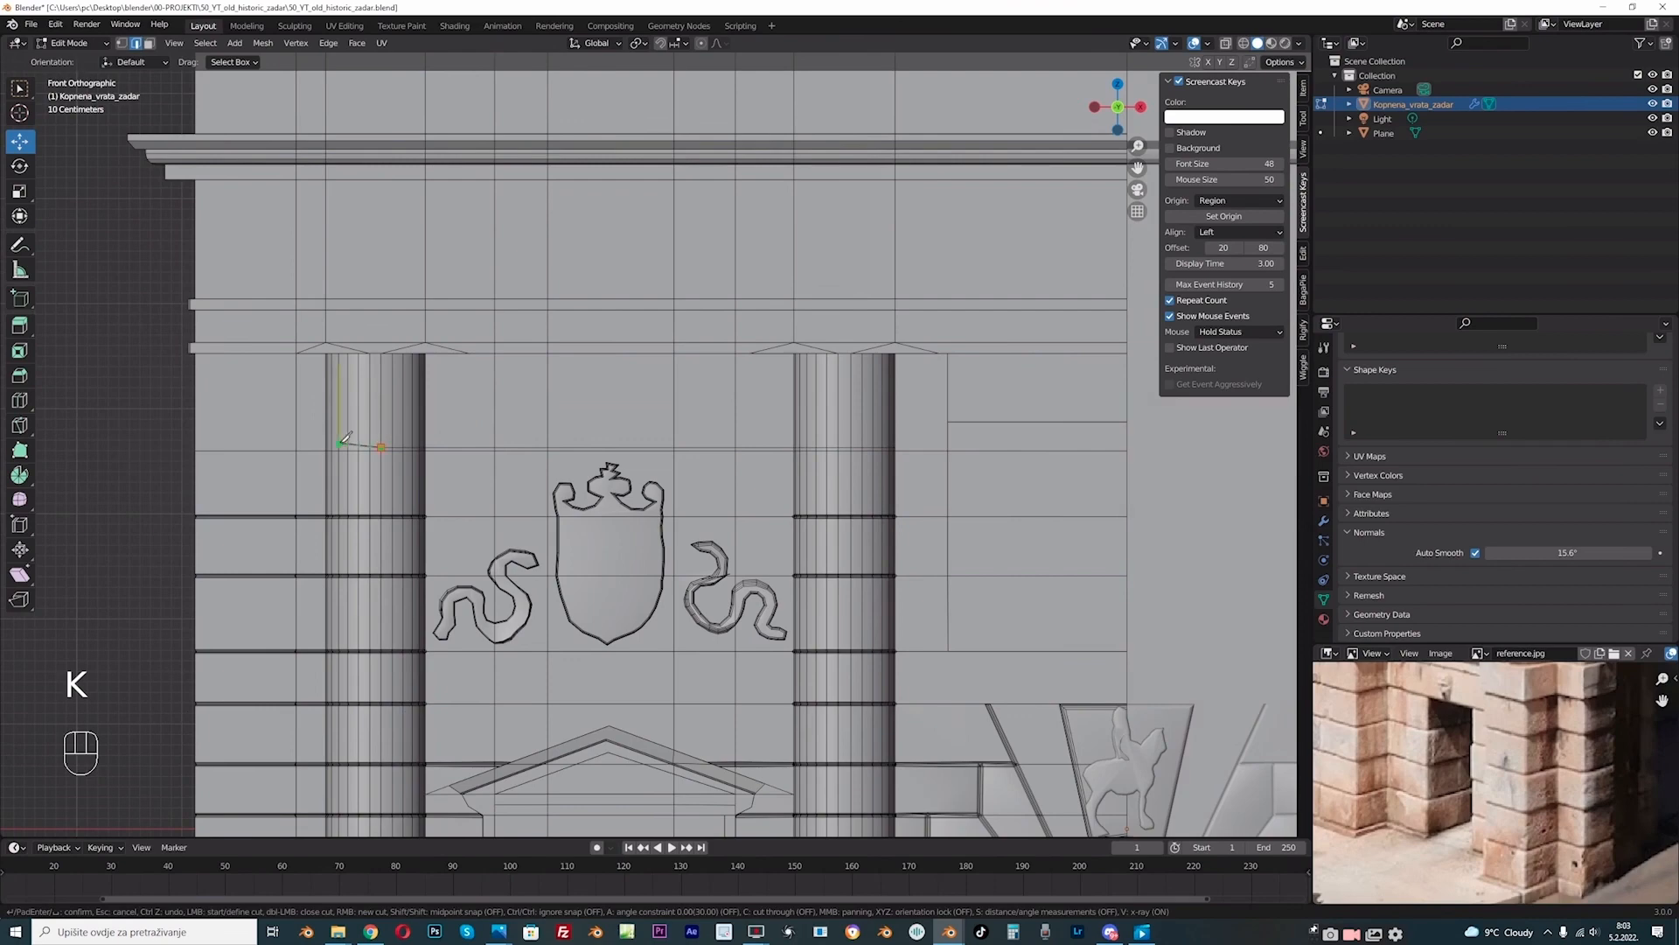
click(298, 444)
key(x)
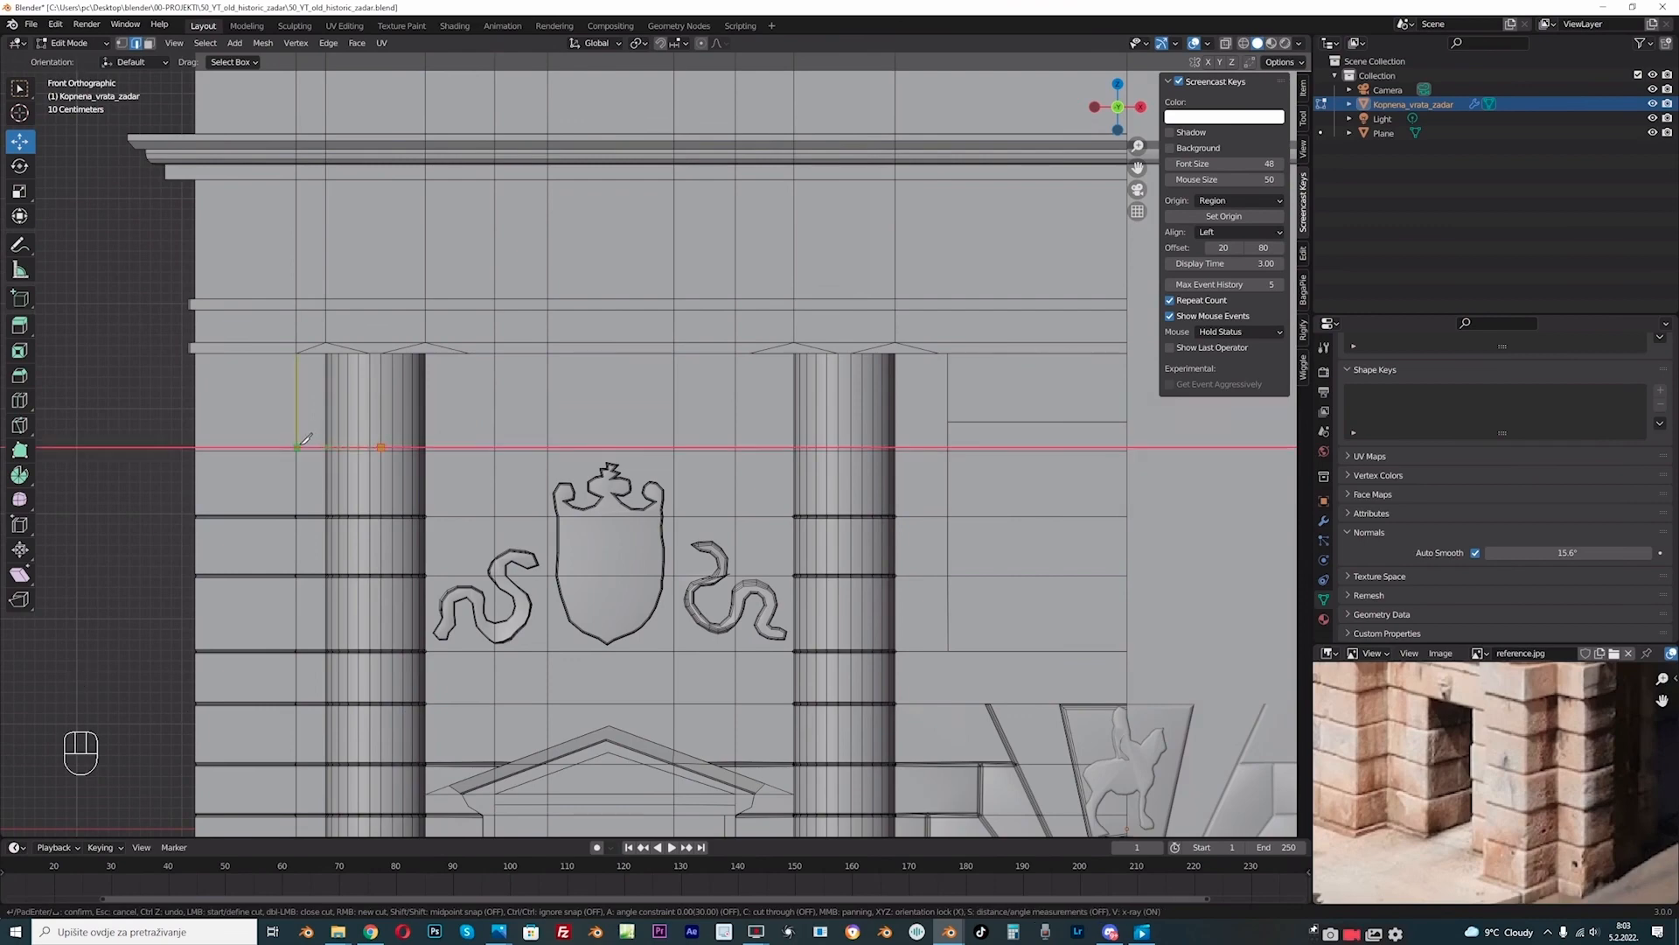
key(Return)
middle_drag(237, 483, 297, 519)
scroll(151, 515, up, 2)
key(k)
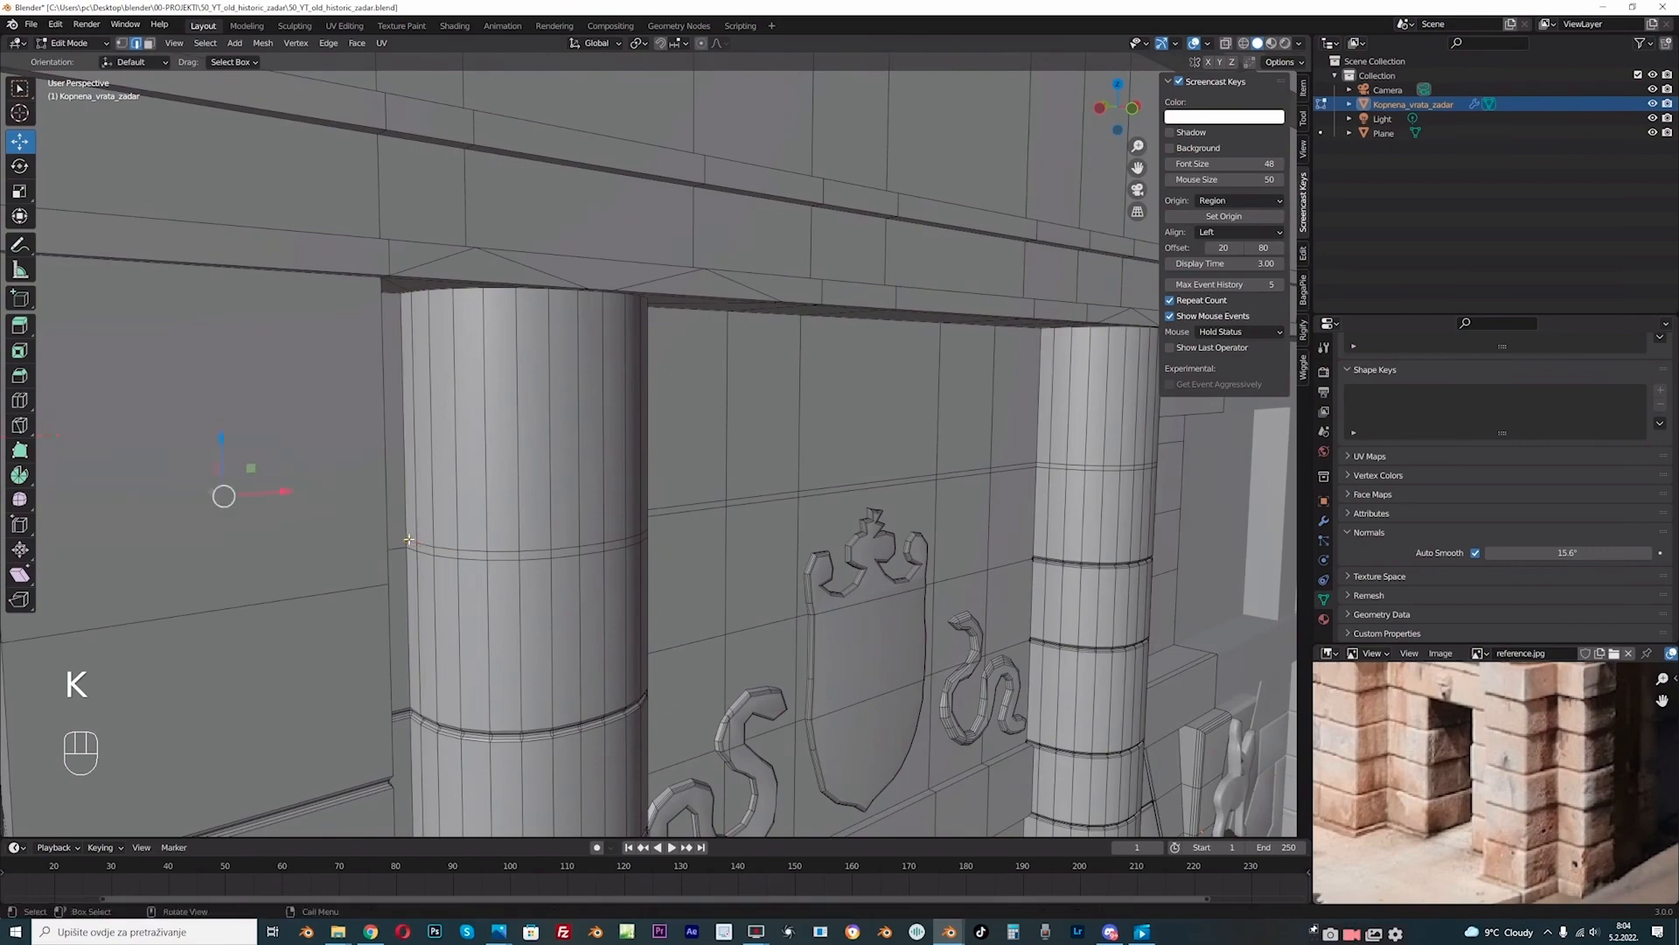
middle_drag(225, 487, 443, 557)
key(KP_1)
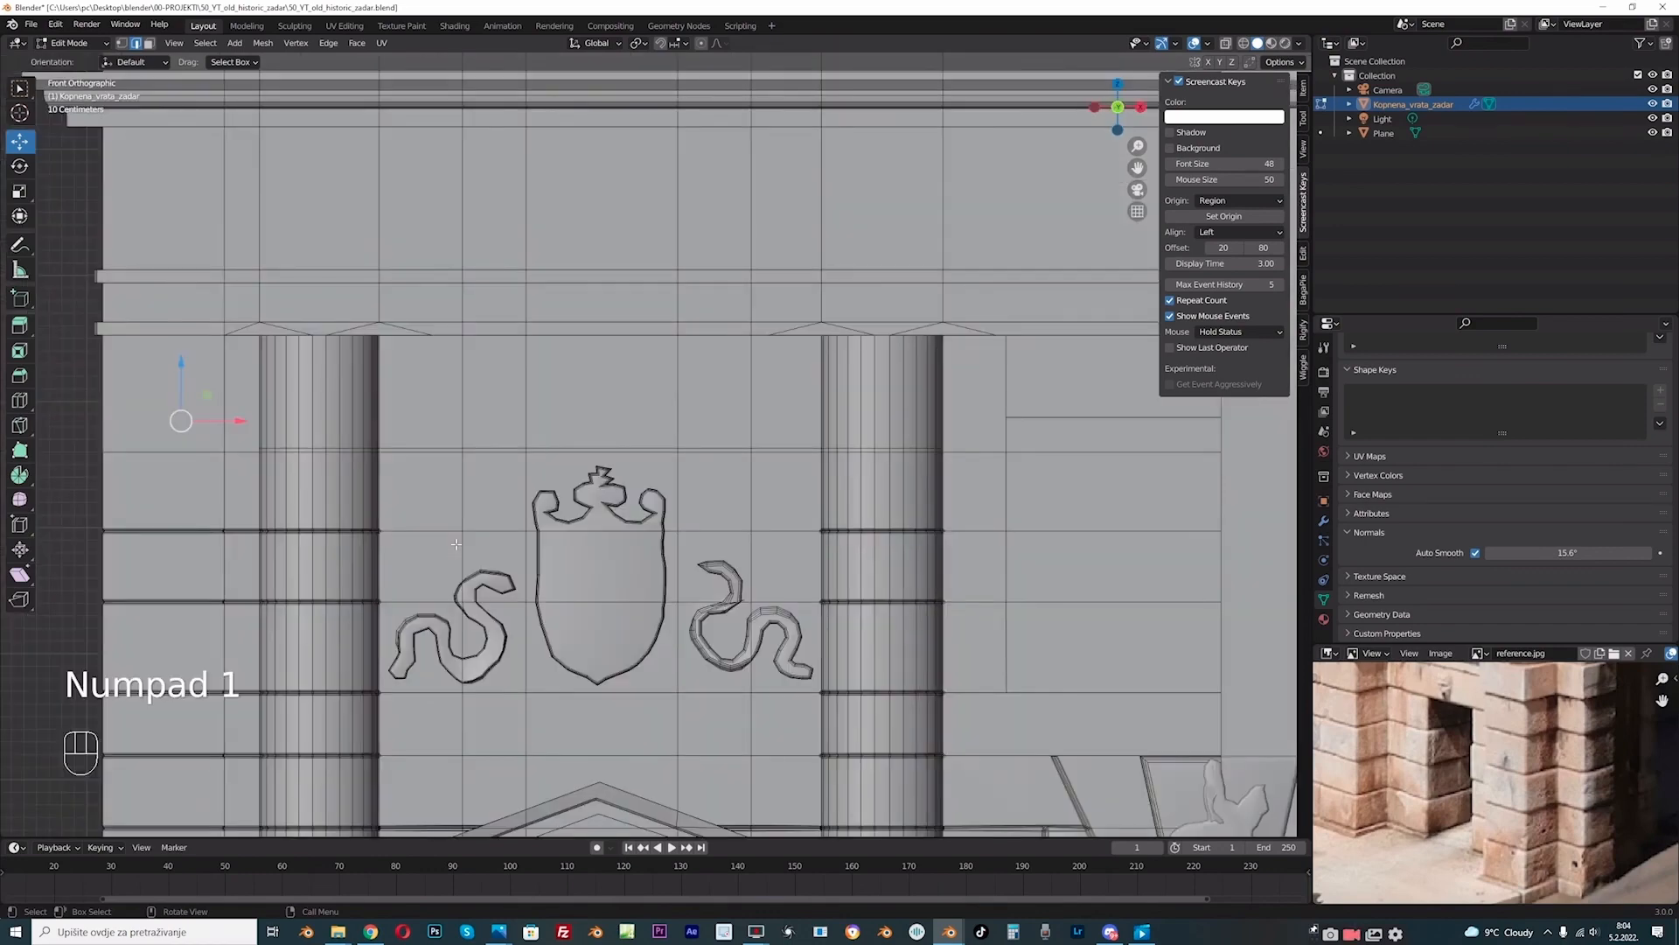
Step: Check the gate photo in the browser, then add a loop cut across the column shafts just below their tops with an edge slide of 0.6250
click(376, 934)
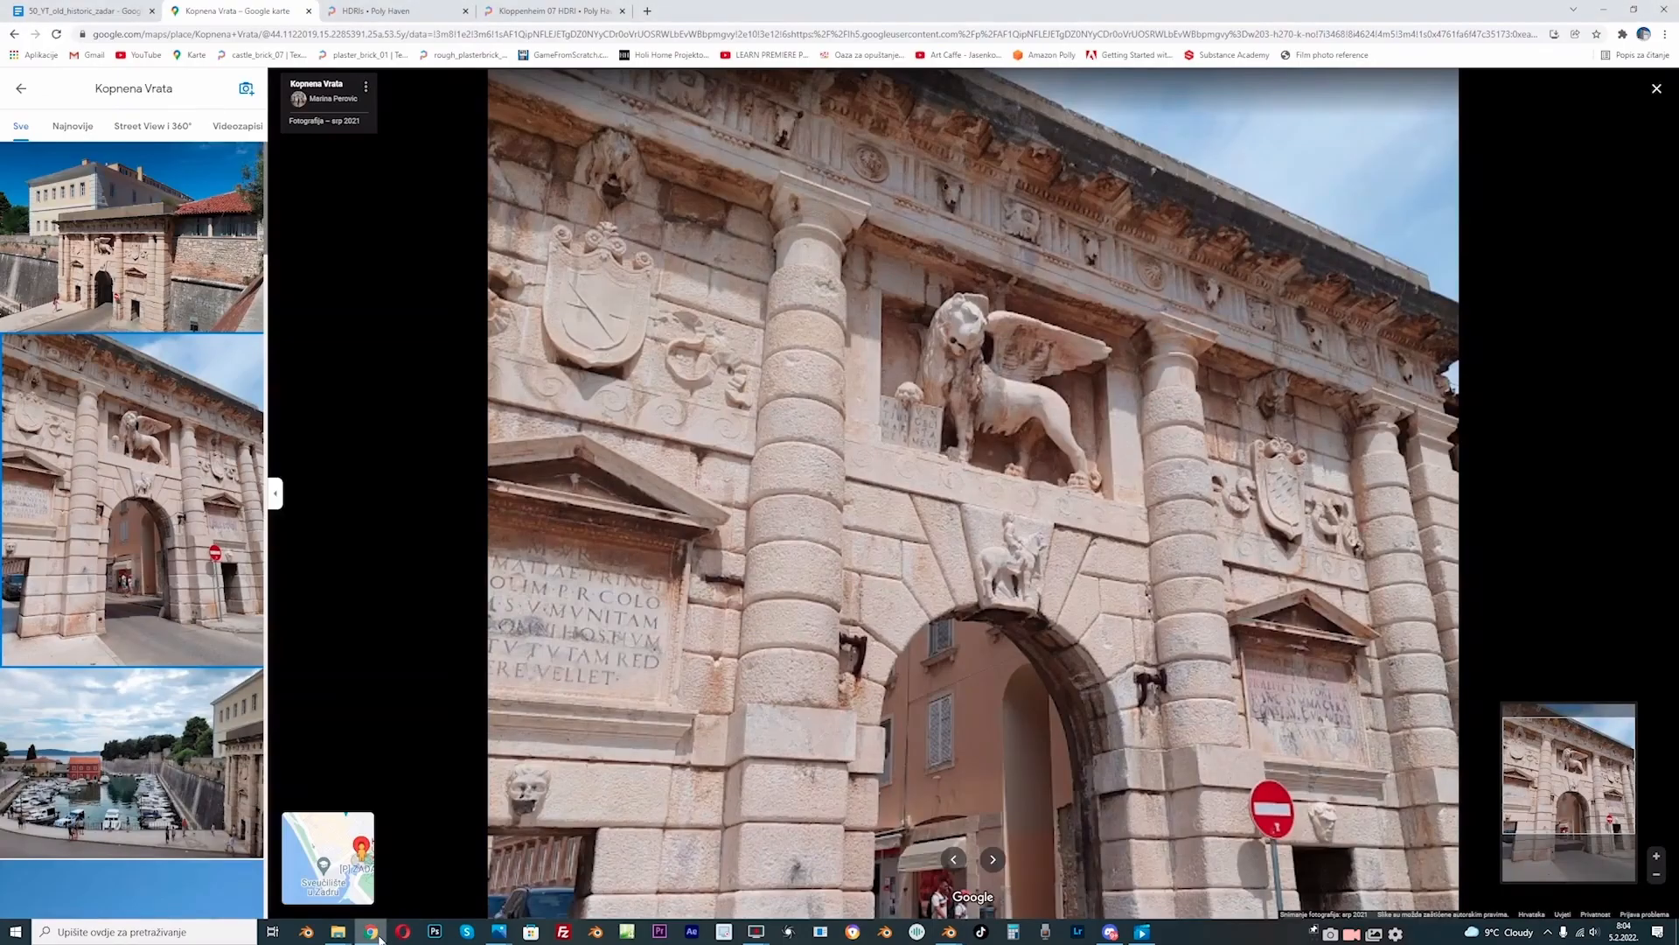
click(383, 932)
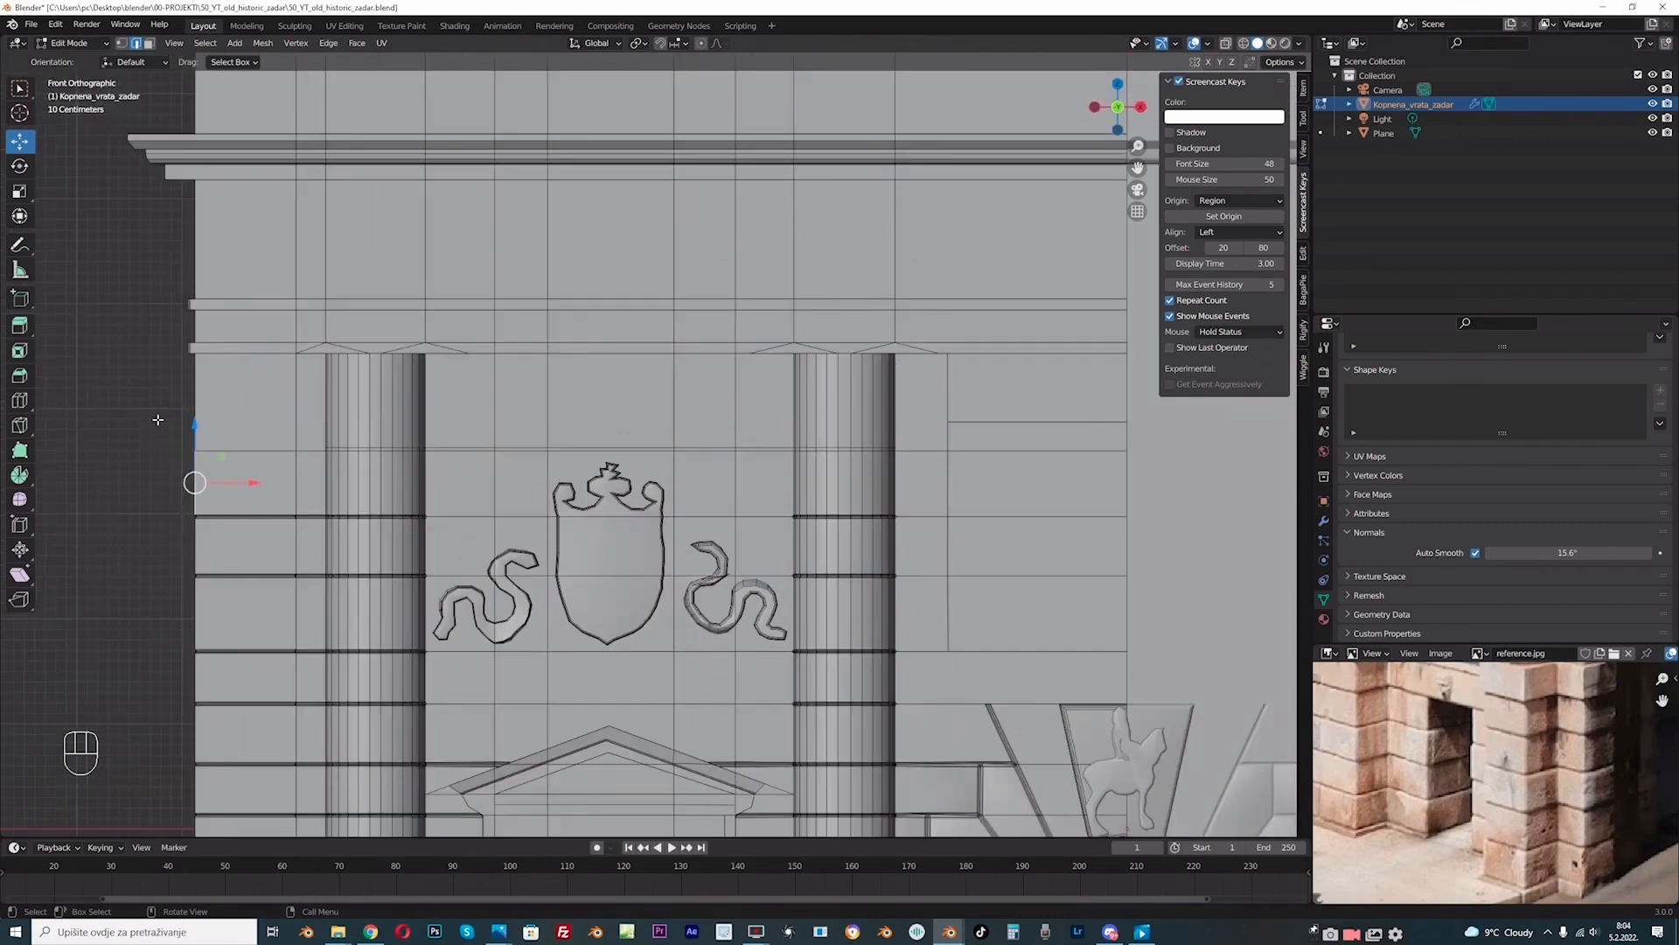
key(ctrl+r)
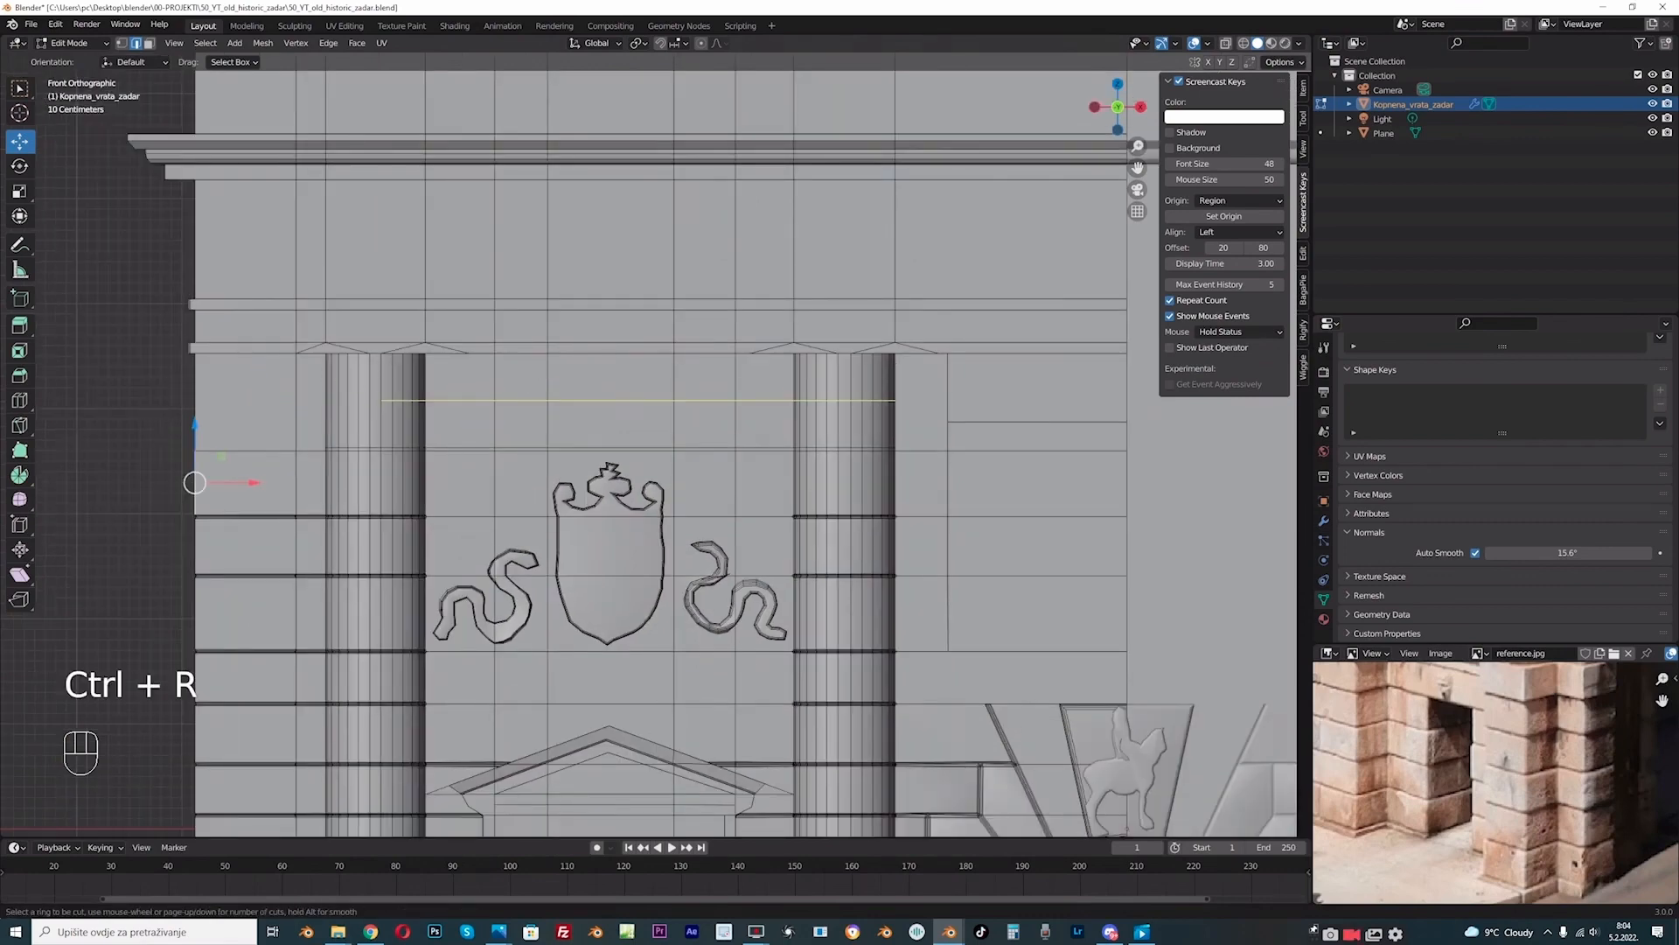
click(553, 400)
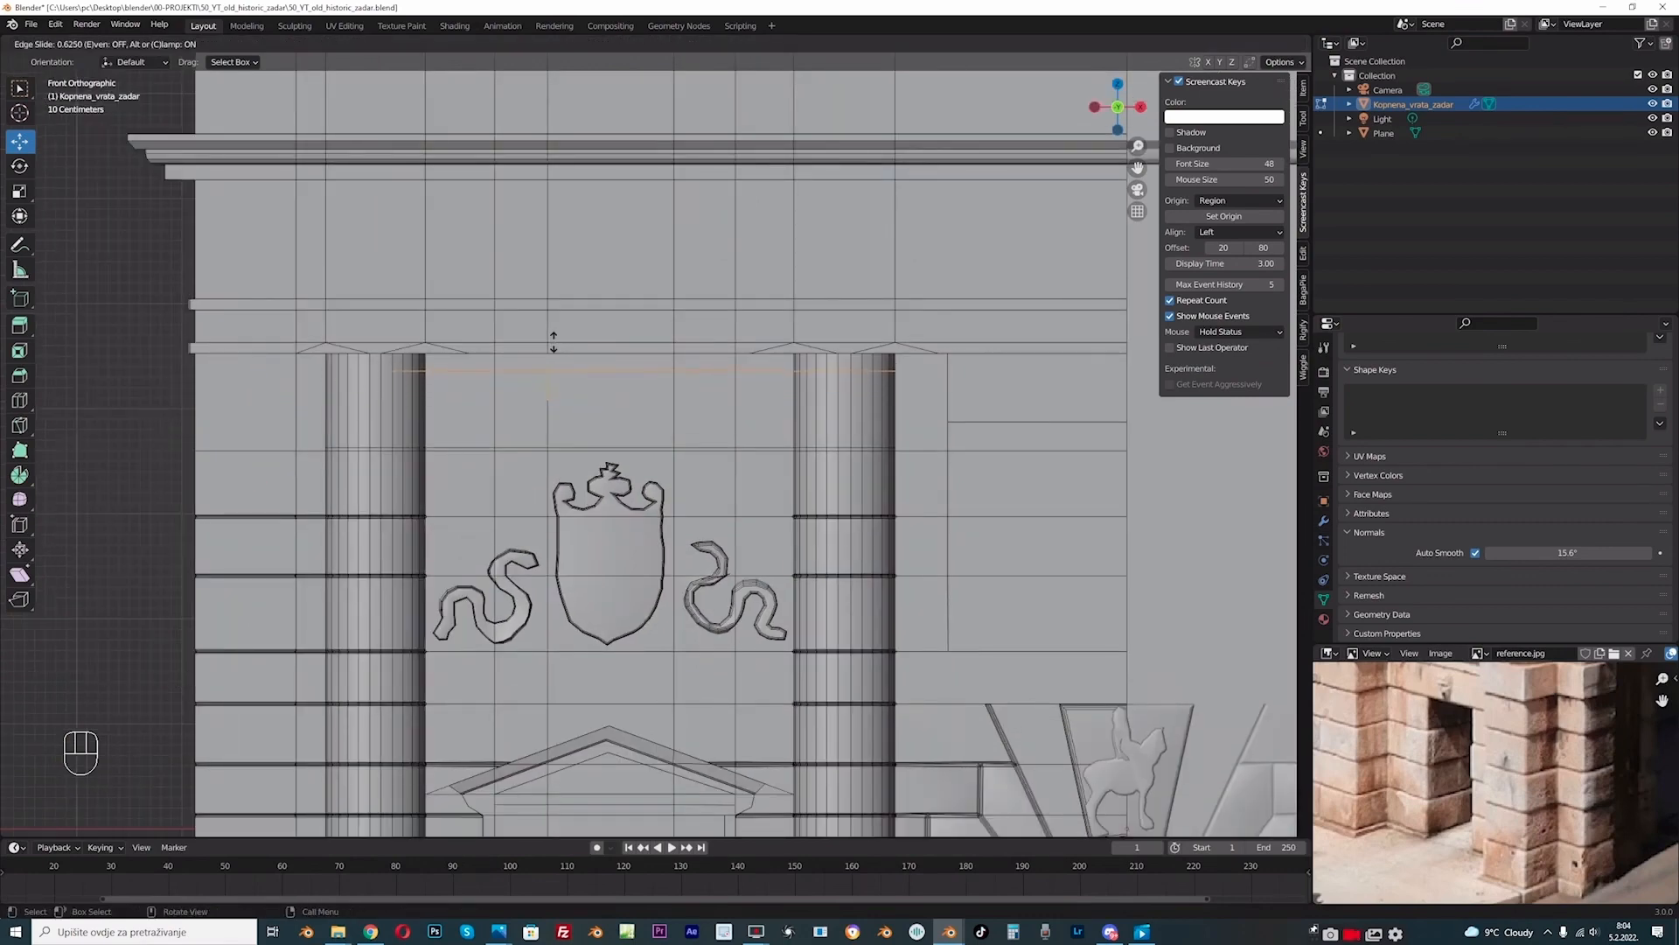
click(551, 342)
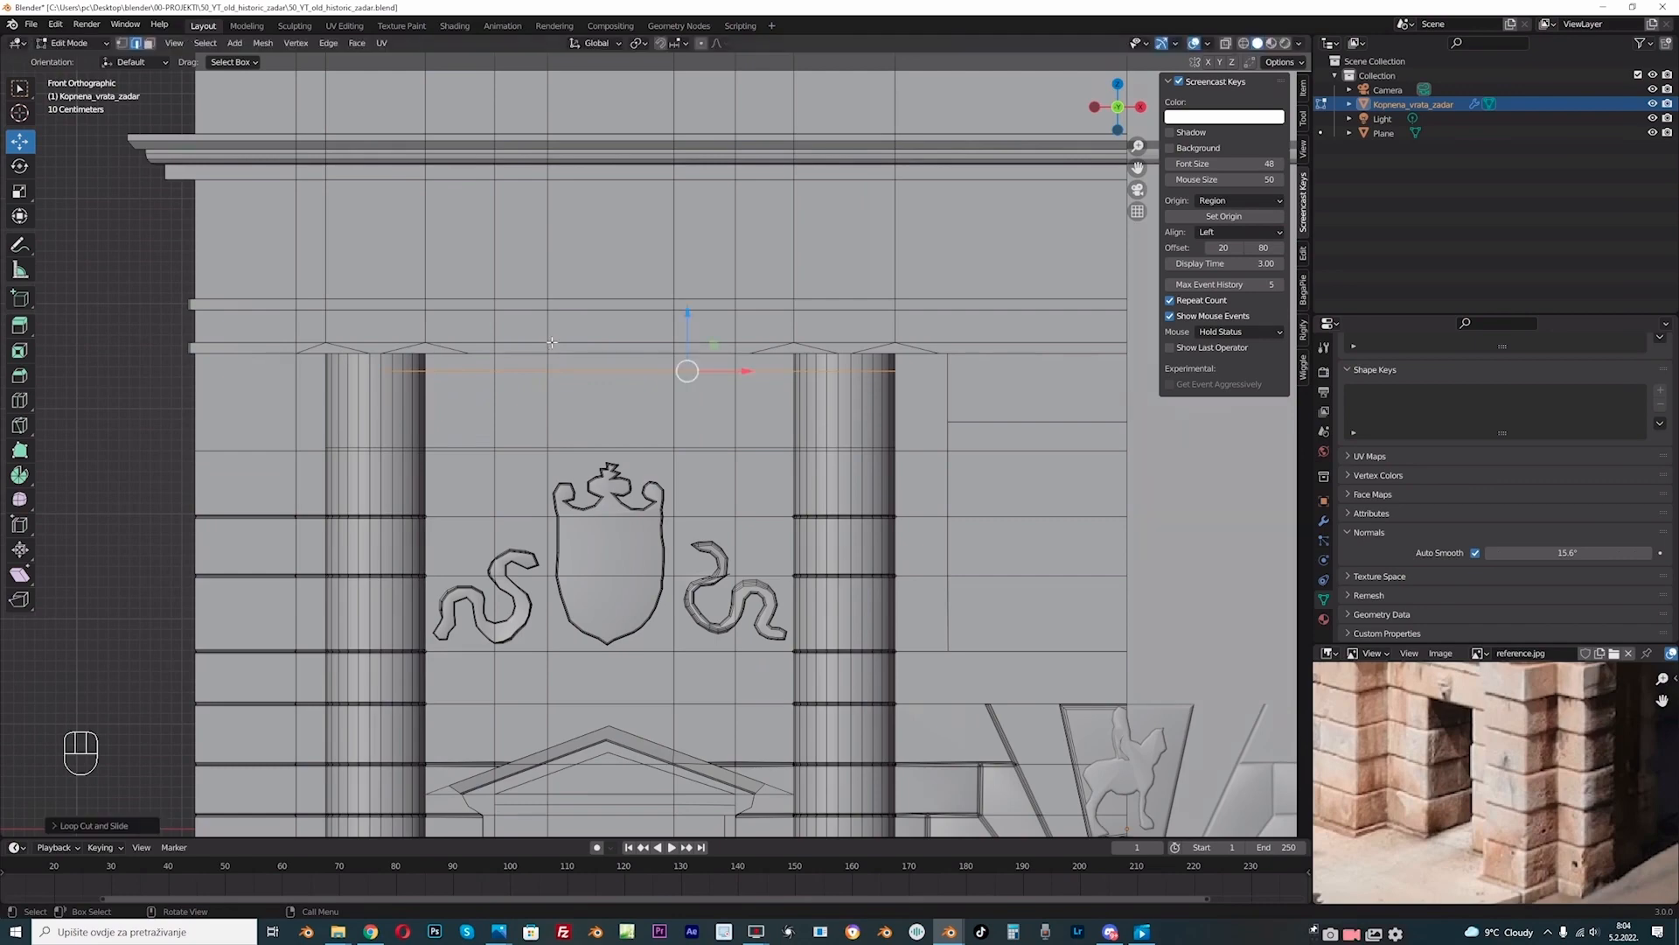
key(Return)
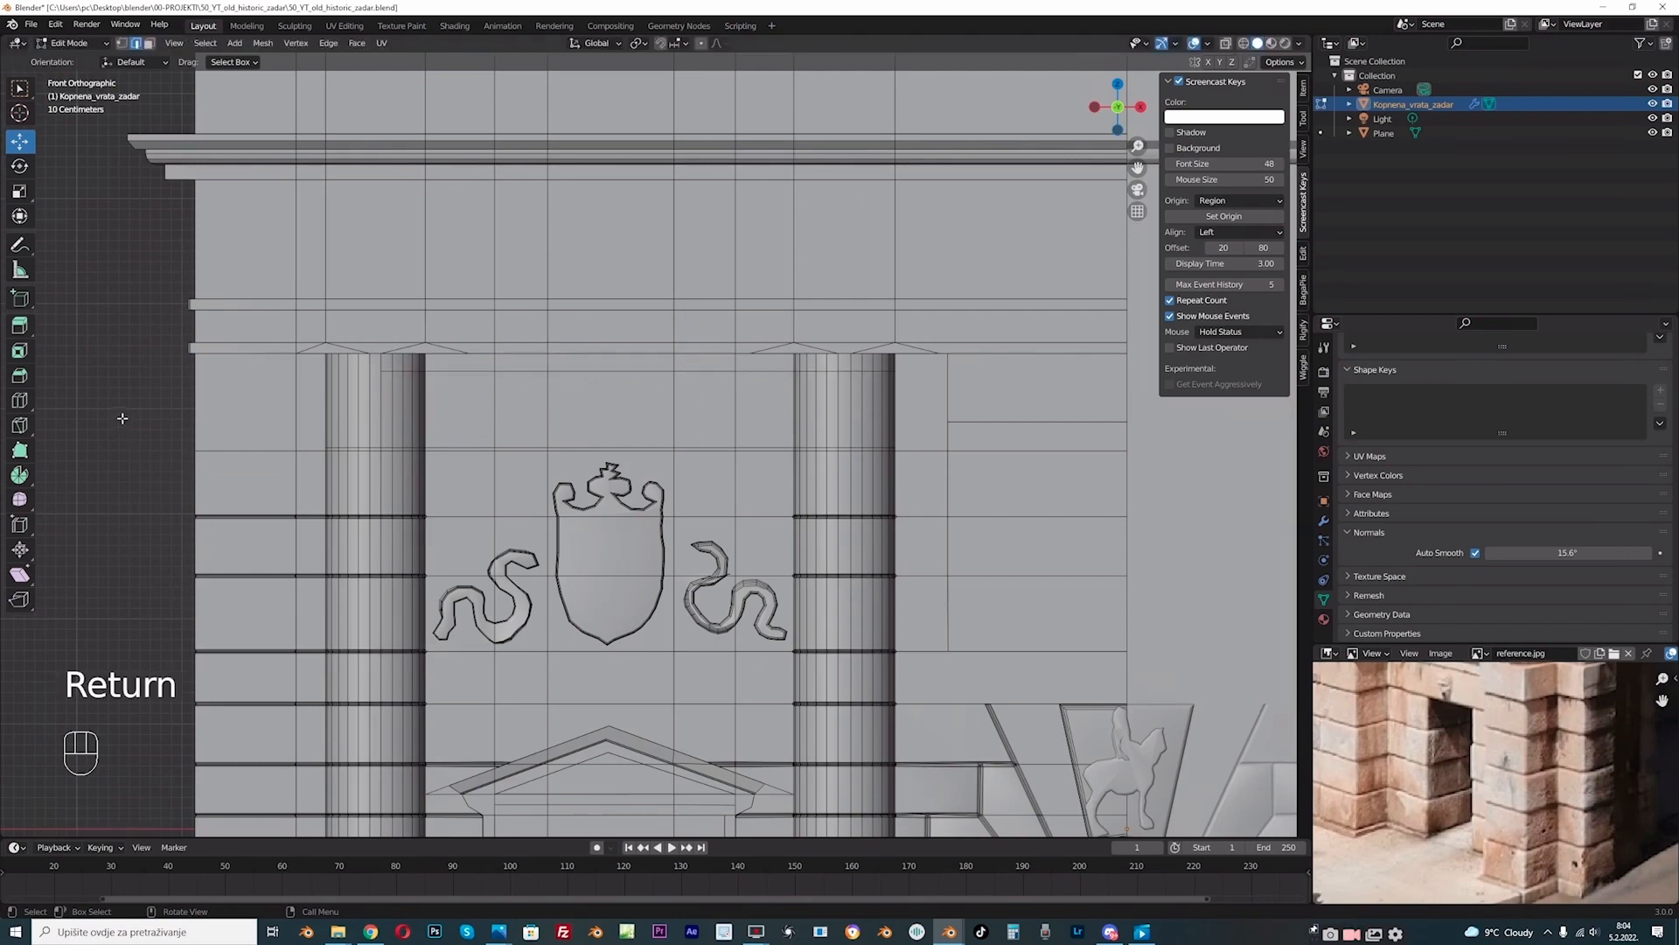
Step: Cut the upper horizontal edge from the outer column's face to its far side with an X-constrained Knife cut
key(k)
click(381, 371)
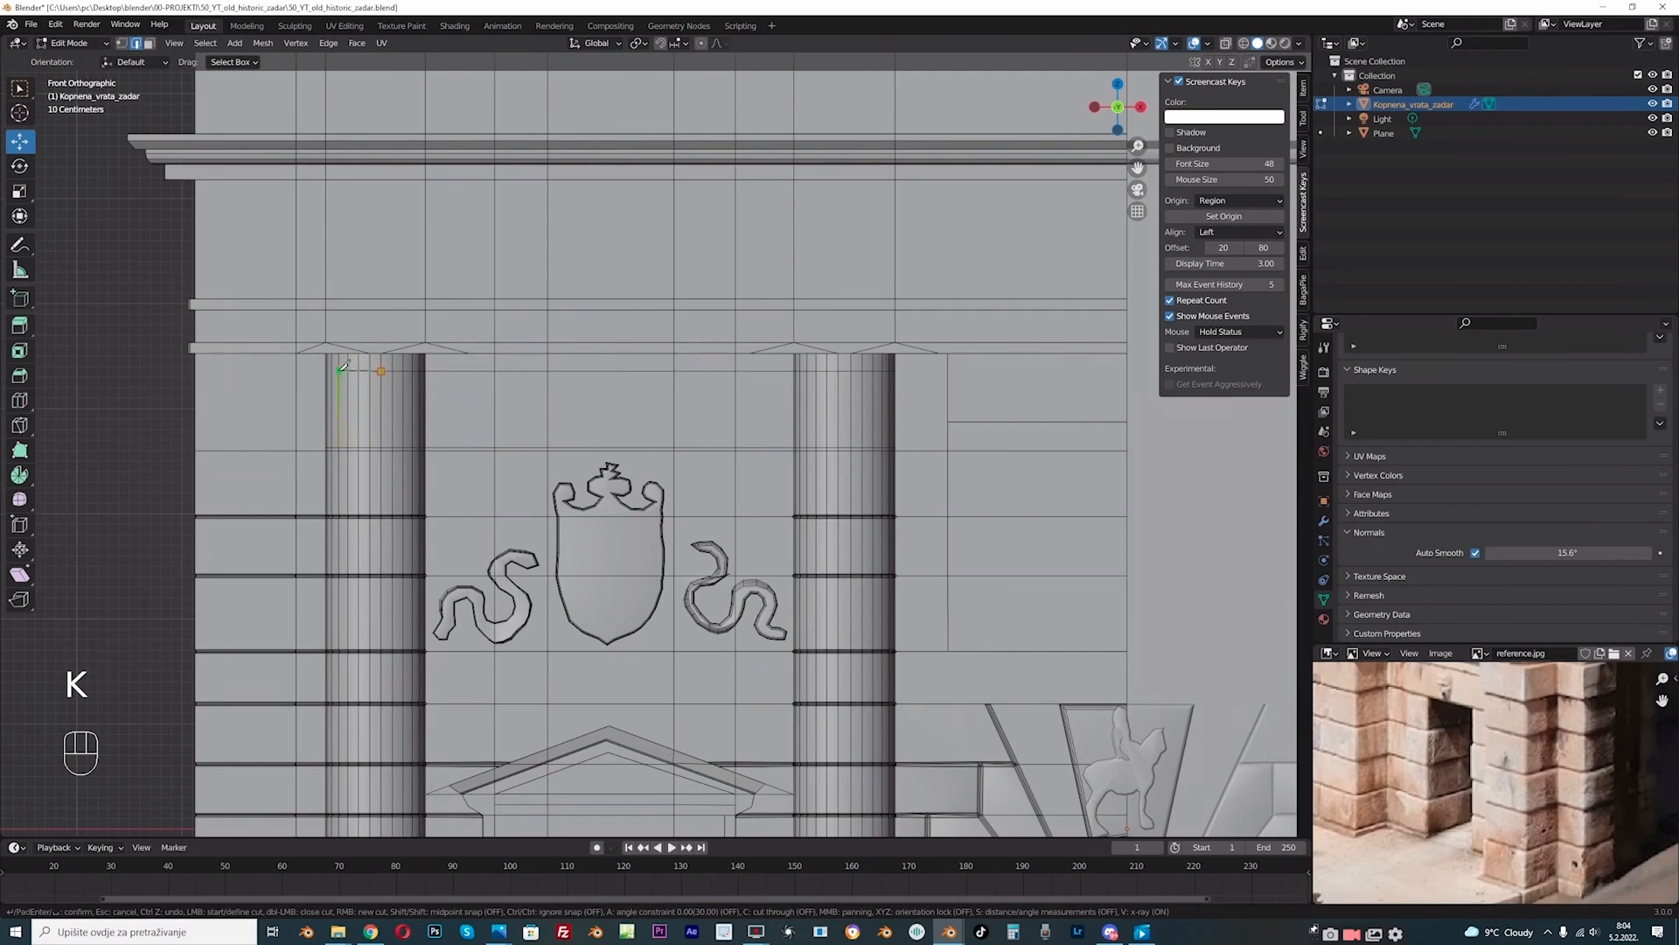
key(x)
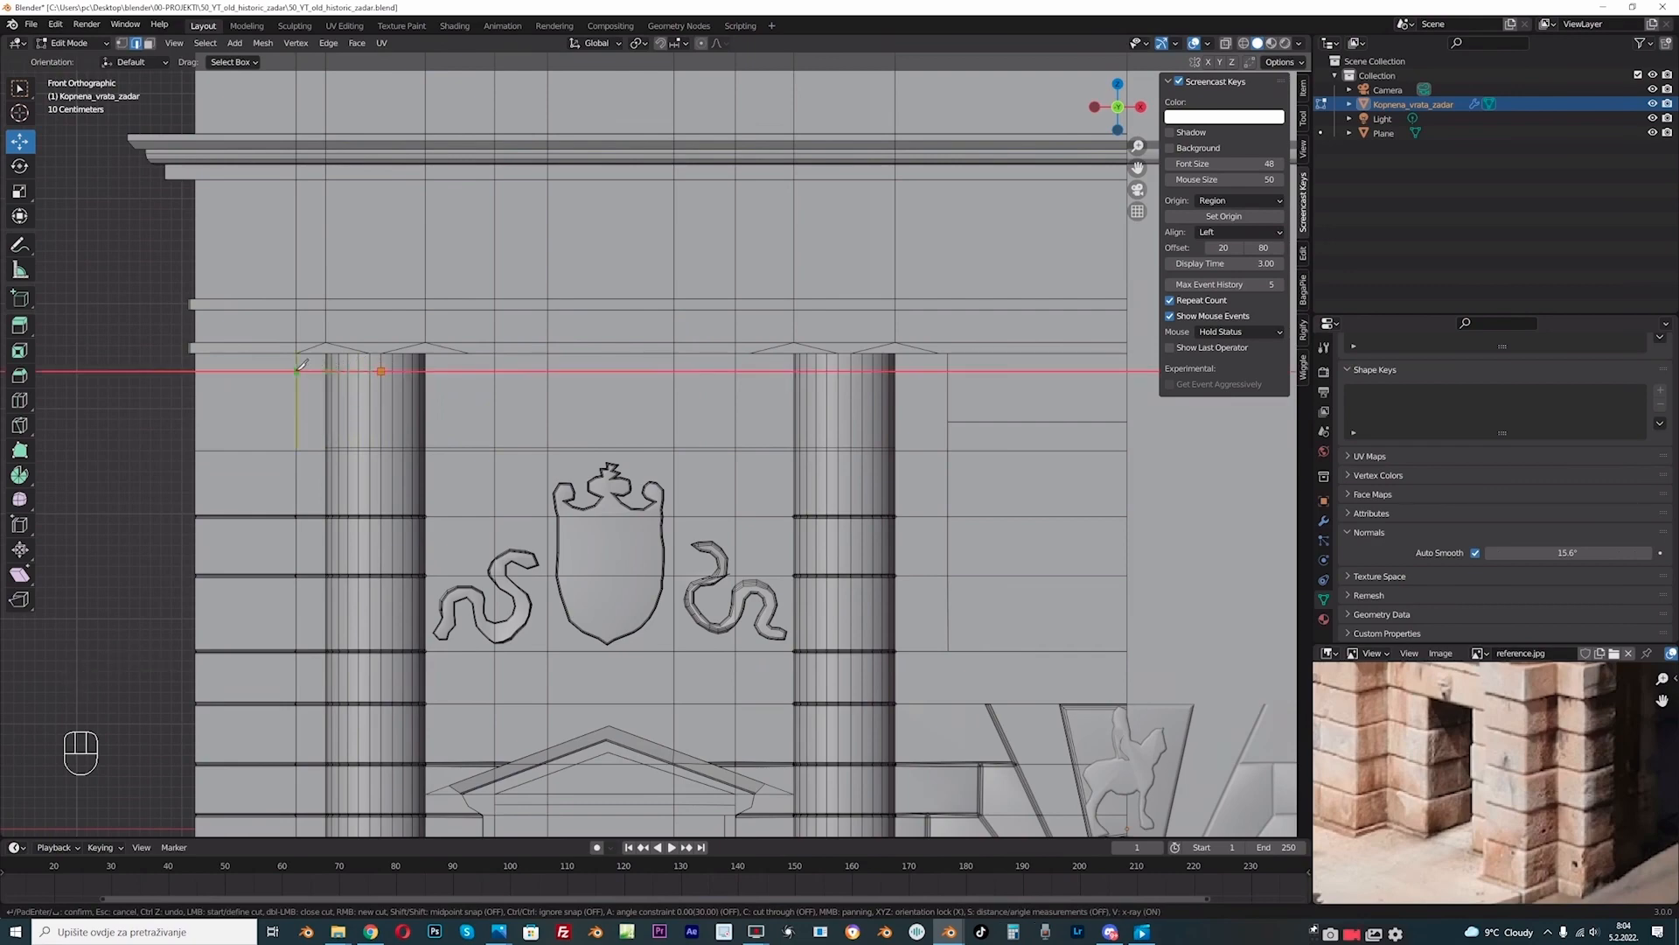
key(v)
middle_drag(300, 365, 516, 427)
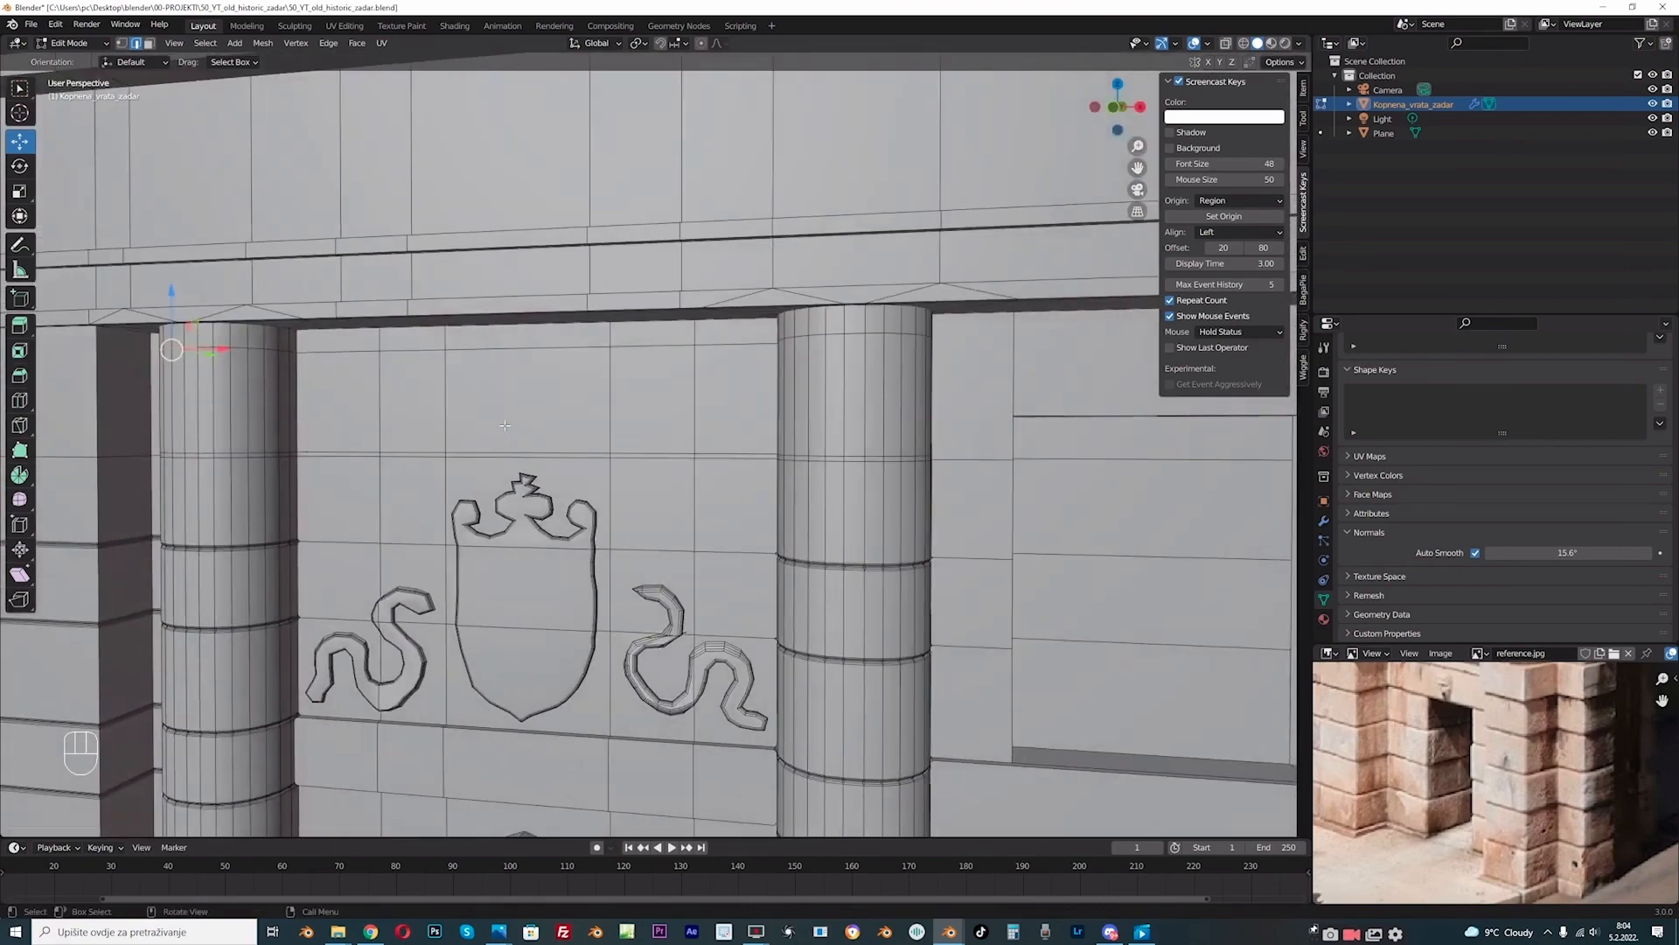
key(KP_1)
middle_drag(644, 420, 770, 416)
key(KP_1)
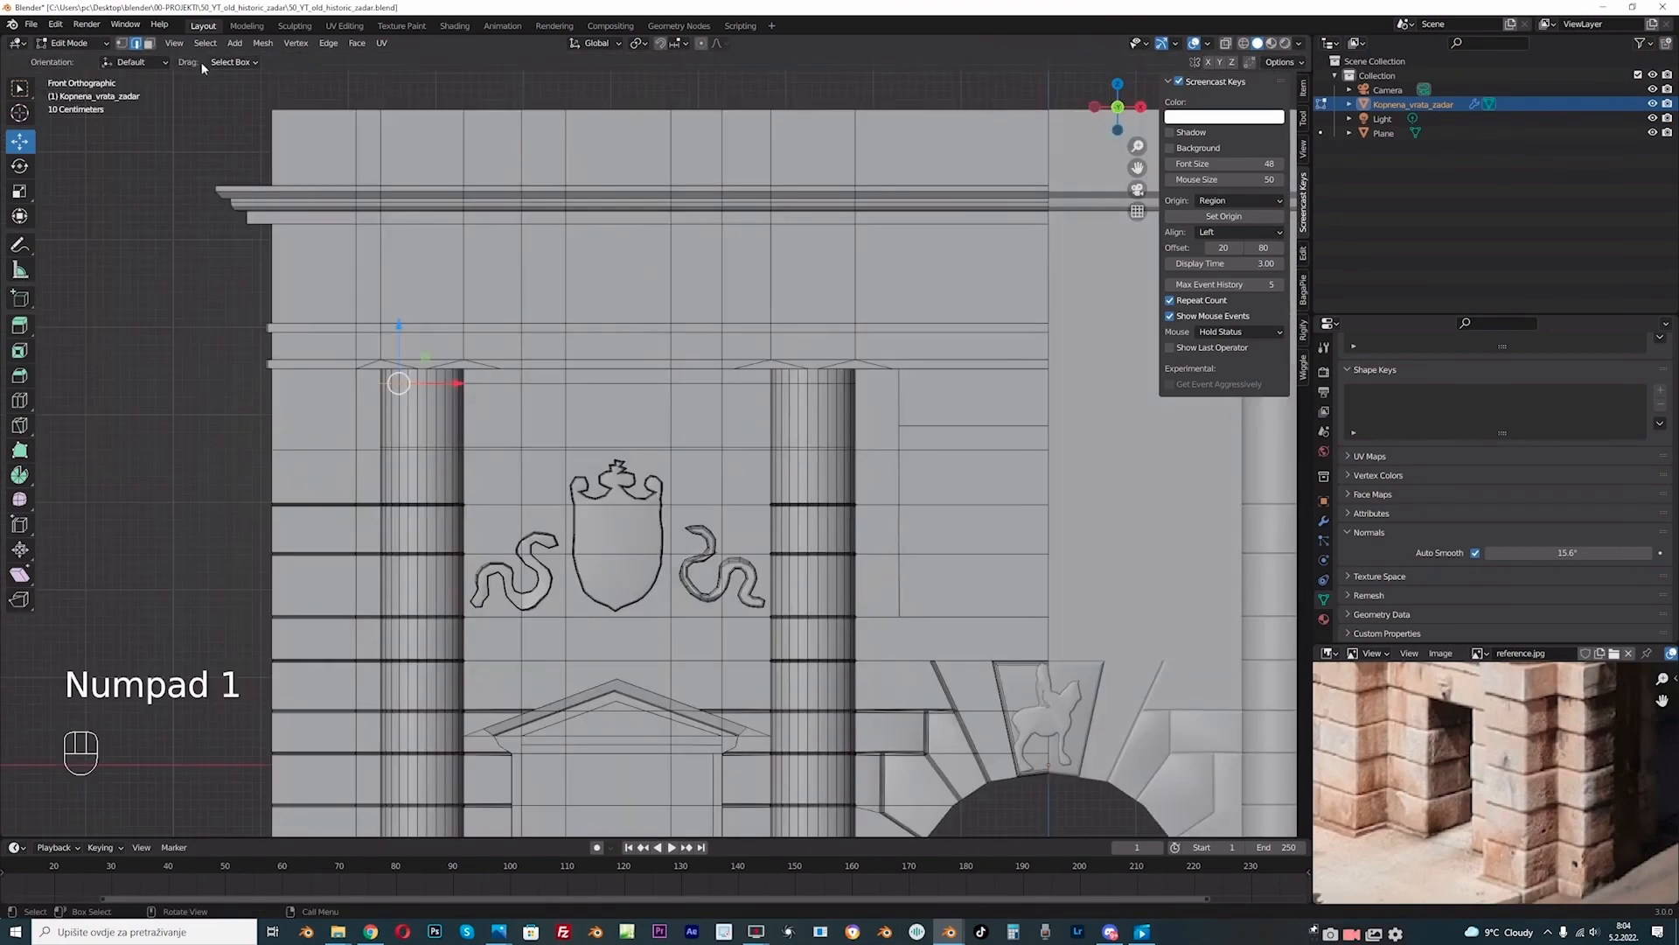
click(150, 43)
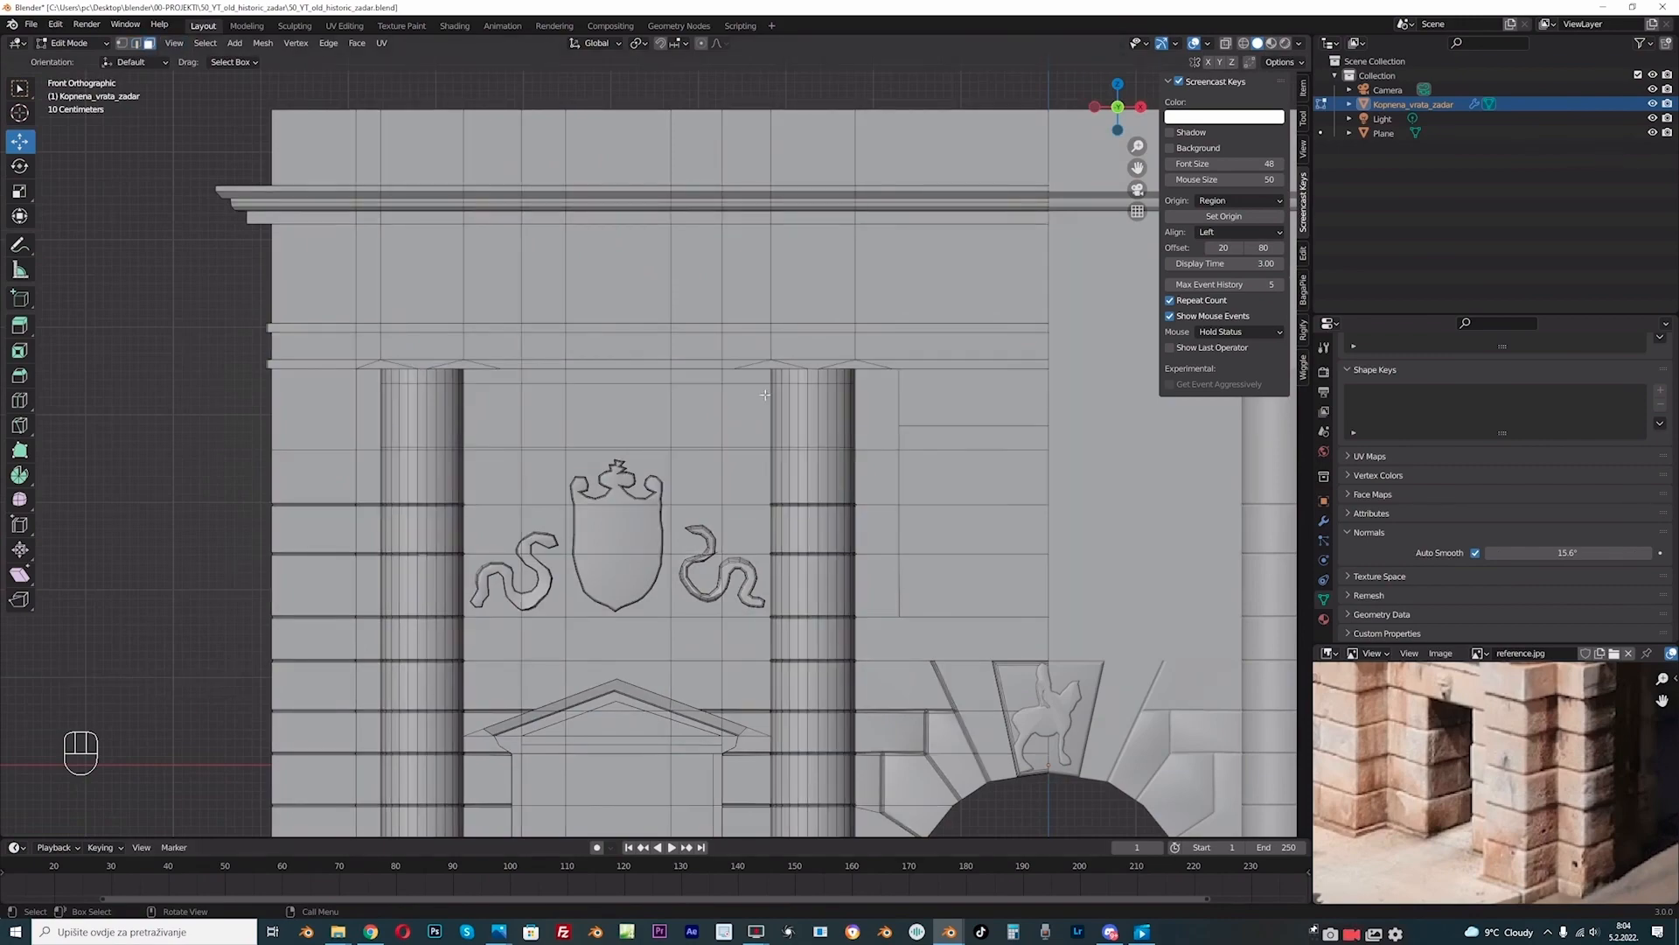
middle_drag(766, 394, 763, 434)
click(873, 410)
ctrl+click(614, 413)
middle_drag(618, 412, 951, 381)
drag(1139, 169, 1040, 177)
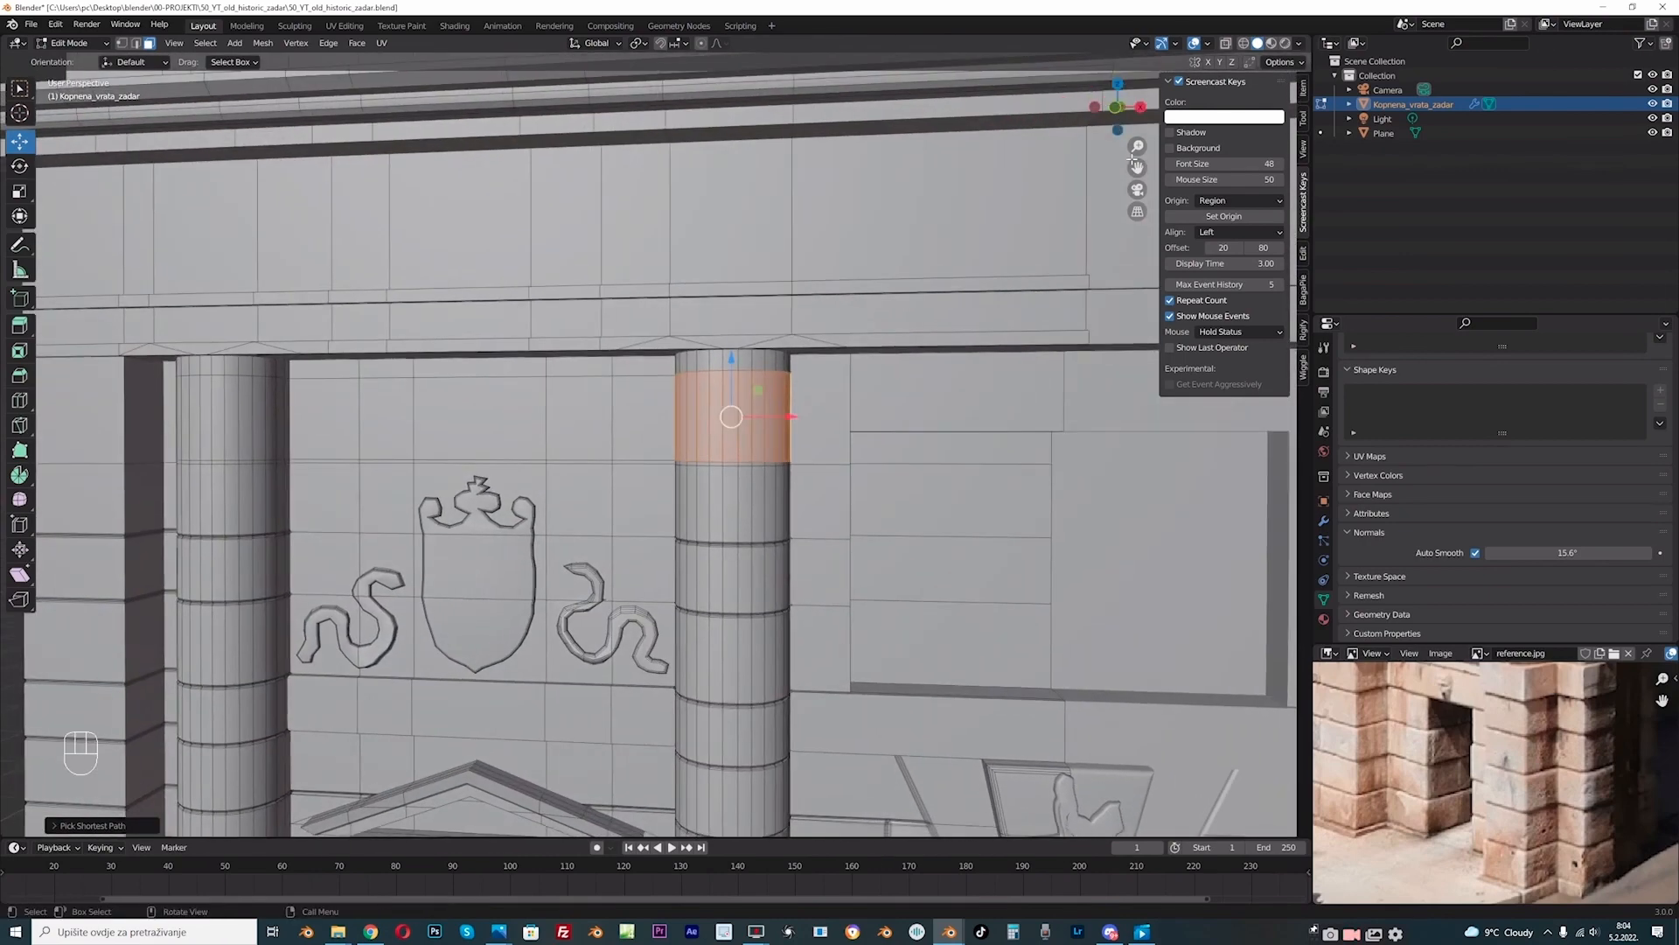
key(KP_1)
scroll(855, 390, up, 1)
key(s)
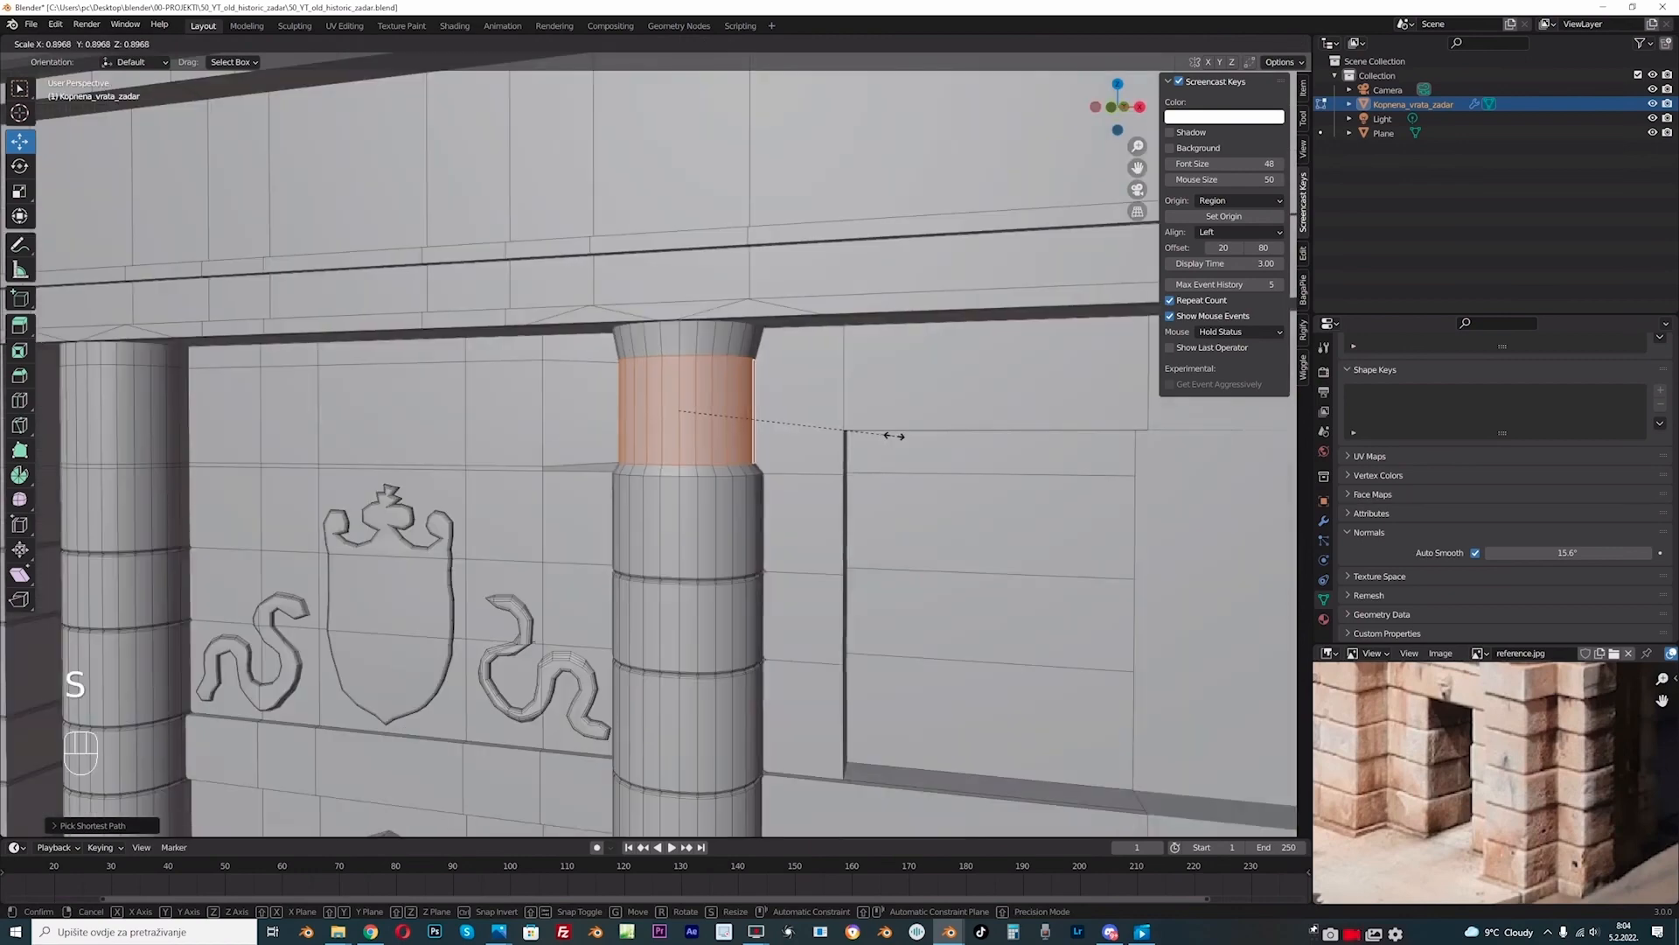
right_click(895, 436)
Step: Dissolve the extra horizontal edge row on the wall between the two columns, just above the shield's crown
middle_drag(792, 468, 849, 472)
click(724, 461)
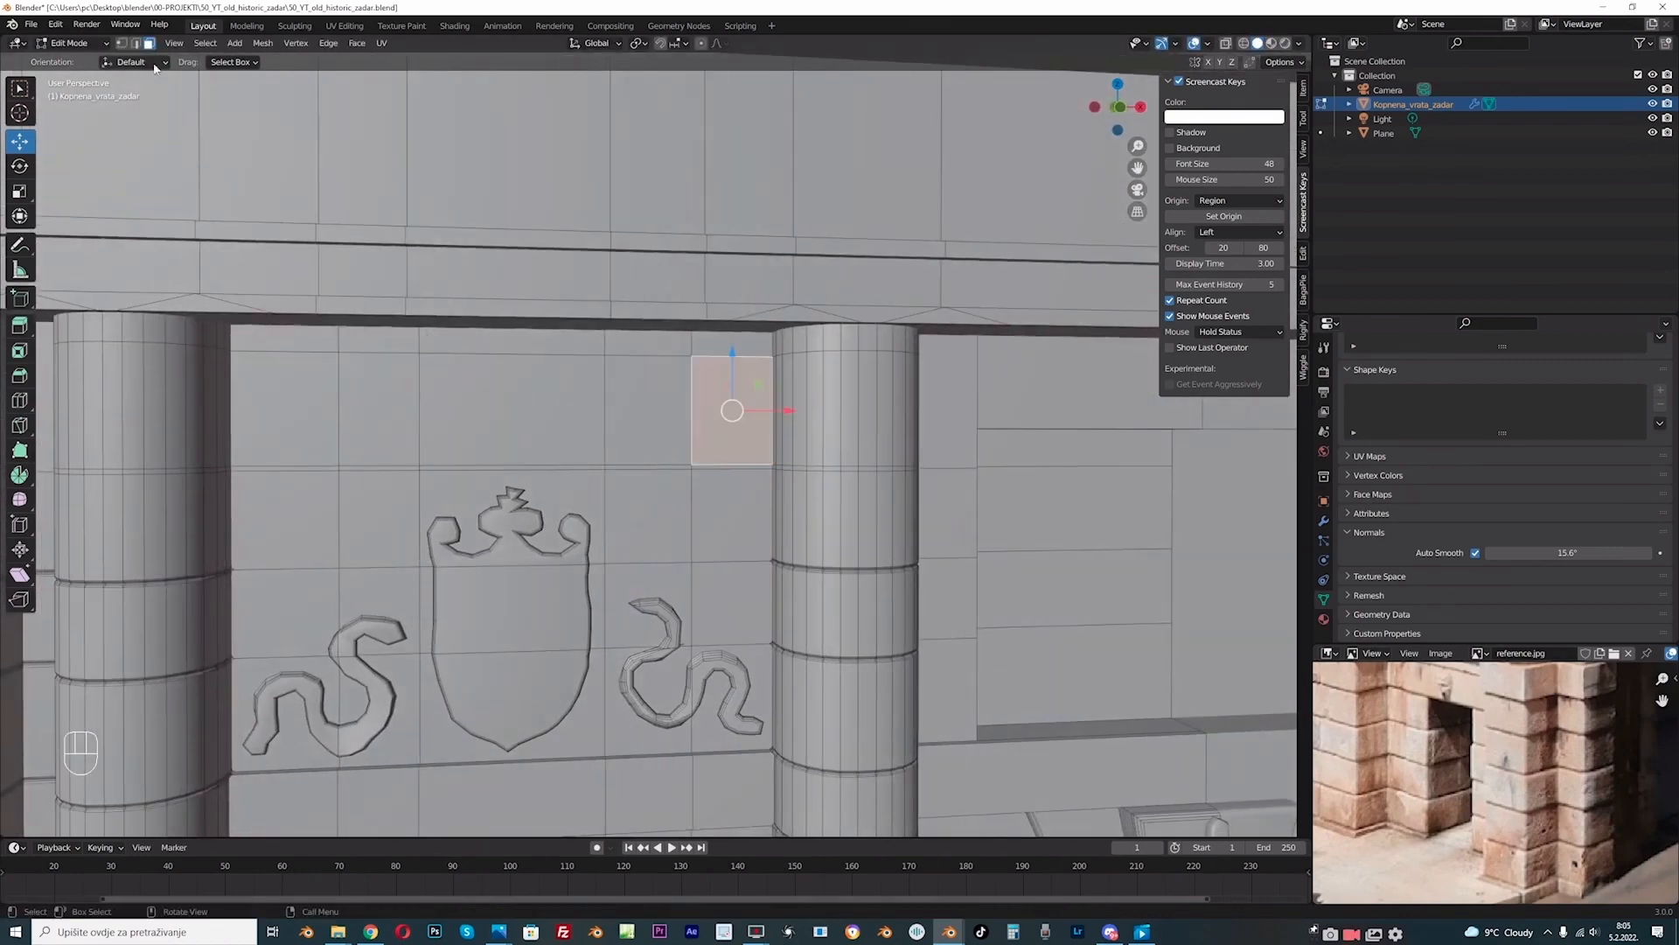
key(2)
click(304, 465)
shift+click(722, 464)
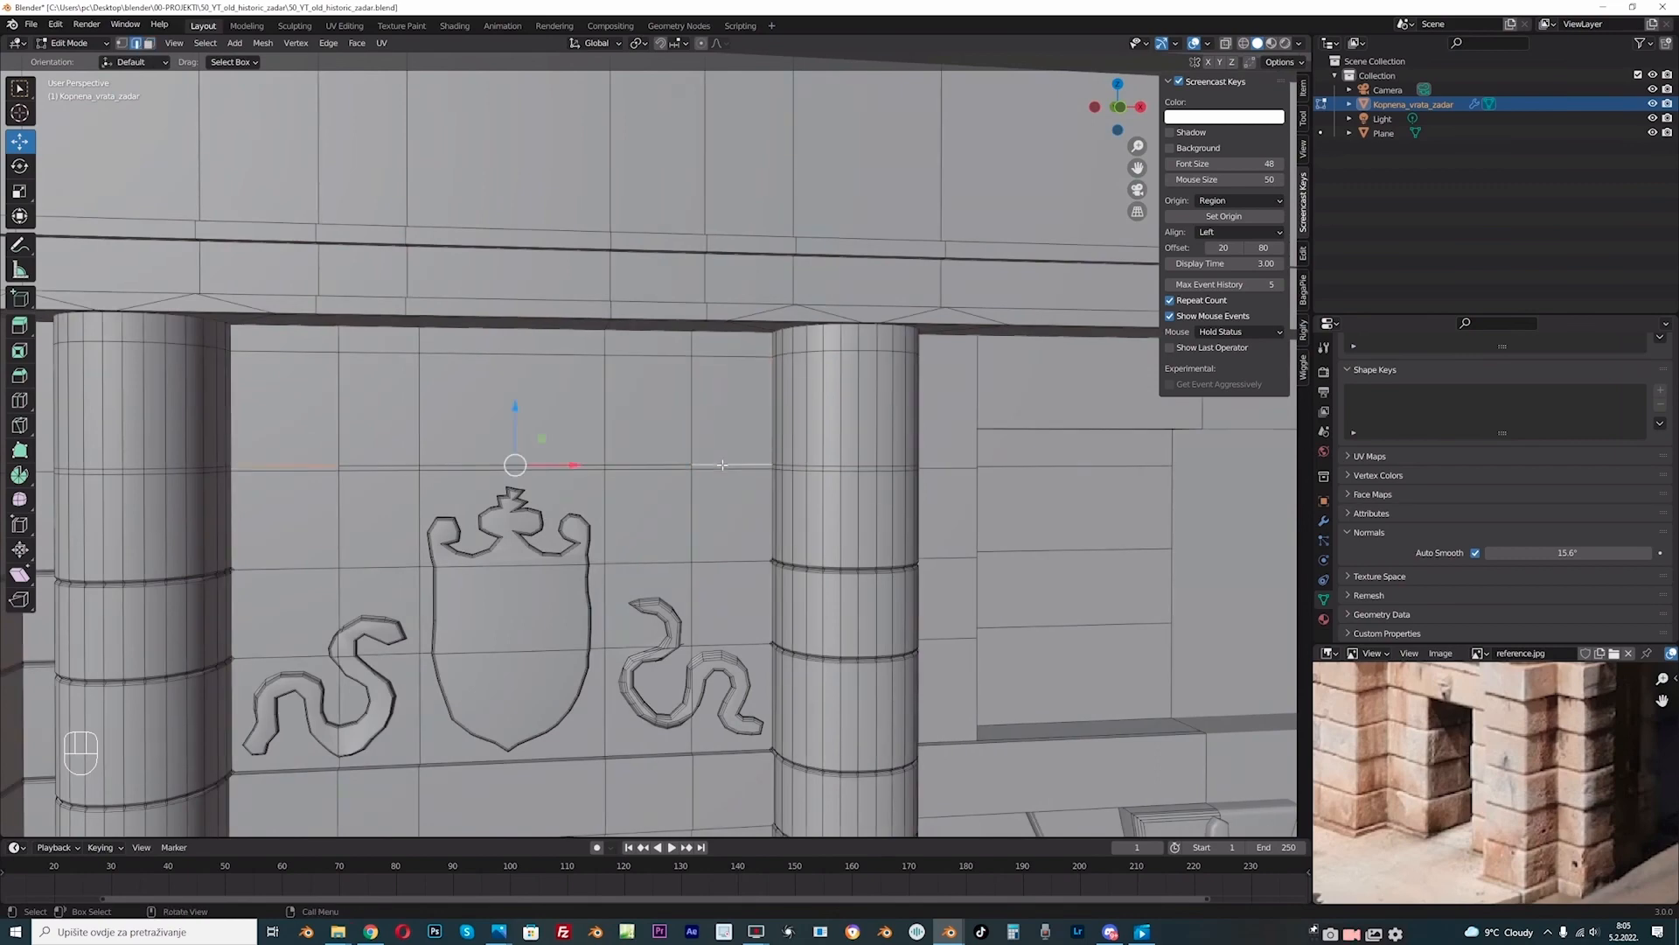
click(326, 470)
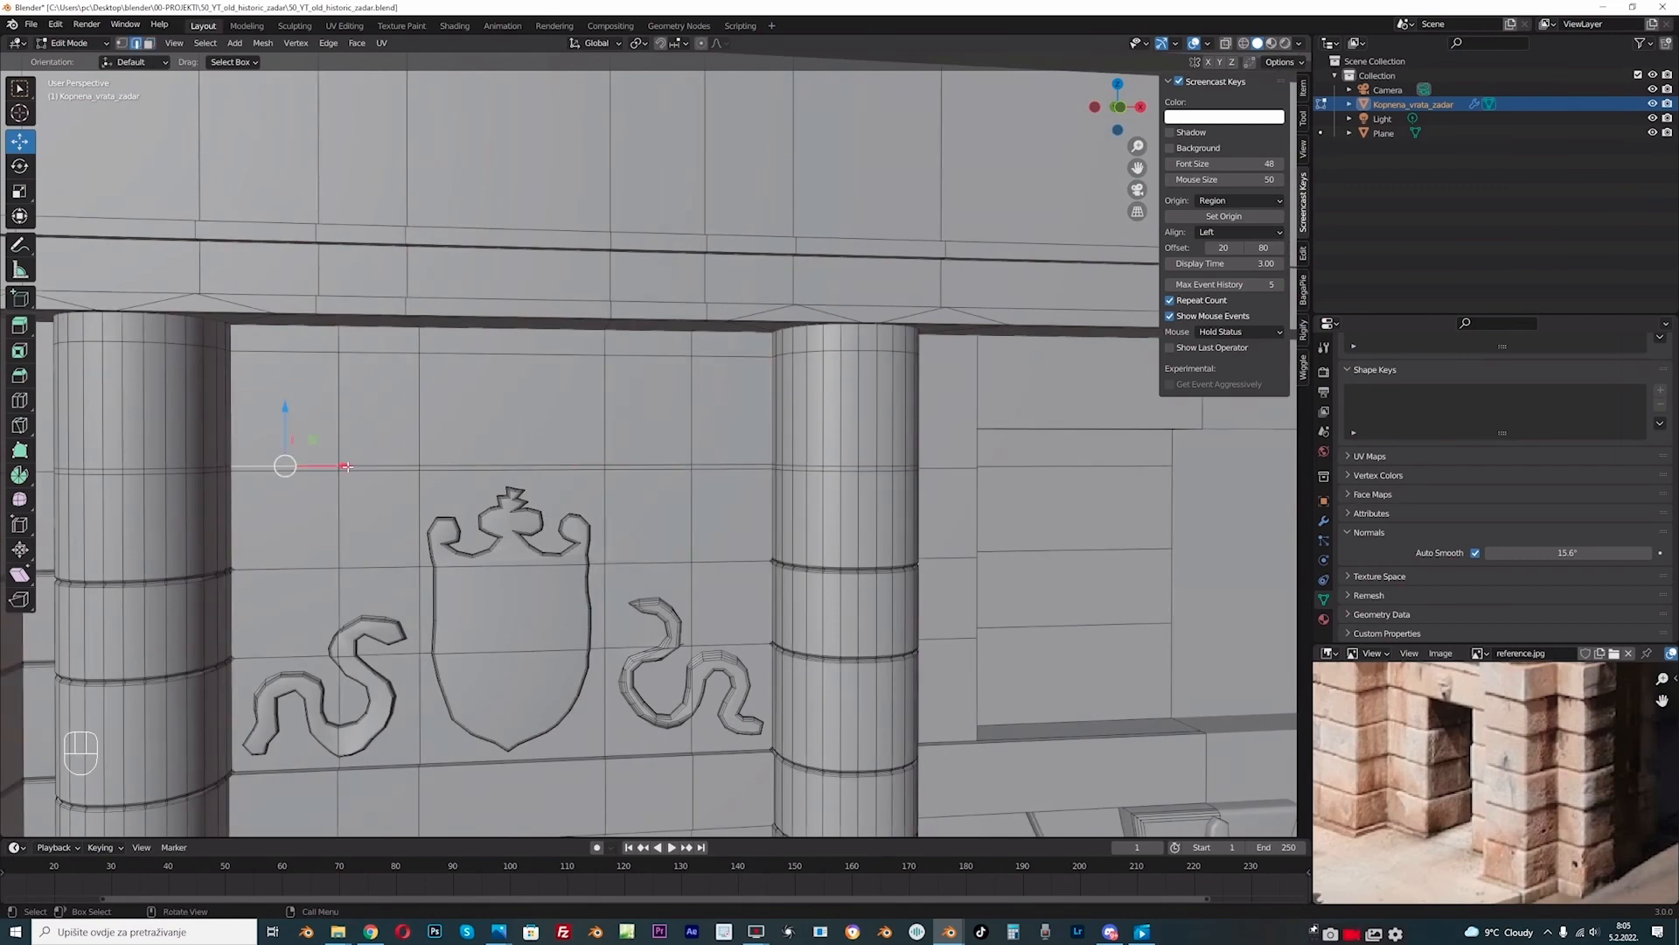
ctrl+click(724, 464)
key(Delete)
click(724, 467)
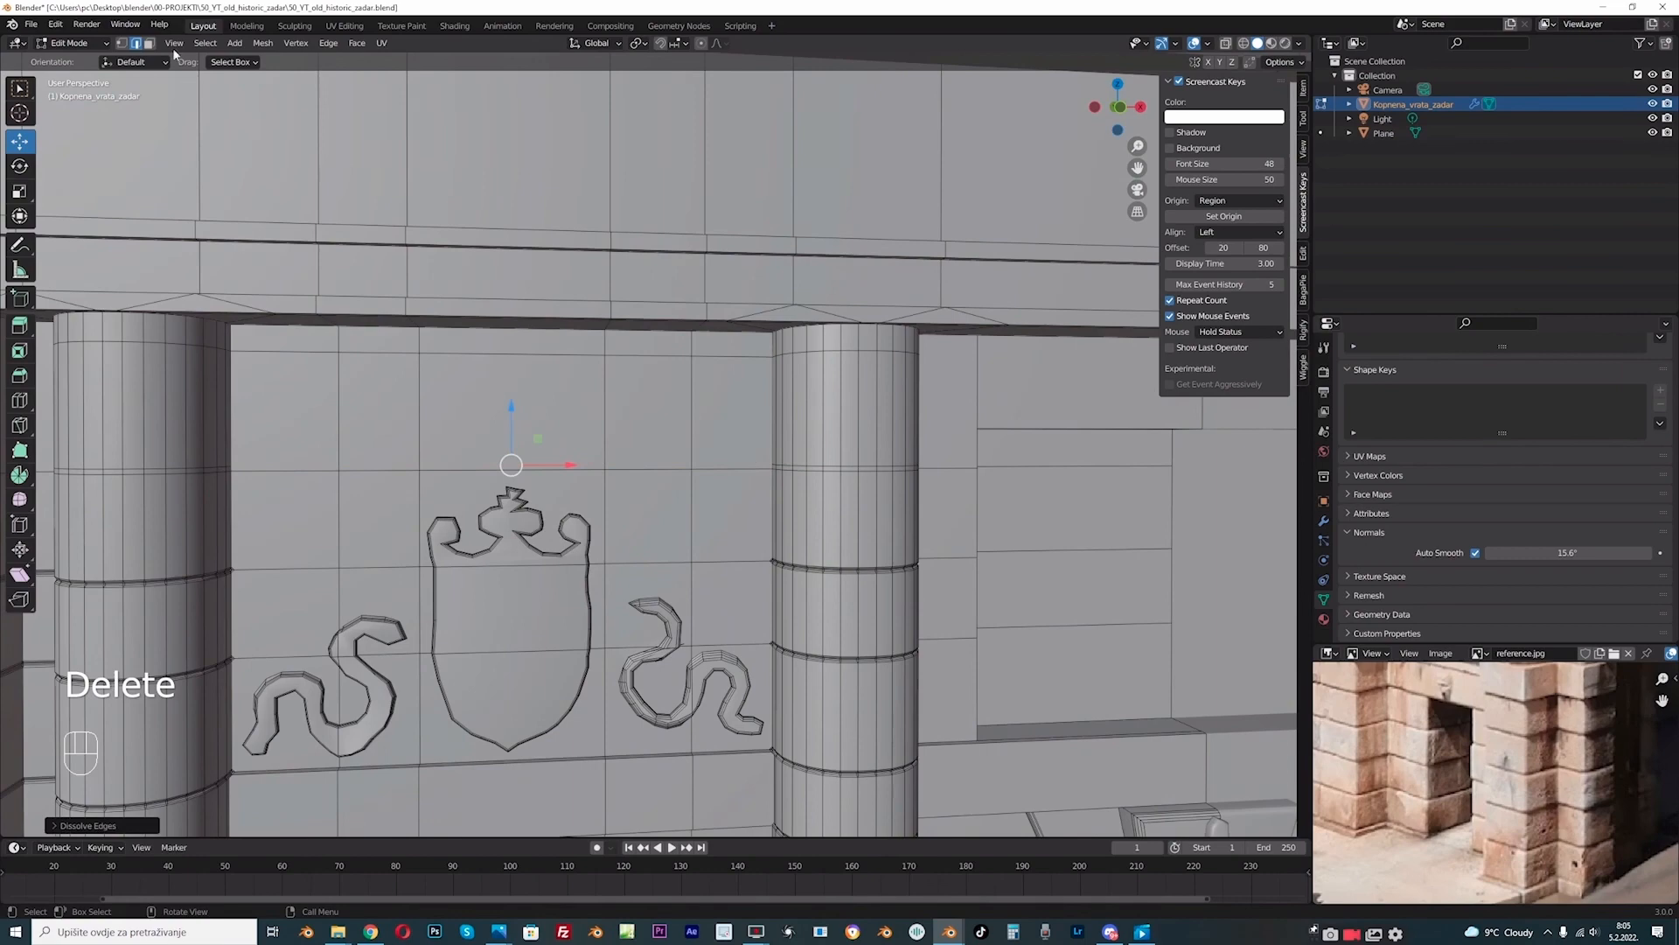
click(148, 43)
middle_drag(547, 394, 581, 394)
click(836, 401)
middle_drag(862, 410, 997, 458)
shift+click(704, 435)
click(834, 409)
ctrl+click(695, 420)
key(s)
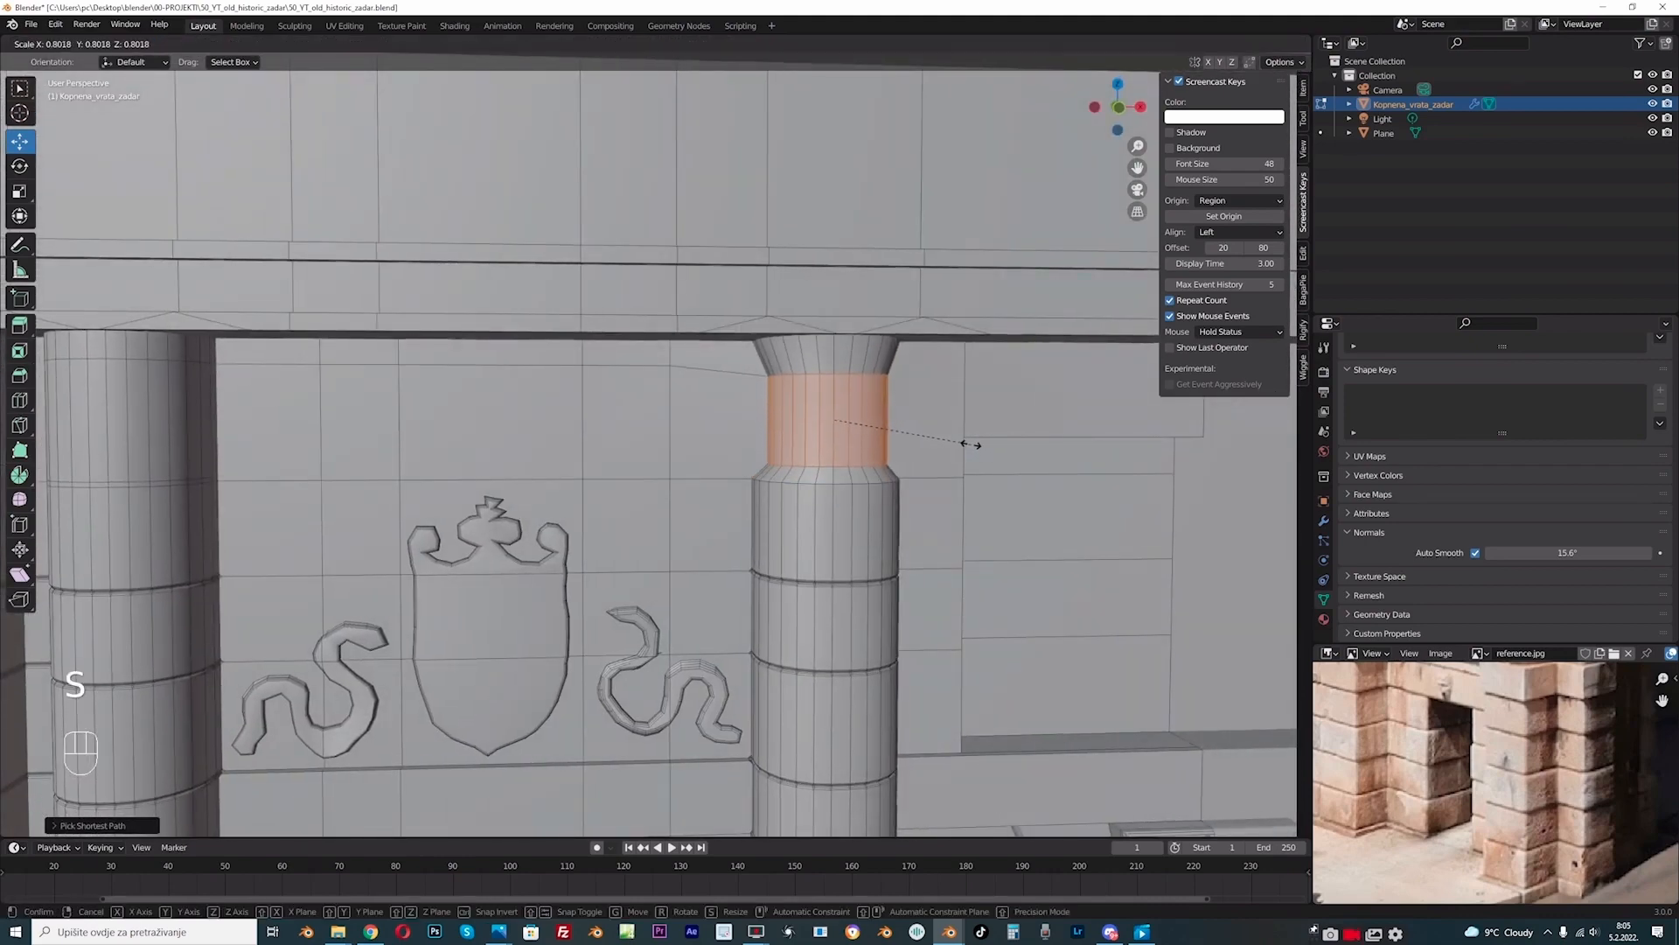
right_click(971, 444)
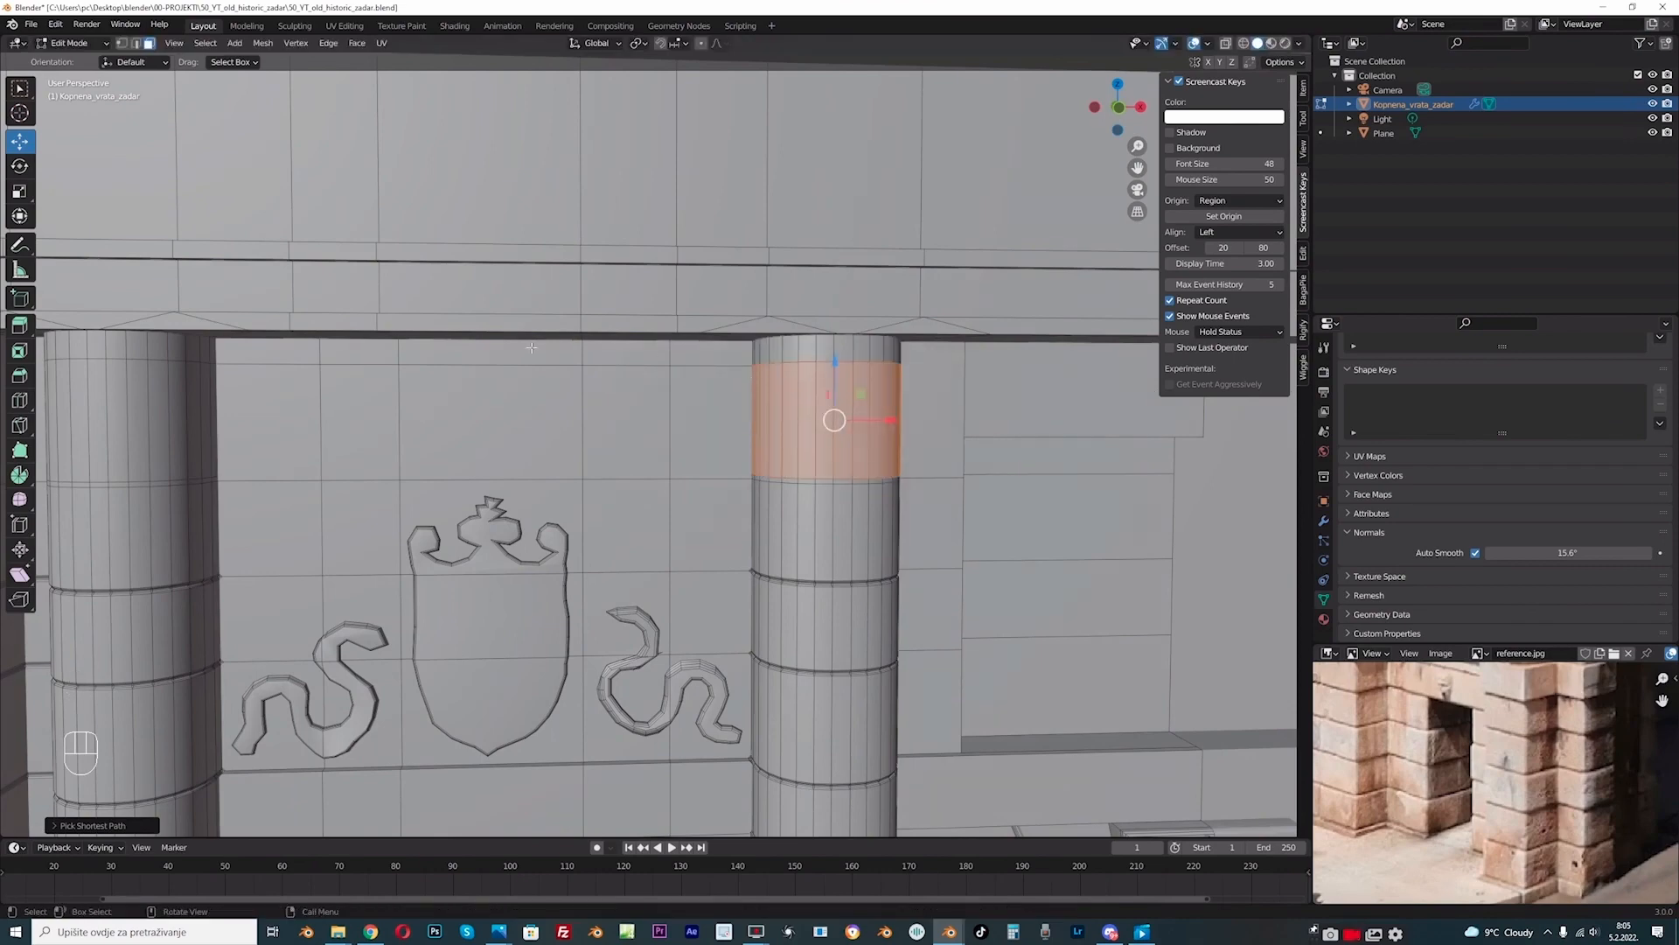
Step: Dissolve the upper horizontal edge row on the wall between the columns, just below the entablature
click(298, 357)
click(136, 42)
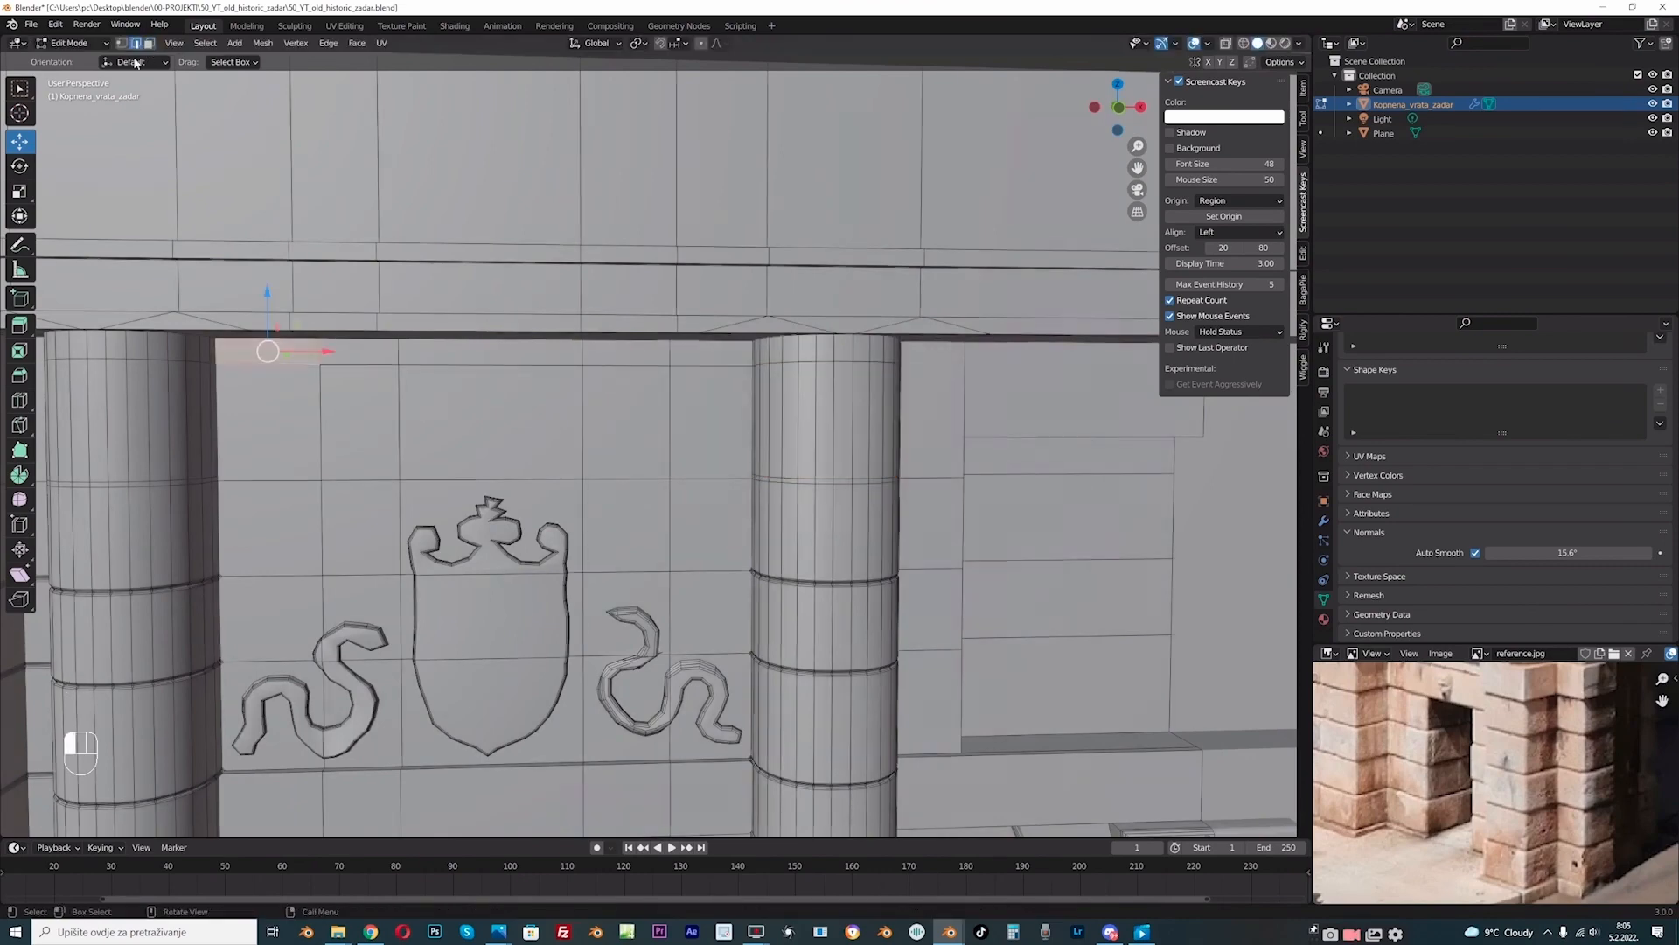
scroll(417, 427, down, 3)
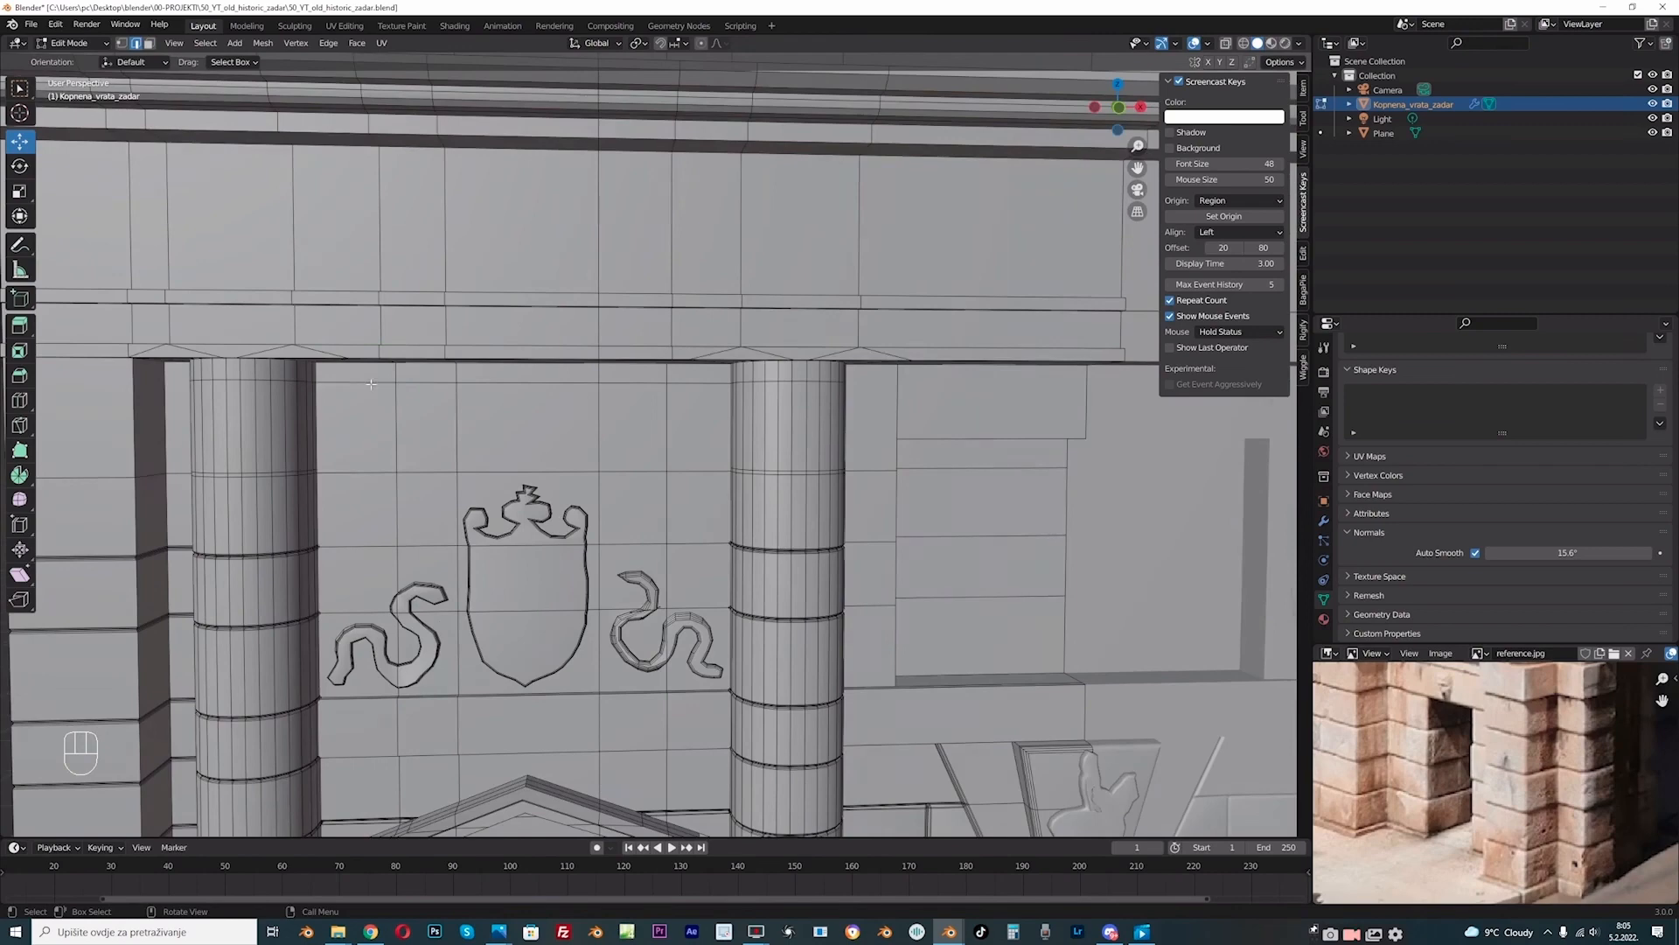
click(371, 383)
ctrl+click(731, 382)
key(Delete)
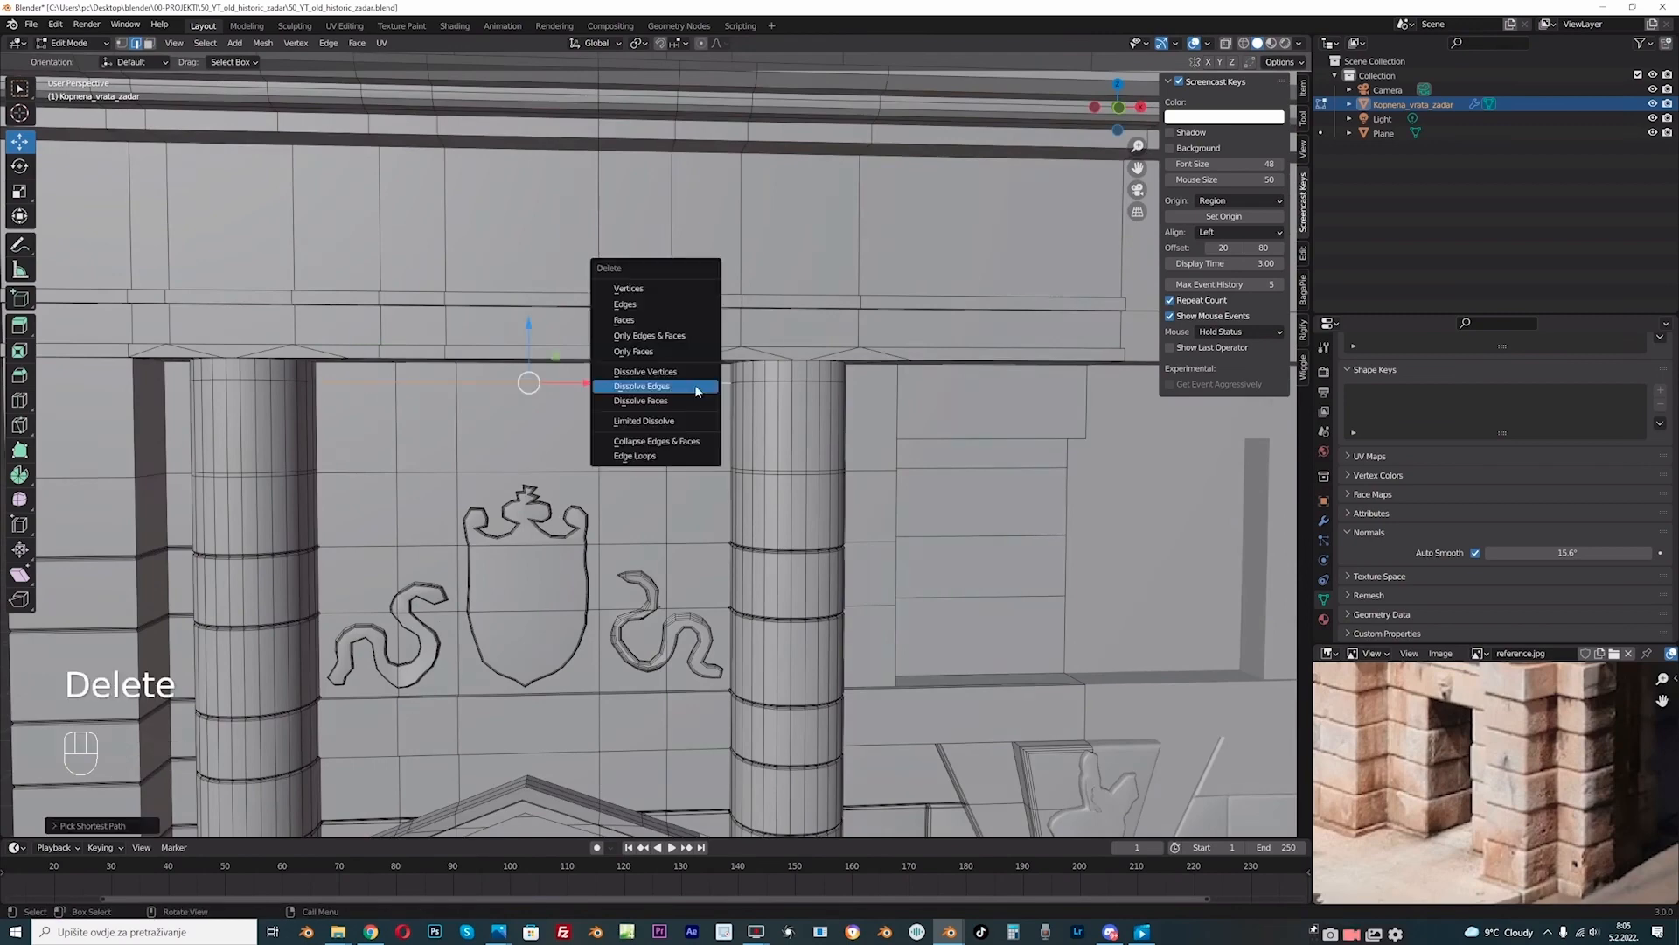
click(697, 387)
scroll(299, 349, up, 1)
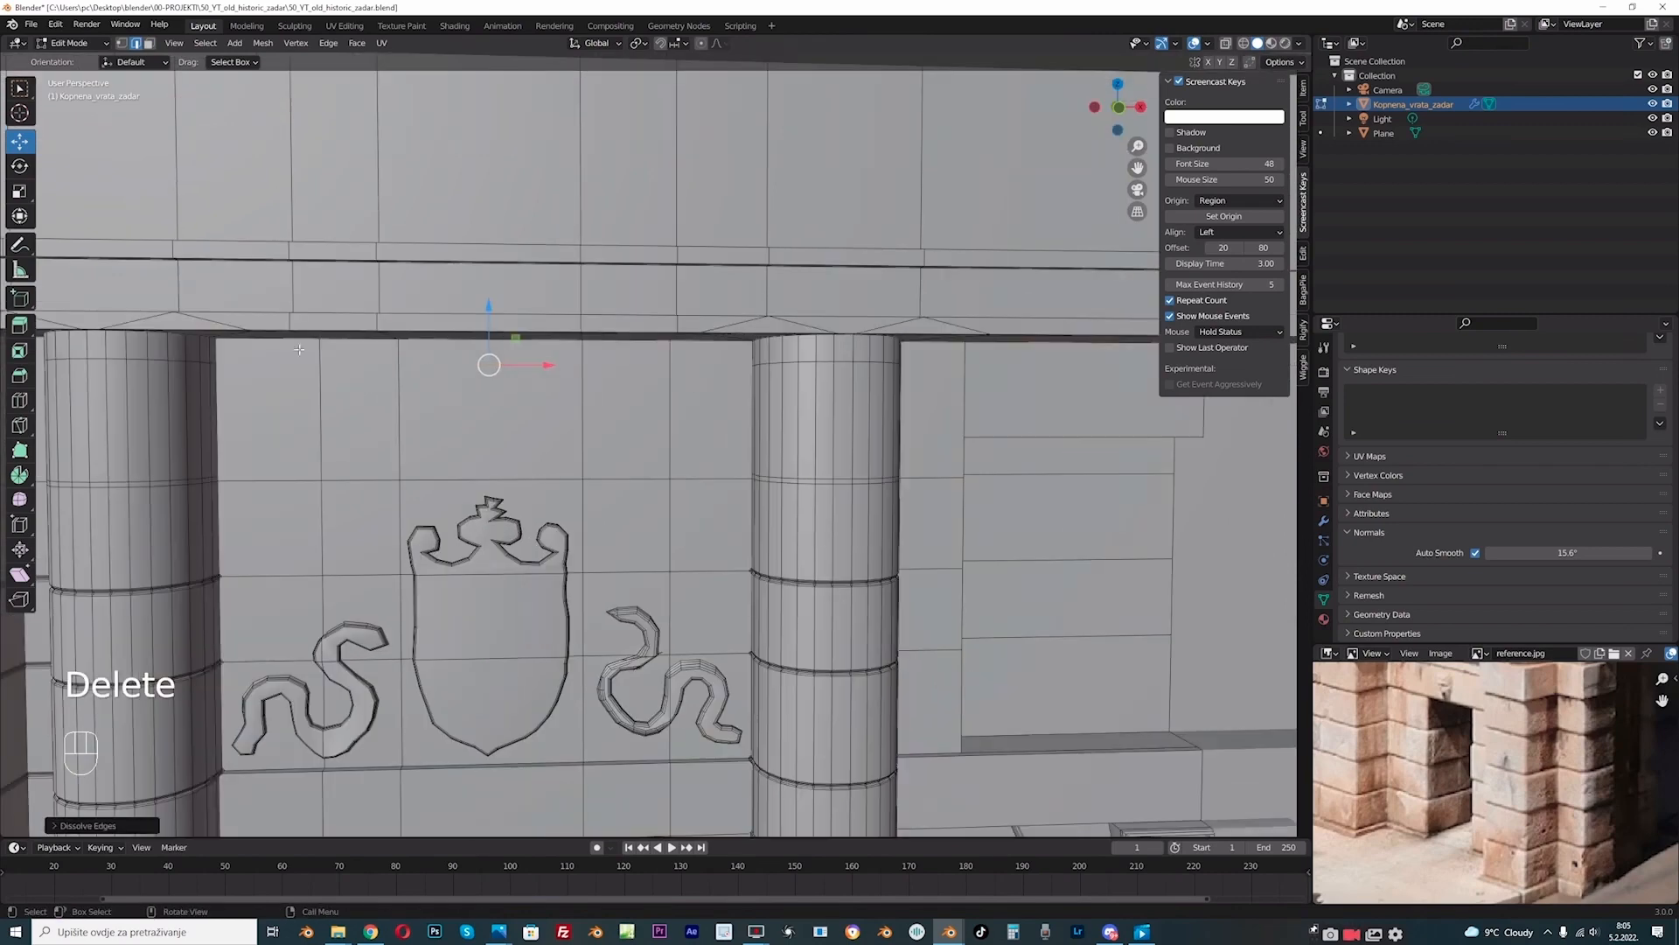
Step: Select the face band just below the top of the inner column and scale it to about 0.81 to form a neck
click(150, 43)
middle_drag(814, 402, 875, 415)
shift+click(561, 421)
ctrl+click(755, 409)
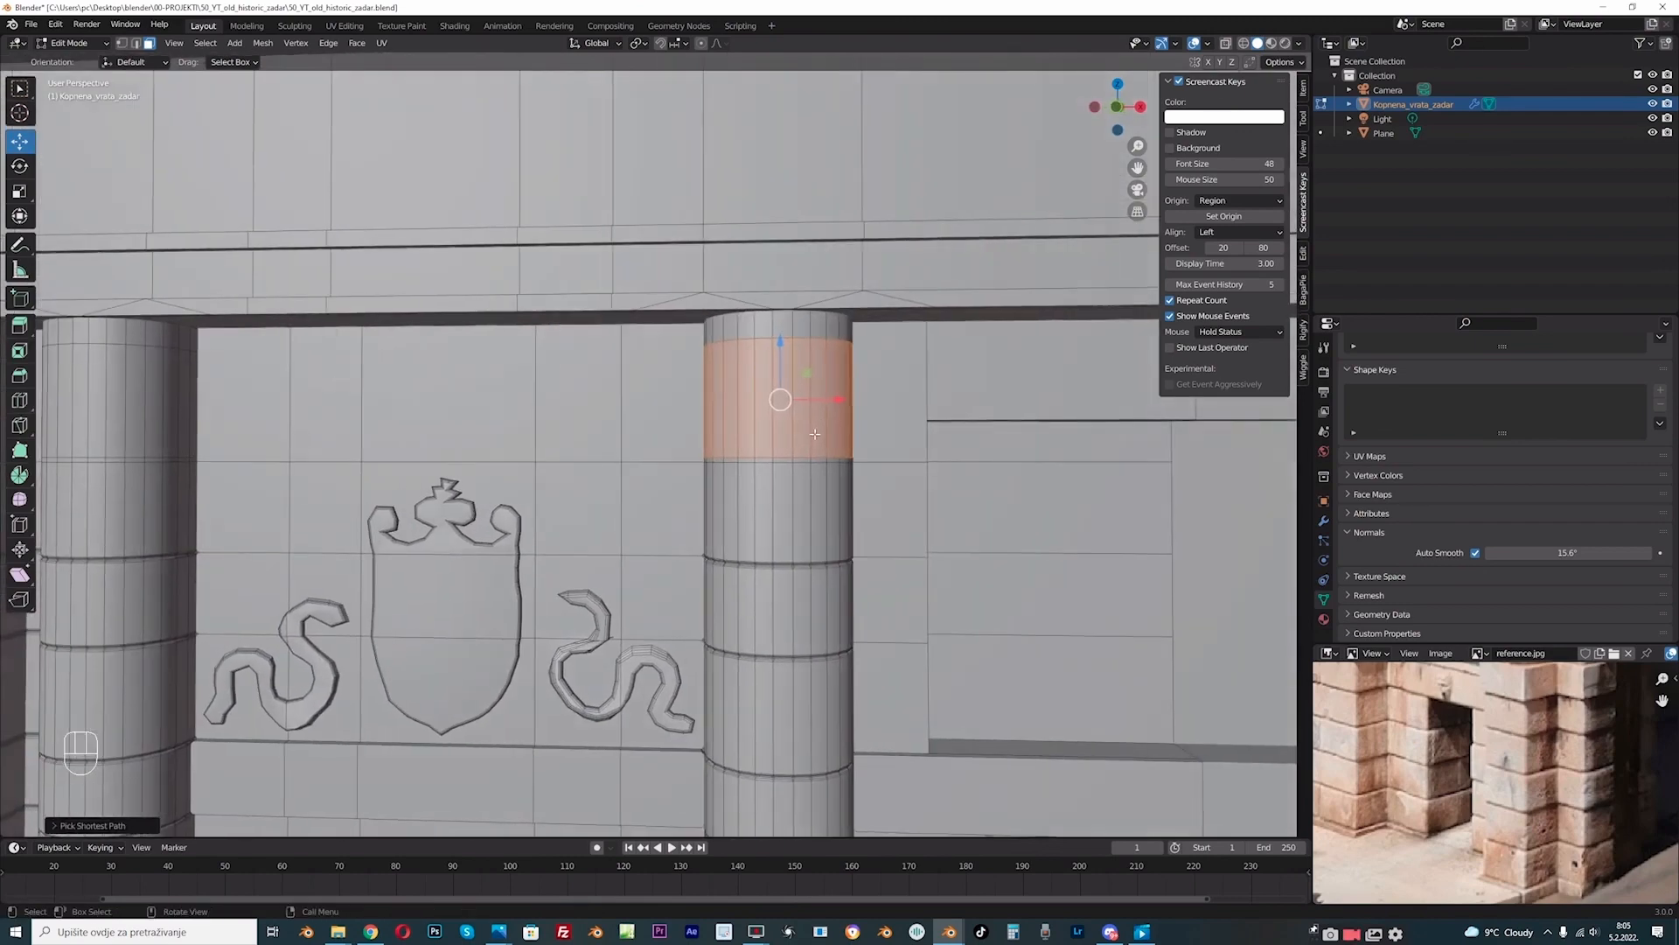
key(s)
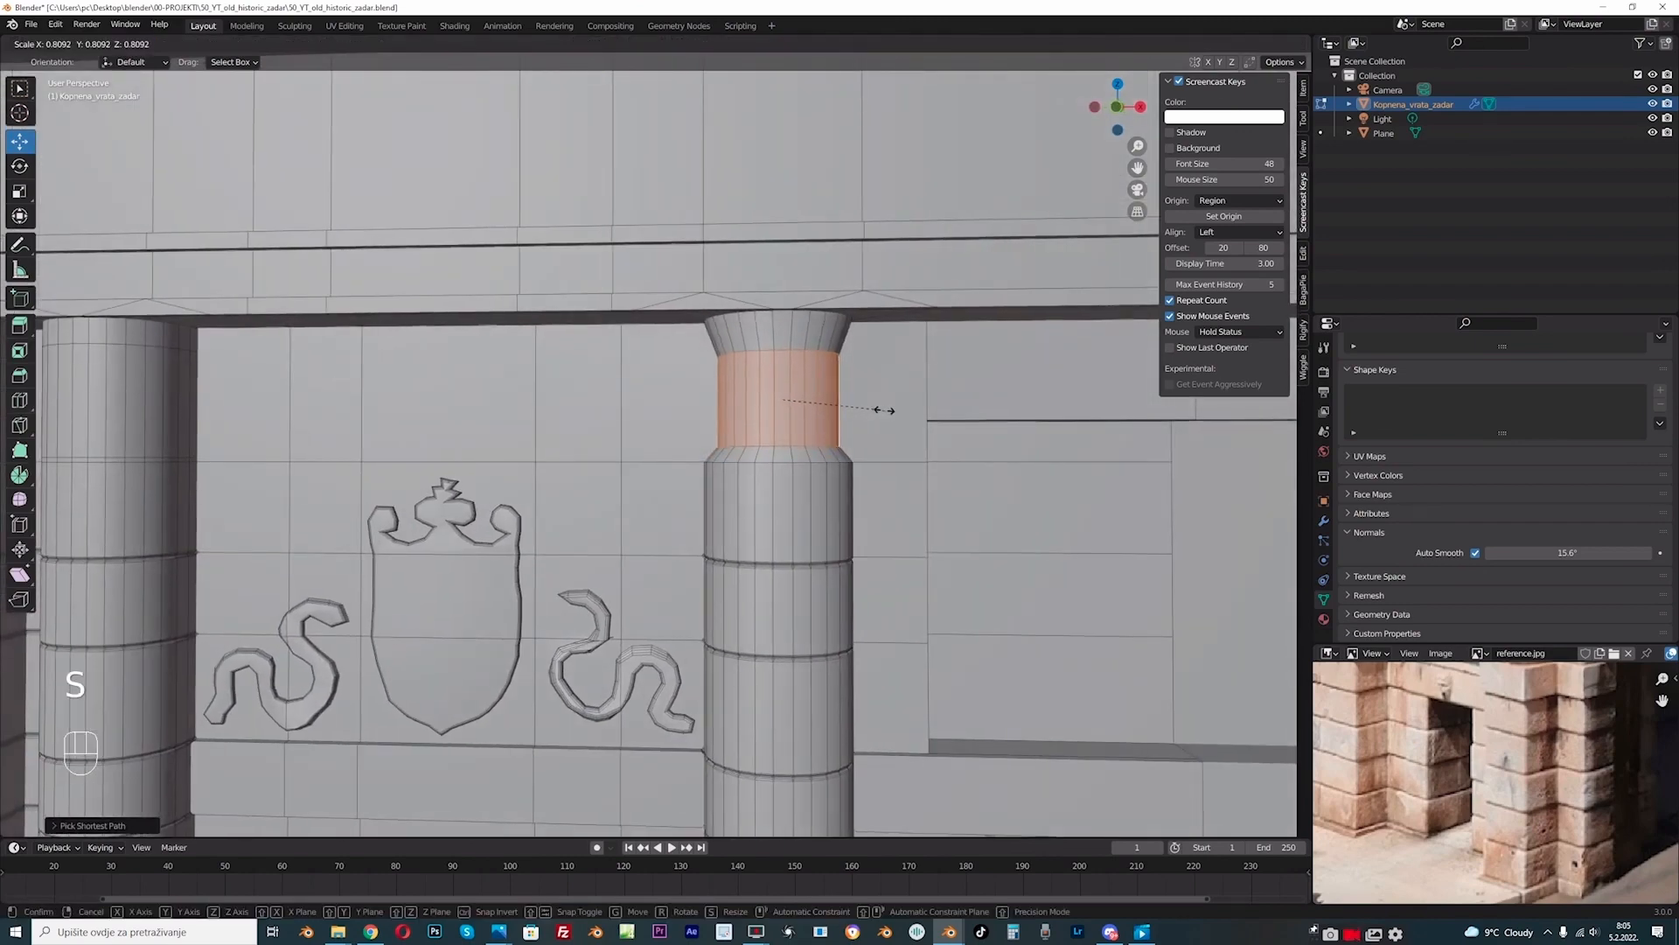
click(881, 412)
Step: Compare the narrowed column neck with the gate photo in the browser, then inspect both column tops in Blender
click(369, 932)
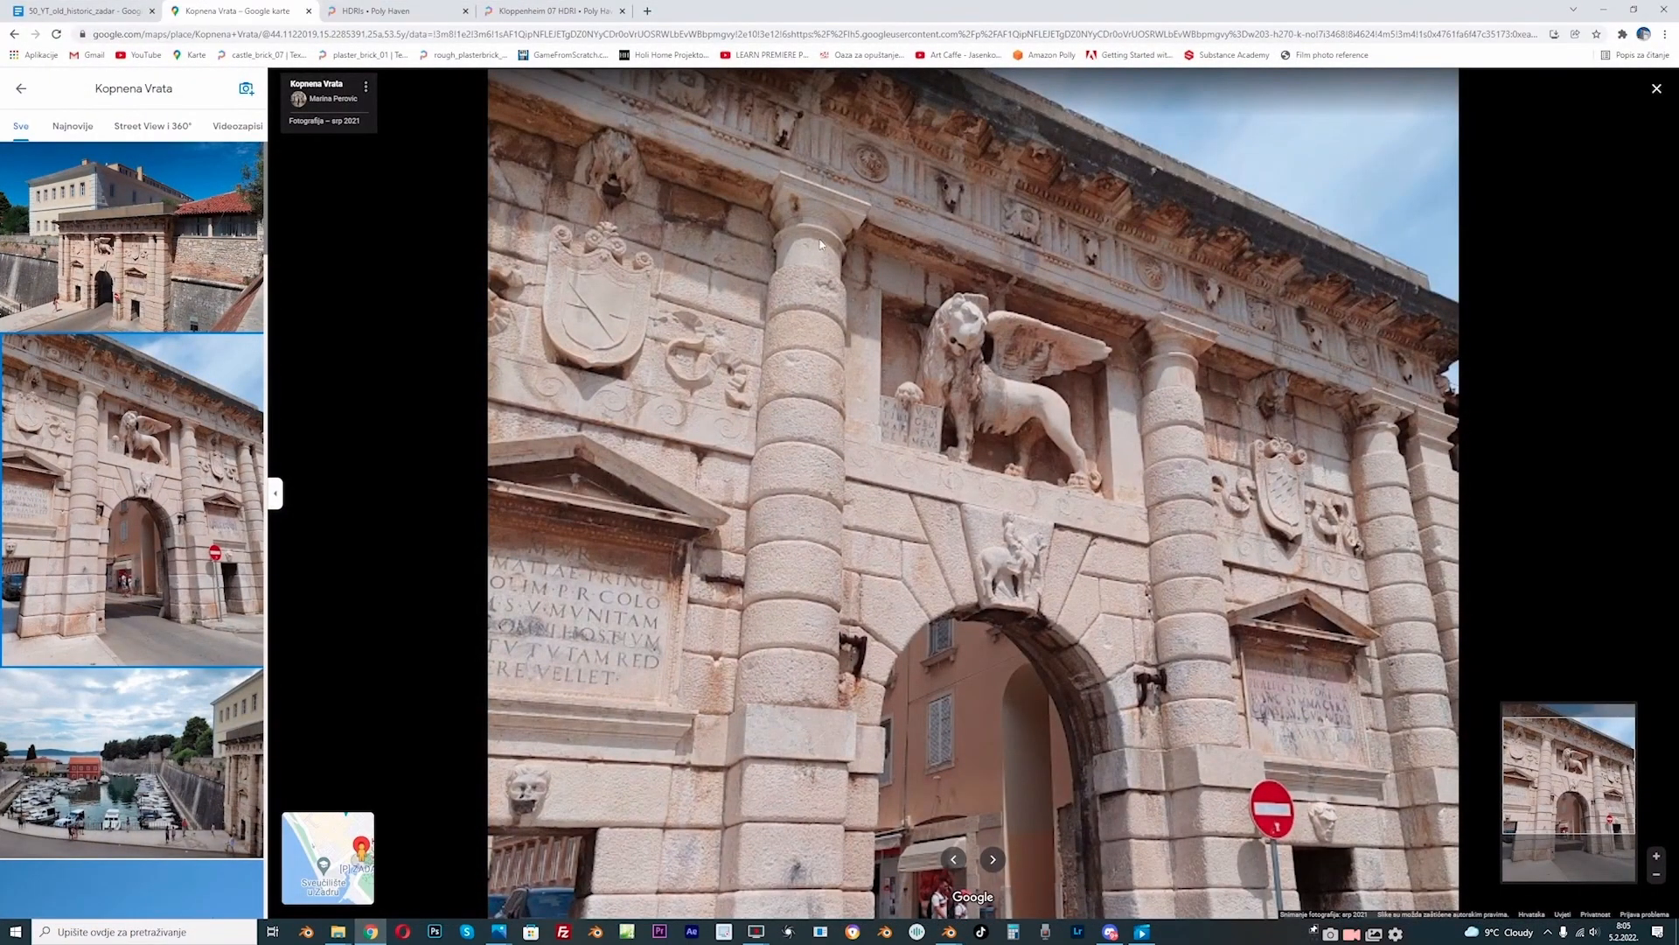
click(382, 932)
middle_drag(682, 490, 722, 498)
scroll(722, 498, down, 1)
middle_drag(835, 335, 352, 423)
click(184, 428)
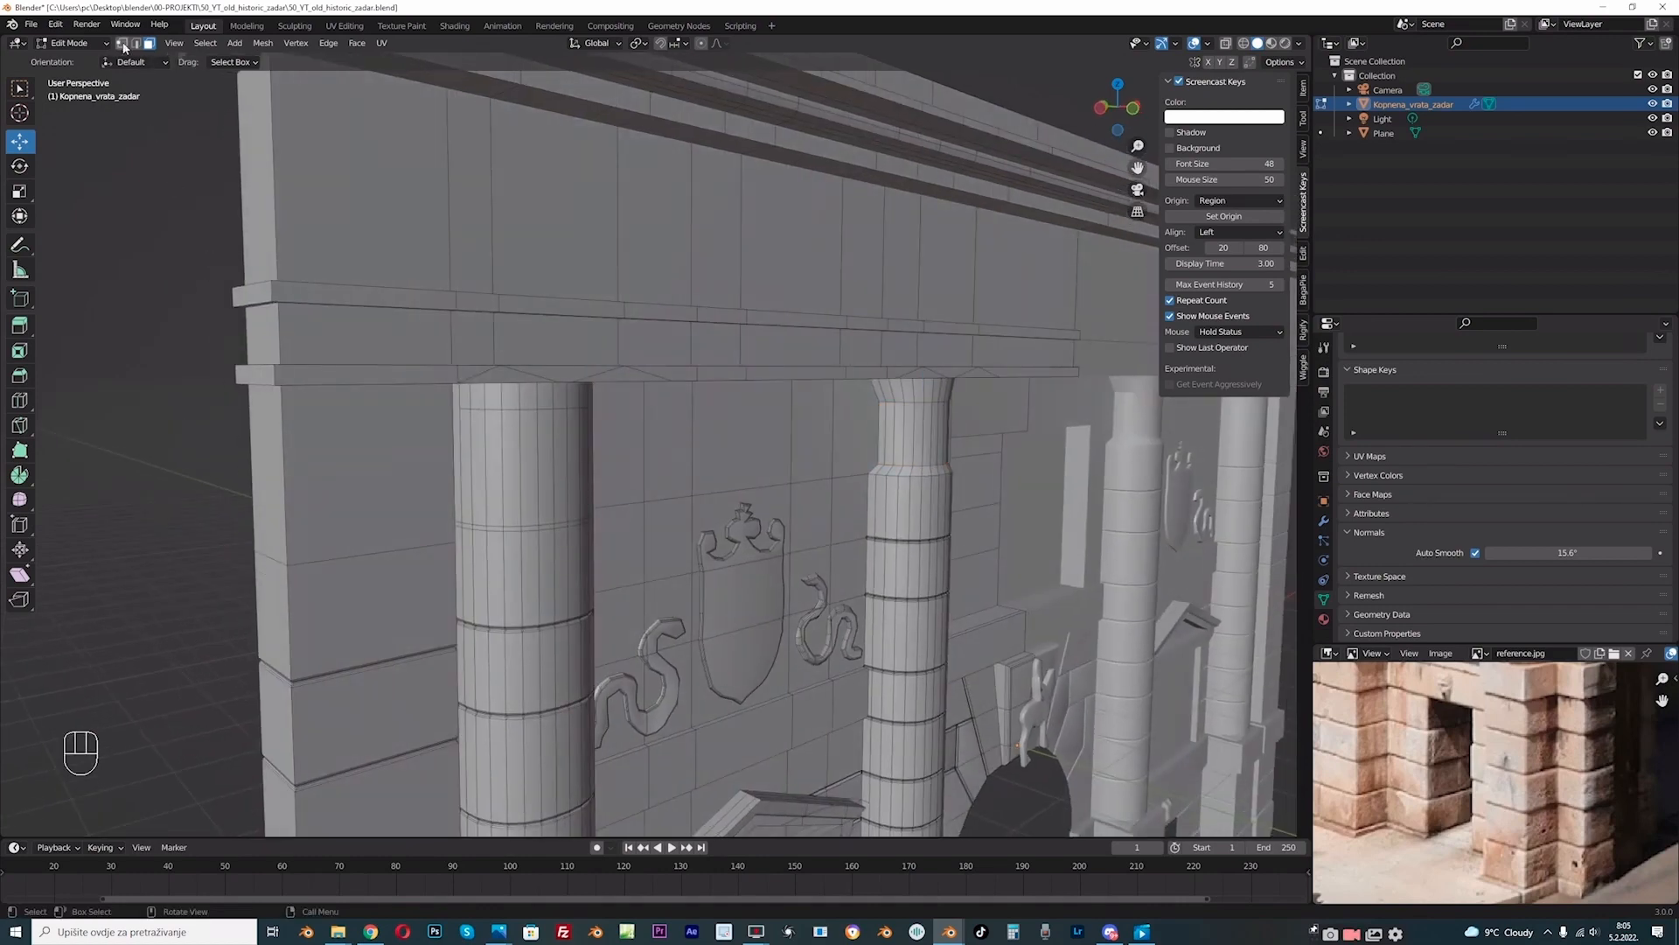
click(122, 43)
scroll(523, 469, up, 2)
key(k)
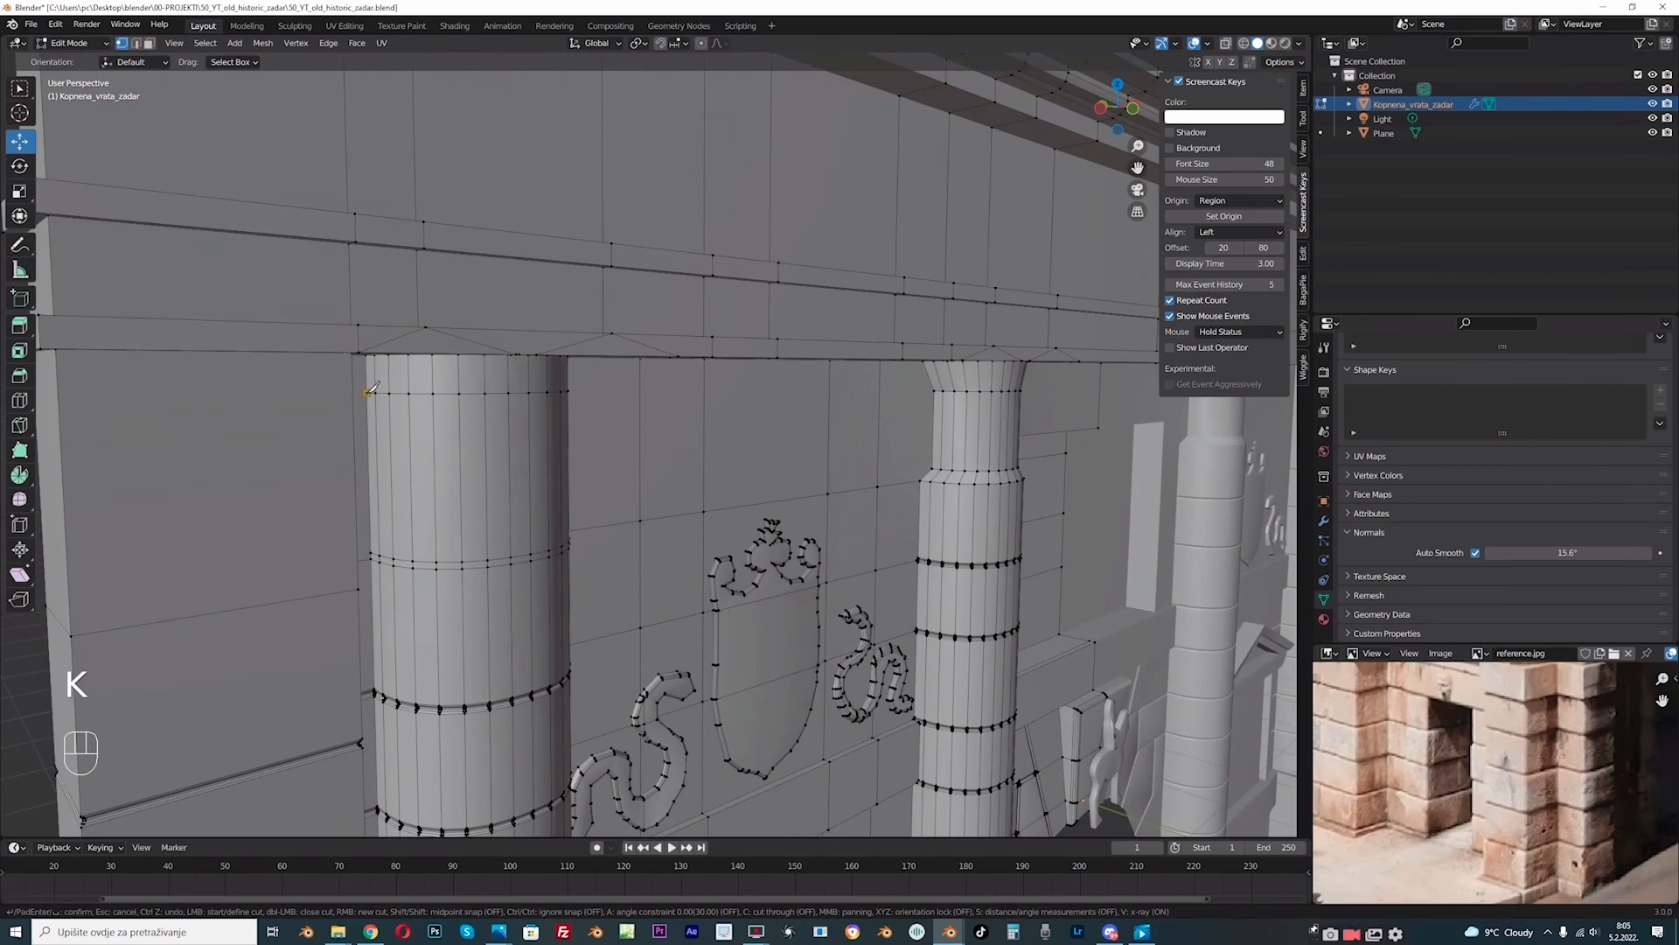
right_click(368, 393)
middle_drag(367, 393, 337, 354)
Step: Select the face band just below the top of the outer column and scale it to about 0.84 in front view
click(149, 43)
scroll(287, 367, down, 3)
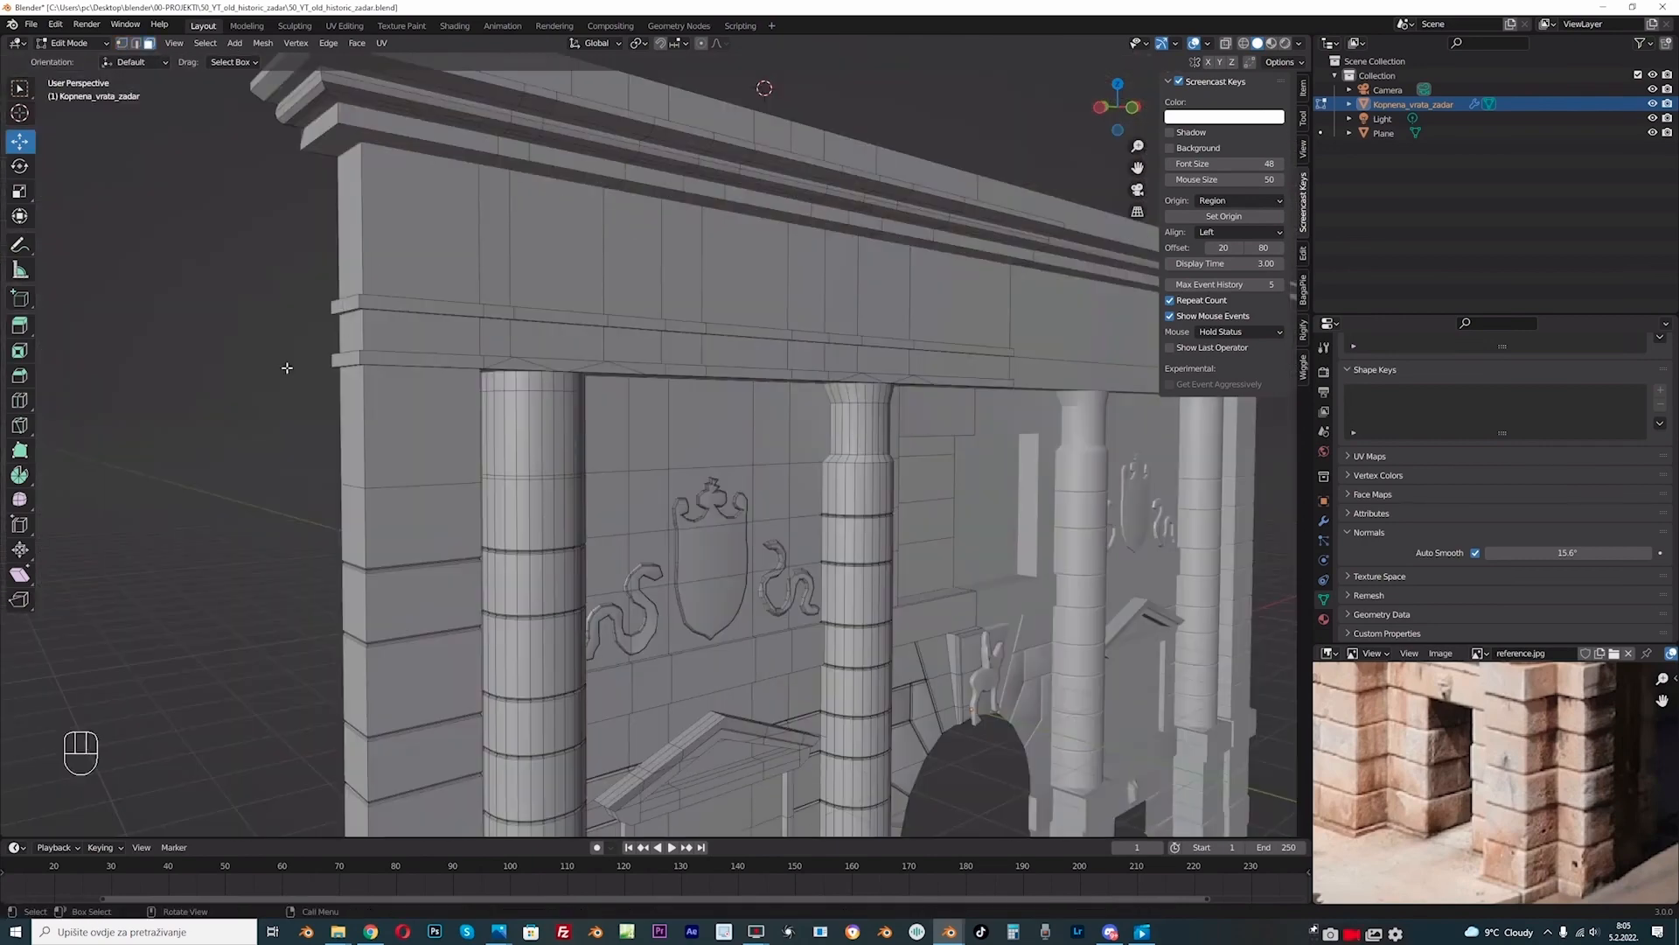
click(485, 416)
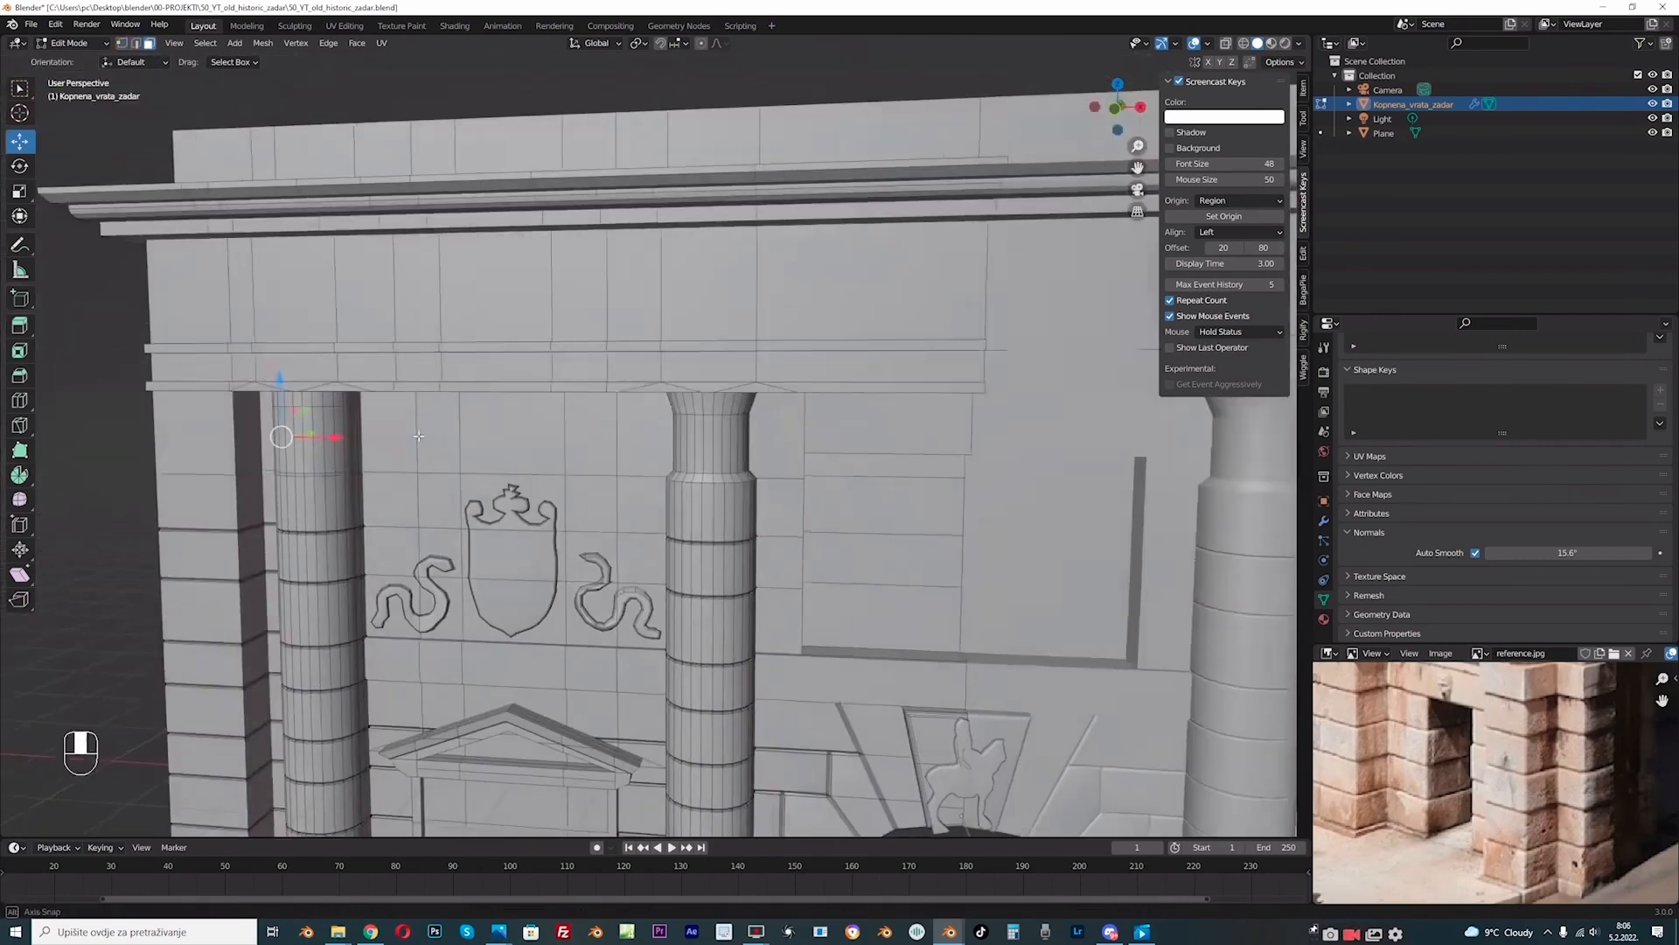
middle_drag(356, 427, 507, 440)
ctrl+click(381, 430)
key(KP_1)
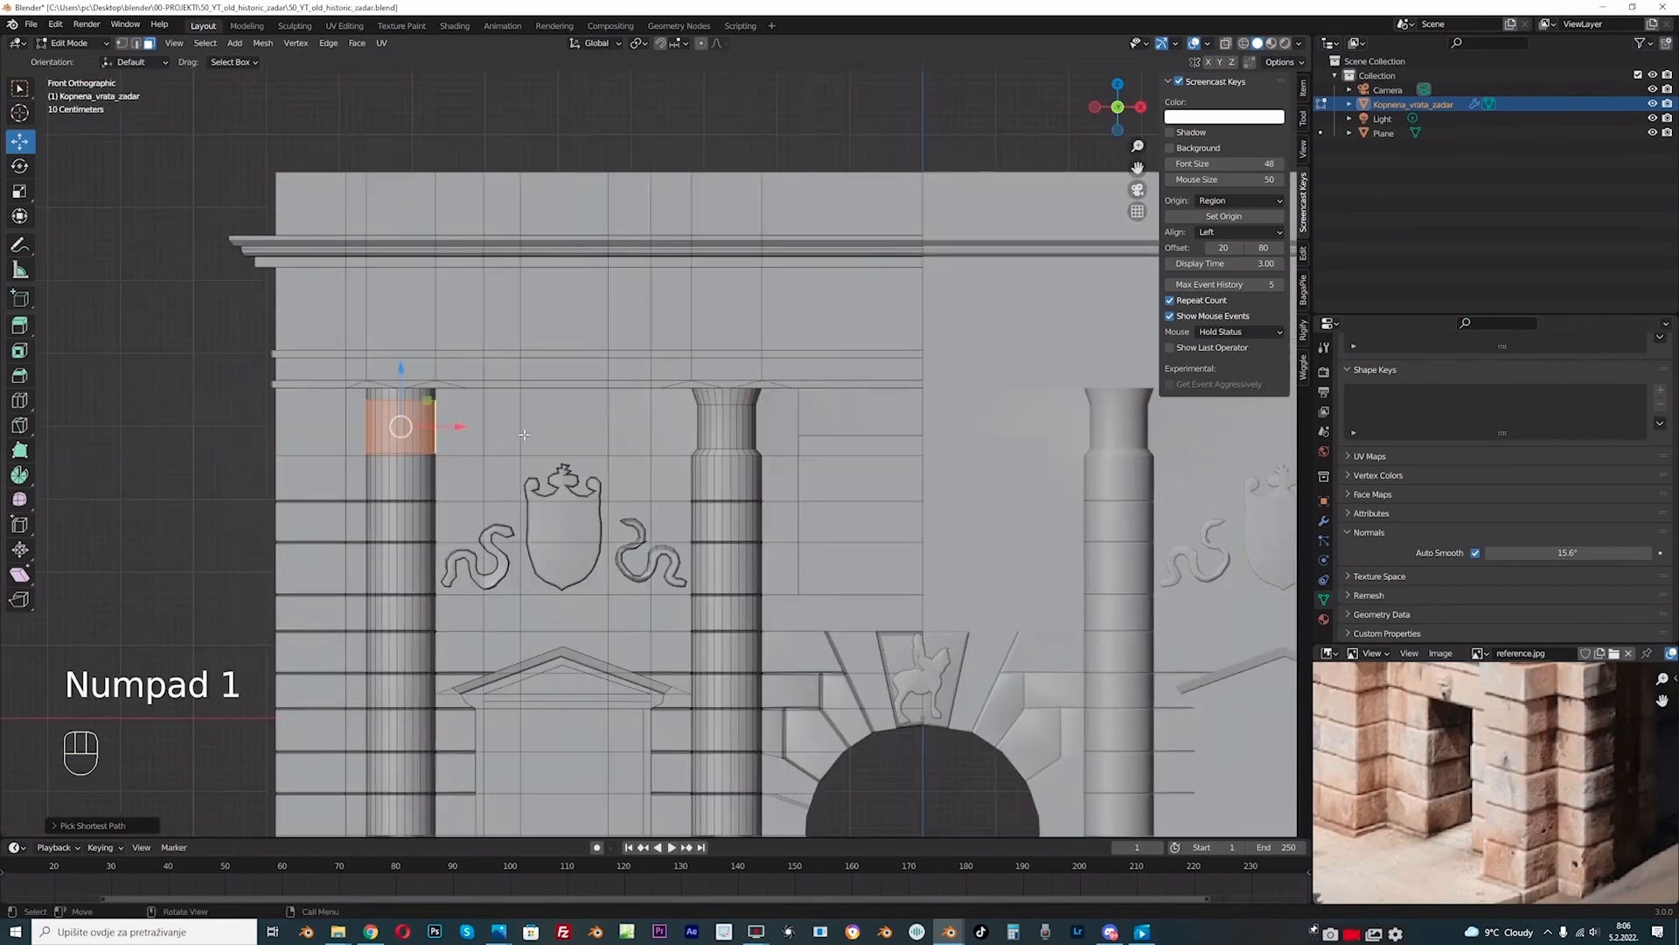
key(s)
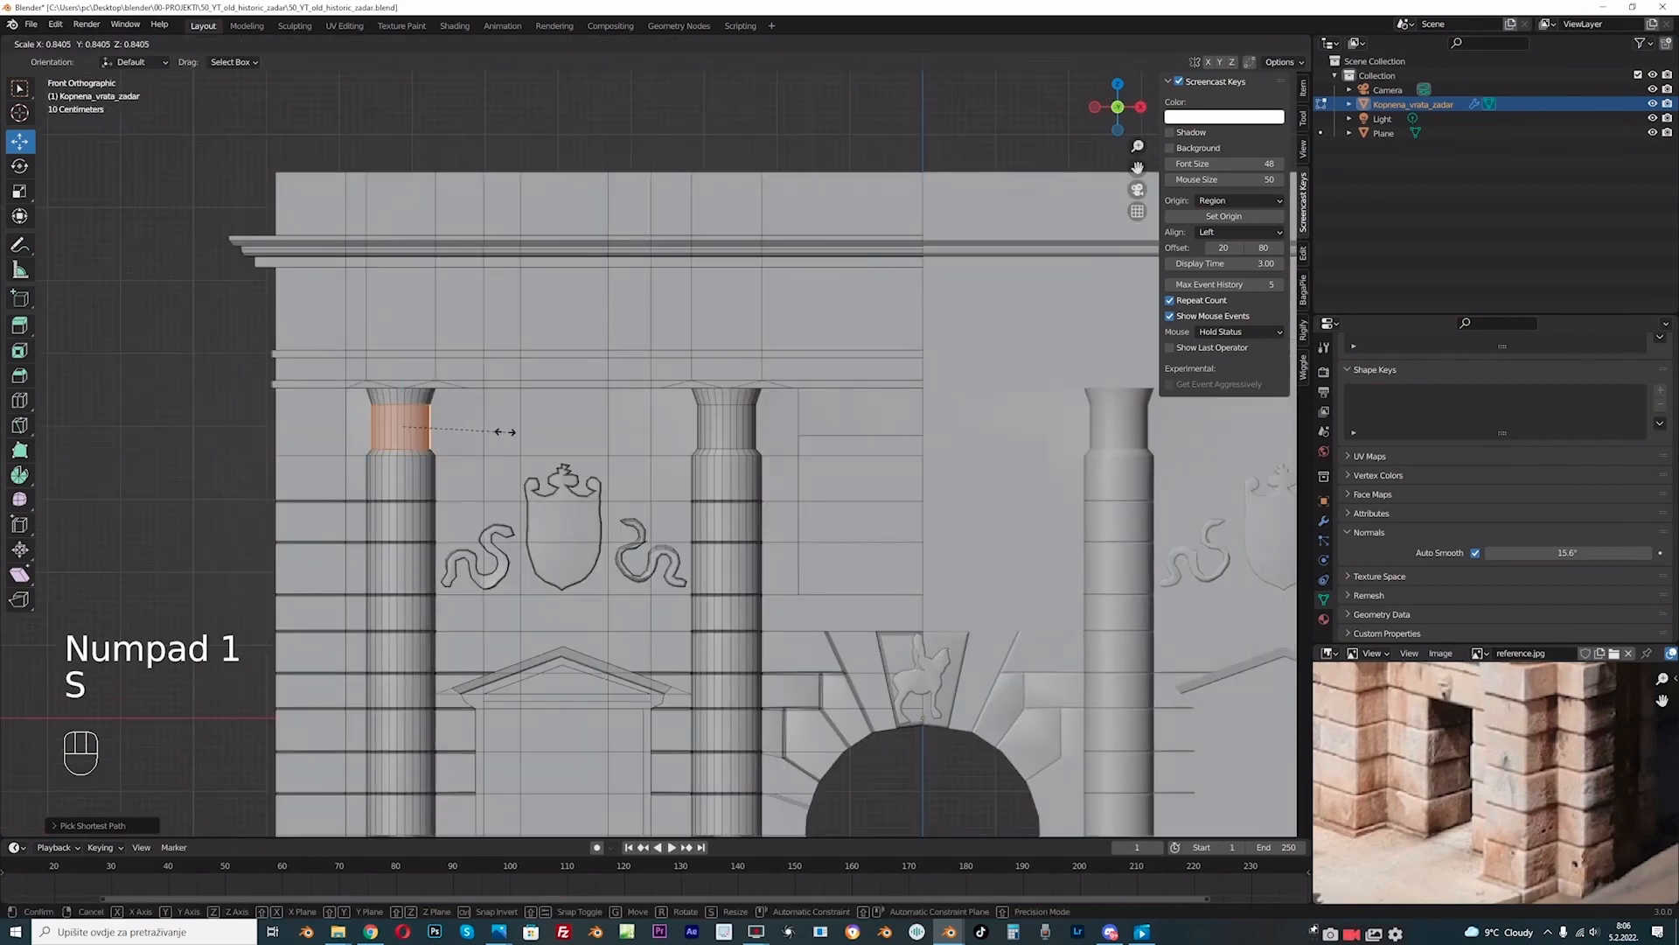
click(505, 432)
click(137, 418)
Step: Add a loop cut around the middle of the inner column's neck and bevel it into a narrow band
scroll(137, 418, up, 3)
key(ctrl+r)
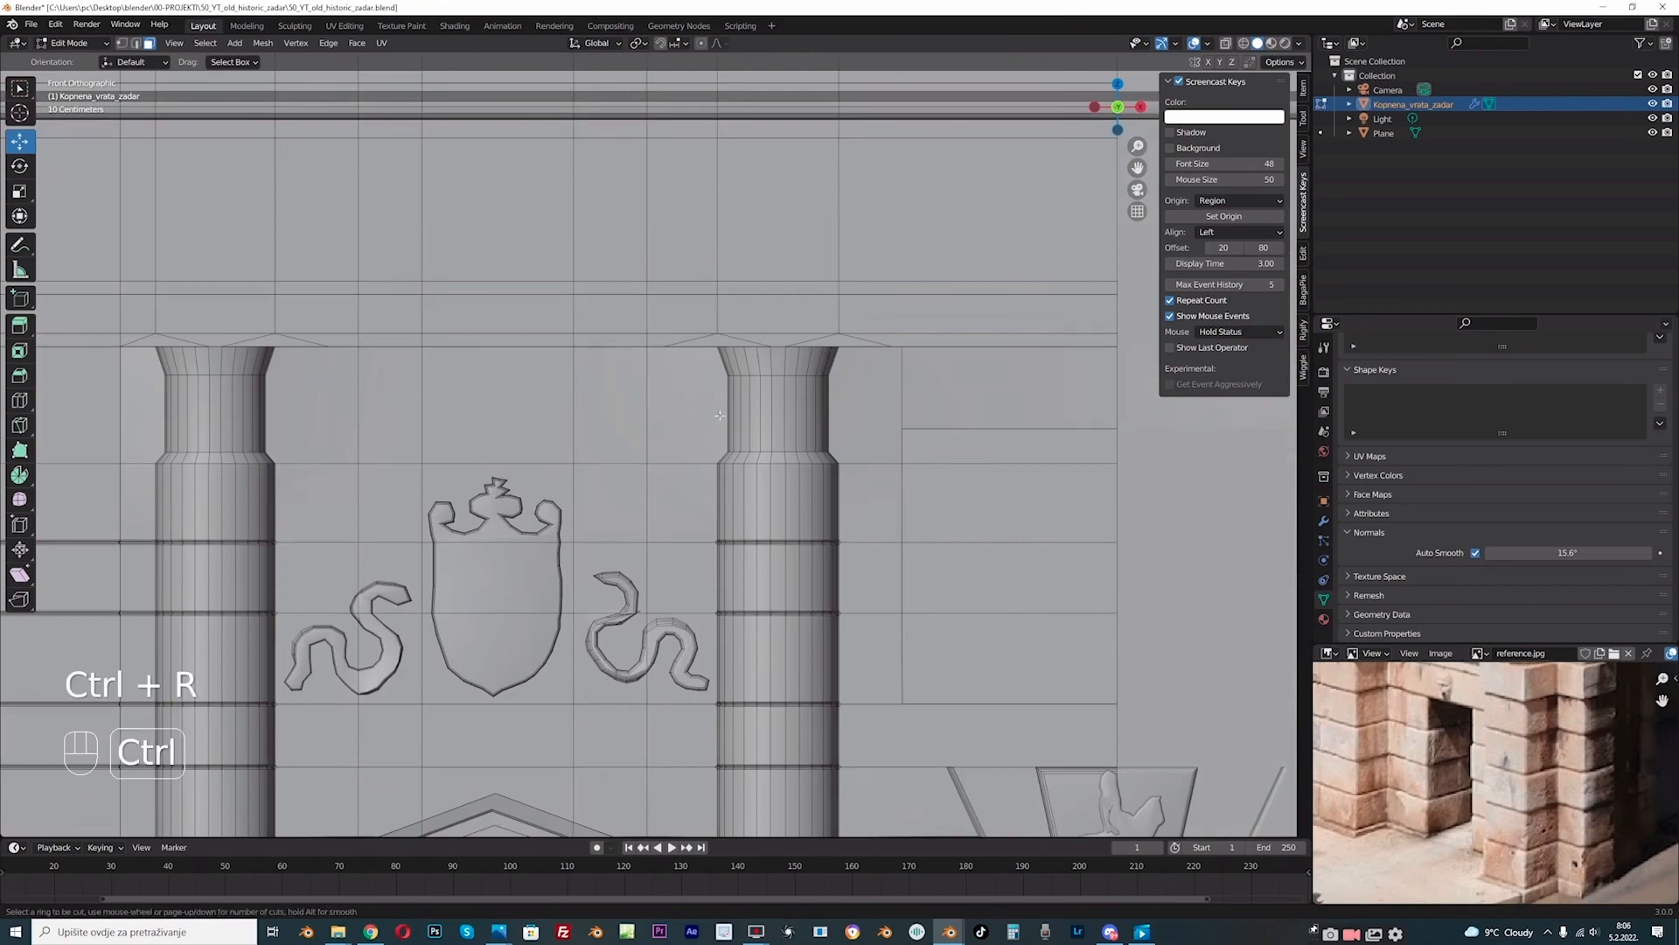
click(734, 413)
click(734, 414)
middle_drag(734, 413, 775, 427)
scroll(879, 431, down, 1)
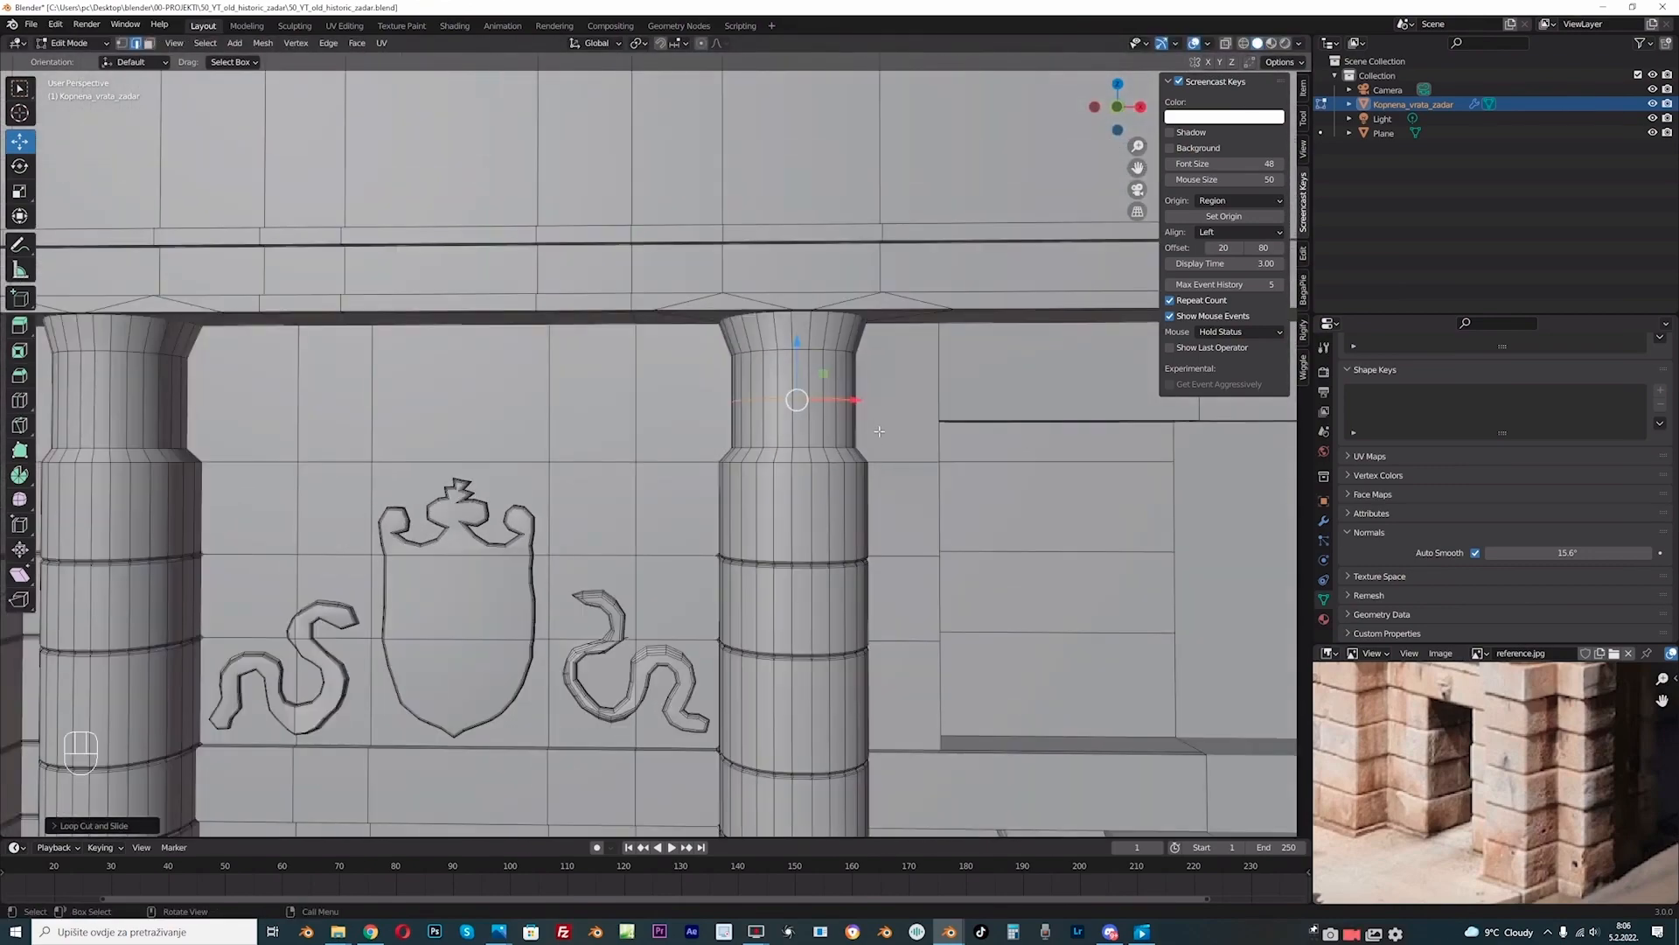
middle_drag(883, 423, 892, 428)
key(ctrl+b)
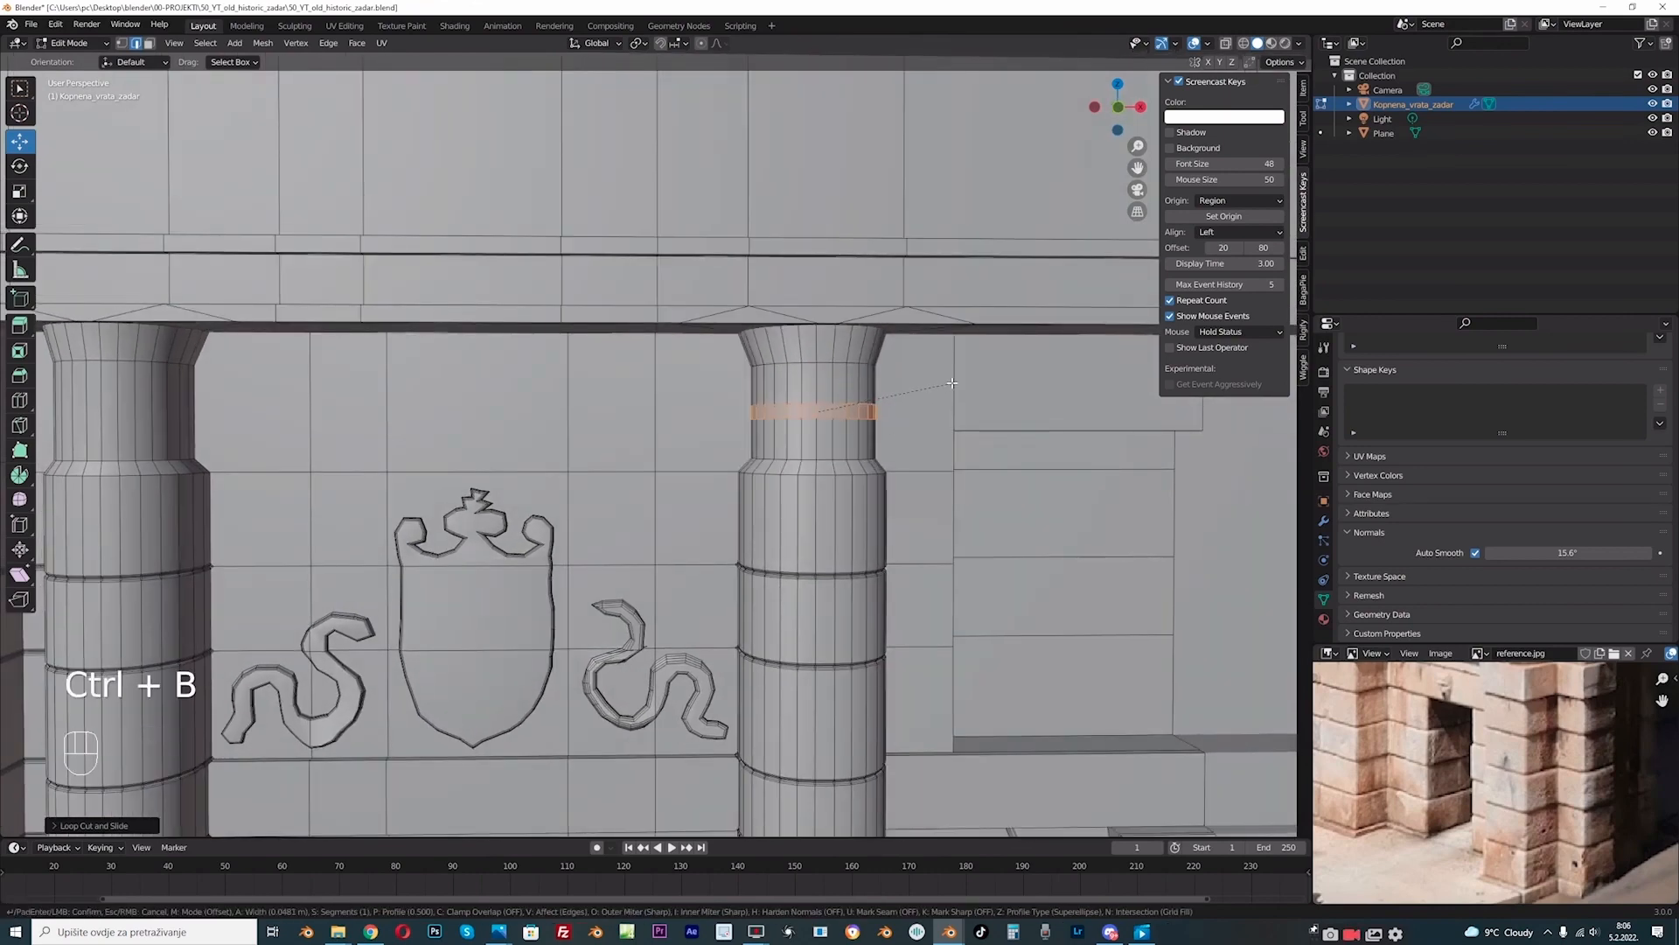
click(954, 382)
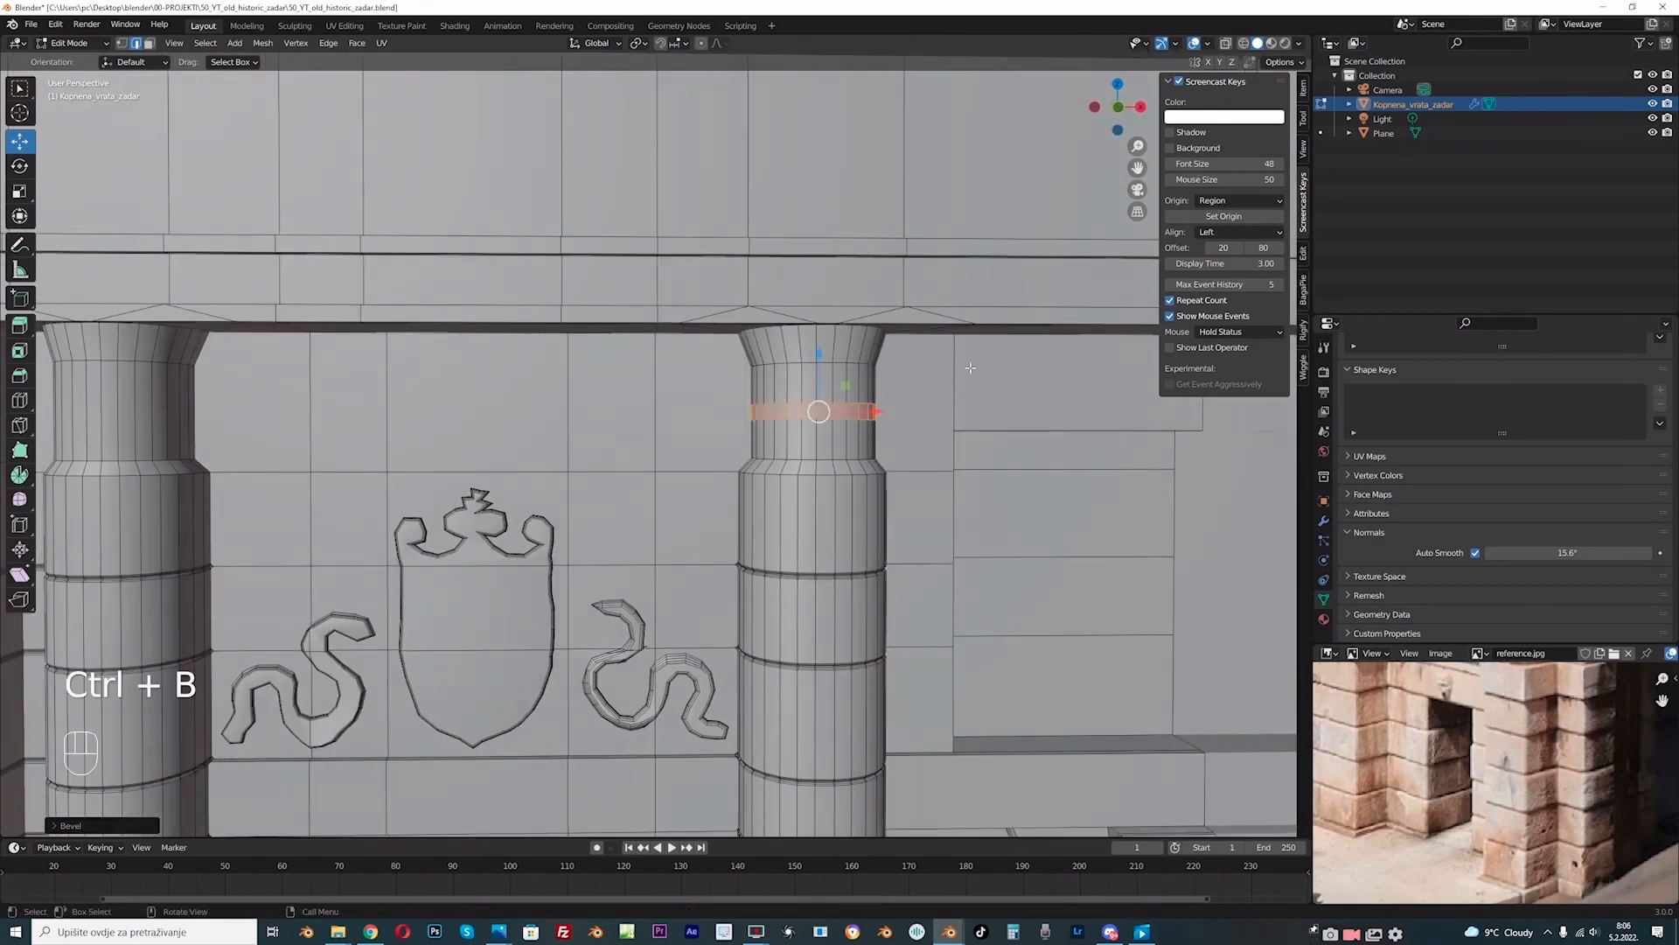
Step: Extrude the narrow band on the inner column's neck outward along its normals to form a raised ring
key(alt+e)
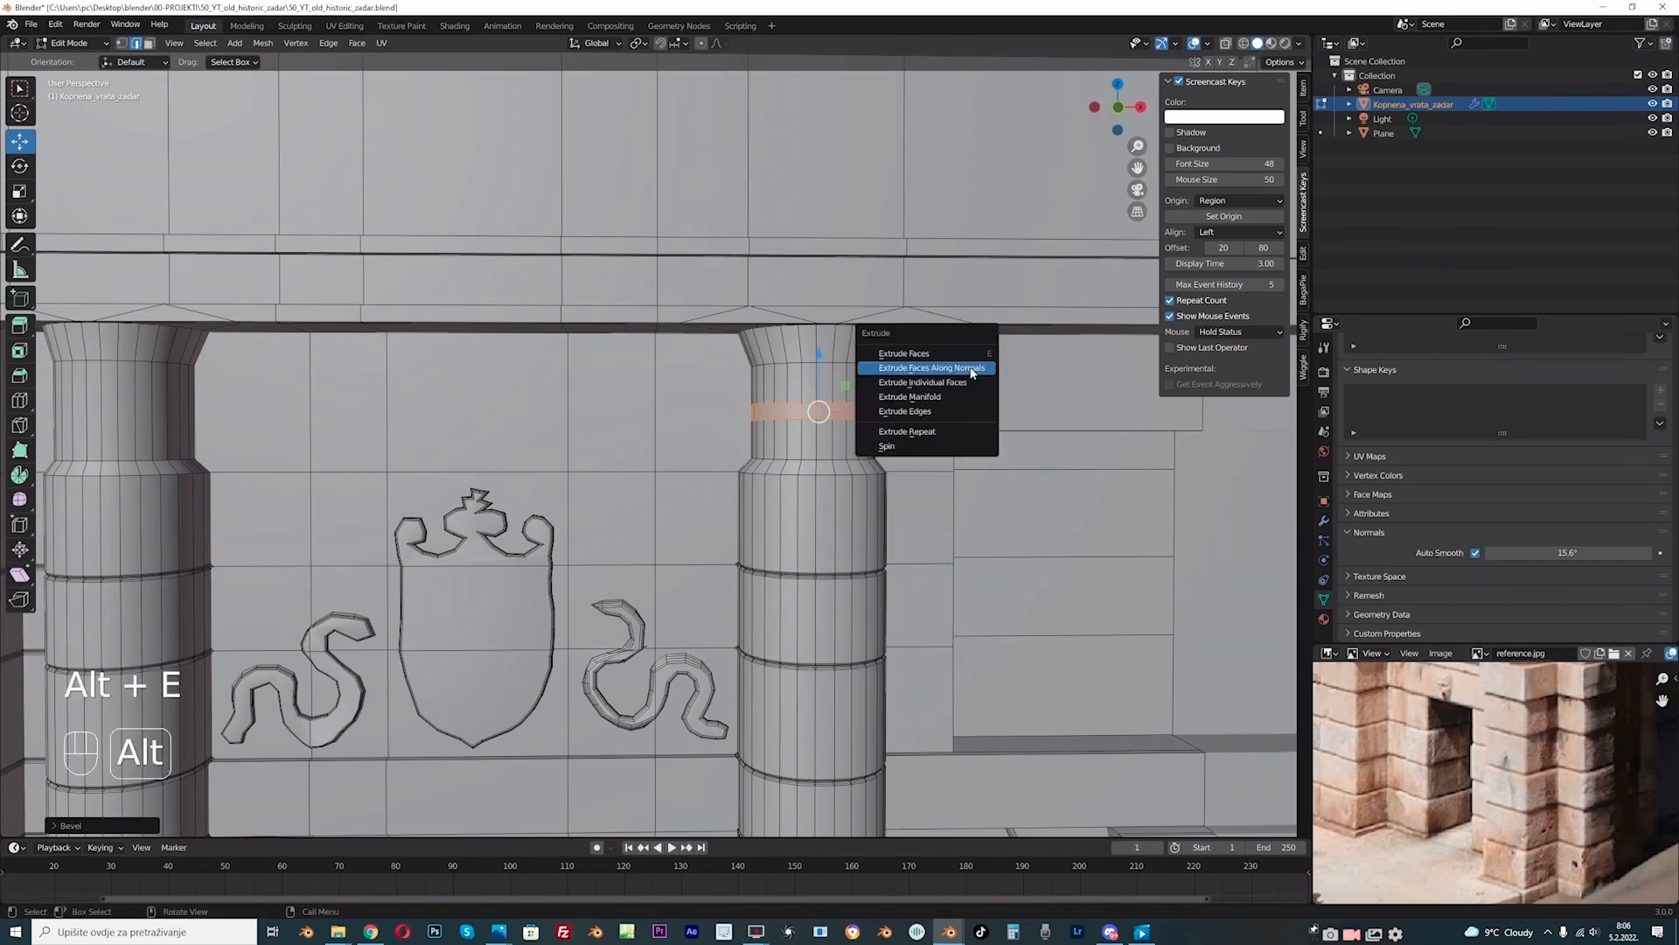
click(970, 368)
key(shift)
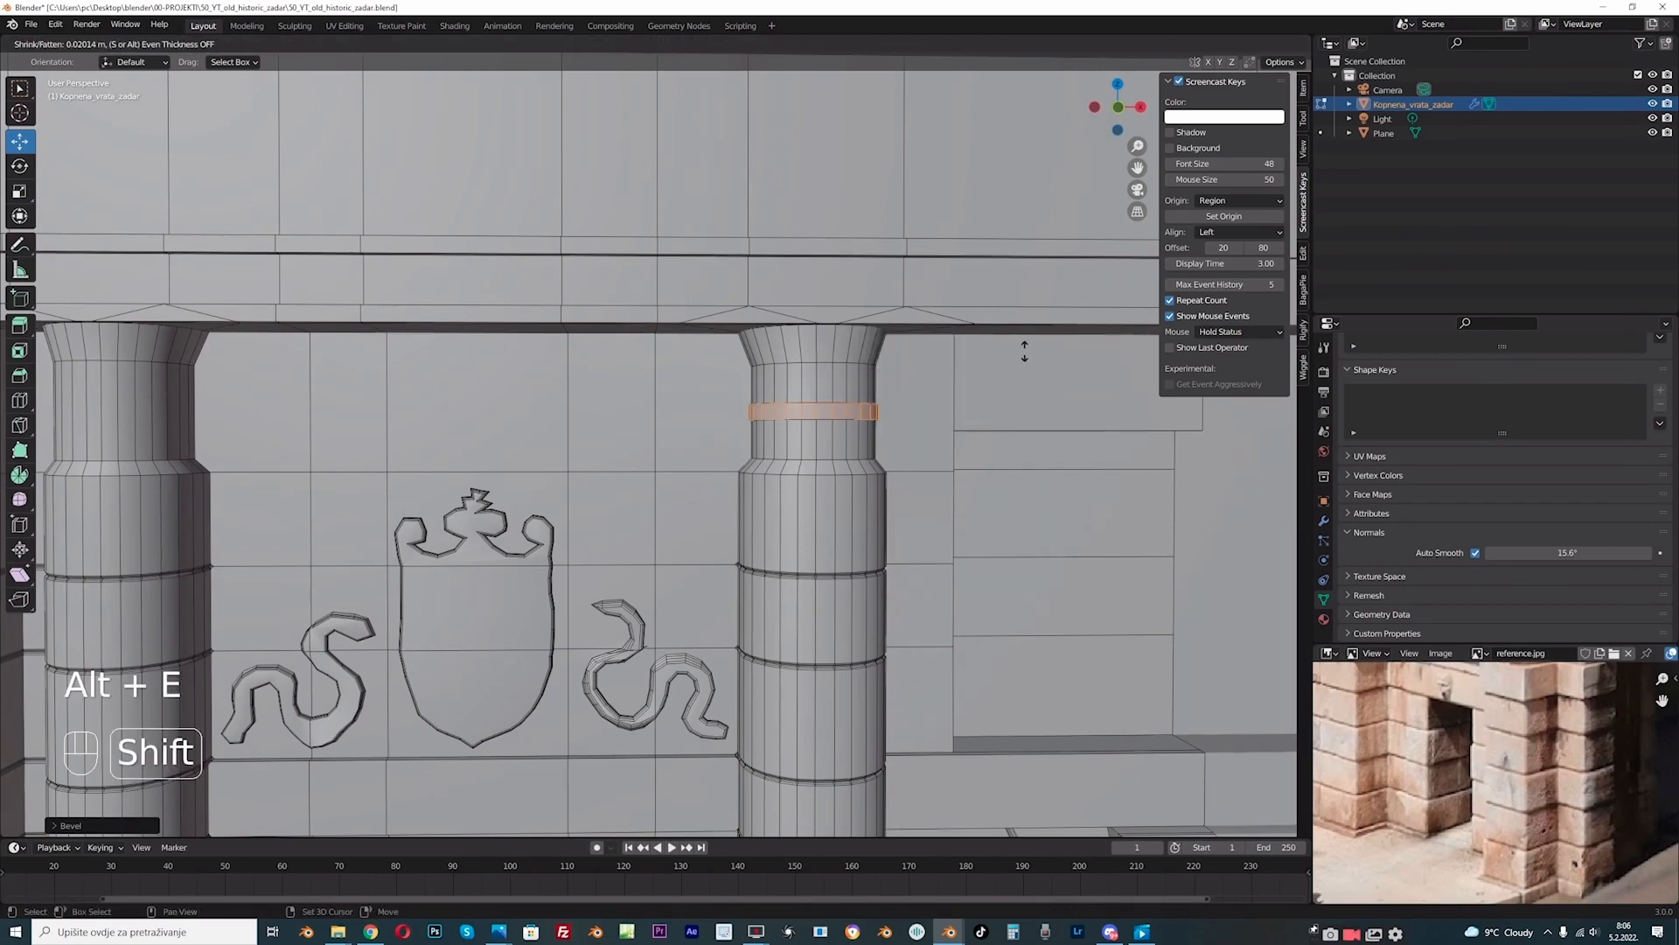
click(1090, 331)
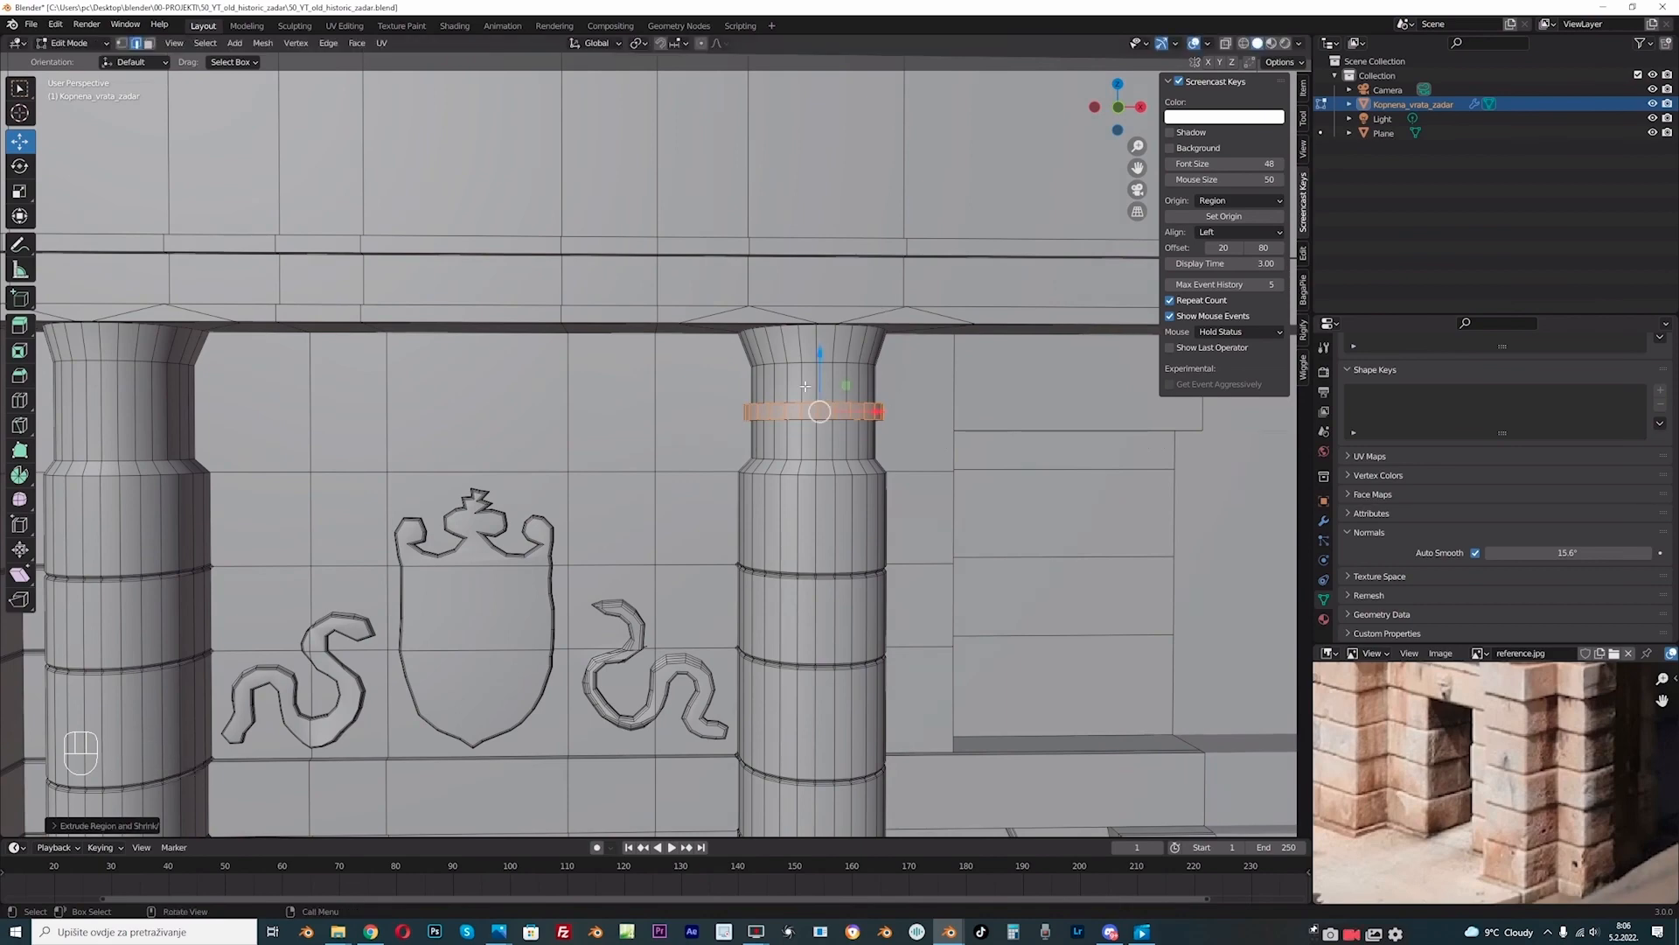
key(ctrl)
ctrl+drag(741, 411, 753, 413)
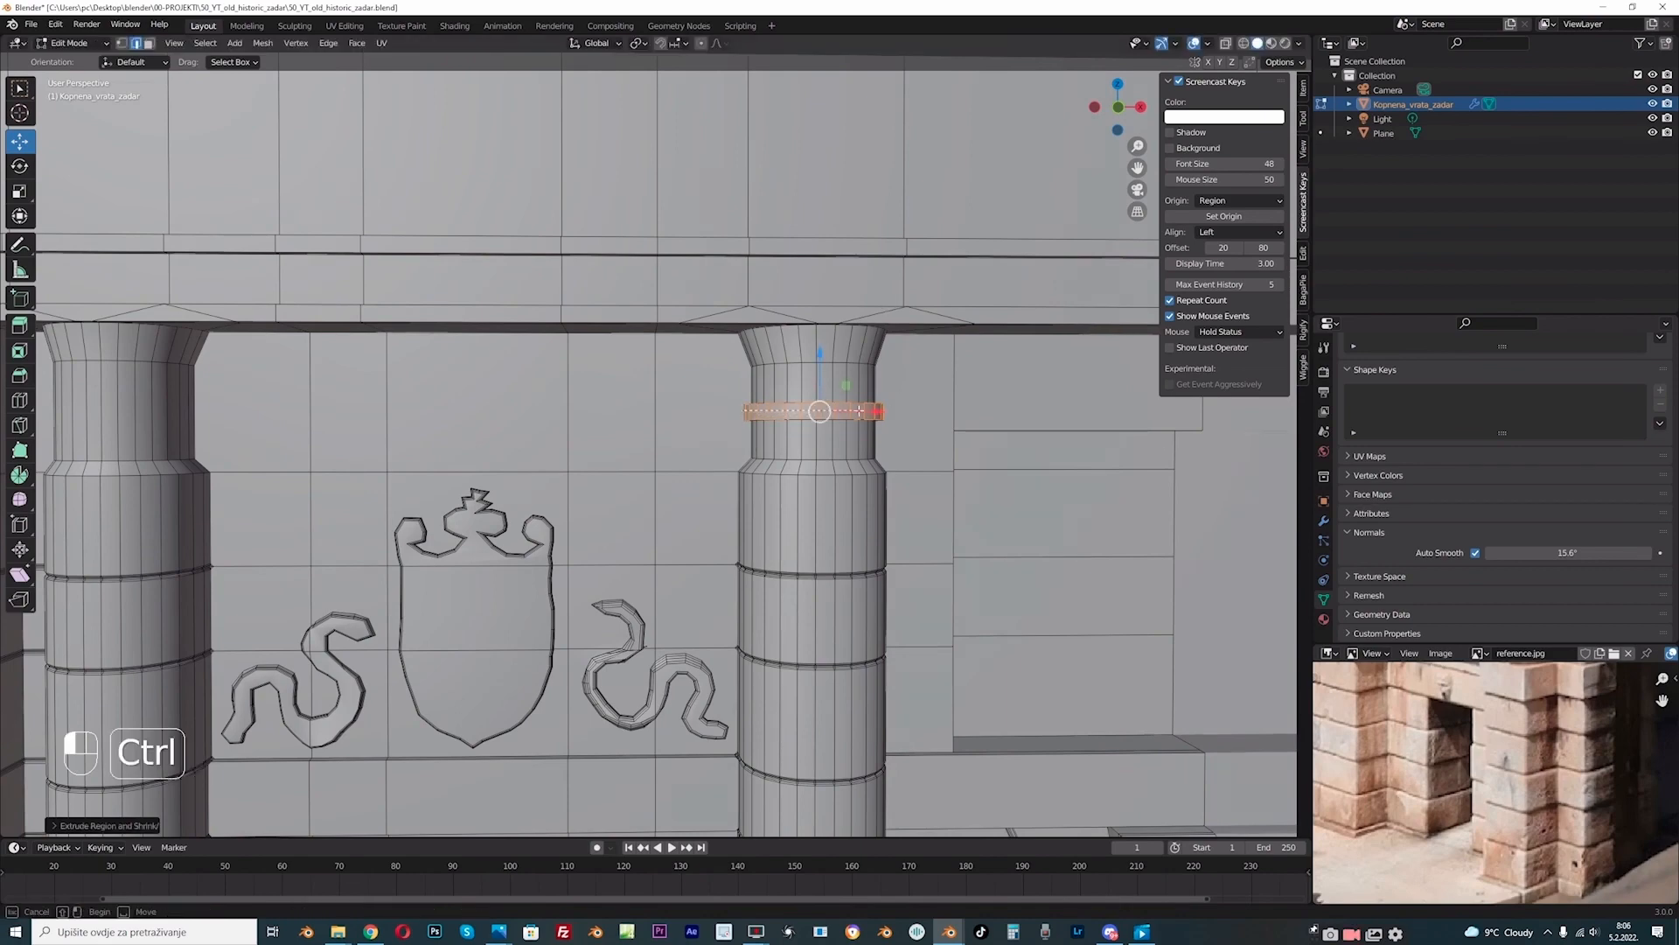
ctrl+drag(860, 410, 881, 411)
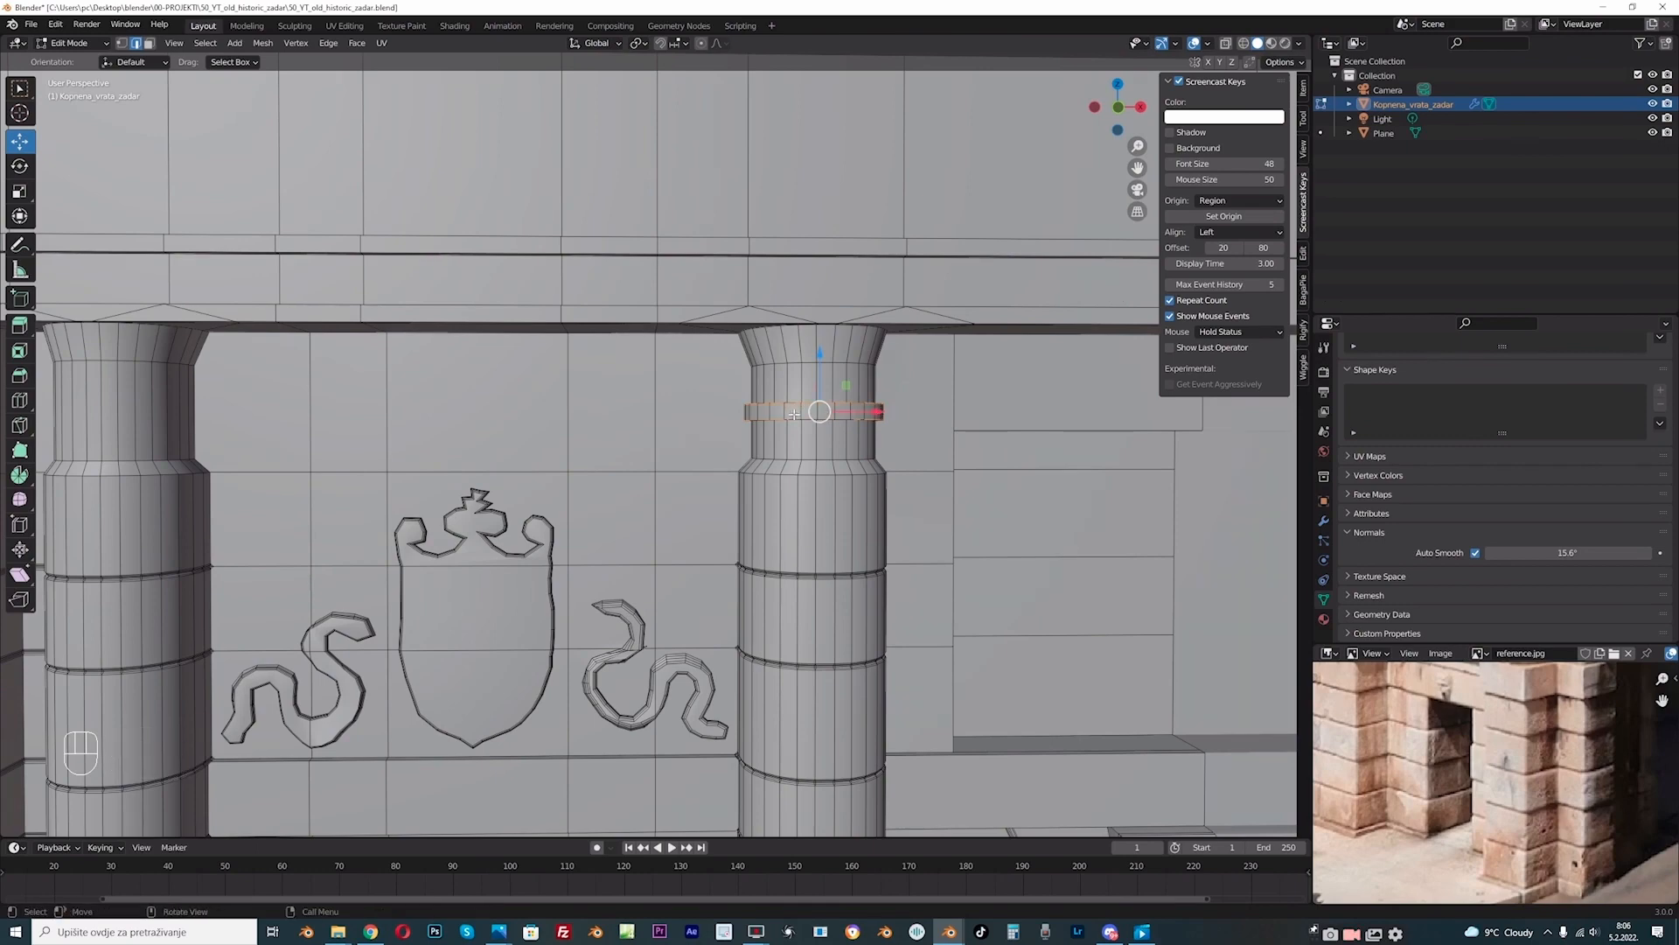
key(ctrl+z)
Step: Select the outer edge loops of the ring on the inner column's neck and bevel them with two segments
key(ctrl)
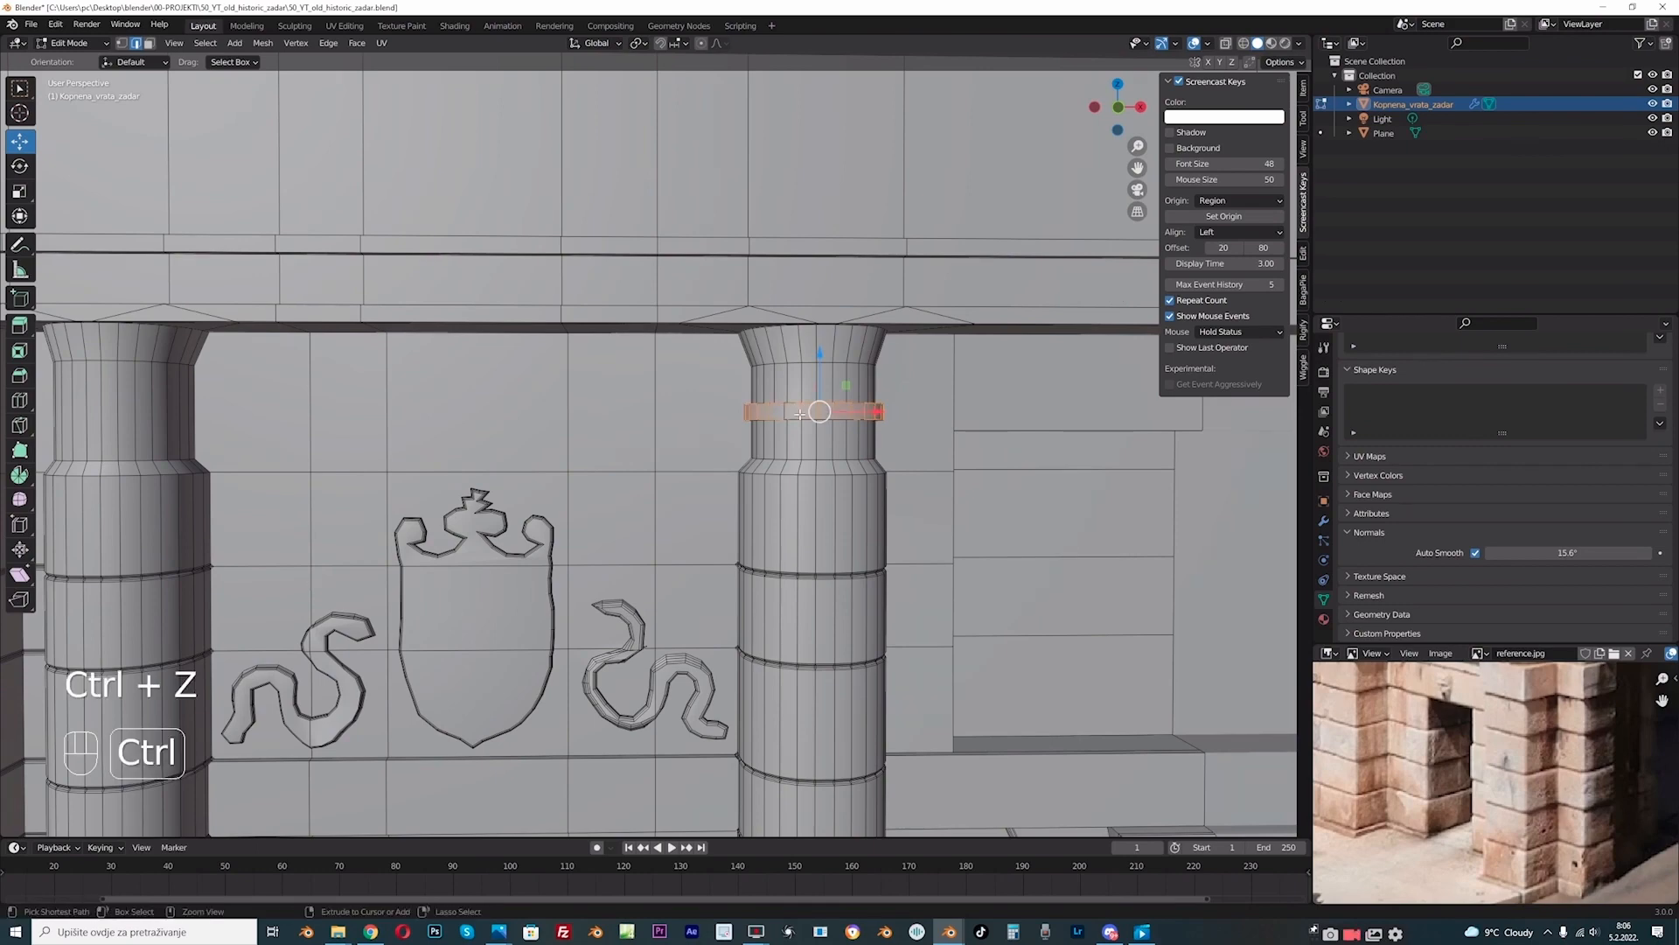
mouse_move(800, 413)
middle_down()
mouse_move(780, 468)
mouse_move(816, 424)
middle_up()
key(ctrl)
key(ctrl)
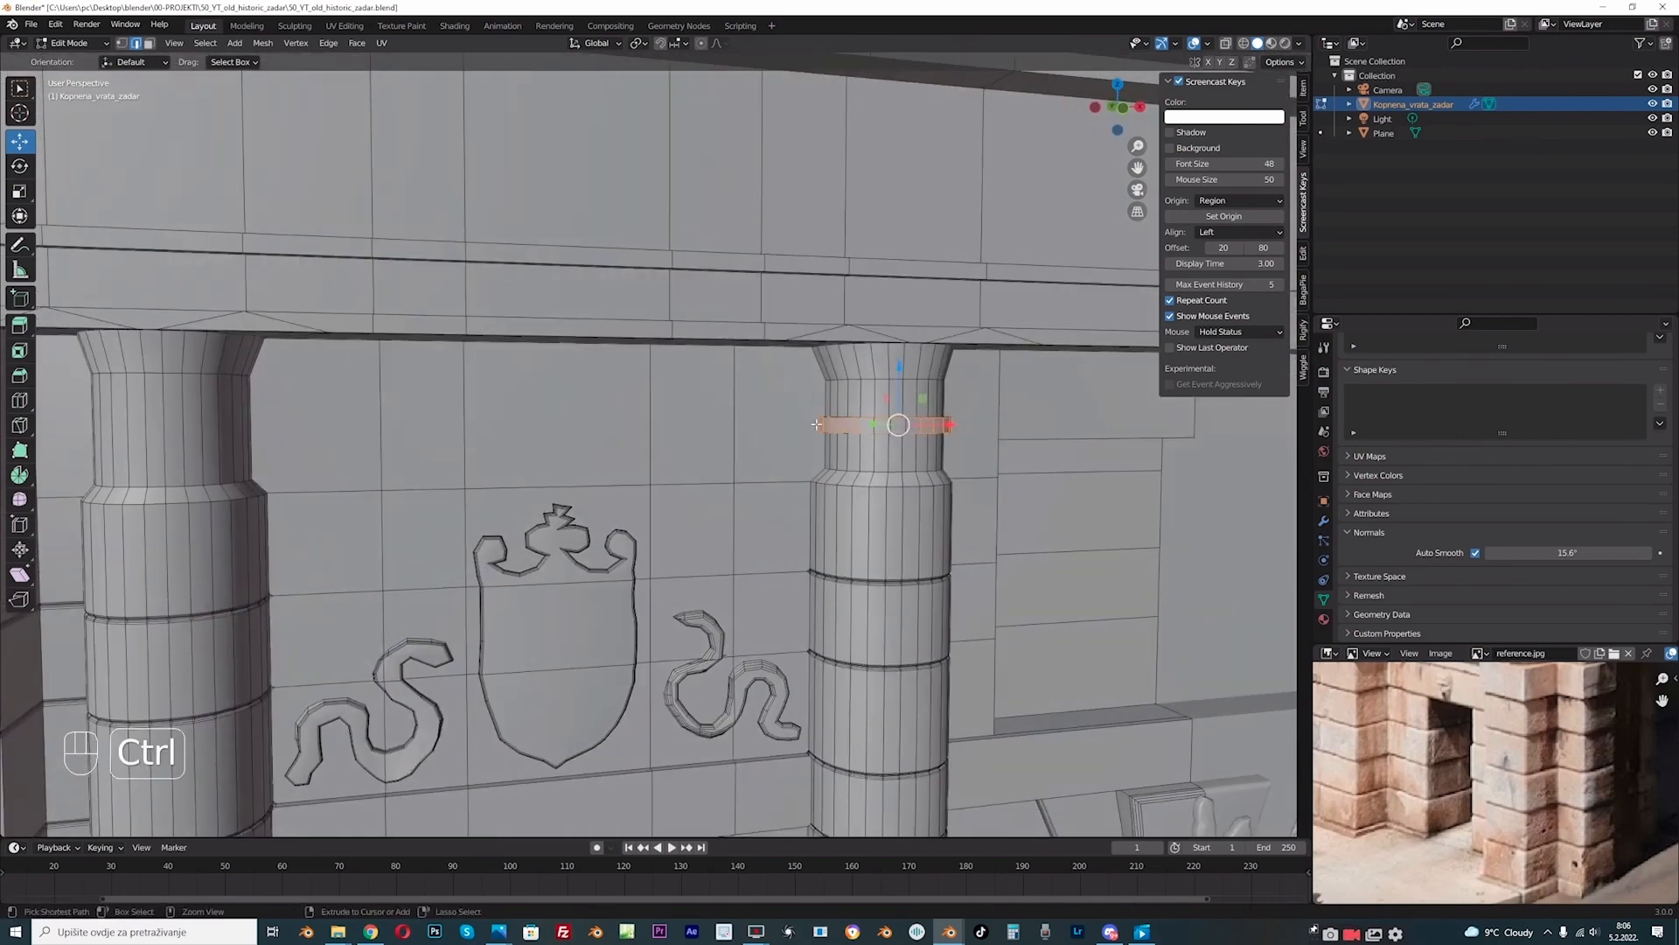
ctrl+drag(820, 422, 858, 429)
middle_drag(858, 430, 770, 427)
ctrl+drag(584, 411, 687, 410)
middle_drag(688, 410, 874, 426)
key(ctrl+b)
scroll(1009, 425, up, 1)
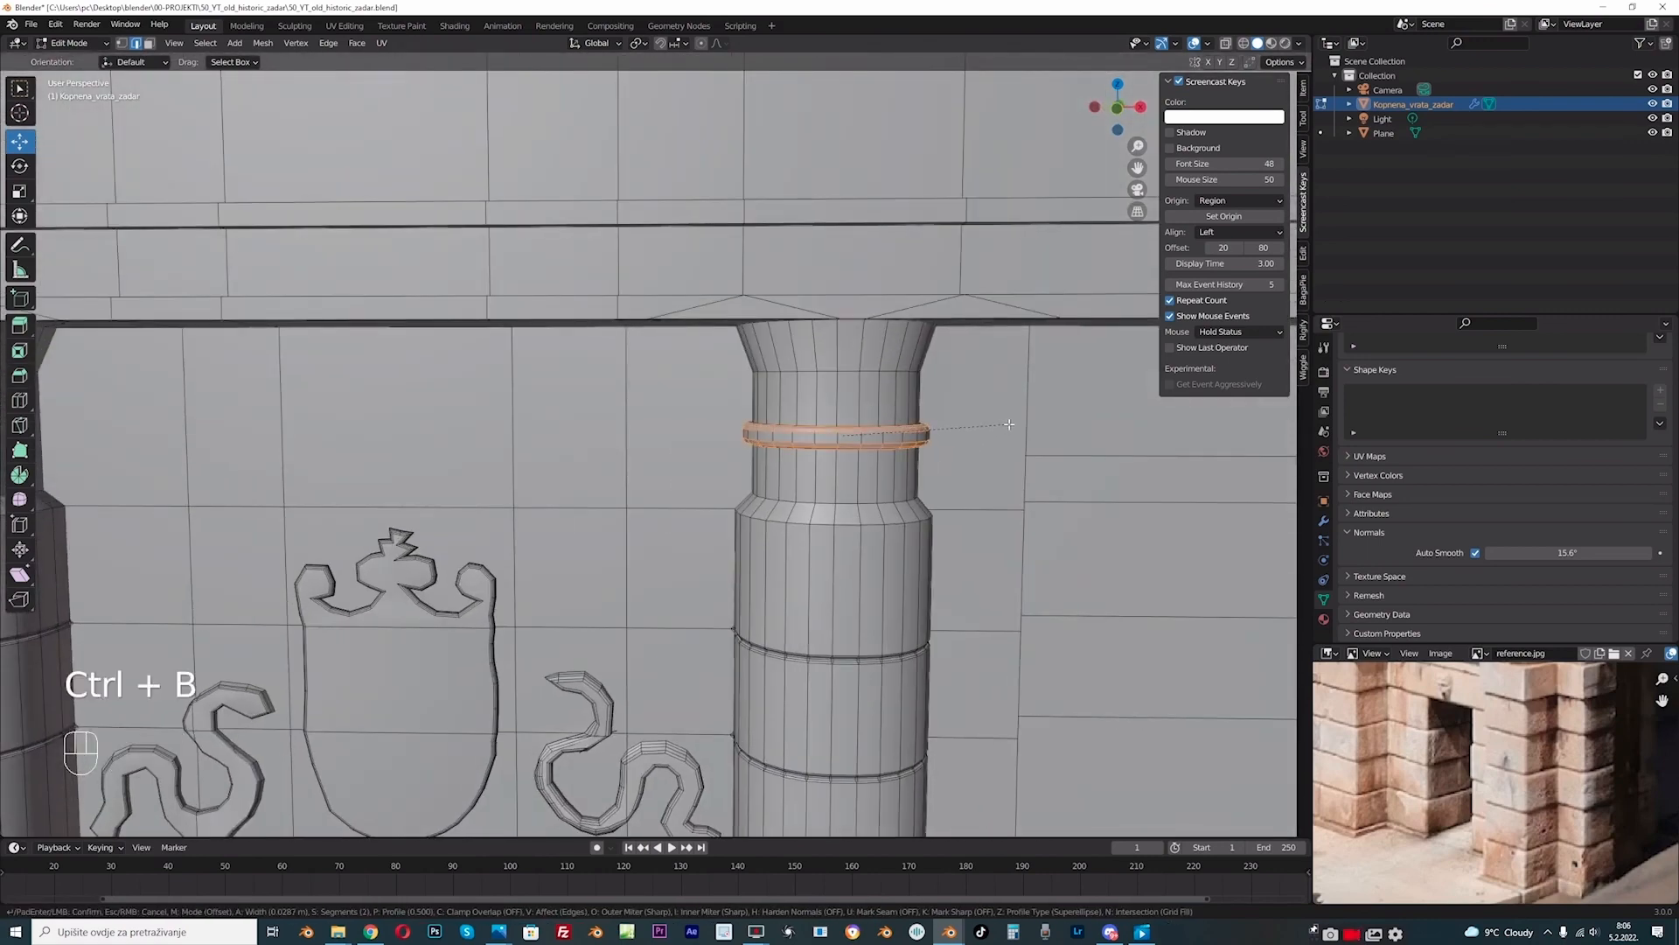
click(1008, 421)
Step: Add a loop cut around the middle of the outer column's neck and bevel it into a band about 0.054 m wide
middle_drag(1009, 421, 237, 390)
drag(1137, 167, 1297, 165)
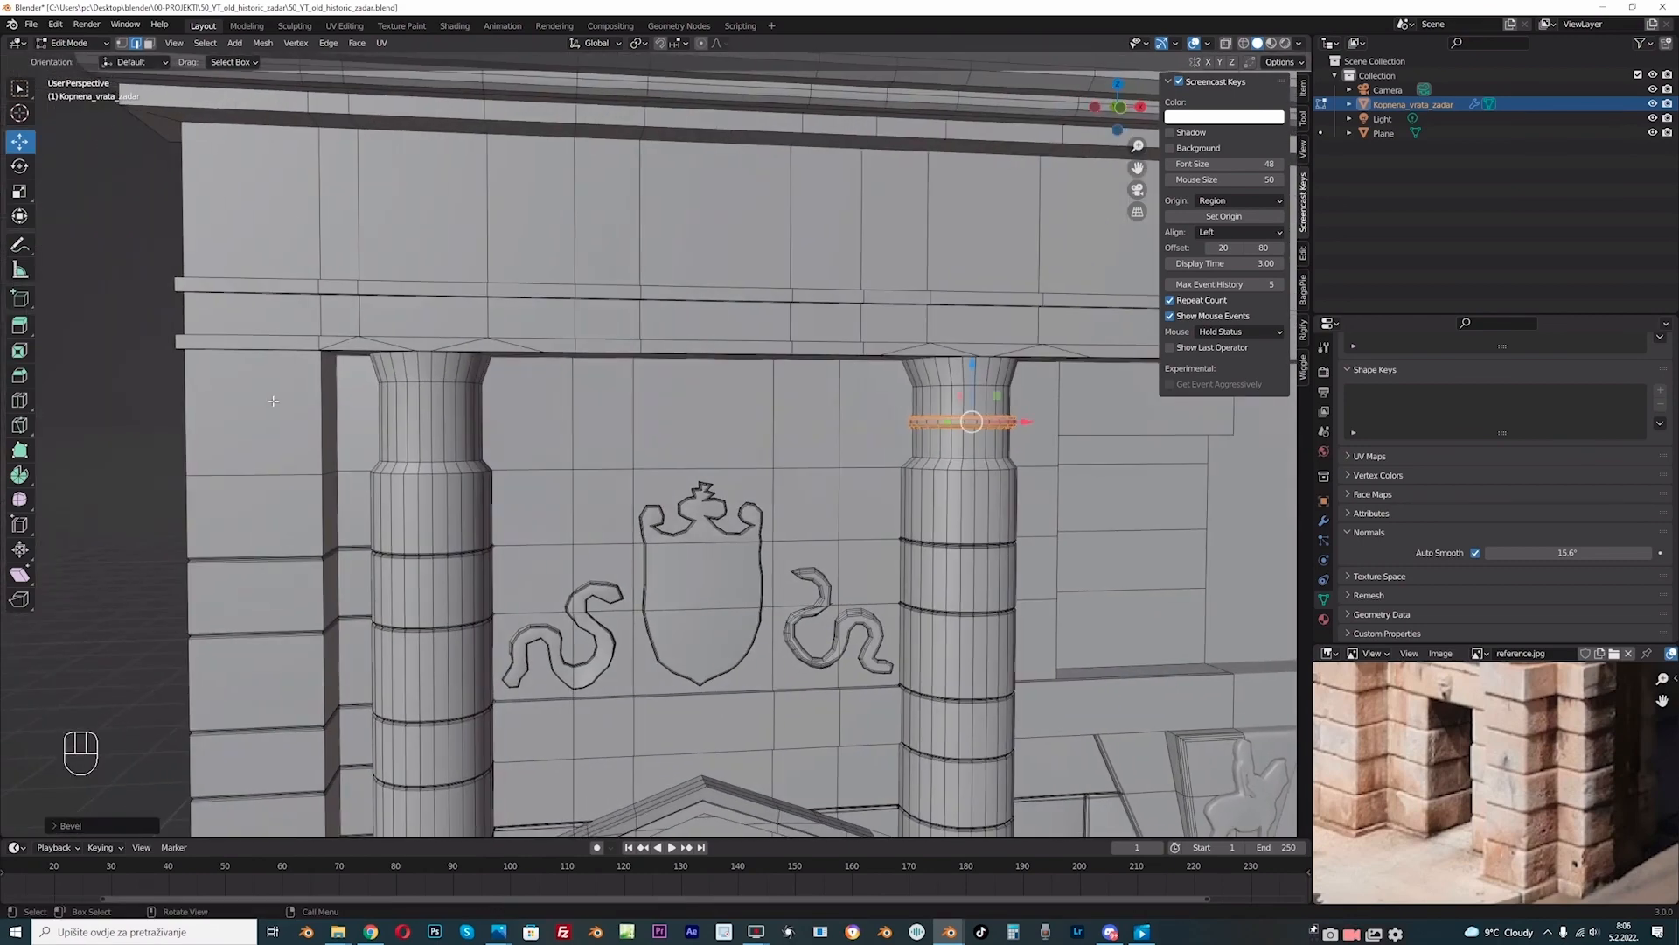
click(182, 414)
key(ctrl+r)
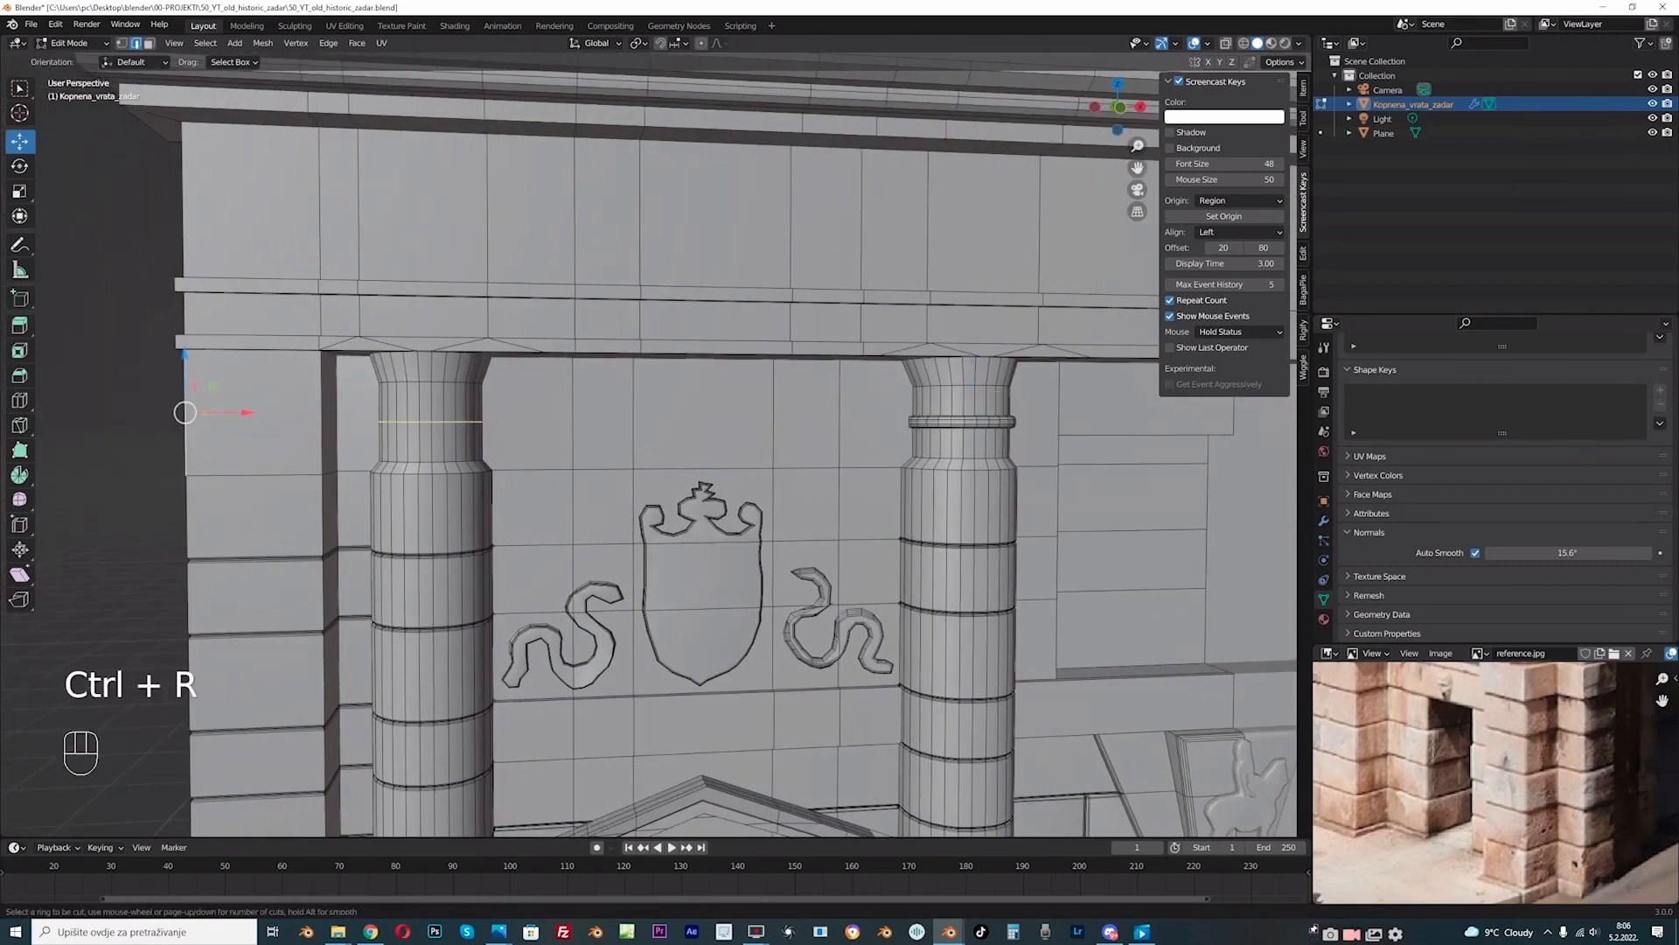
double_click(376, 421)
key(ctrl+b)
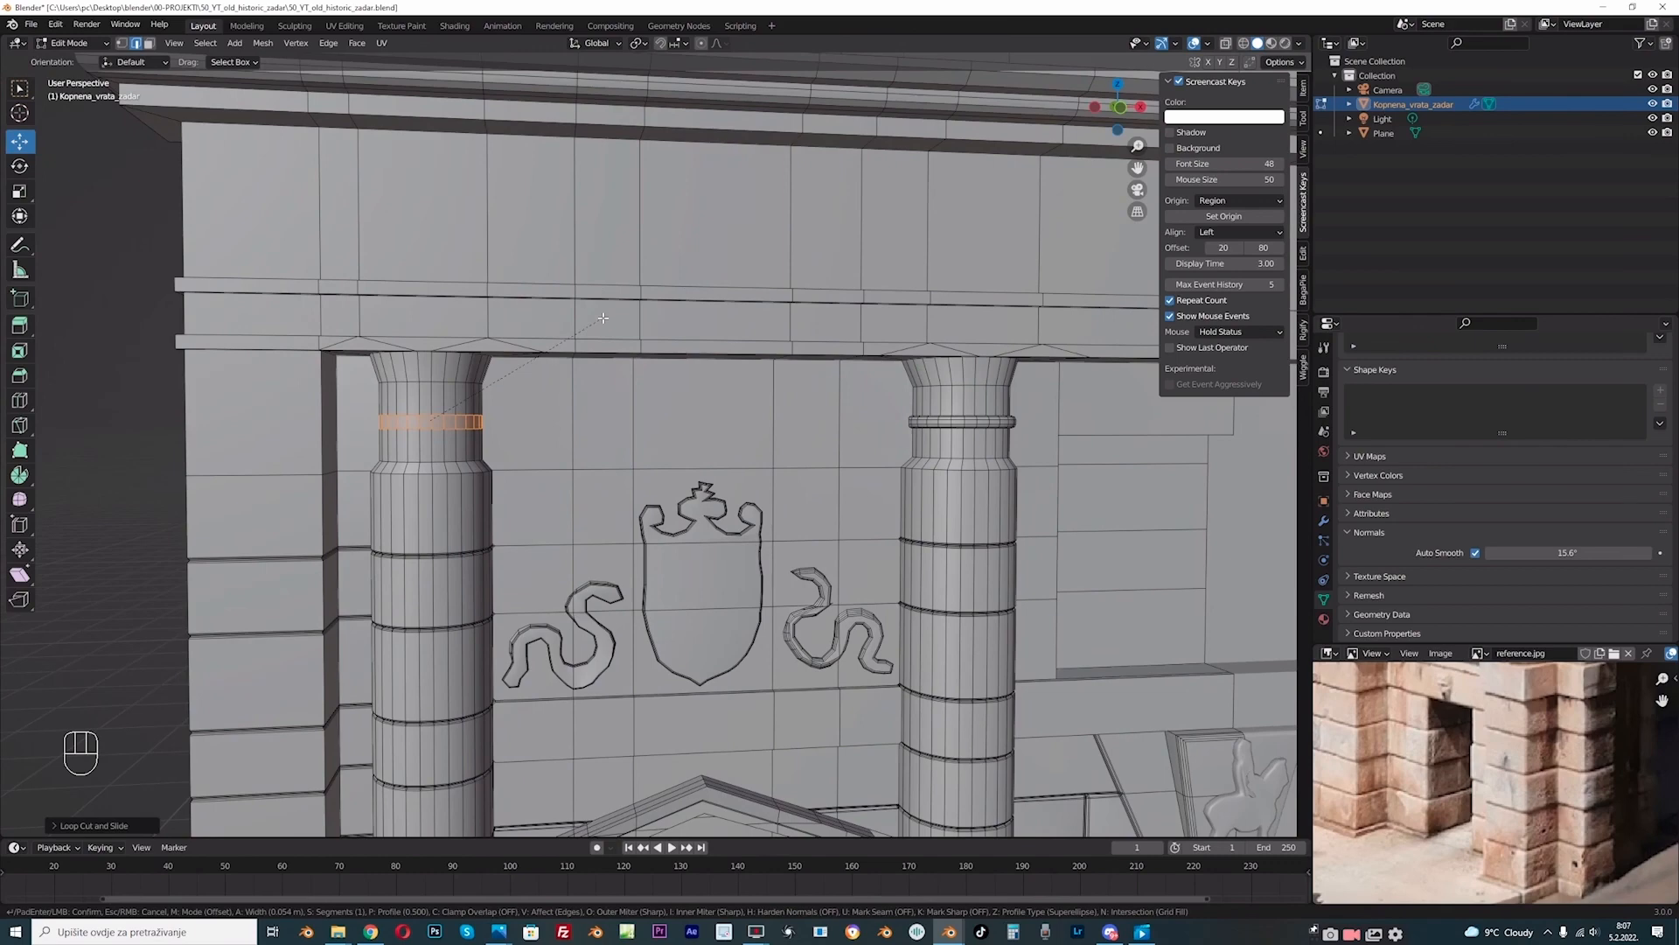
click(602, 318)
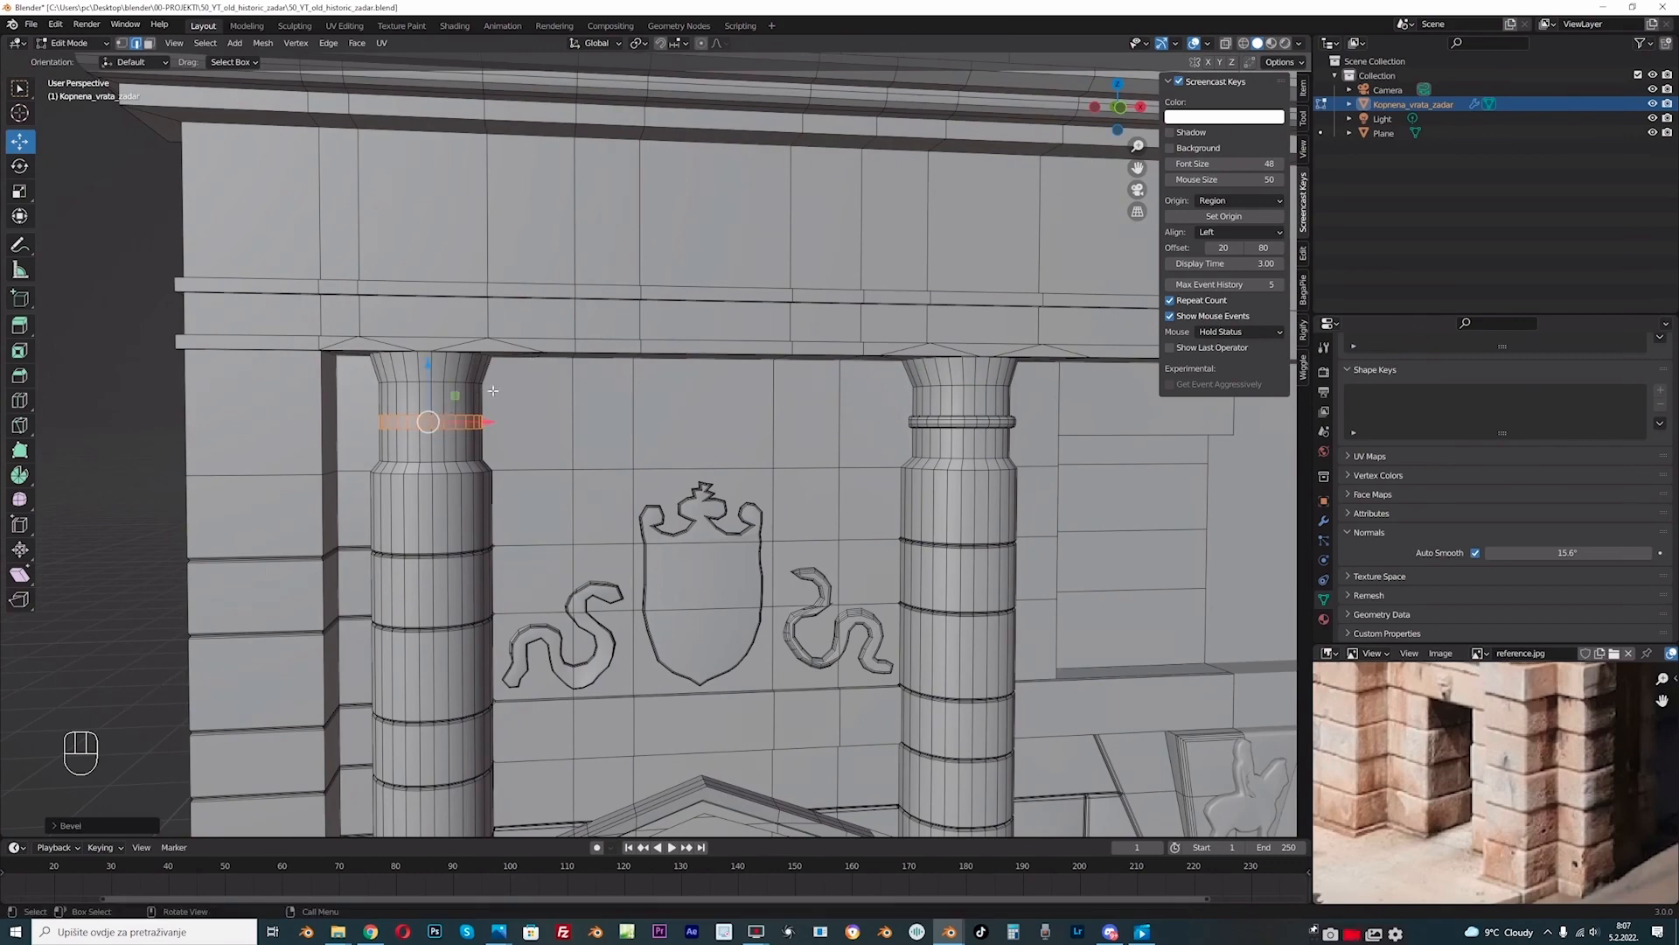
Step: Extrude the band on the outer column's neck outward along its normals to form a raised ring
key(alt+e)
click(577, 378)
key(shift)
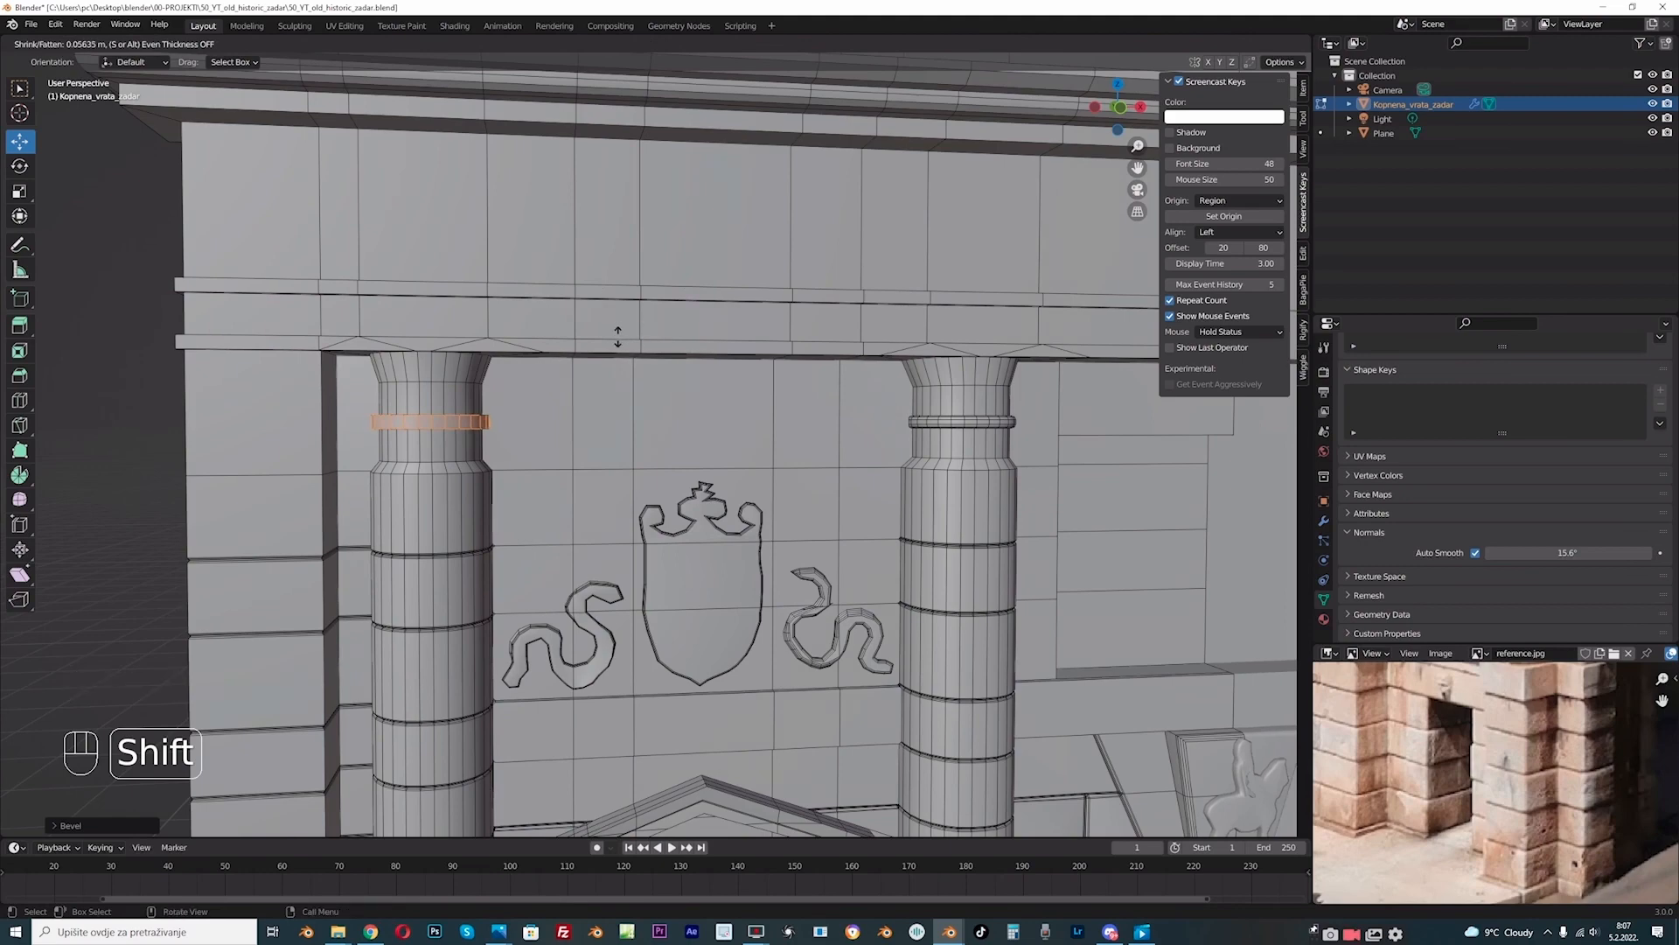
click(653, 330)
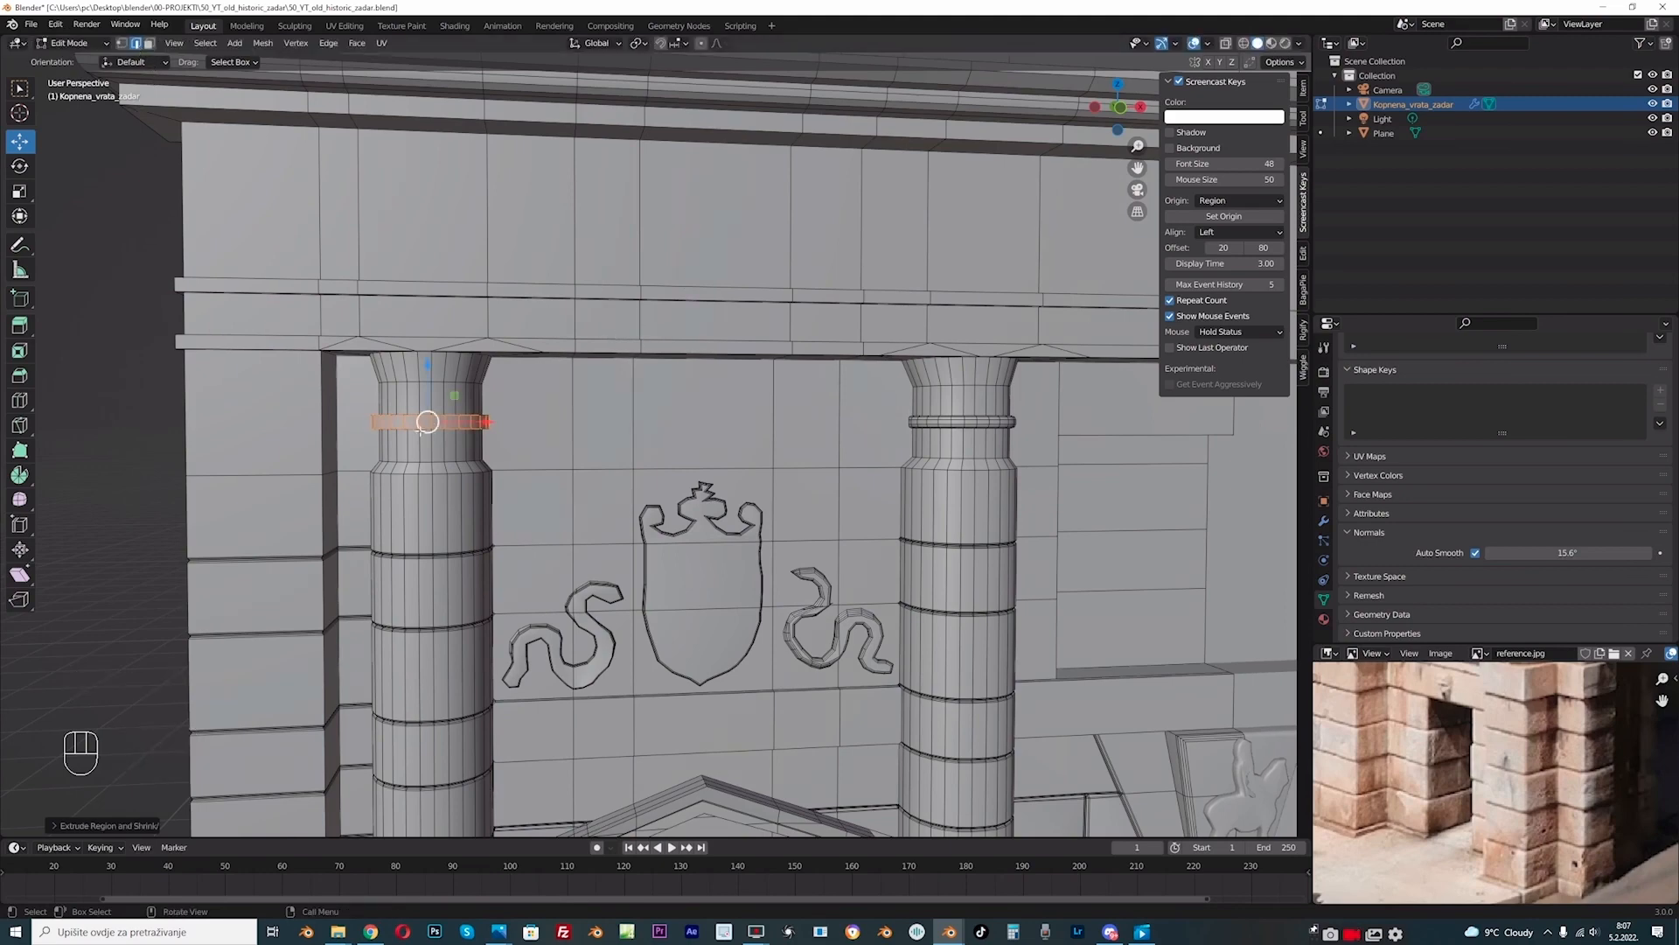
Step: Select the outer edge loops of the outer column's ring and bevel them about 0.04 m with two segments
middle_drag(429, 420, 446, 419)
ctrl+drag(447, 418, 526, 415)
middle_drag(525, 416, 426, 414)
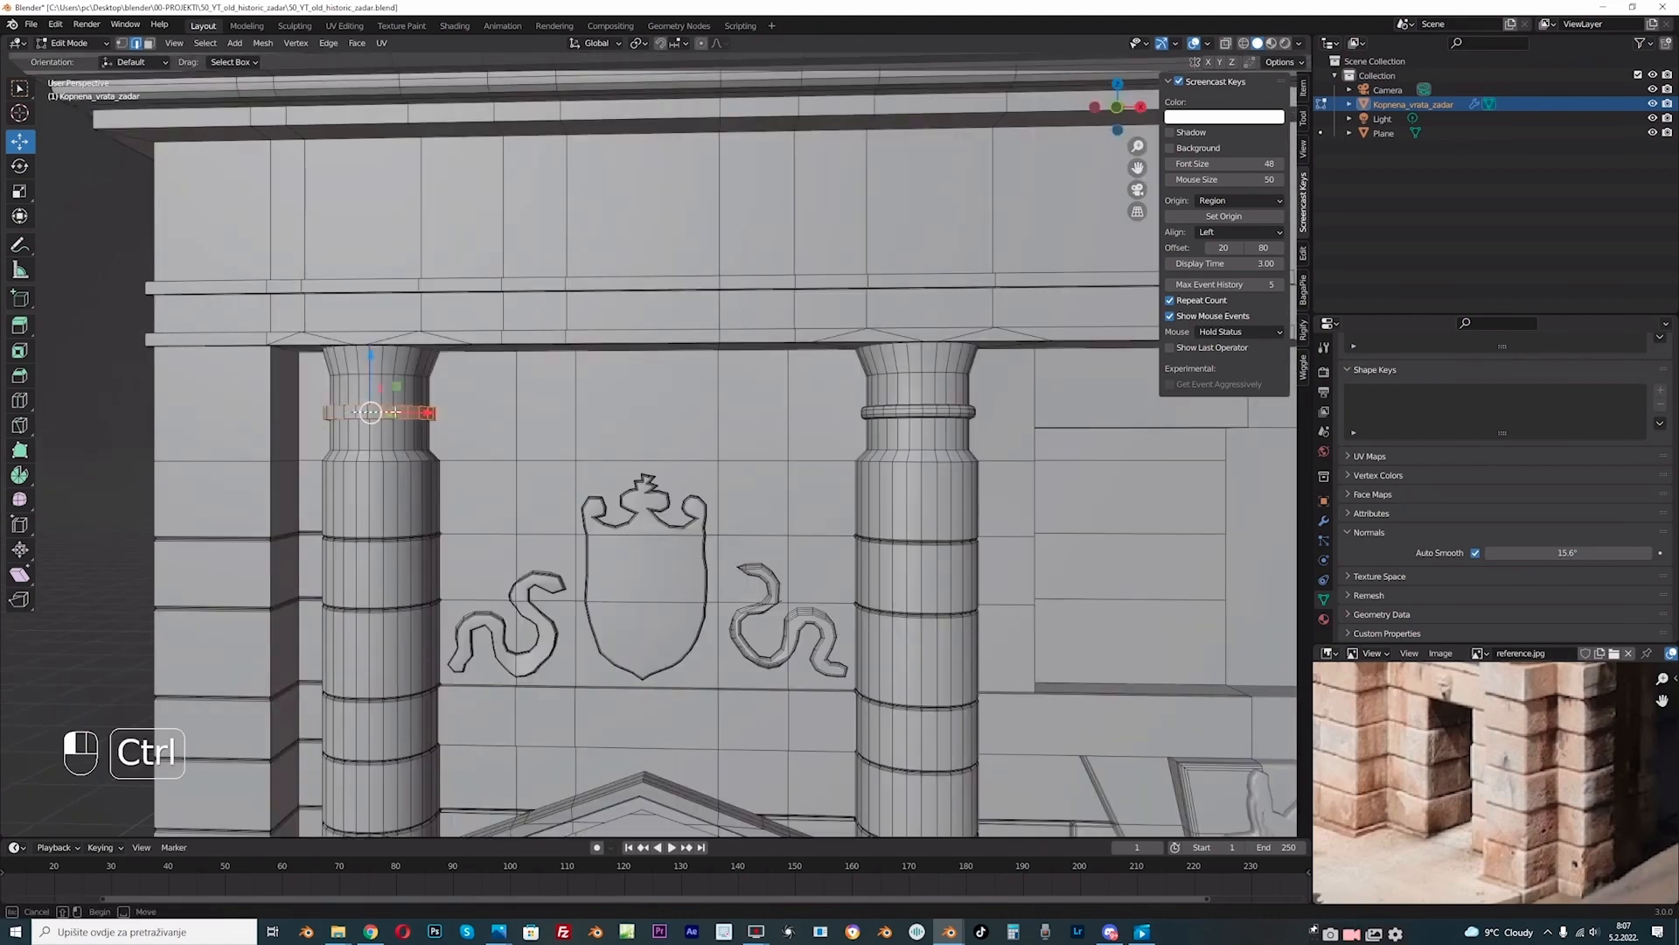
ctrl+click(349, 412)
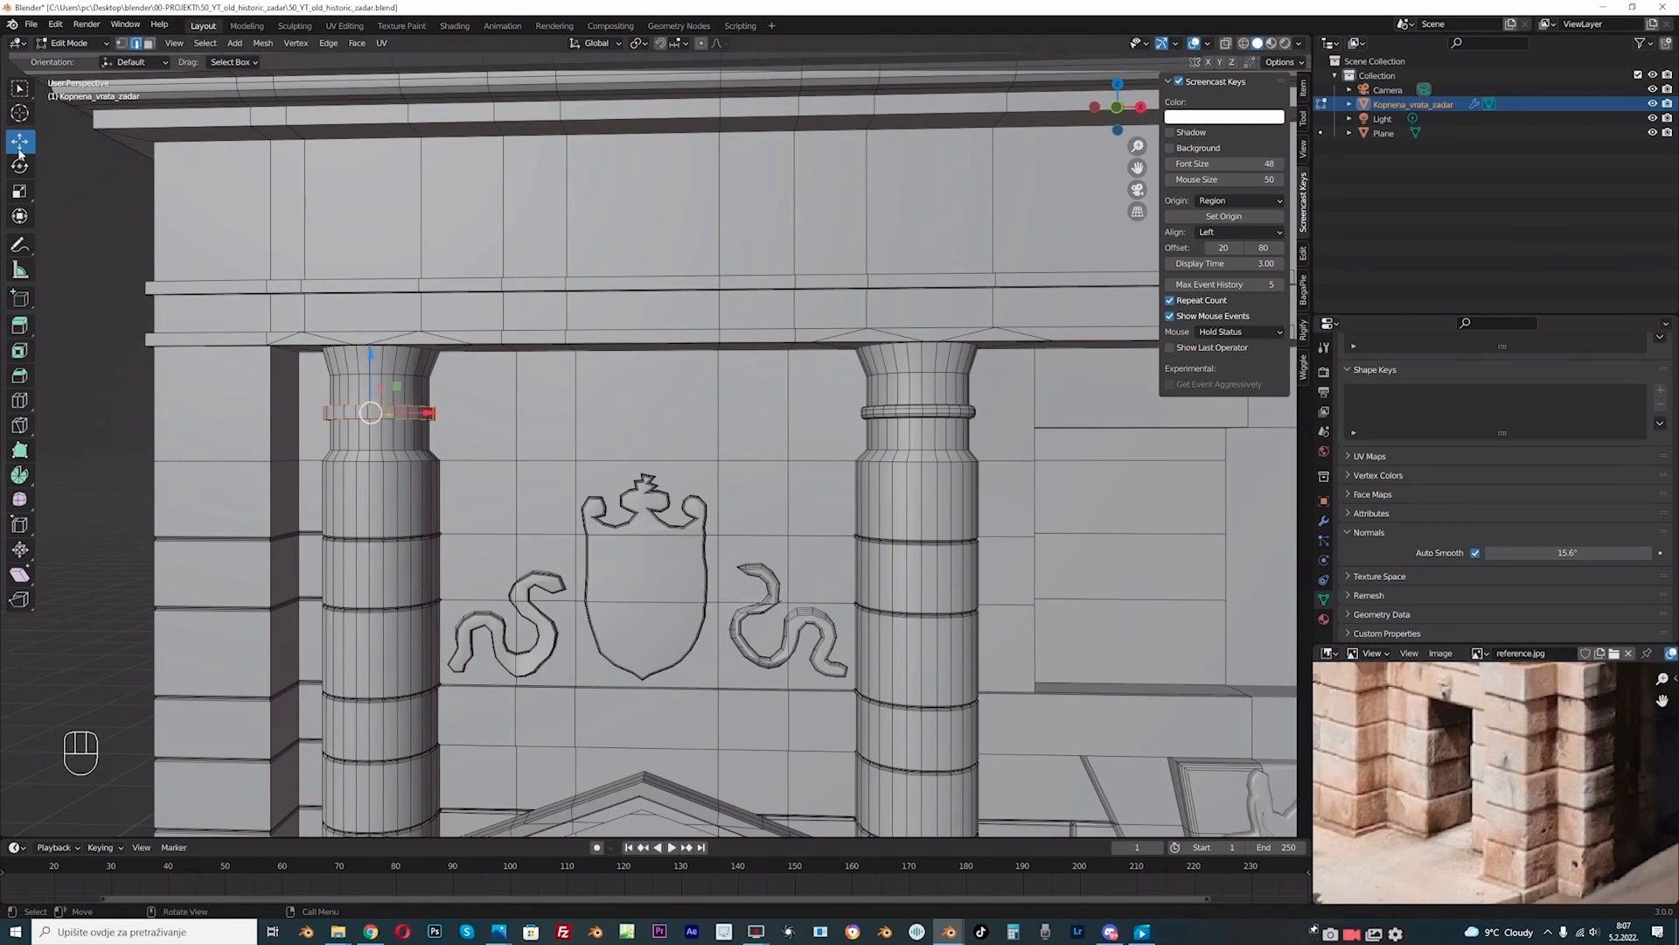
click(19, 88)
middle_drag(428, 420, 579, 429)
ctrl+click(364, 414)
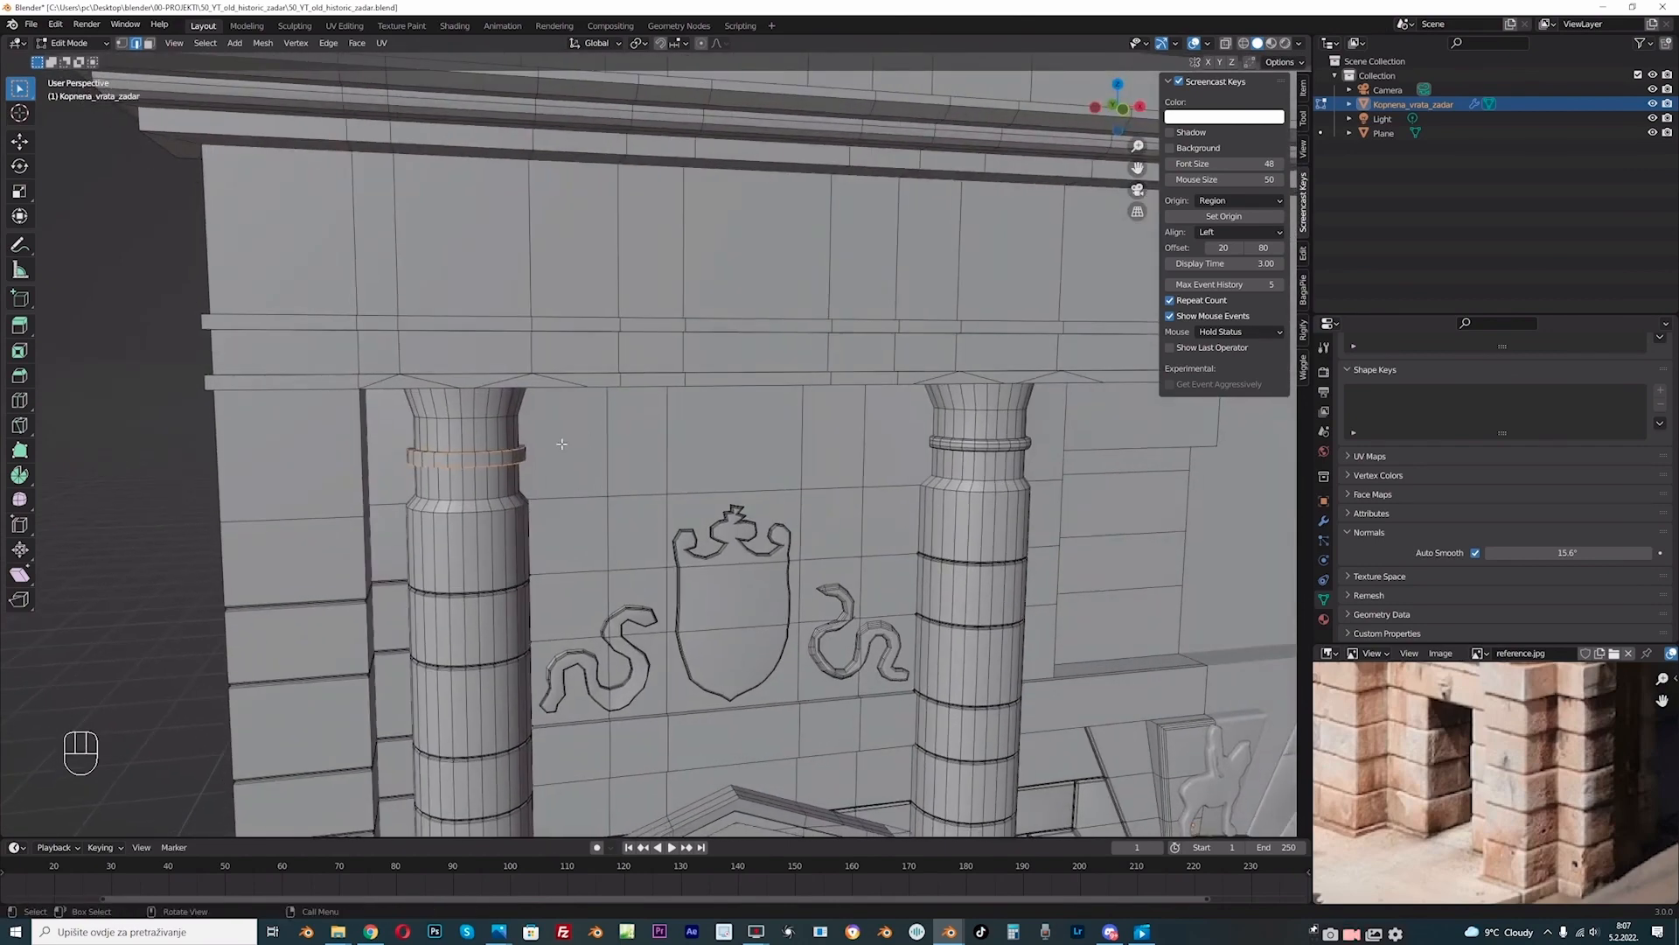
key(ctrl+b)
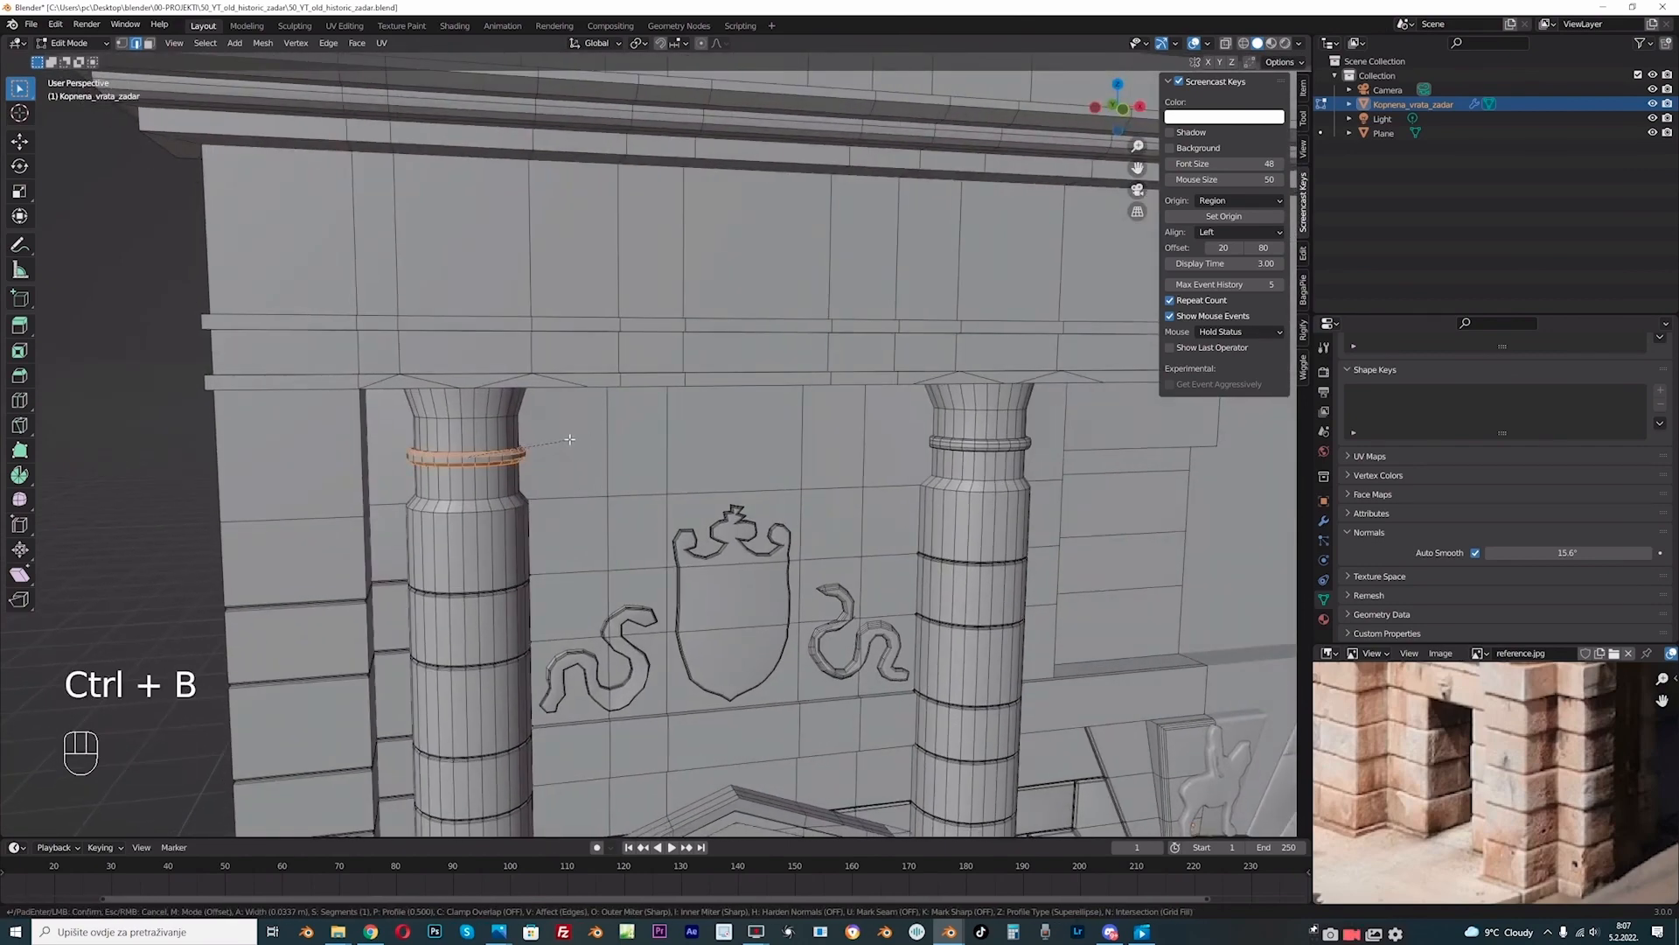
scroll(570, 439, up, 1)
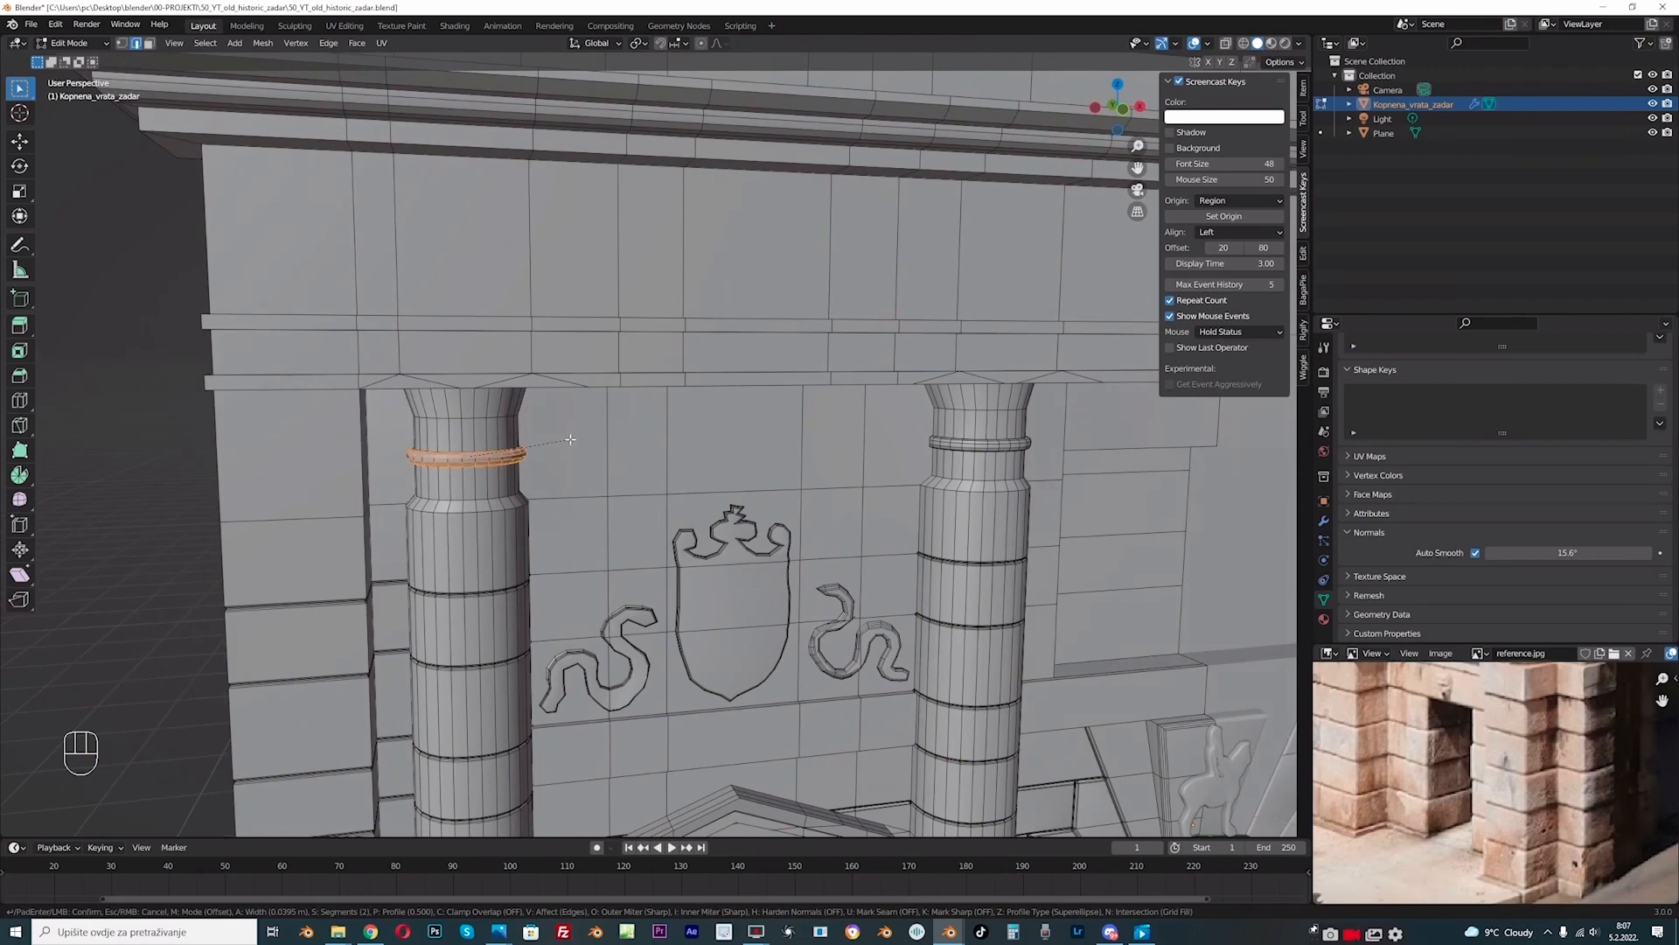
click(570, 439)
middle_drag(570, 439, 570, 439)
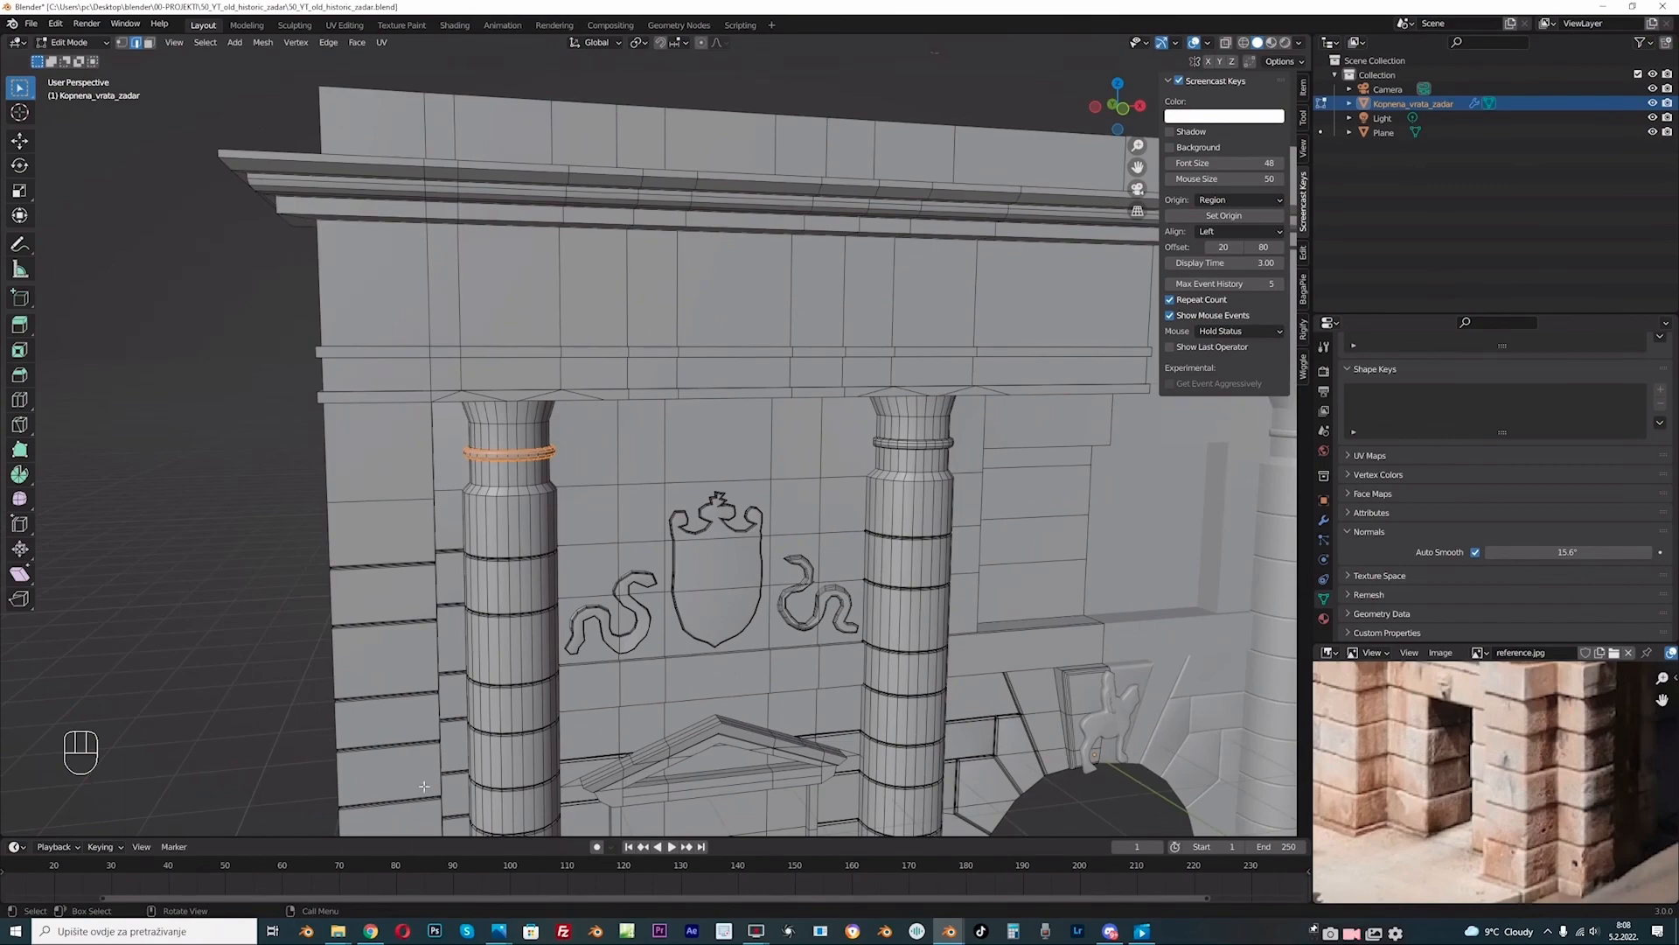
Step: Switch to the browser and examine the column capital in the gate photo up close, then return to Blender
click(371, 930)
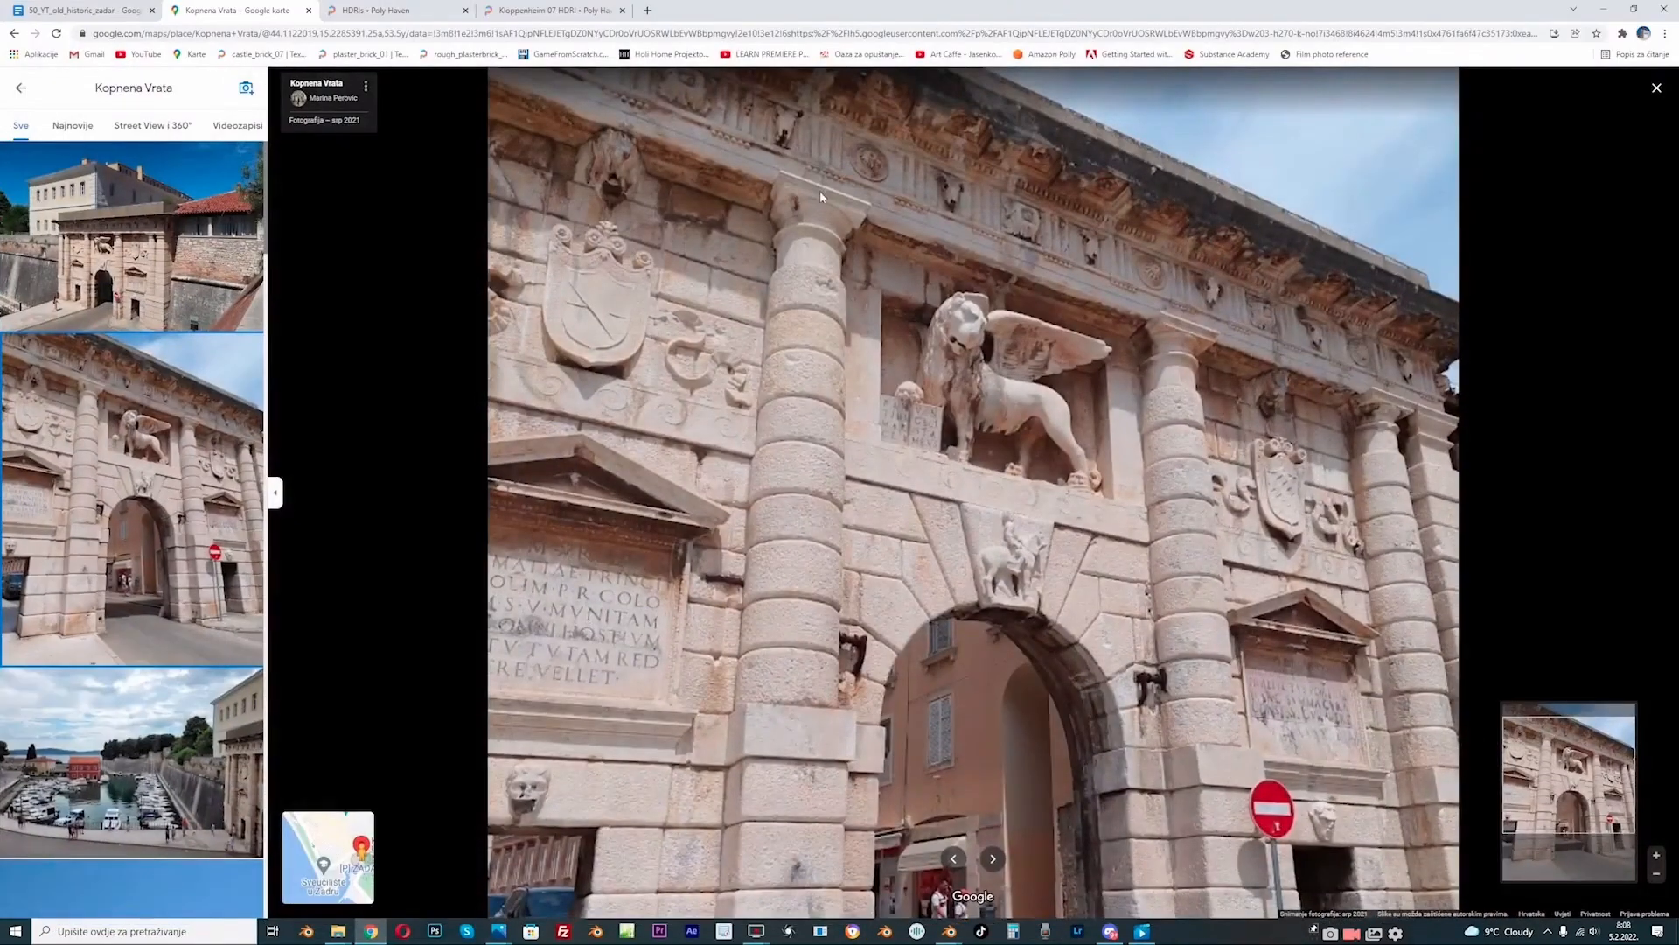
scroll(790, 185, up, 5)
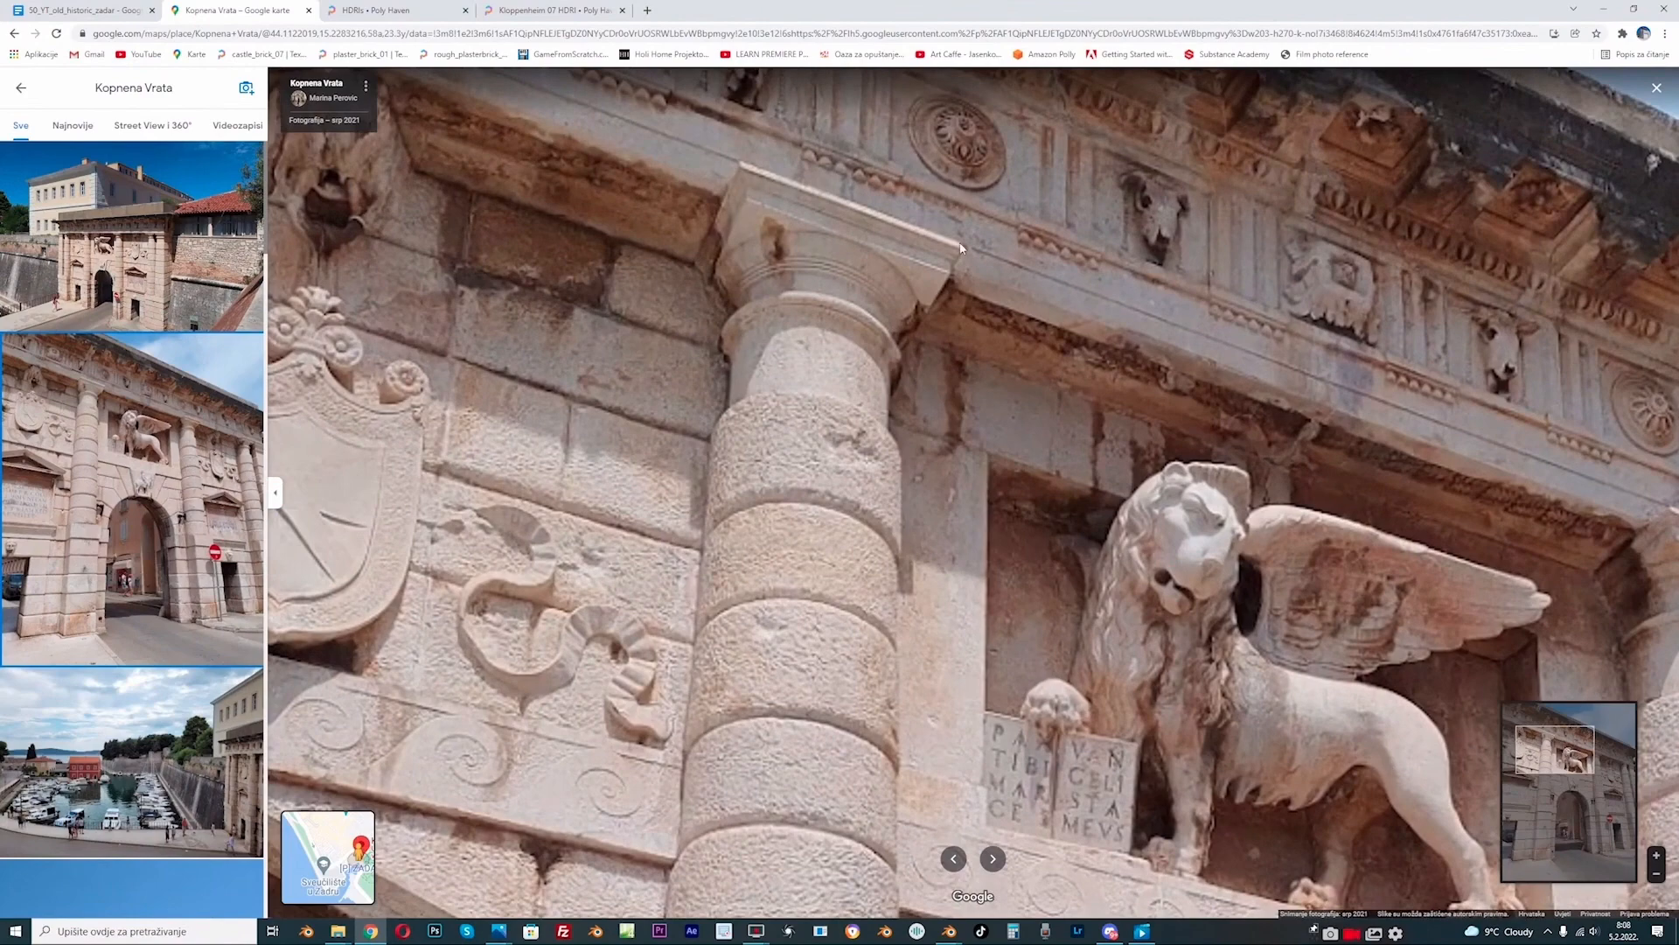
click(878, 874)
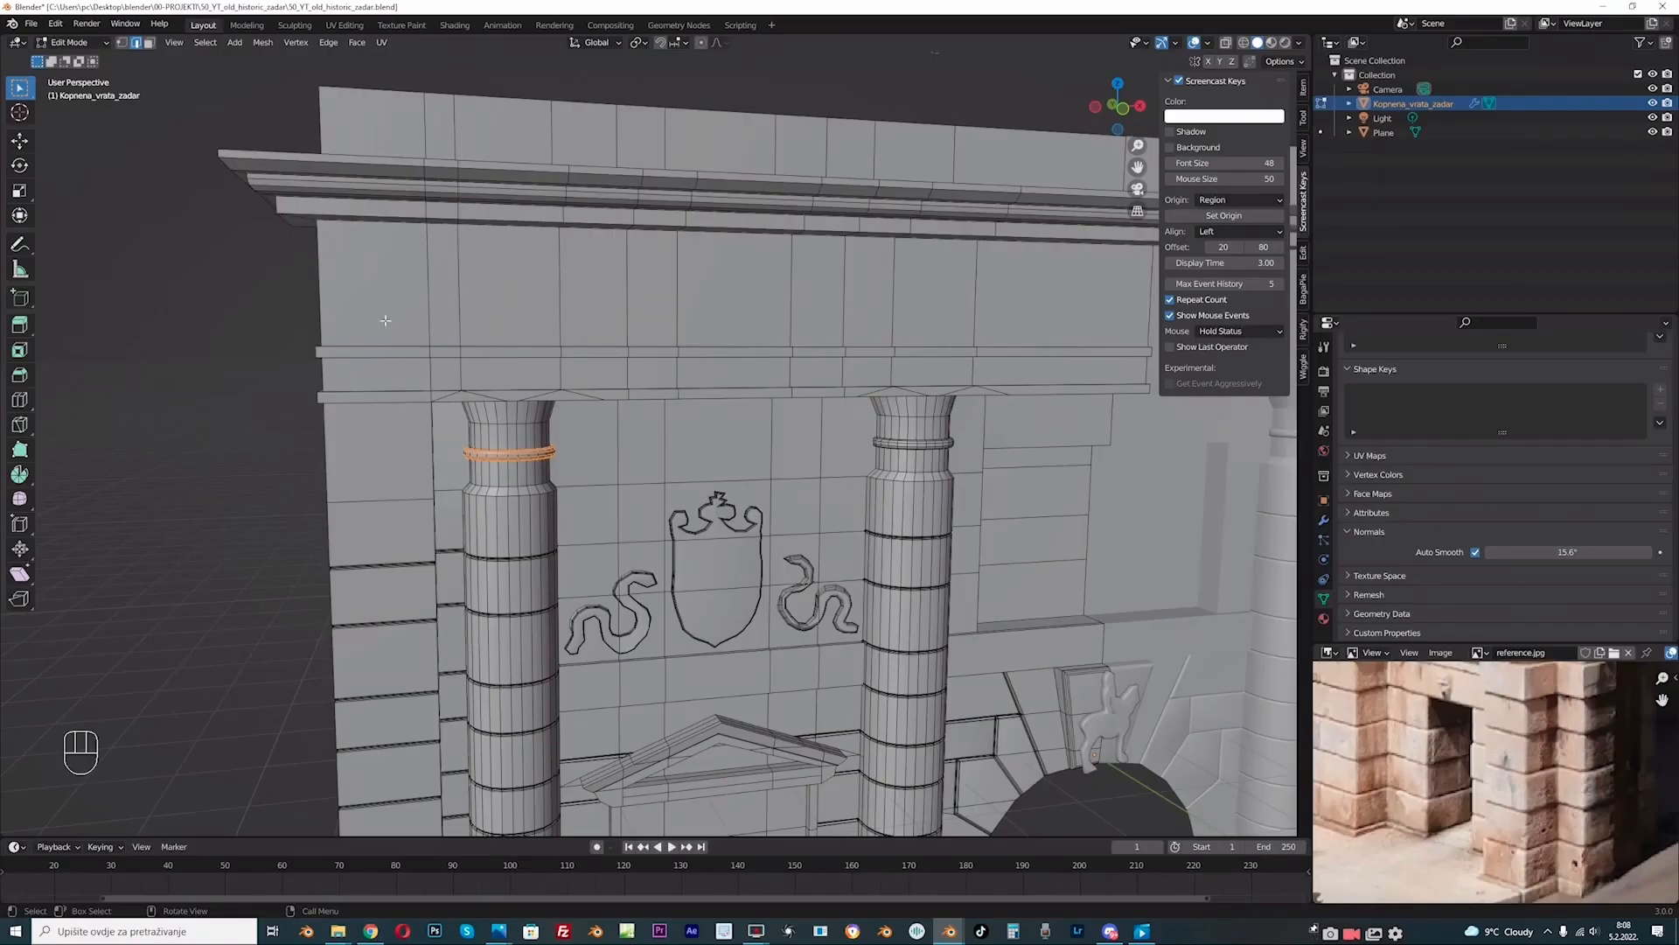
Step: Switch to Object Mode, add a cube in front view and move it over the top of the inner column
click(70, 42)
click(70, 58)
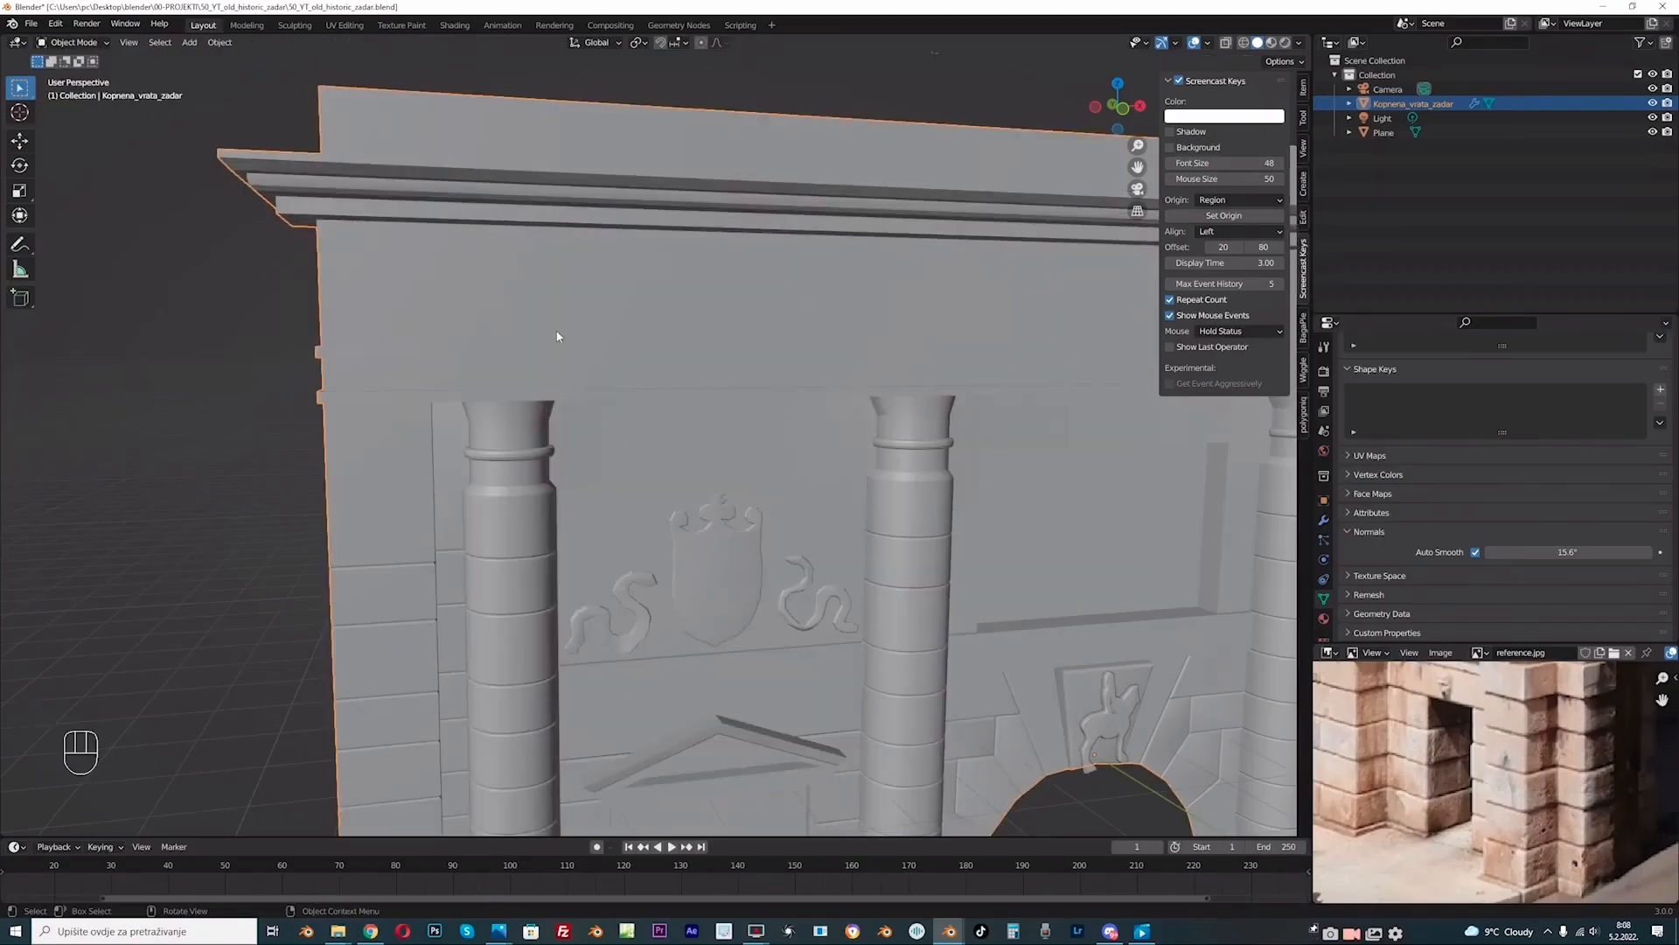
key(KP_1)
click(305, 422)
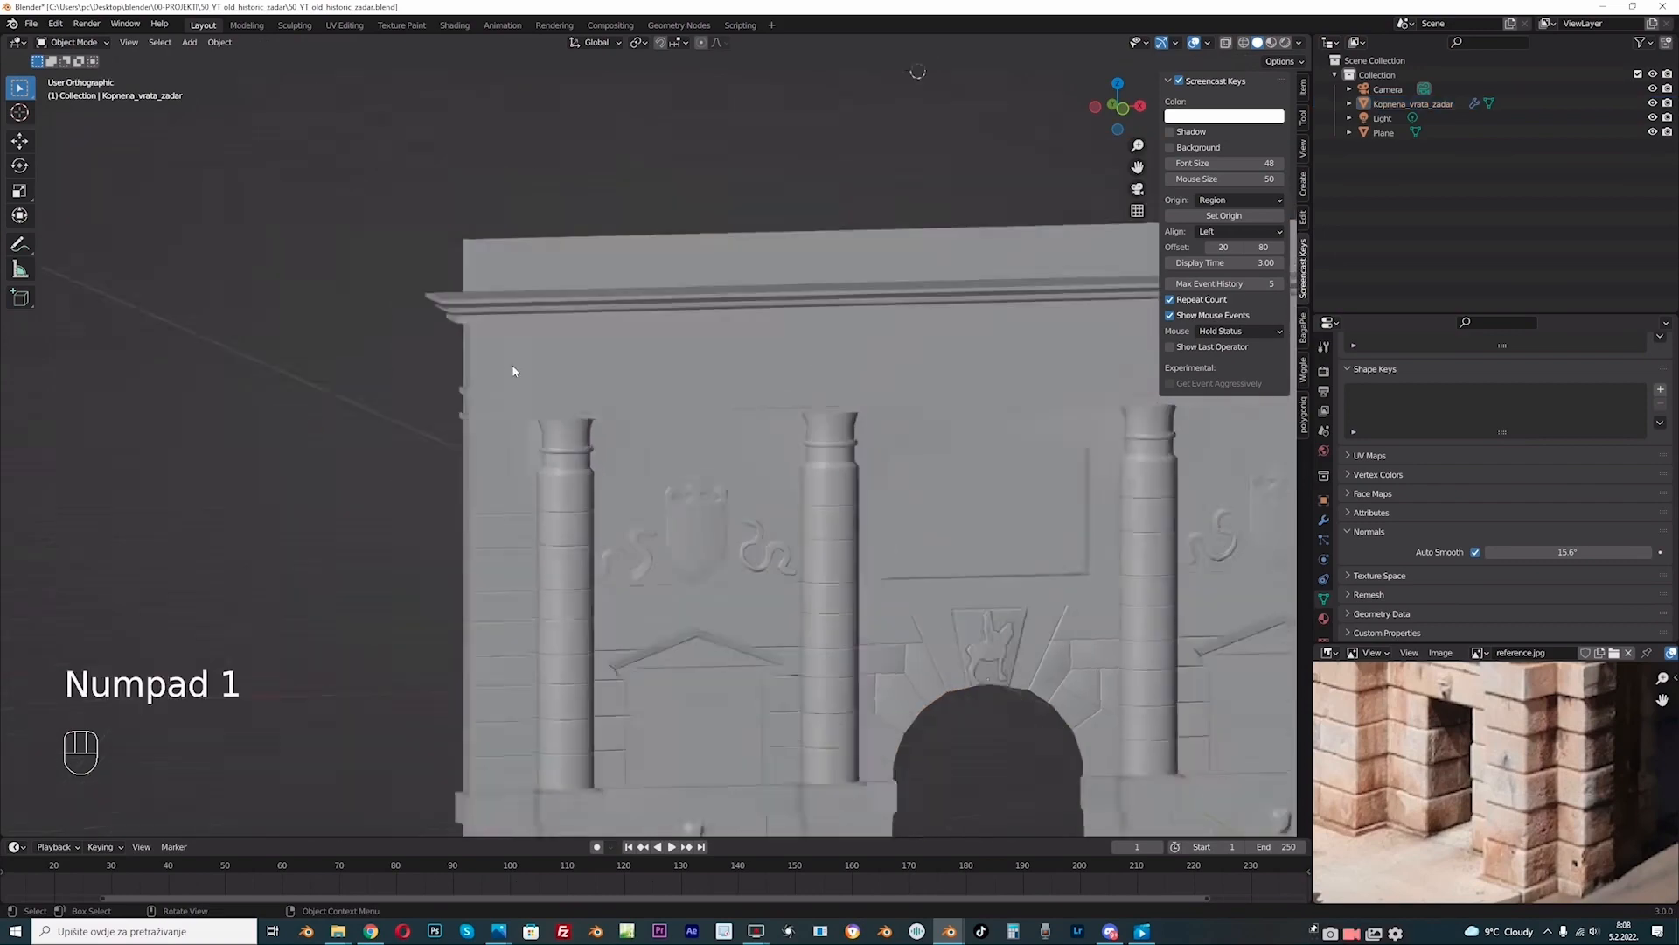
key(shift+a)
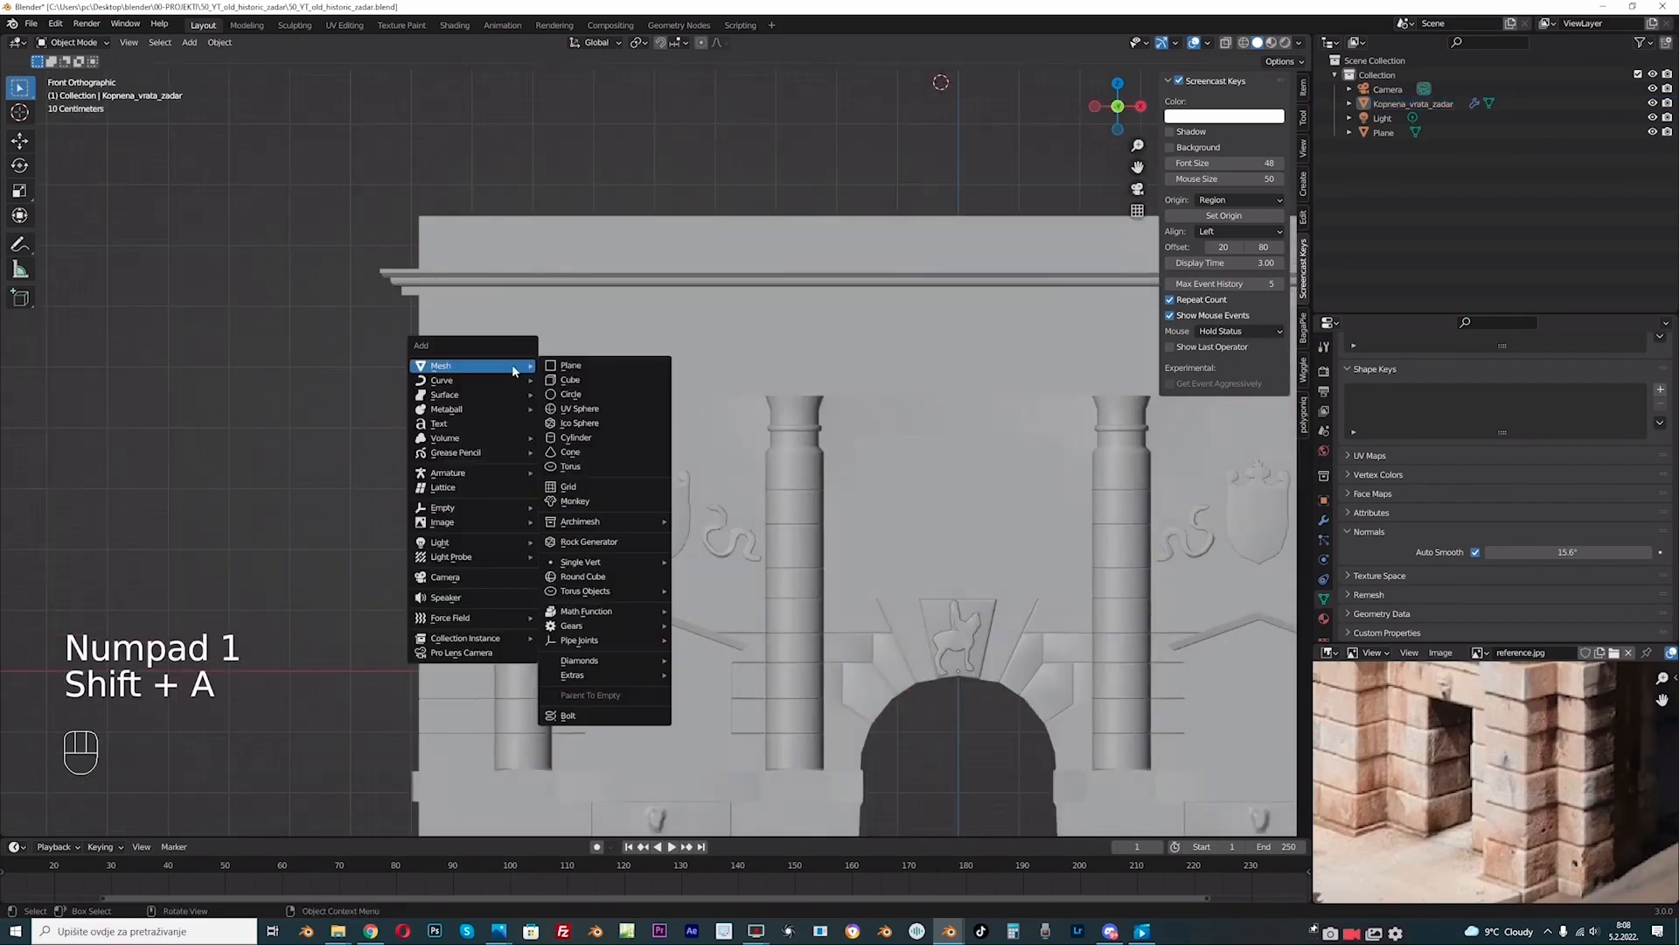
click(558, 379)
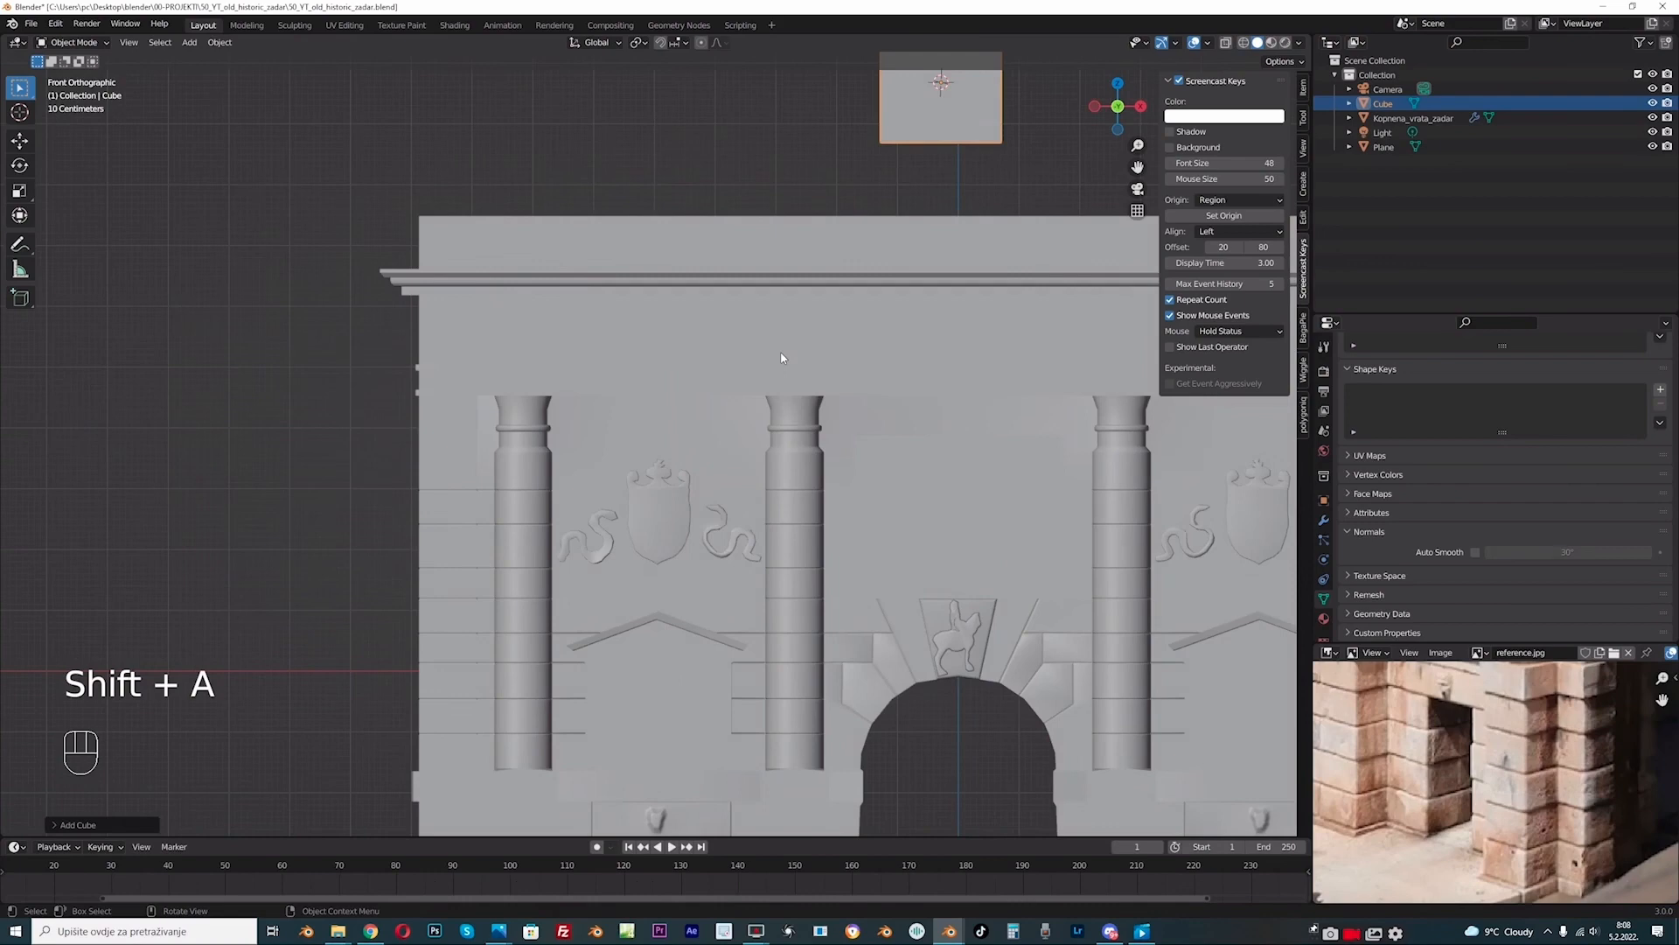
scroll(781, 358, down, 2)
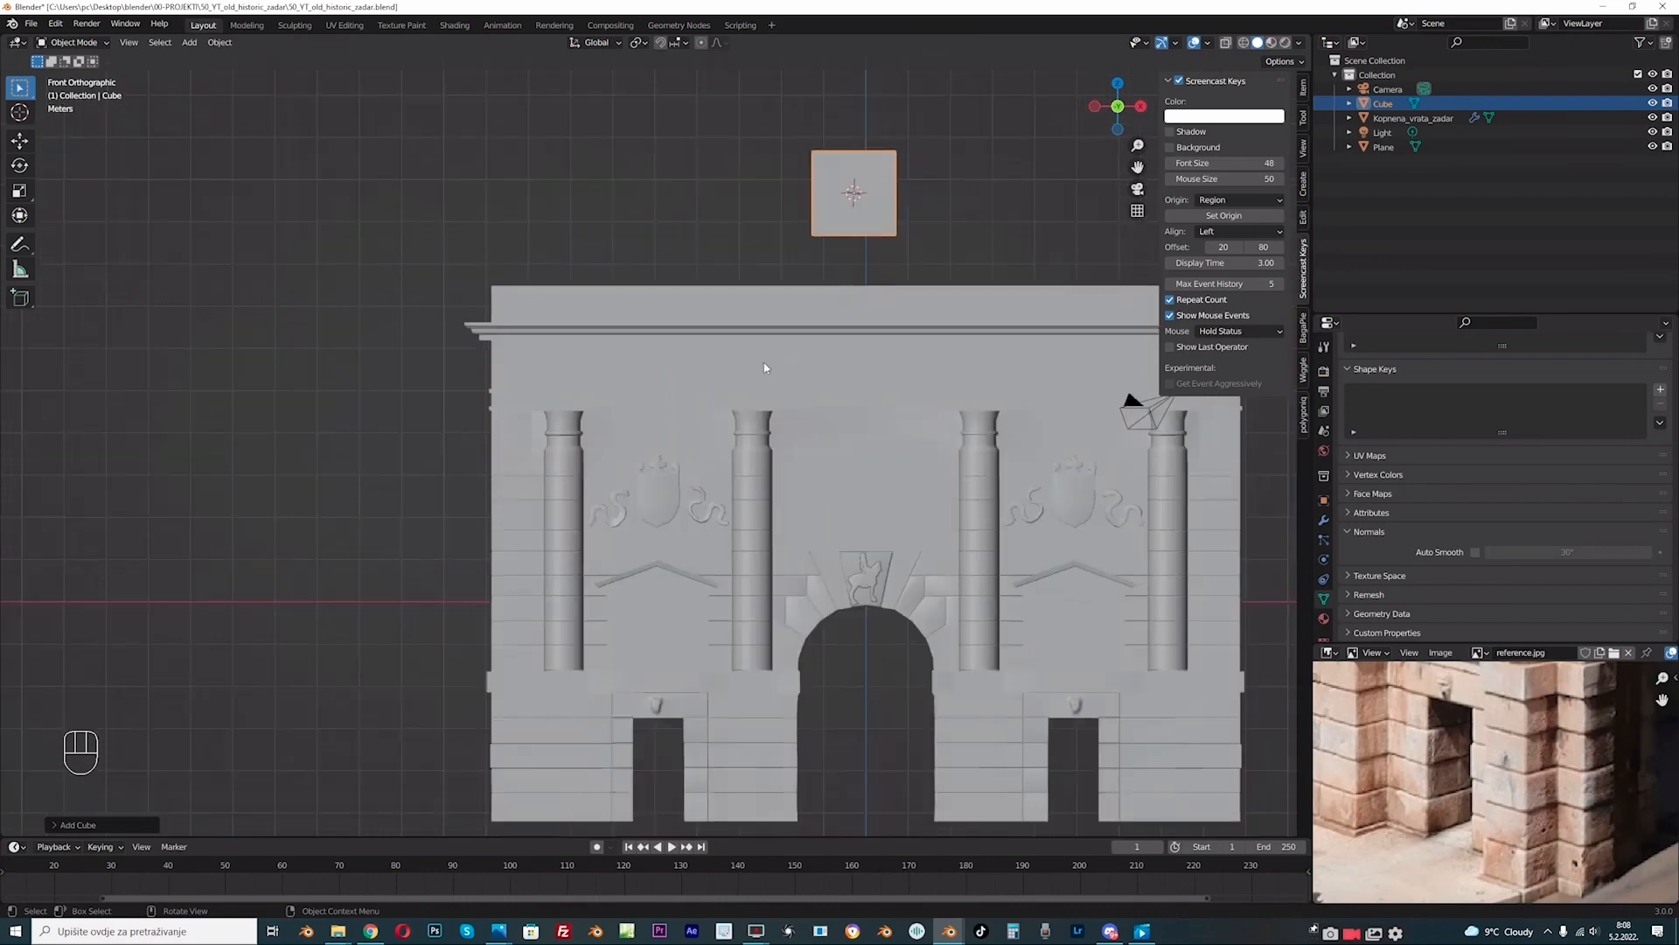
click(19, 141)
drag(854, 145, 786, 418)
Step: Flatten the cube along Z into a thin slab, then narrow it along X and centre it over the inner column's top
scroll(700, 394, up, 2)
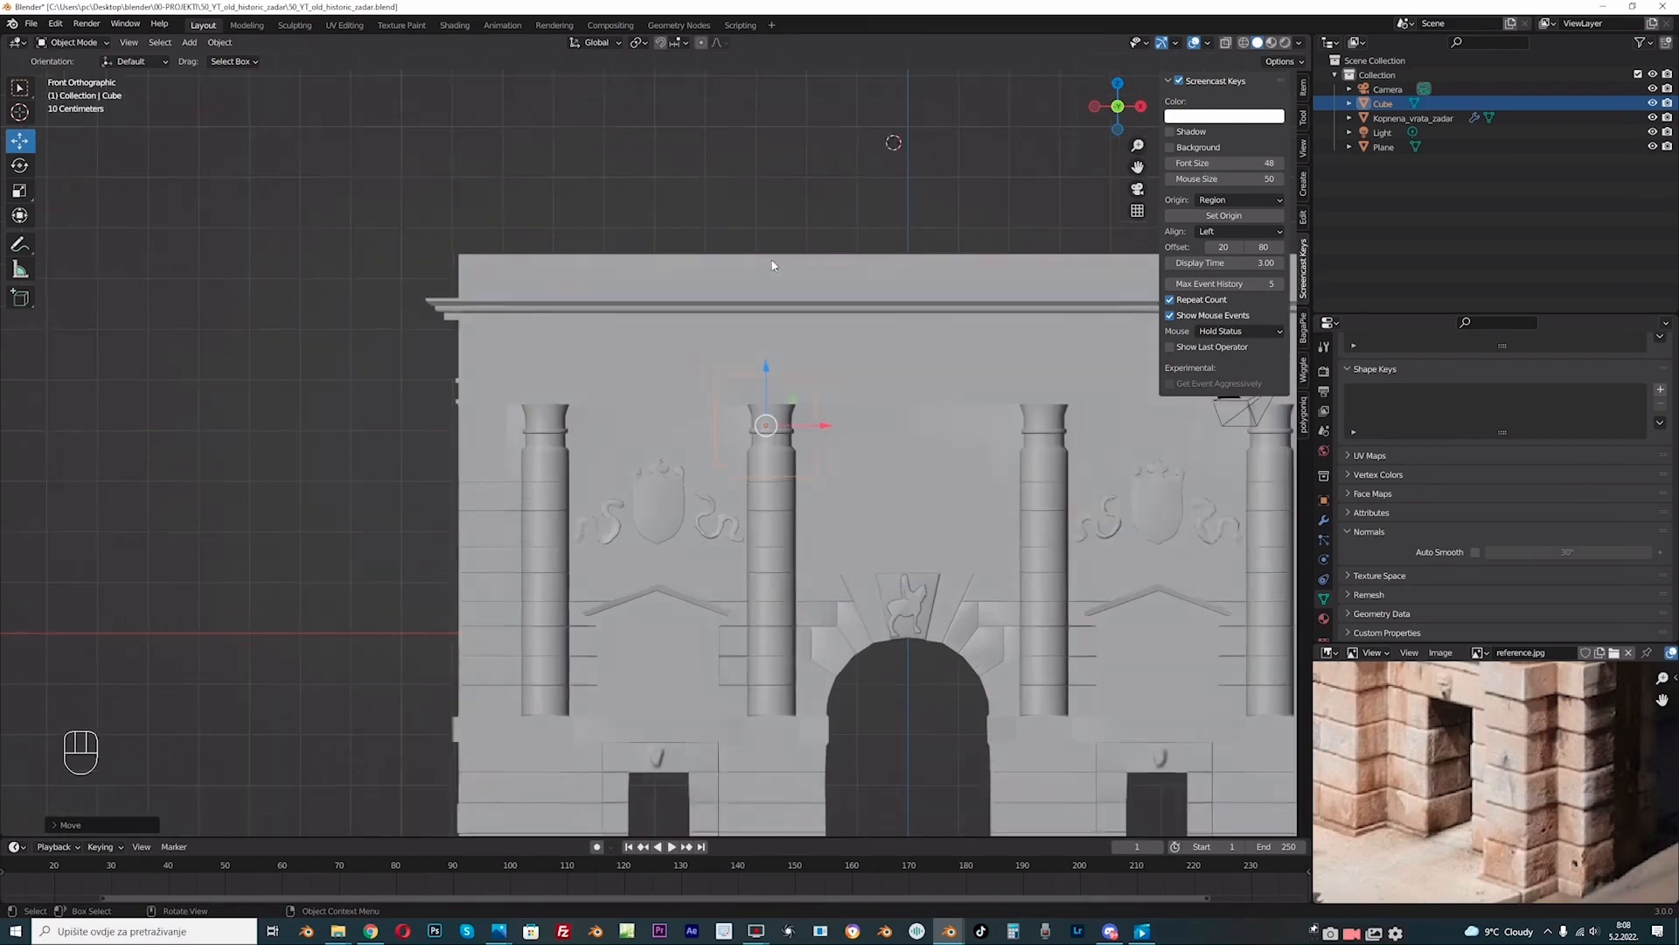
key(s)
key(z)
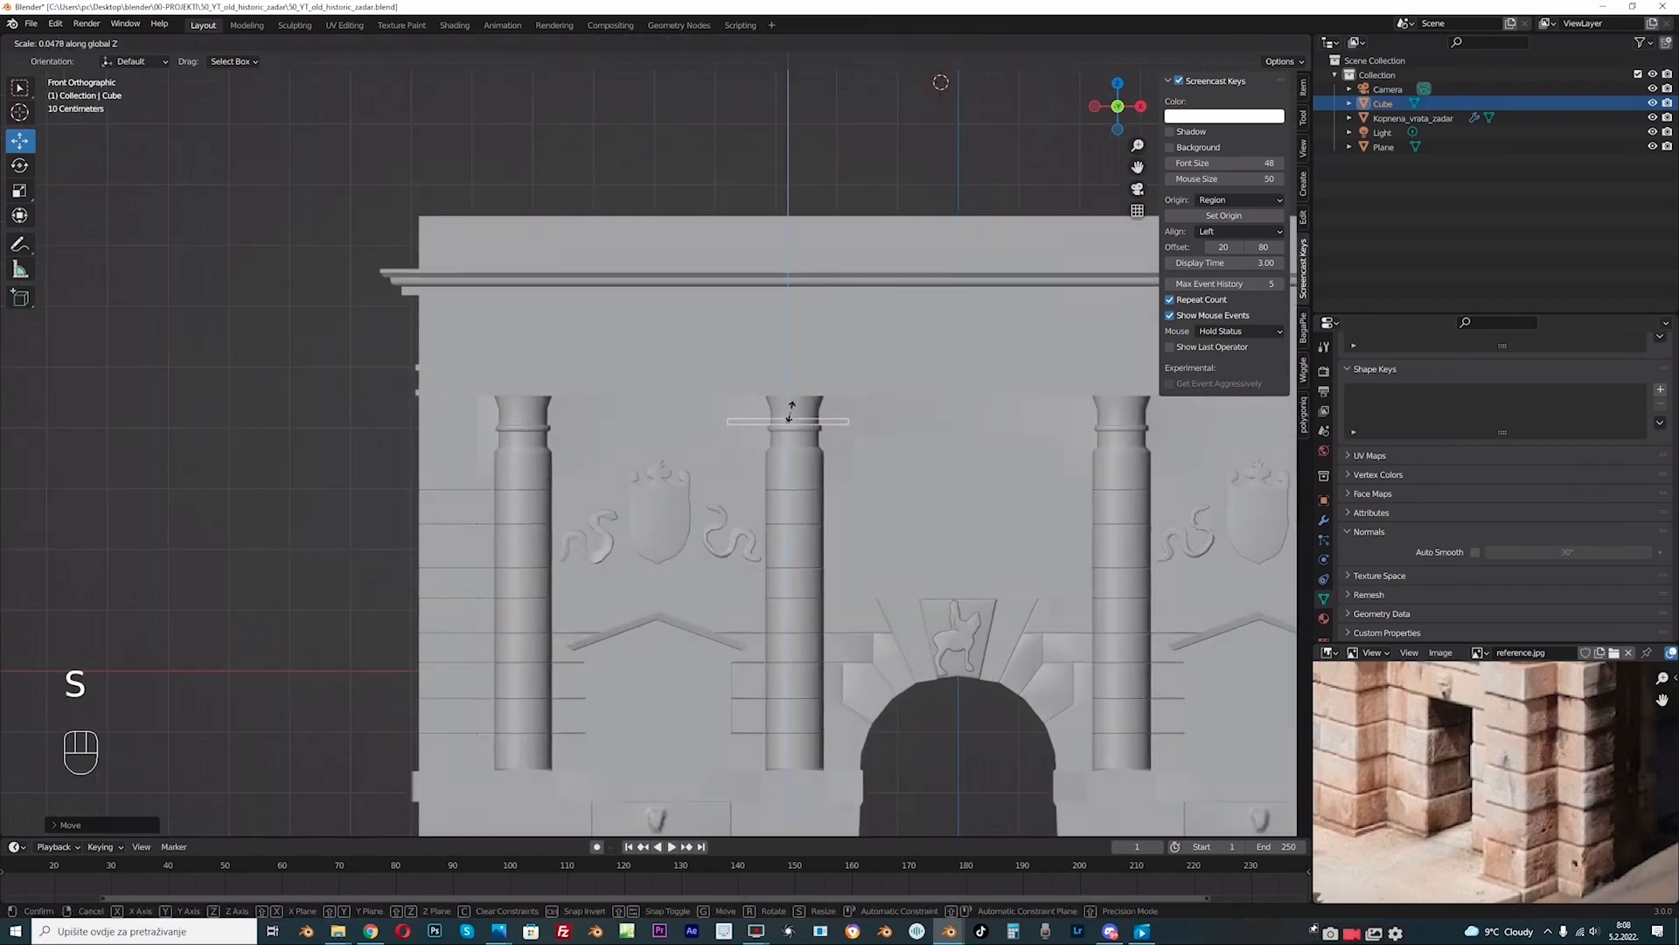
click(790, 406)
scroll(890, 419, up, 1)
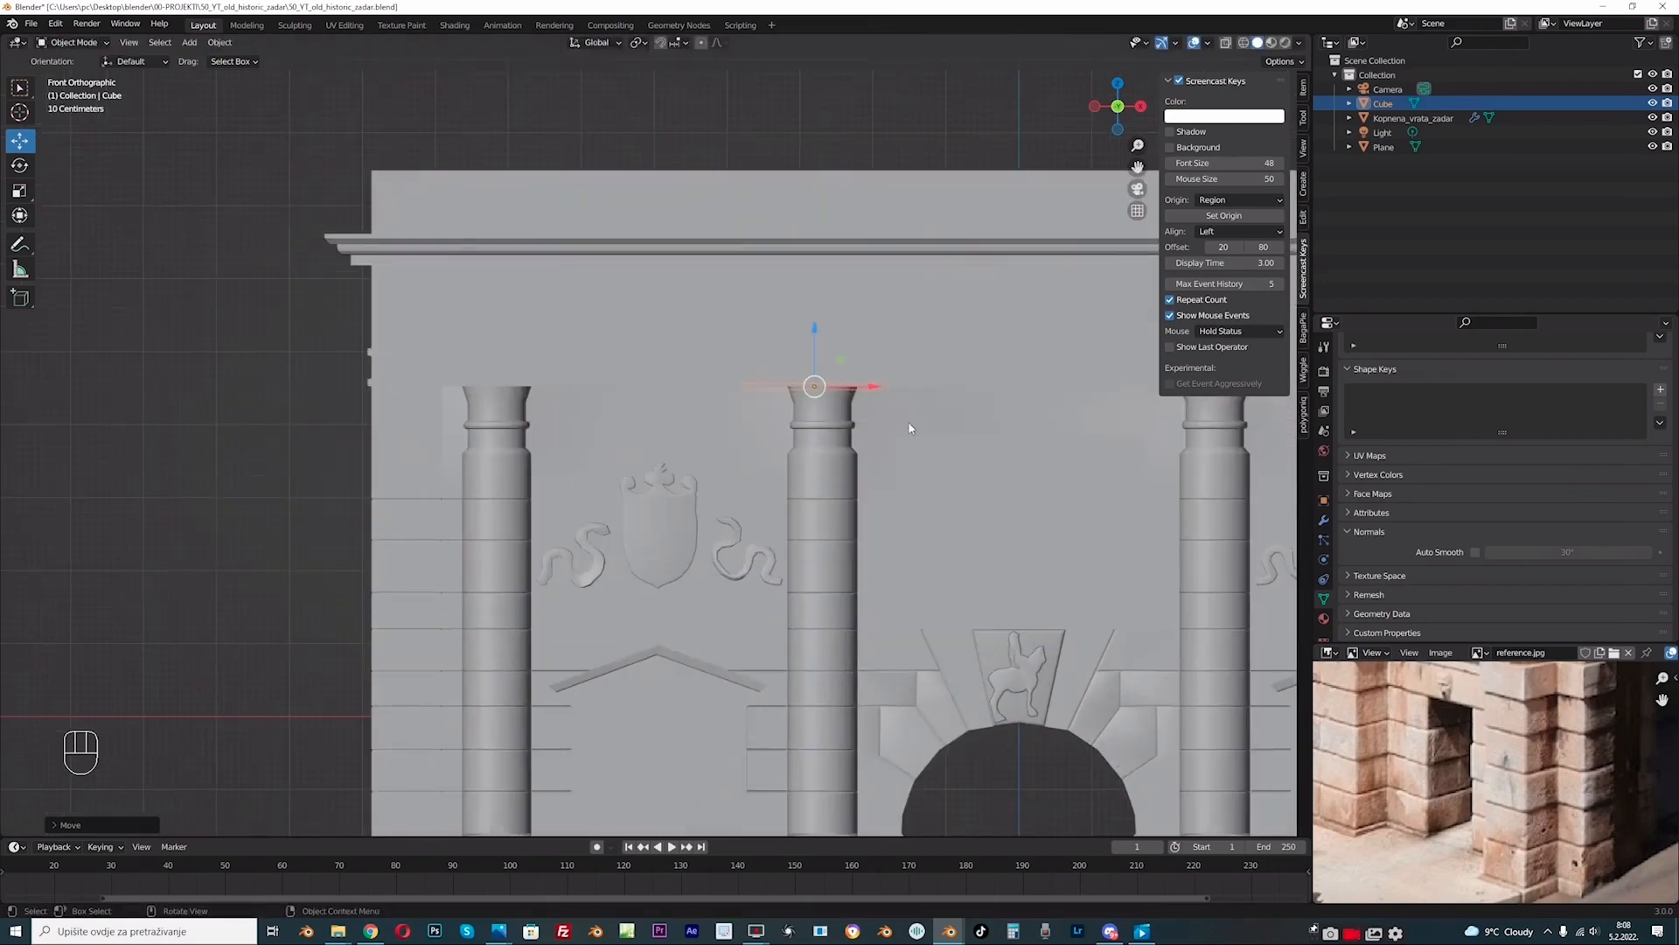
key(s)
key(x)
click(877, 415)
drag(873, 385, 881, 385)
Step: Reduce the slab's depth along Y in top view and move it back onto the top of the inner column
key(KP_7)
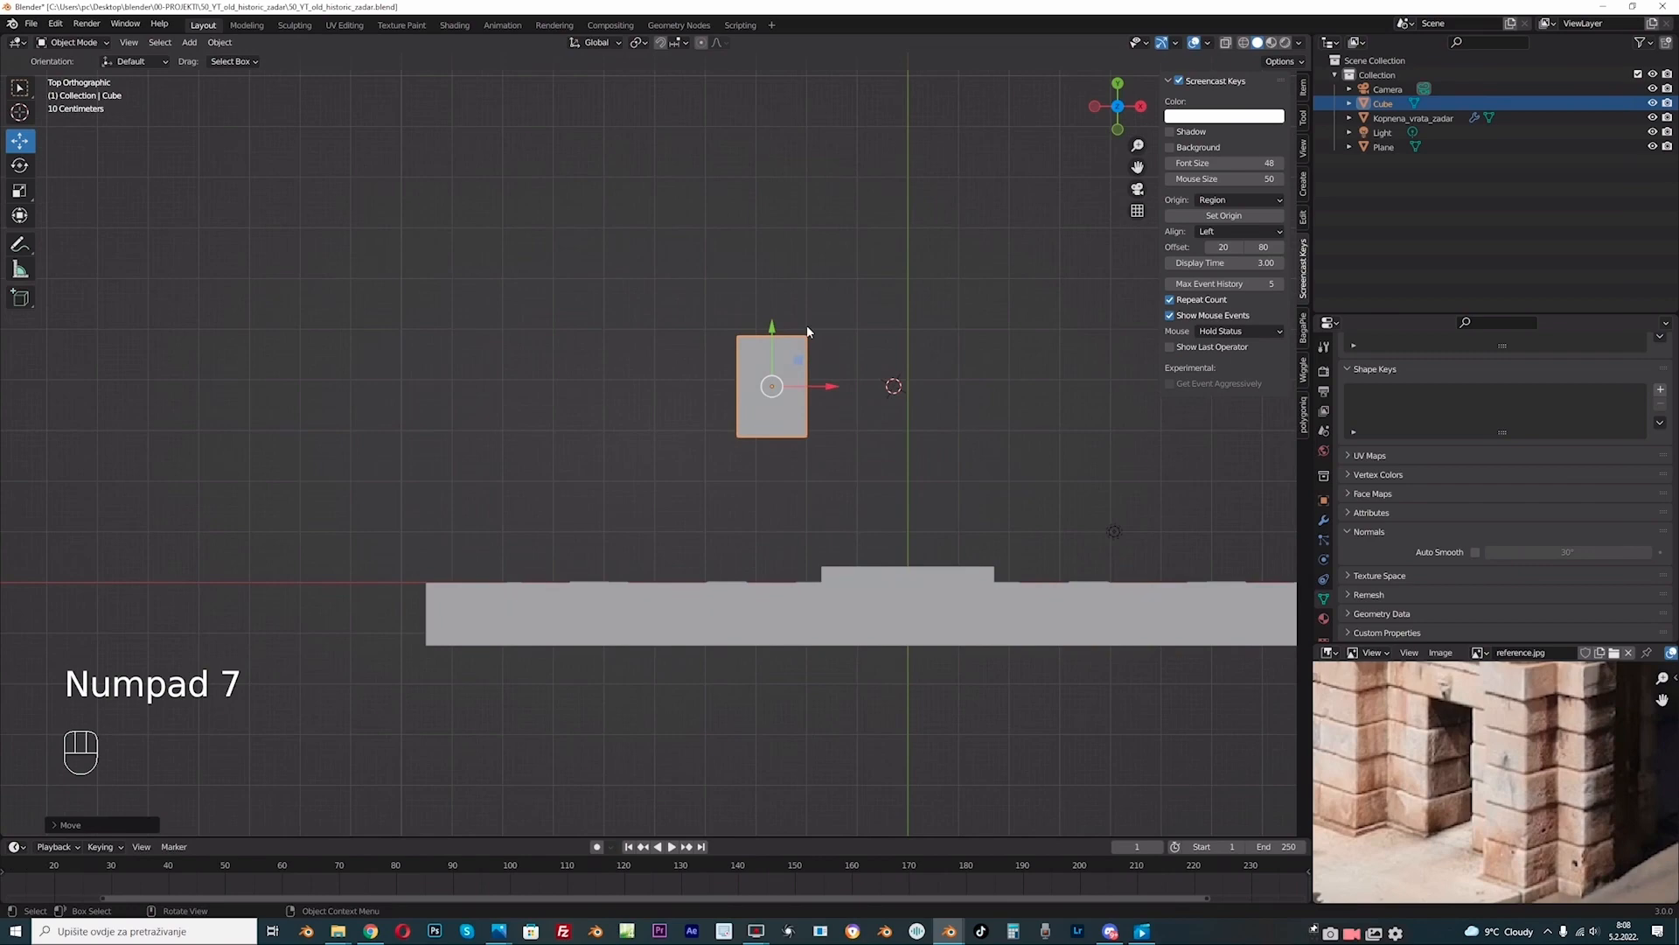
key(s)
key(y)
click(794, 368)
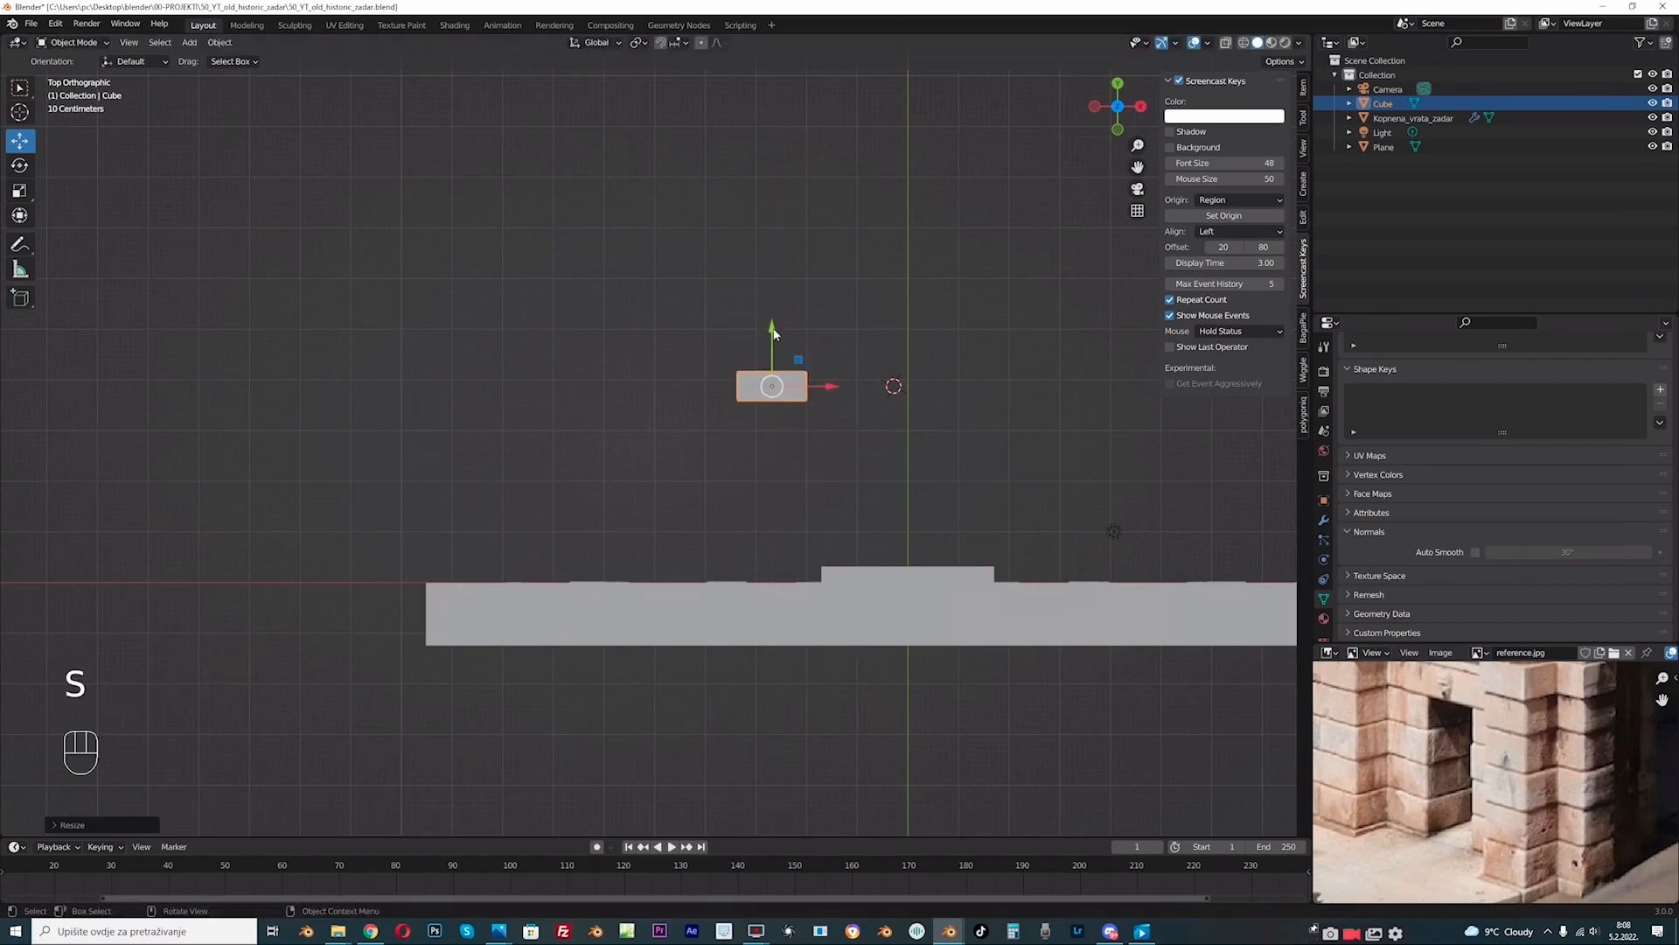
drag(773, 331, 725, 582)
middle_drag(735, 584, 950, 392)
scroll(835, 437, up, 2)
drag(950, 392, 894, 396)
Step: Scale the slab along Y to fit the depth of the inner column's top and adjust its position
middle_drag(968, 362, 927, 376)
key(s)
key(y)
click(1020, 357)
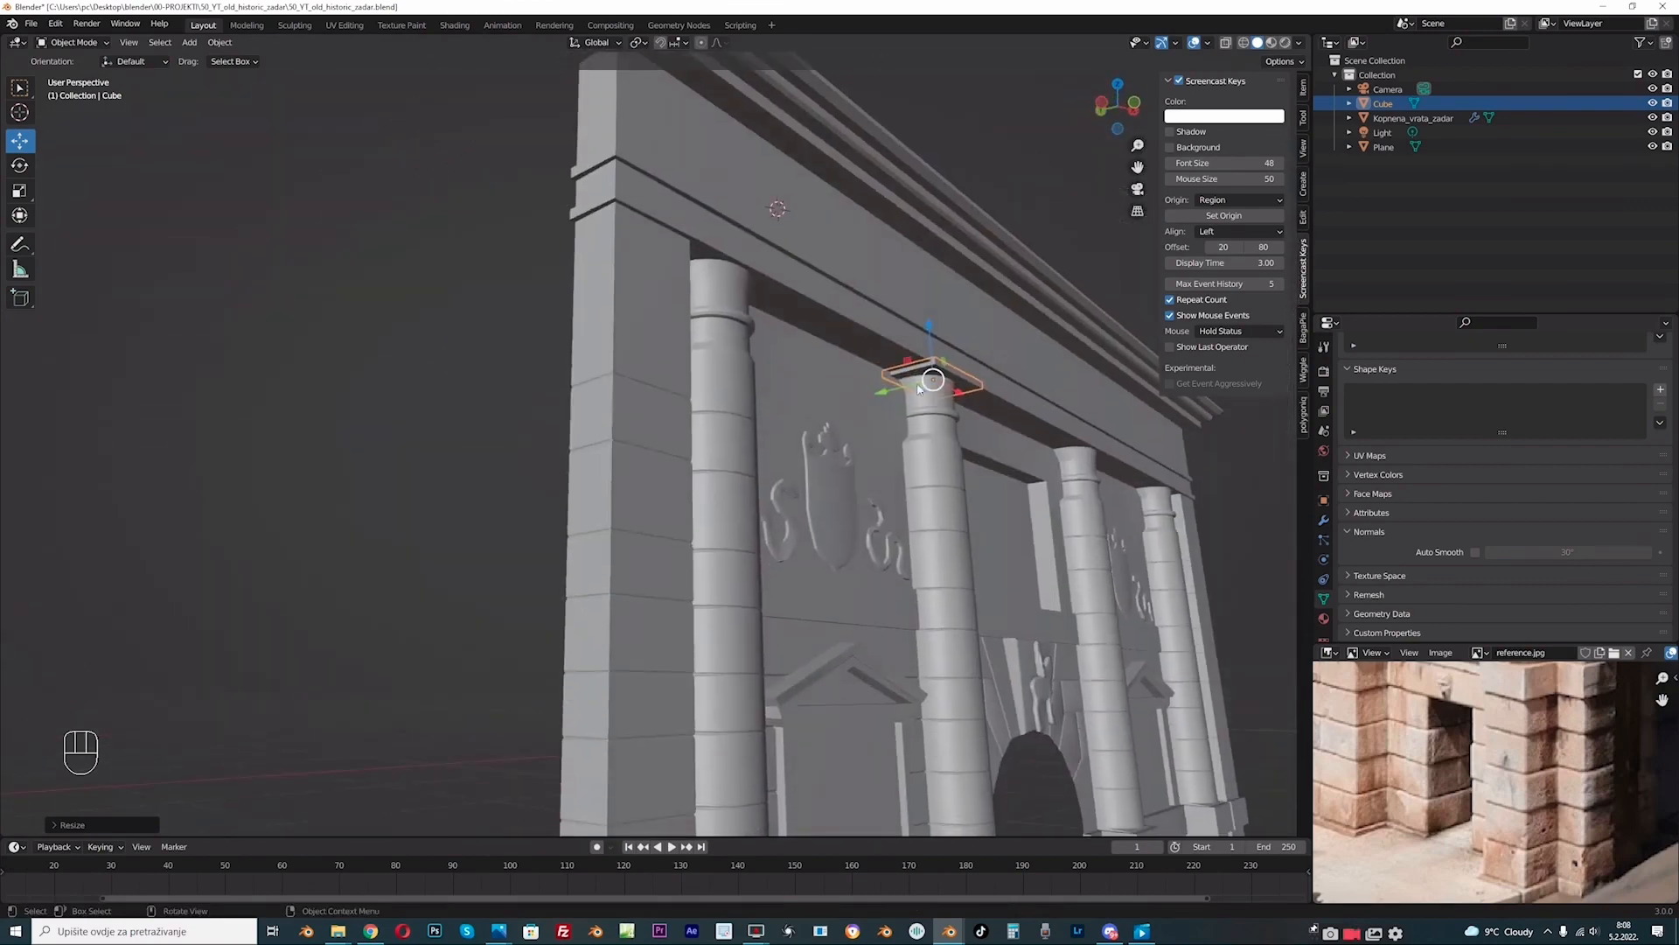
drag(882, 390, 885, 389)
Step: Scale the slab along X to about 0.89 so it overhangs the inner column's top only slightly
middle_drag(886, 389, 824, 415)
key(s)
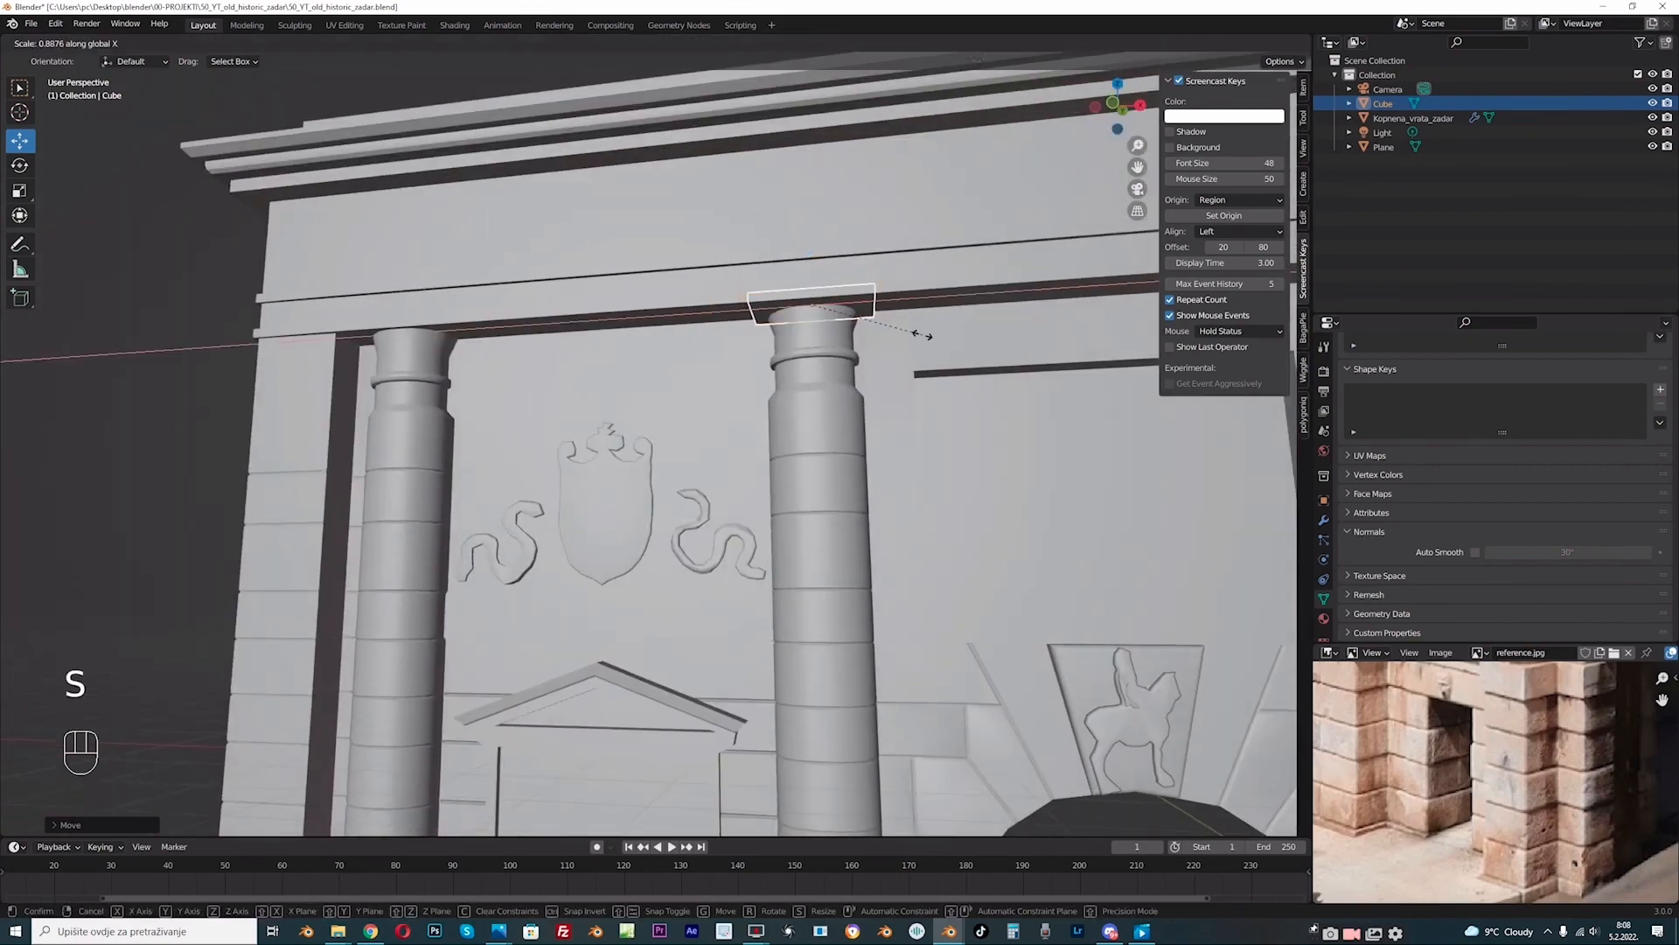
click(919, 337)
scroll(918, 337, up, 1)
middle_drag(918, 337, 948, 354)
drag(1137, 167, 946, 202)
Step: Check the column capital in the browser's Kopnena Vrata photo, return to Blender and apply the slab's scale in Object Mode
click(372, 930)
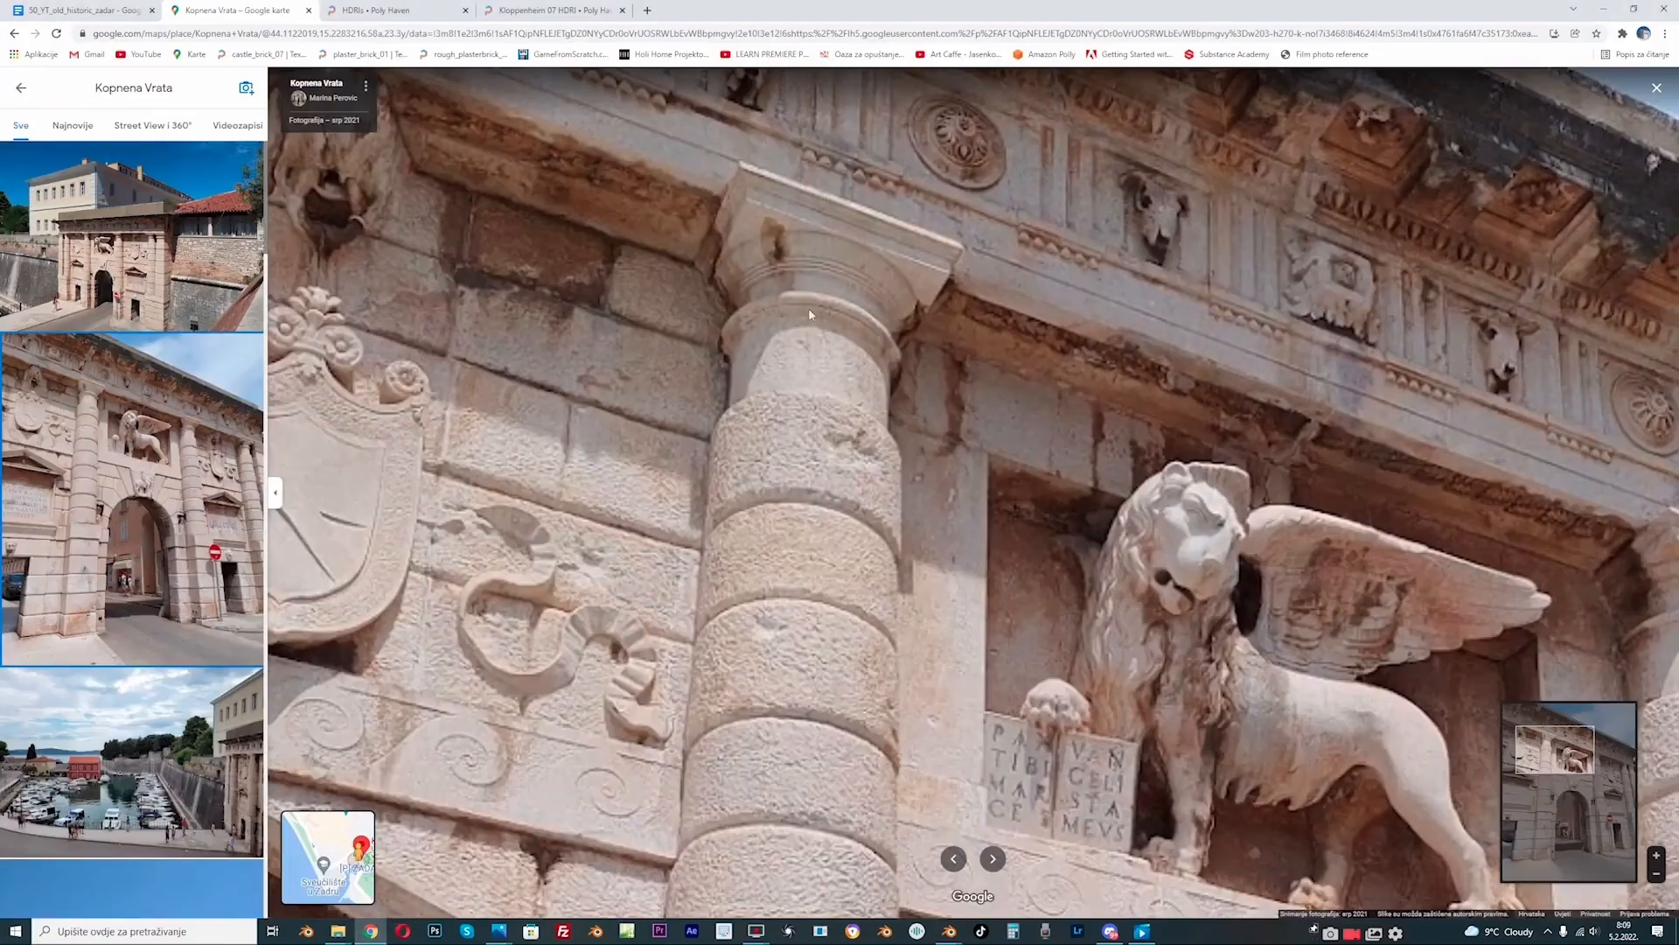
click(381, 938)
click(71, 42)
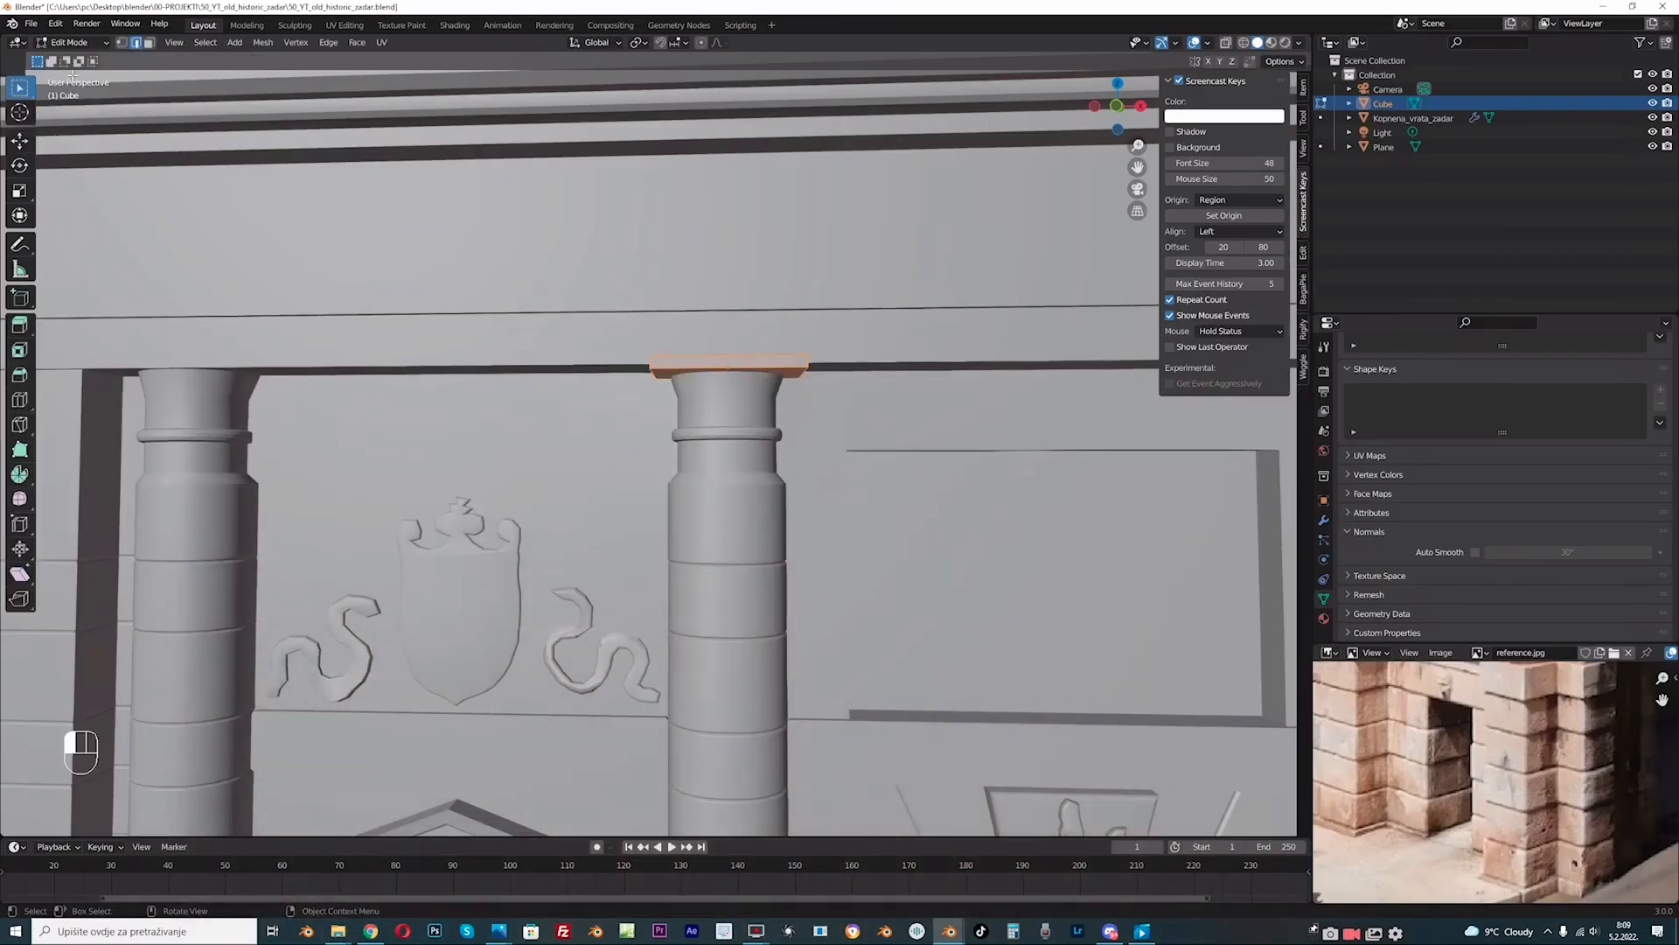
click(76, 70)
click(72, 42)
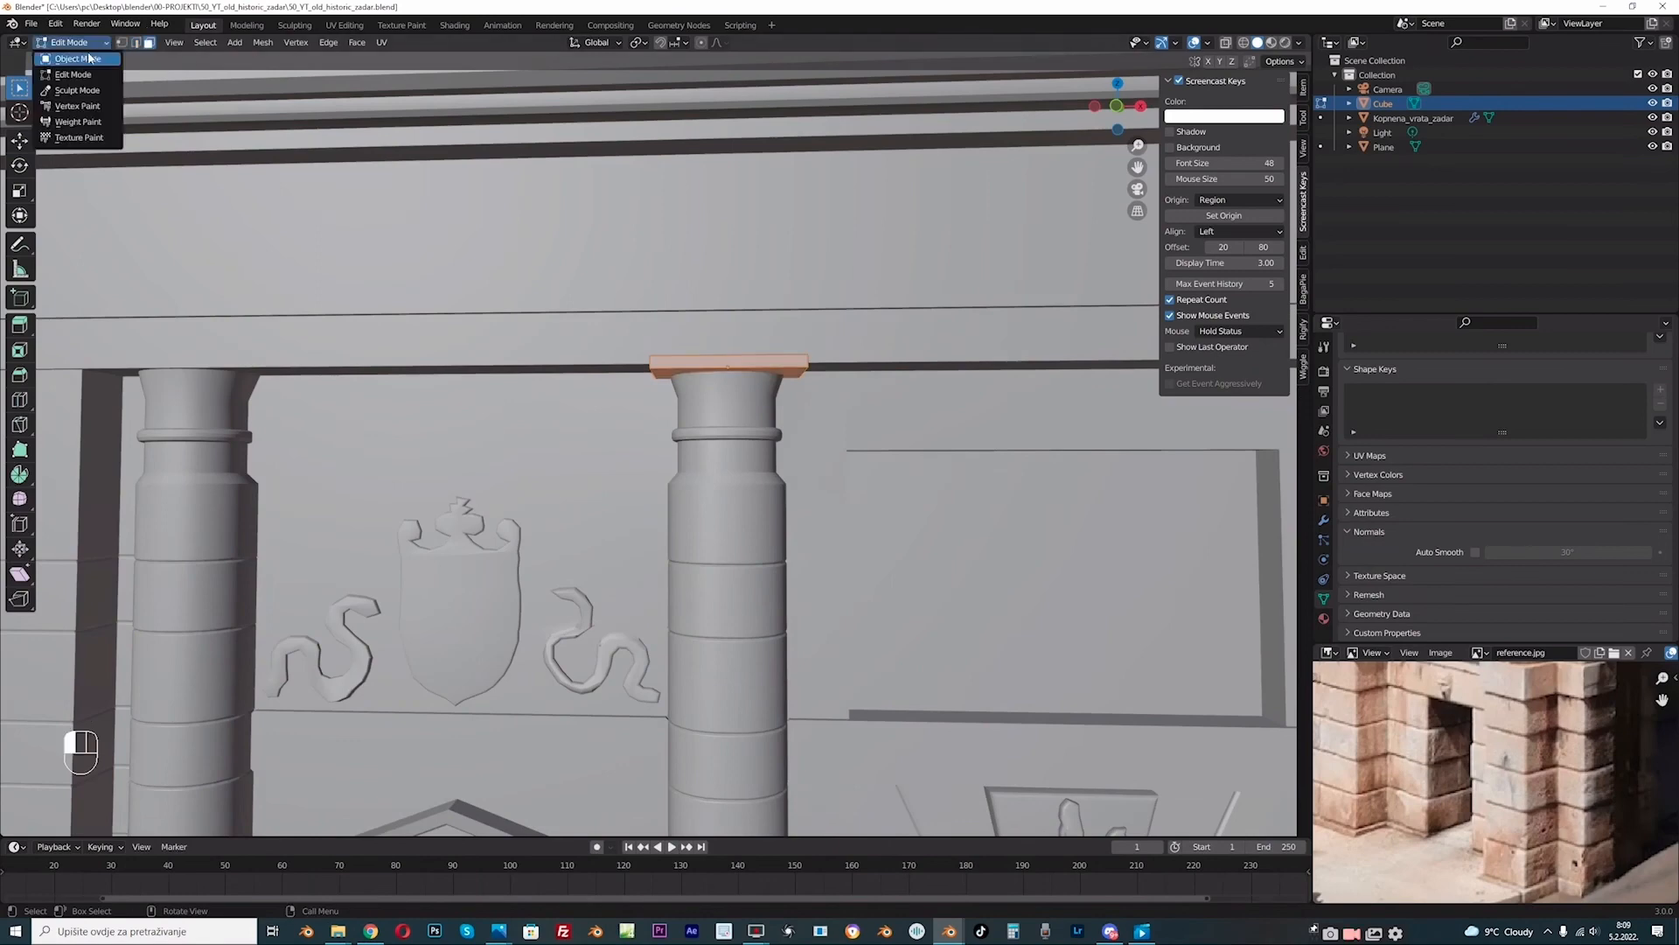
click(74, 58)
click(1305, 91)
key(ctrl+a)
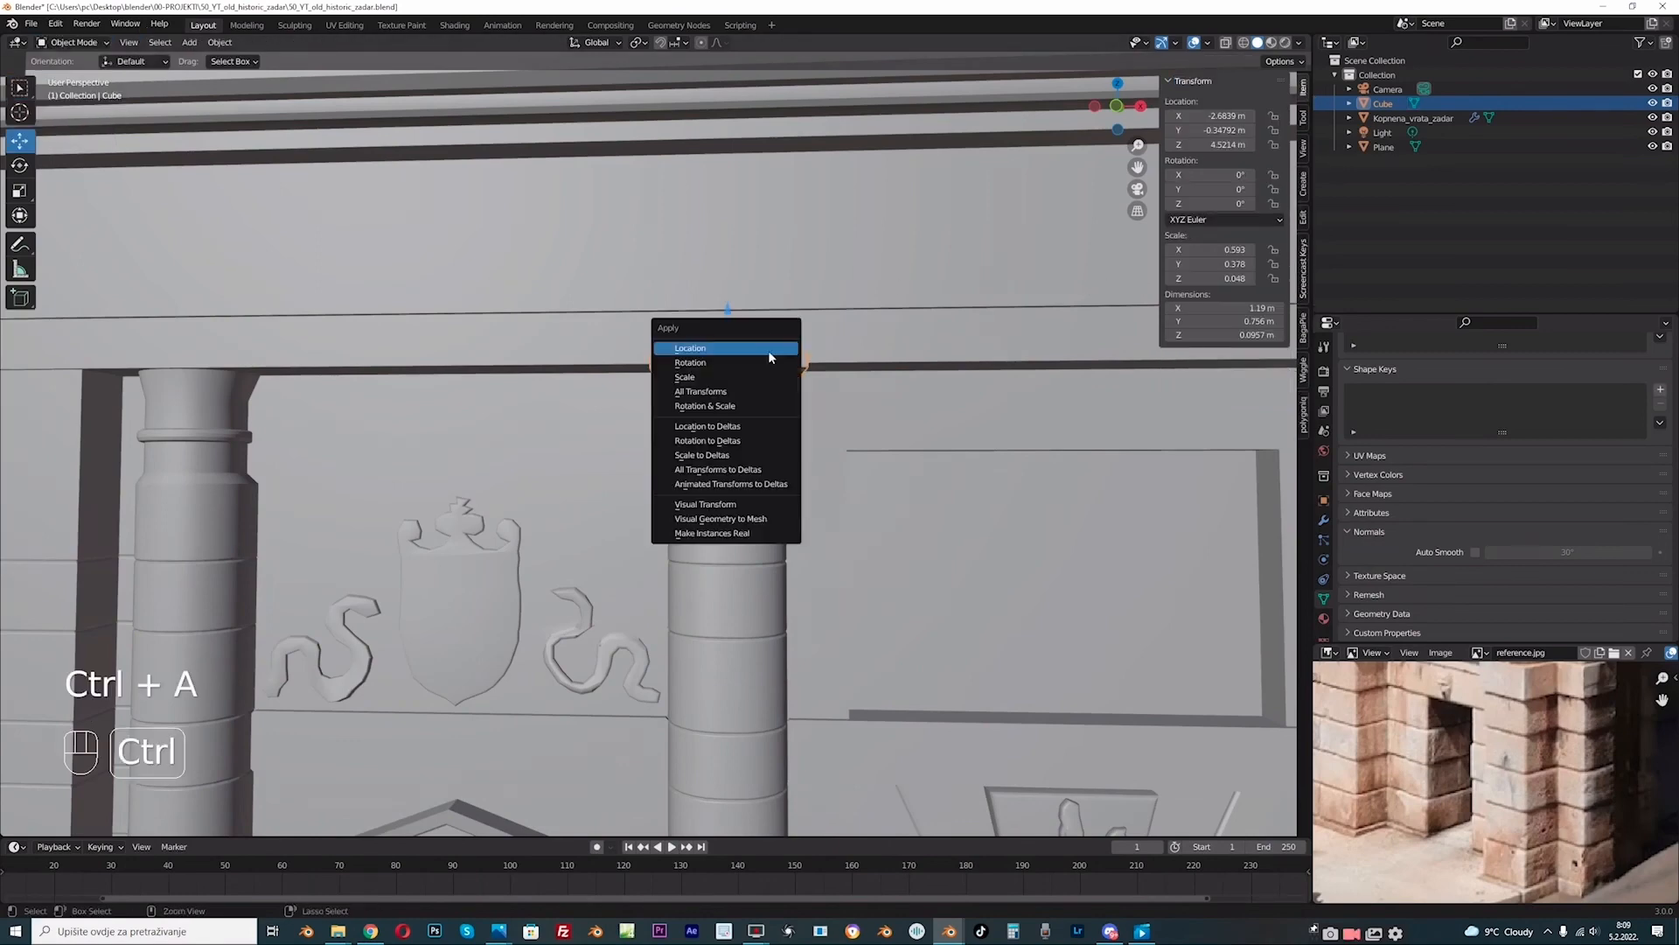
click(704, 376)
Step: Inset the slab's underside face slightly and extrude it downward by about 0.05 m to form a first step
click(80, 43)
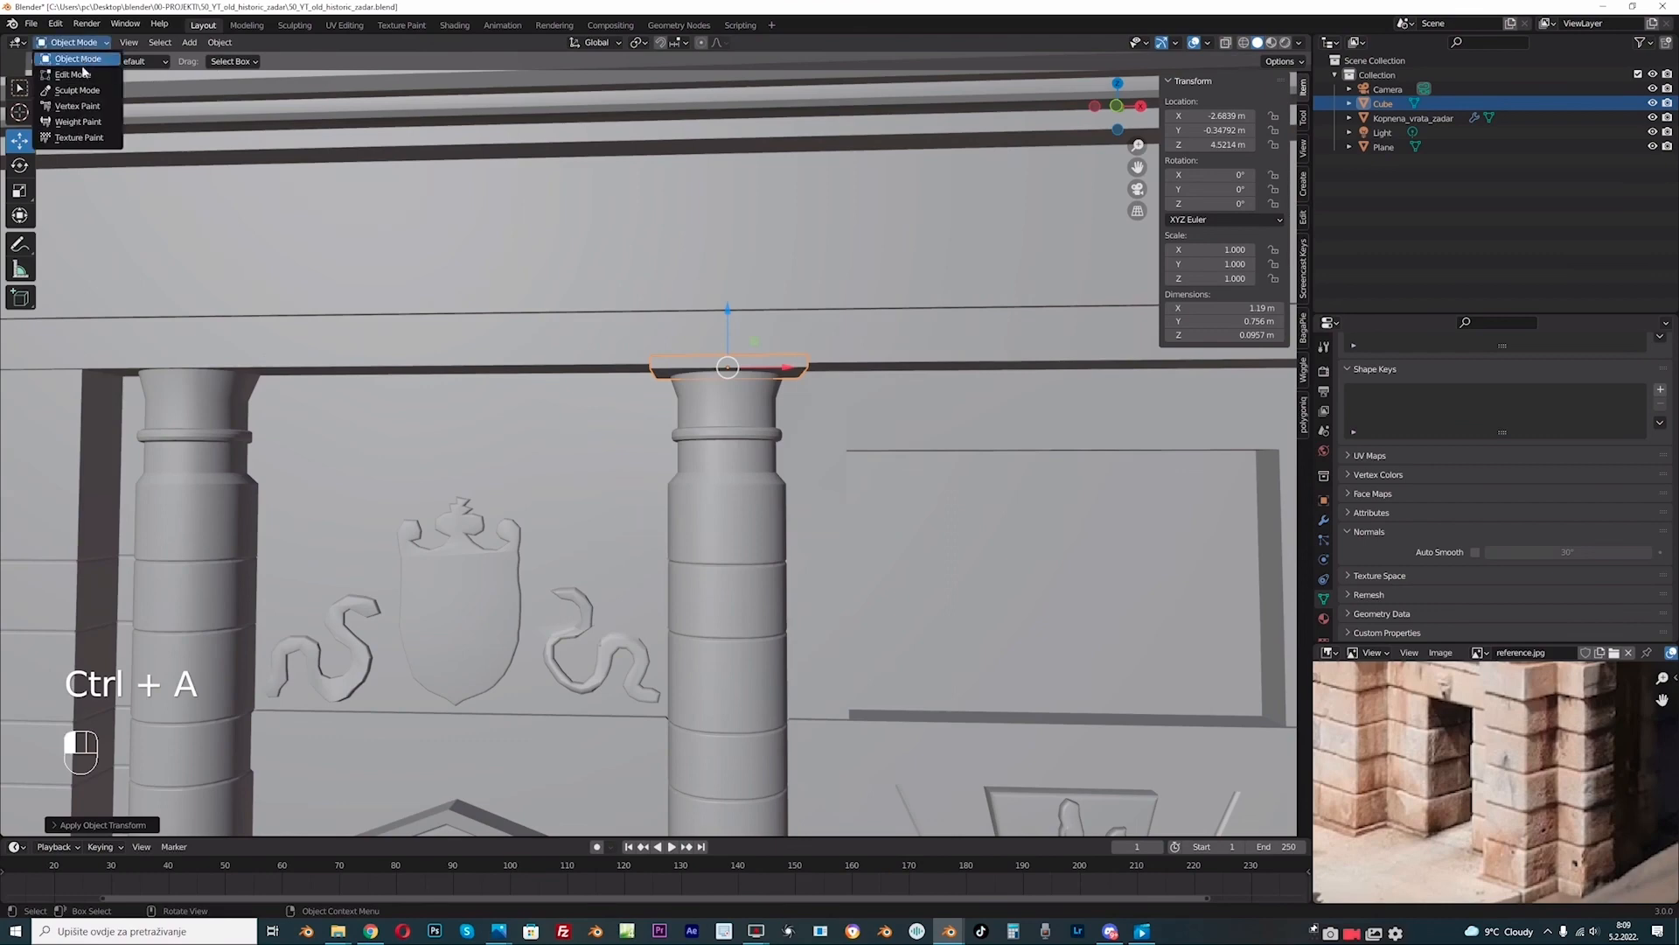
click(79, 73)
middle_drag(750, 350, 751, 319)
click(753, 322)
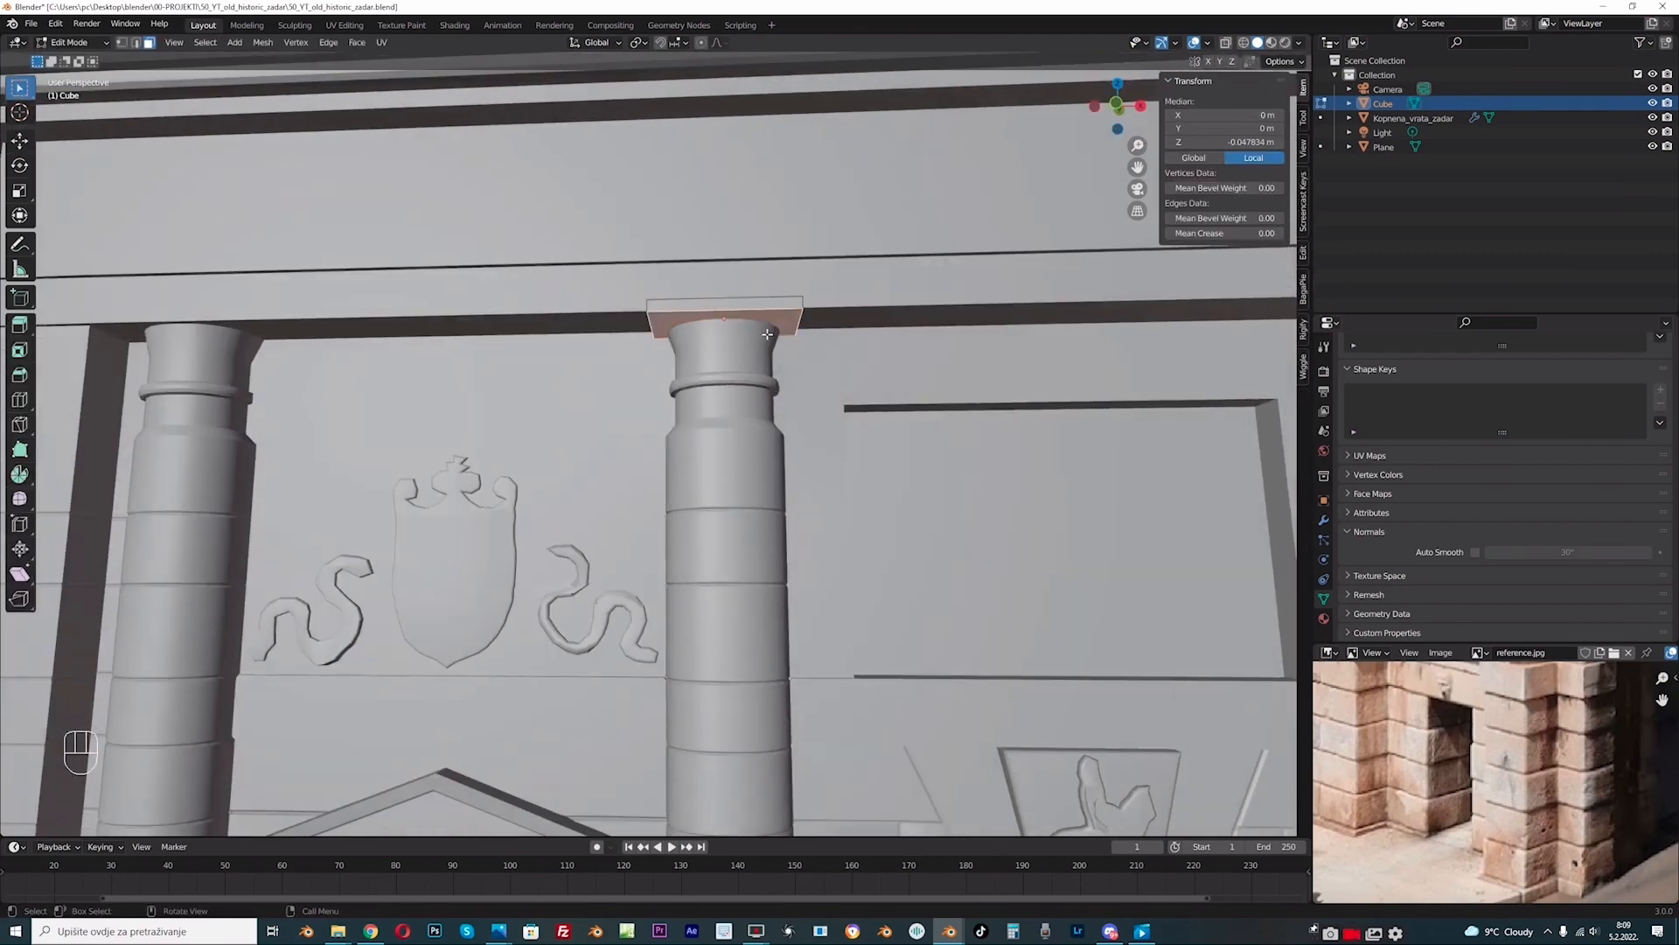
scroll(871, 304, up, 2)
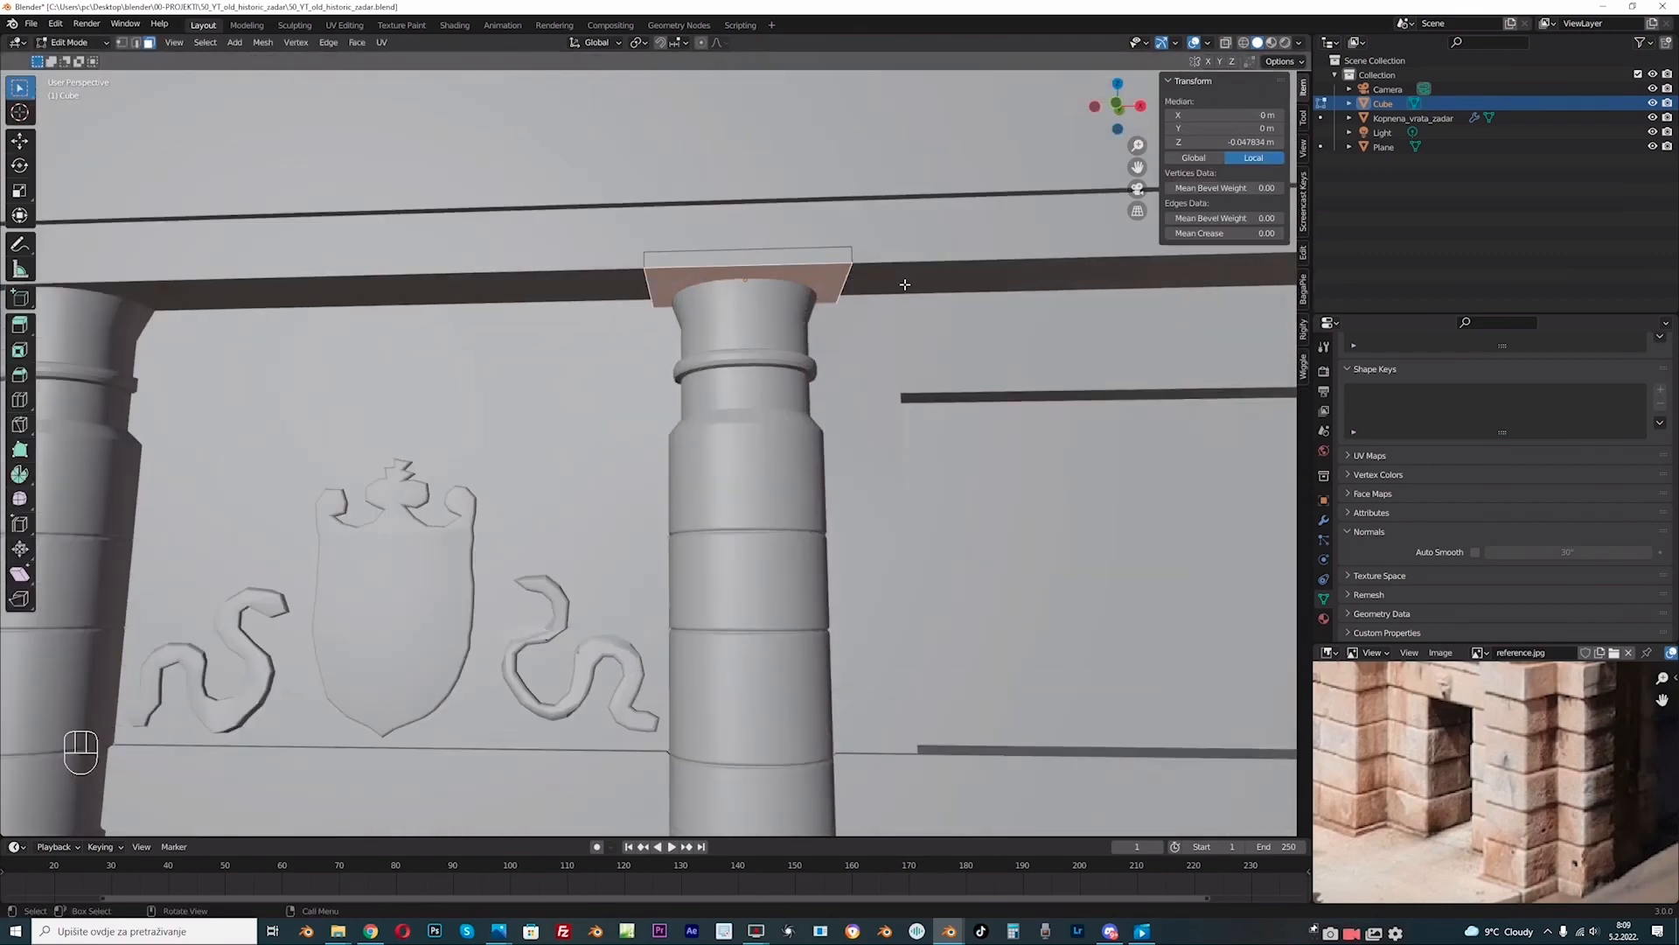
key(i)
click(891, 283)
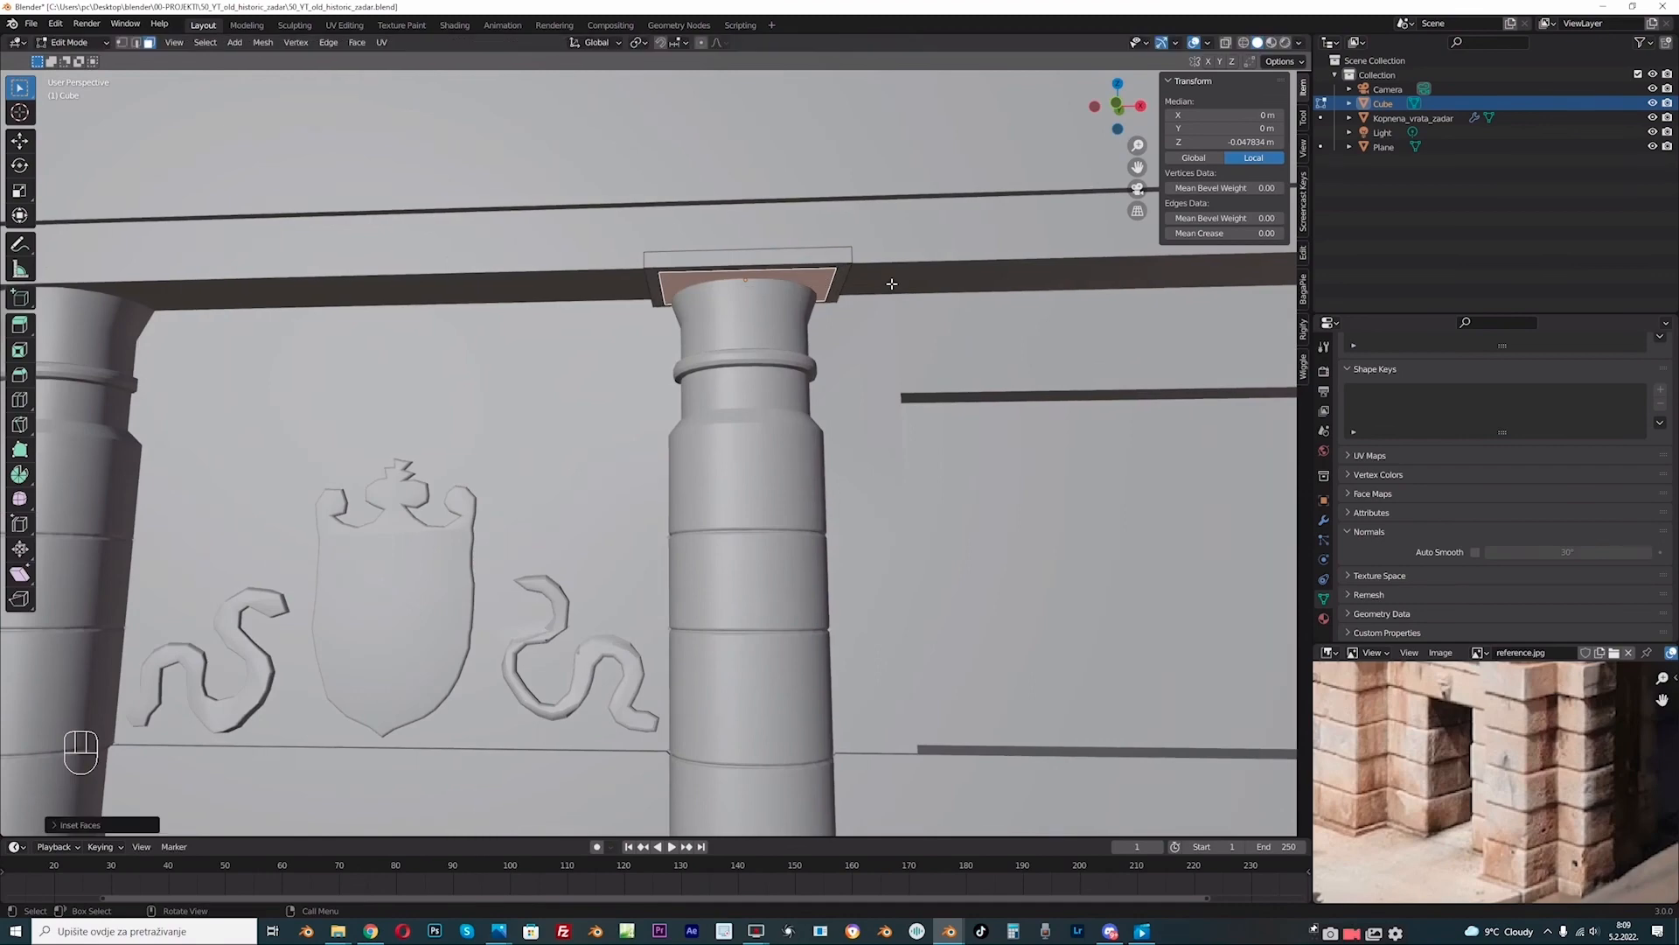
key(e)
click(891, 291)
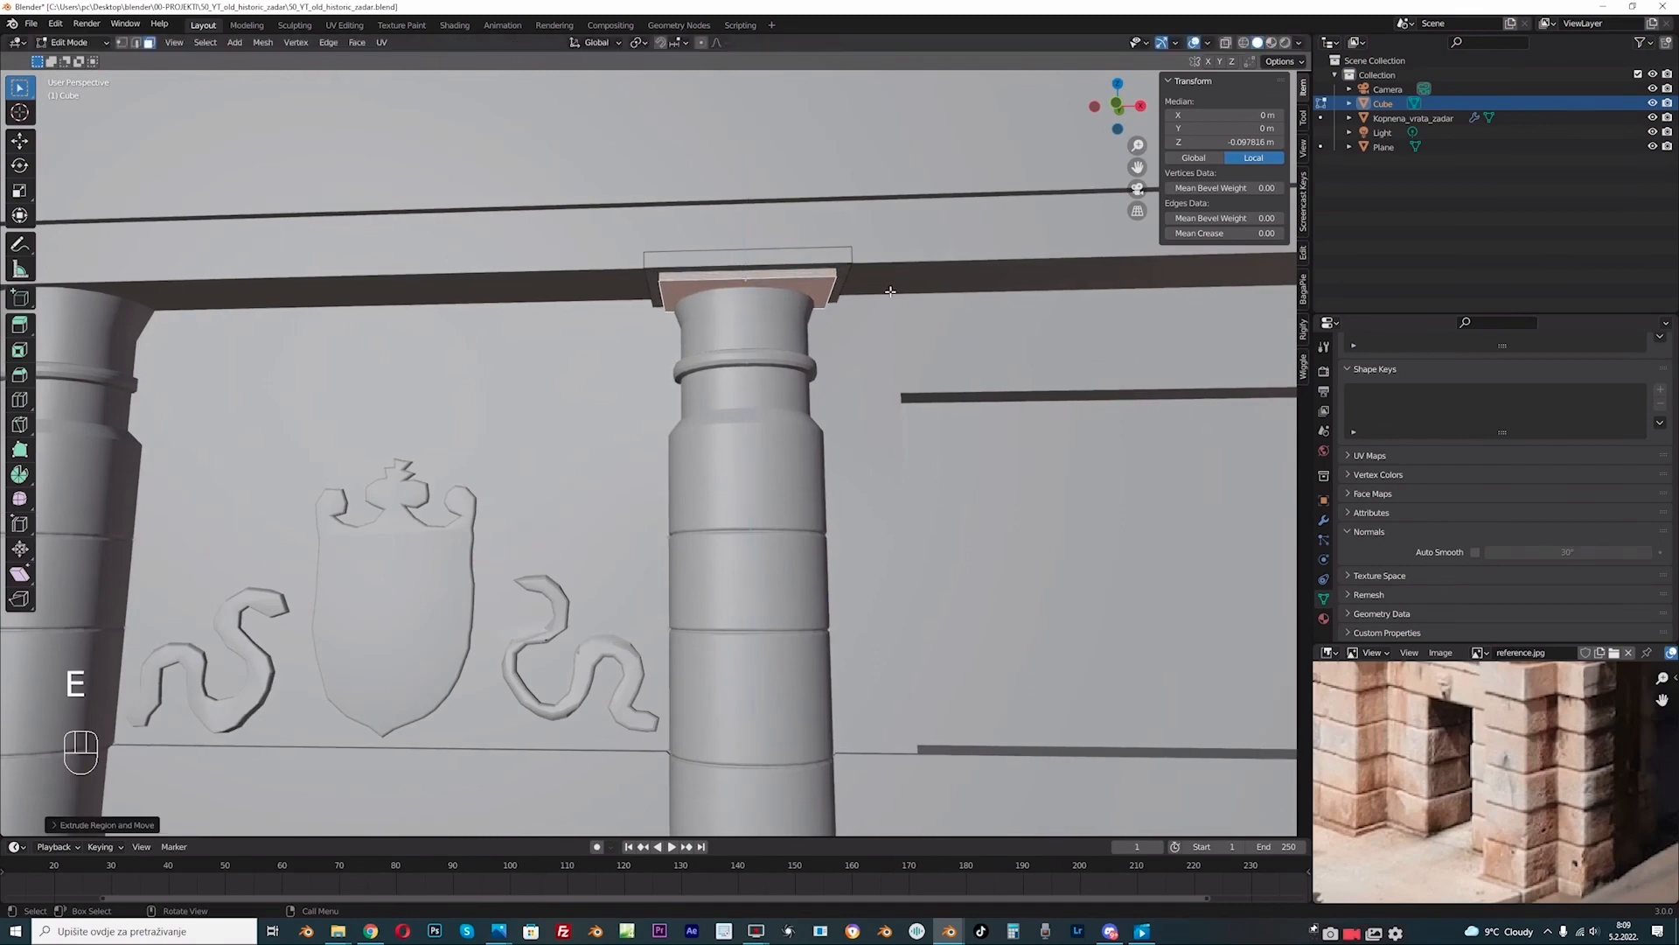
Step: Inset the lowest face of the slab again and extrude it down about 0.025 m as a second, smaller step
key(i)
click(891, 299)
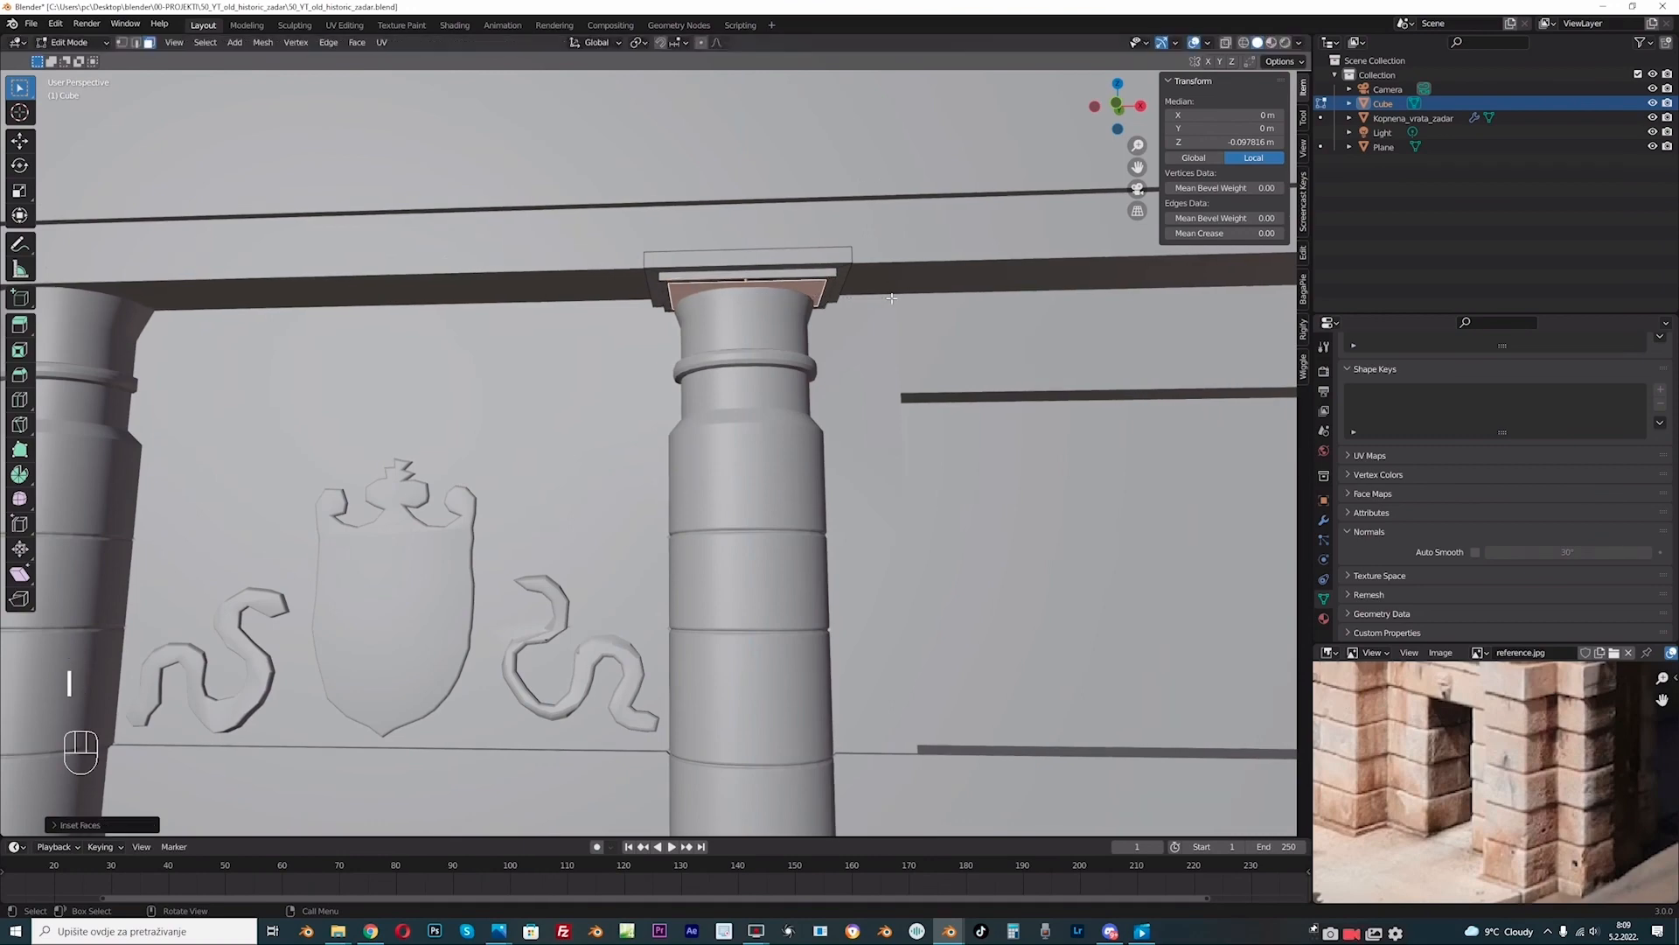
key(e)
click(891, 299)
click(73, 42)
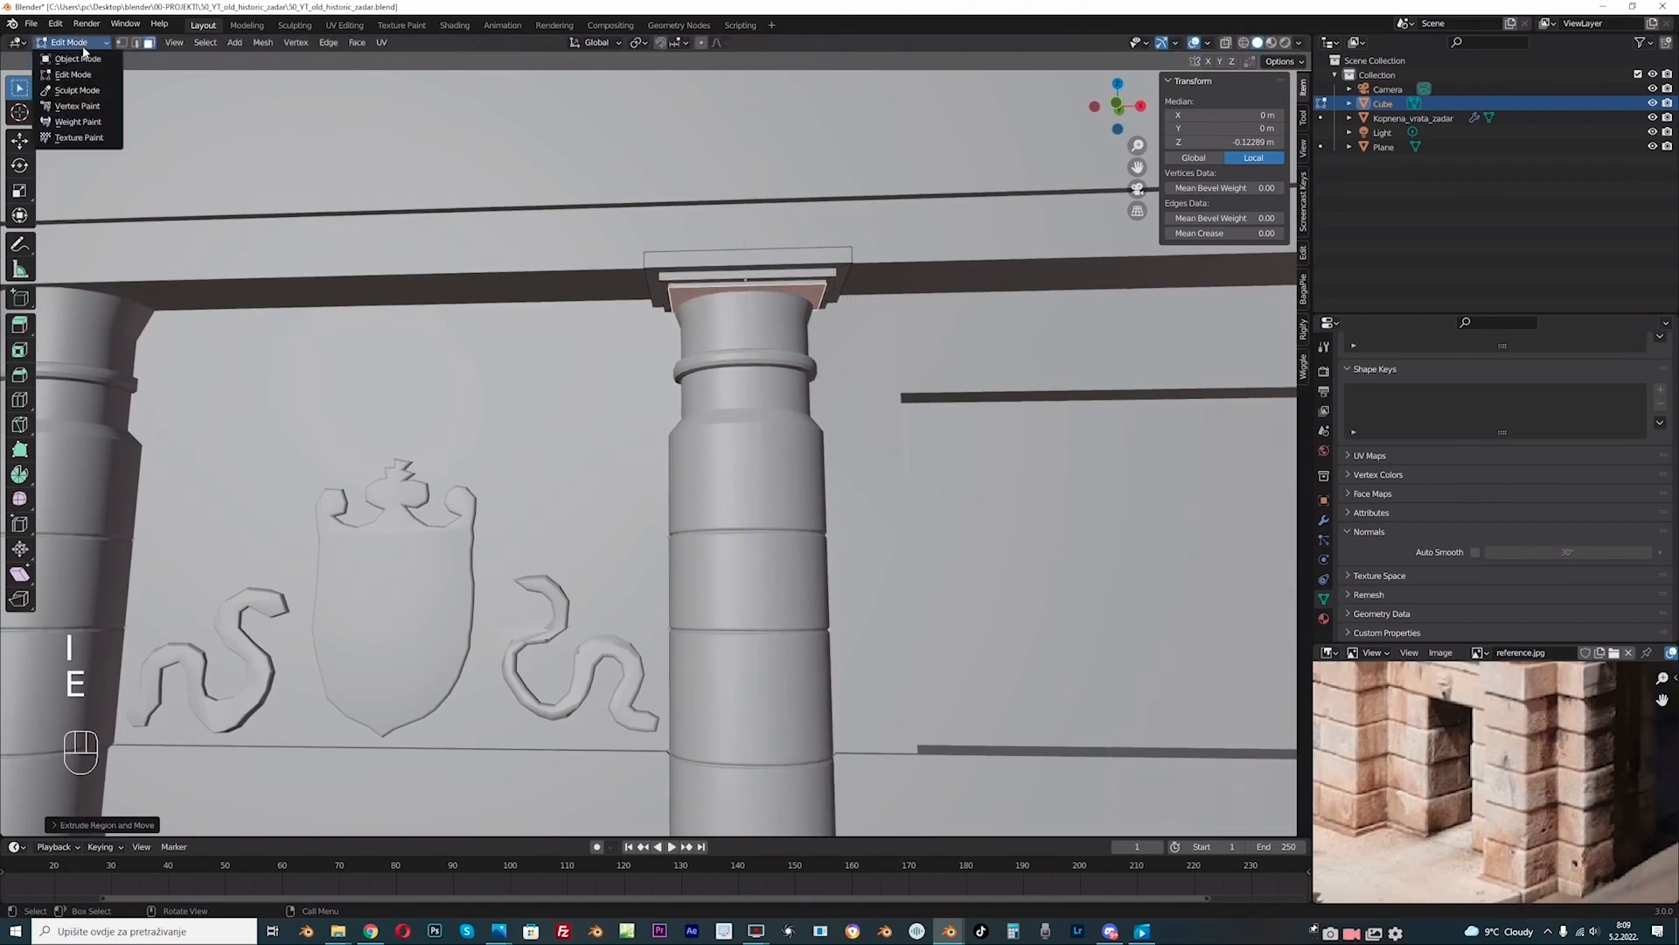
click(75, 60)
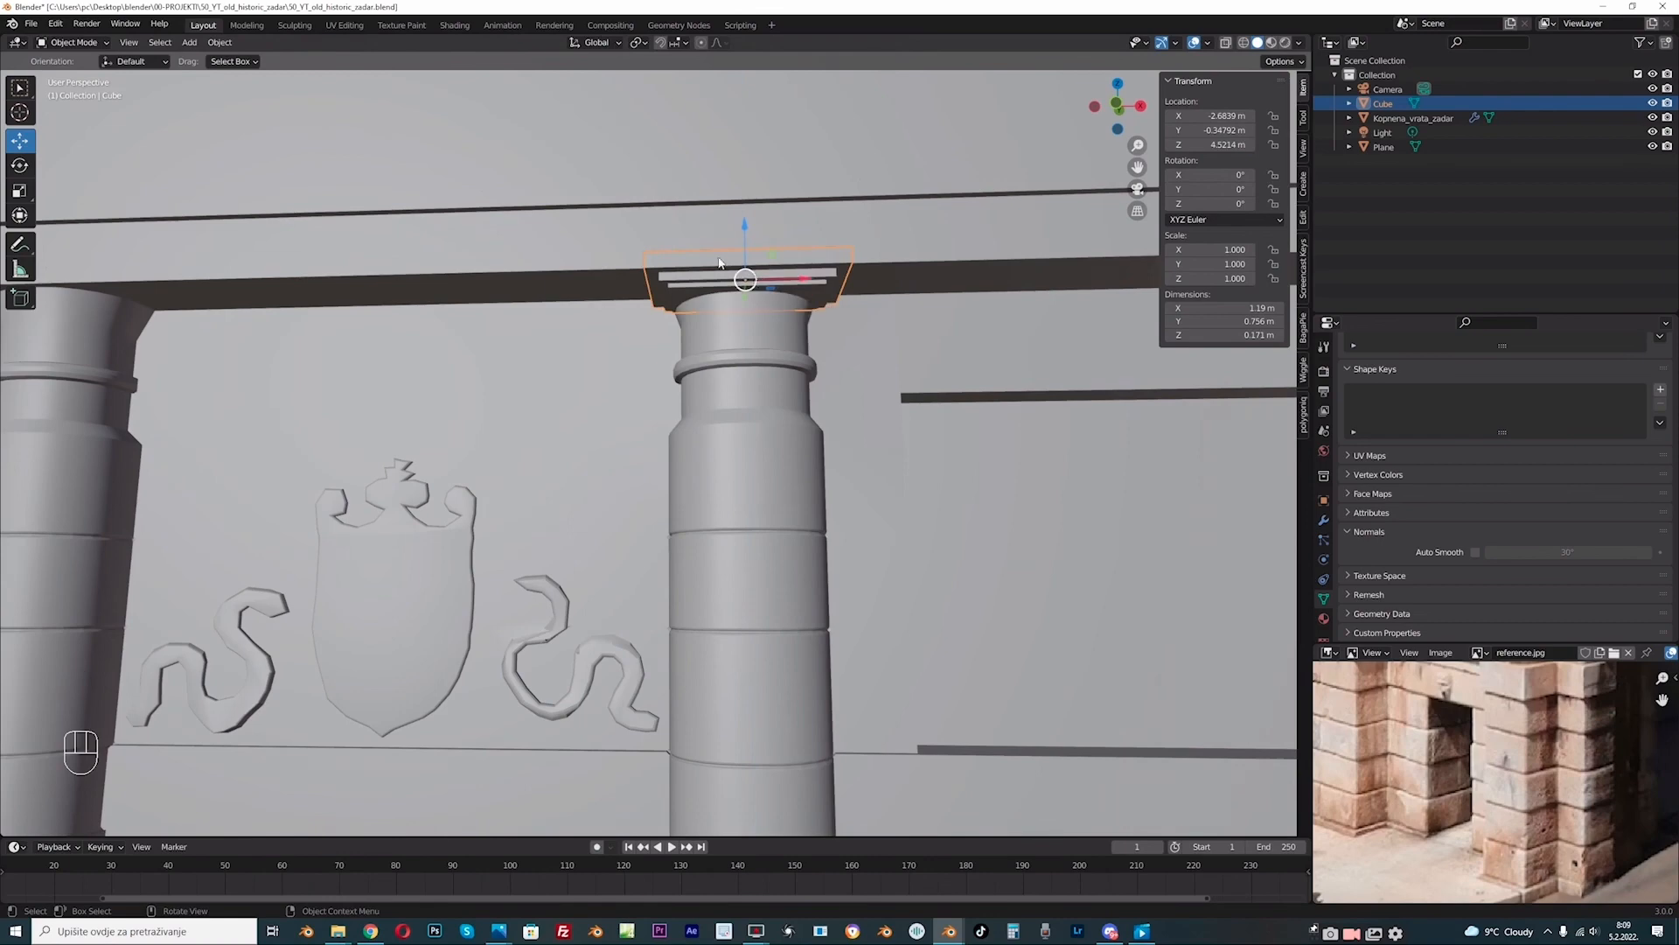
Step: Bevel all edges of the stepped capital slab with 2 segments and a width of about 0.019 m, then return to Object Mode
click(75, 42)
click(76, 78)
key(a)
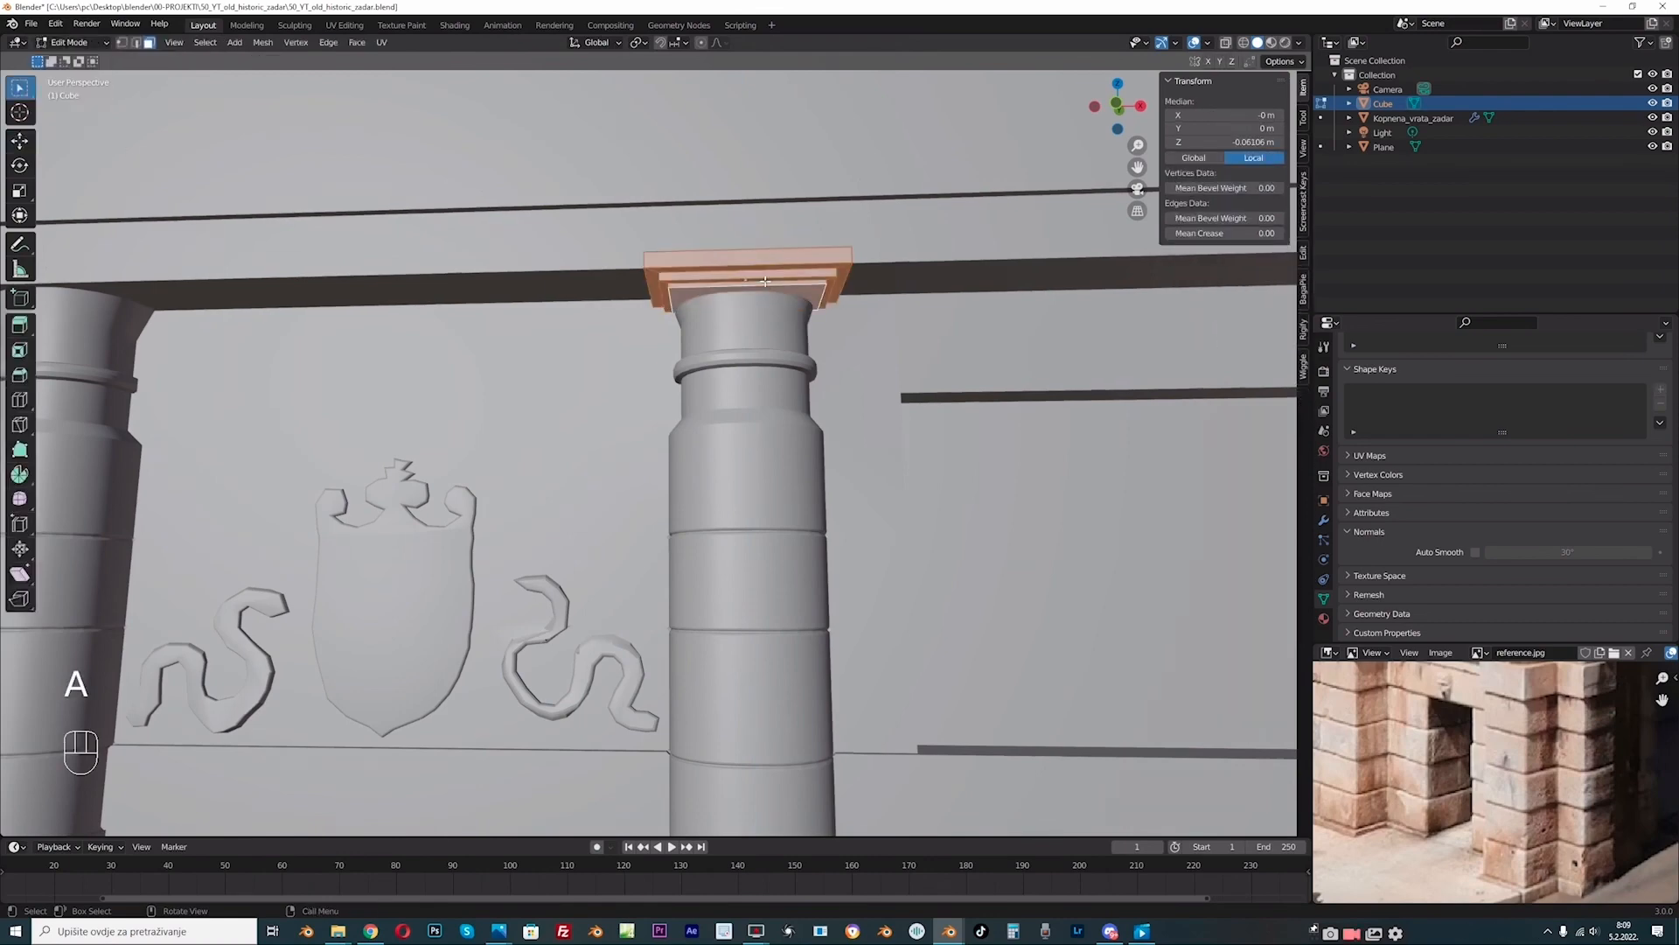
key(ctrl+b)
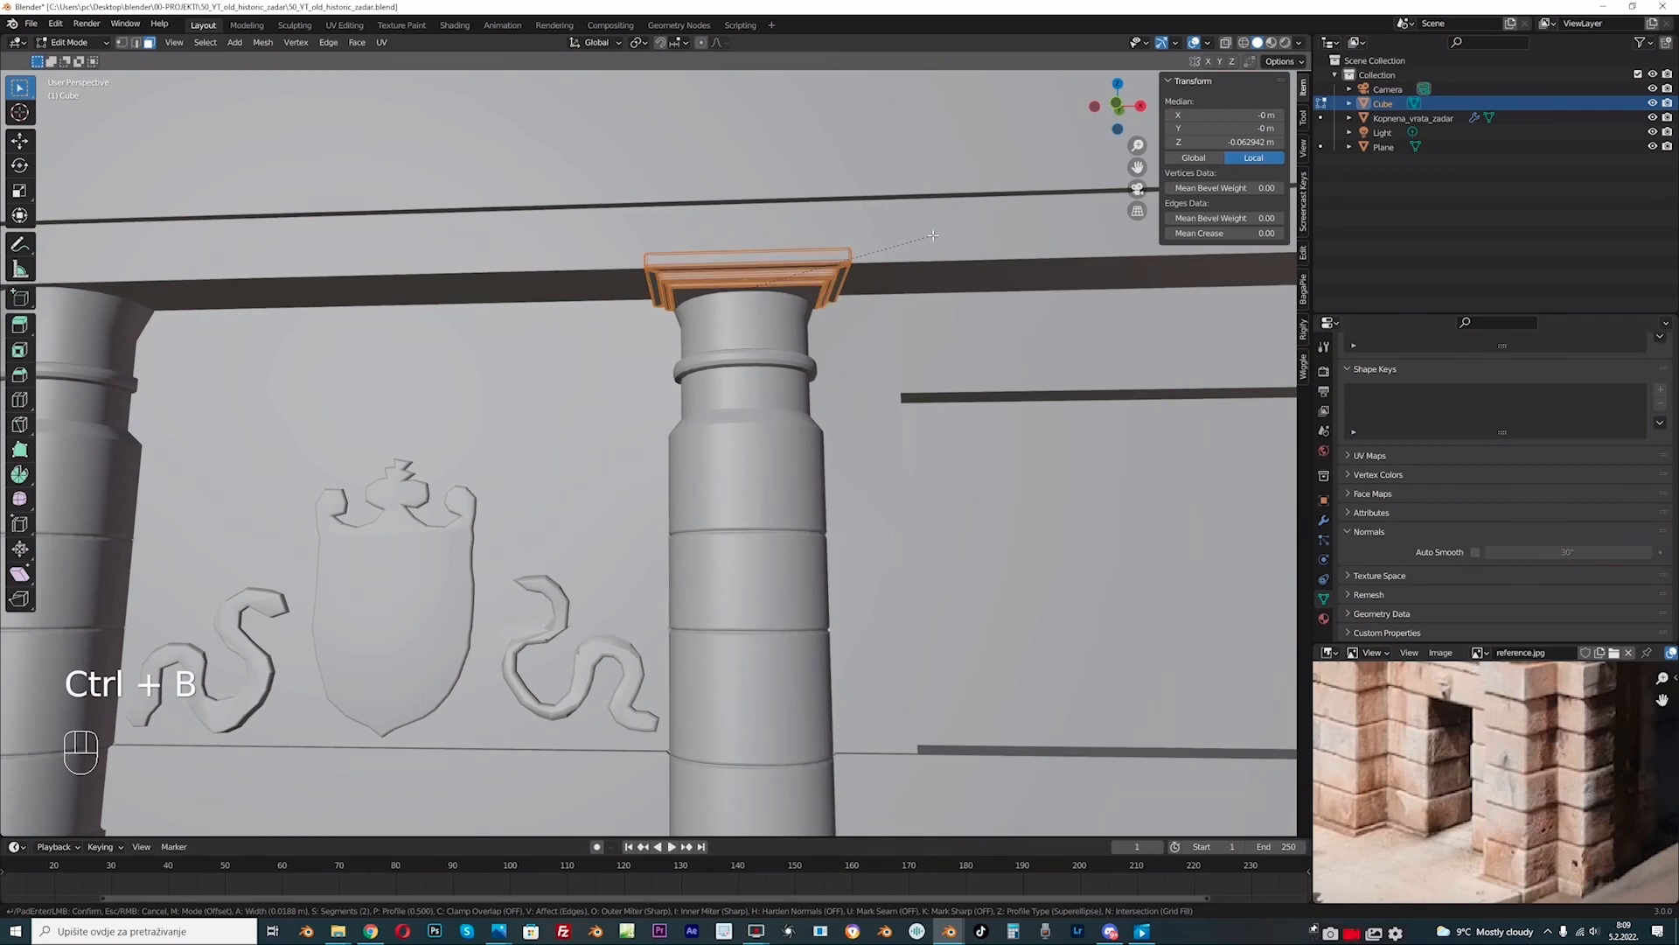
click(931, 235)
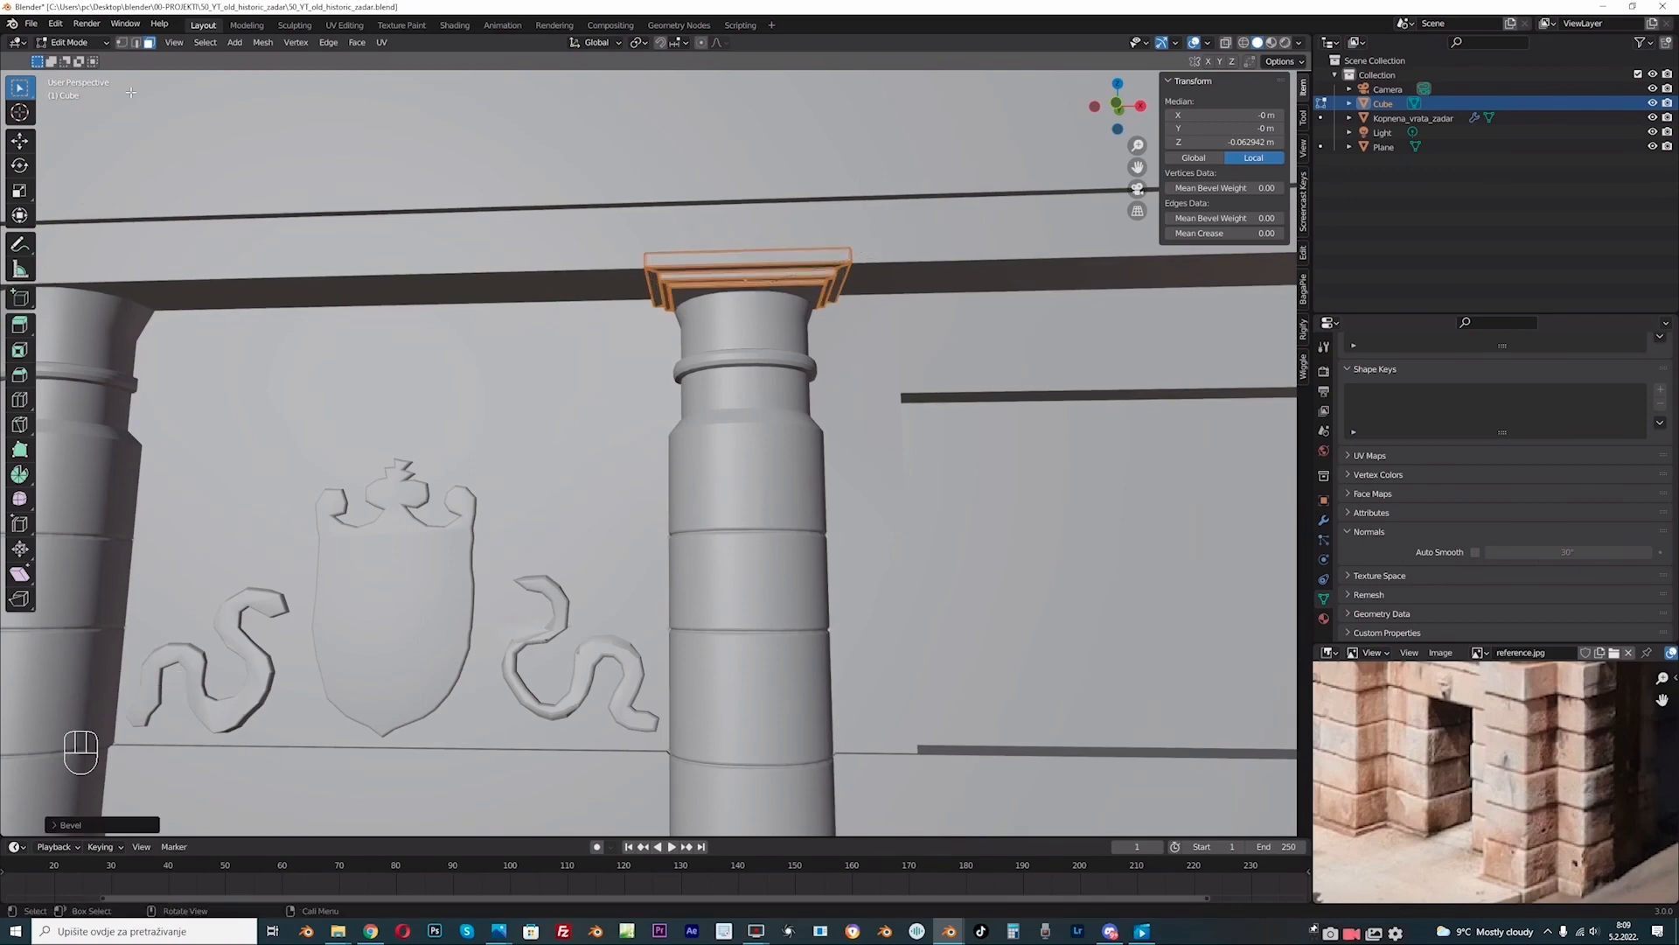
click(72, 42)
click(68, 59)
right_click(784, 260)
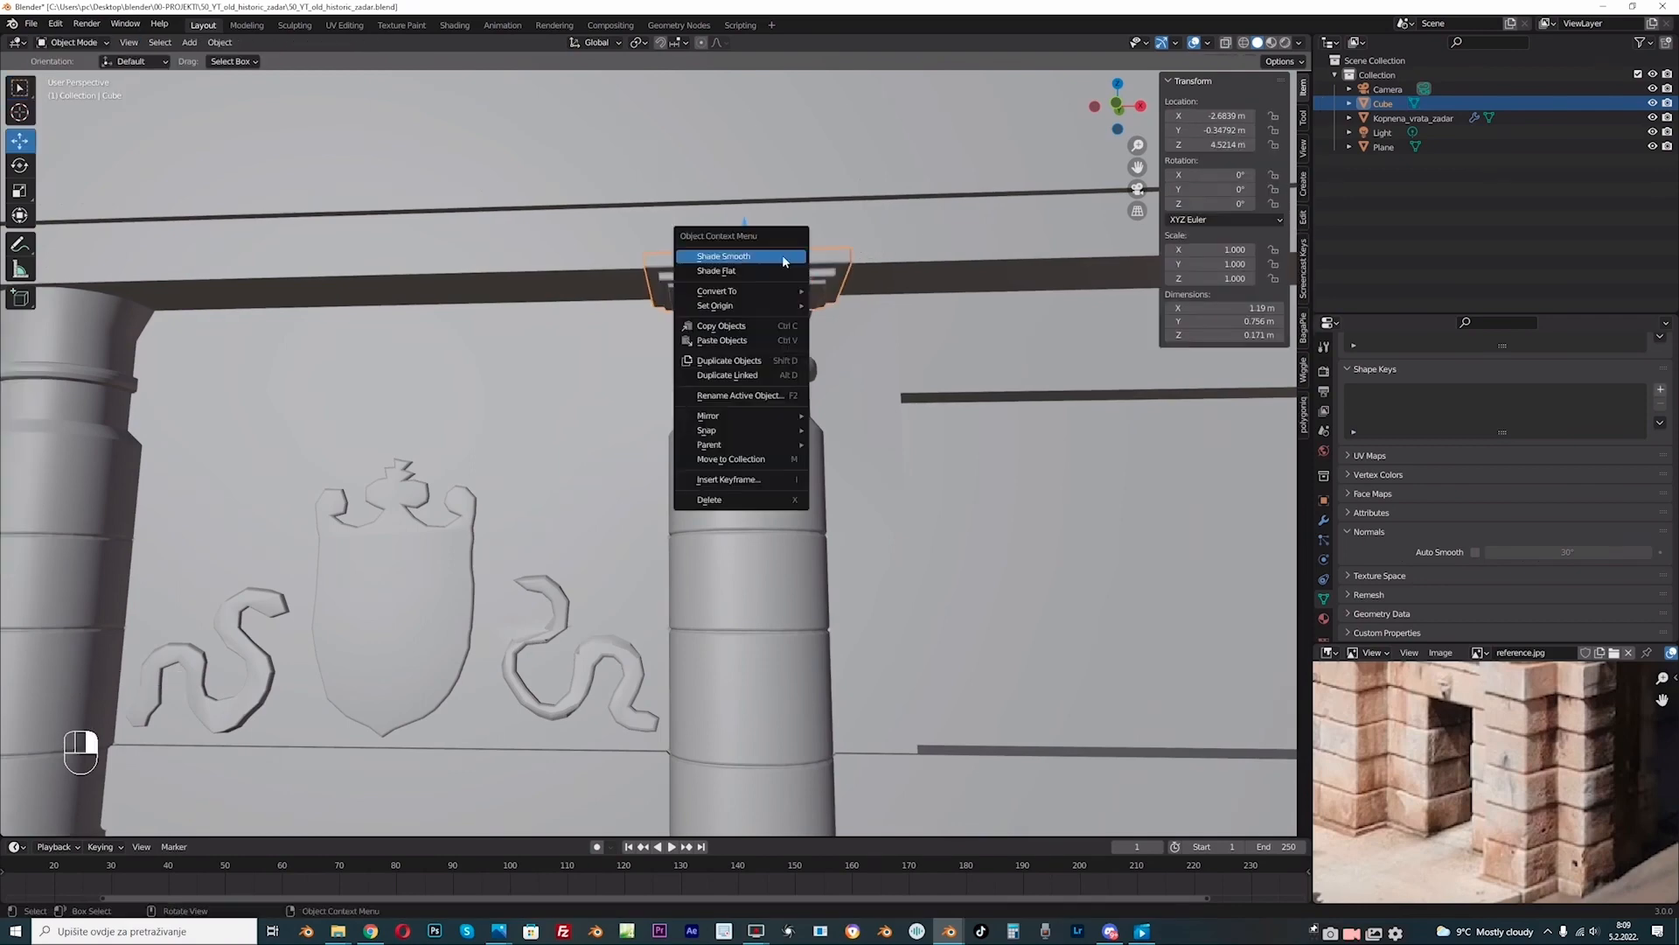
key(Escape)
Step: Lower the capital slab slightly along Z to 4.5146 m so it sits on the column top
scroll(770, 288, down, 4)
drag(748, 353, 747, 355)
scroll(761, 371, down, 1)
middle_drag(768, 375, 824, 435)
scroll(781, 444, up, 3)
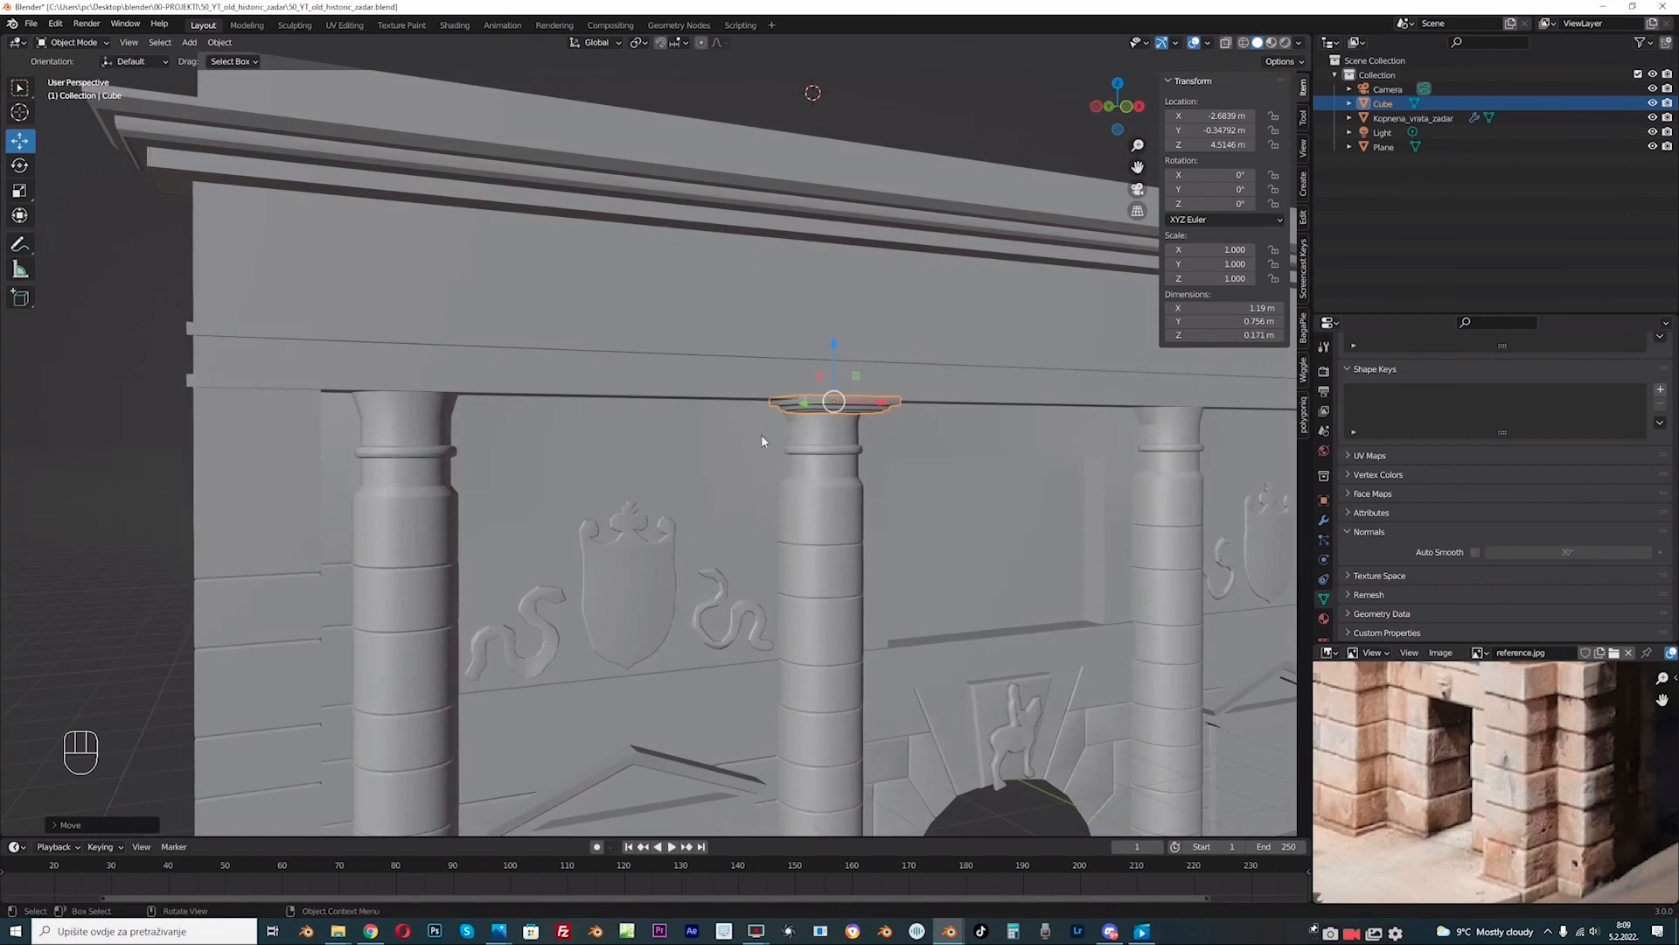
Step: Assign the gate's Kopnena_vrata_zadar material to the capital slab and select the slab
click(979, 455)
click(1323, 618)
scroll(1394, 465, up, 3)
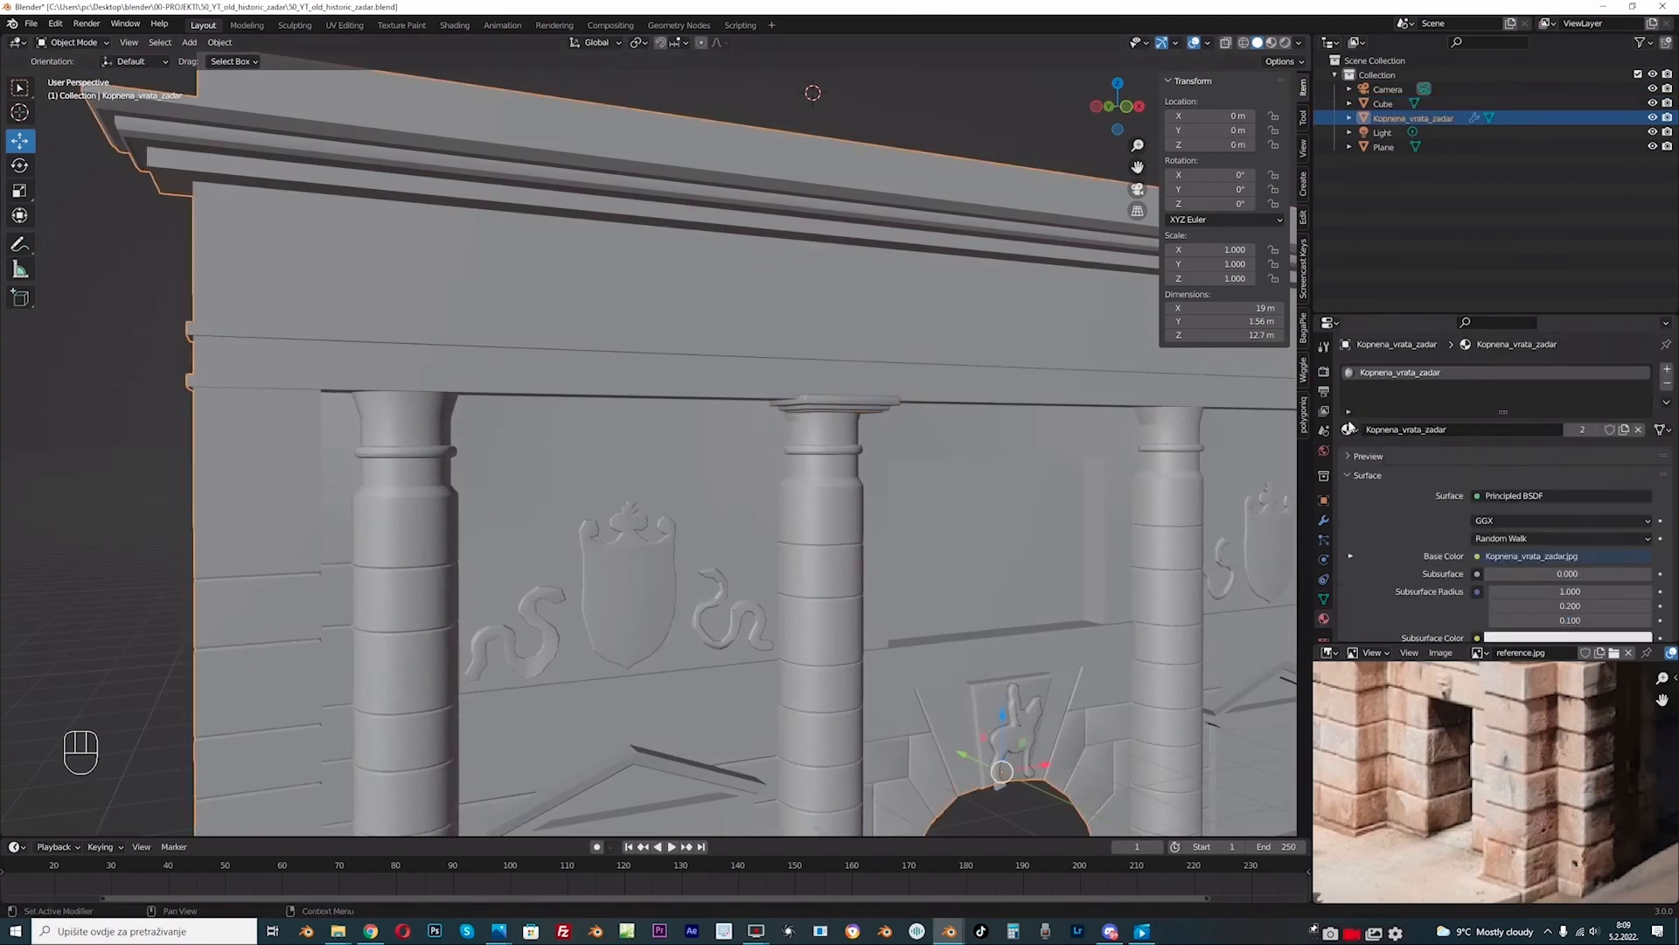
drag(1350, 429, 973, 432)
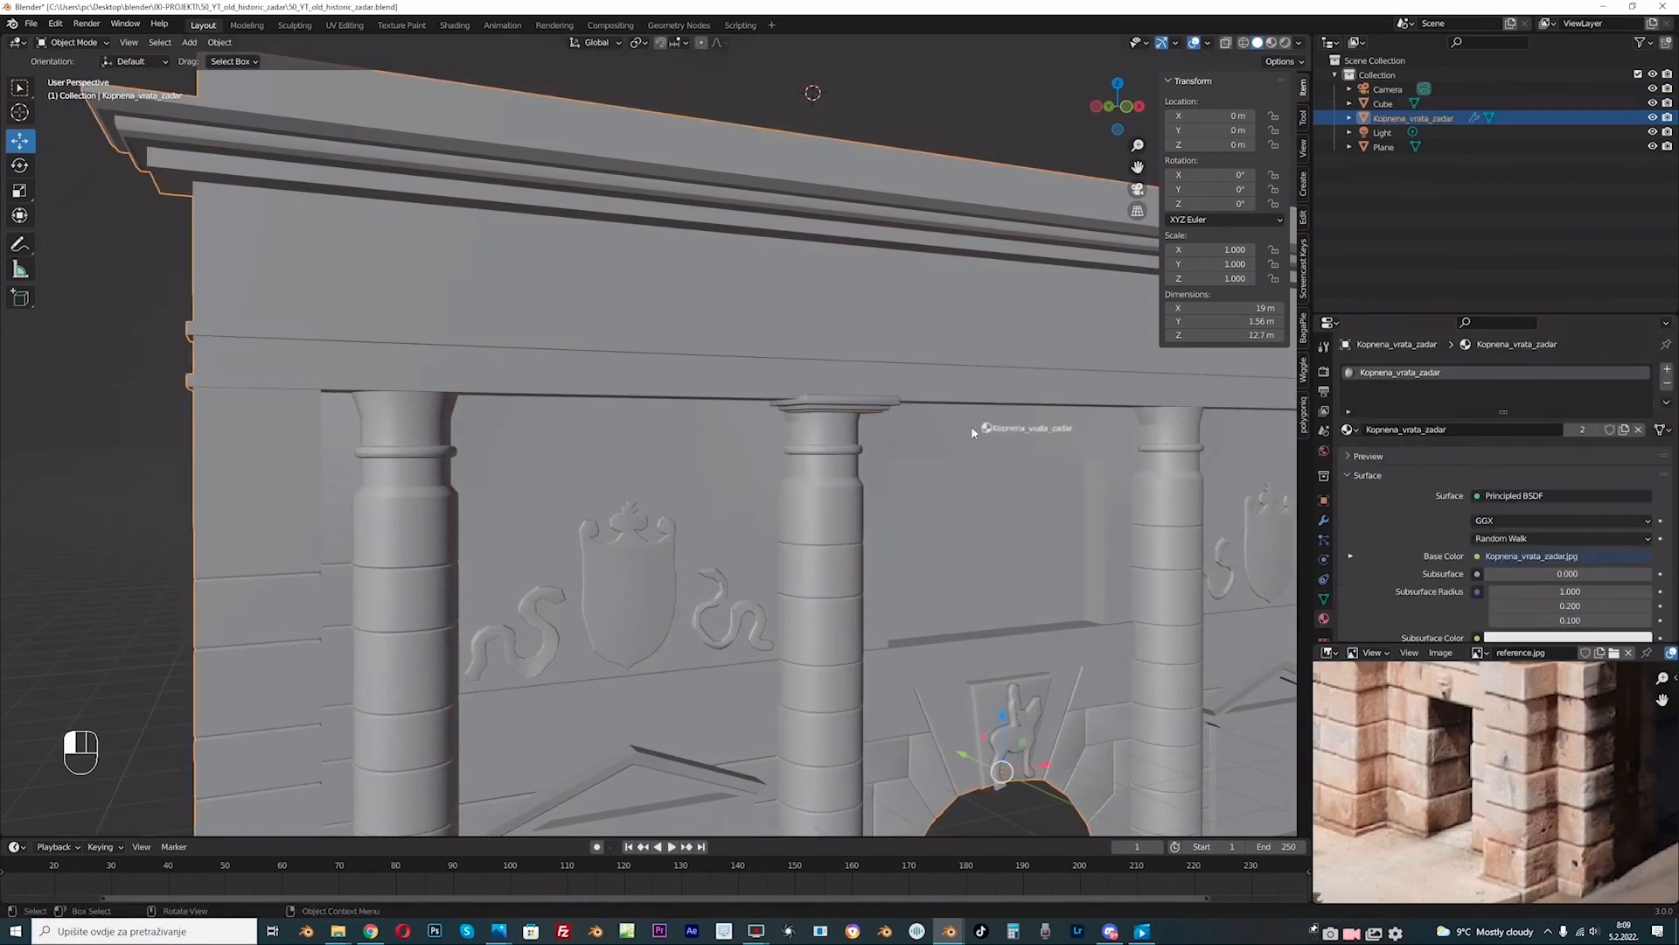
click(864, 408)
Step: Unwrap all faces of the capital slab with Cube Projection
click(79, 42)
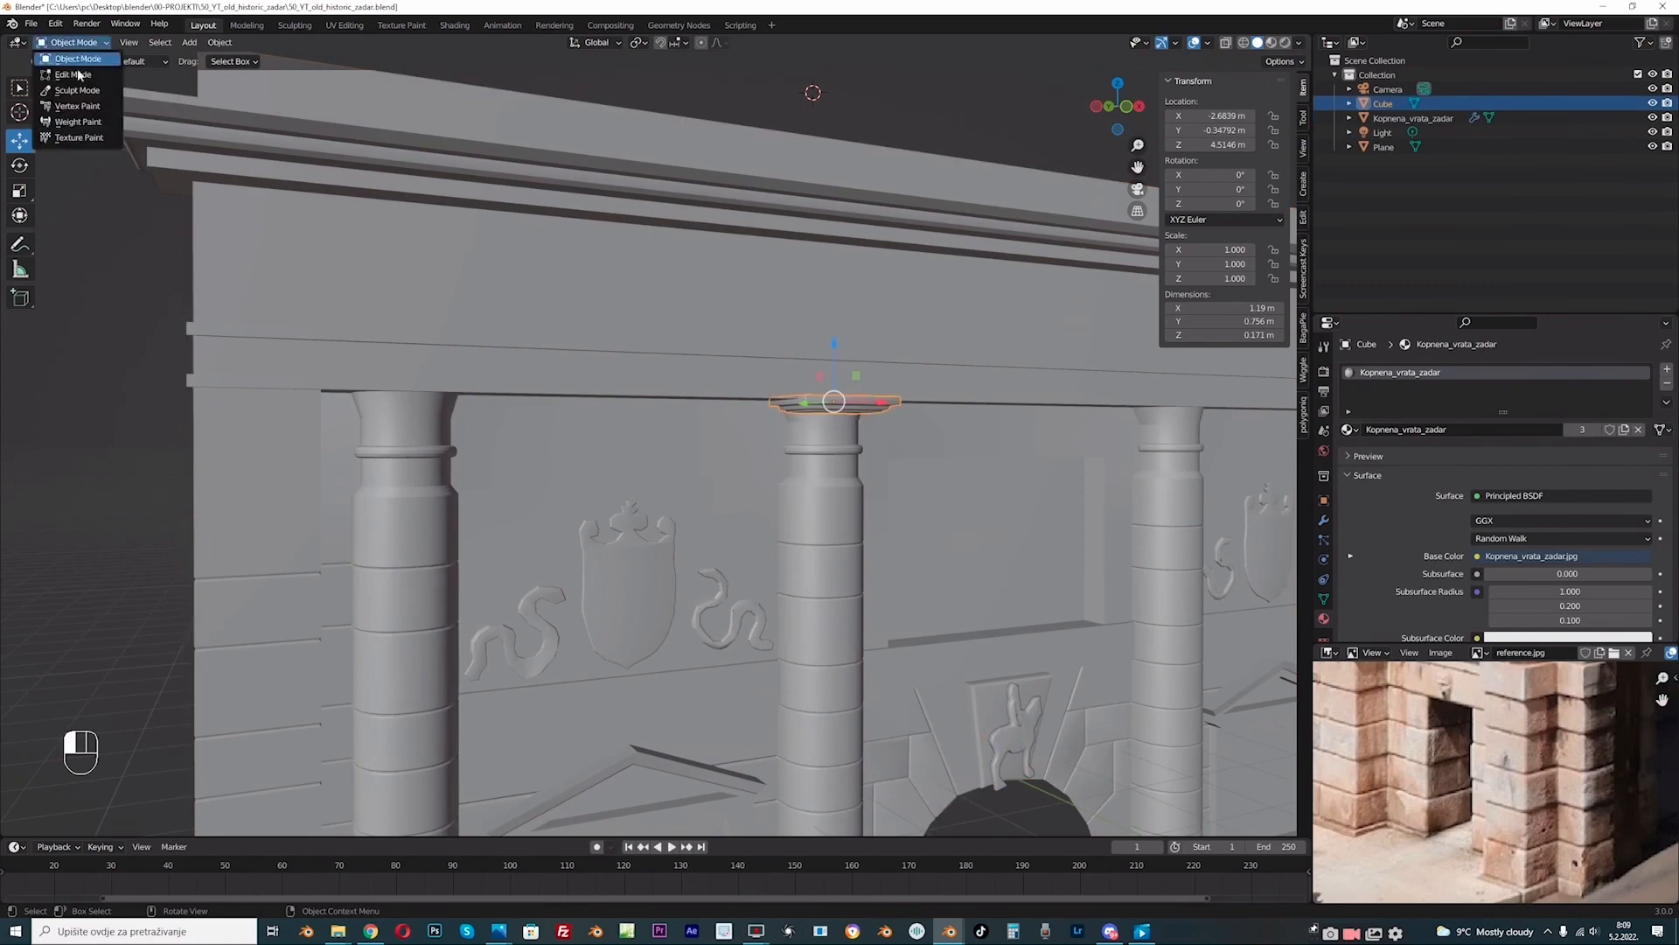
click(70, 78)
key(u)
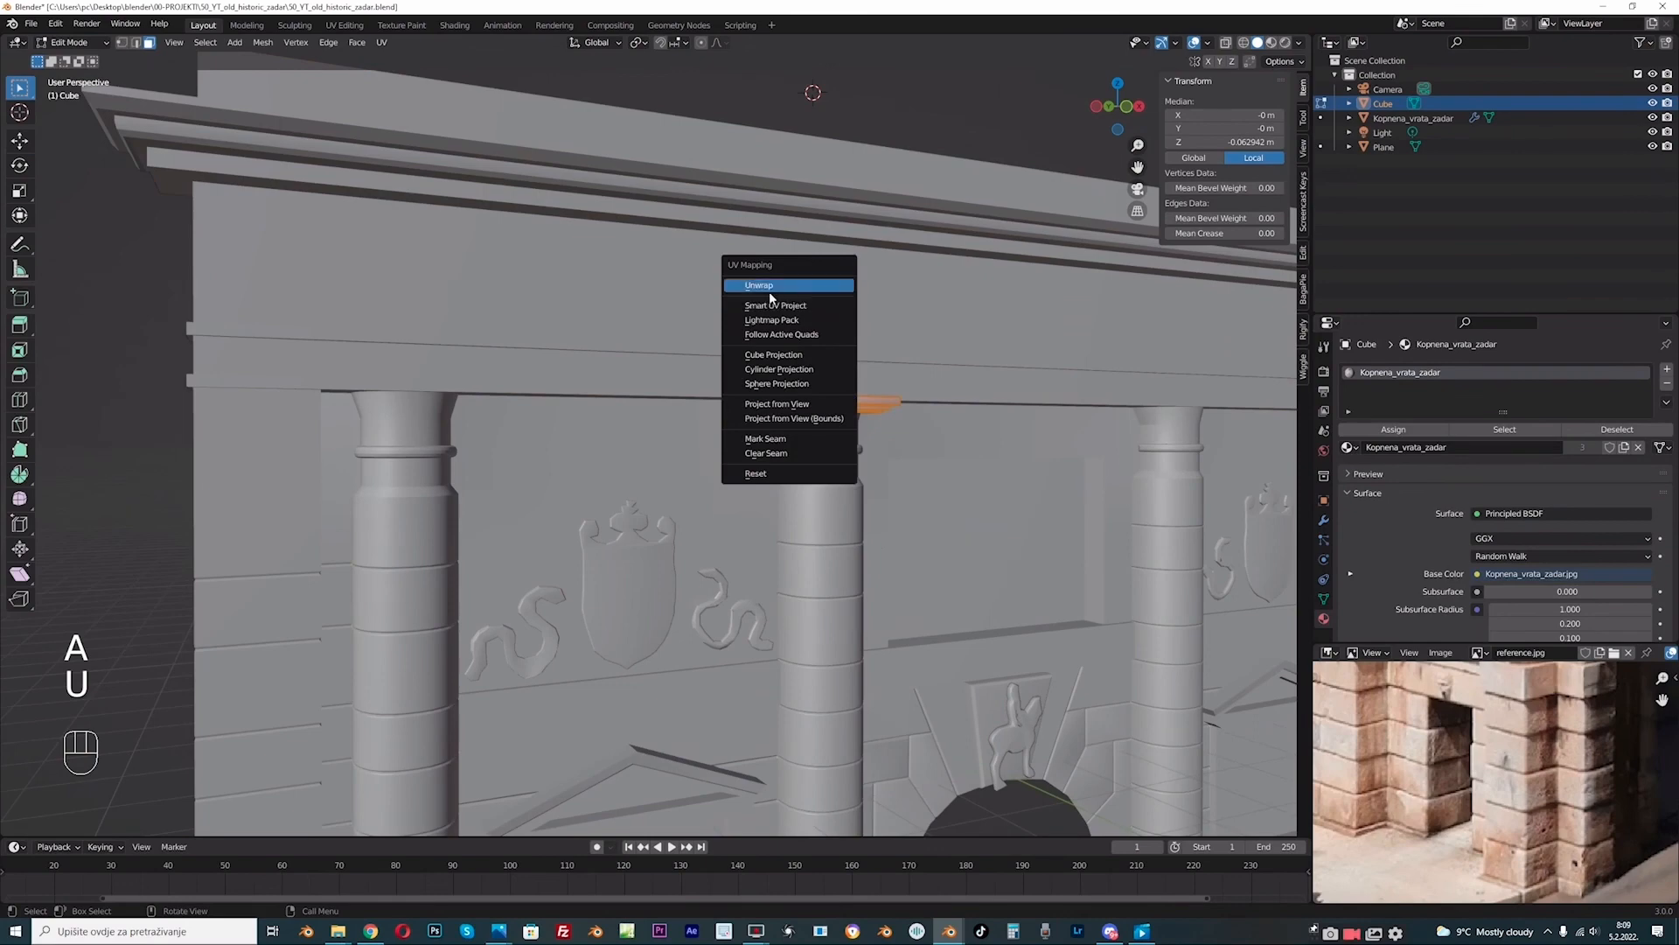
click(775, 354)
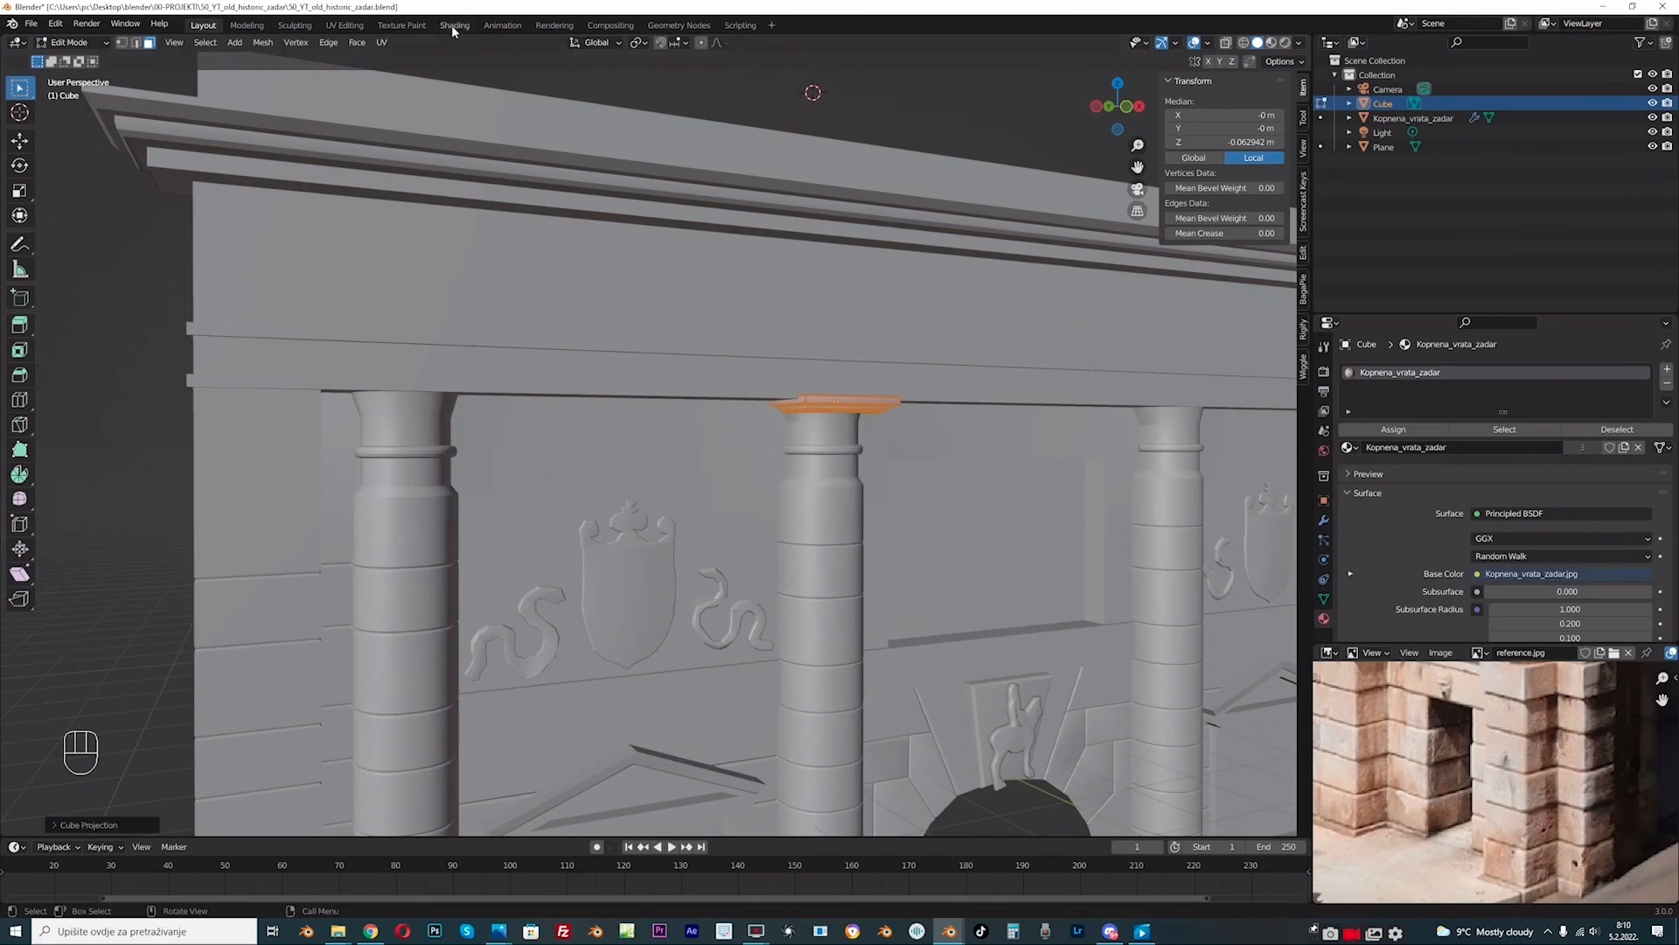
Step: Scale all of the slab's UVs down to a small patch over the facade image in the UV Editing workspace
click(344, 26)
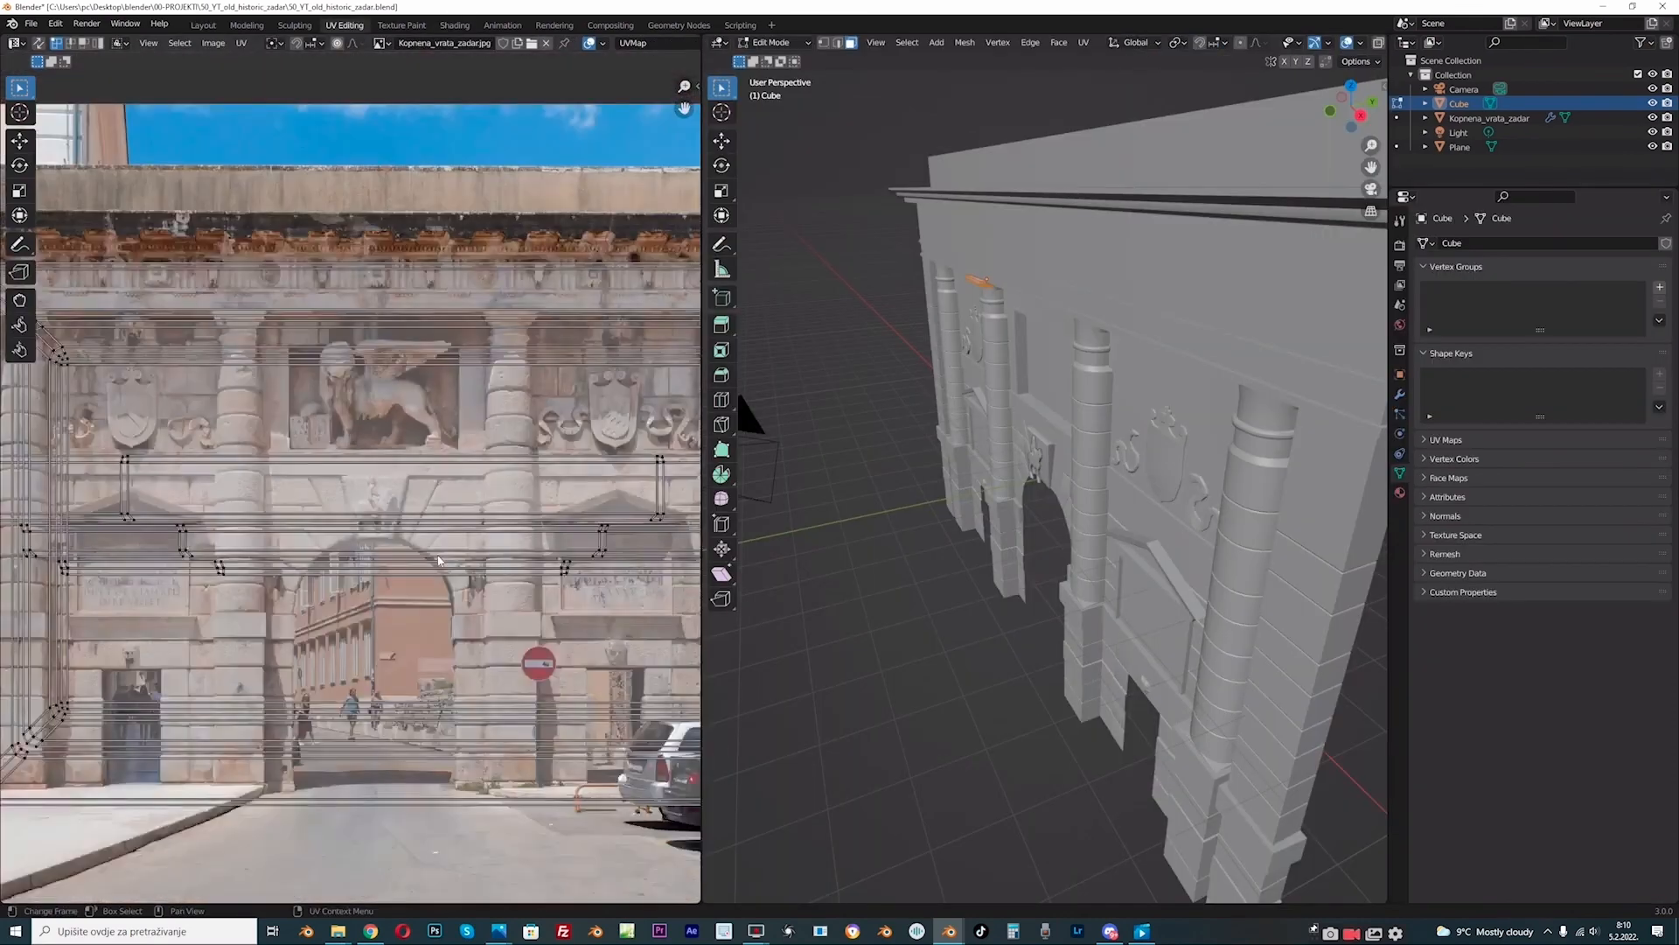
key(a)
scroll(438, 561, down, 3)
key(s)
click(402, 523)
scroll(411, 529, up, 5)
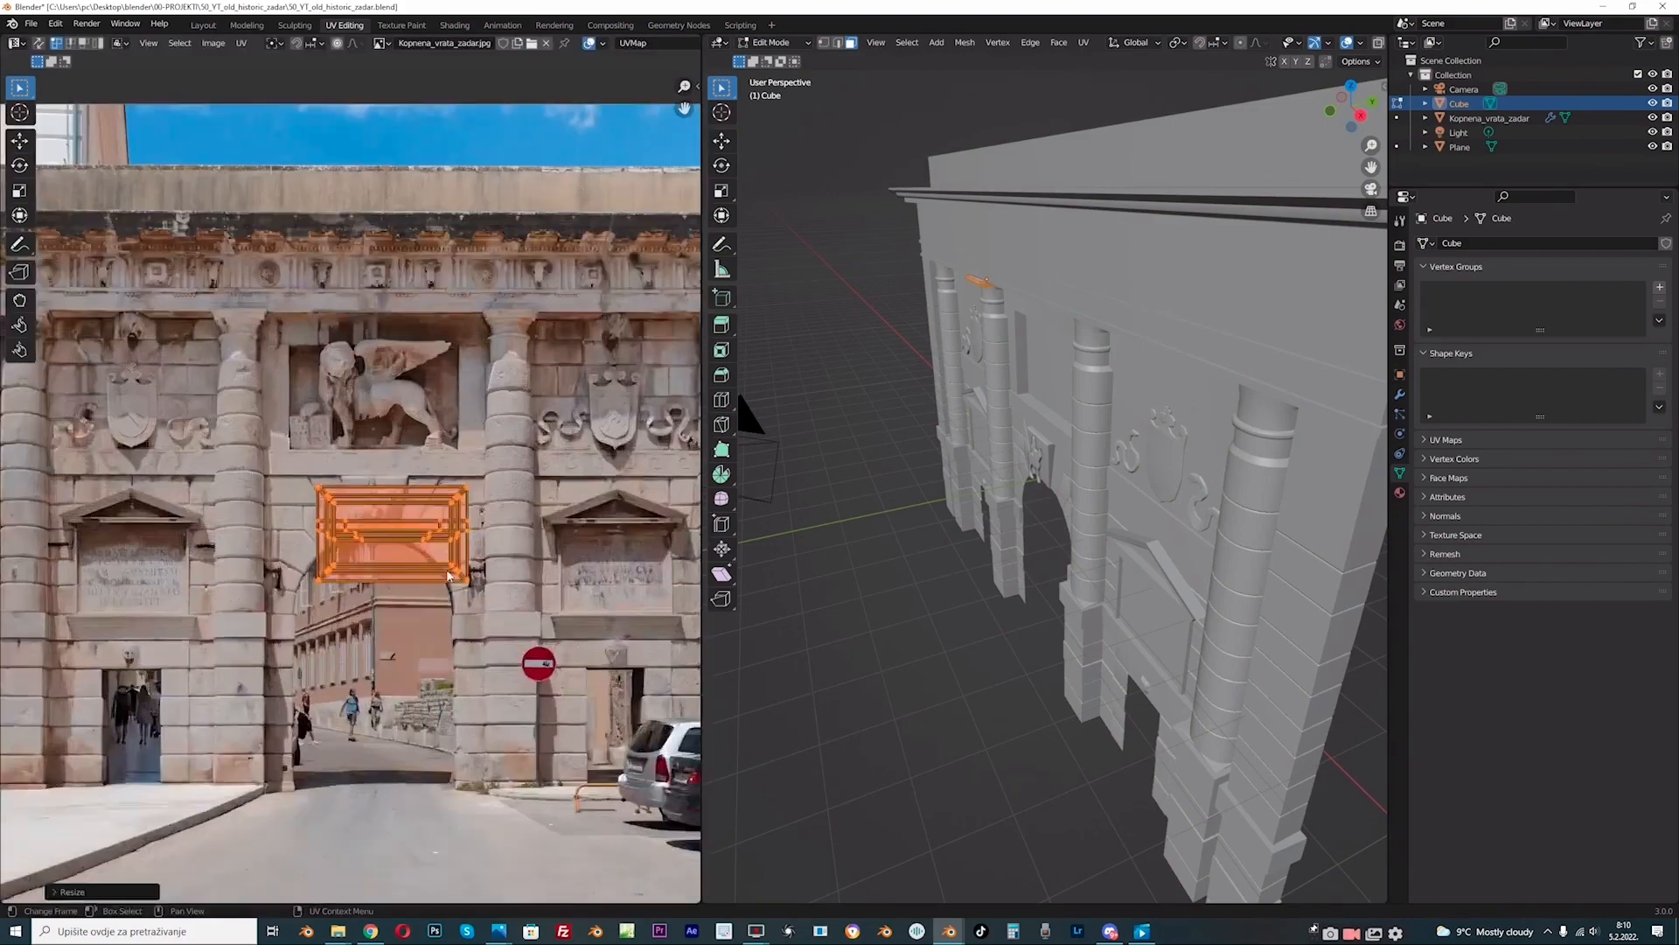
key(s)
click(471, 577)
Step: Move the slab's UVs onto the wall above the lion's wing, beside the column's capital, and scale them down further
scroll(471, 580, up, 2)
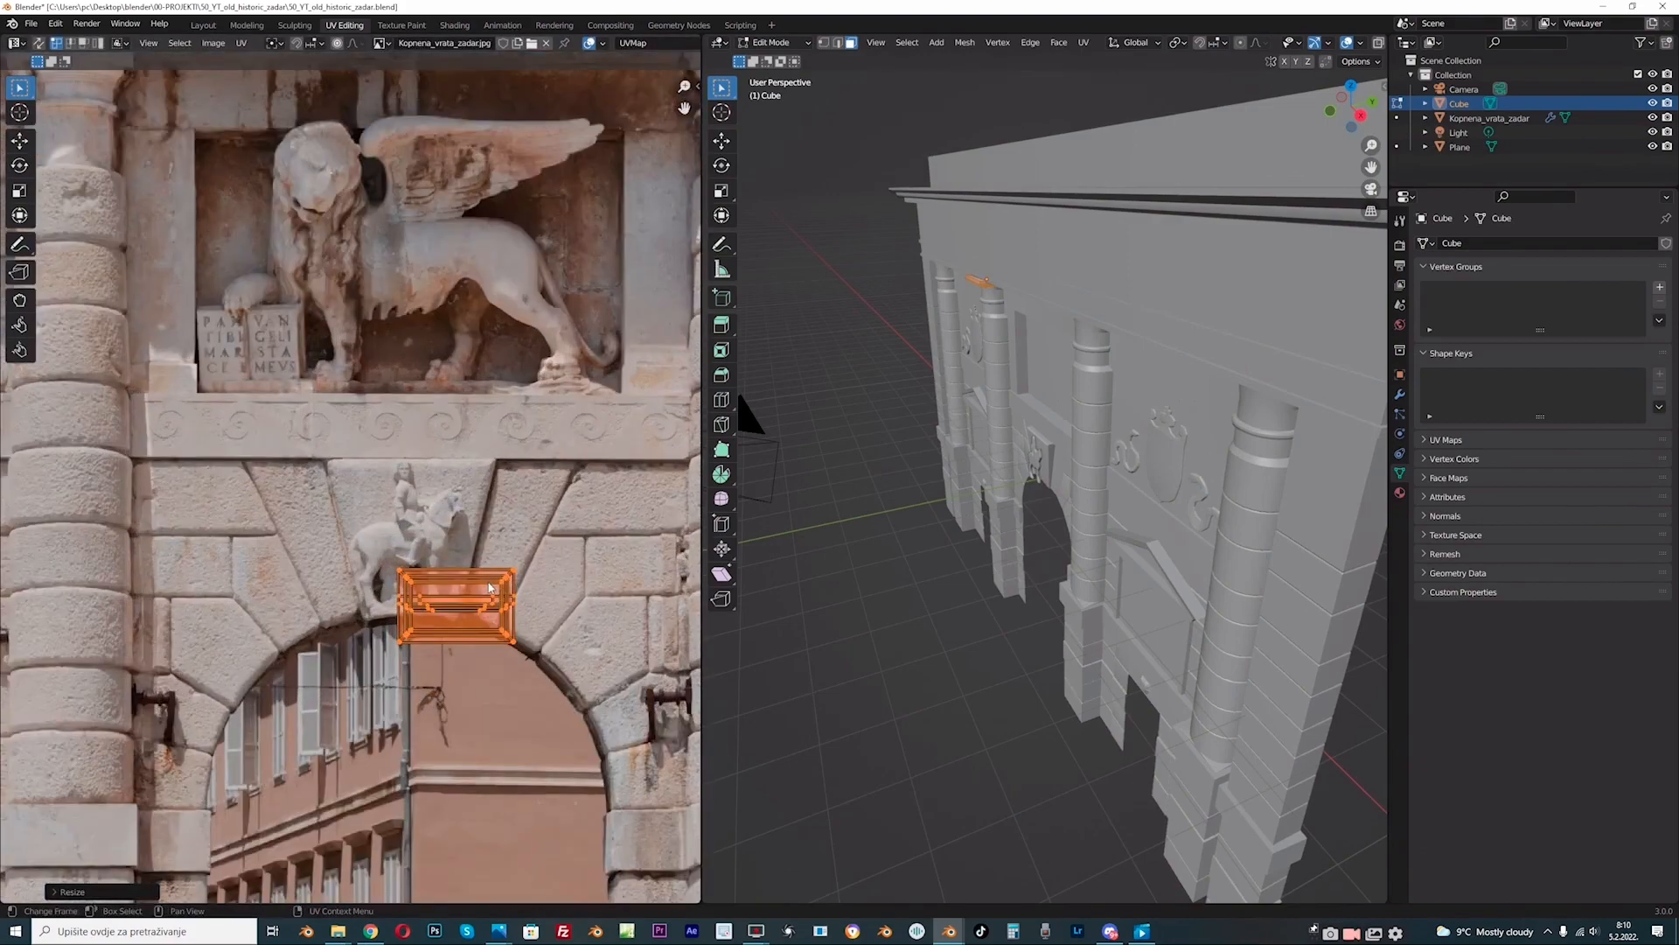
middle_drag(470, 583, 337, 590)
key(g)
click(508, 489)
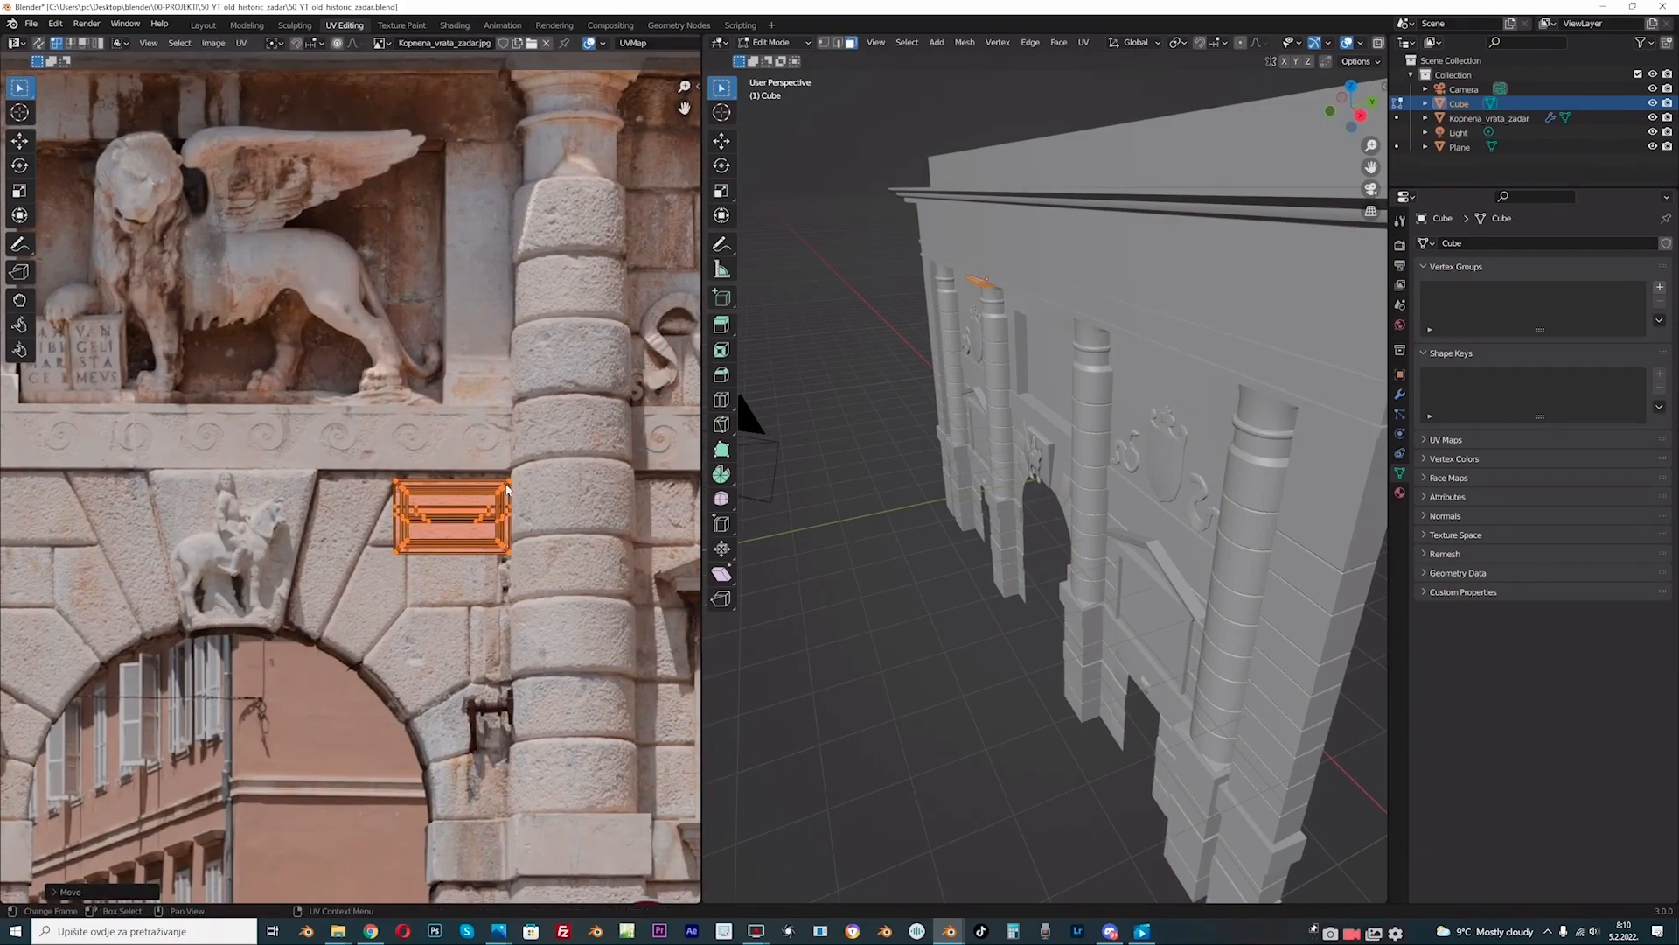
scroll(534, 528, down, 1)
middle_drag(534, 528, 509, 627)
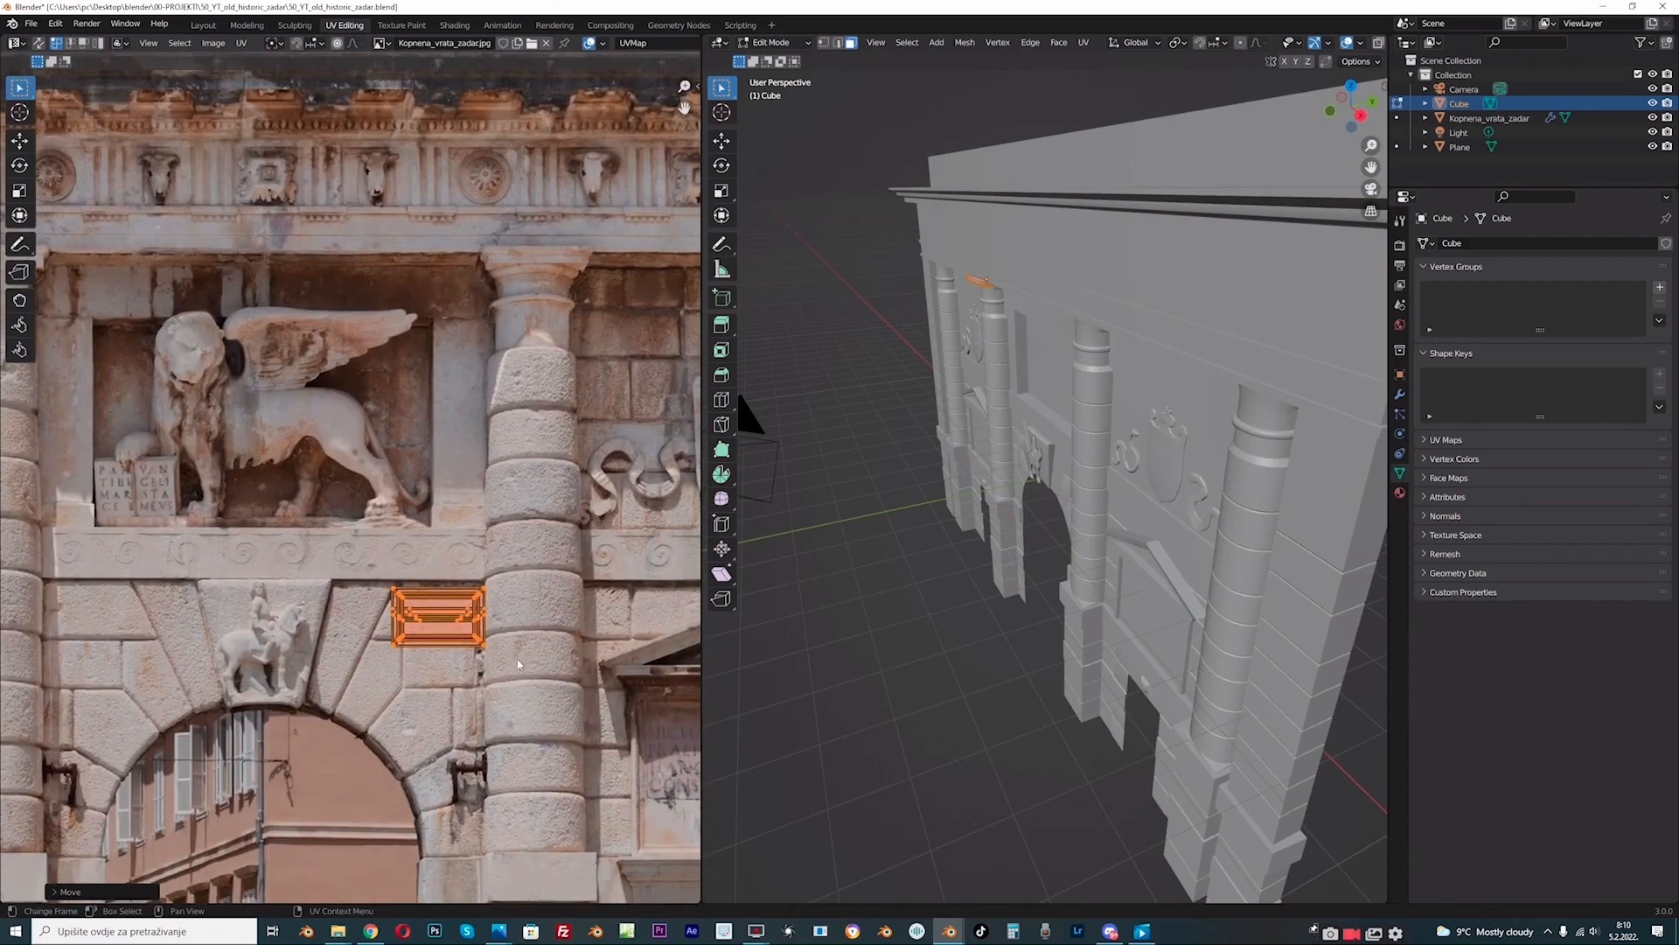
key(g)
click(498, 330)
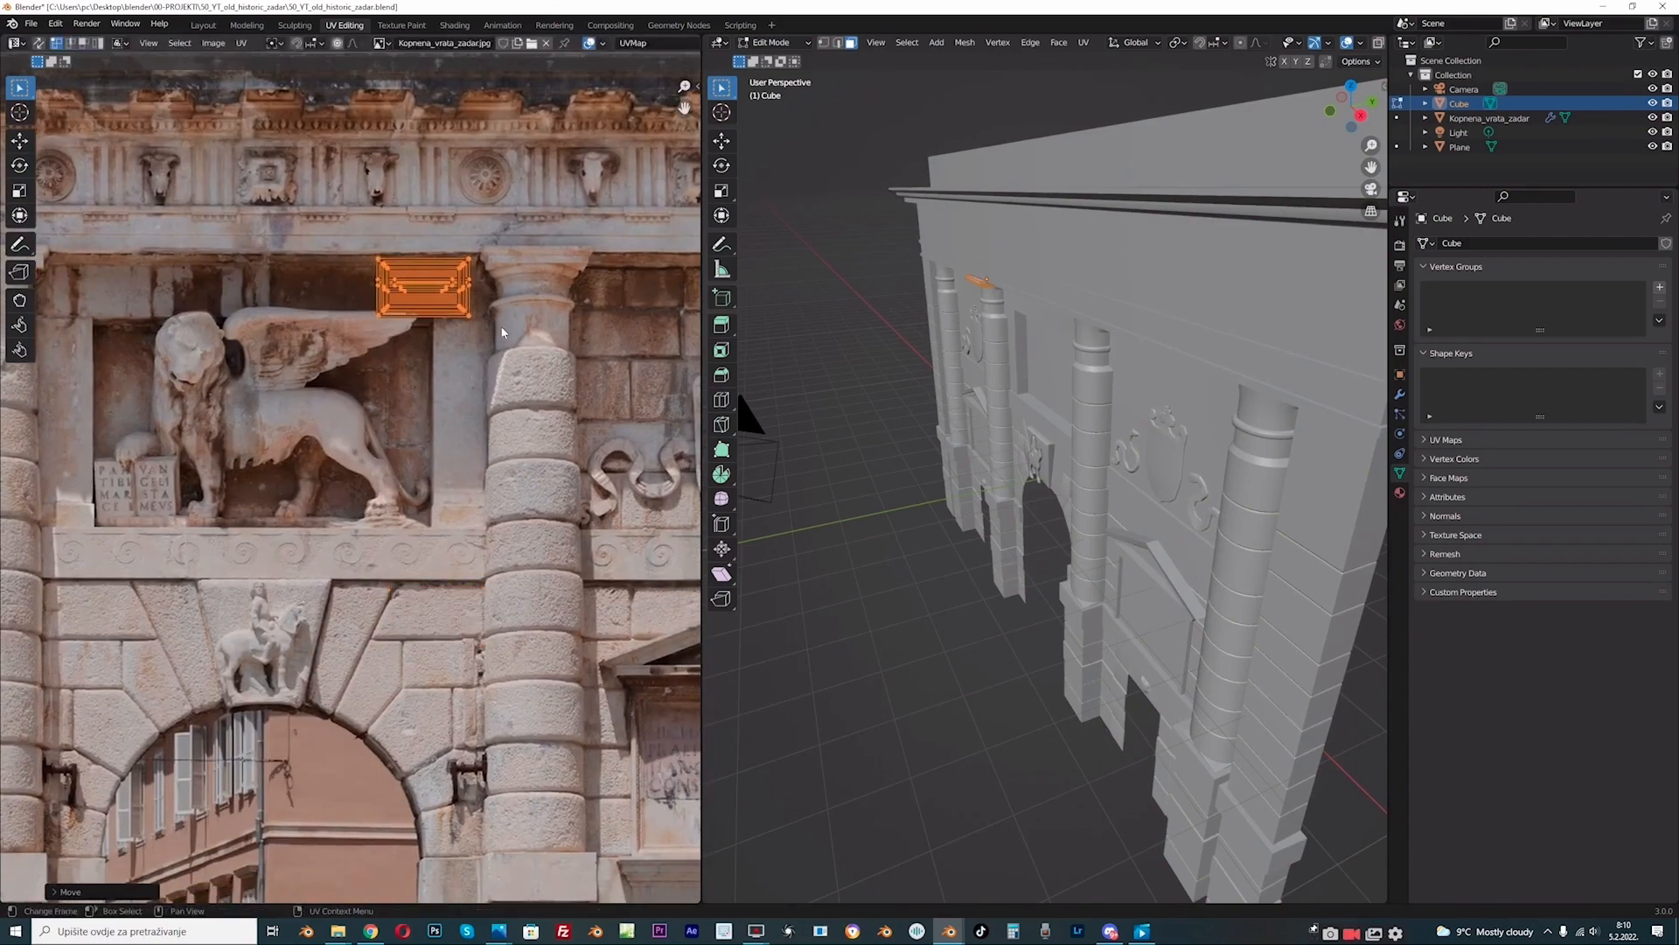
key(s)
click(472, 318)
Step: Isolate the capital slab in the Layout workspace and inspect its texture in Material Preview and Rendered shading
click(203, 24)
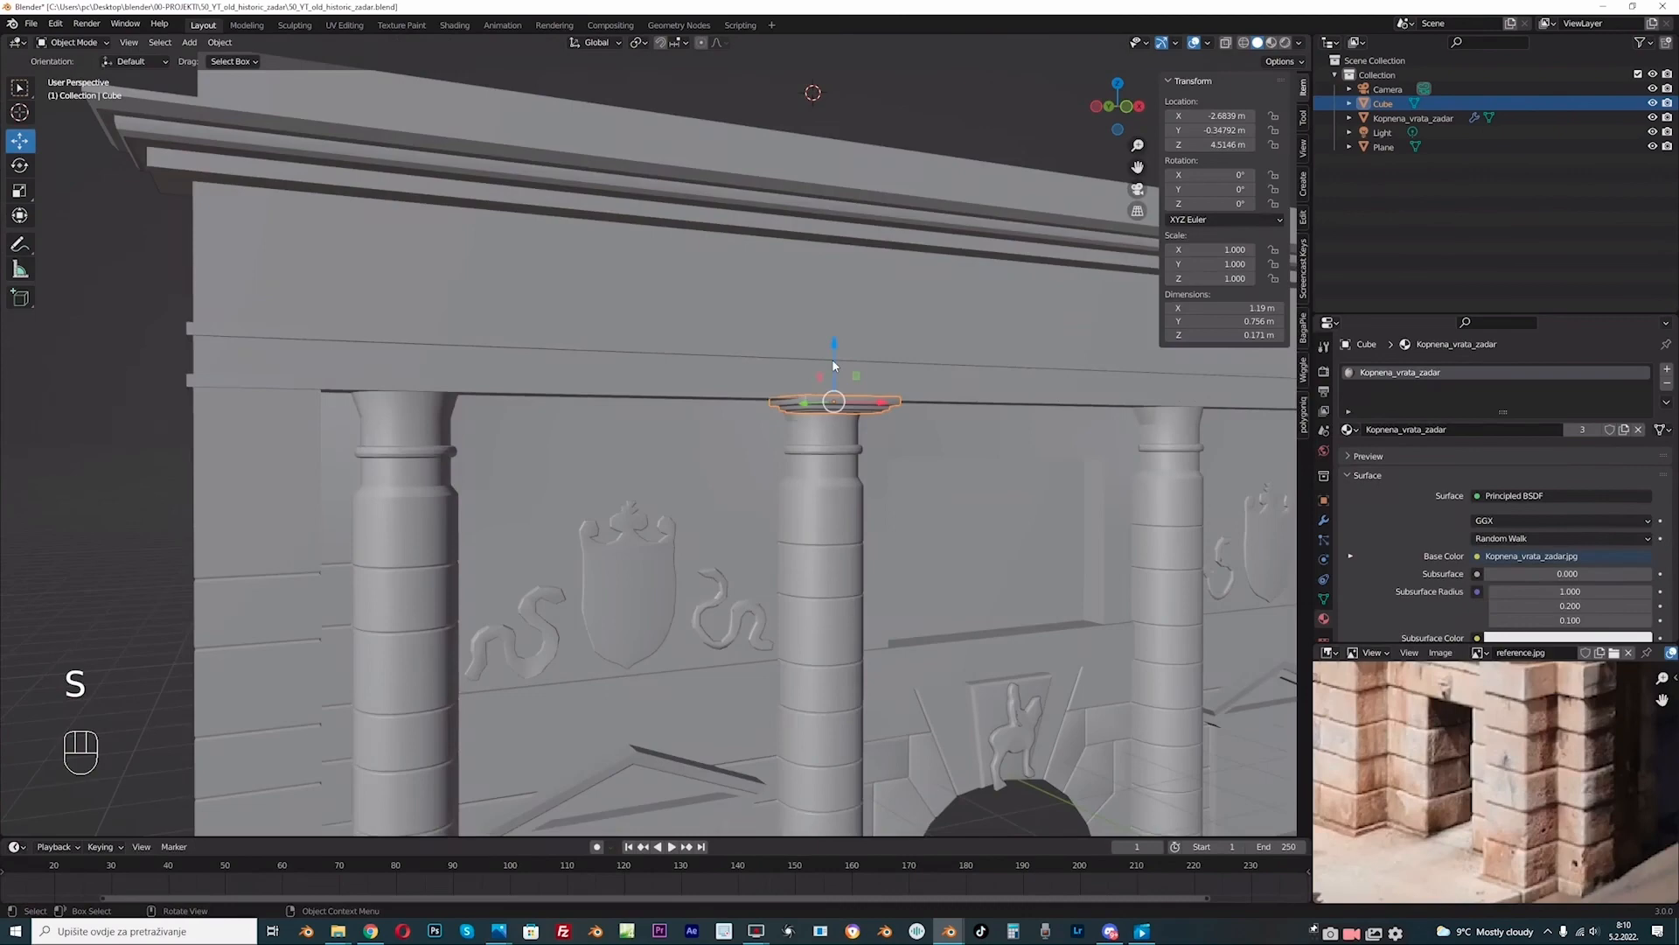
key(KP_Divide)
middle_drag(831, 363, 1205, 81)
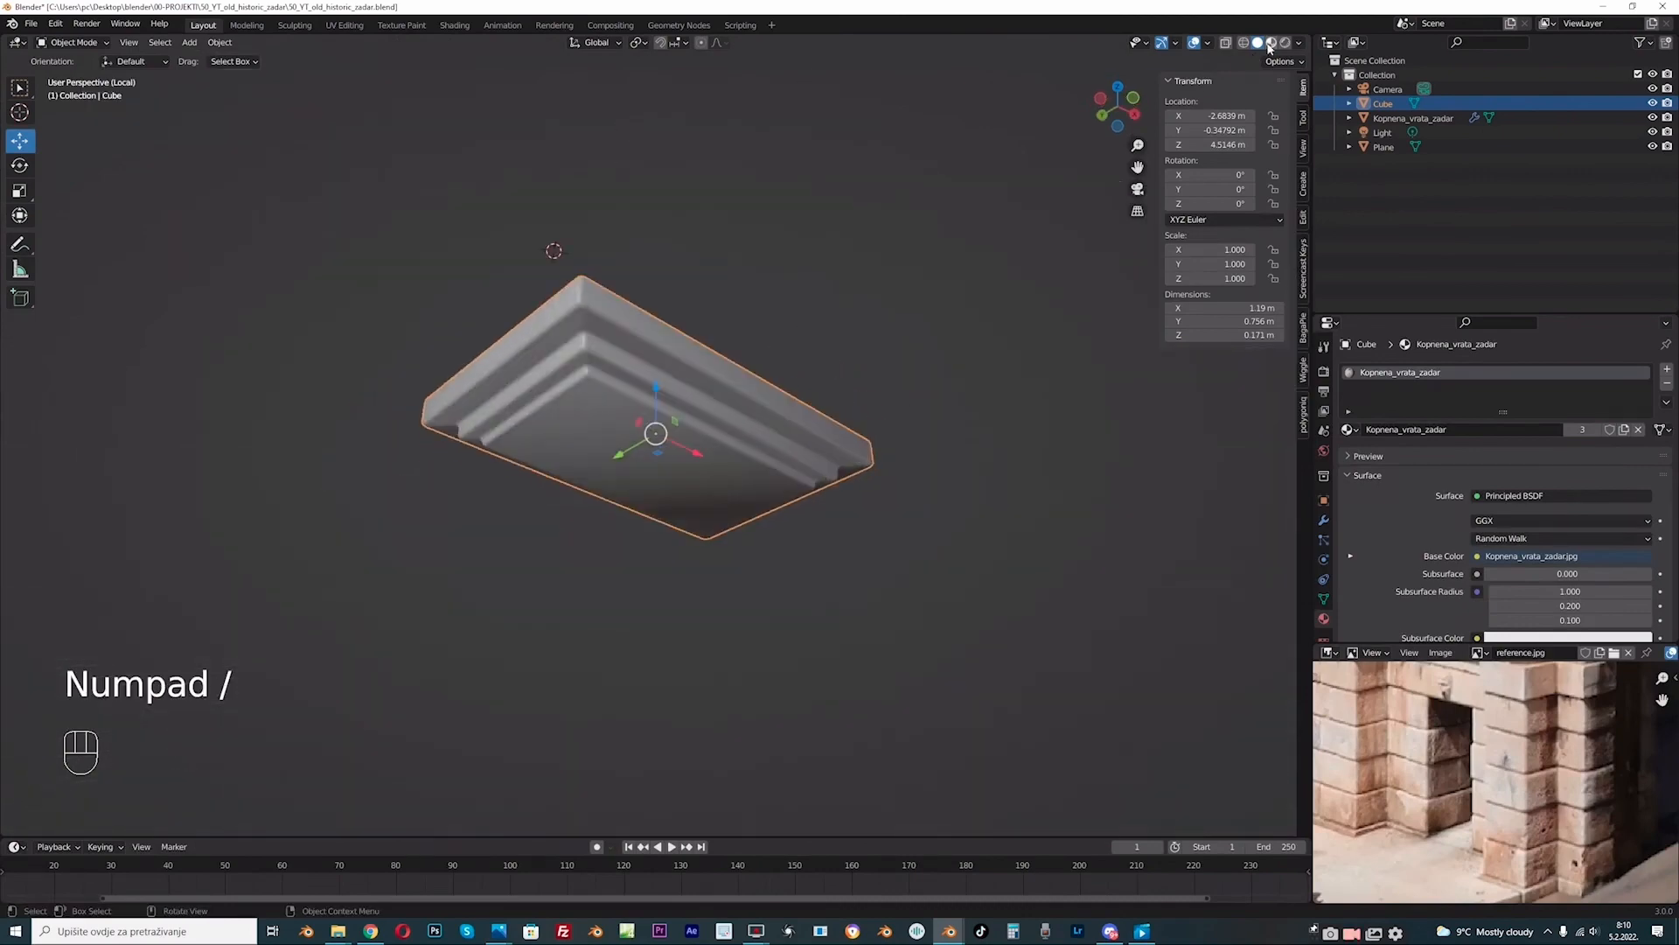
click(1269, 42)
mouse_move(738, 365)
middle_down()
mouse_move(716, 456)
mouse_move(684, 435)
mouse_move(443, 44)
middle_up()
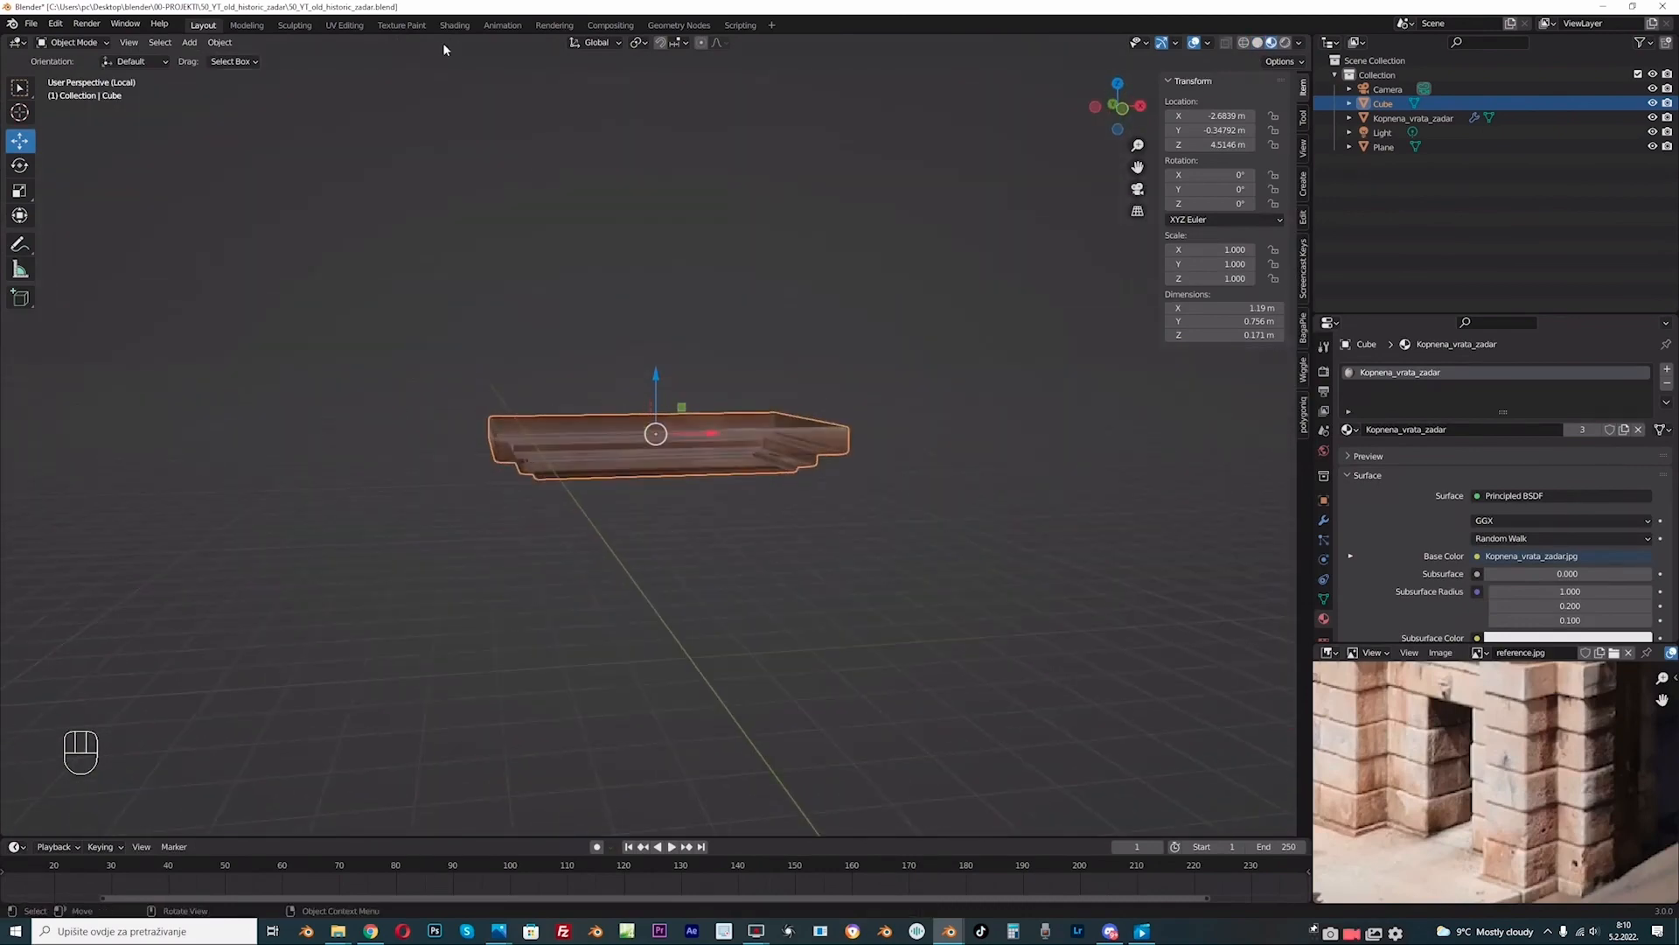
click(1285, 42)
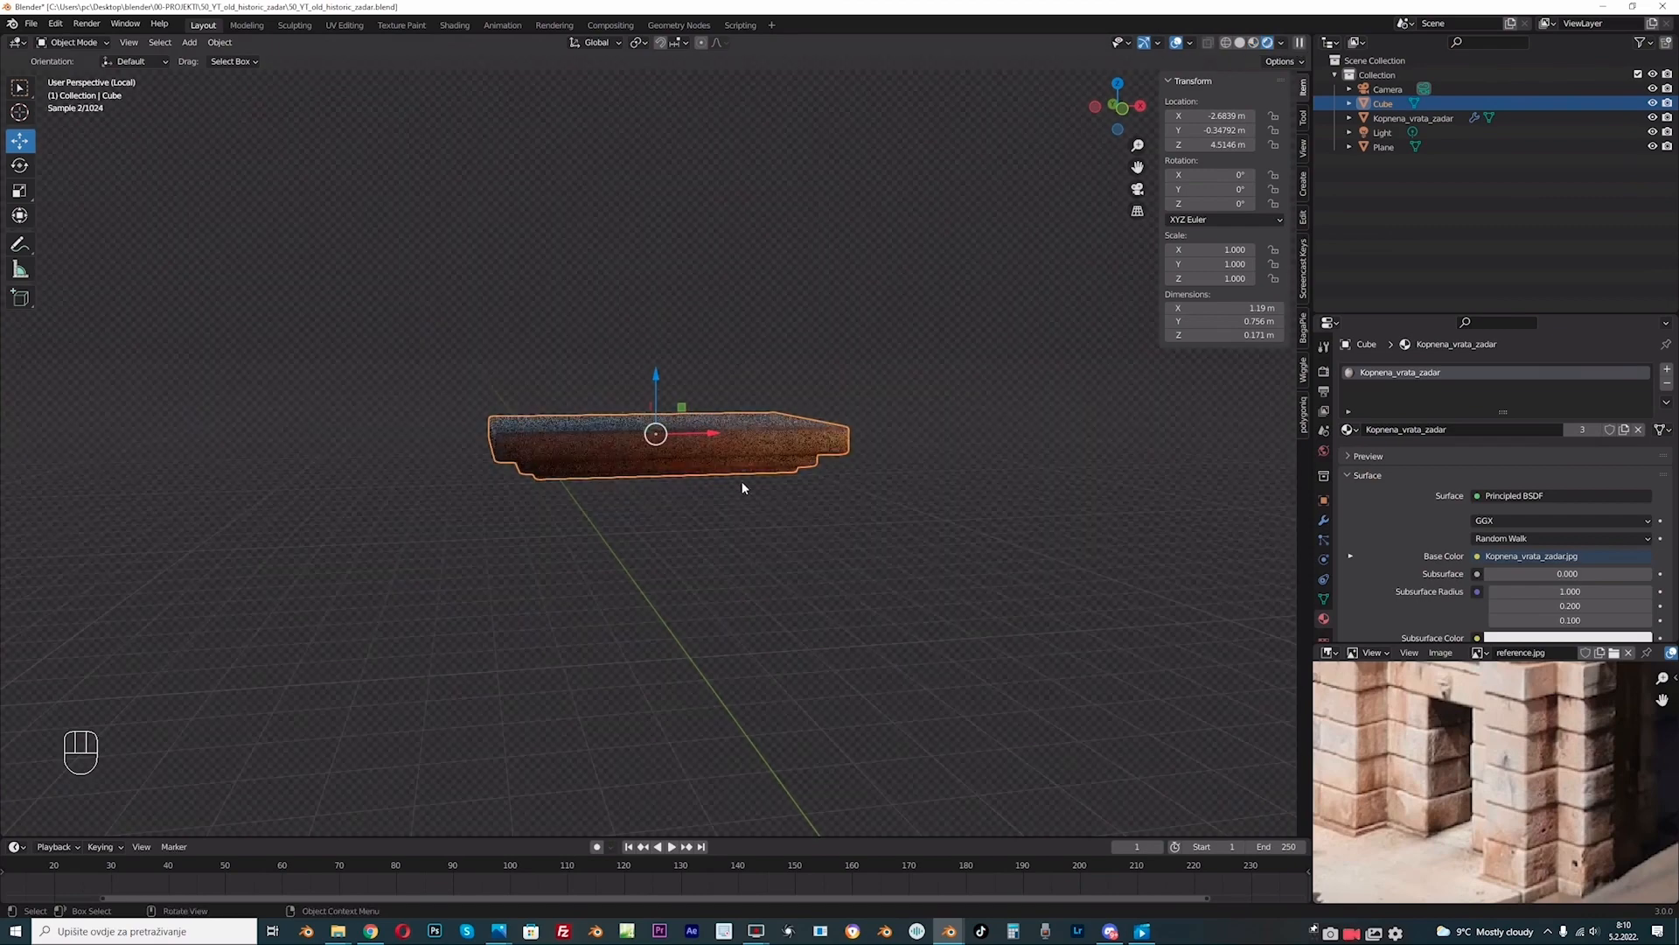
middle_drag(742, 488, 772, 447)
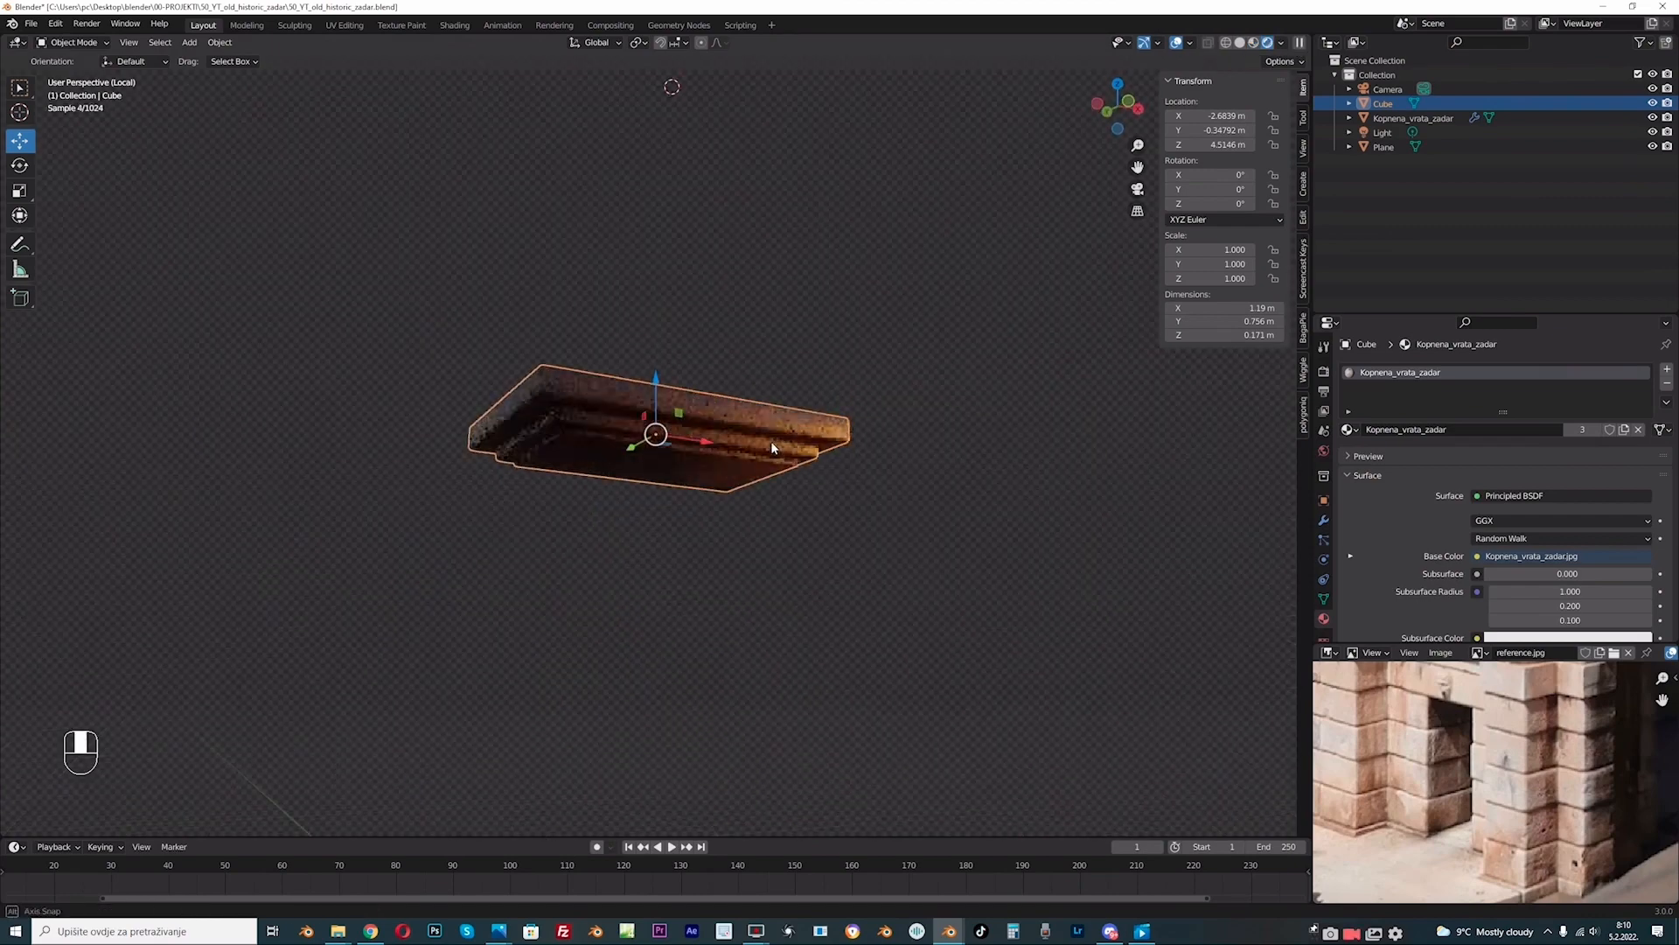
Step: Move the slab's UVs down onto the pale stonework beside the horseman keystone and scale them up slightly in the UV Editing workspace
click(456, 26)
click(344, 24)
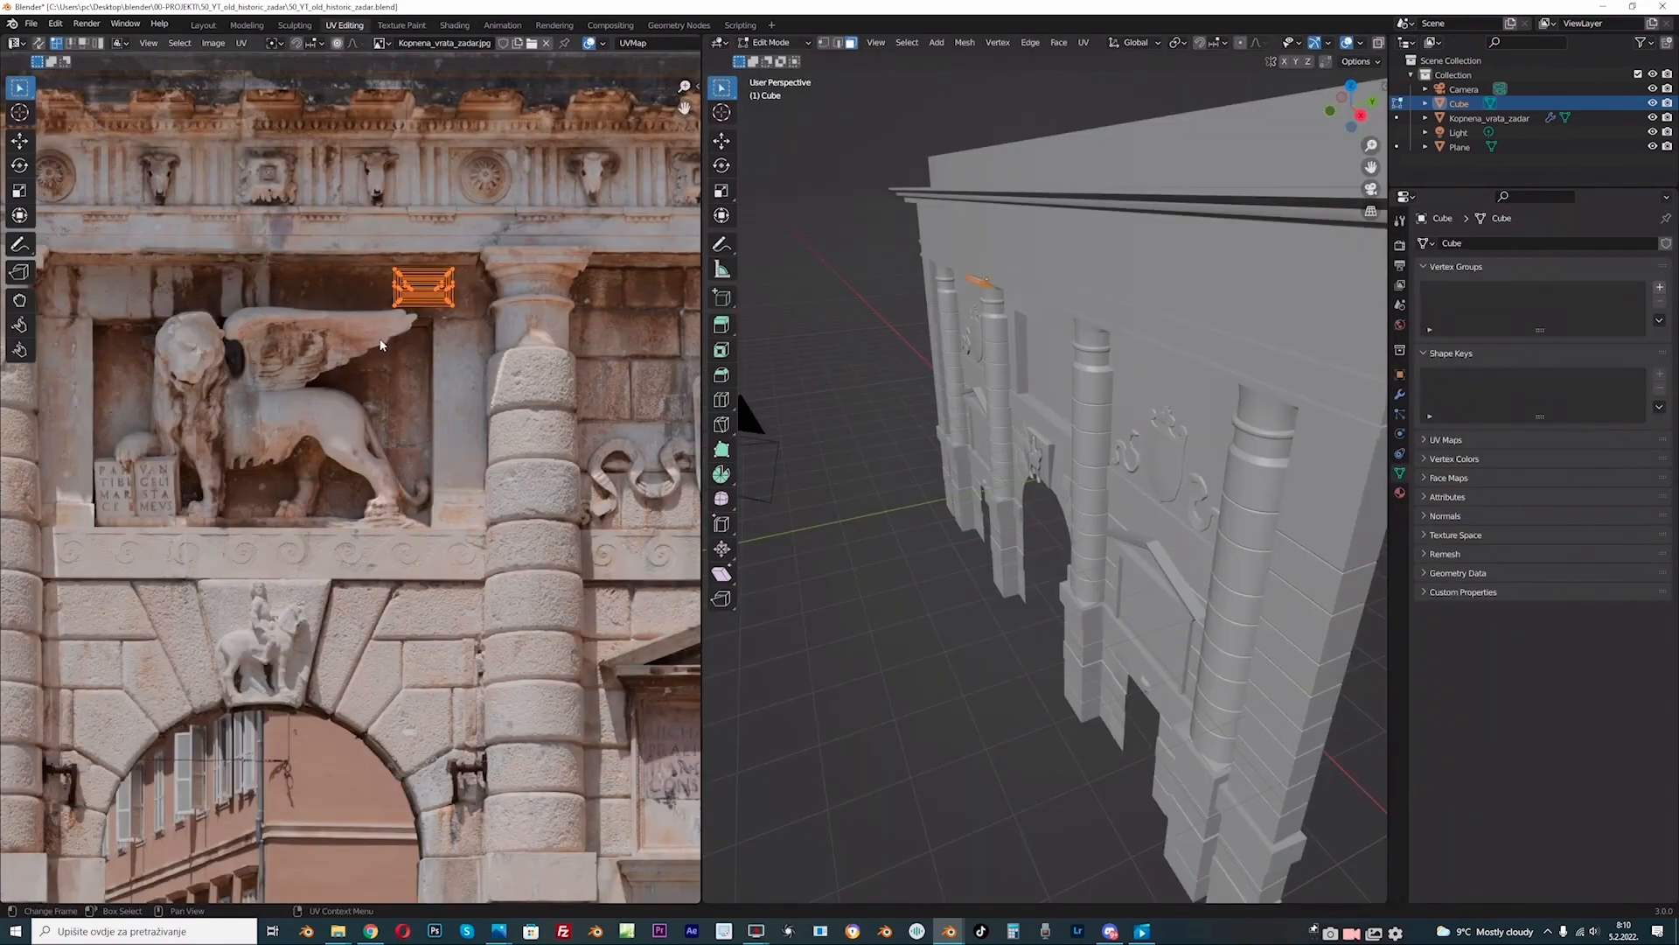
key(g)
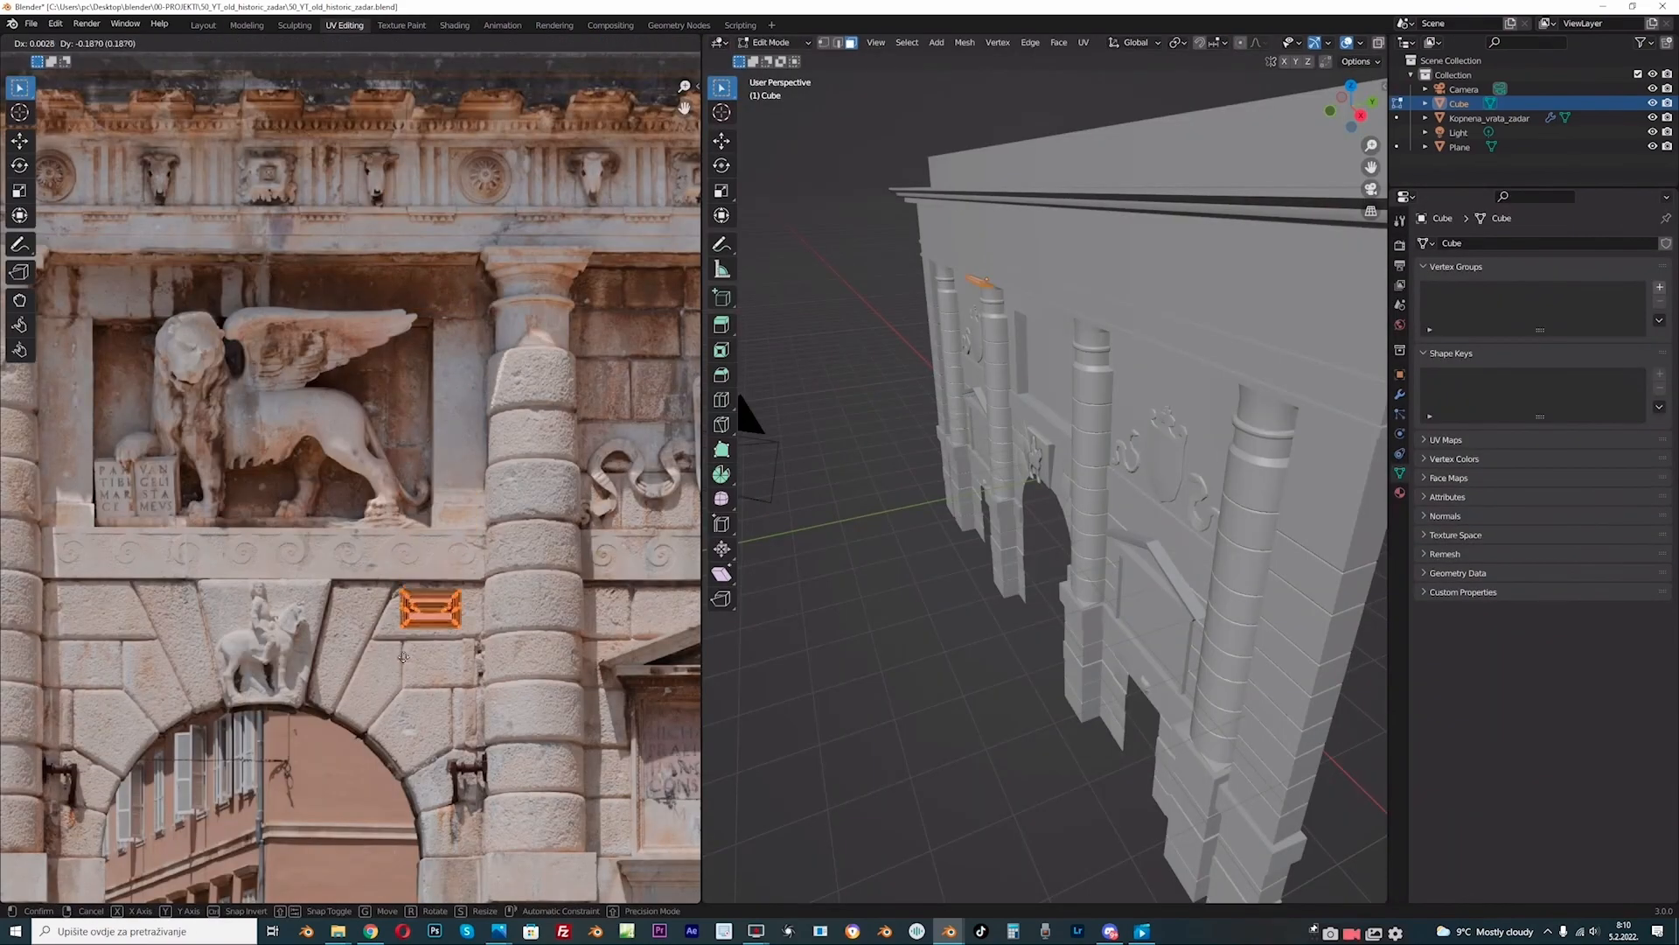
click(405, 663)
key(s)
click(502, 593)
key(g)
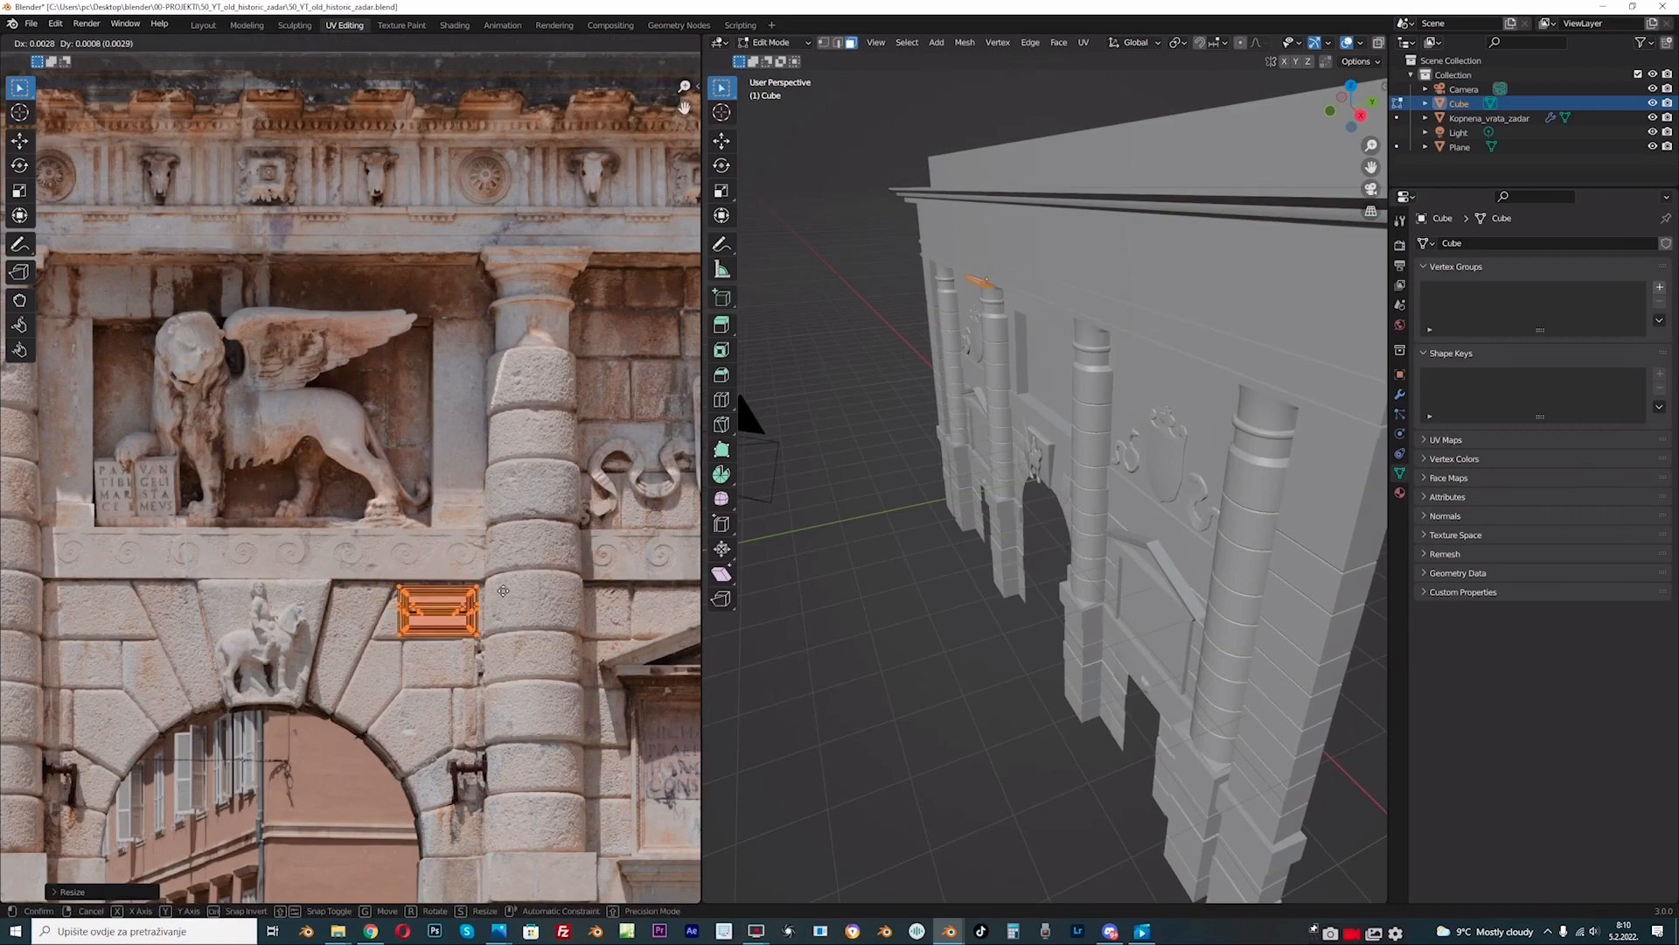
click(505, 596)
Step: Check the slab's new texture in the Layout workspace, switch to Solid shading and leave the isolated view
click(204, 25)
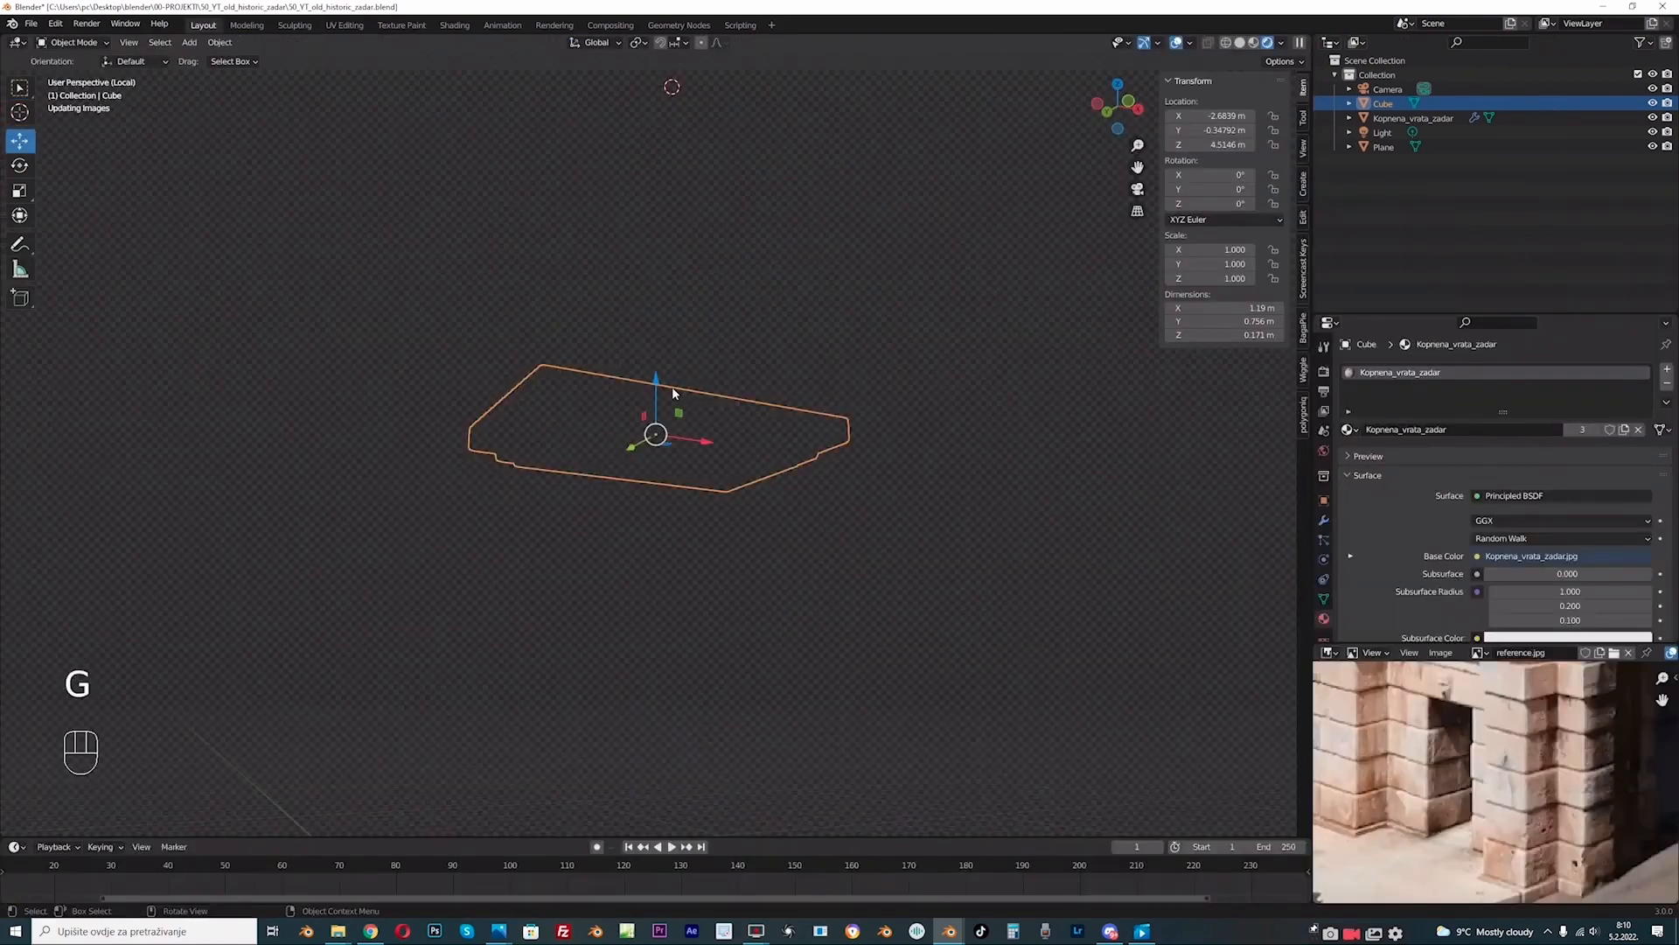
scroll(674, 393, down, 8)
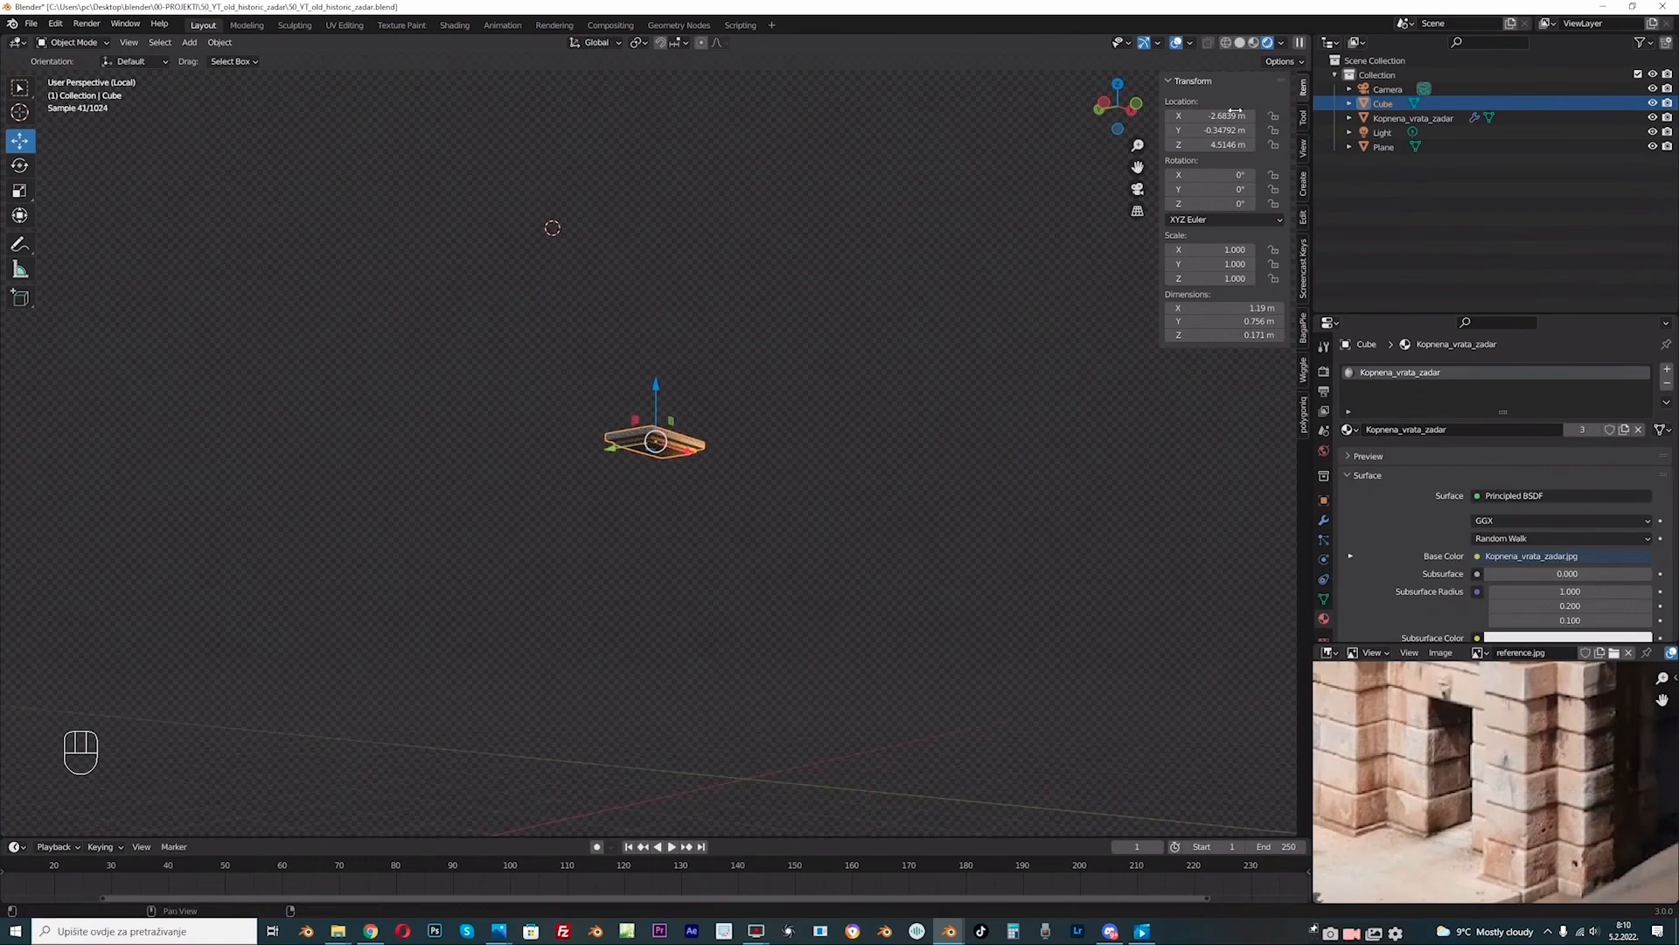
click(1241, 46)
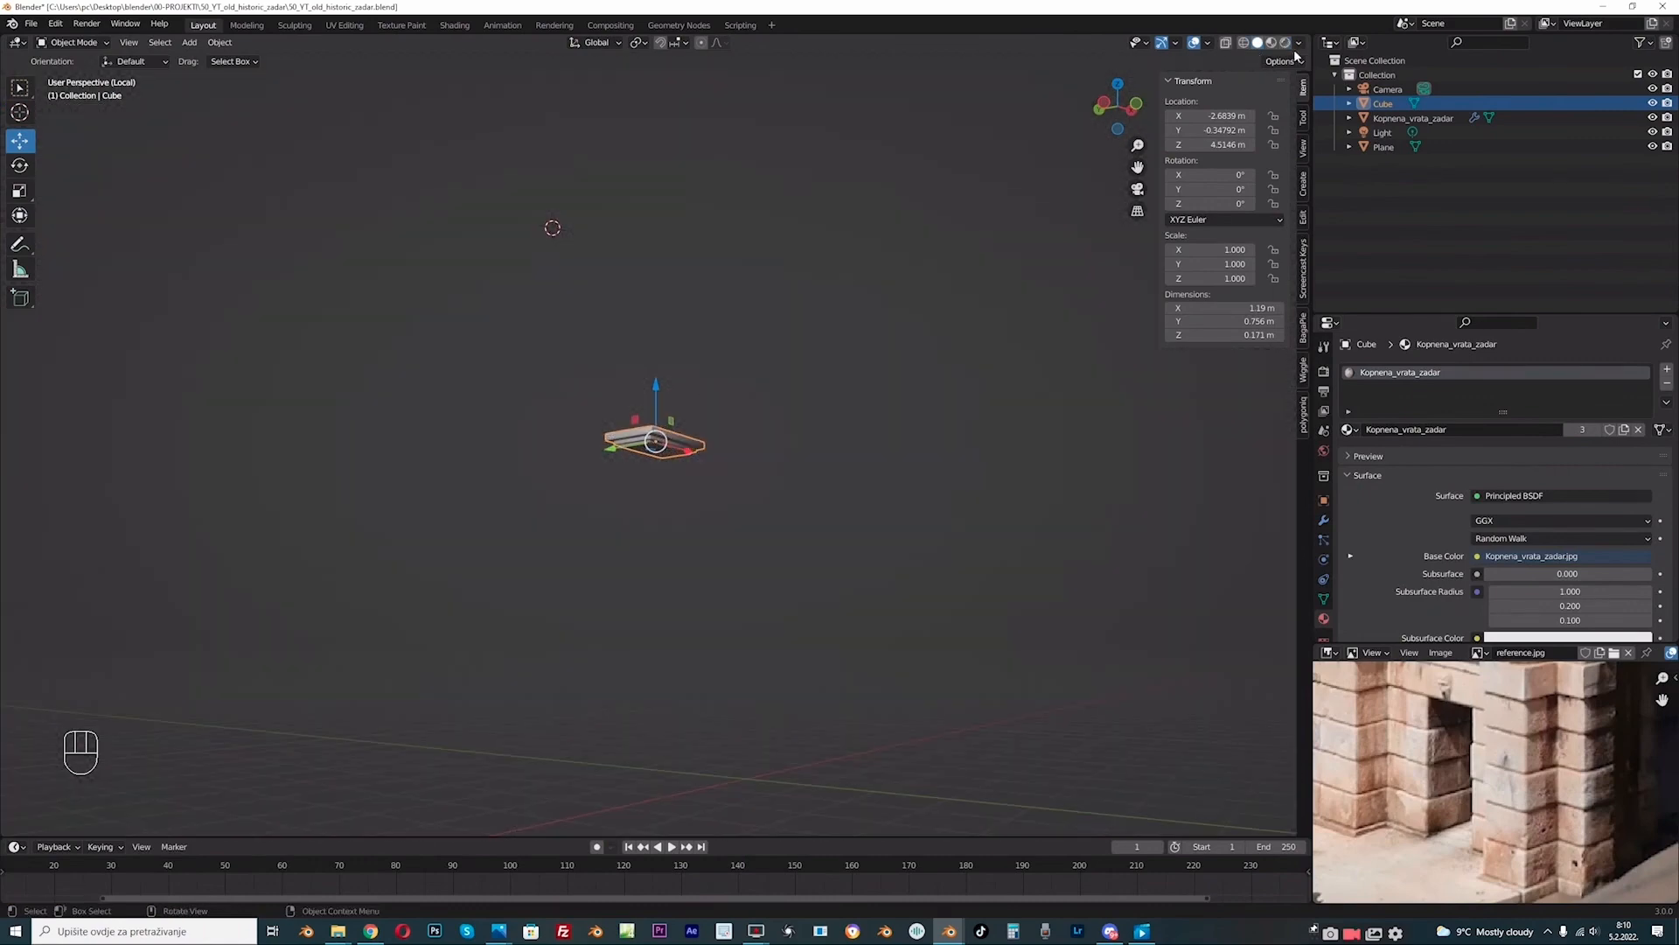
key(KP_Divide)
Step: Make a linked duplicate of the capital slab along X, about 4.5 m away, on top of the outermost column
middle_drag(694, 239, 894, 454)
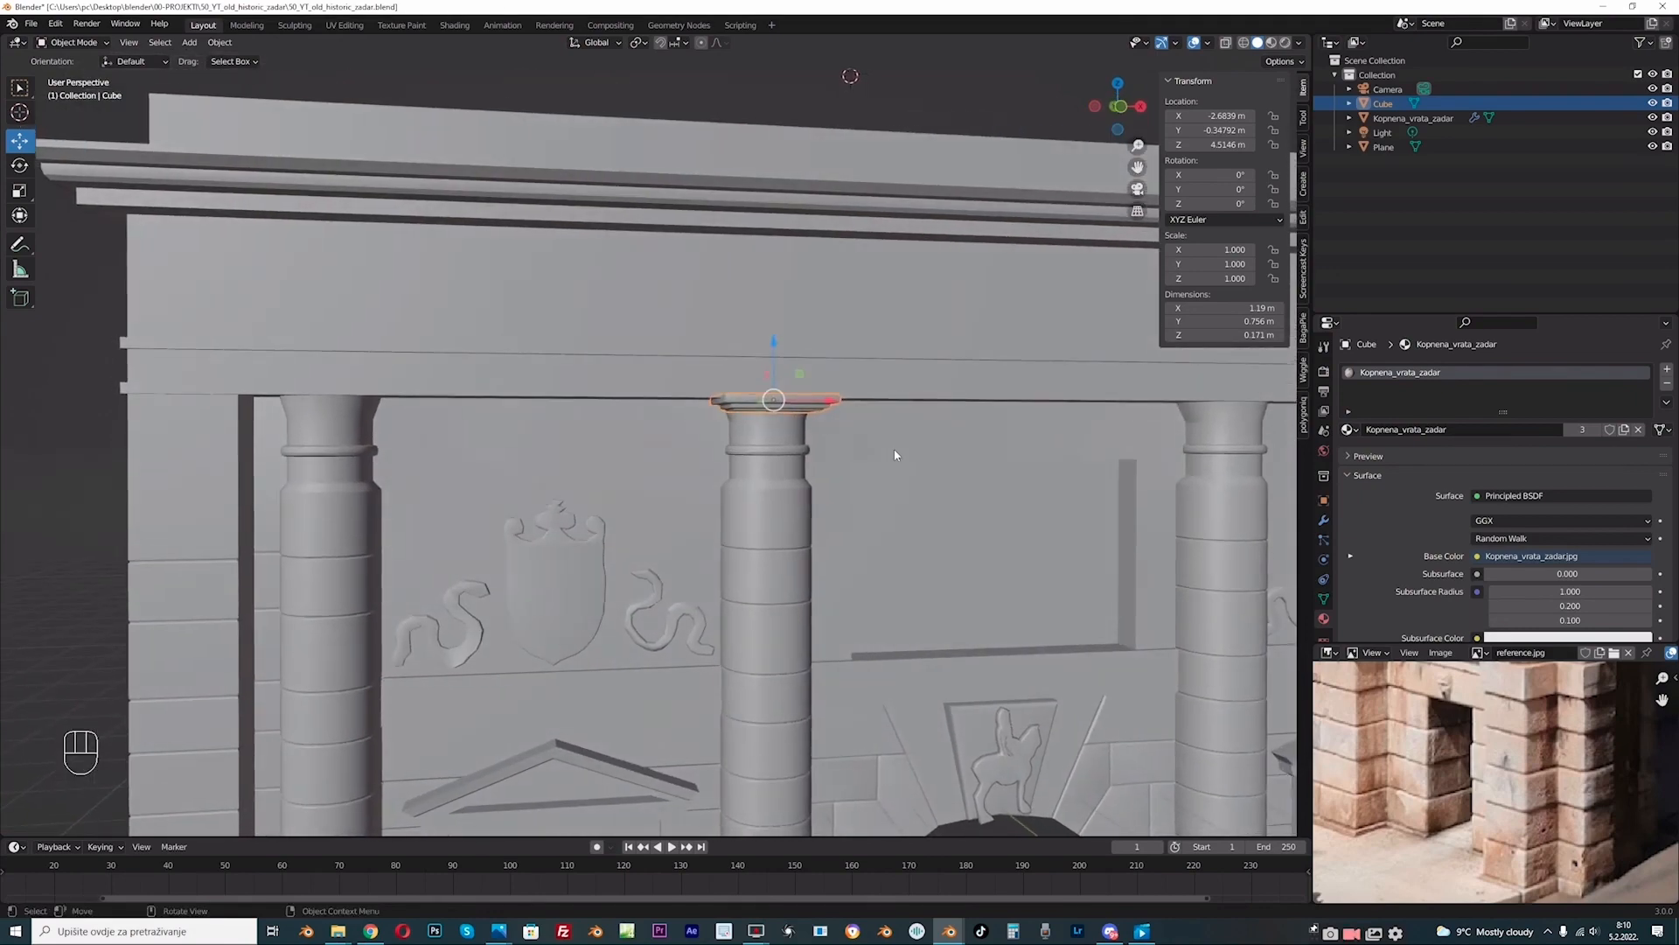
key(alt)
key(alt+d)
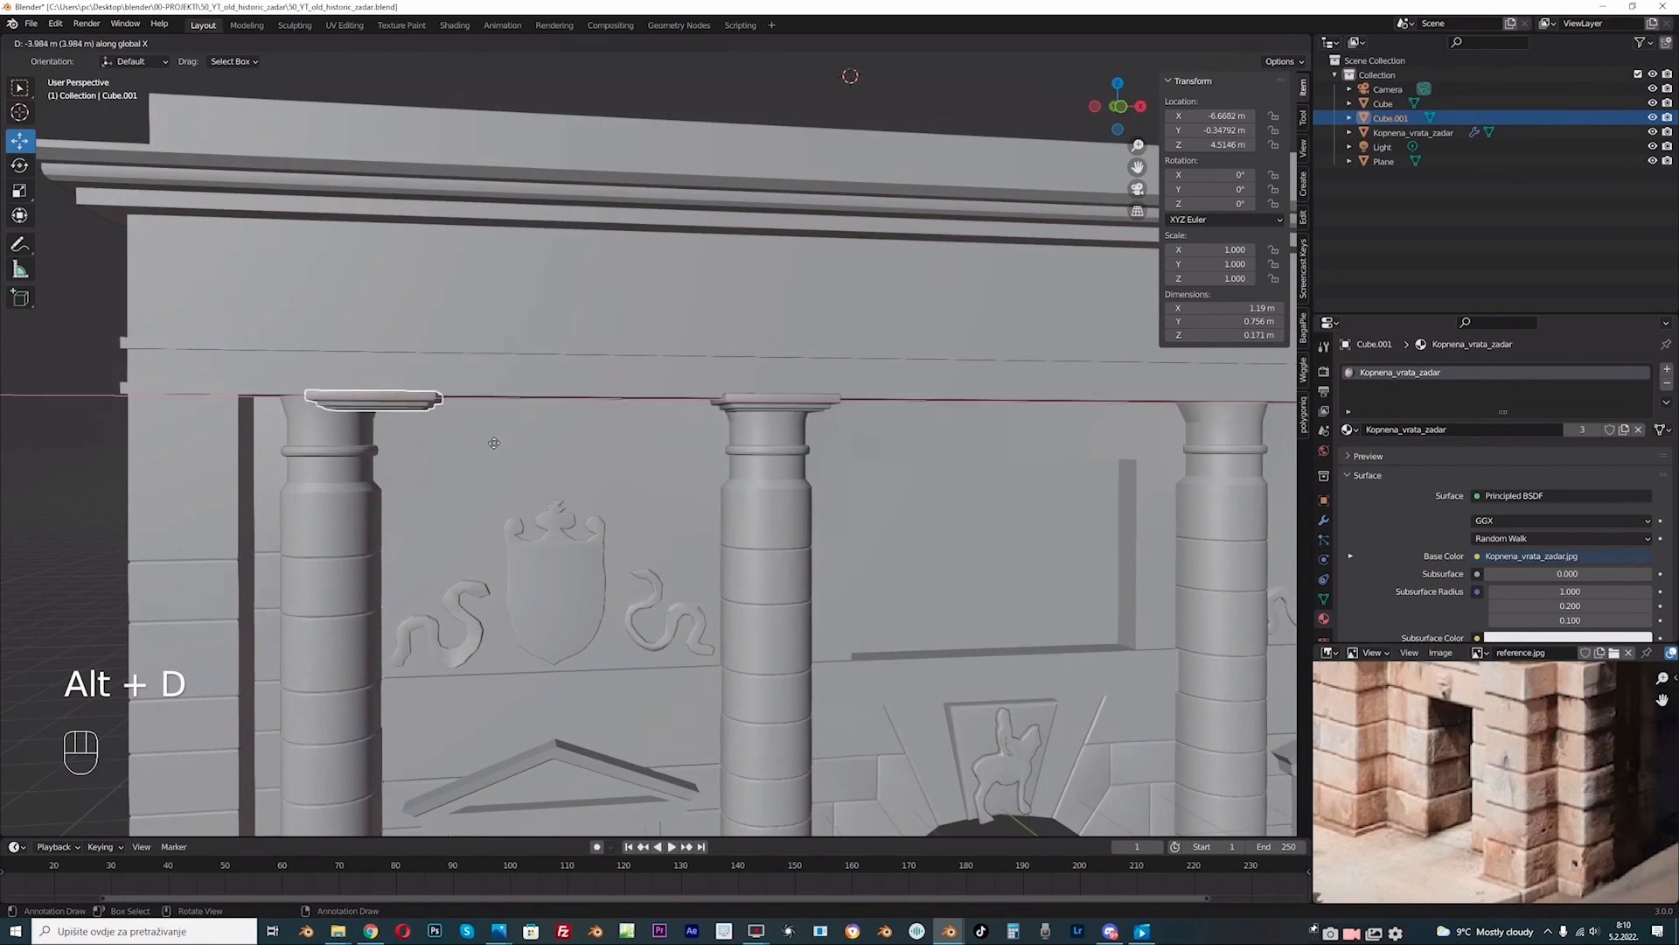
click(444, 447)
Step: Make linked duplicates of both capital slabs about 9.8 m along X onto the two columns across the arch
middle_drag(444, 447, 502, 292)
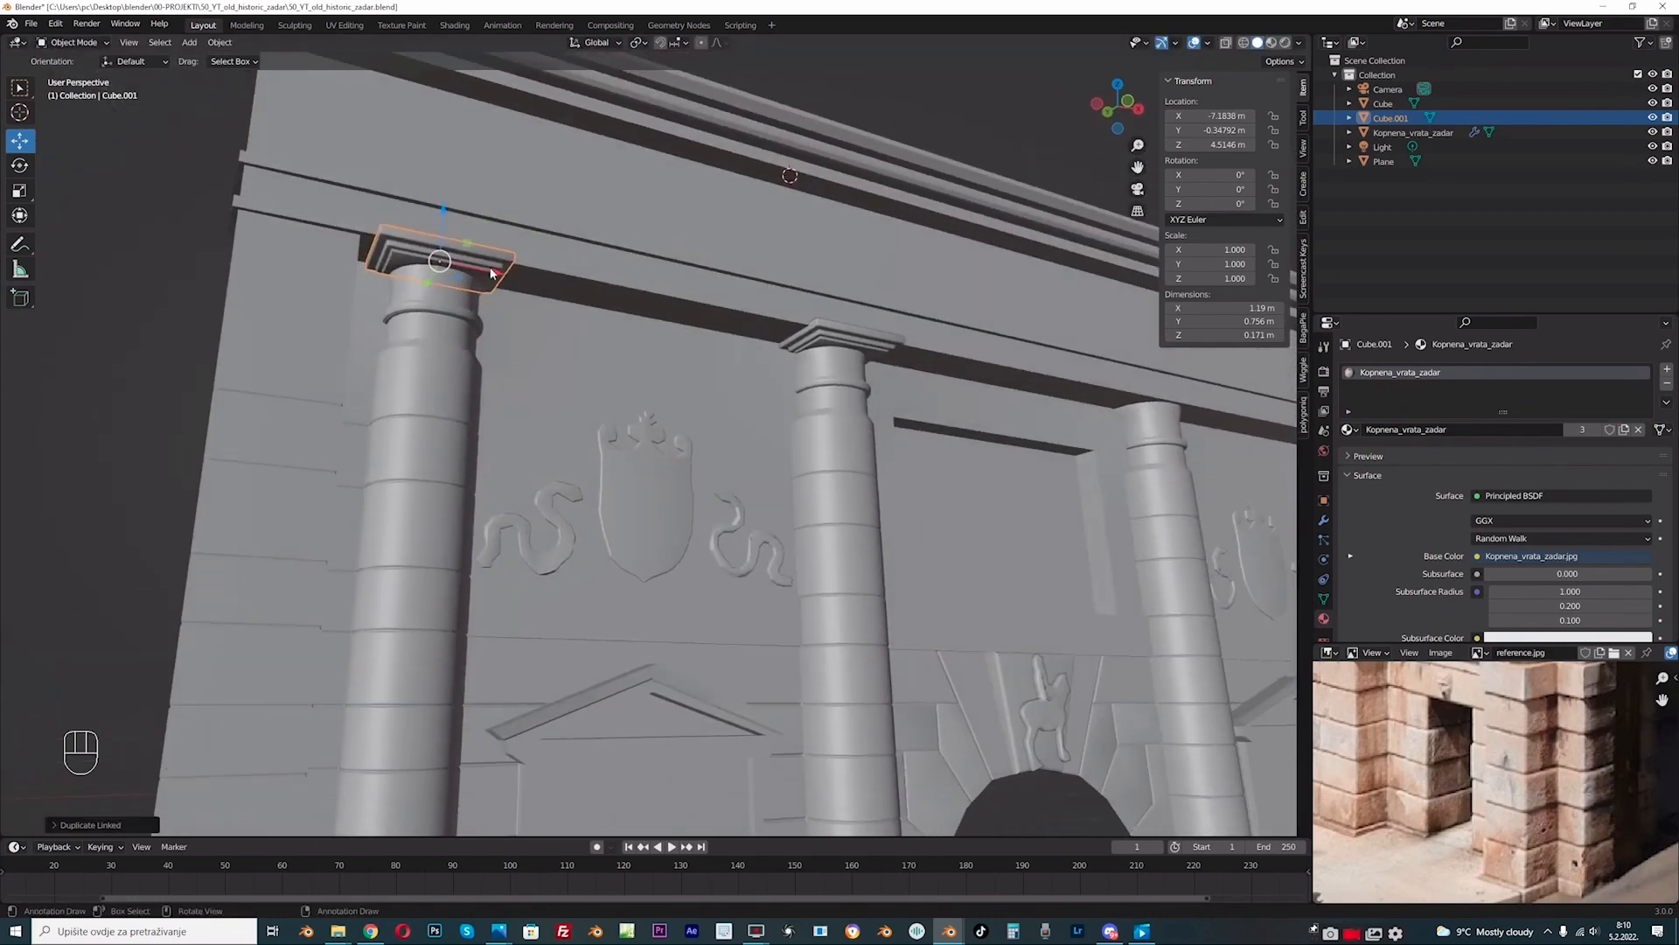
shift+click(822, 337)
middle_drag(822, 337, 869, 465)
scroll(710, 395, down, 4)
scroll(772, 461, down, 1)
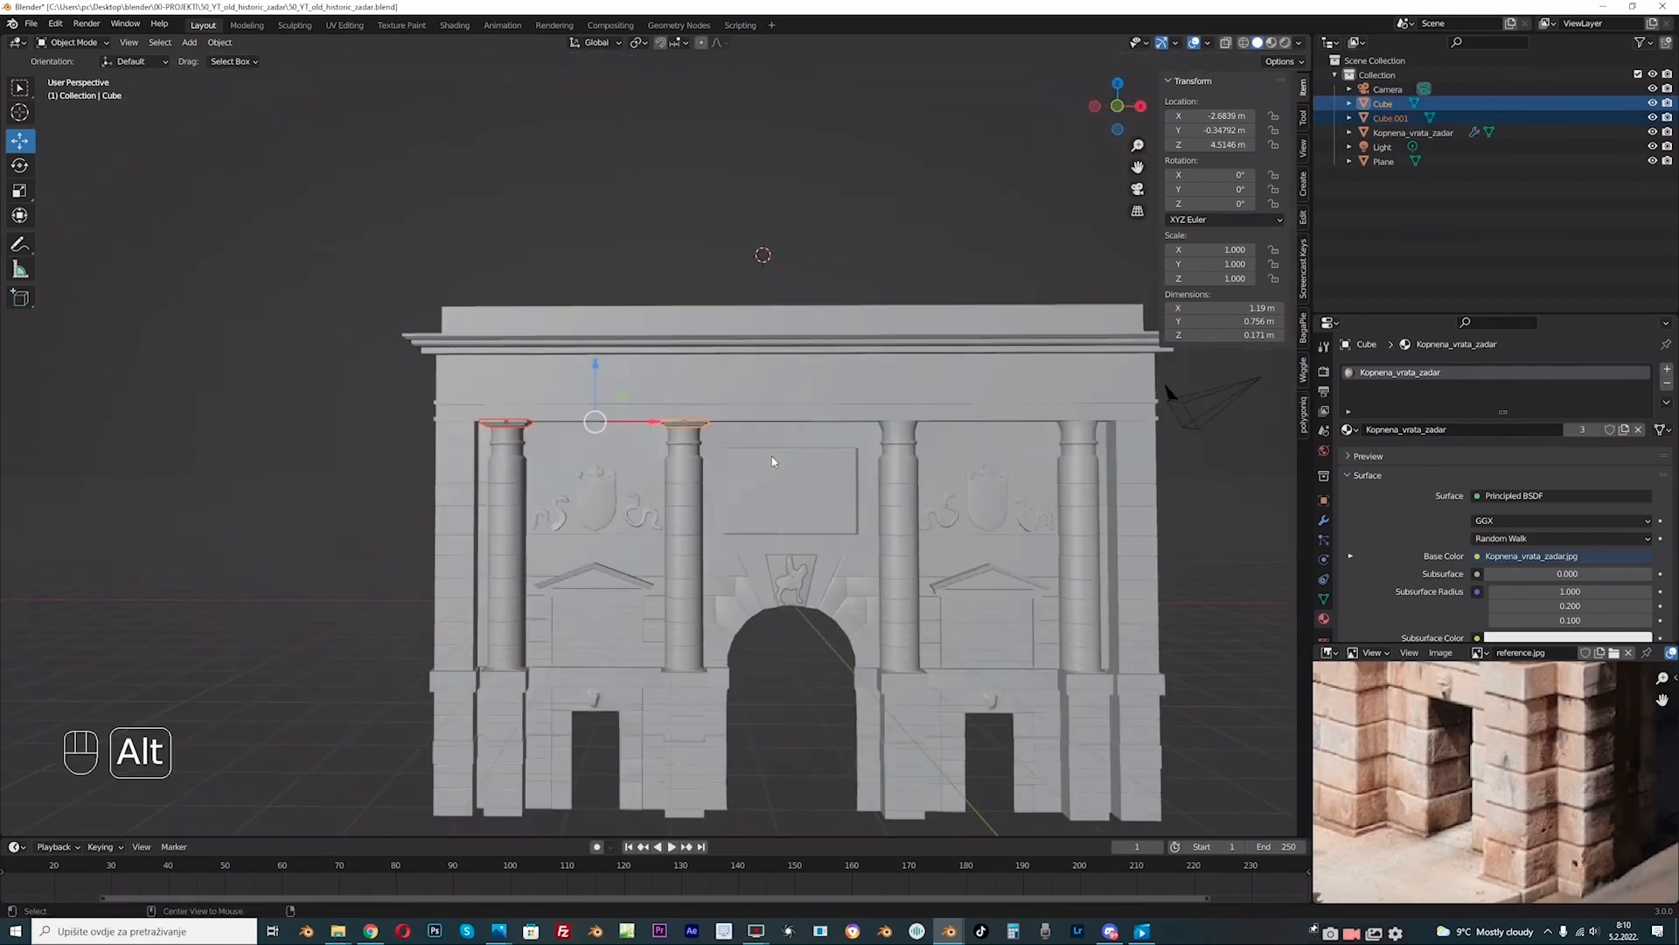
key(alt+d)
key(x)
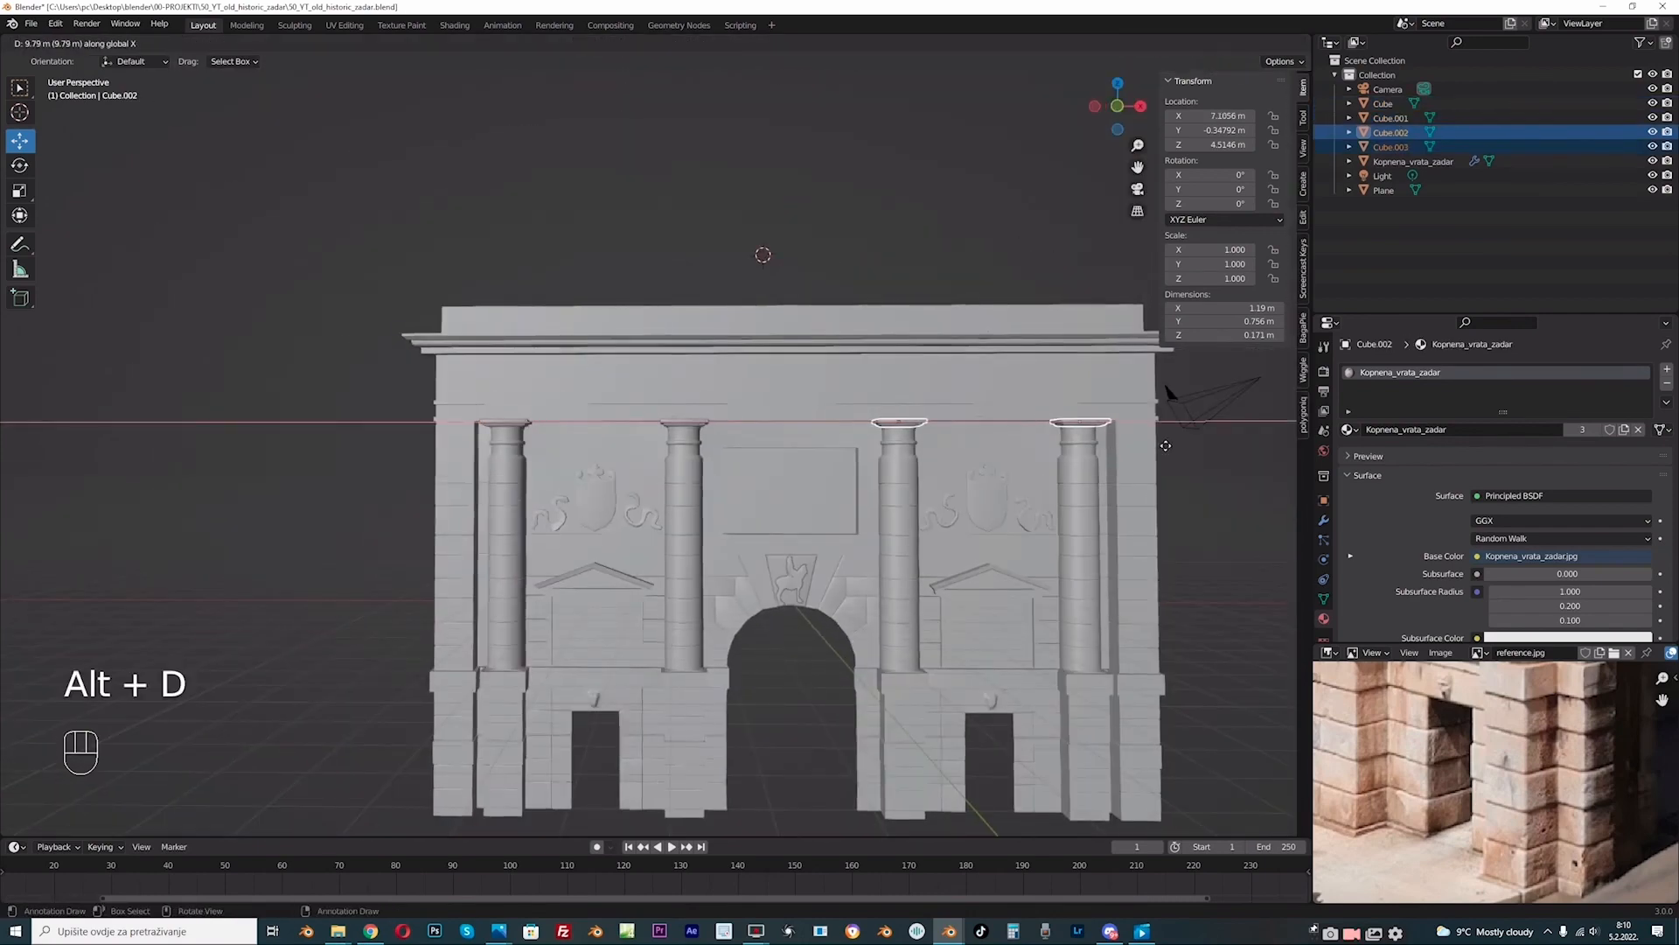
click(1167, 444)
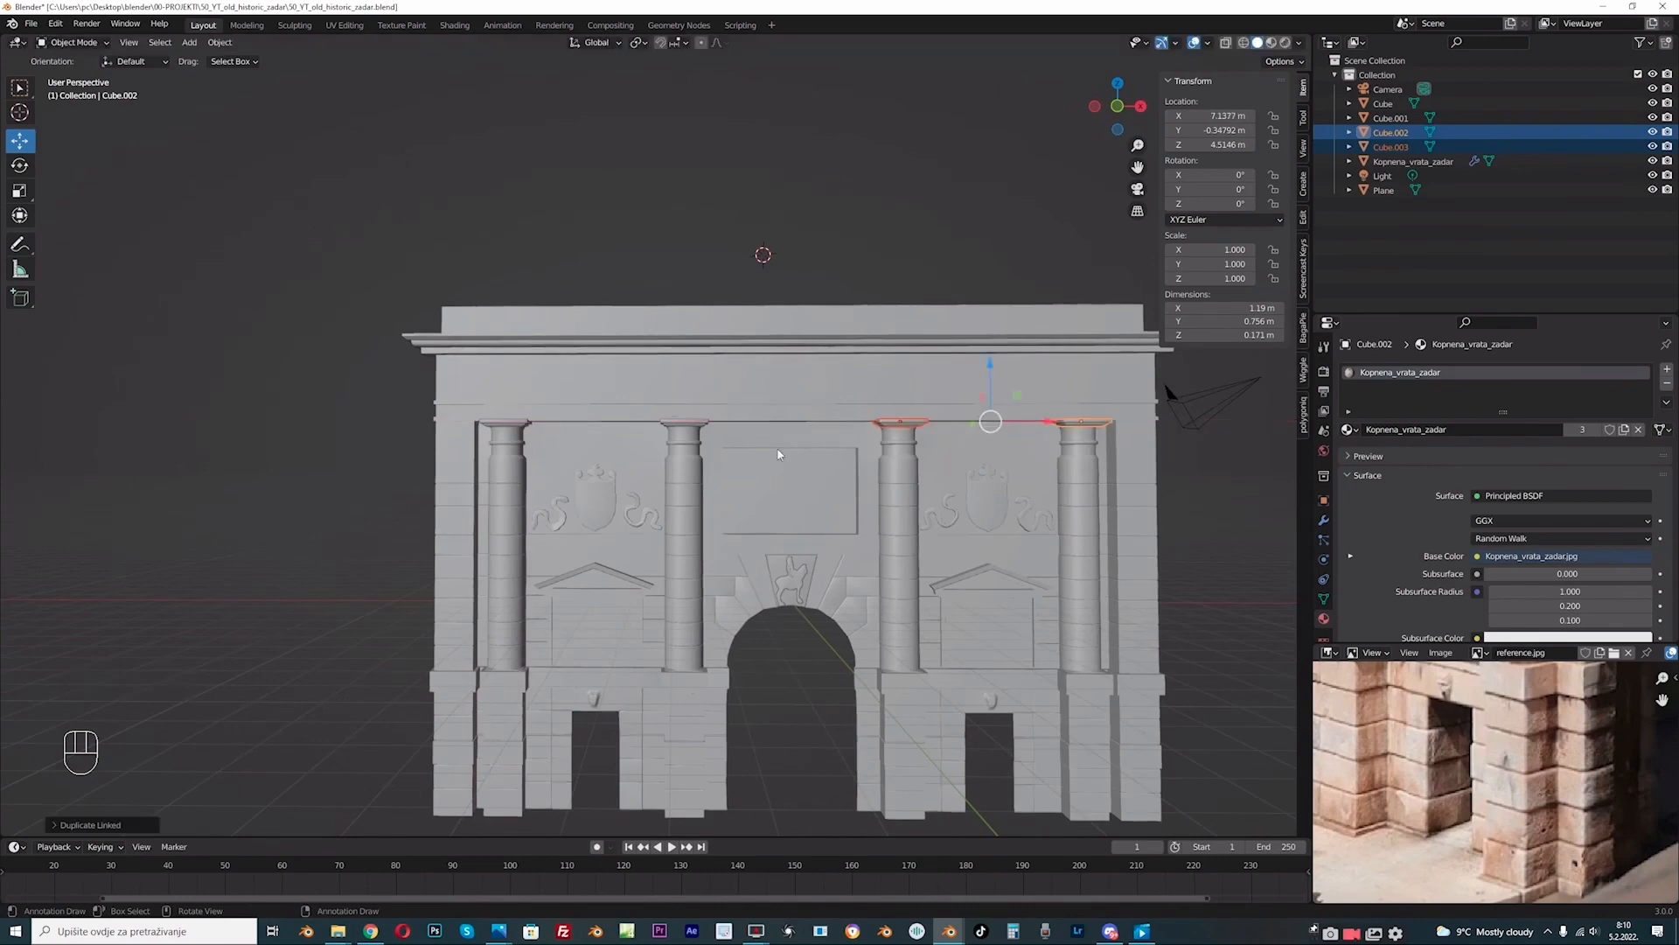
middle_drag(705, 447, 777, 451)
click(364, 478)
Step: Delete the point light from the scene
middle_drag(632, 495, 670, 480)
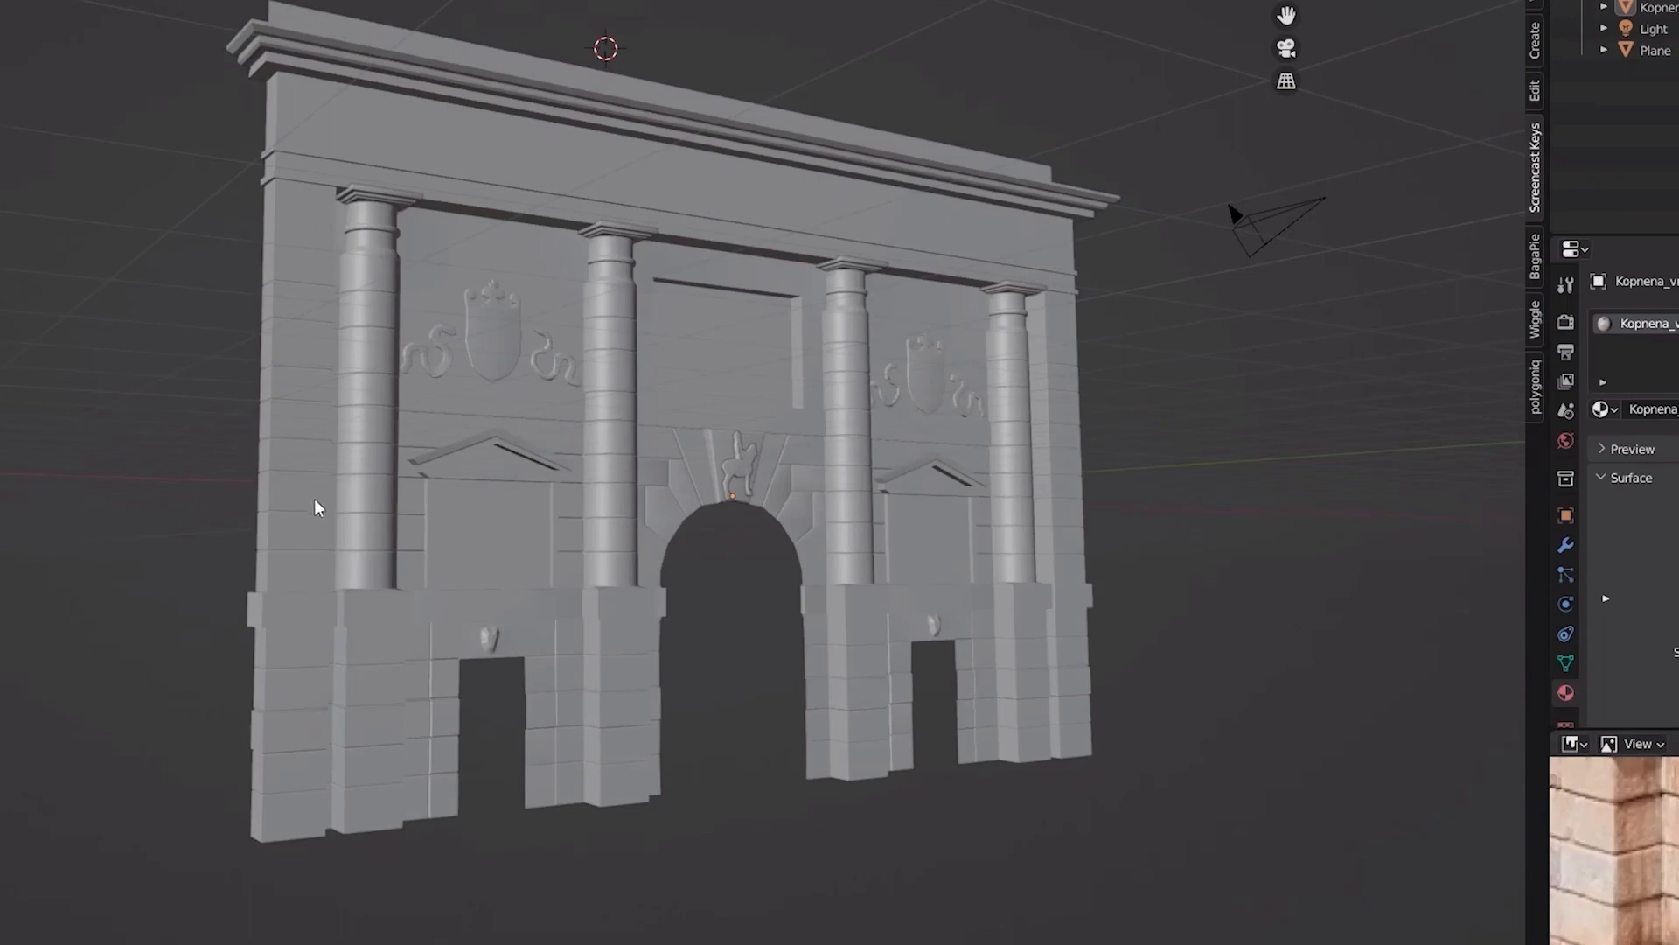
middle_drag(317, 508, 691, 301)
click(579, 150)
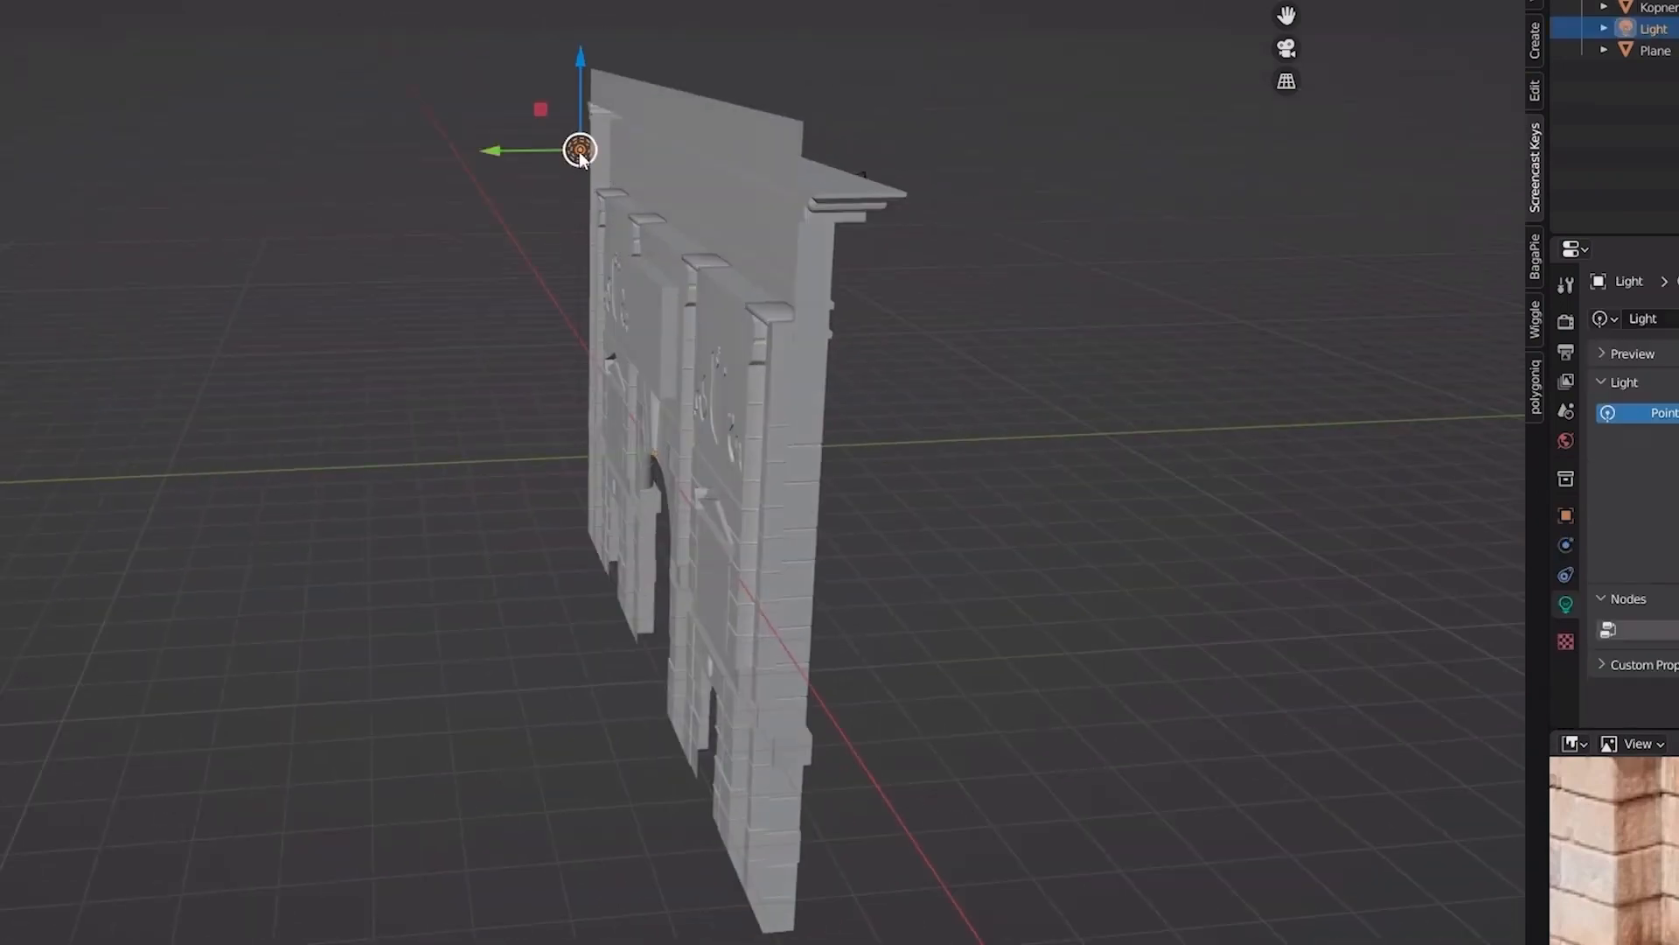
key(Delete)
middle_drag(731, 353, 784, 330)
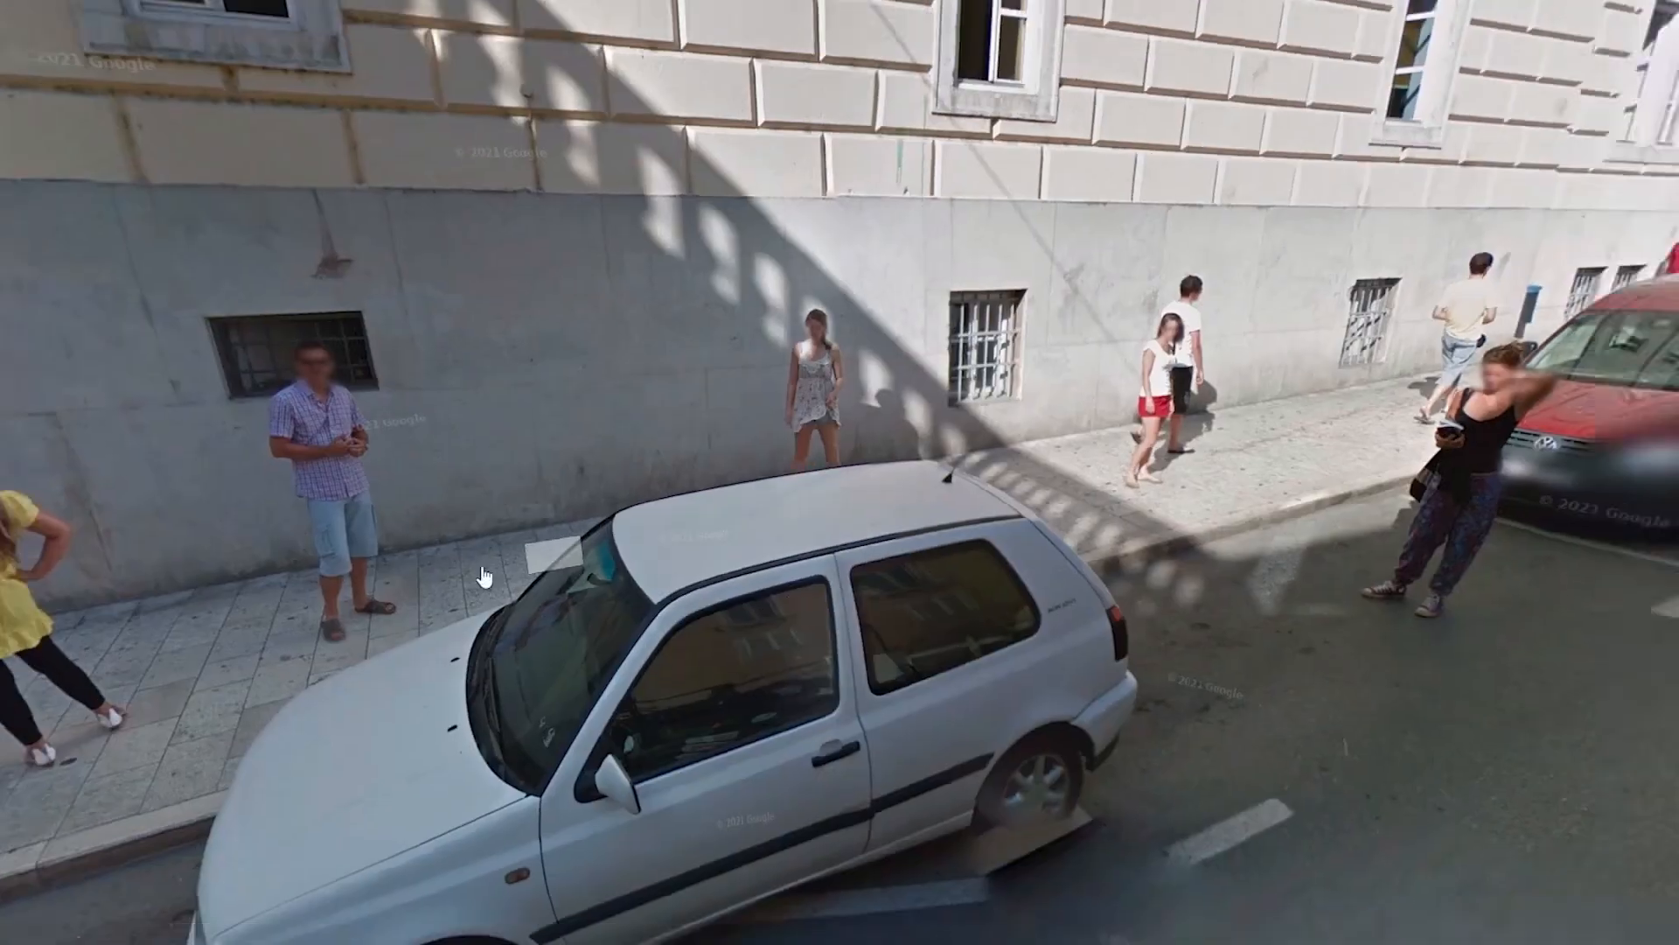
Step: Switch to Google Street View and examine the real gate's rear wall, archway and stone pillar depth
drag(483, 577, 748, 607)
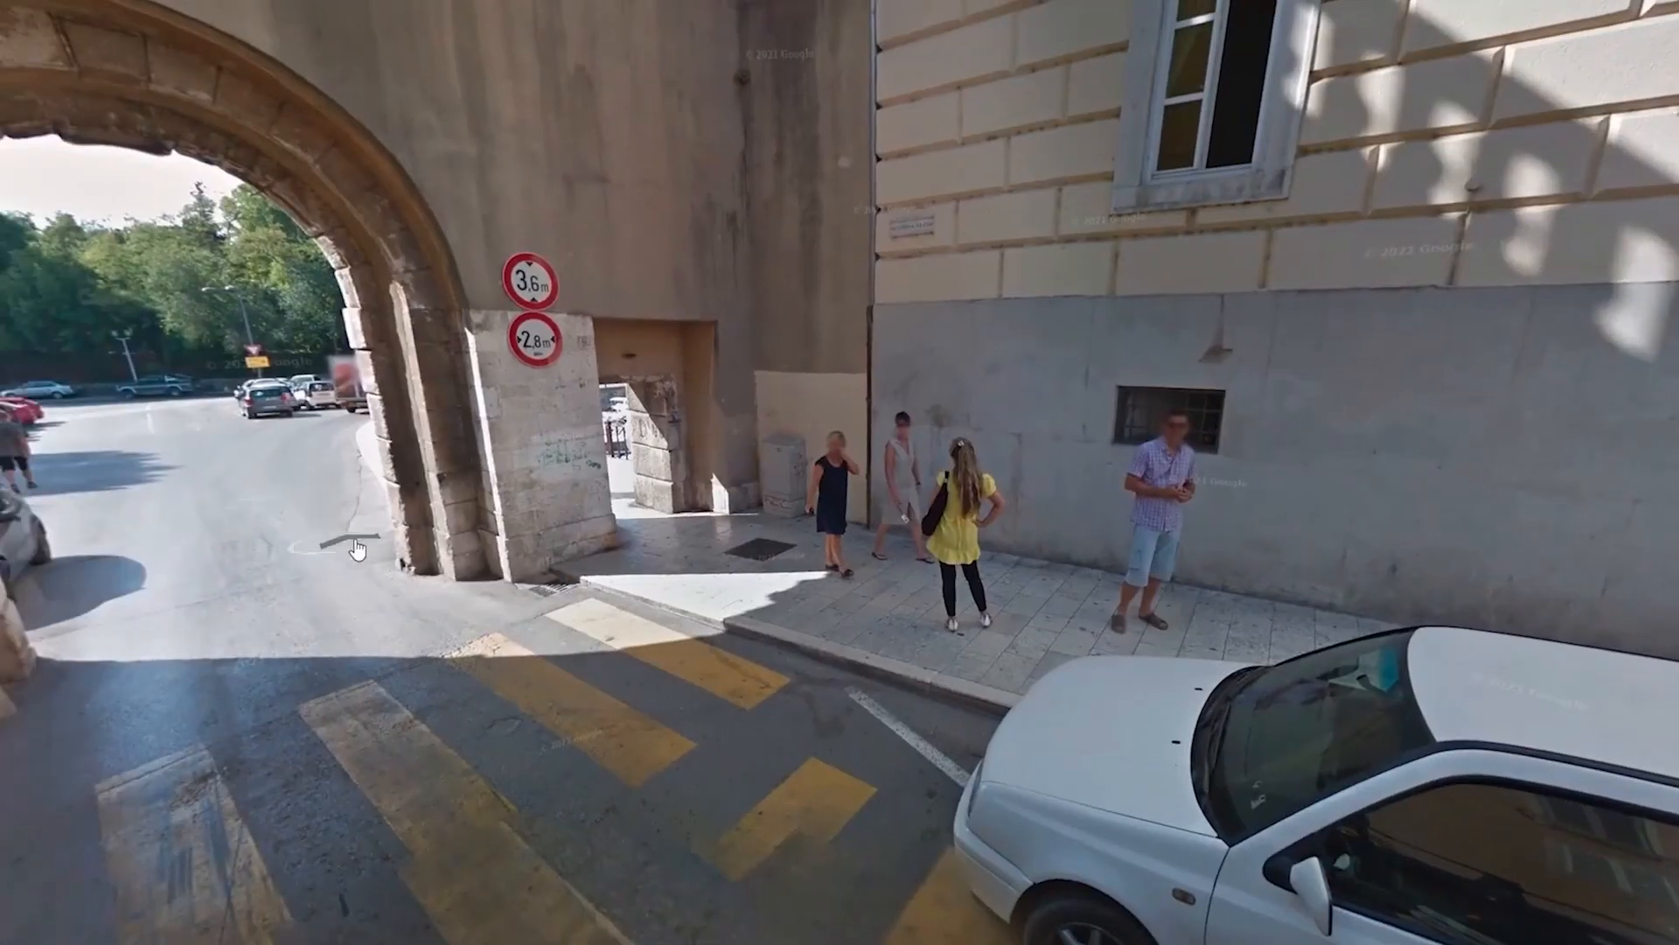
click(805, 688)
click(639, 866)
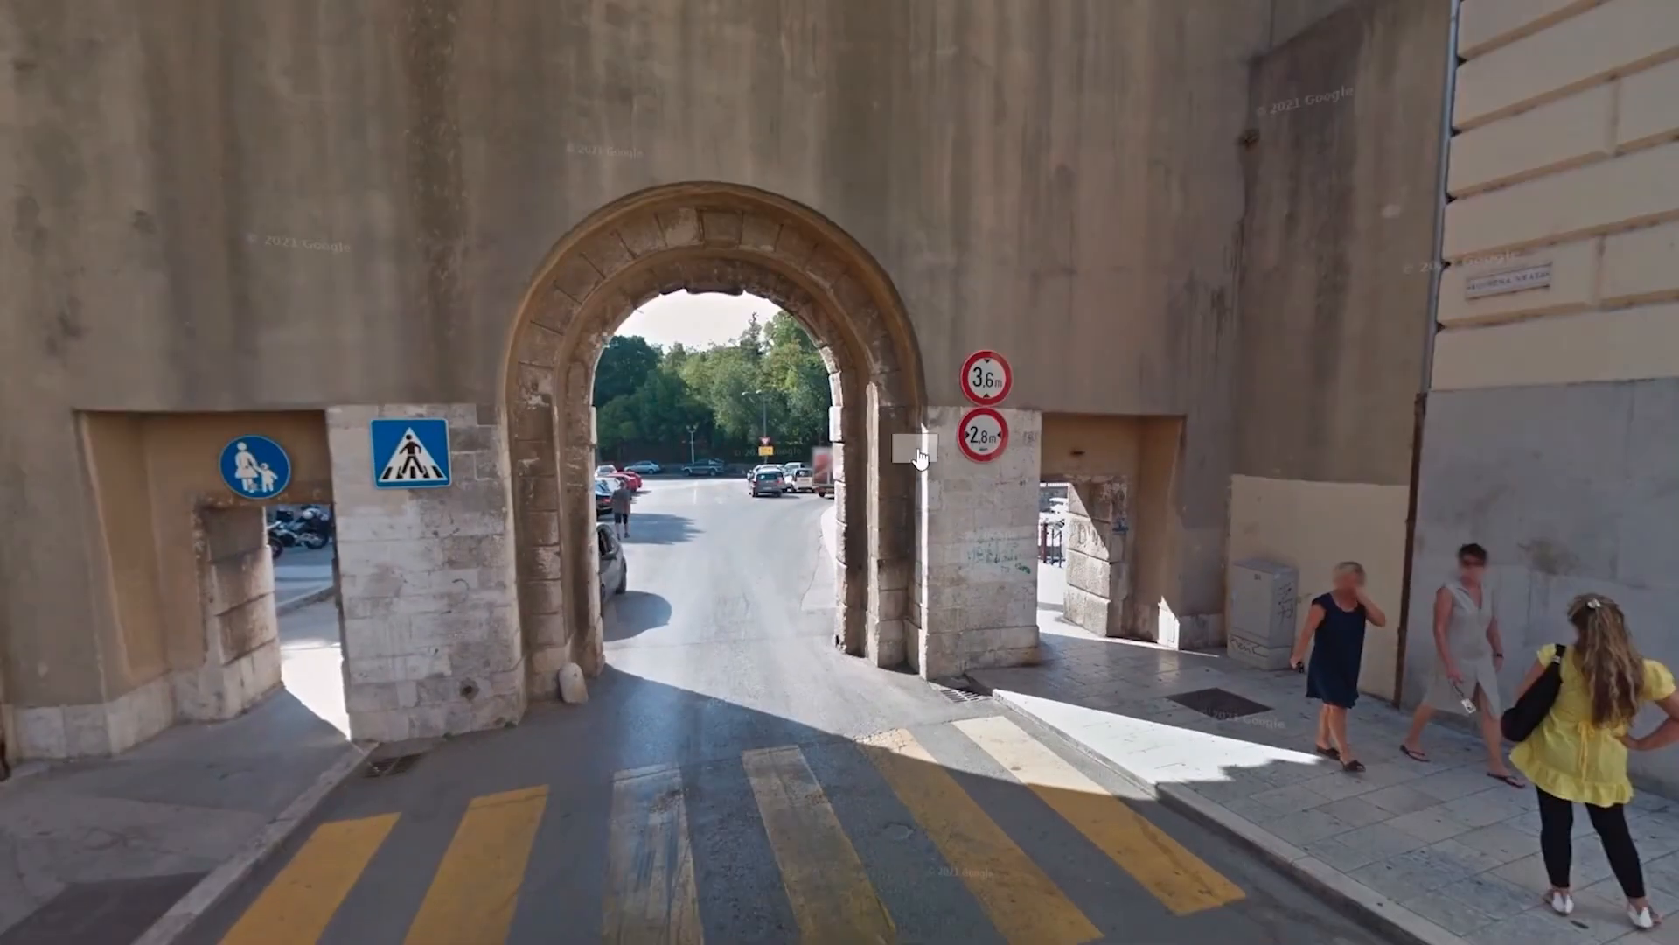
click(735, 640)
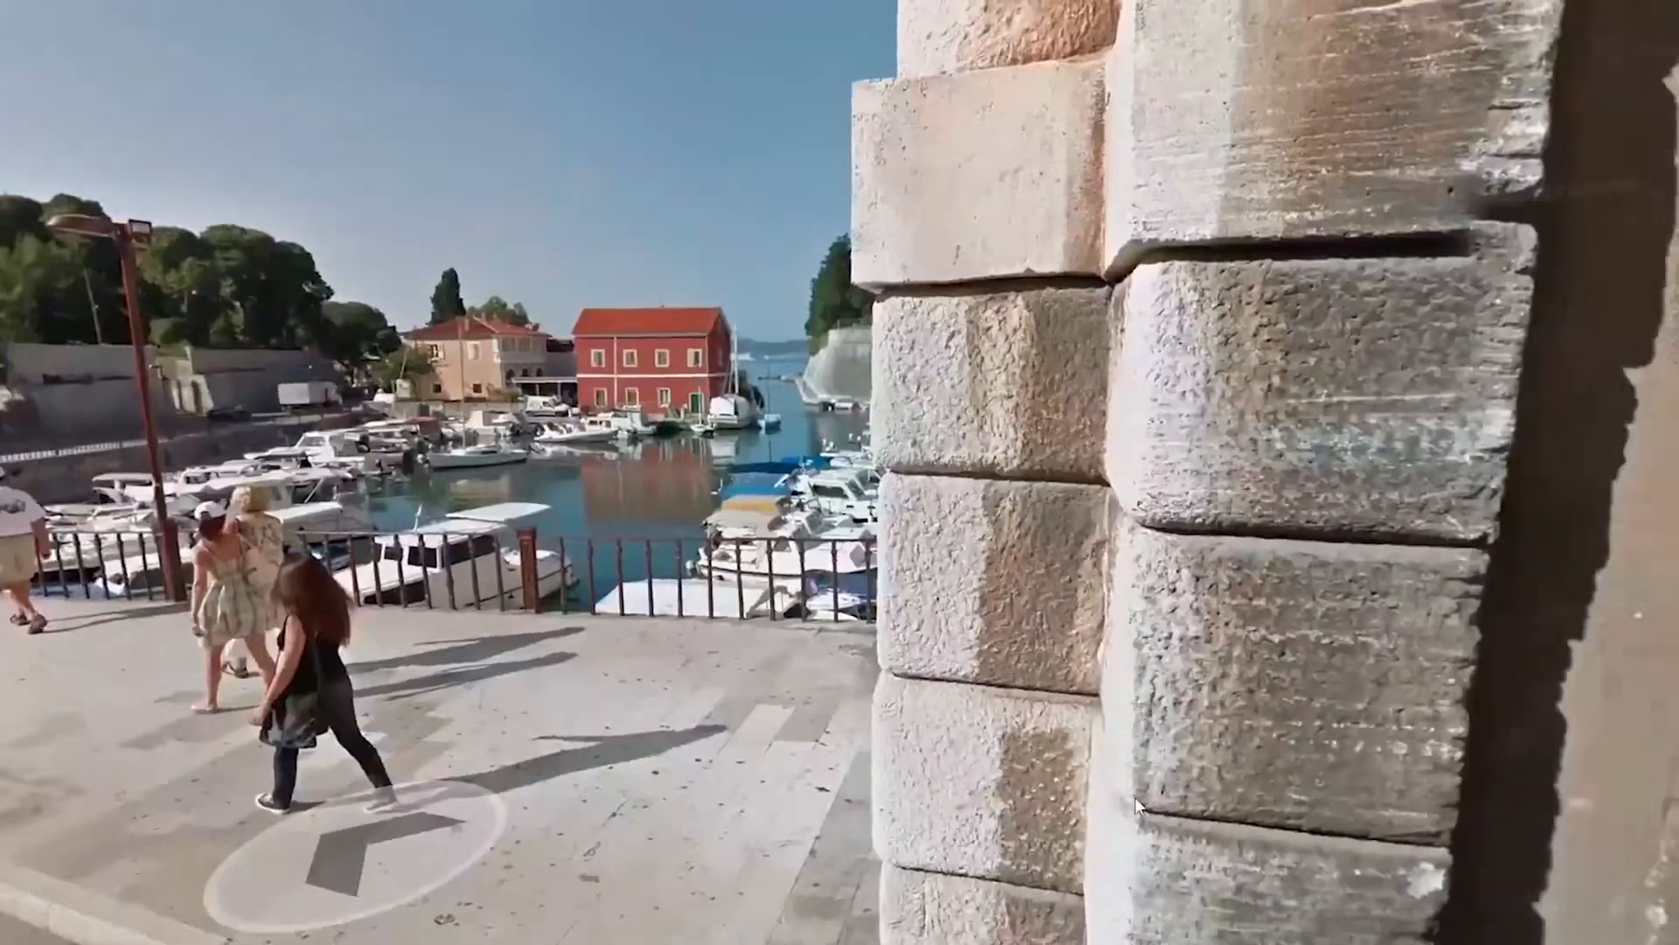
drag(1136, 806, 588, 759)
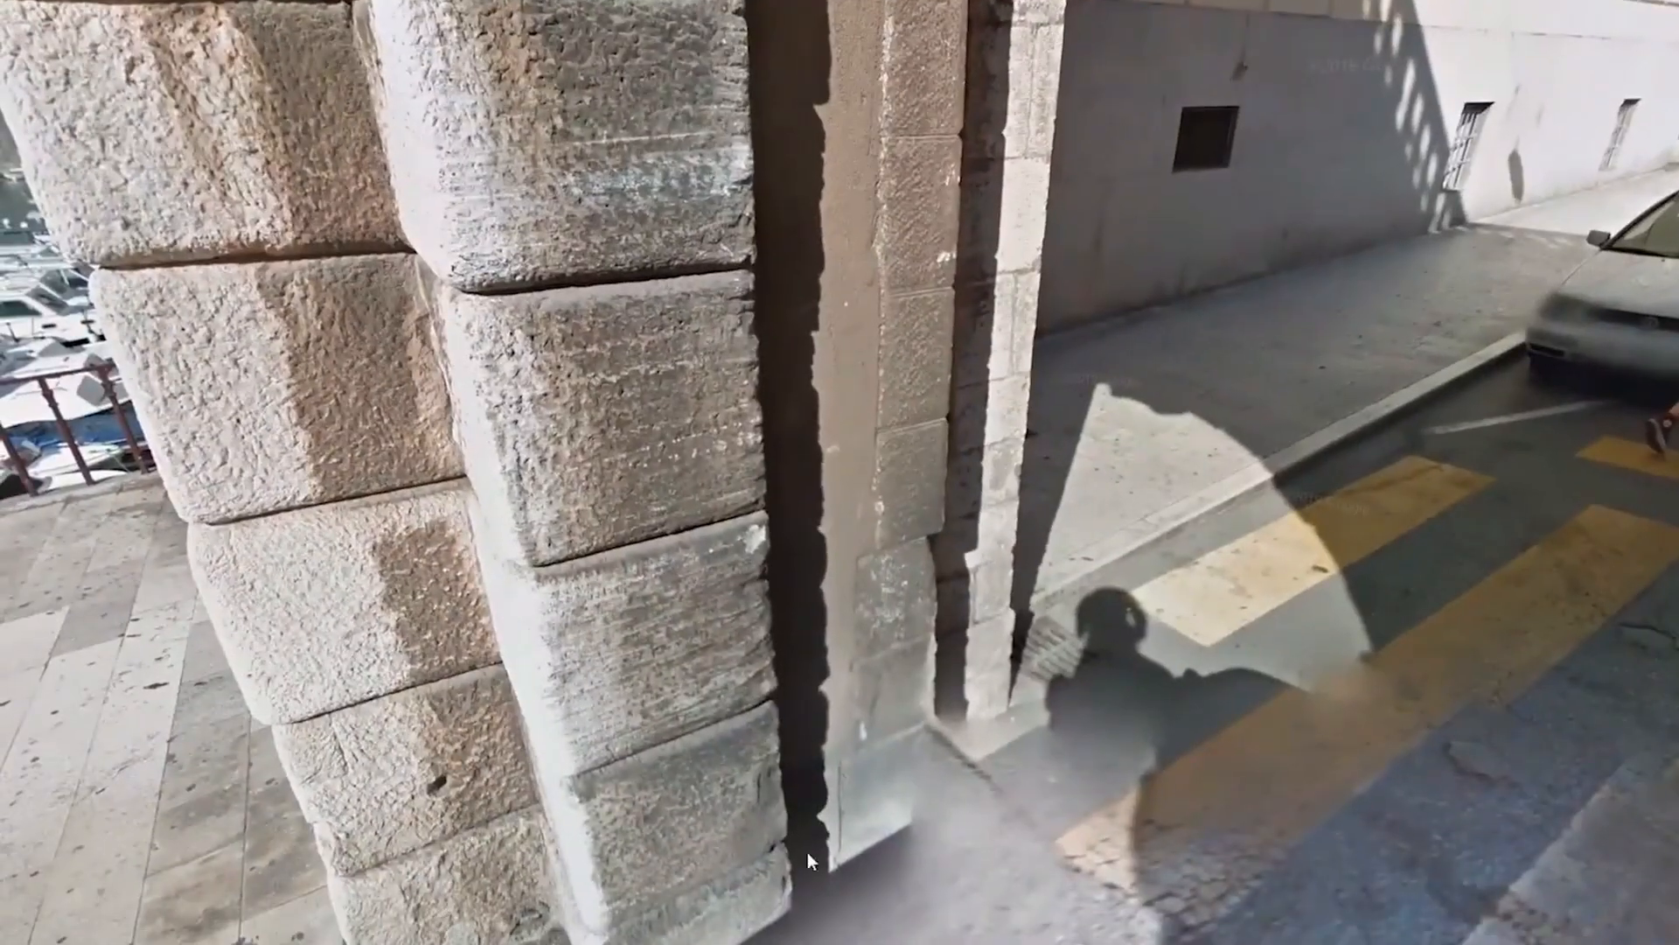
drag(914, 790, 529, 791)
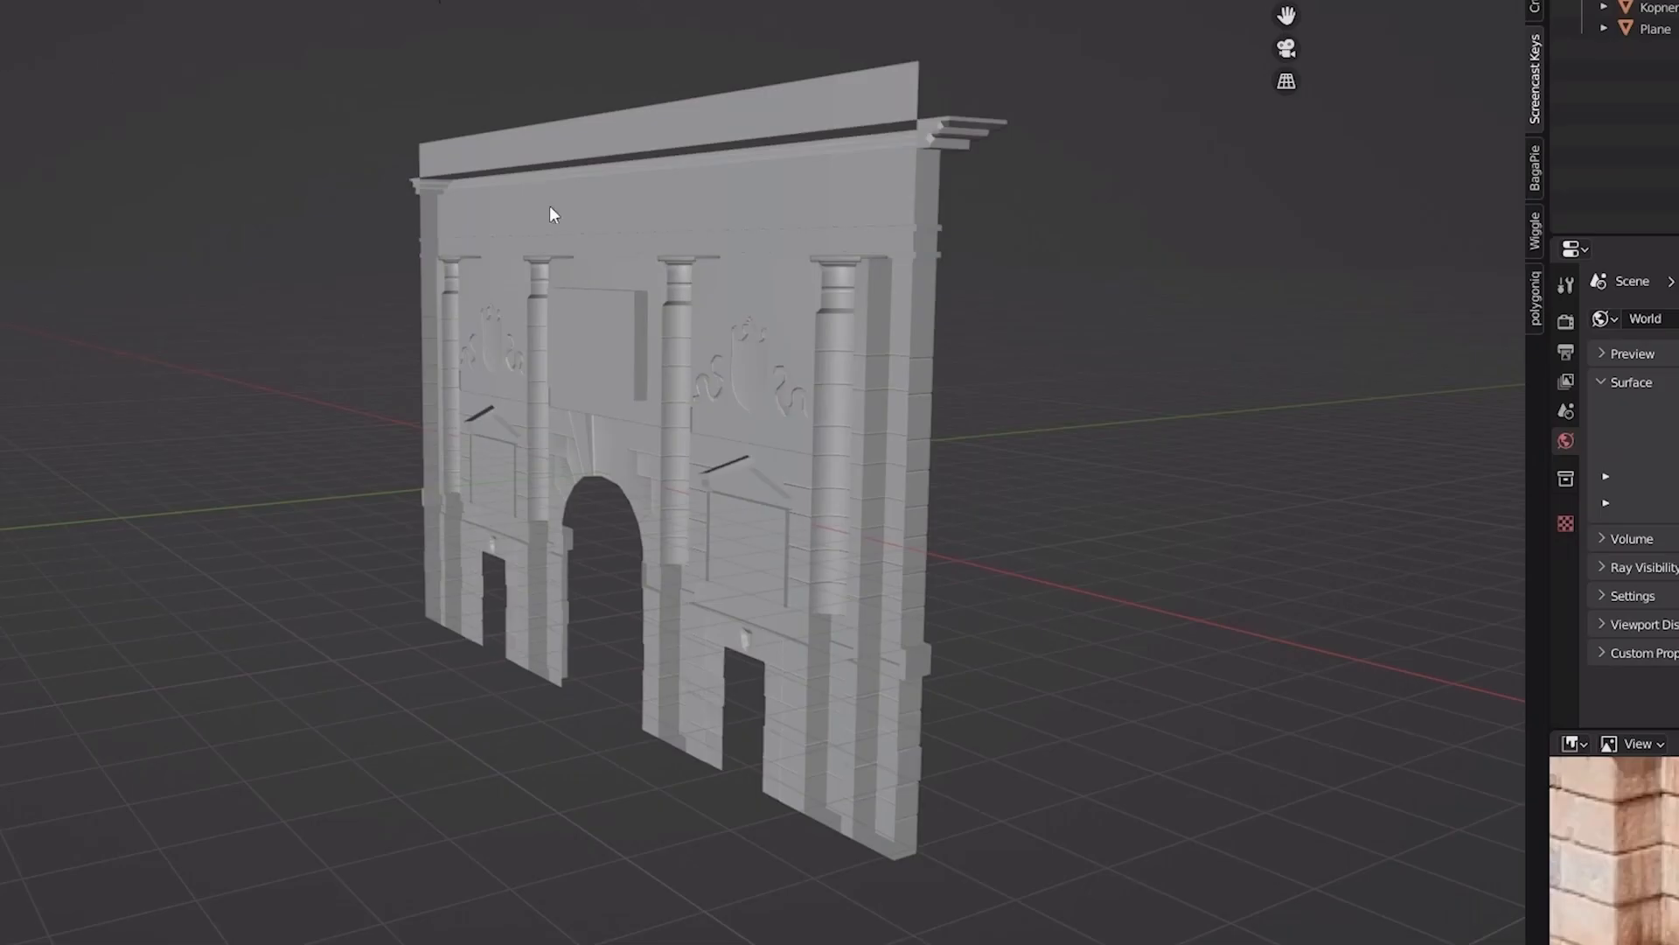
Step: Select the gate's linked faces in Edit Mode and extrude them backward along Y to give the wall depth
click(617, 218)
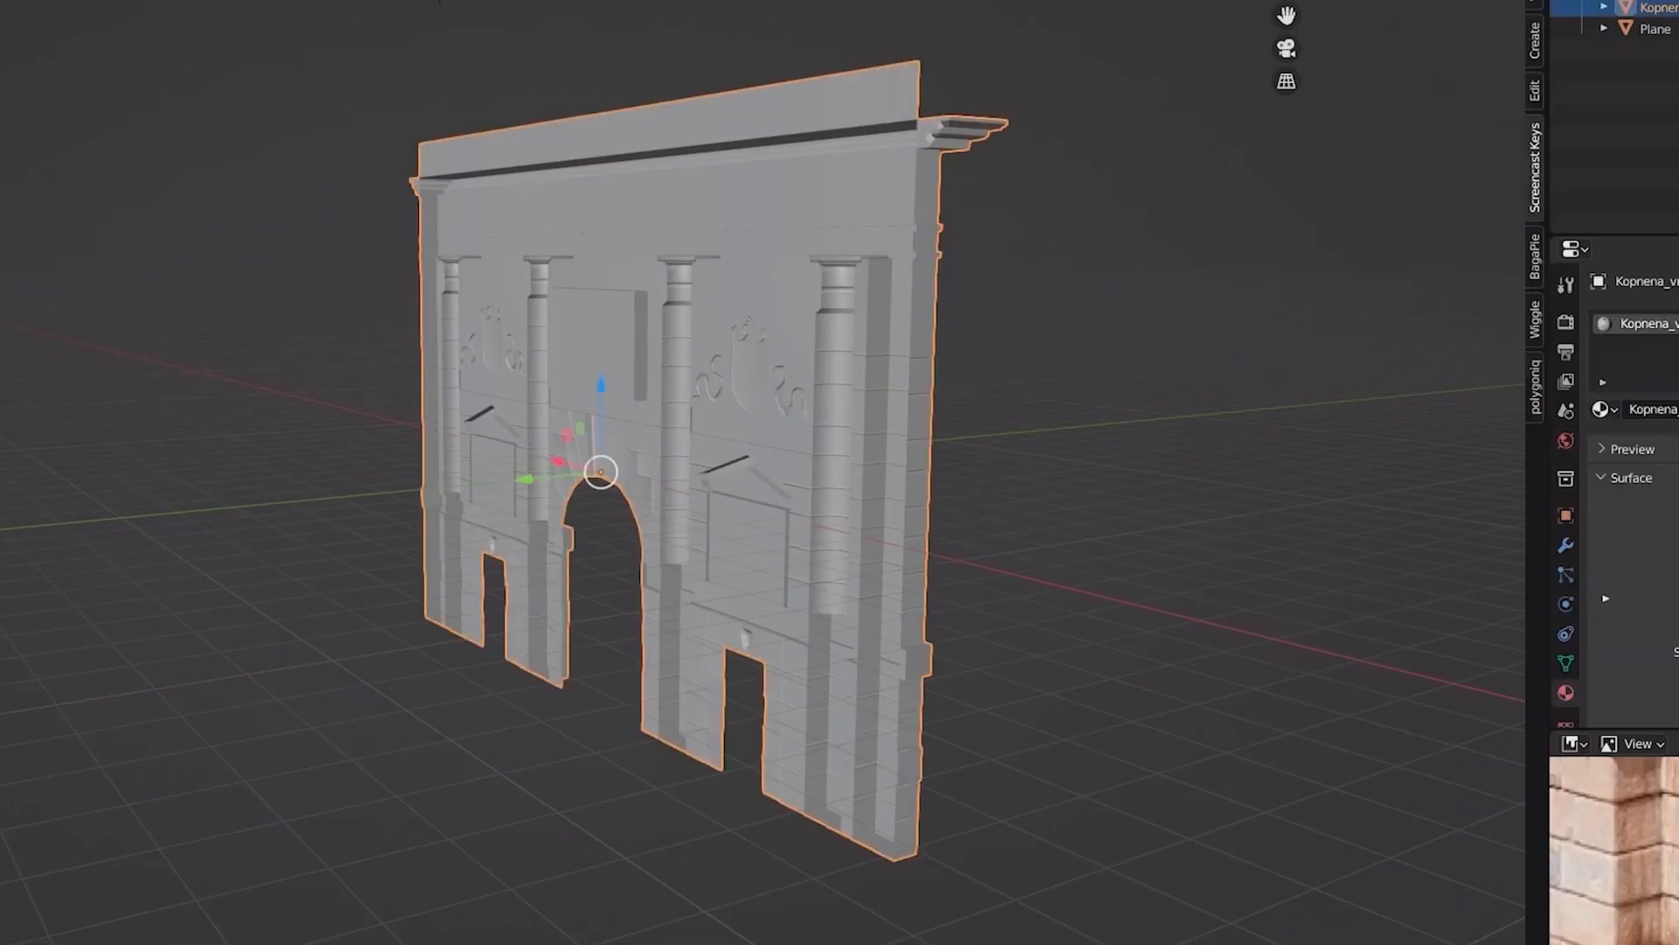
key(Tab)
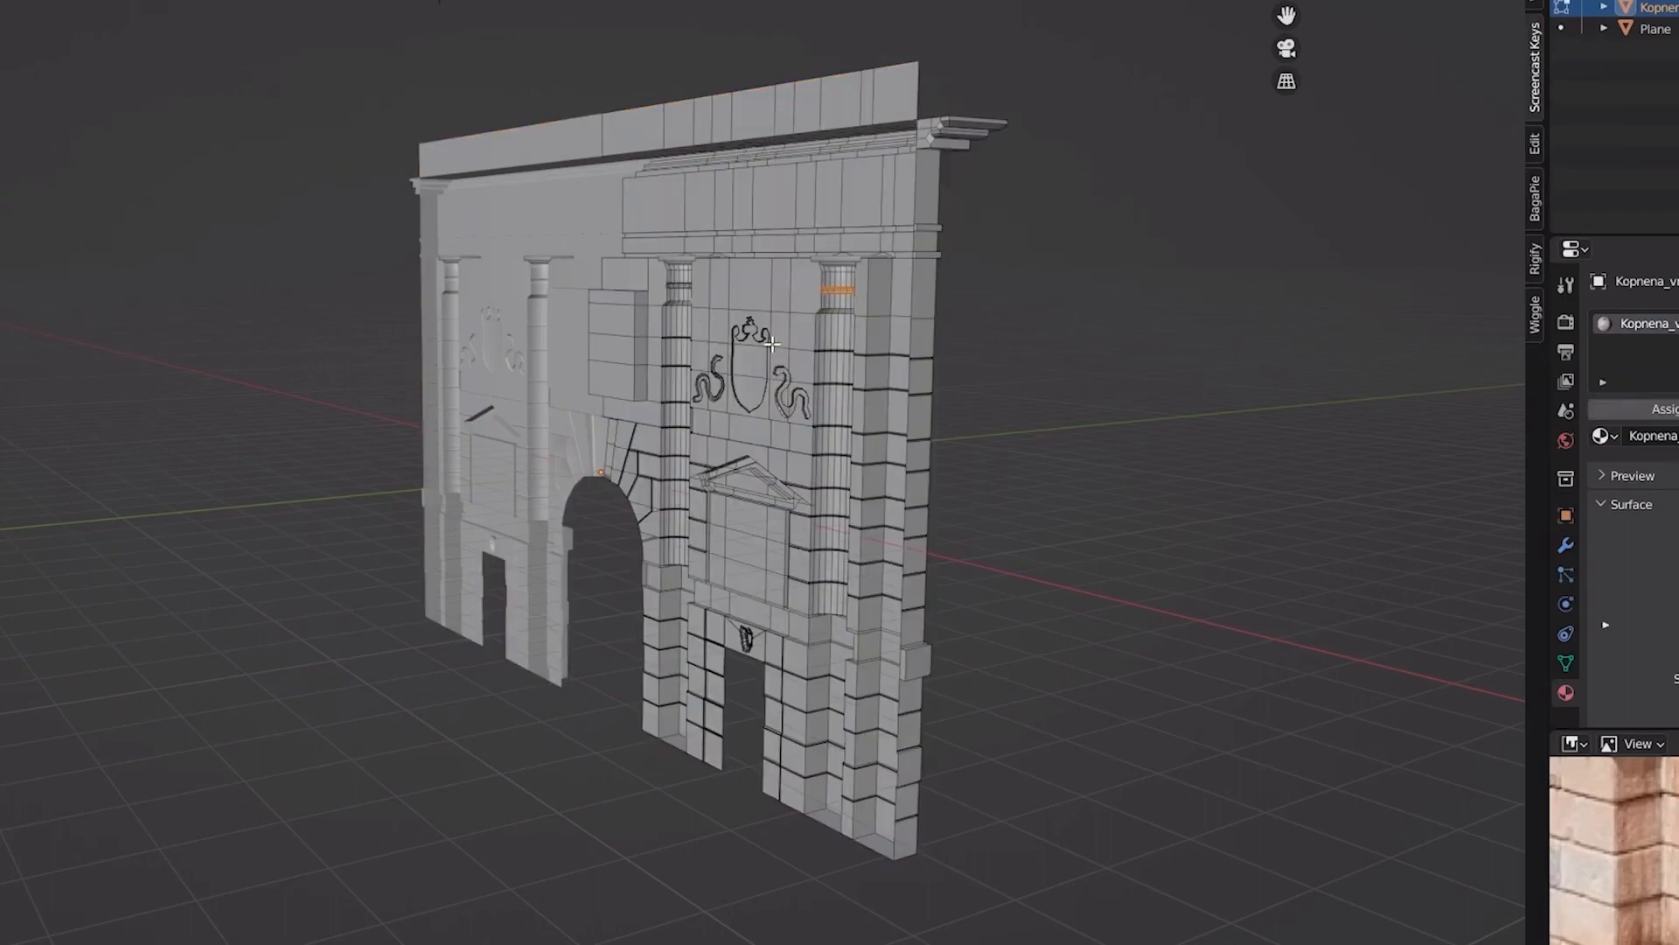
key(l)
middle_drag(773, 344, 860, 478)
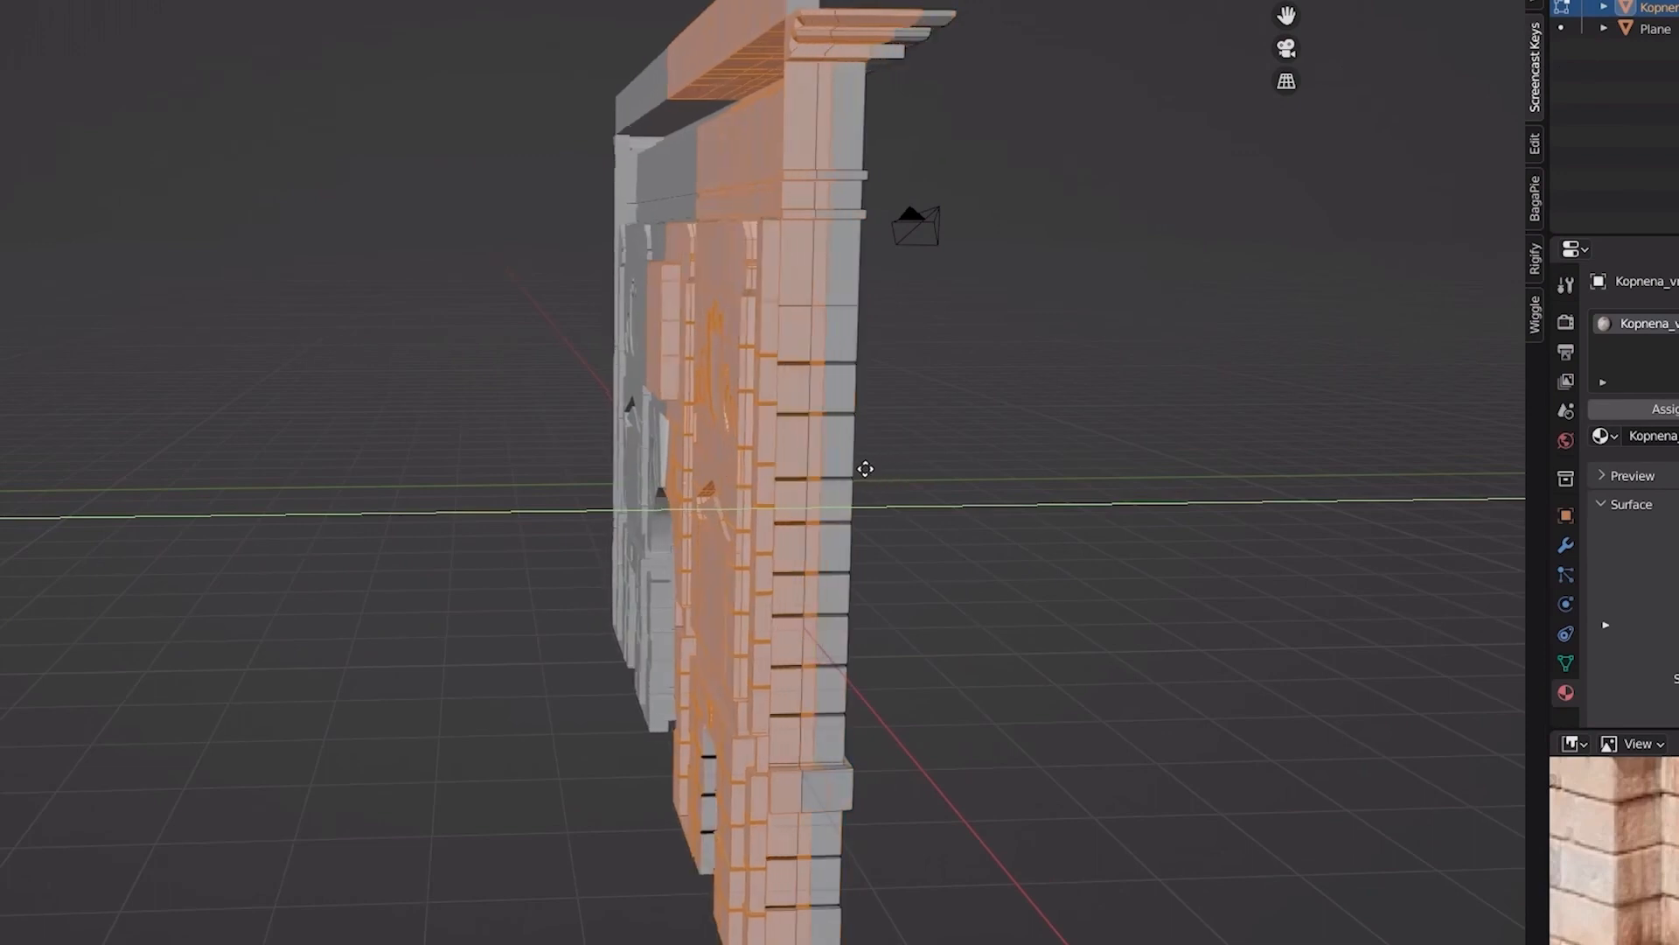
click(815, 471)
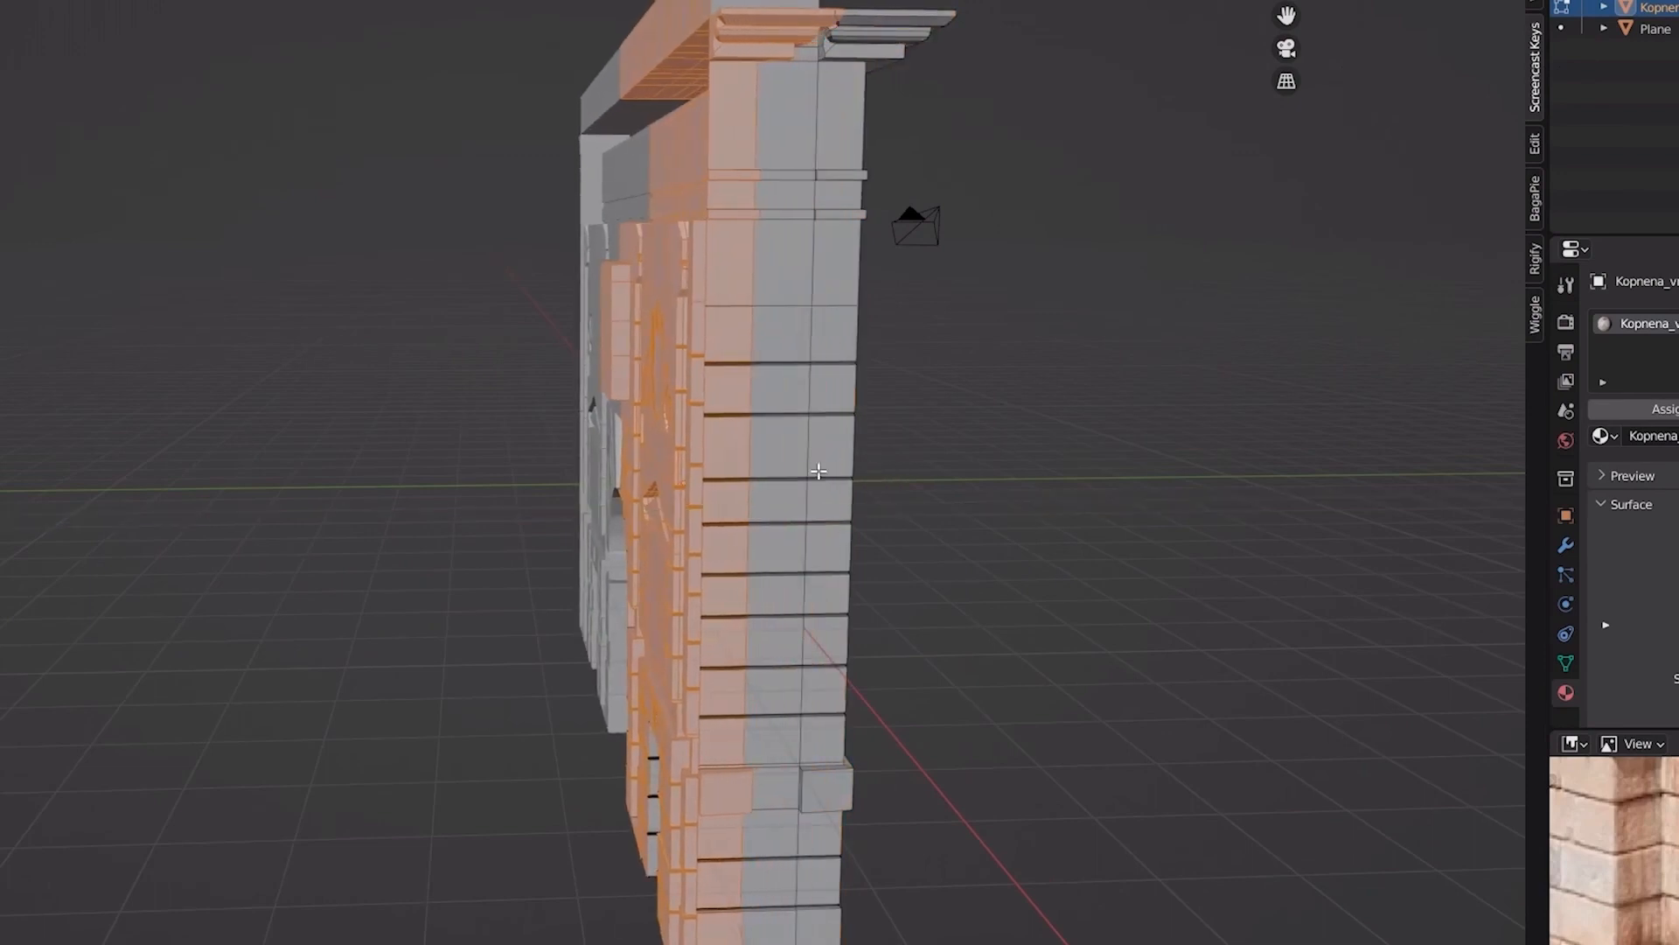
Step: Flatten the extruded rear faces into one plane by scaling them to 0 along Y
middle_drag(688, 465, 727, 466)
key(y)
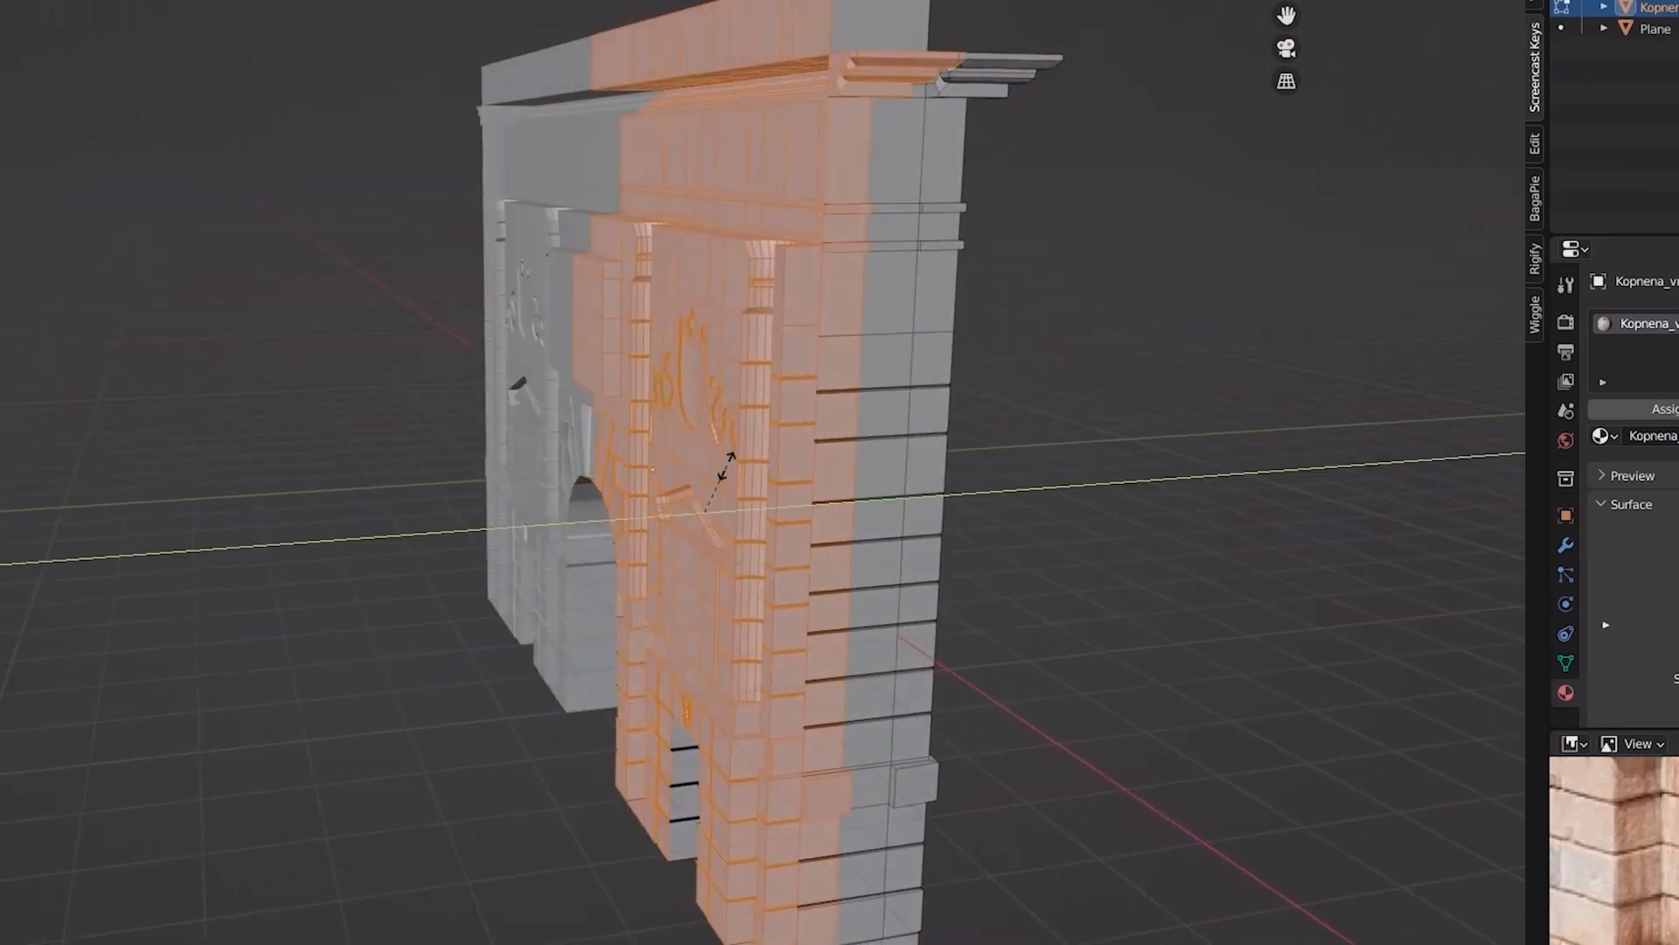
key(0)
key(Return)
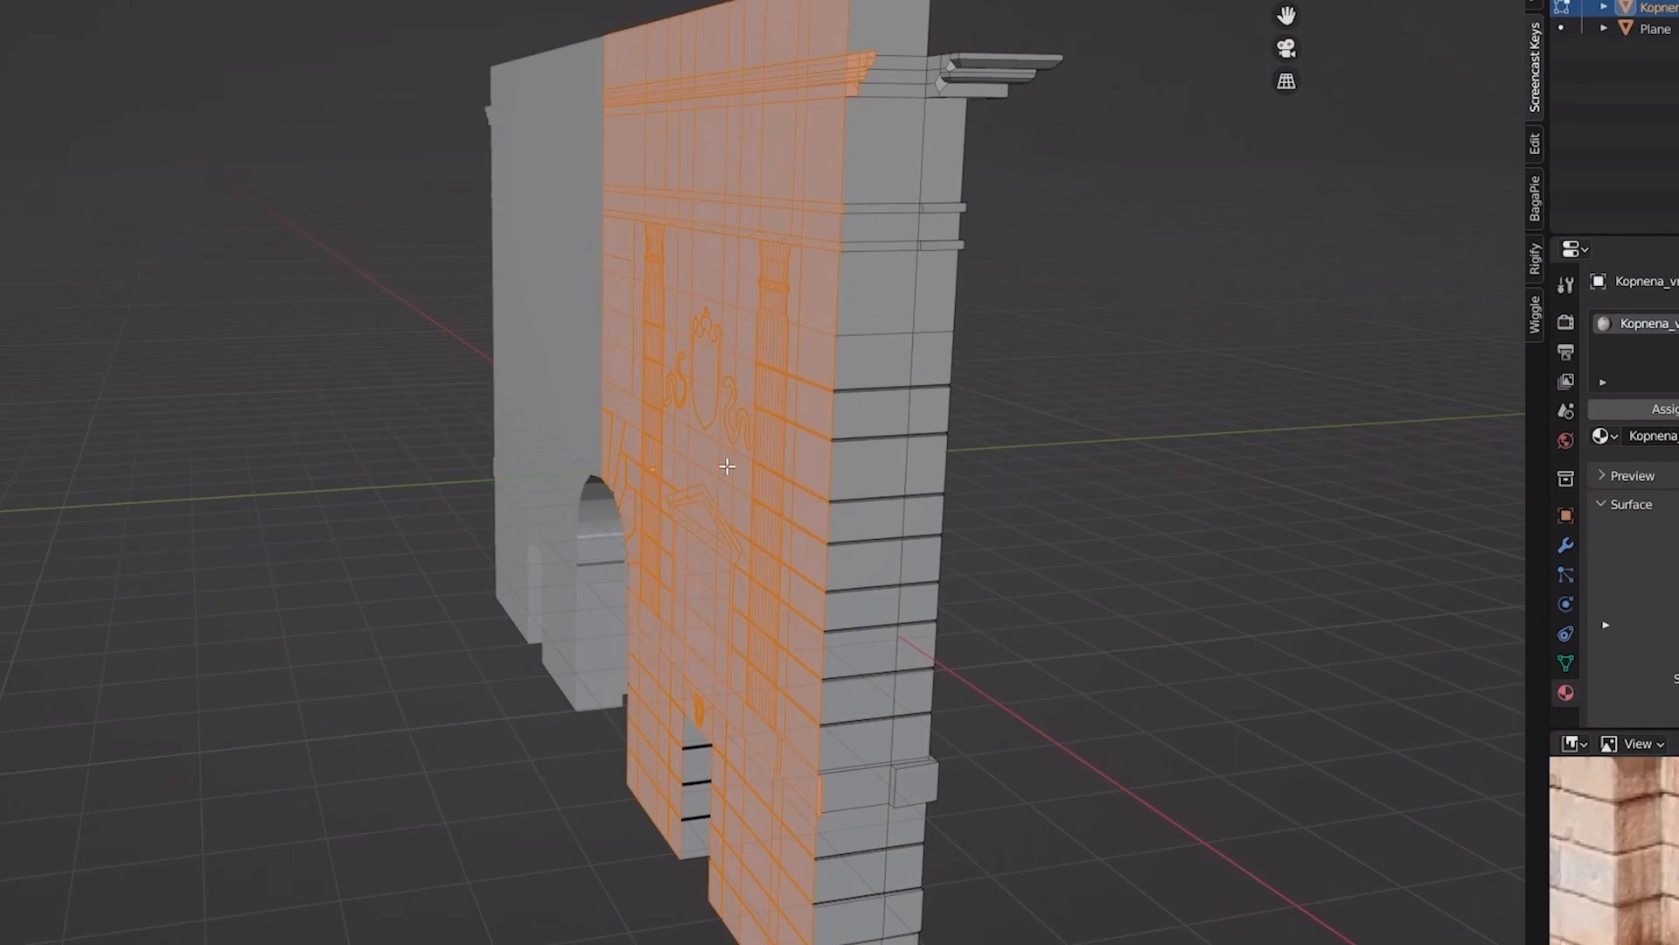
Step: Apply Limited Dissolve to the flattened rear faces to remove their unnecessary edges
middle_drag(746, 453, 218, 149)
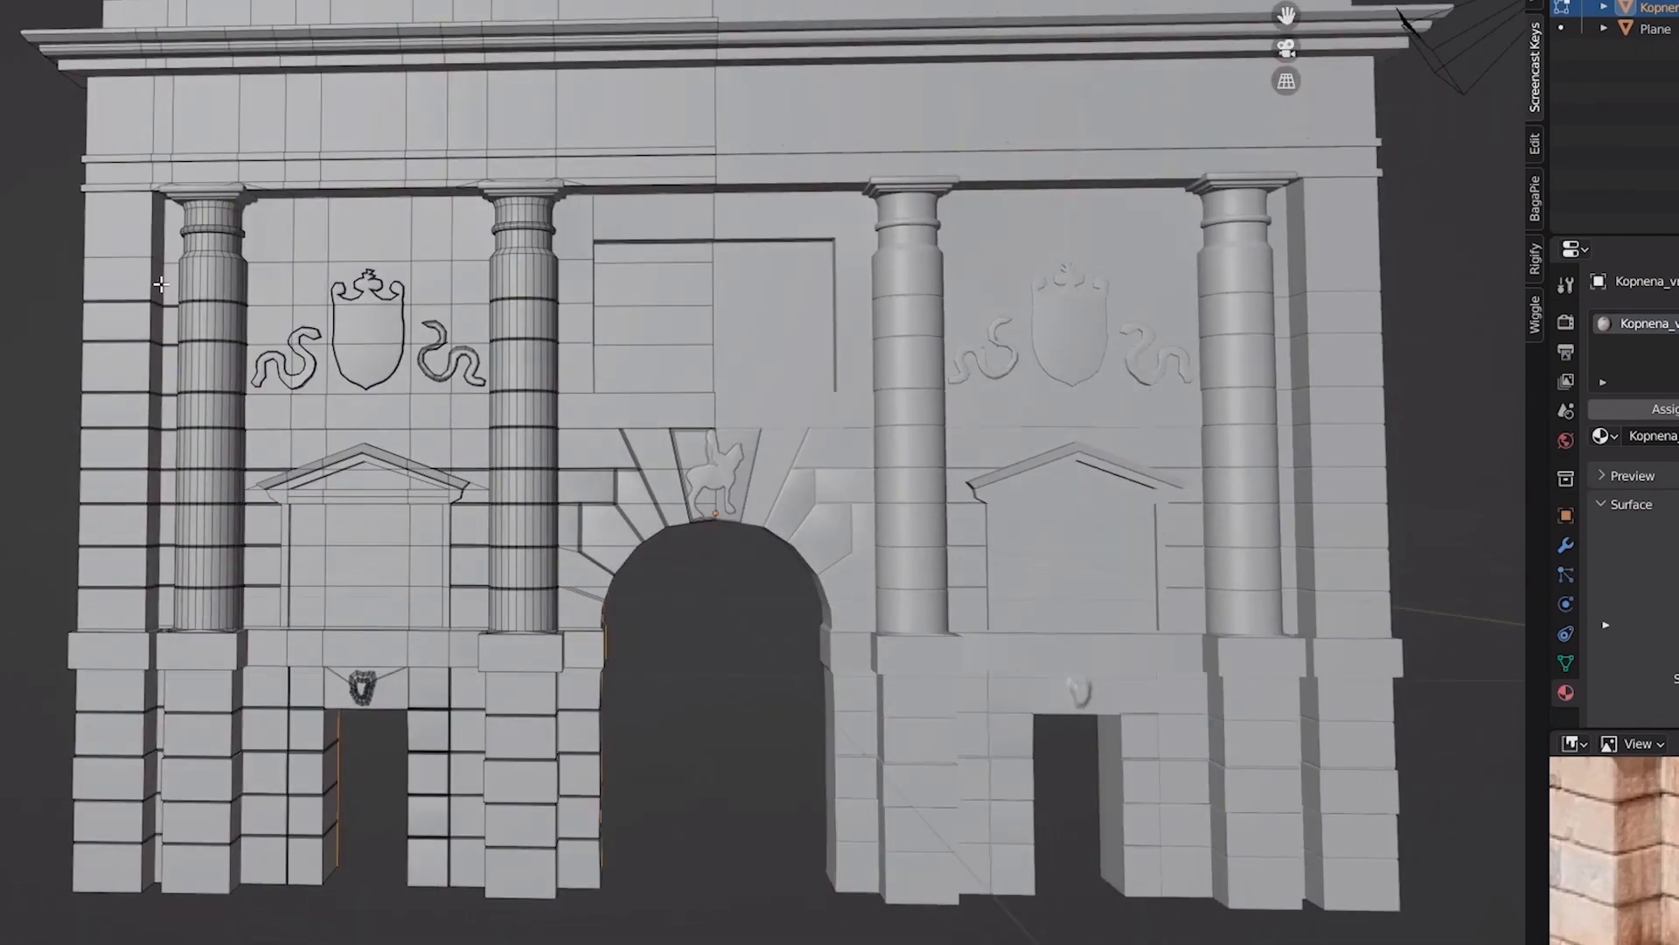
middle_drag(591, 471, 407, 381)
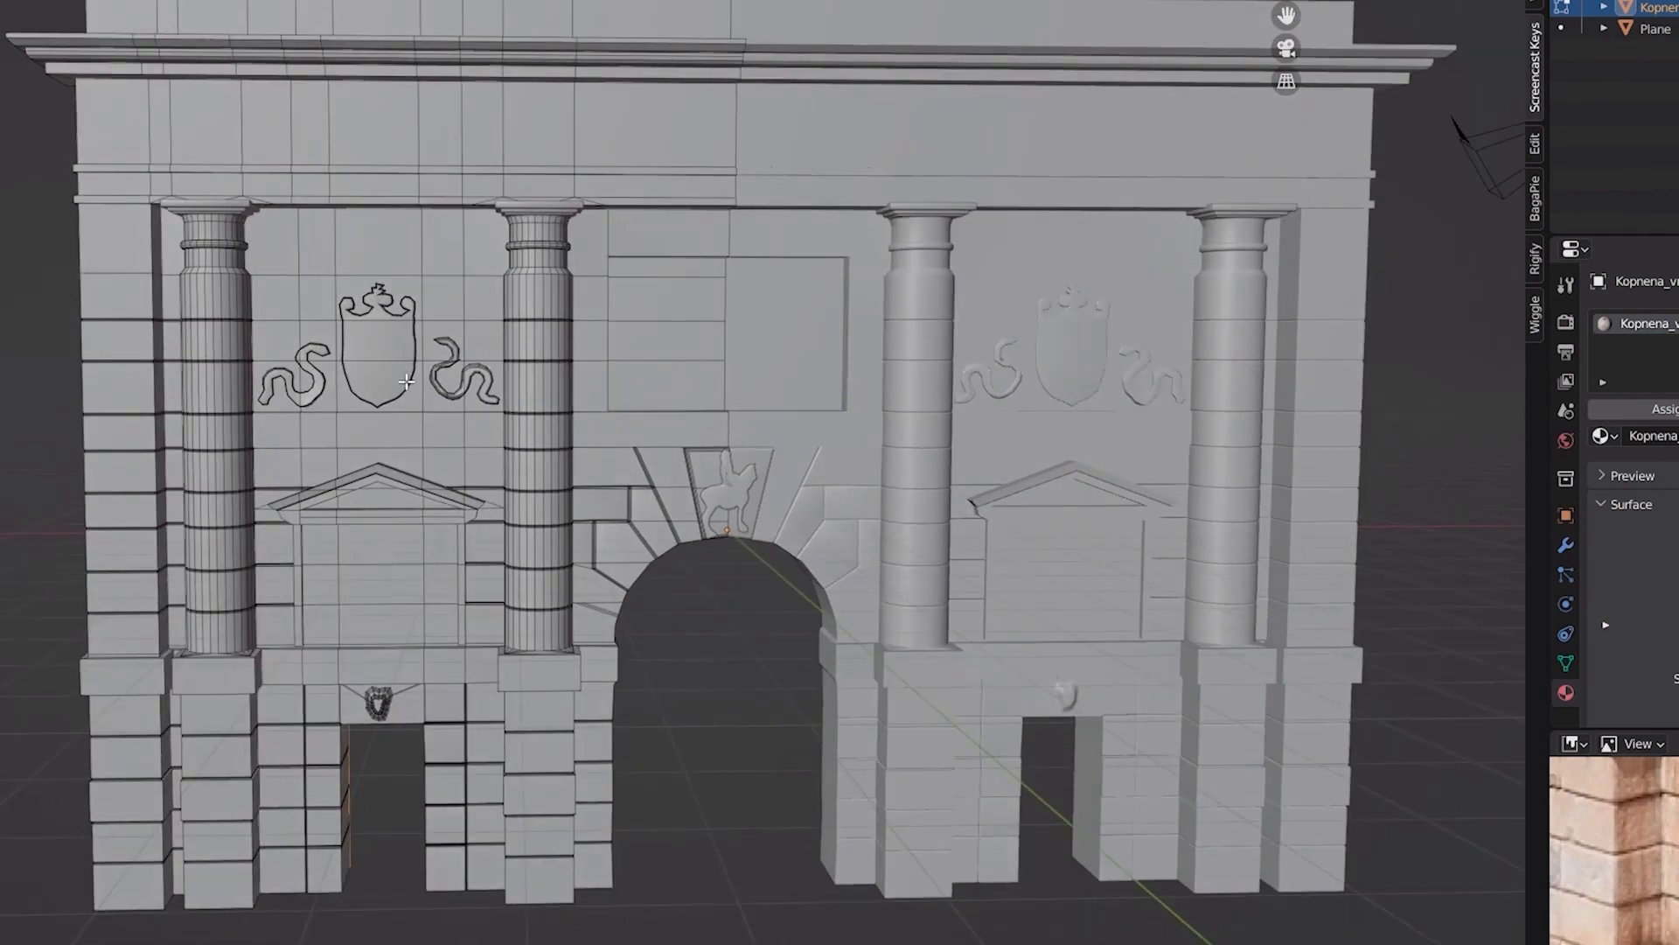
click(435, 485)
middle_drag(435, 485, 672, 350)
middle_drag(643, 438, 746, 423)
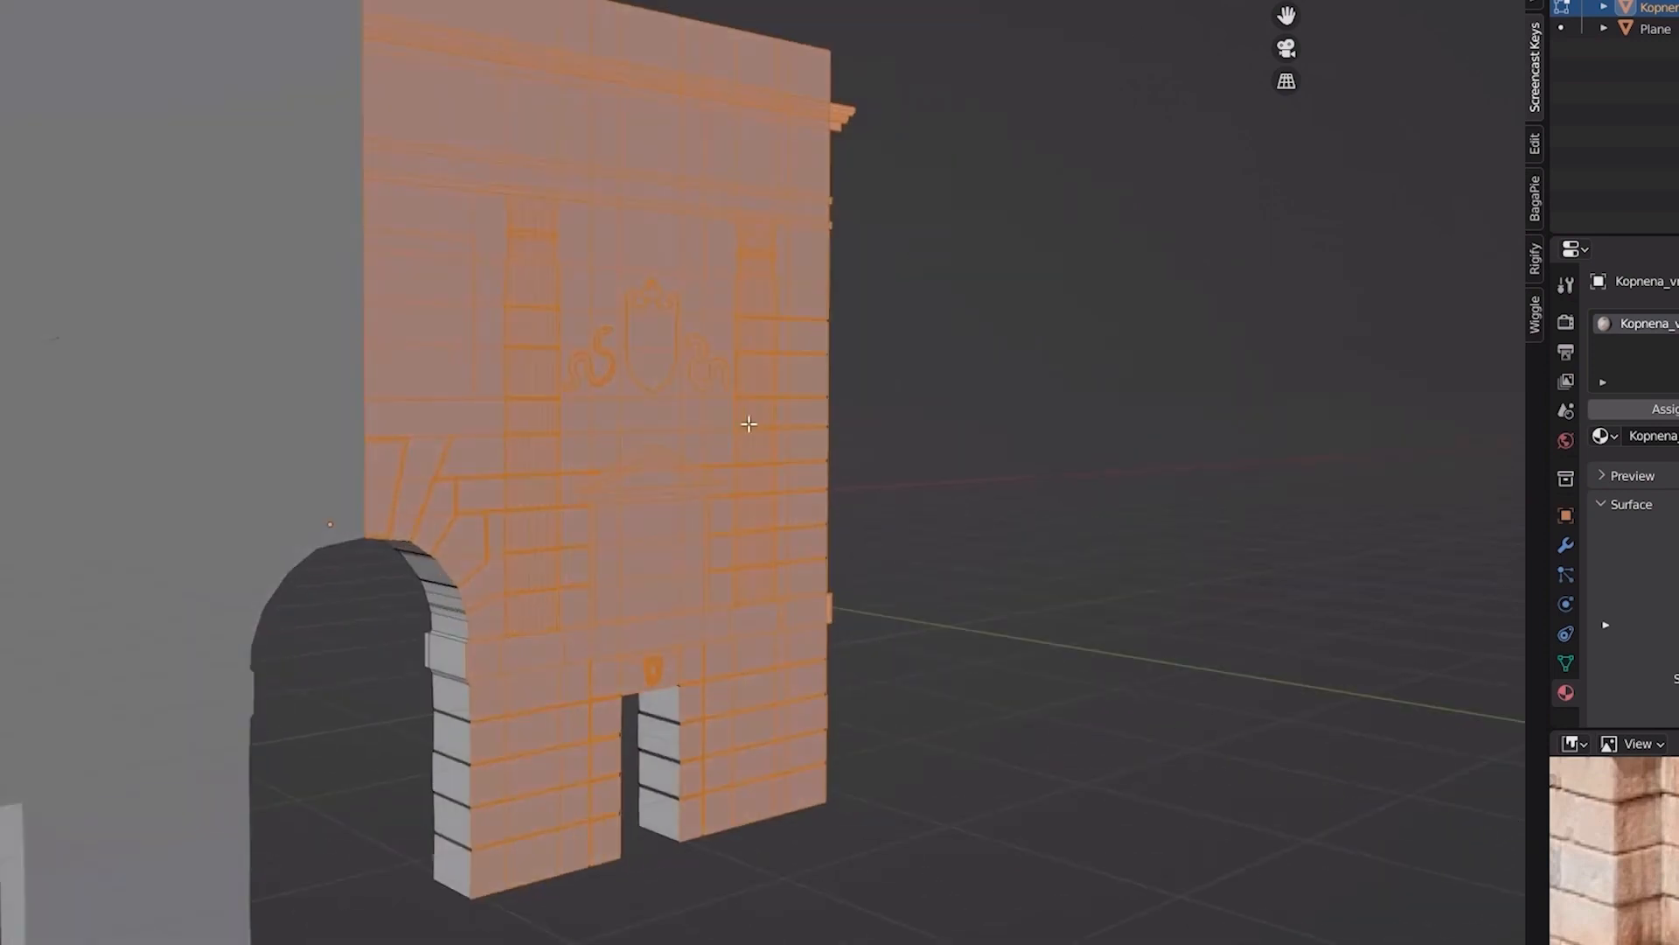
drag(1285, 15, 1378, 34)
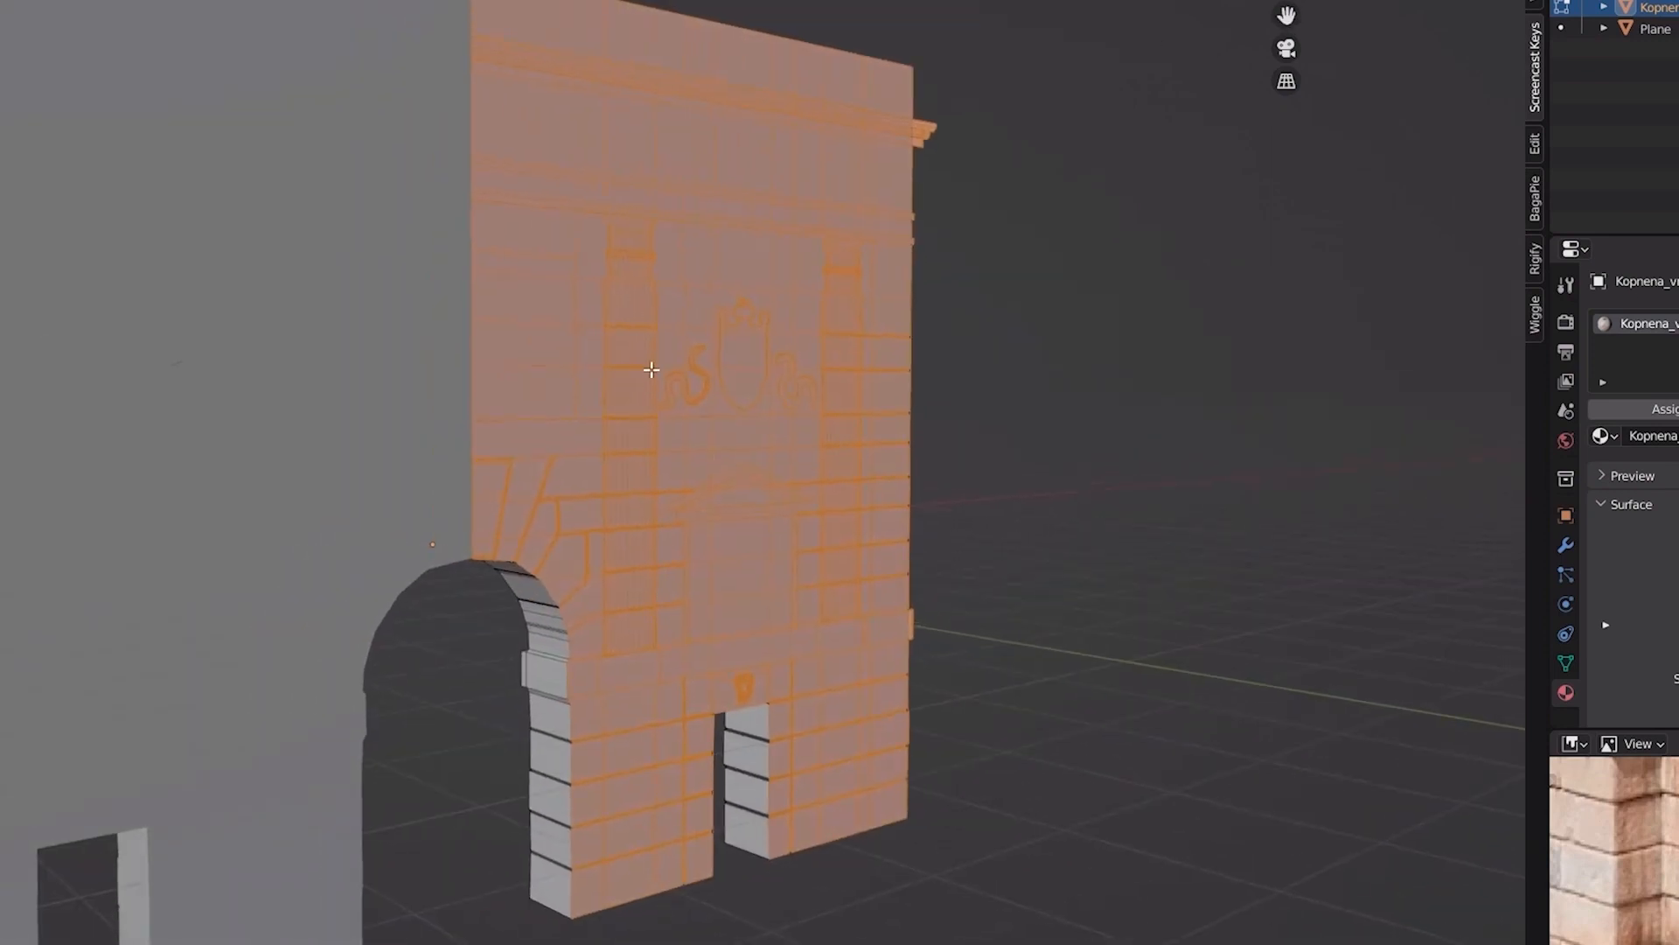
key(x)
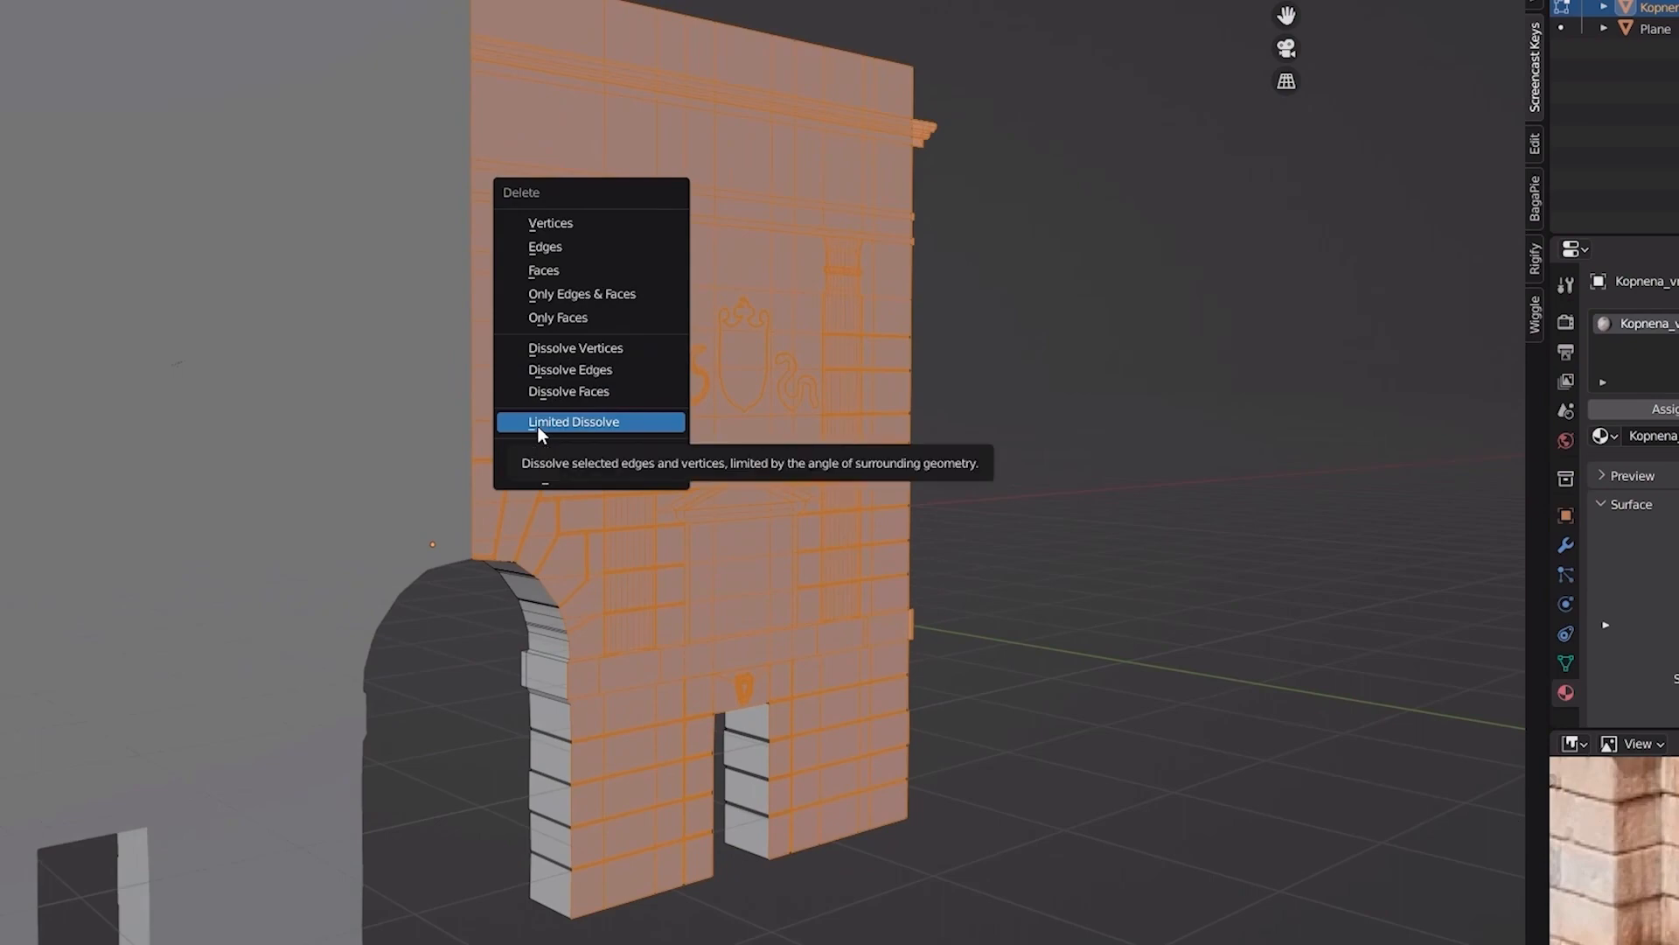
click(538, 427)
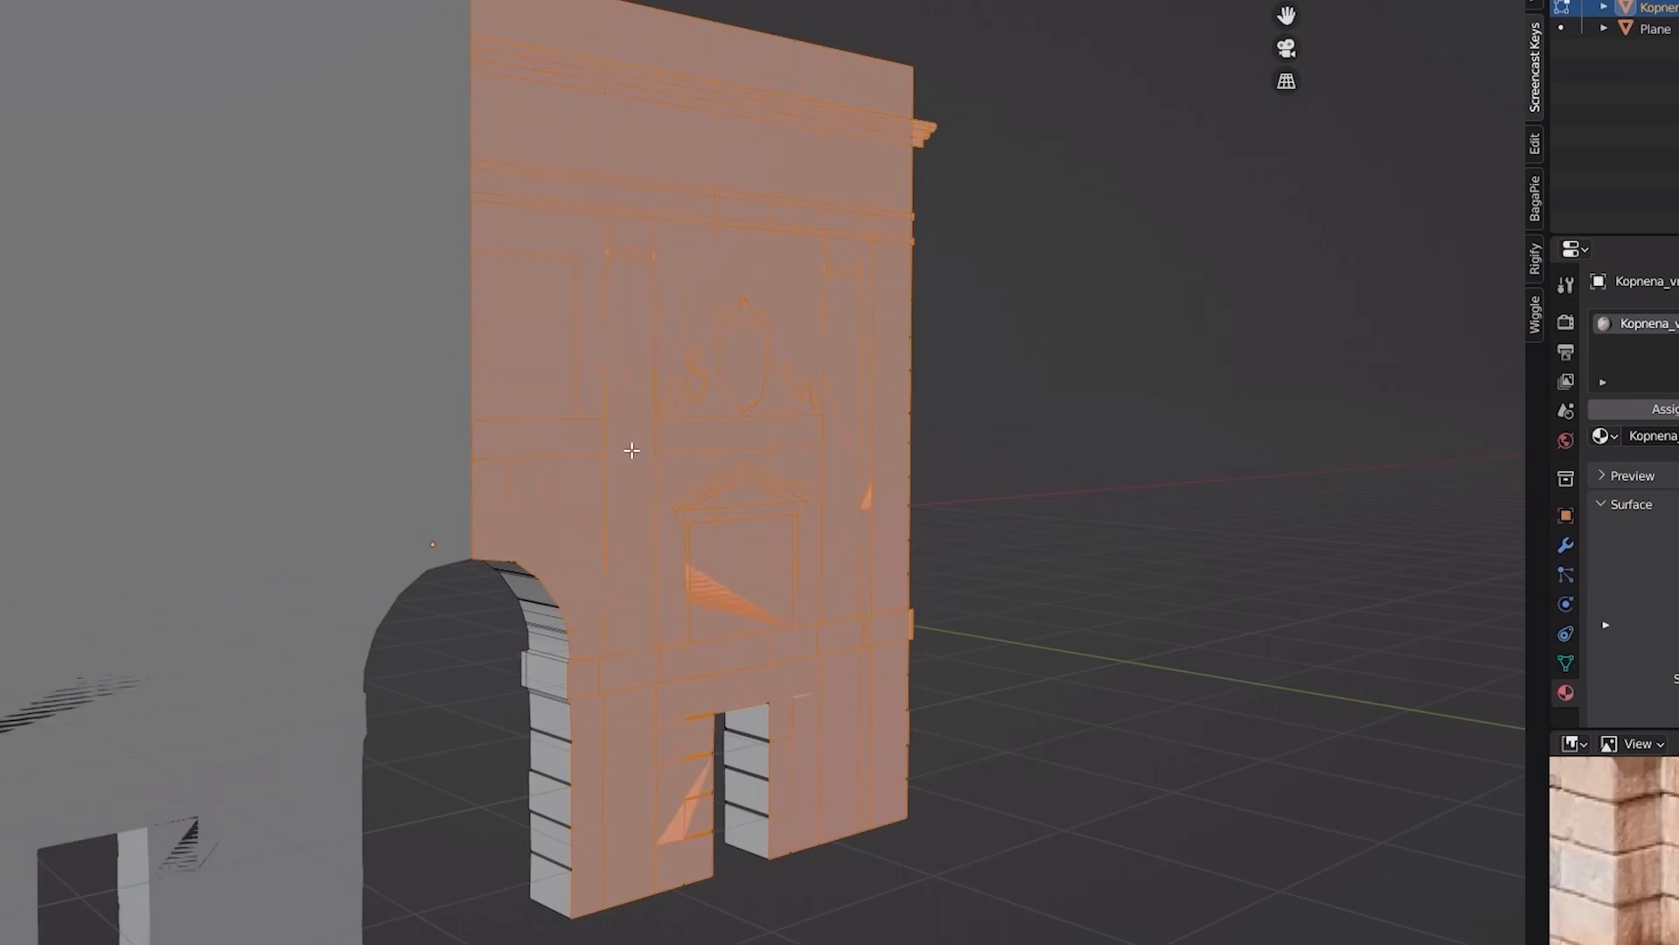
Step: Inspect the dissolved rear faces and the wall's thickness from several angles
middle_drag(630, 450, 687, 563)
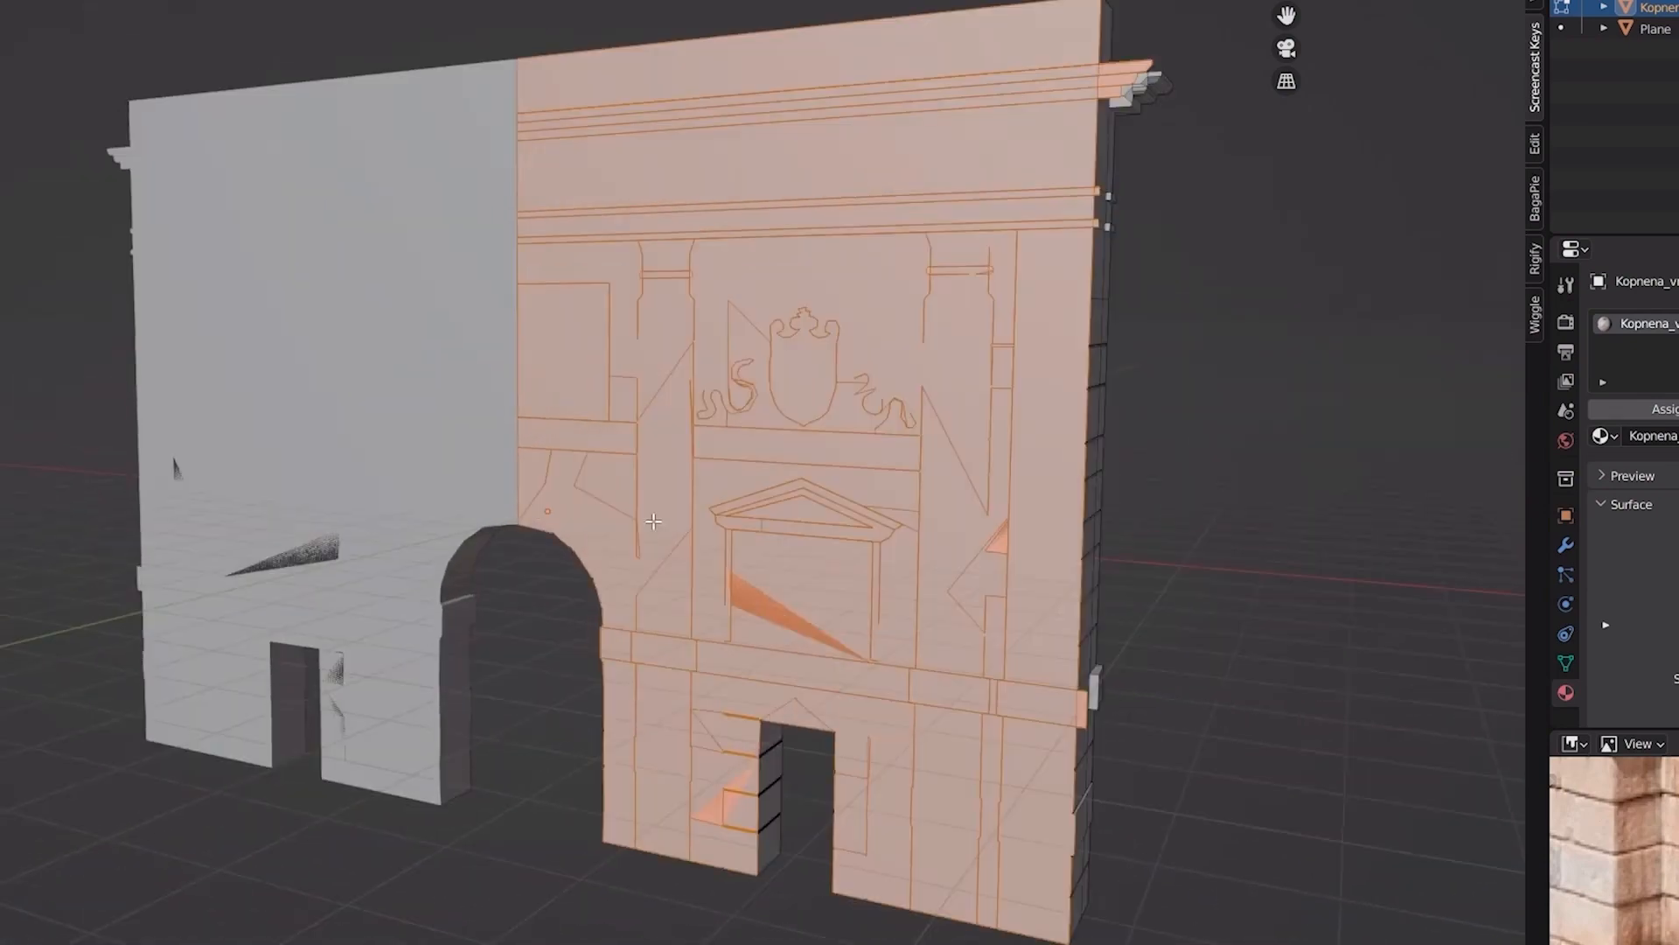
scroll(668, 523, up, 2)
scroll(686, 562, down, 3)
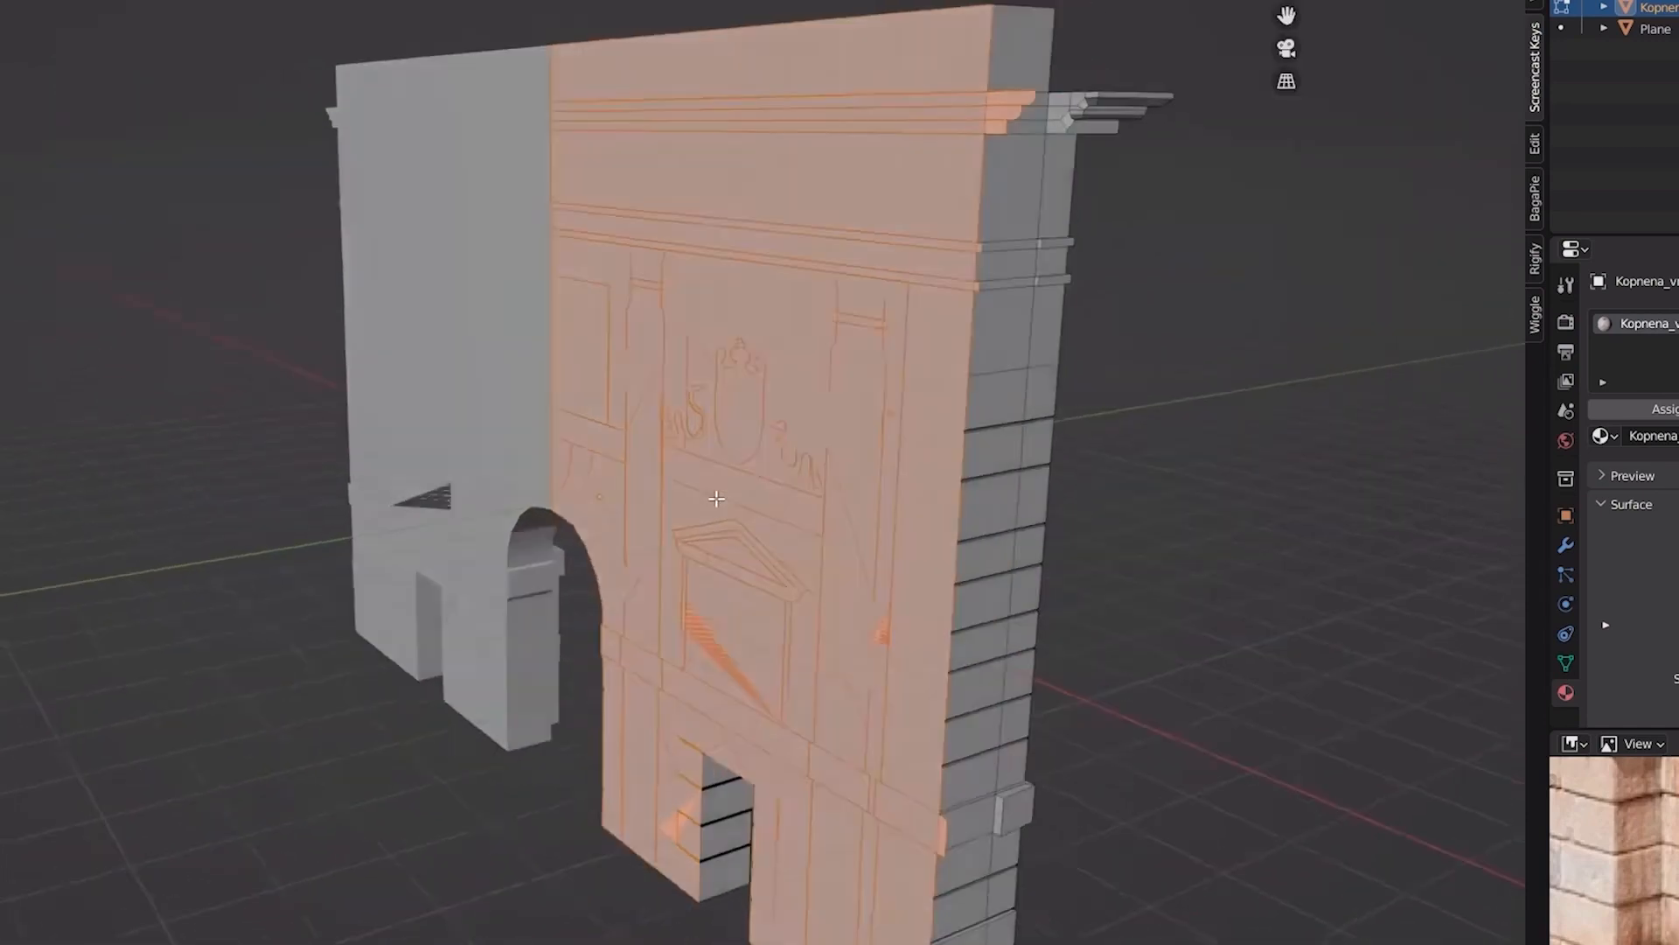
middle_drag(716, 499, 955, 502)
scroll(813, 343, up, 3)
scroll(859, 572, down, 3)
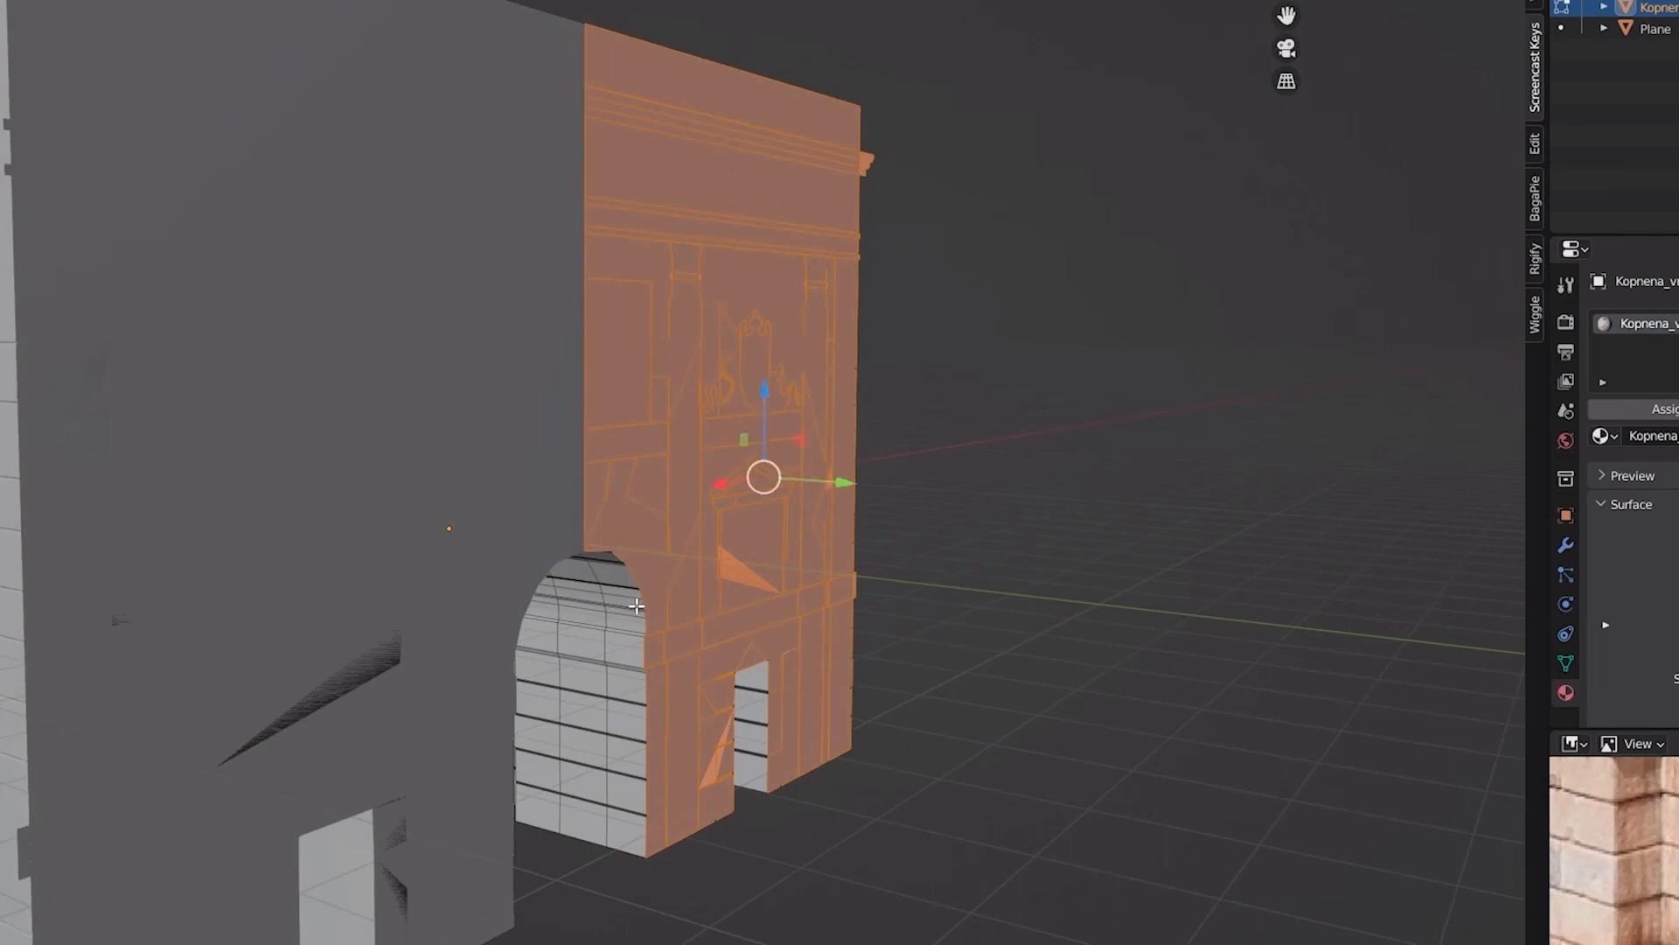
Step: Select the two rows of inner arch faces nearest the wall's back, from the pier base up to the crown
middle_drag(638, 606, 636, 615)
drag(843, 480, 805, 471)
scroll(705, 596, up, 2)
middle_drag(705, 596, 735, 569)
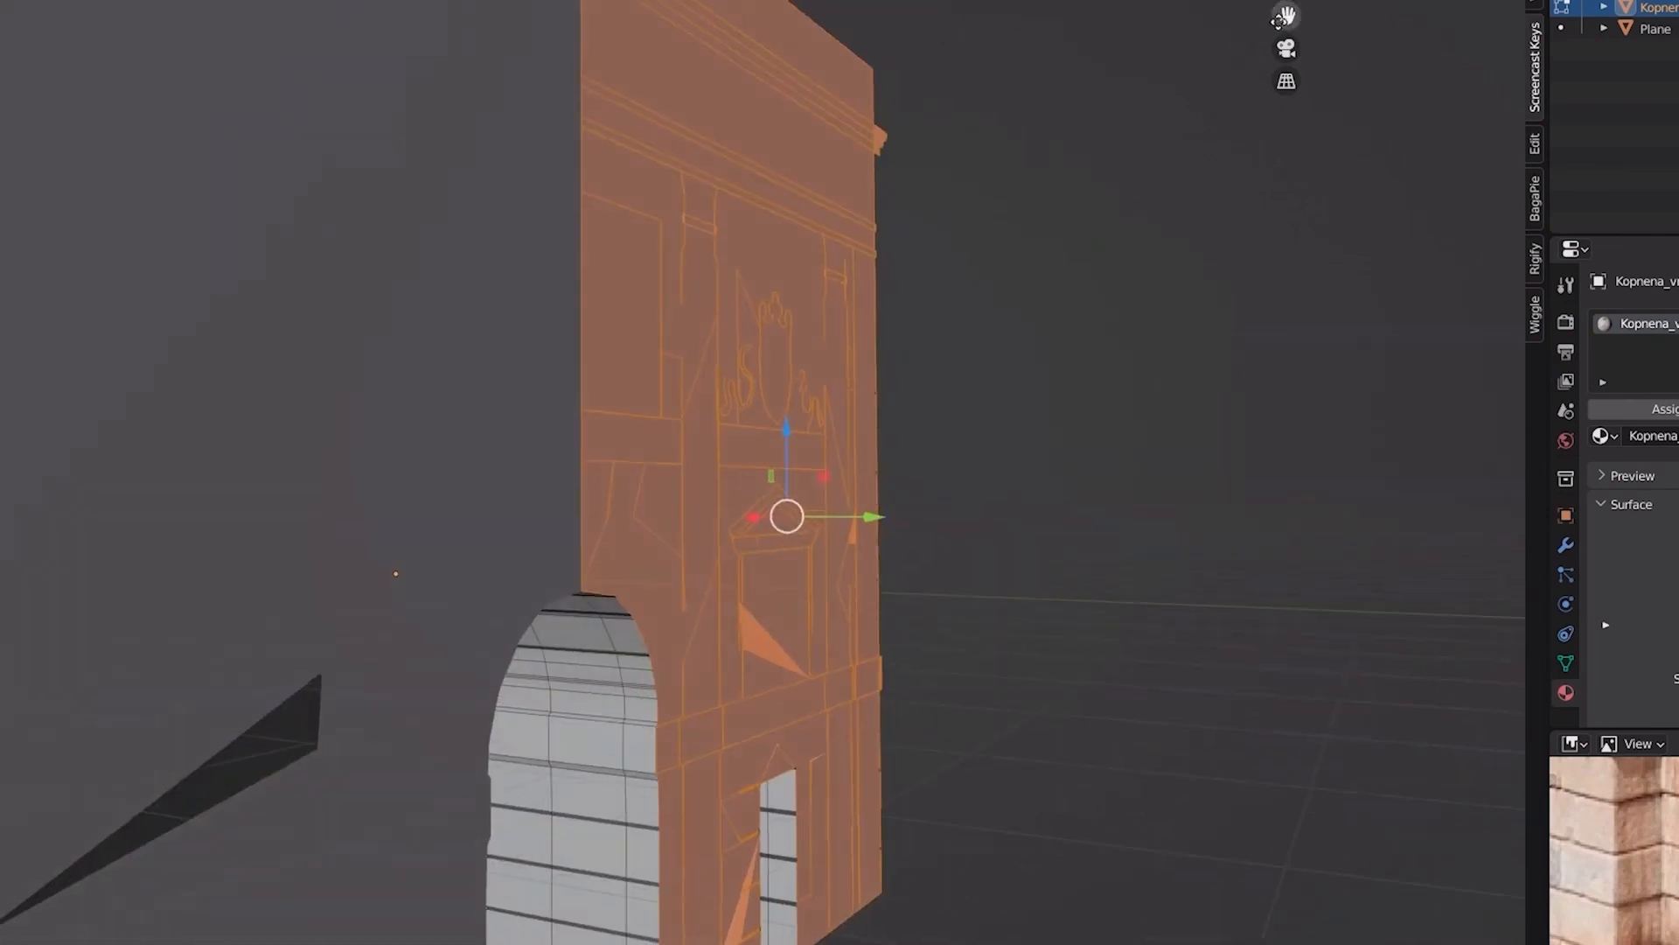
drag(1286, 16, 1238, 58)
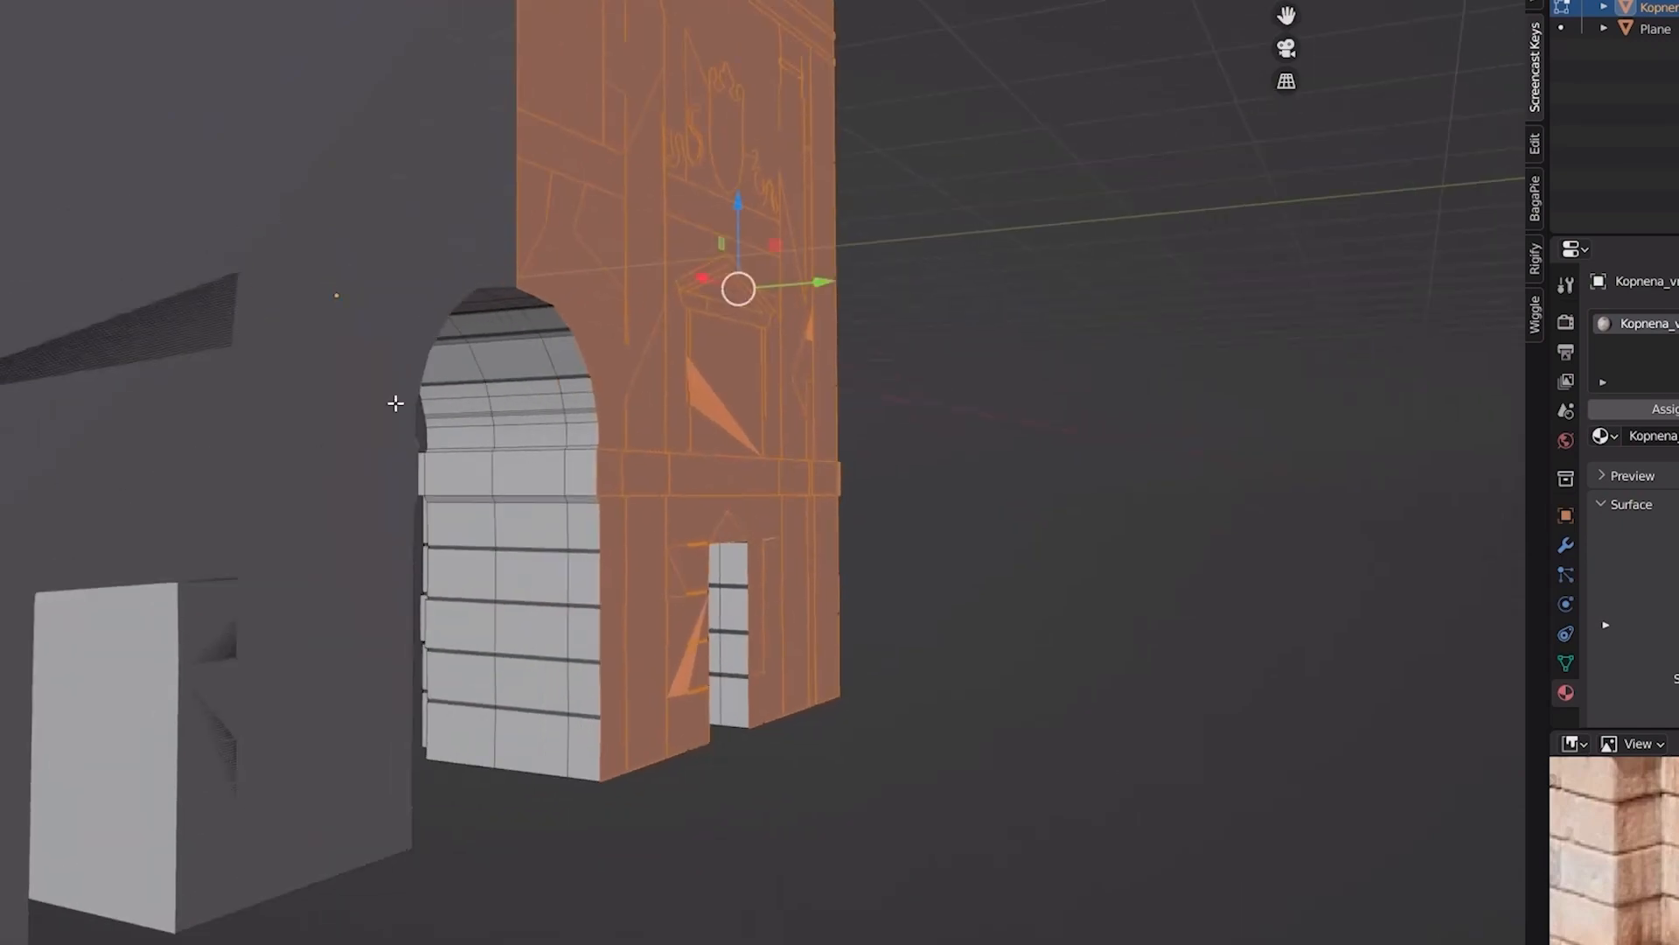
scroll(583, 601, up, 2)
click(542, 746)
middle_drag(542, 746, 490, 432)
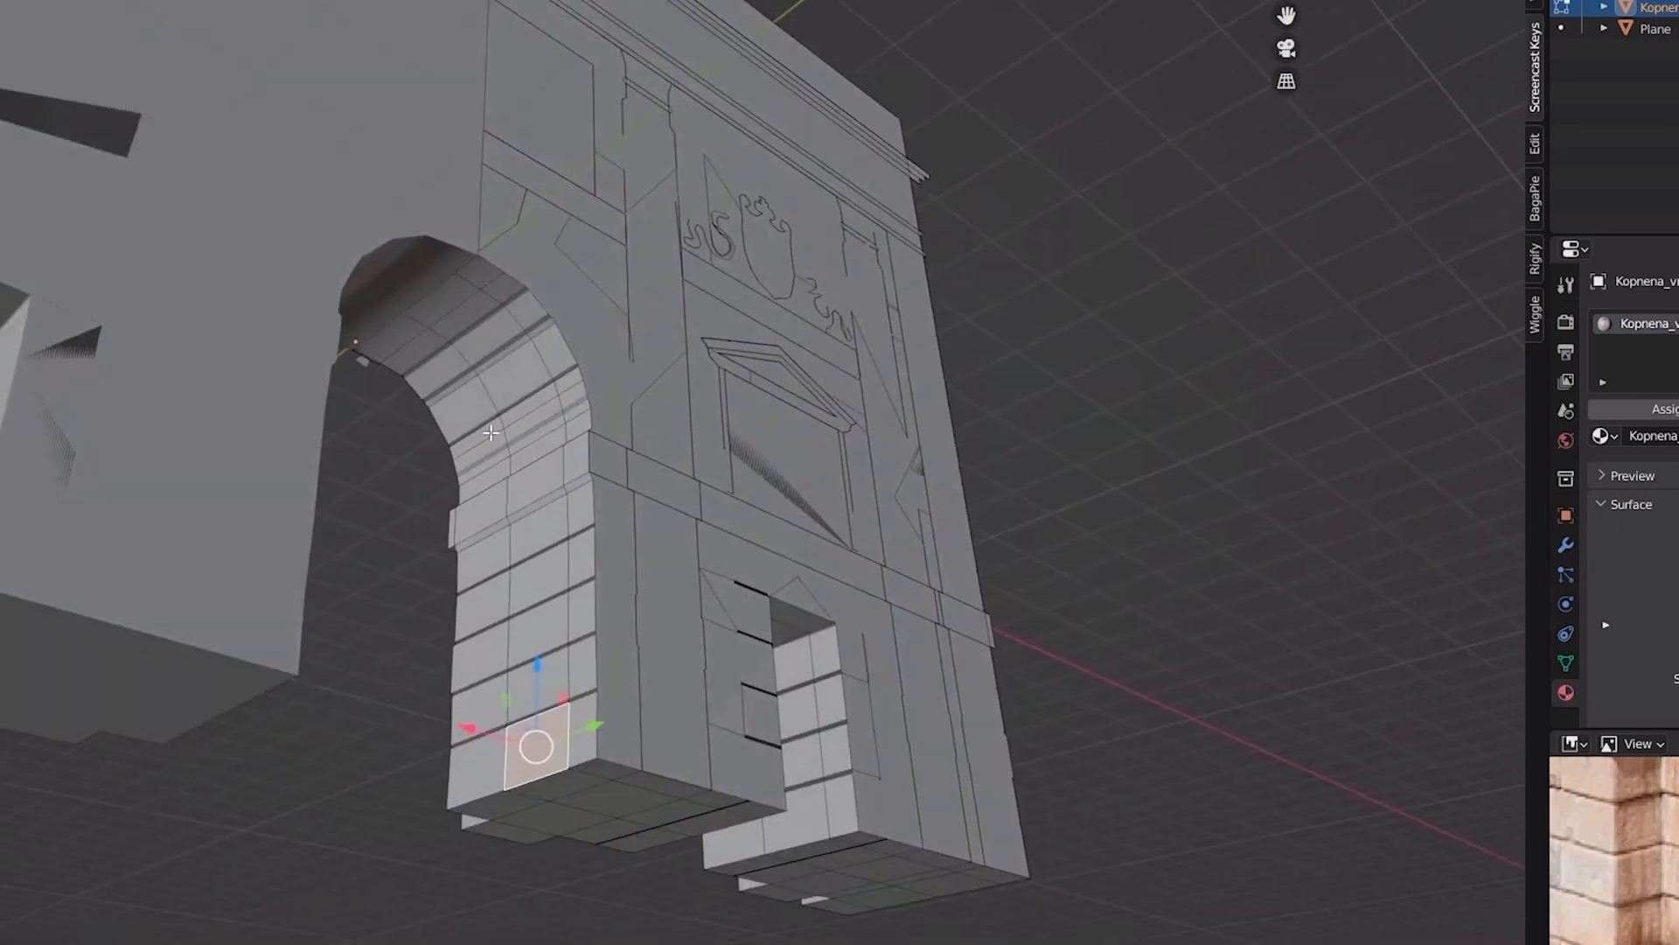
ctrl+click(430, 308)
shift+click(587, 730)
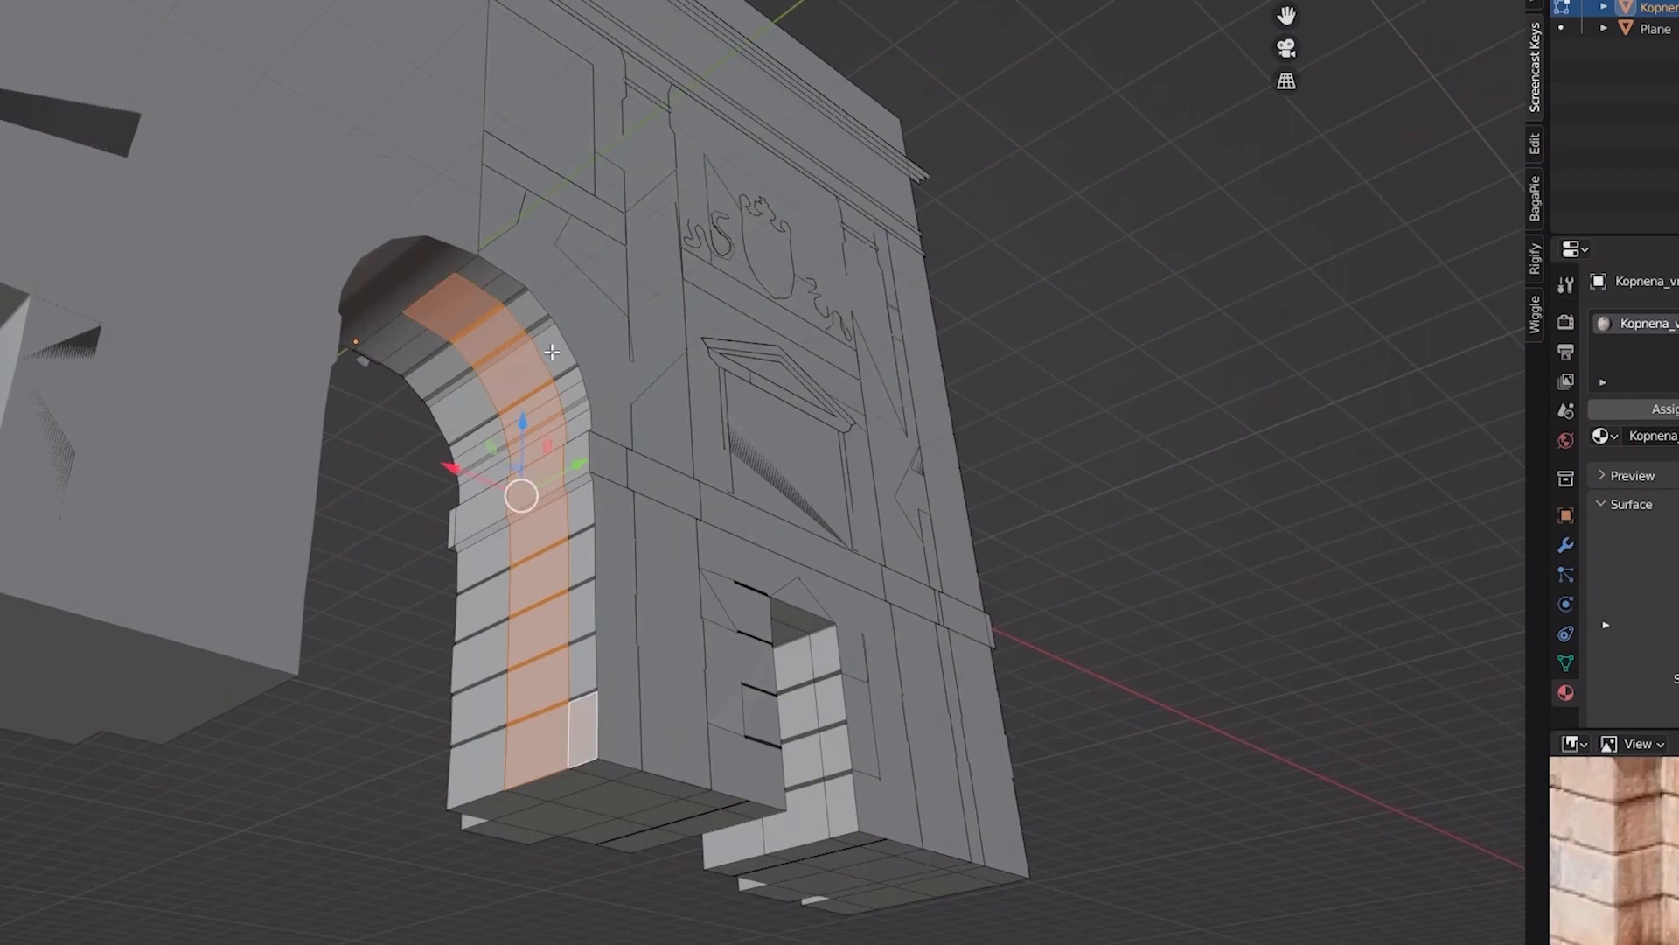
ctrl+click(480, 269)
middle_drag(480, 270, 525, 470)
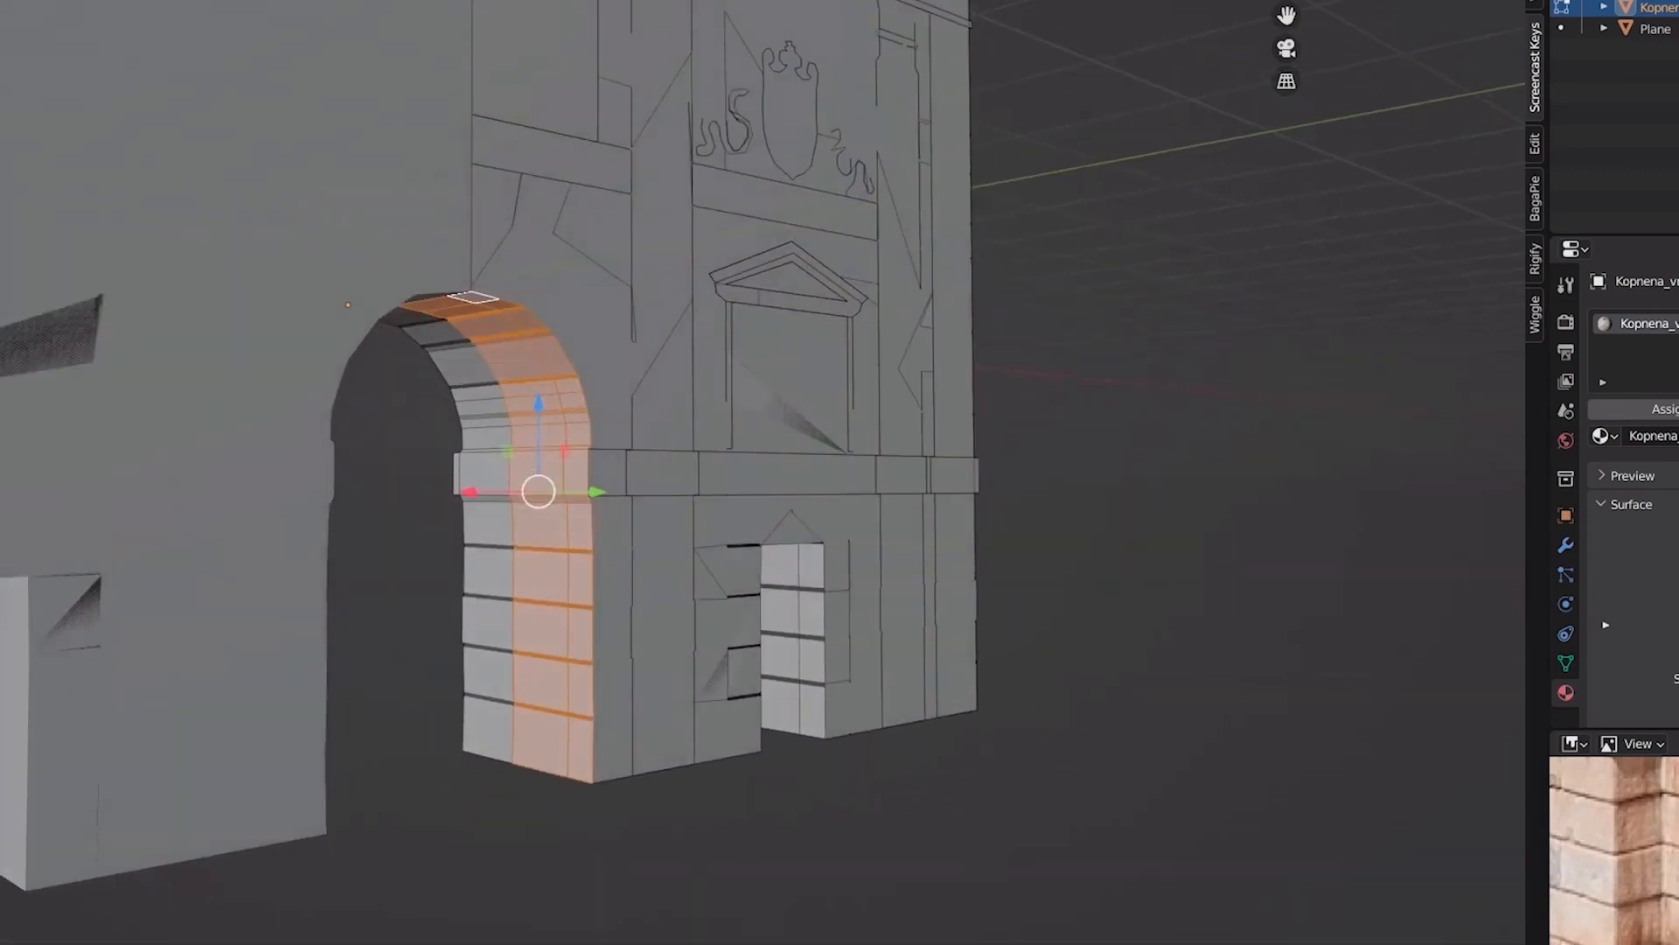
Step: Try scaling the selected inner arch faces, then try Shrink/Fatten on them
key(s)
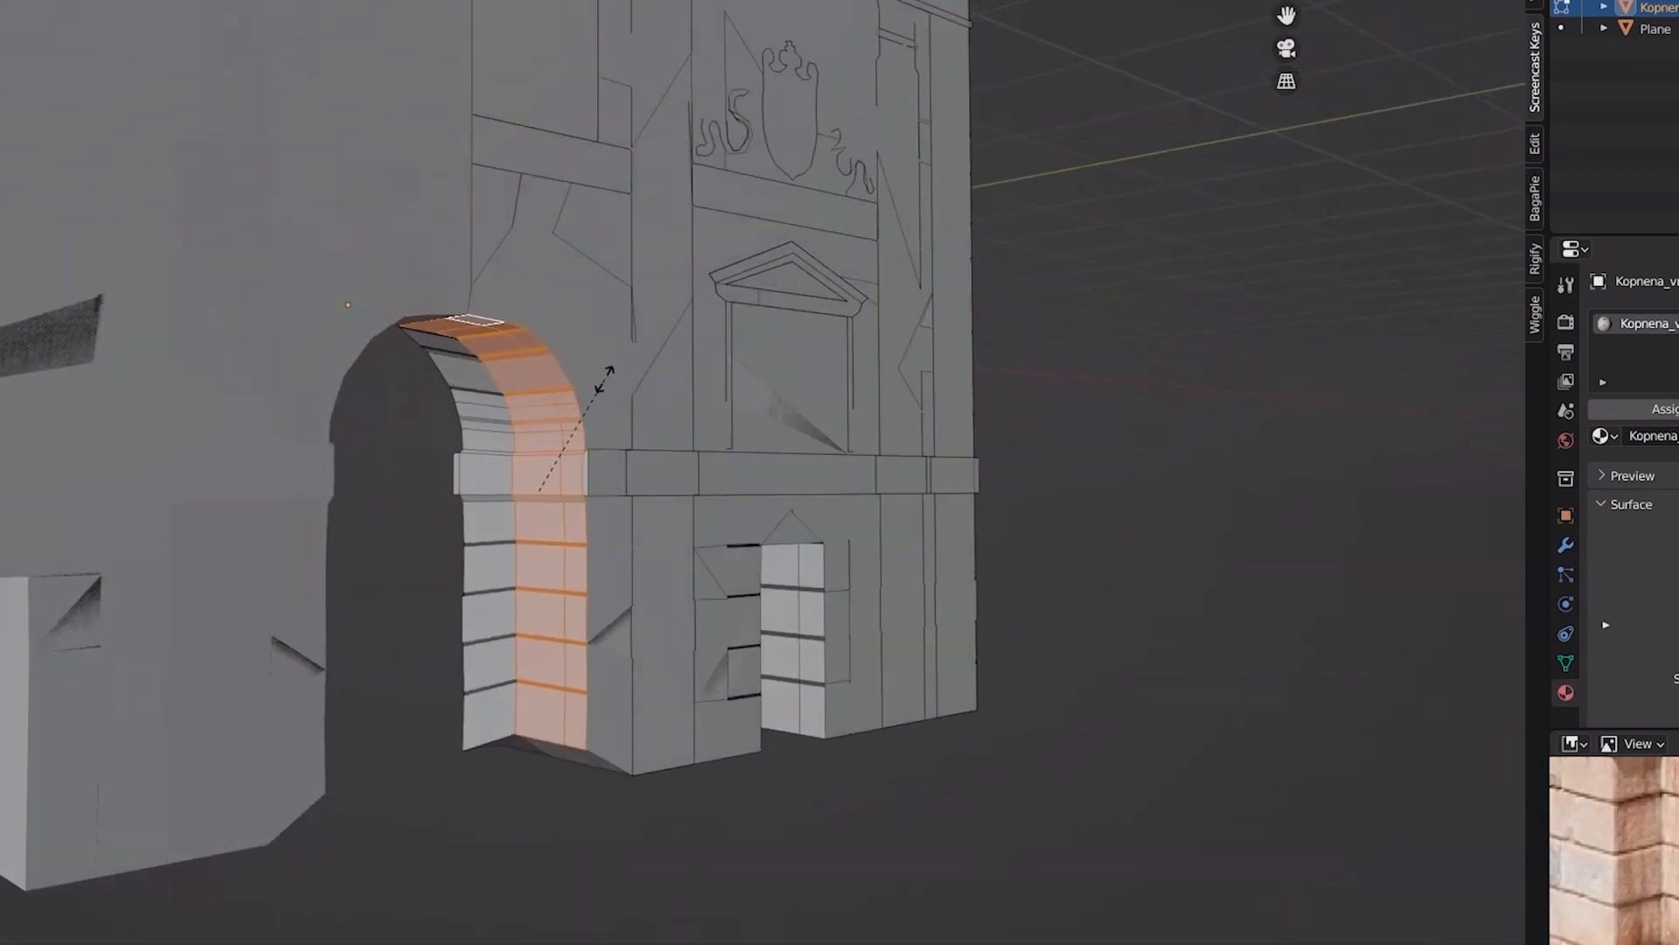
right_click(603, 379)
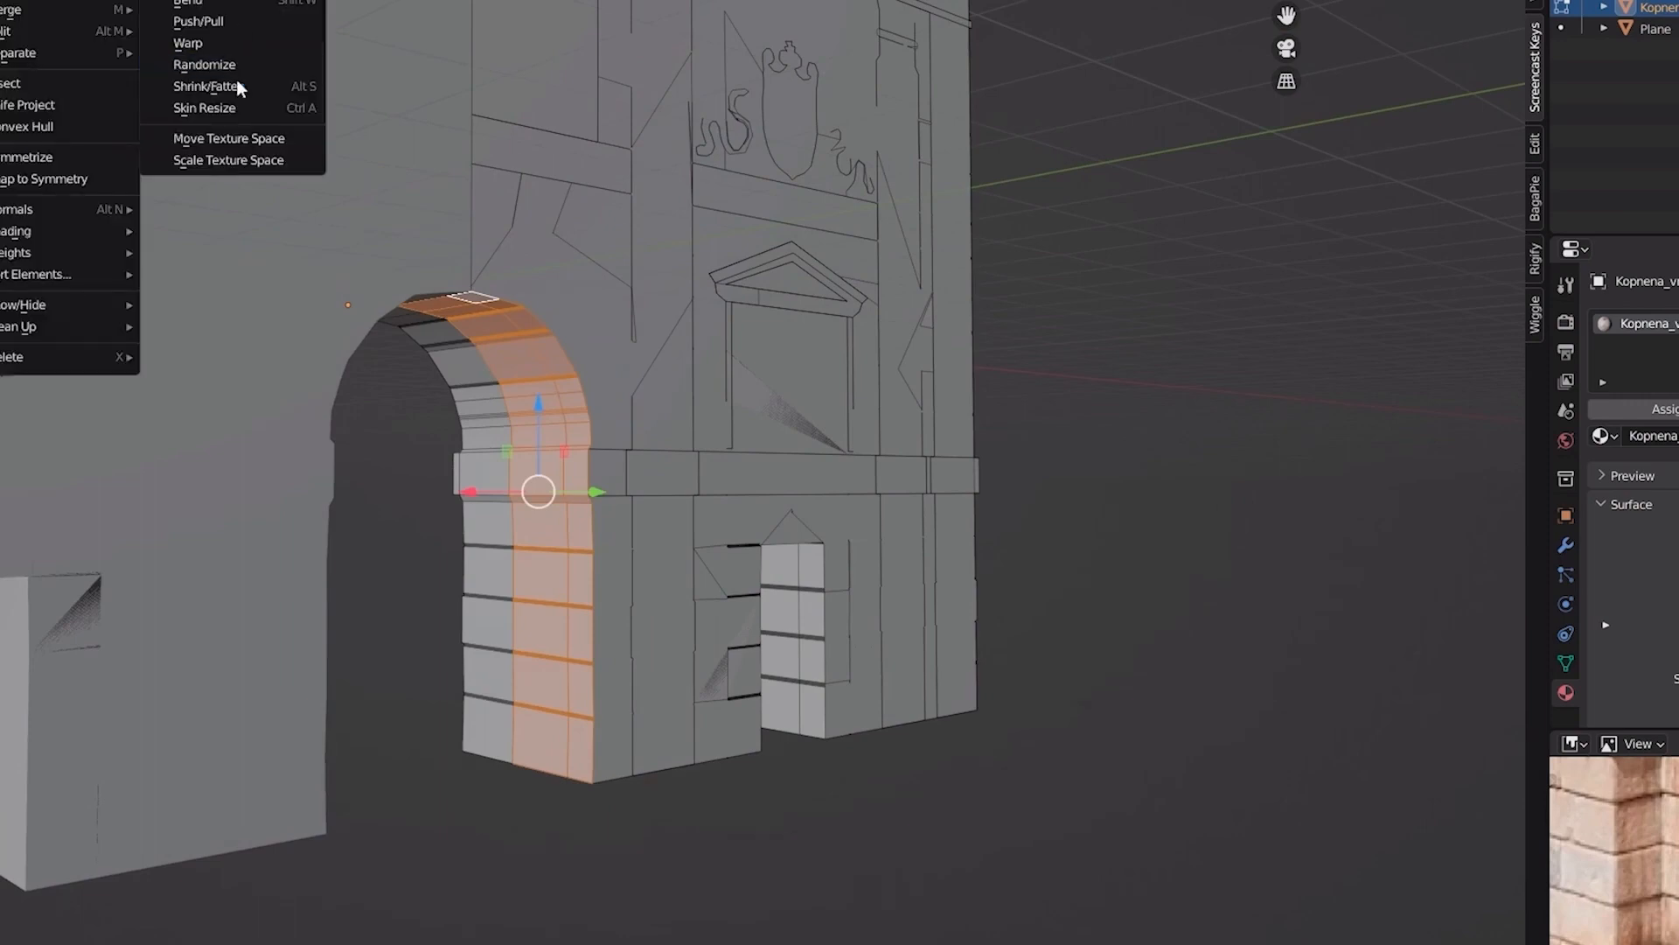
click(234, 87)
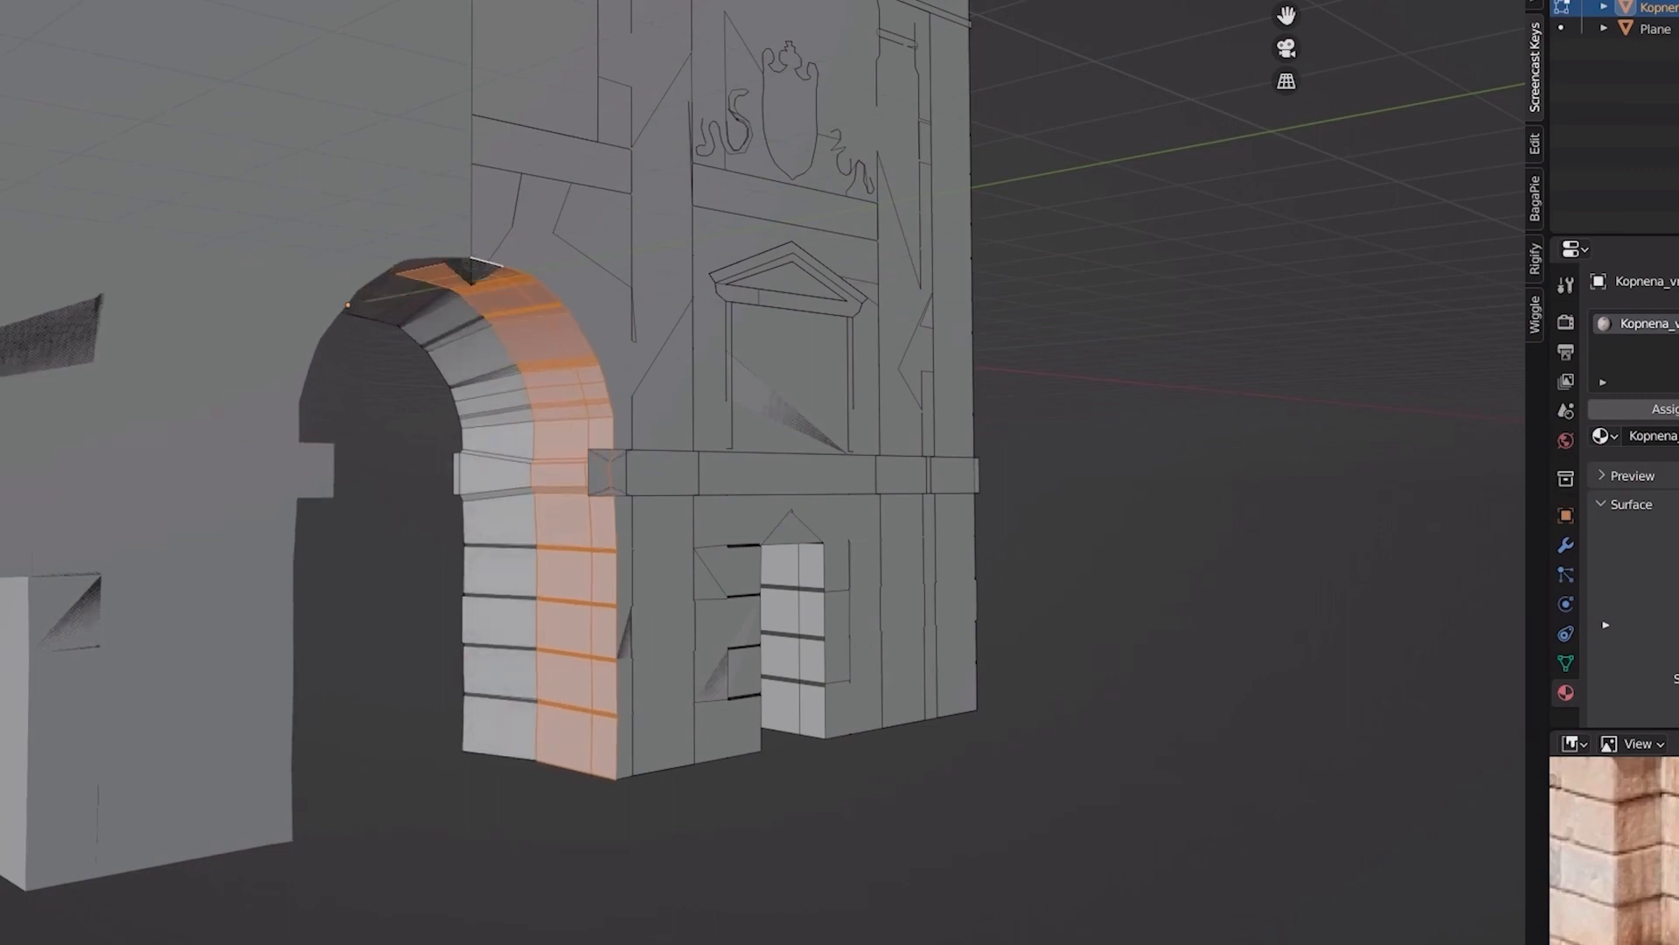
right_click(261, 71)
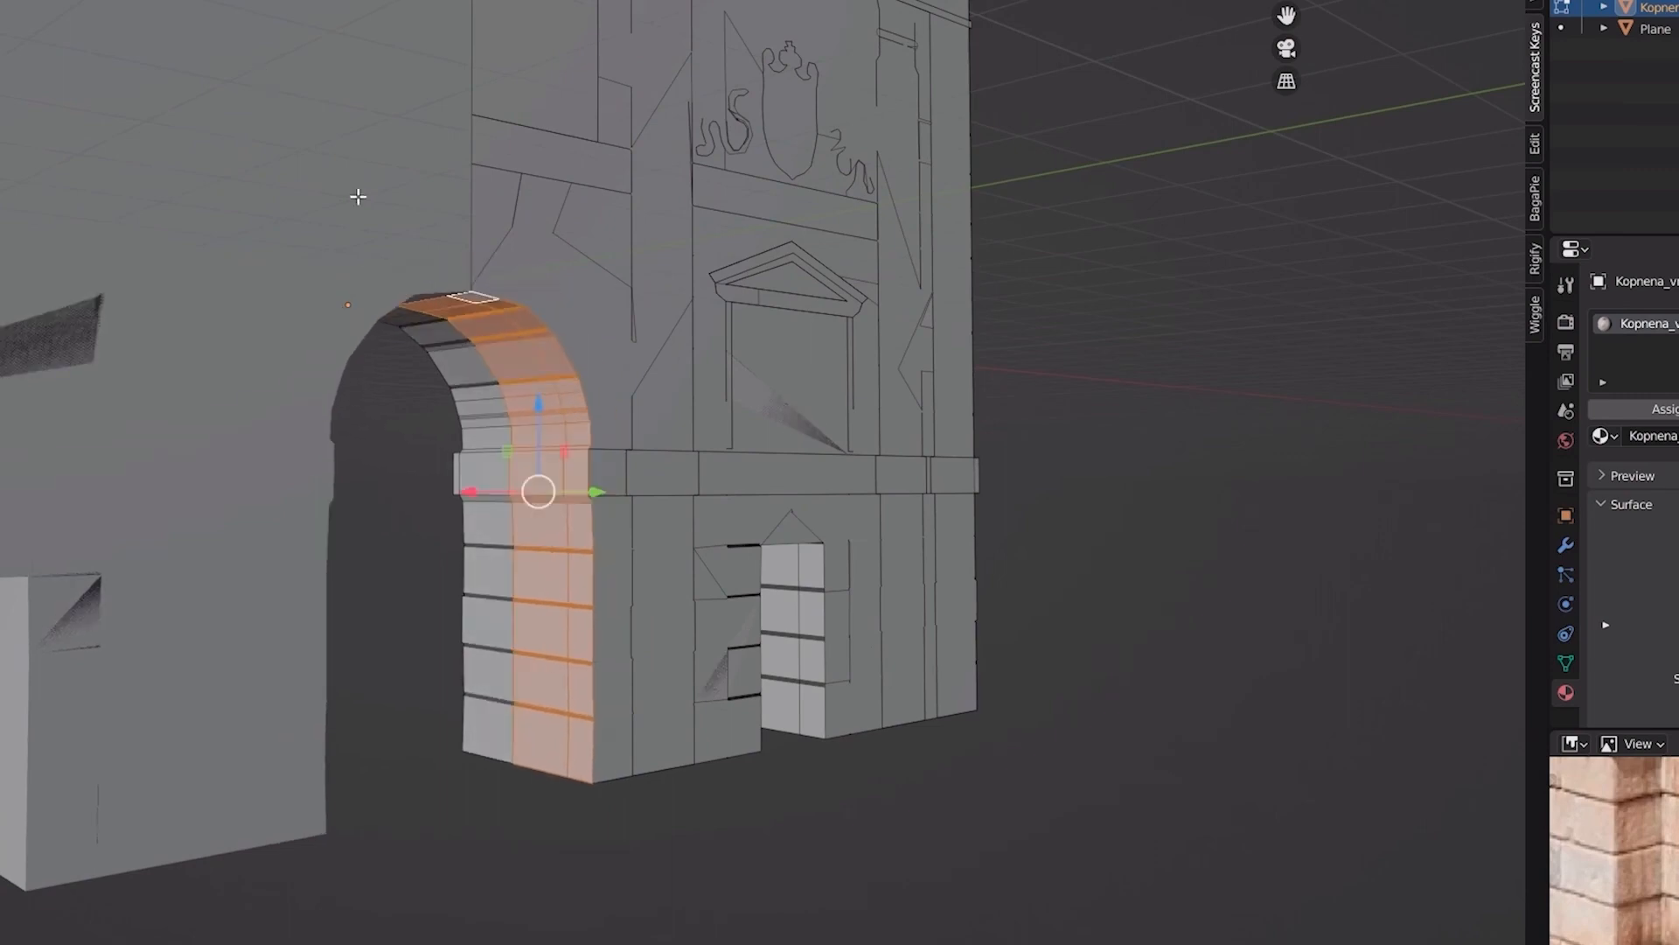
scroll(451, 322, up, 1)
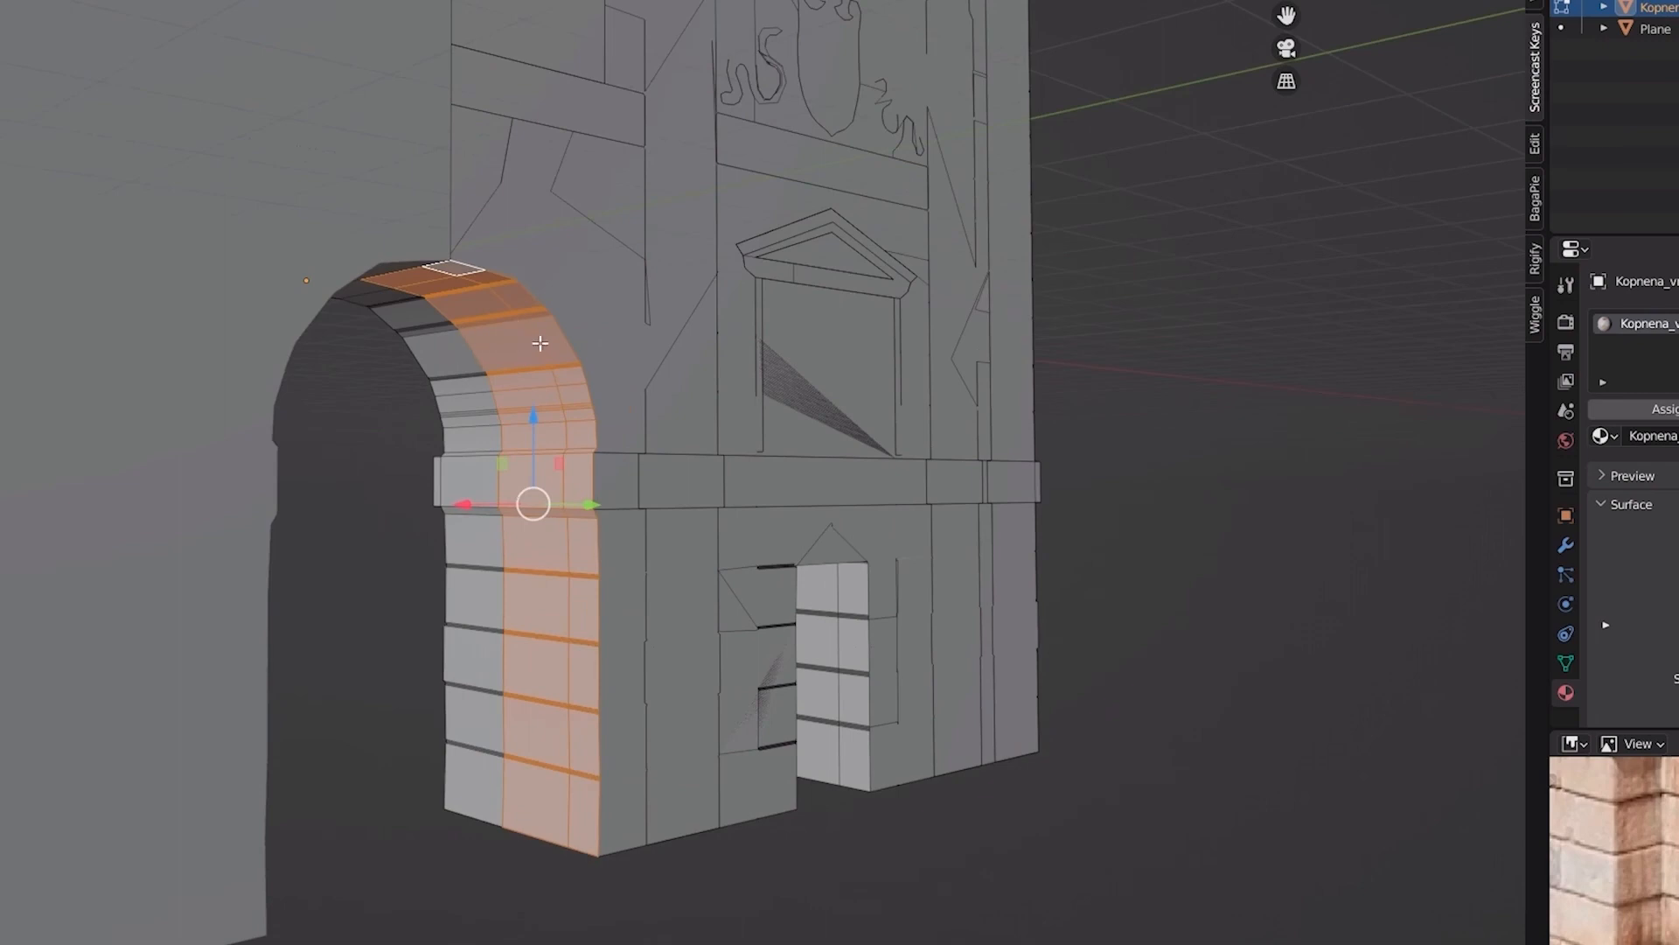
Step: Clear the selection and add a loop cut close beside the existing middle edge loop inside the central arch
key(alt+a)
key(ctrl+r)
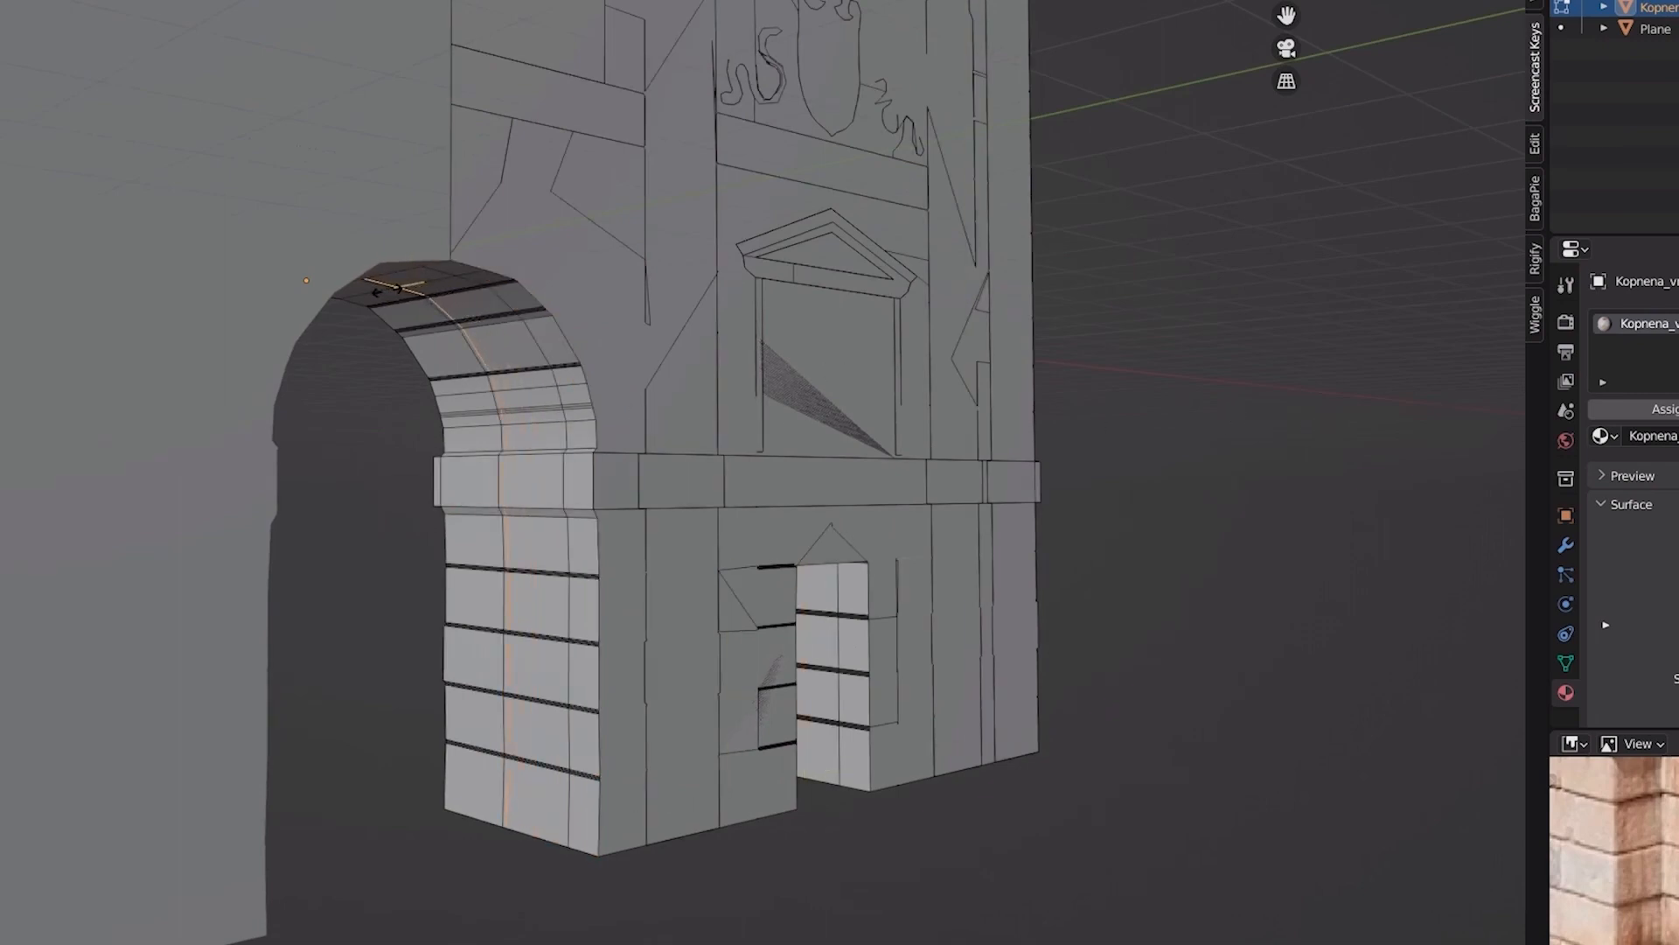
click(385, 291)
key(alt+a)
Step: Select the two rear rows of faces inside the arch and recess them into the wall with Shrink/Fatten
click(536, 790)
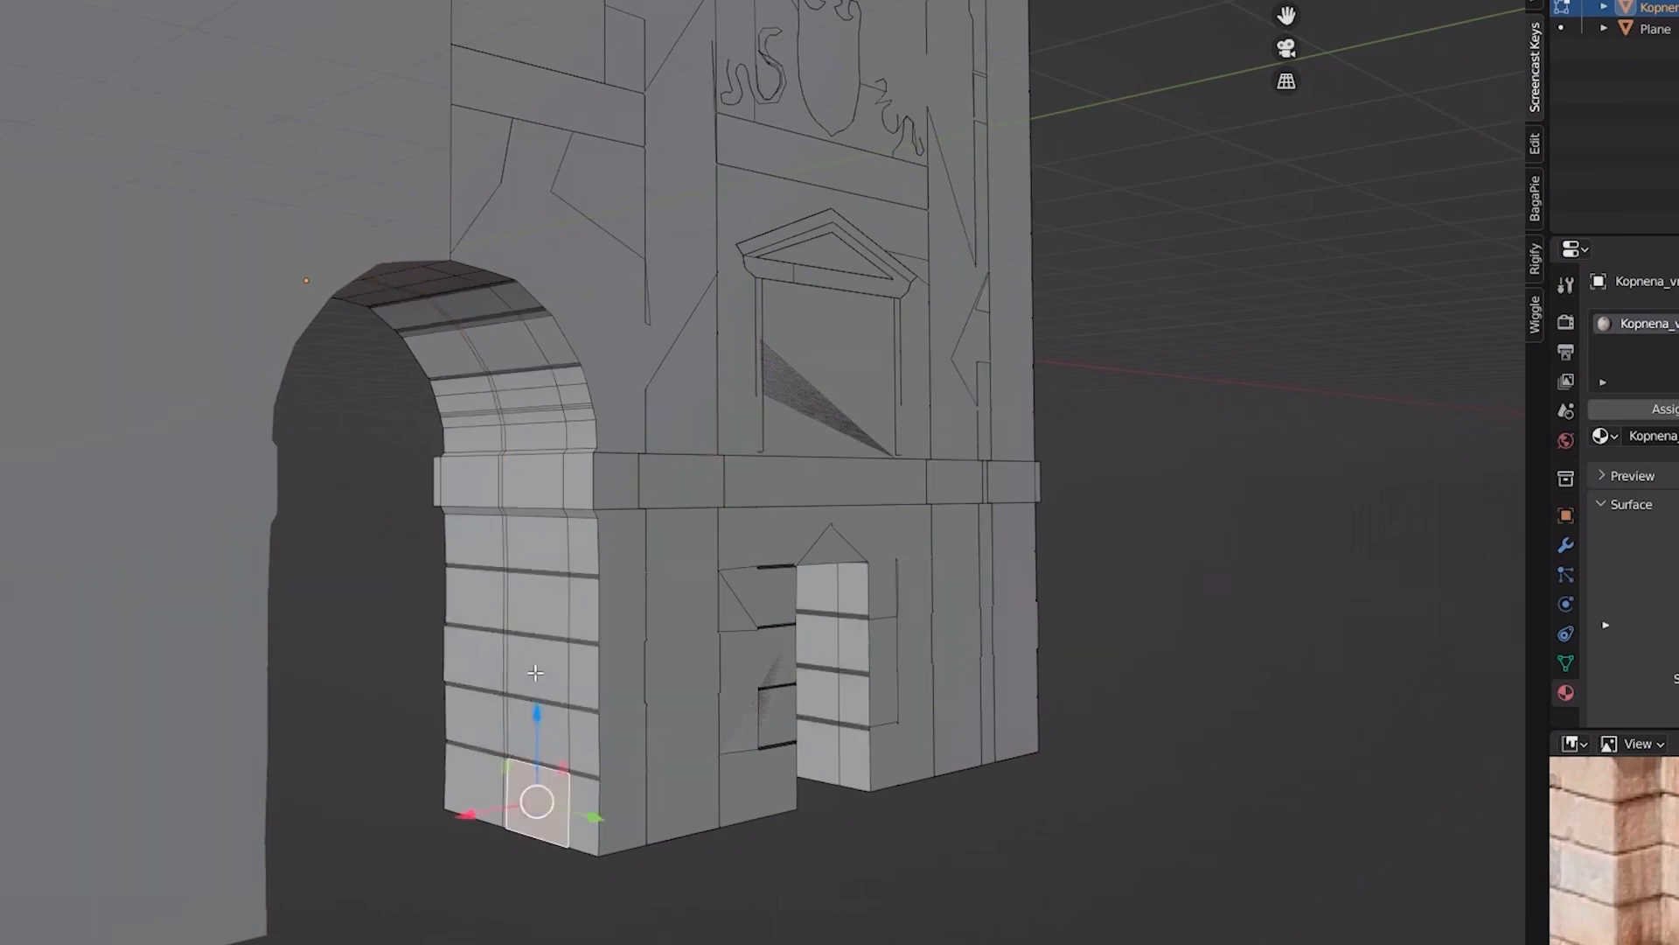
middle_drag(536, 790, 464, 399)
ctrl+click(418, 278)
middle_drag(418, 278, 549, 595)
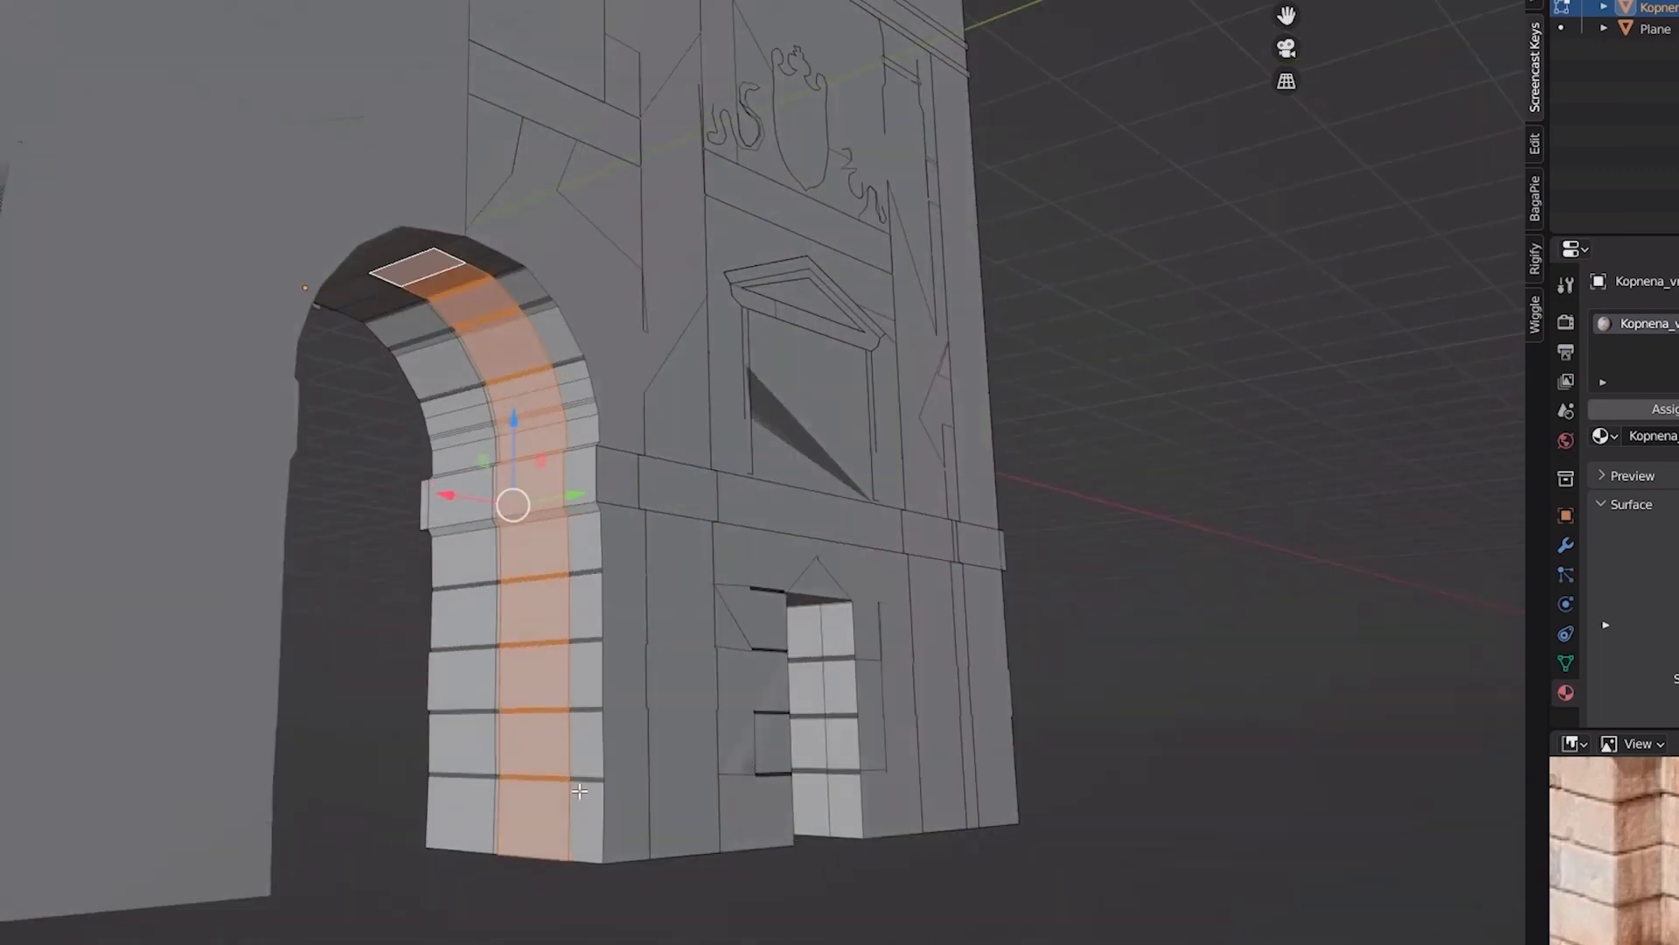
ctrl+click(584, 821)
ctrl+click(449, 258)
middle_drag(450, 259, 444, 365)
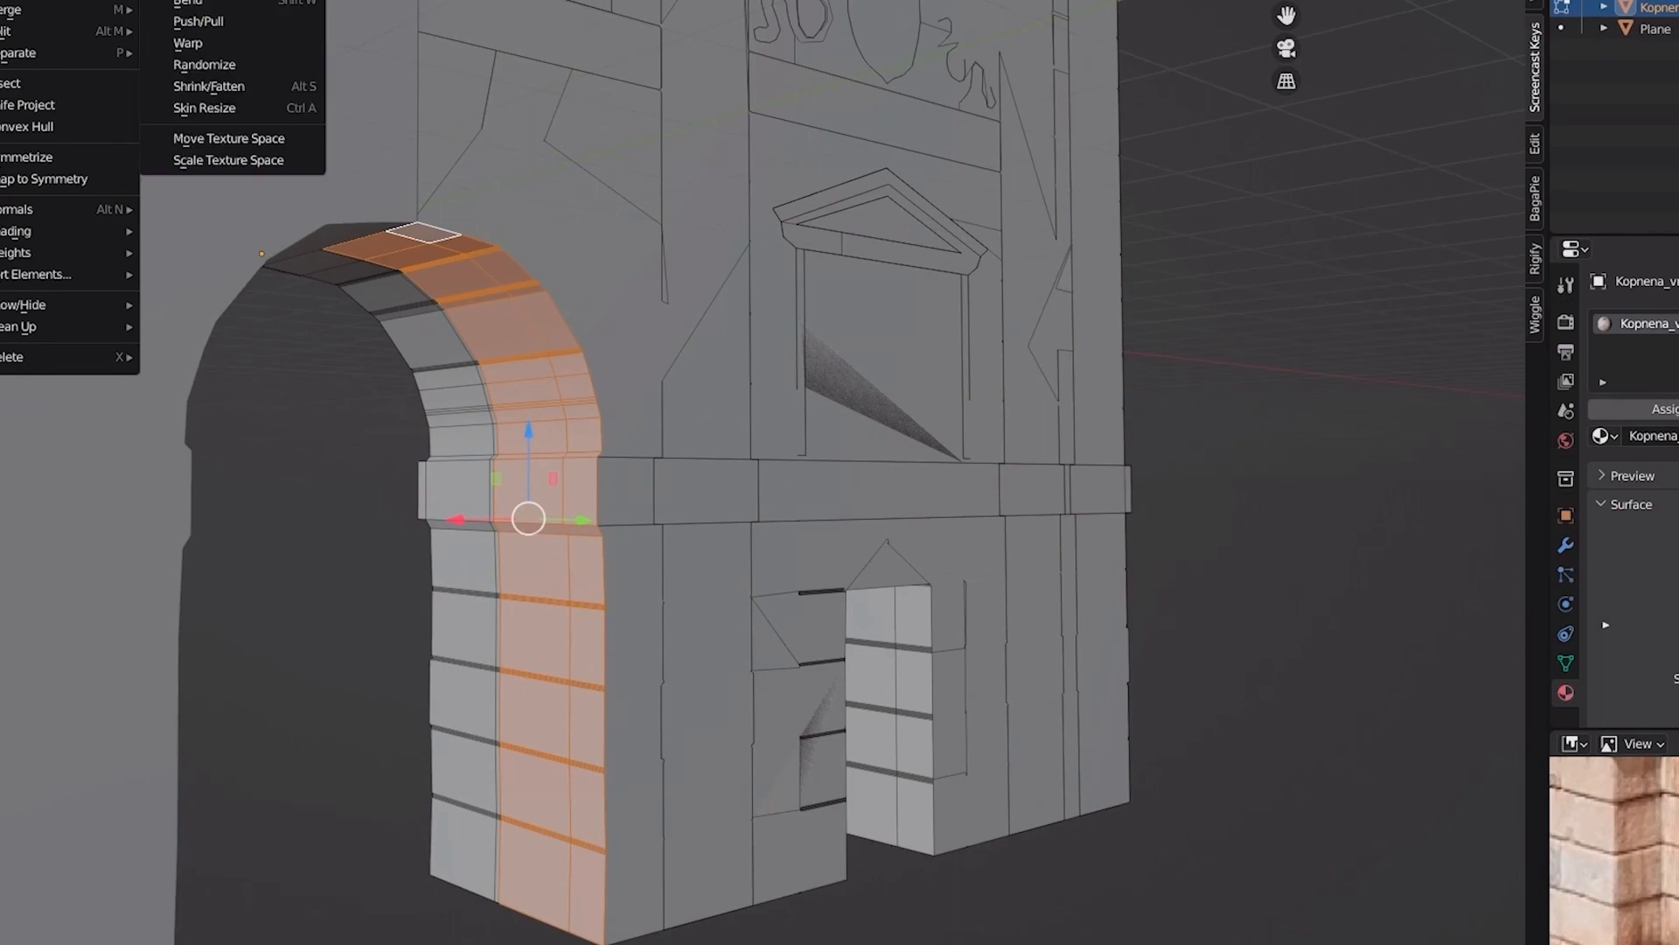
click(248, 84)
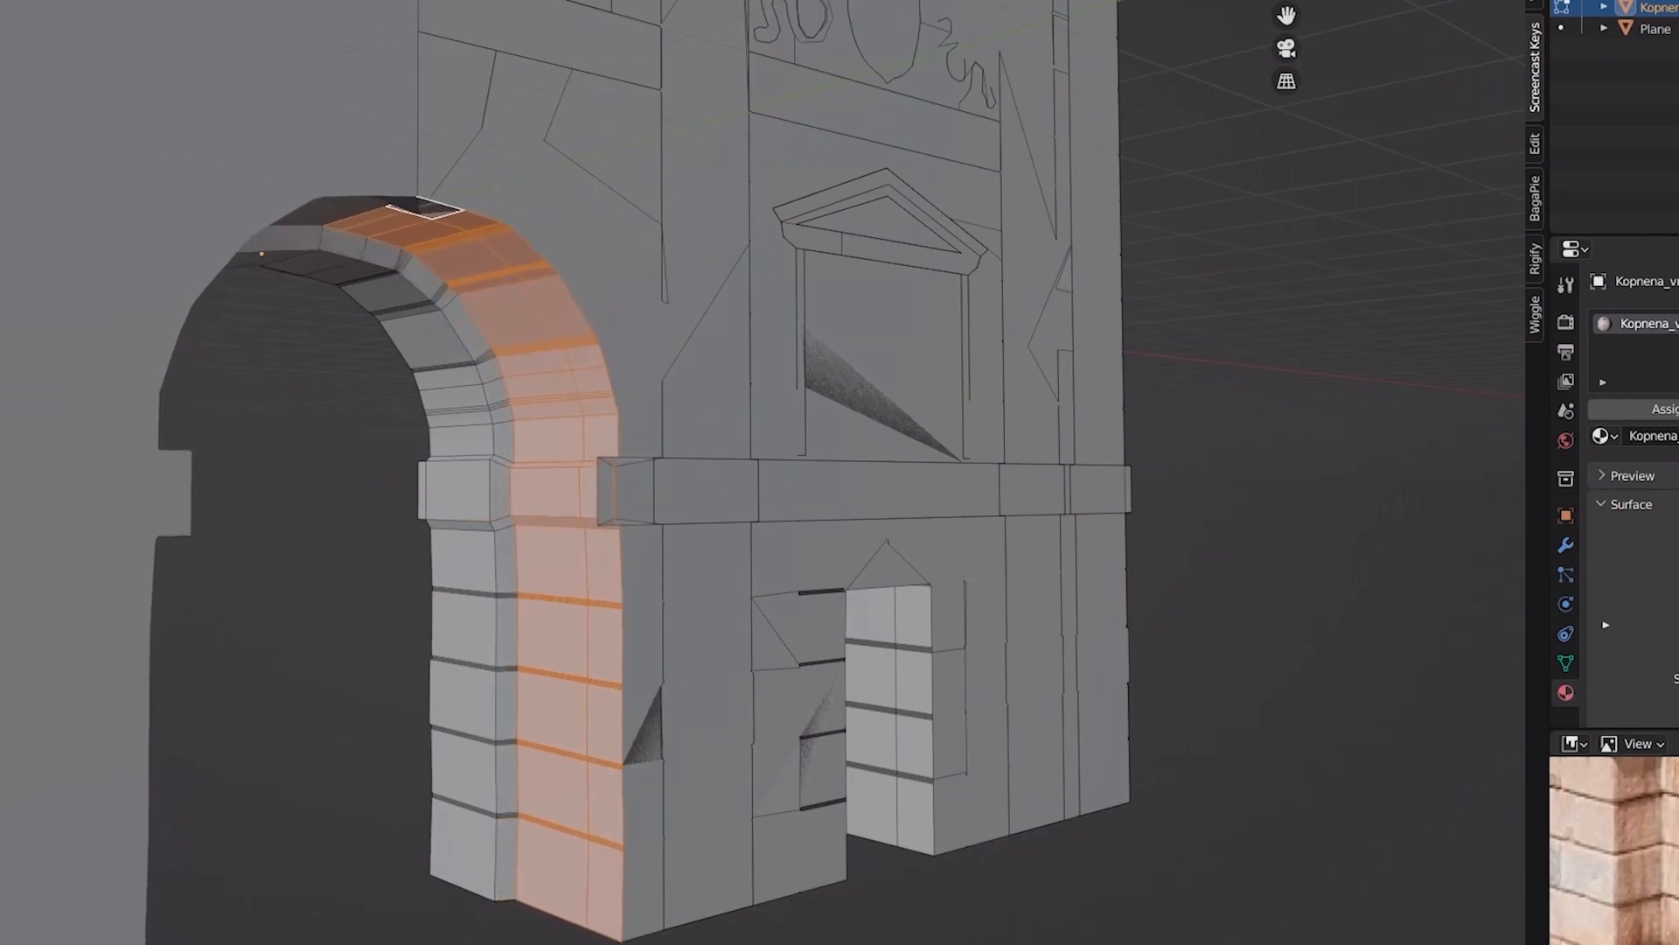
click(647, 614)
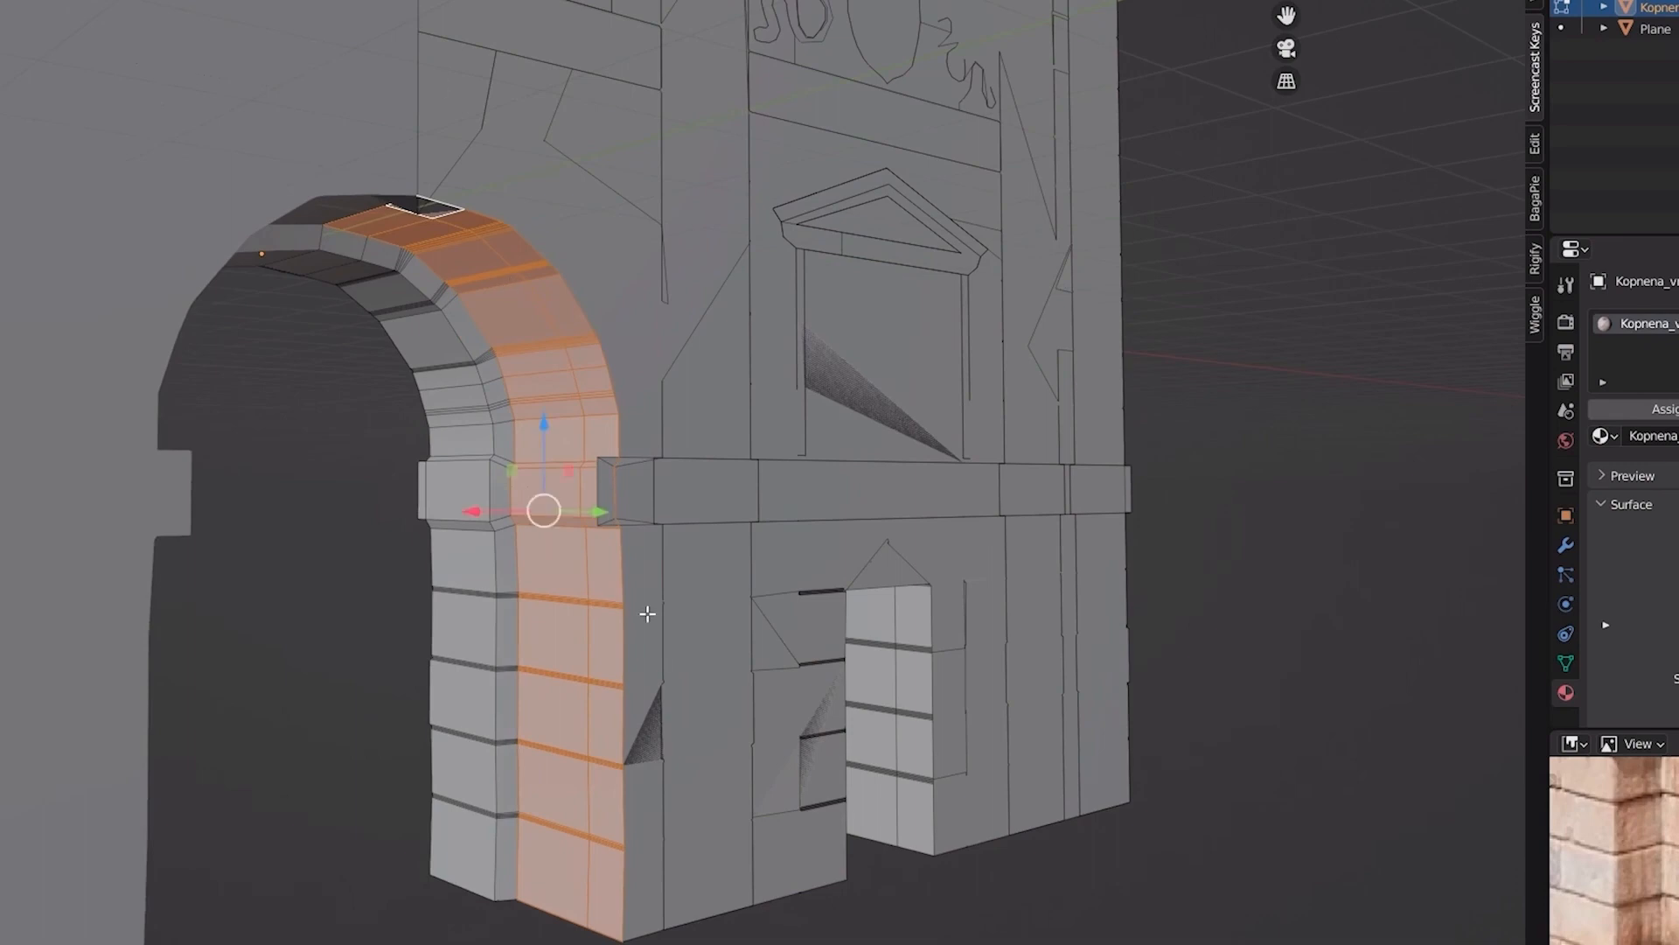
click(1245, 509)
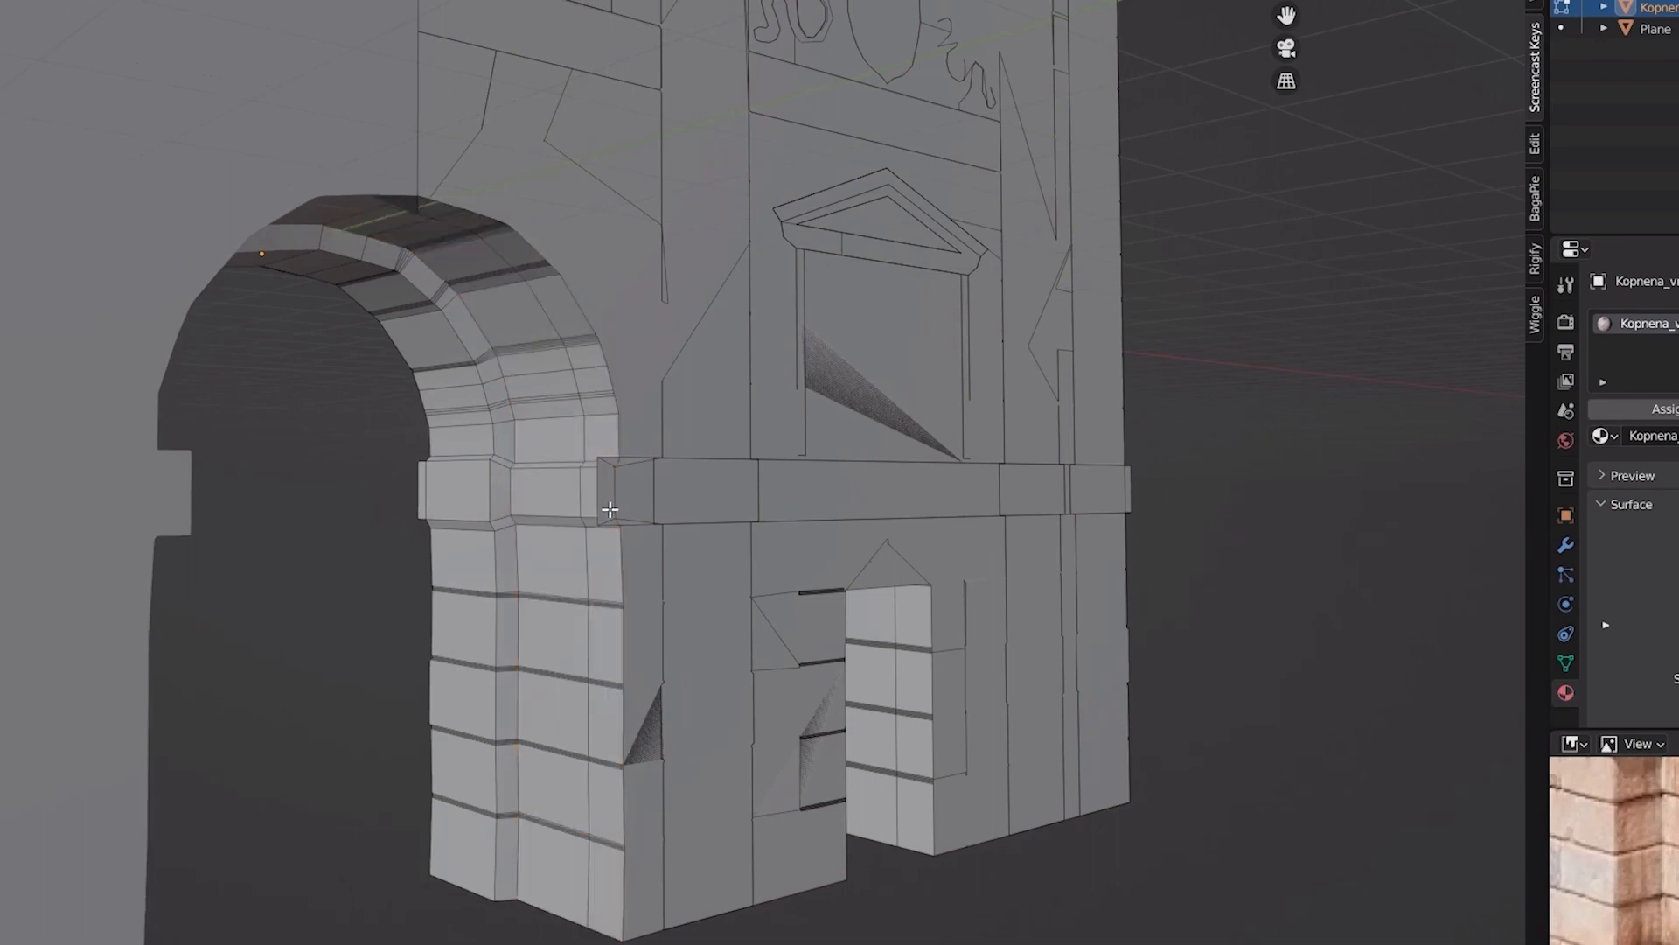
Step: Add another loop cut close beside the existing edge loop in the recessed rear part of the arch
middle_drag(609, 510, 636, 474)
alt+click(432, 189)
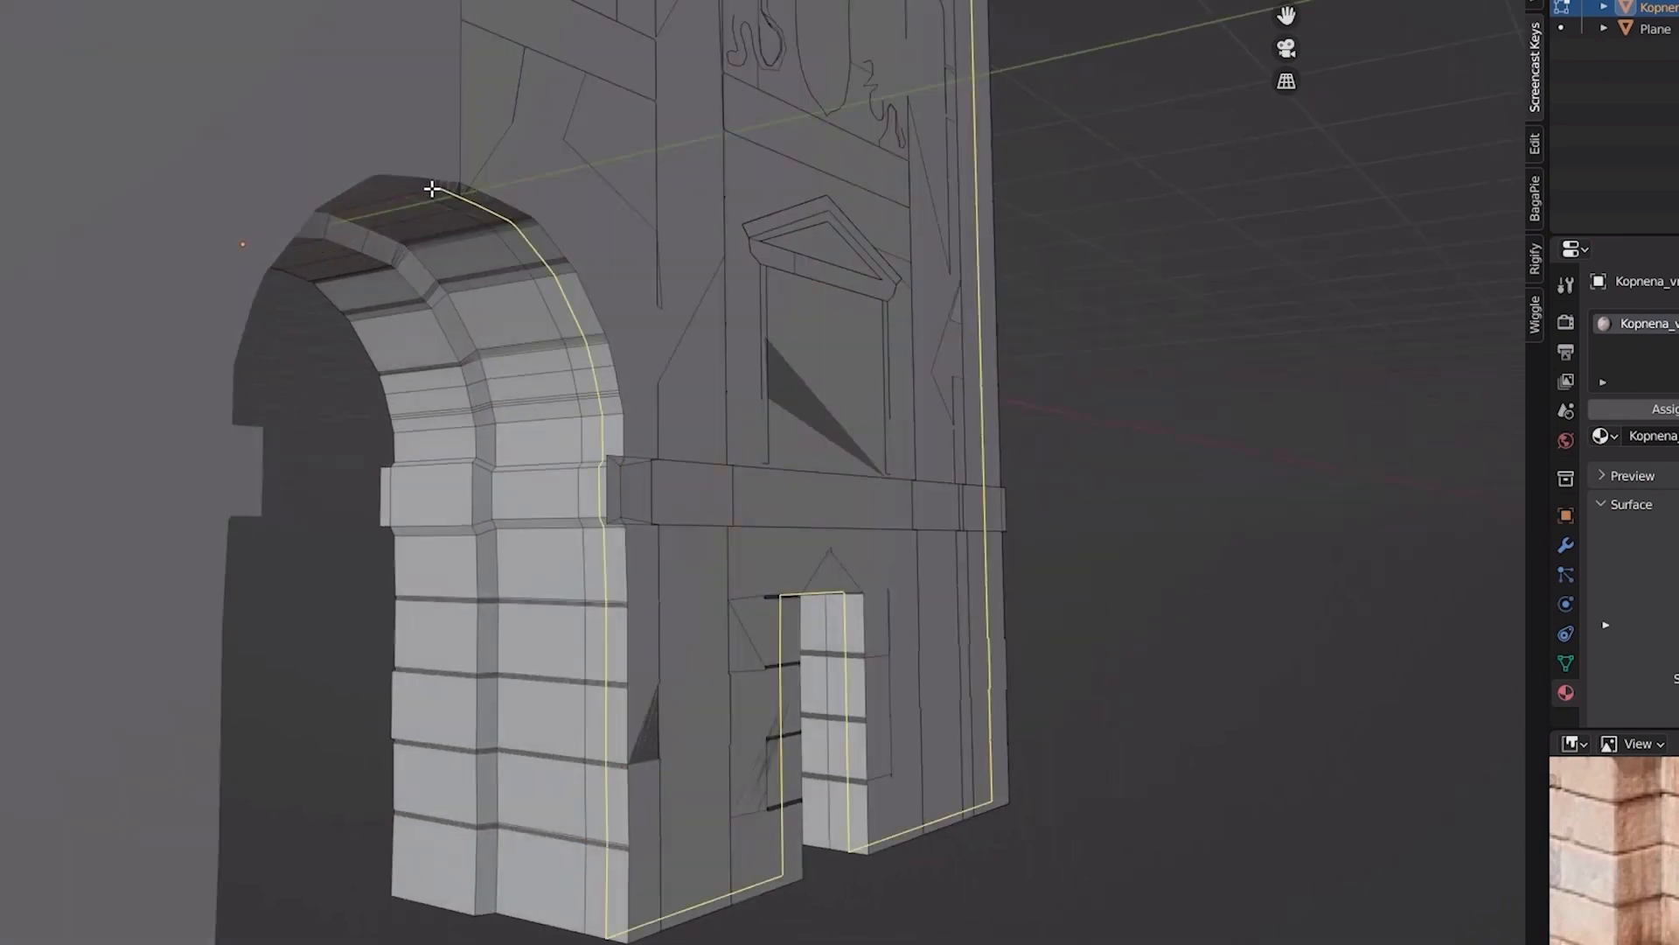
key(g)
key(g)
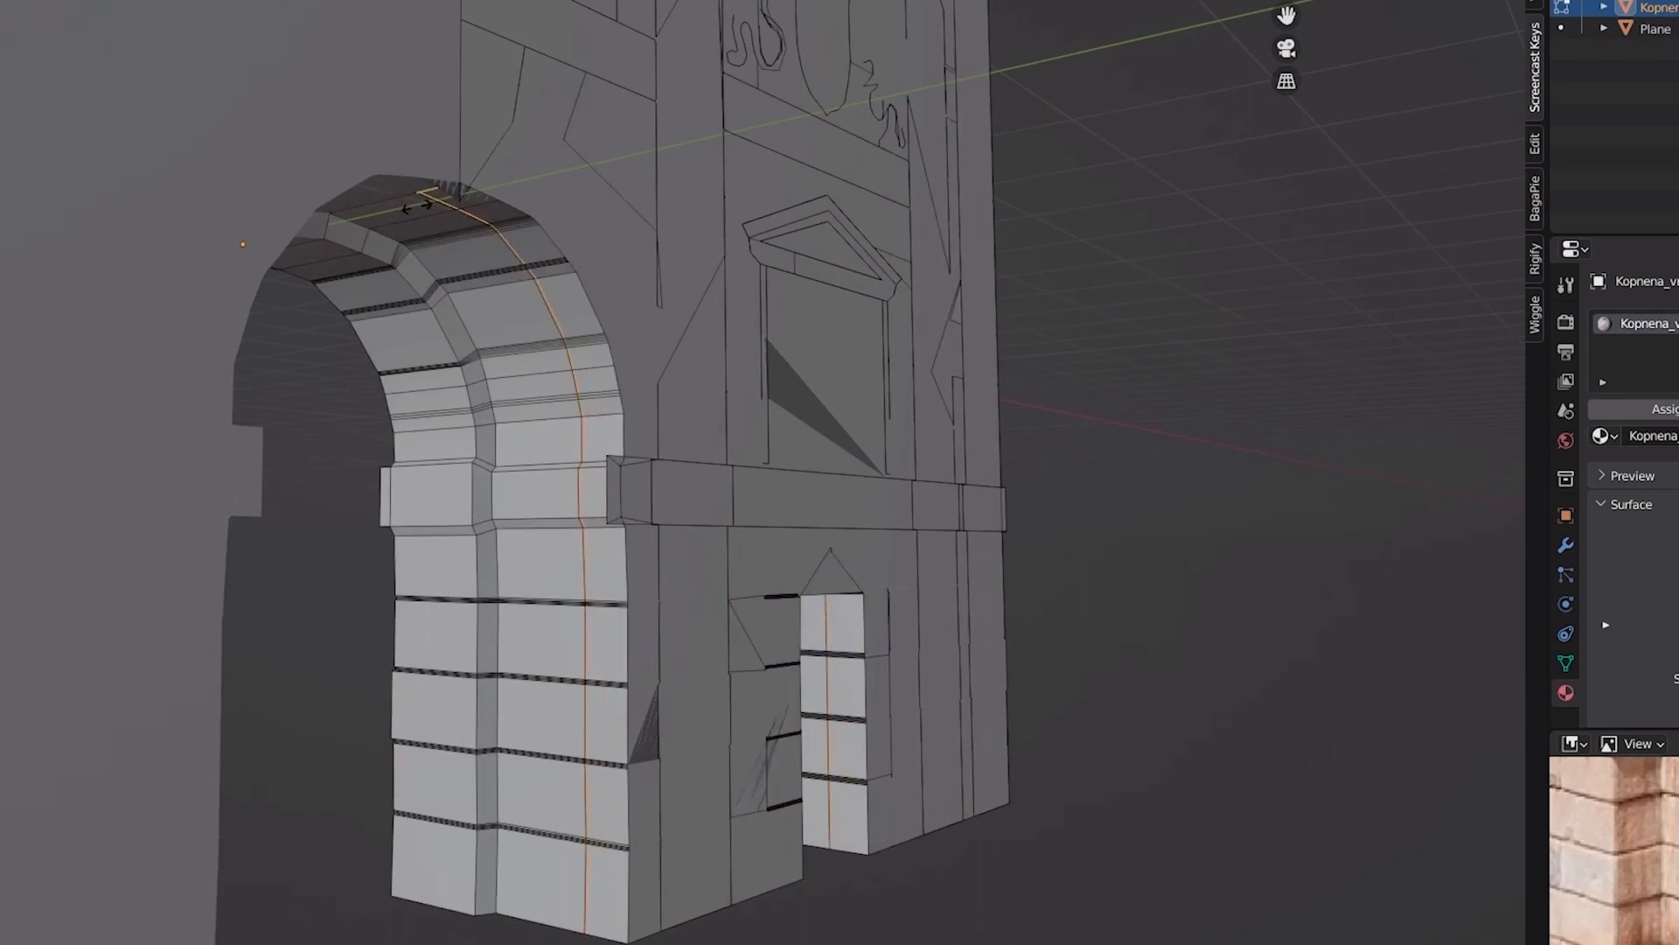
click(424, 200)
click(600, 890)
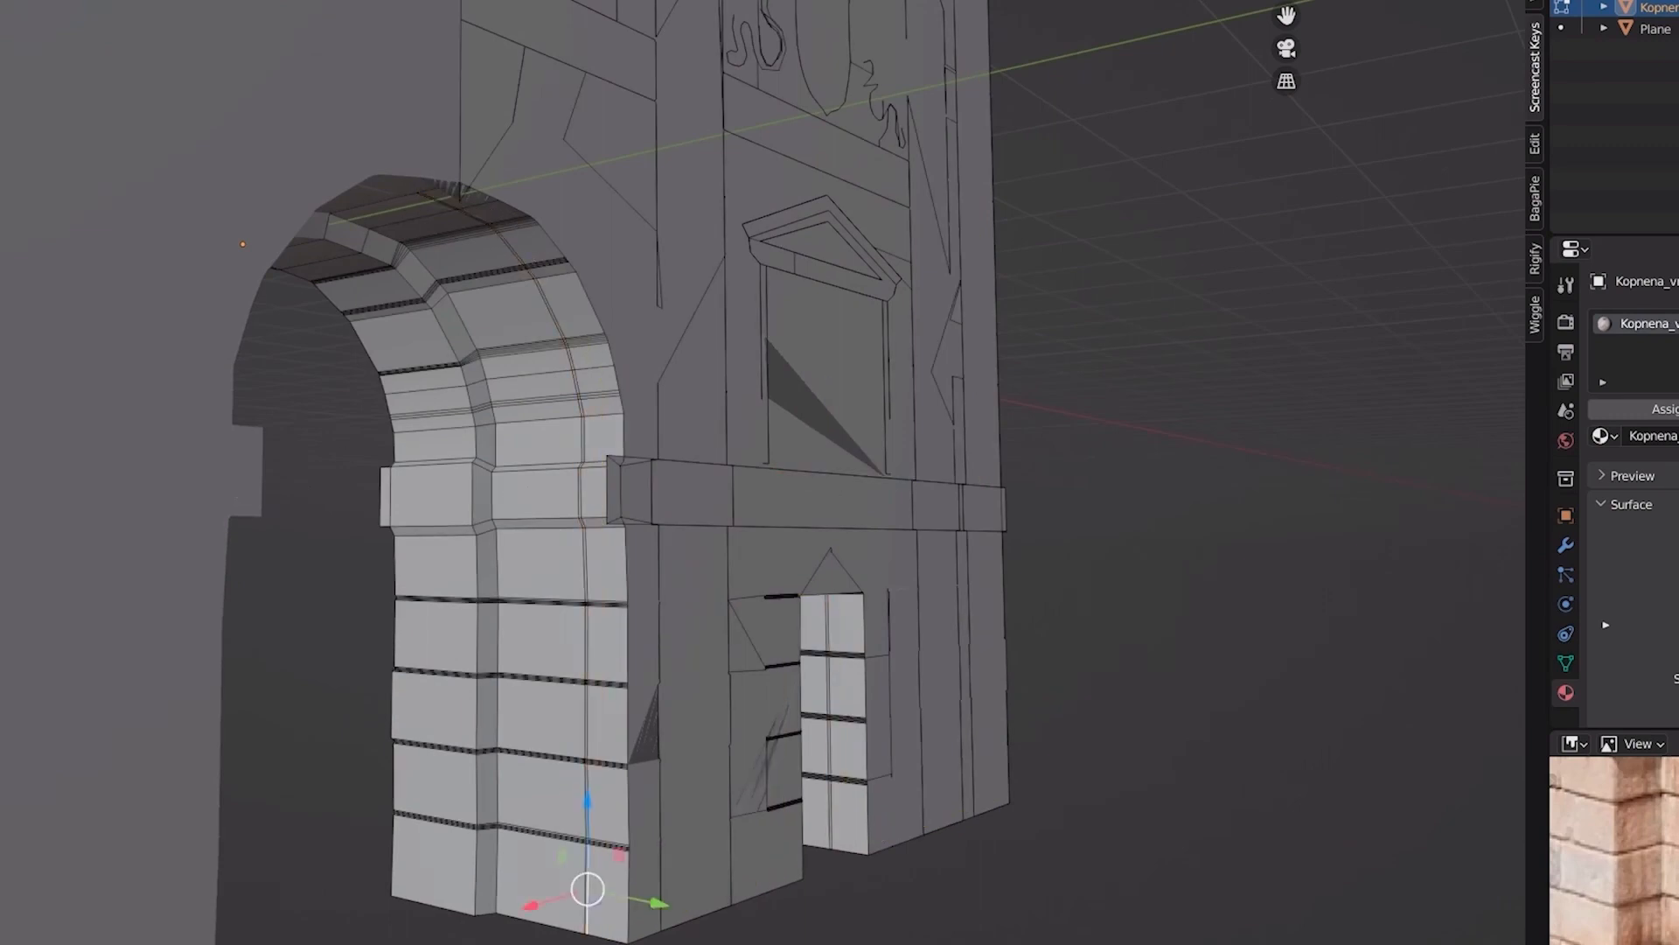
Step: Select the rearmost row of inner arch faces and recess it further with Shrink/Fatten to form a second step
key(3)
click(607, 888)
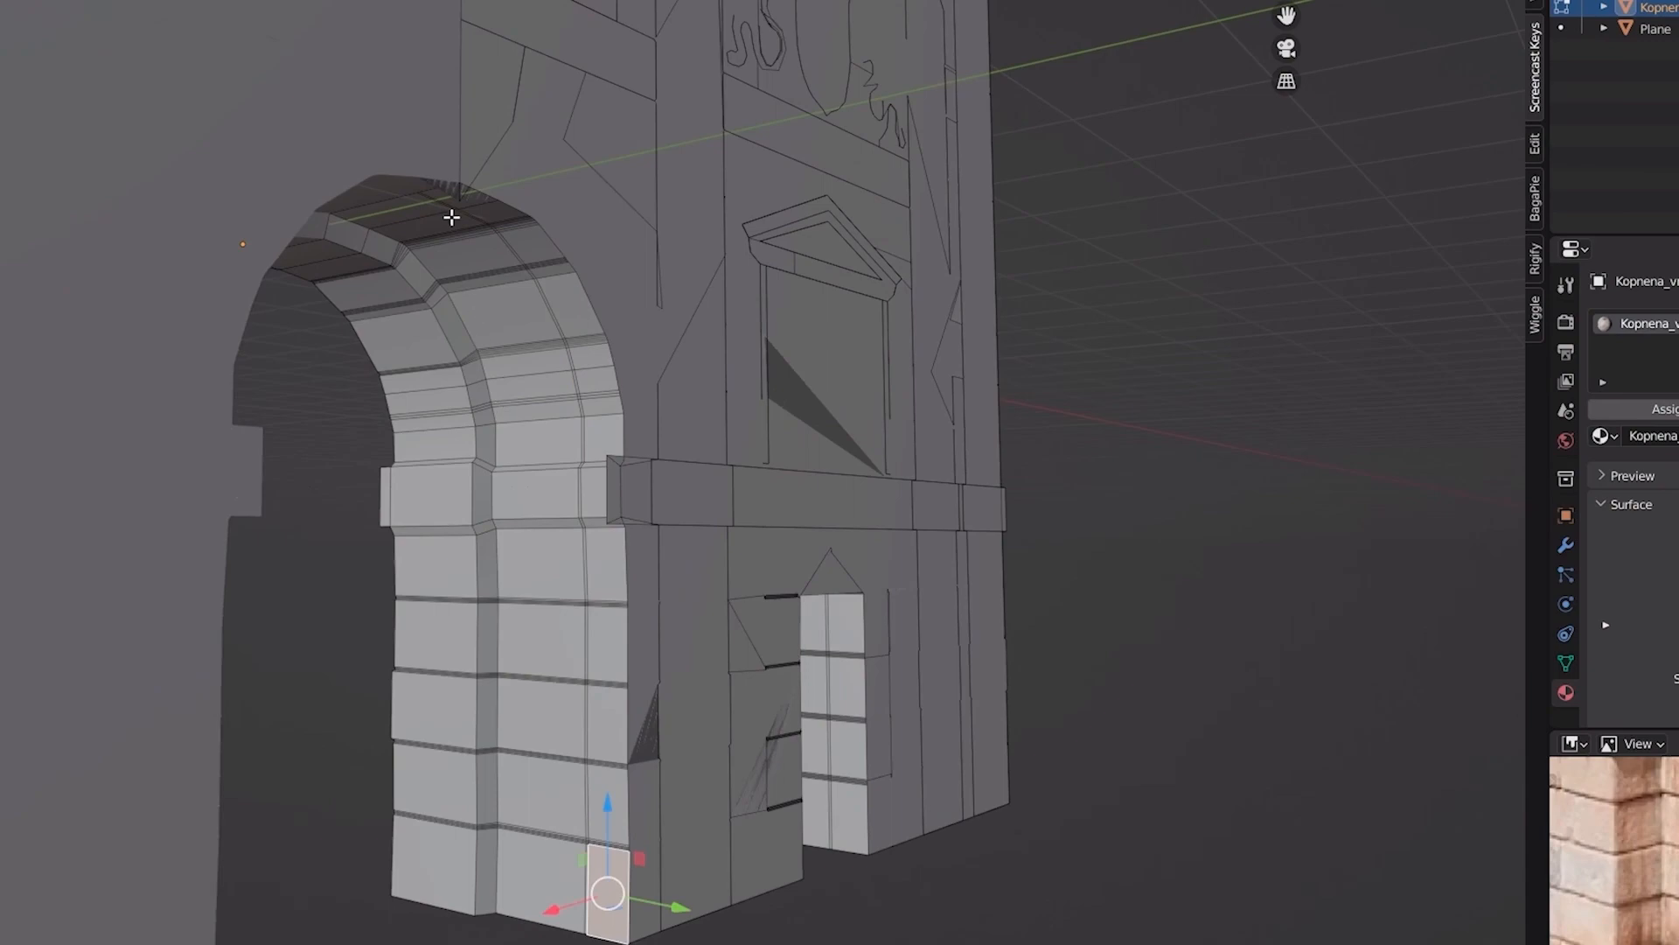
middle_drag(535, 418, 461, 184)
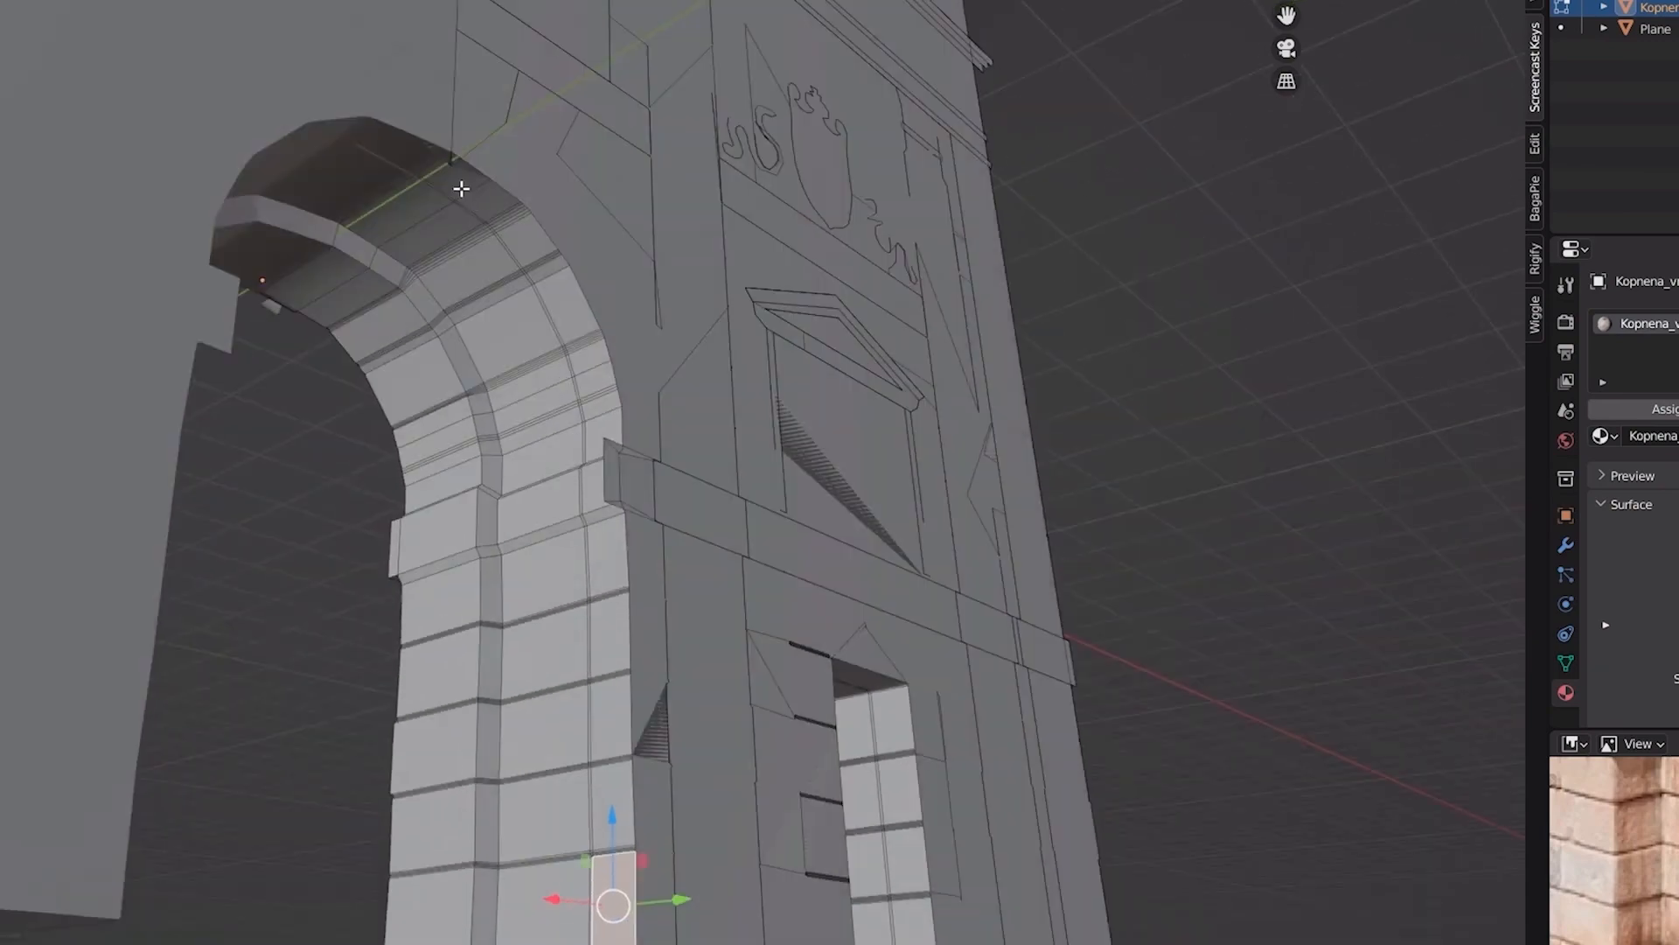
alt+click(456, 191)
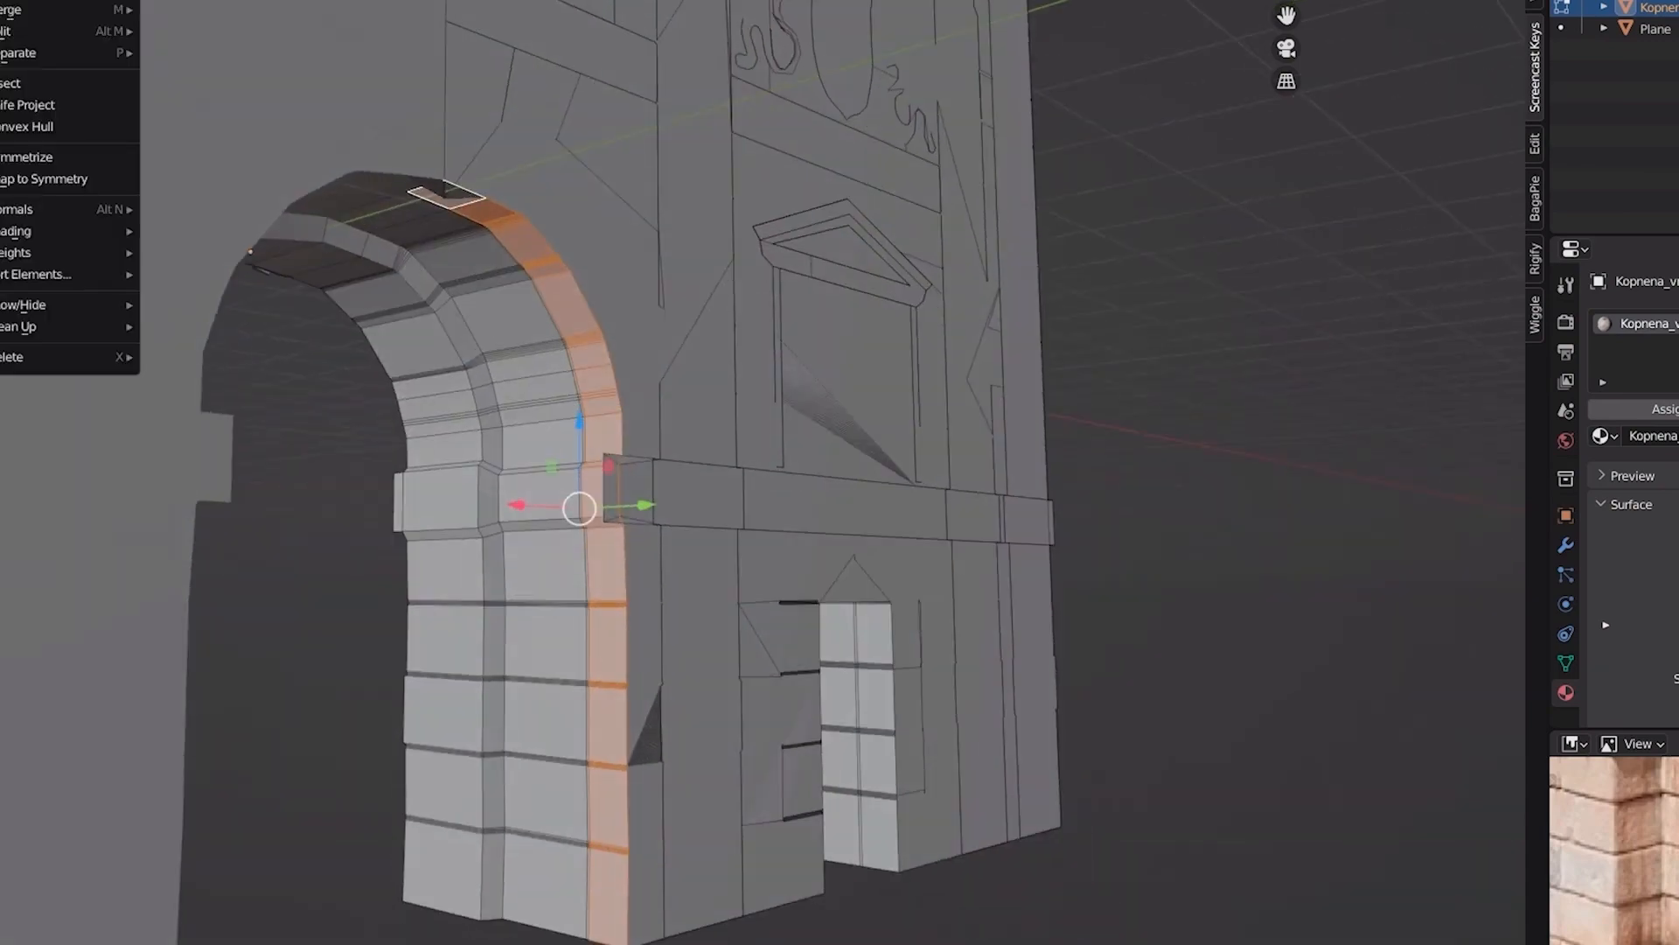
click(223, 82)
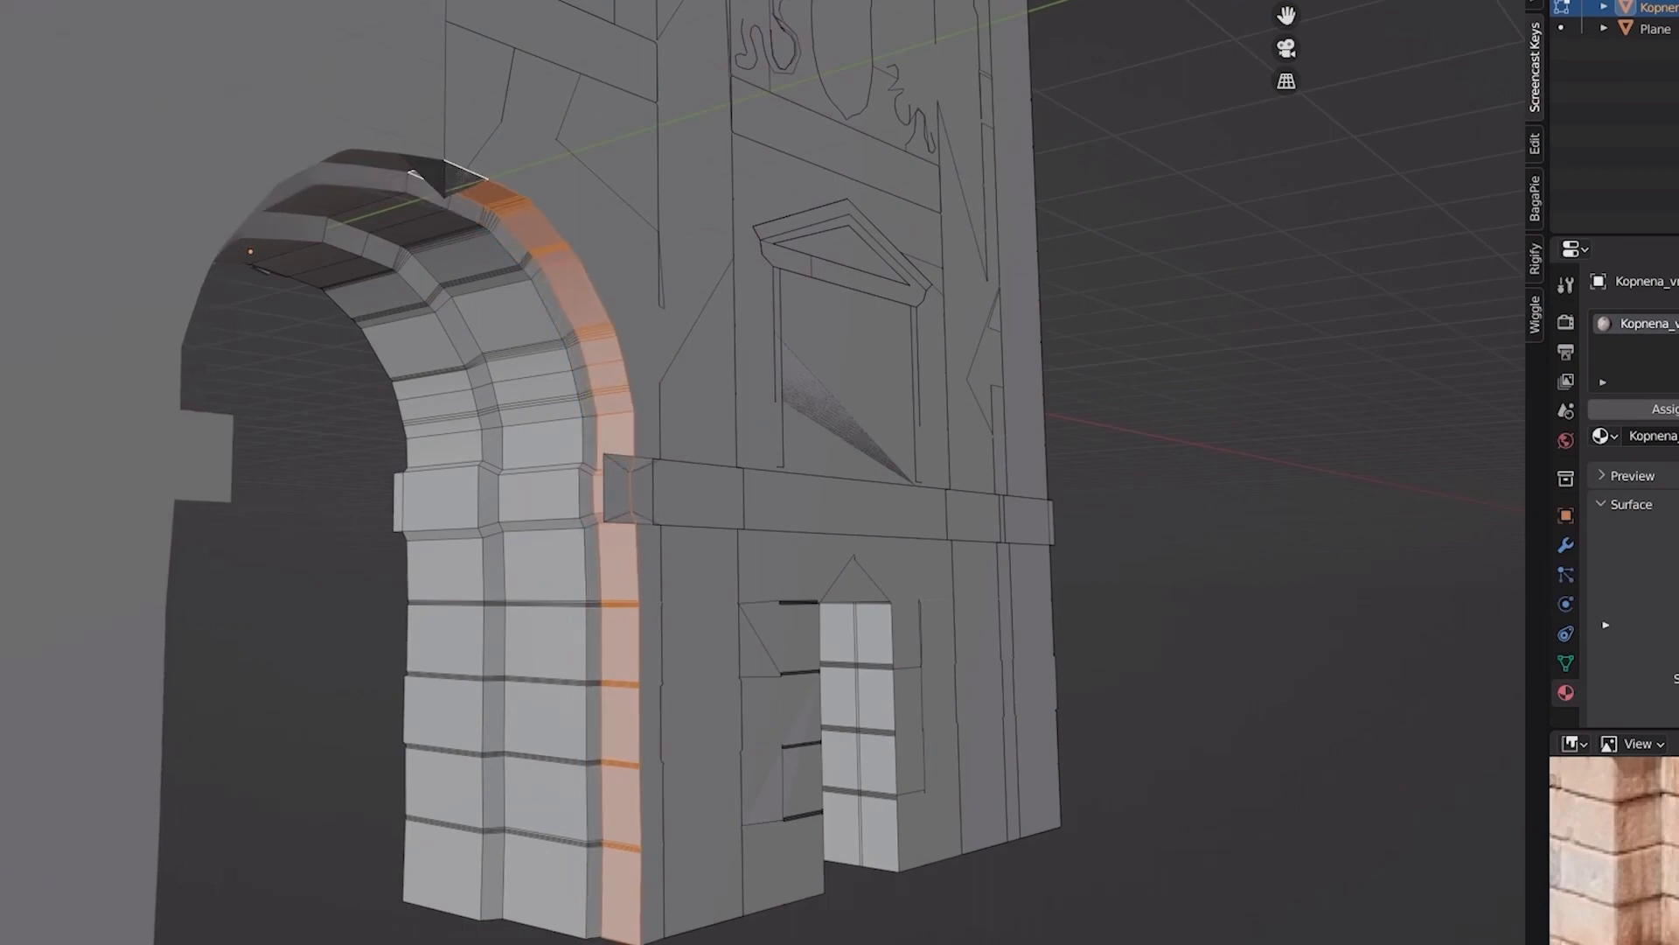
click(656, 322)
middle_drag(656, 322, 437, 332)
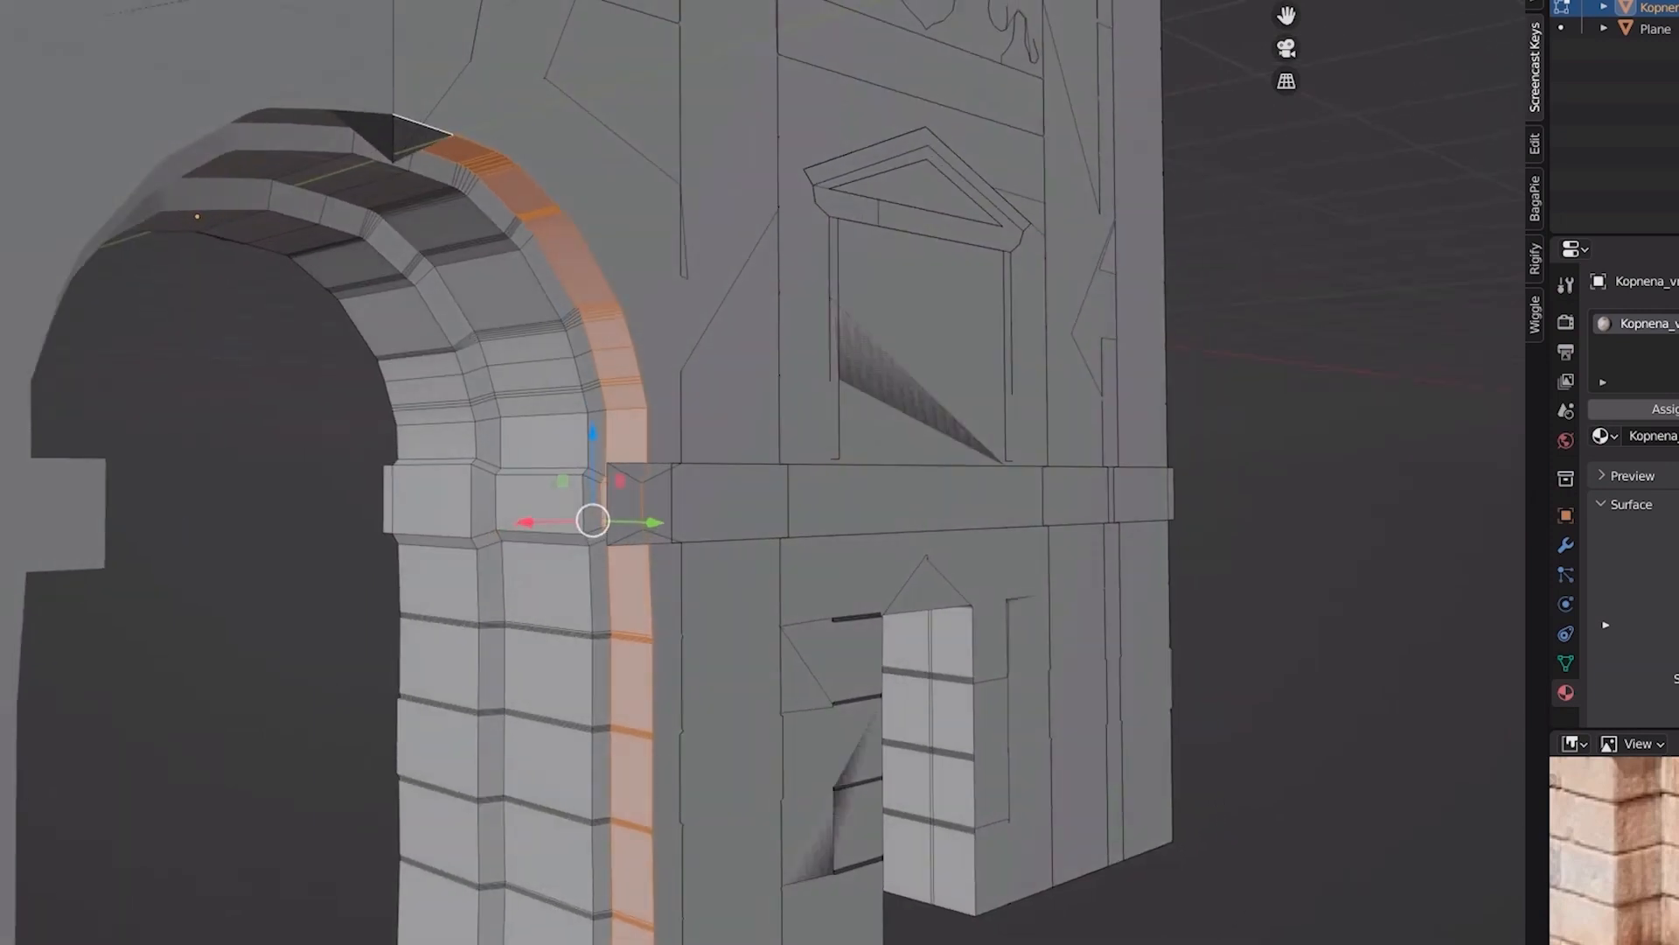
Step: Try deleting the misplaced vertex at the crown of the arch's rear edge, then undo the deletion
key(1)
click(397, 165)
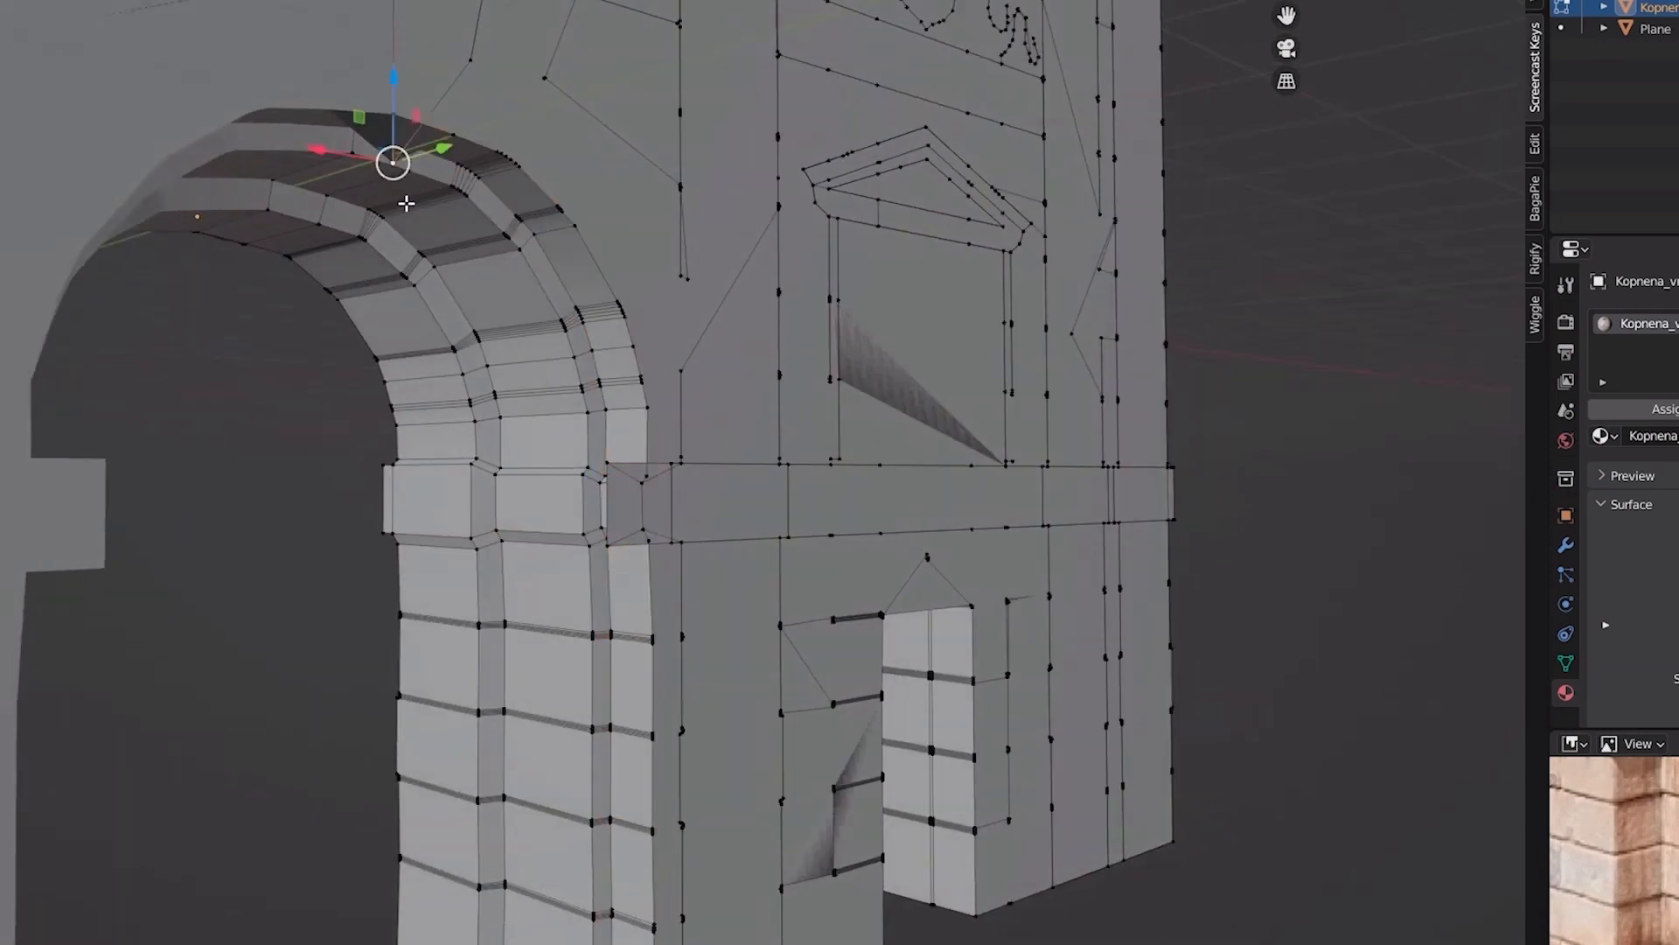
key(x)
click(315, 11)
scroll(349, 309, down, 1)
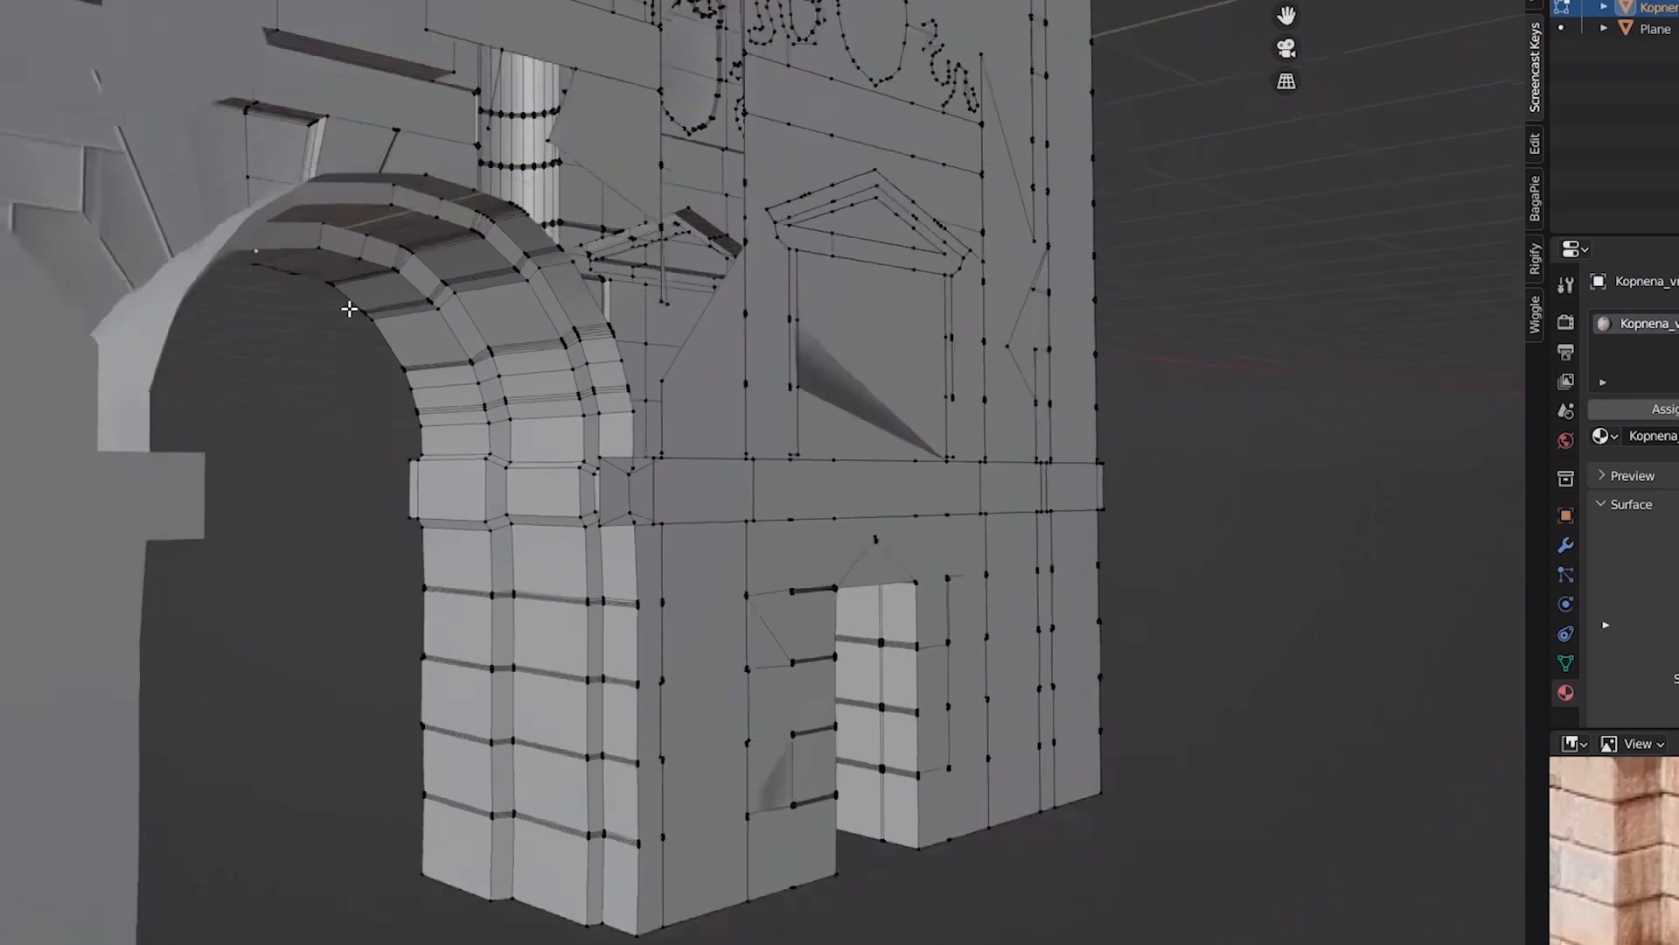
scroll(349, 309, down, 3)
middle_drag(349, 309, 343, 350)
scroll(343, 356, up, 3)
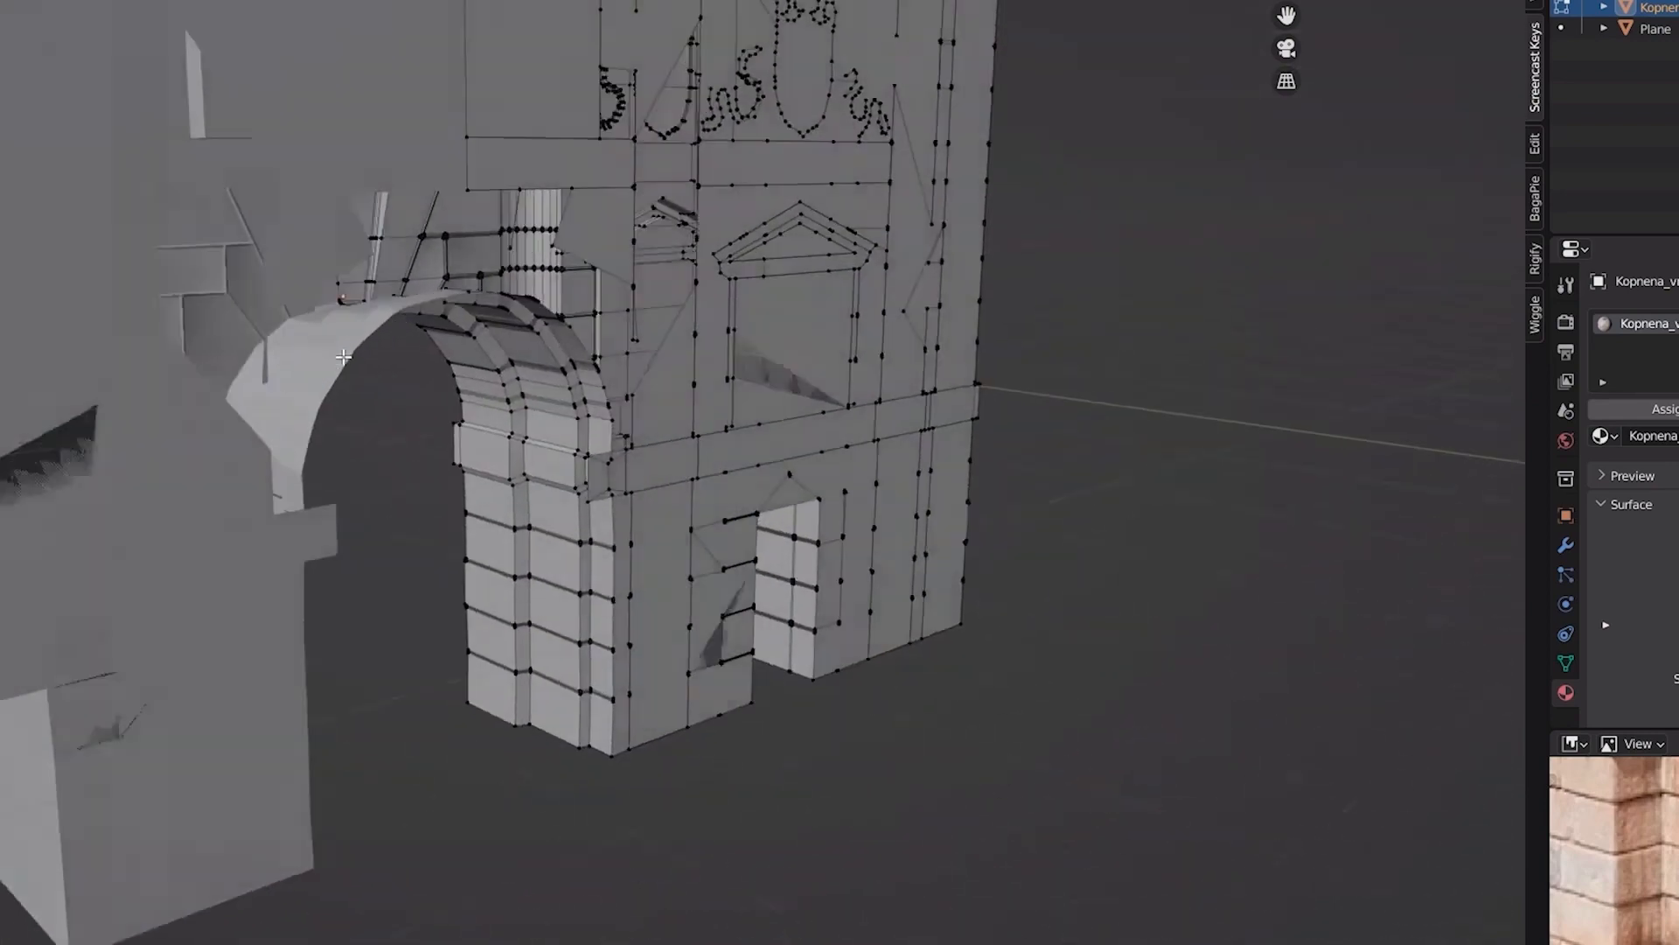
scroll(340, 354, up, 3)
scroll(388, 199, up, 2)
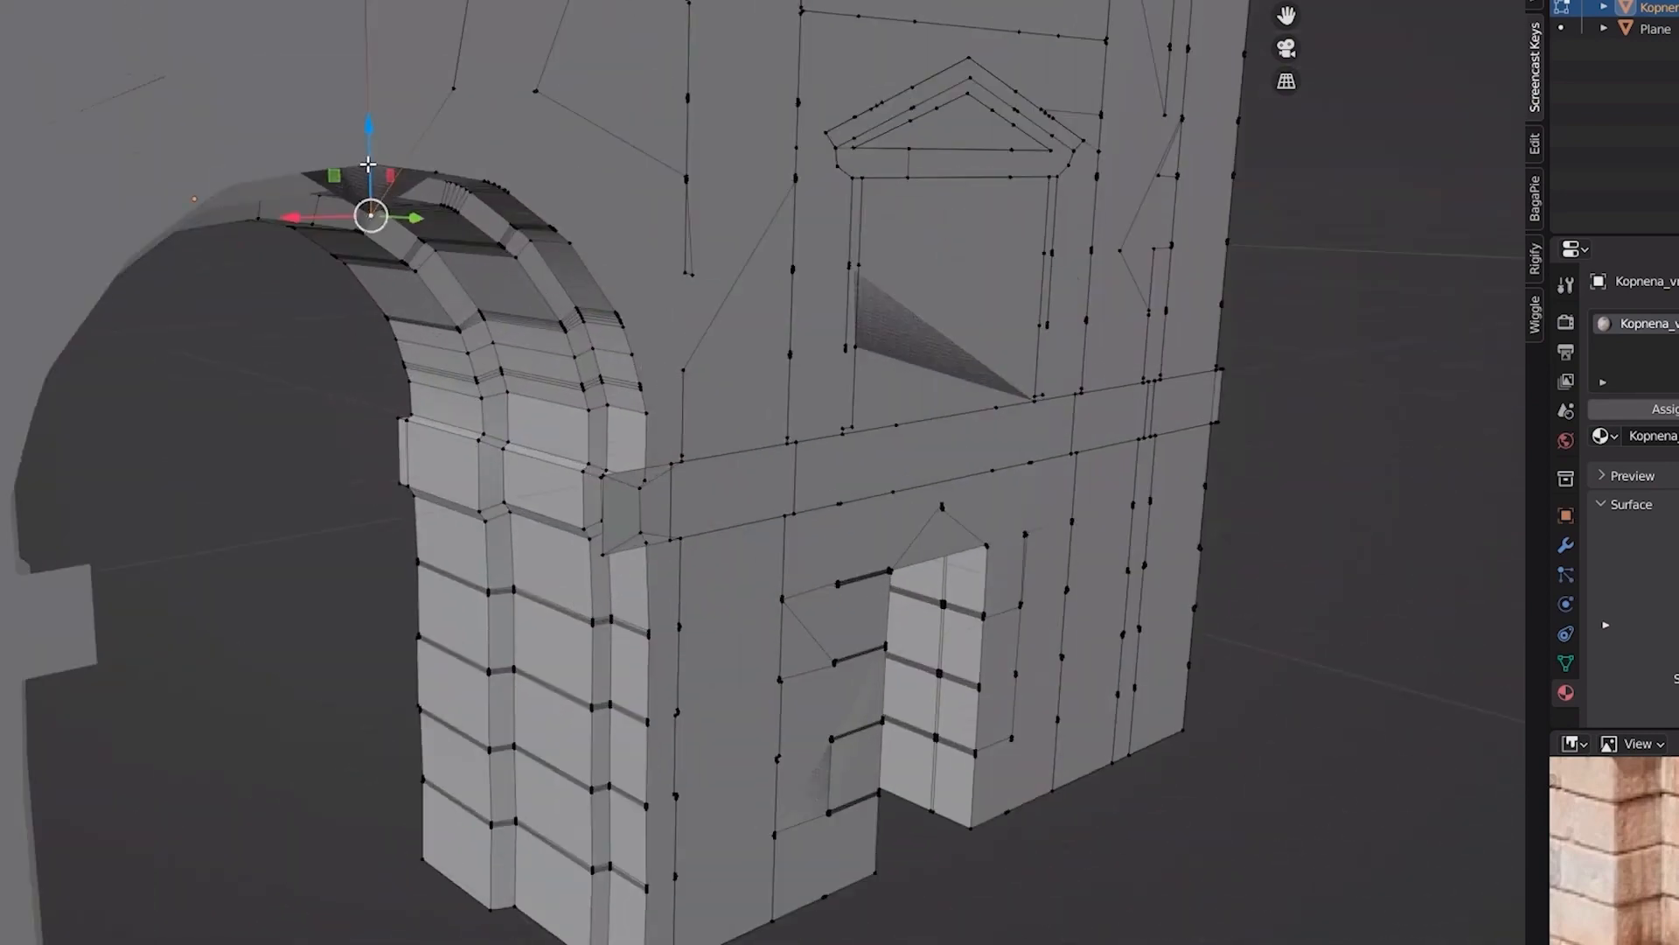
Step: Move the misplaced vertex at the arch crown upward along Z, above the rear arch edge
key(g)
key(z)
click(355, 30)
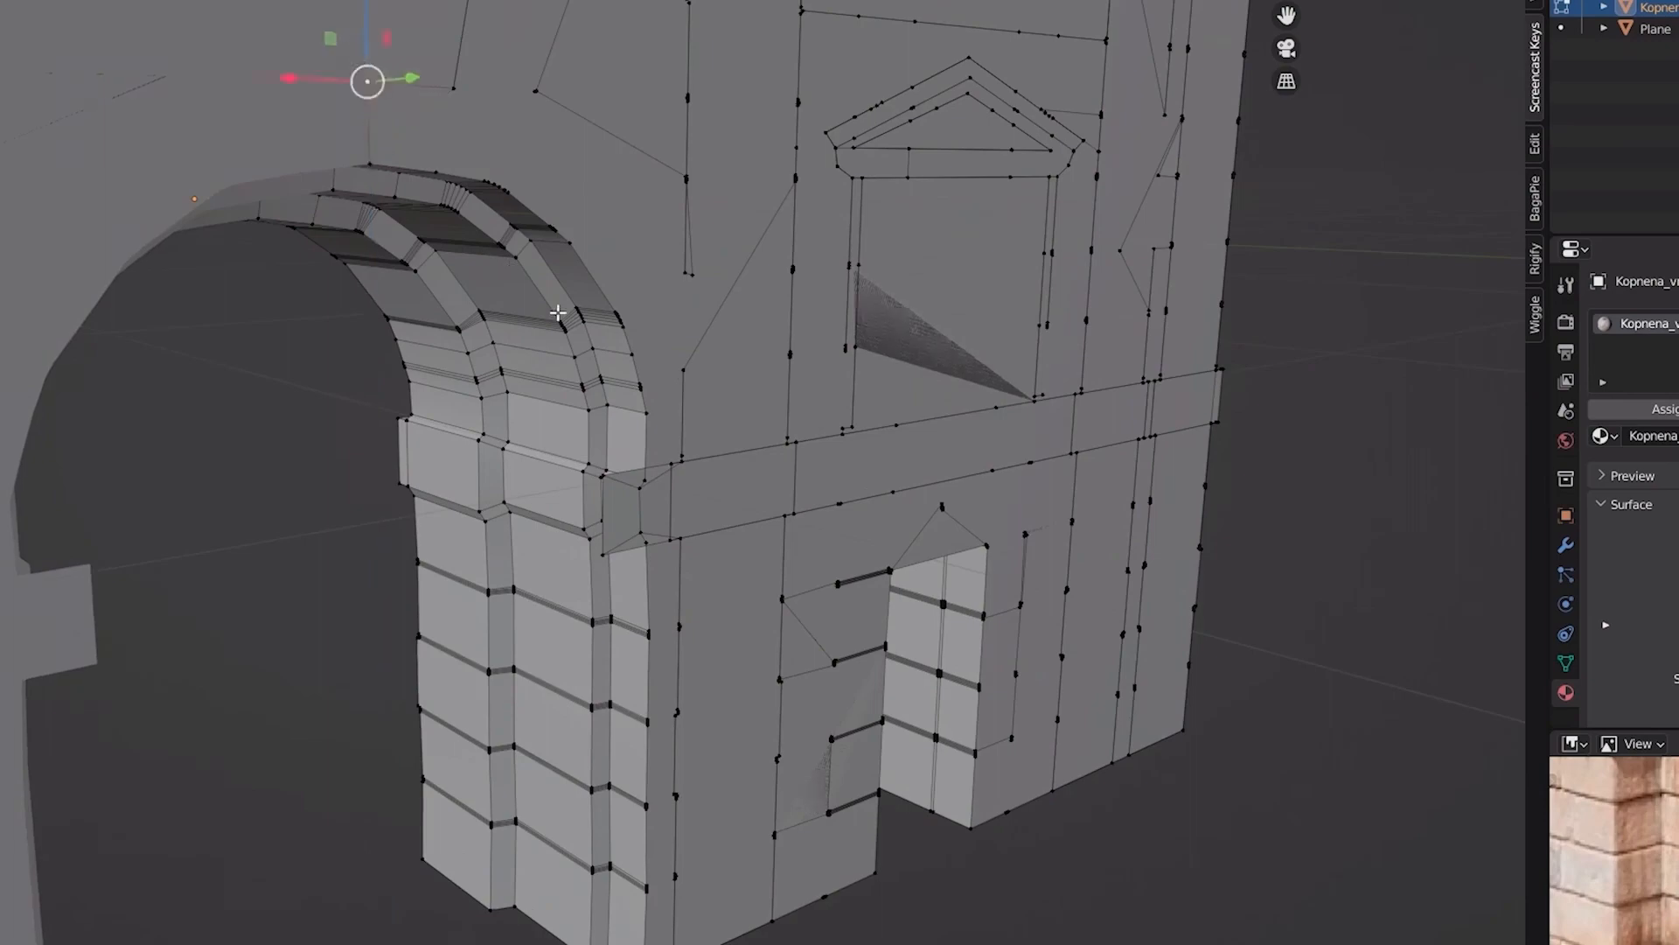
Step: Select the stray vertical edge on the arch's impost block near the wall's back and dissolve it
middle_drag(559, 312, 633, 518)
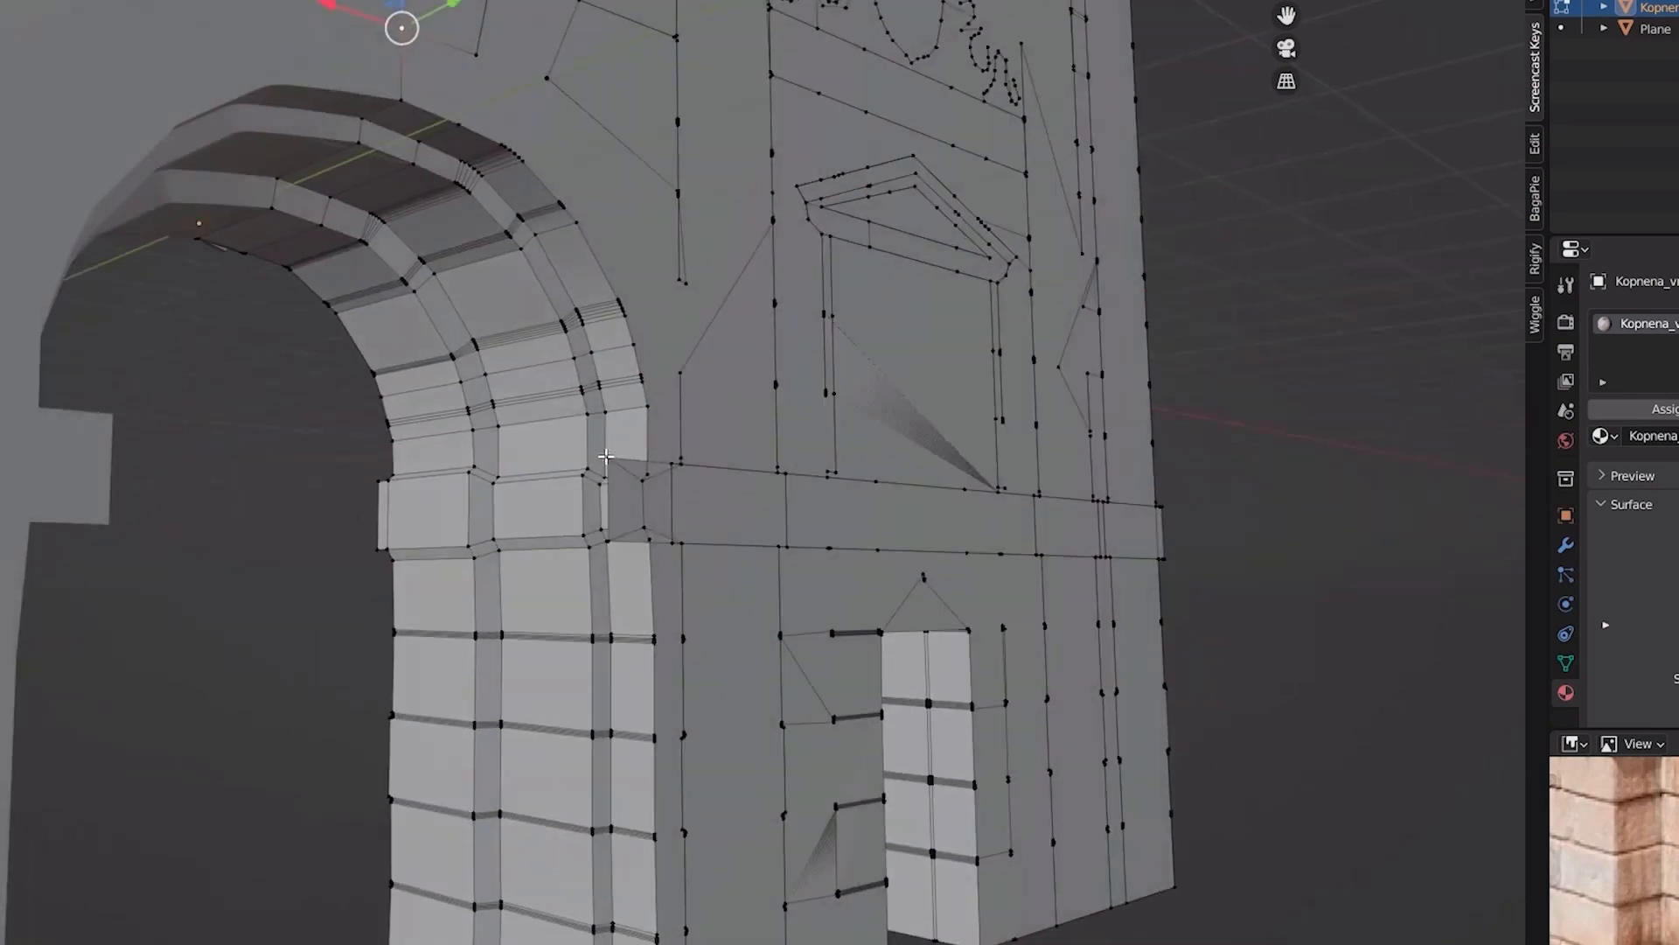
click(607, 456)
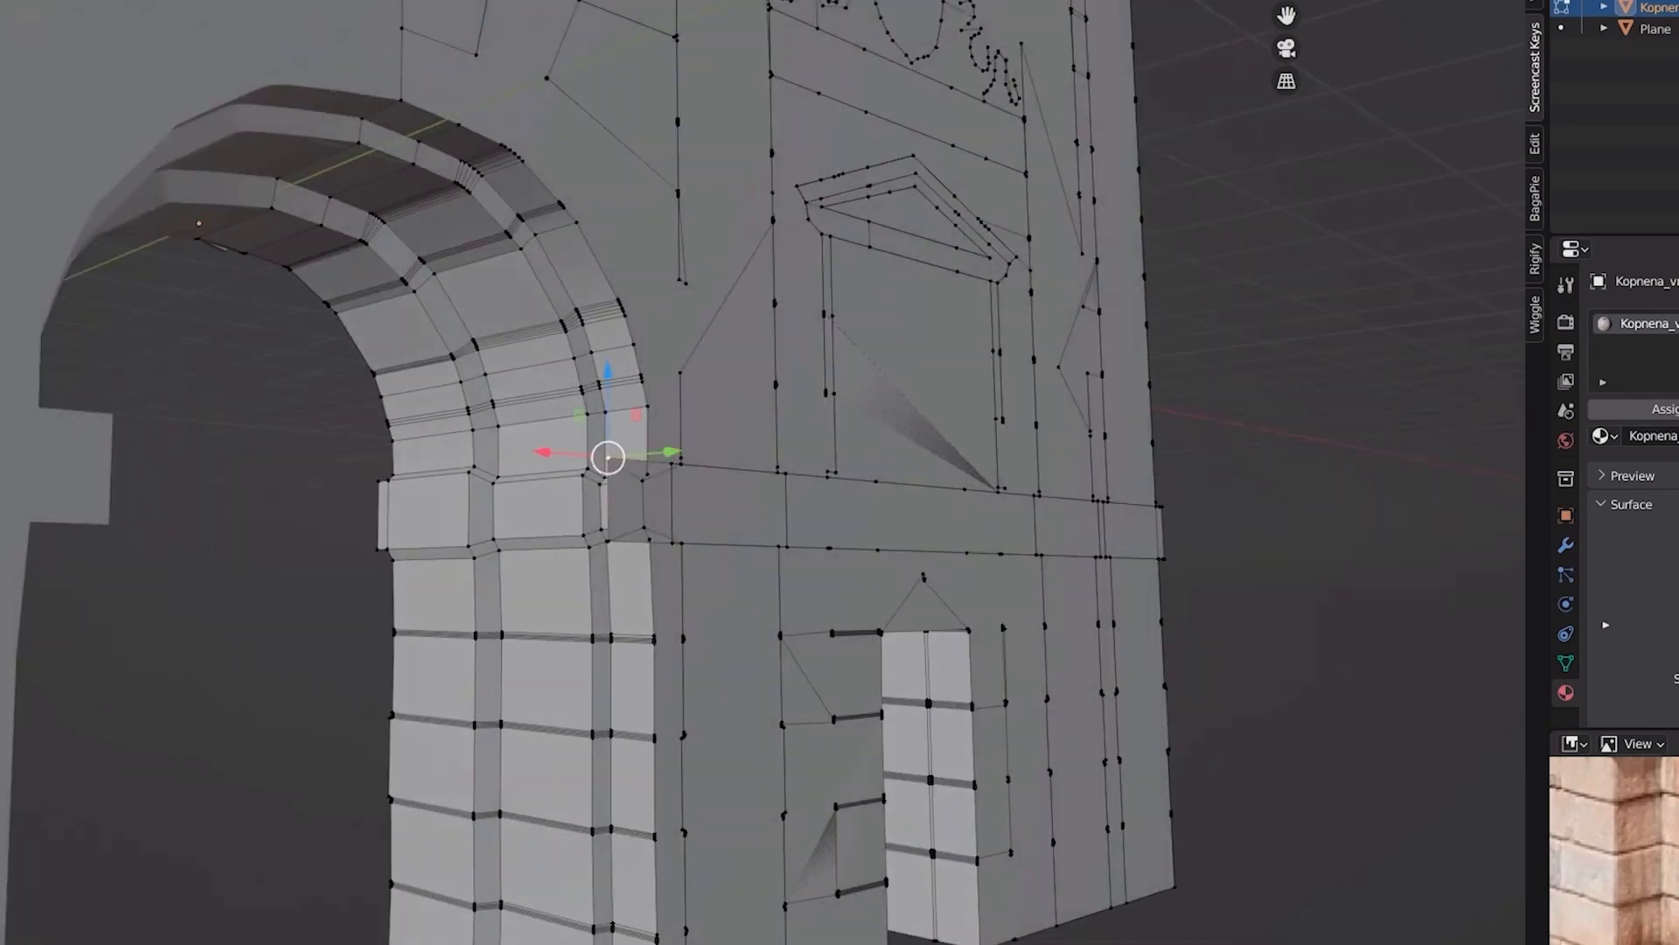
key(2)
click(609, 505)
key(x)
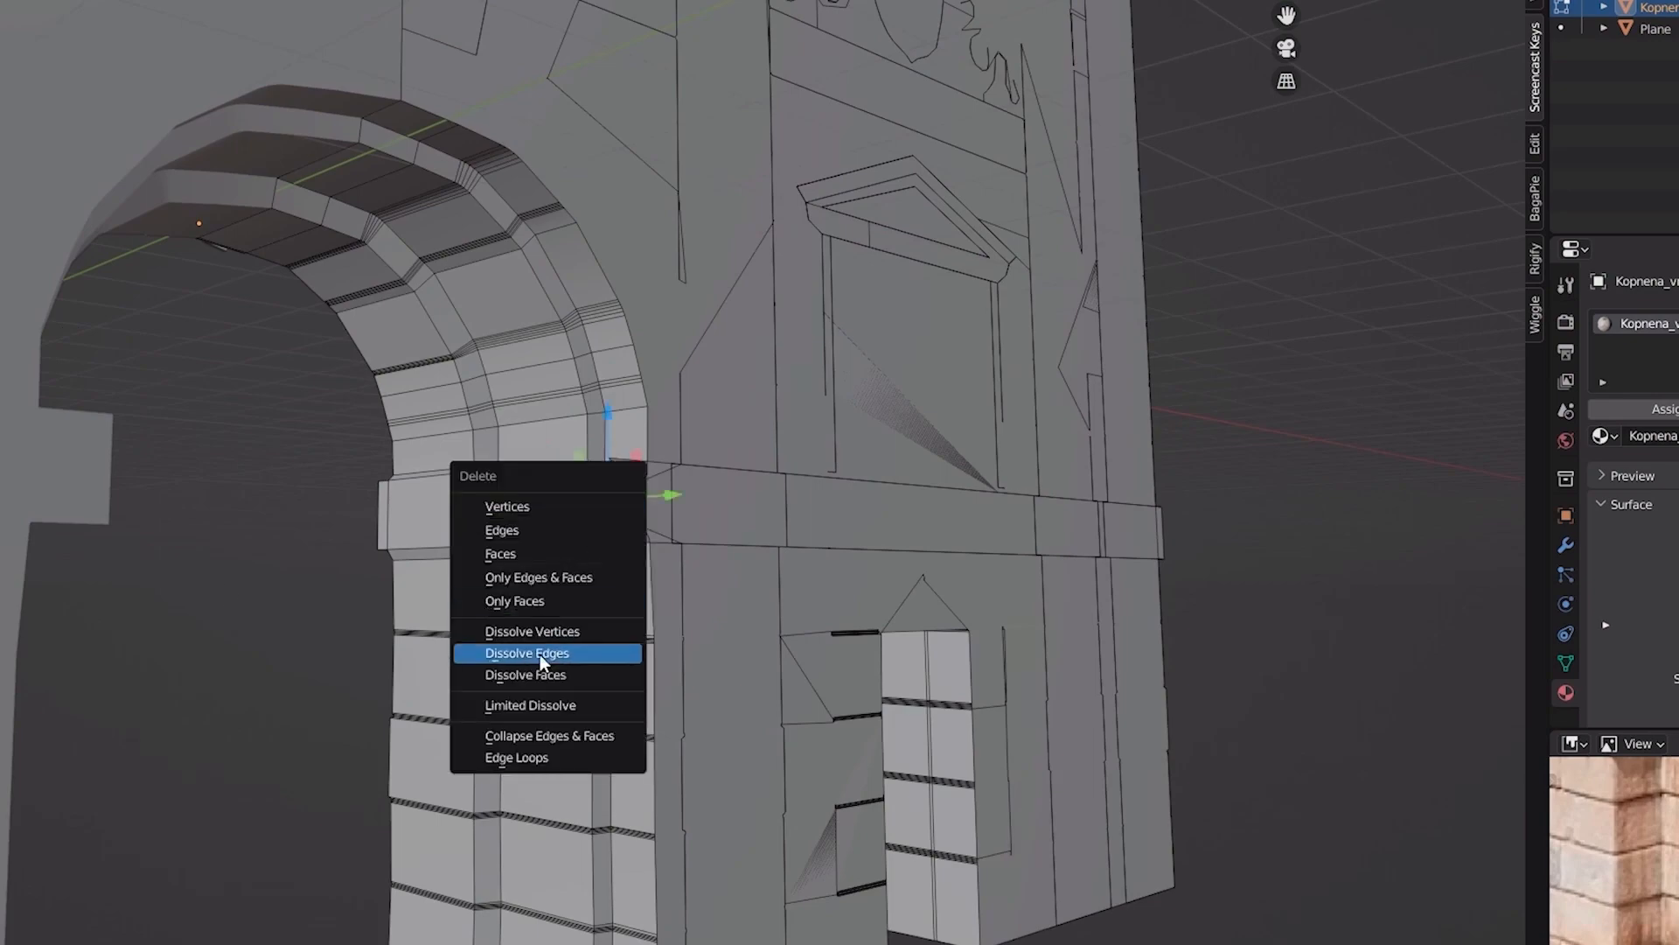
click(539, 655)
Step: Return to Object Mode and examine the stepped arch and the whole gate from the back and front
middle_drag(538, 655, 711, 165)
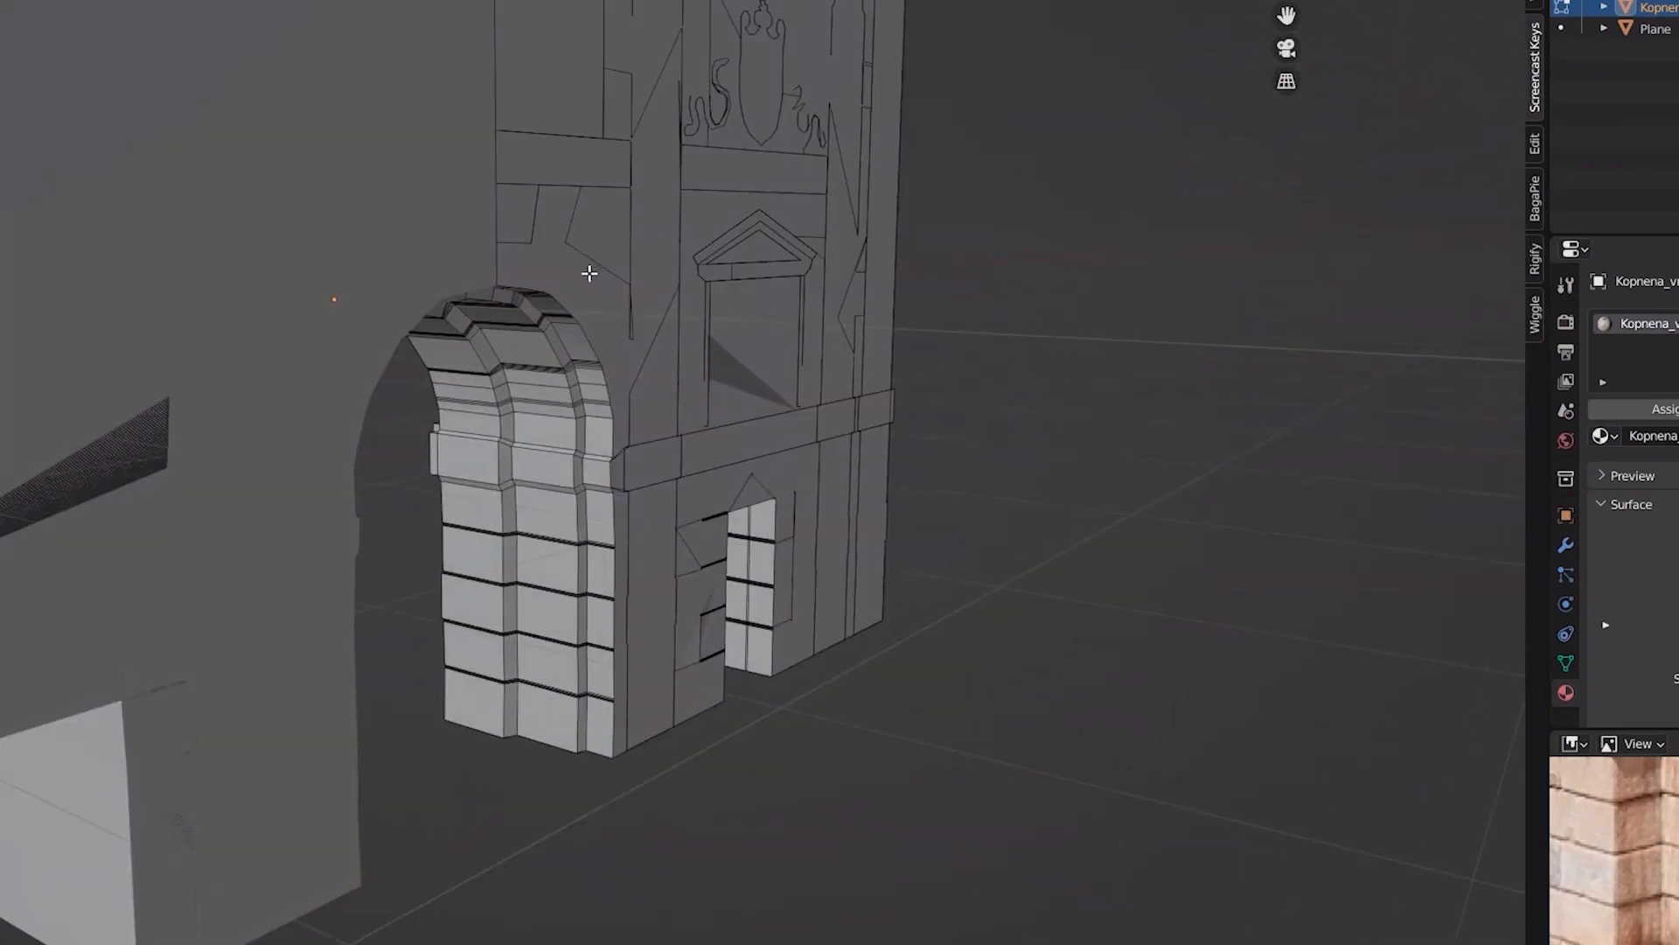
middle_drag(589, 274, 489, 225)
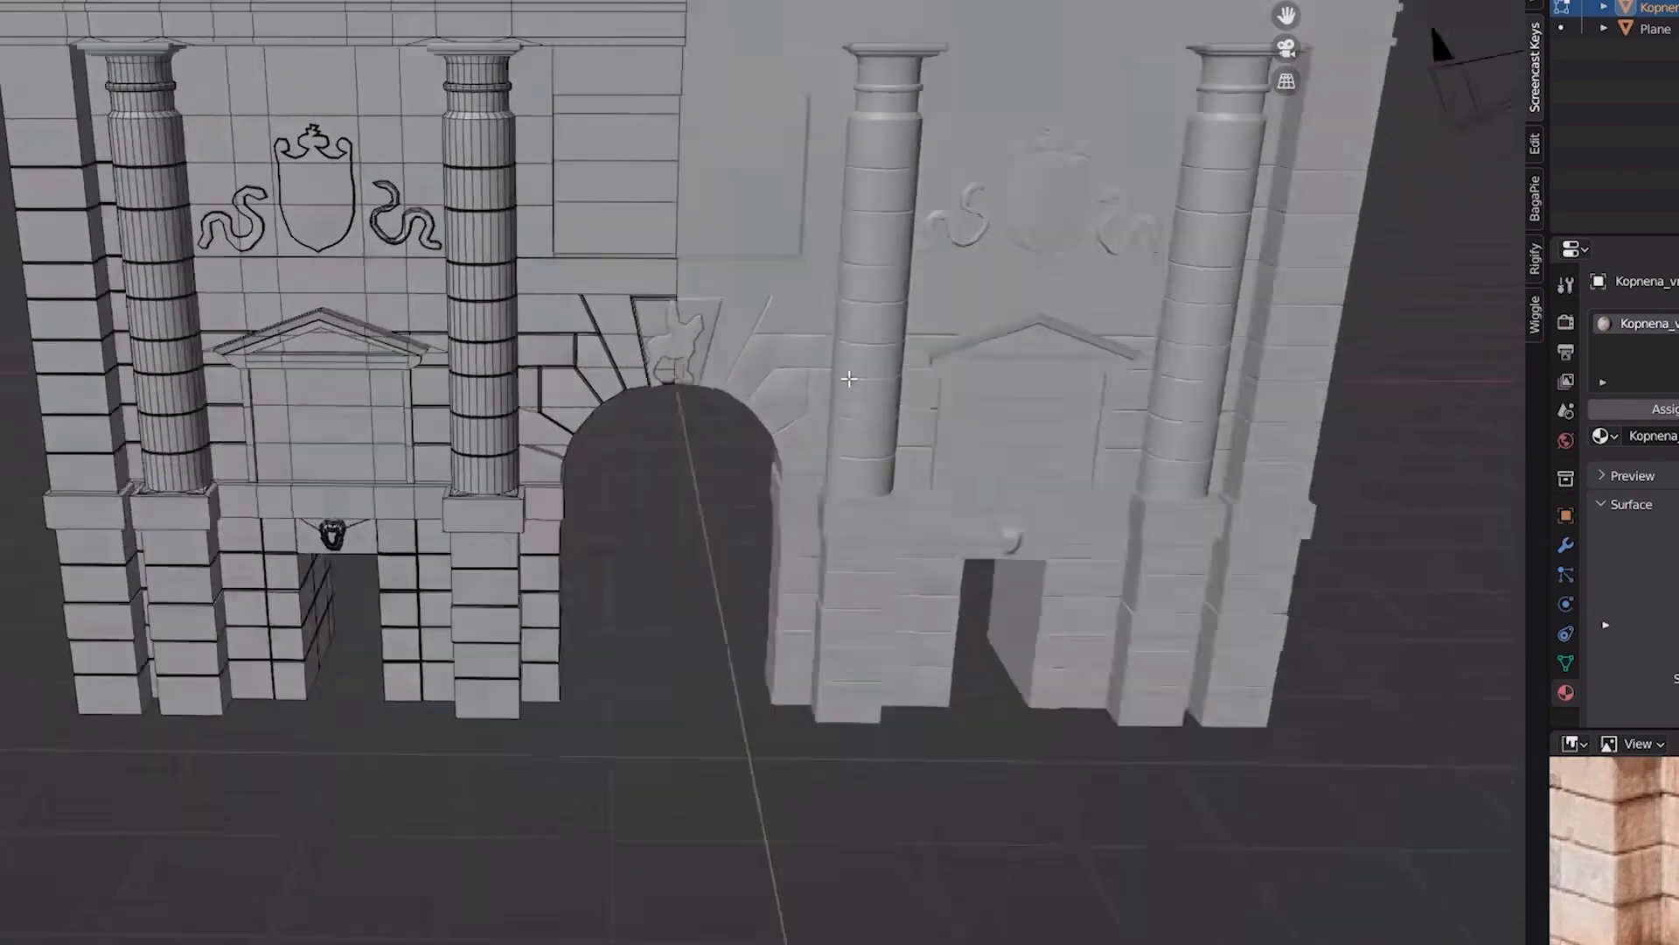
middle_drag(857, 332, 864, 374)
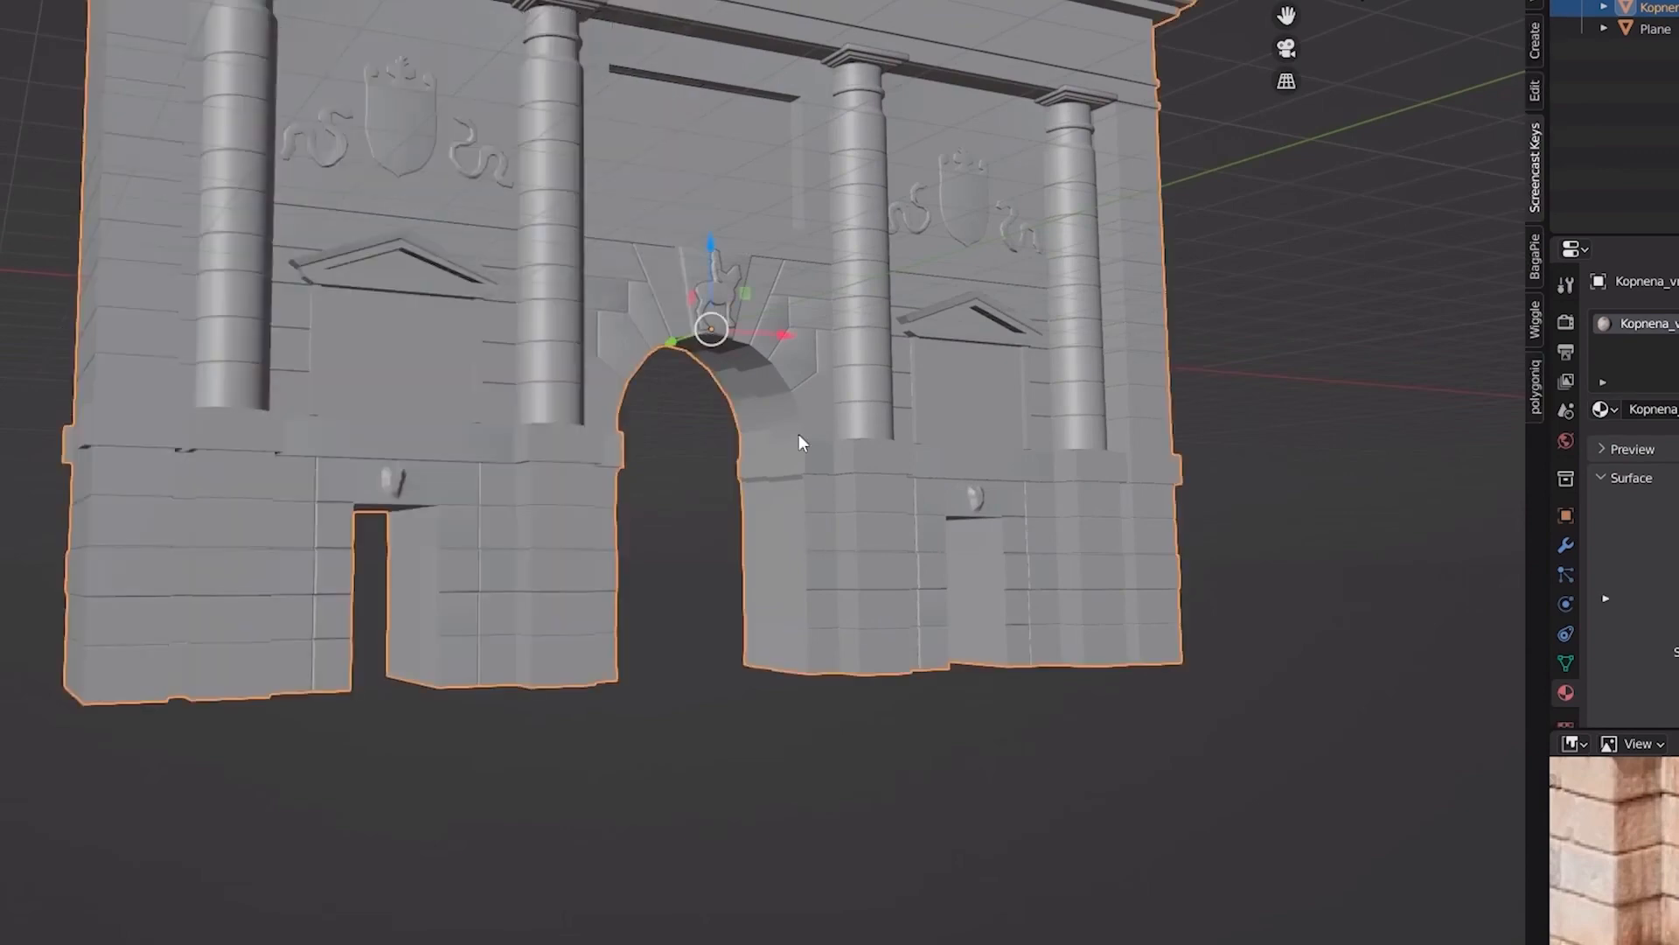
middle_drag(700, 446, 863, 366)
drag(1285, 16, 1285, 42)
scroll(784, 329, down, 5)
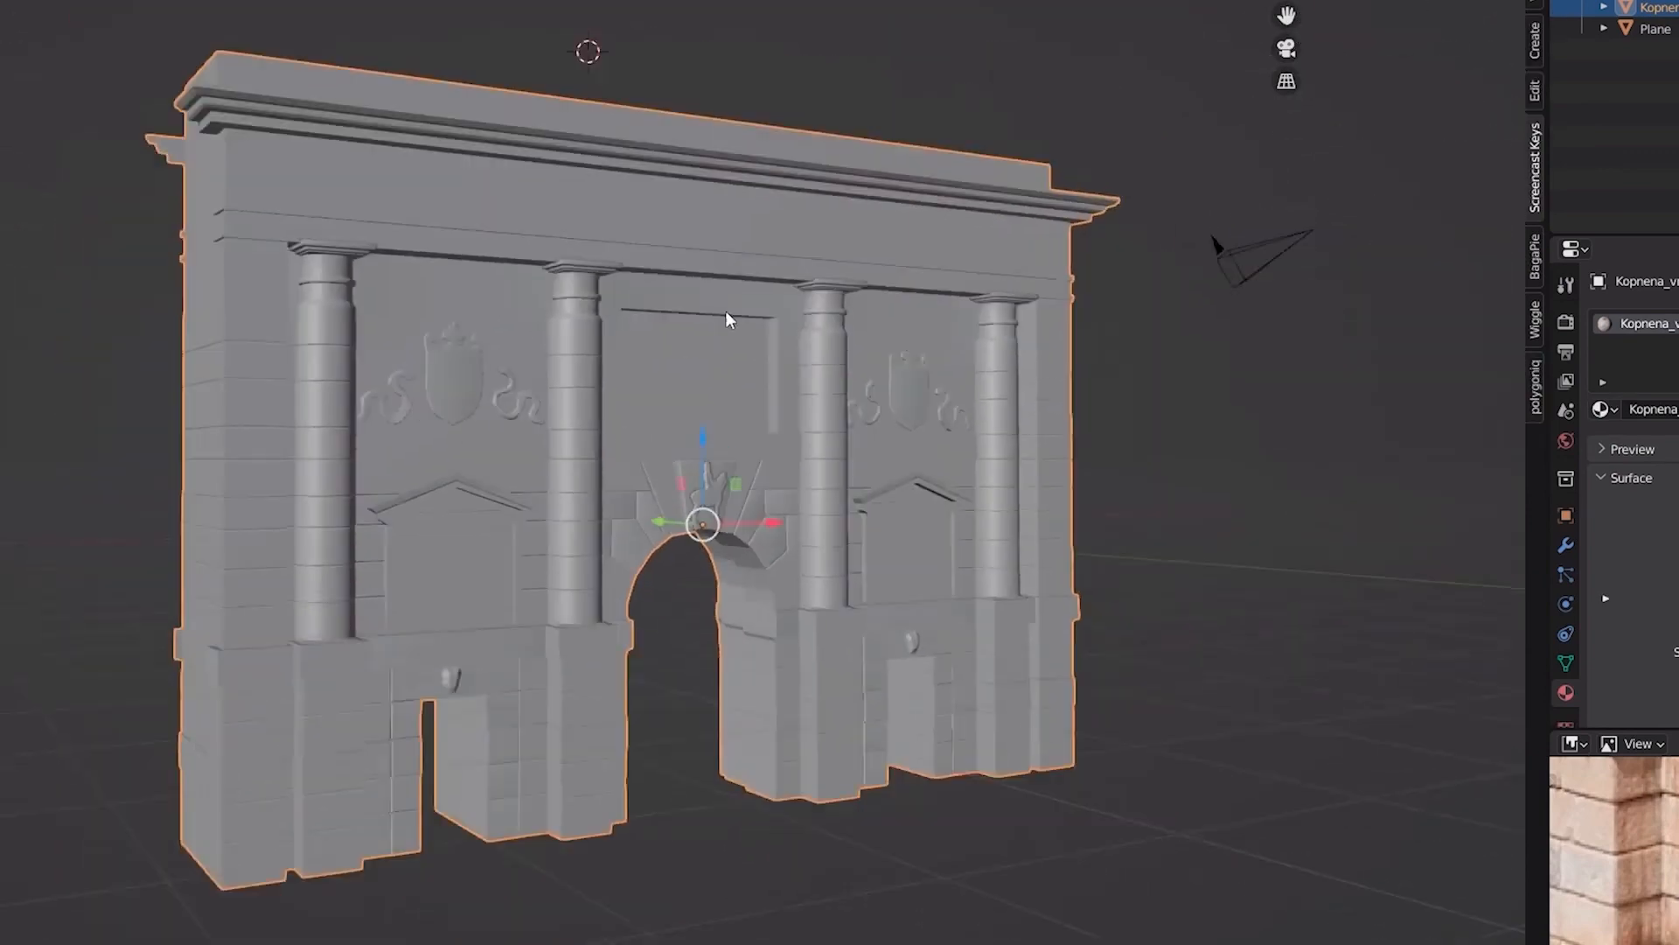